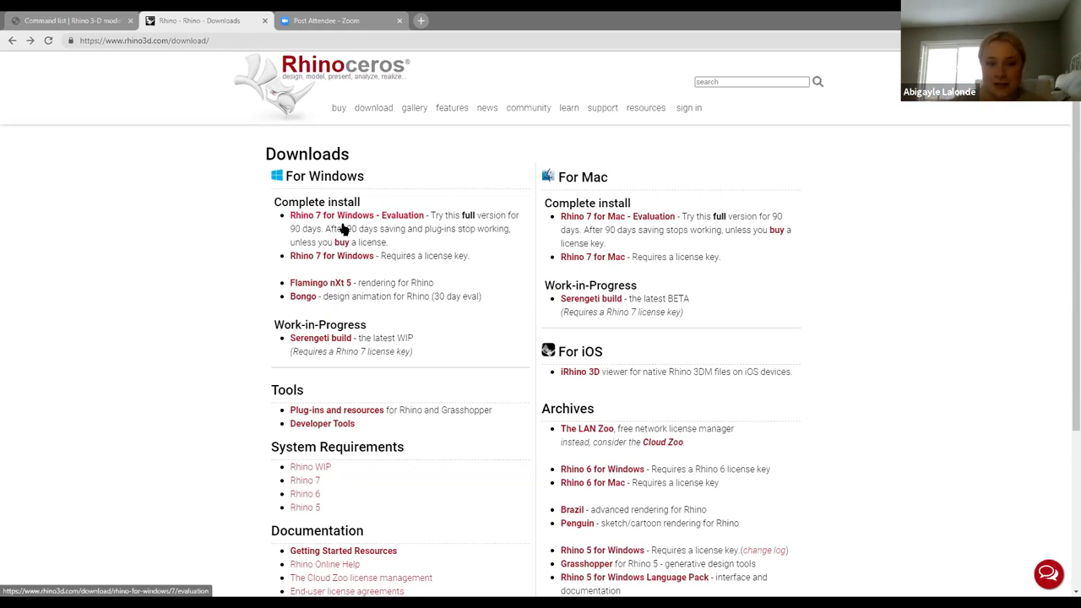
# Look over the Rhino downloads page and browse the Rhino 5 online command list from its beginning through the A commands
pyautogui.scroll(-1, 412, 220)
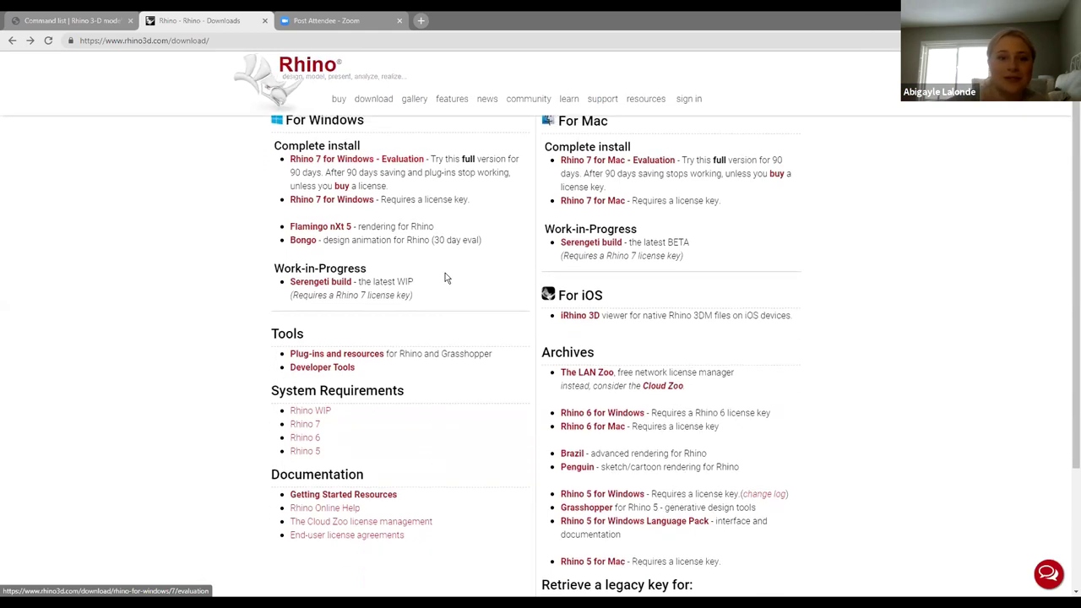
pyautogui.scroll(1, 446, 273)
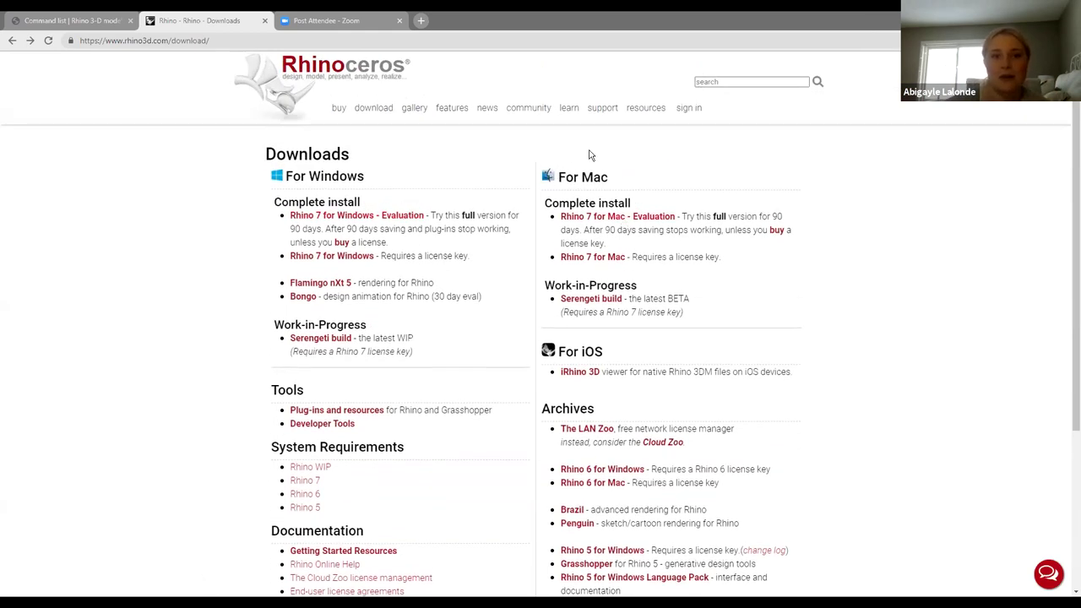
pyautogui.click(91, 24)
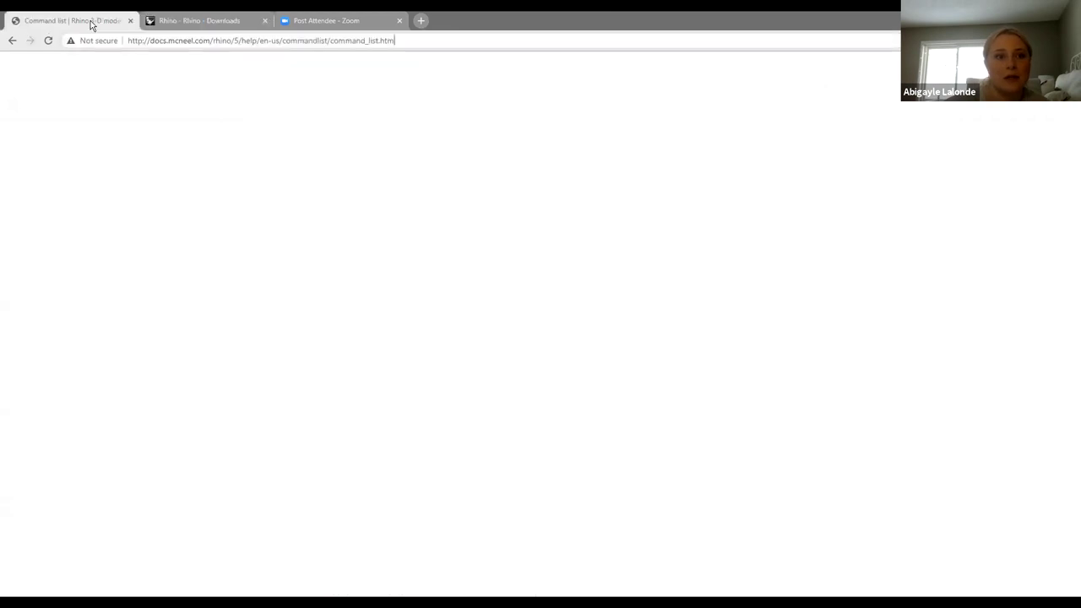
pyautogui.scroll(5, 237, 179)
pyautogui.scroll(20, 235, 173)
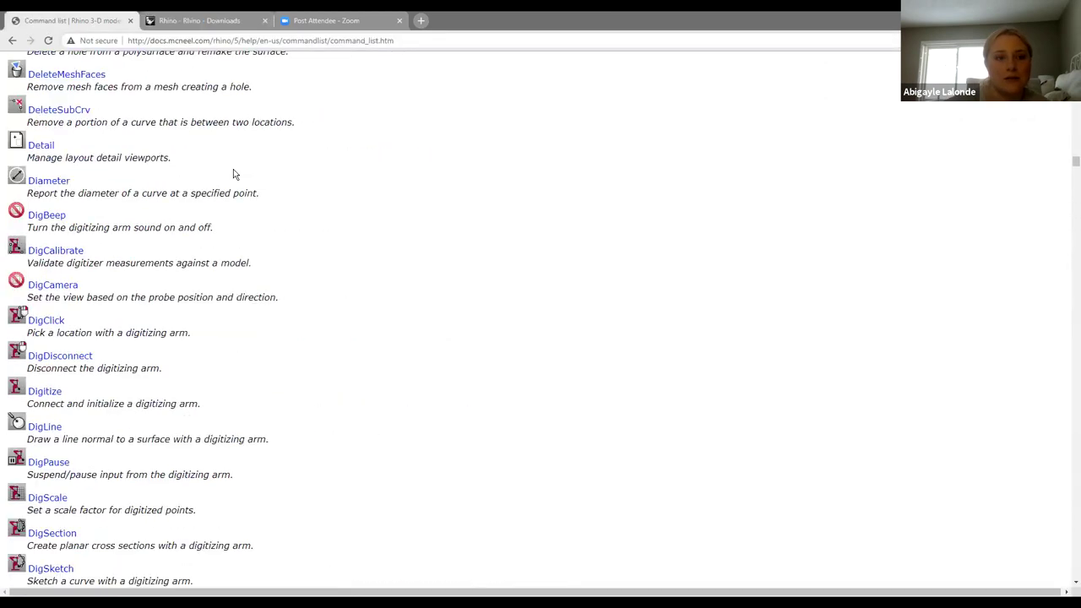
pyautogui.scroll(20, 234, 172)
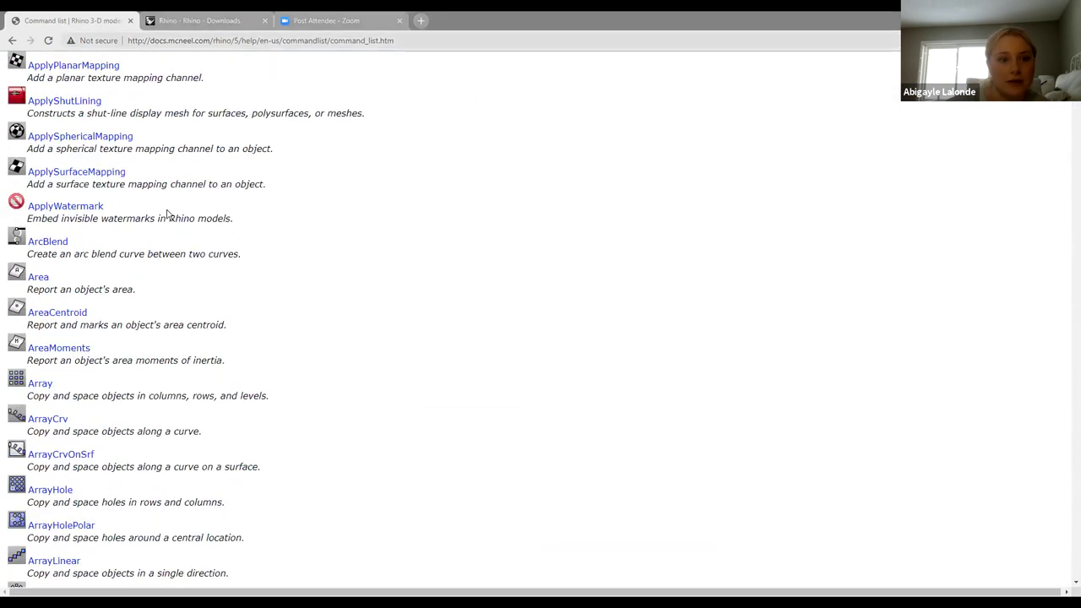
pyautogui.scroll(20, 167, 215)
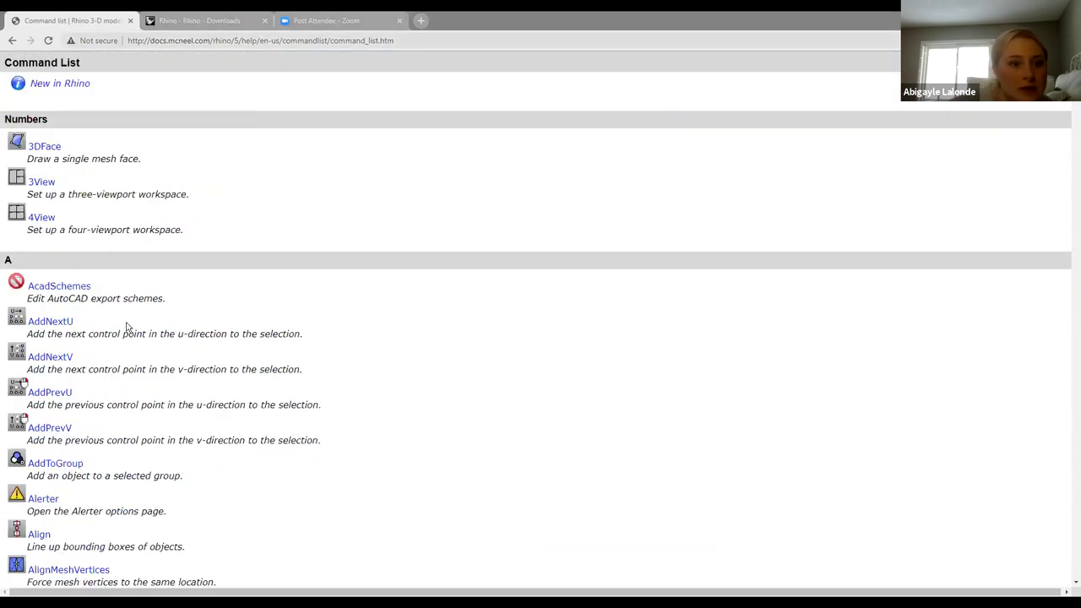
pyautogui.scroll(-1, 126, 321)
pyautogui.scroll(-8, 116, 334)
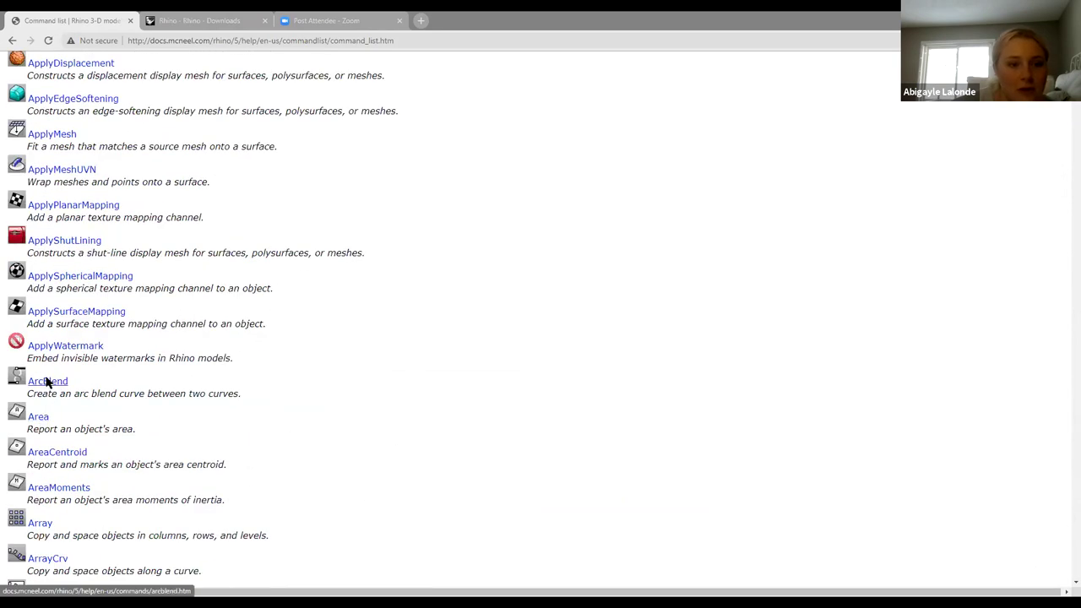
# Open the ArcBlend command's help page and play its demonstration video, pausing it when done
pyautogui.click(47, 381)
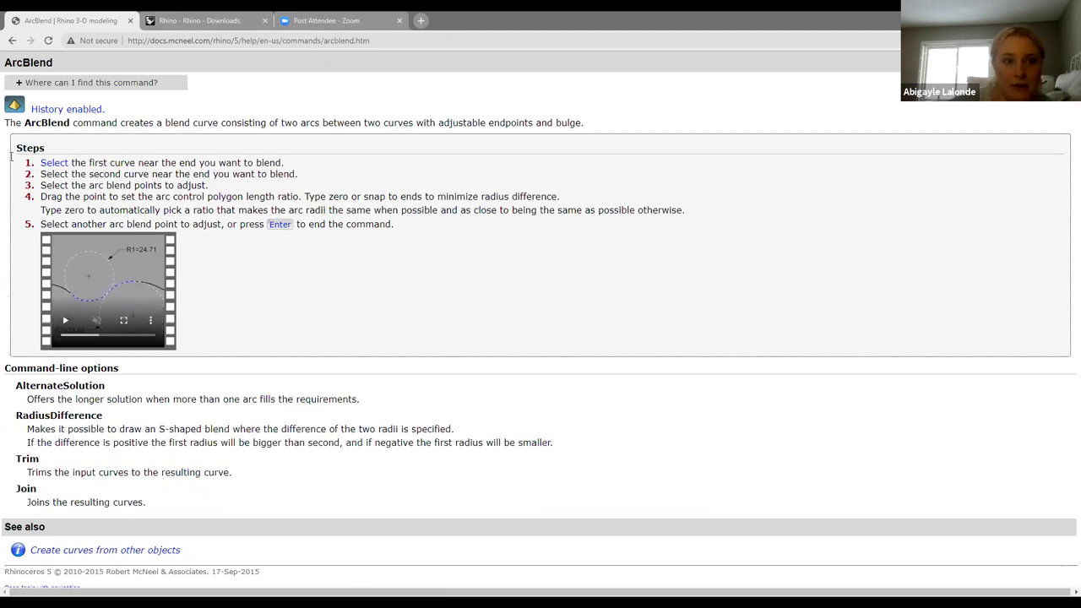
pyautogui.click(88, 296)
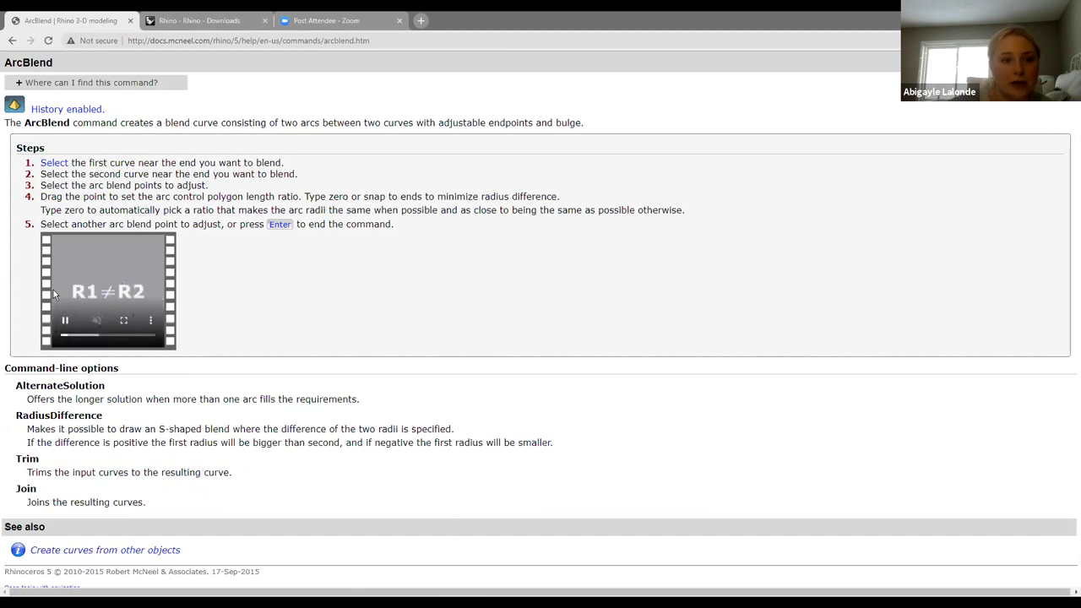
pyautogui.click(67, 323)
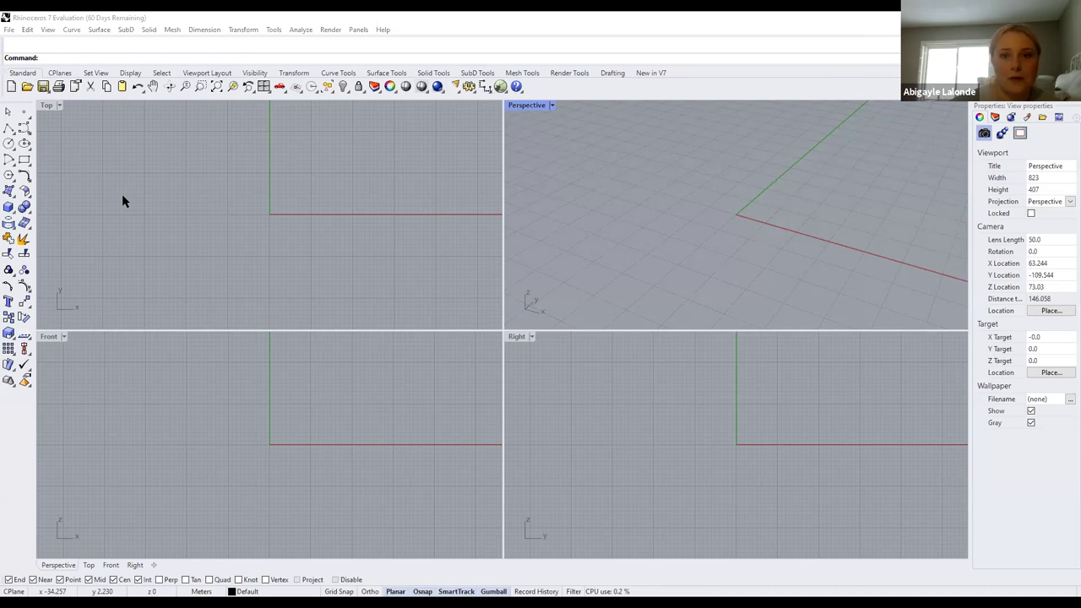
# Switch to Rhinoceros 7 and create a new file from the Small Objects - Meters template
pyautogui.moveTo(156, 168); pyautogui.dragTo(183, 185, button='right')
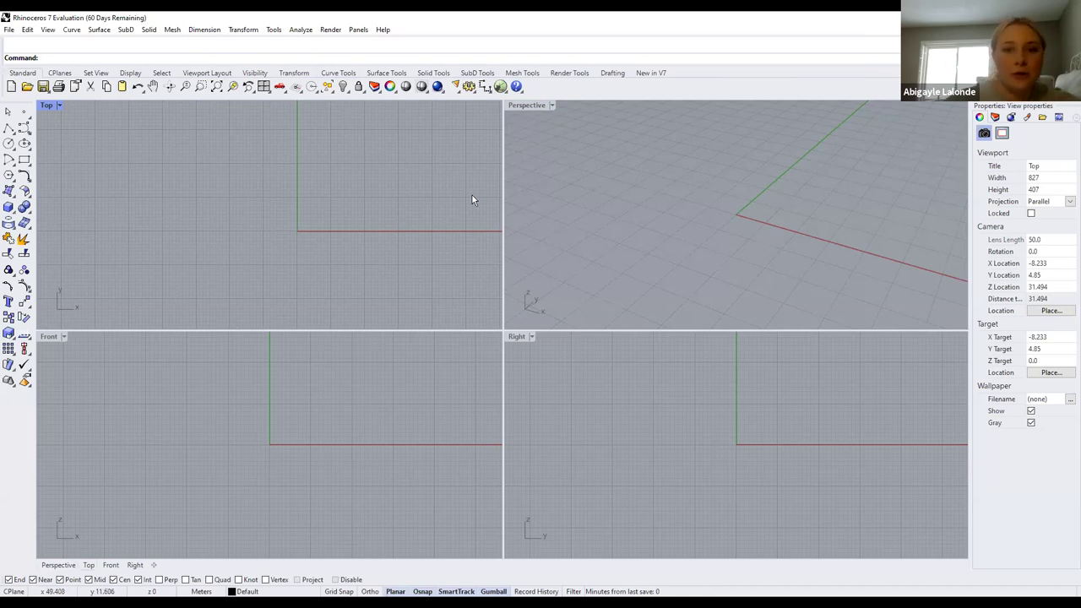
pyautogui.click(9, 29)
pyautogui.click(25, 42)
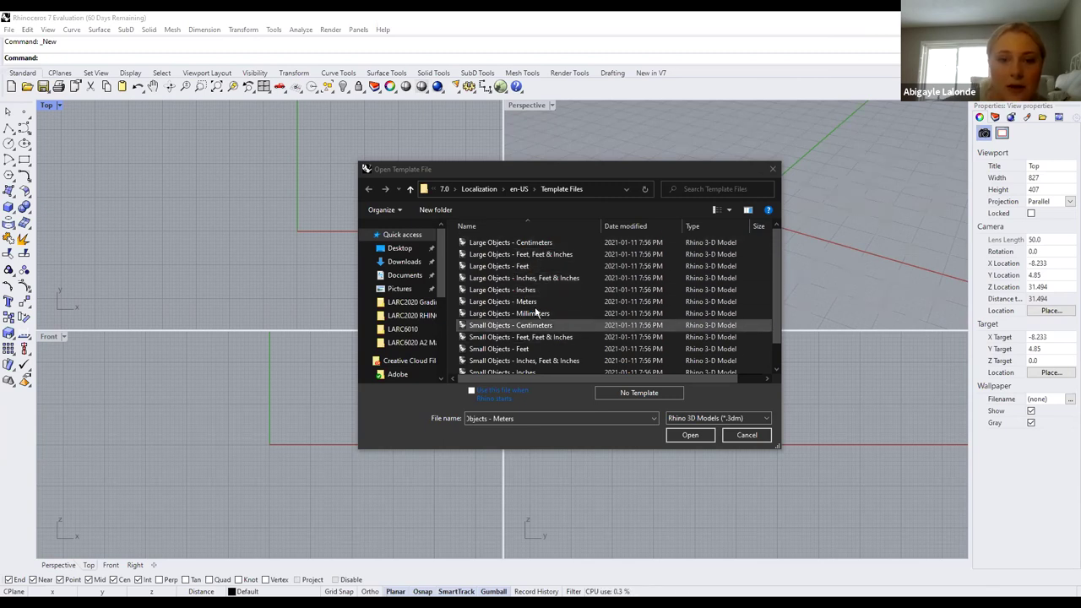
pyautogui.scroll(-1, 519, 296)
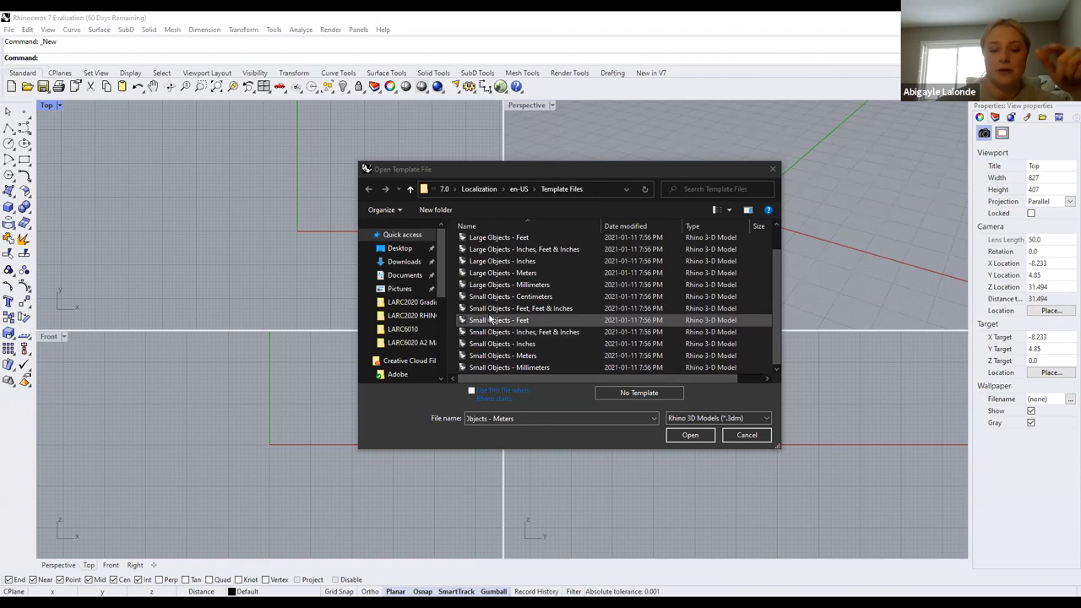
pyautogui.click(519, 357)
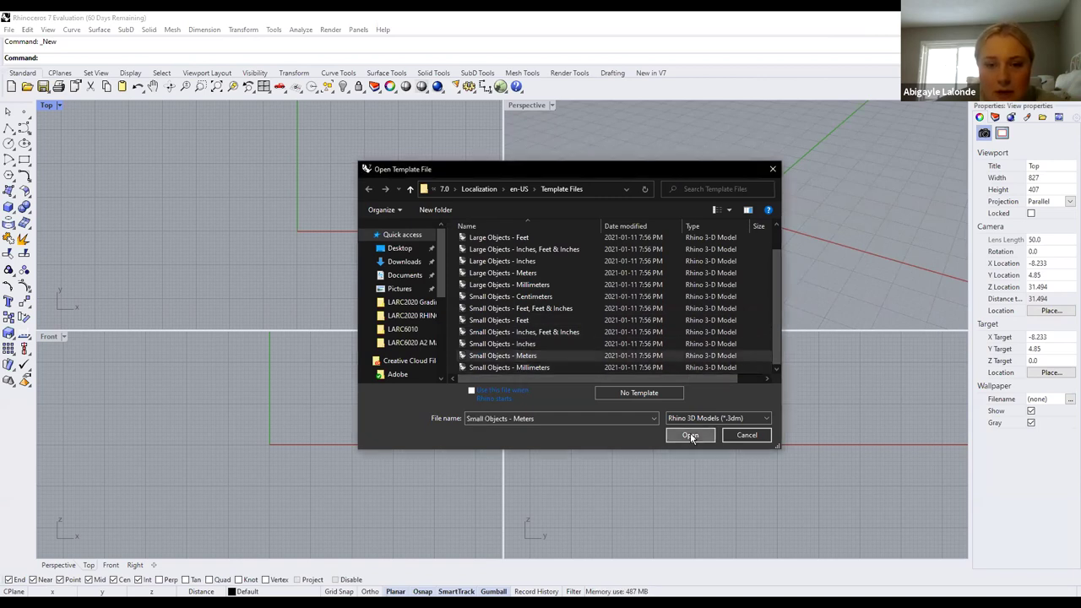
pyautogui.press('Return')
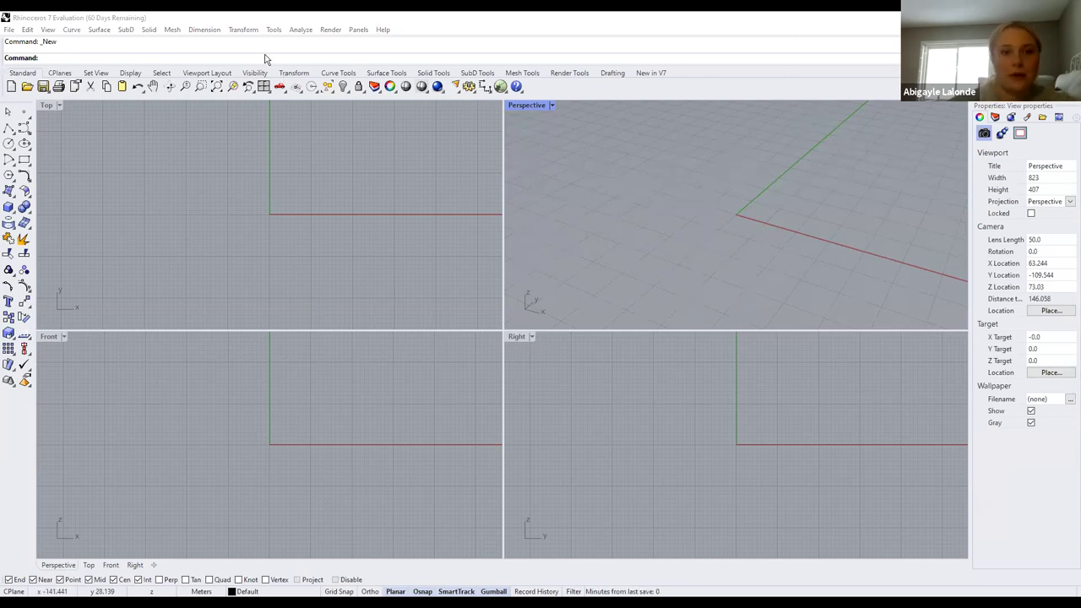
# Run the Units command, review the model units and tolerances of the document, and close the settings
pyautogui.press('Up')
pyautogui.write('Units')
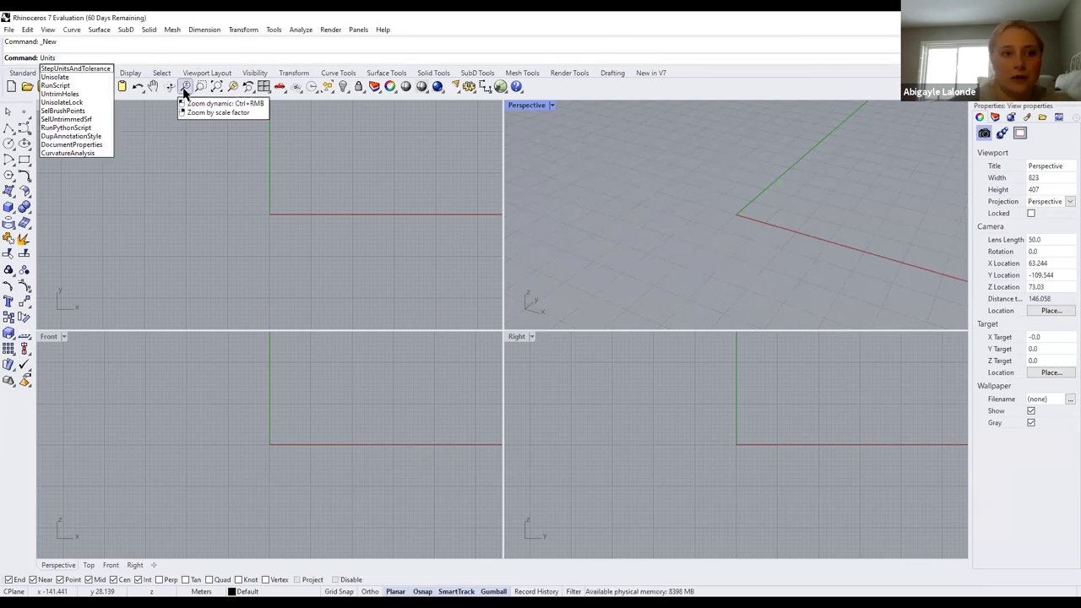
pyautogui.press('Return')
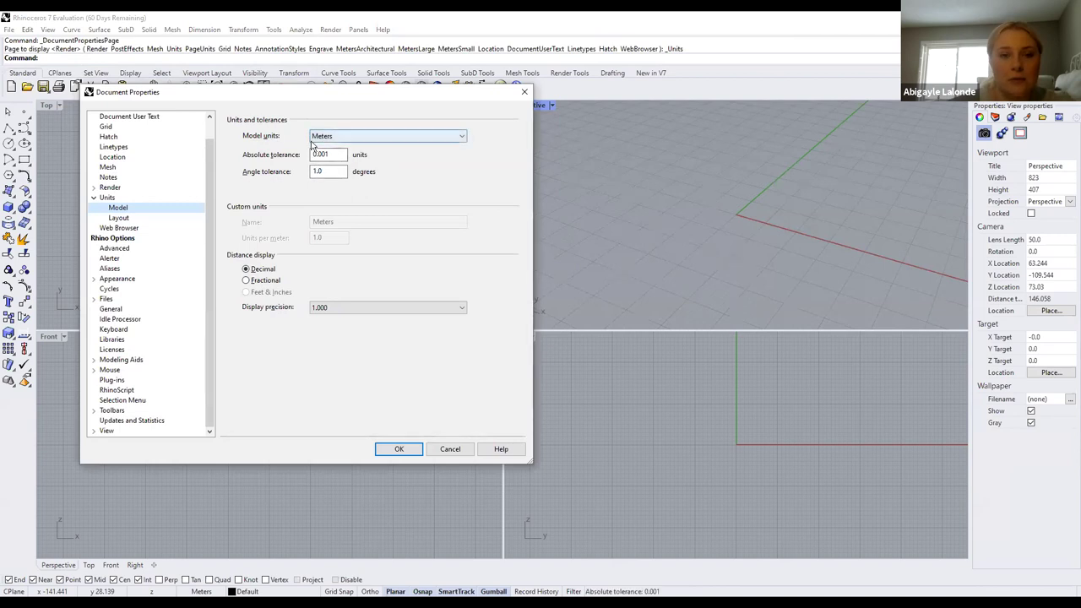
pyautogui.click(402, 450)
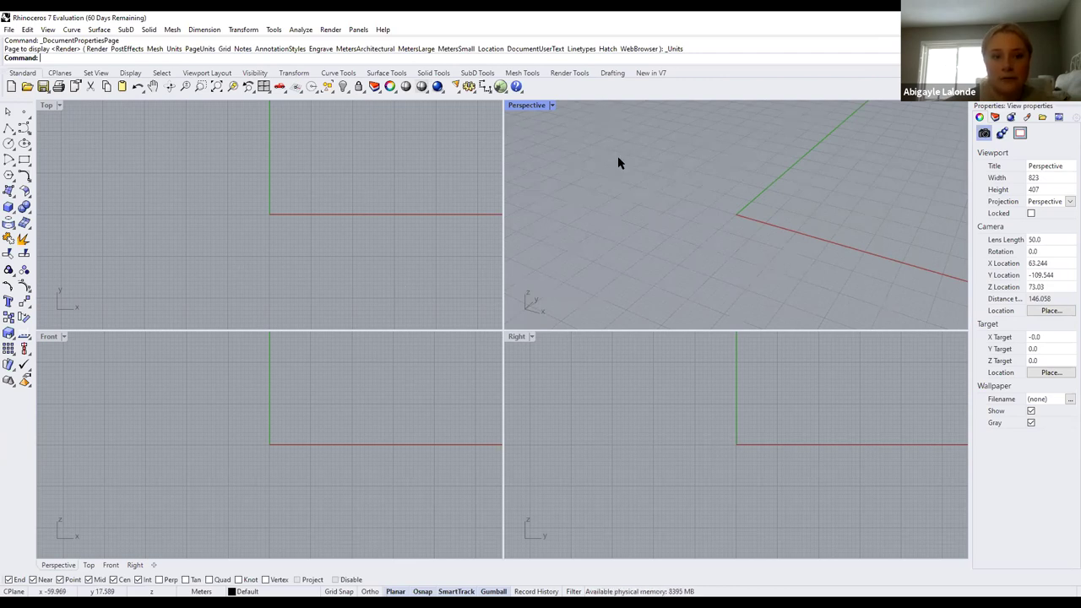
pyautogui.scroll(8, 618, 223)
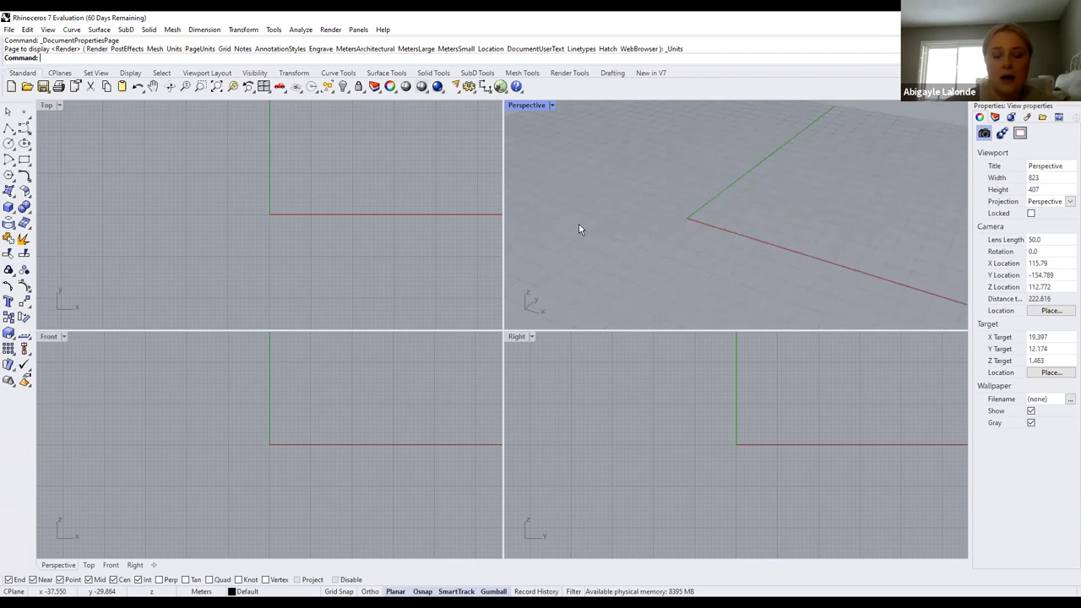
pyautogui.scroll(5, 562, 243)
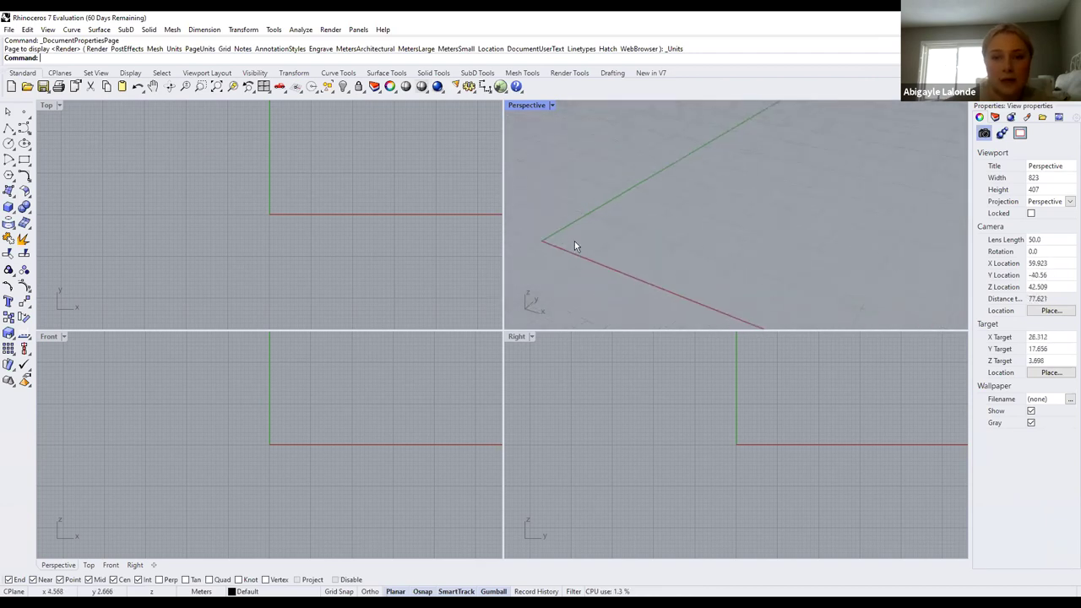
pyautogui.scroll(2, 244, 198)
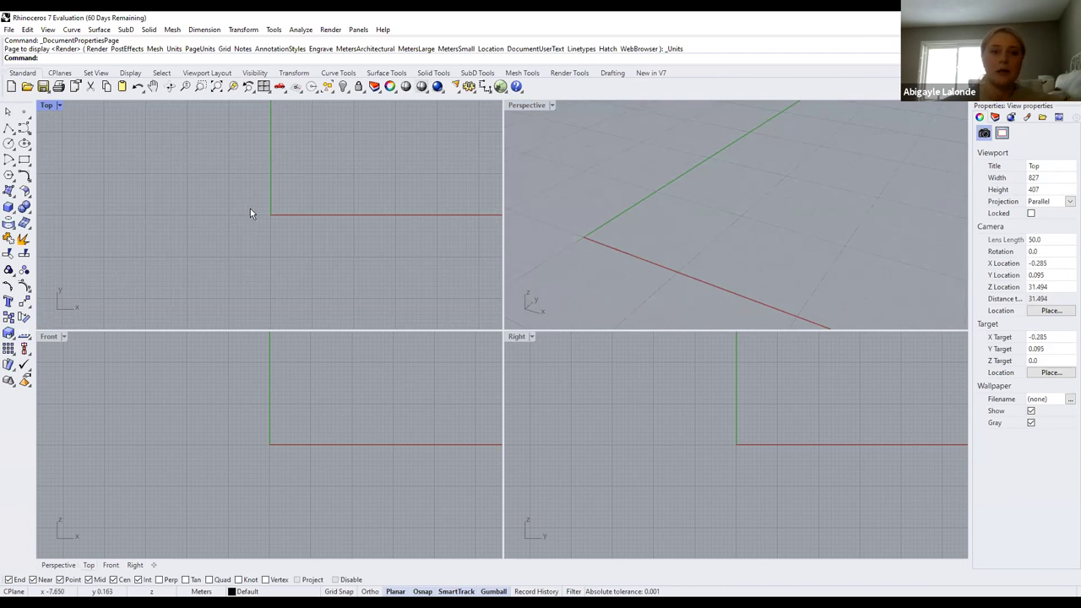
pyautogui.click(64, 336)
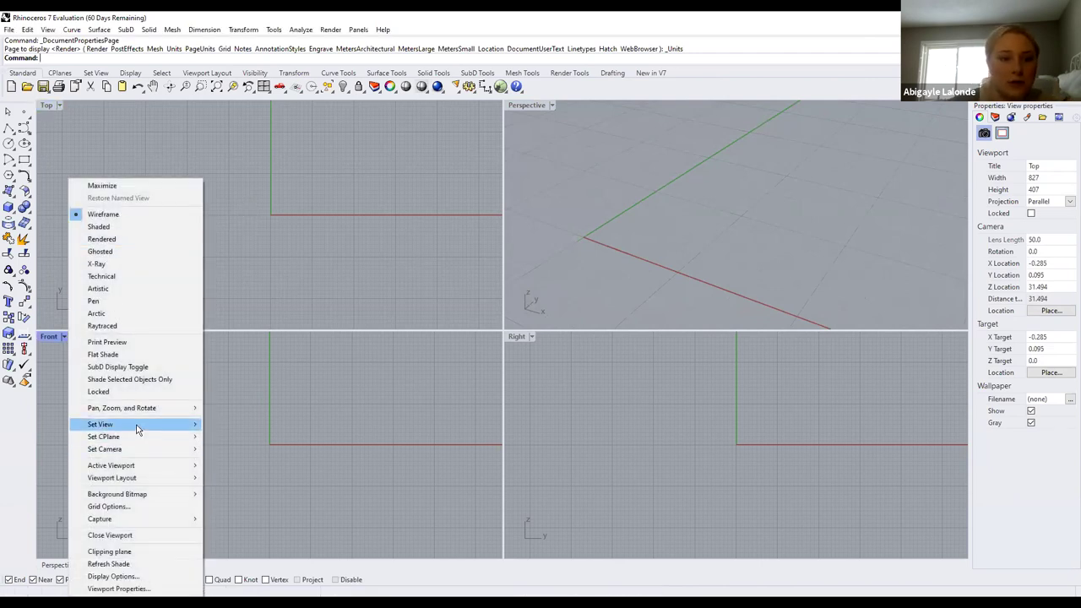
pyautogui.moveTo(139, 425)
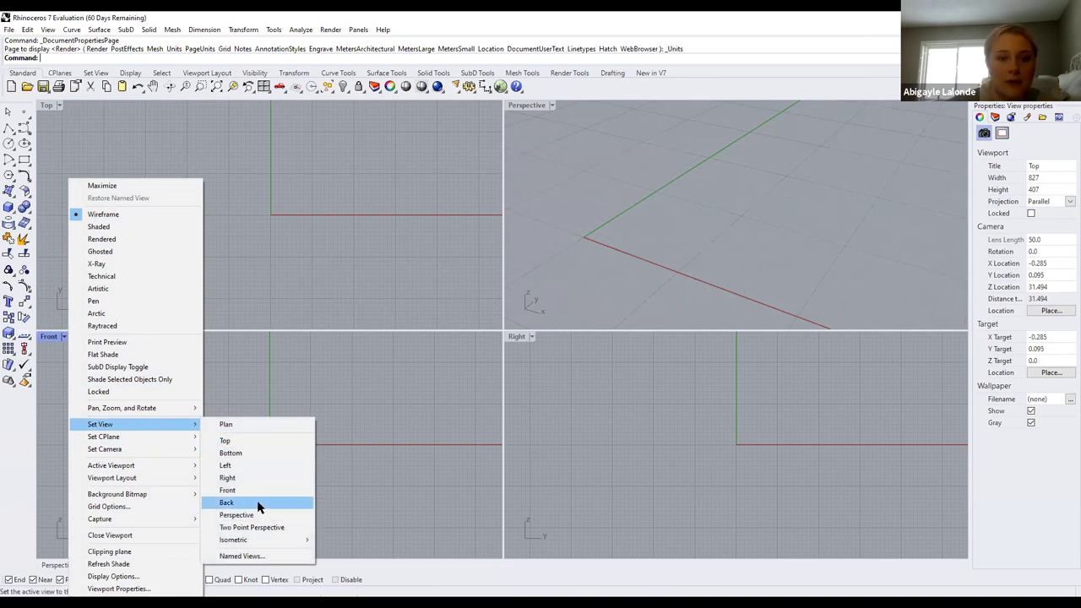
pyautogui.click(537, 348)
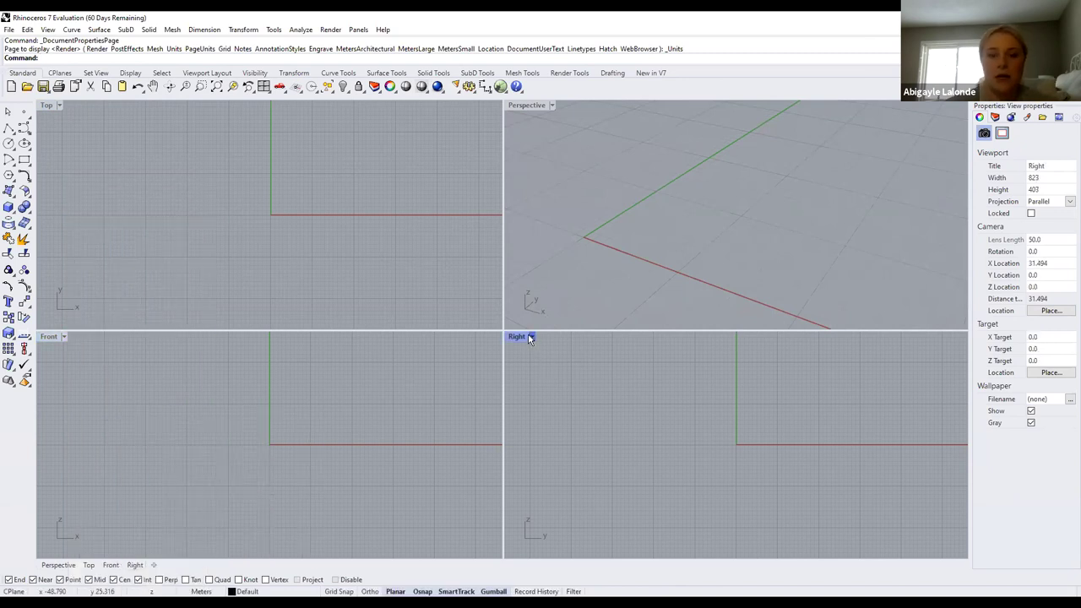
pyautogui.click(531, 338)
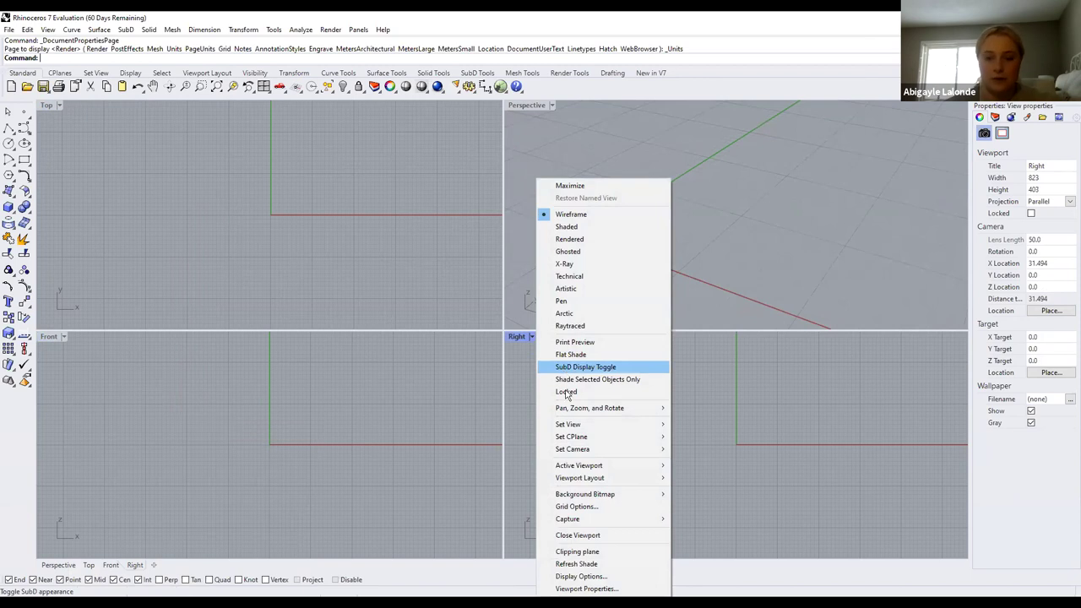
pyautogui.moveTo(607, 451)
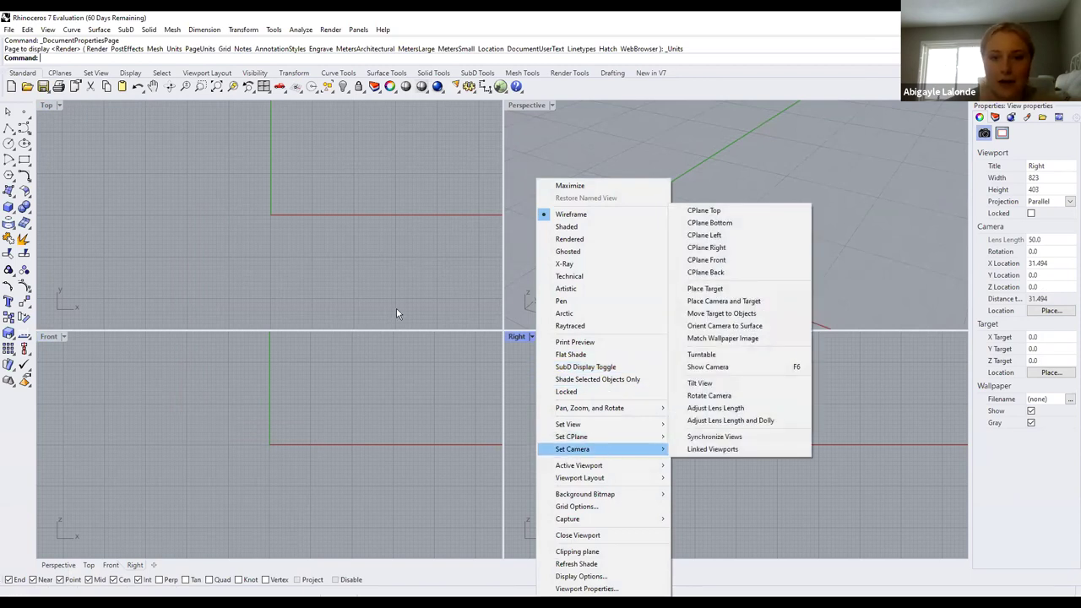
pyautogui.click(386, 282)
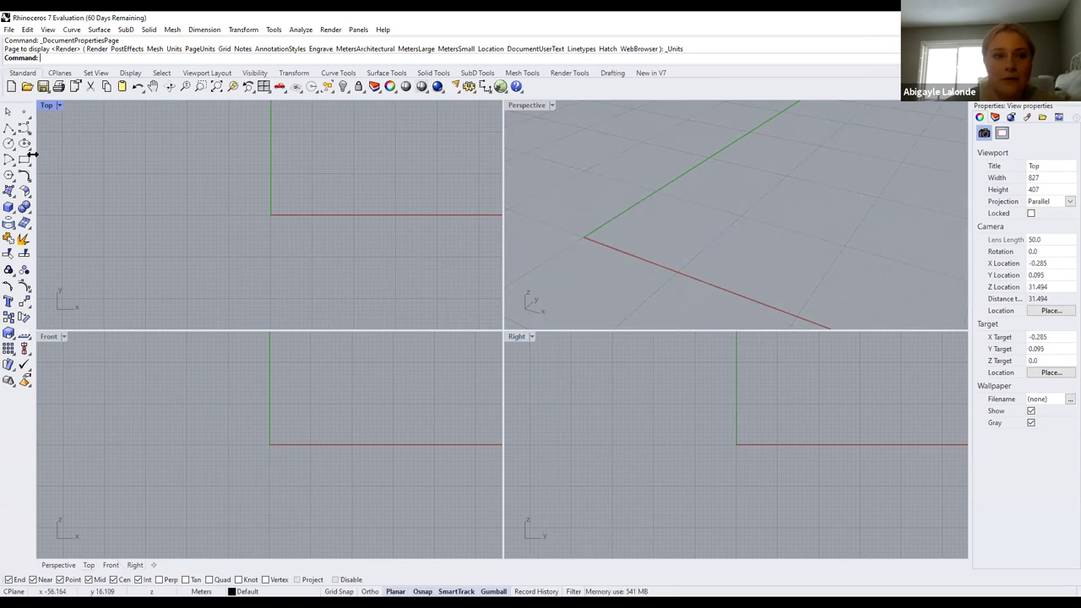
# Draw a trial box near the origin in the Top viewport with the Box command, and delete it
pyautogui.click(8, 207)
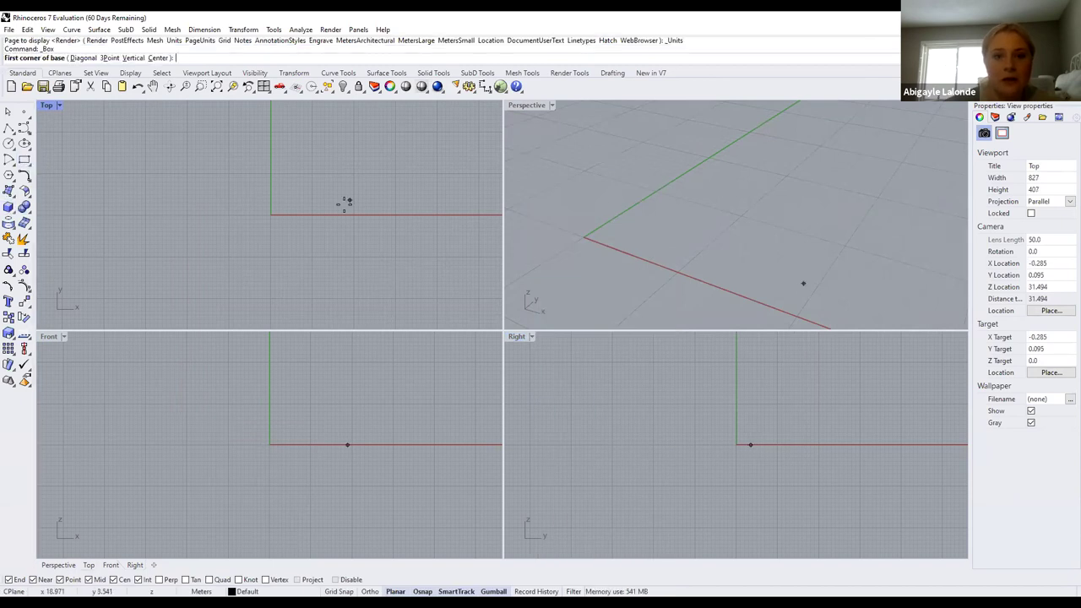
pyautogui.click(253, 187)
pyautogui.click(283, 213)
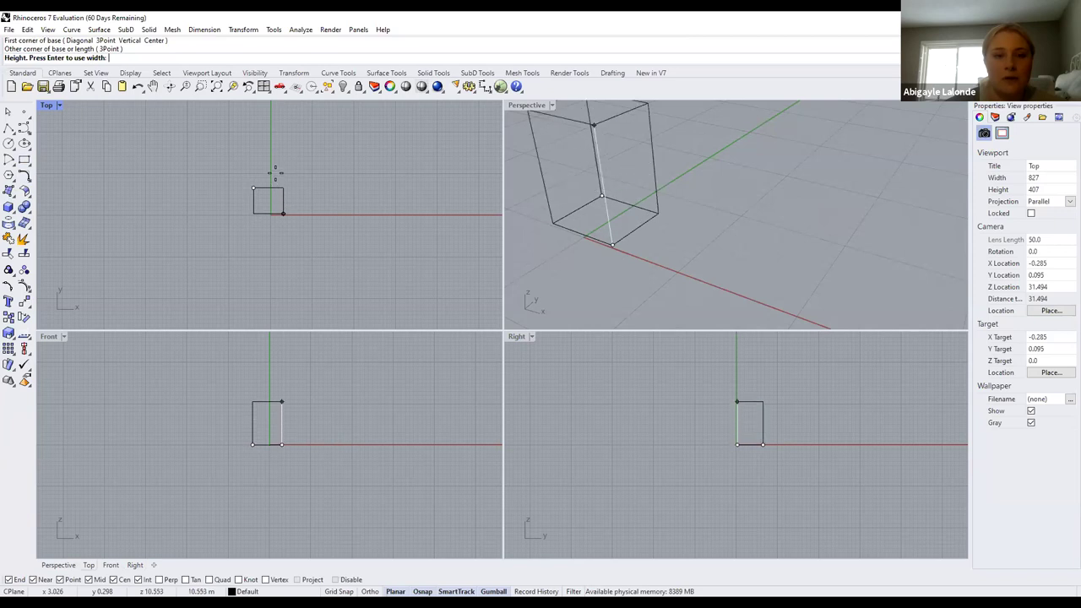
pyautogui.click(281, 193)
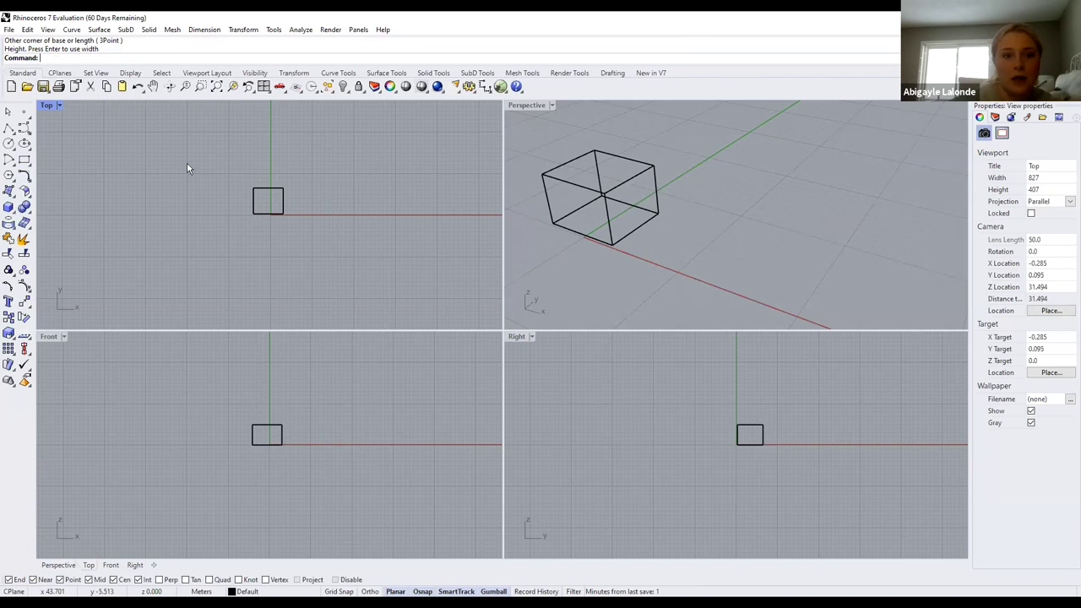
pyautogui.hotkey('ctrl', 'a')
pyautogui.press('Delete')
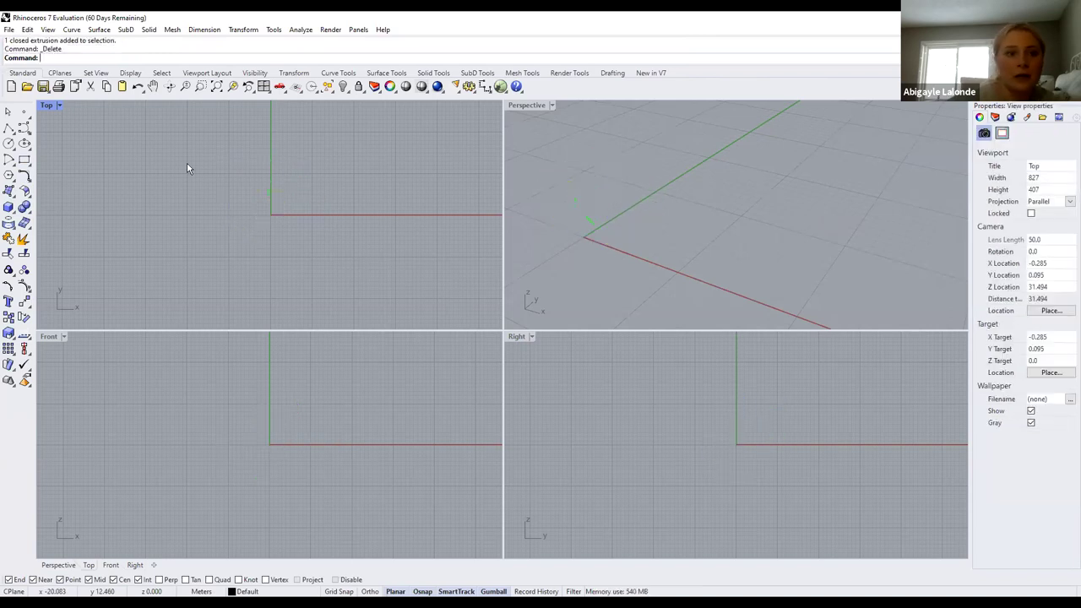
# Set the Top viewport to the world Top view and maximize it
pyautogui.click(59, 105)
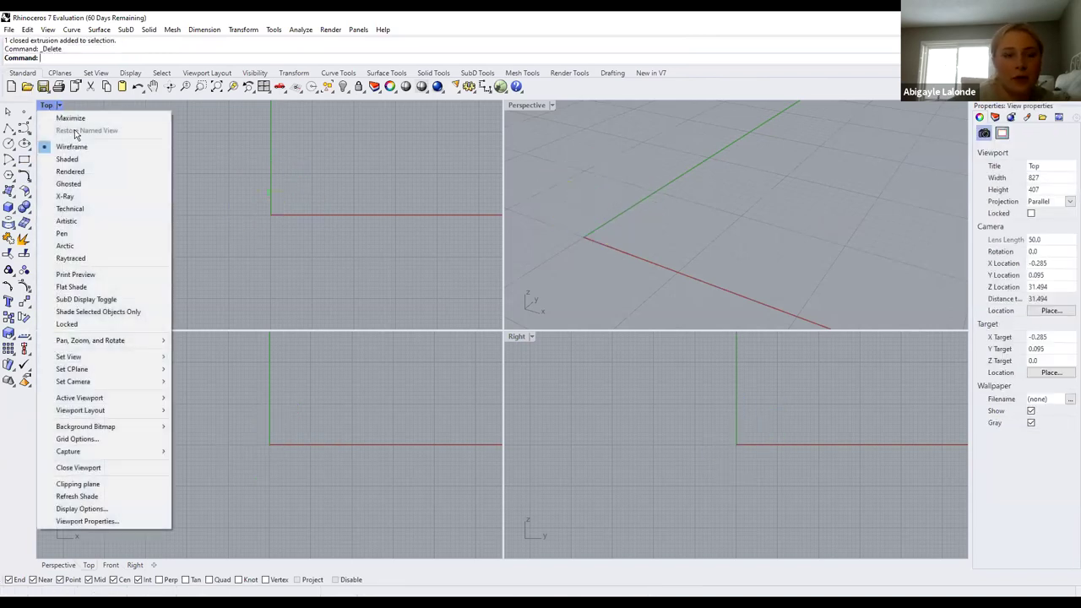
pyautogui.moveTo(75, 359)
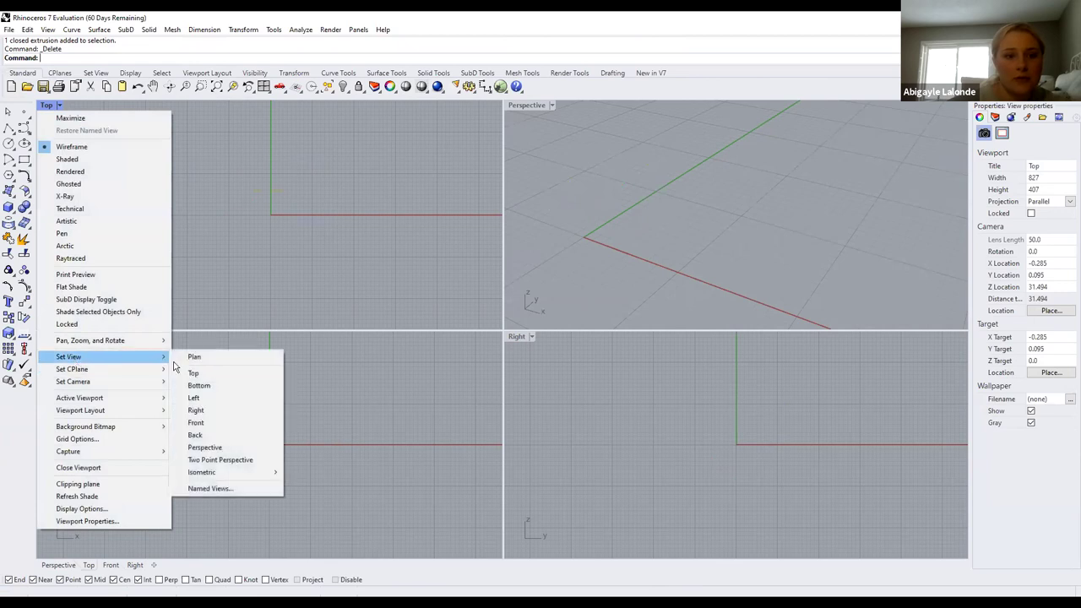
pyautogui.click(197, 373)
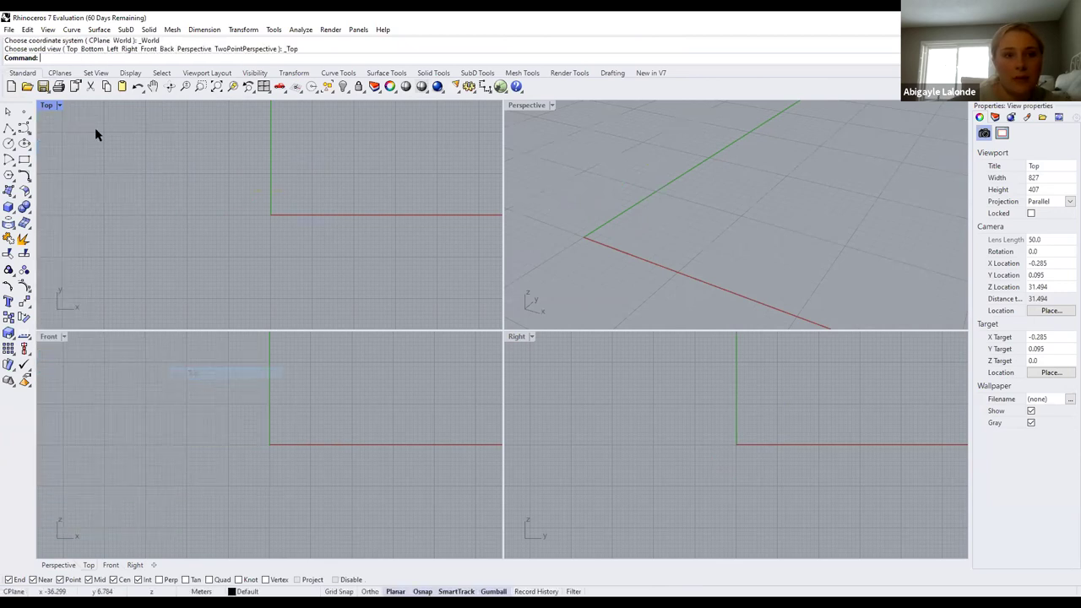
pyautogui.click(61, 105)
pyautogui.click(64, 120)
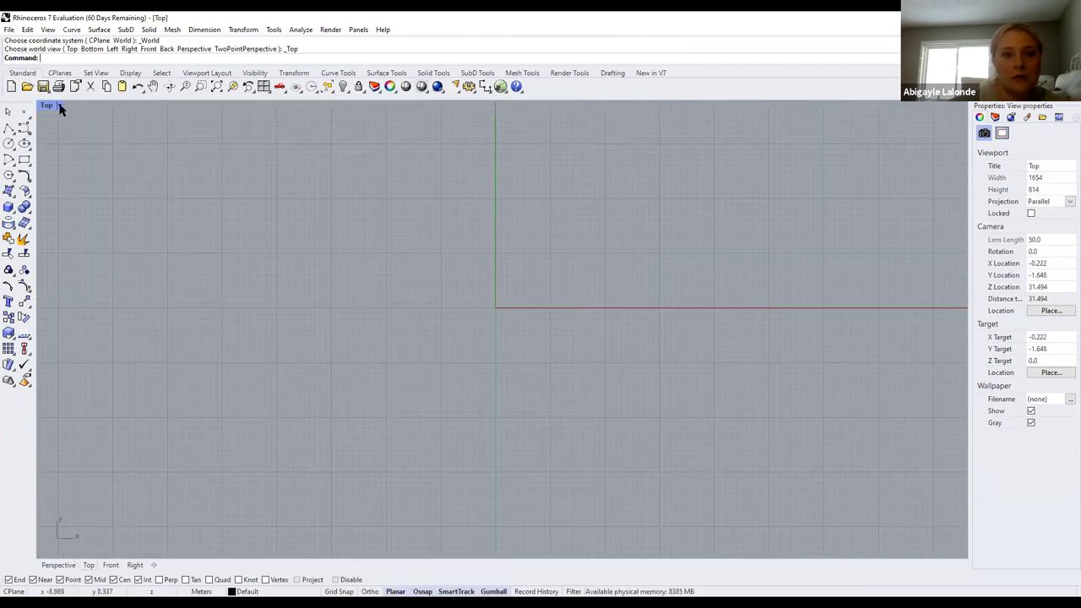
# Return to the four-viewport layout and maximize the Top viewport again
pyautogui.click(63, 107)
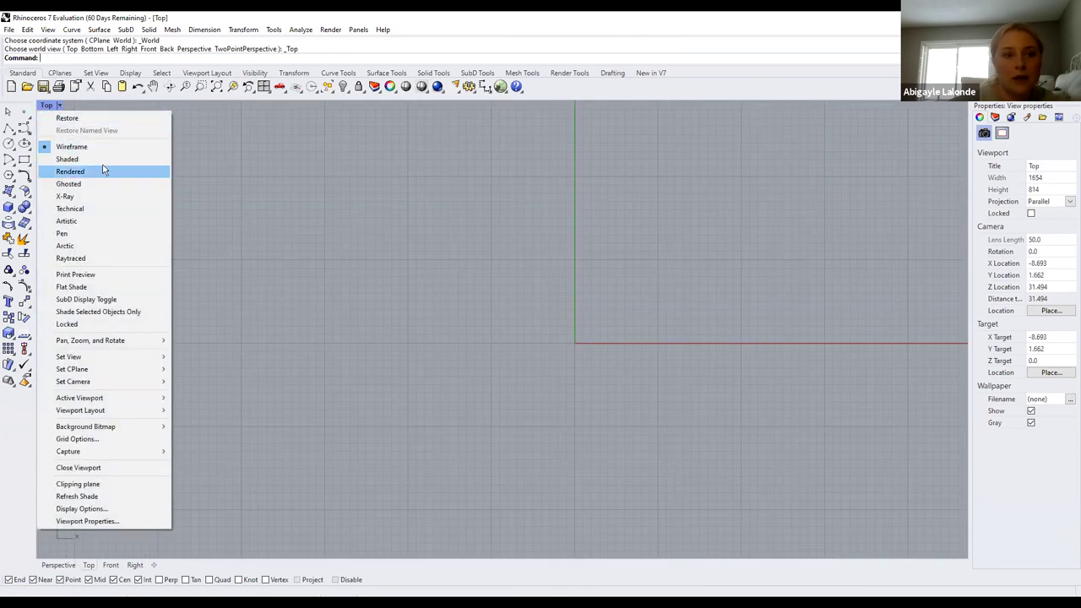
pyautogui.click(66, 118)
pyautogui.click(47, 105)
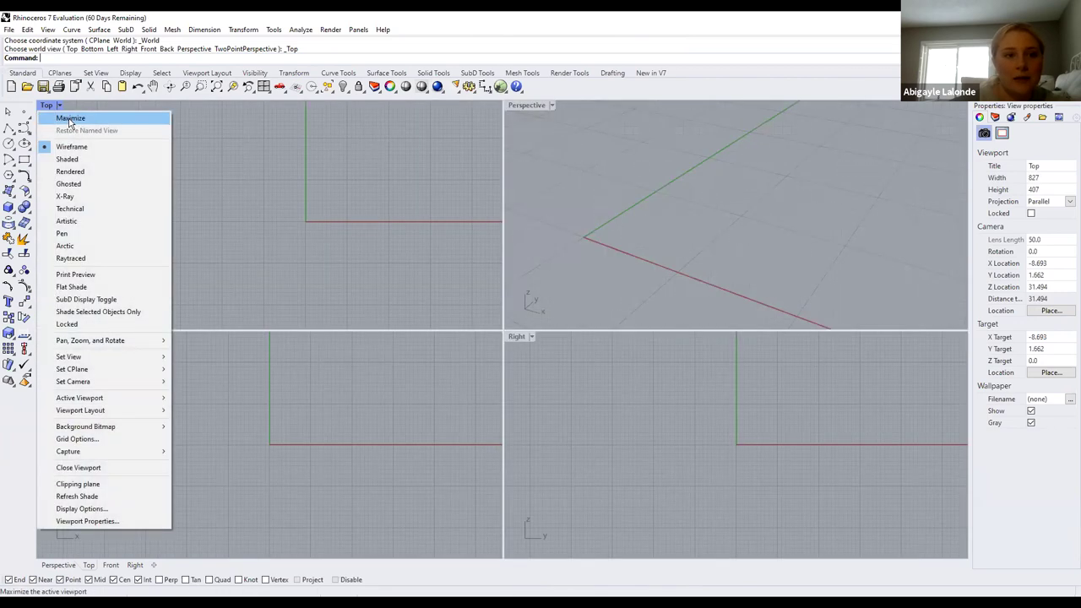
pyautogui.click(70, 119)
pyautogui.scroll(-5, 249, 200)
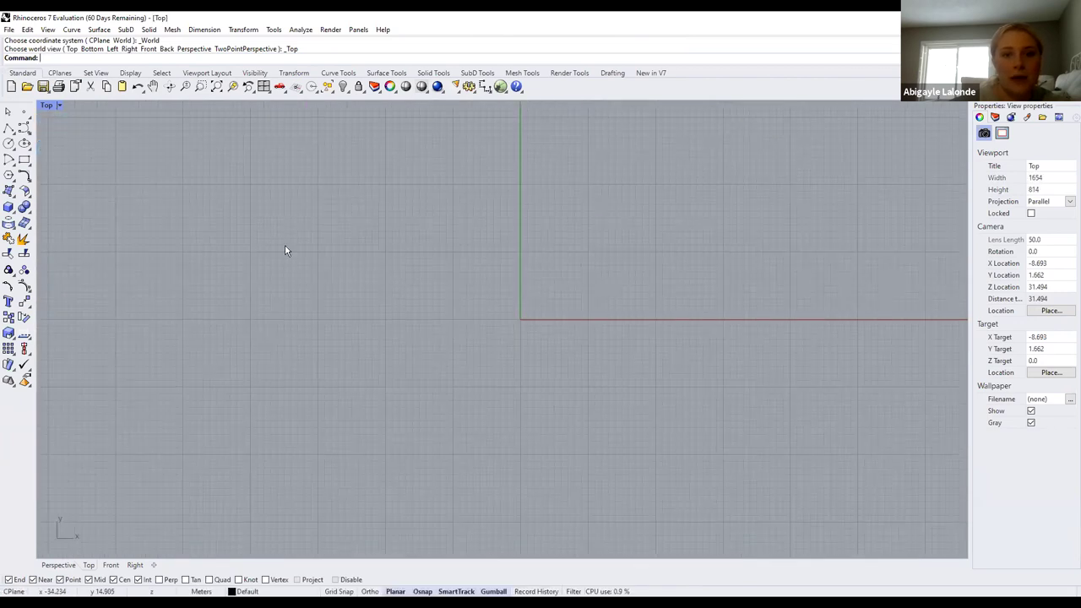
pyautogui.scroll(-2, 344, 243)
pyautogui.hscroll(5, 134, 178)
pyautogui.scroll(2, 135, 177)
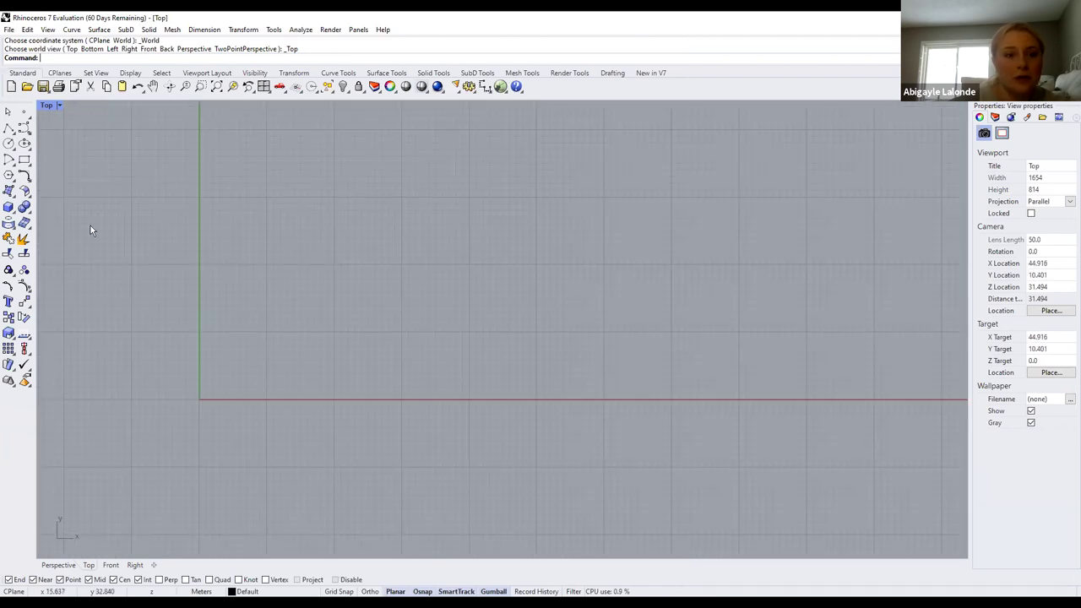
pyautogui.click(59, 106)
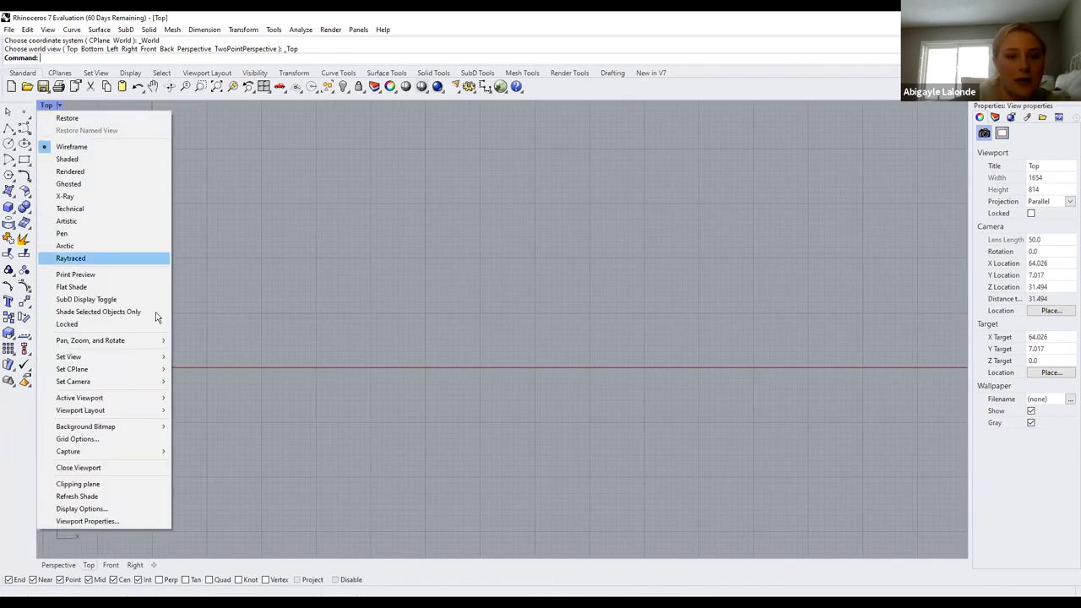
pyautogui.moveTo(131, 356)
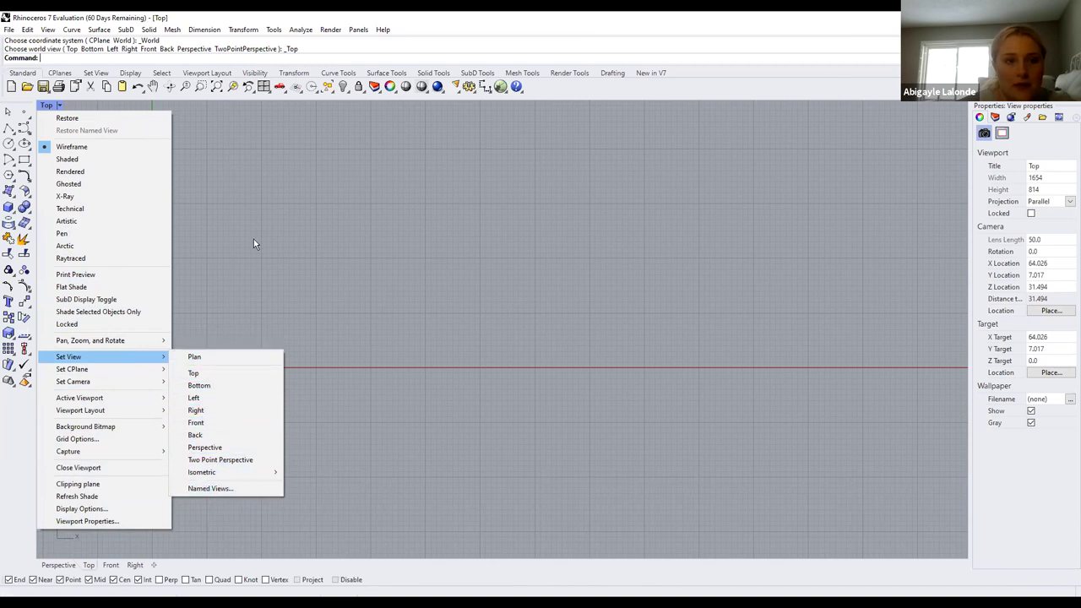
pyautogui.click(247, 302)
pyautogui.scroll(2, 193, 286)
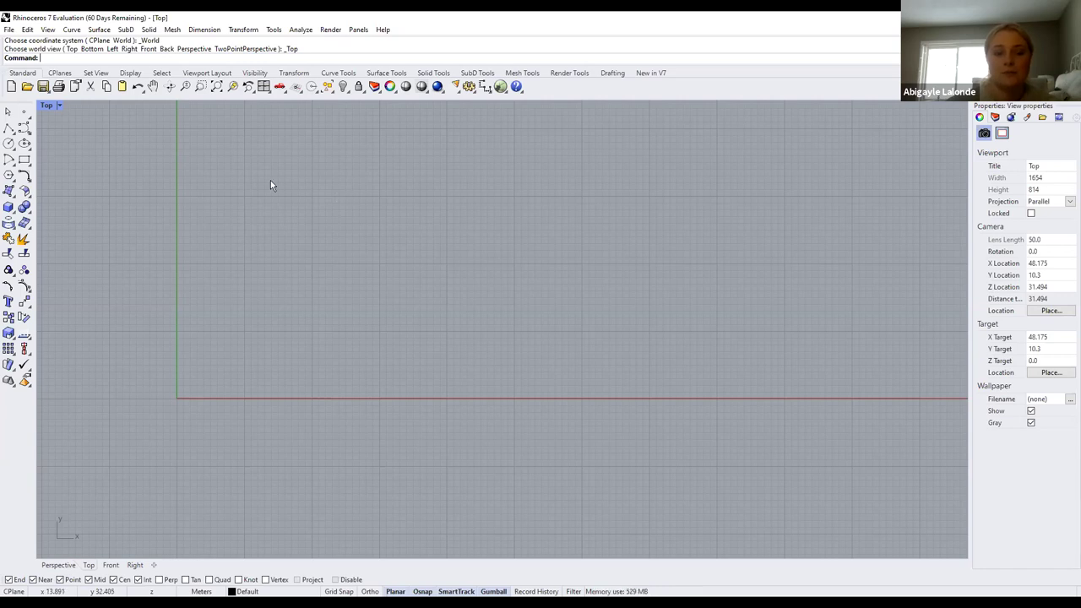
pyautogui.write('Picture')
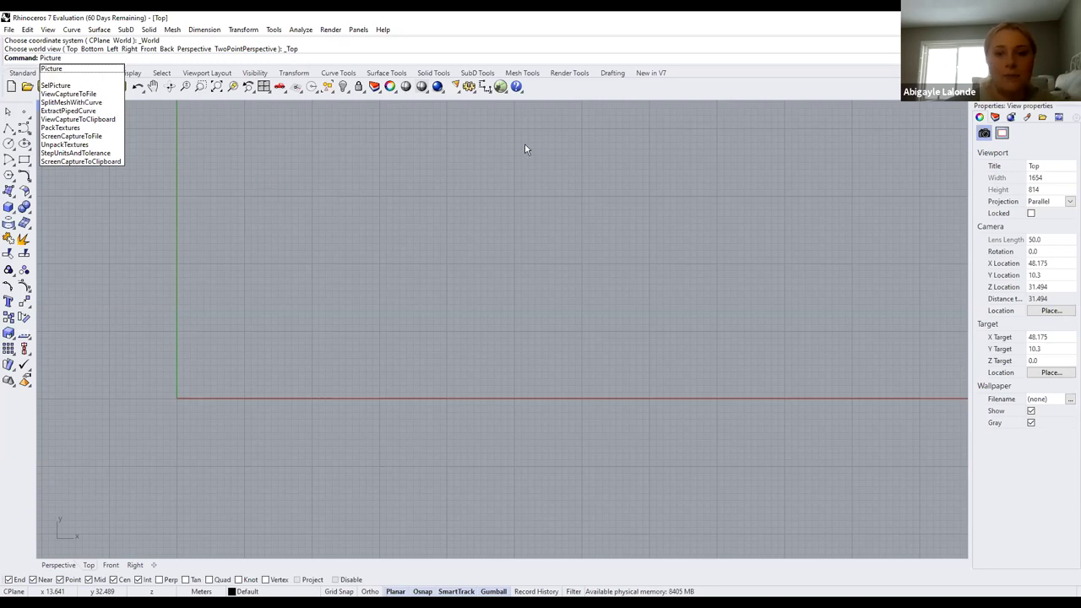
pyautogui.press('Return')
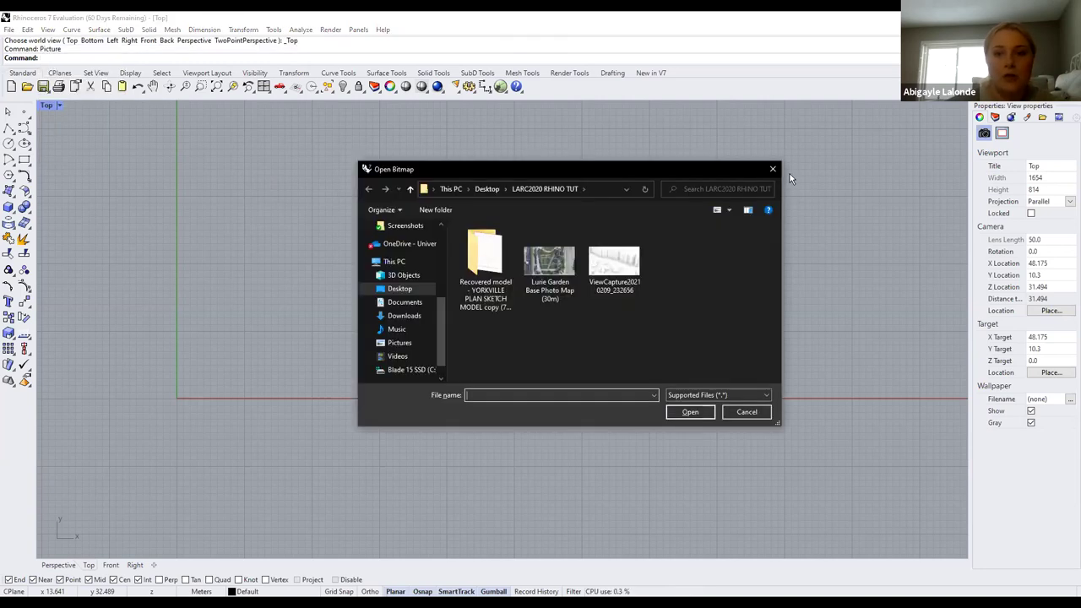
pyautogui.click(68, 60)
pyautogui.press('Escape')
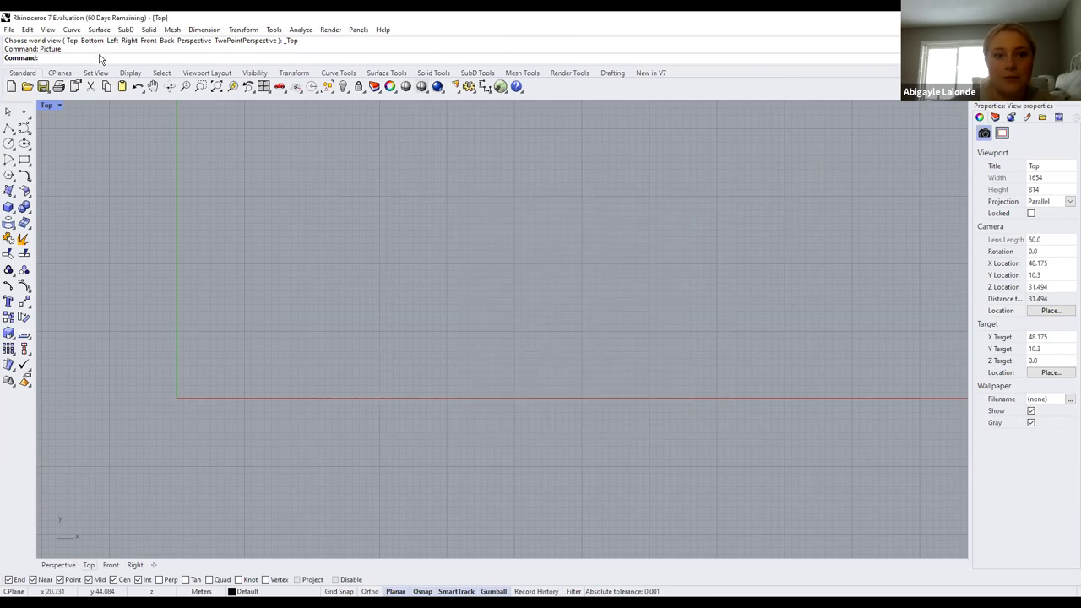
# Place the Lurie Garden Base Photo Map (30m) image with the Picture command, starting at the origin and about 14 m wide along the x axis
pyautogui.write('Picture')
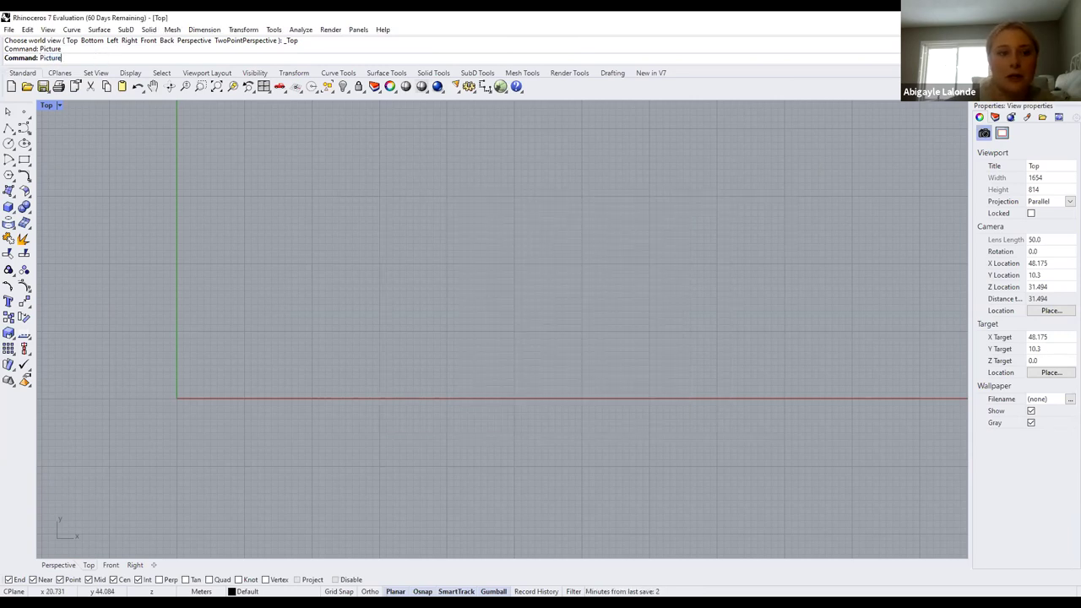
pyautogui.press('Return')
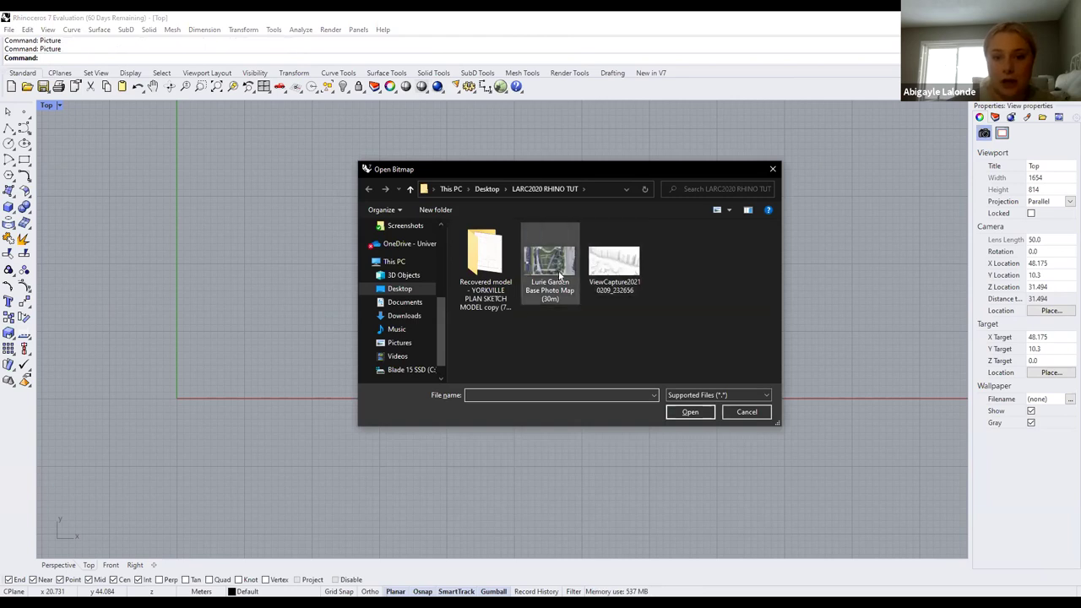
pyautogui.click(553, 291)
pyautogui.click(671, 412)
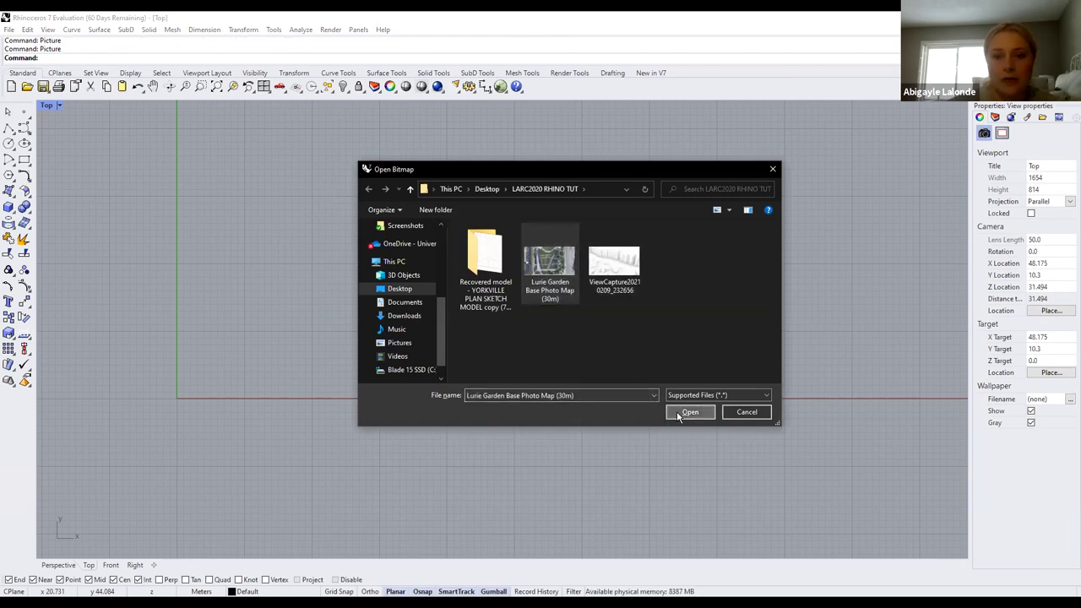
pyautogui.click(177, 397)
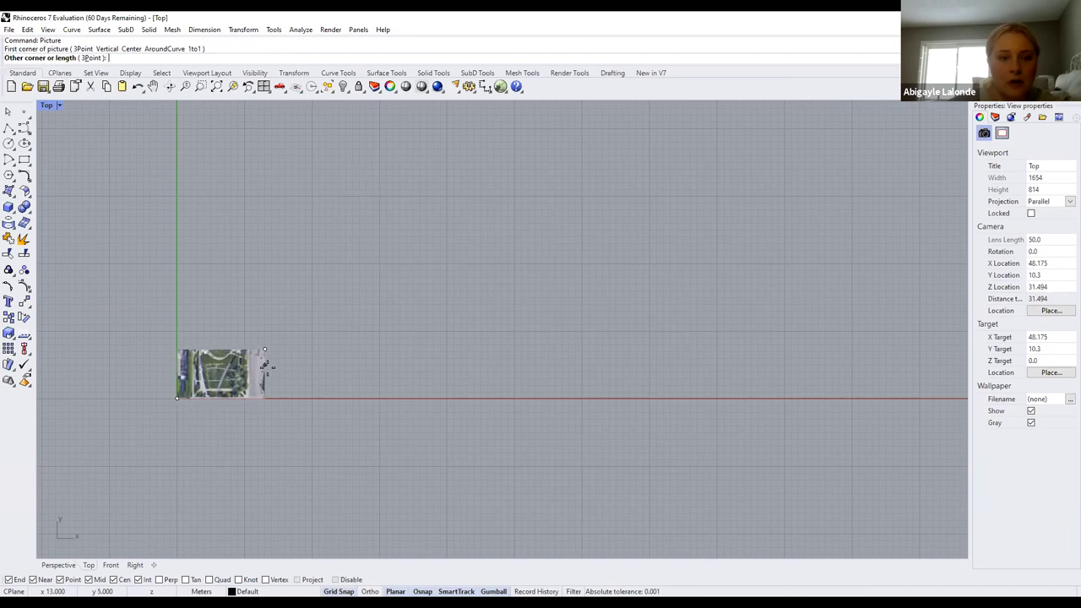
pyautogui.click(271, 368)
pyautogui.scroll(10, 246, 387)
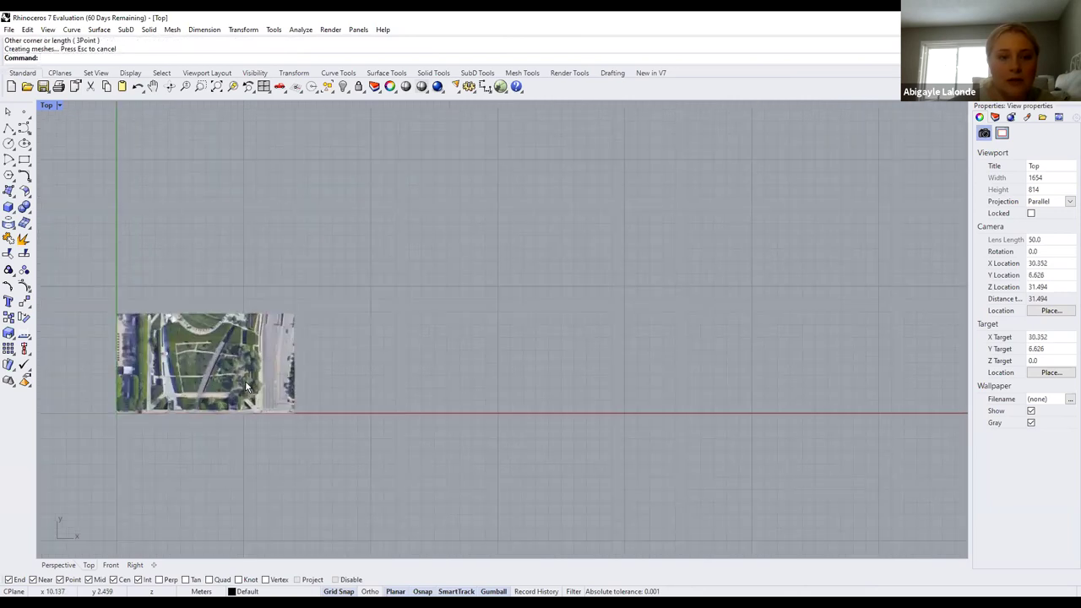
pyautogui.scroll(-3, 187, 384)
pyautogui.scroll(5, 181, 350)
# Return to the four-viewport layout, set the Top viewport to the world Top view, and maximize it on the picture
pyautogui.click(47, 105)
pyautogui.click(68, 118)
pyautogui.scroll(5, 710, 244)
pyautogui.click(62, 105)
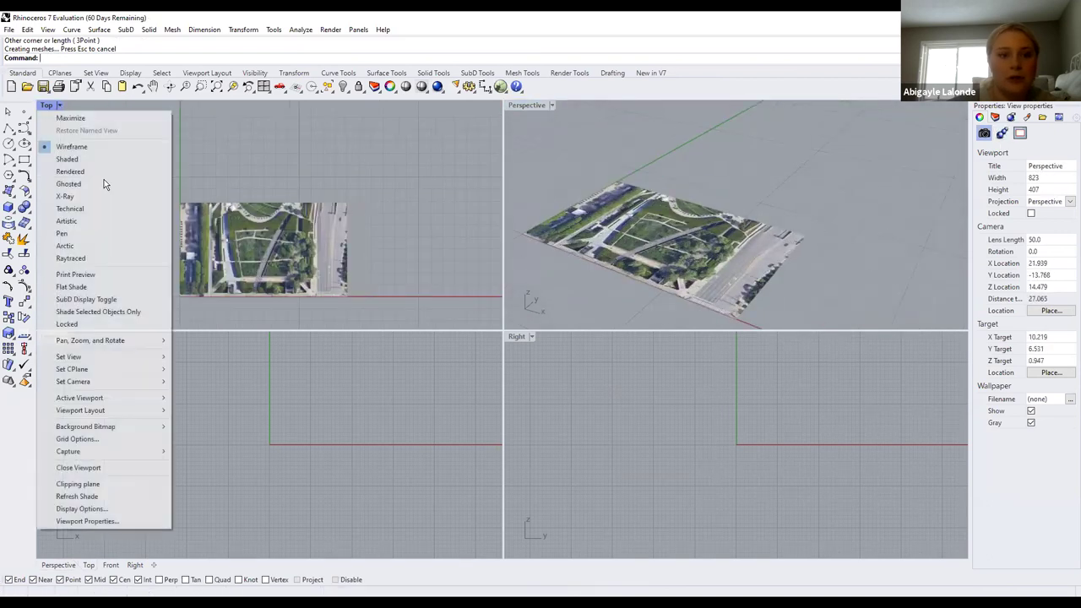
pyautogui.moveTo(101, 357)
pyautogui.click(211, 373)
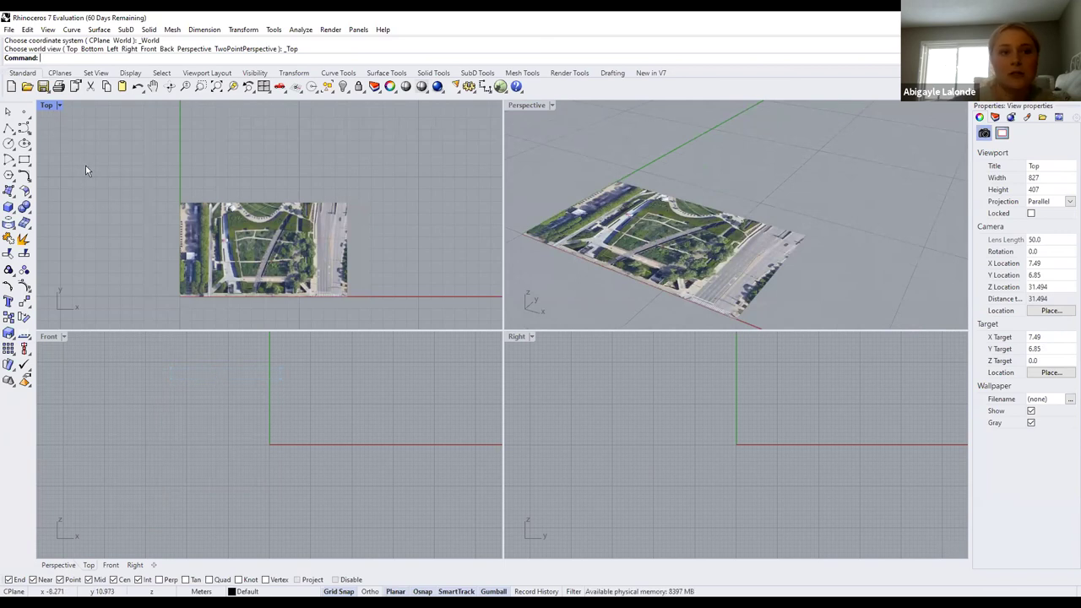
pyautogui.click(57, 105)
pyautogui.click(59, 121)
pyautogui.scroll(-4, 469, 437)
pyautogui.scroll(4, 469, 436)
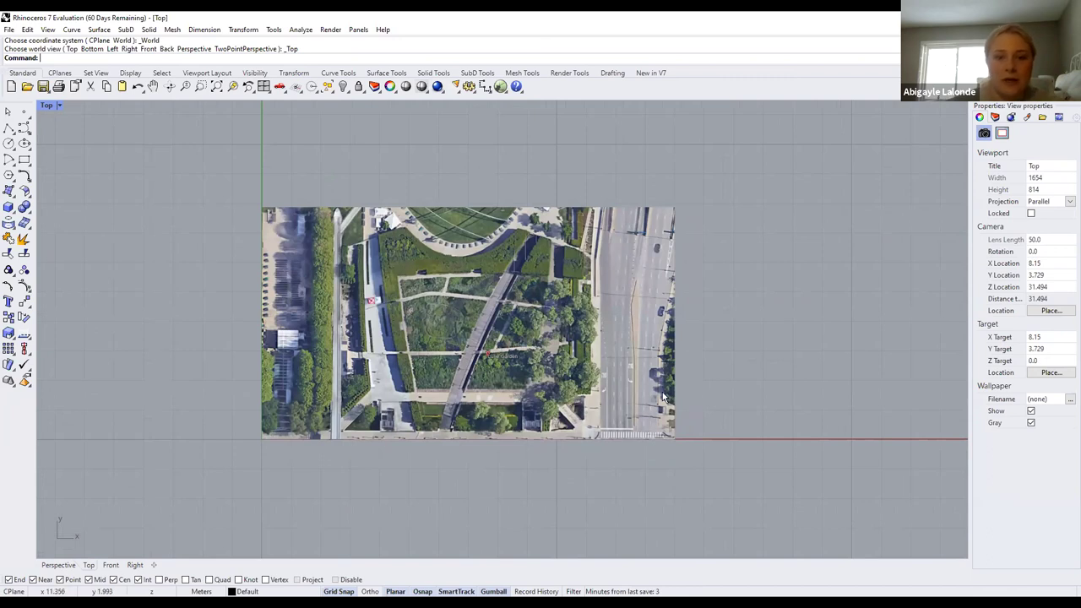
# Measure the 10 m scale bar in the photo's lower-right corner by tracing it end to end with a polyline
pyautogui.scroll(2, 670, 433)
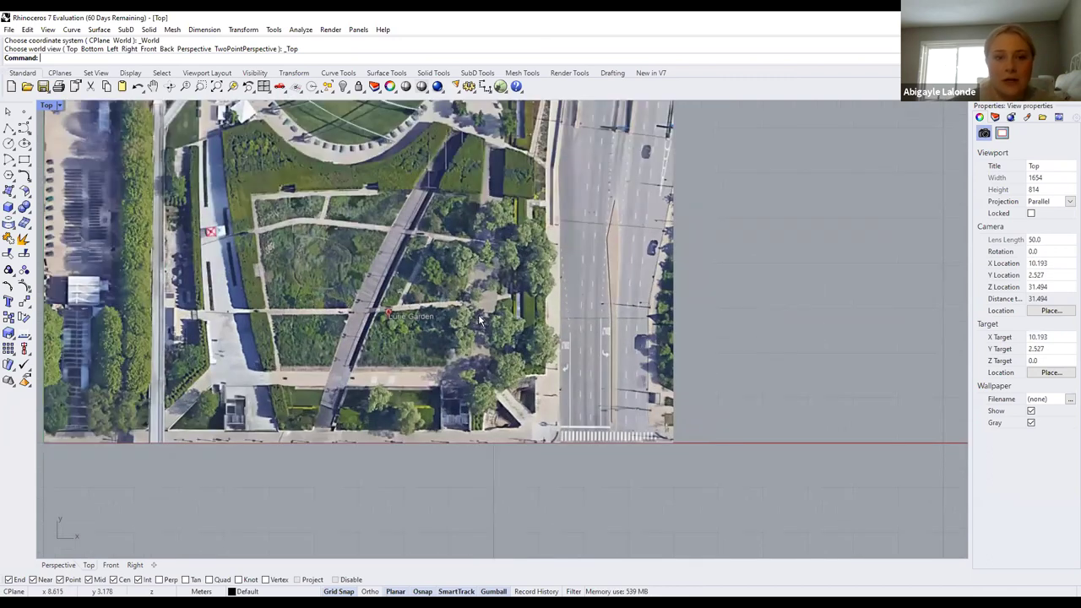
pyautogui.moveTo(669, 433); pyautogui.dragTo(504, 344, button='right')
pyautogui.scroll(-2, 503, 344)
pyautogui.scroll(10, 503, 344)
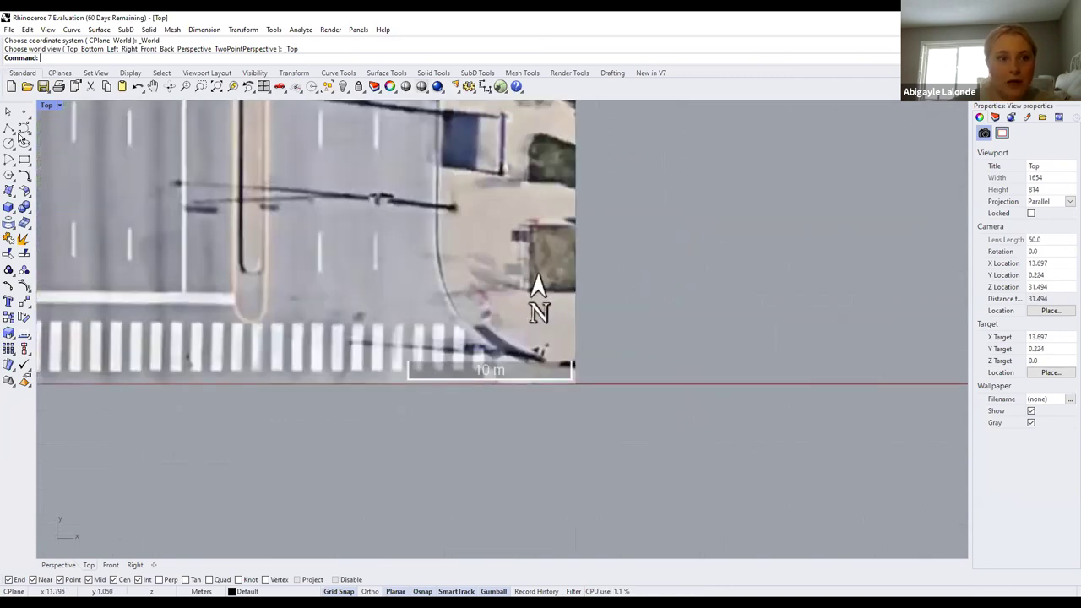
pyautogui.click(10, 129)
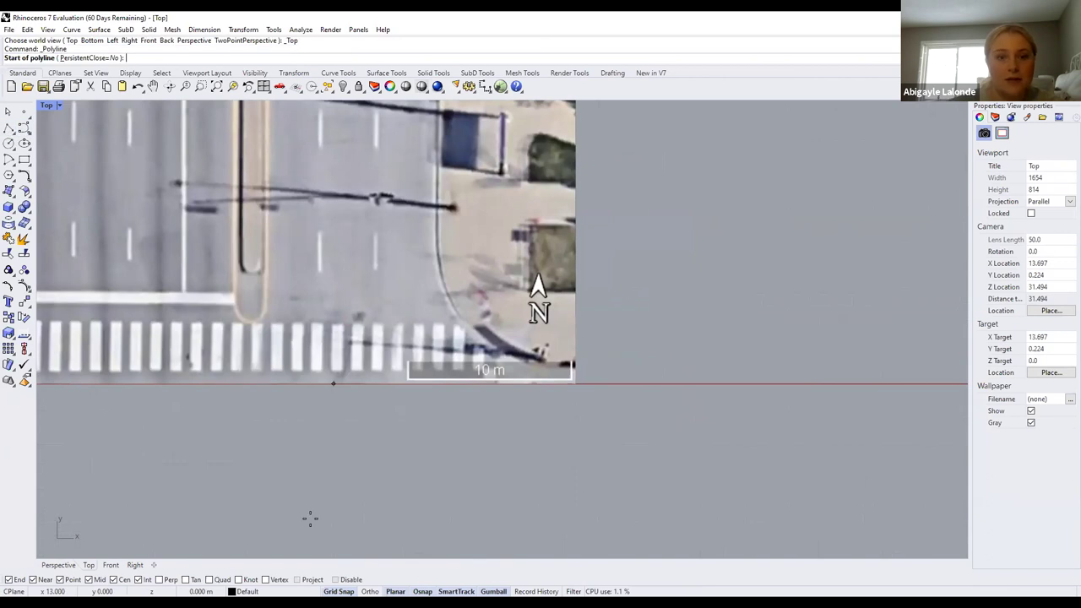
pyautogui.scroll(-1, 104, 510)
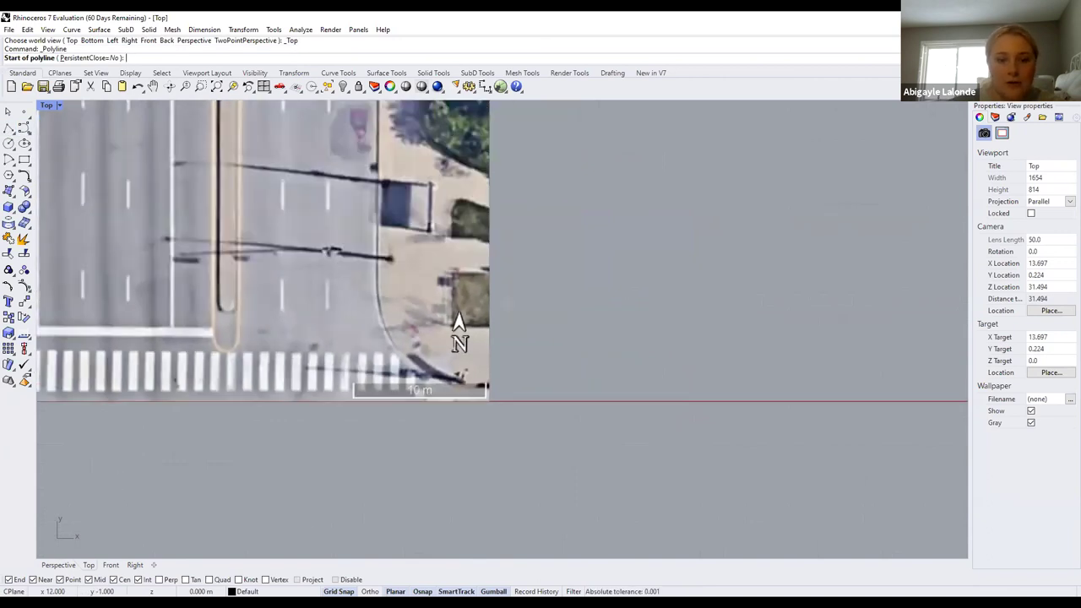
pyautogui.scroll(6, 495, 415)
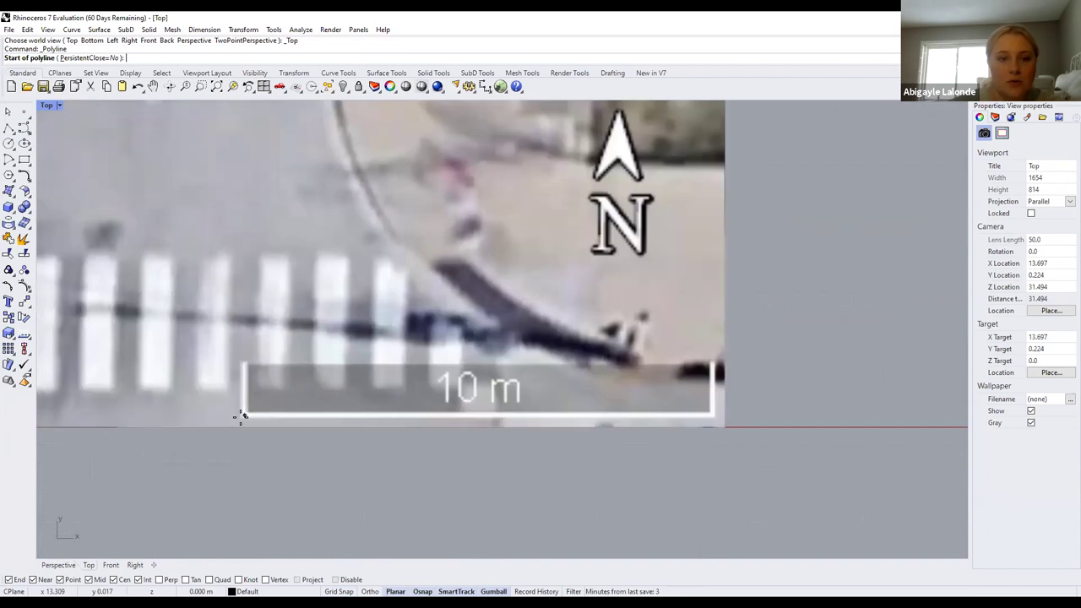
pyautogui.click(242, 414)
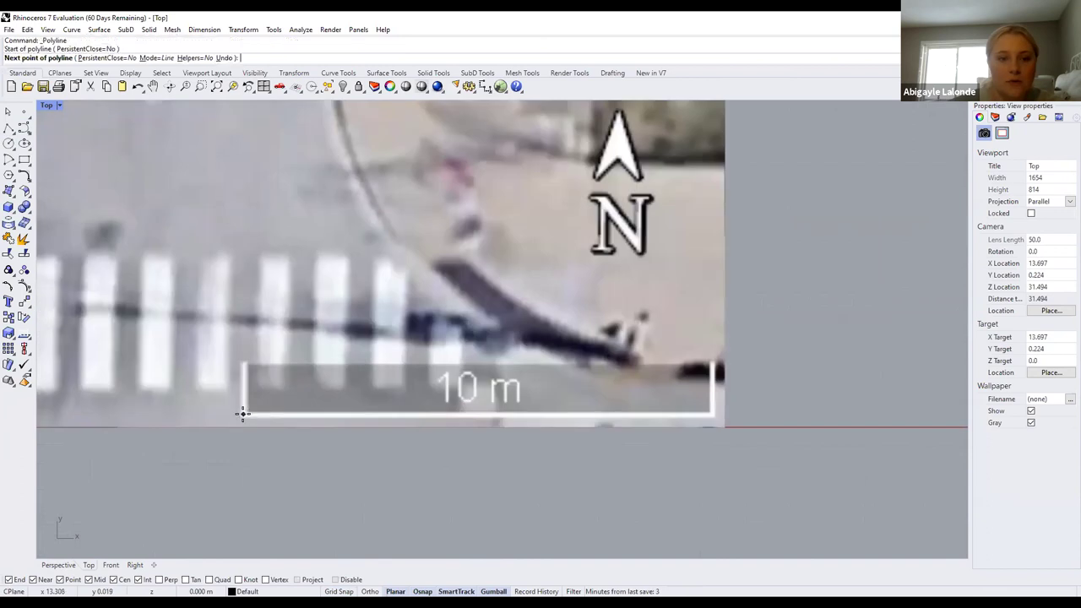
pyautogui.click(712, 413)
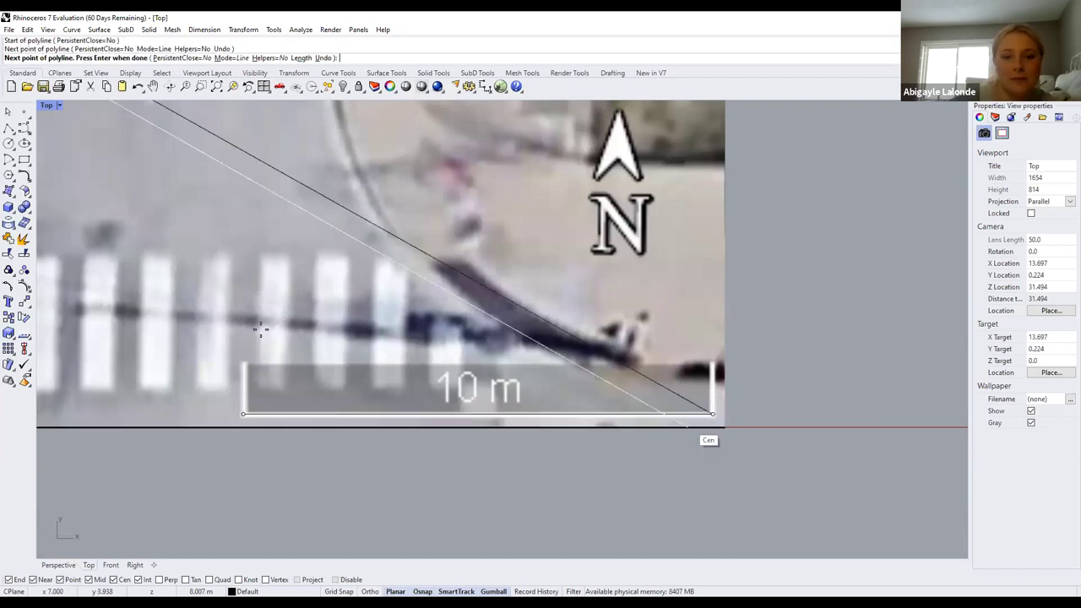
pyautogui.press('Return')
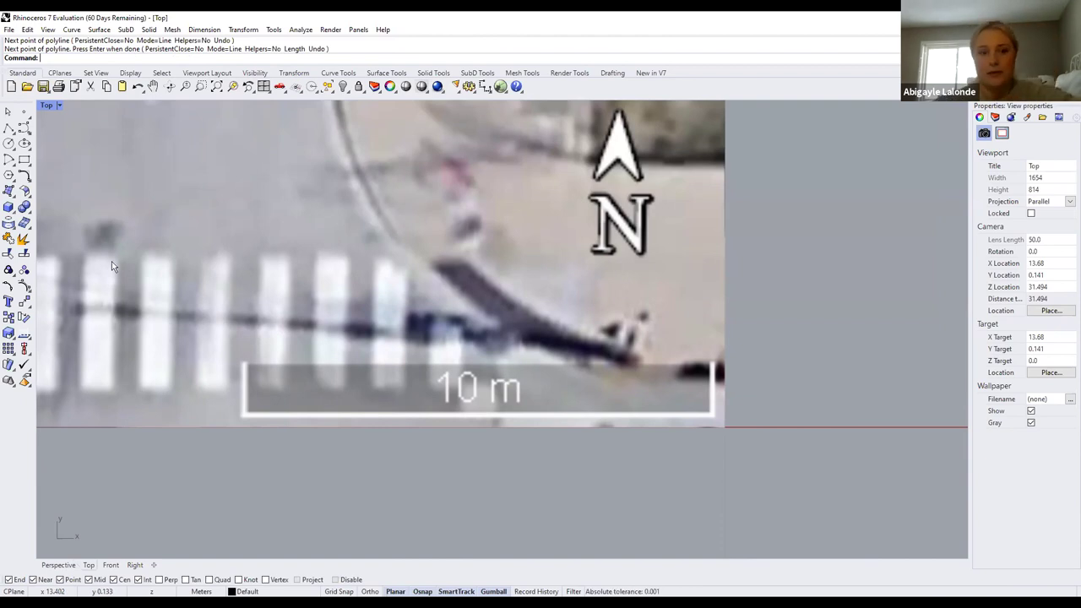
# Scale the garden photo with Scale2D from its lower-left corner at the origin by a factor of 14.81
pyautogui.scroll(-3, 419, 394)
pyautogui.scroll(-3, 419, 394)
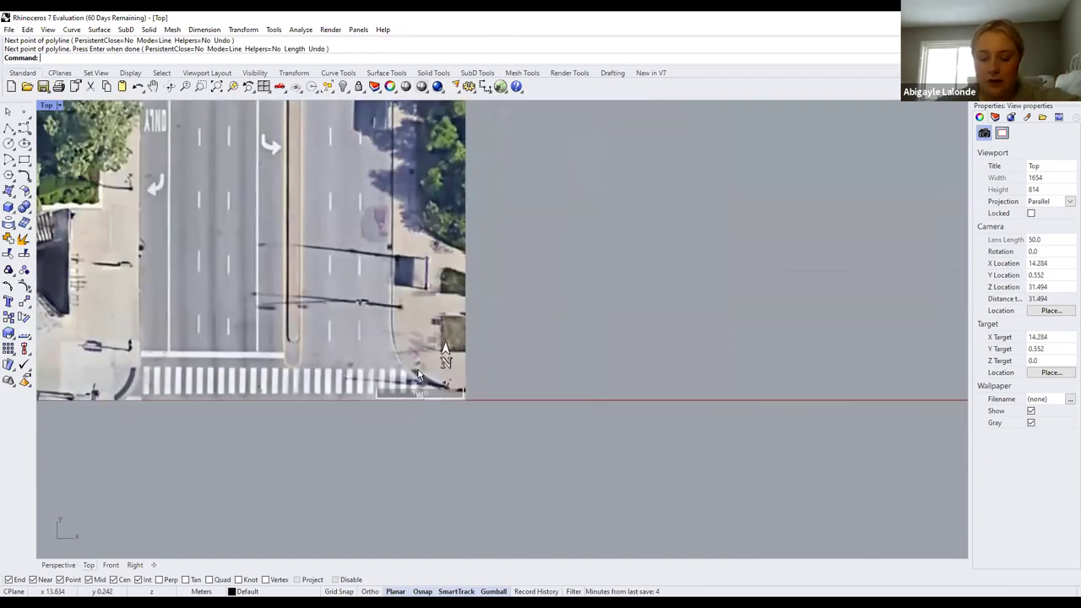
pyautogui.scroll(-3, 409, 359)
pyautogui.scroll(-4, 357, 325)
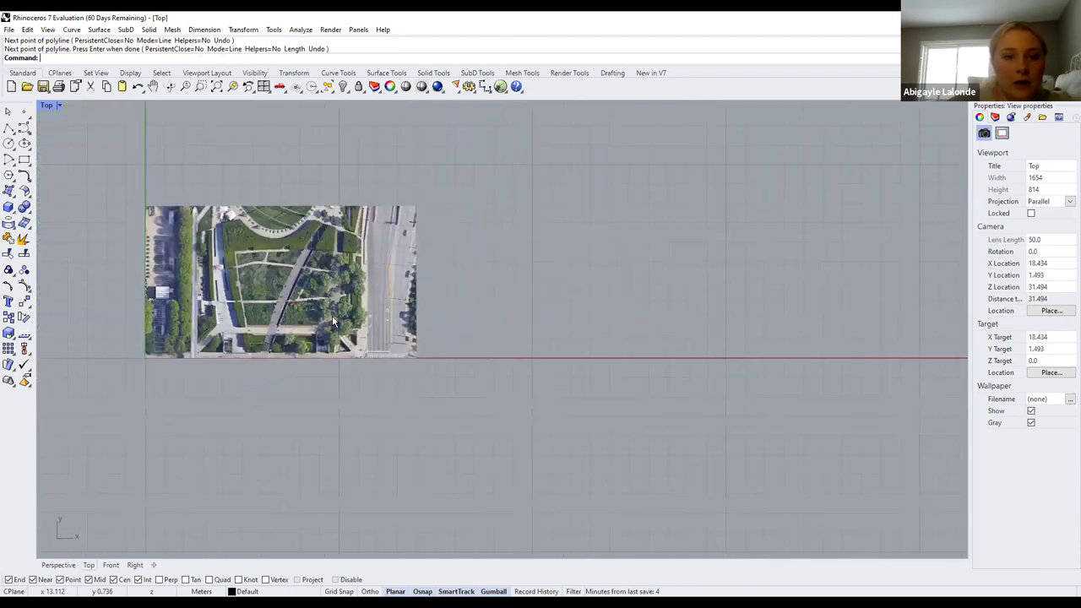
pyautogui.scroll(5, 374, 334)
pyautogui.scroll(-2, 381, 363)
pyautogui.moveTo(448, 377); pyautogui.dragTo(93, 174)
pyautogui.write('Scale')
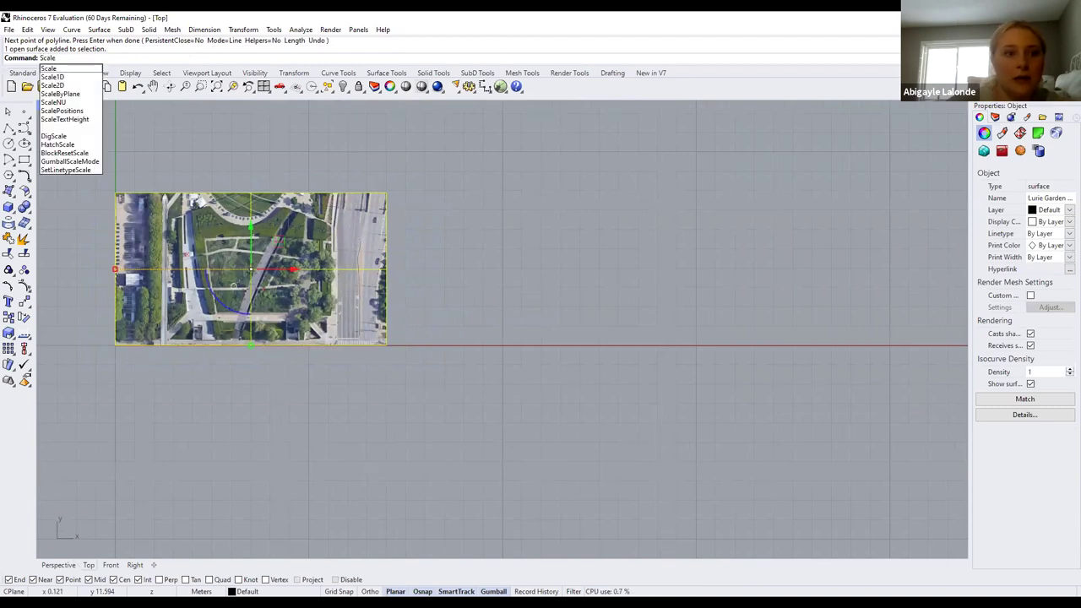
pyautogui.click(68, 86)
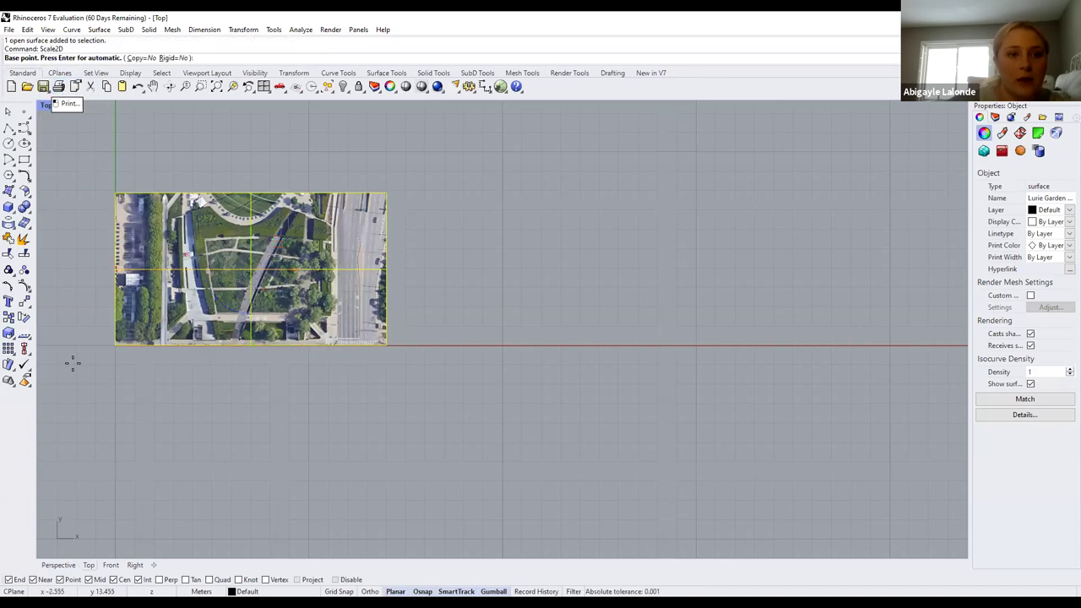
pyautogui.scroll(2, 72, 364)
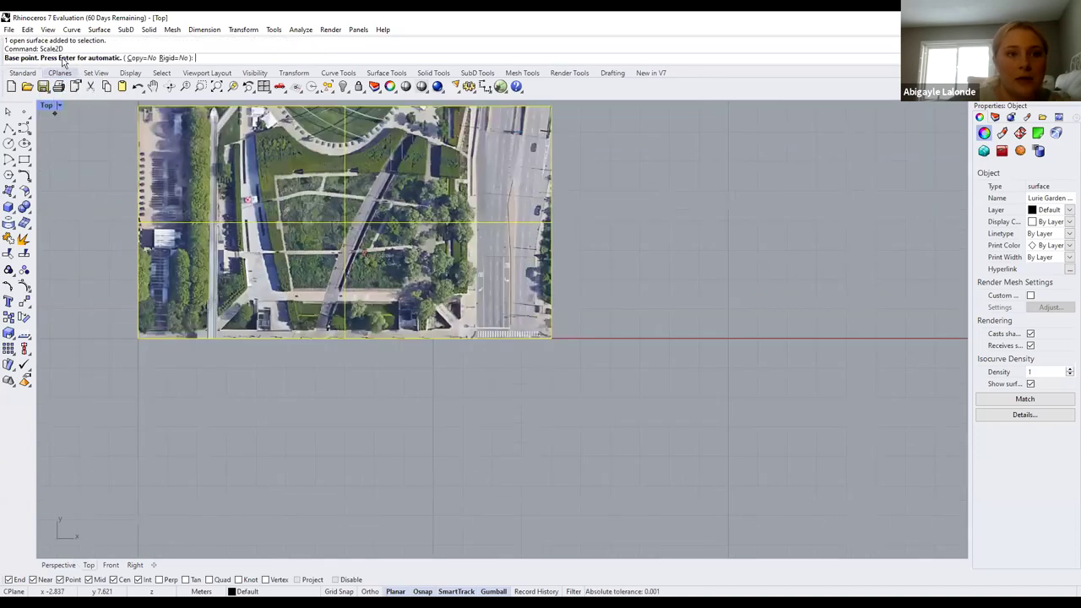
pyautogui.click(138, 339)
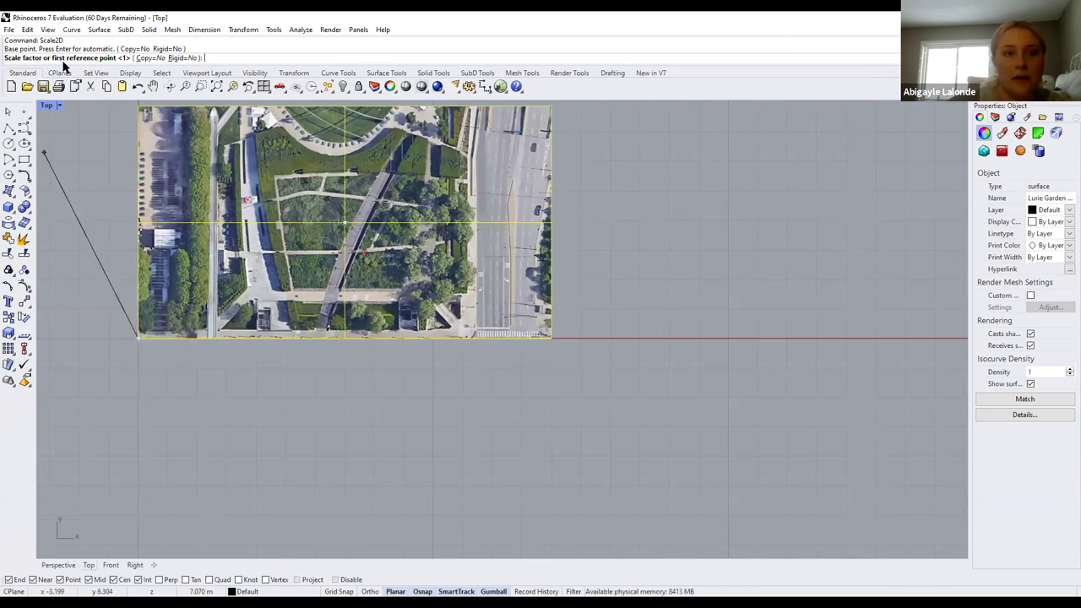
pyautogui.write('14')
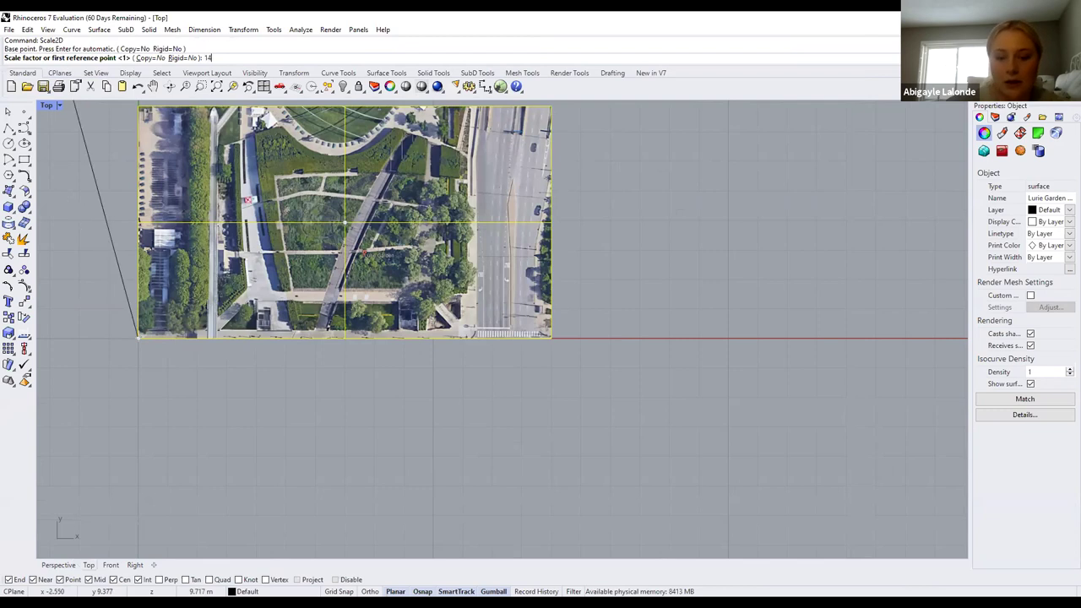
pyautogui.write('.81')
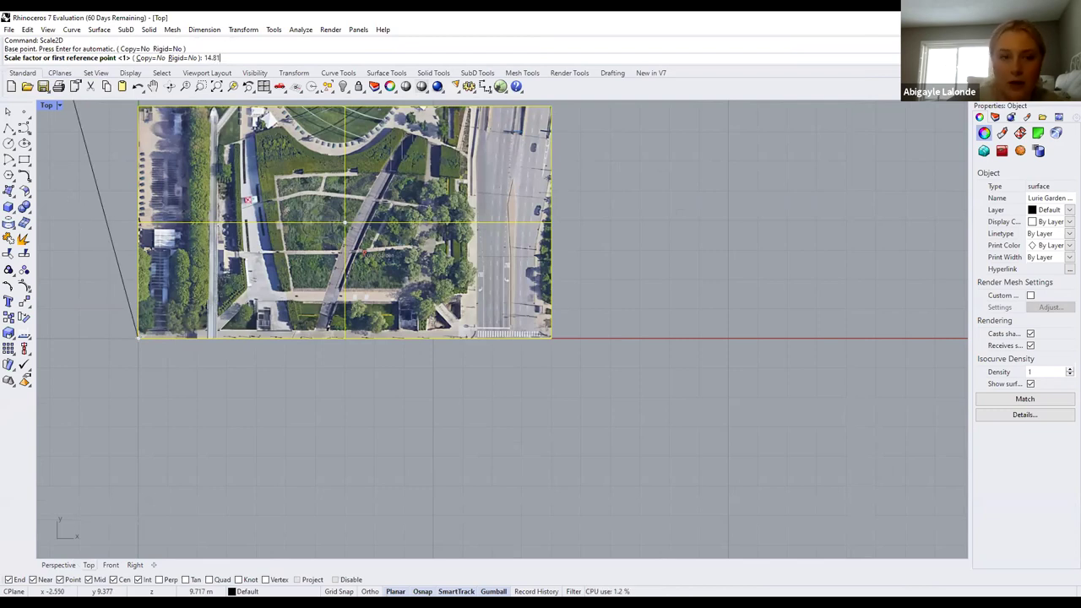
pyautogui.press('Return')
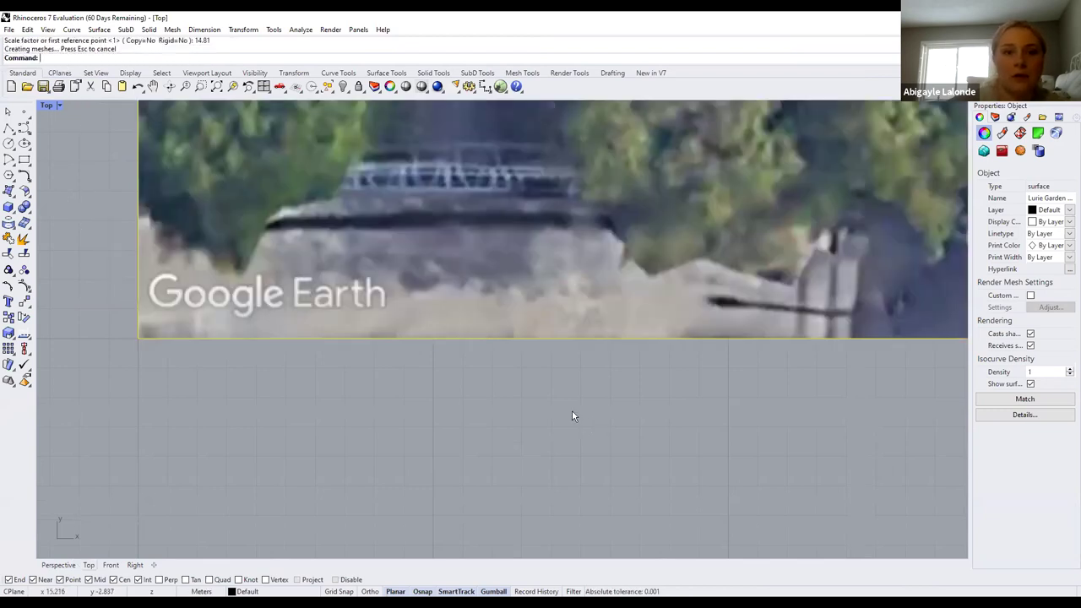
# Check the scaled photo by tracing its 10 m scale bar end to end with a polyline in the Top view
pyautogui.scroll(-2, 571, 409)
pyautogui.scroll(-5, 495, 384)
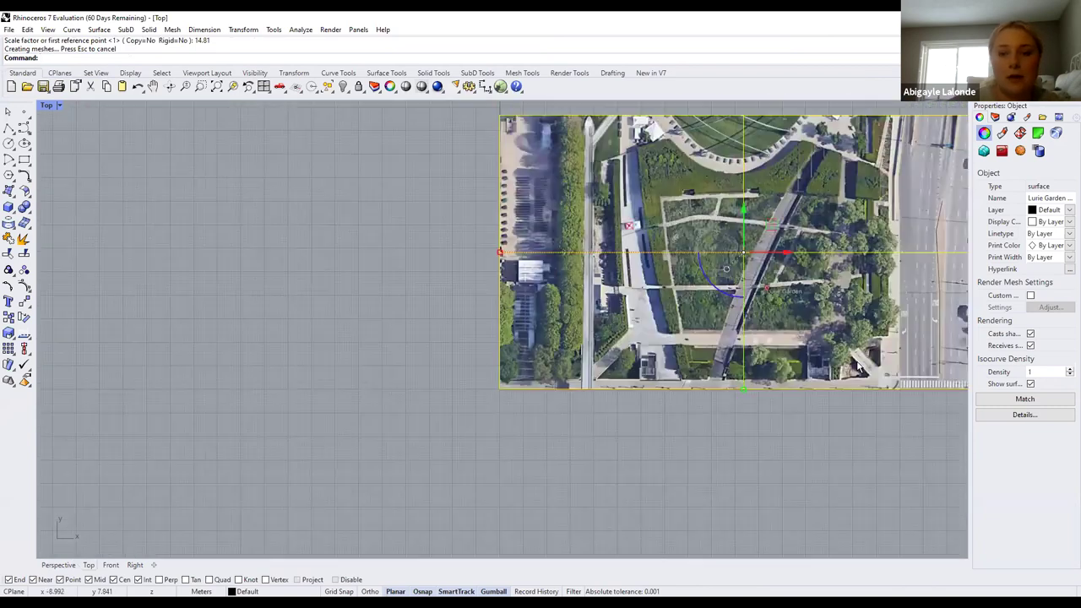
pyautogui.click(730, 477)
pyautogui.scroll(6, 744, 422)
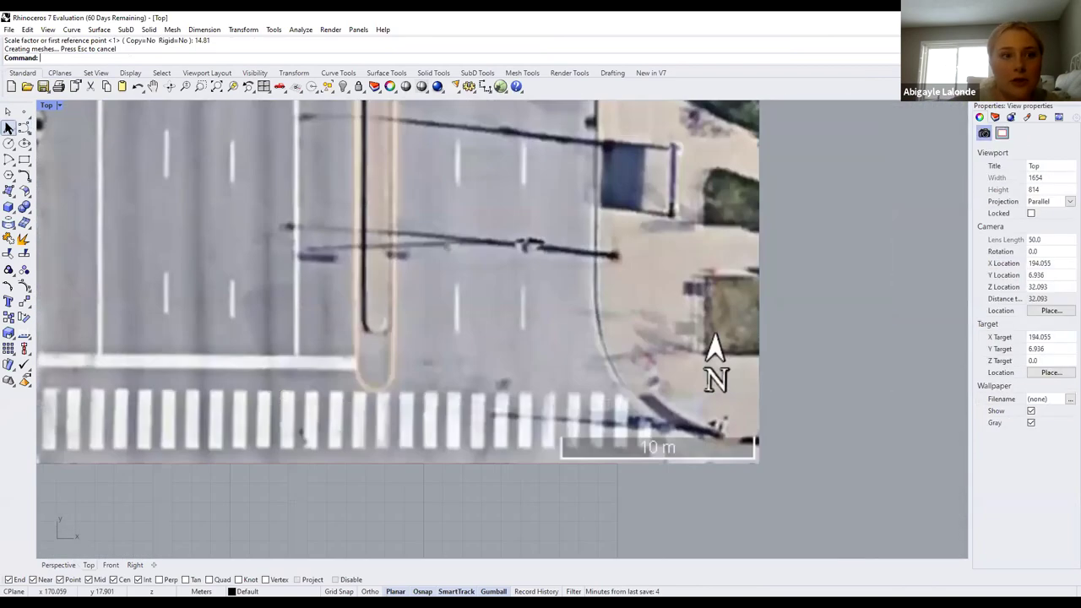
pyautogui.click(8, 127)
pyautogui.scroll(3, 744, 415)
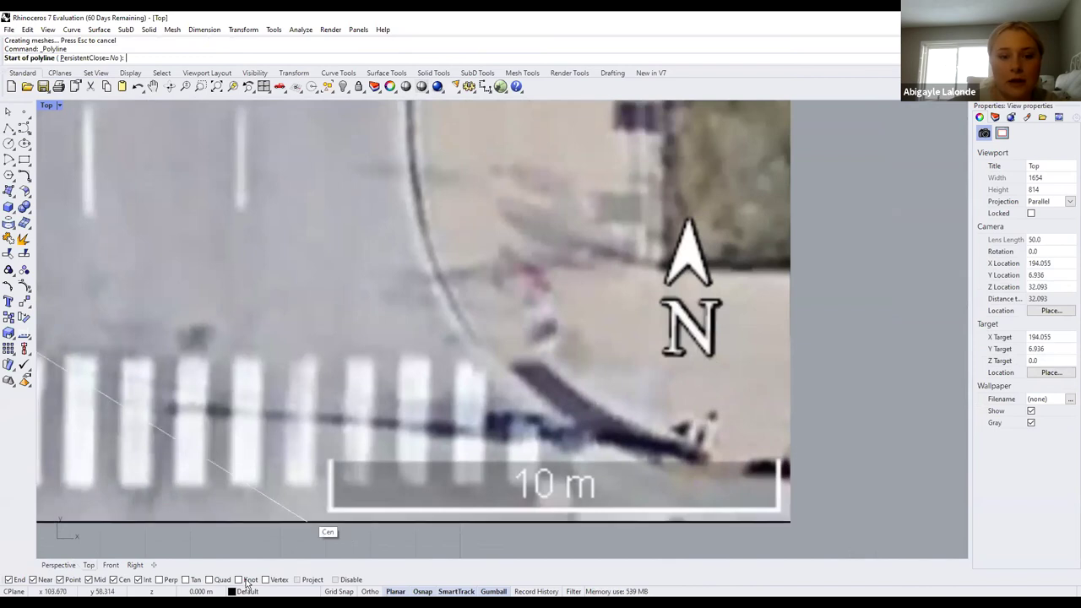
pyautogui.click(329, 509)
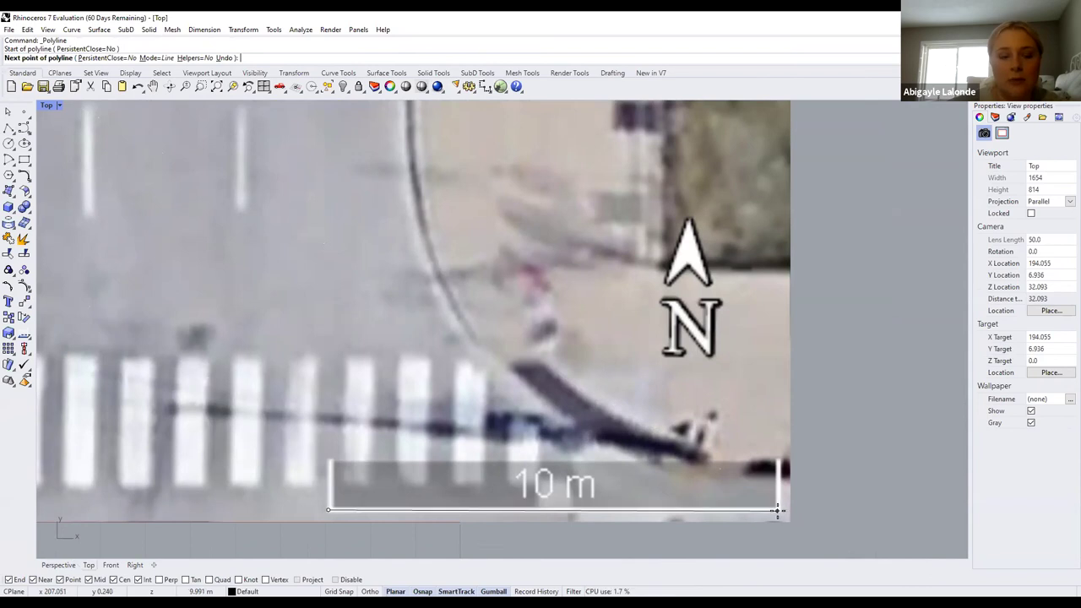
pyautogui.click(778, 511)
pyautogui.press('Return')
# Switch the viewport to the Perspective view and look over the scaled garden photo on the grid
pyautogui.scroll(-15, 776, 510)
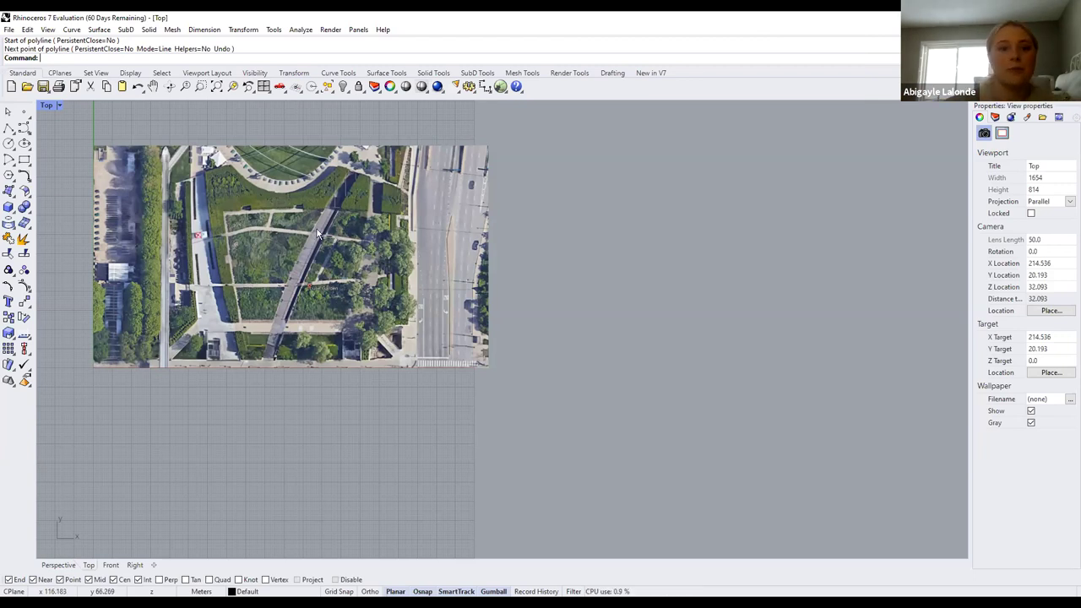
pyautogui.scroll(-1, 239, 191)
pyautogui.moveTo(287, 246); pyautogui.dragTo(308, 243, button='right')
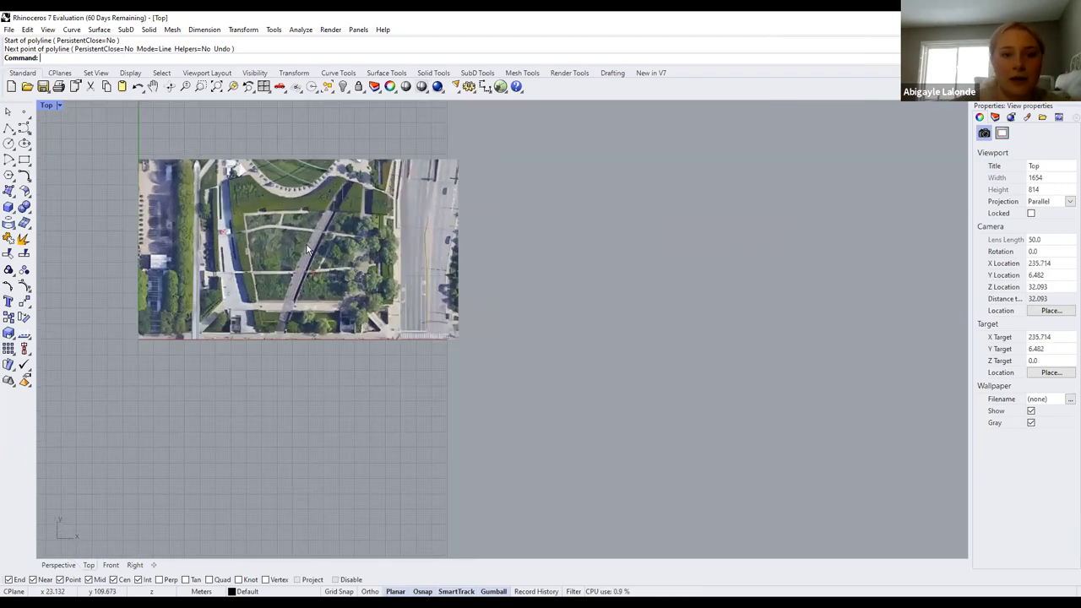
pyautogui.scroll(2, 307, 243)
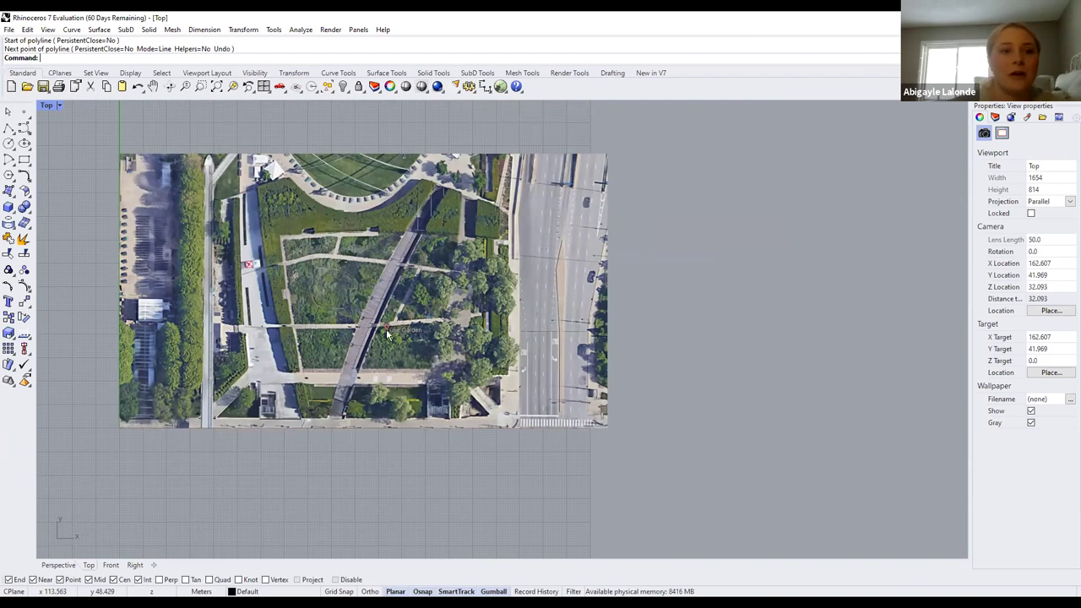
pyautogui.scroll(-2, 417, 342)
pyautogui.scroll(4, 391, 321)
pyautogui.click(61, 105)
pyautogui.moveTo(127, 356)
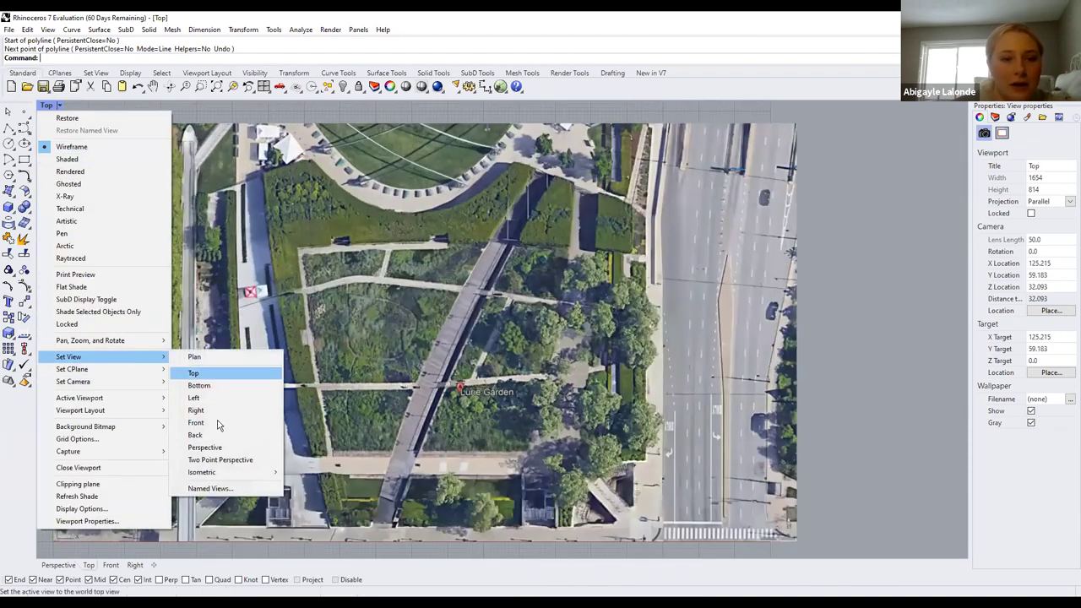
pyautogui.click(215, 447)
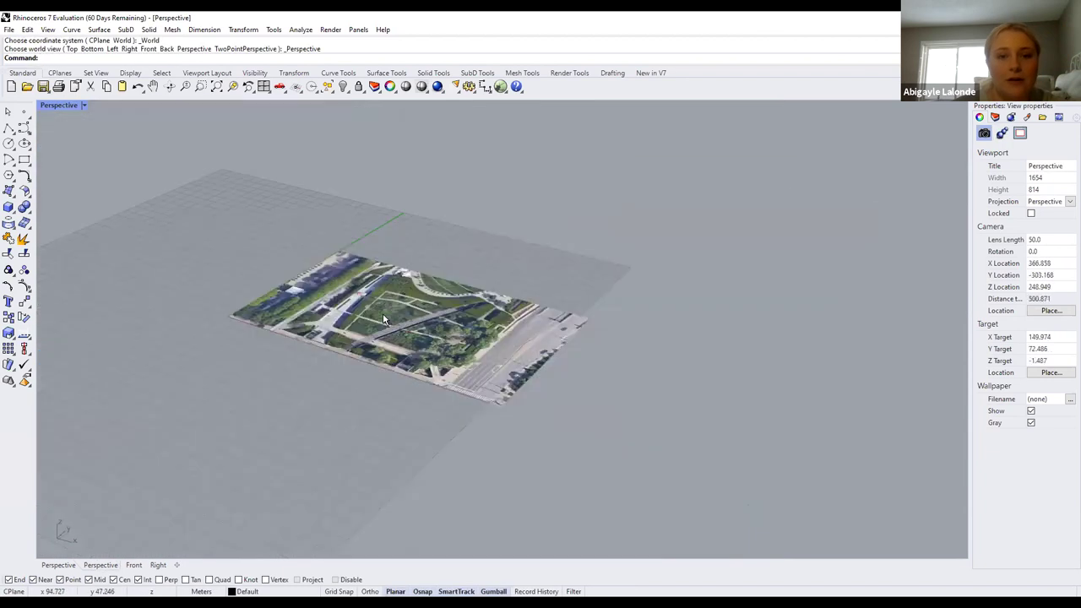
pyautogui.scroll(10, 380, 309)
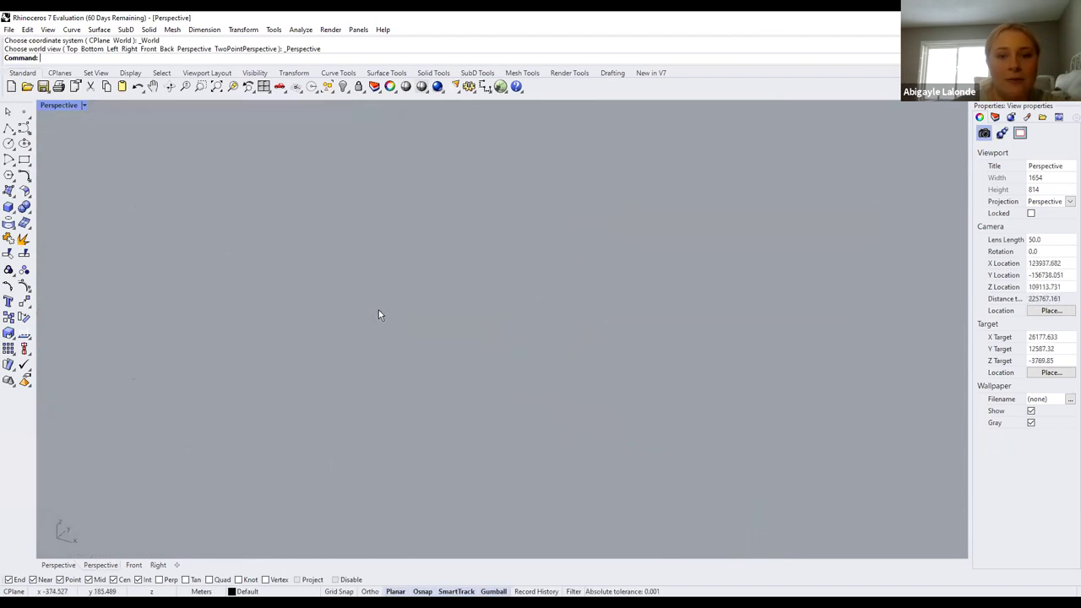
pyautogui.scroll(3, 393, 249)
pyautogui.scroll(-4, 386, 250)
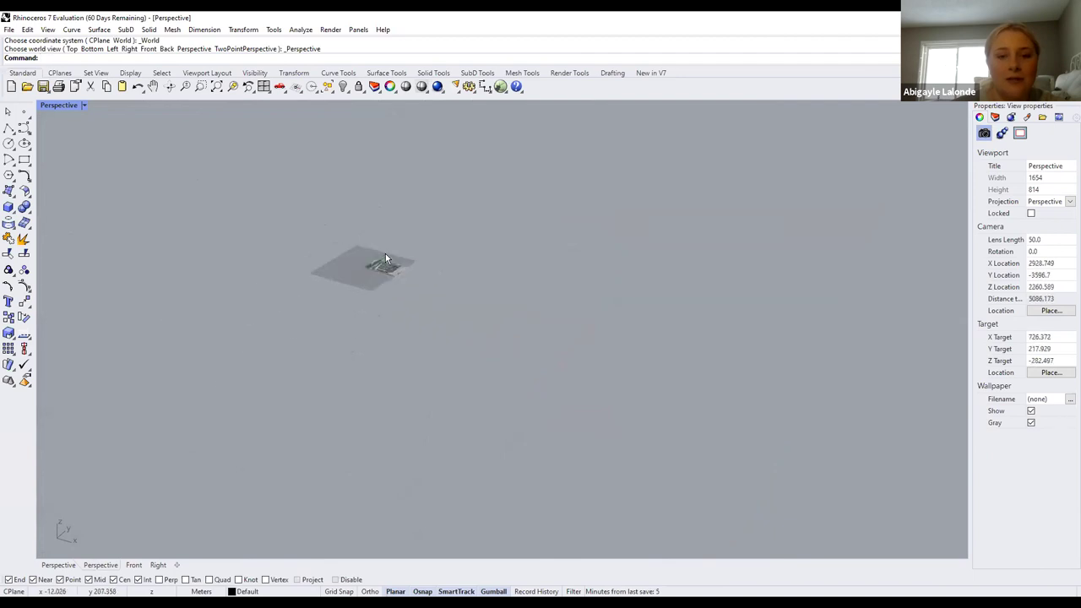
pyautogui.scroll(8, 355, 246)
pyautogui.scroll(5, 318, 238)
pyautogui.scroll(-4, 271, 278)
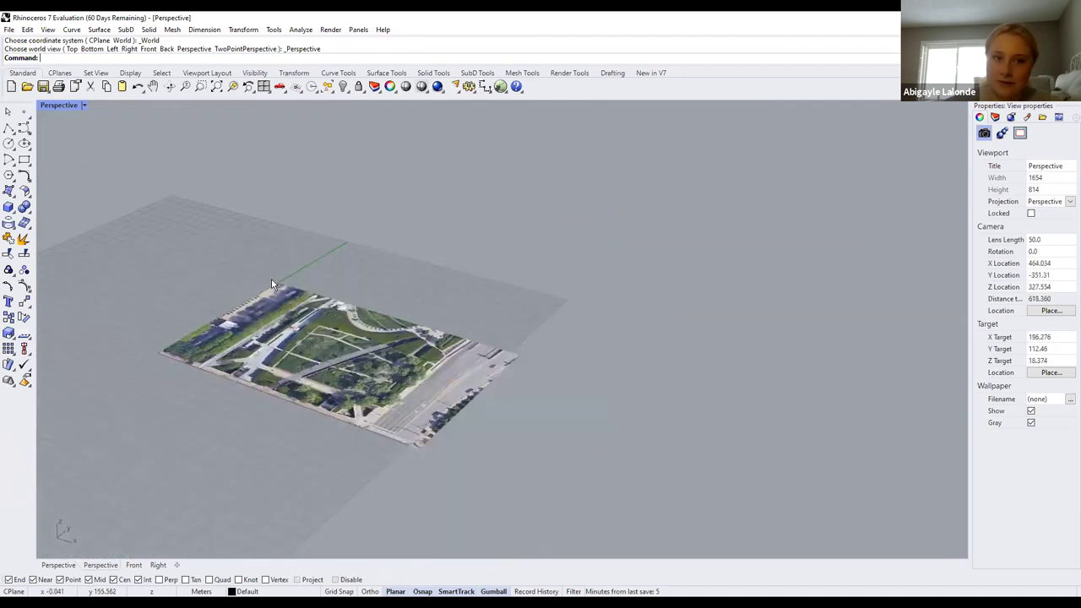
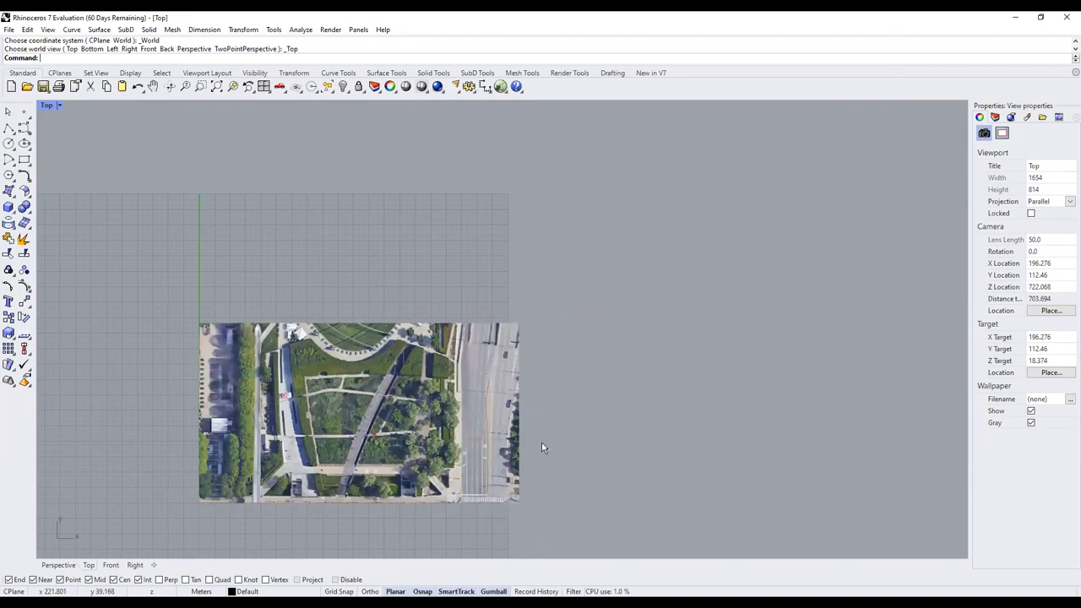
# Examine the scale bar in the photo's lower-right corner up close in the Top view
pyautogui.scroll(3, 517, 511)
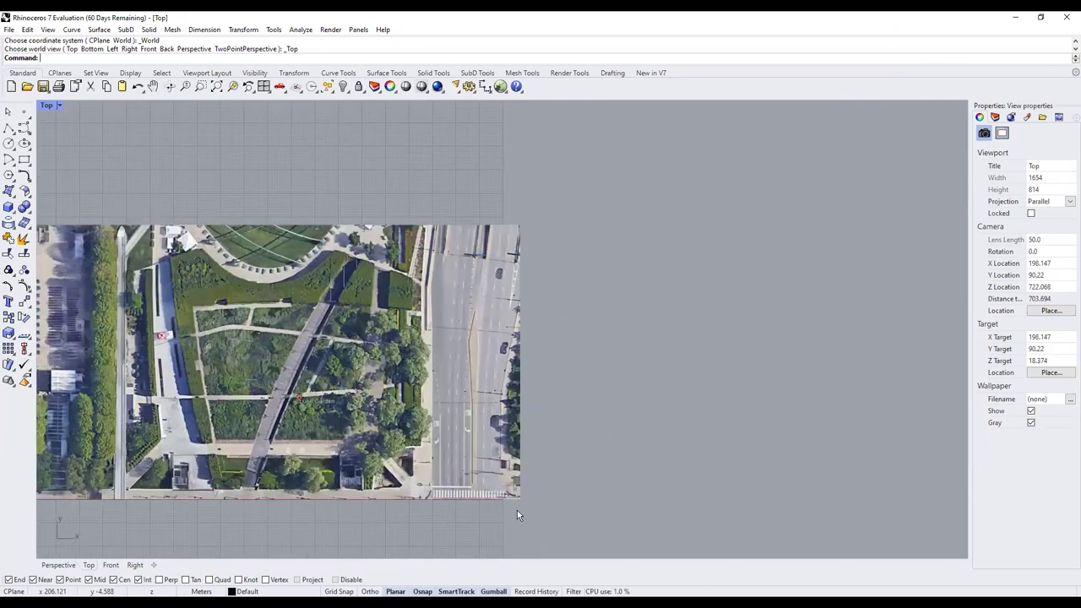
pyautogui.scroll(5, 626, 504)
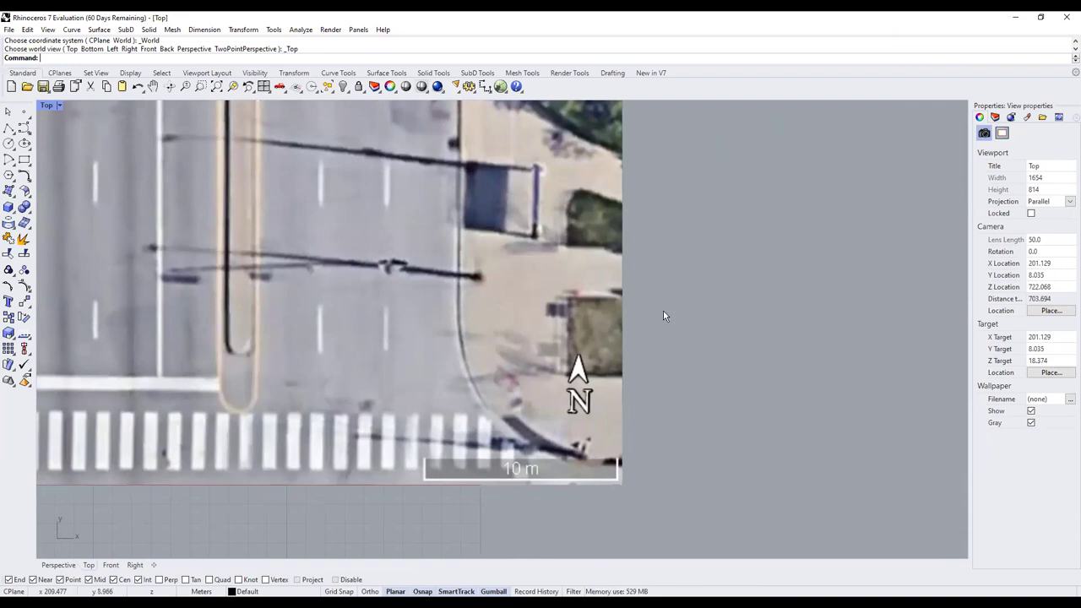
pyautogui.scroll(-4, 663, 309)
pyautogui.scroll(5, 518, 413)
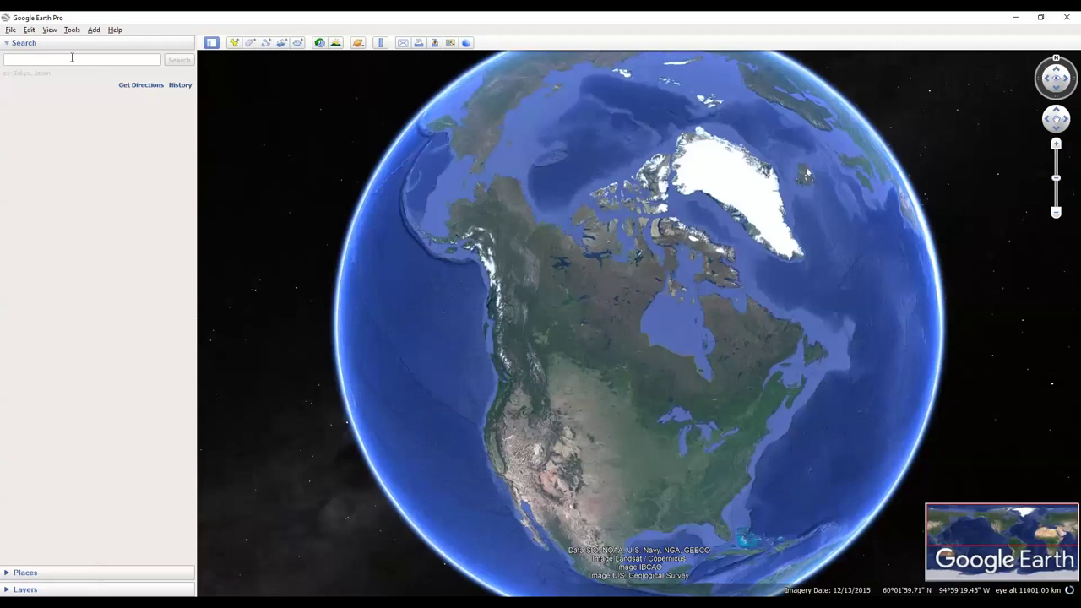
# Switch to Google Earth Pro and search for Lurie Garden, Chicago, IL, USA
pyautogui.click(72, 59)
pyautogui.write('lurie ')
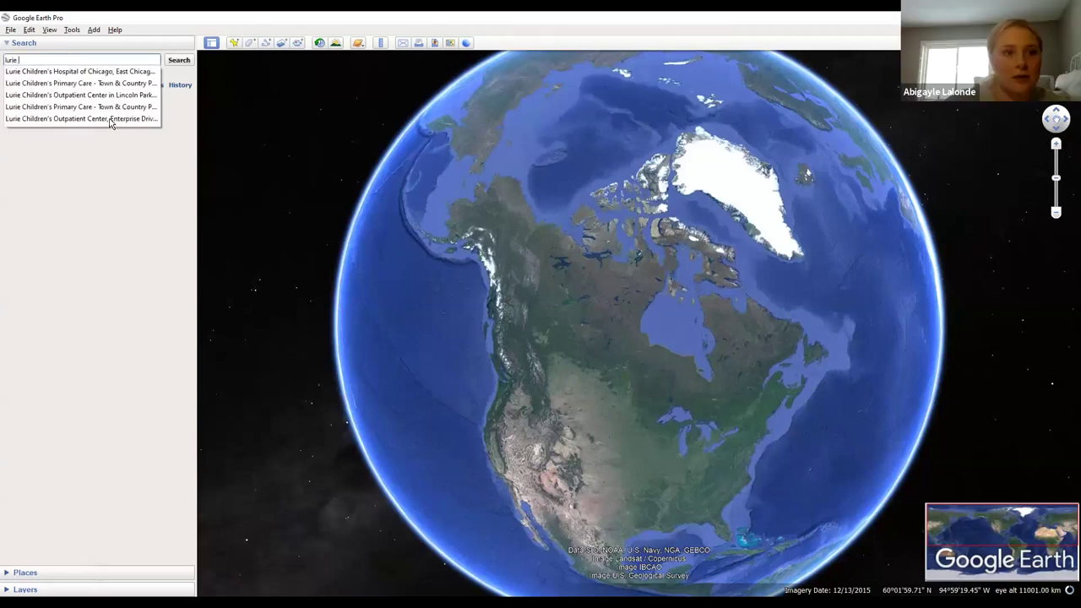
pyautogui.write('garden, Chicago, IL, USA')
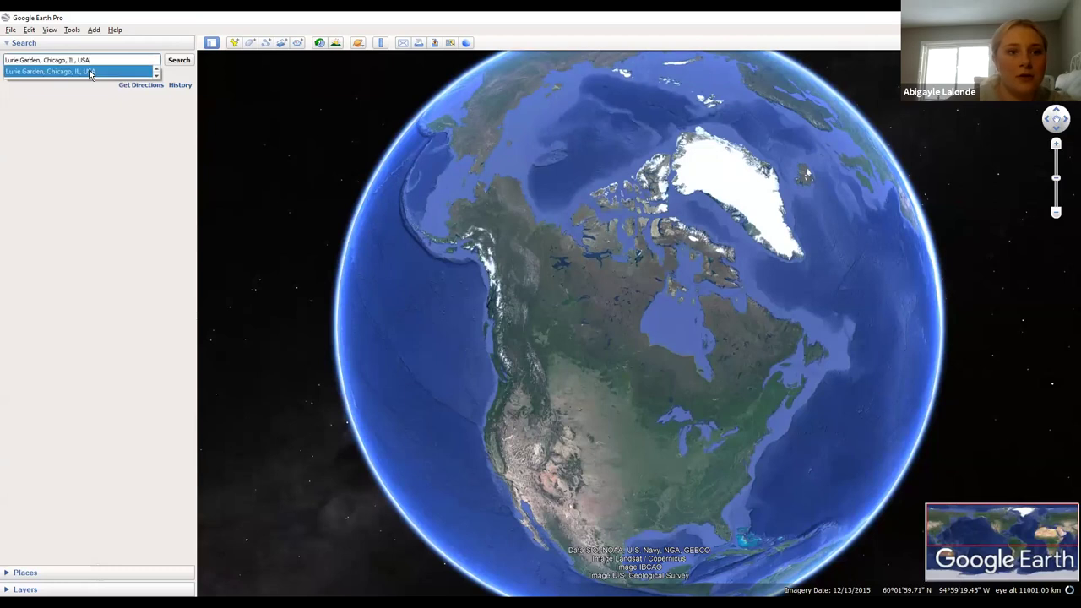
pyautogui.click(90, 73)
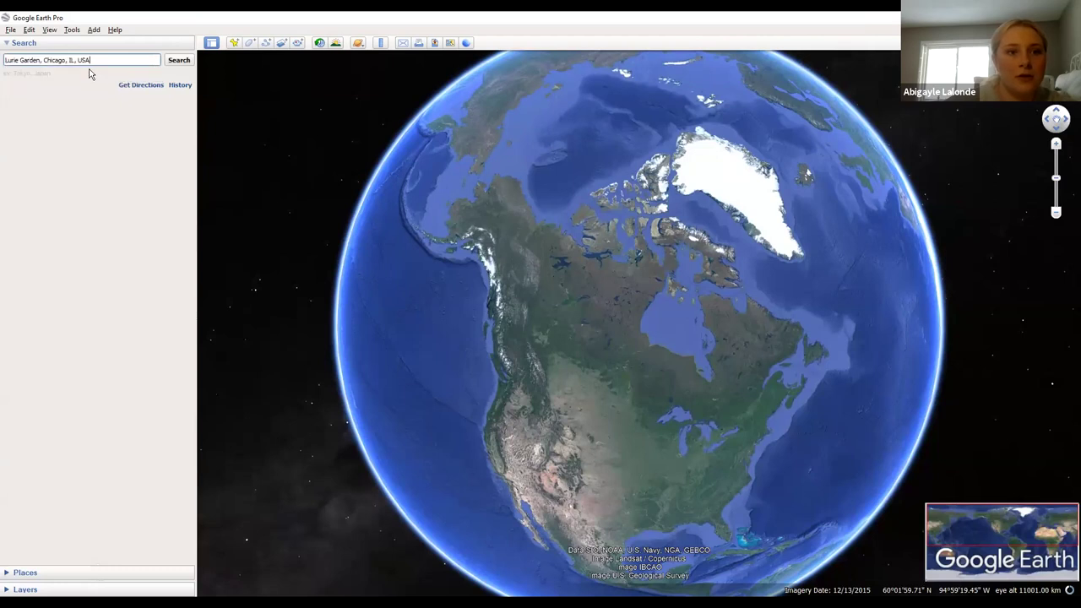
pyautogui.click(179, 61)
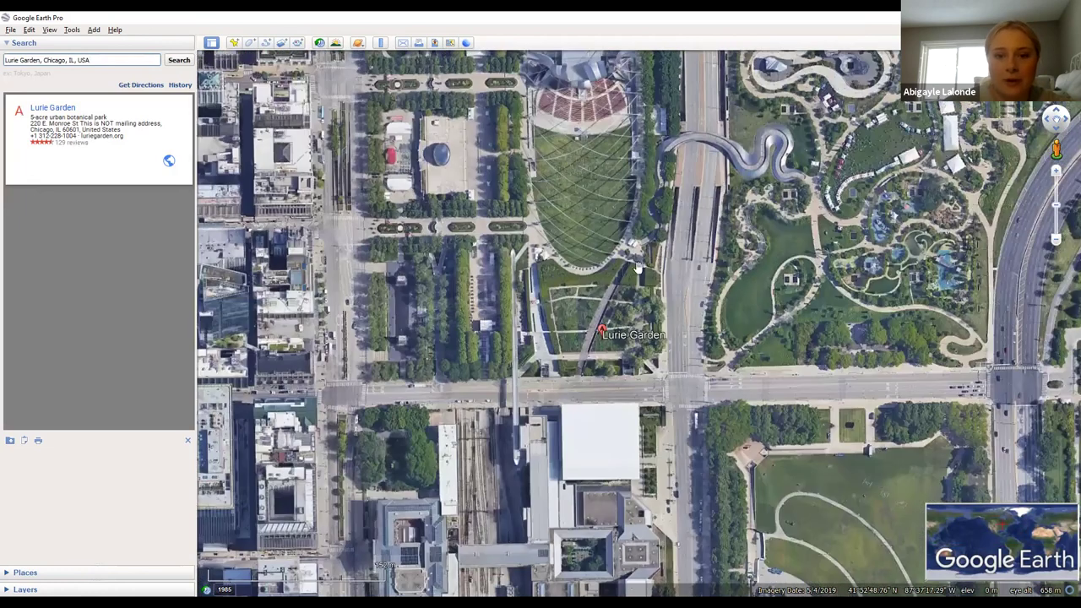
# Examine Lurie Garden and its surrounding streets up close on the satellite map
pyautogui.scroll(4, 524, 349)
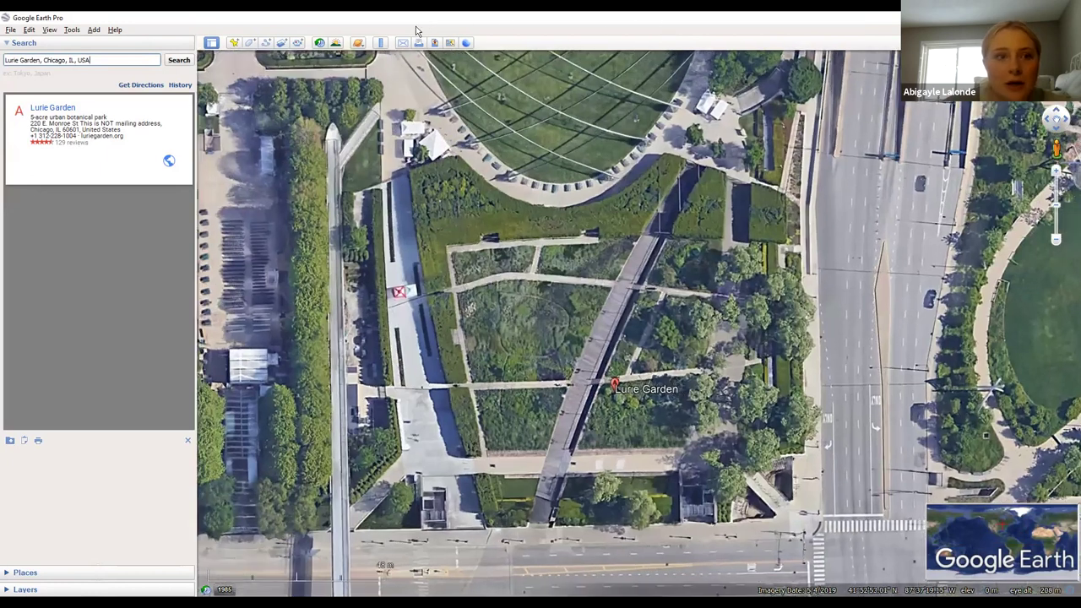
pyautogui.scroll(1, 546, 158)
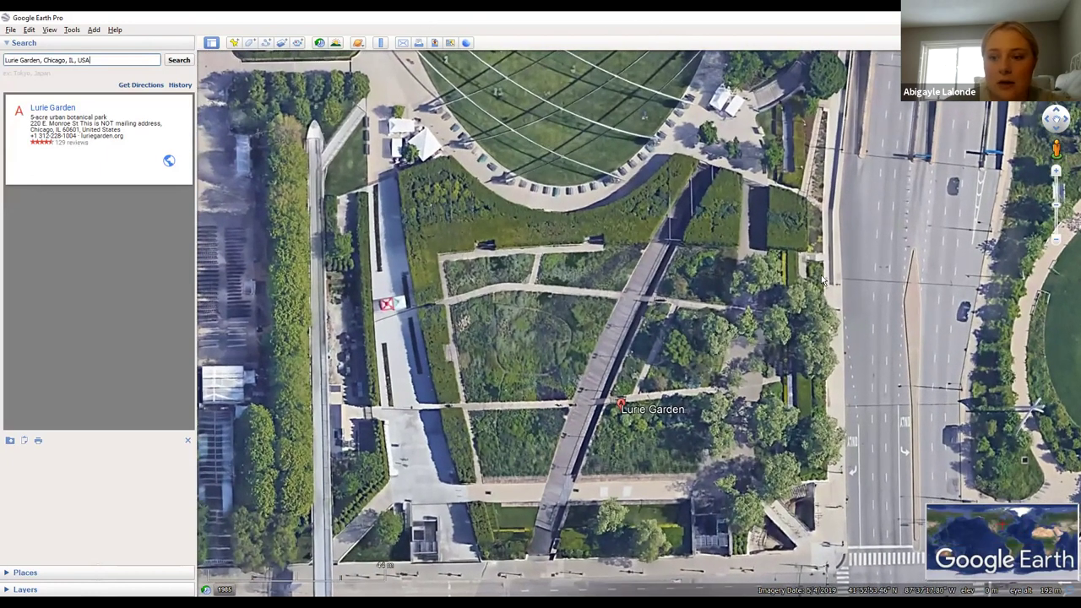
pyautogui.scroll(1, 634, 440)
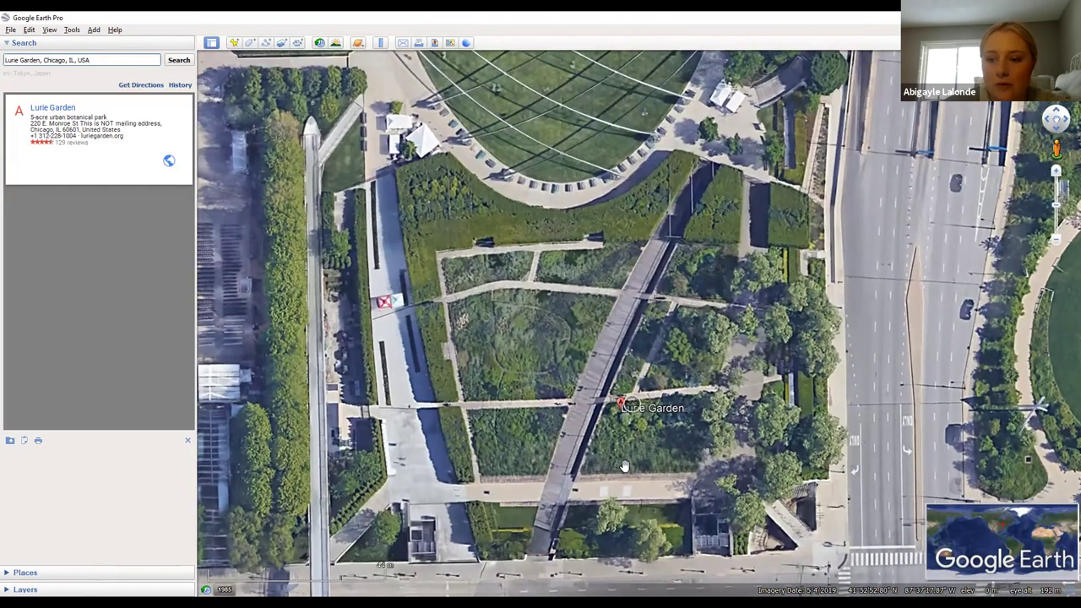
pyautogui.doubleClick(614, 415)
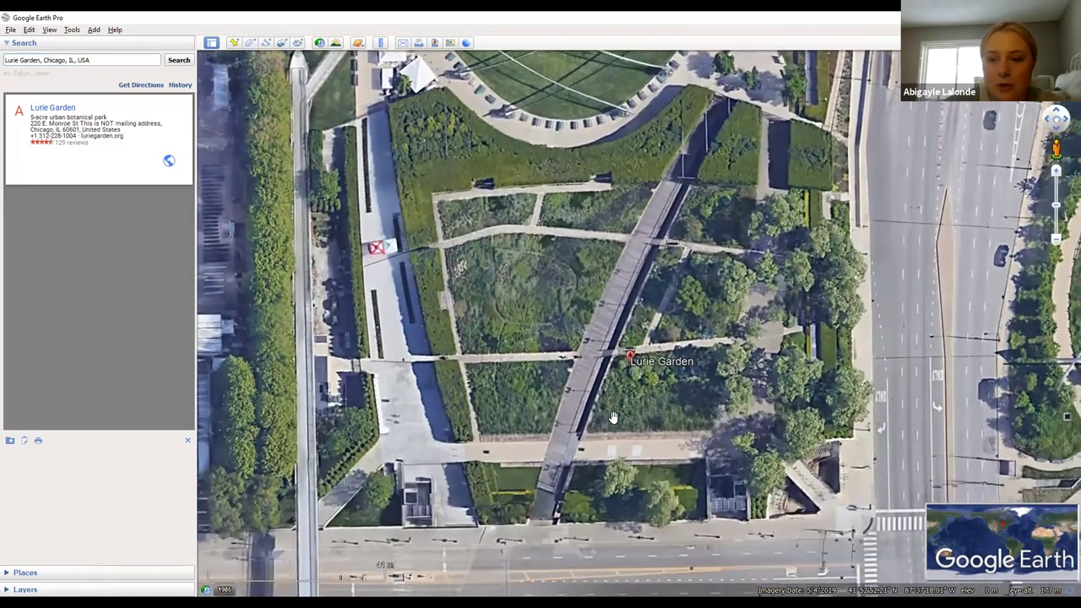
pyautogui.scroll(-1, 612, 415)
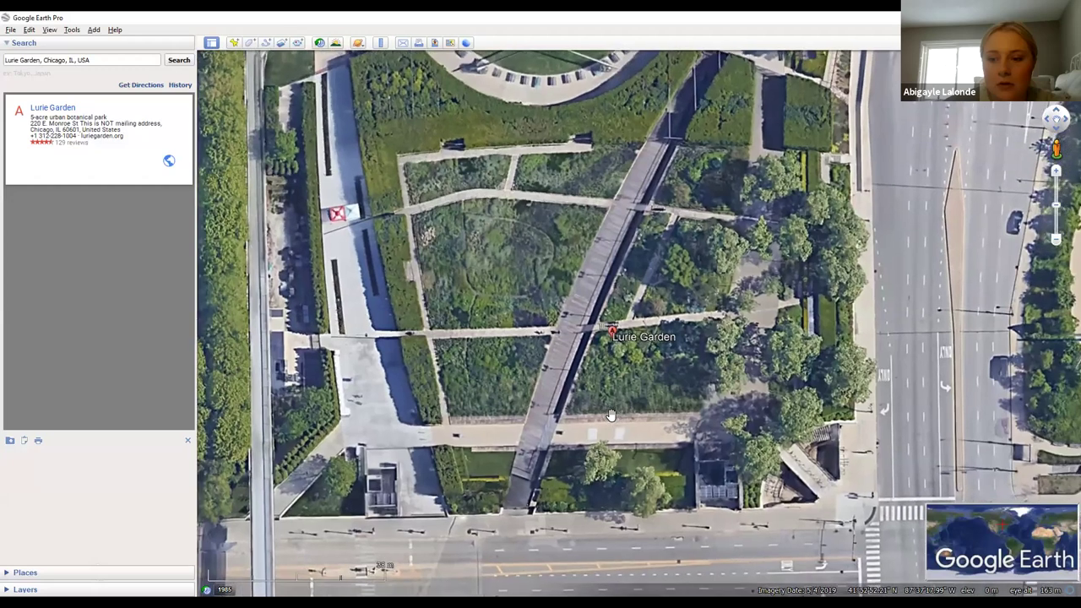
pyautogui.scroll(1, 611, 415)
pyautogui.scroll(-3, 611, 413)
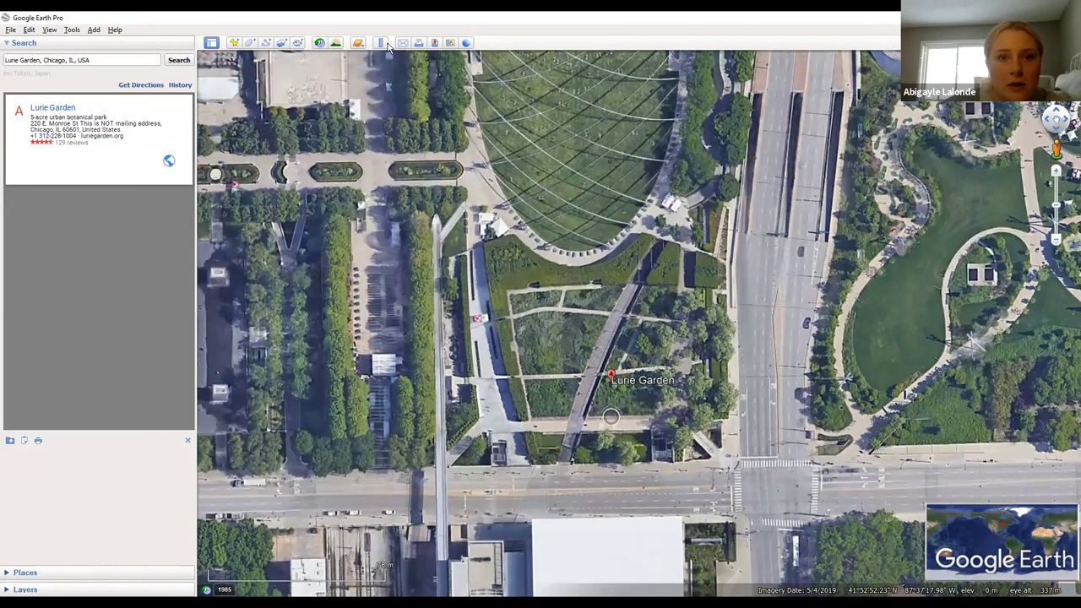
pyautogui.click(381, 43)
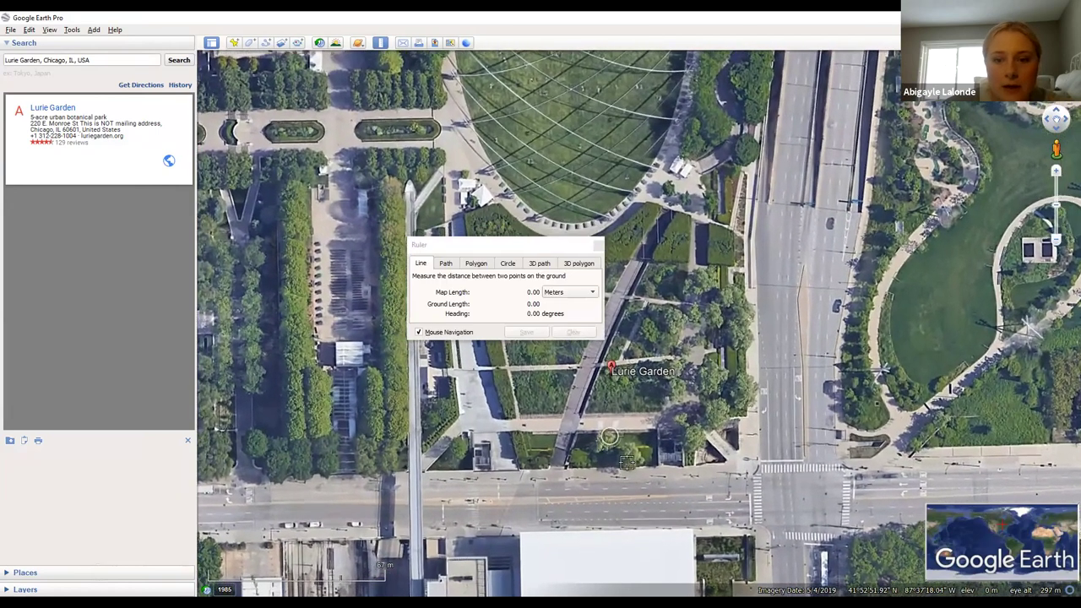
pyautogui.click(524, 467)
pyautogui.scroll(3, 591, 464)
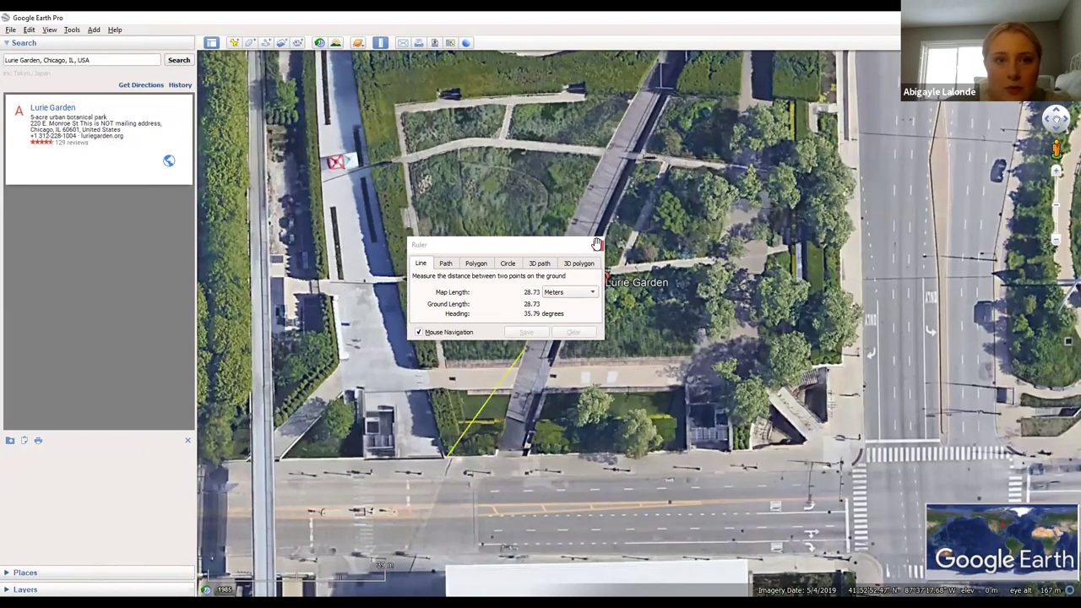
# Measure the width of the tan walkway below the planting beds with the line ruler in meters
pyautogui.click(381, 44)
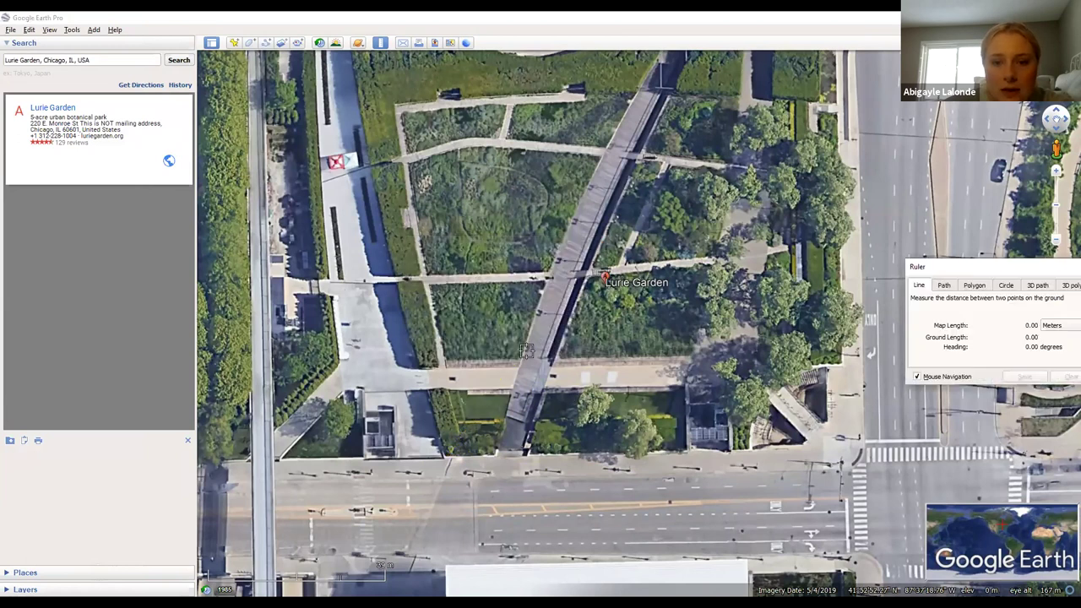
pyautogui.scroll(1, 528, 347)
pyautogui.scroll(1, 528, 346)
pyautogui.scroll(1, 528, 344)
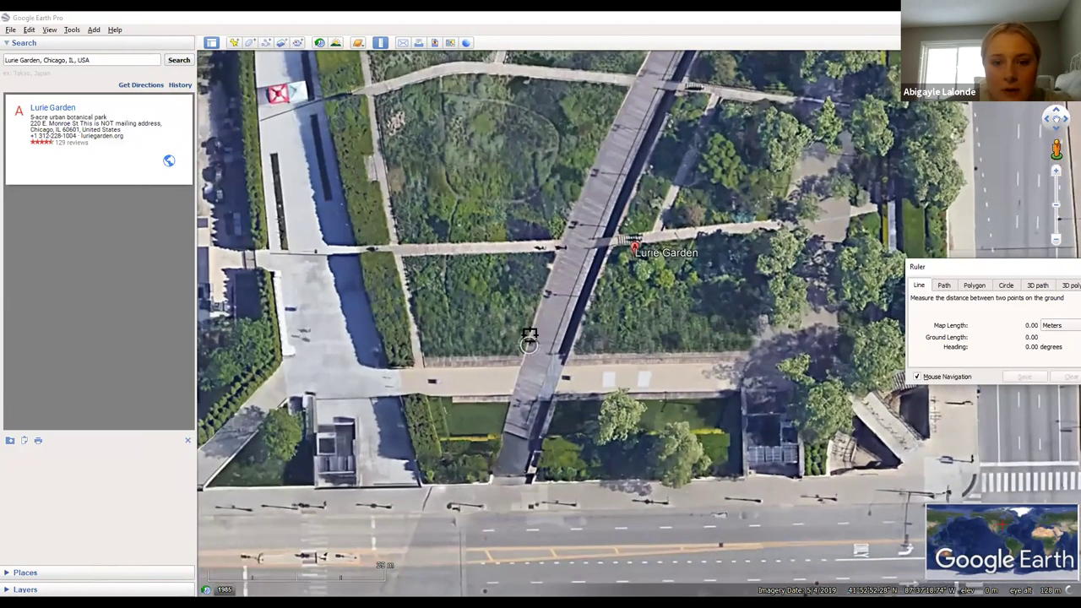
pyautogui.scroll(2, 528, 342)
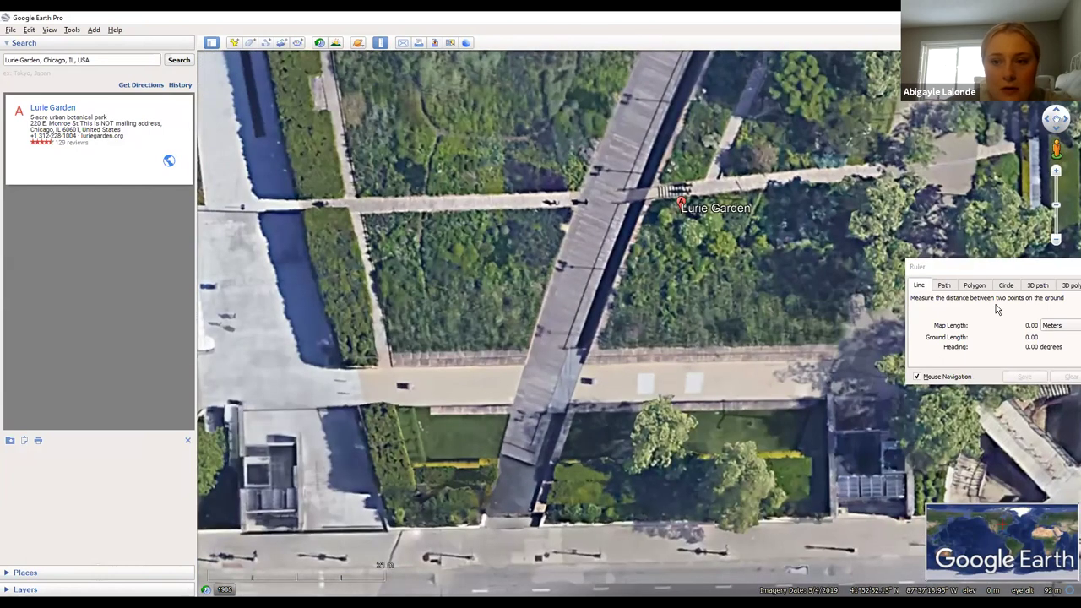
pyautogui.click(435, 366)
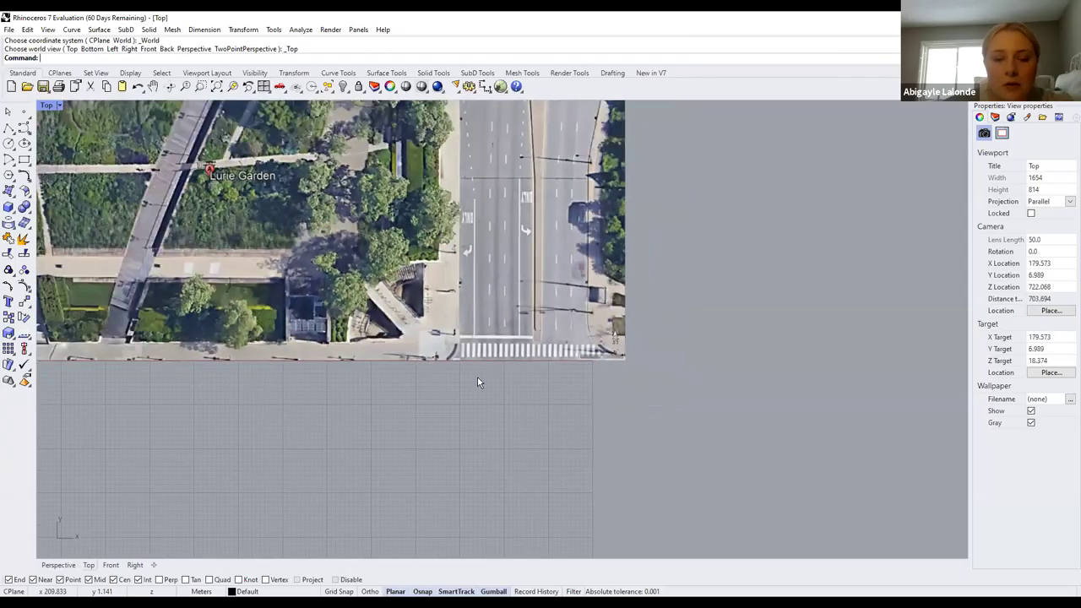
# Switch back to Rhino and measure the same walkway's width on the scaled photo with a temporary polyline in the Top view
pyautogui.scroll(10, 613, 338)
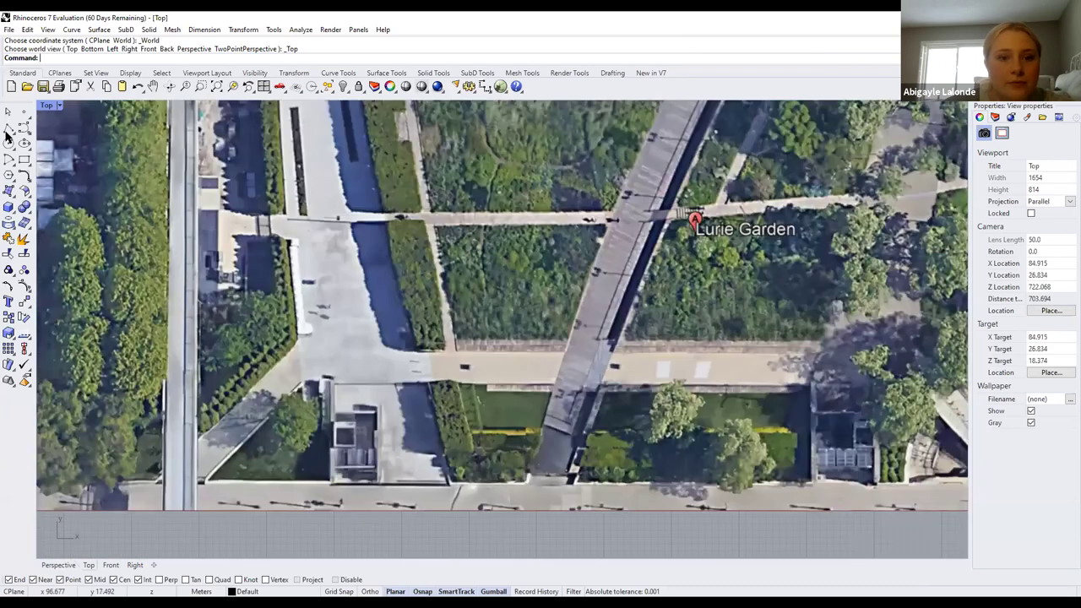
pyautogui.write('pl')
pyautogui.press('Return')
pyautogui.click(439, 319)
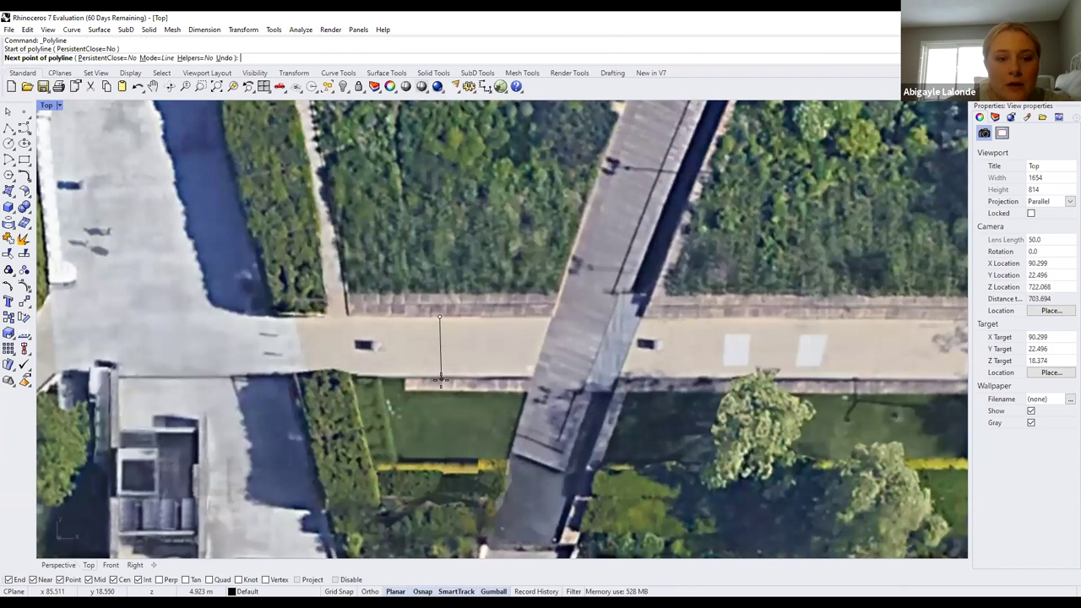
pyautogui.press('Escape')
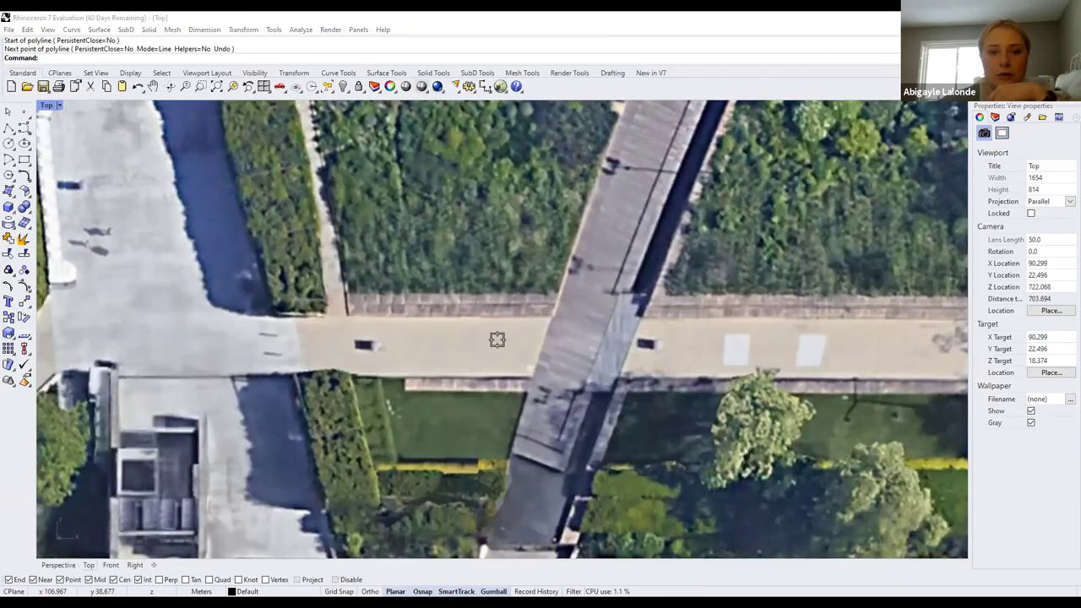
# Switch to Google Earth Pro, close the ruler, and frame the whole Lurie Garden with its surrounding streets
pyautogui.hotkey('alt', 'Tab')
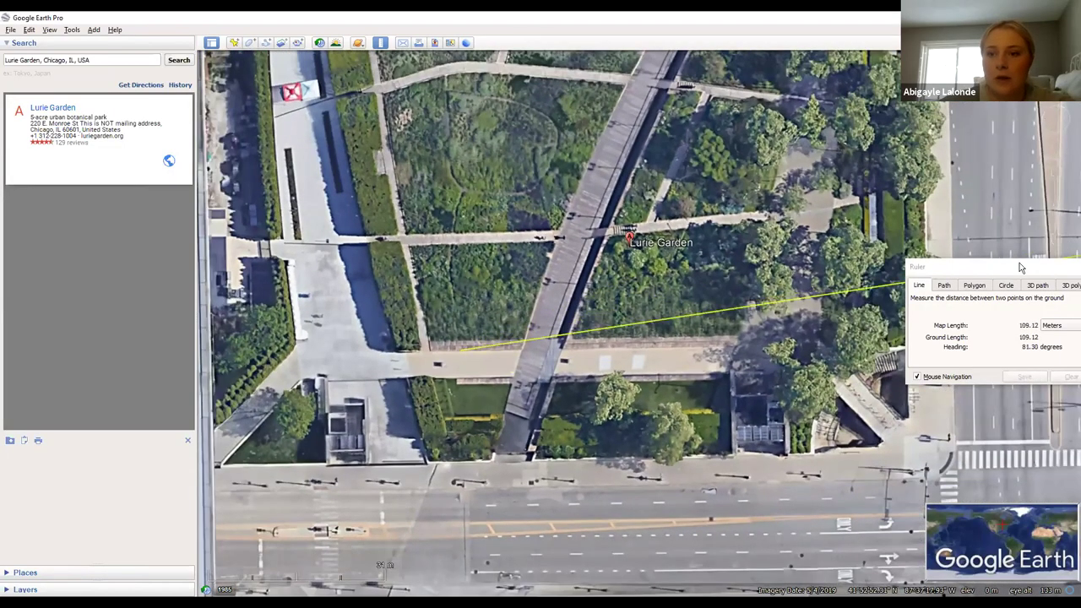
pyautogui.moveTo(961, 273); pyautogui.dragTo(593, 249)
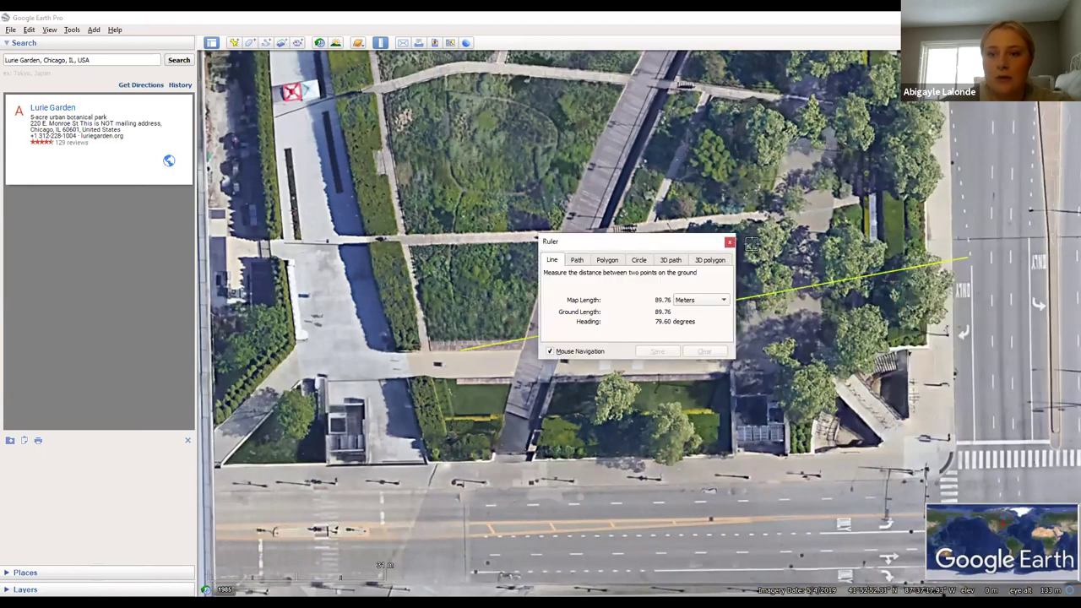
pyautogui.click(730, 242)
pyautogui.scroll(-1, 730, 169)
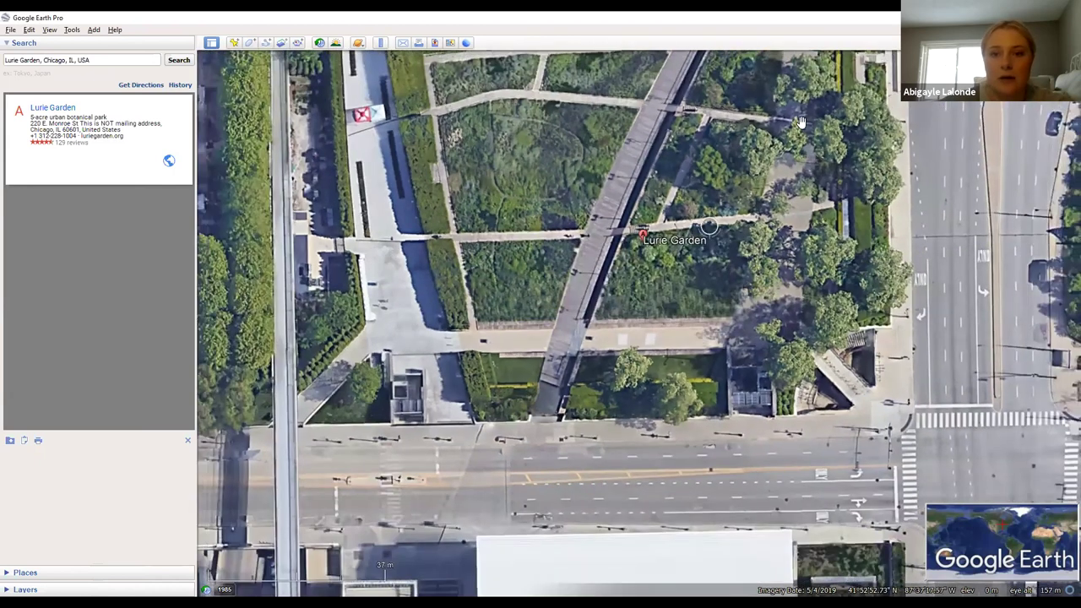
pyautogui.scroll(-2, 591, 182)
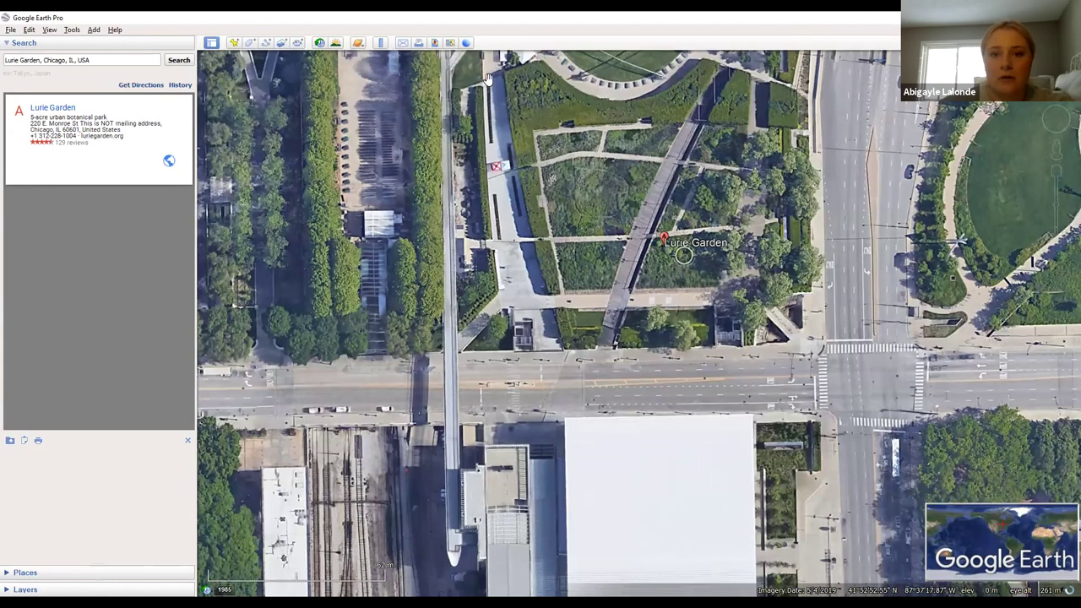
pyautogui.scroll(1, 487, 78)
pyautogui.scroll(1, 477, 113)
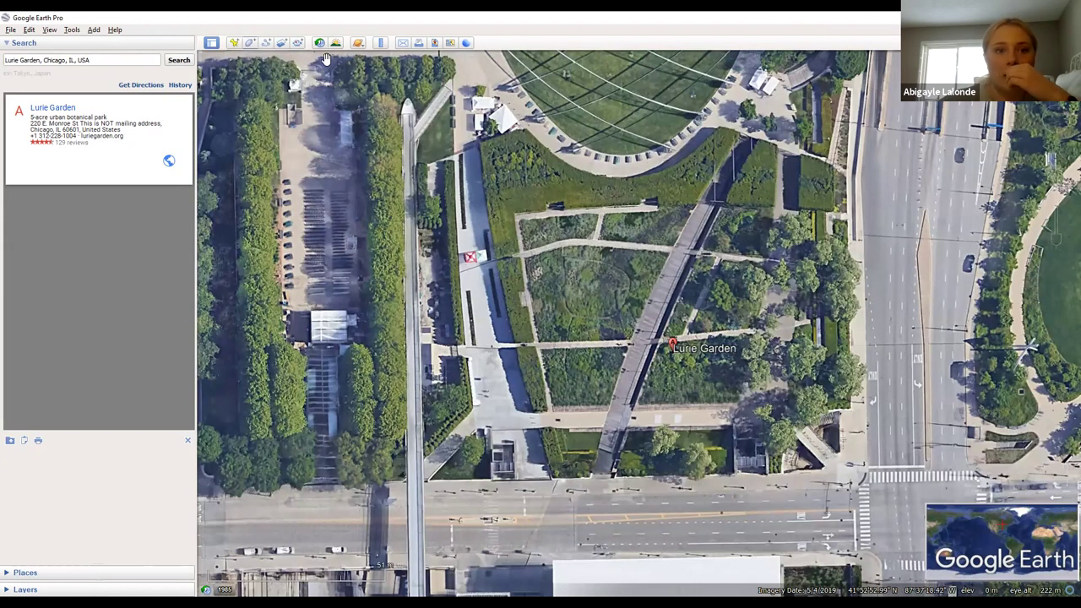
# Set up a map image export with the title and description and the legend hidden, keeping the scale and compass
pyautogui.click(435, 44)
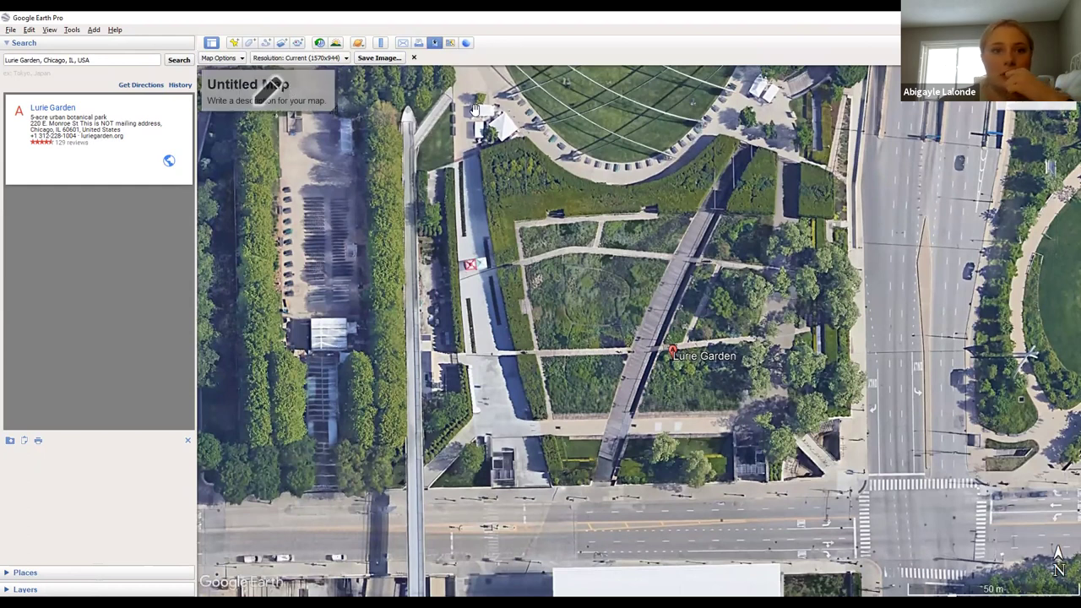
pyautogui.click(222, 58)
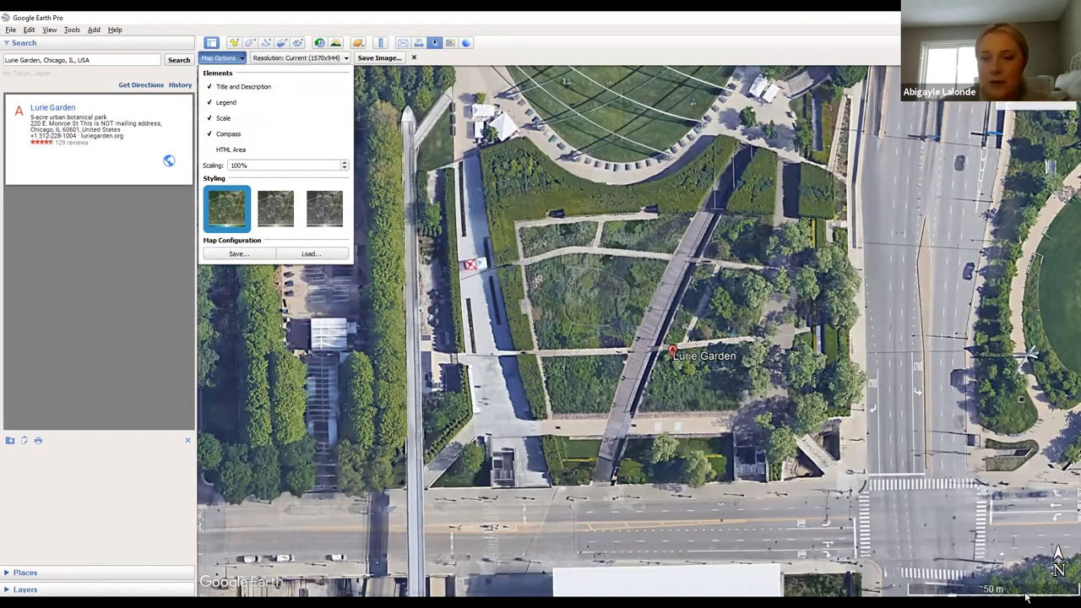
pyautogui.click(217, 89)
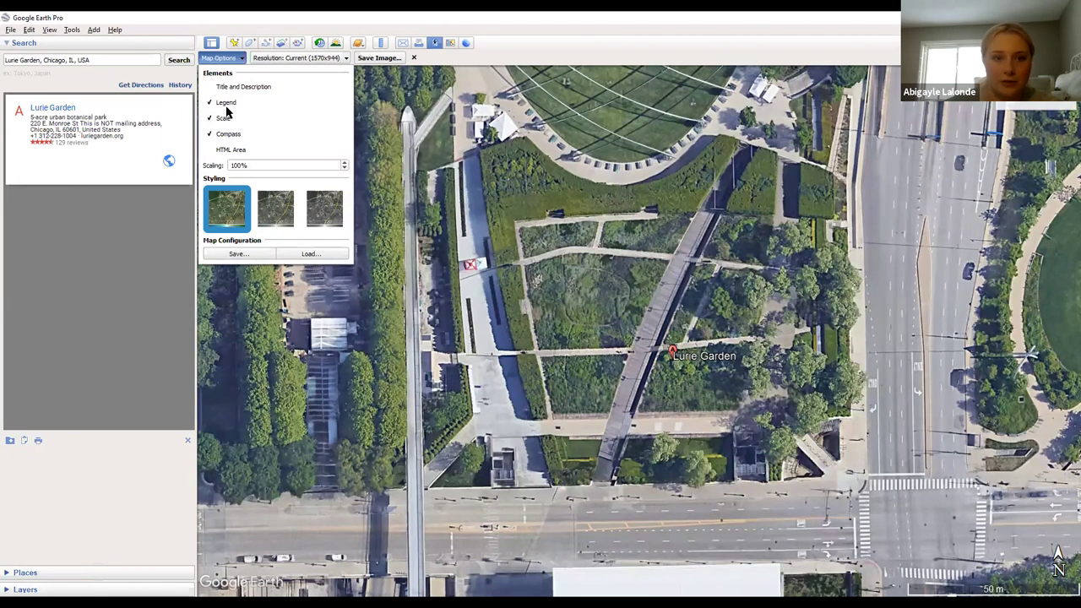
pyautogui.click(224, 102)
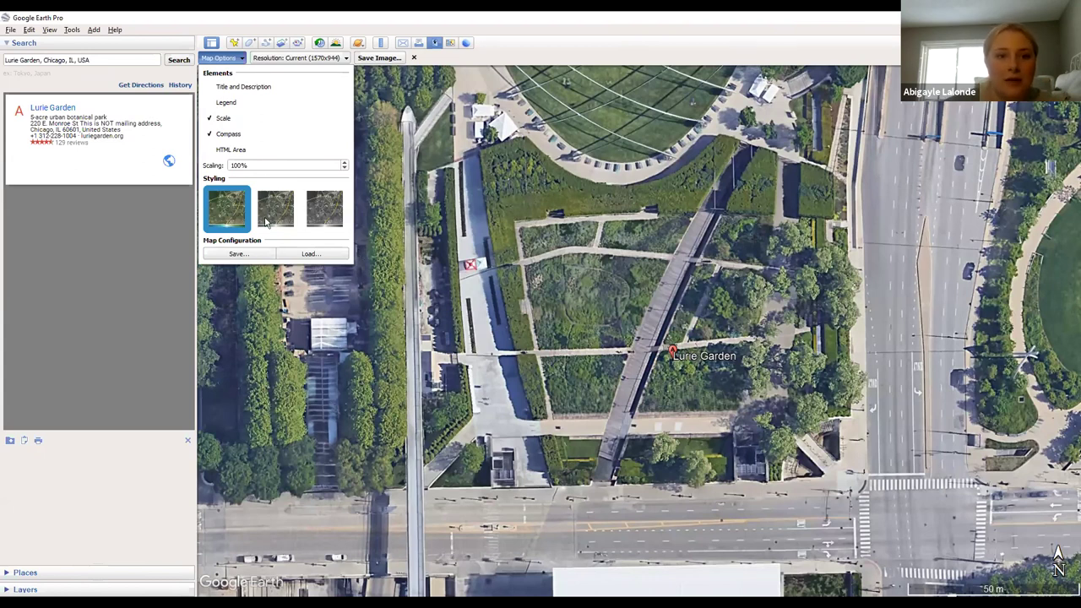
# Review the map image's resolution choices and its JPEG save options, leaving without saving a file
pyautogui.click(253, 254)
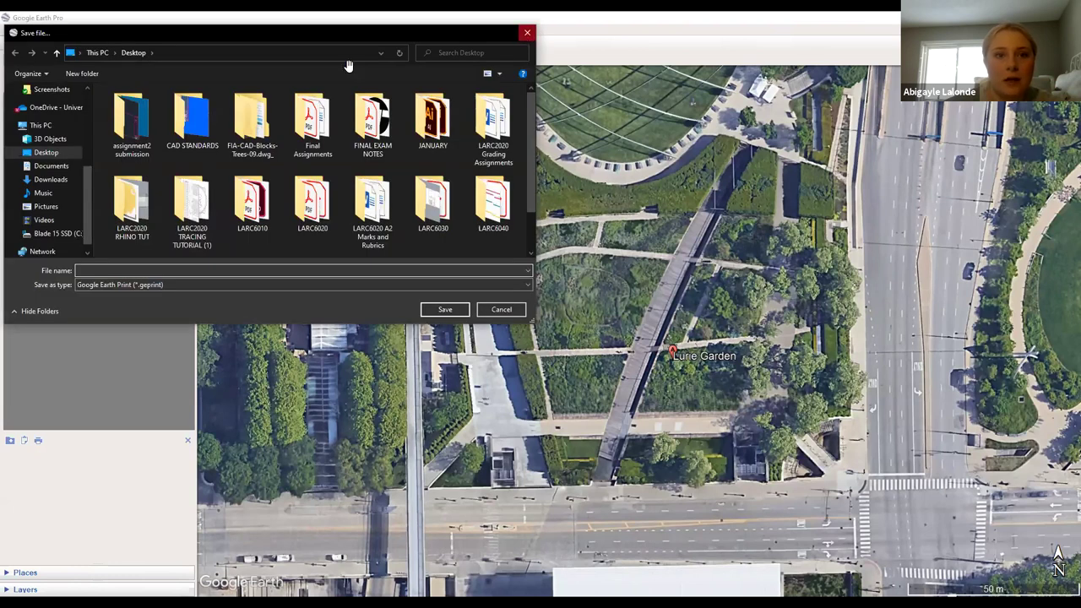
pyautogui.press('Escape')
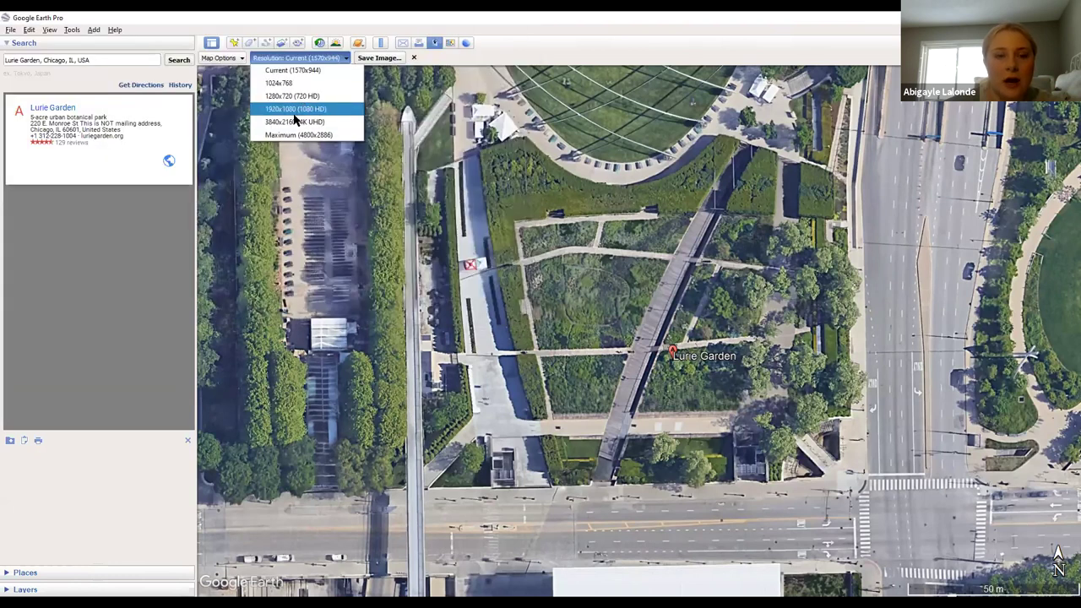
pyautogui.click(350, 70)
pyautogui.click(382, 58)
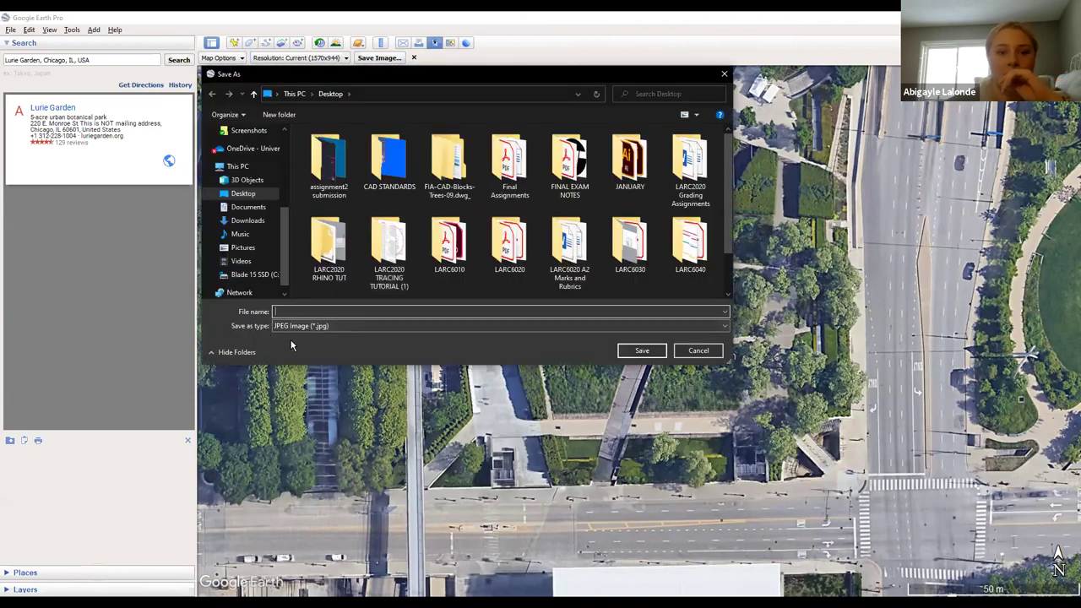
pyautogui.click(723, 76)
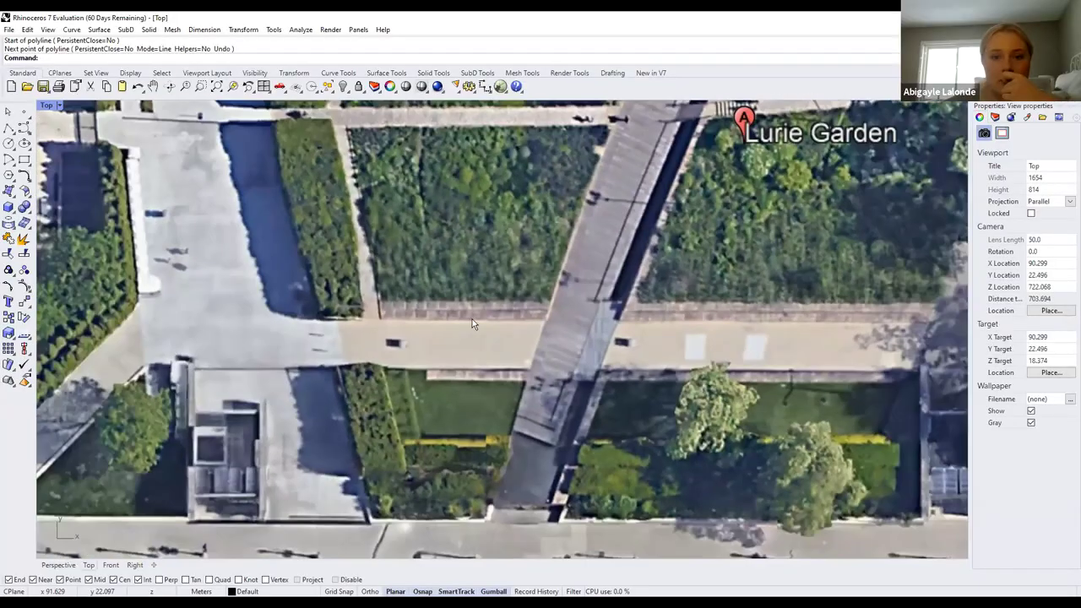
# Switch back to Rhino, frame the whole base photo in the Top view, and display the layer list
pyautogui.moveTo(641, 249); pyautogui.dragTo(602, 297, button='right')
pyautogui.scroll(-5, 602, 297)
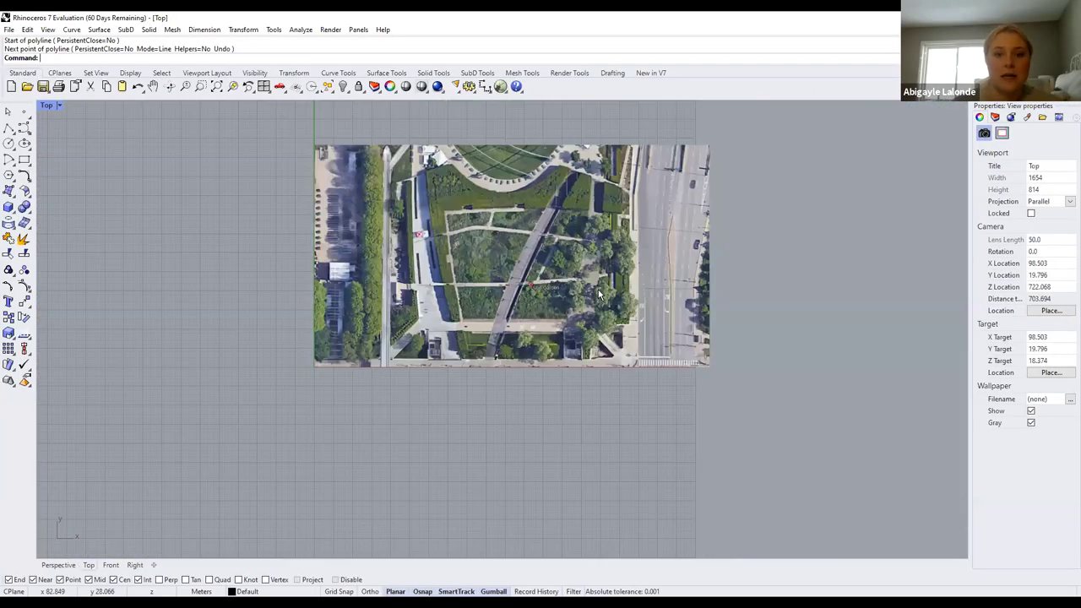
pyautogui.scroll(2, 600, 295)
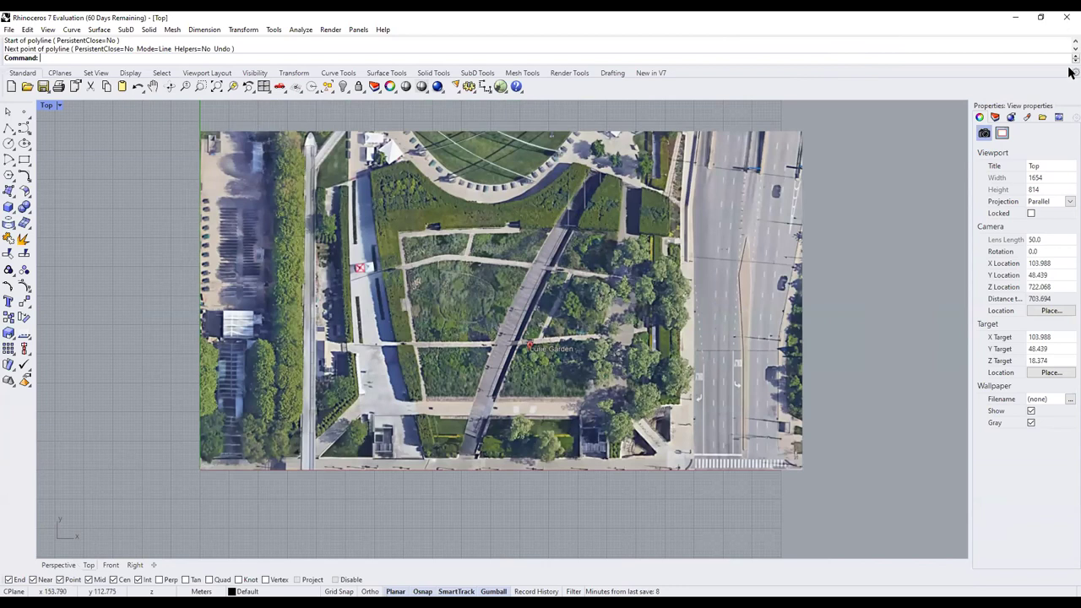
pyautogui.click(995, 116)
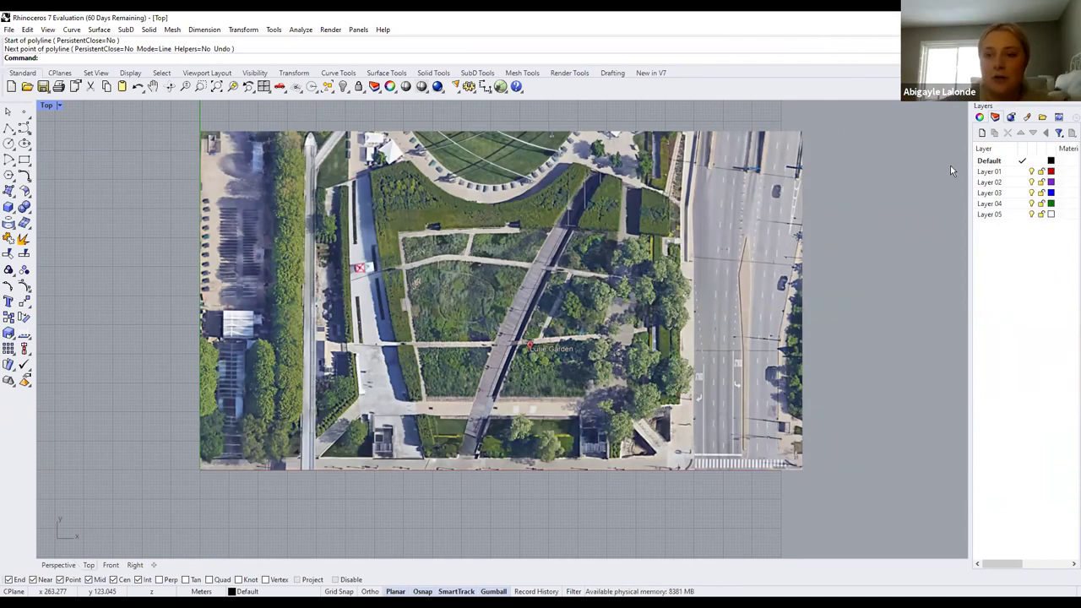
pyautogui.click(60, 106)
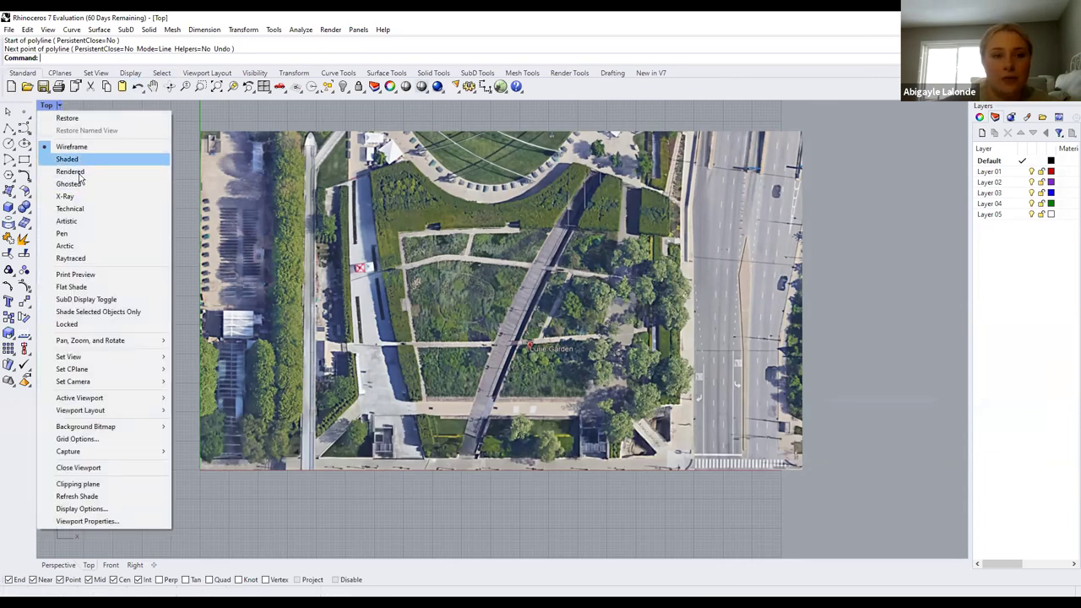
pyautogui.click(199, 128)
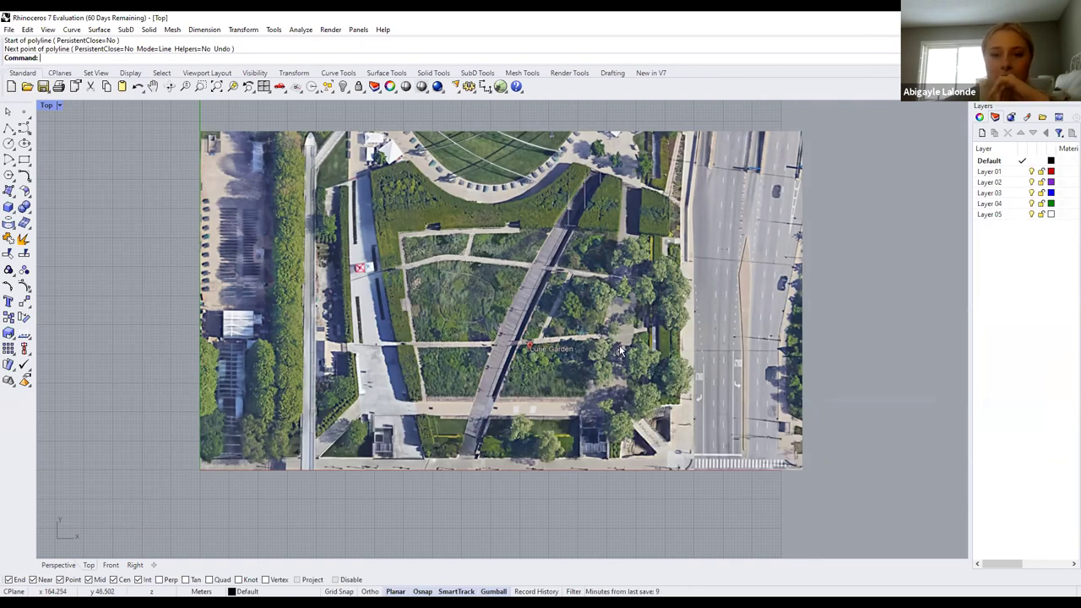
# Make Layer 01 the current layer and lock the Default layer that holds the base photo
pyautogui.click(804, 356)
pyautogui.doubleClick(990, 172)
pyautogui.click(1014, 161)
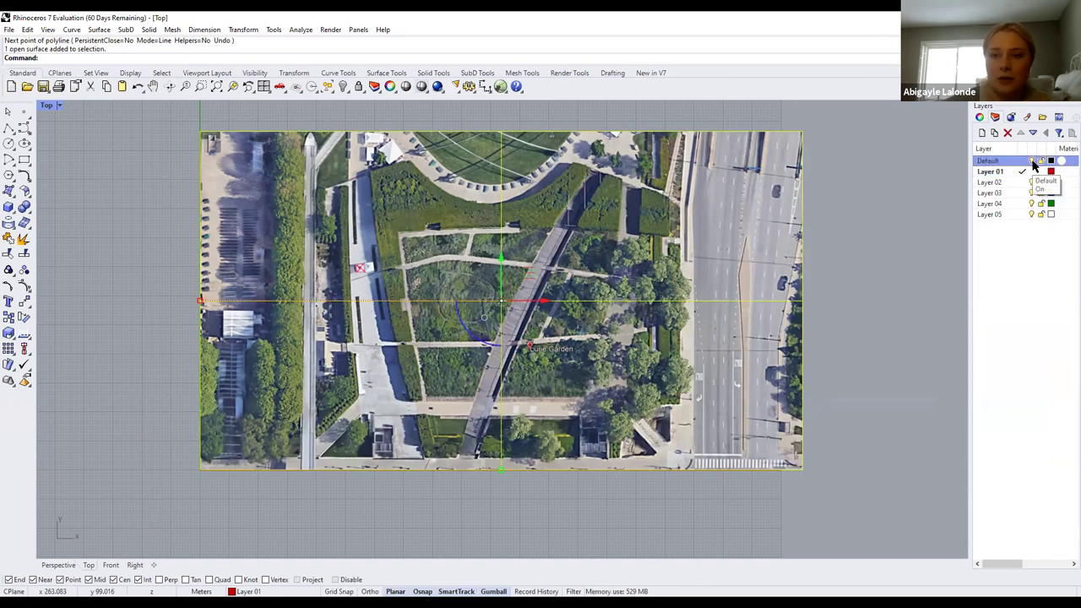
pyautogui.click(1041, 161)
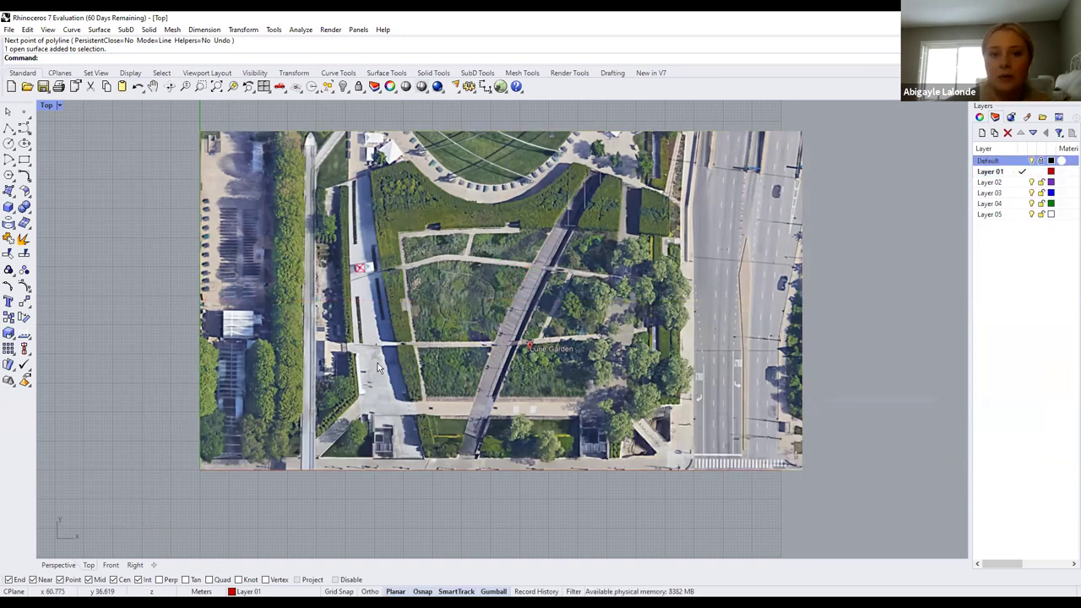
pyautogui.scroll(3, 582, 275)
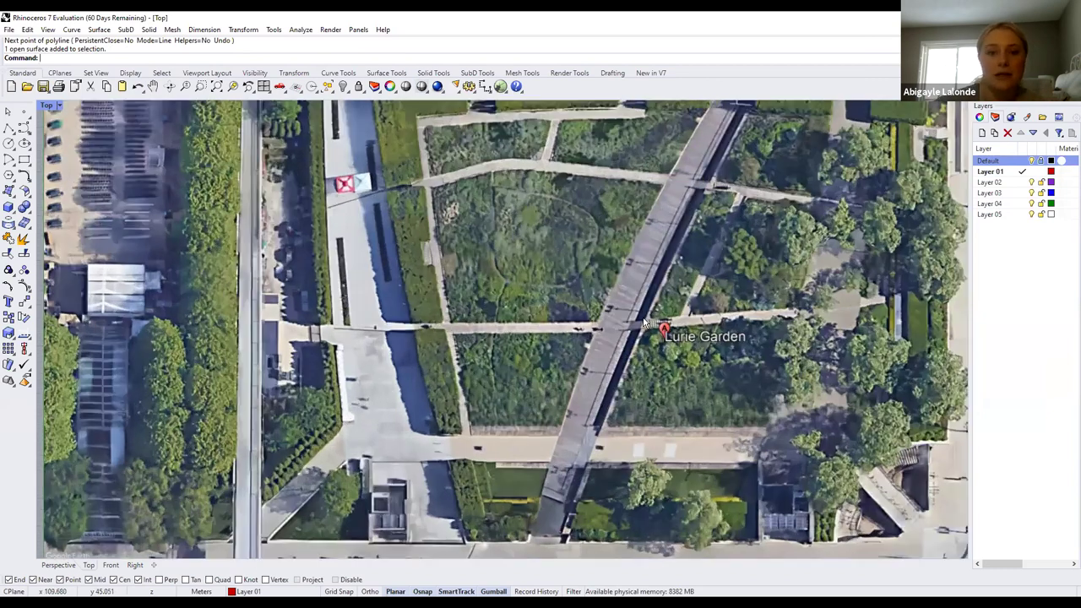
pyautogui.scroll(-3, 547, 277)
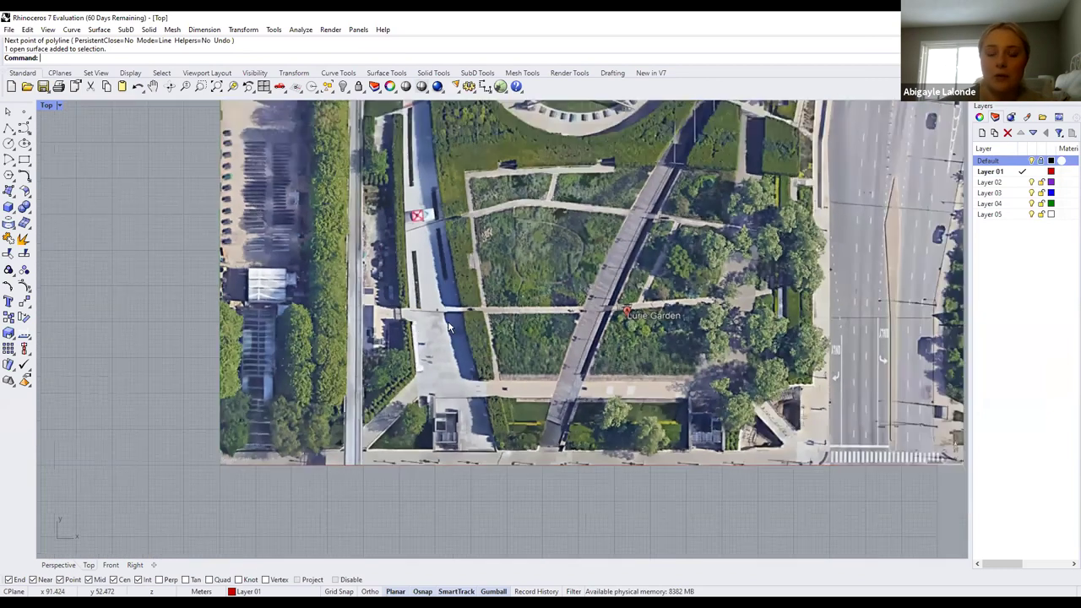
pyautogui.scroll(-2, 486, 254)
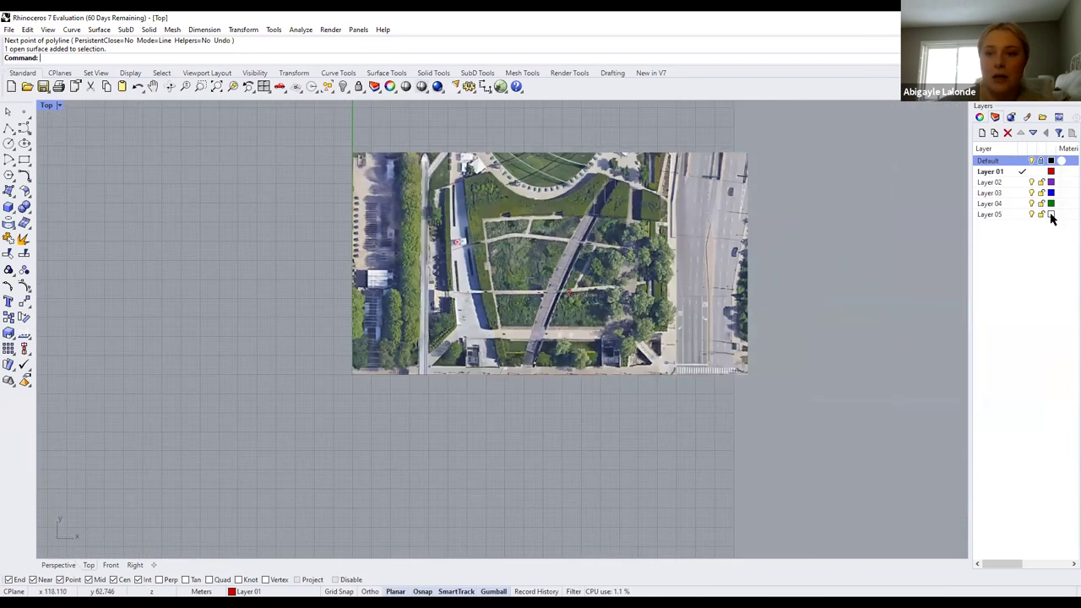
# Make the Default layer current and rename it BASE MAP
pyautogui.doubleClick(995, 162)
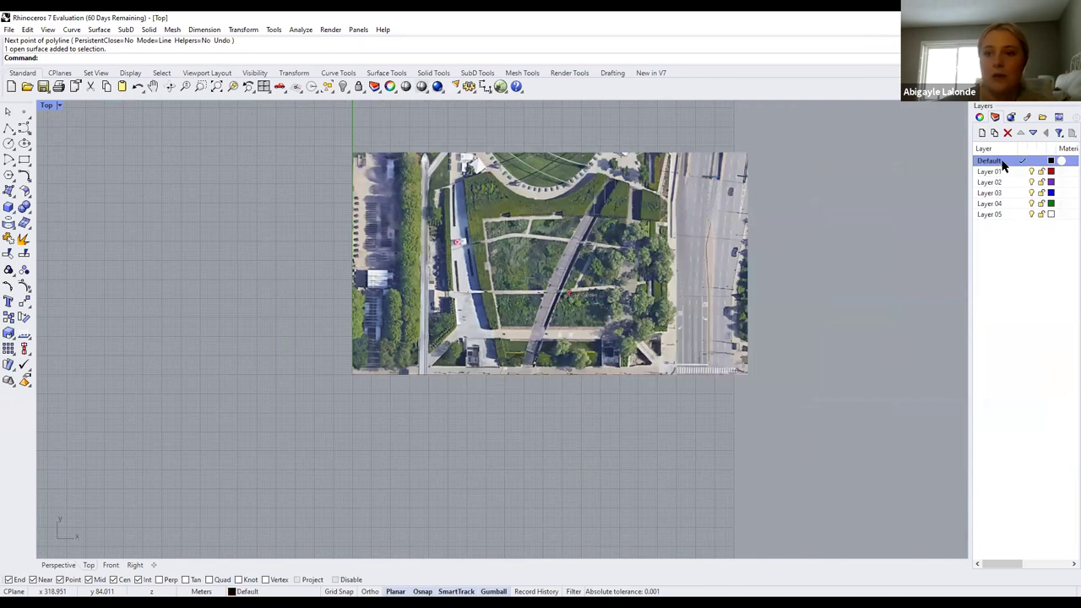
pyautogui.write('BASE MAP')
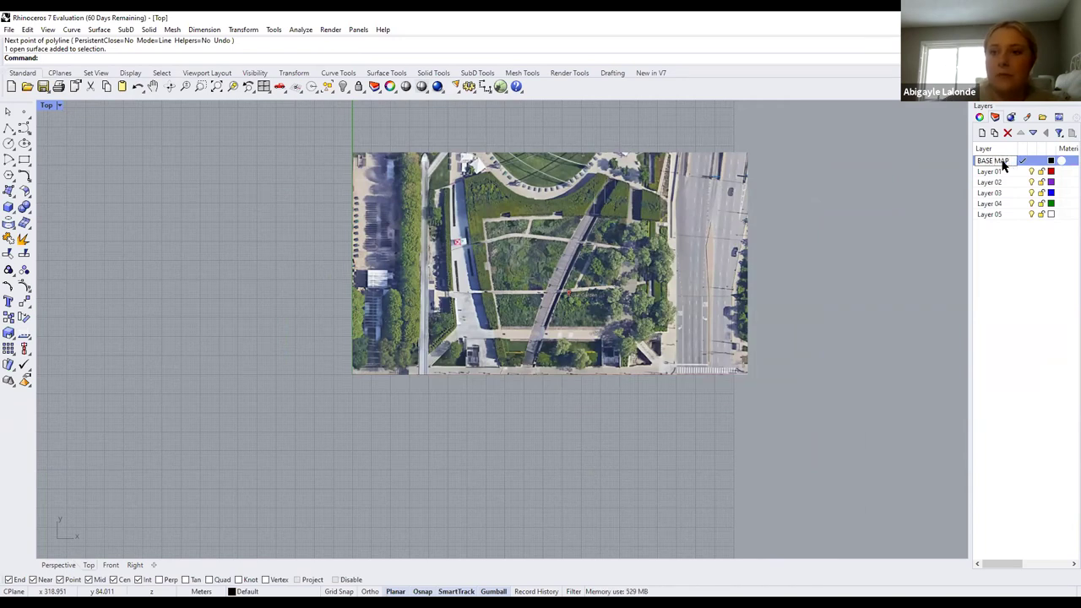
pyautogui.press('Return')
# Widen the layer list to reveal its material, linetype and print width columns
pyautogui.click(1001, 172)
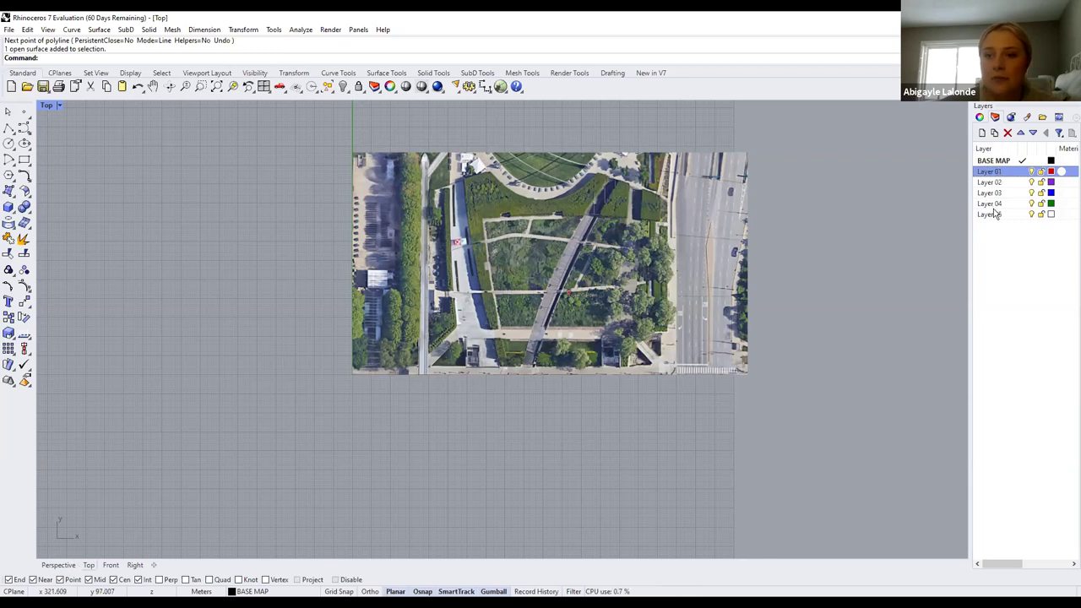
pyautogui.rightClick(995, 235)
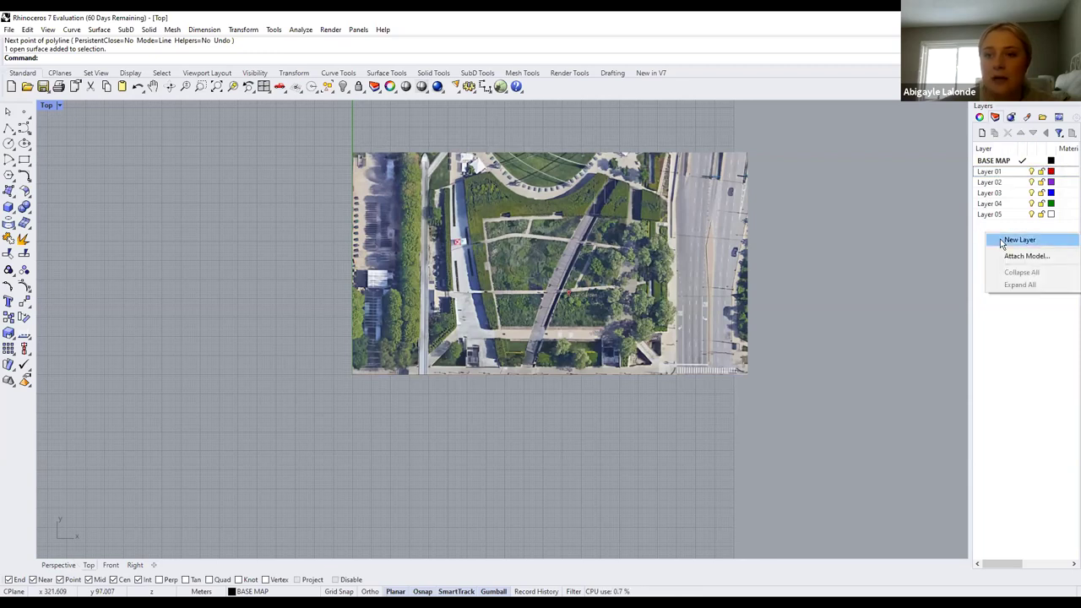
pyautogui.click(985, 230)
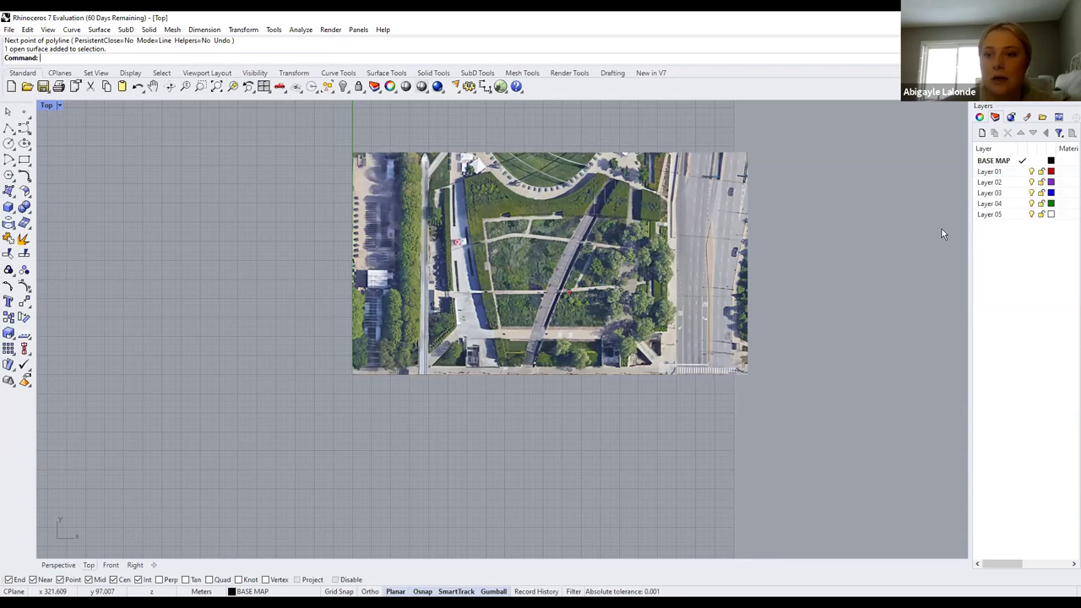
pyautogui.moveTo(969, 232); pyautogui.dragTo(816, 231)
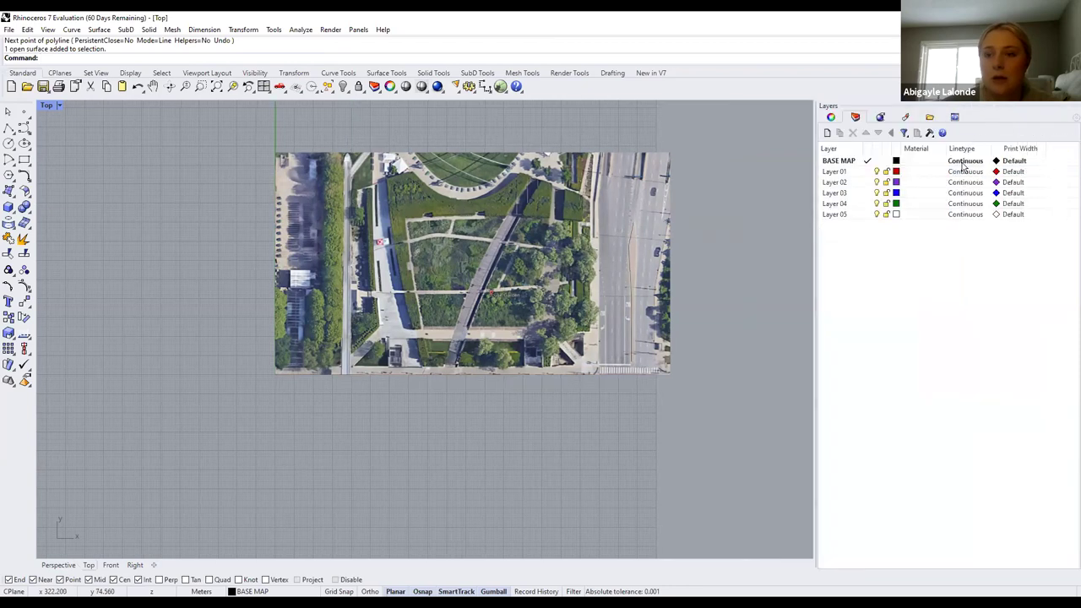
pyautogui.rightClick(858, 245)
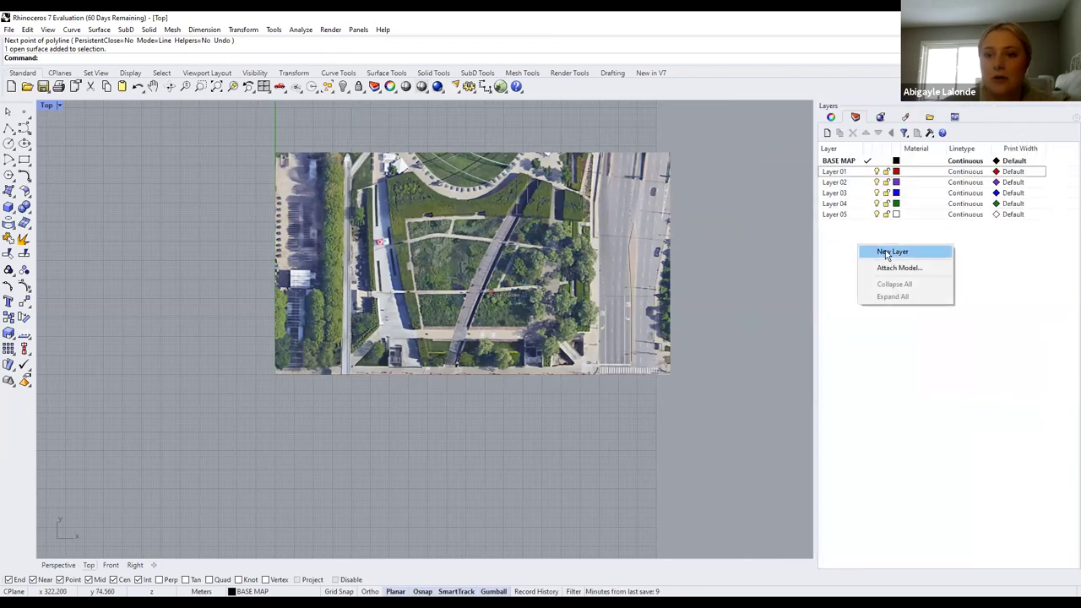
pyautogui.click(842, 239)
# Switch the current layer to Layer 01, back to BASE MAP, and through Layers 01 and 02 to Layer 03
pyautogui.click(851, 171)
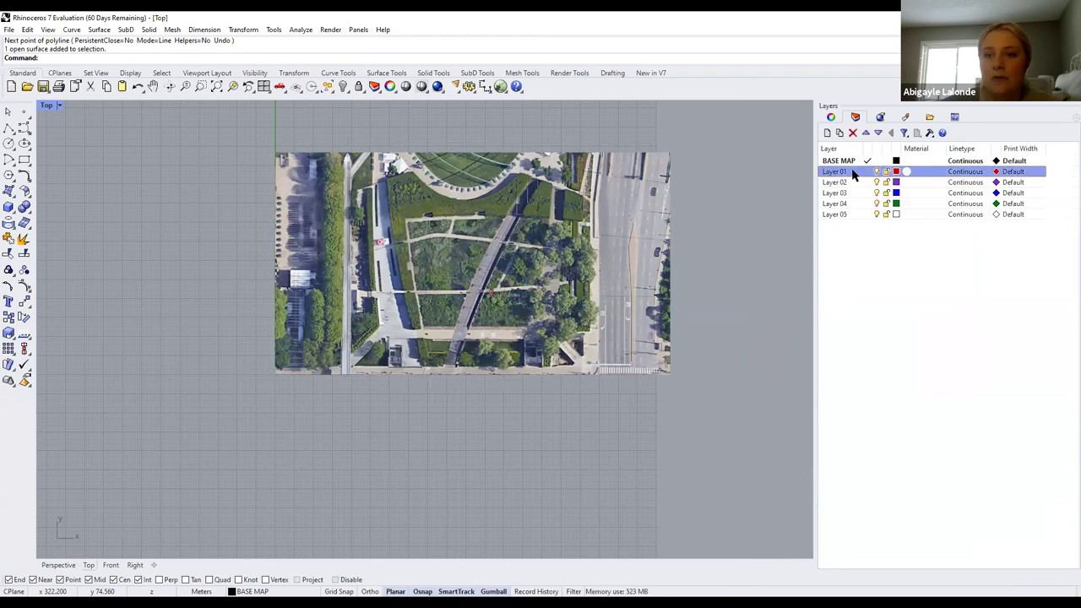
pyautogui.rightClick(852, 173)
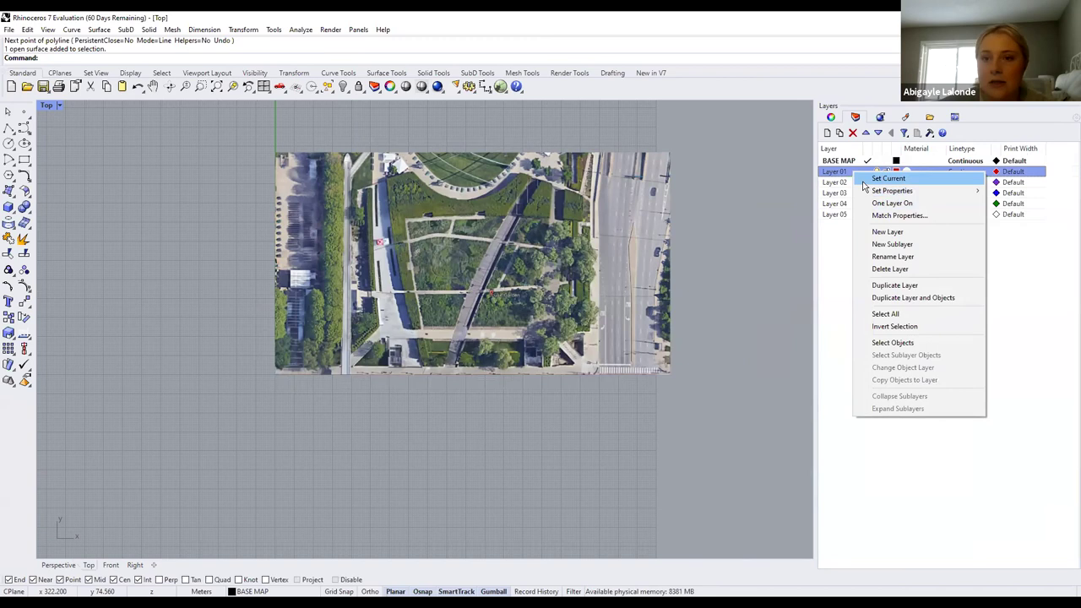
pyautogui.click(881, 181)
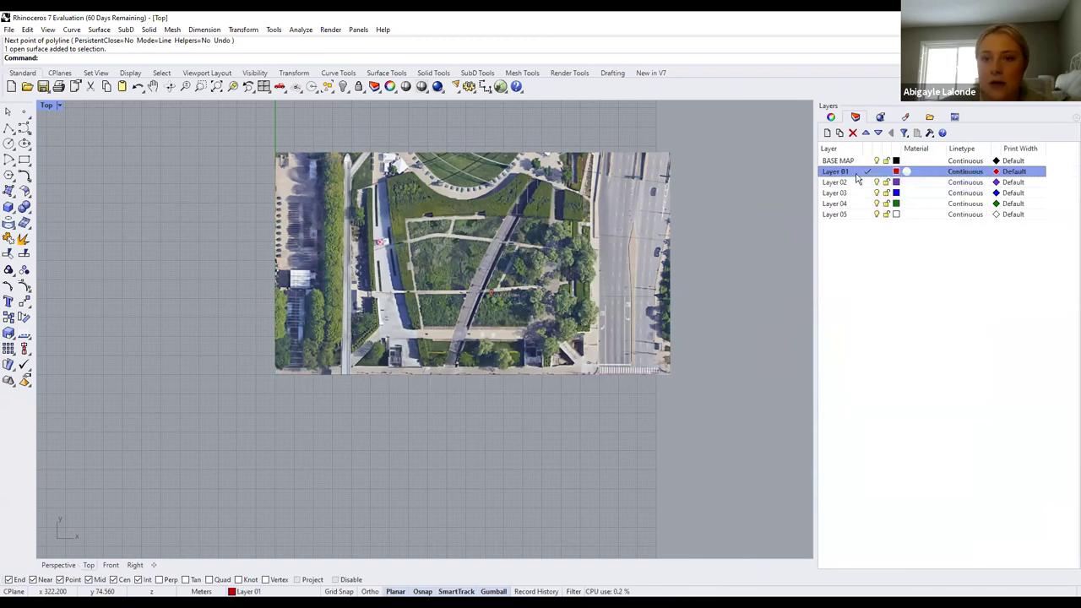
pyautogui.click(857, 161)
pyautogui.click(867, 162)
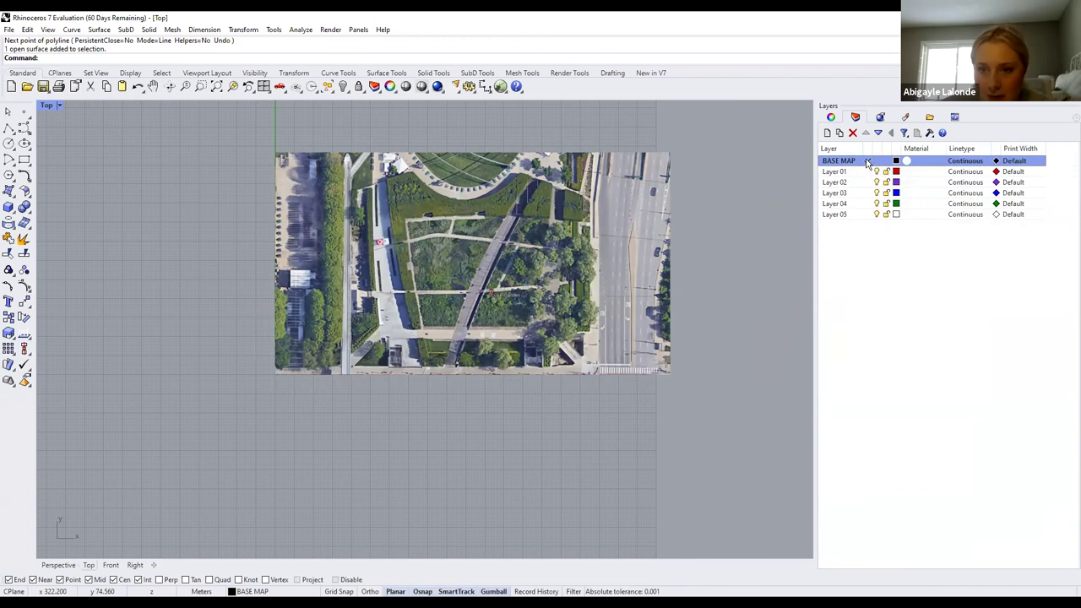
pyautogui.click(868, 171)
pyautogui.click(869, 182)
pyautogui.click(867, 193)
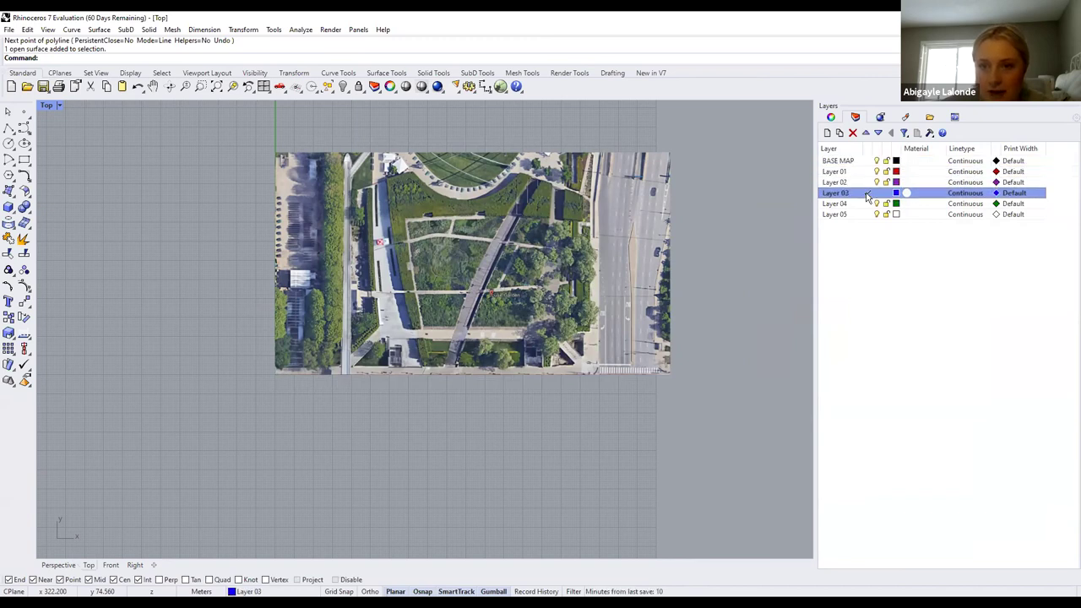
# Make Layer 01 the current layer
pyautogui.click(847, 172)
pyautogui.click(866, 173)
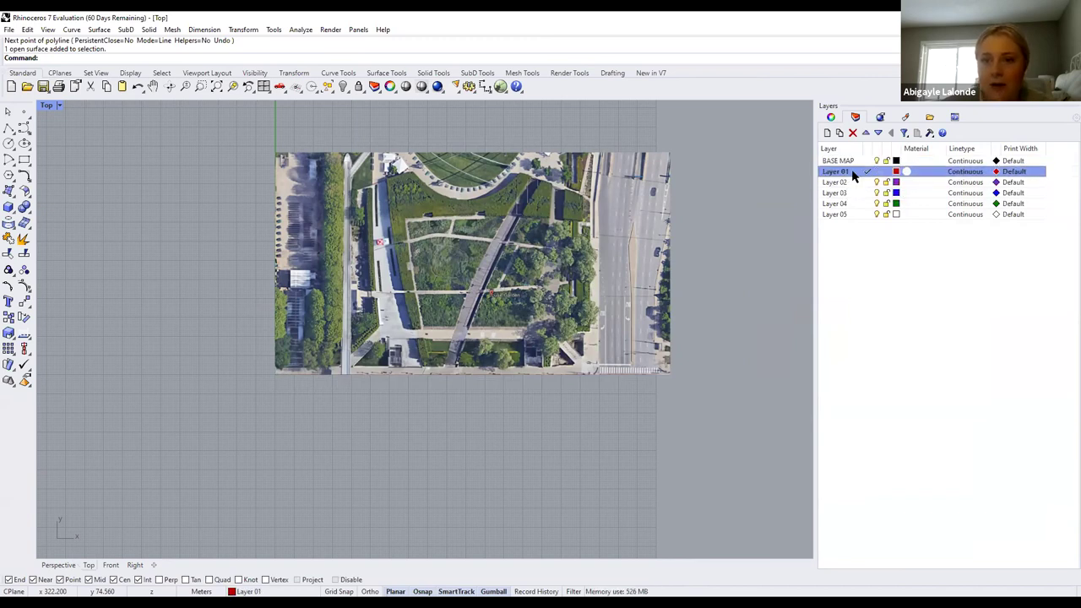
# Select all layers in the list, clear that selection, and select the objects on Layer 01
pyautogui.rightClick(849, 173)
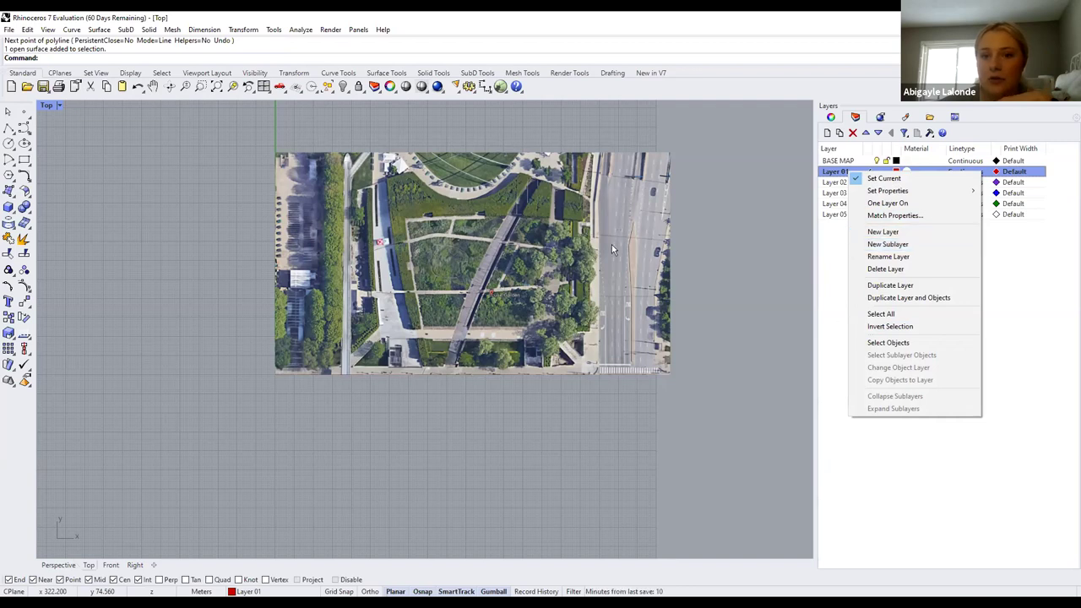
pyautogui.click(881, 314)
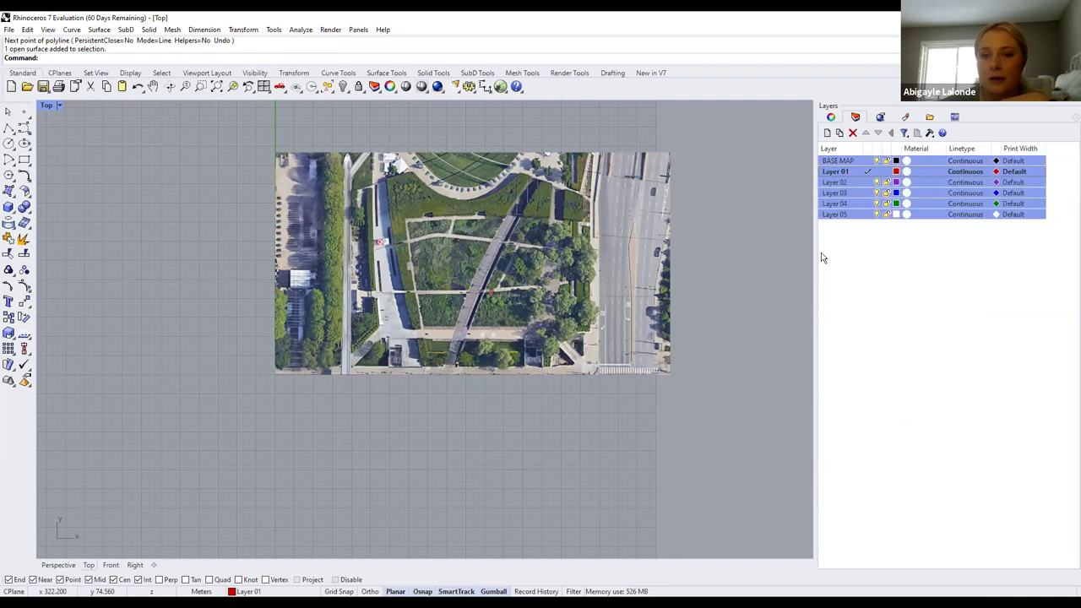
pyautogui.click(868, 265)
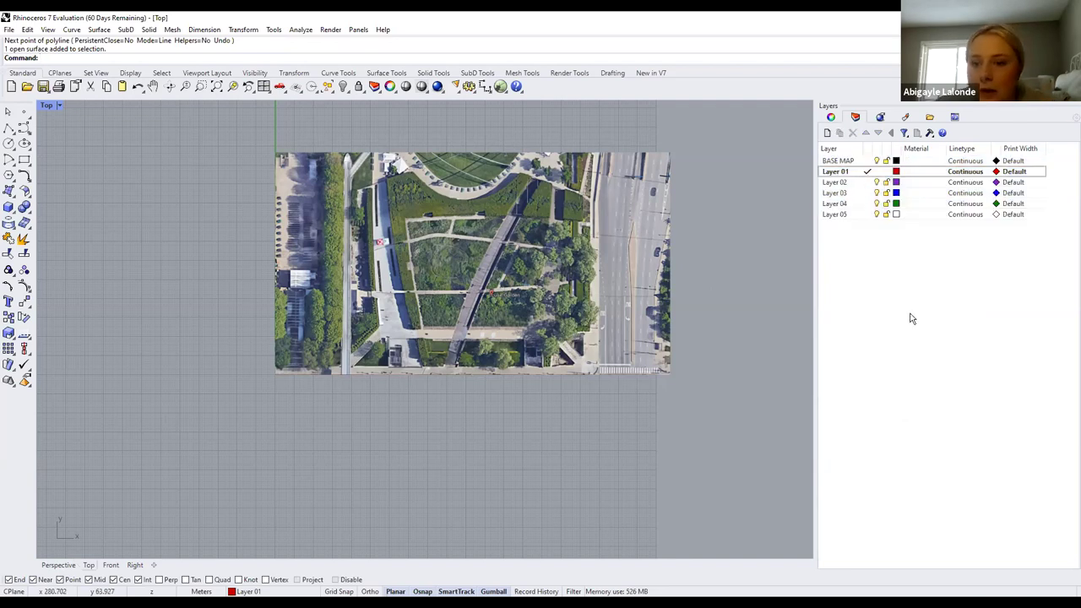
pyautogui.rightClick(865, 171)
pyautogui.click(915, 343)
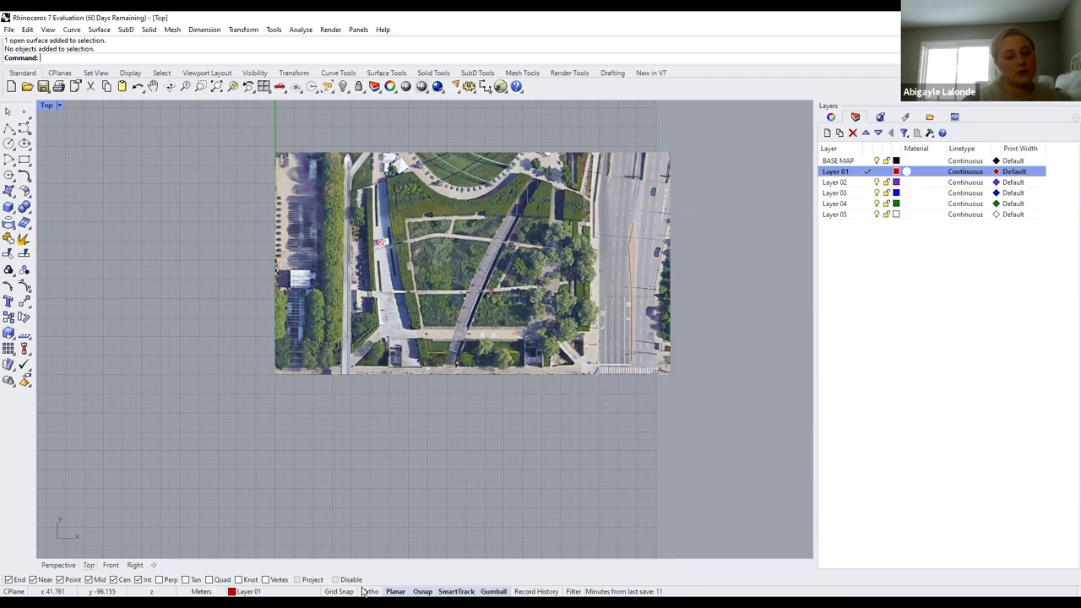
# Turn on Grid Snap and try a polyline just below the photo's lower-left corner with snapping on and off, cancelling it at the end
pyautogui.click(338, 592)
pyautogui.scroll(1, 410, 300)
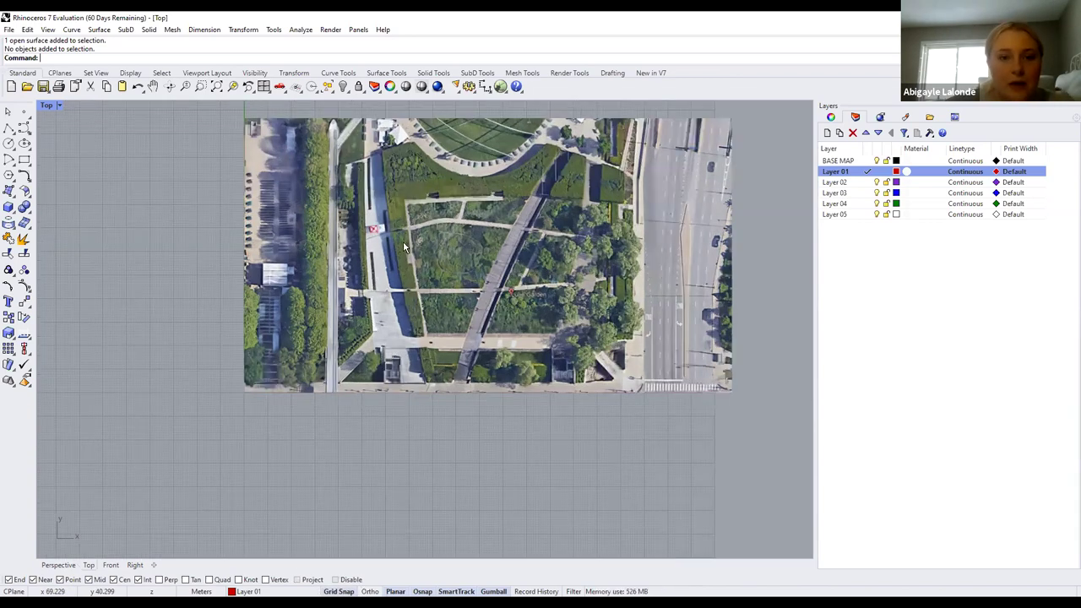
pyautogui.scroll(2, 403, 240)
pyautogui.scroll(-1, 403, 240)
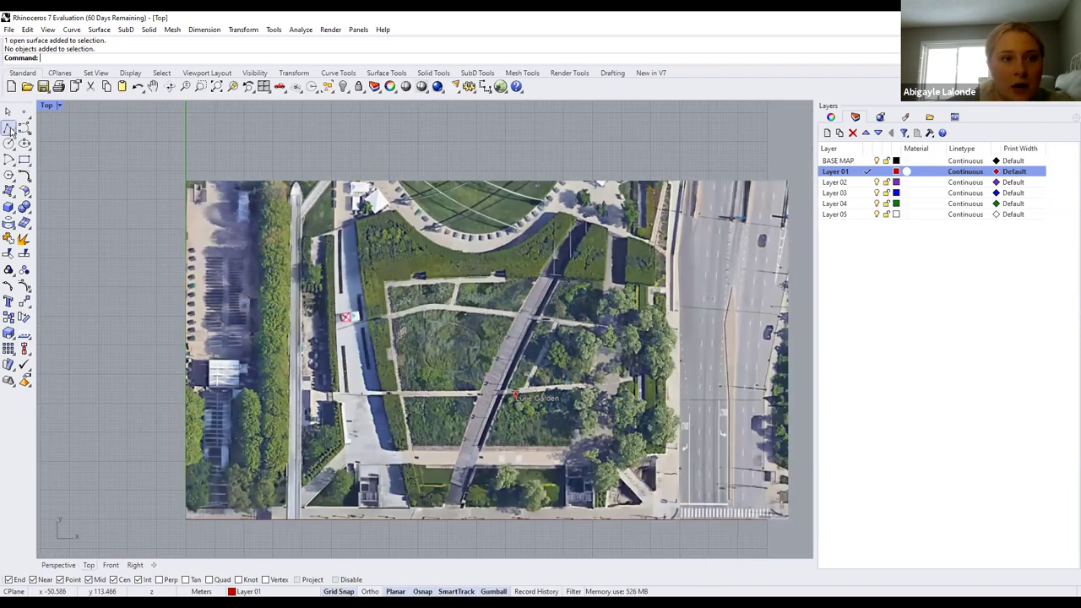
pyautogui.click(8, 126)
pyautogui.scroll(3, 189, 529)
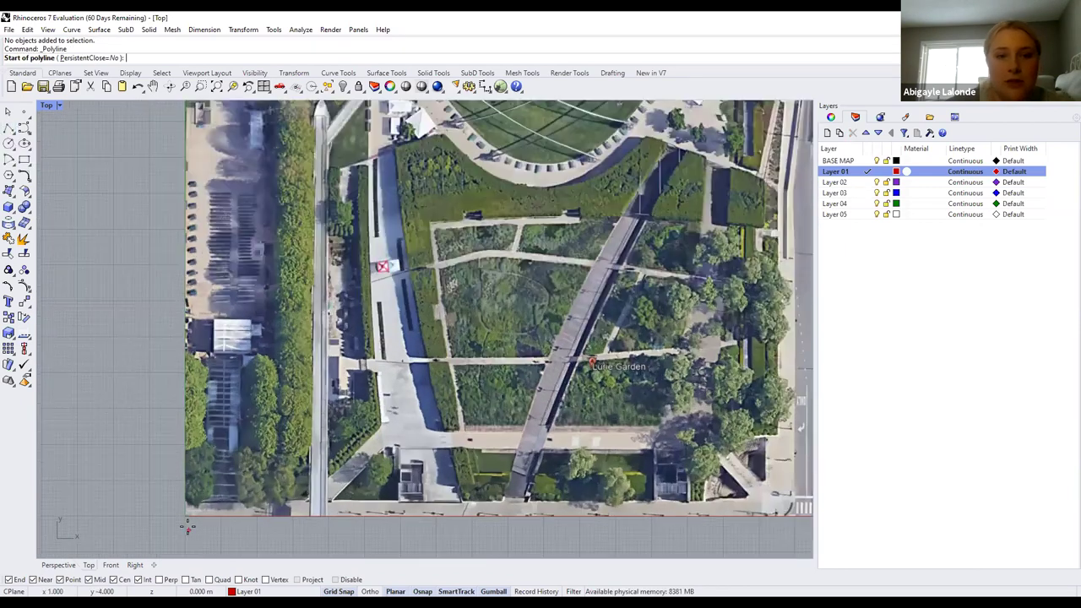
pyautogui.scroll(1, 189, 530)
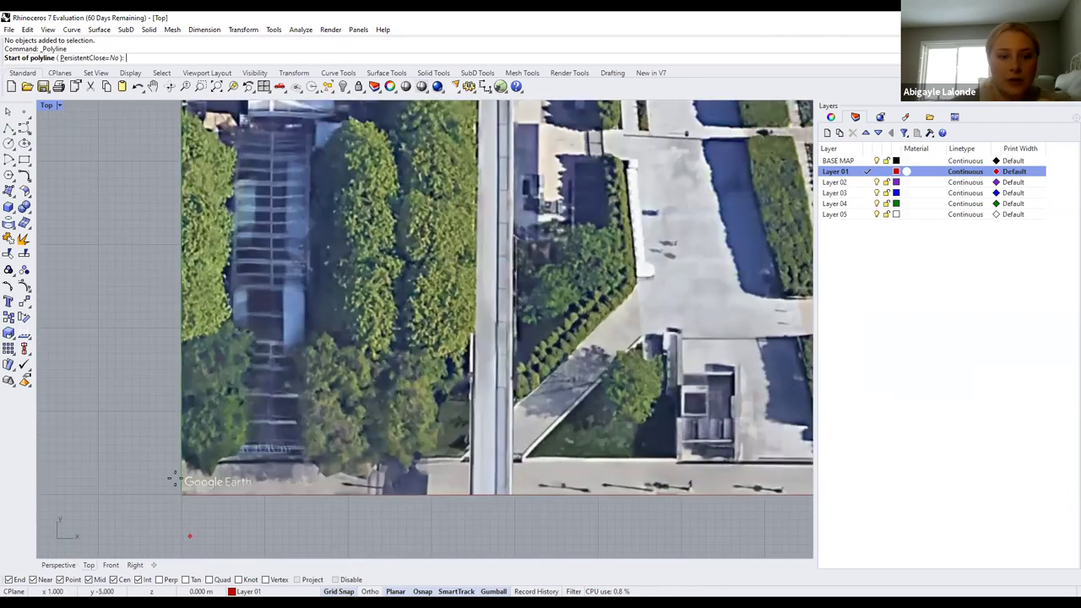
pyautogui.scroll(2, 173, 479)
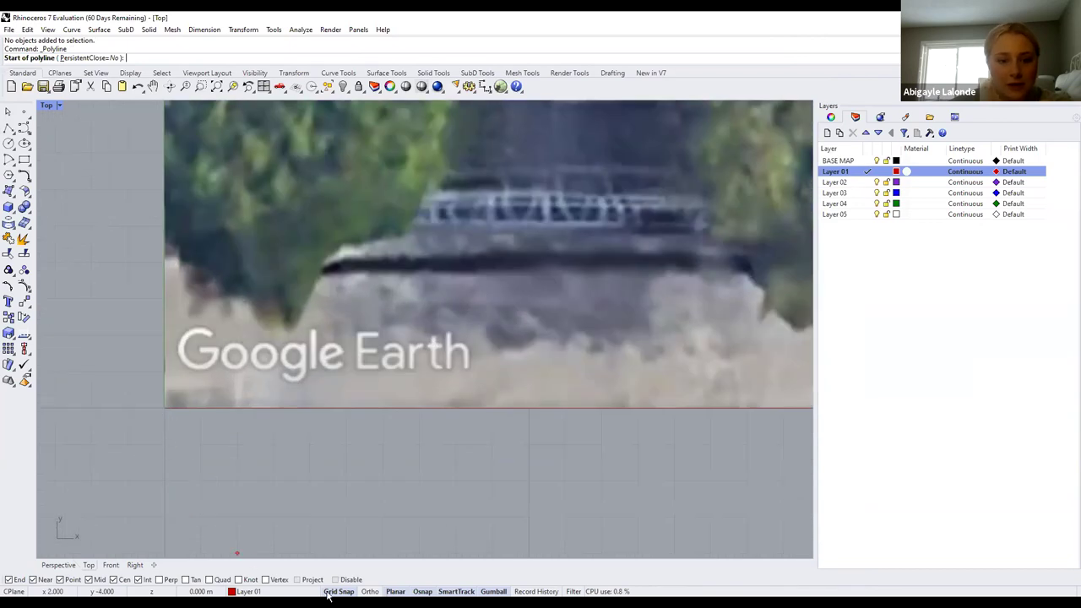
pyautogui.click(165, 443)
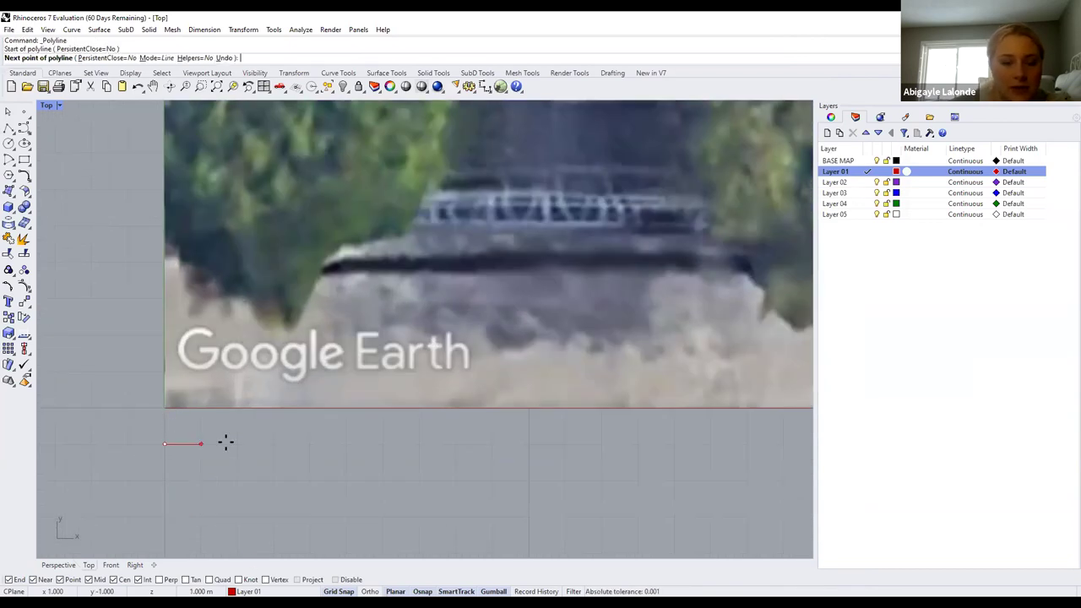
pyautogui.click(164, 480)
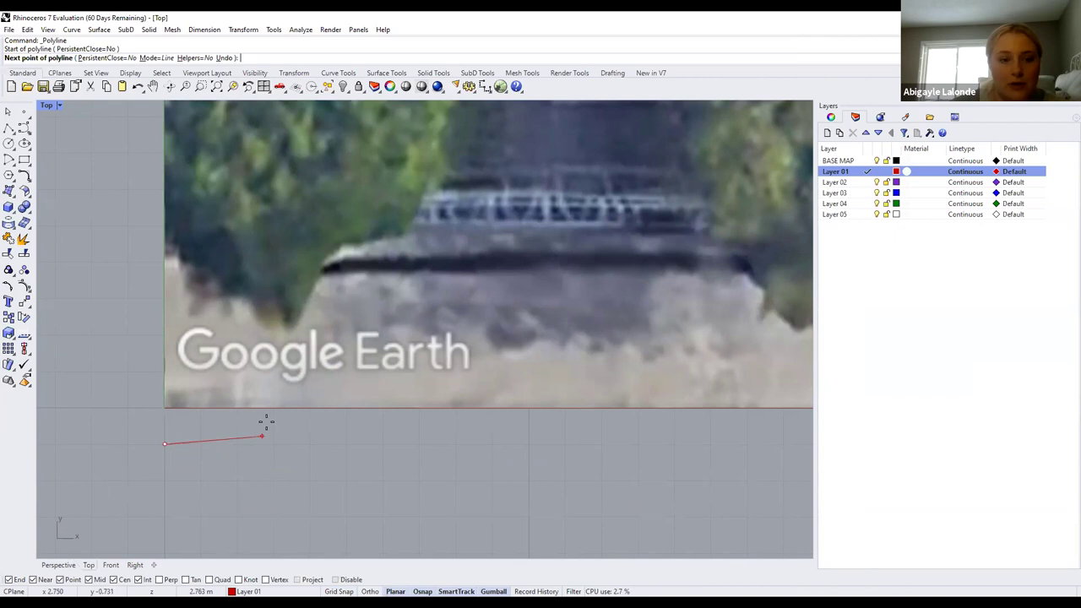
pyautogui.click(346, 592)
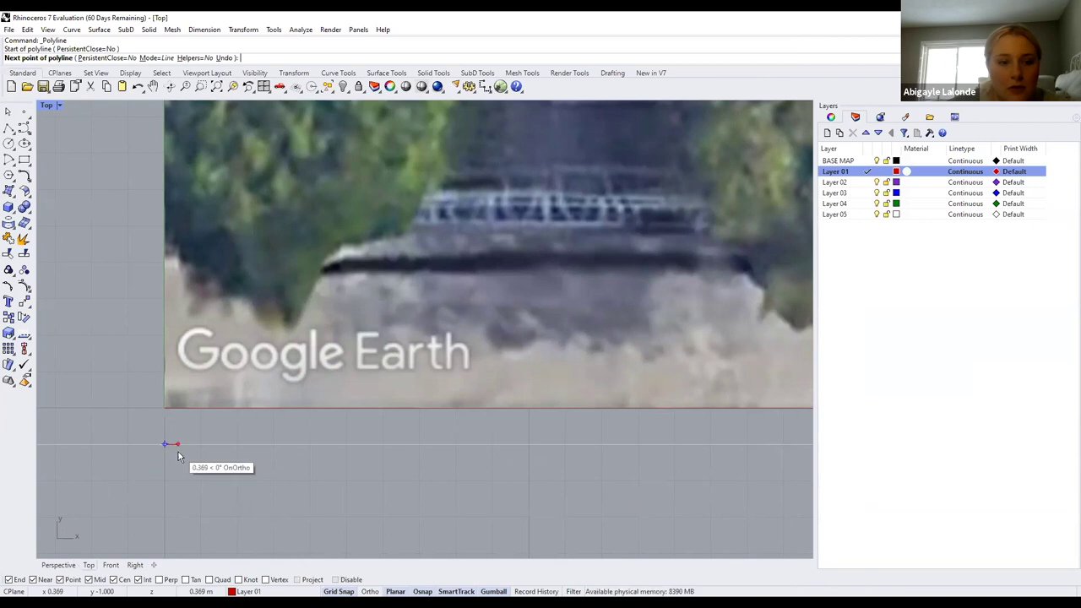
pyautogui.press('Escape')
# Turn Grid Snap off and Ortho on, and start a polyline at a grid intersection below the photo
pyautogui.scroll(-5, 456, 285)
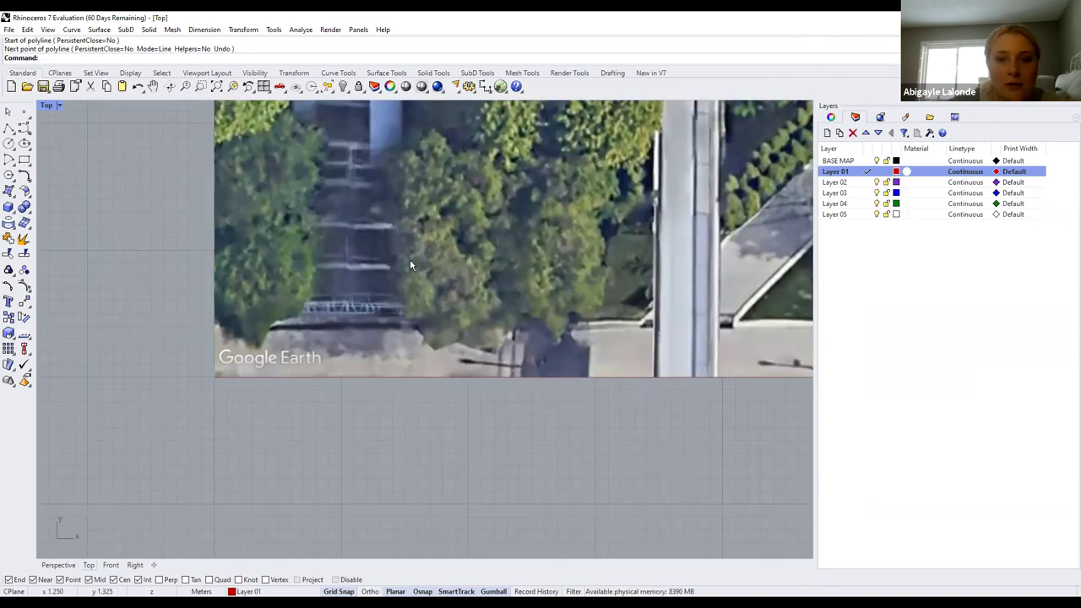
pyautogui.scroll(-8, 410, 266)
pyautogui.scroll(3, 247, 371)
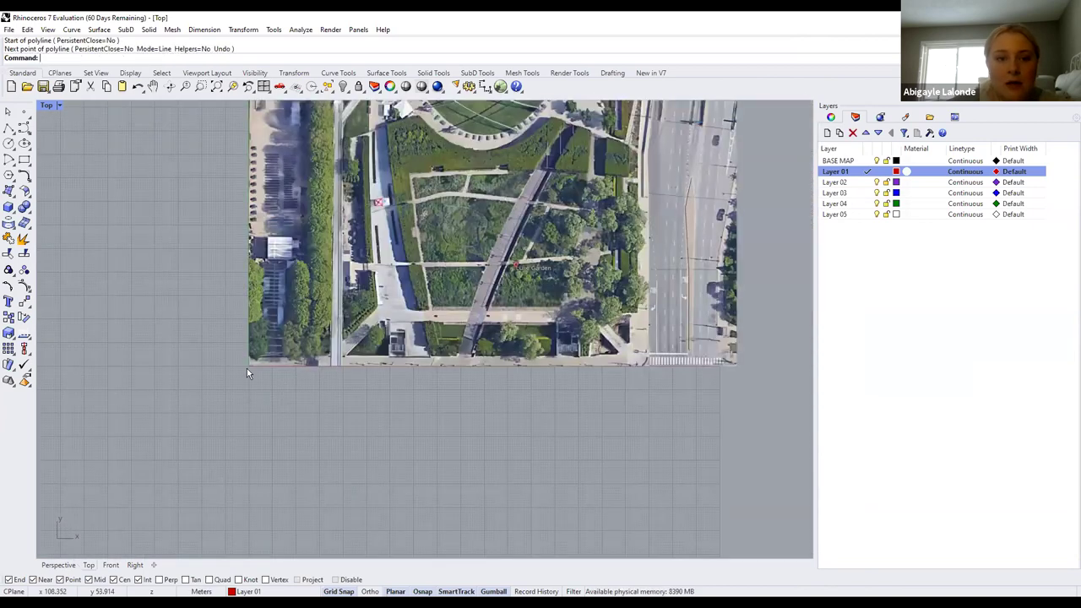
pyautogui.scroll(-1, 246, 371)
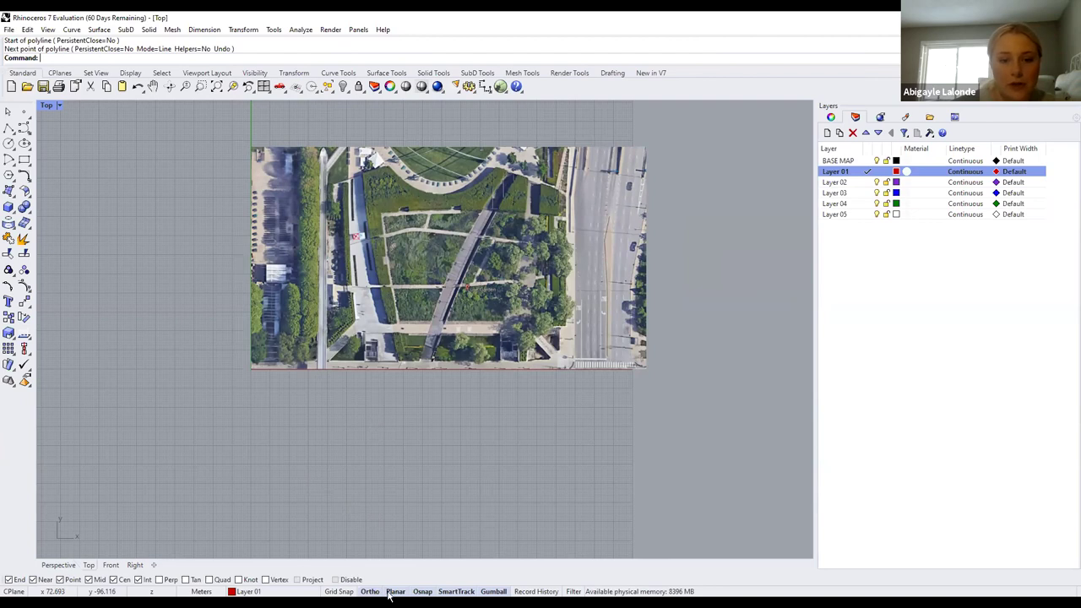
pyautogui.click(9, 128)
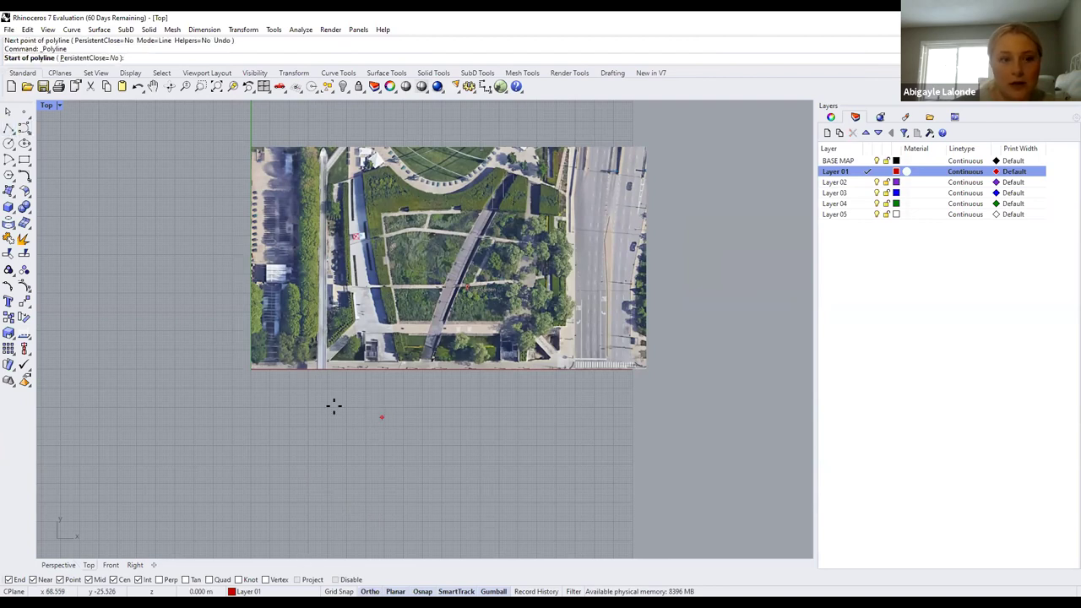
pyautogui.scroll(3, 380, 417)
pyautogui.scroll(3, 381, 416)
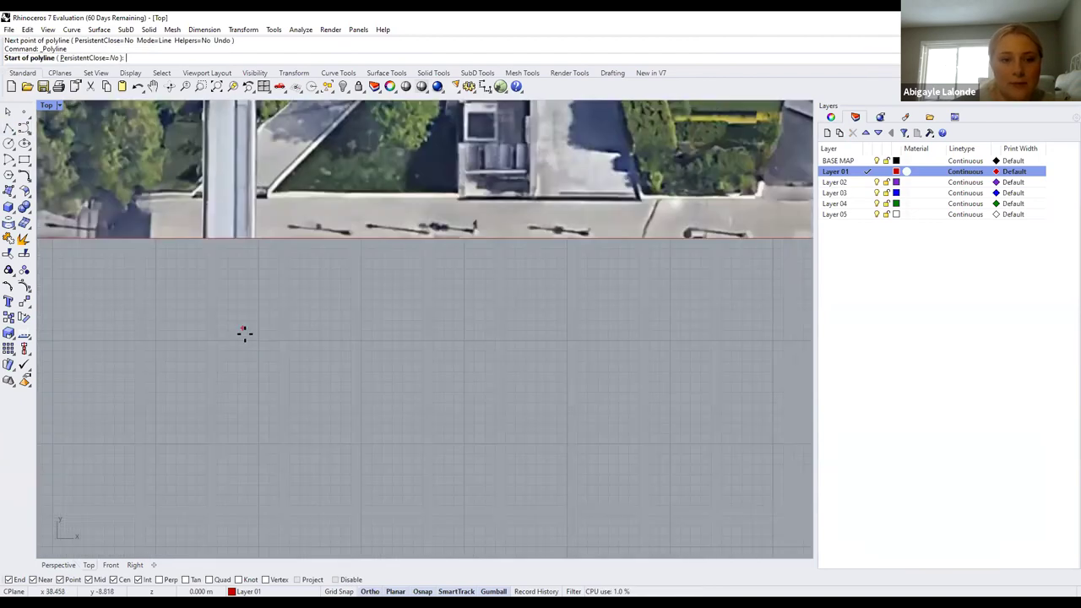
pyautogui.click(257, 339)
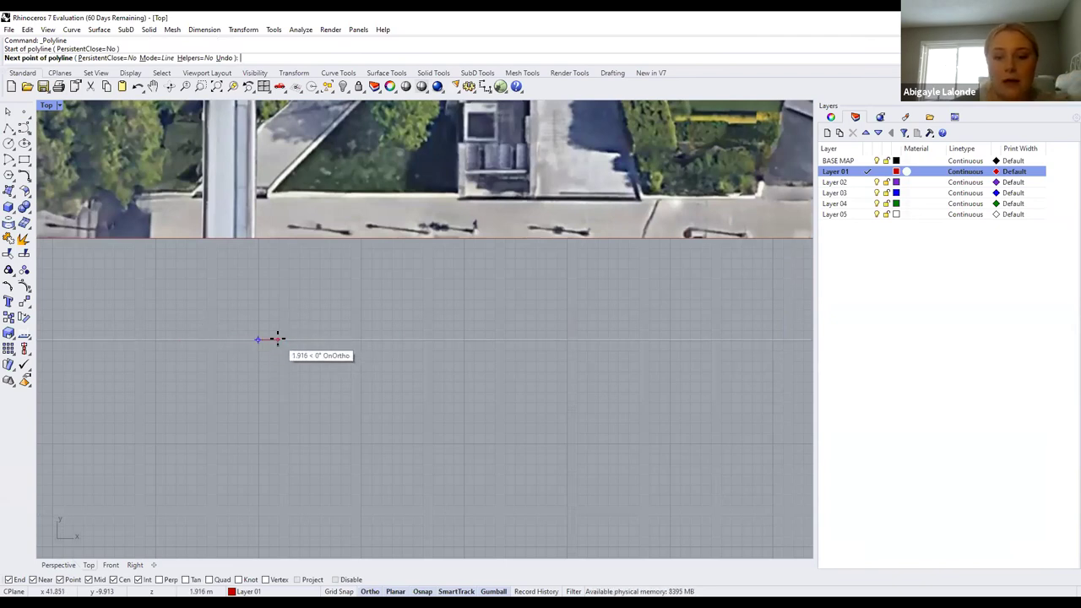
# Add angled polyline points with Ortho off, try a straight segment with Ortho on, and cancel the polyline
pyautogui.press('F8')
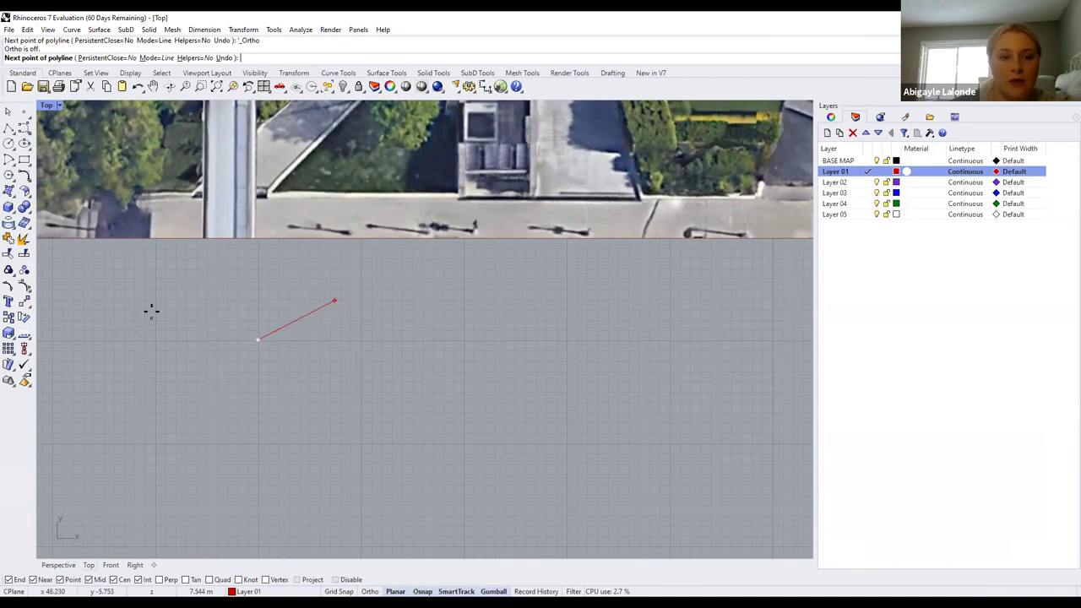
pyautogui.click(158, 300)
pyautogui.click(329, 289)
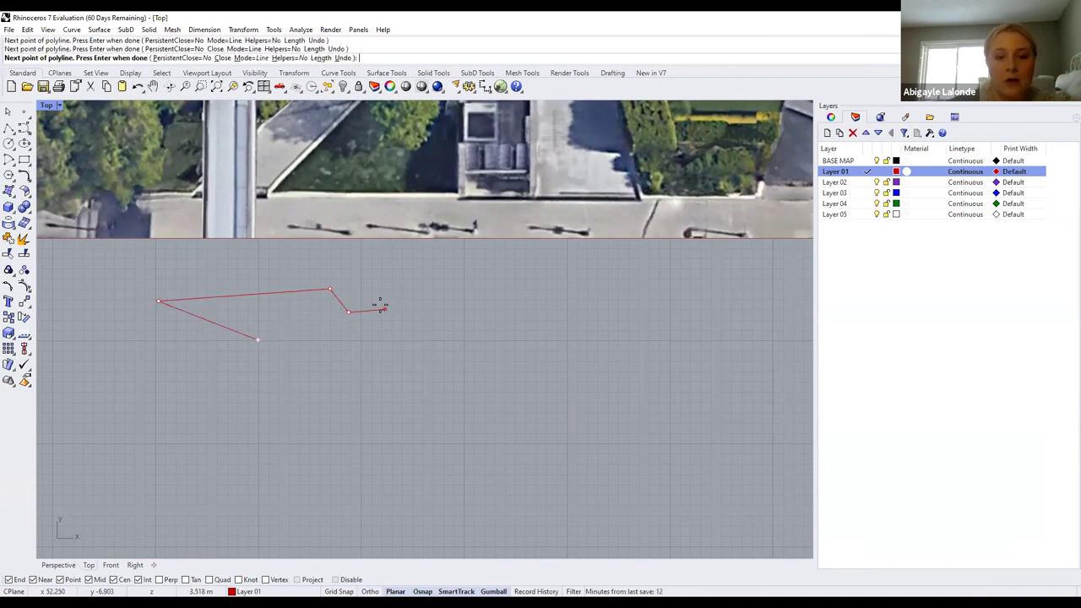
pyautogui.press('F8')
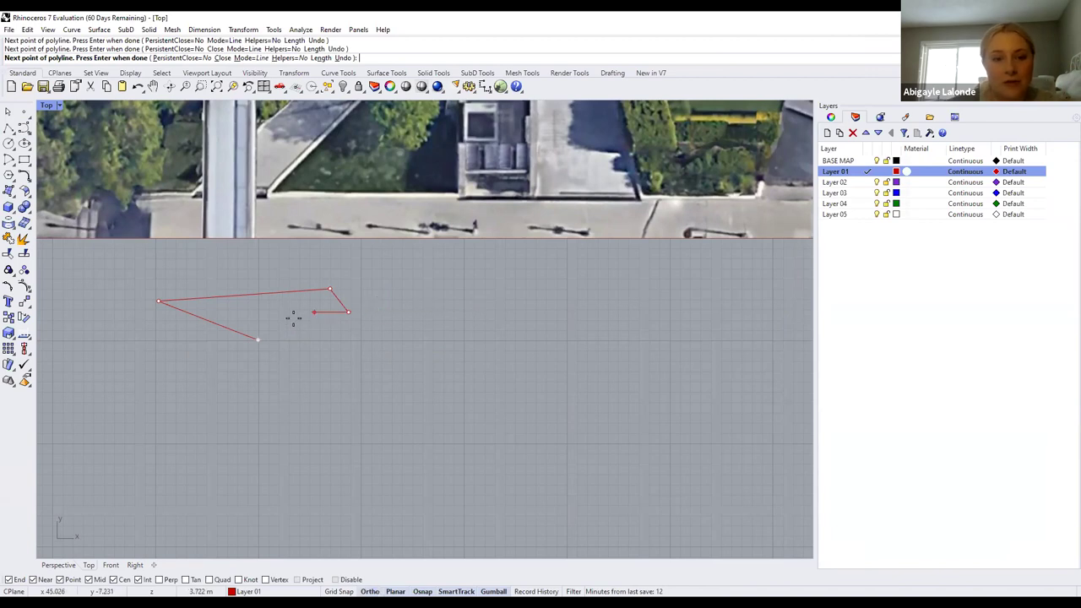
pyautogui.press('F8')
pyautogui.press('F8')
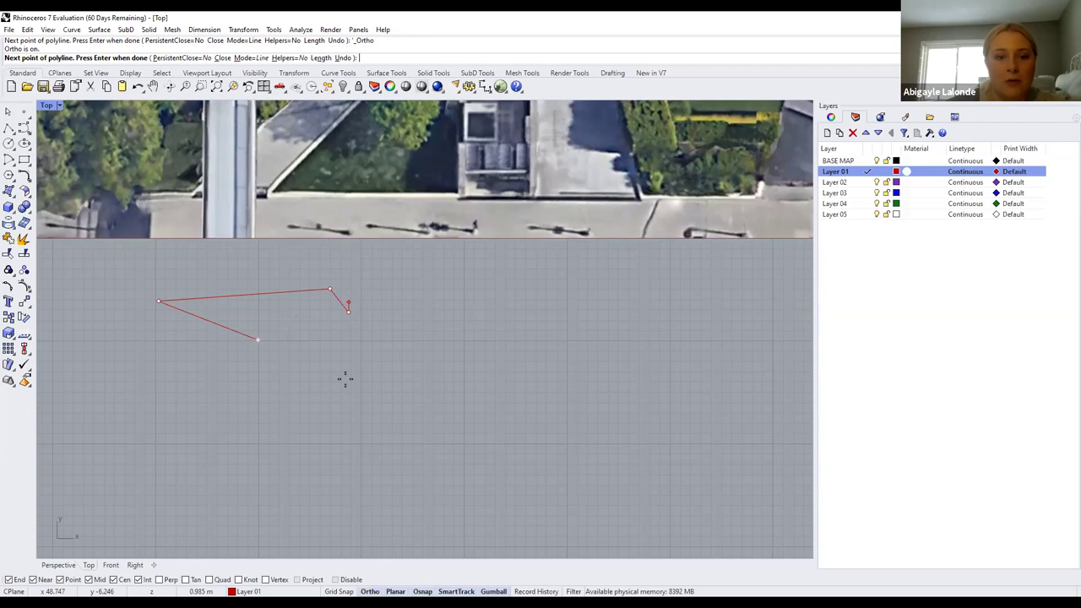
pyautogui.click(238, 312)
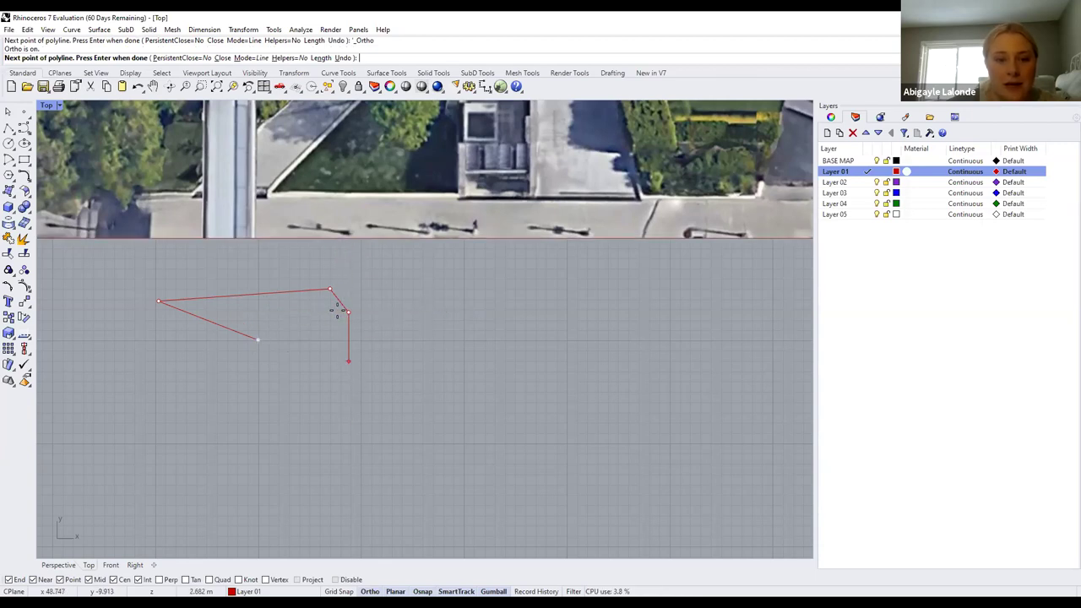
pyautogui.press('Escape')
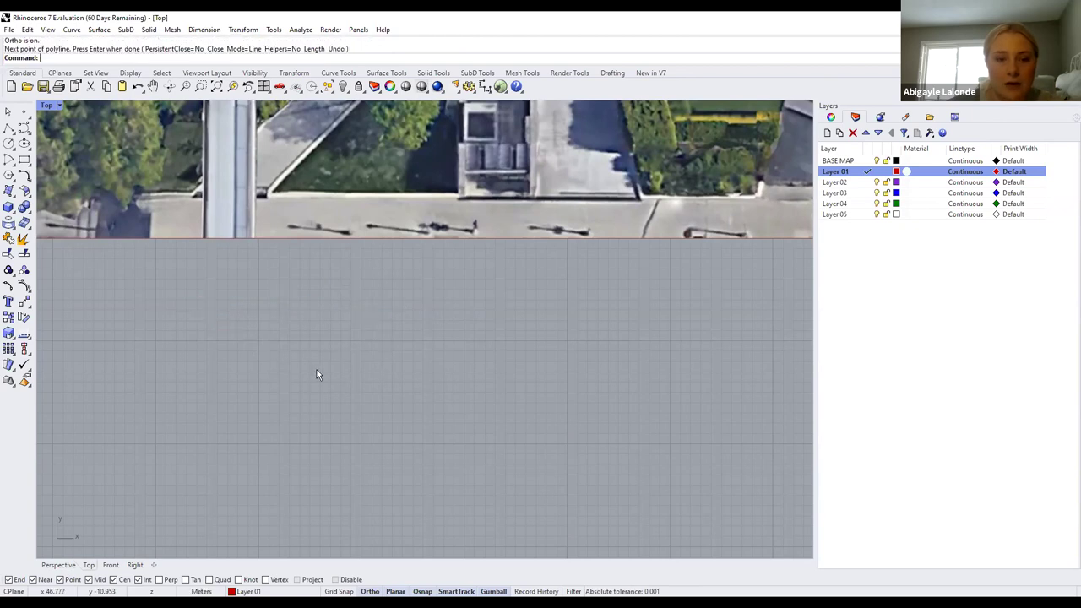
pyautogui.scroll(-3, 231, 364)
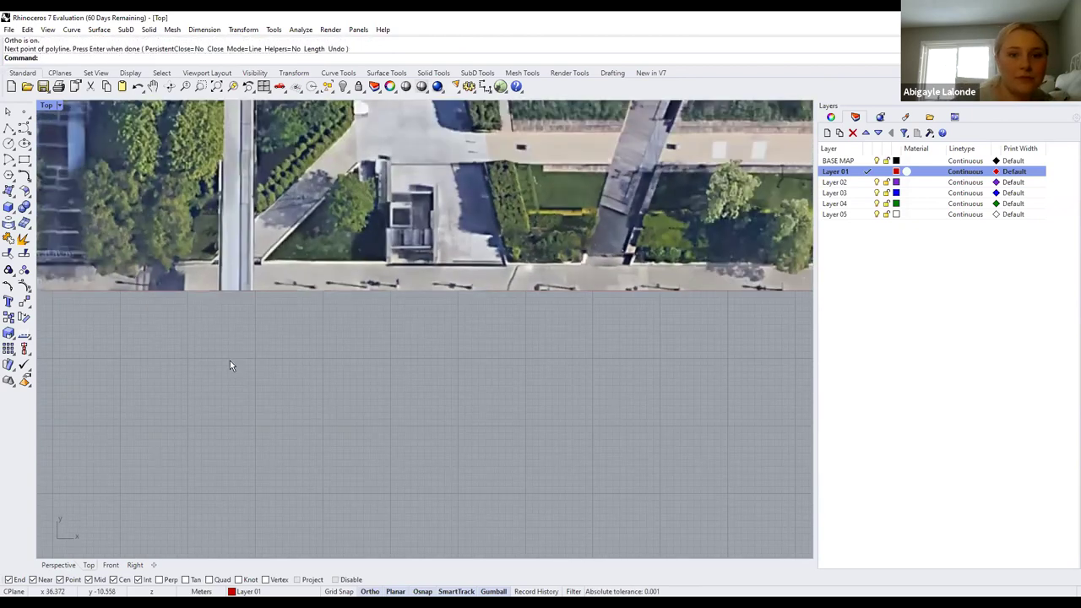
pyautogui.scroll(-2, 337, 265)
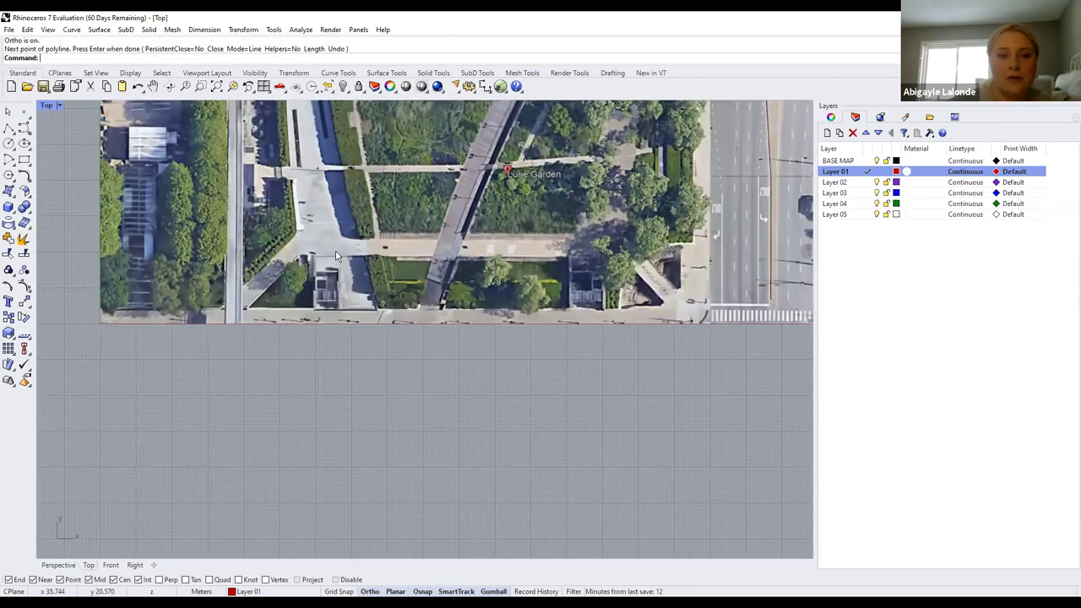
pyautogui.scroll(-4, 473, 241)
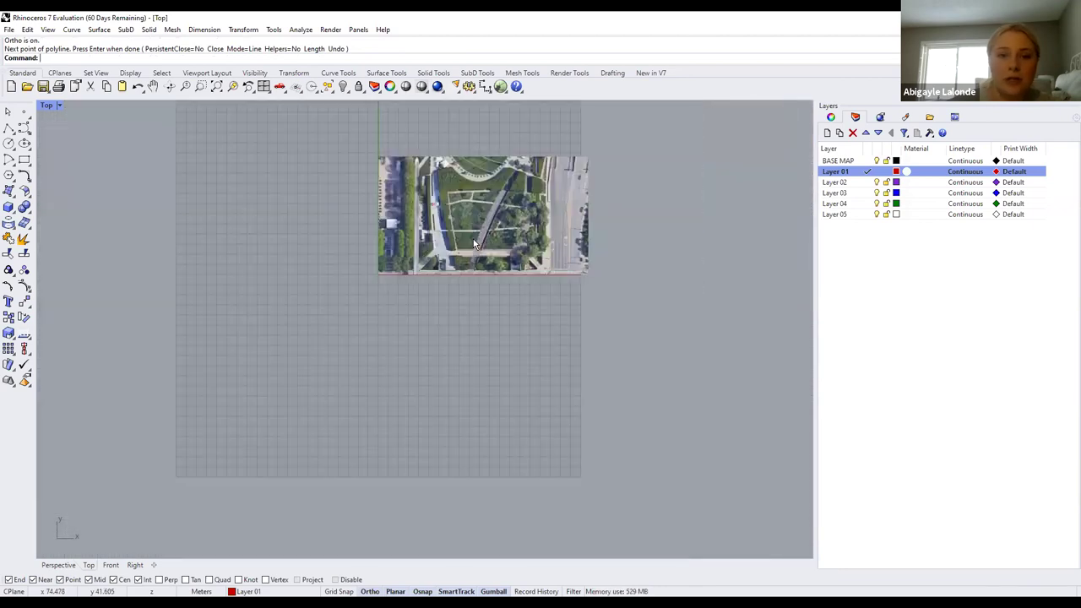
pyautogui.scroll(5, 475, 243)
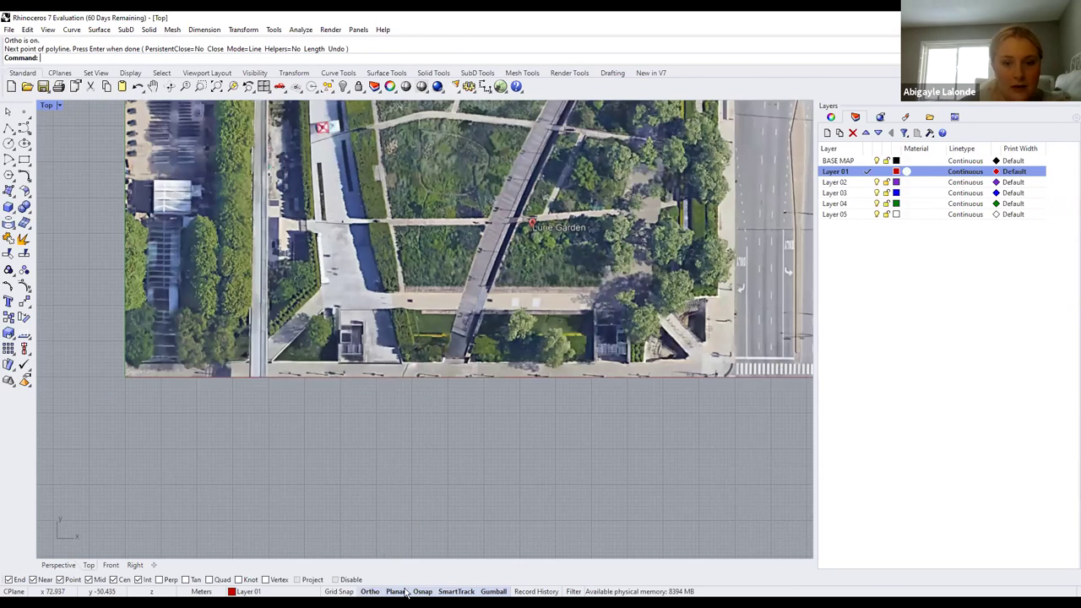
pyautogui.scroll(4, 397, 517)
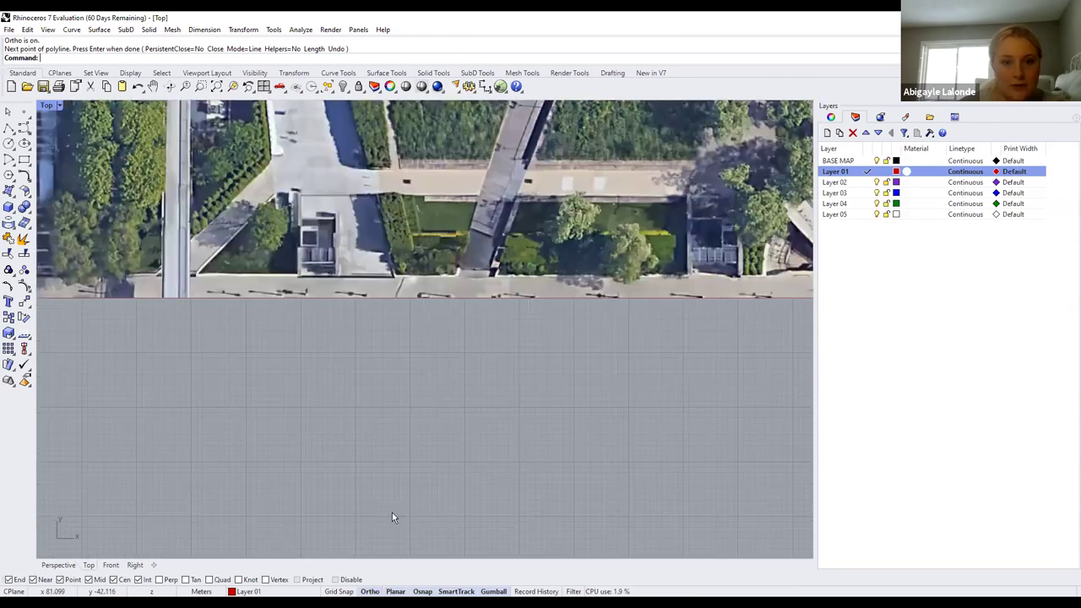
pyautogui.scroll(-2, 336, 413)
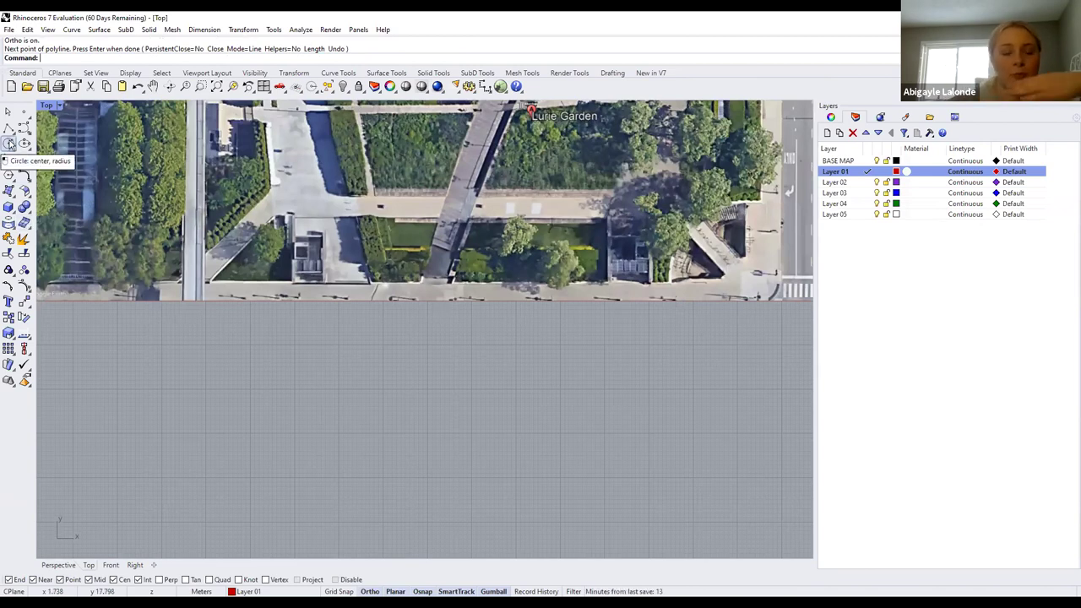
# Restore the maximized Top viewport to the four-viewport layout
pyautogui.click(61, 107)
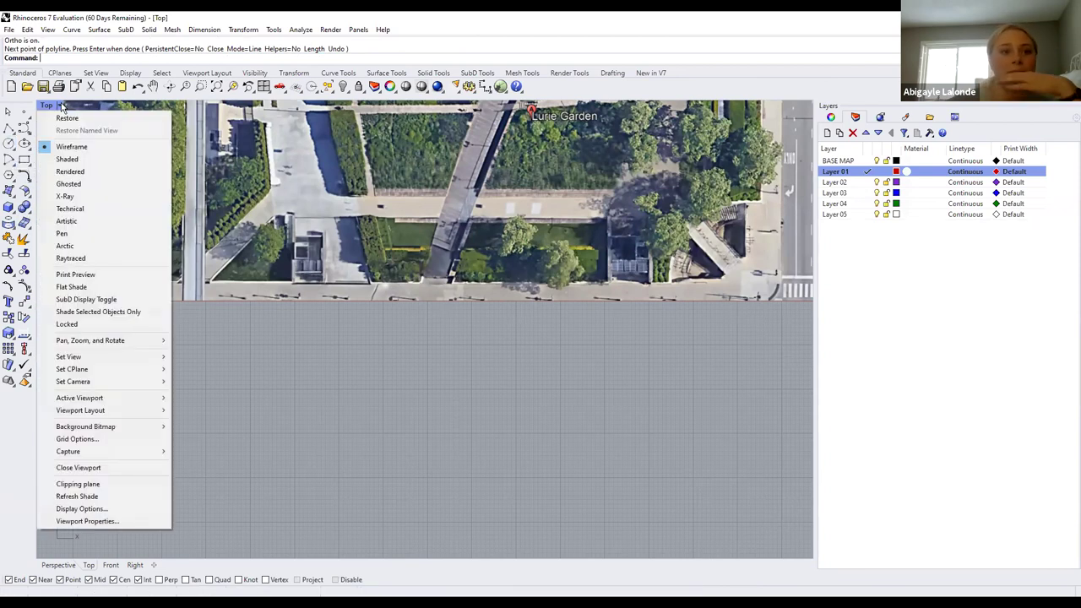
pyautogui.click(65, 118)
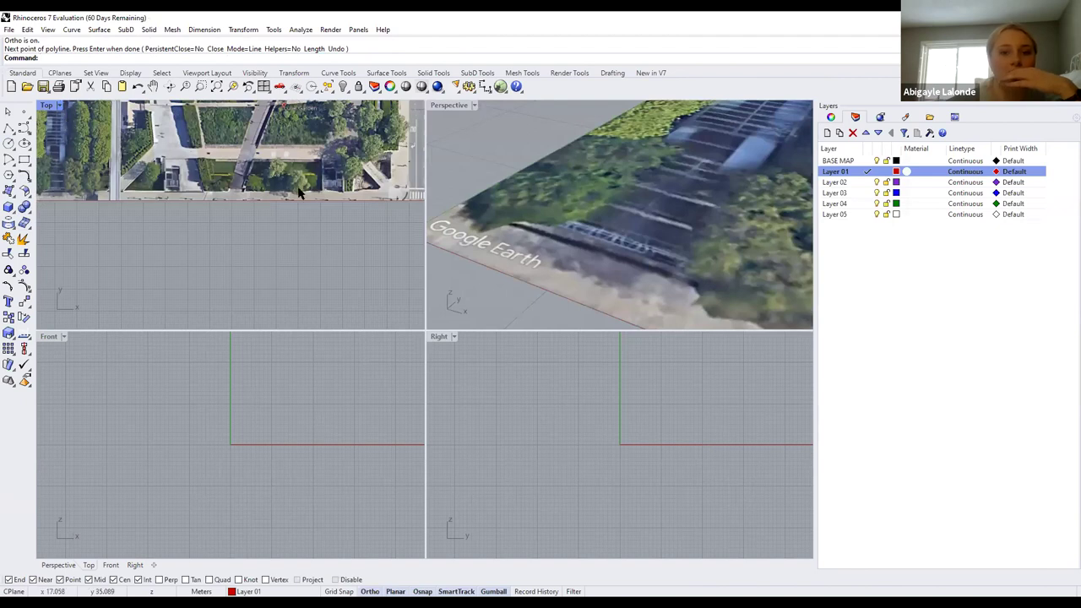
# Start a control-point curve with Ortho on along the narrow planting strip beside the paved plaza in the Top viewport
pyautogui.scroll(3, 302, 193)
pyautogui.click(395, 591)
pyautogui.scroll(2, 229, 215)
pyautogui.click(9, 127)
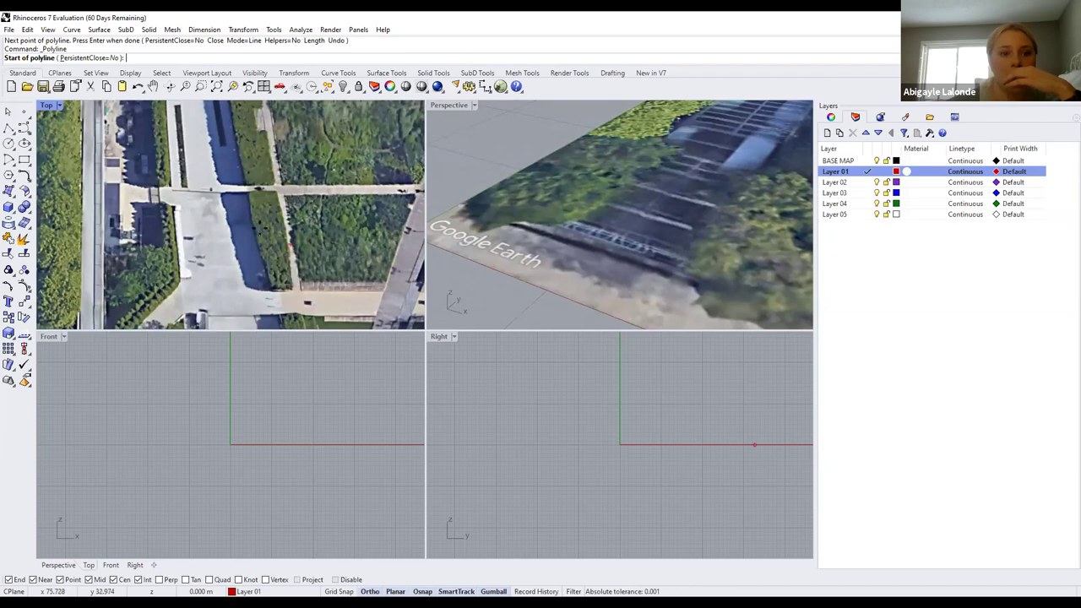
pyautogui.click(23, 127)
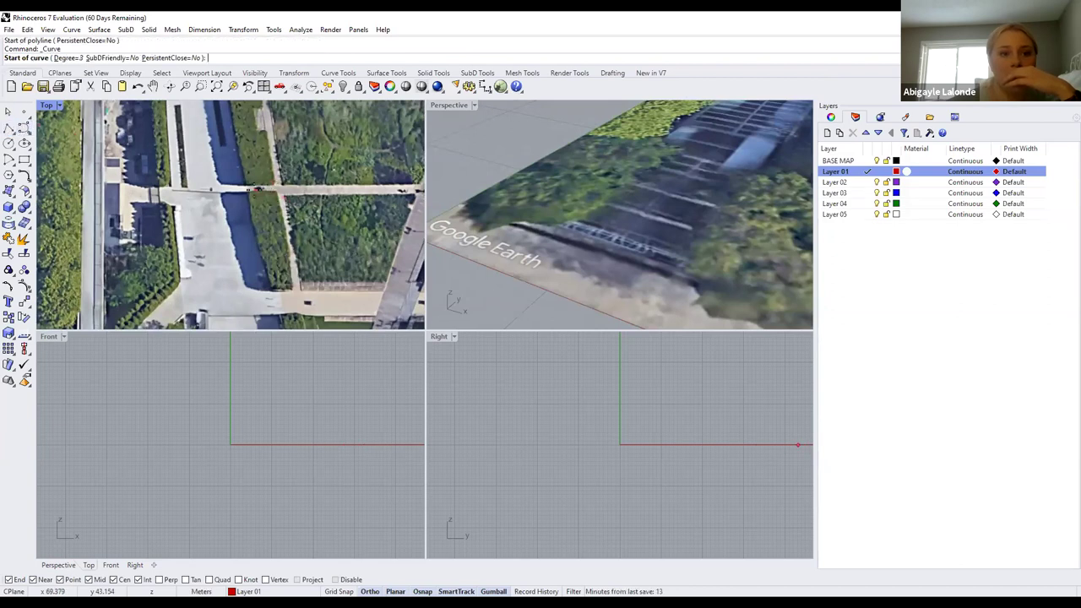
pyautogui.click(257, 188)
pyautogui.click(278, 189)
pyautogui.click(279, 199)
pyautogui.click(278, 203)
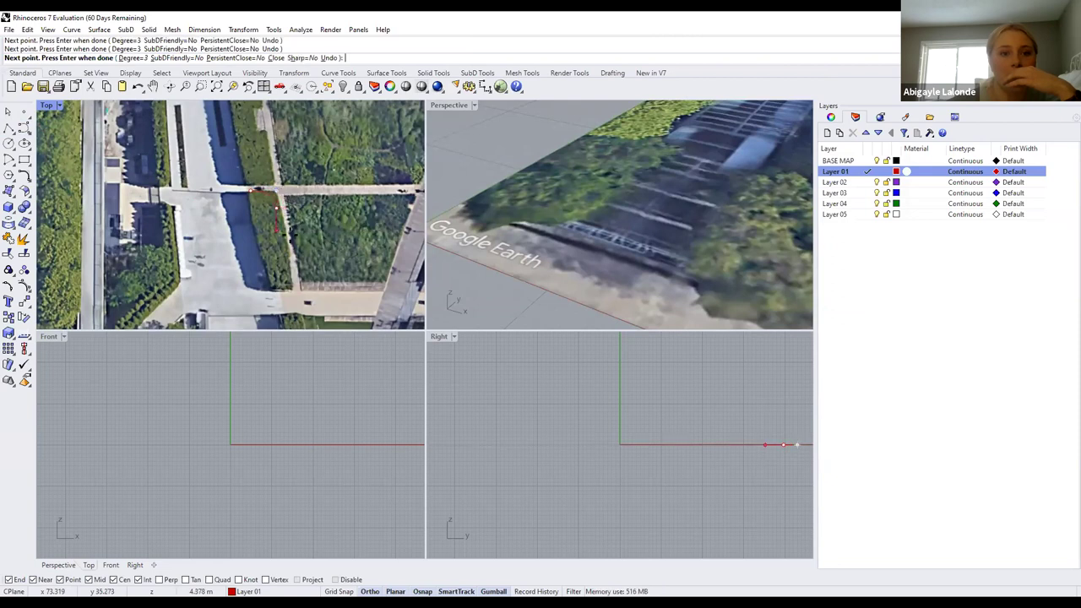
# Turn Ortho off and finish the curve around the planting strip as a closed outline
pyautogui.click(403, 444)
pyautogui.click(370, 591)
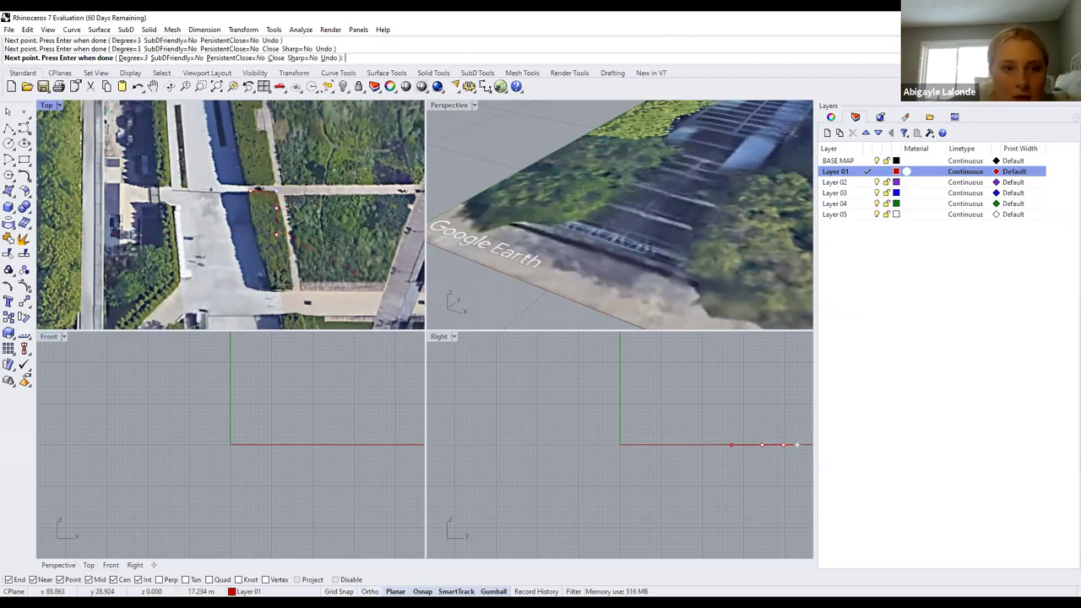
pyautogui.click(294, 272)
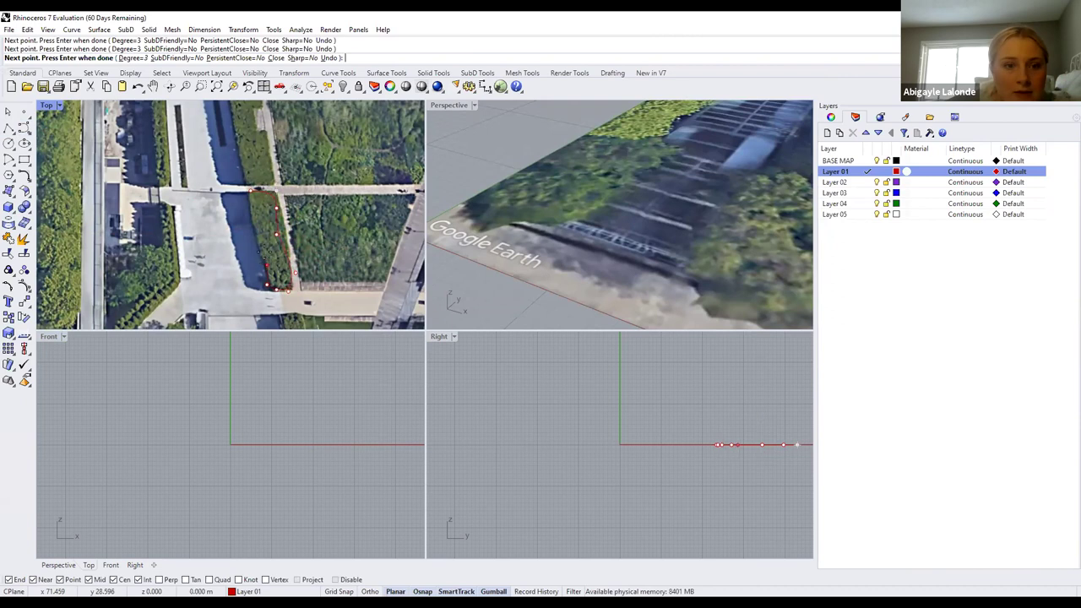
pyautogui.press('Return')
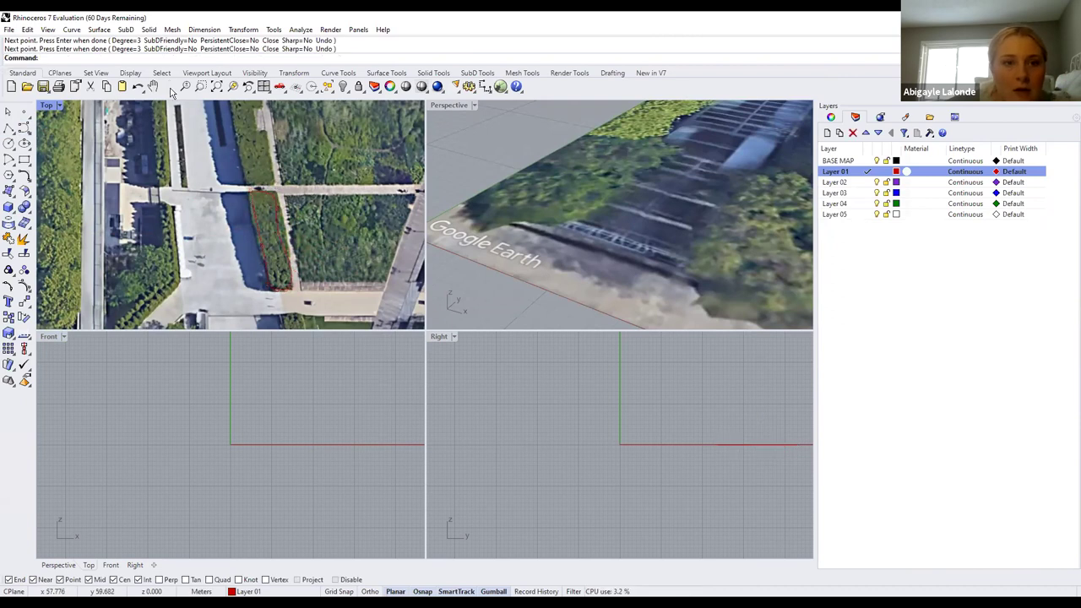
# Hide the BASE MAP layer so only the traced curve shows in the viewports
pyautogui.scroll(-5, 598, 202)
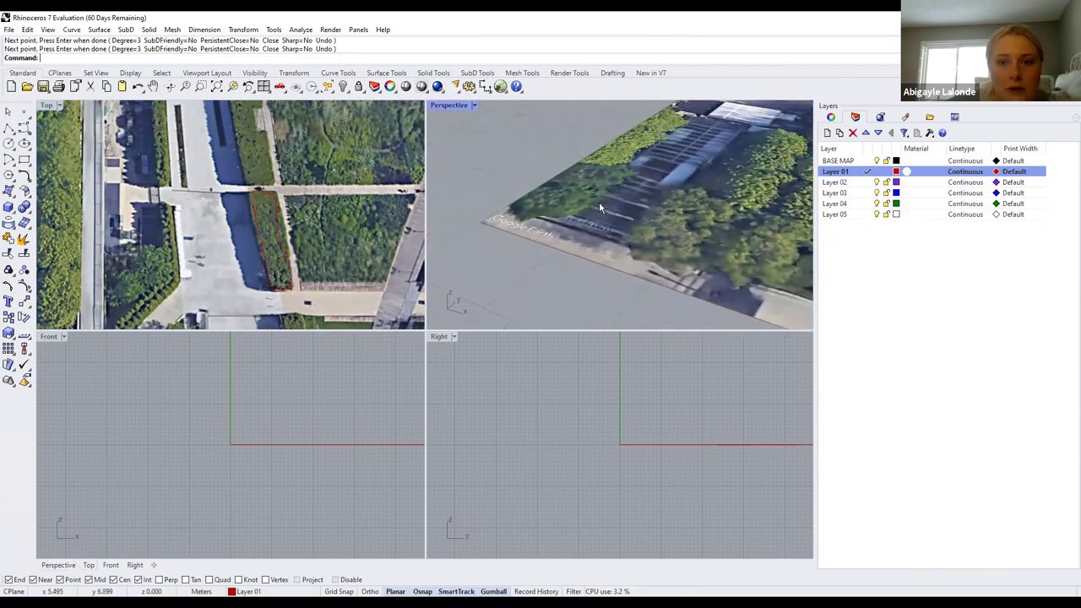
pyautogui.click(876, 161)
pyautogui.scroll(5, 625, 193)
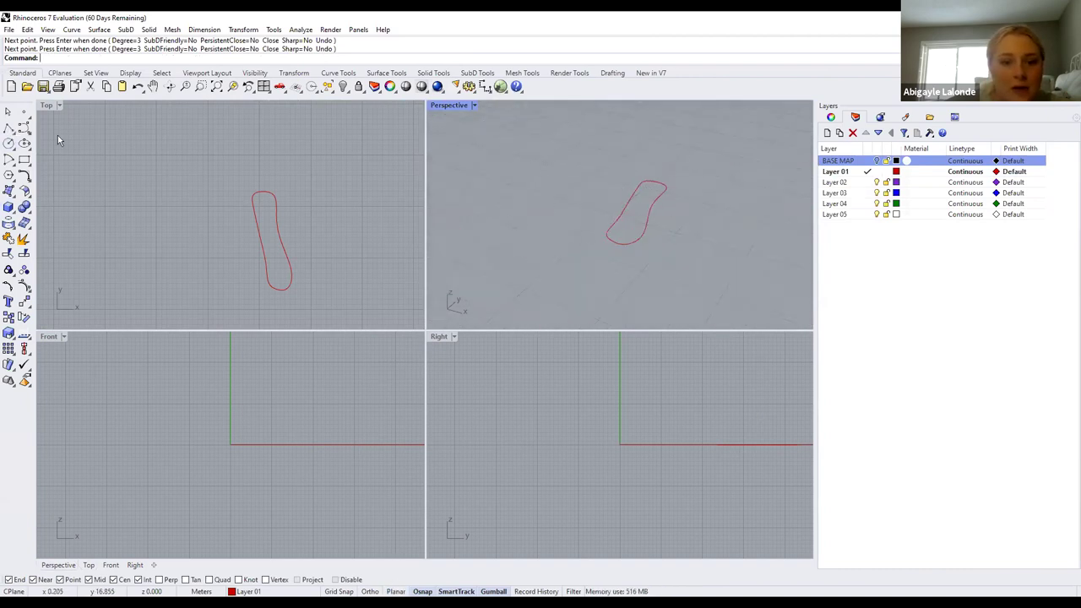
# Draw a closed, self-crossing control-point curve beside the traced outline in the Top viewport
pyautogui.click(24, 128)
pyautogui.click(159, 226)
pyautogui.click(183, 186)
pyautogui.click(231, 229)
pyautogui.click(163, 215)
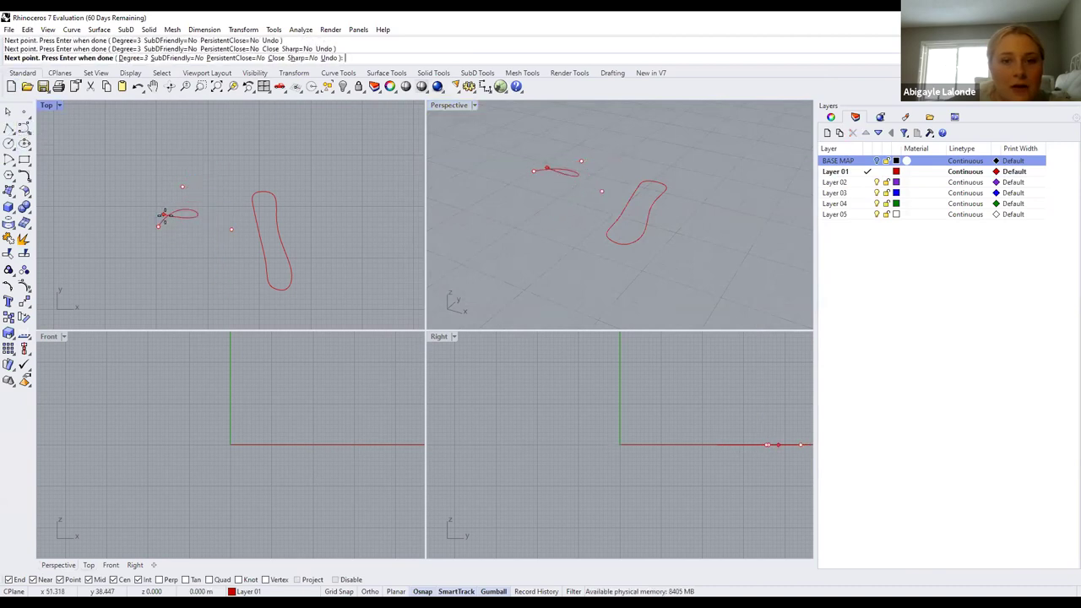
pyautogui.click(155, 190)
pyautogui.click(144, 197)
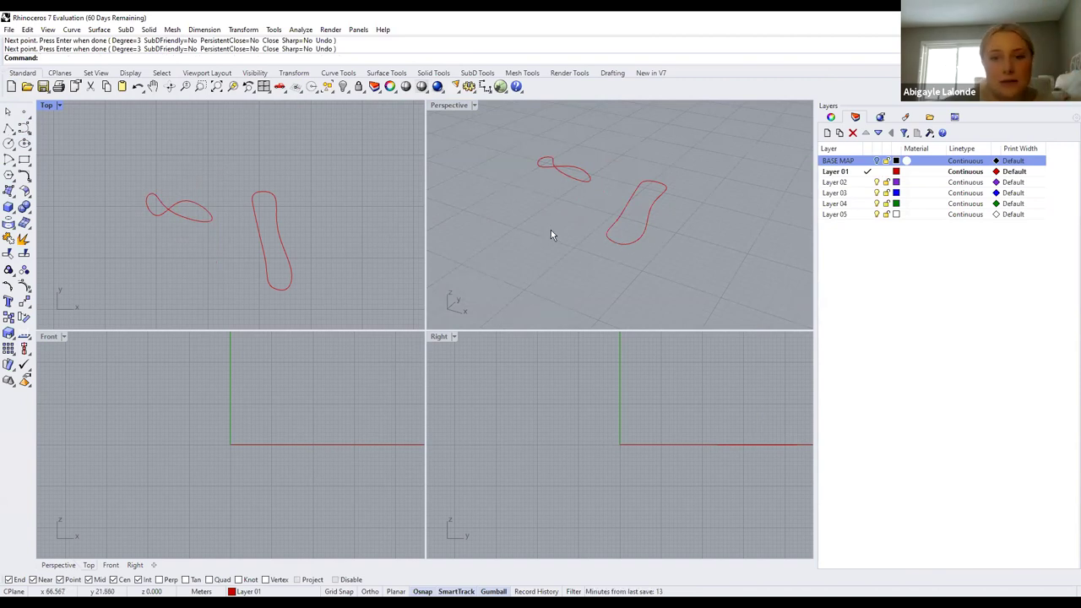
# Delete both practice curves and show the BASE MAP layer again
pyautogui.moveTo(551, 230); pyautogui.dragTo(572, 253, button='right')
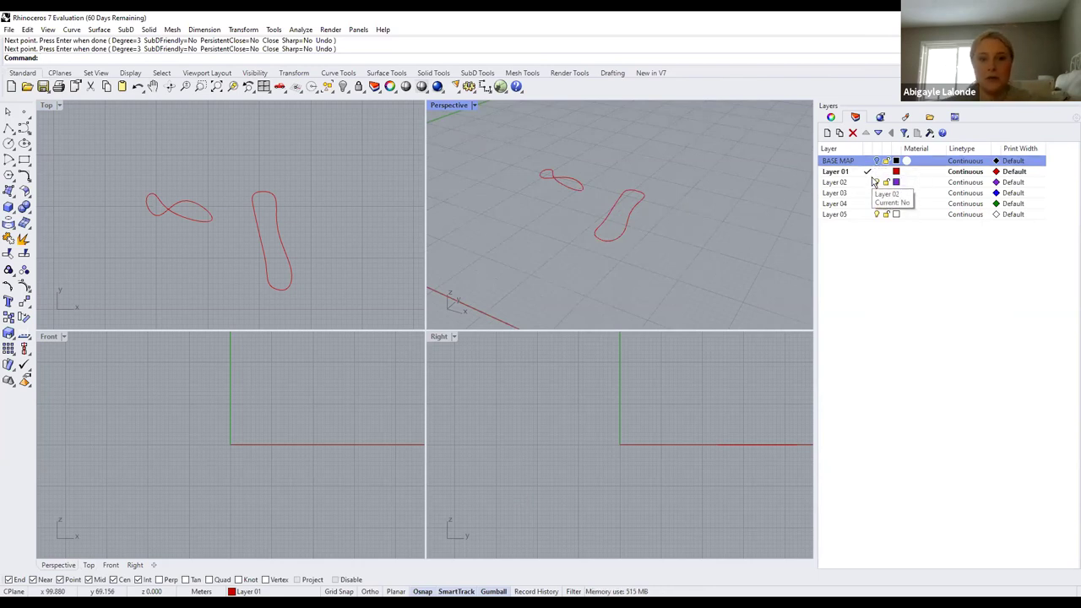
pyautogui.moveTo(688, 237); pyautogui.dragTo(499, 161)
pyautogui.press('Delete')
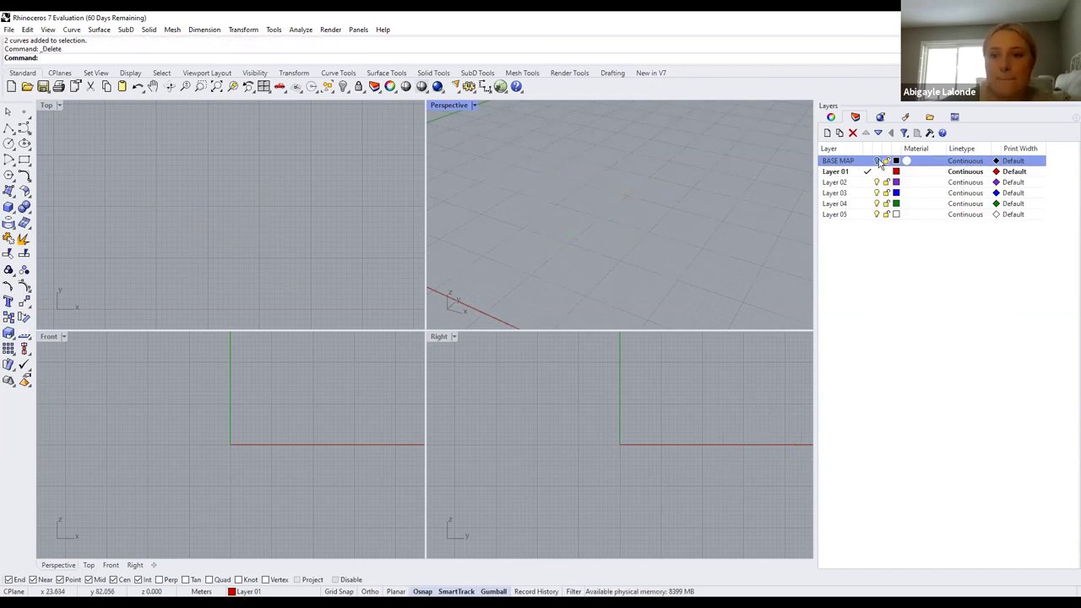
pyautogui.click(877, 161)
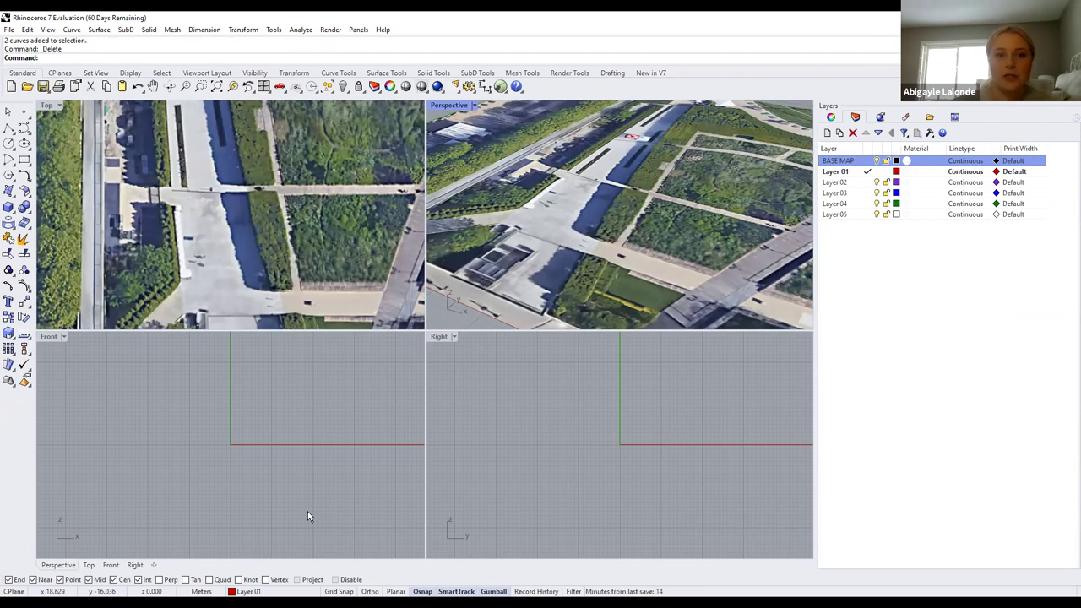
# Maximize the Top viewport and frame the garden photo with the empty grid below it
pyautogui.click(59, 105)
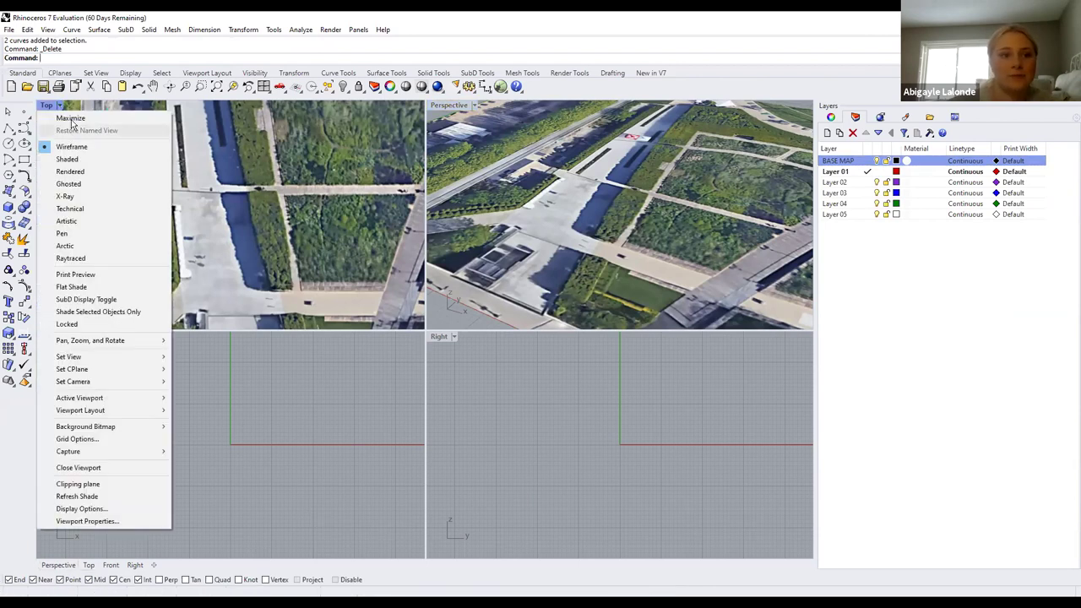
pyautogui.click(70, 118)
pyautogui.scroll(-1, 398, 429)
pyautogui.scroll(3, 398, 429)
# Draw a closed many-sided polyline just below the photo's lower edge with SmartTrack on, and delete it
pyautogui.click(8, 126)
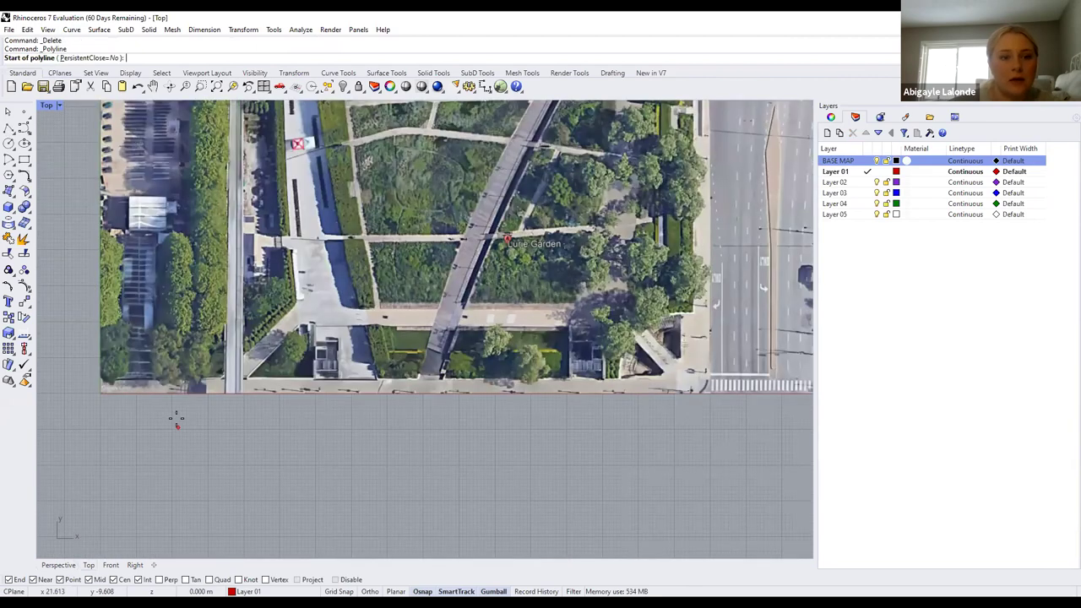
pyautogui.scroll(5, 240, 473)
pyautogui.click(229, 456)
pyautogui.click(244, 390)
pyautogui.click(281, 387)
pyautogui.click(312, 396)
pyautogui.click(321, 413)
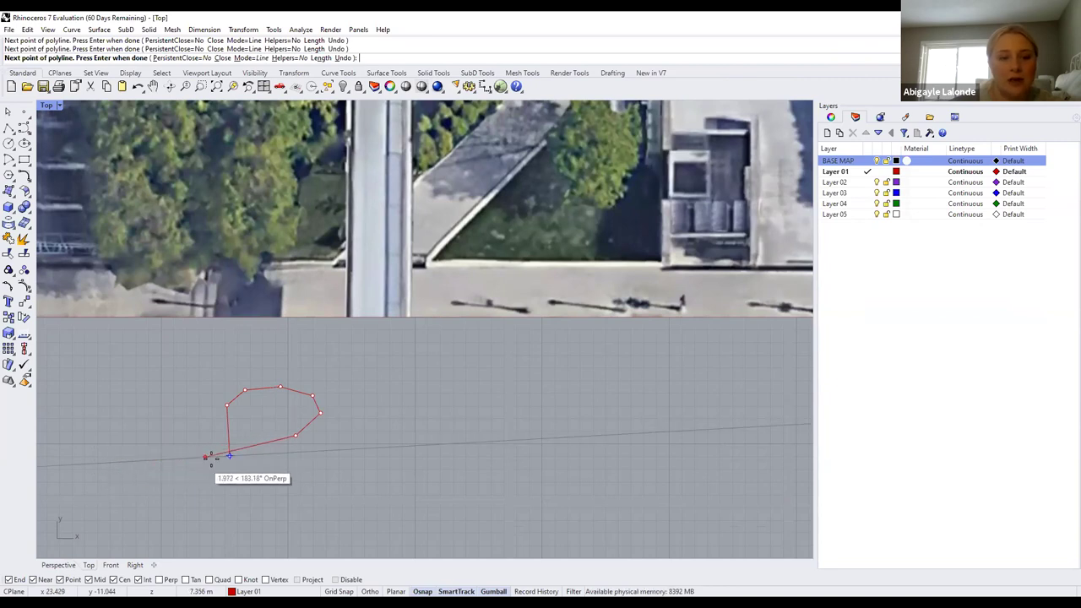
pyautogui.click(227, 456)
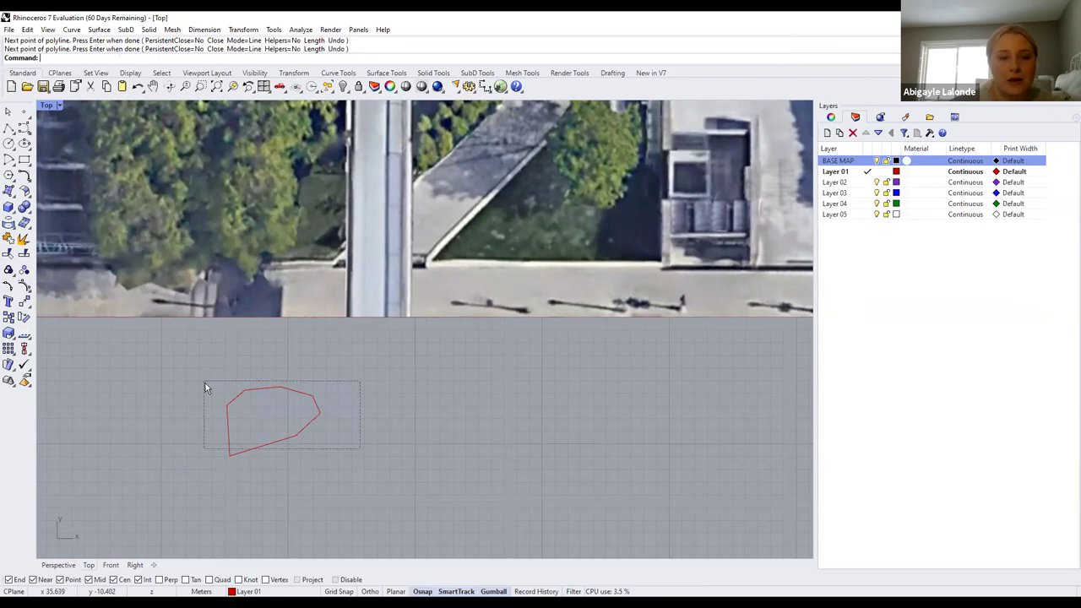
pyautogui.moveTo(205, 383); pyautogui.dragTo(205, 384)
pyautogui.press('Delete')
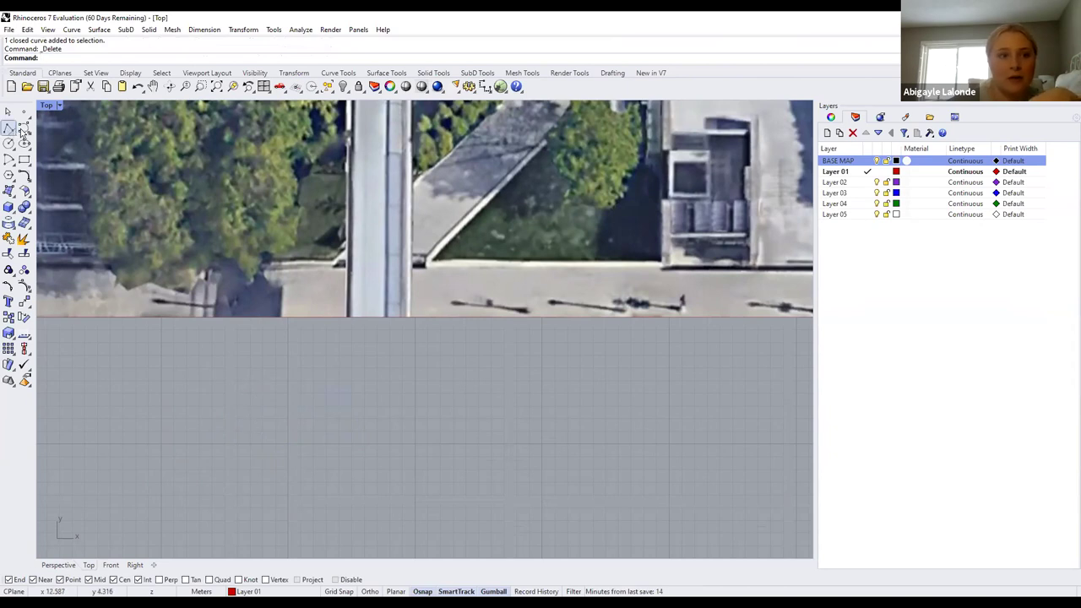
# Draw a rounded, many-sided polyline on the grid below the photo with SmartTrack off, bringing it back toward its start point
pyautogui.click(19, 128)
pyautogui.click(256, 430)
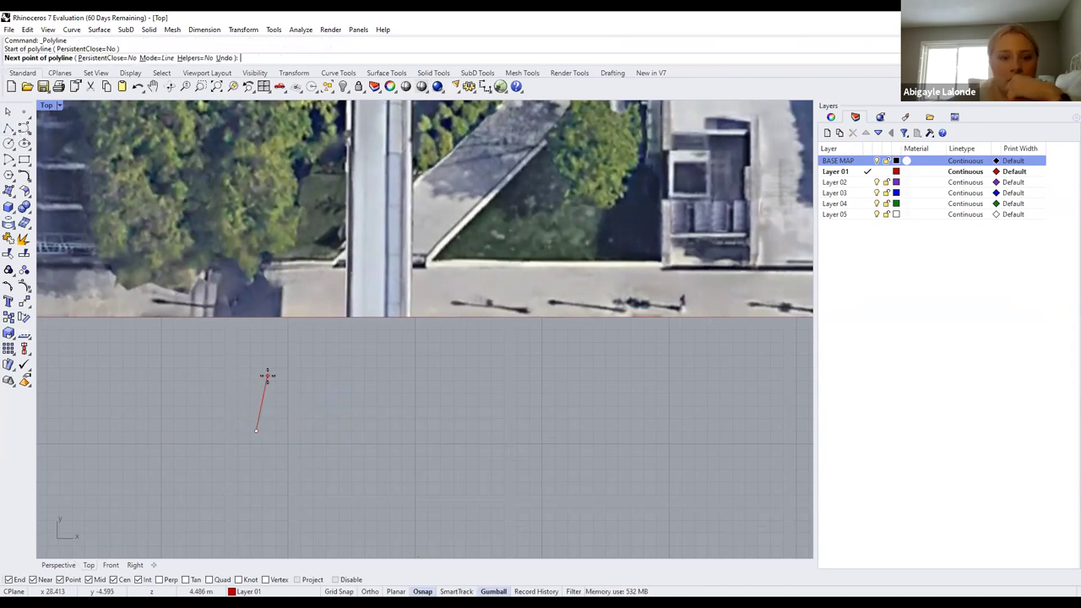
pyautogui.click(267, 375)
pyautogui.click(338, 372)
pyautogui.click(391, 391)
pyautogui.click(407, 413)
pyautogui.click(413, 438)
pyautogui.click(290, 449)
pyautogui.click(275, 444)
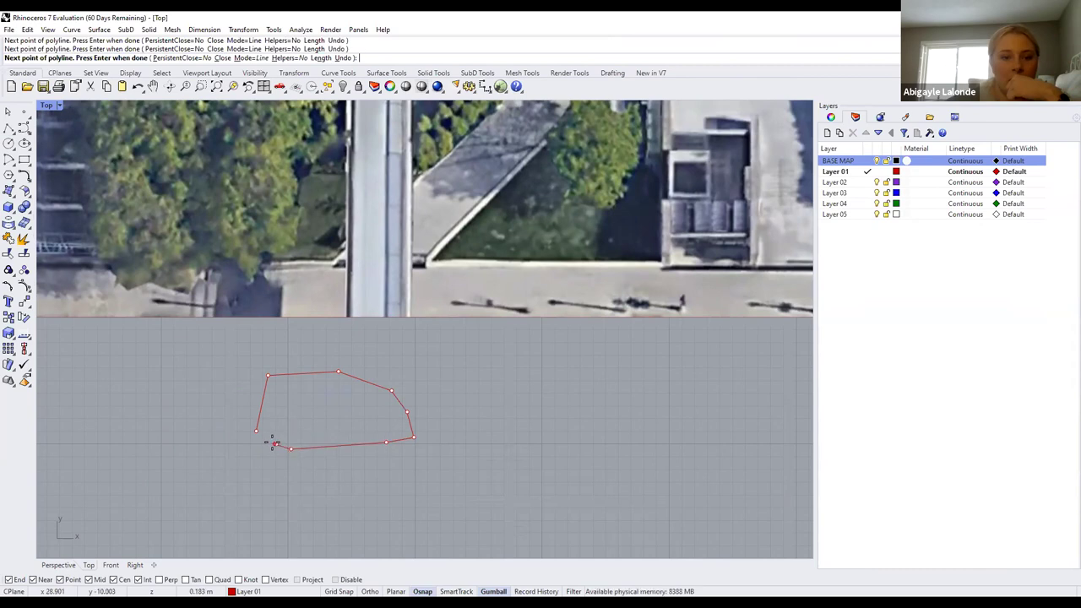
pyautogui.click(255, 429)
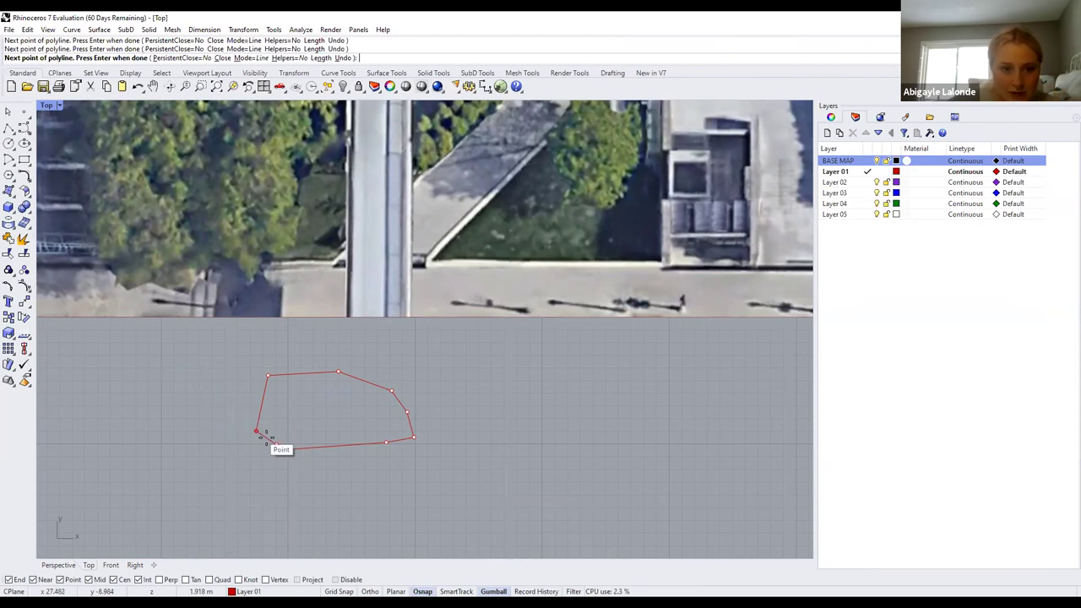
# Undo the last polyline point, try the closing segment with SmartTrack on again, and cancel the polyline
pyautogui.click(192, 386)
pyautogui.hotkey('ctrl', 'z')
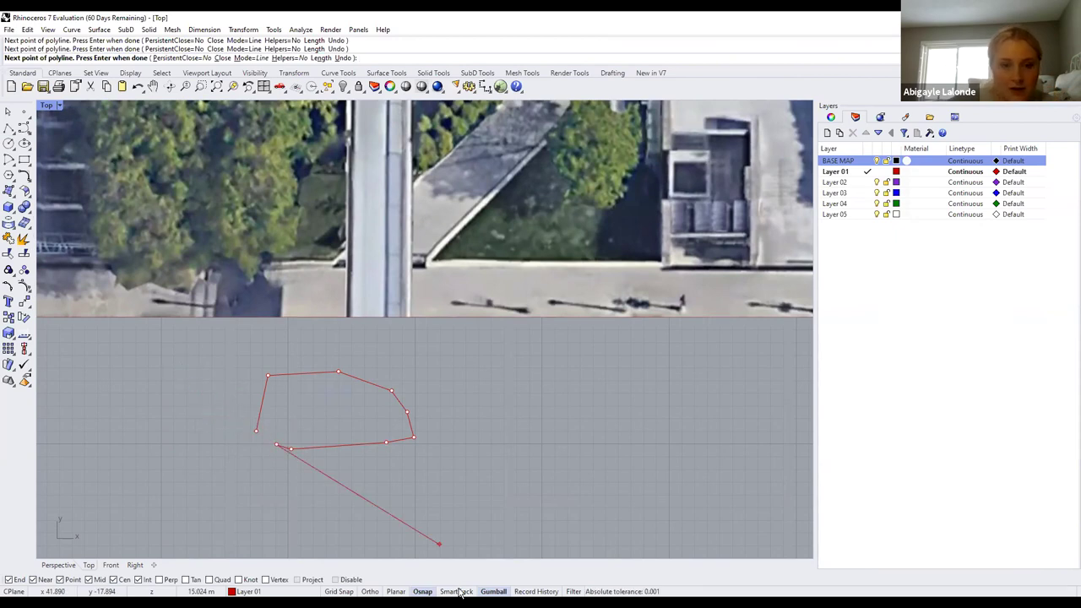
pyautogui.click(457, 591)
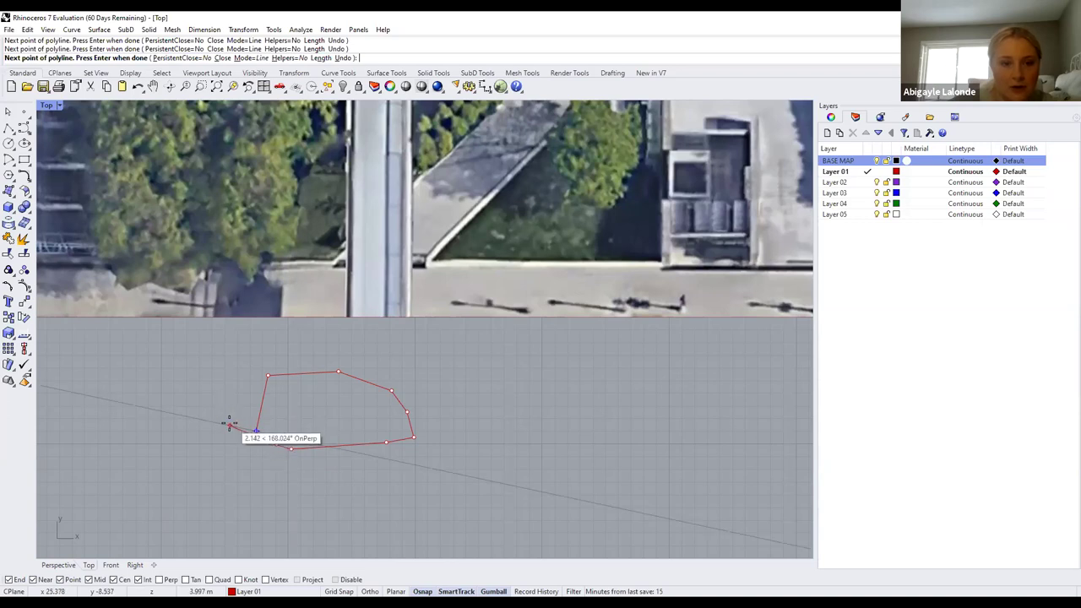
pyautogui.click(276, 444)
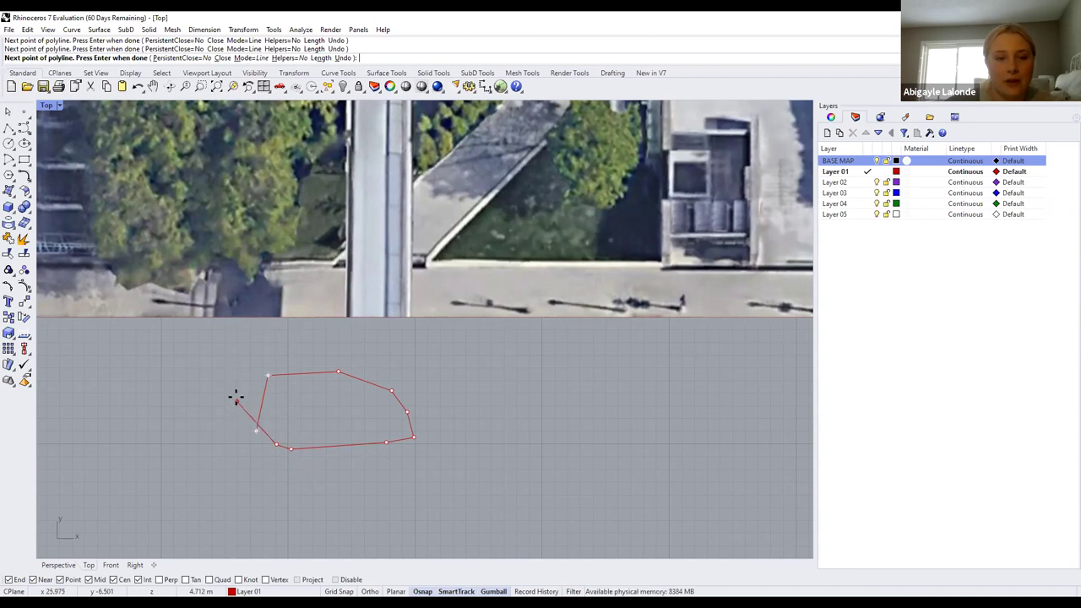
pyautogui.press('Escape')
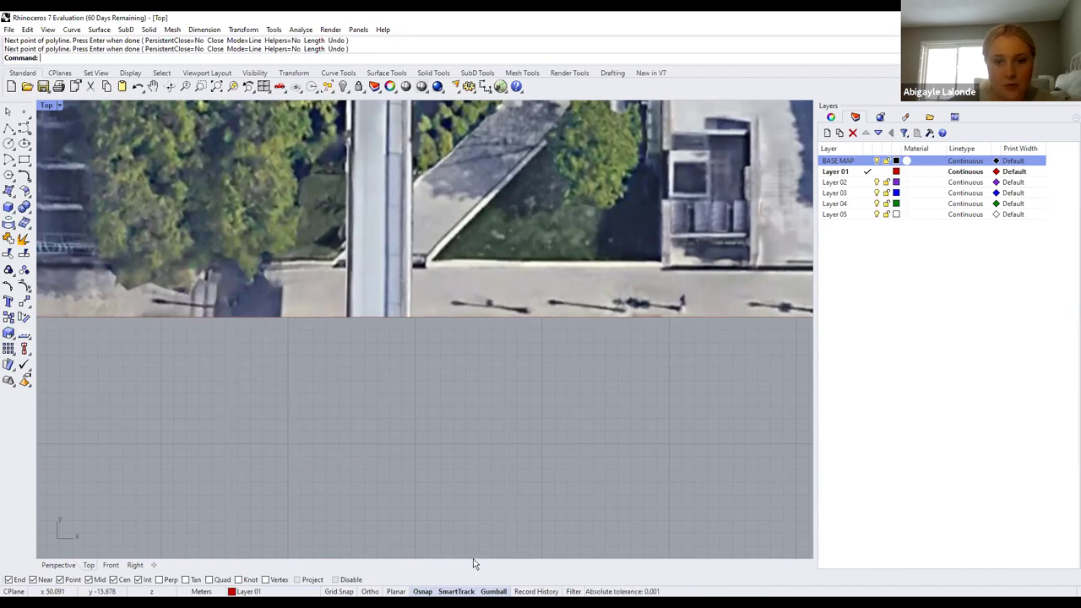
# Start the Box command and set the maximized viewport to the Perspective view, framing the ground in front of the photo
pyautogui.scroll(-4, 67, 207)
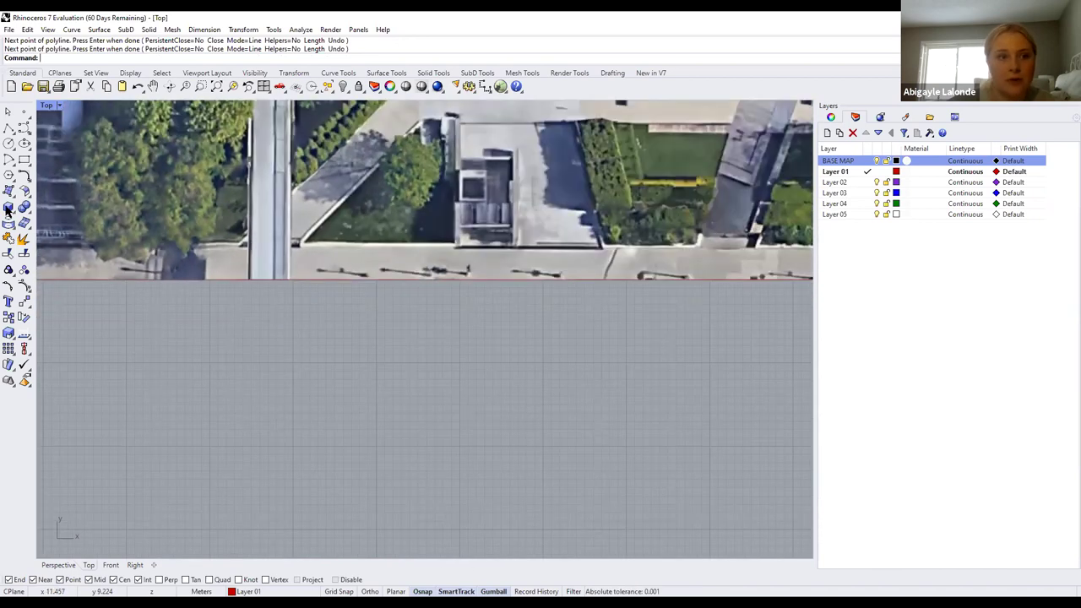
pyautogui.click(9, 208)
pyautogui.click(60, 105)
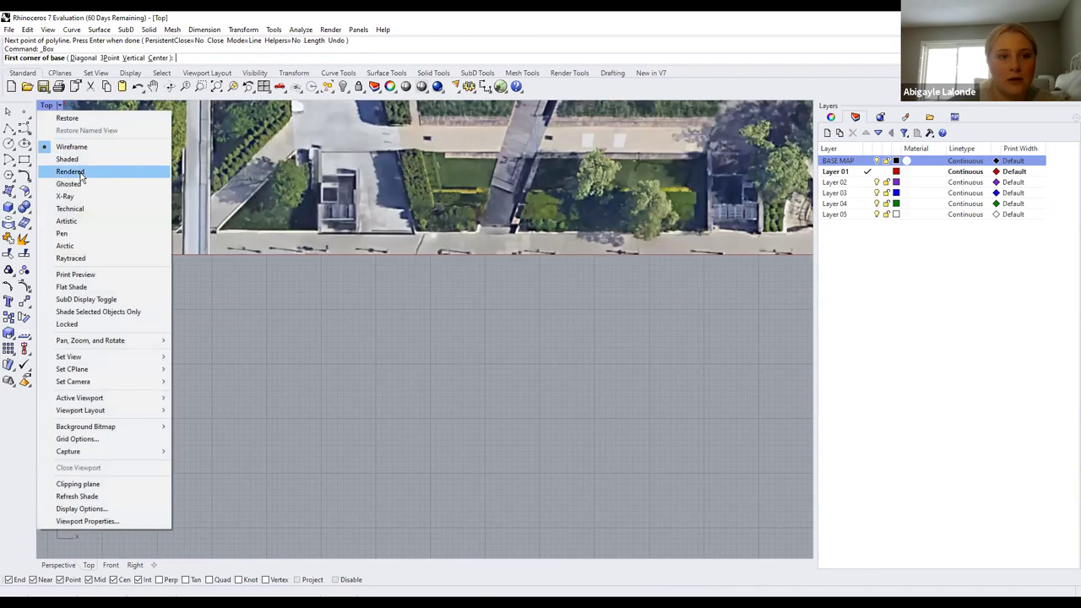
pyautogui.moveTo(165, 356)
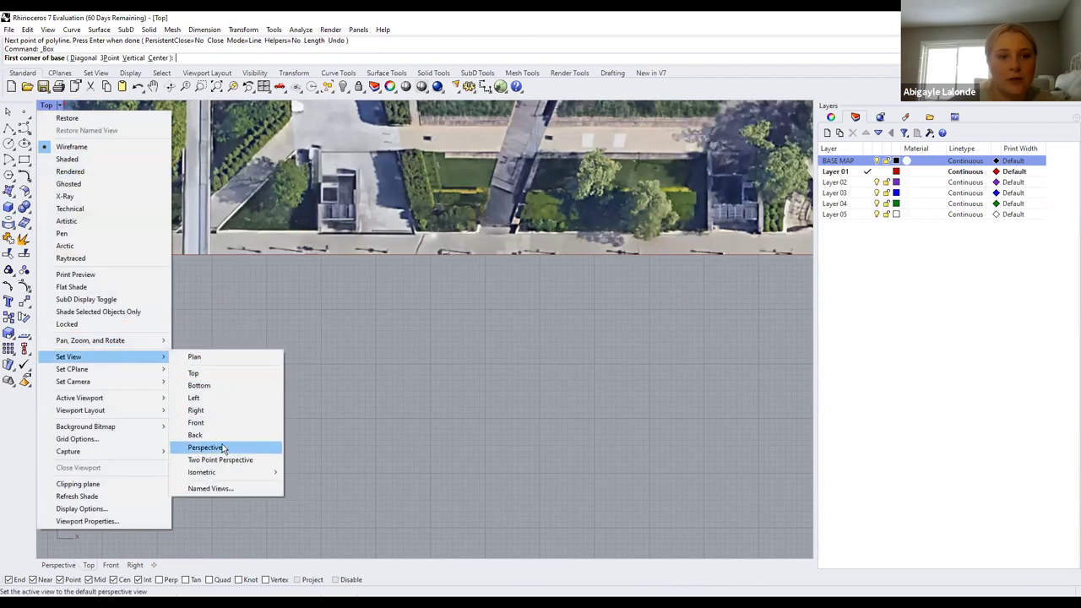
pyautogui.click(224, 447)
pyautogui.scroll(3, 384, 334)
pyautogui.scroll(3, 211, 392)
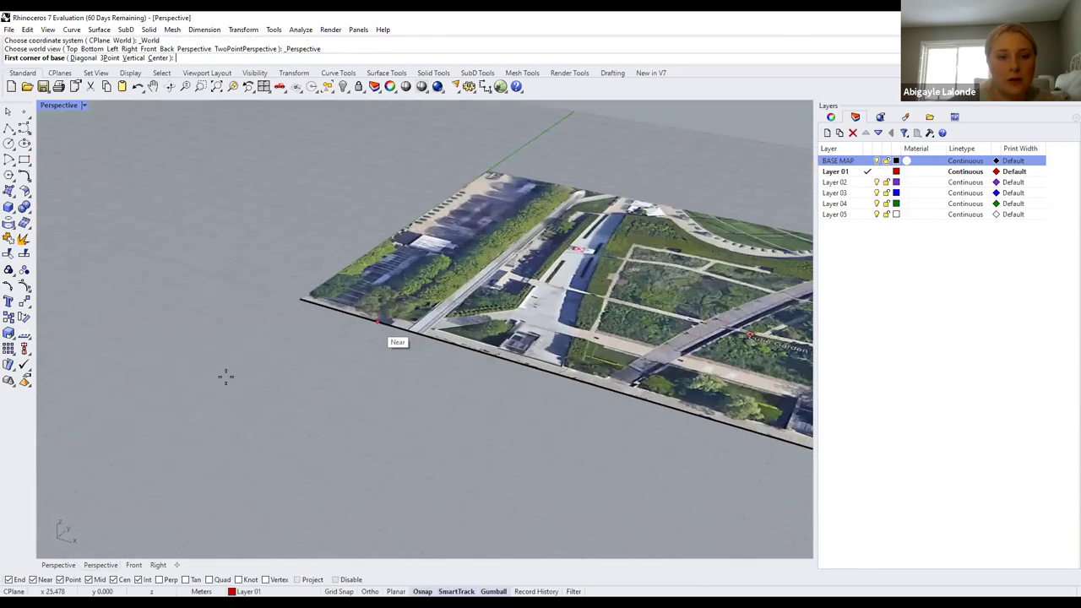
pyautogui.click(225, 376)
pyautogui.click(213, 375)
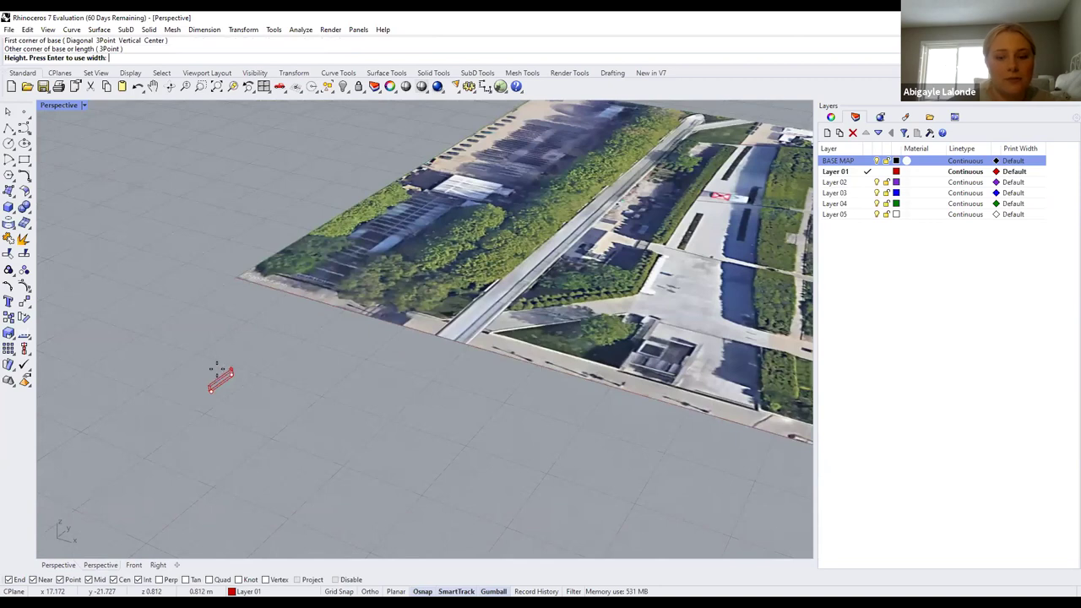
pyautogui.press('Escape')
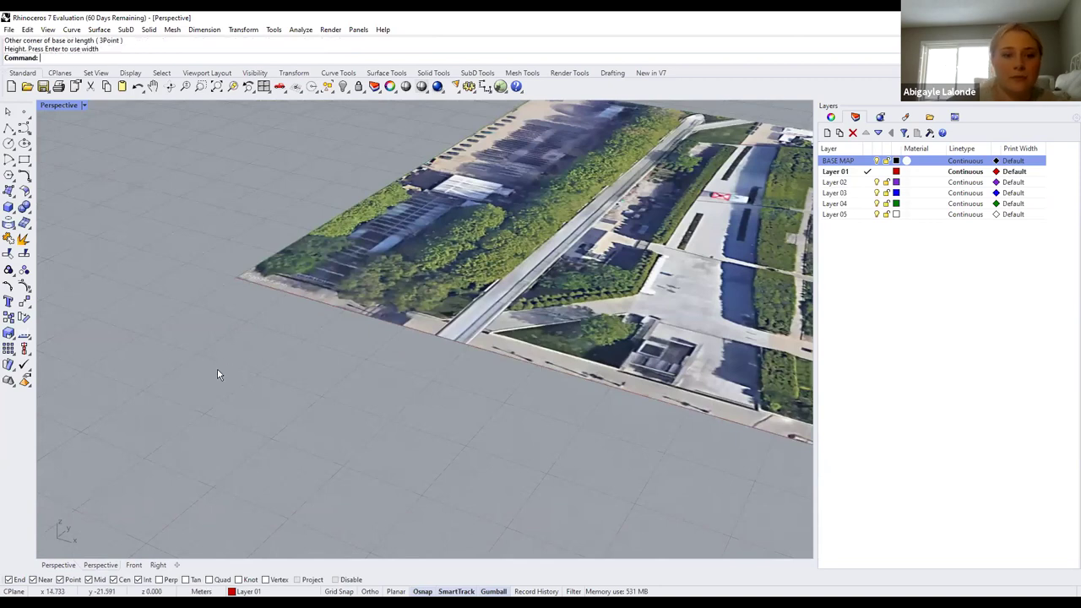
# Draw a roughly cube-shaped box on the ground in front of the photo's Google Earth corner and select it
pyautogui.click(10, 209)
pyautogui.scroll(3, 266, 371)
pyautogui.click(275, 363)
pyautogui.click(371, 358)
pyautogui.click(348, 304)
pyautogui.scroll(2, 424, 394)
pyautogui.click(302, 304)
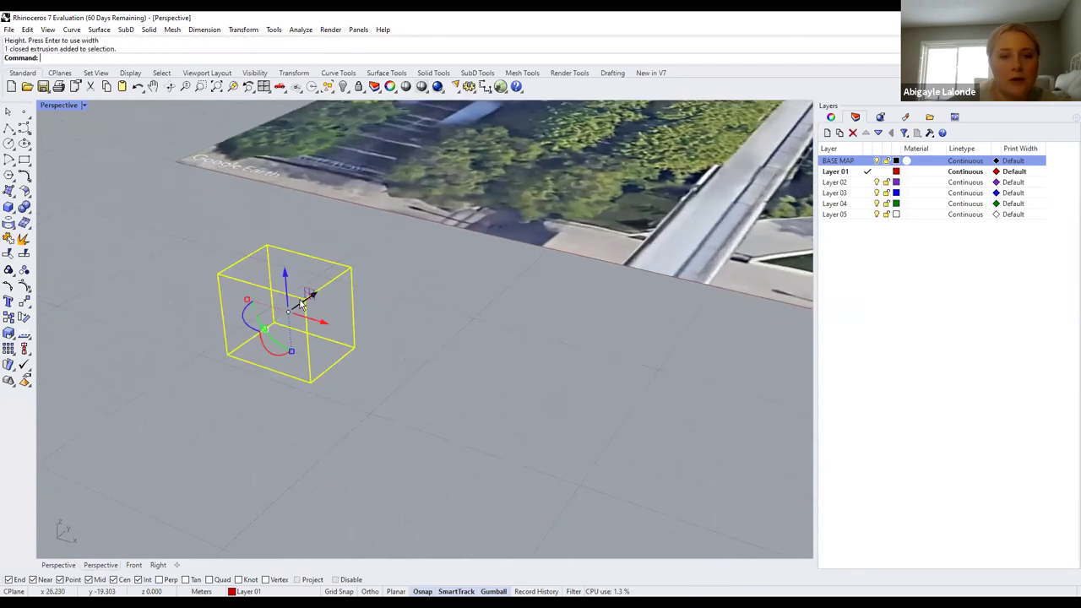
# Turn Gumball off and back on, and move the selected box up with the gumball
pyautogui.click(495, 591)
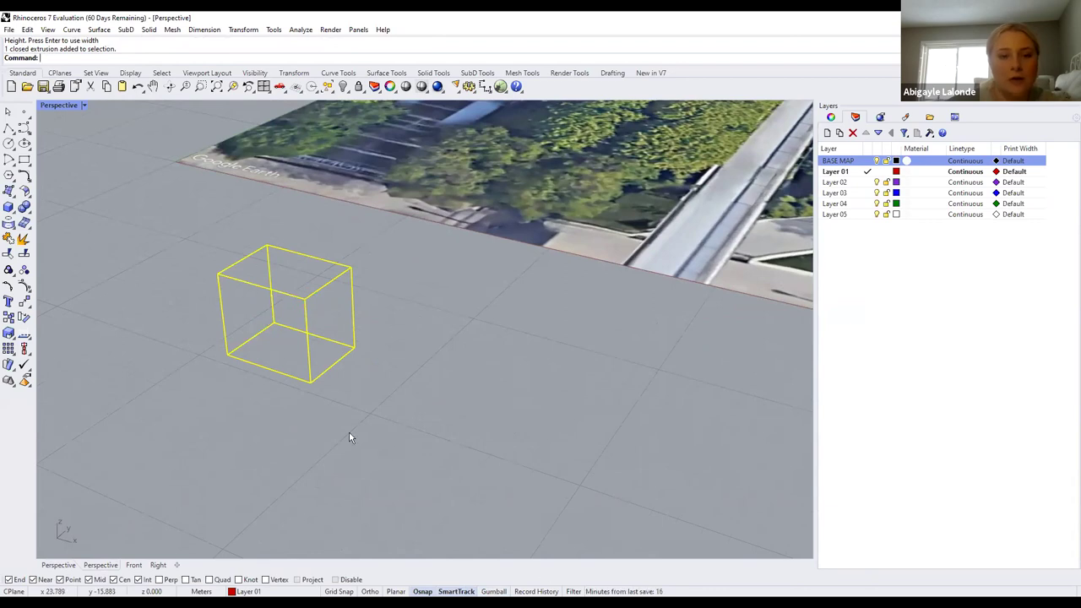
pyautogui.click(494, 591)
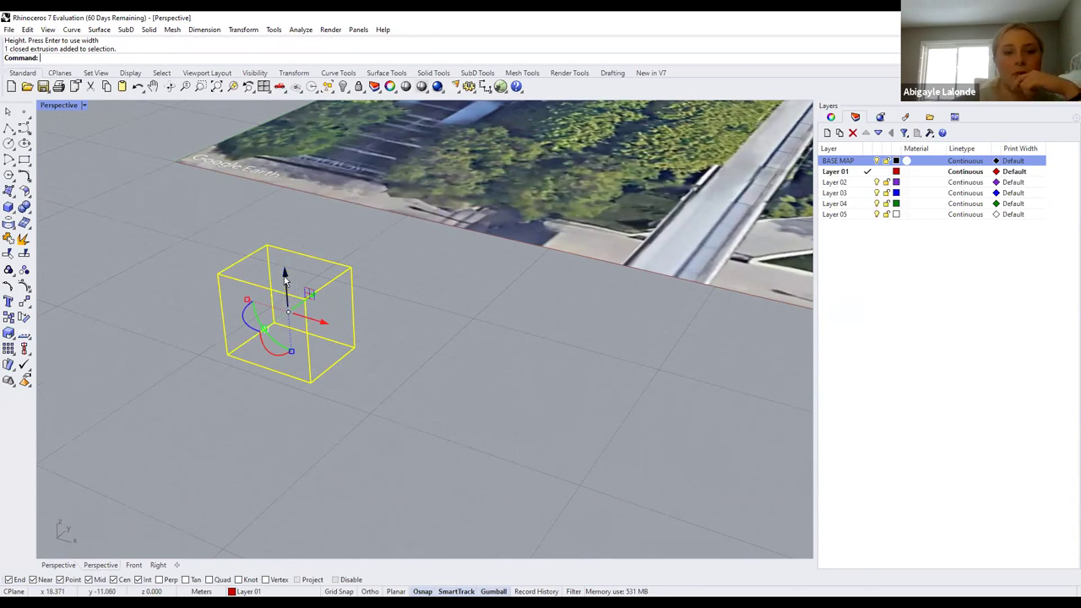
pyautogui.moveTo(285, 277); pyautogui.dragTo(311, 247)
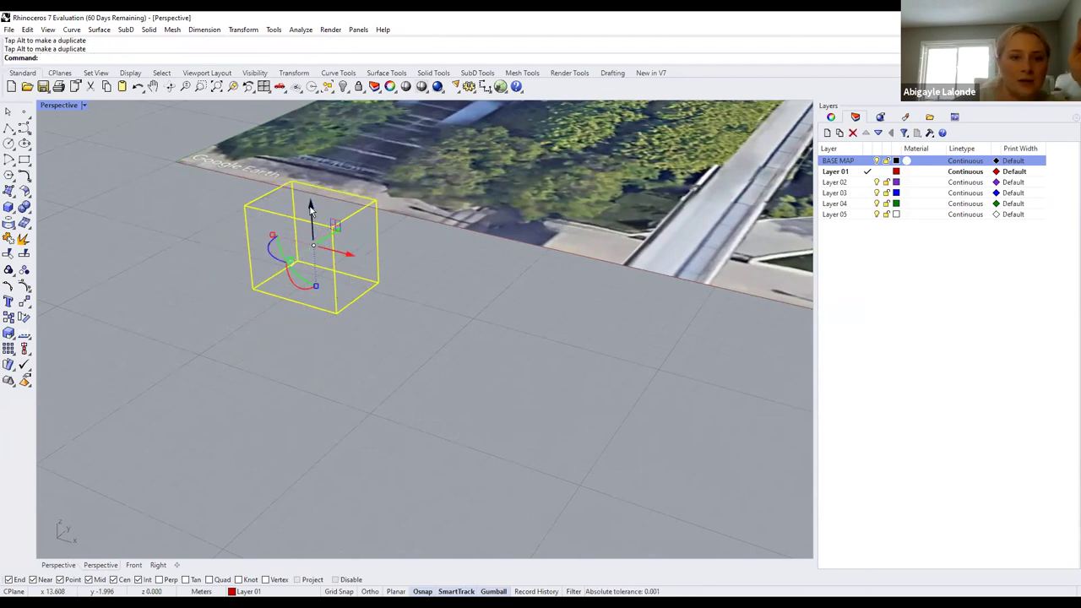
# Try rotating the box with the gumball, undo the rotation, and open and cancel the gumball's rotation-angle entry
pyautogui.moveTo(347, 254); pyautogui.dragTo(331, 279)
pyautogui.click(330, 273)
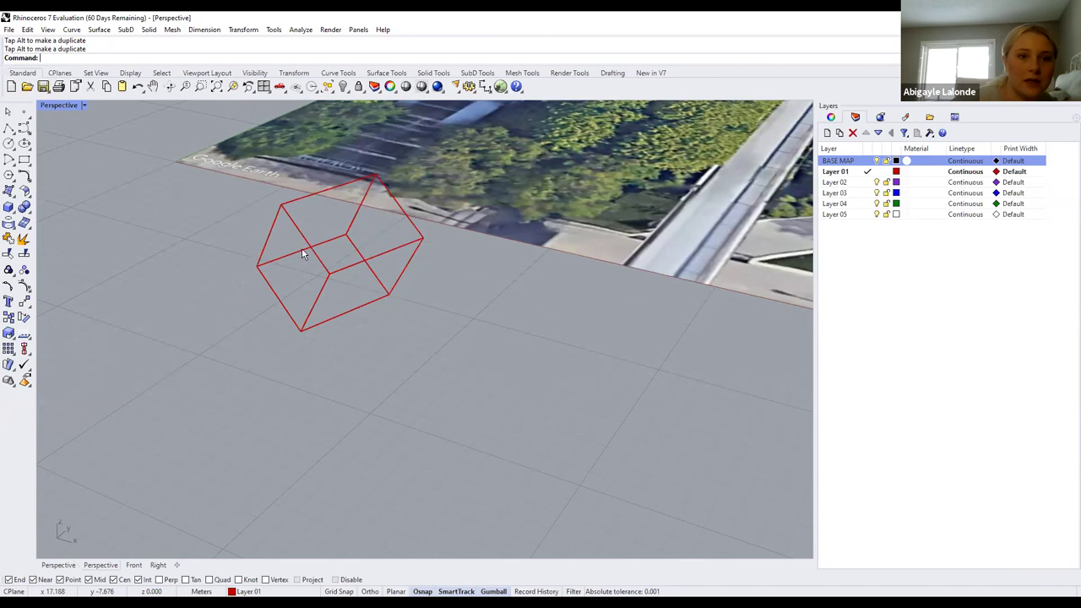
pyautogui.hotkey('ctrl', 'z')
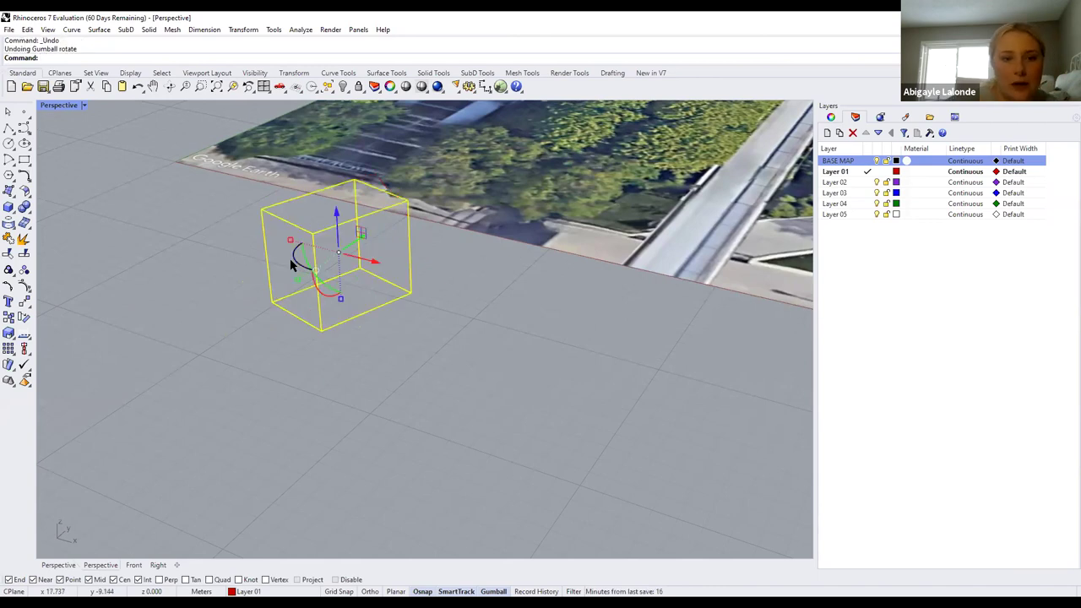
pyautogui.click(294, 257)
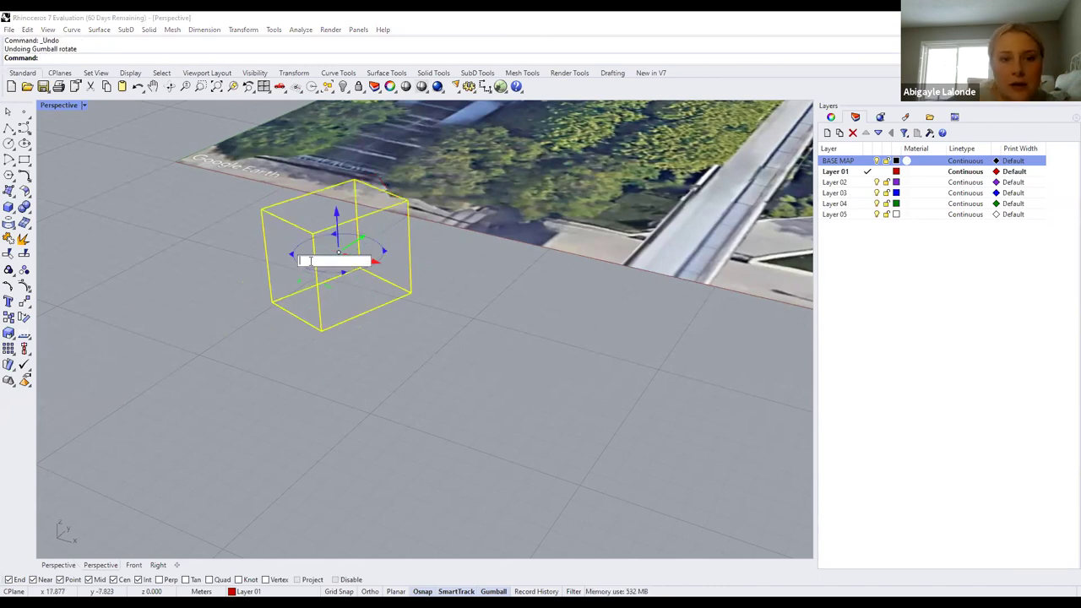
pyautogui.press('Escape')
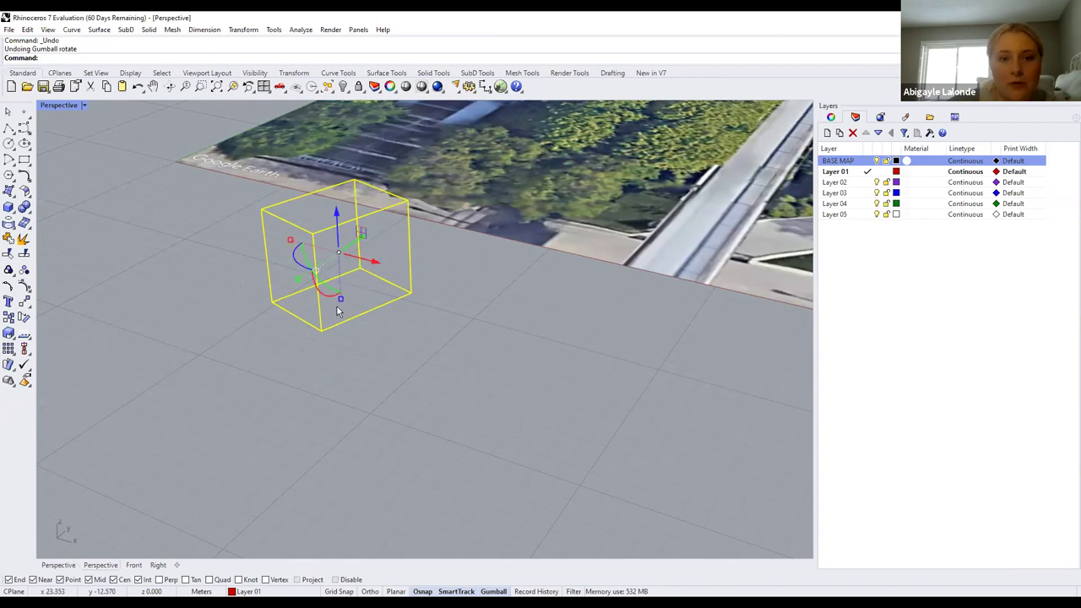
# Move the box with the Move command, snapping its upper corner nearest the photo onto the photo's corner beside the crosswalk
pyautogui.scroll(-5, 338, 287)
pyautogui.click(148, 260)
pyautogui.scroll(3, 149, 260)
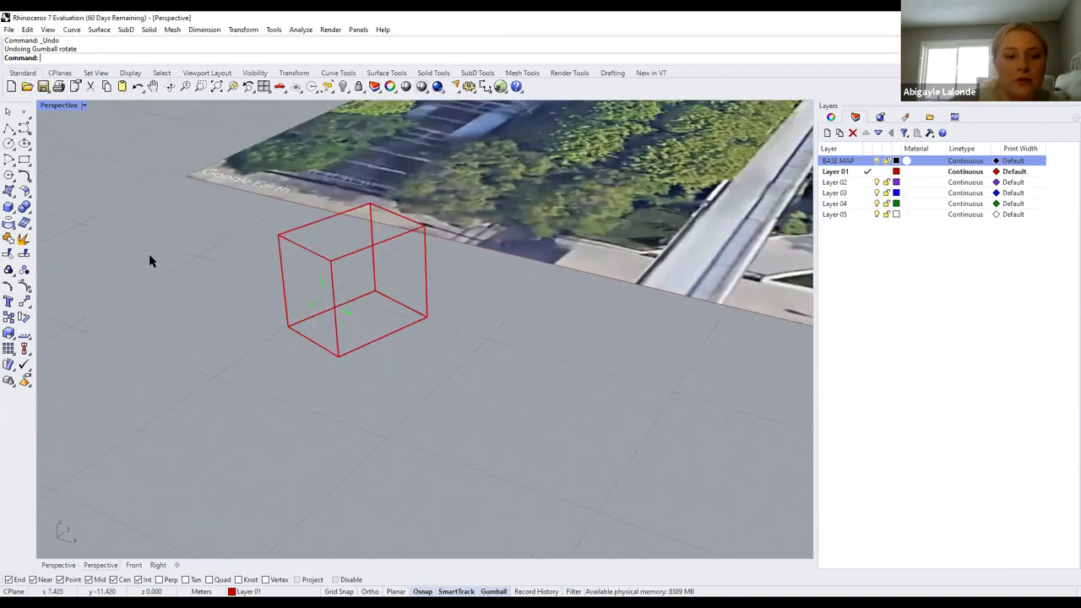
pyautogui.press('Return')
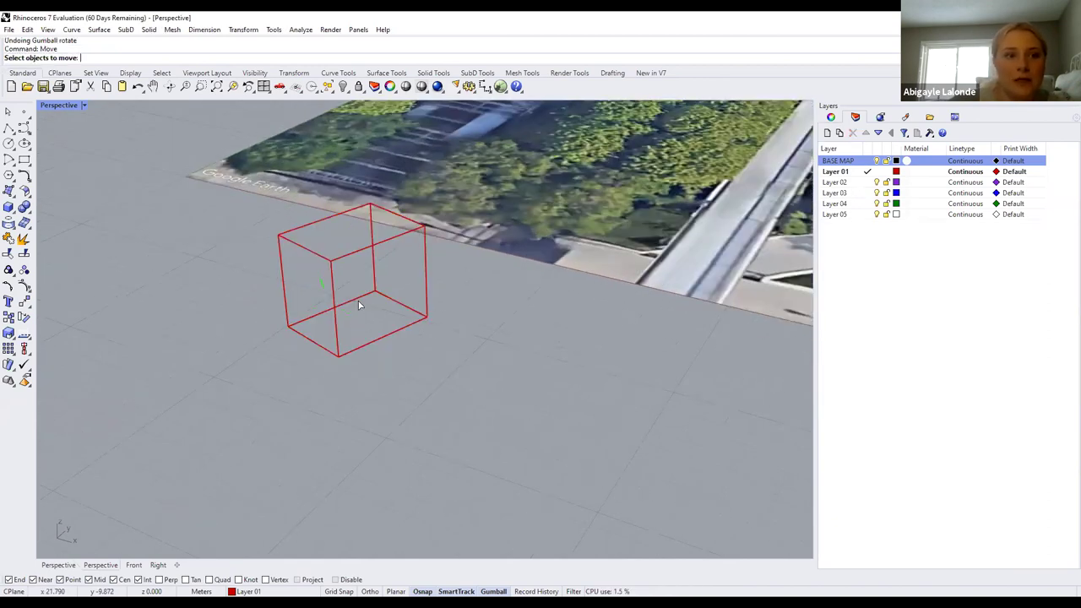
pyautogui.scroll(3, 399, 226)
pyautogui.click(359, 226)
pyautogui.press('Return')
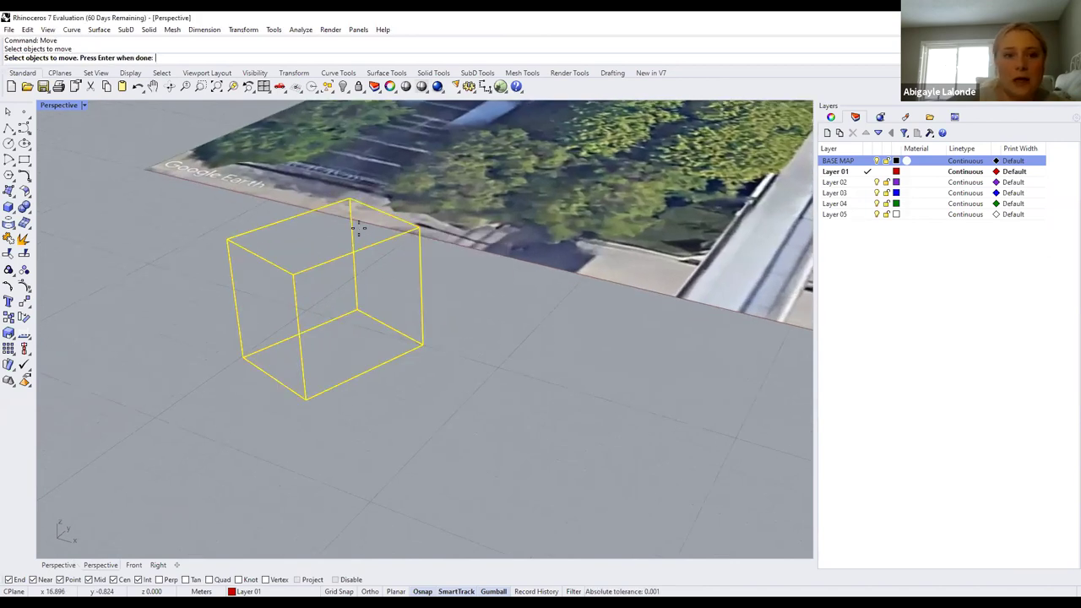
pyautogui.press('Return')
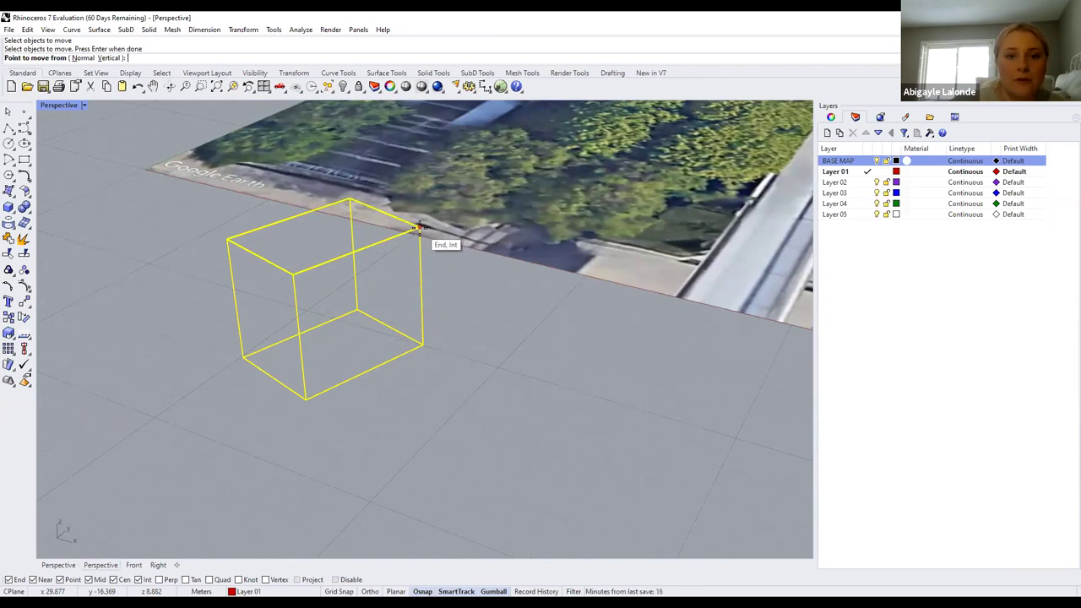
pyautogui.click(416, 228)
pyautogui.scroll(-3, 338, 253)
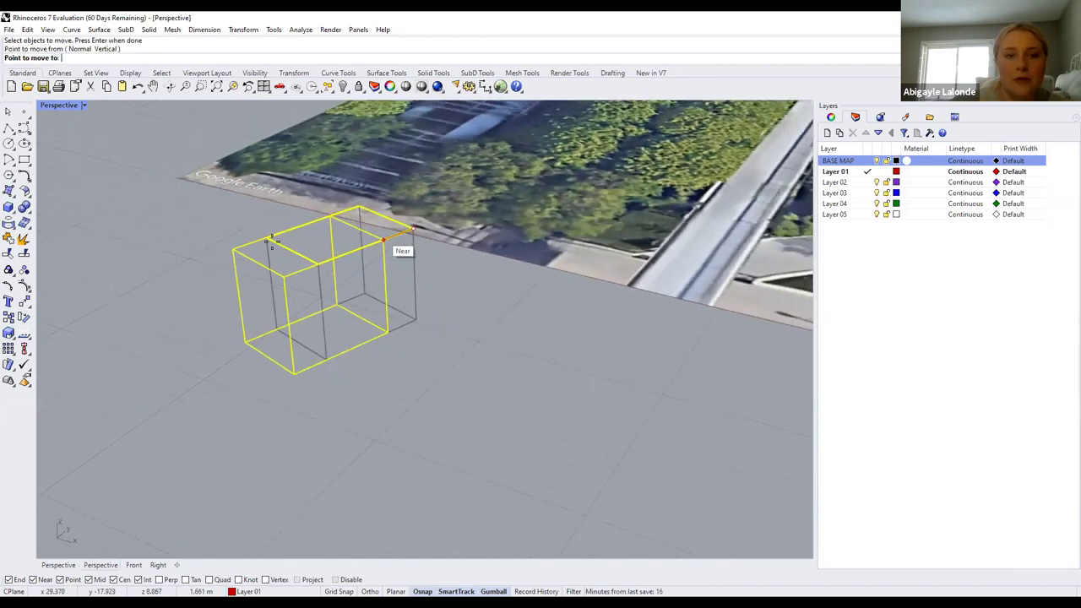
pyautogui.scroll(-5, 254, 244)
pyautogui.moveTo(278, 241); pyautogui.dragTo(386, 285, button='right')
pyautogui.scroll(10, 397, 270)
pyautogui.scroll(-6, 422, 255)
pyautogui.scroll(3, 434, 207)
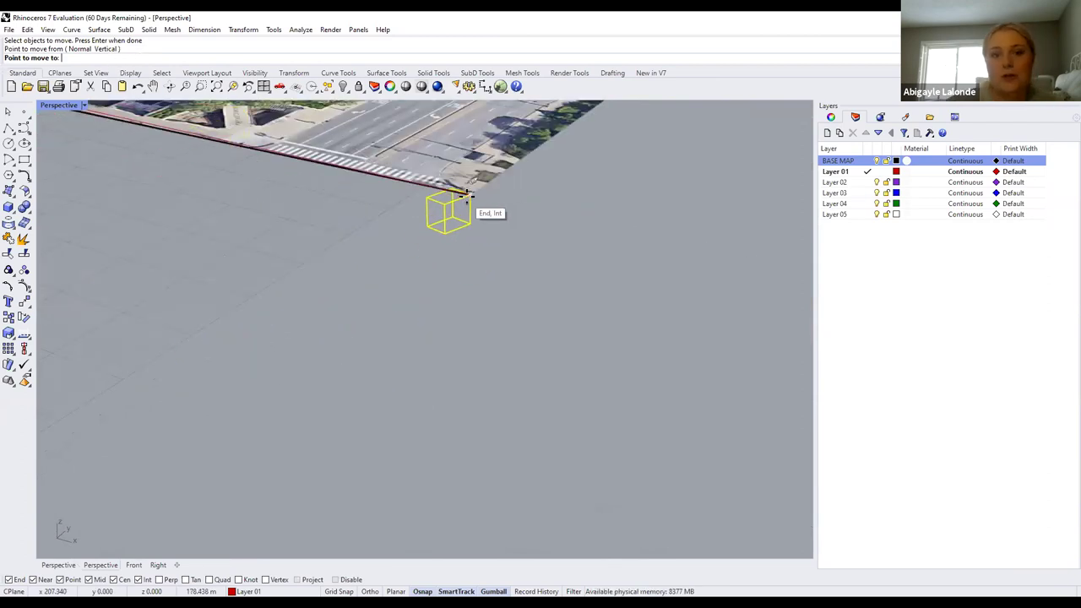
pyautogui.click(472, 194)
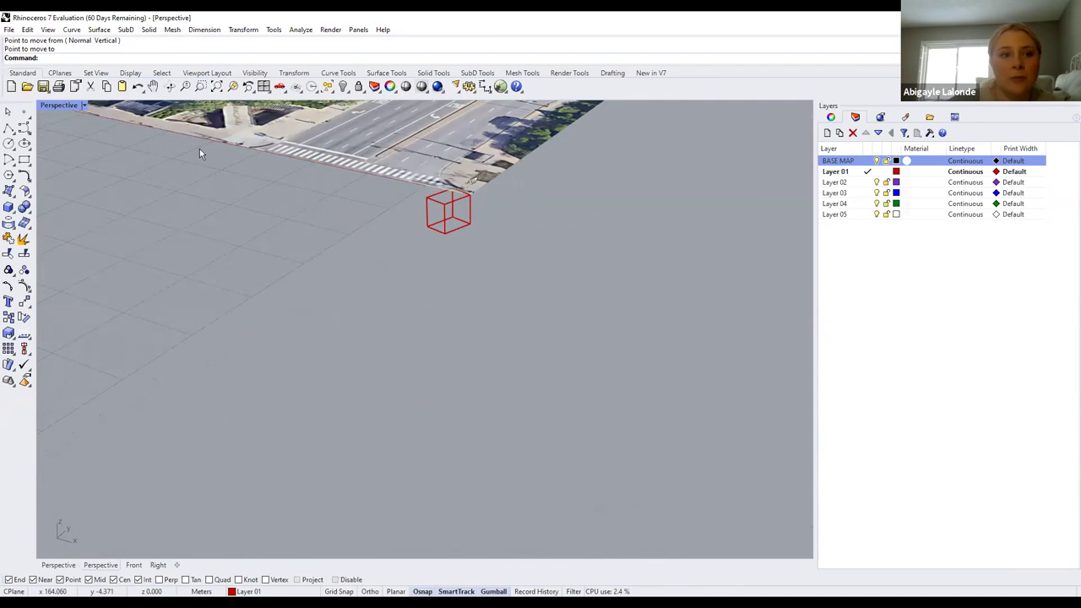
# Set the viewport to the Right view and examine how the box's top corner aligns with the photo plane
pyautogui.scroll(-5, 393, 232)
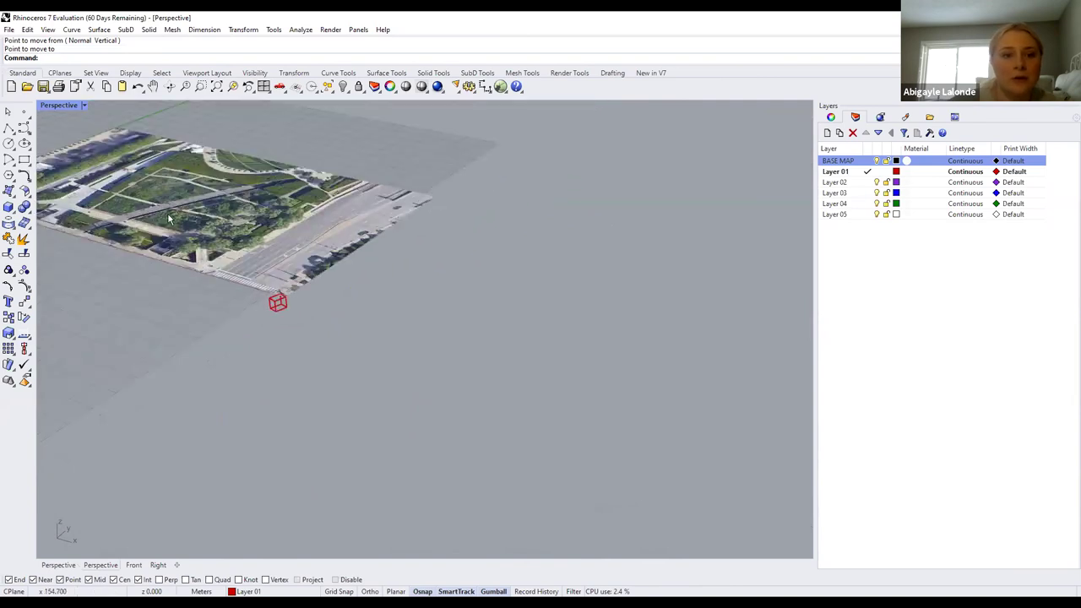
pyautogui.scroll(5, 169, 218)
pyautogui.click(59, 105)
pyautogui.moveTo(127, 357)
pyautogui.click(203, 409)
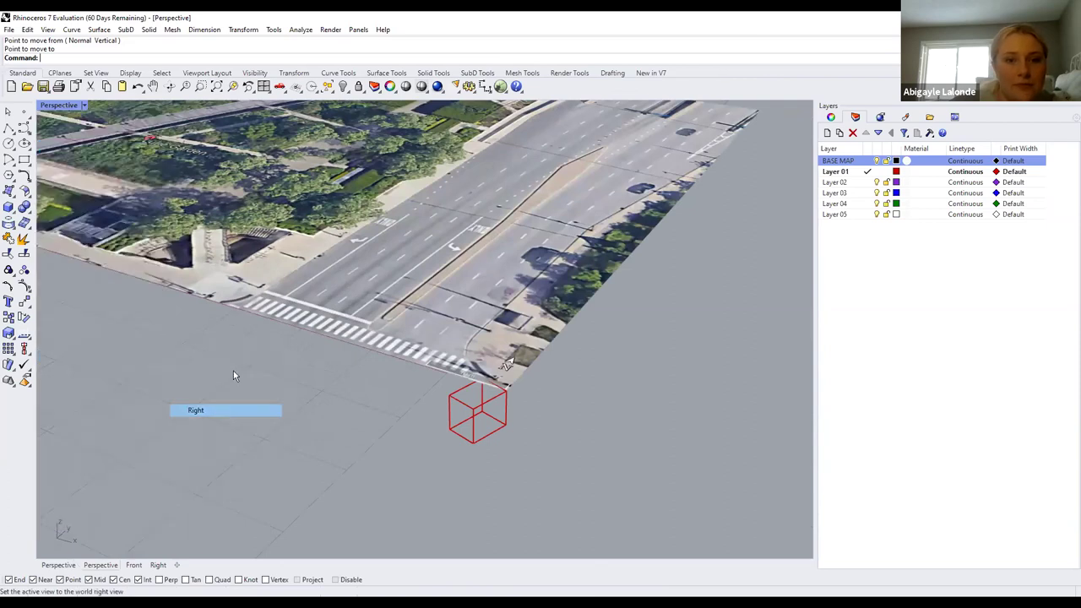
pyautogui.scroll(-3, 254, 307)
pyautogui.scroll(10, 266, 279)
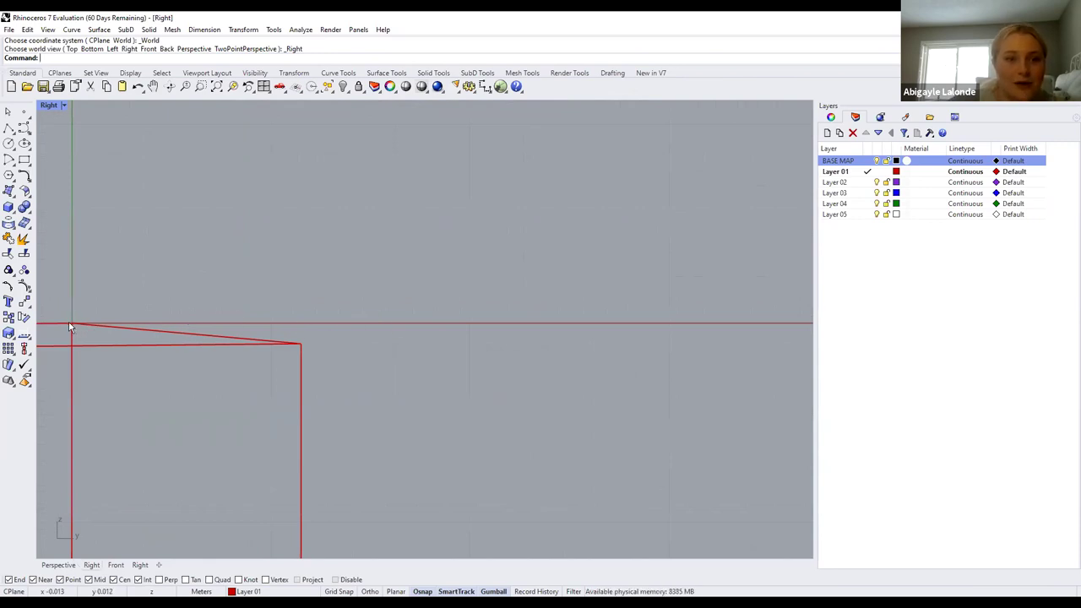
# Undo the box's Move and set the viewport back to the Perspective view
pyautogui.hotkey('ctrl', 'z')
pyautogui.click(63, 105)
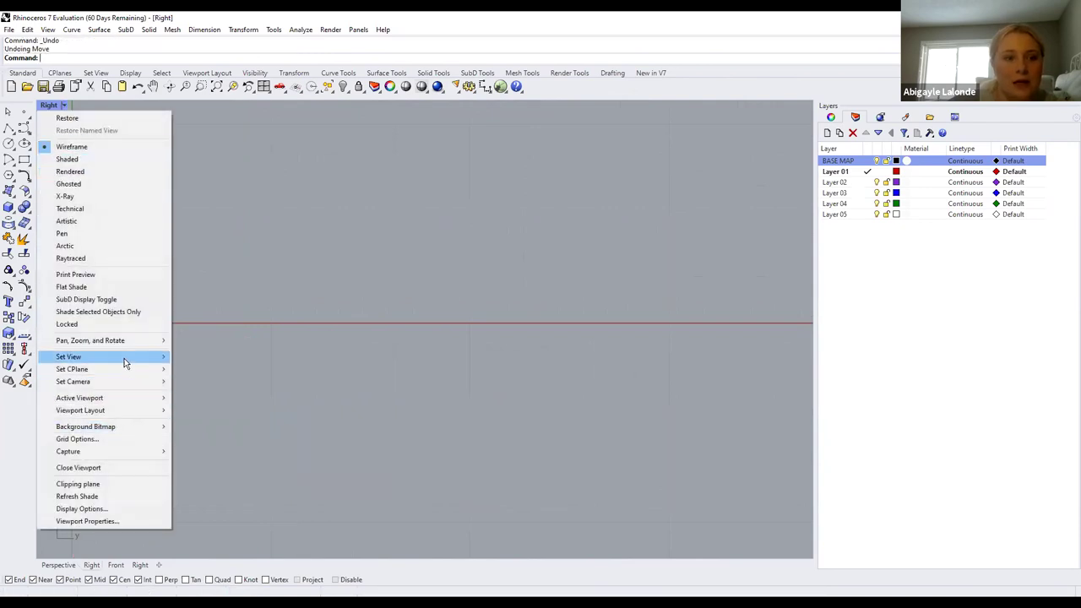
pyautogui.moveTo(124, 358)
pyautogui.click(253, 448)
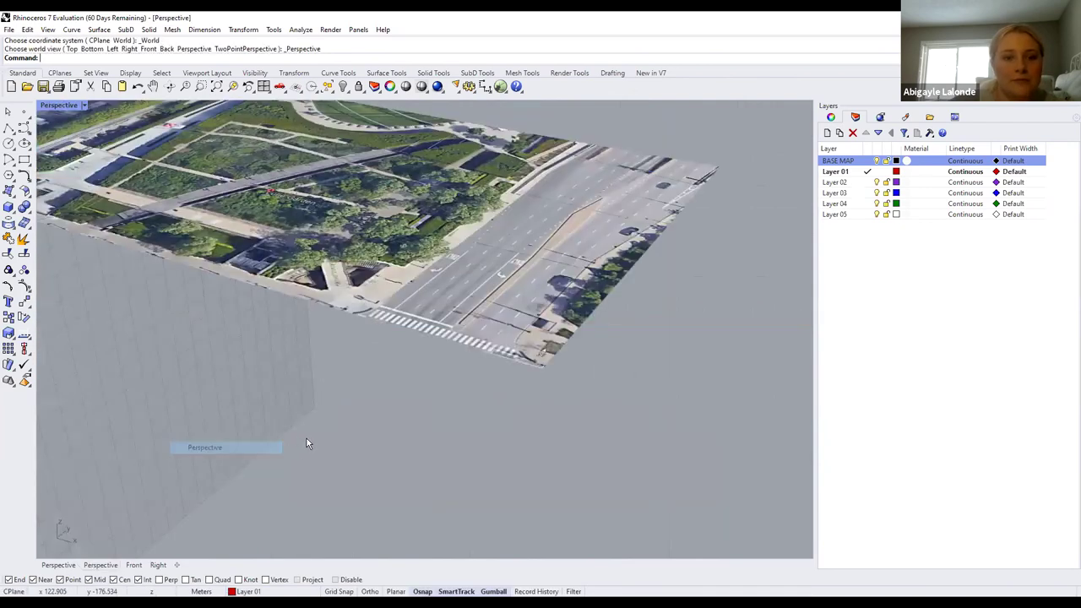
# Select the box and move it freehand with the gumball to the photo's corner beside the crosswalk
pyautogui.scroll(10, 181, 300)
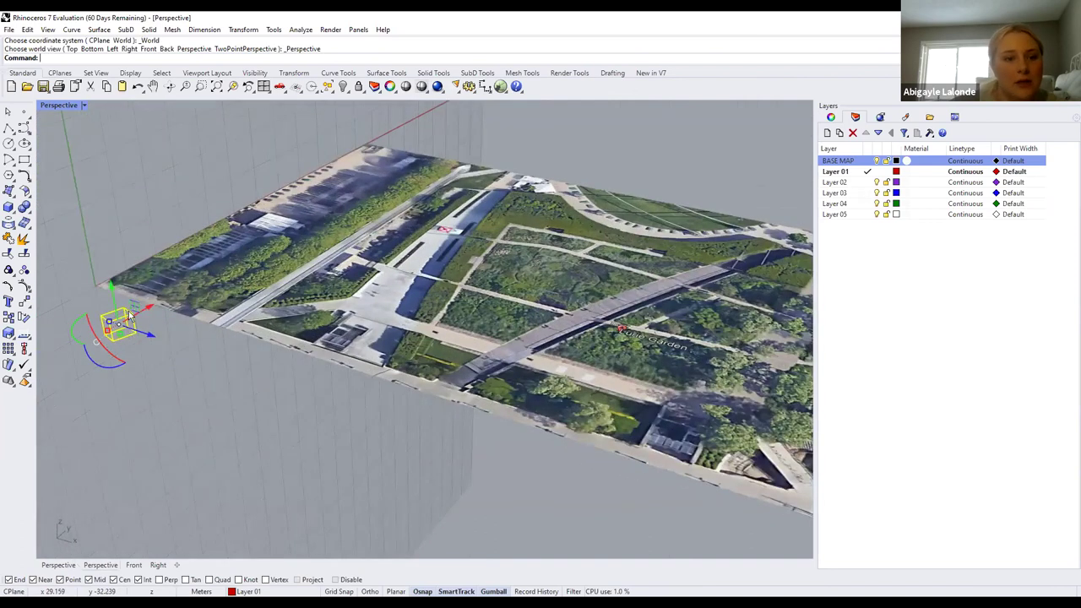
pyautogui.scroll(2, 130, 314)
pyautogui.moveTo(103, 317); pyautogui.dragTo(579, 446)
pyautogui.scroll(-4, 341, 389)
pyautogui.scroll(-3, 392, 425)
pyautogui.moveTo(580, 446)
pyautogui.mouseDown(button='right')
pyautogui.moveTo(557, 456)
pyautogui.moveTo(583, 439)
pyautogui.mouseUp(button='right')
pyautogui.scroll(6, 583, 439)
pyautogui.moveTo(606, 364); pyautogui.dragTo(638, 408)
# Set the viewport to the Right view and examine the freehand-placed box against the photo plane
pyautogui.click(85, 105)
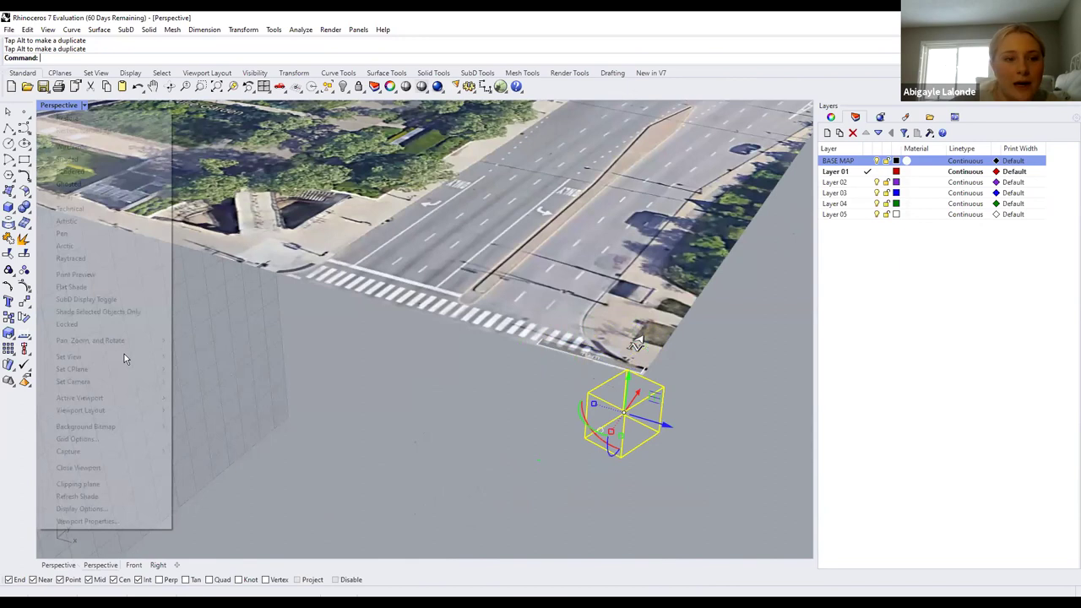
pyautogui.moveTo(125, 356)
pyautogui.click(201, 411)
pyautogui.scroll(-3, 374, 334)
pyautogui.scroll(5, 418, 341)
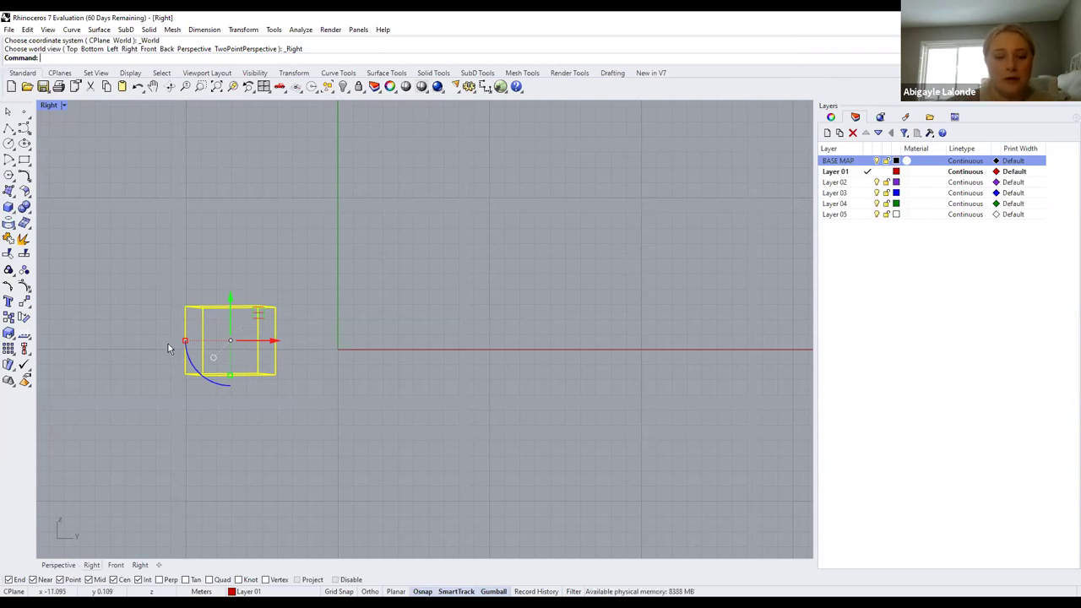
# Undo the box's last gumball move, delete the box, and set the viewport to the Top view
pyautogui.hotkey('ctrl', 'z')
pyautogui.press('Delete')
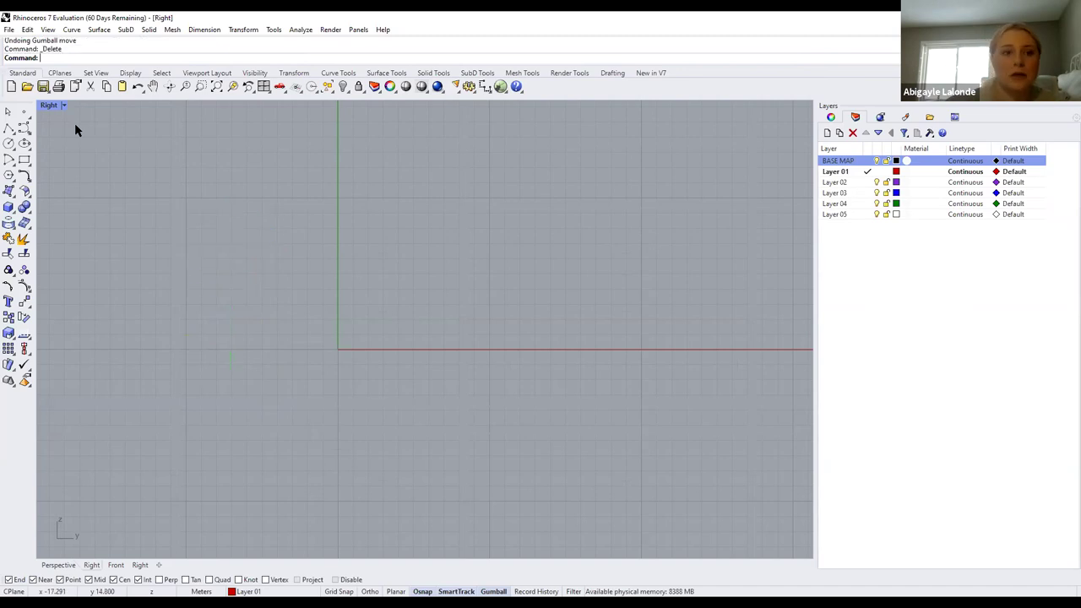
pyautogui.click(59, 106)
pyautogui.moveTo(94, 358)
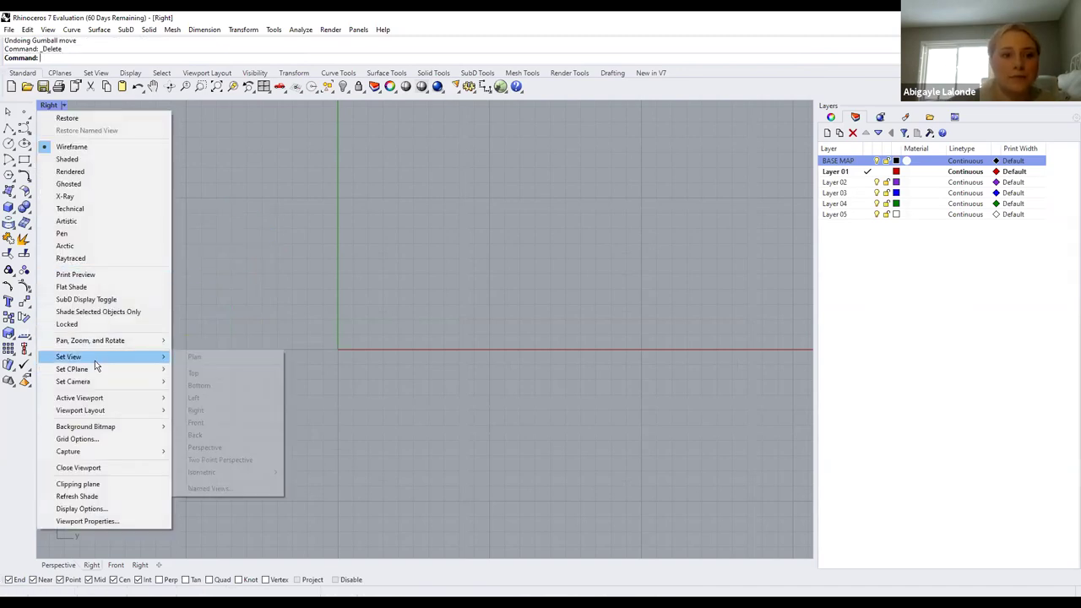
pyautogui.click(193, 374)
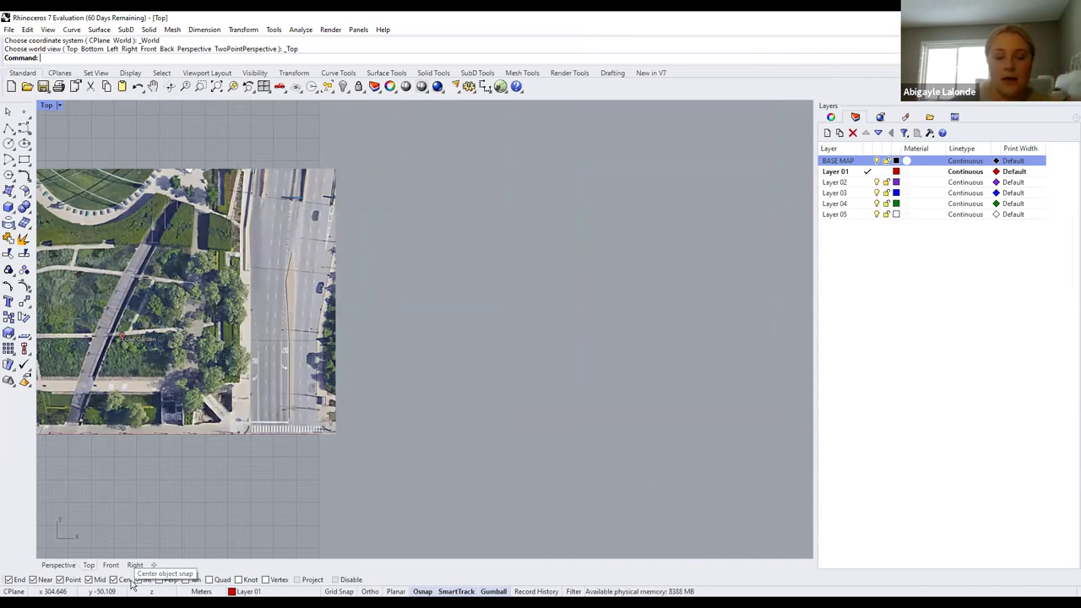
# Turn Osnap off and draw a polyline loop around the triangular lawn near the photo's lower edge, returning close to its start point
pyautogui.scroll(-3, 118, 473)
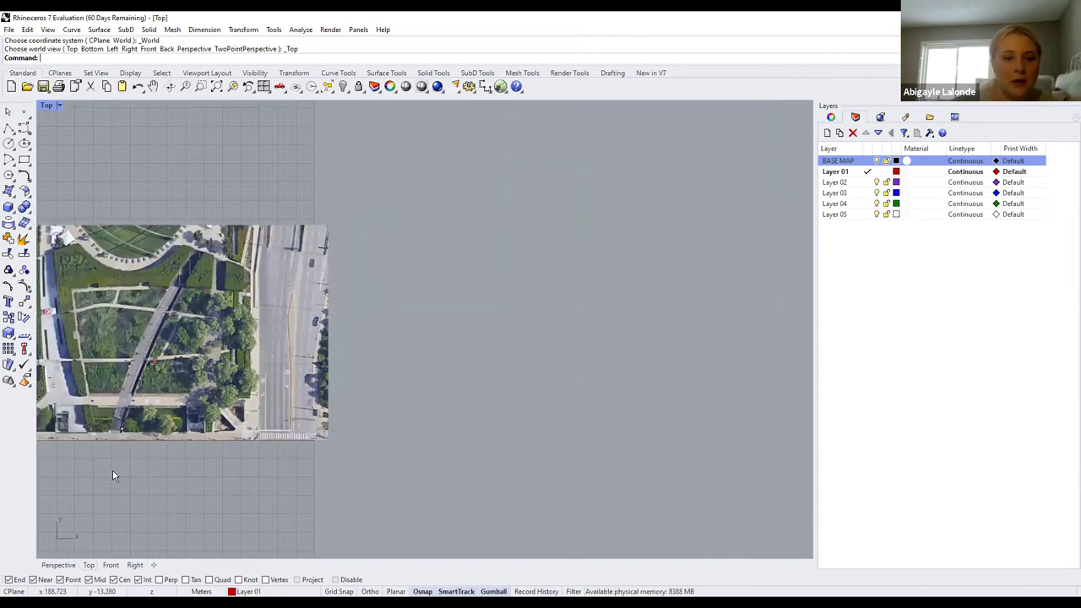
pyautogui.scroll(5, 169, 440)
pyautogui.scroll(2, 240, 442)
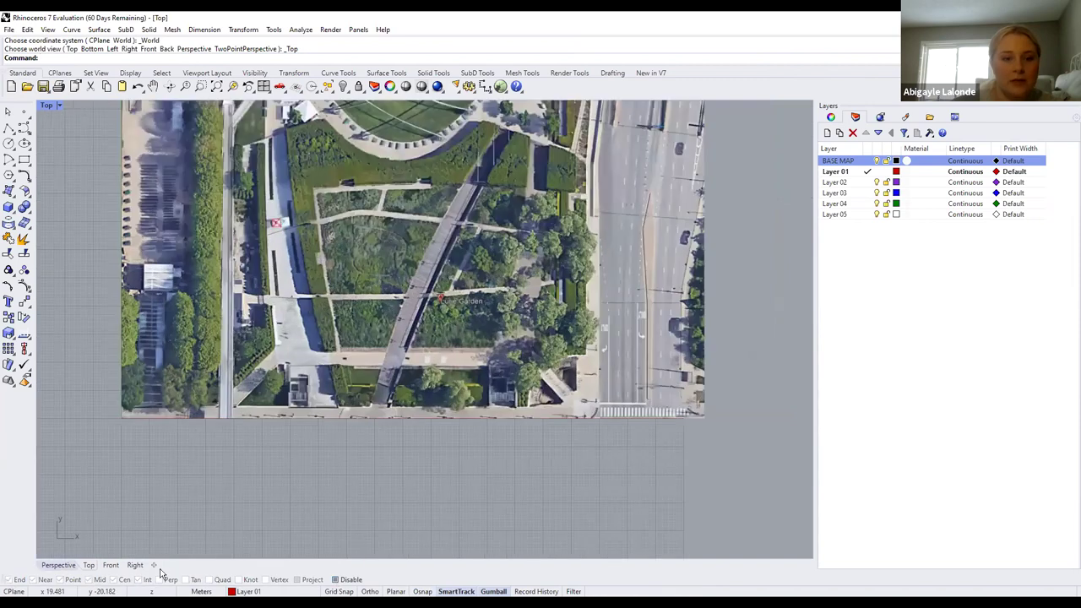
pyautogui.click(9, 127)
pyautogui.scroll(4, 260, 387)
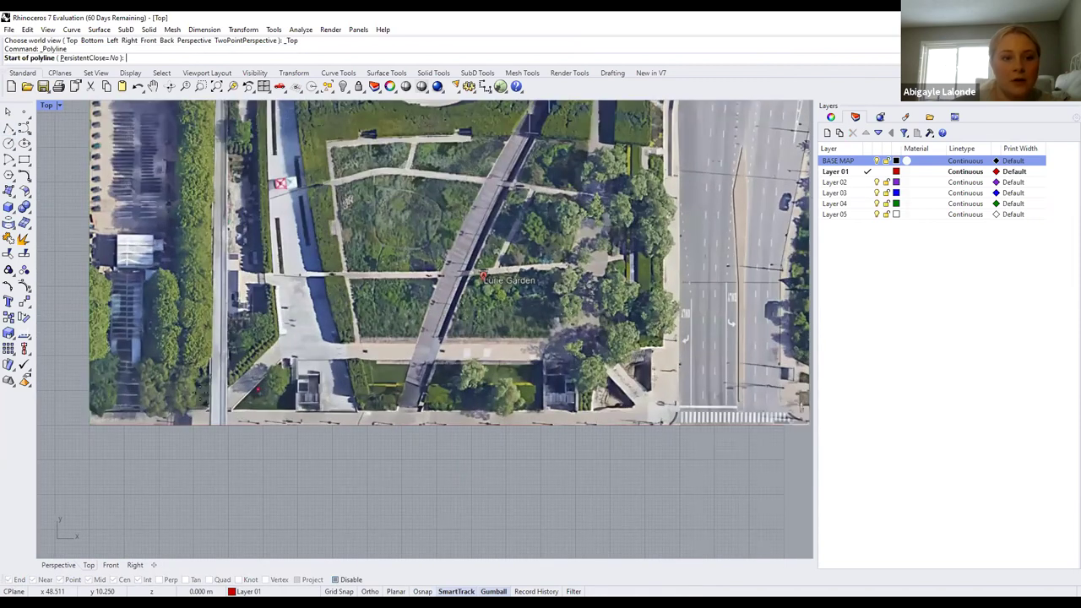
pyautogui.click(196, 346)
pyautogui.click(313, 344)
pyautogui.click(312, 411)
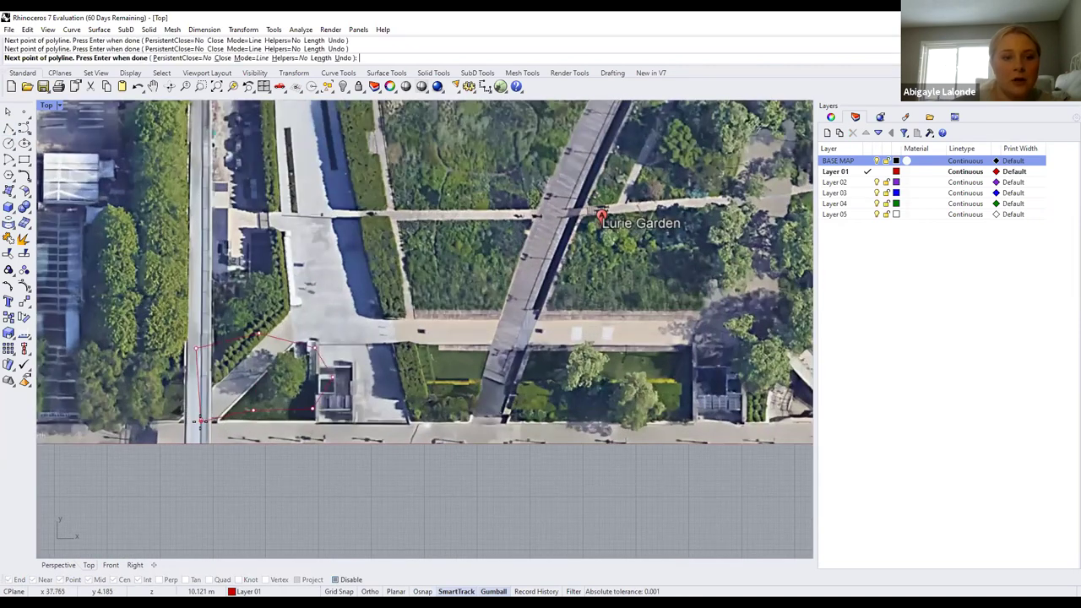
pyautogui.scroll(5, 216, 445)
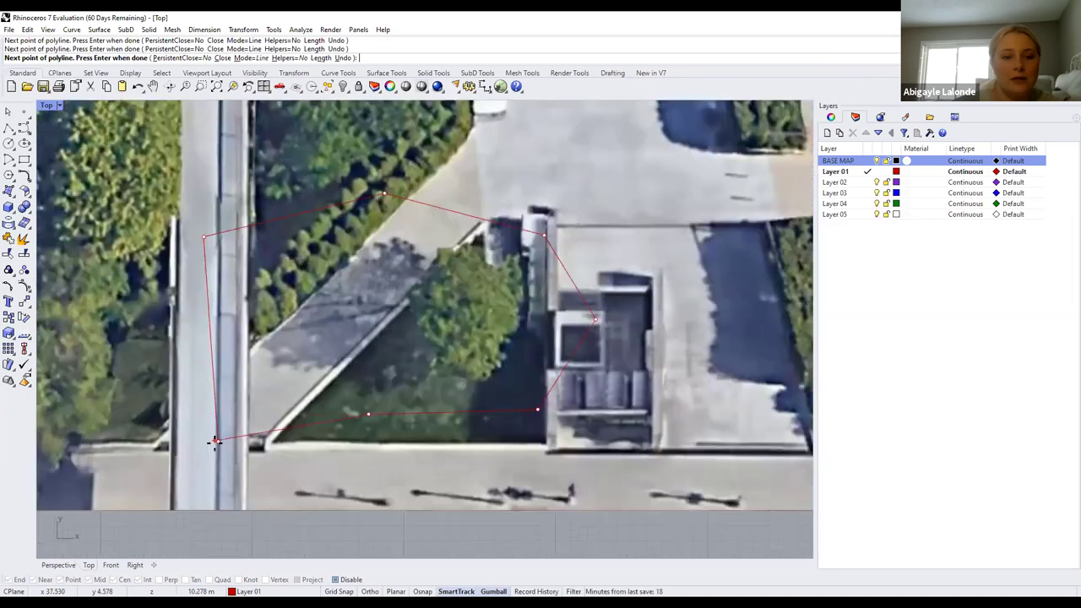
pyautogui.scroll(5, 217, 441)
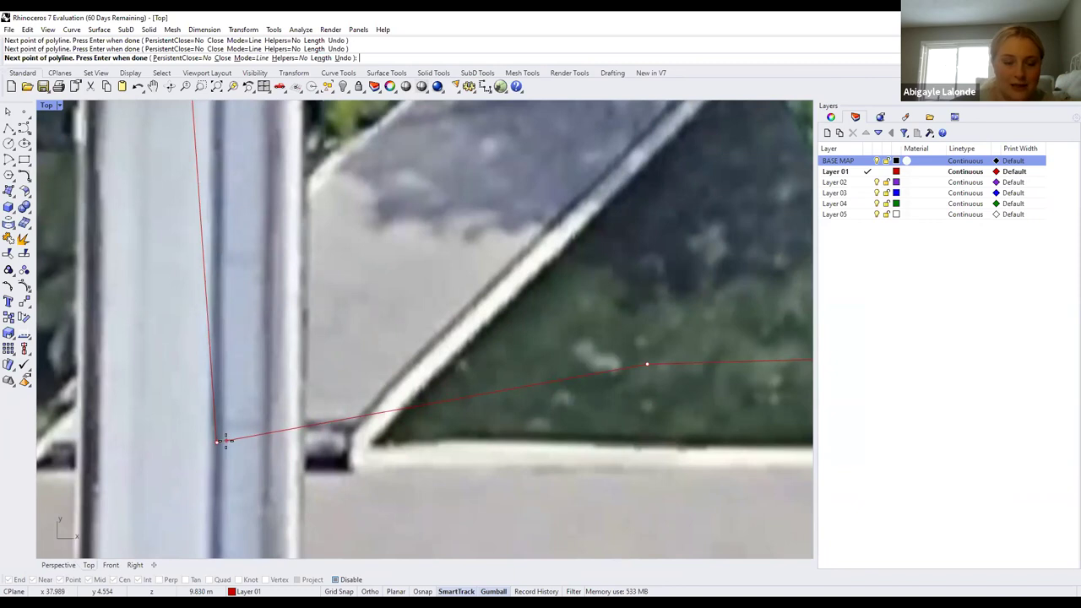
# Turn Osnap back on and close the polyline by snapping to its start point
pyautogui.click(422, 591)
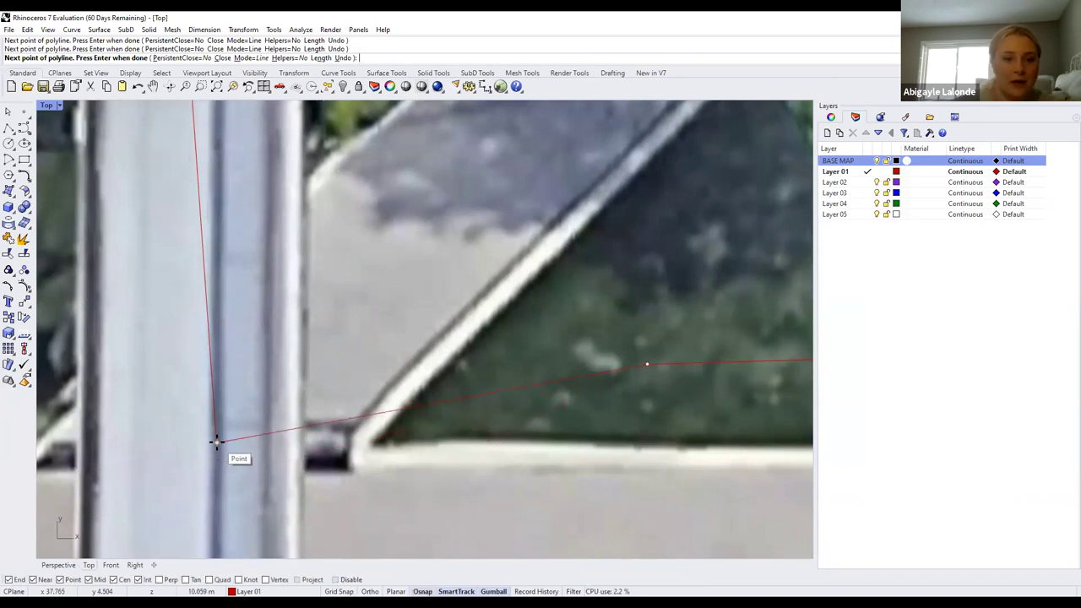
pyautogui.click(216, 440)
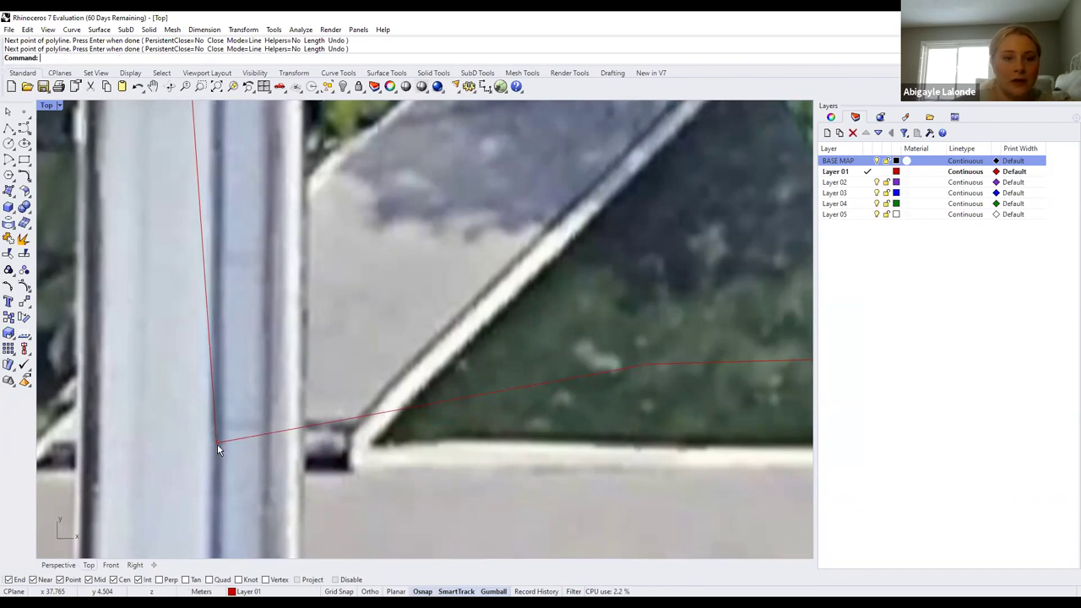
pyautogui.scroll(-8, 221, 441)
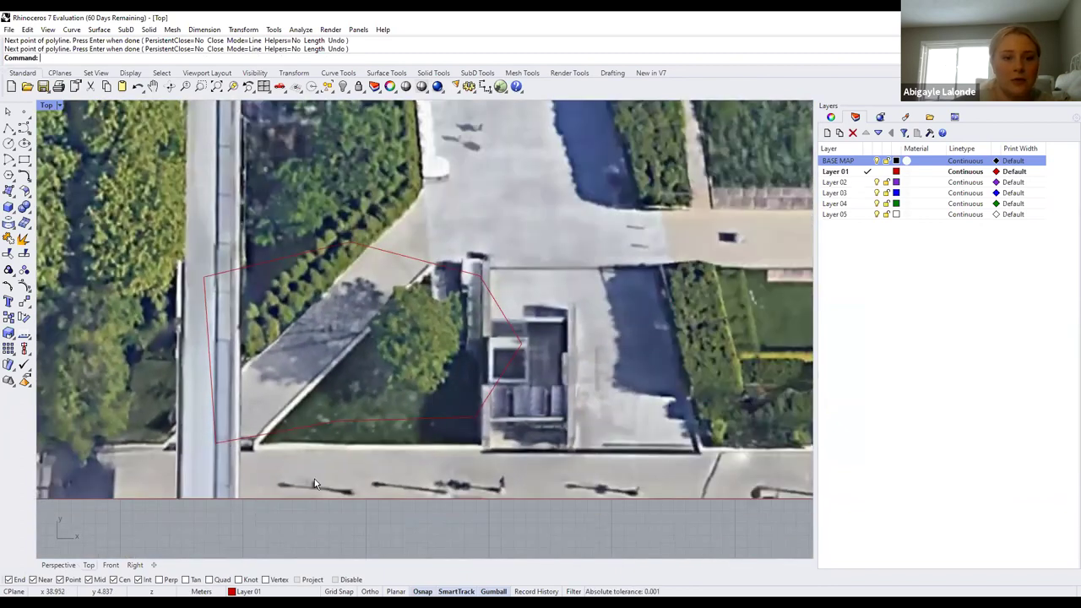
# Select the closed polyline around the triangular lawn and undo its creation
pyautogui.click(247, 449)
pyautogui.click(287, 469)
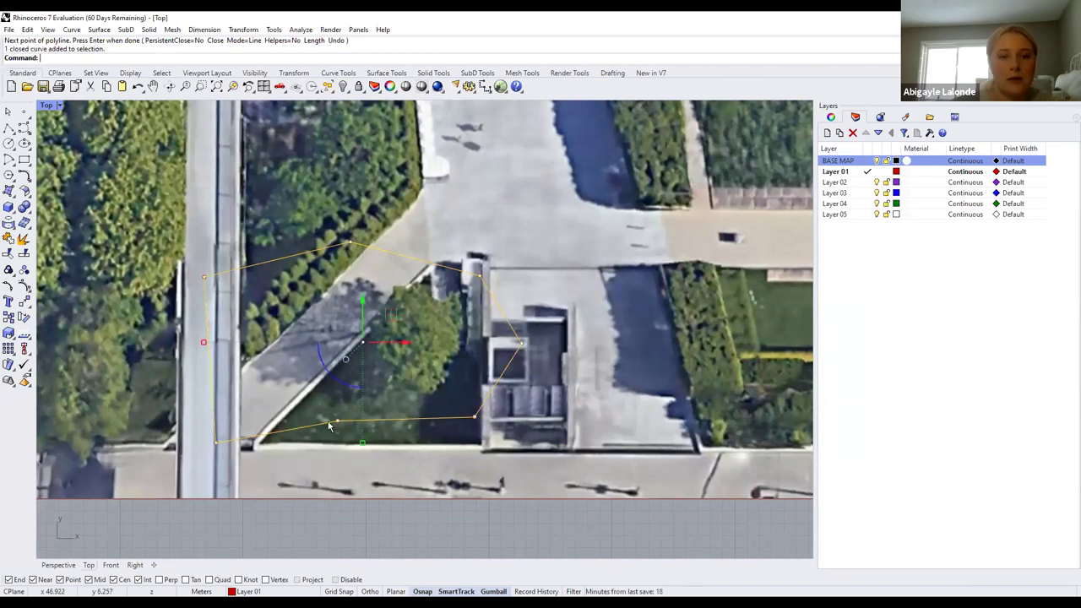
pyautogui.hotkey('ctrl', 'z')
# Start another polyline and place five points across the path, the triangular lawn and its tree
pyautogui.scroll(4, 299, 410)
pyautogui.press('Return')
pyautogui.click(241, 410)
pyautogui.click(263, 305)
pyautogui.click(357, 293)
pyautogui.click(449, 305)
pyautogui.click(513, 373)
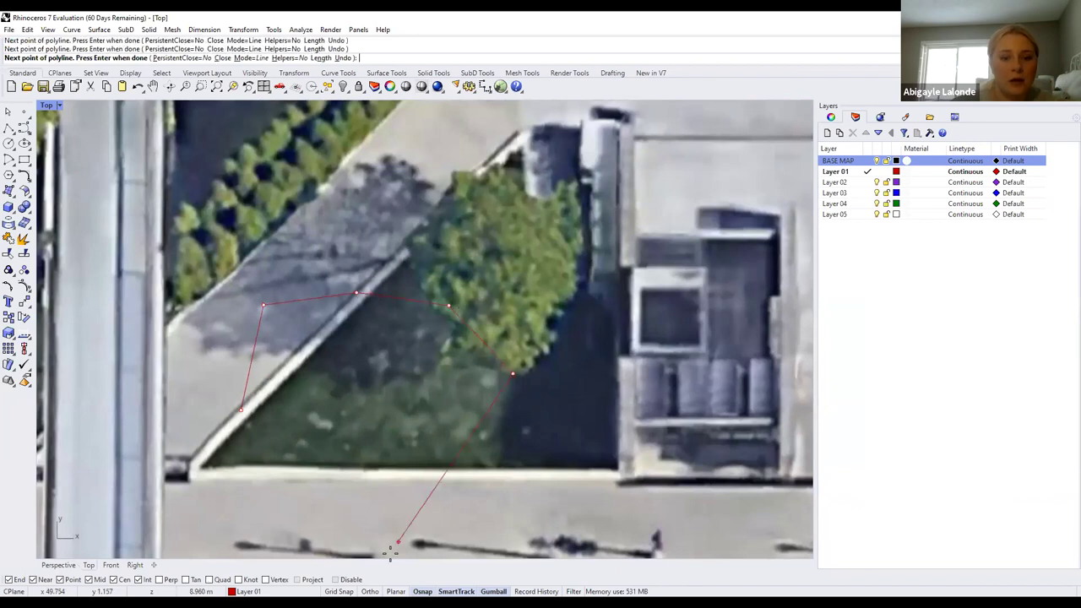
# Disable all object snaps and finish the polyline loop across the triangular lawn close to its start point without snapping
pyautogui.click(336, 580)
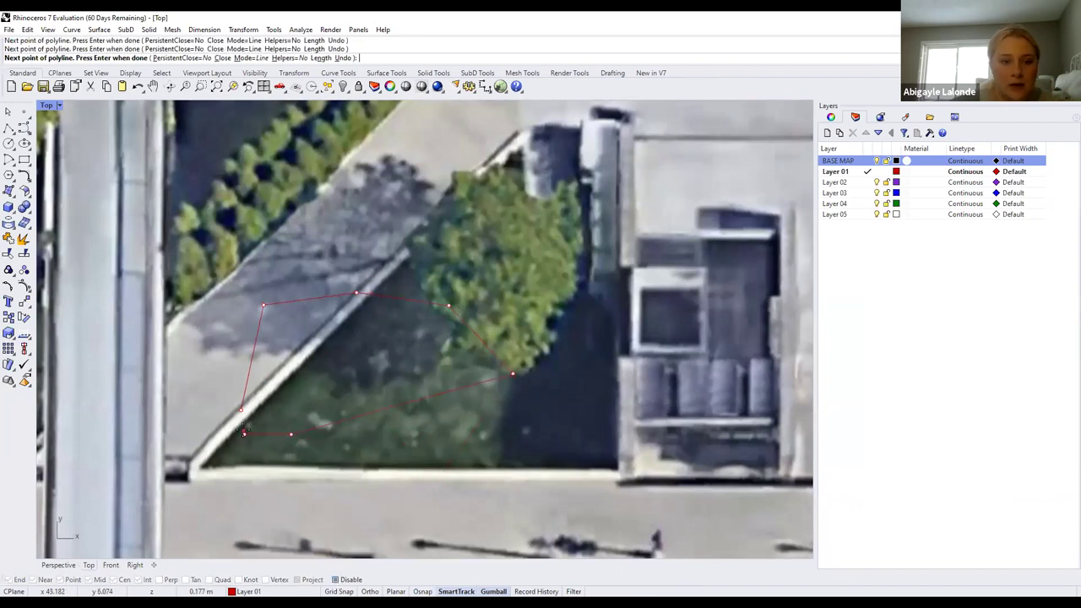
pyautogui.click(241, 410)
pyautogui.click(240, 431)
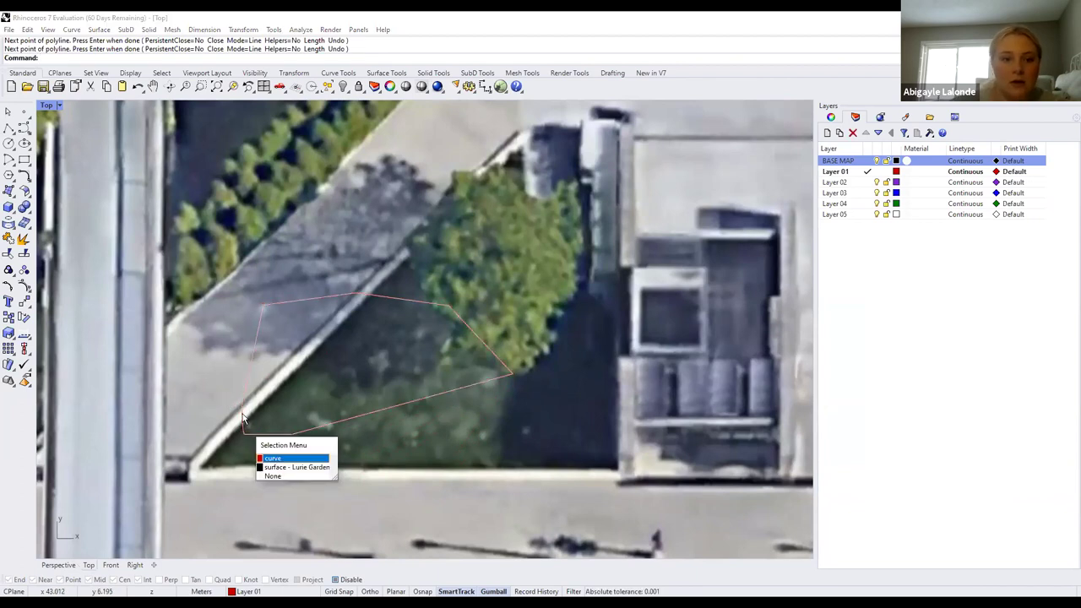
# Select the unsnapped polyline, inspect where its two ends meet up close, and undo the polyline
pyautogui.click(275, 460)
pyautogui.scroll(10, 217, 342)
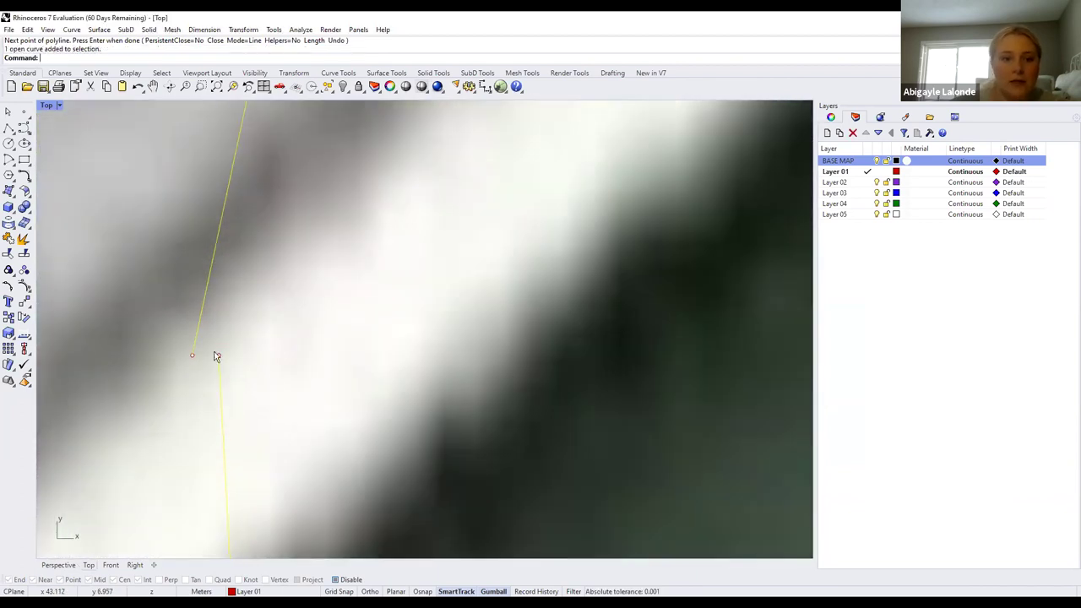
pyautogui.hotkey('ctrl', 'z')
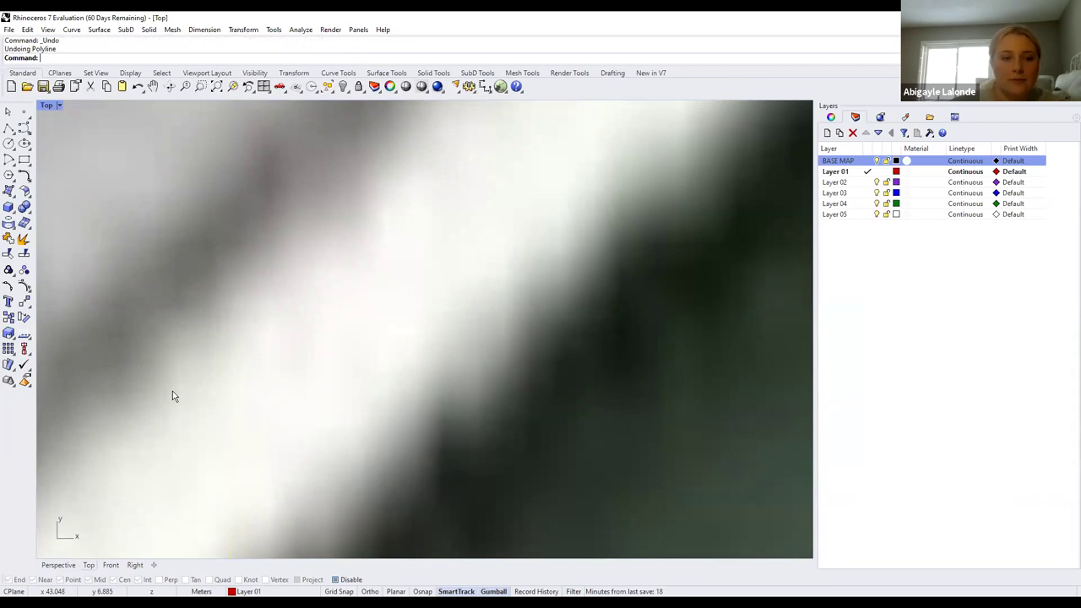
pyautogui.scroll(-8, 173, 391)
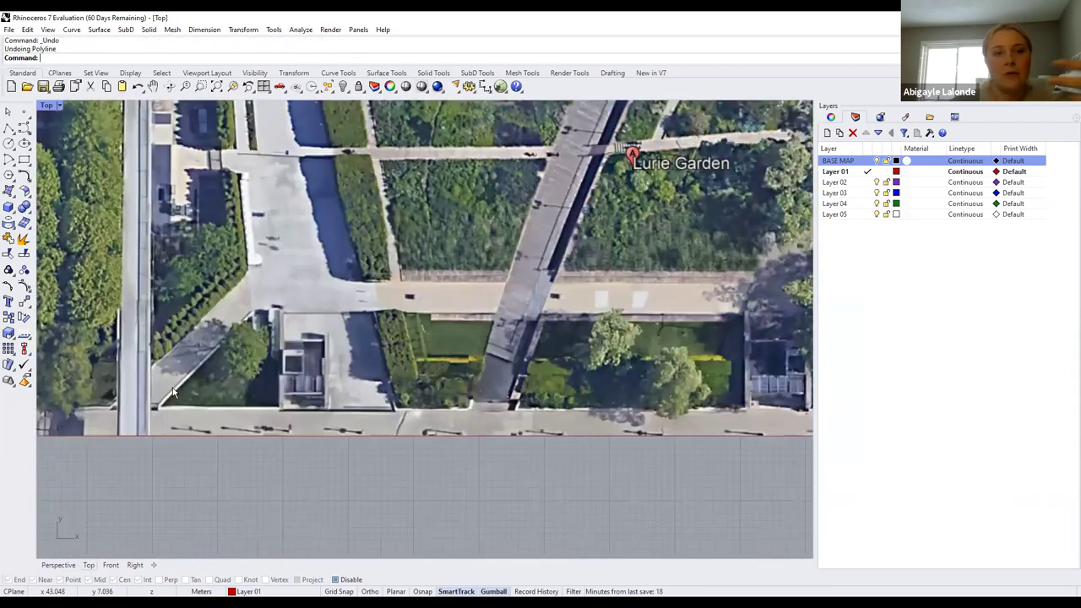
pyautogui.scroll(2, 173, 391)
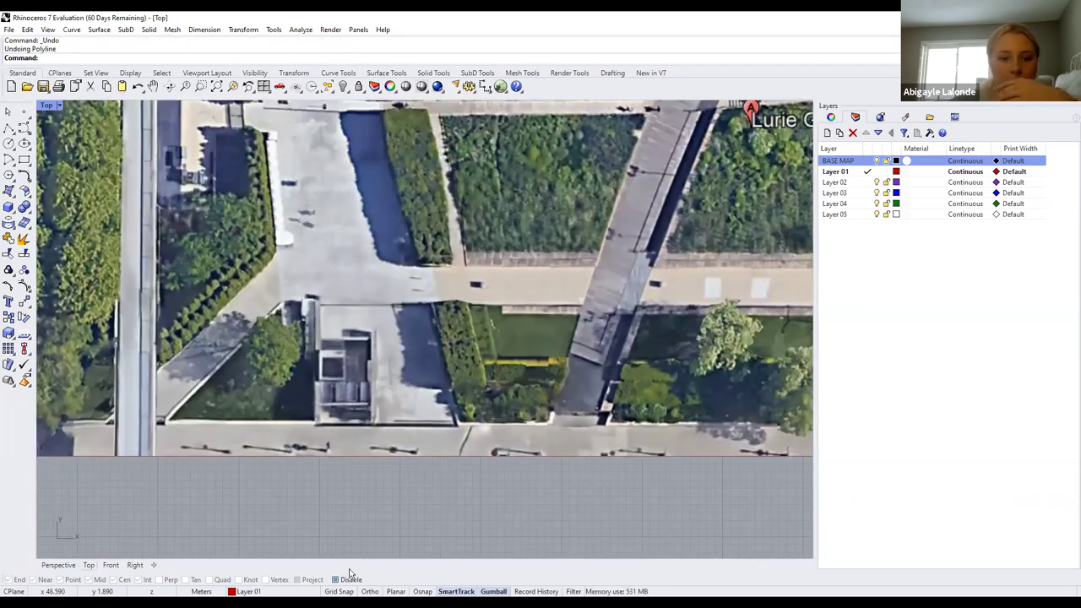
# Re-enable the object snaps, start a polyline at the photo's lower-right corner and turn off the Cen snap
pyautogui.click(349, 579)
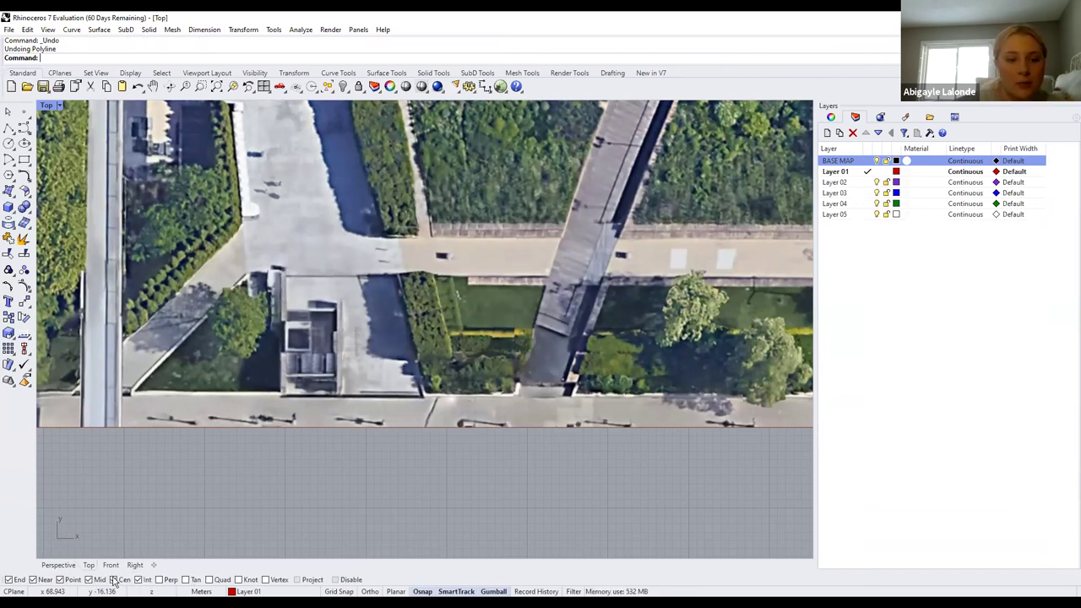
pyautogui.scroll(-10, 154, 430)
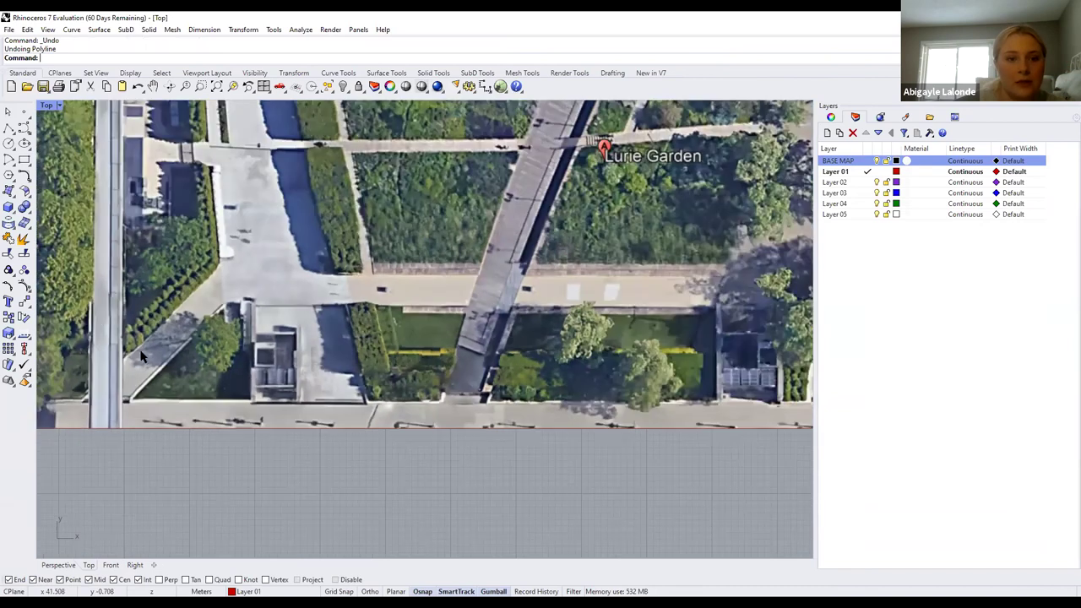
pyautogui.press('Return')
pyautogui.scroll(6, 650, 448)
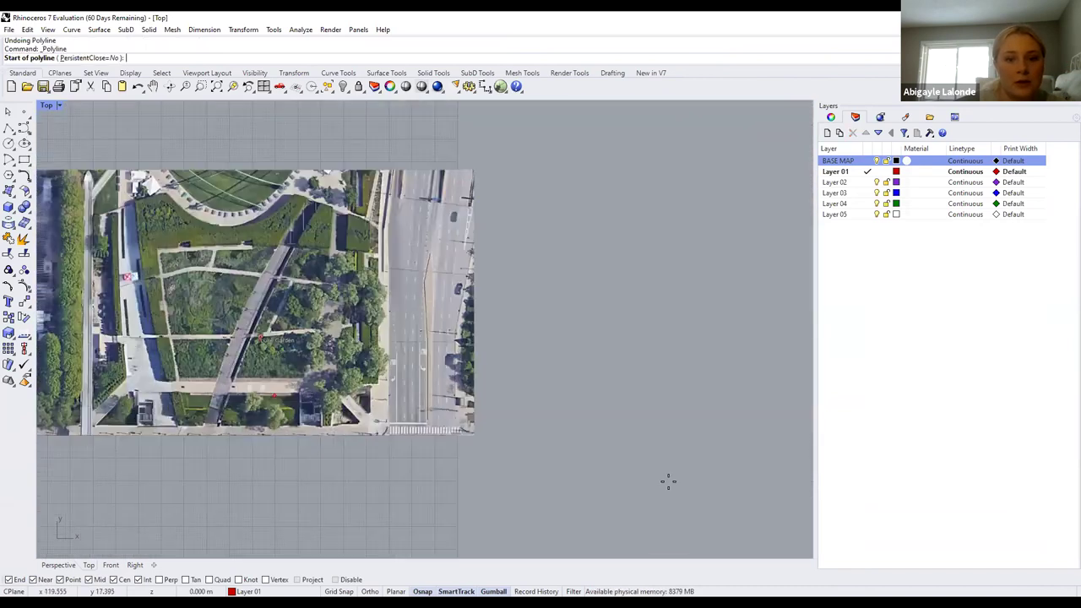
pyautogui.click(670, 483)
pyautogui.scroll(-5, 323, 505)
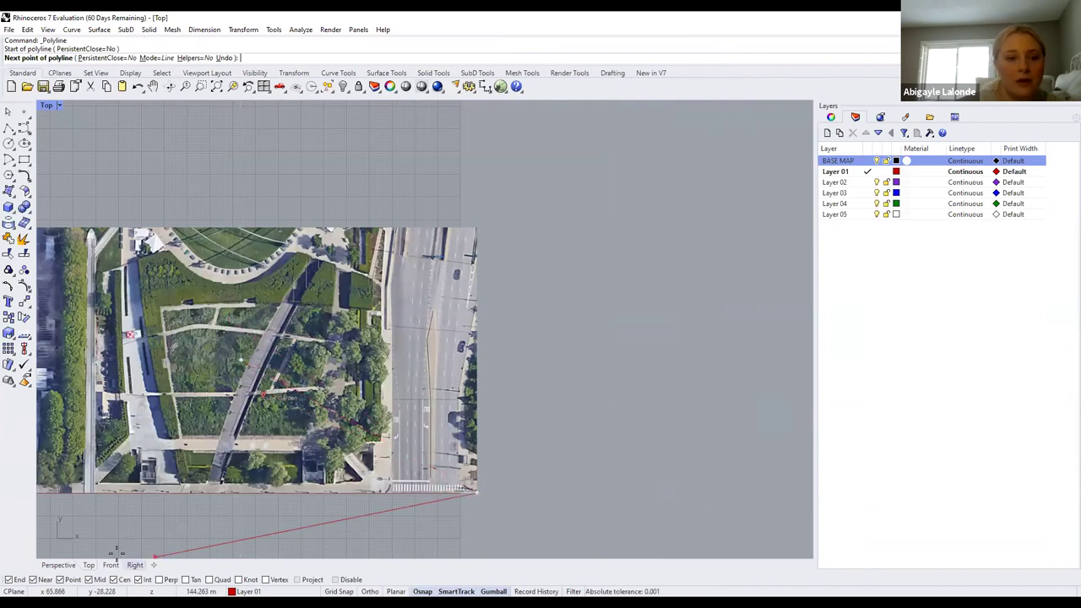
pyautogui.click(113, 579)
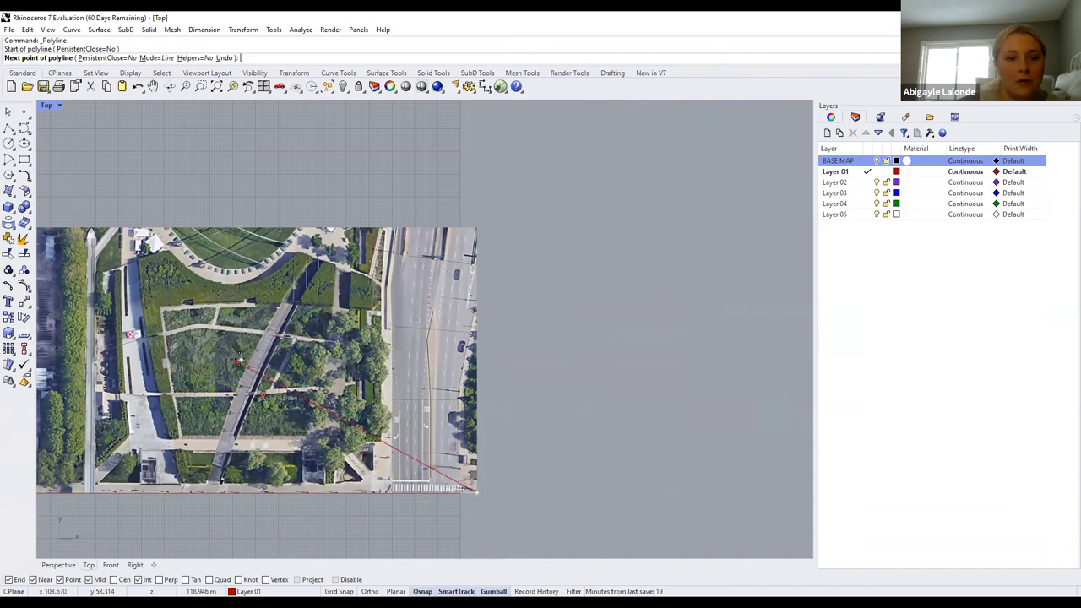
# Disable all object snaps, enable them again, and cancel the polyline started at the photo's corner
pyautogui.click(336, 580)
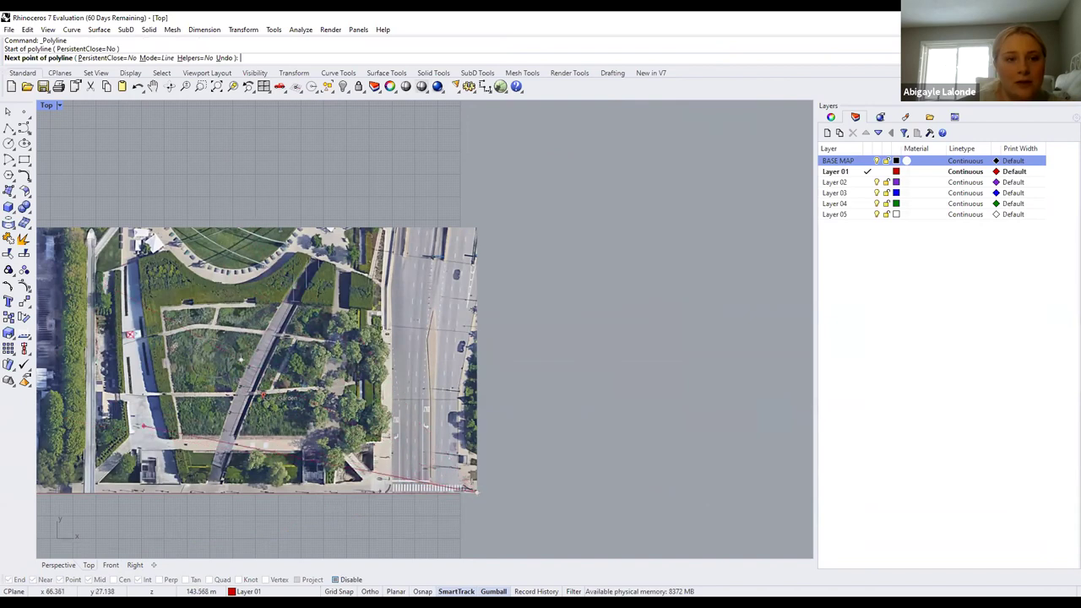
pyautogui.click(336, 580)
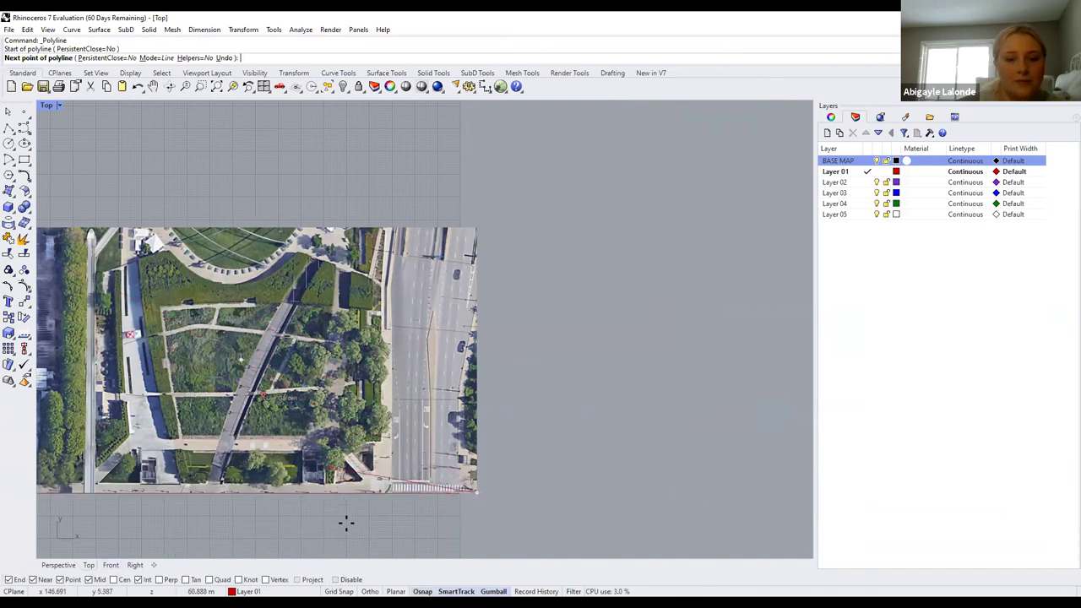
pyautogui.press('Escape')
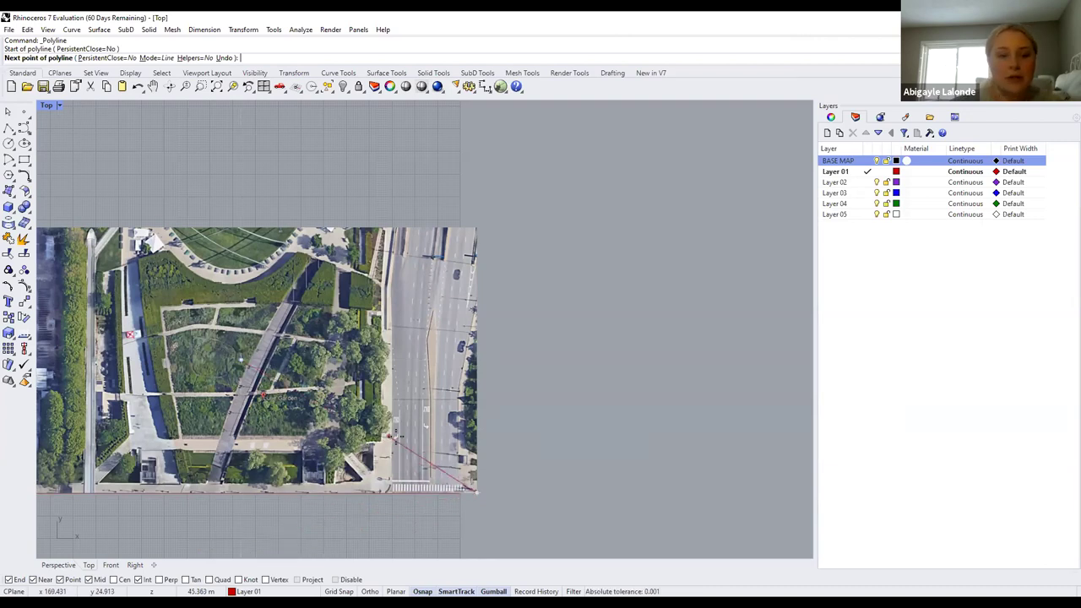
pyautogui.scroll(-4, 288, 423)
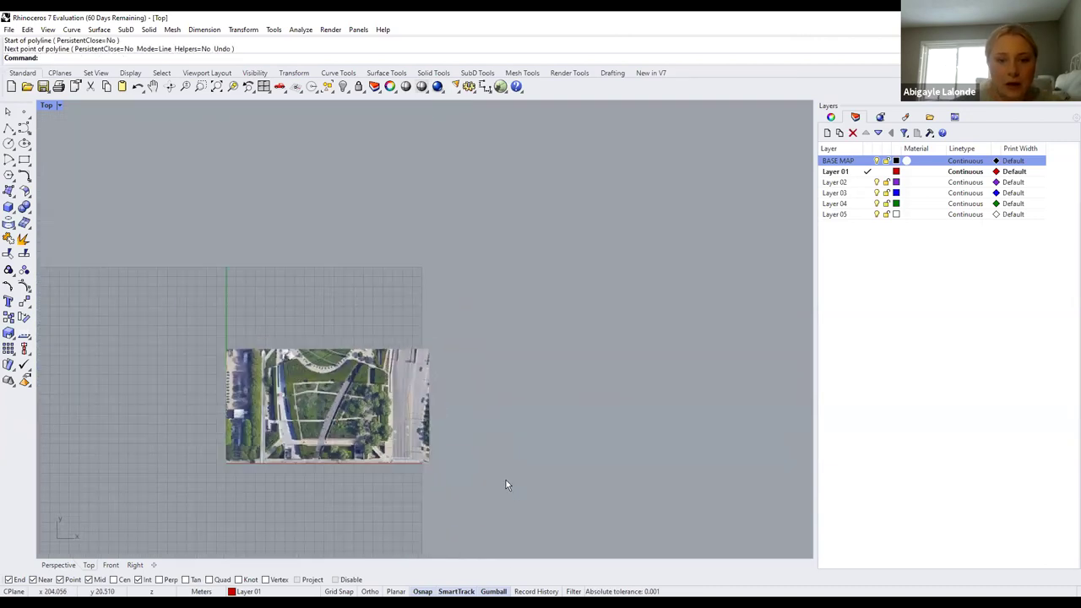
pyautogui.scroll(6, 511, 485)
pyautogui.scroll(2, 507, 488)
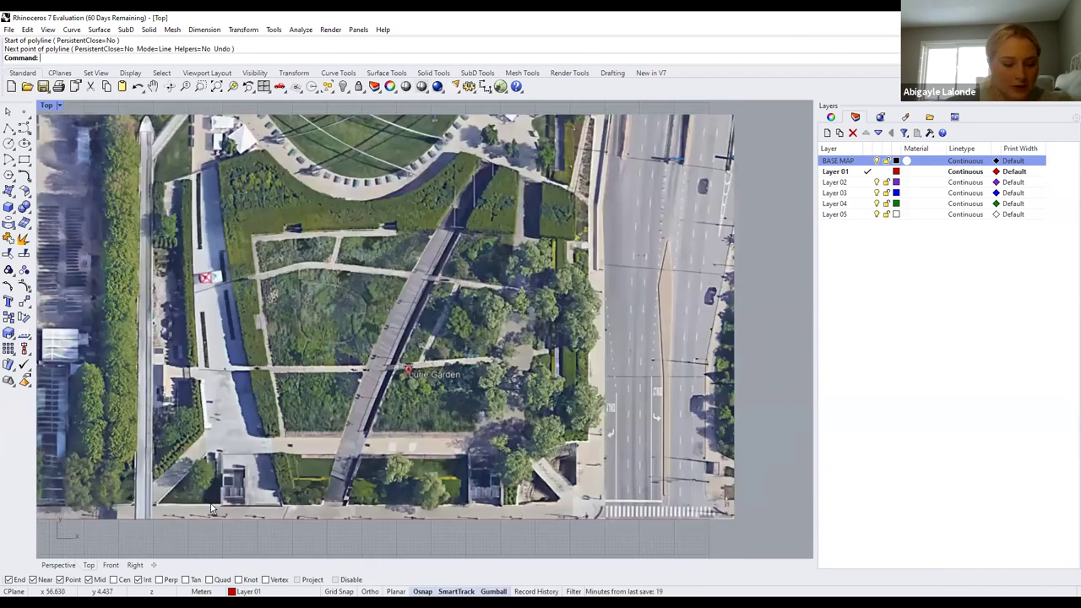
pyautogui.scroll(-1, 135, 493)
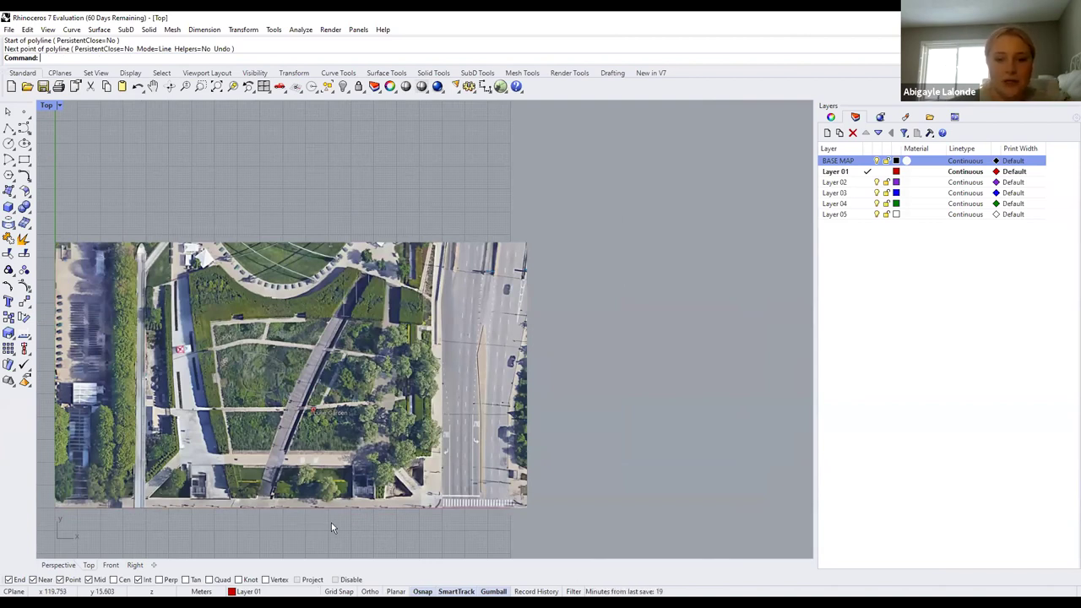
pyautogui.scroll(2, 542, 350)
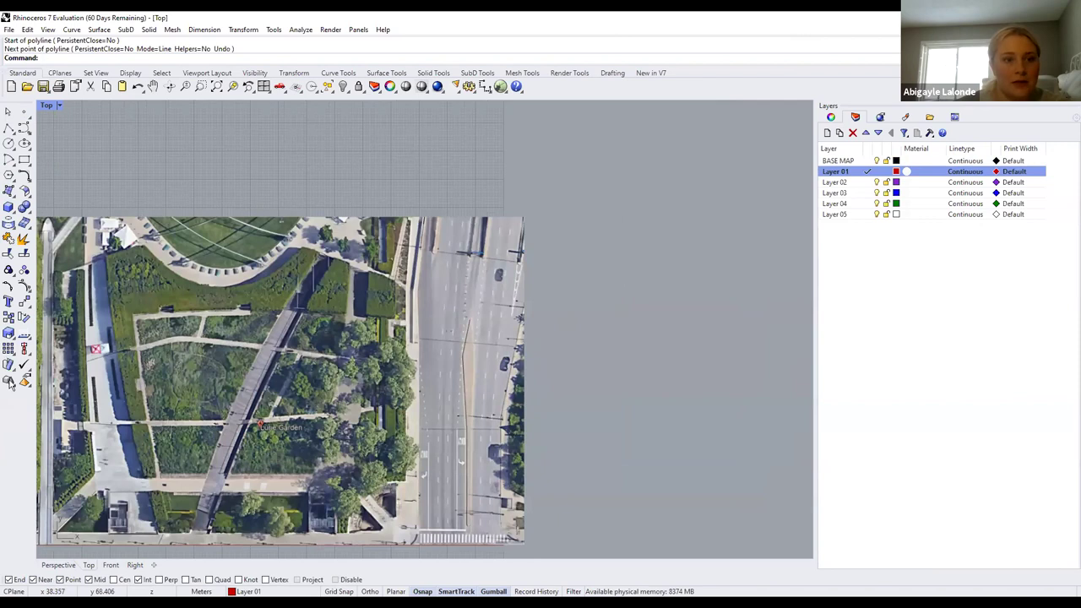
# Draw a closed twelve-point polyline on the empty grid above the photo, snapping the last segment to its start point
pyautogui.click(8, 127)
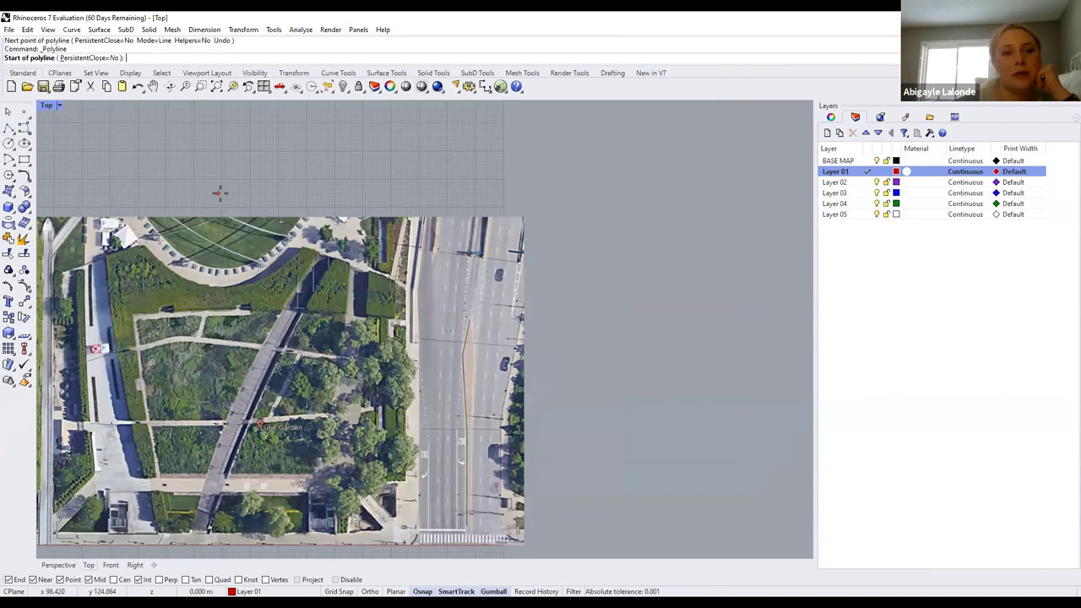
pyautogui.scroll(-3, 194, 166)
pyautogui.click(165, 168)
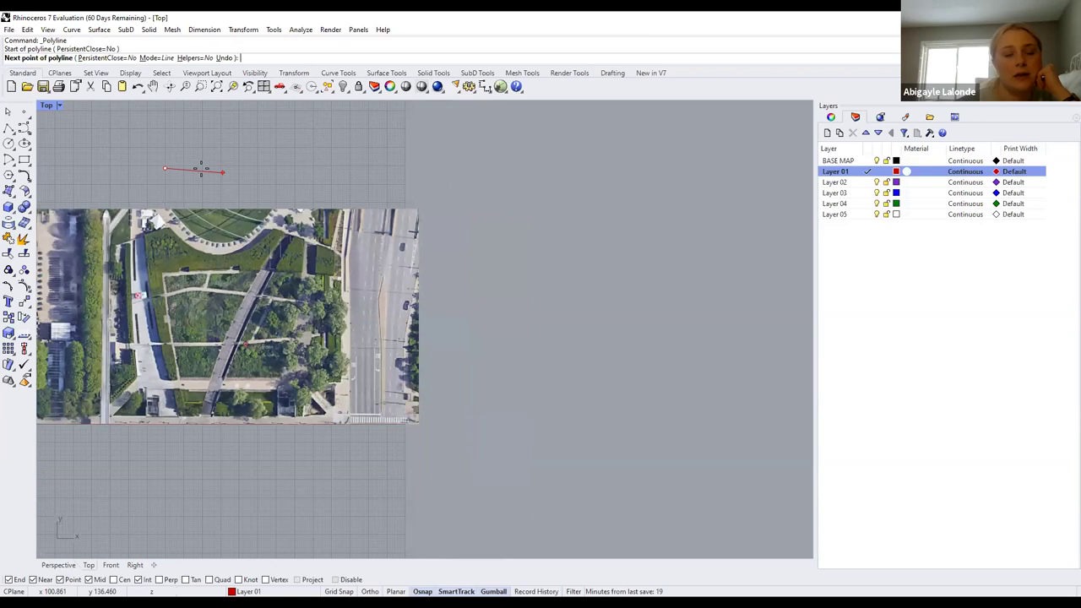
pyautogui.click(213, 171)
pyautogui.scroll(3, 218, 169)
pyautogui.click(314, 186)
pyautogui.click(343, 141)
pyautogui.click(381, 154)
pyautogui.click(407, 185)
pyautogui.click(373, 210)
pyautogui.click(302, 230)
pyautogui.click(243, 228)
pyautogui.click(192, 214)
pyautogui.click(144, 230)
pyautogui.click(95, 221)
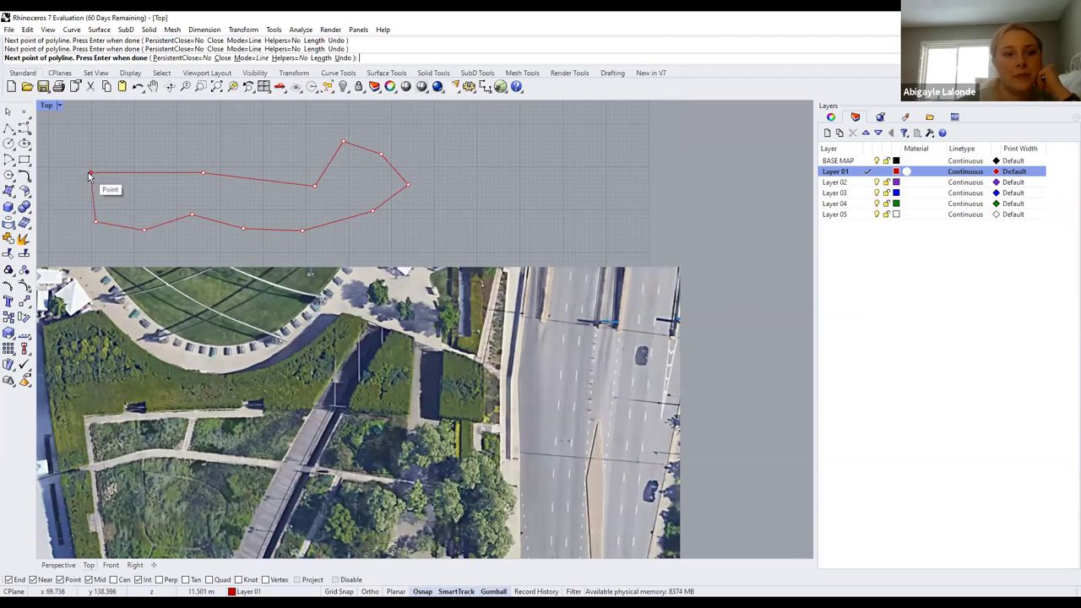
pyautogui.click(93, 176)
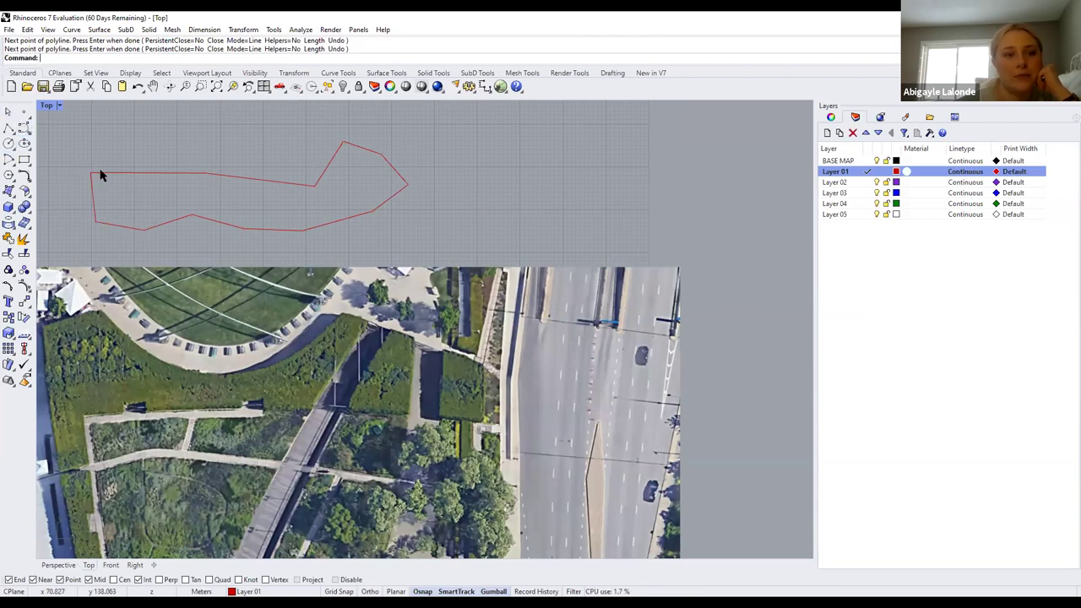
# Select the polyline above the photo to check that it is closed, and deselect it
pyautogui.scroll(3, 68, 156)
pyautogui.scroll(2, 68, 156)
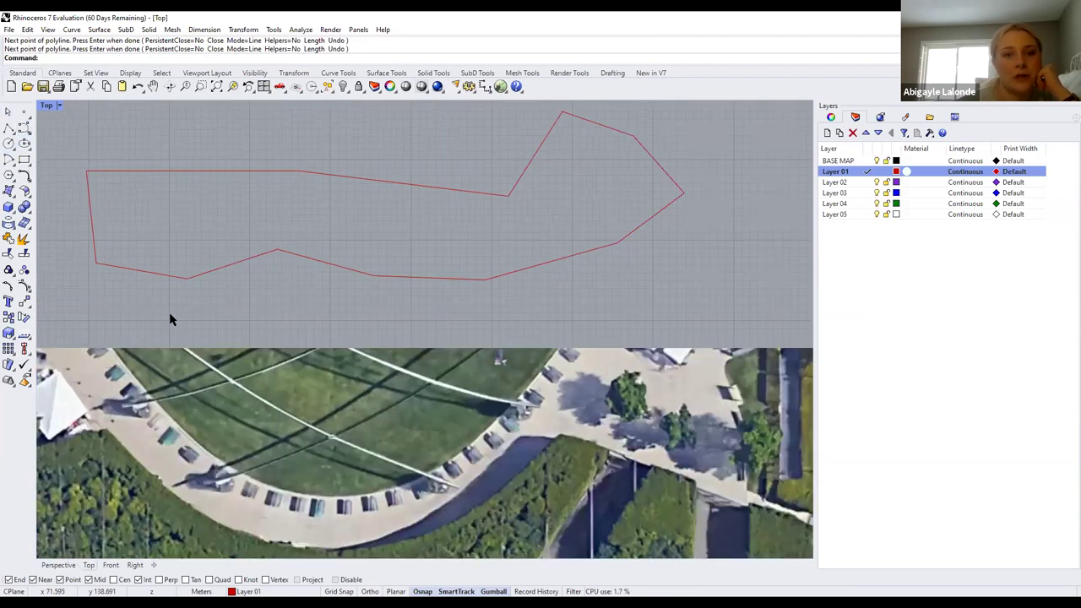
pyautogui.click(88, 187)
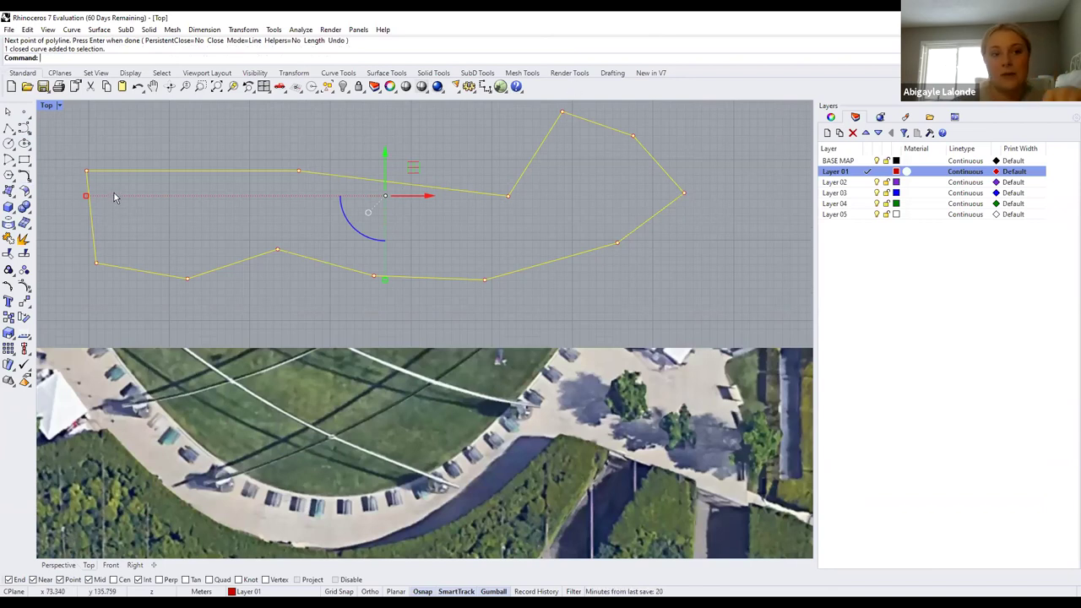
pyautogui.press('Escape')
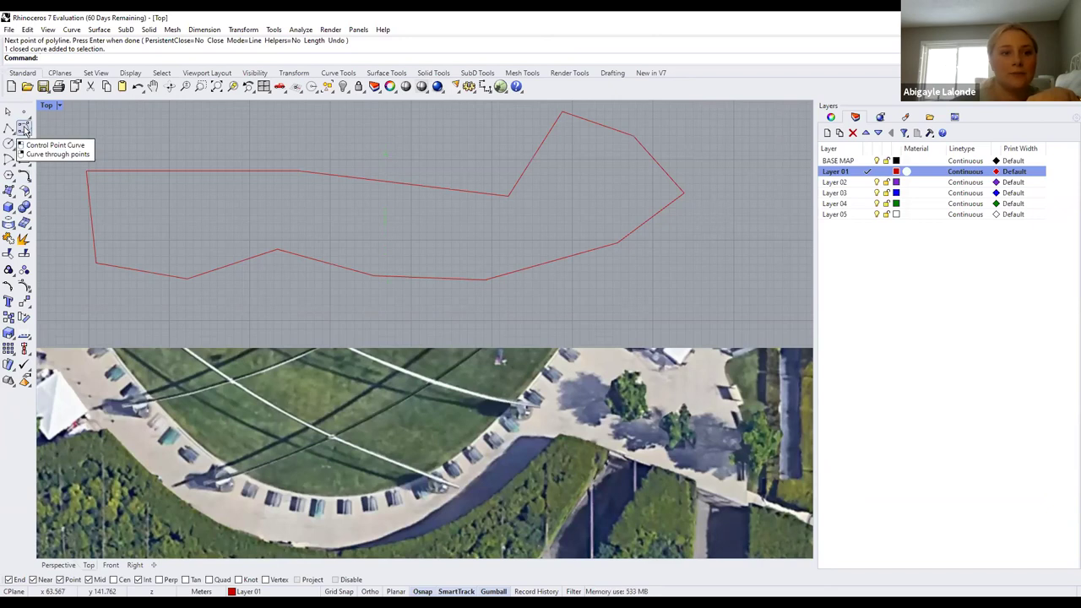
# Draw a closed, rounded freeform shape just above the polyline with Control Point Curve, snapping its end to the start point
pyautogui.click(25, 128)
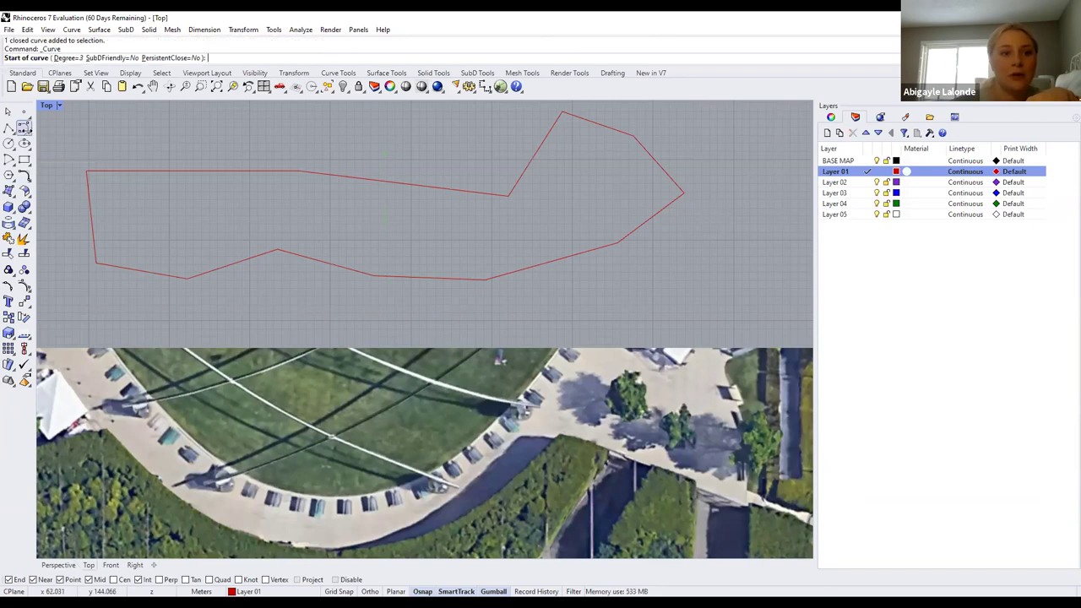
pyautogui.scroll(-4, 116, 176)
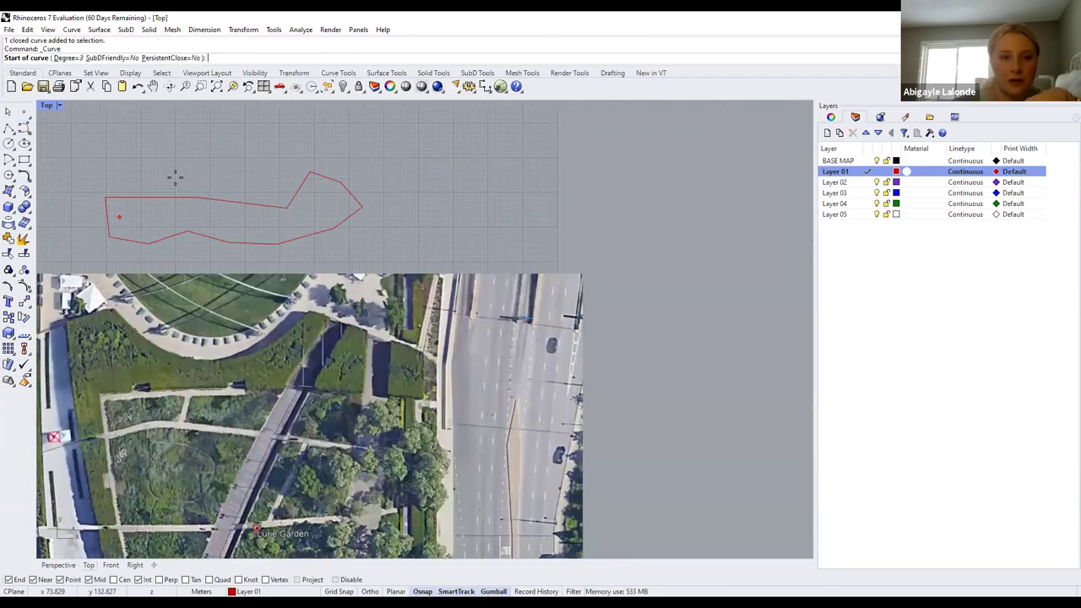
pyautogui.scroll(4, 207, 176)
pyautogui.click(114, 178)
pyautogui.click(178, 173)
pyautogui.click(219, 189)
pyautogui.click(214, 205)
pyautogui.click(178, 206)
pyautogui.click(135, 219)
pyautogui.click(101, 217)
pyautogui.click(79, 210)
pyautogui.click(60, 183)
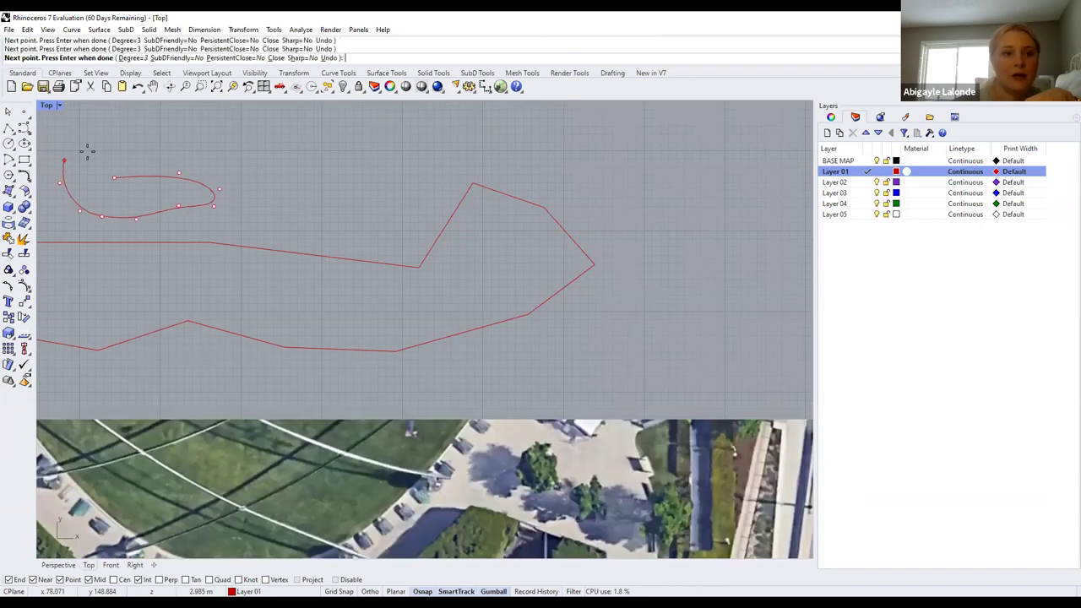
pyautogui.click(114, 178)
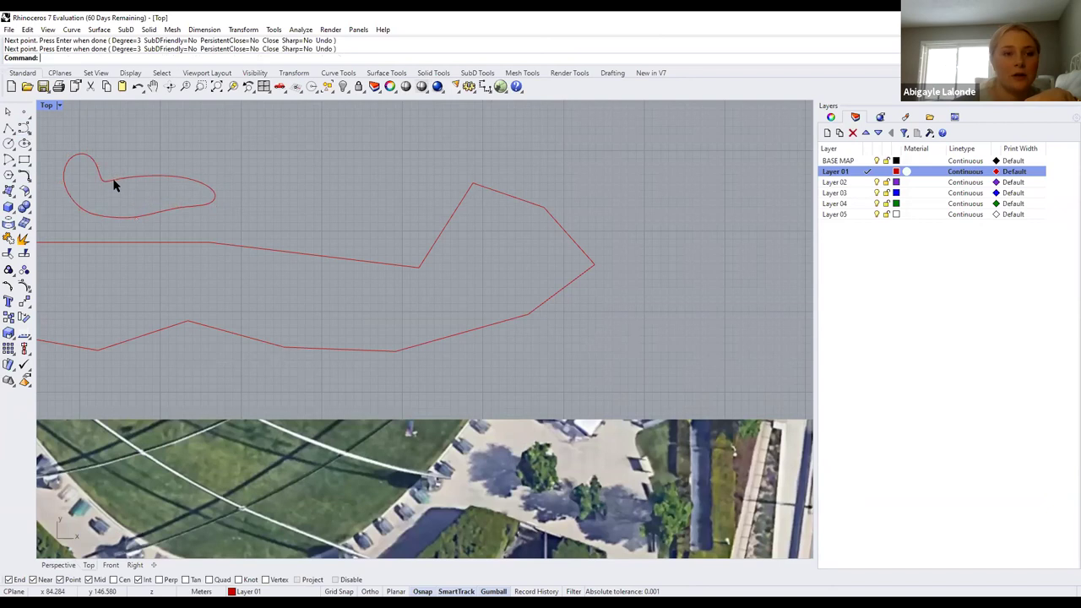
pyautogui.press('Escape')
# Start a polyline beside the curved shape, look through the additional curve tools such as Helix, and end the command
pyautogui.scroll(-1, 214, 243)
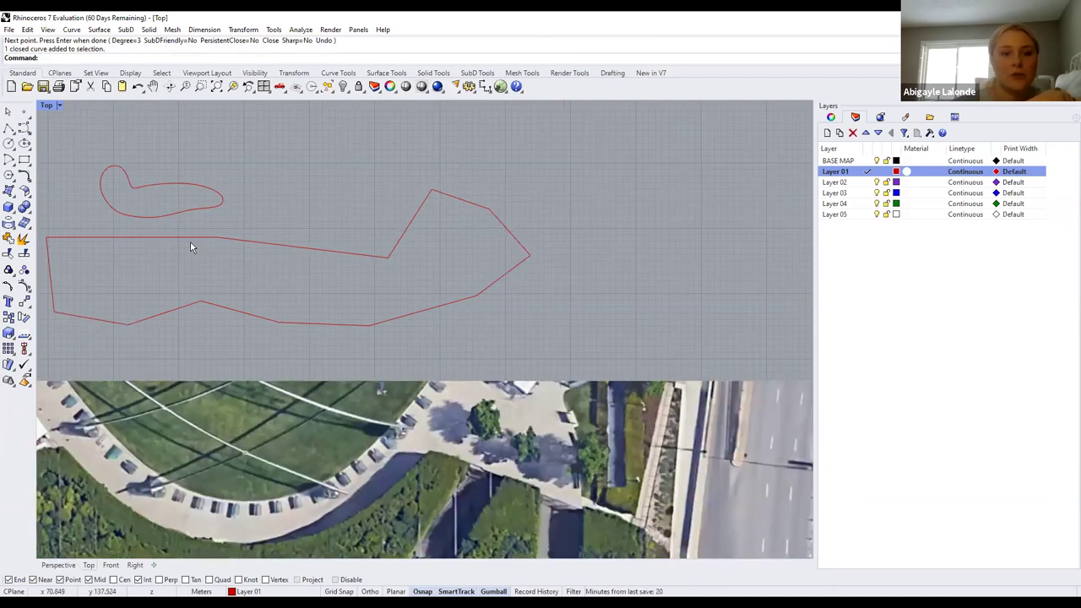
pyautogui.scroll(2, 40, 146)
pyautogui.click(10, 129)
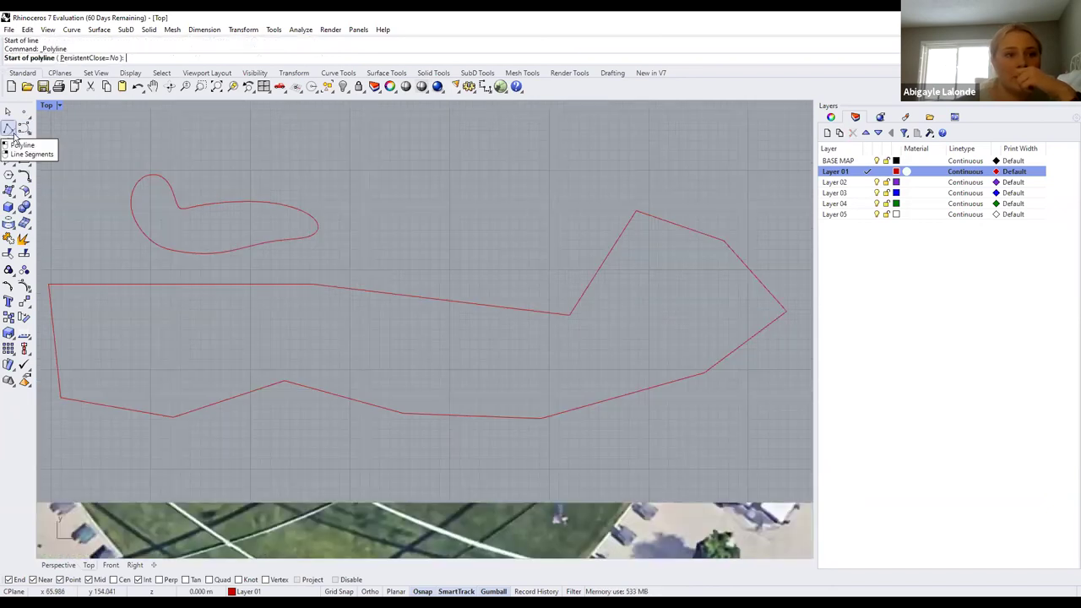
pyautogui.moveTo(37, 135)
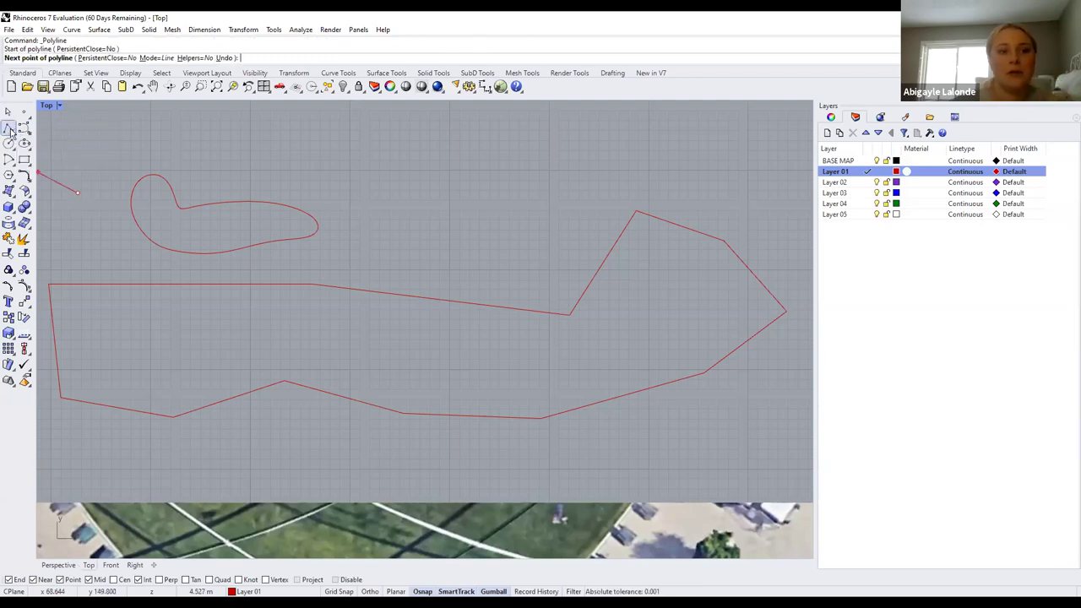
pyautogui.click(38, 128)
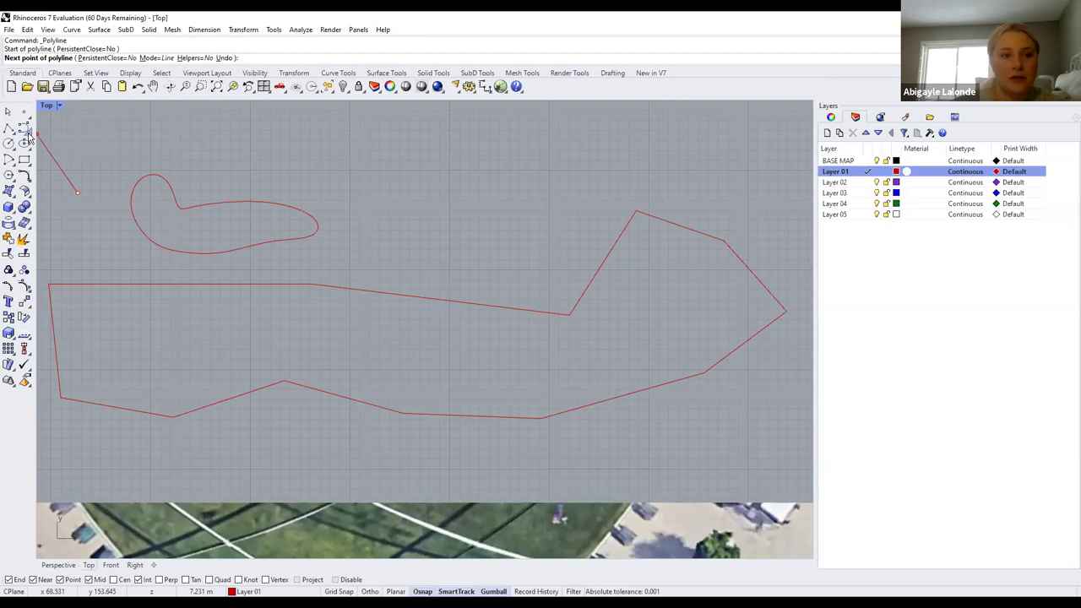
pyautogui.click(24, 128)
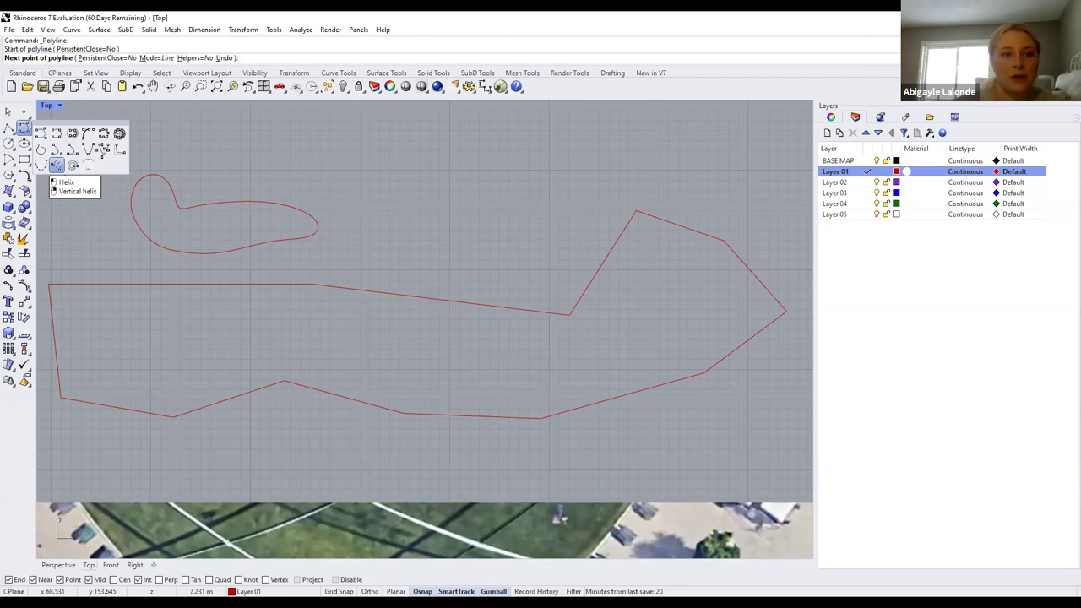
pyautogui.rightClick(192, 196)
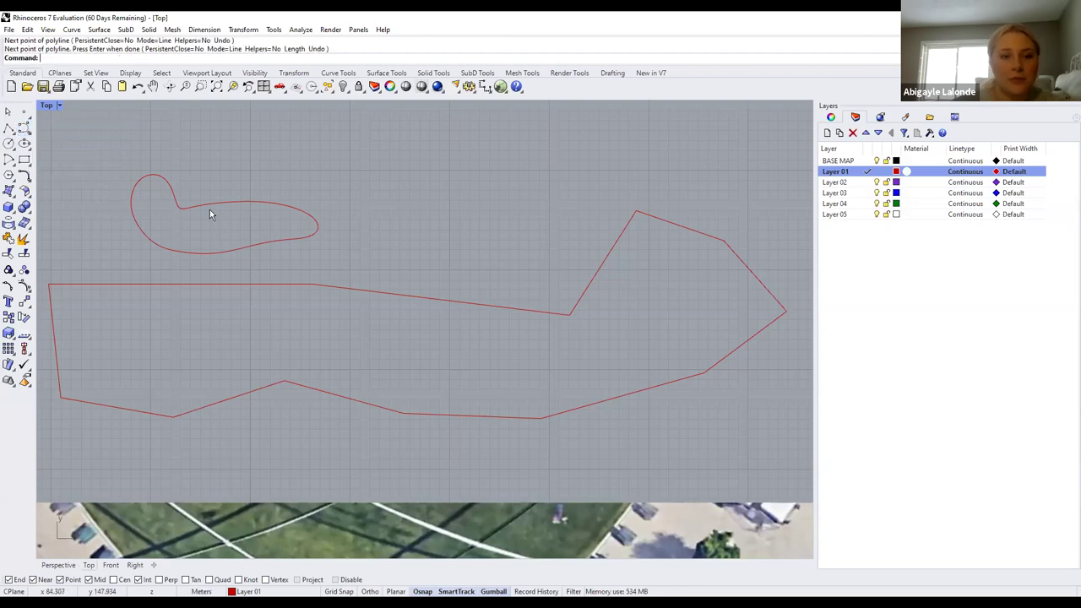
# Draw a straight polyline along the upper edge of the garden path, from the side-path corner to the diagonal walkway
pyautogui.scroll(-3, 212, 214)
pyautogui.scroll(1, 243, 251)
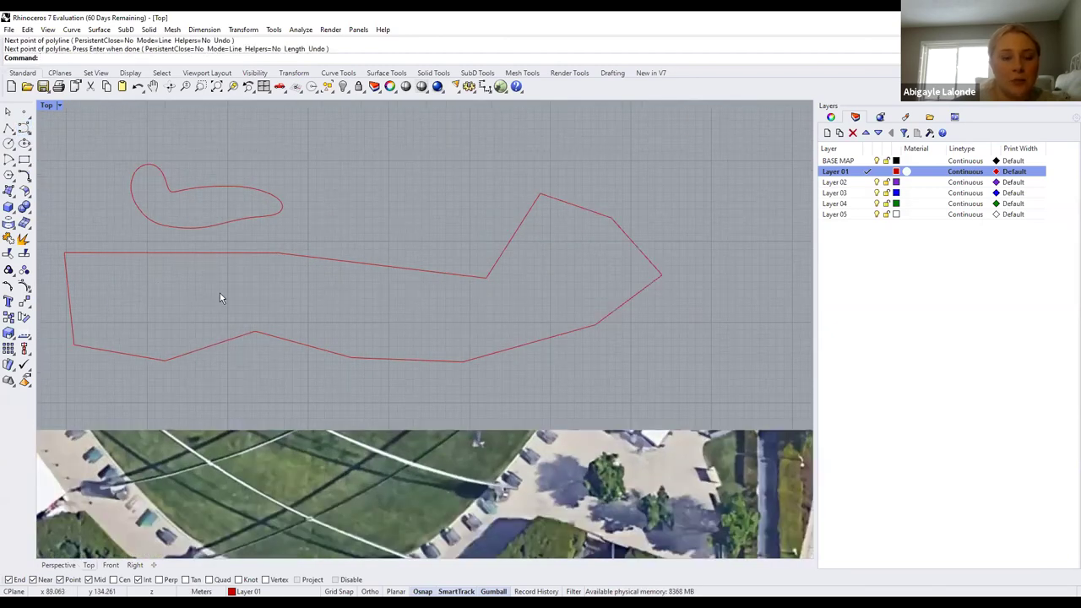
pyautogui.click(9, 129)
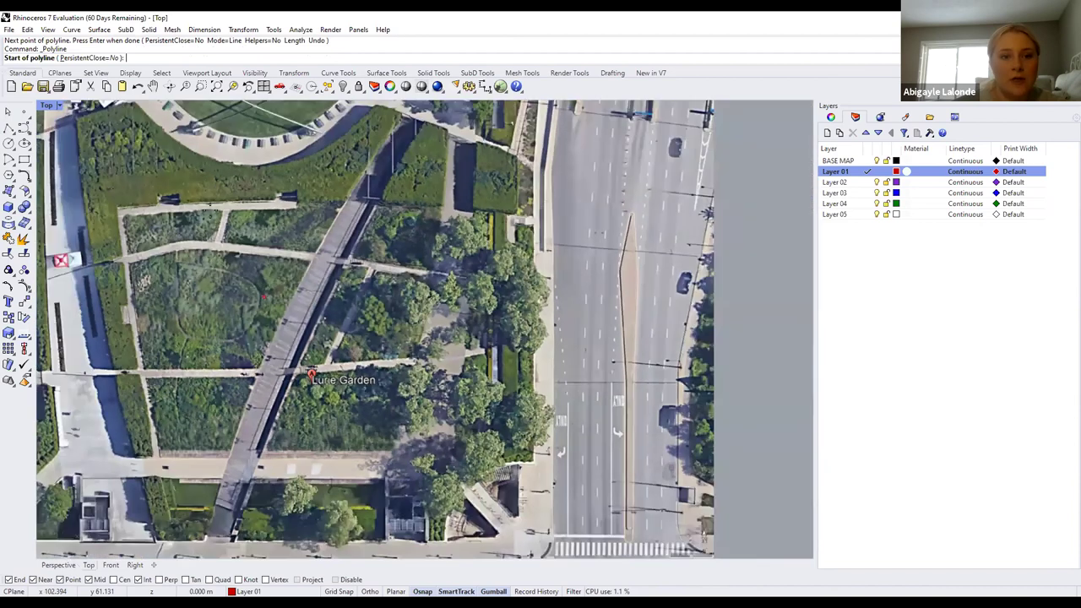
pyautogui.scroll(3, 221, 218)
pyautogui.click(216, 214)
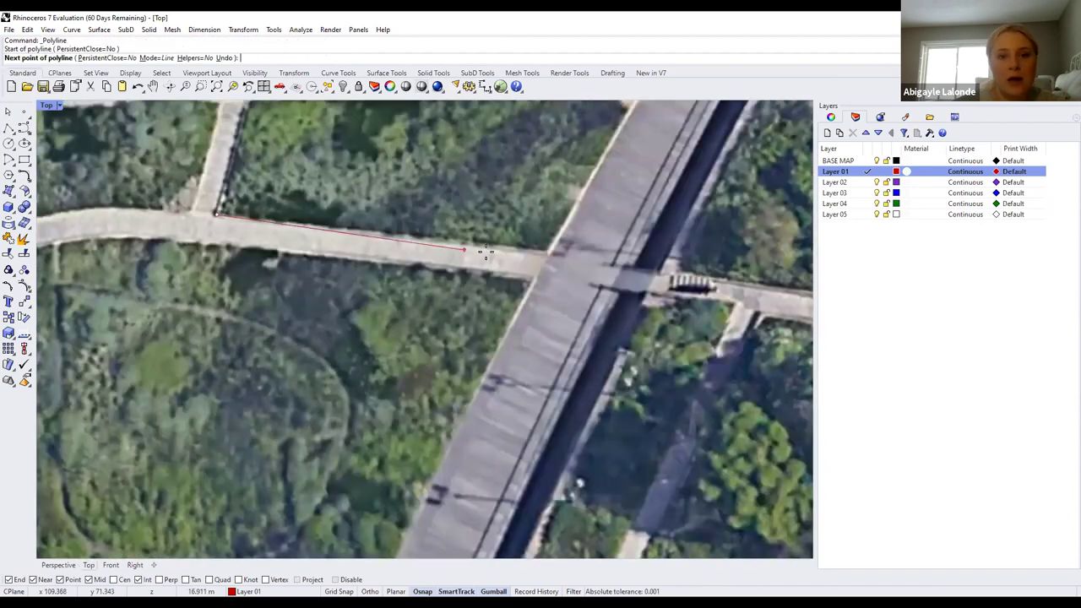
pyautogui.click(546, 252)
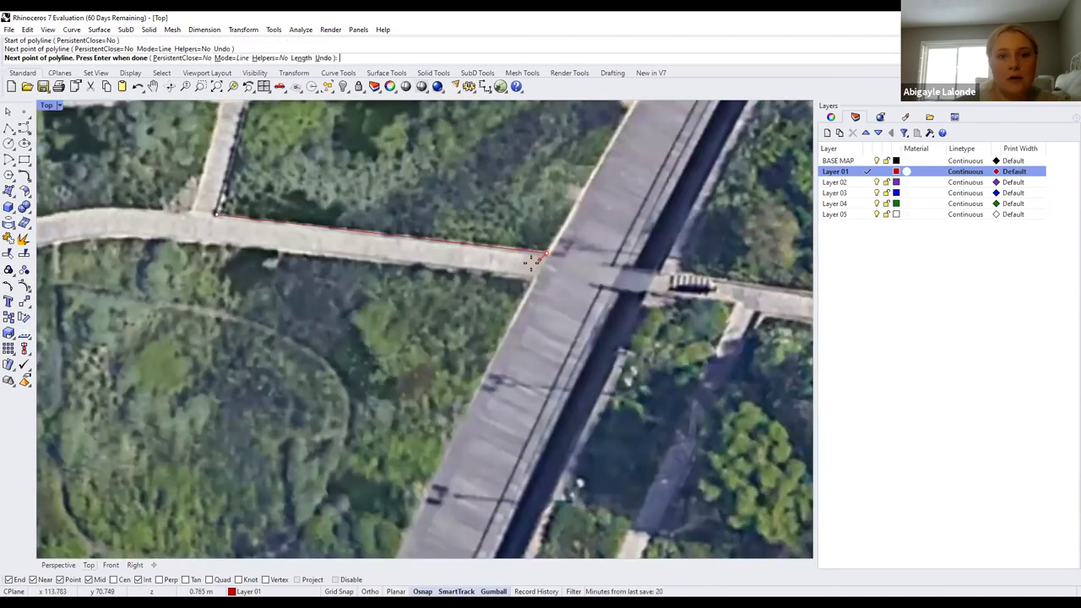
pyautogui.press('Return')
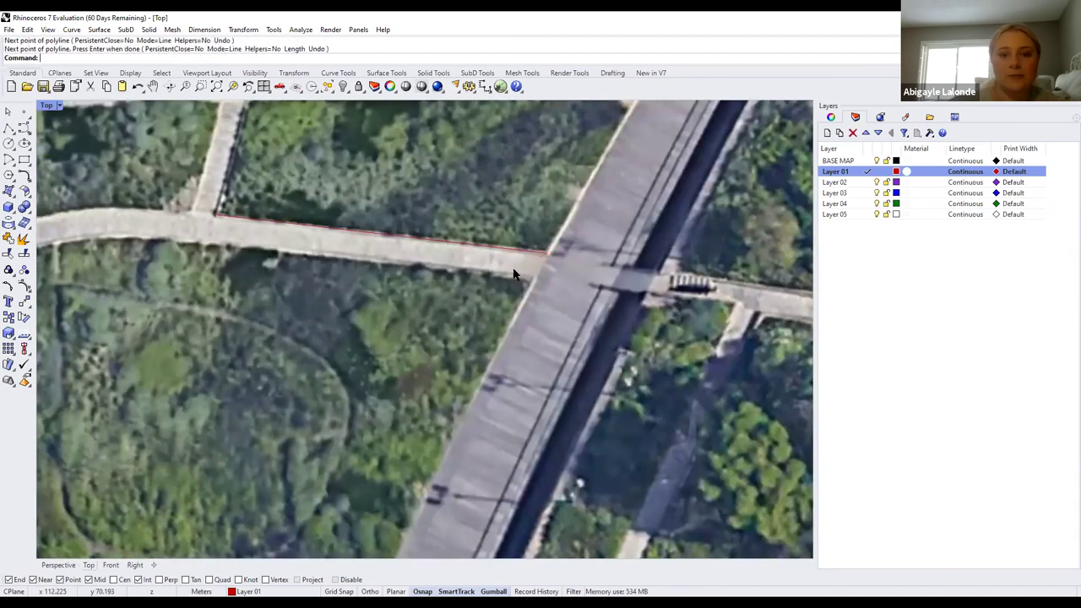
# Measure the path's width with a temporary polyline perpendicular to the traced edge, and cancel the polyline
pyautogui.click(339, 240)
pyautogui.click(359, 261)
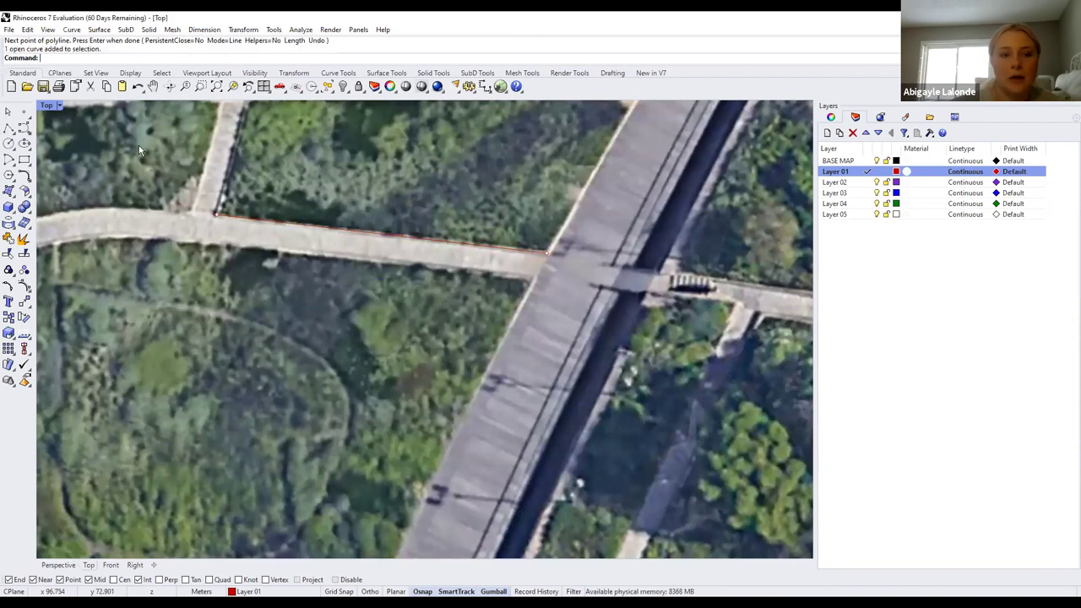
pyautogui.click(11, 124)
pyautogui.scroll(3, 422, 282)
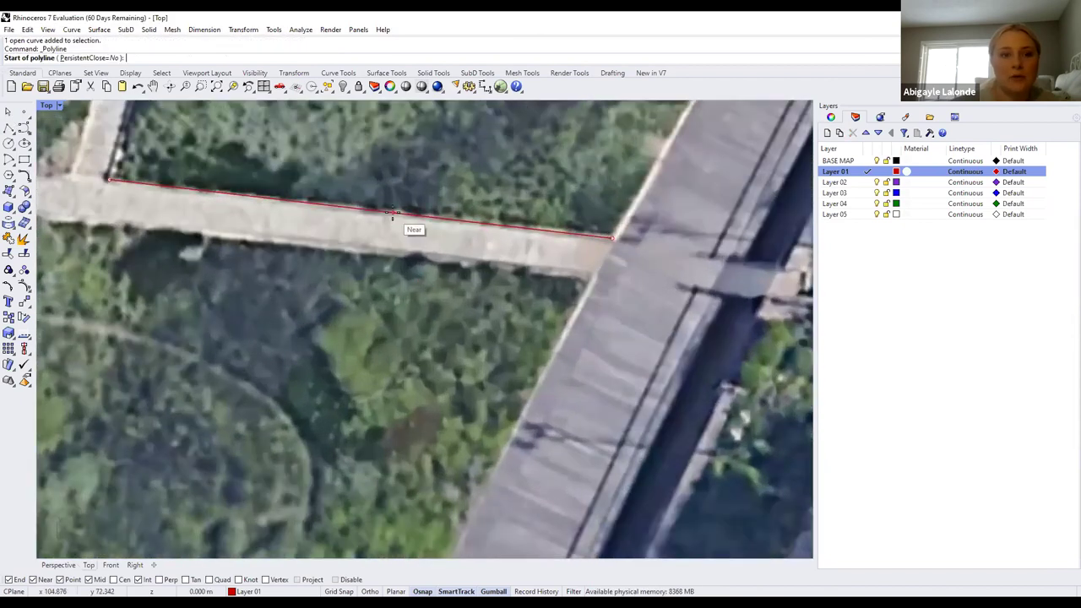
pyautogui.click(392, 213)
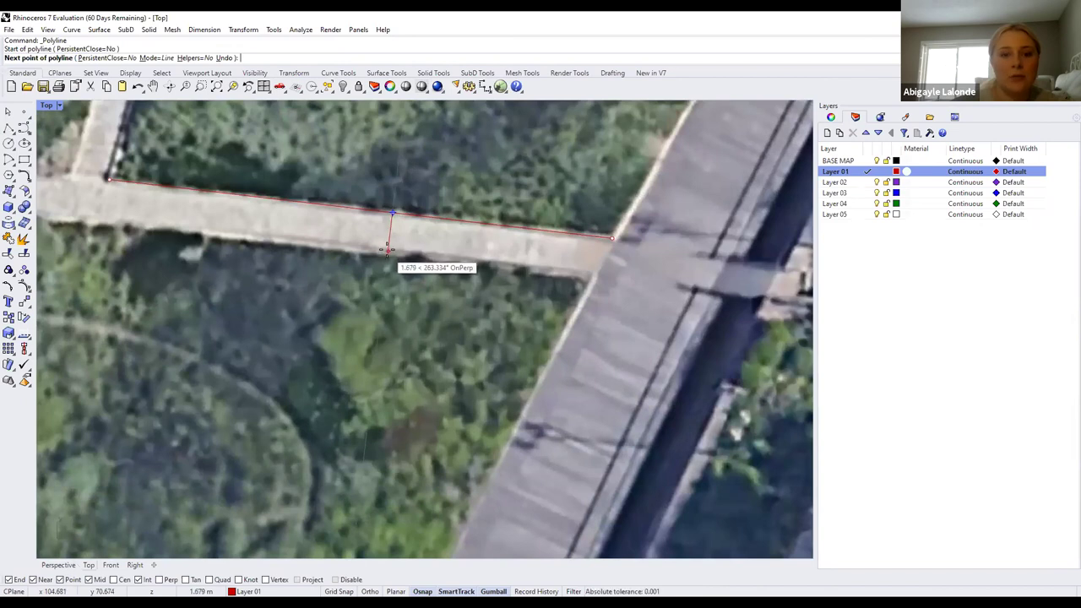
pyautogui.press('Escape')
# Offset the traced edge line by 1.7 m toward the path's lower edge
pyautogui.click(419, 220)
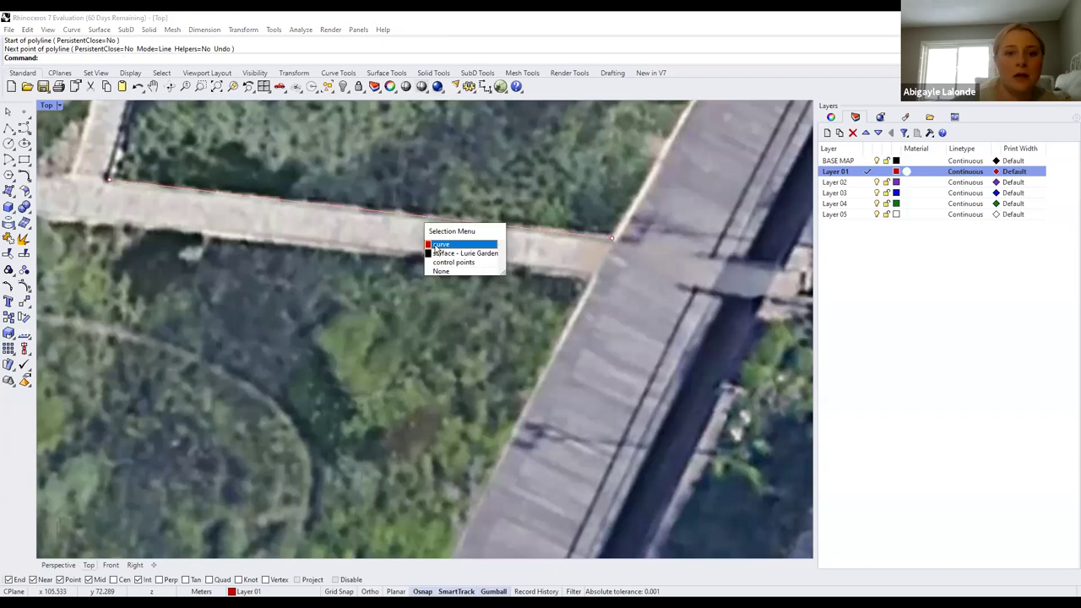
pyautogui.click(443, 245)
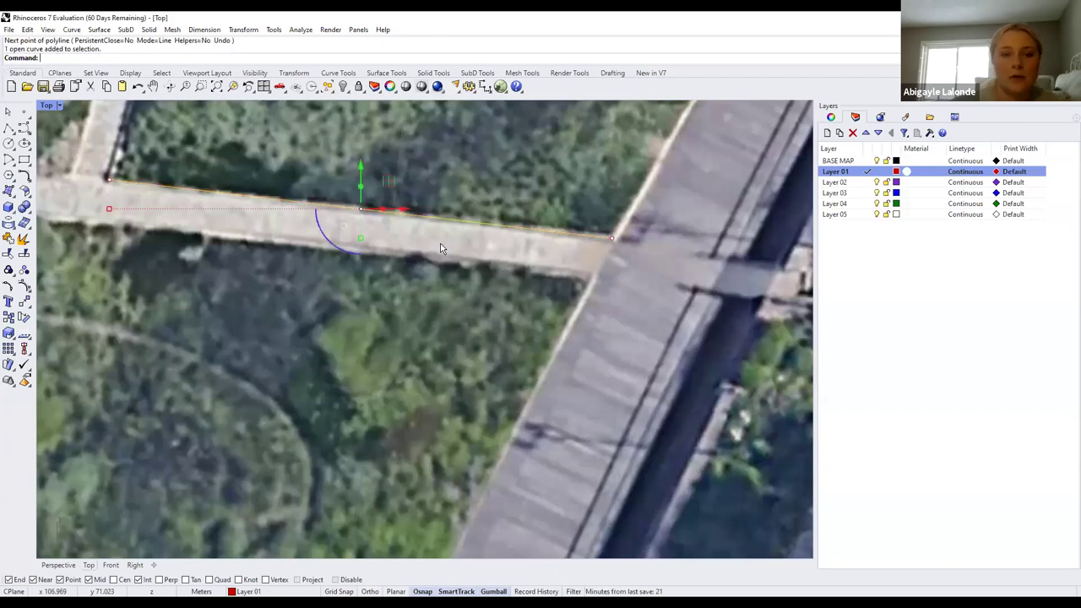
pyautogui.write('Offset')
pyautogui.press('Return')
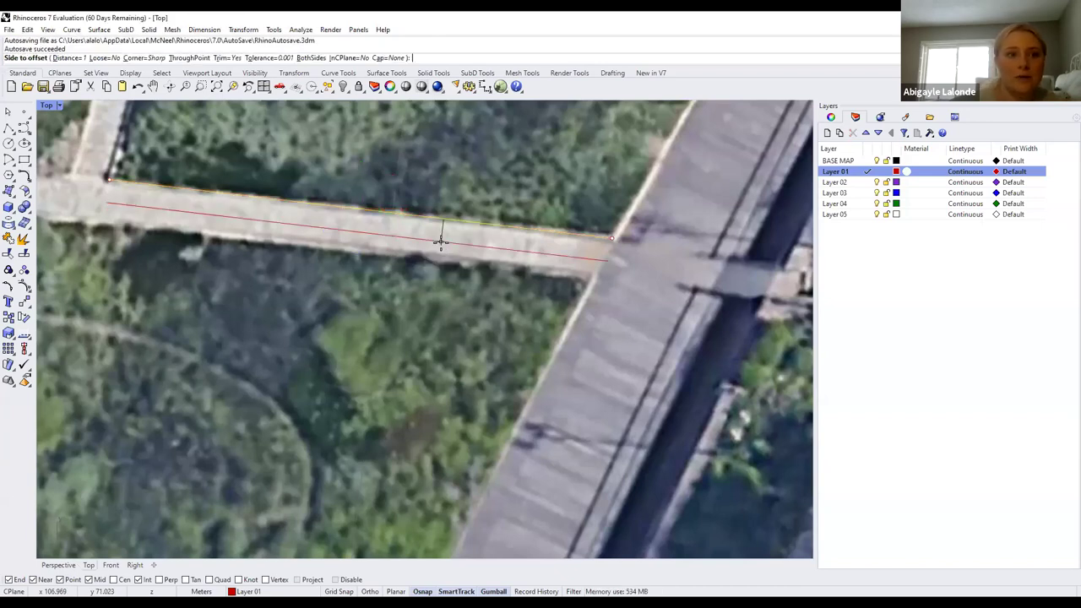
pyautogui.write('1.7')
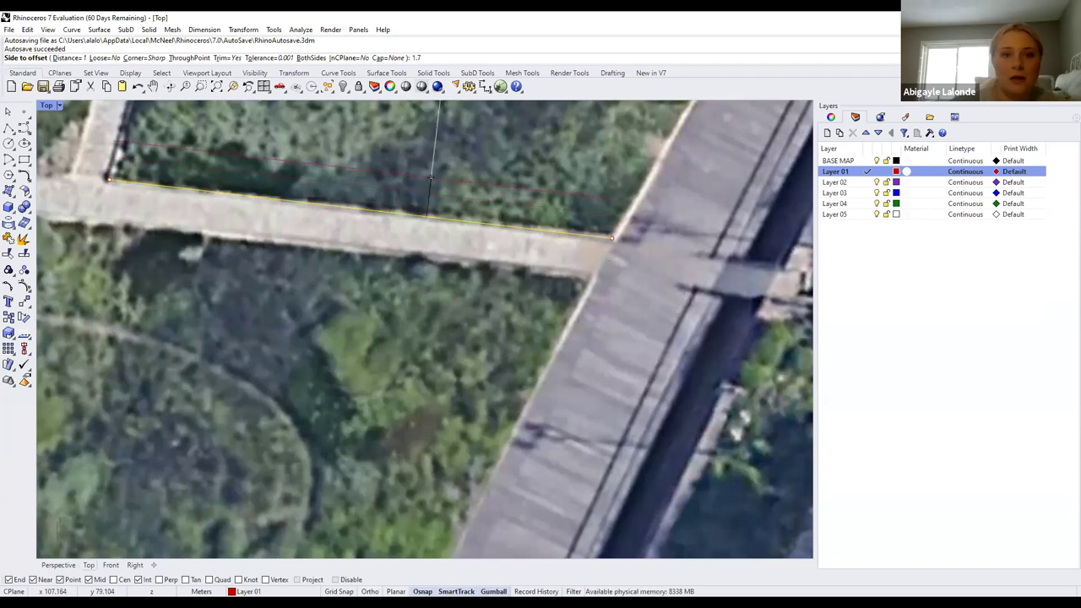
pyautogui.press('Return')
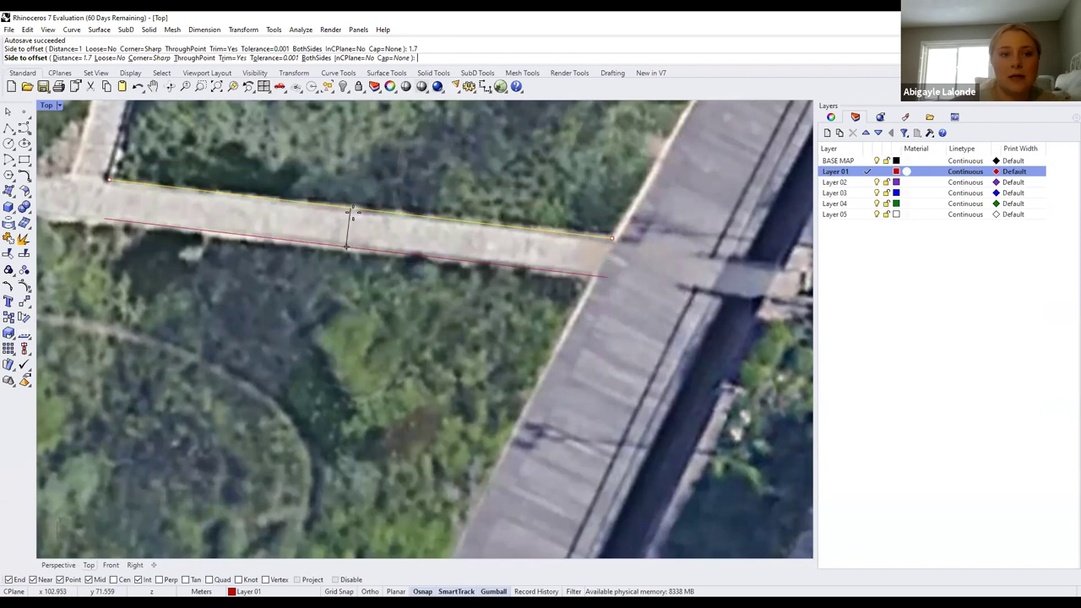
pyautogui.click(351, 240)
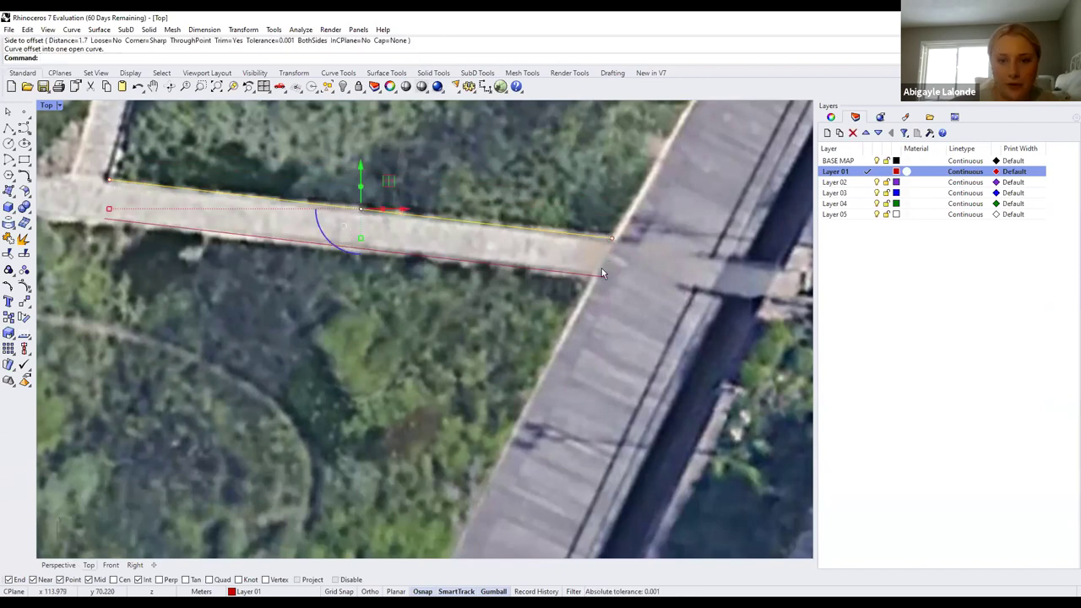
# Examine the offset path edges, the garden's other walkways and the street with its median on the aerial photo
pyautogui.scroll(-3, 348, 225)
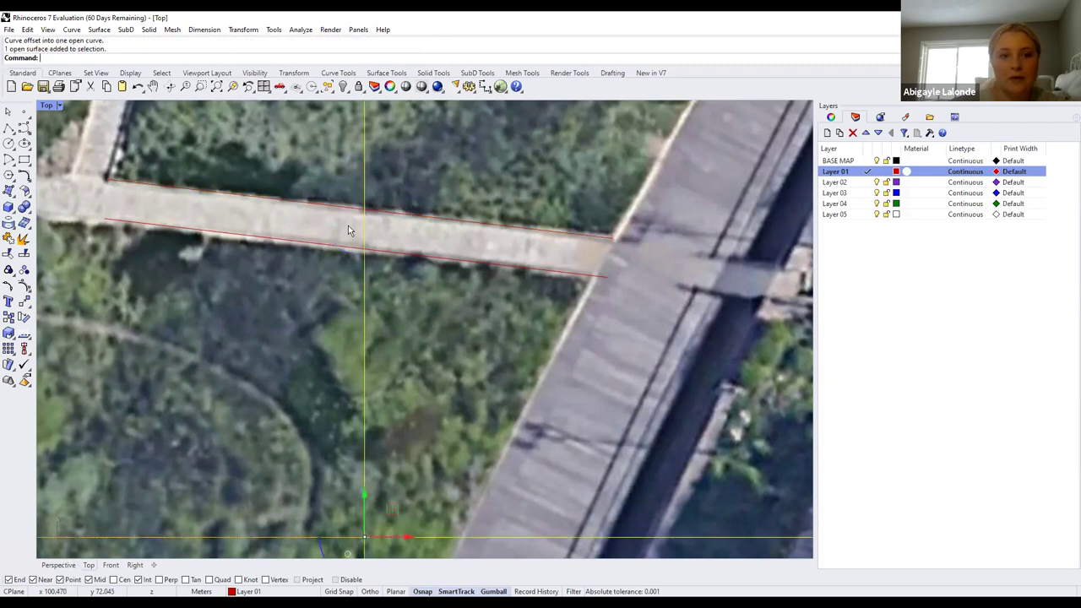
pyautogui.click(427, 272)
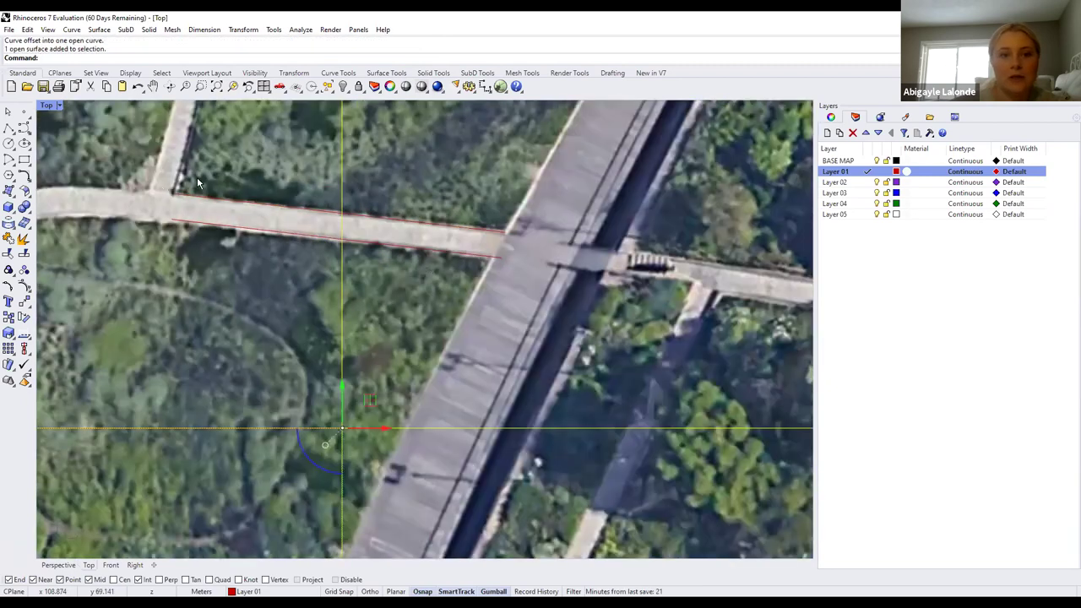
pyautogui.scroll(-4, 197, 181)
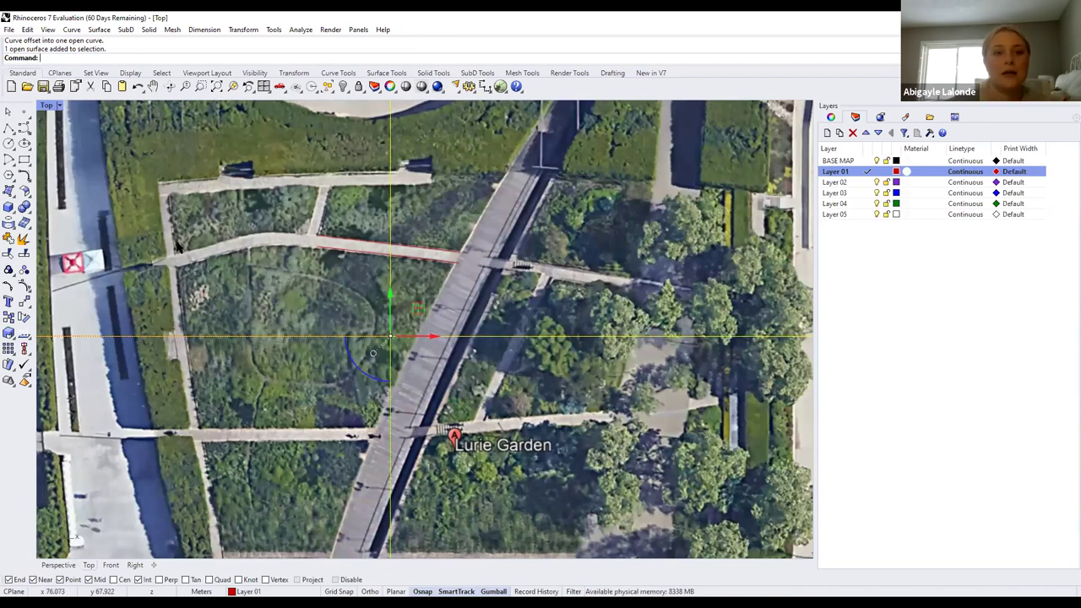
pyautogui.scroll(3, 186, 240)
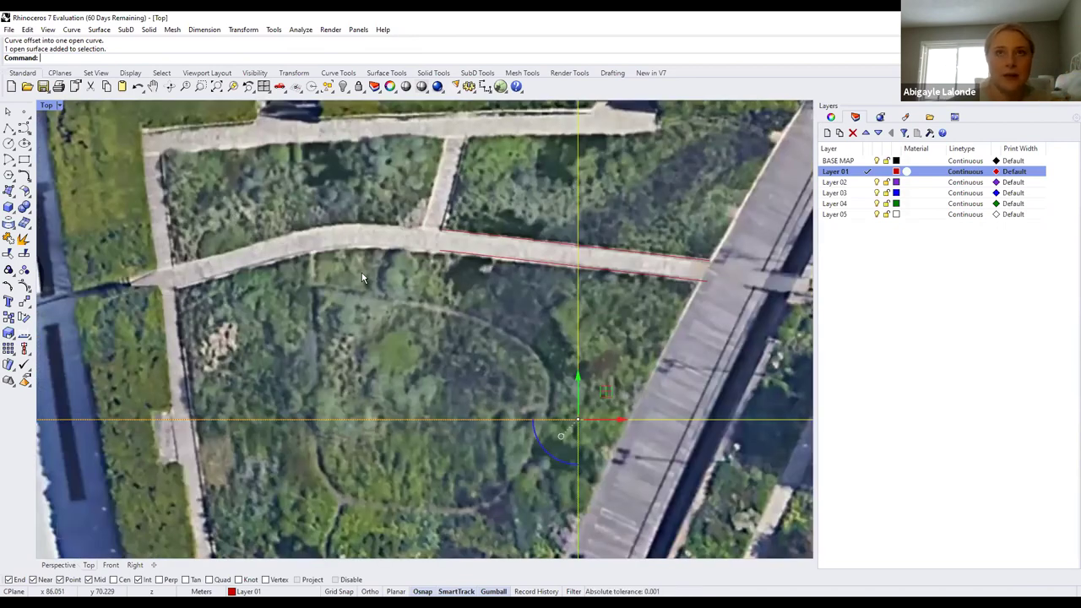
pyautogui.scroll(-2, 318, 261)
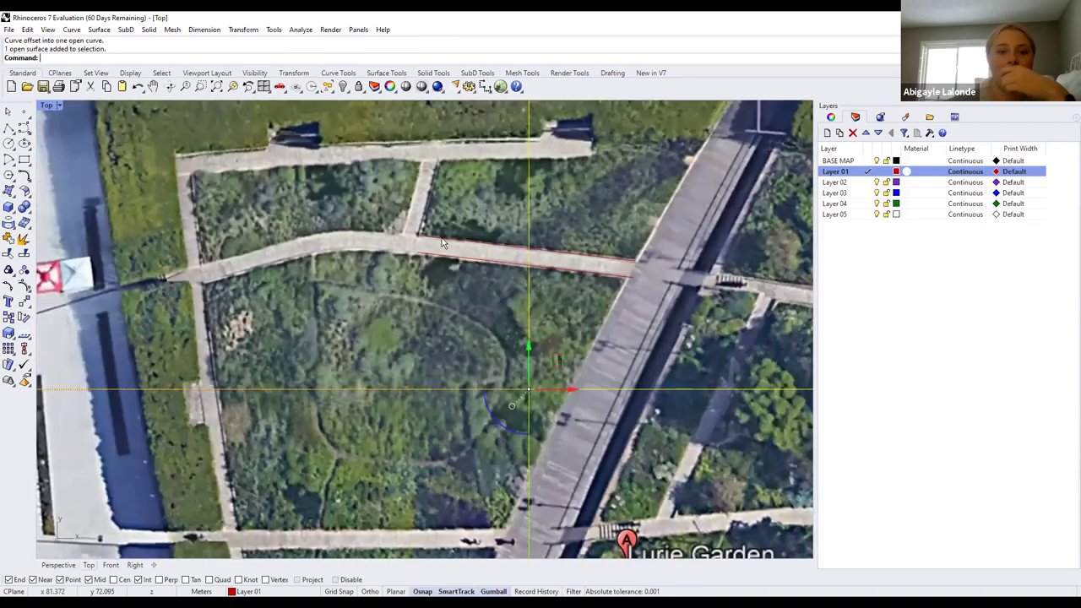
pyautogui.scroll(2, 385, 224)
pyautogui.scroll(-3, 630, 241)
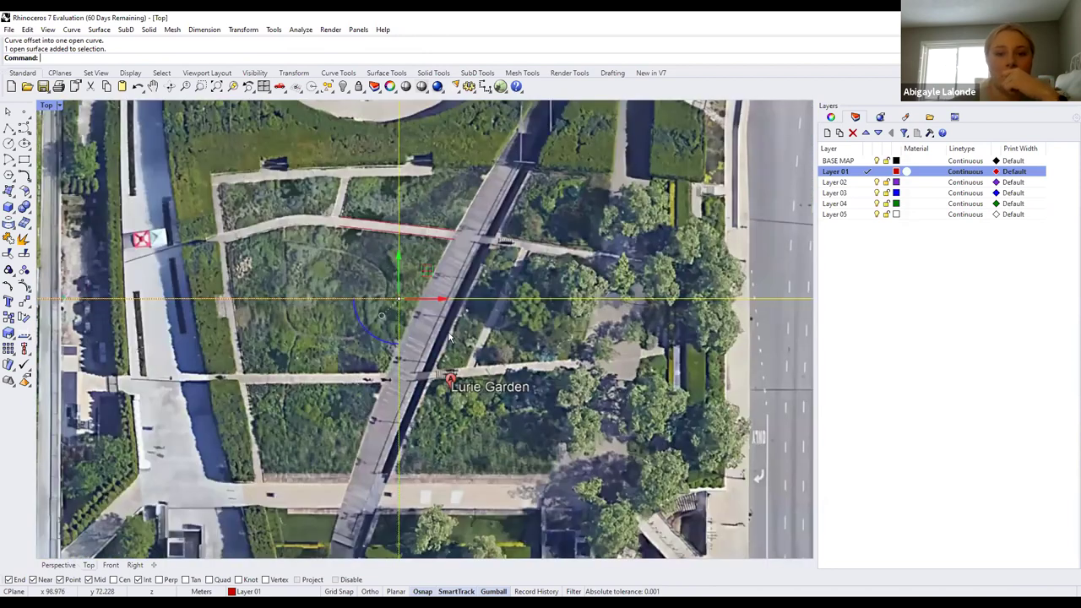
pyautogui.moveTo(605, 296); pyautogui.dragTo(364, 296, button='right')
pyautogui.scroll(2, 365, 295)
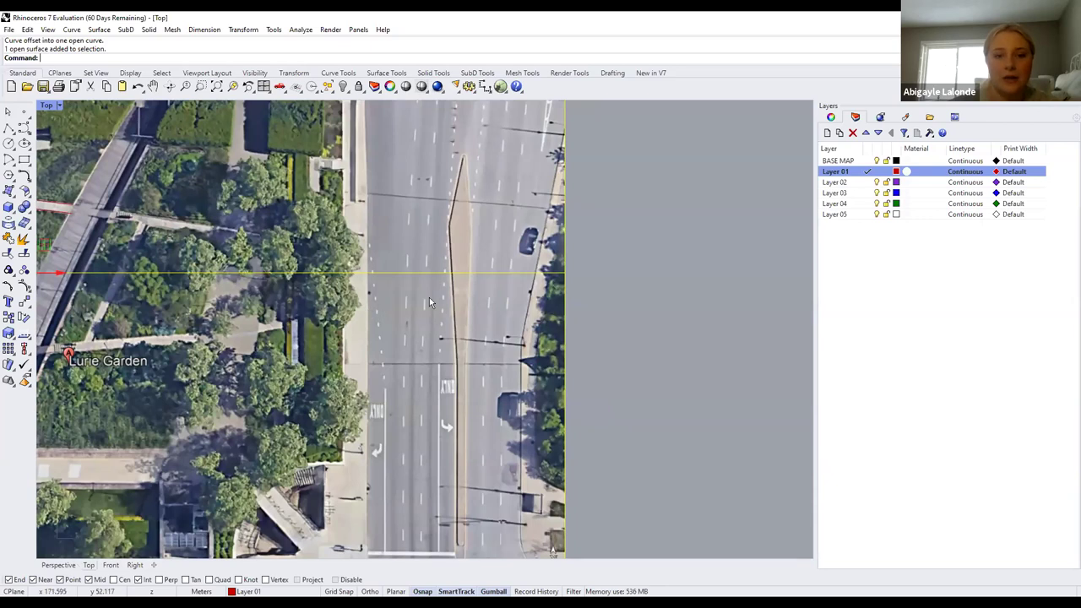
pyautogui.scroll(-1, 289, 228)
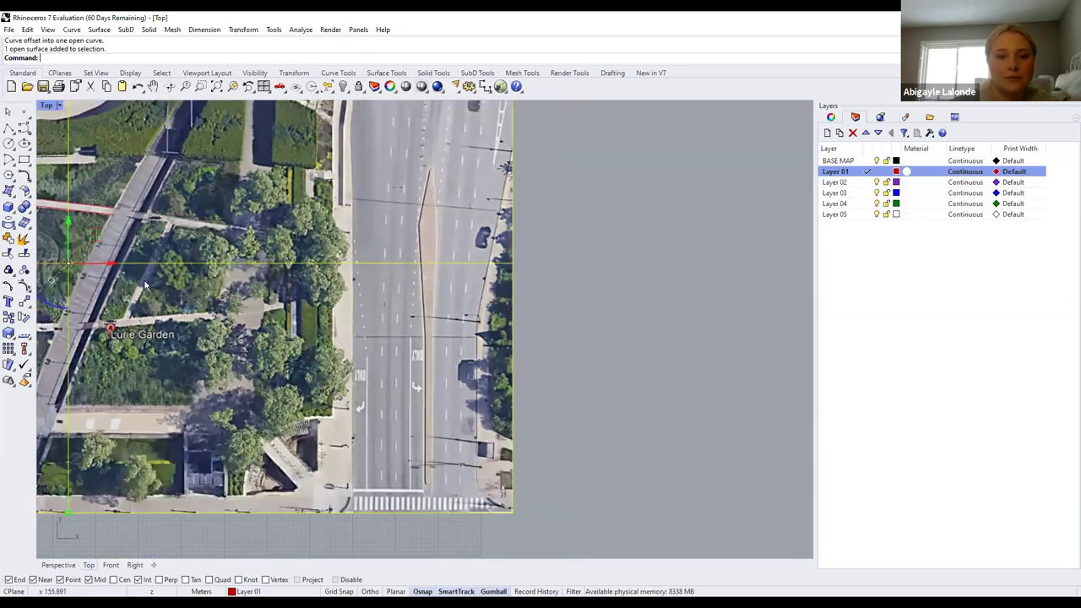
pyautogui.moveTo(203, 278); pyautogui.dragTo(186, 247, button='right')
pyautogui.scroll(1, 174, 242)
pyautogui.scroll(-3, 174, 242)
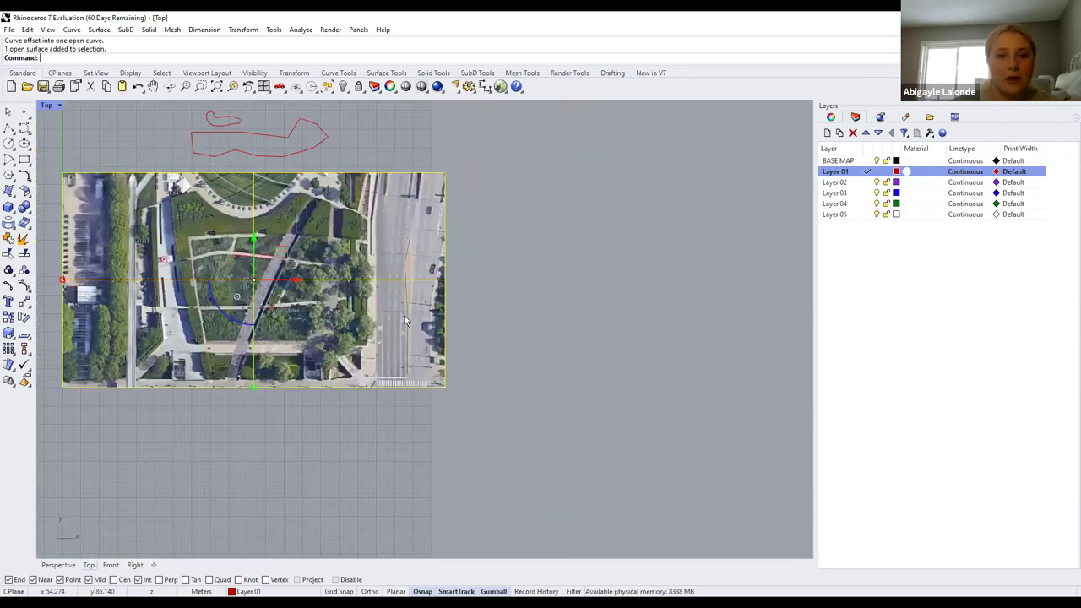
pyautogui.scroll(5, 286, 241)
pyautogui.scroll(4, 285, 241)
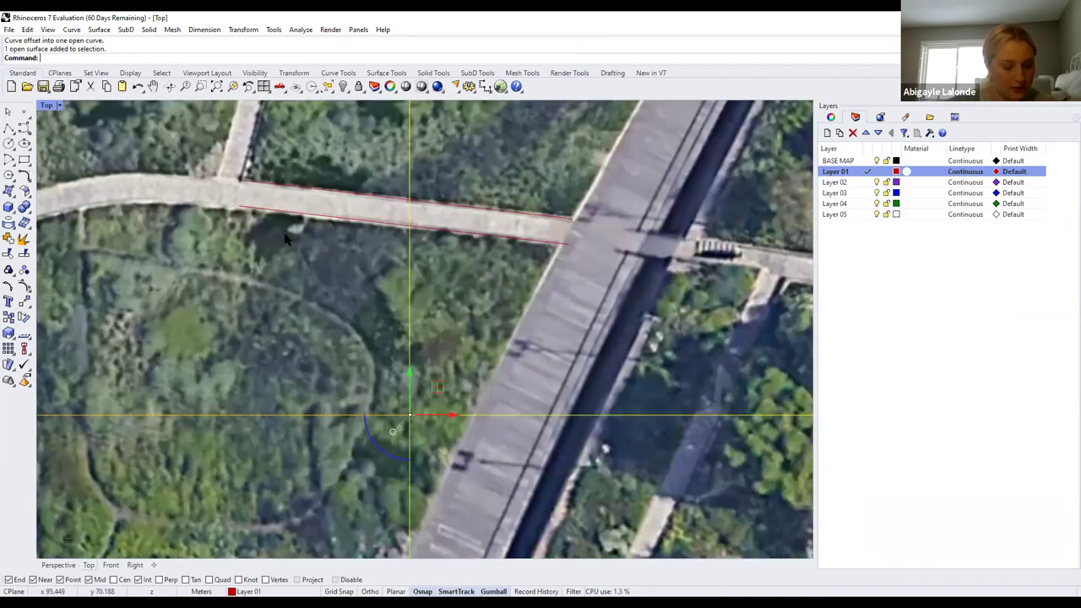
# Draw a polyline across the path at the side-path junction, snapping to the endpoints of the two parallel edge lines
pyautogui.click(9, 129)
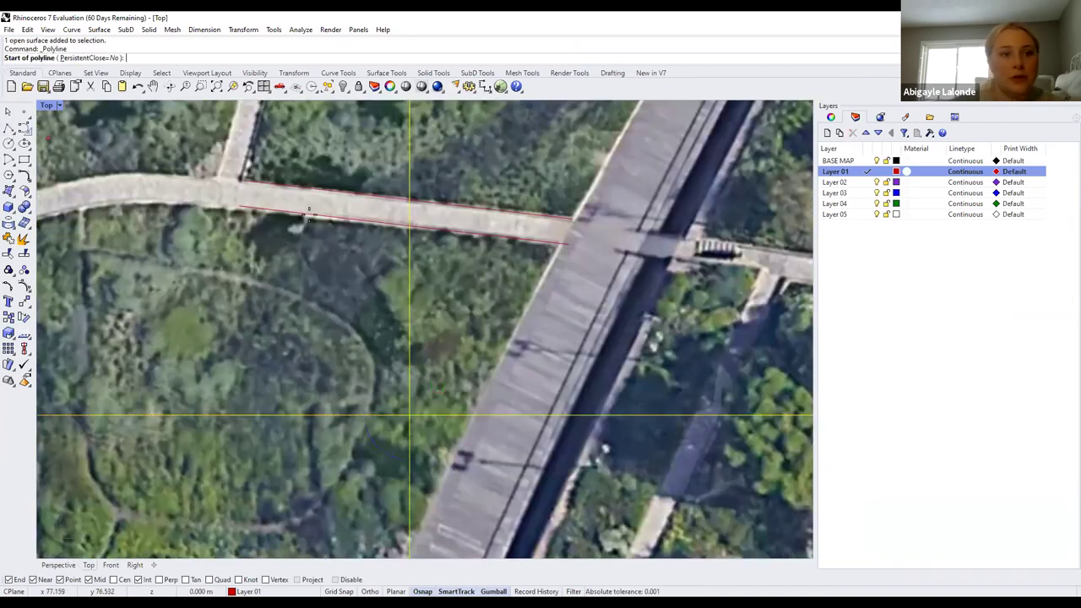
pyautogui.click(249, 185)
pyautogui.scroll(5, 254, 198)
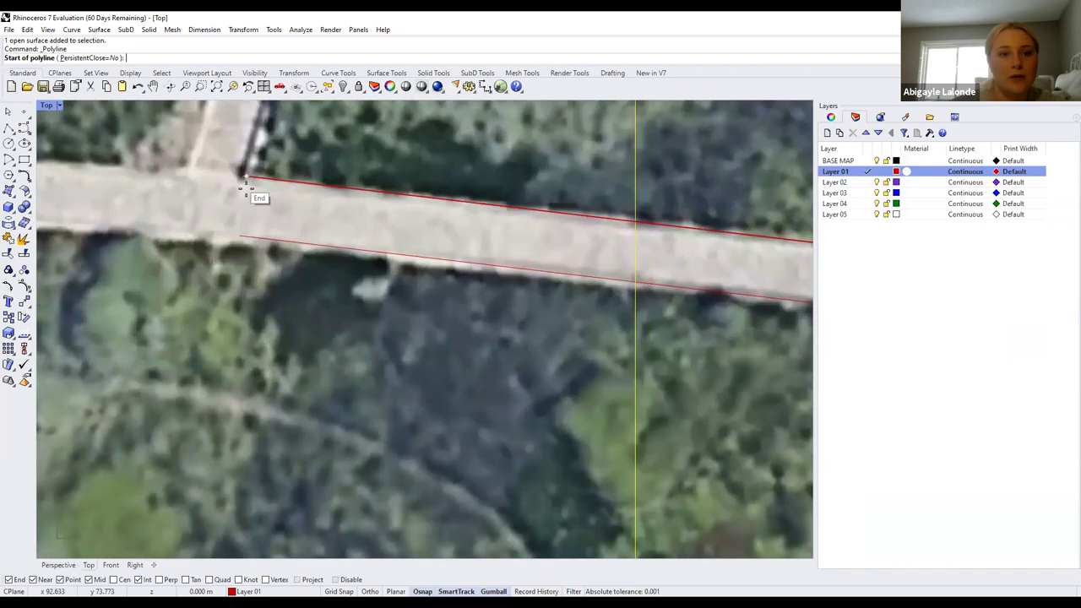
pyautogui.click(237, 263)
pyautogui.press('Return')
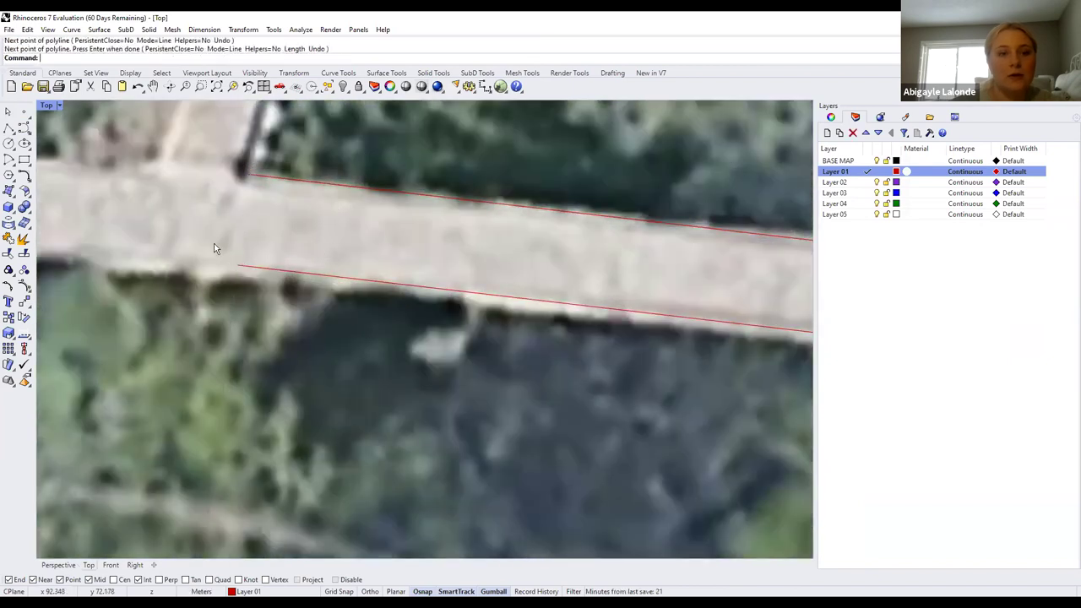
# Trace a curve along the north edge of the bending walkway from its west end to the short connecting path
pyautogui.scroll(-2, 321, 253)
pyautogui.scroll(-5, 321, 254)
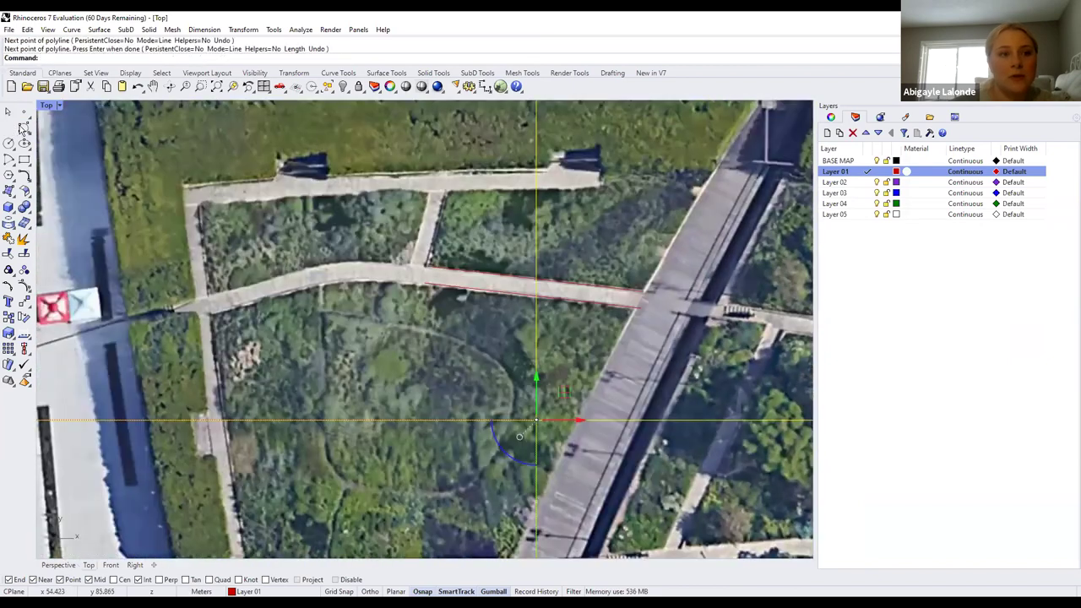
pyautogui.click(24, 126)
pyautogui.scroll(3, 214, 314)
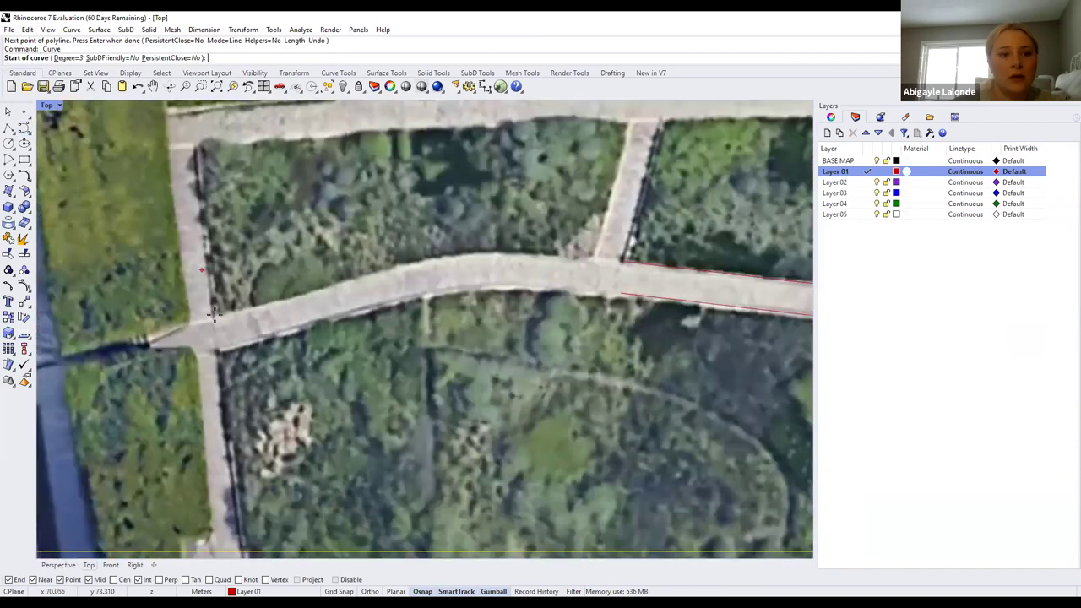
pyautogui.click(216, 314)
pyautogui.click(276, 301)
pyautogui.click(349, 281)
pyautogui.click(418, 262)
pyautogui.click(453, 255)
pyautogui.click(485, 253)
pyautogui.click(508, 253)
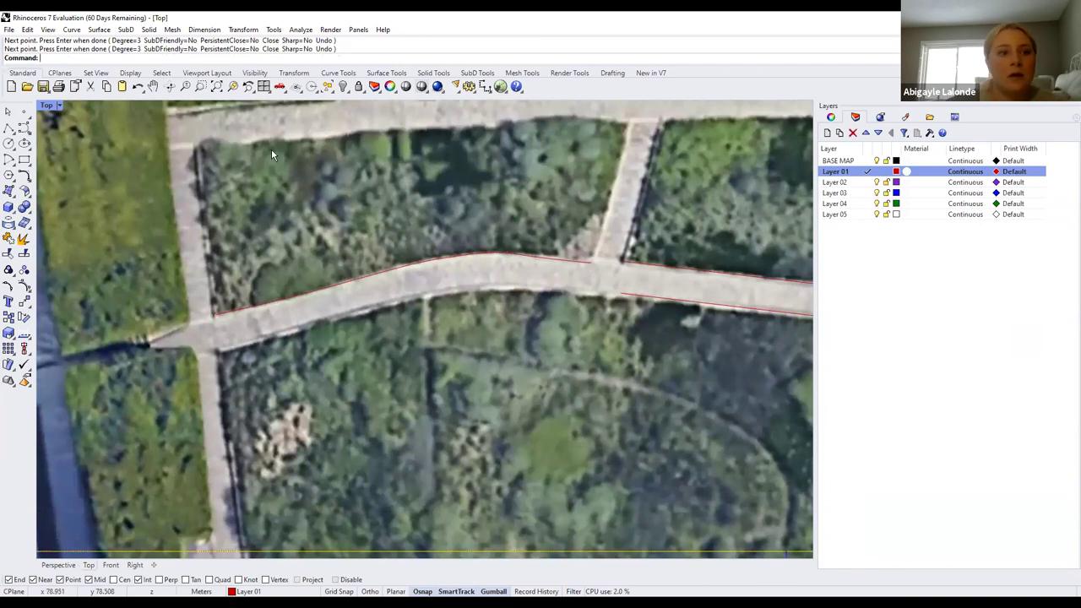
# Trace a curve down the west edge of the short connecting path to meet the walkway curve
pyautogui.click(24, 127)
pyautogui.click(628, 124)
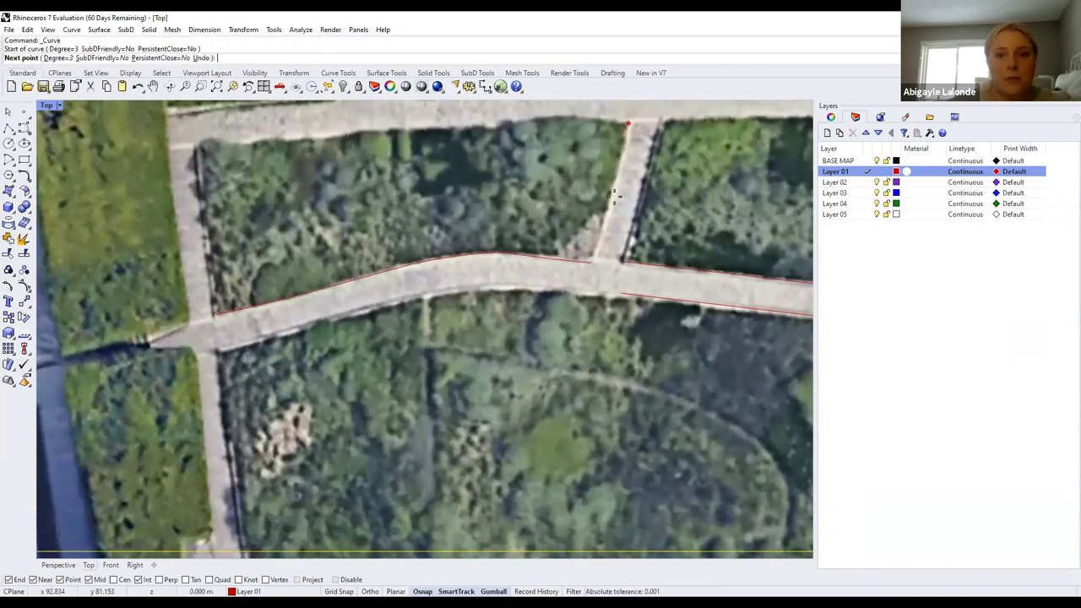
pyautogui.click(606, 214)
pyautogui.click(594, 260)
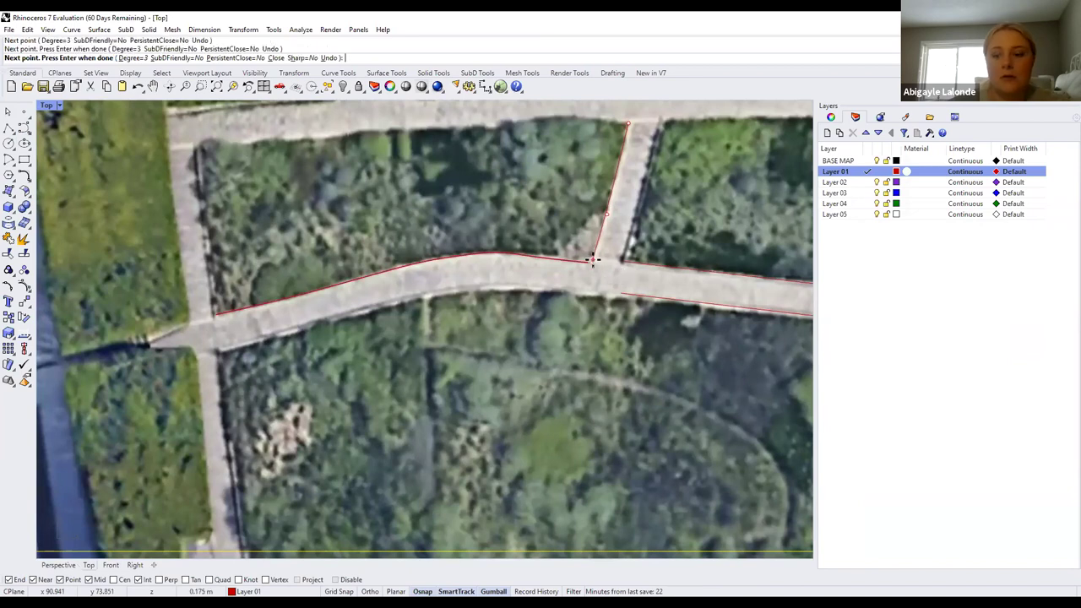
pyautogui.press('Return')
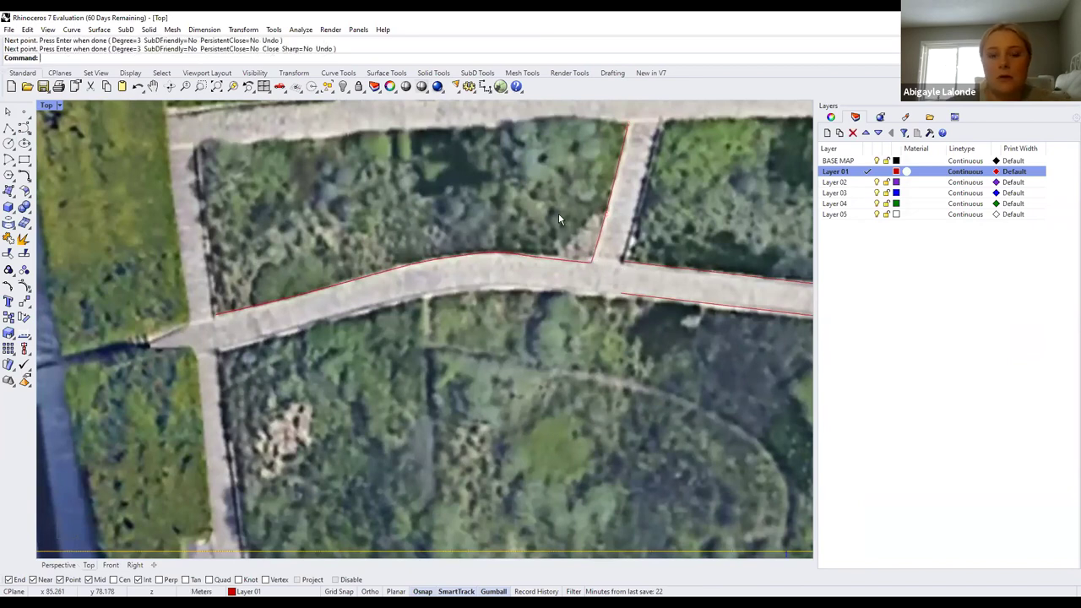
# Lock the BASE MAP layer and start a curve at the connecting path's upper end, undoing its misplaced second point
pyautogui.click(589, 256)
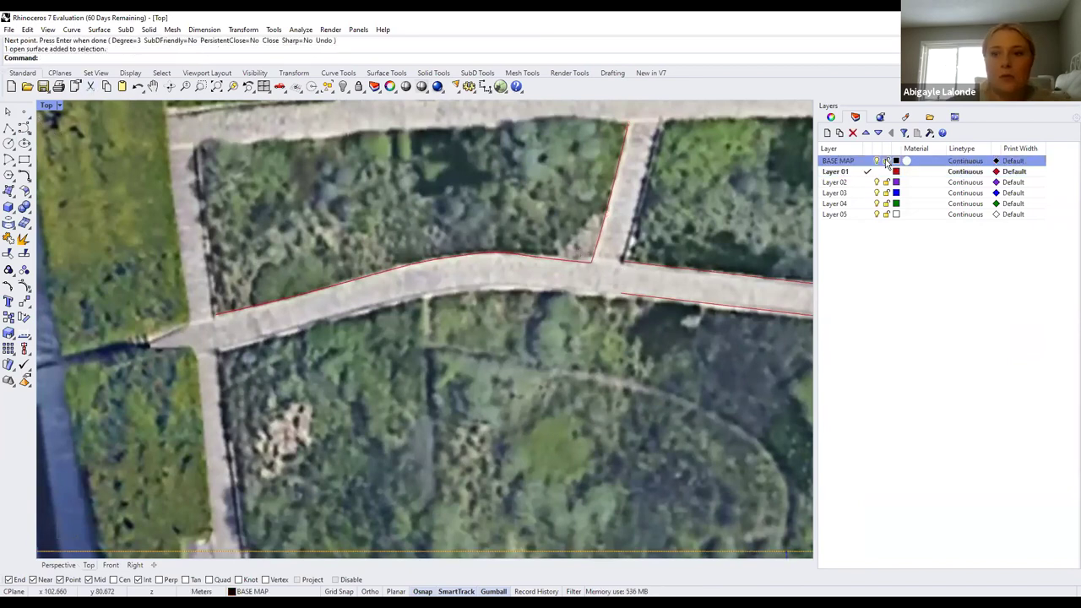
pyautogui.click(24, 126)
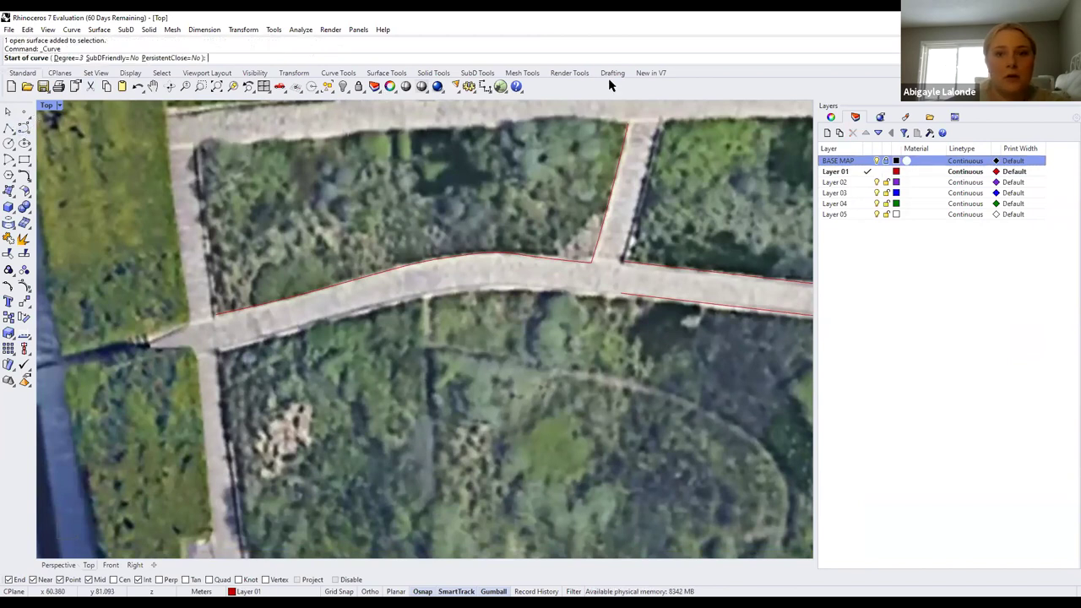
pyautogui.click(627, 123)
pyautogui.click(580, 123)
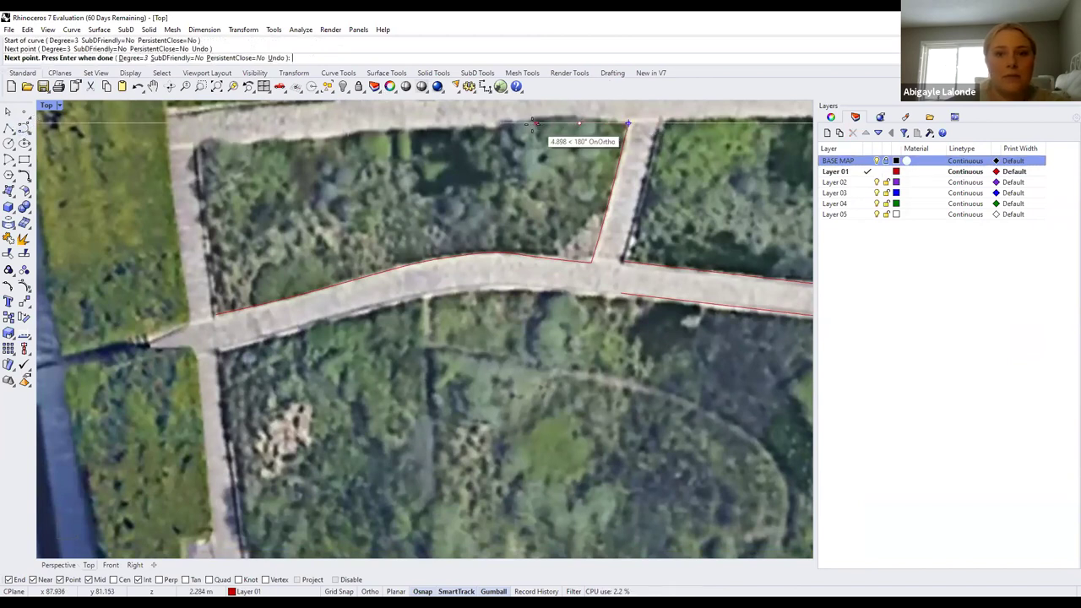
pyautogui.hotkey('ctrl', 'z')
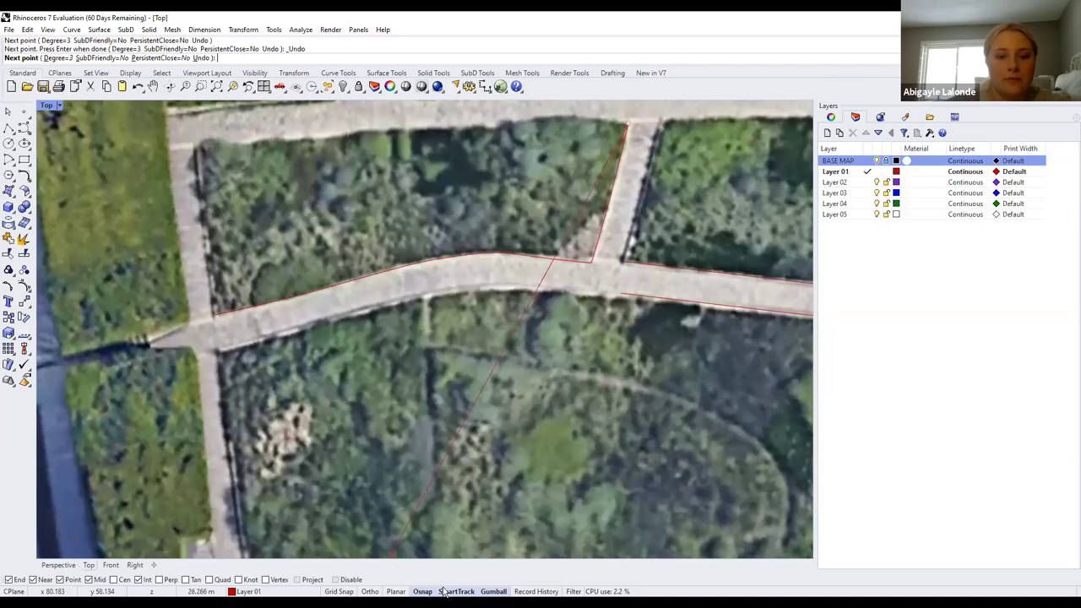
# With SmartTrack off, trace the curve along the planting bed's north and west edges to the walkway curve's west end
pyautogui.click(574, 119)
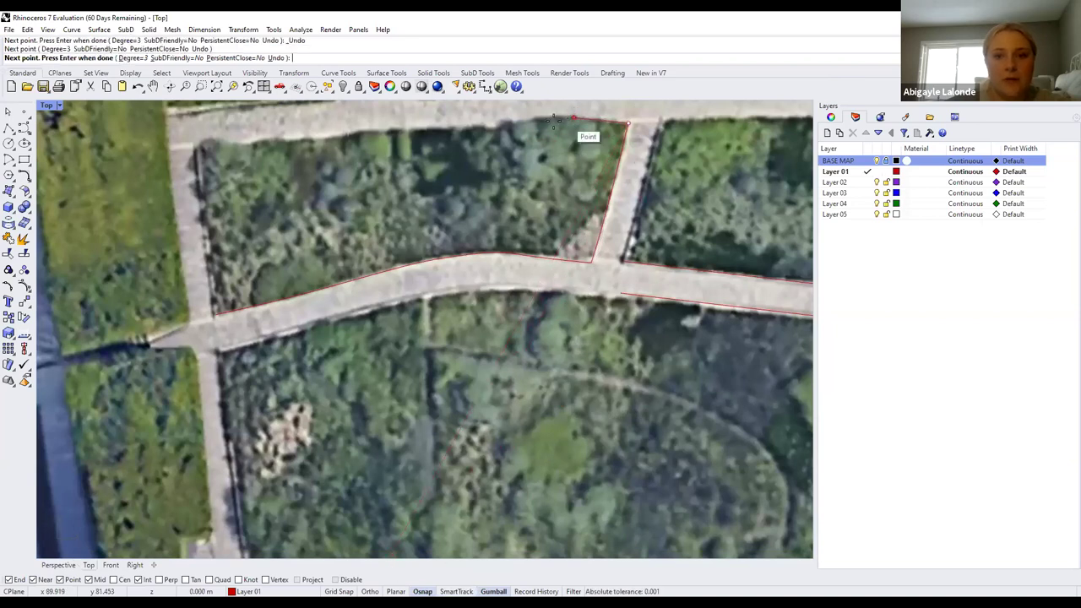
pyautogui.click(545, 117)
pyautogui.click(512, 125)
pyautogui.click(456, 127)
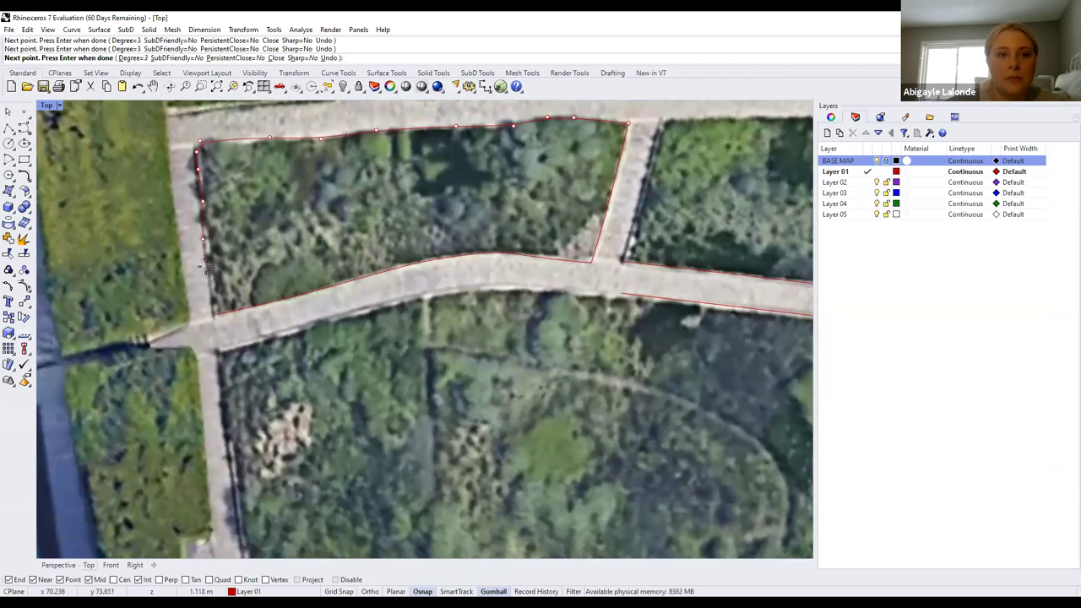
pyautogui.click(209, 311)
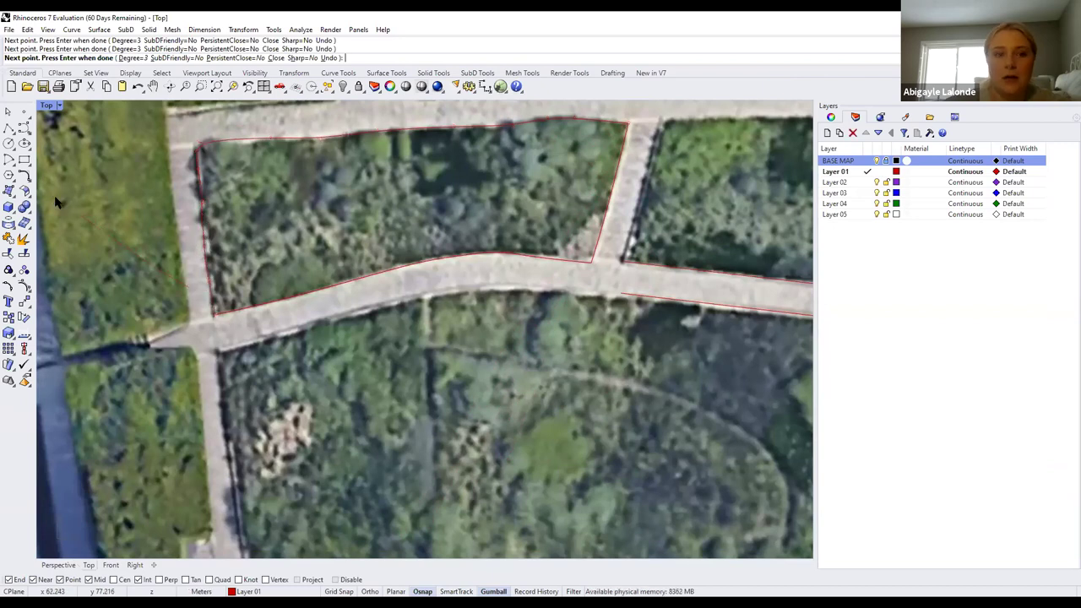
pyautogui.press('Return')
pyautogui.click(11, 114)
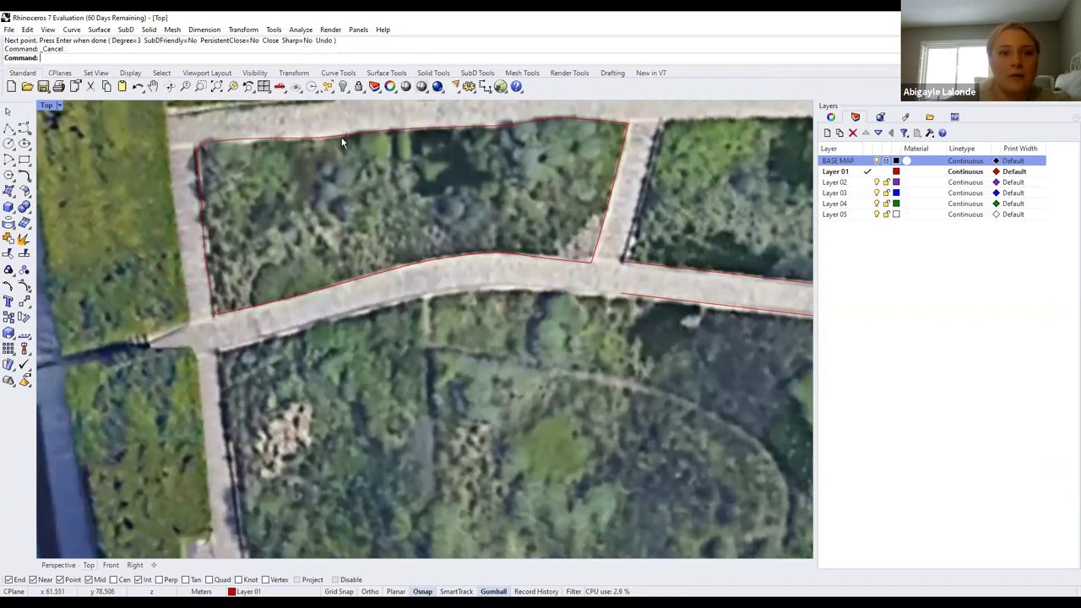
# Select the curves around the northwest planting bed together with the adjoining walkway edge line and join them
pyautogui.click(620, 175)
pyautogui.click(530, 259)
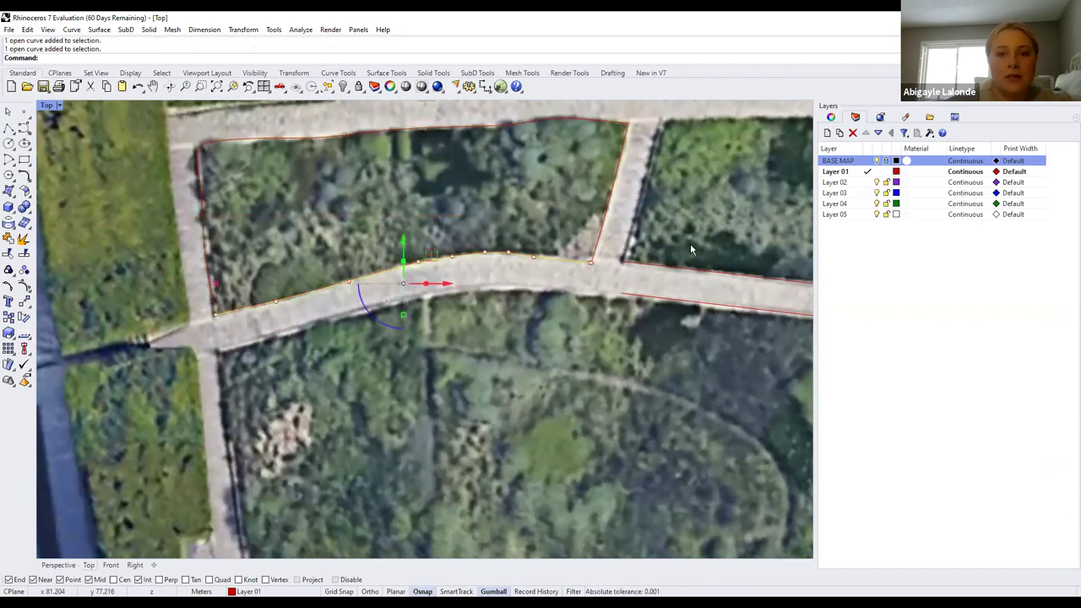
pyautogui.moveTo(662, 276); pyautogui.dragTo(239, 146)
pyautogui.scroll(-6, 332, 176)
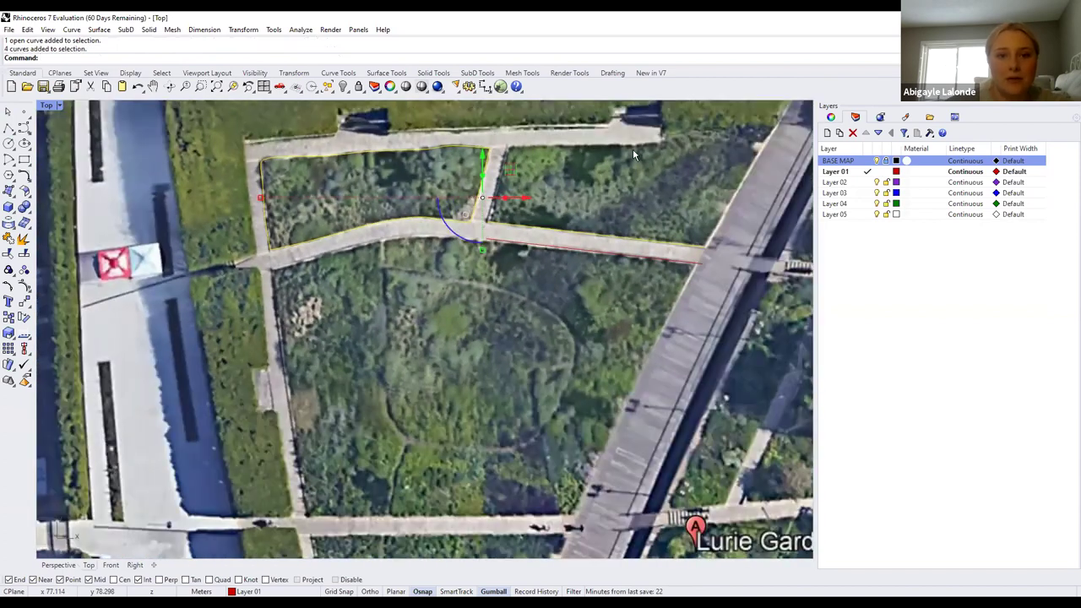
pyautogui.scroll(-2, 579, 167)
pyautogui.scroll(3, 580, 160)
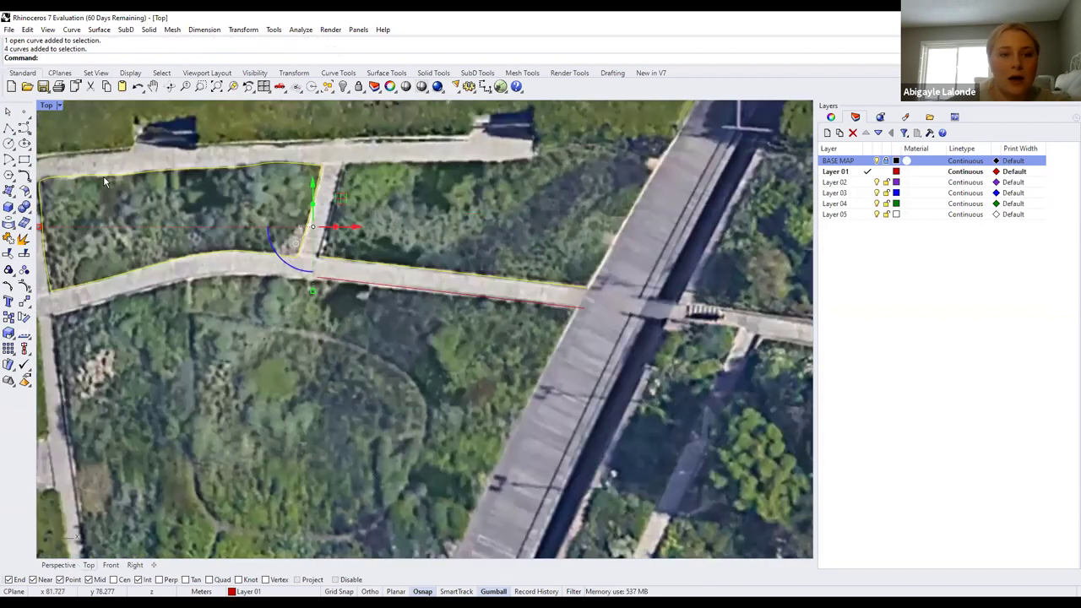
pyautogui.scroll(-2, 186, 237)
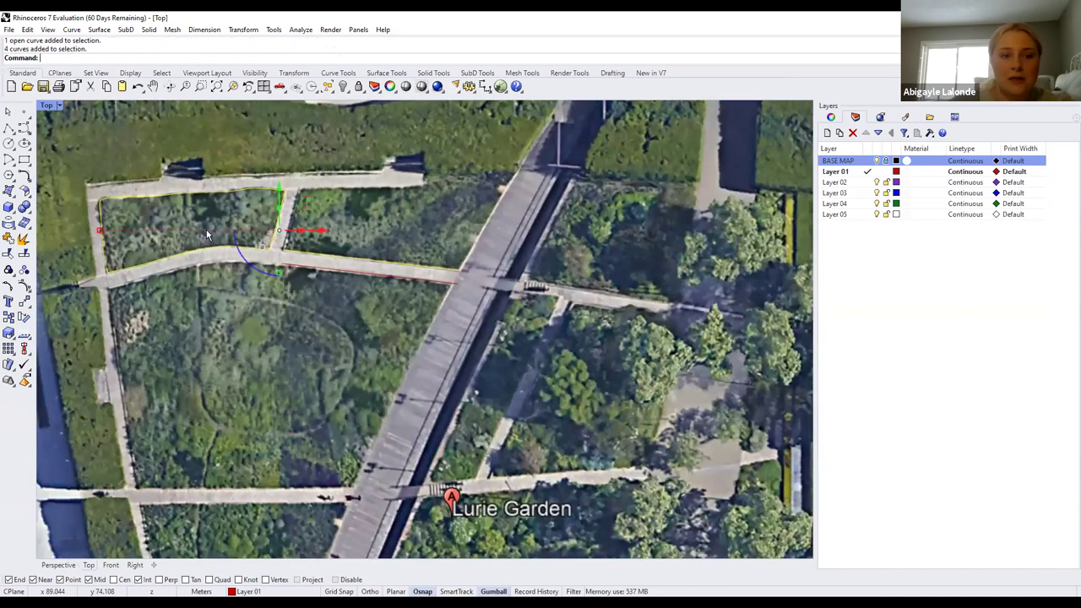
pyautogui.scroll(1, 254, 286)
pyautogui.write('Join')
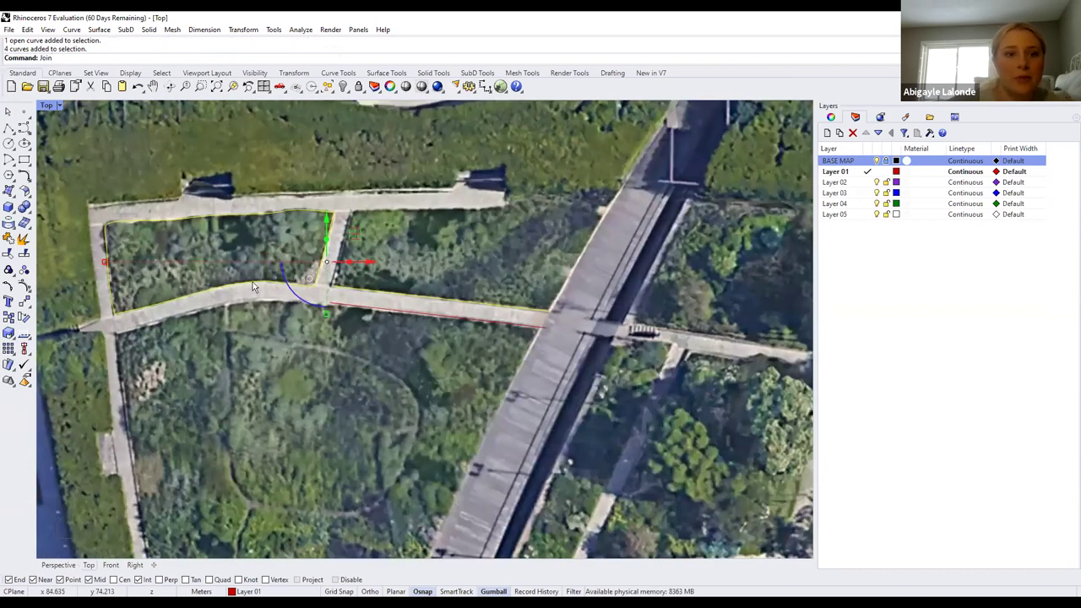
pyautogui.press('Return')
pyautogui.press('Escape')
# Select the joined planting bed outline and examine whether it forms one closed curve
pyautogui.click(140, 226)
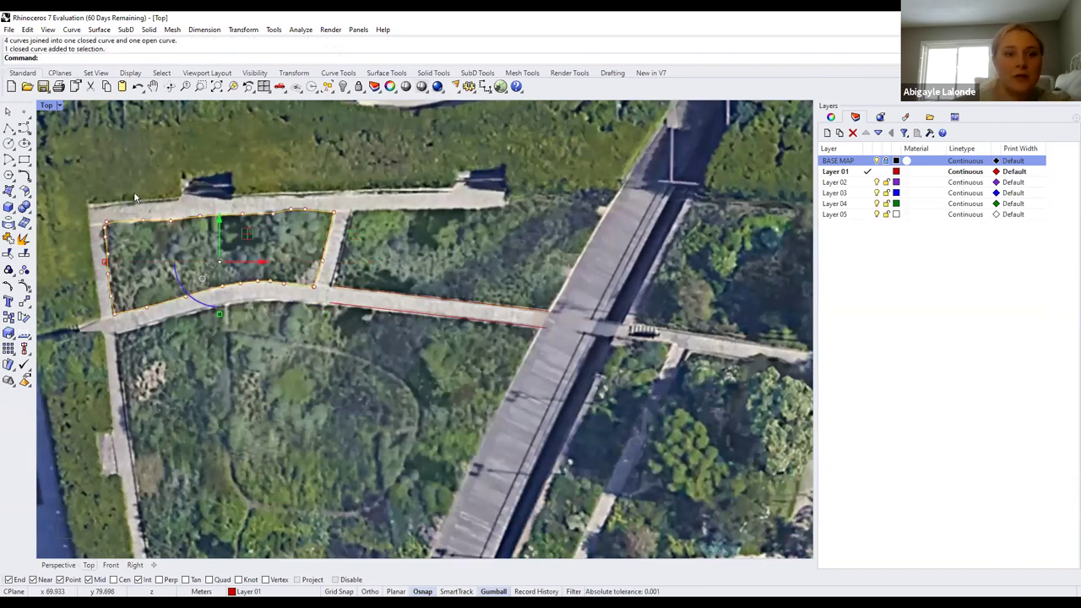
pyautogui.scroll(3, 134, 191)
pyautogui.moveTo(358, 237); pyautogui.dragTo(387, 217, button='right')
pyautogui.click(390, 230)
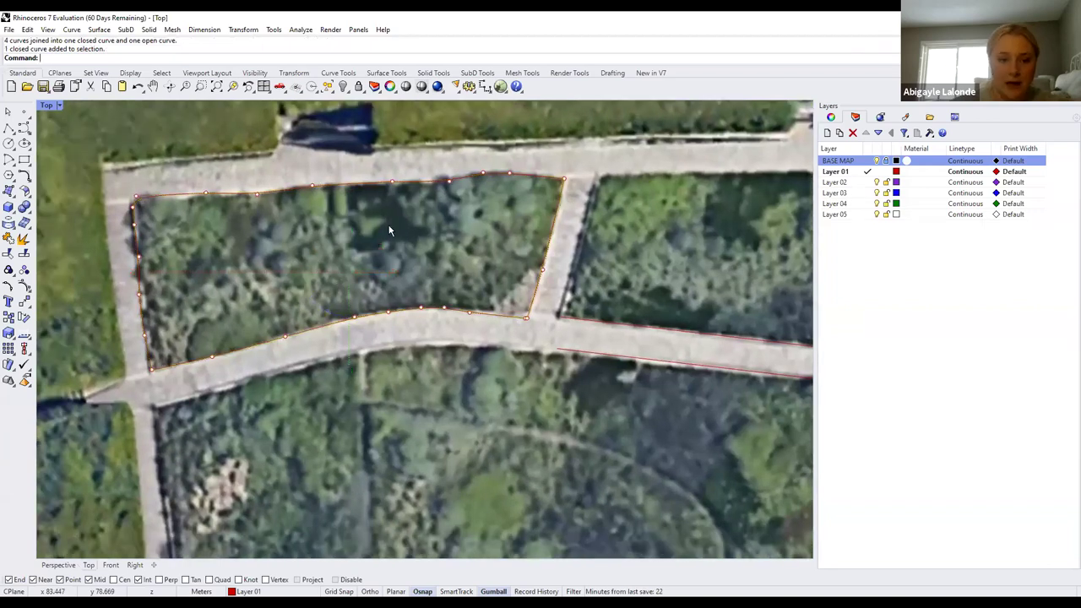
pyautogui.click(191, 198)
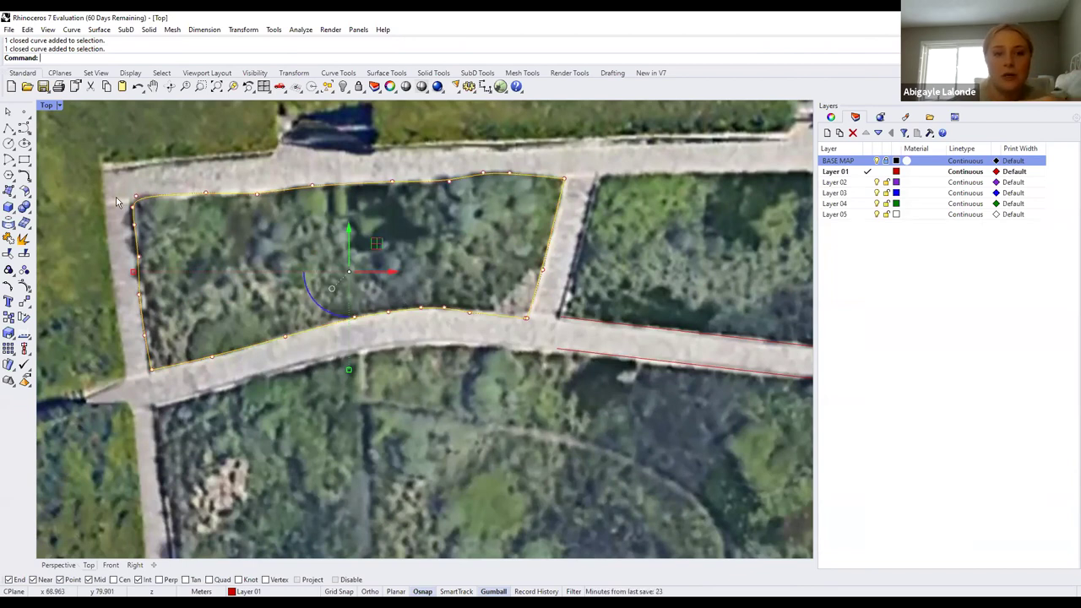
pyautogui.press('Escape')
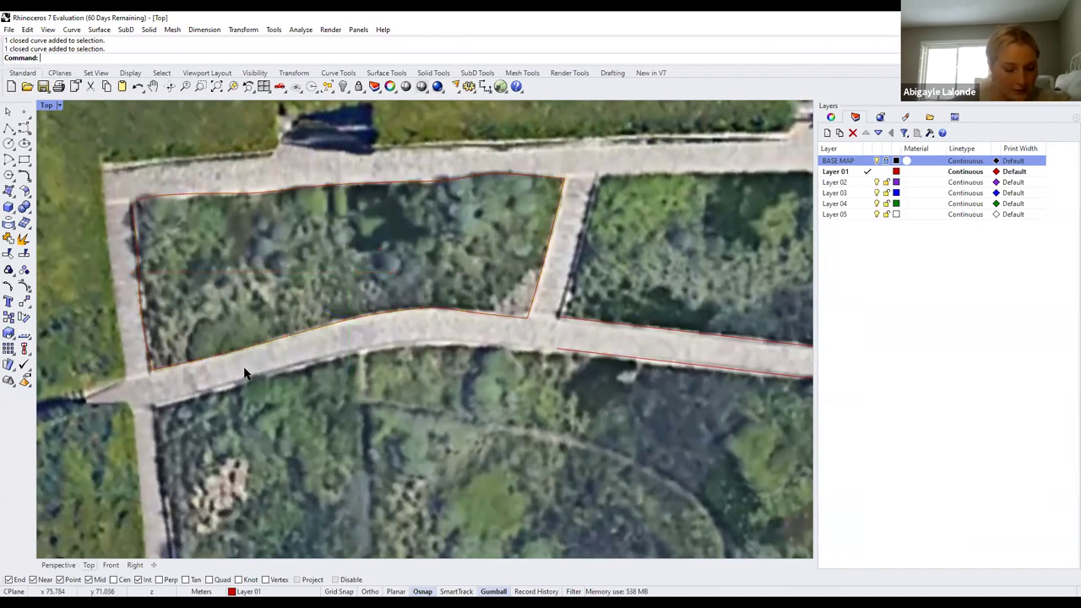
pyautogui.scroll(-2, 245, 374)
pyautogui.scroll(3, 250, 372)
pyautogui.click(183, 230)
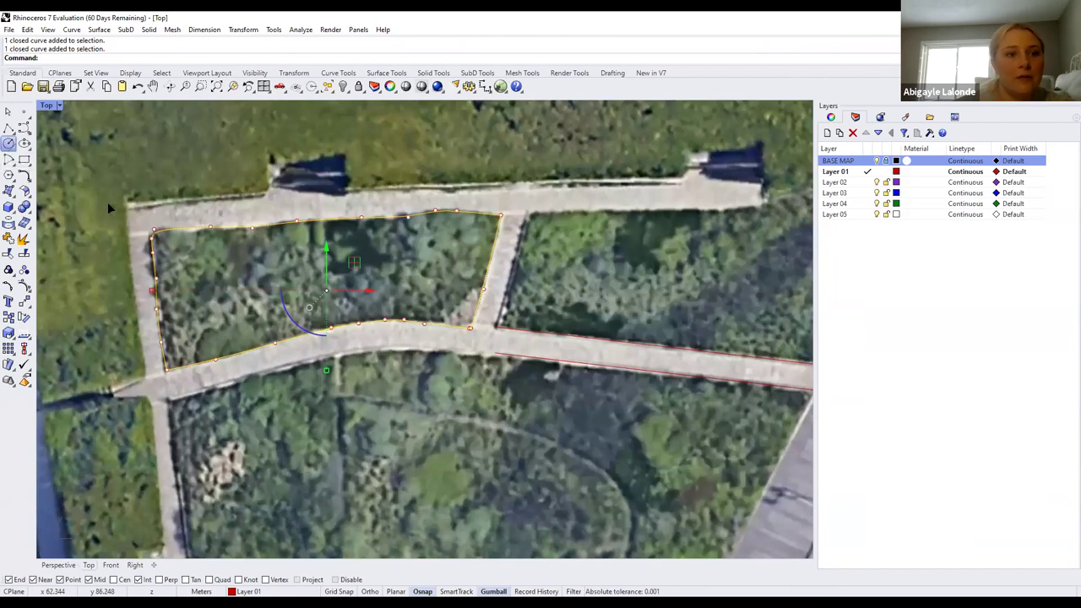
# Draw a circle with a radius of 2 m in the empty area south of the base map
pyautogui.click(9, 145)
pyautogui.scroll(-2, 428, 264)
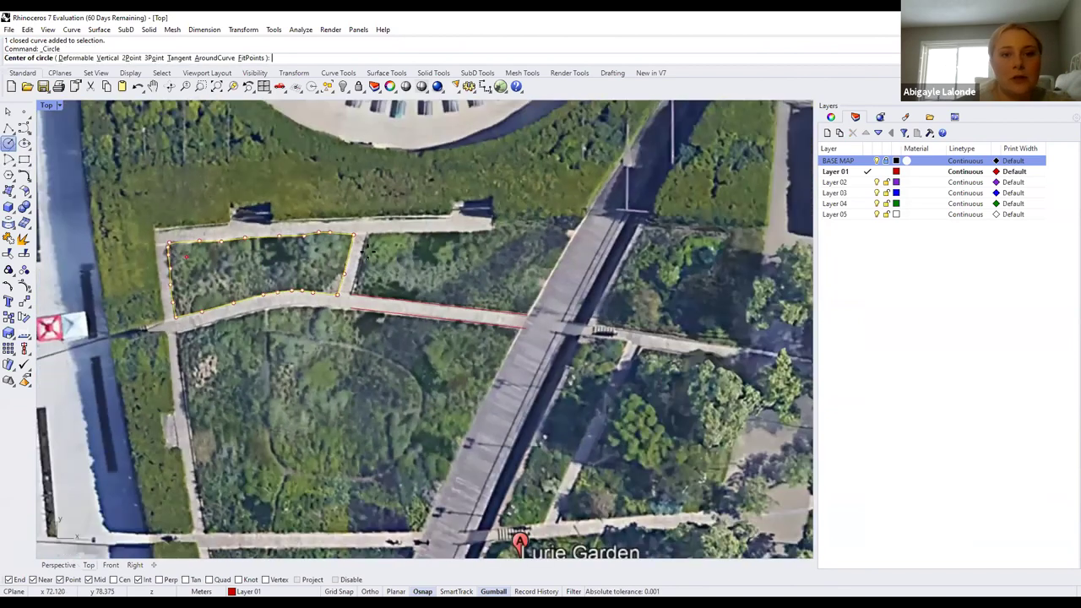
pyautogui.scroll(-5, 243, 434)
pyautogui.scroll(3, 299, 427)
pyautogui.scroll(-2, 207, 394)
pyautogui.moveTo(208, 393); pyautogui.dragTo(507, 376, button='right')
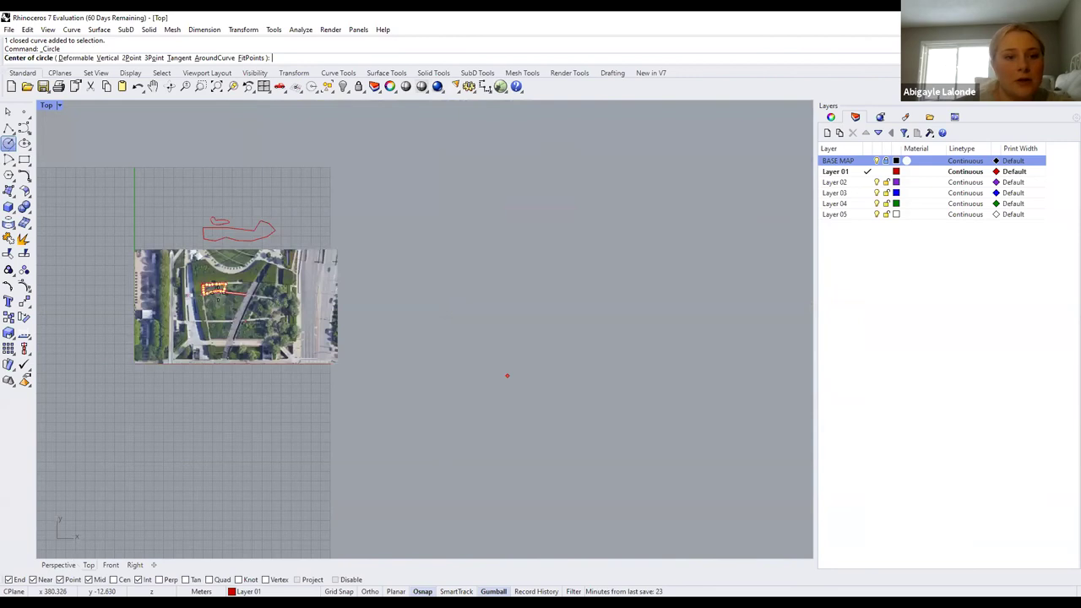
pyautogui.scroll(4, 215, 295)
pyautogui.click(215, 295)
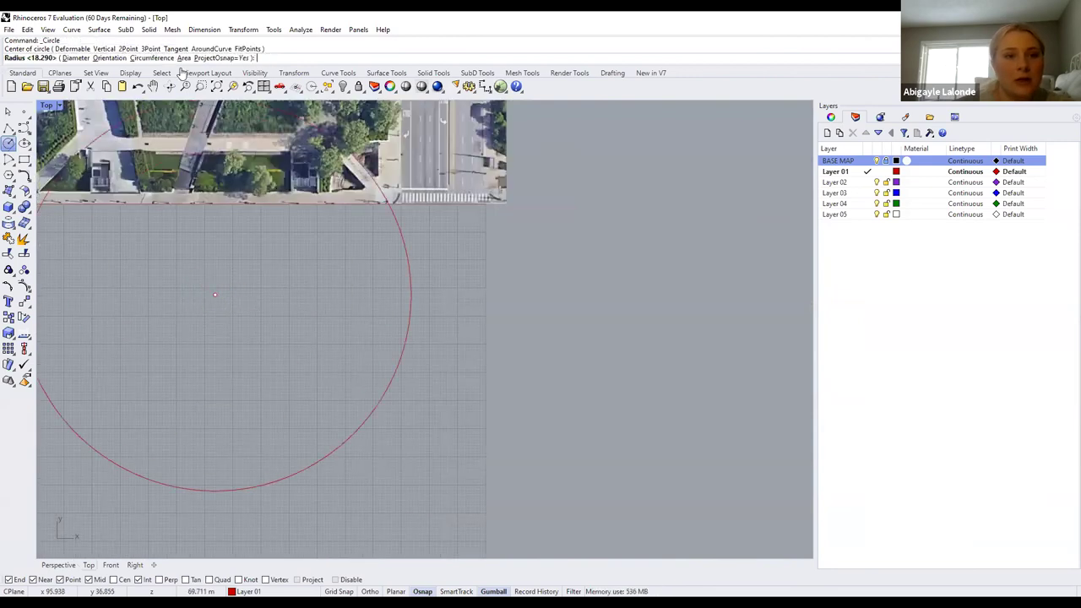
pyautogui.click(76, 58)
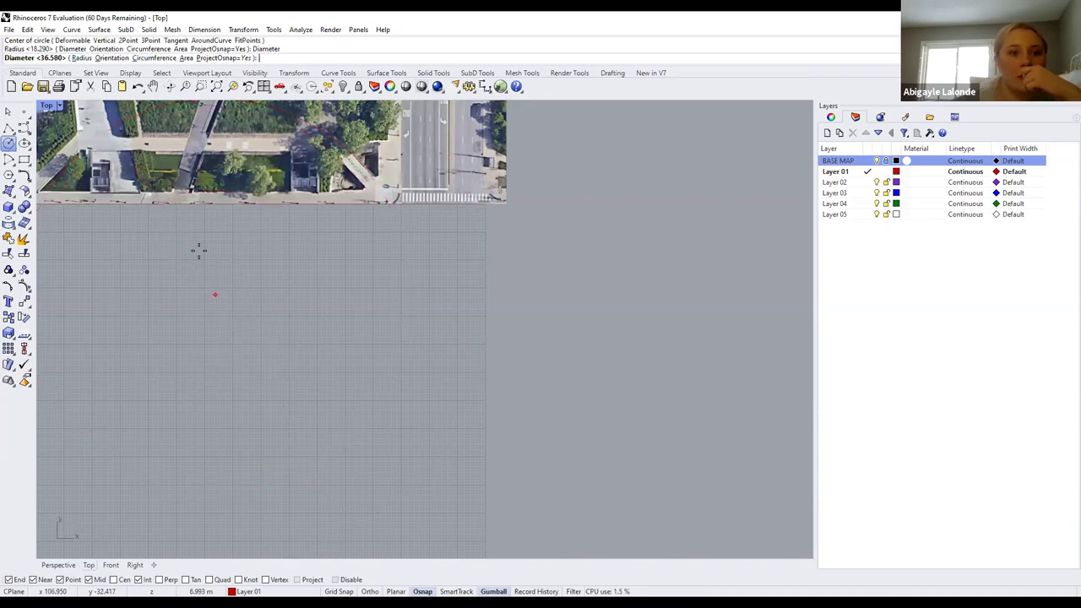
pyautogui.click(84, 60)
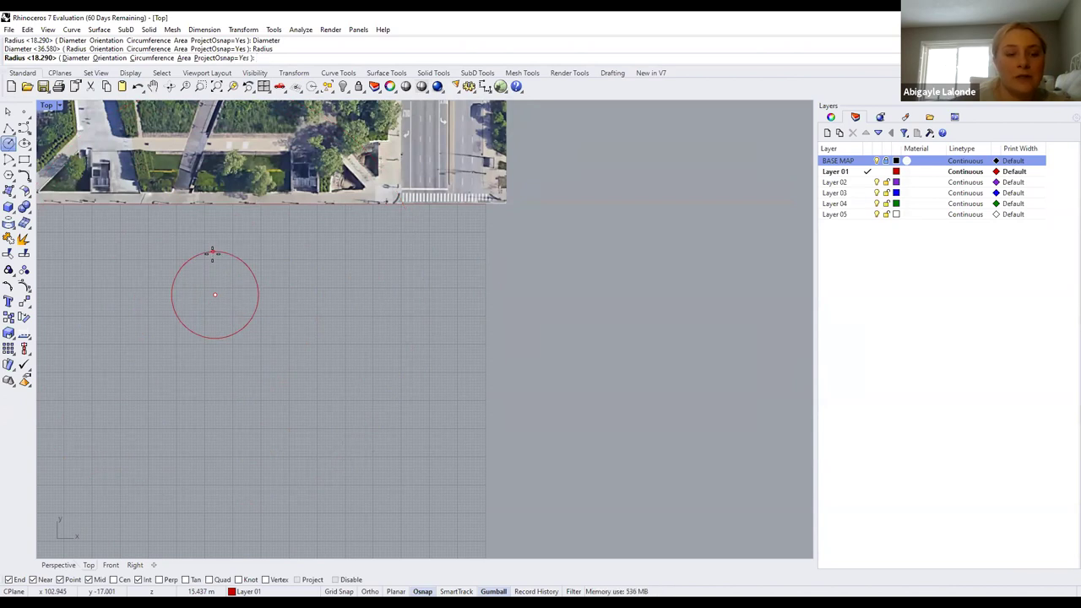
pyautogui.scroll(4, 218, 286)
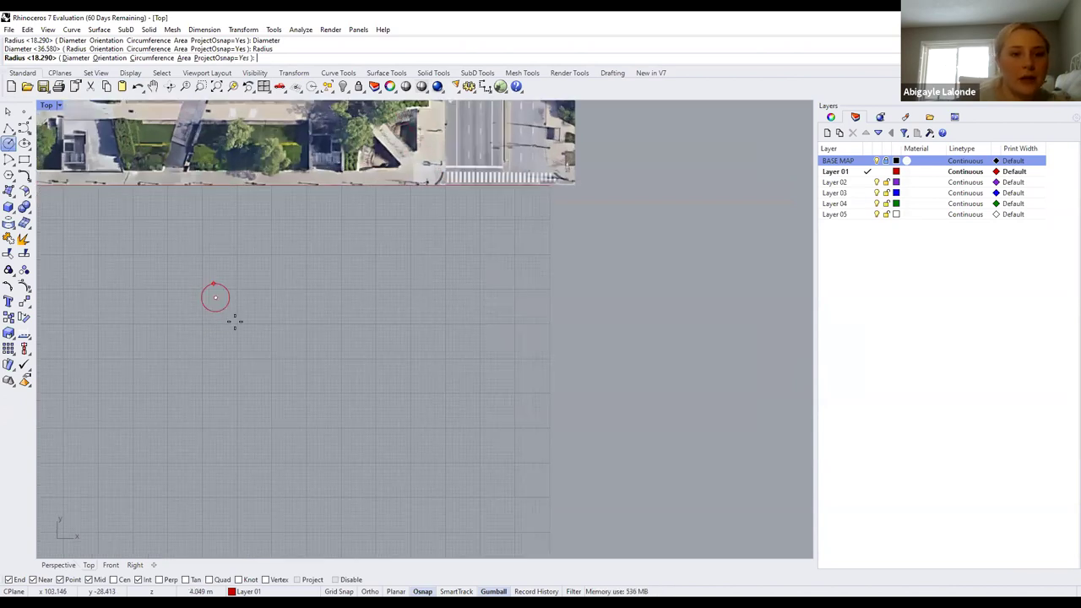
pyautogui.scroll(2, 214, 285)
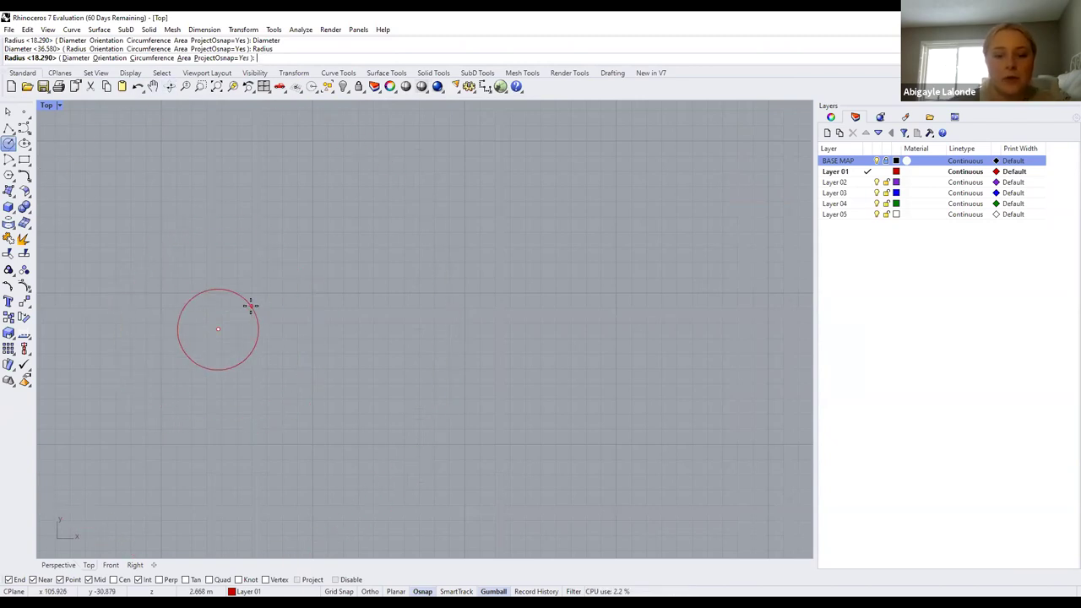
pyautogui.write('2')
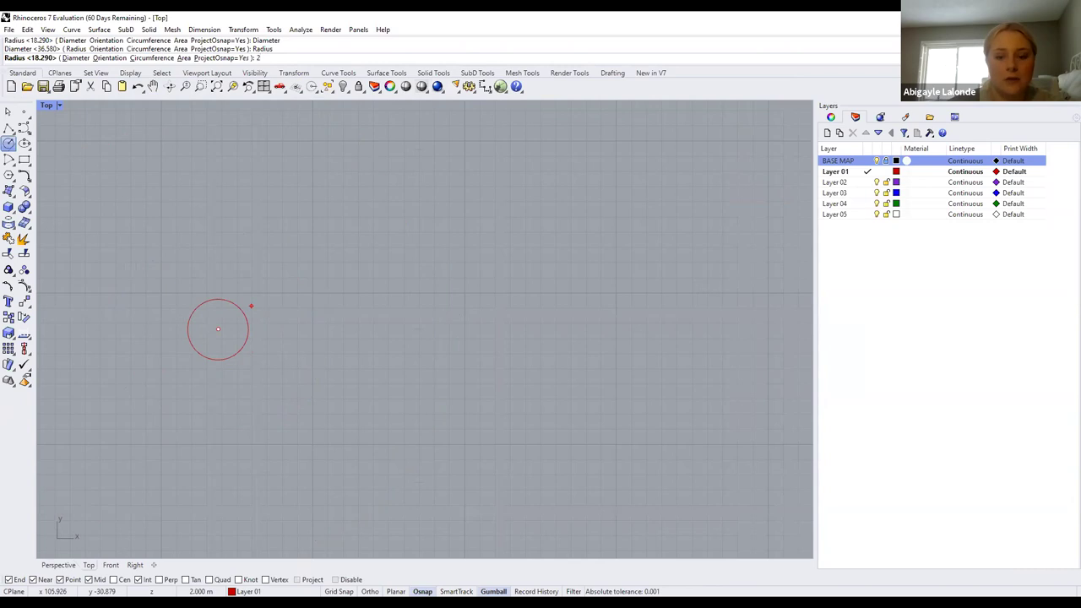
pyautogui.press('Return')
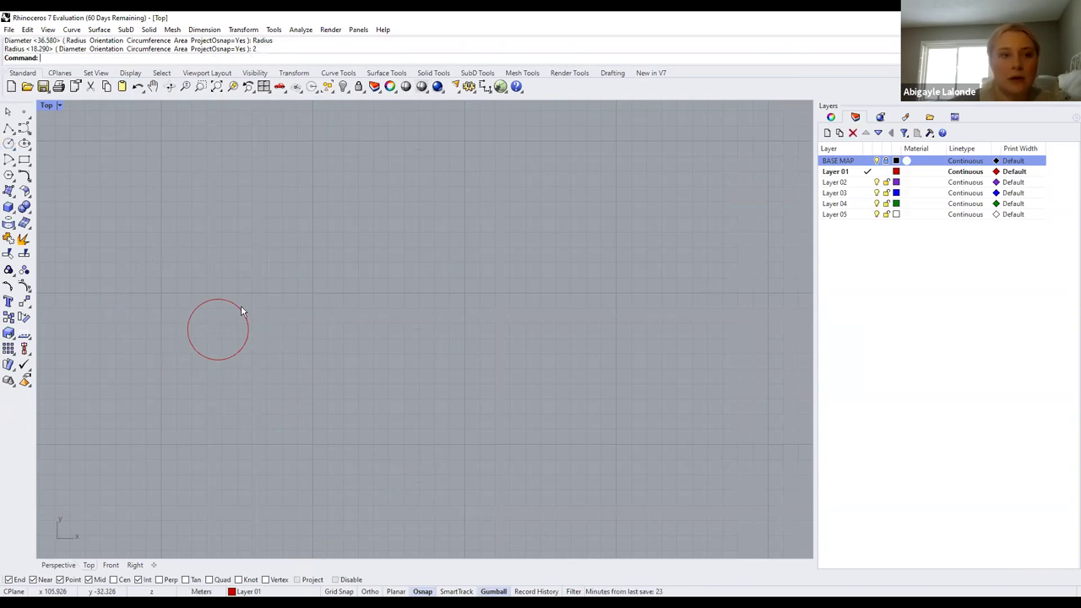
# Delete the 2 m radius circle south of the base map
pyautogui.scroll(10, 249, 329)
pyautogui.moveTo(278, 428); pyautogui.dragTo(180, 341)
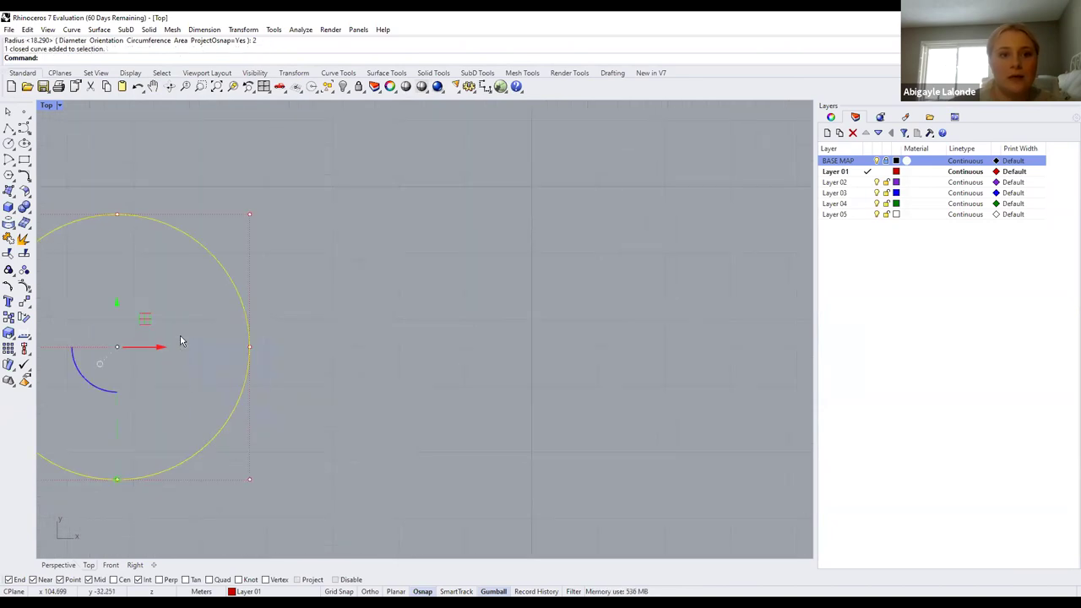
pyautogui.press('Delete')
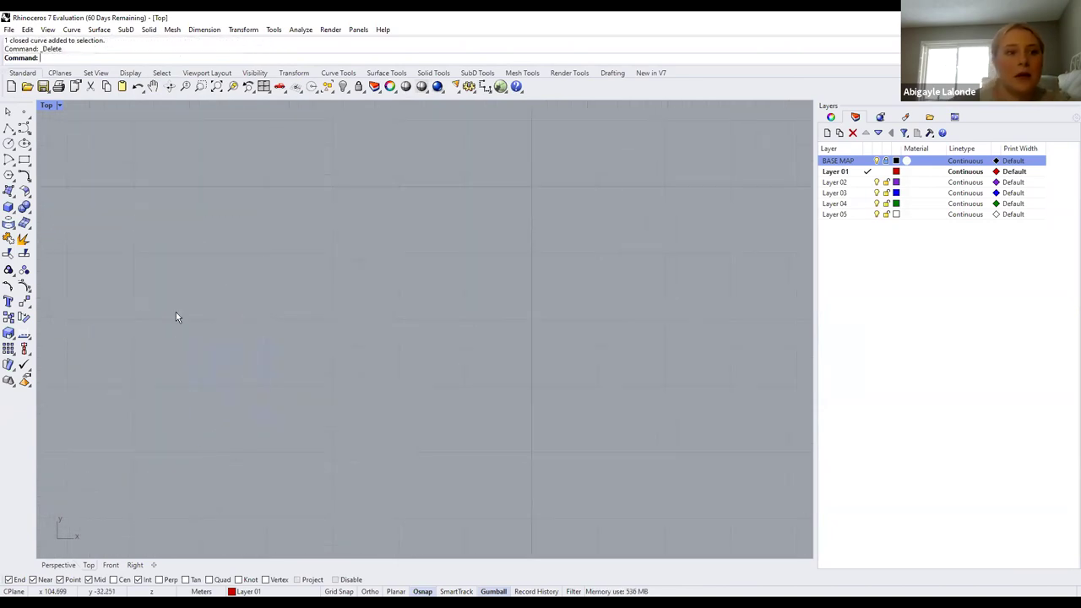
# Draw a wide horizontal ellipse from its center in the empty area south of the base map, and delete it
pyautogui.click(24, 144)
pyautogui.click(227, 331)
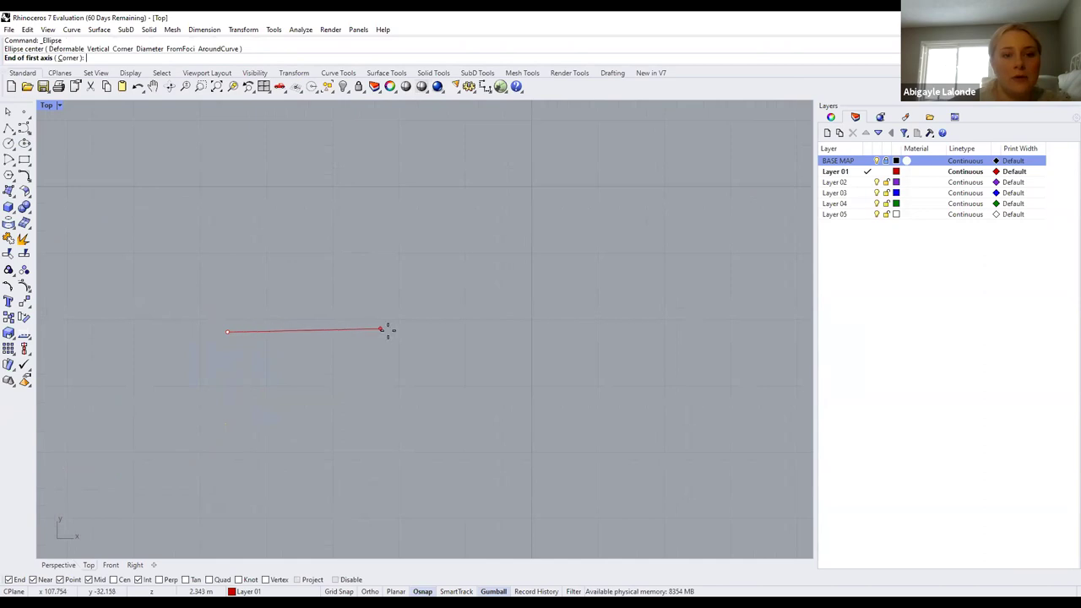
pyautogui.click(461, 331)
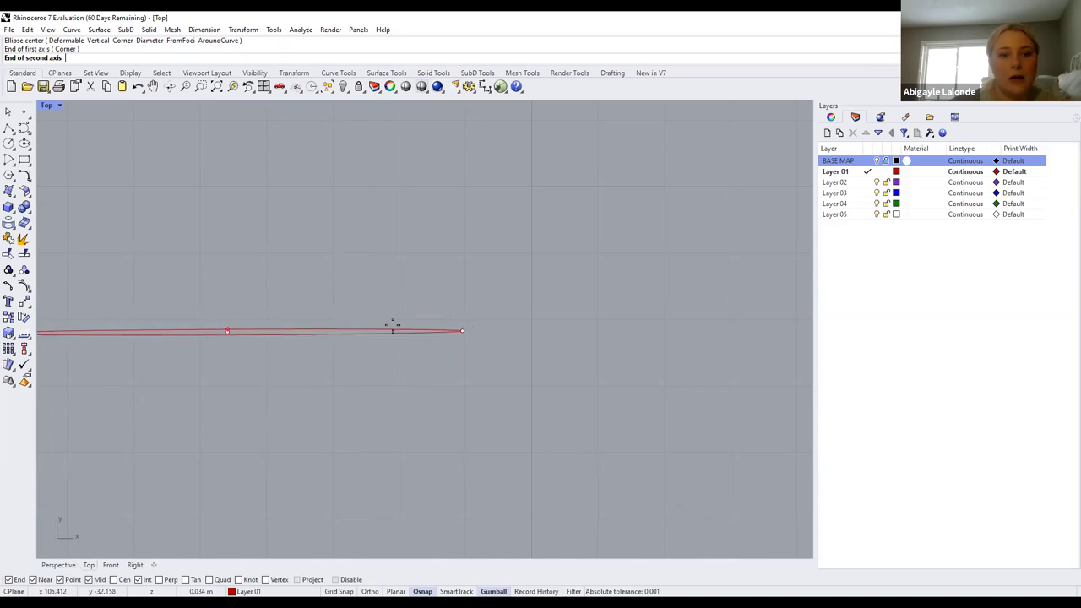
pyautogui.scroll(-6, 254, 296)
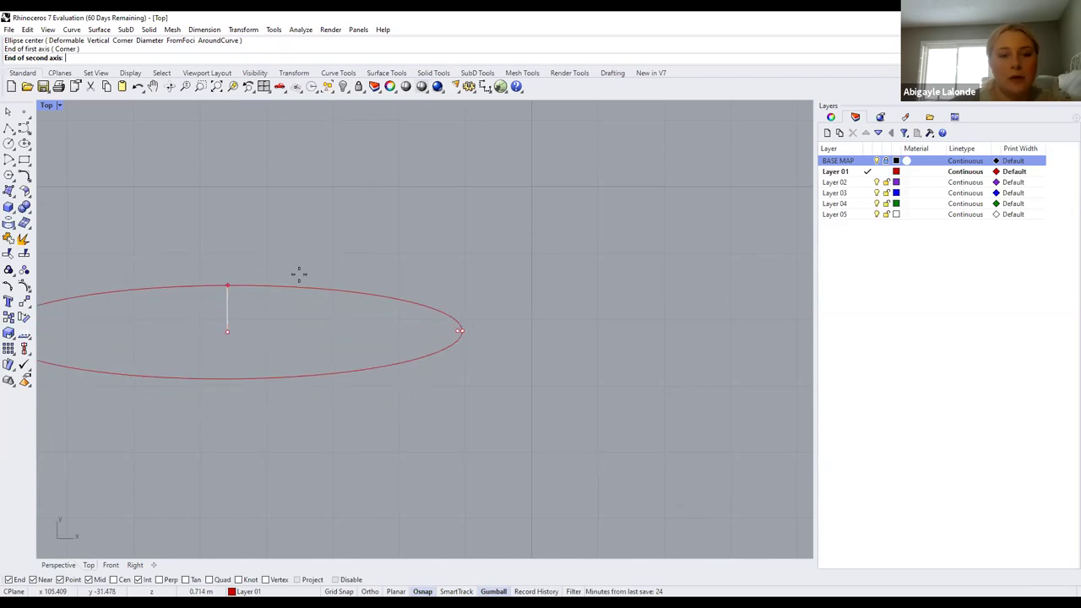
pyautogui.scroll(6, 203, 285)
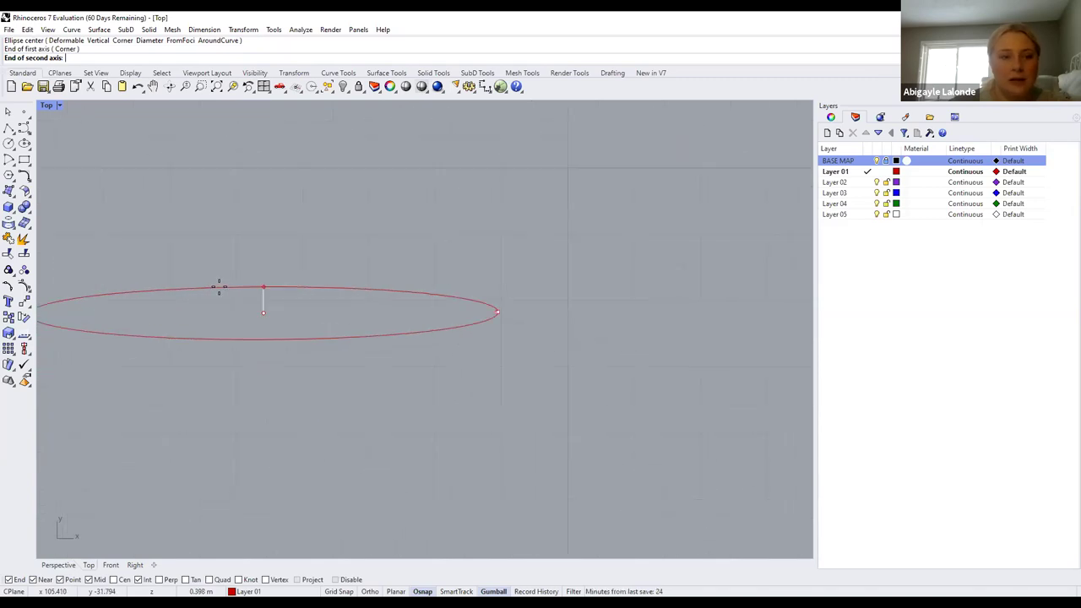
pyautogui.click(265, 204)
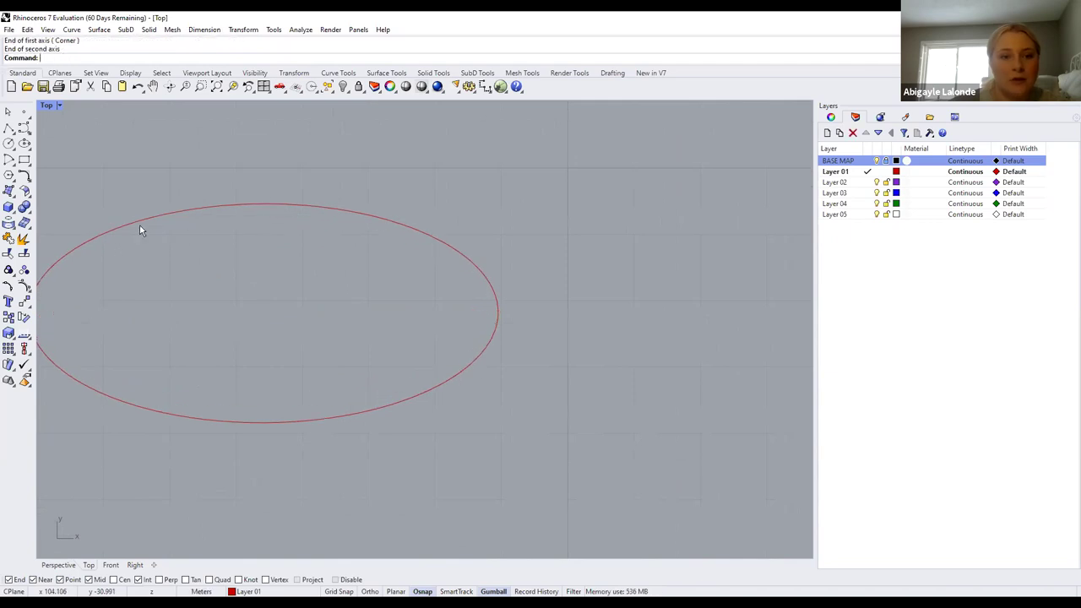
pyautogui.click(212, 208)
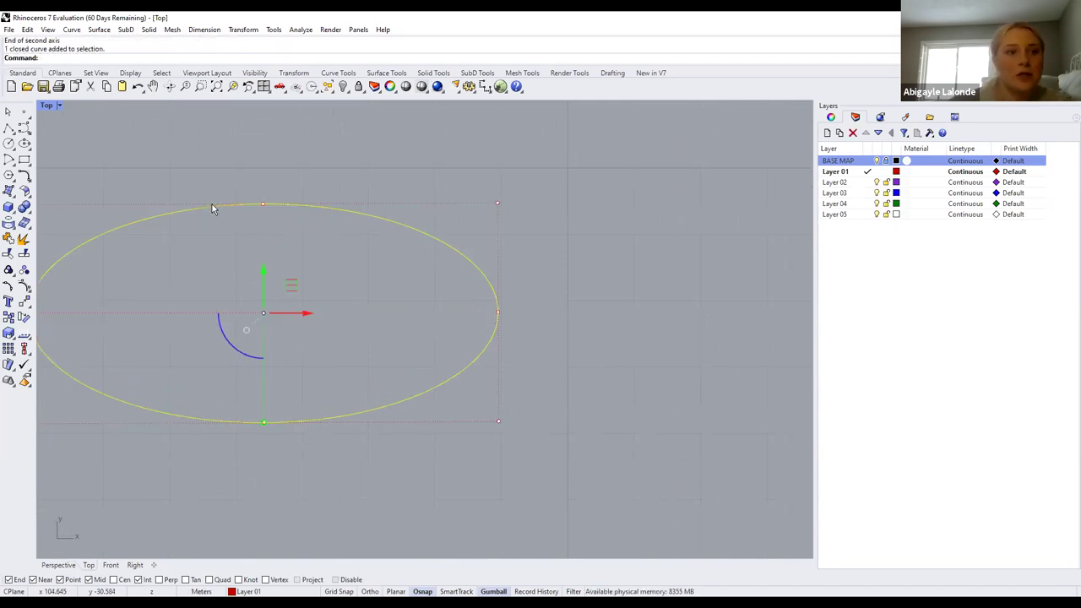
pyautogui.press('Delete')
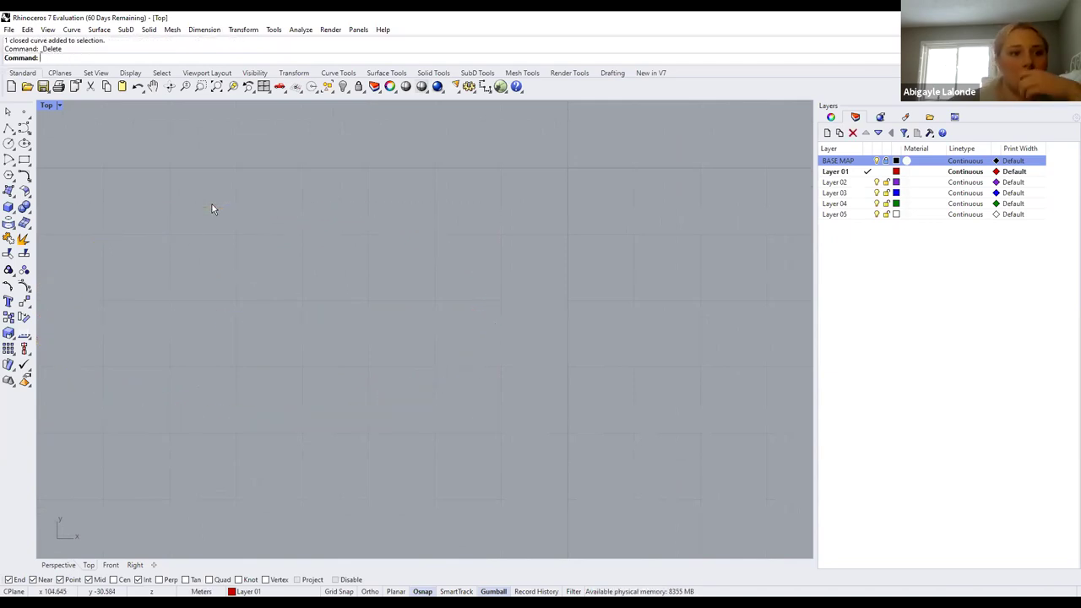
# Draw a 45-degree arc from its center in the empty area, starting due east of the center, and delete it
pyautogui.click(8, 160)
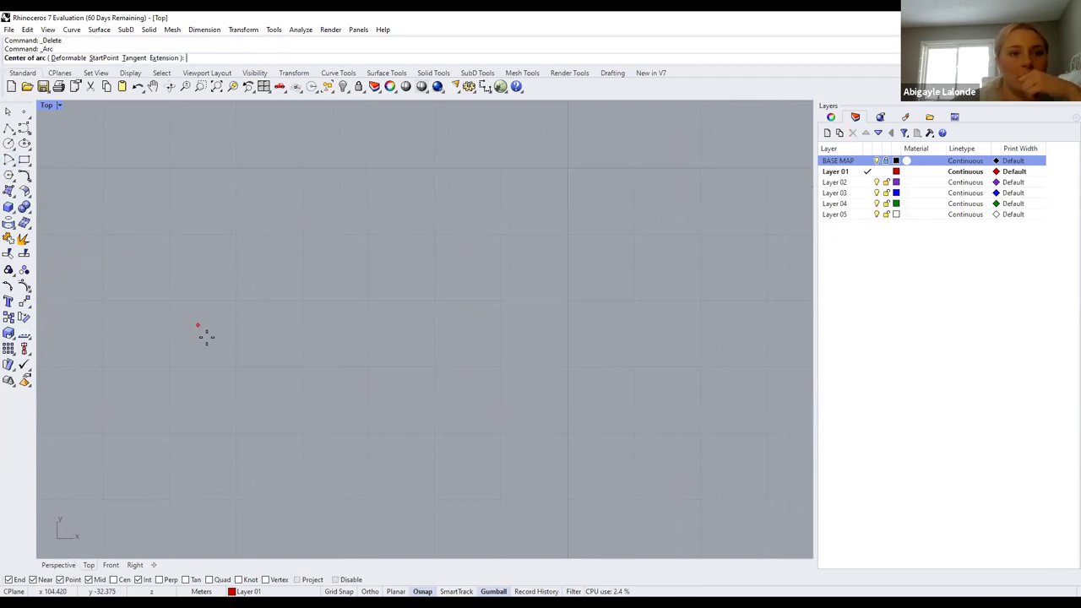
pyautogui.click(236, 300)
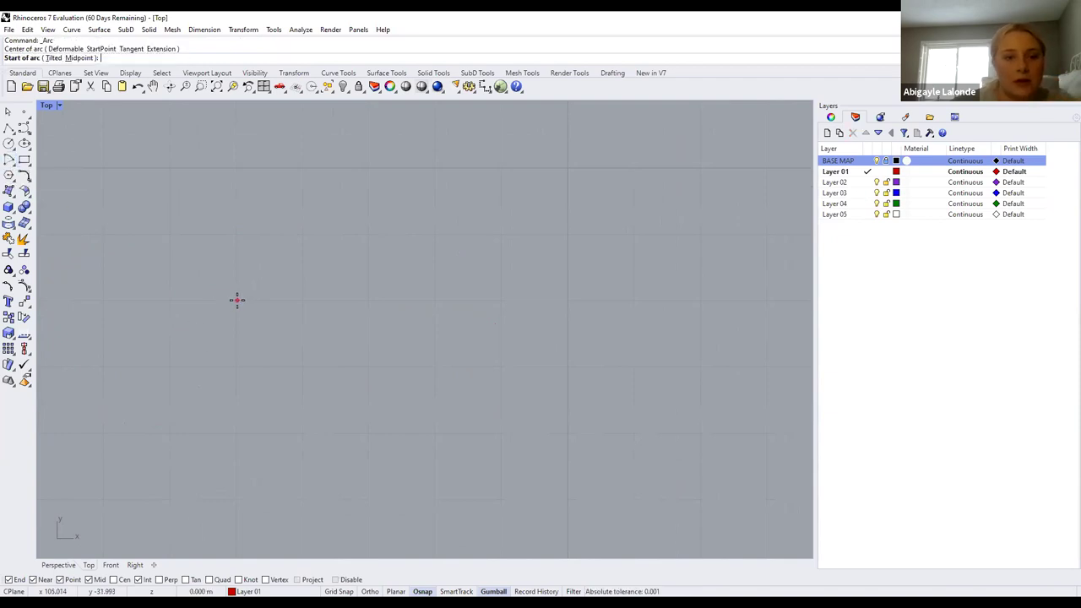
pyautogui.click(430, 299)
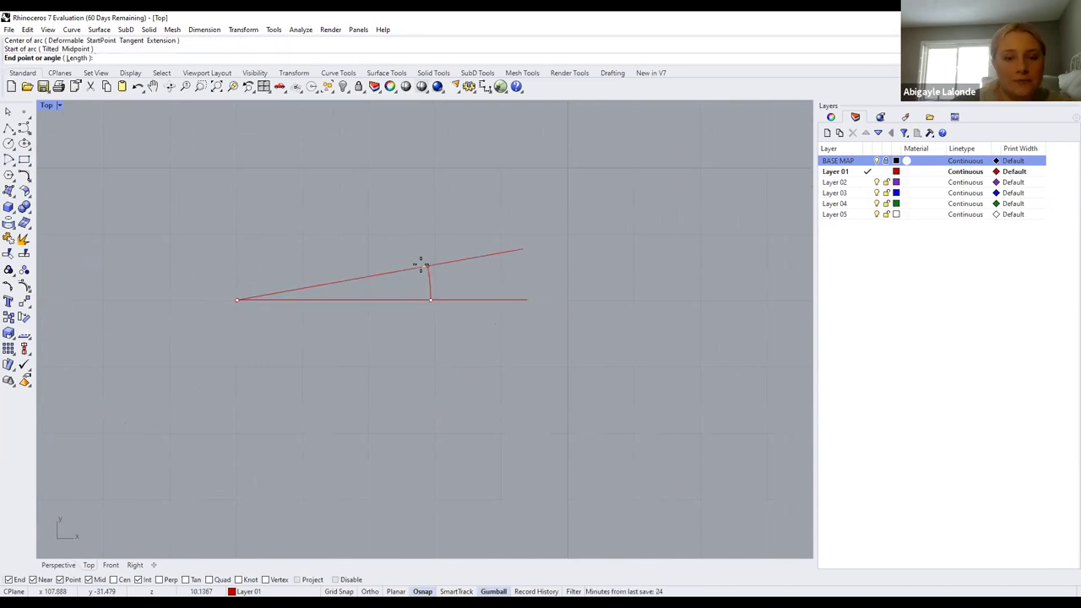
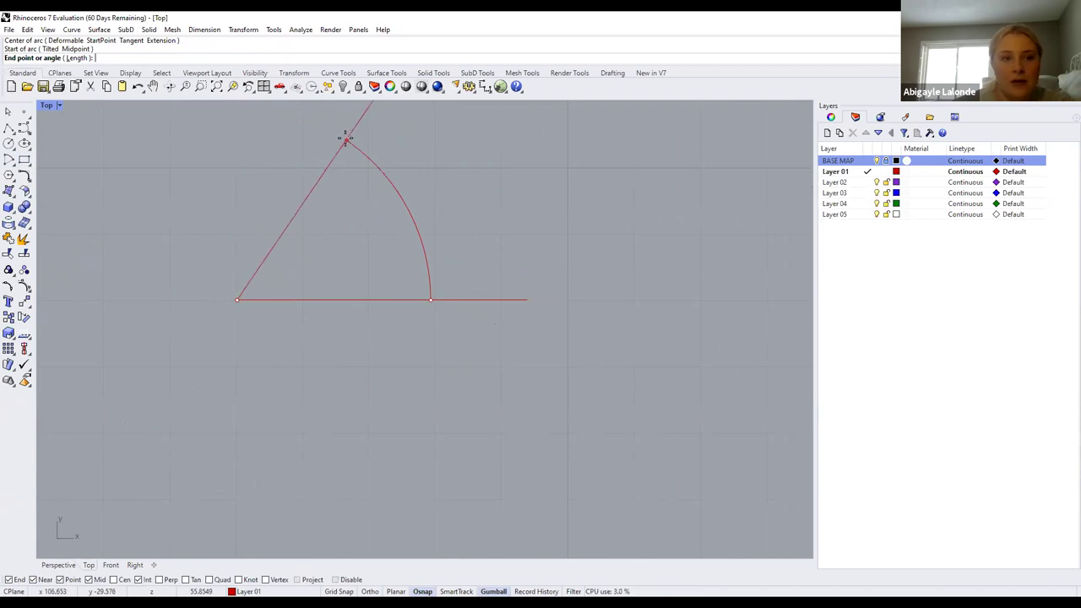
pyautogui.write('45')
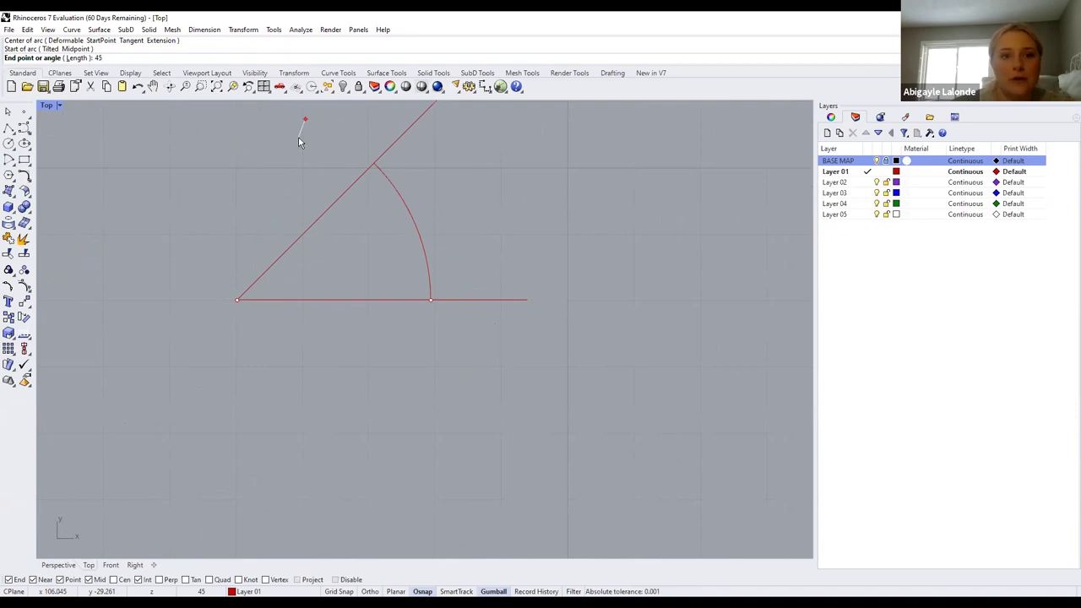
pyautogui.press('Return')
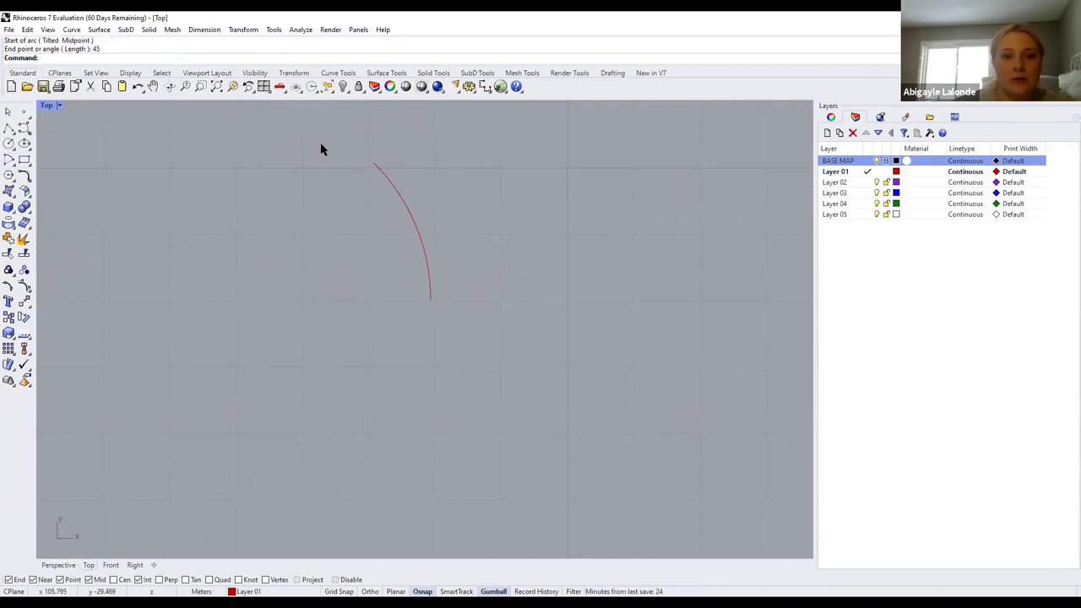
pyautogui.moveTo(476, 258); pyautogui.dragTo(301, 171)
pyautogui.press('Delete')
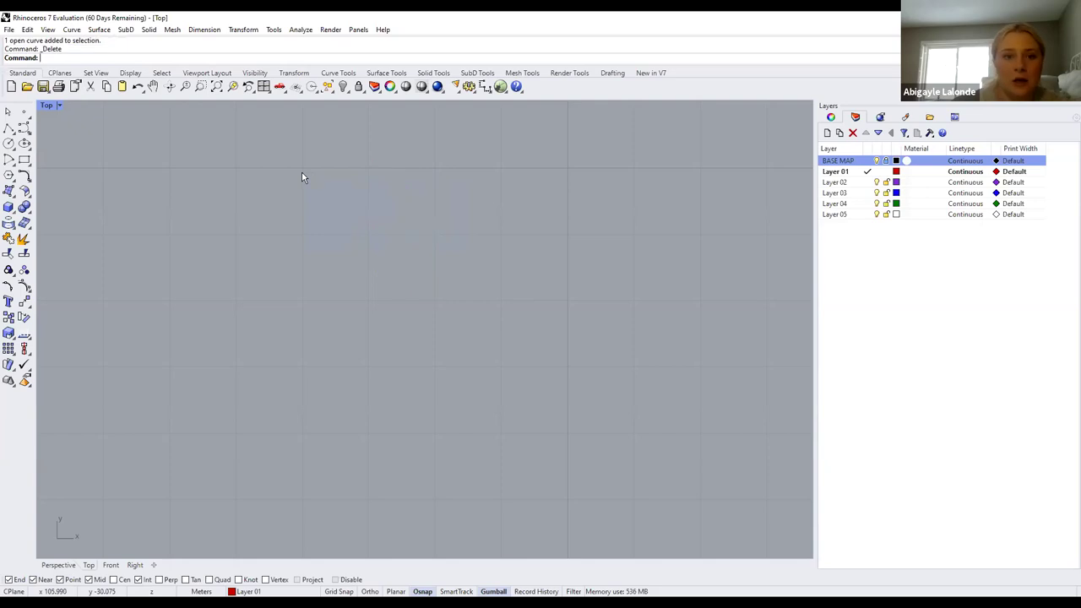
pyautogui.click(20, 164)
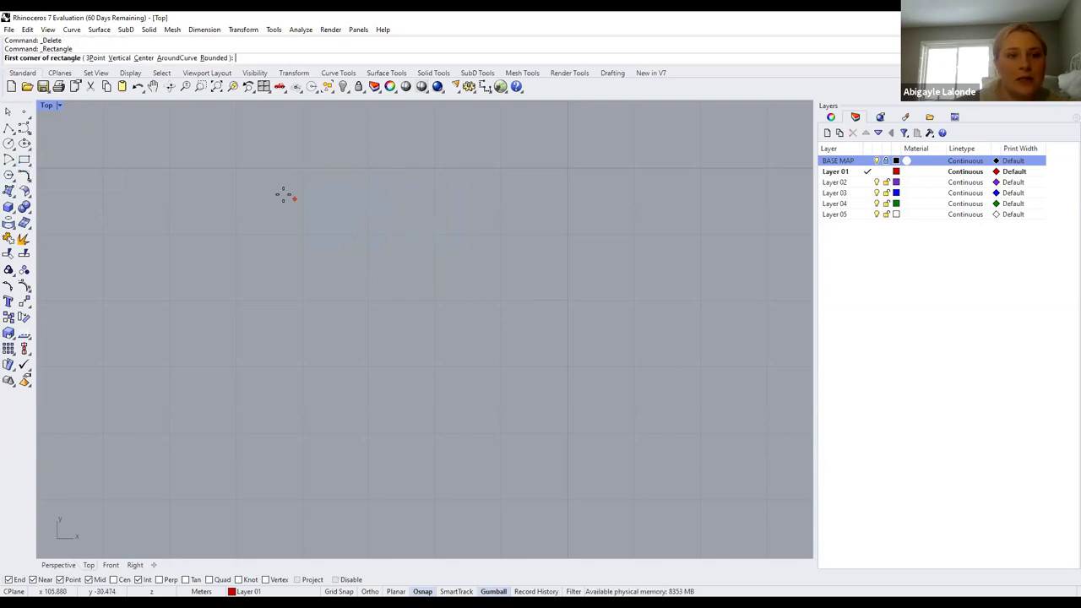
pyautogui.click(235, 169)
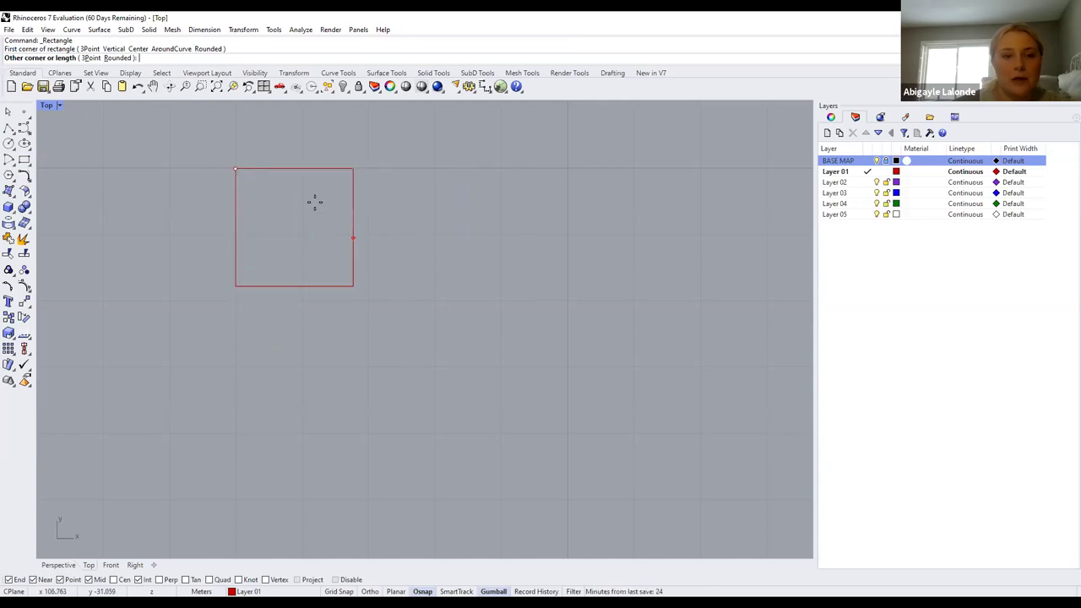
pyautogui.press('Escape')
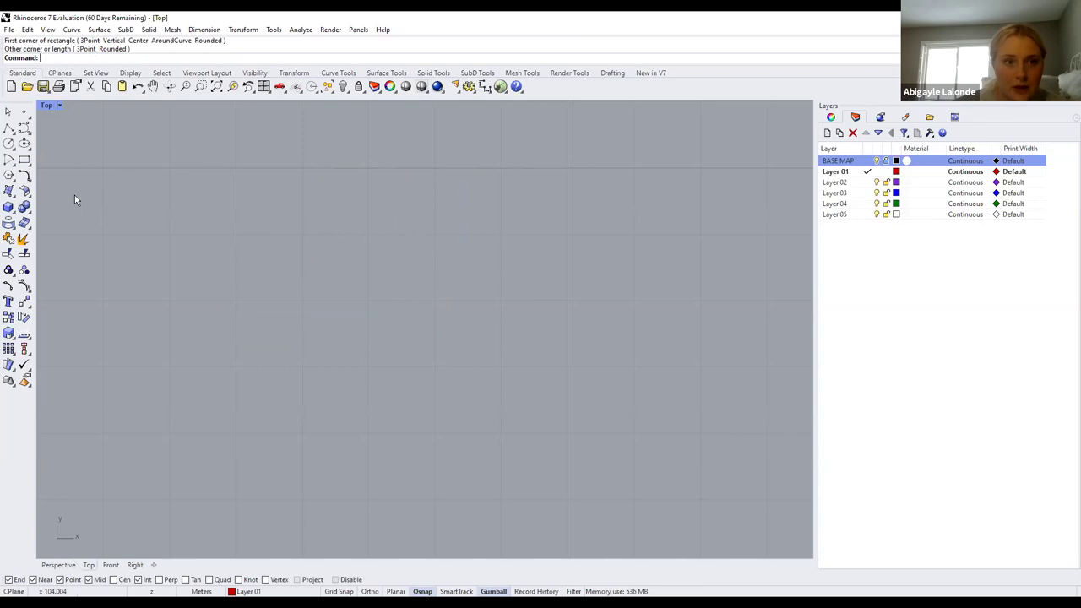
pyautogui.click(25, 159)
pyautogui.click(165, 168)
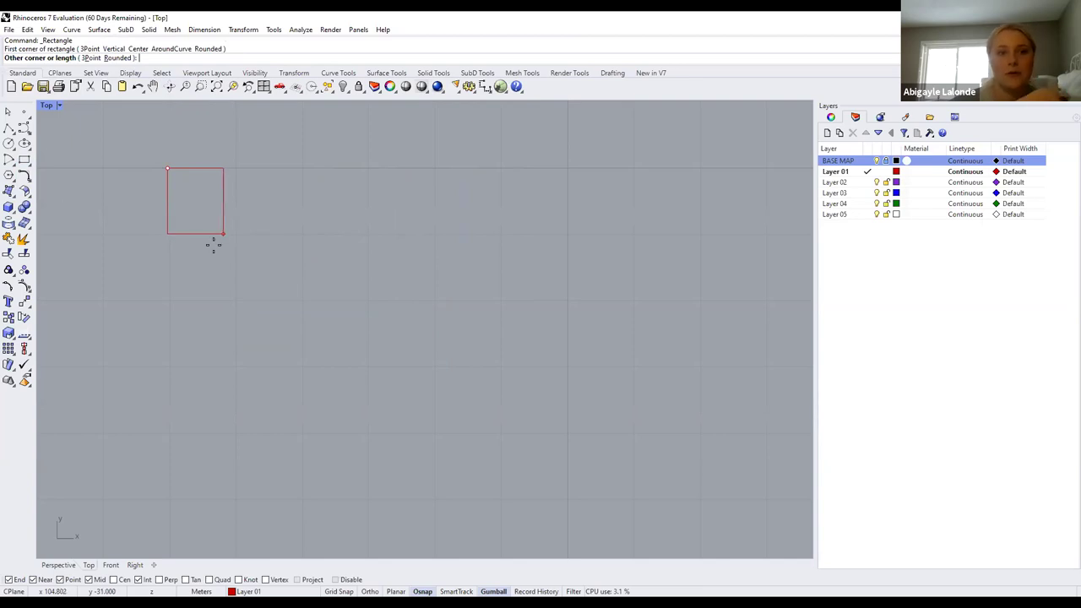
pyautogui.press('Escape')
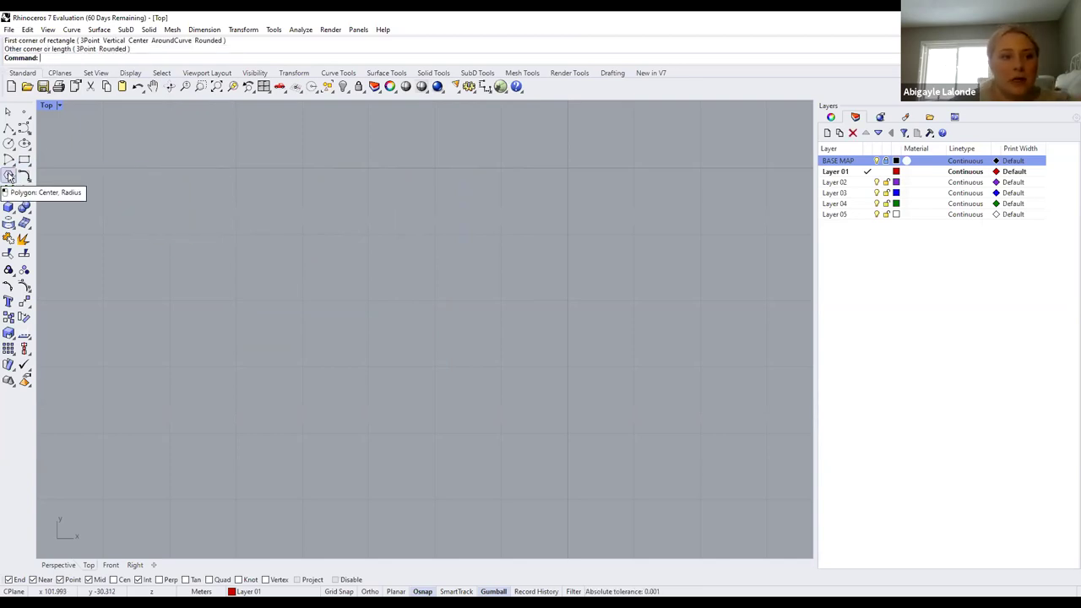
# Draw an inscribed polygon with 6 sides in the empty area and delete it
pyautogui.click(10, 176)
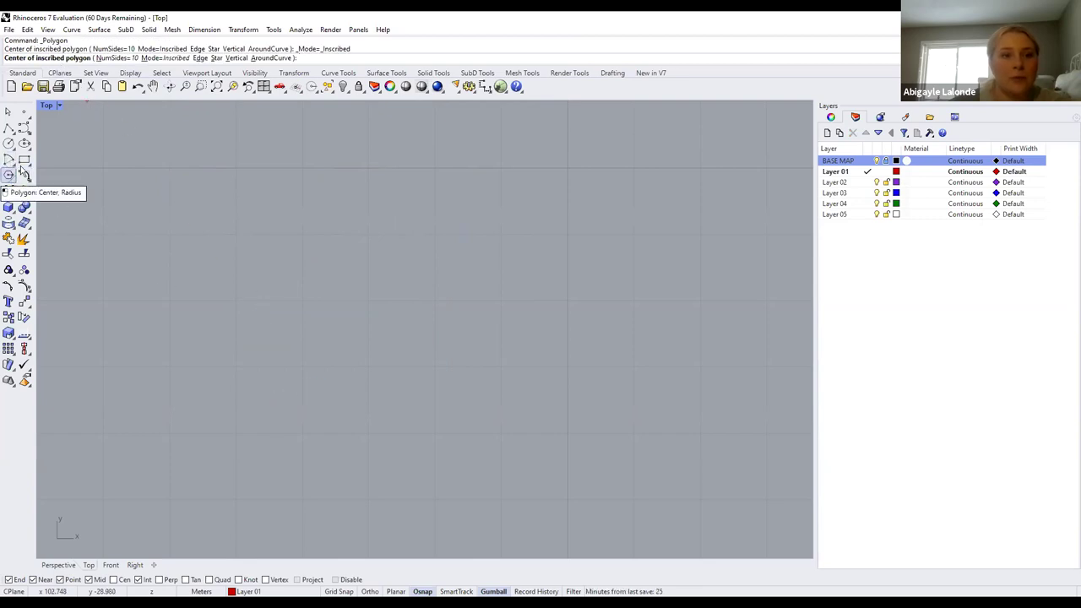
pyautogui.click(132, 60)
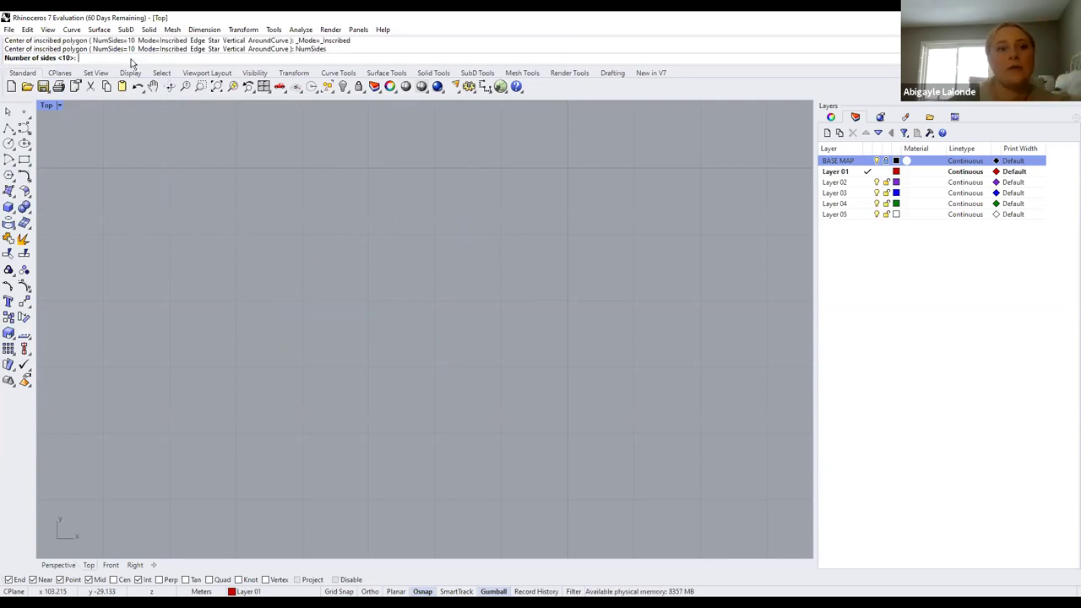
pyautogui.write('6')
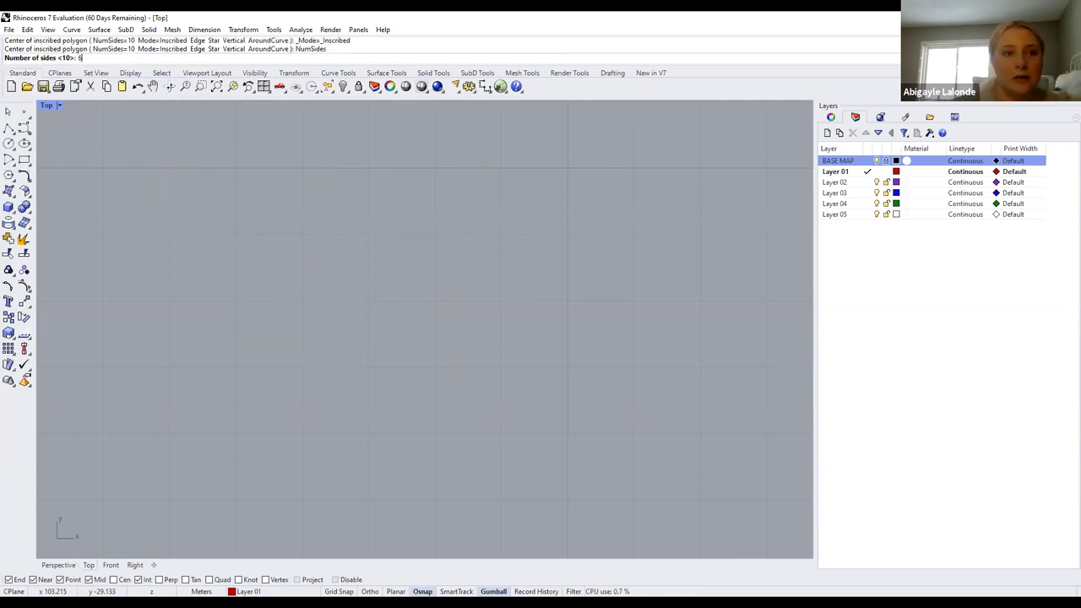
pyautogui.press('Return')
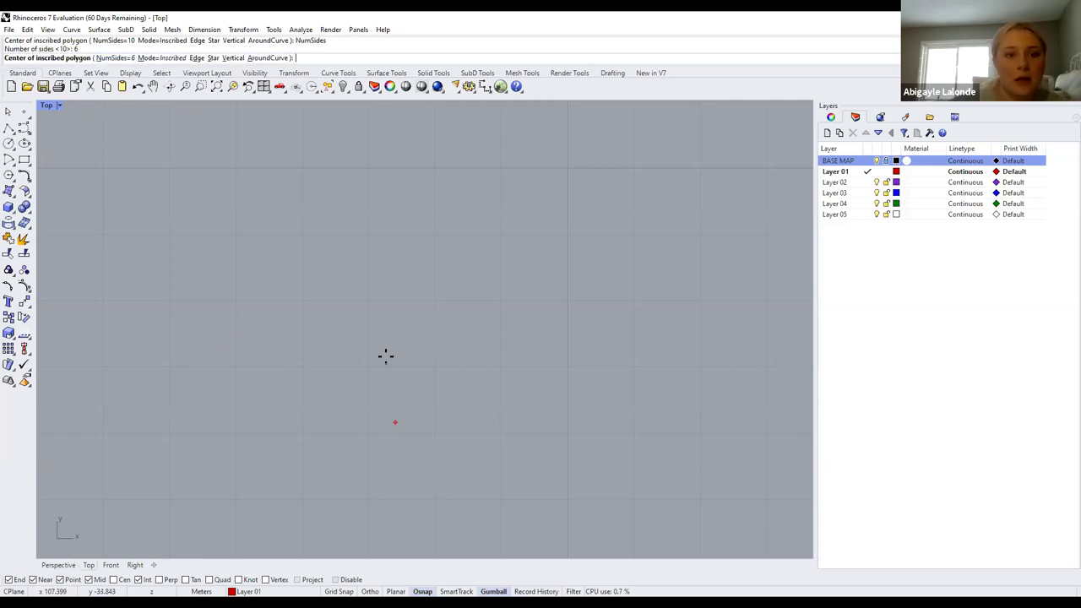
pyautogui.click(255, 314)
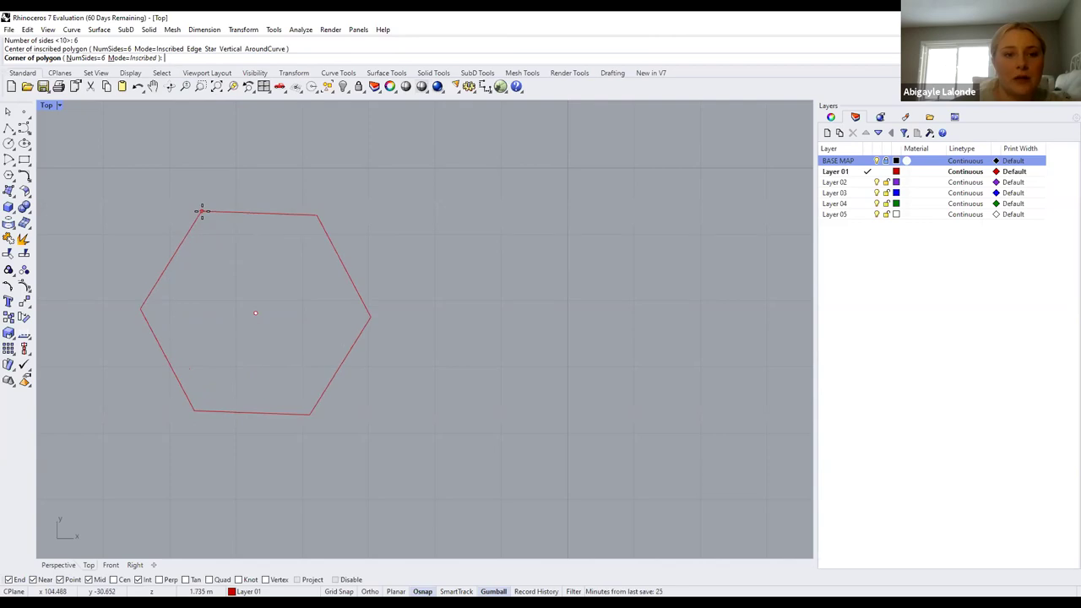
pyautogui.click(249, 229)
pyautogui.moveTo(196, 196); pyautogui.dragTo(196, 196)
pyautogui.press('Delete')
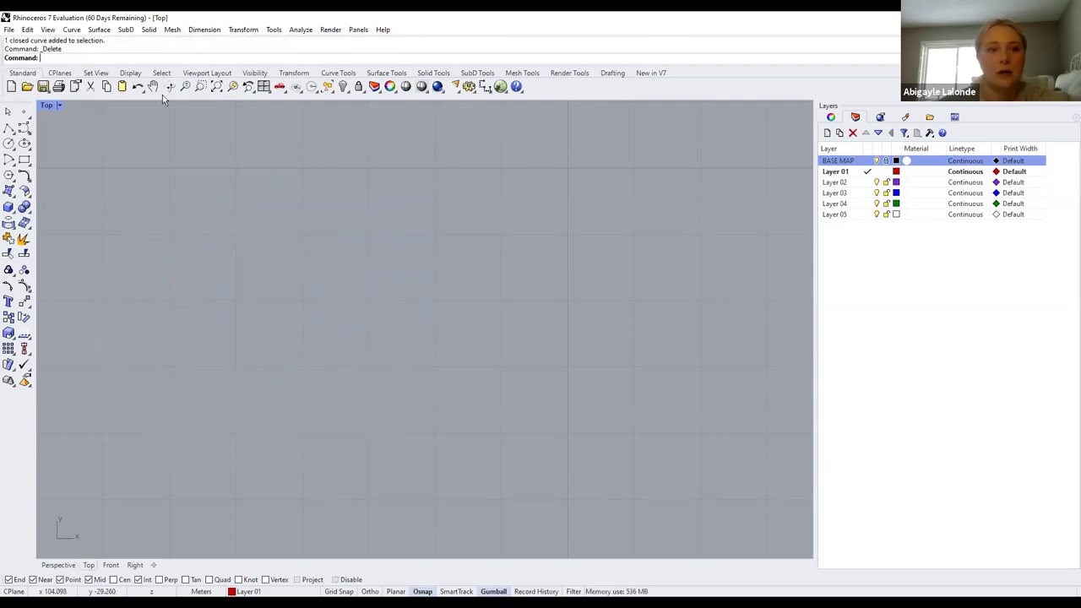
# Try to draw a polygon in Circumscribed mode with 8 sides in the empty area
pyautogui.click(8, 160)
pyautogui.click(144, 59)
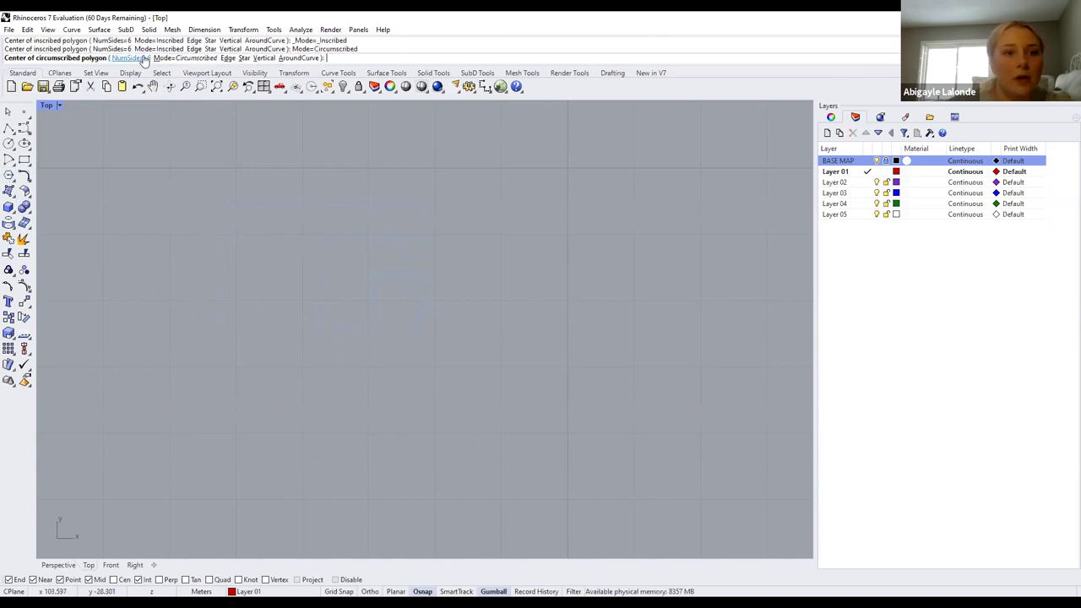
pyautogui.click(142, 58)
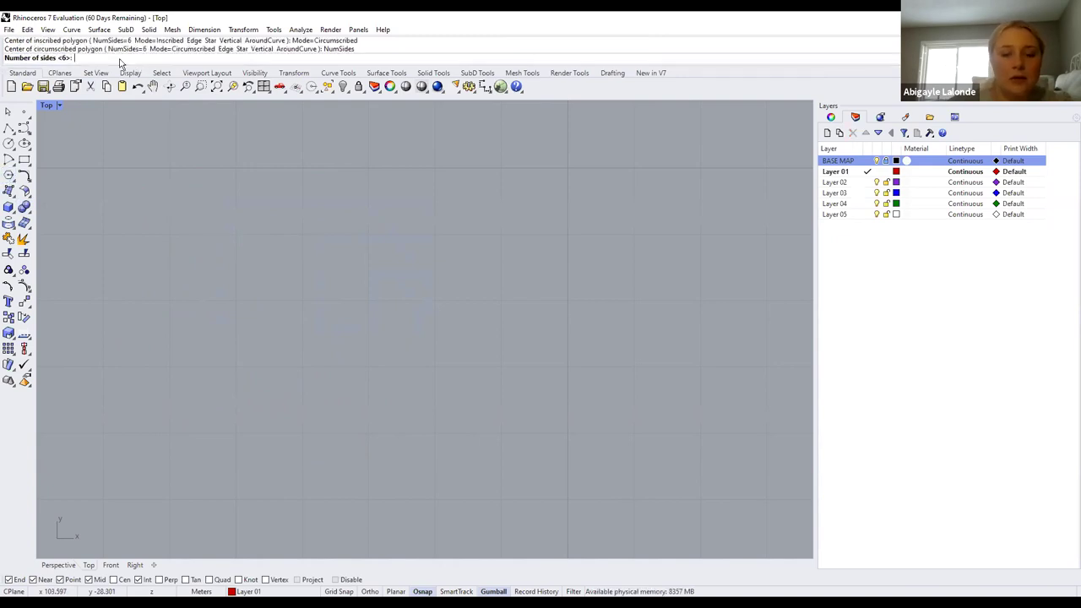
pyautogui.write('8')
pyautogui.press('Return')
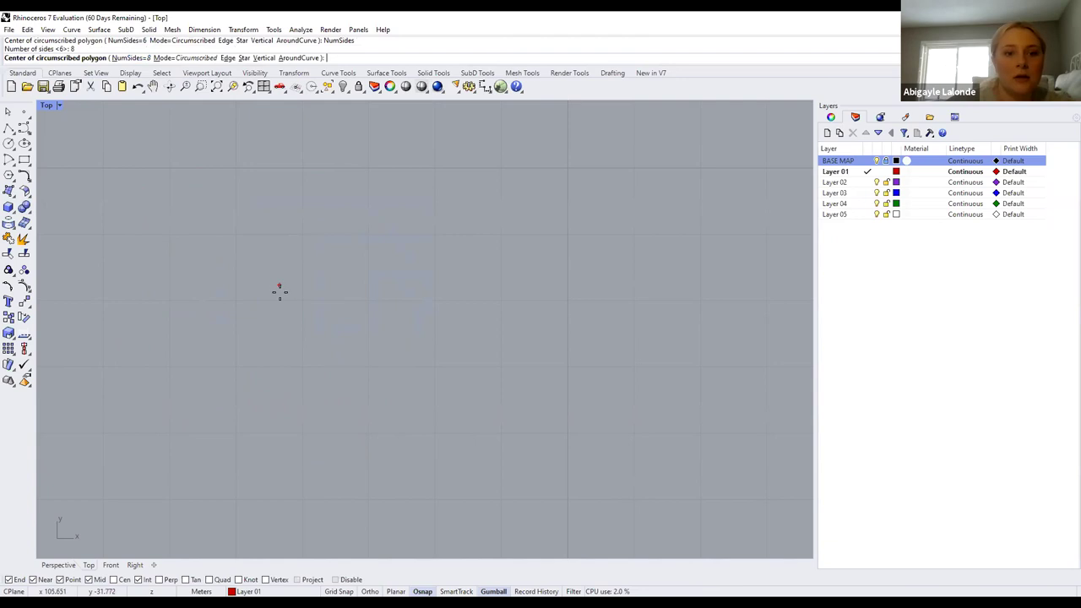
pyautogui.click(280, 292)
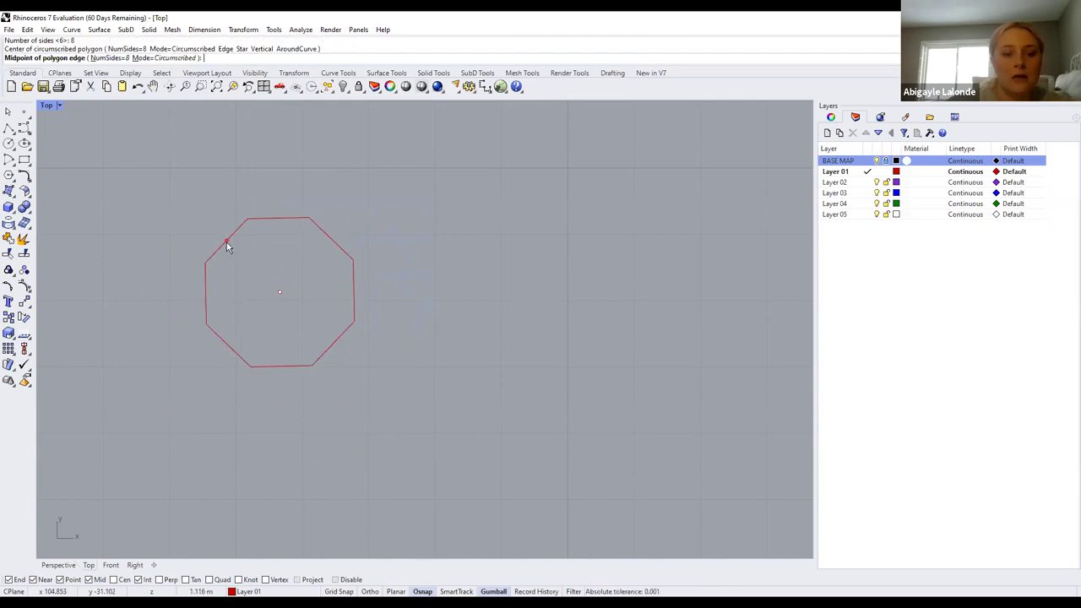
pyautogui.press('Escape')
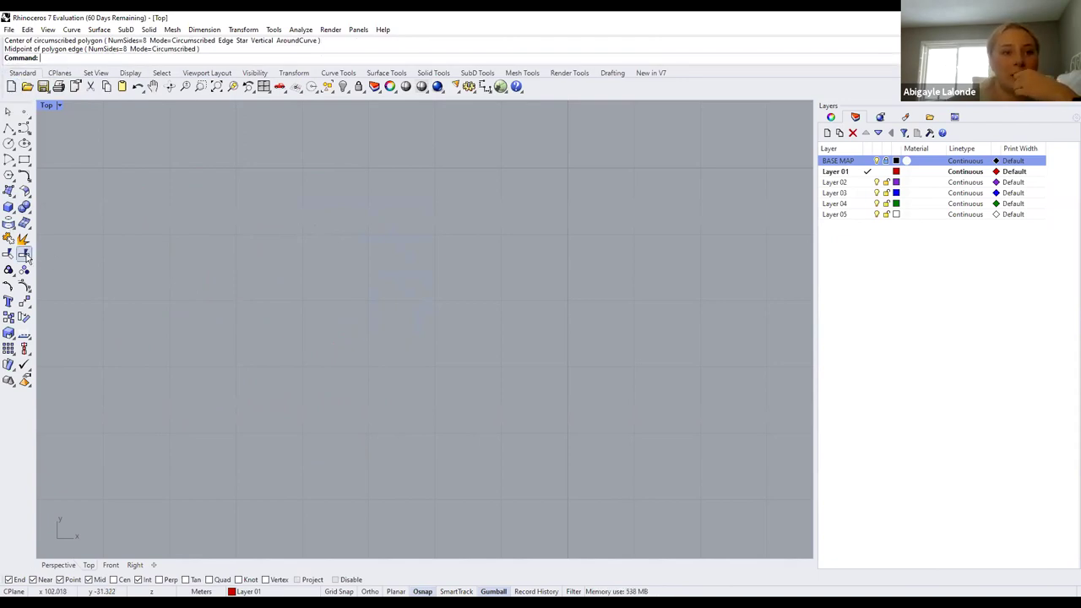
# Draw a short vertical polyline and a separate horizontal one near its upper end in the empty area, and remove both
pyautogui.click(8, 178)
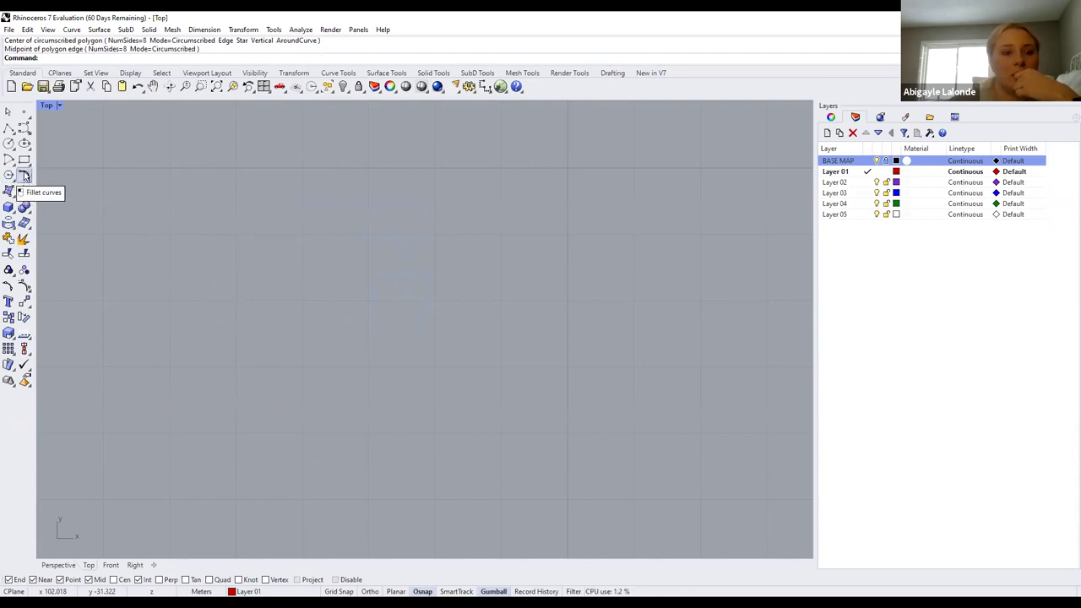
pyautogui.click(231, 355)
pyautogui.click(232, 271)
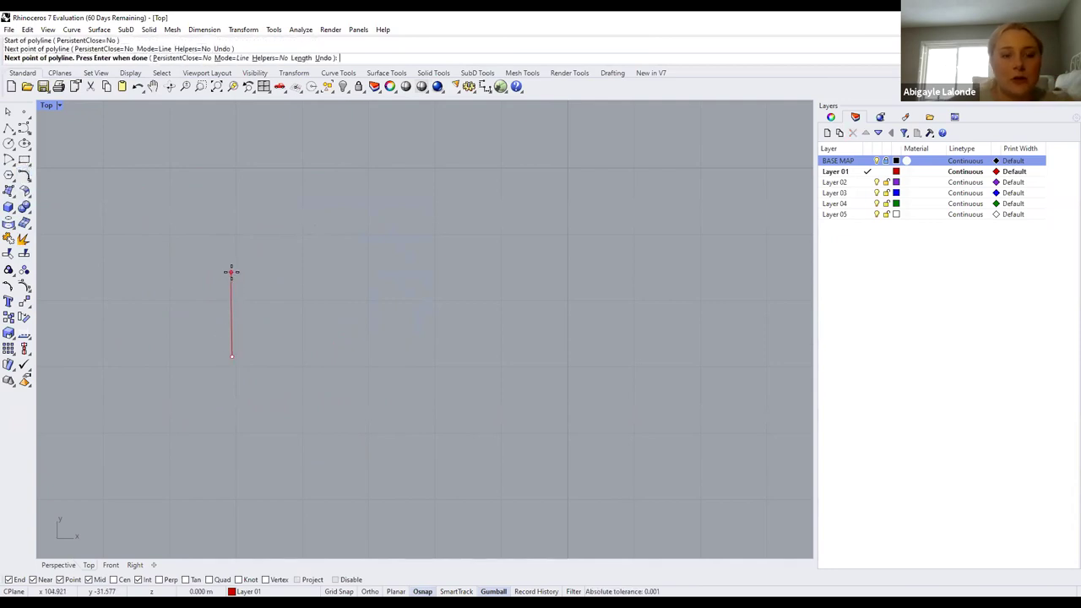
pyautogui.press('Return')
pyautogui.press('Return')
pyautogui.click(335, 260)
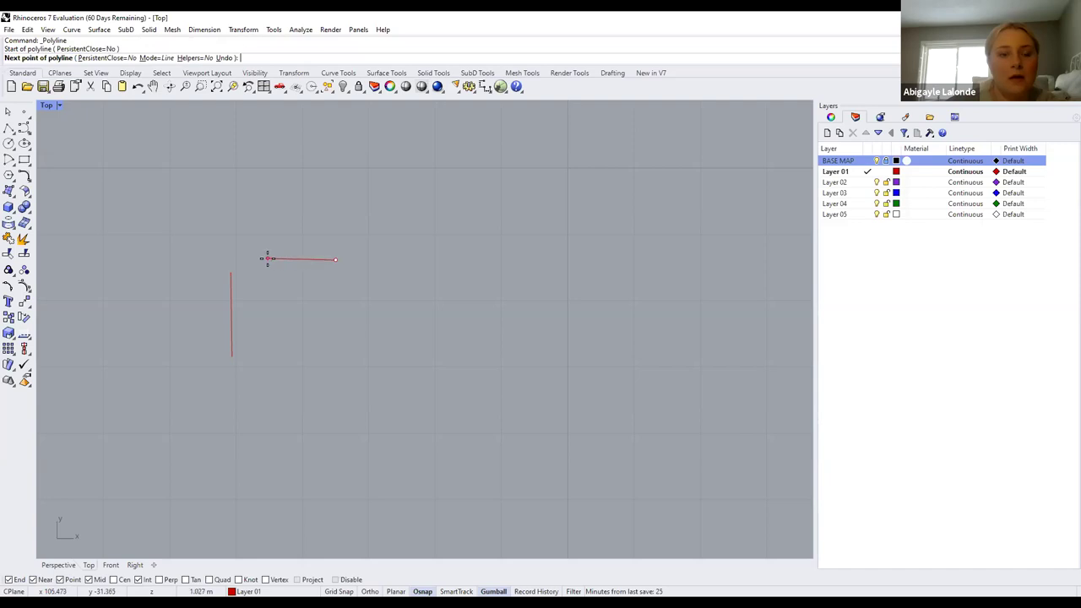
pyautogui.click(267, 258)
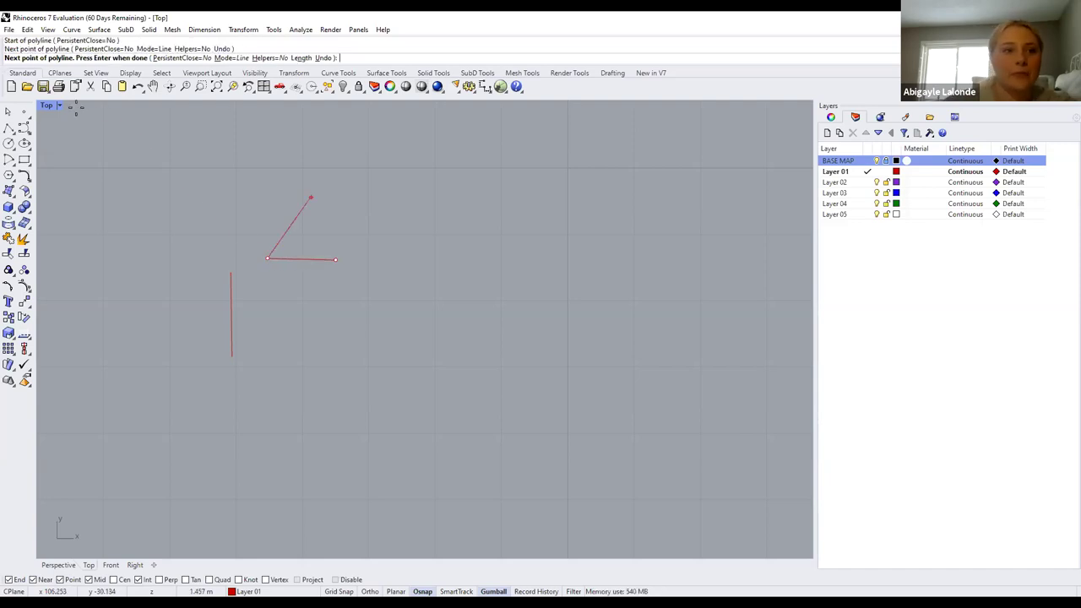
pyautogui.press('Escape')
pyautogui.press('Delete')
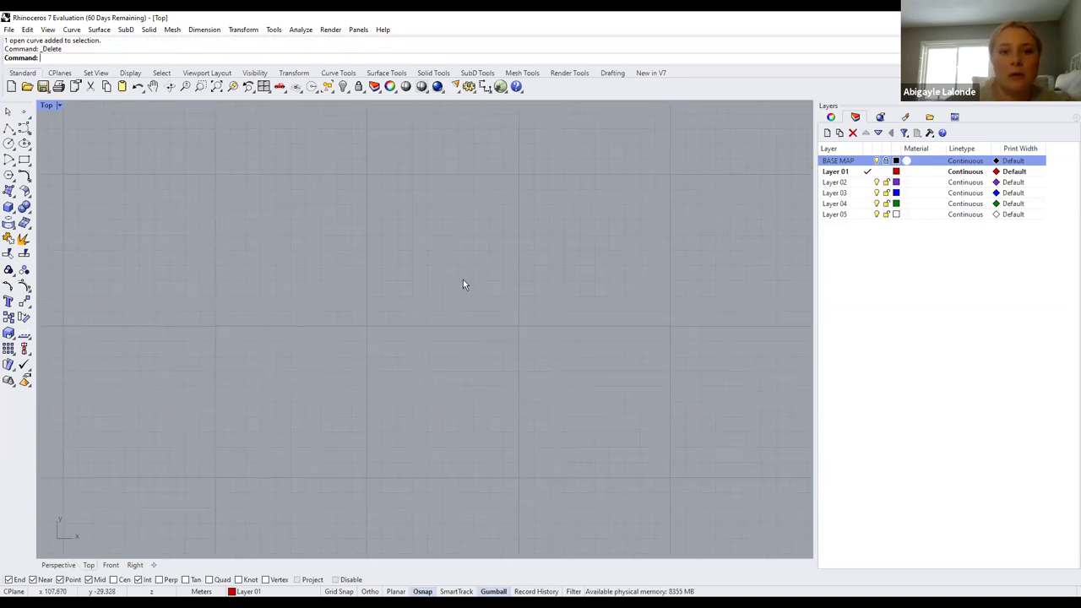
# Draw a straight vertical polyline along the curb at the street corner southeast of the garden, stopping at the crosswalk
pyautogui.scroll(-3, 538, 181)
pyautogui.scroll(-2, 537, 186)
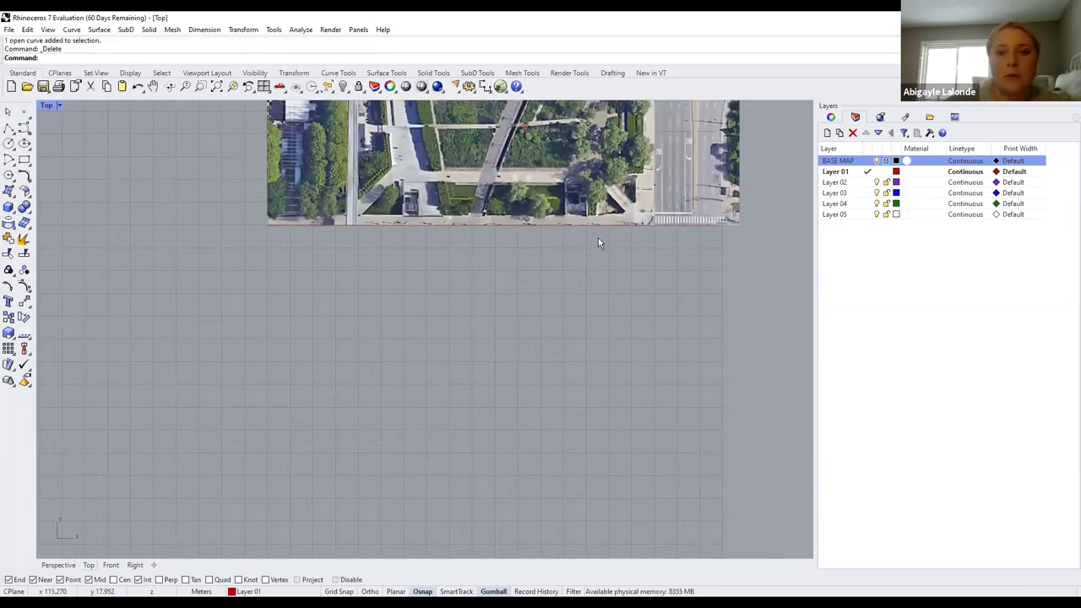
pyautogui.scroll(-2, 508, 320)
pyautogui.scroll(5, 567, 375)
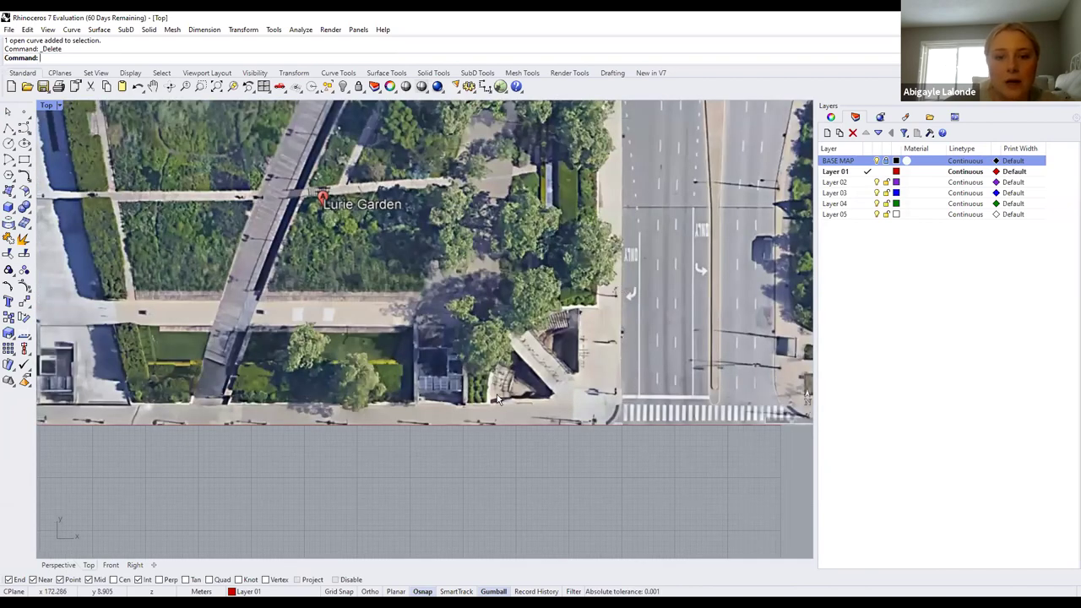
pyautogui.scroll(3, 625, 355)
pyautogui.click(8, 126)
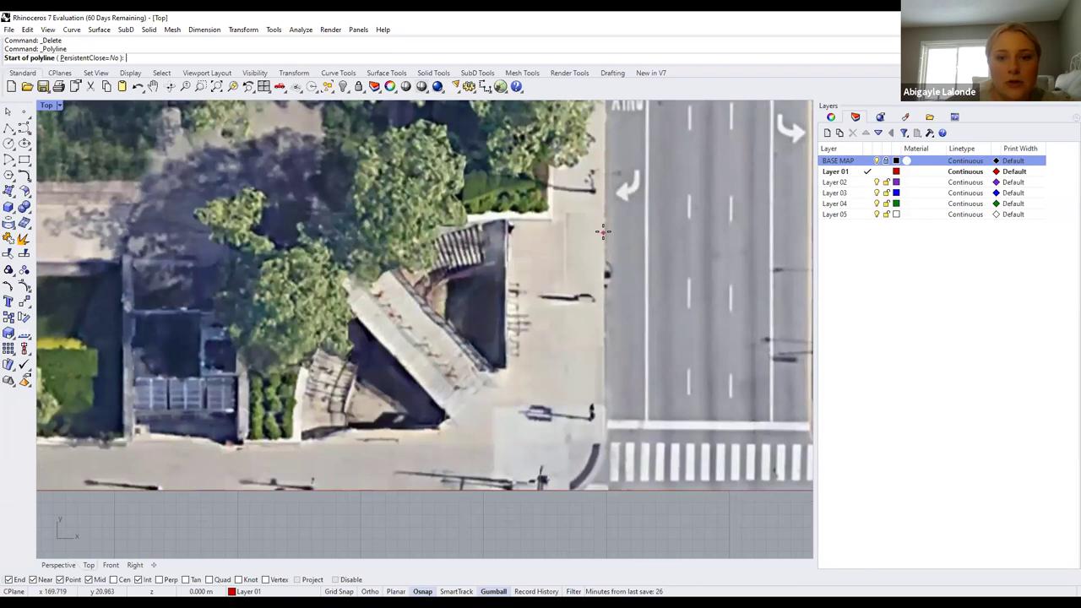
pyautogui.click(605, 230)
pyautogui.click(603, 421)
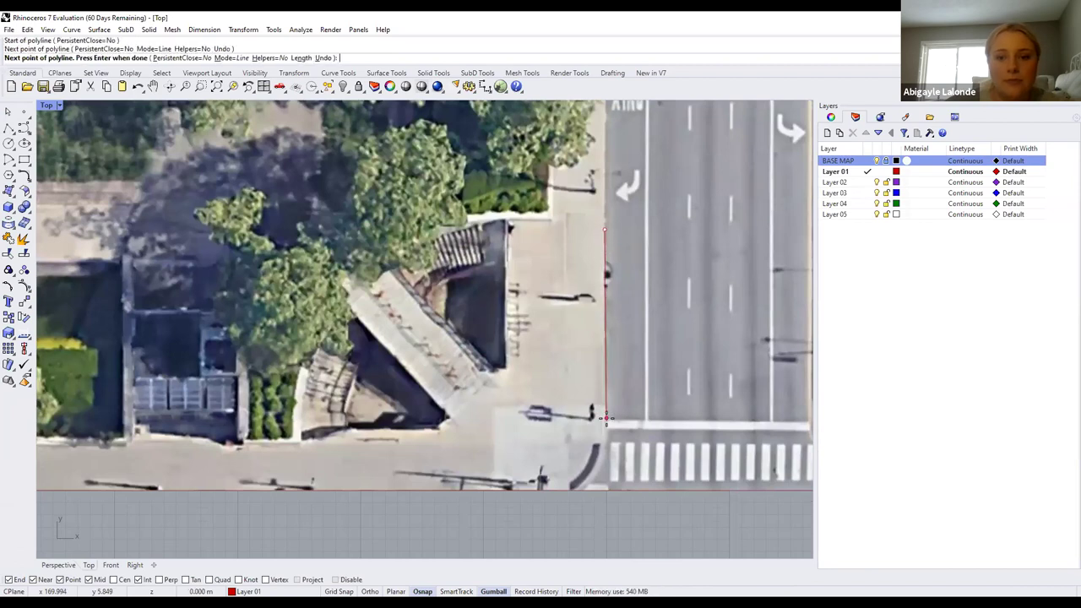
pyautogui.press('Return')
# Draw a separate horizontal polyline along the base map's lower edge, ending just west of the street corner
pyautogui.click(8, 127)
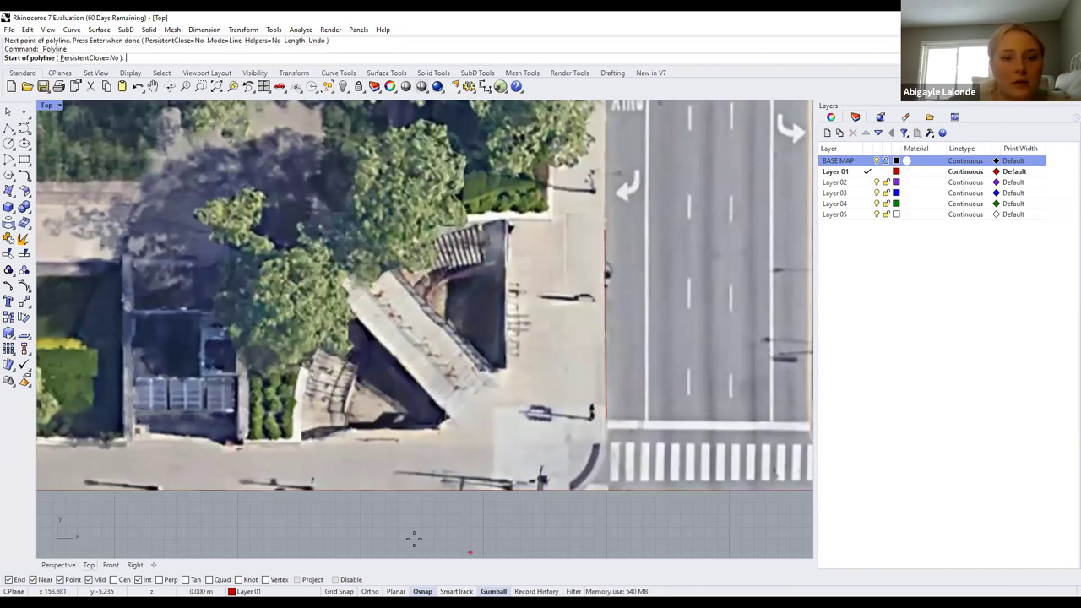
pyautogui.click(311, 489)
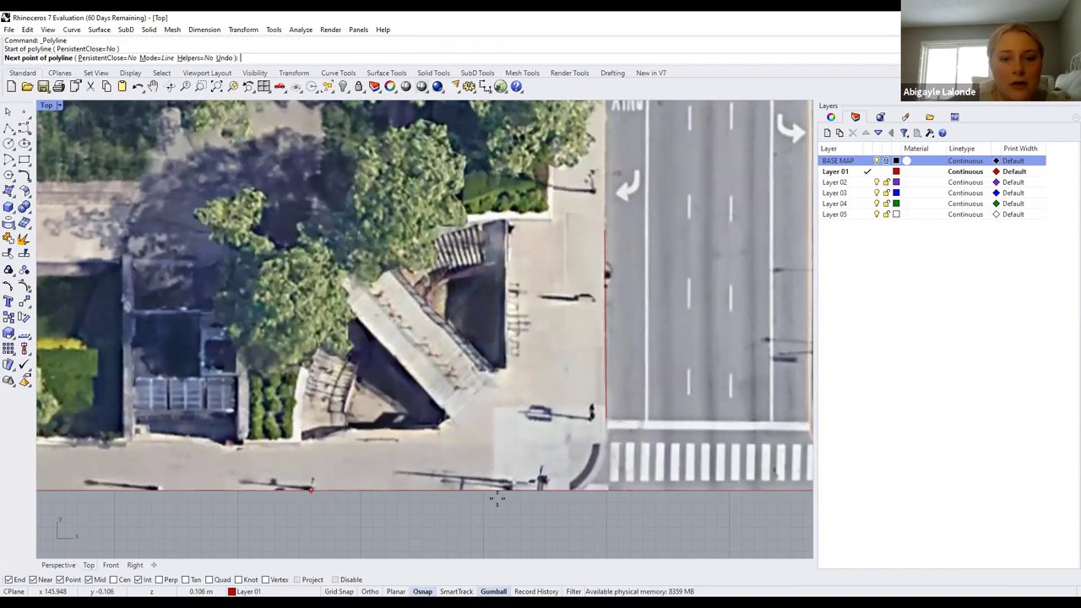
pyautogui.click(554, 489)
pyautogui.press('Return')
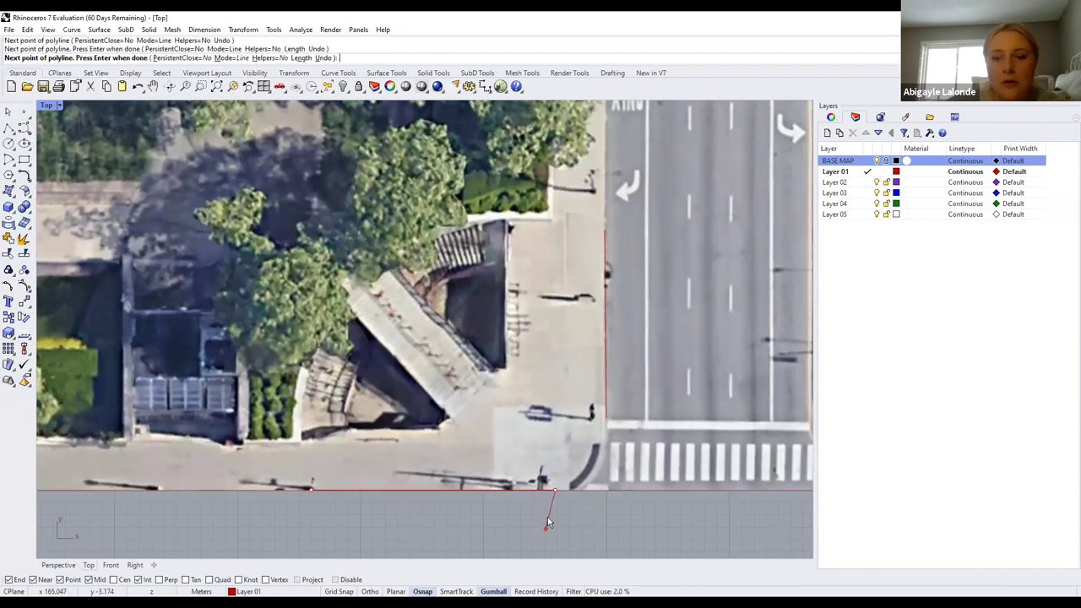
# Fillet the vertical curb line and the horizontal sidewalk line with a radius of 1 at the street corner
pyautogui.moveTo(539, 392); pyautogui.dragTo(525, 417)
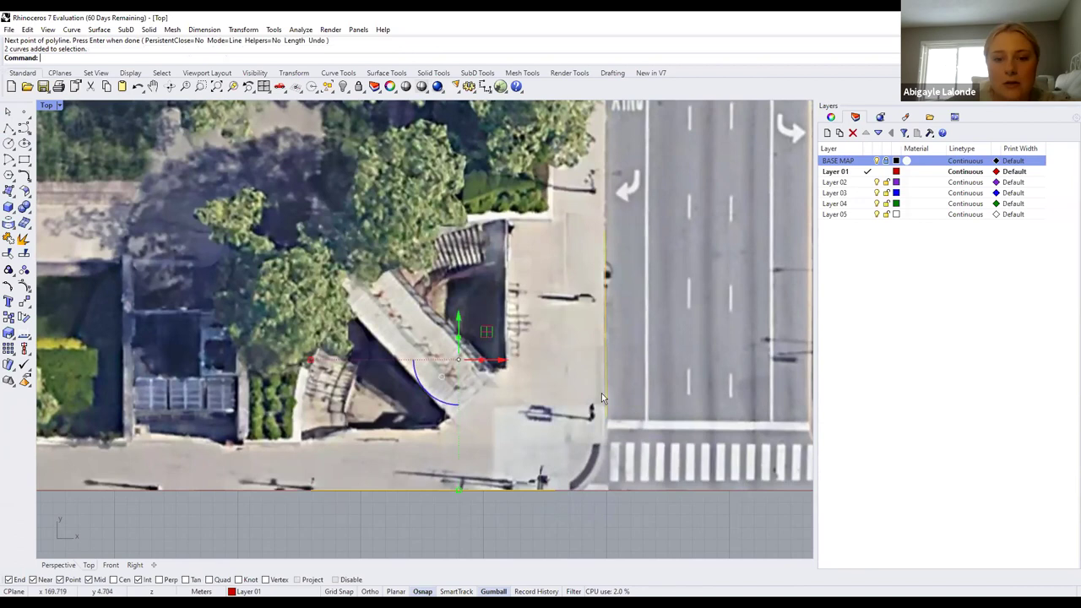
pyautogui.click(26, 175)
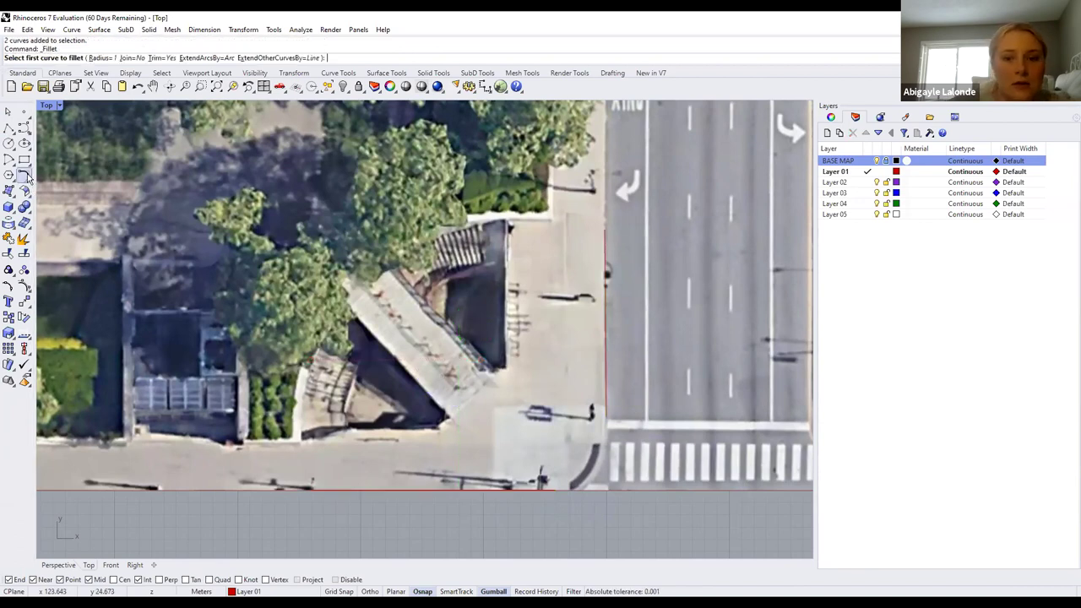
pyautogui.click(524, 387)
pyautogui.click(606, 360)
pyautogui.click(575, 489)
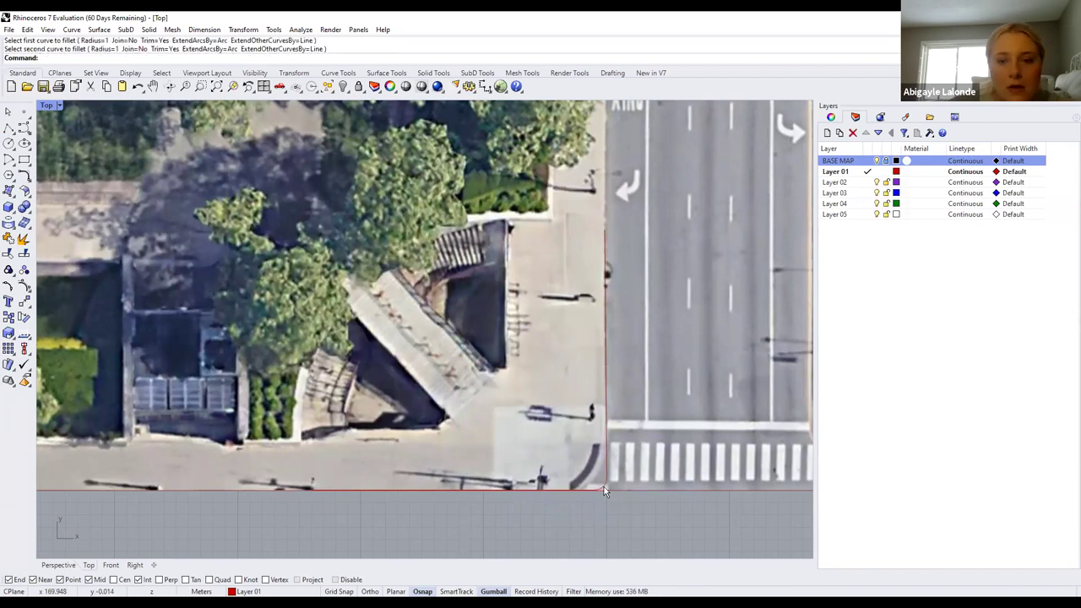
# Join the two street-corner lines and their fillet arc into one curve, and delete it
pyautogui.scroll(5, 604, 487)
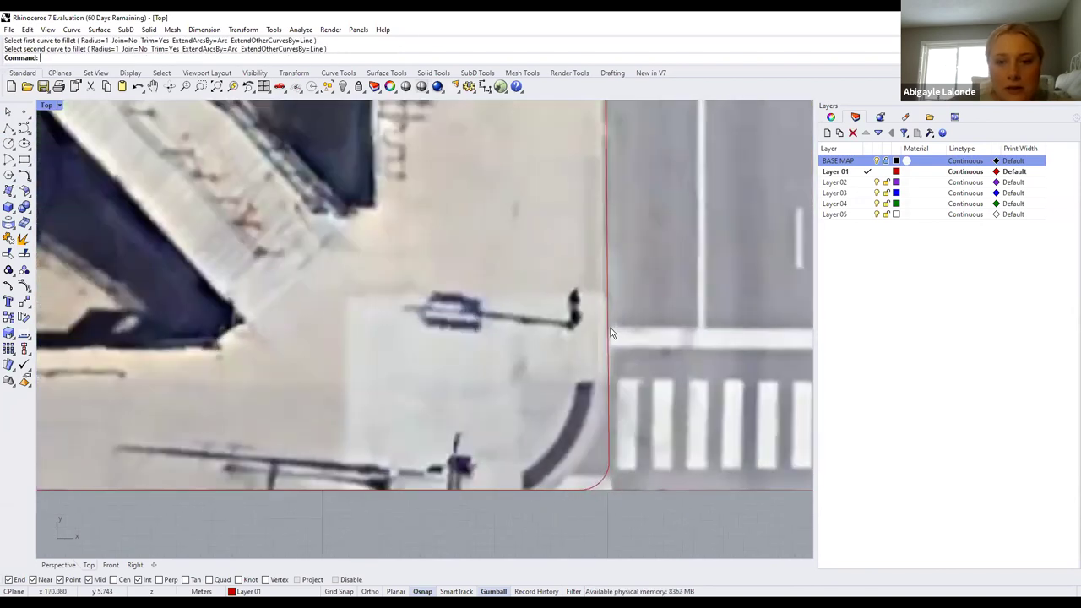
pyautogui.click(606, 413)
pyautogui.click(547, 490)
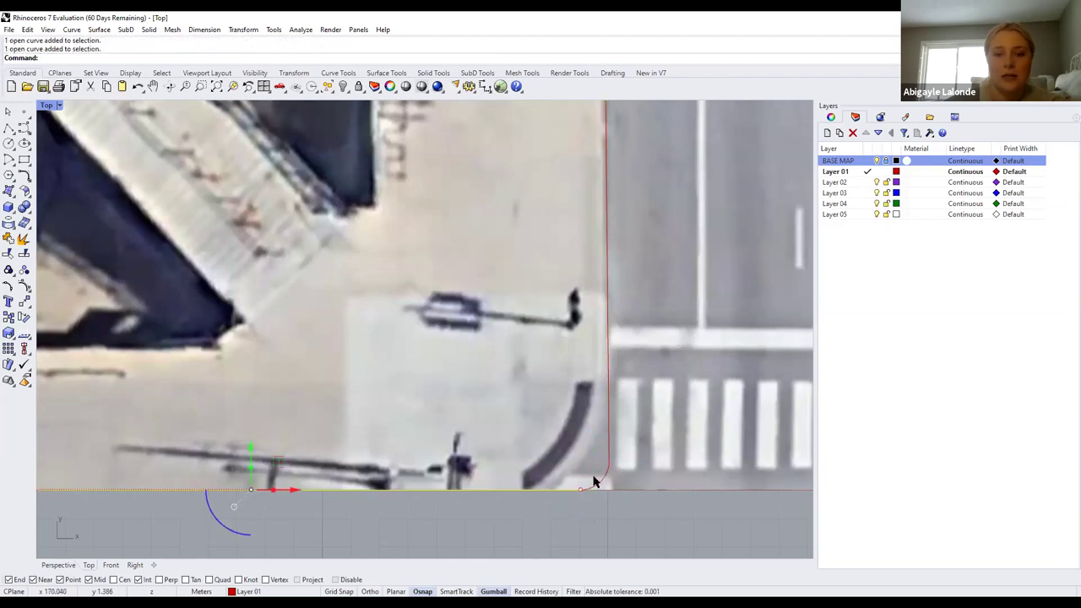
pyautogui.click(627, 537)
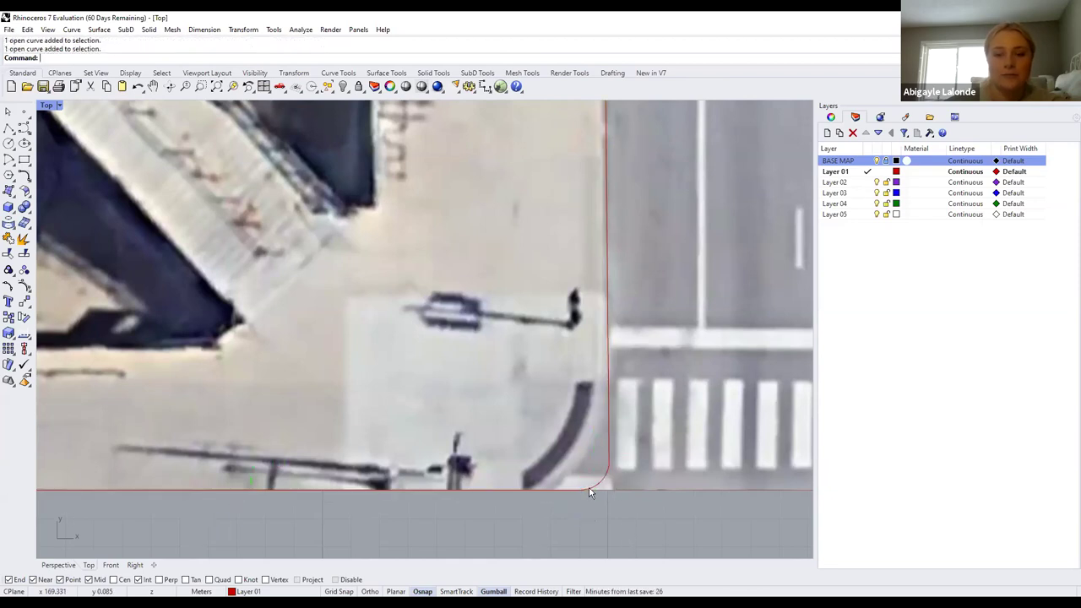
pyautogui.moveTo(629, 505); pyautogui.dragTo(495, 394)
pyautogui.hotkey('ctrl', 'j')
pyautogui.click(584, 533)
pyautogui.click(609, 447)
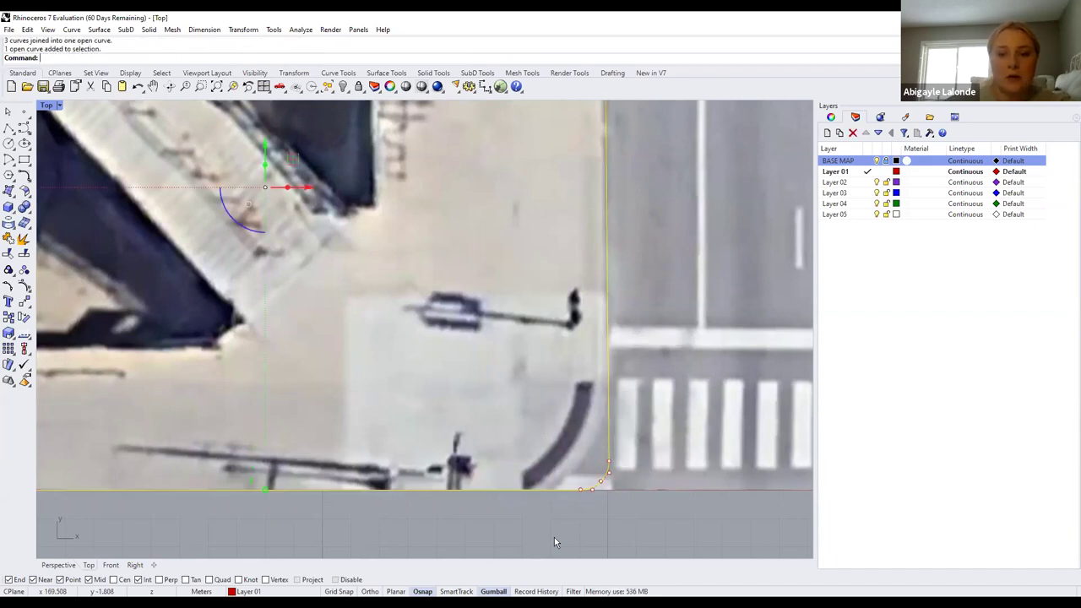
pyautogui.press('Delete')
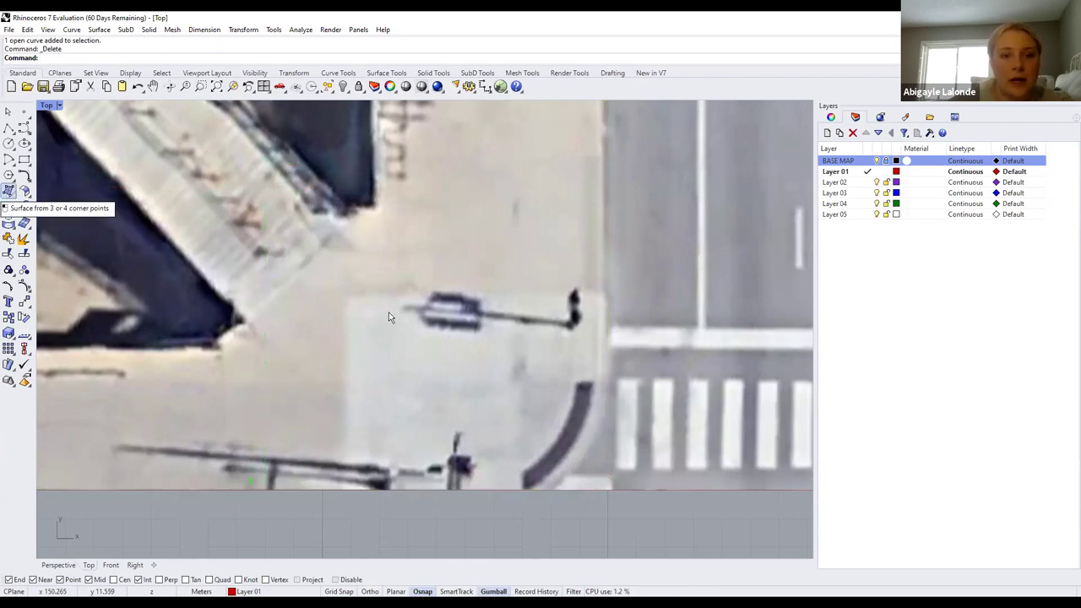
# Create a four-sided surface from corner points in the empty area above the street end of the base map
pyautogui.scroll(-5, 221, 199)
pyautogui.scroll(-5, 236, 139)
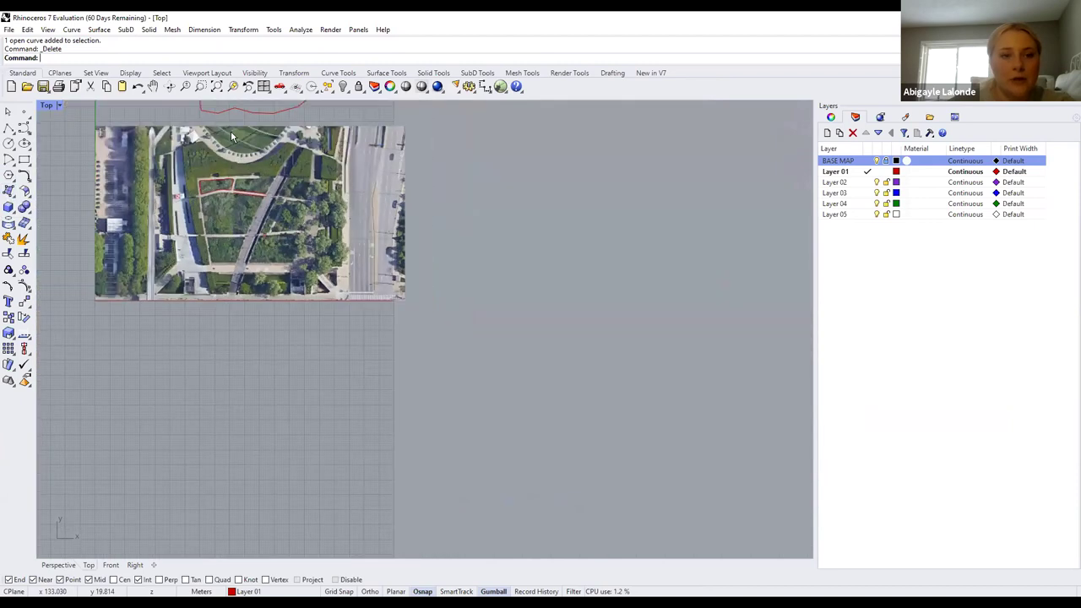
pyautogui.scroll(6, 248, 231)
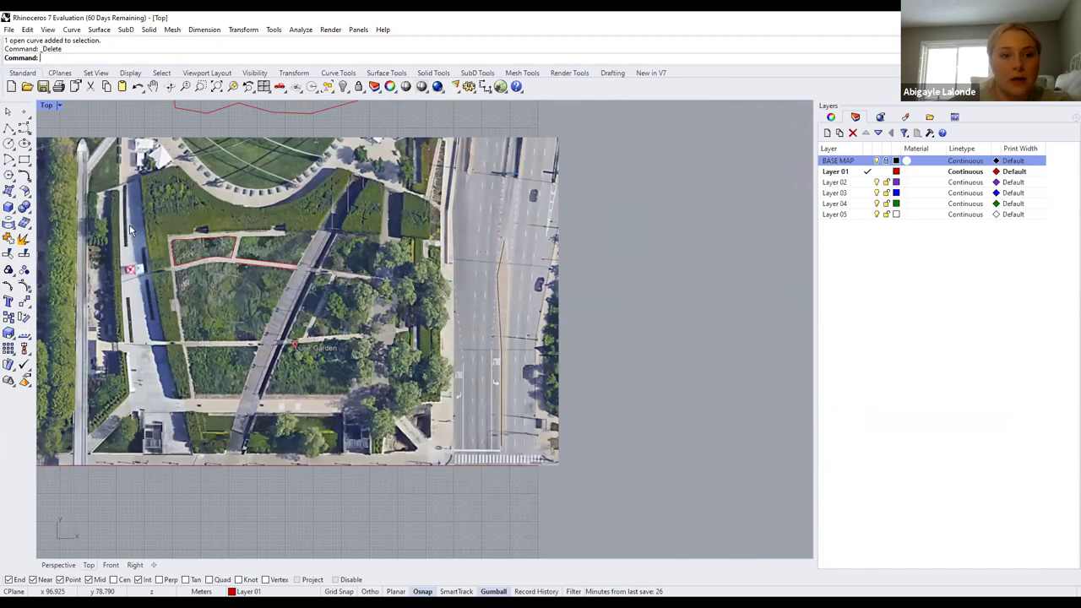
pyautogui.scroll(6, 135, 235)
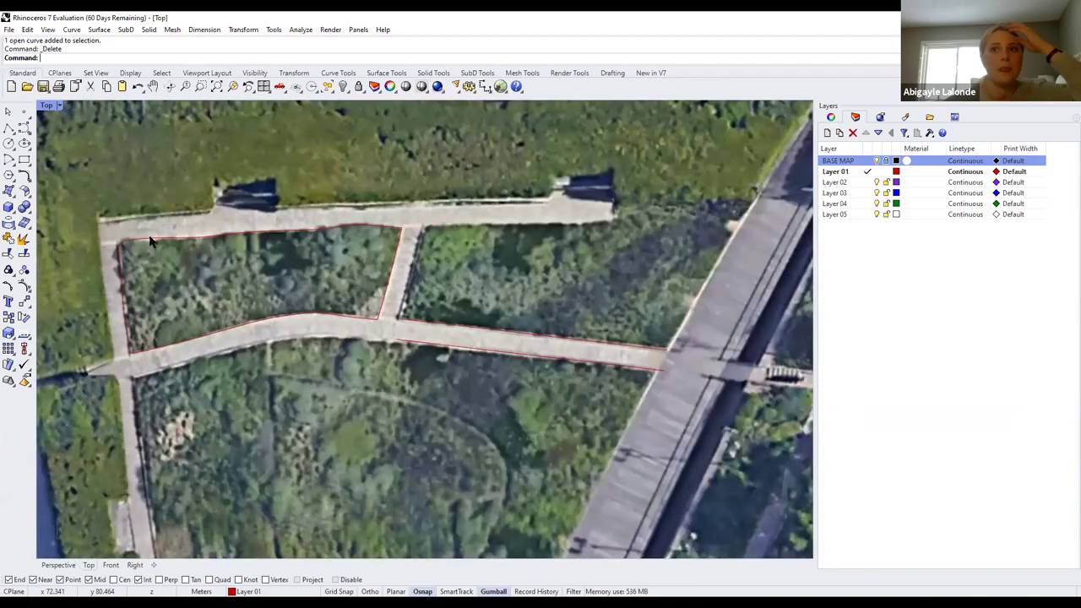
pyautogui.click(156, 238)
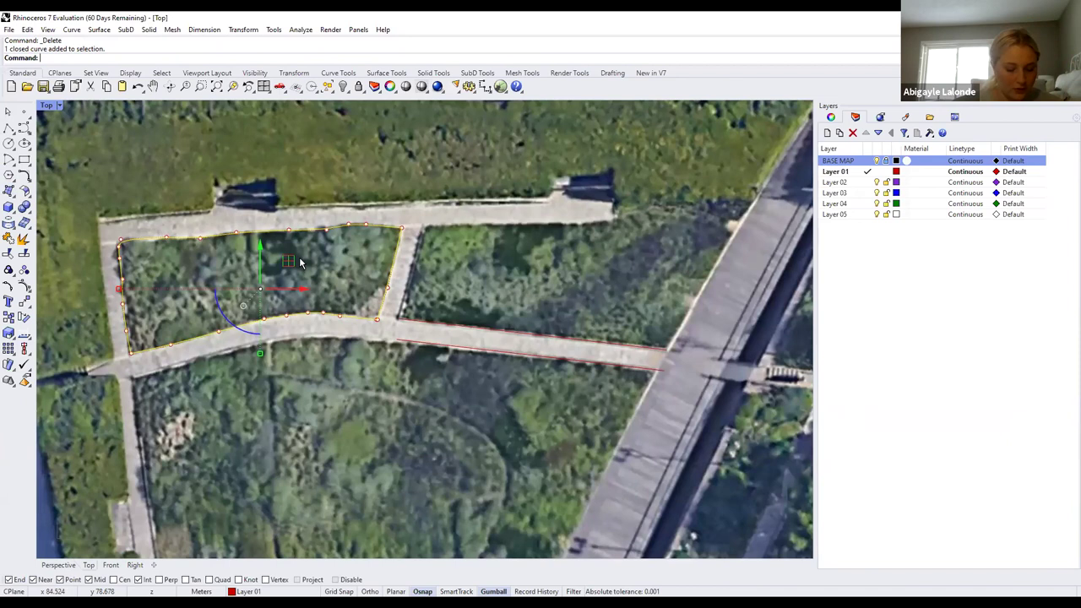
pyautogui.click(11, 193)
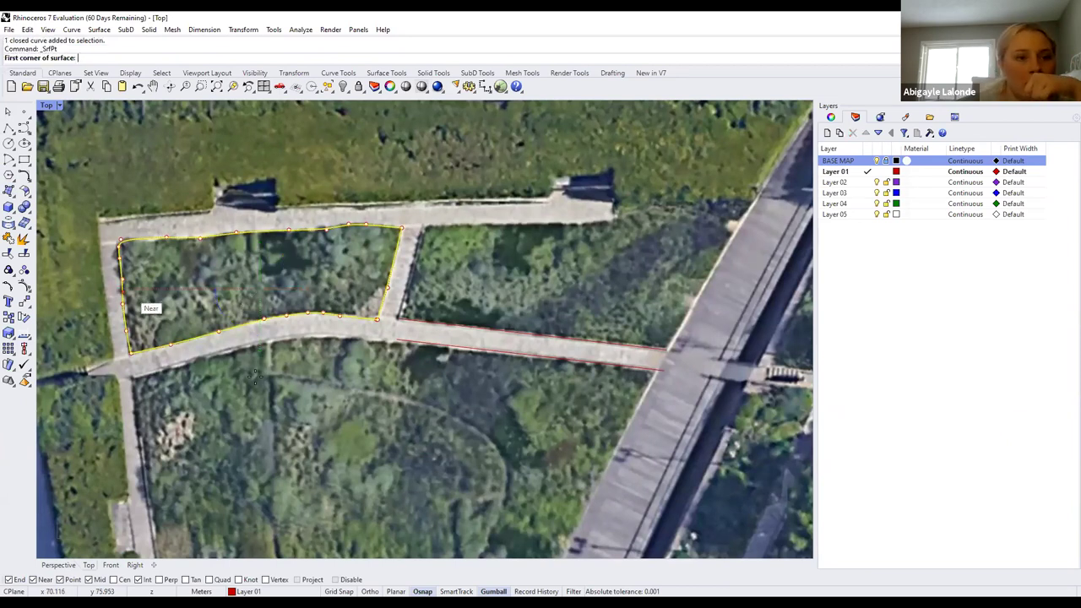
pyautogui.scroll(-3, 235, 365)
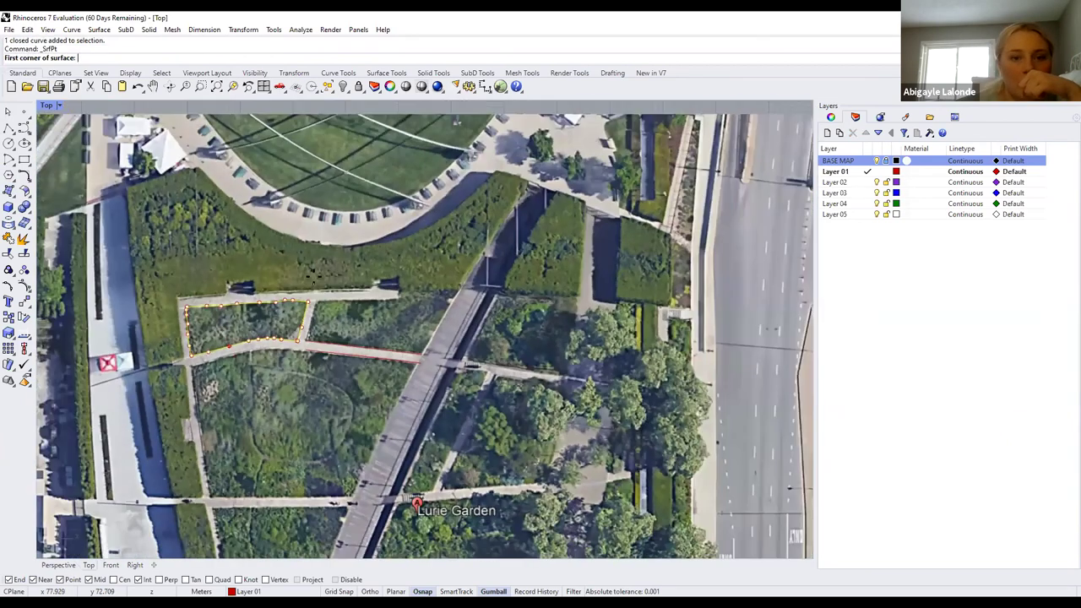
pyautogui.click(314, 276)
pyautogui.click(360, 219)
pyautogui.click(512, 275)
pyautogui.click(377, 344)
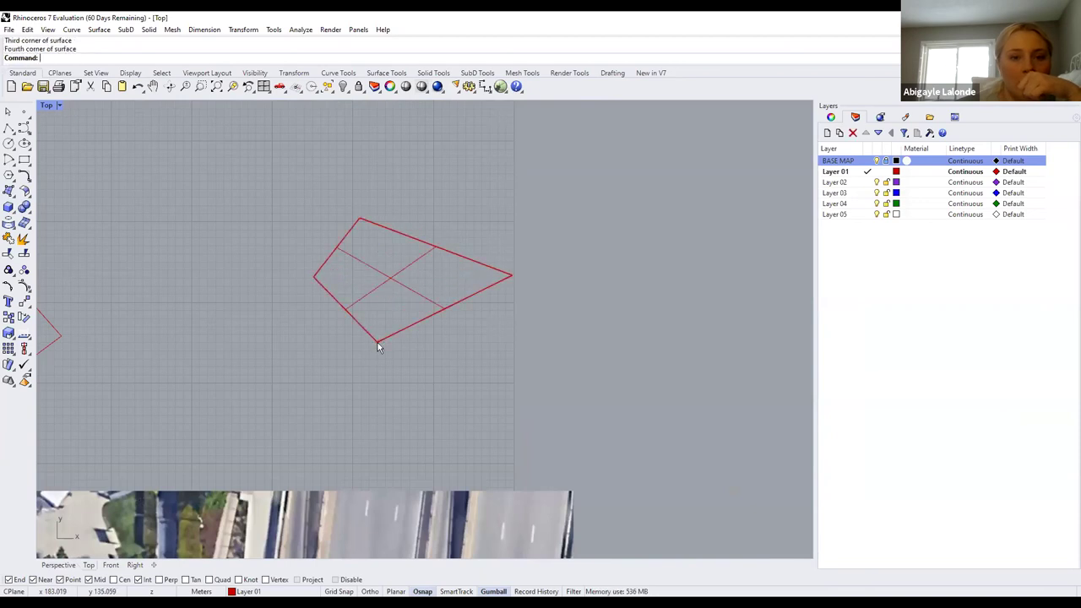
# Set the viewport to Perspective and compare the four-sided surface with the closed polyline outline by selecting each
pyautogui.click(399, 285)
pyautogui.click(60, 105)
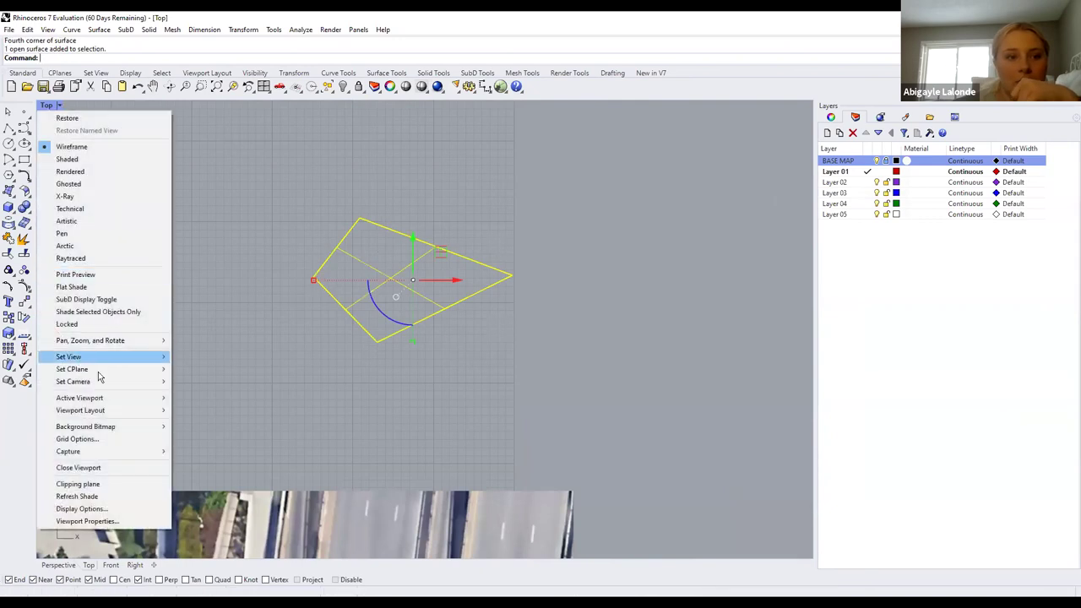
pyautogui.moveTo(115, 406)
pyautogui.moveTo(110, 357)
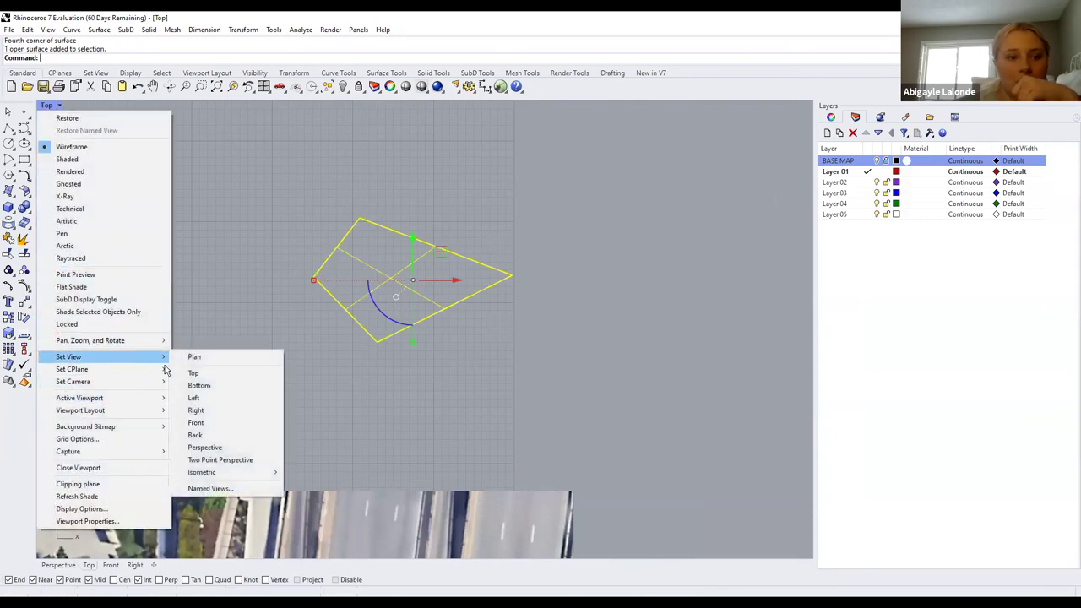
pyautogui.click(211, 447)
pyautogui.scroll(8, 351, 377)
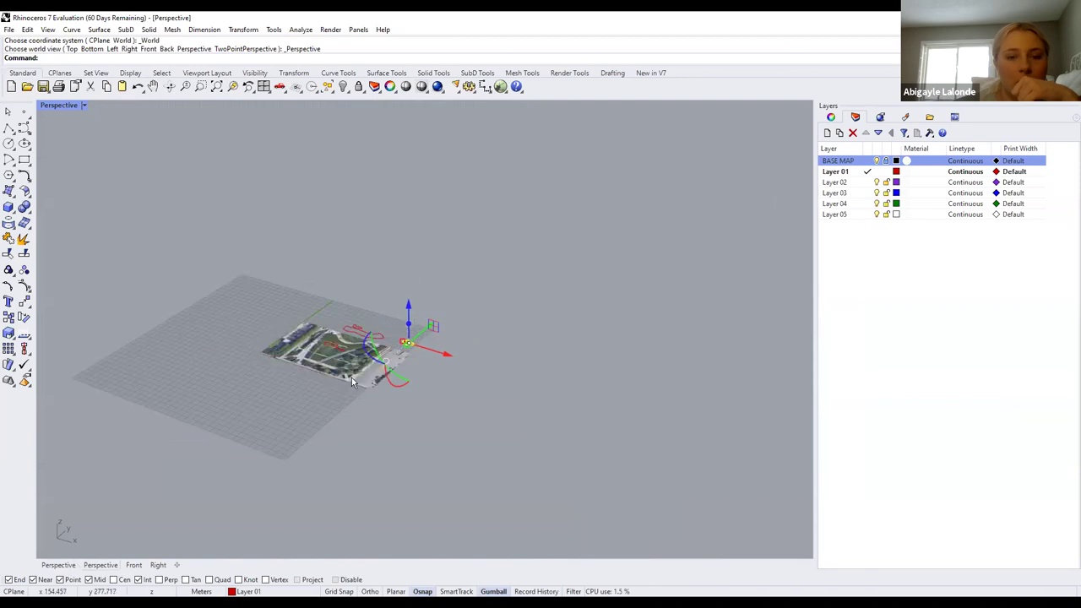
pyautogui.scroll(3, 203, 215)
pyautogui.click(216, 223)
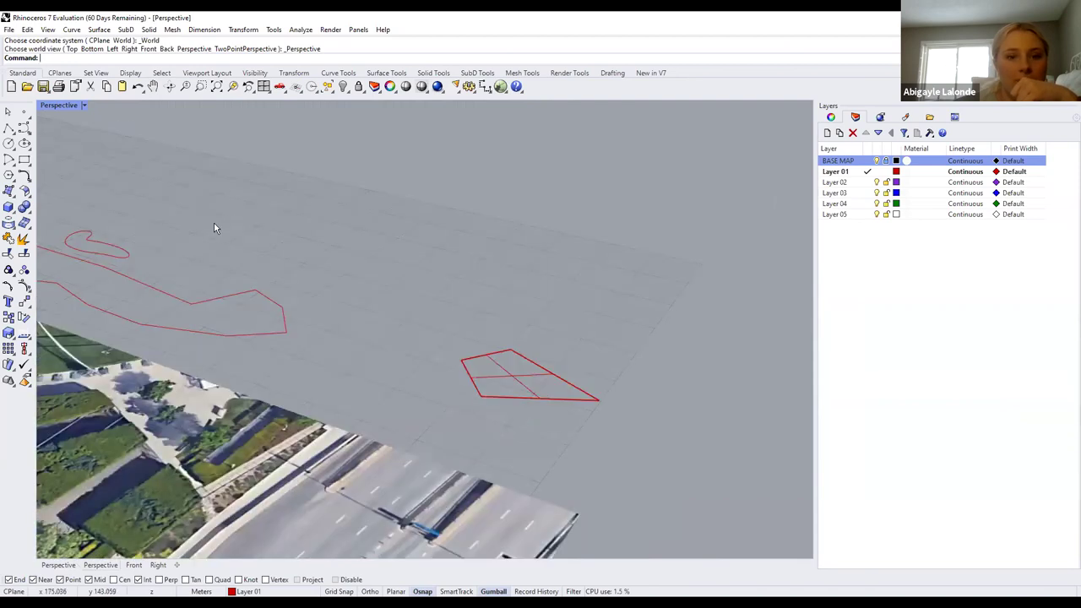
pyautogui.click(517, 377)
pyautogui.click(156, 326)
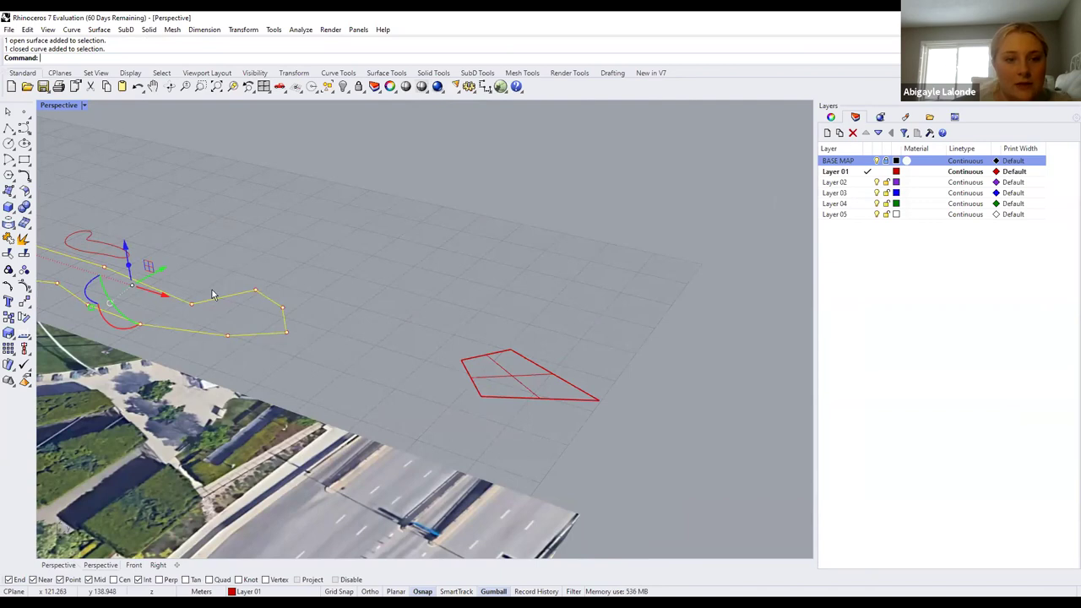
pyautogui.click(354, 360)
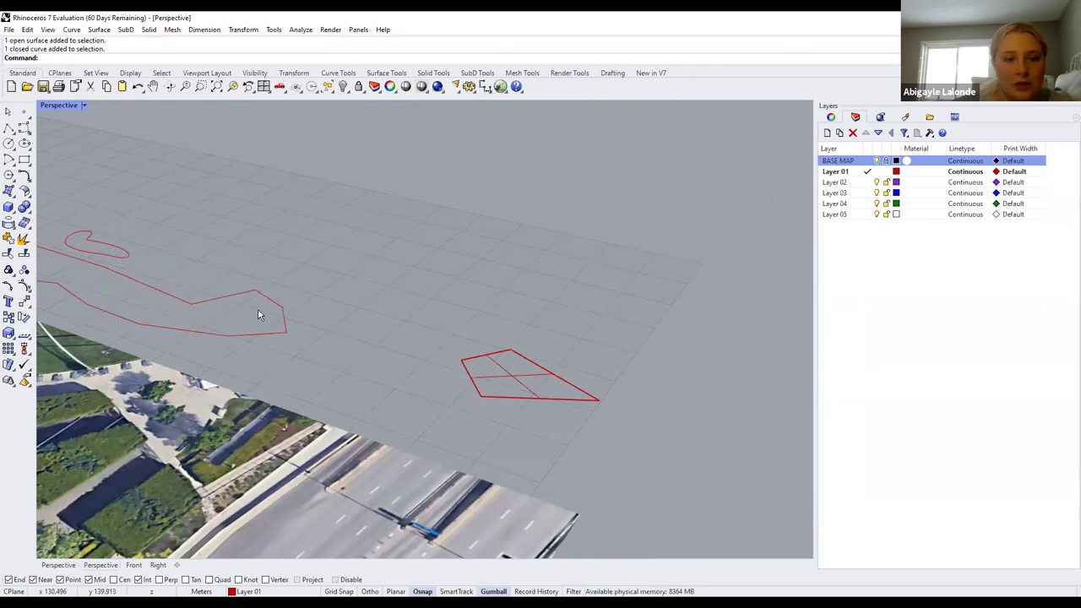
pyautogui.click(511, 378)
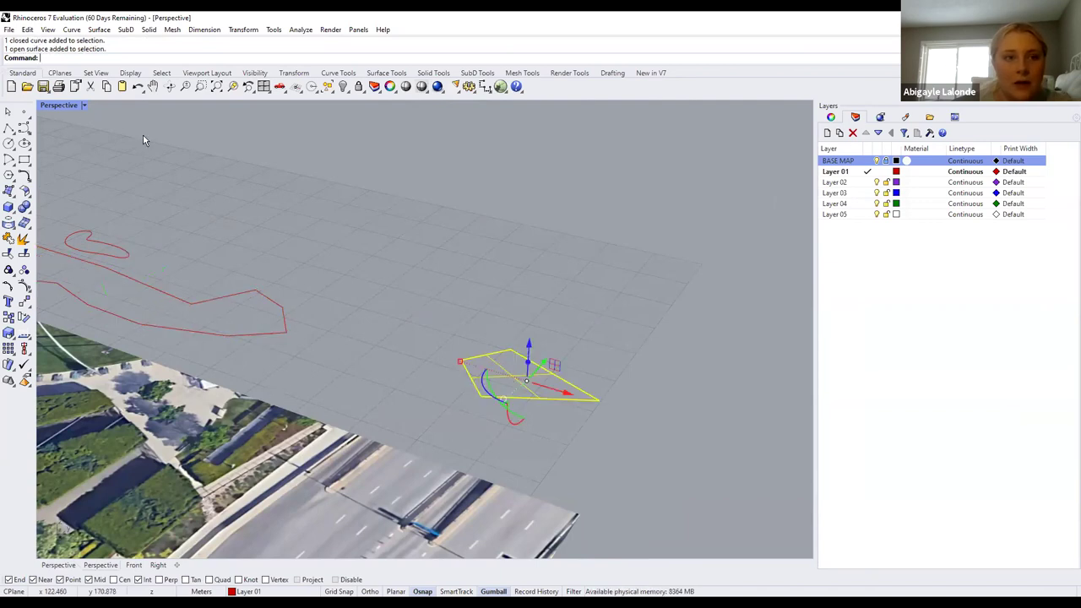
# Set the viewport display to Shaded and inspect the filled four-sided surface from nearby
pyautogui.click(84, 105)
pyautogui.click(76, 158)
pyautogui.moveTo(531, 388); pyautogui.dragTo(435, 363, button='right')
pyautogui.click(439, 370)
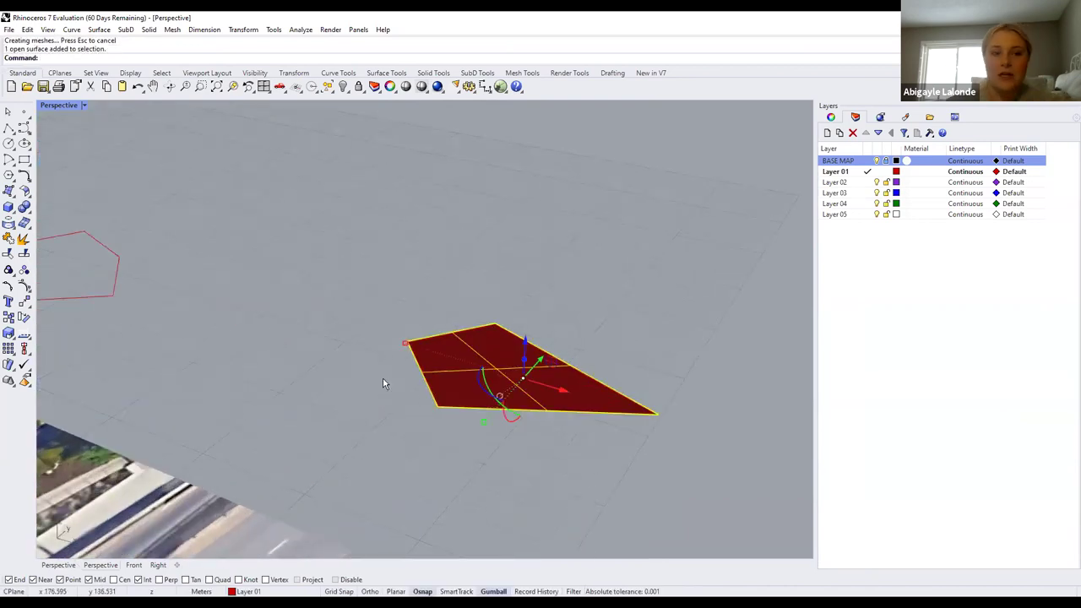
pyautogui.moveTo(280, 332); pyautogui.dragTo(212, 317, button='right')
pyautogui.press('Escape')
pyautogui.moveTo(400, 353)
pyautogui.mouseDown(button='right')
pyautogui.moveTo(15, 257)
pyautogui.moveTo(101, 277)
pyautogui.moveTo(189, 321)
pyautogui.moveTo(184, 360)
pyautogui.moveTo(406, 363)
pyautogui.mouseUp(button='right')
pyautogui.click(190, 321)
pyautogui.click(9, 191)
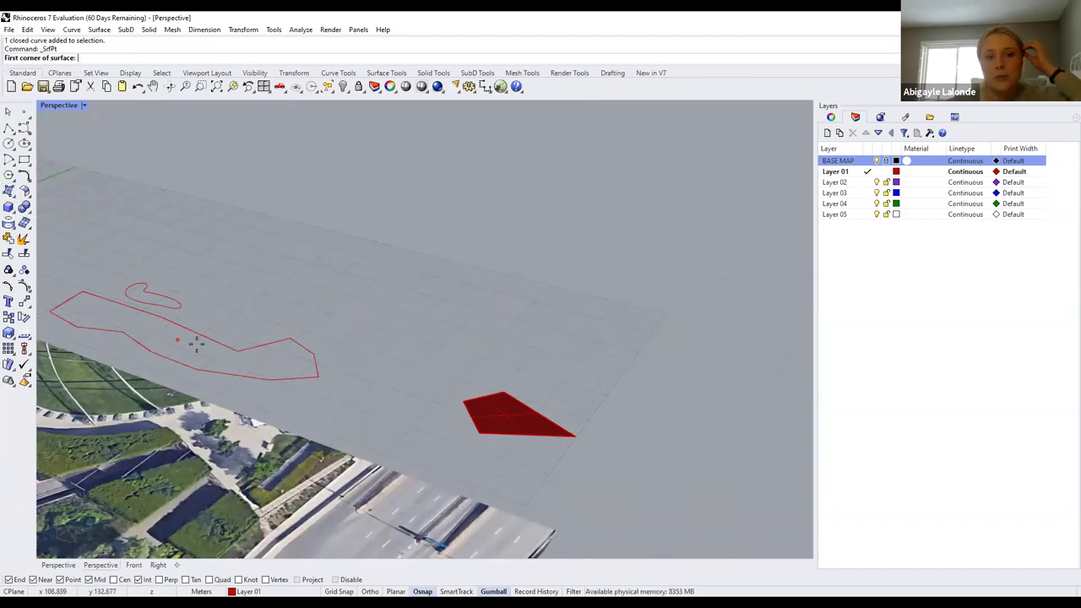
pyautogui.scroll(2, 196, 342)
pyautogui.press('Escape')
# Select the large closed polyline outline beside the base map and set the viewport back to Top view
pyautogui.scroll(1, 127, 343)
pyautogui.moveTo(127, 344); pyautogui.dragTo(567, 456, button='right')
pyautogui.click(396, 379)
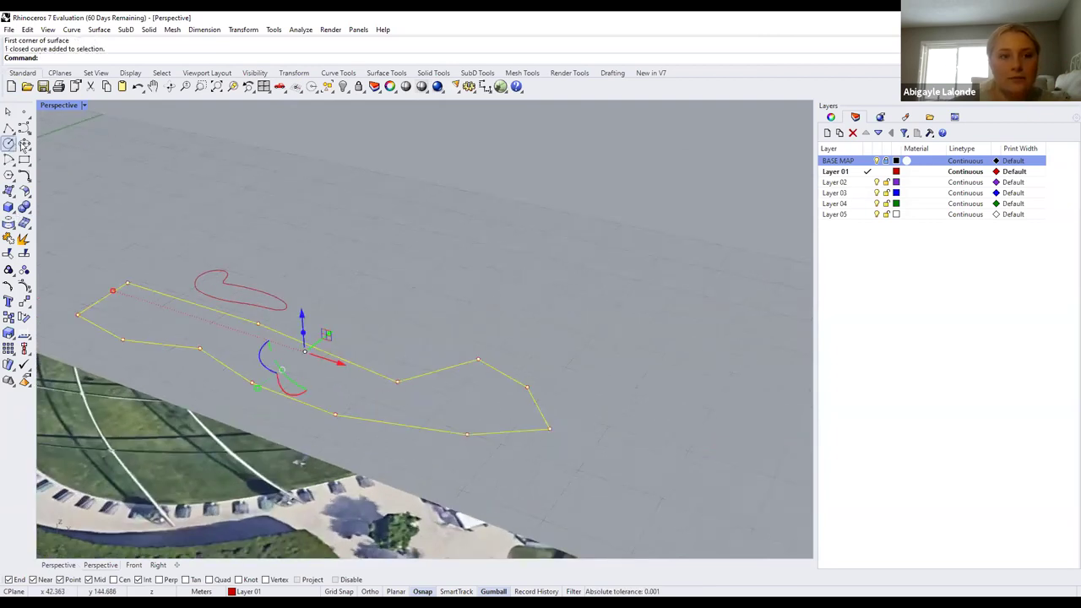
pyautogui.click(84, 106)
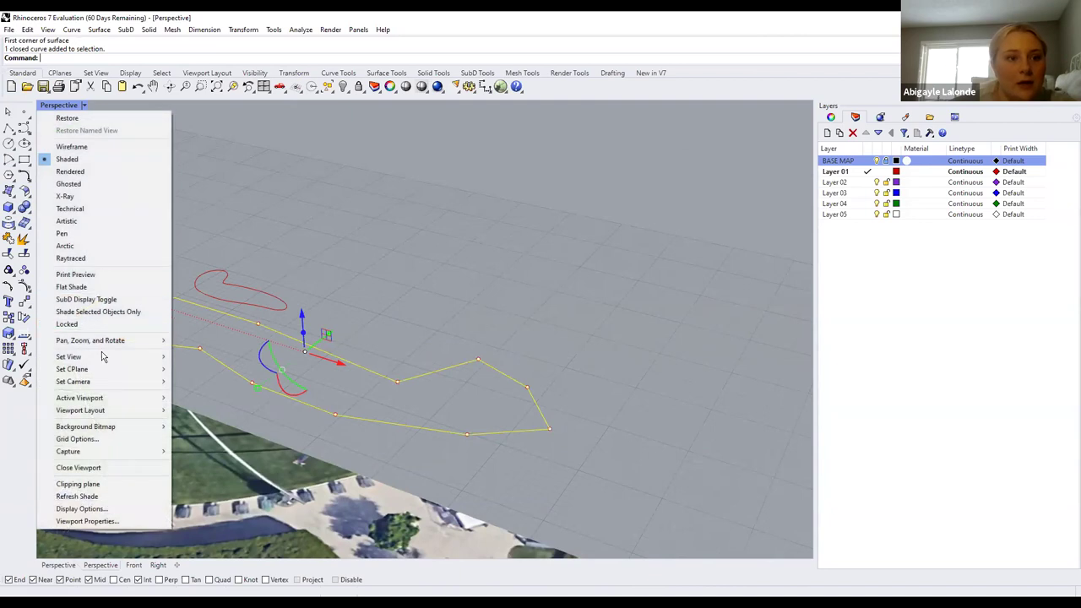
pyautogui.moveTo(102, 356)
pyautogui.click(193, 373)
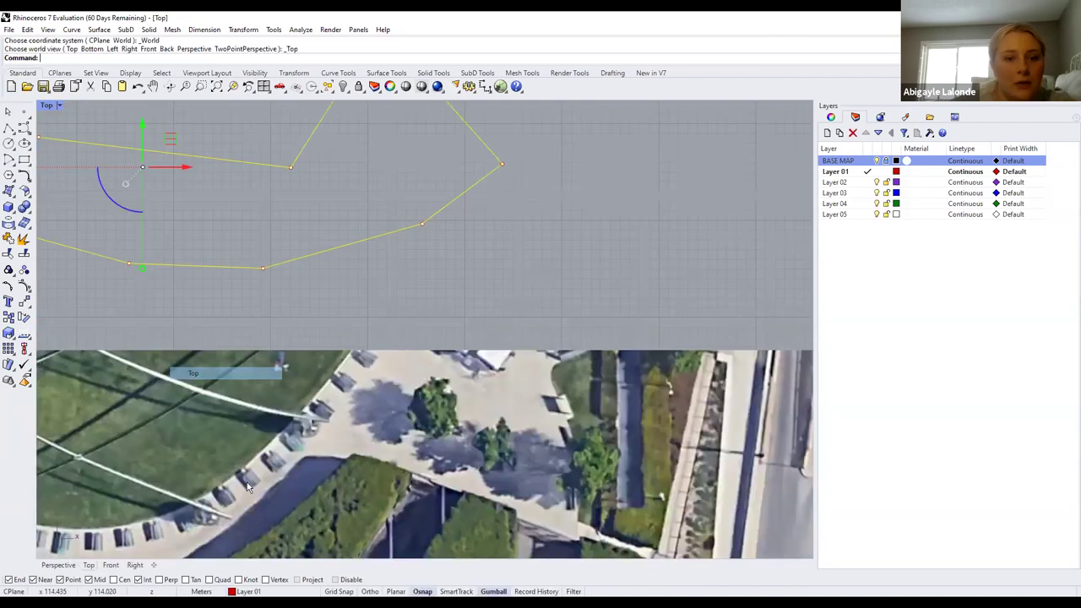
pyautogui.scroll(-4, 248, 487)
pyautogui.scroll(-2, 248, 416)
pyautogui.scroll(4, 283, 426)
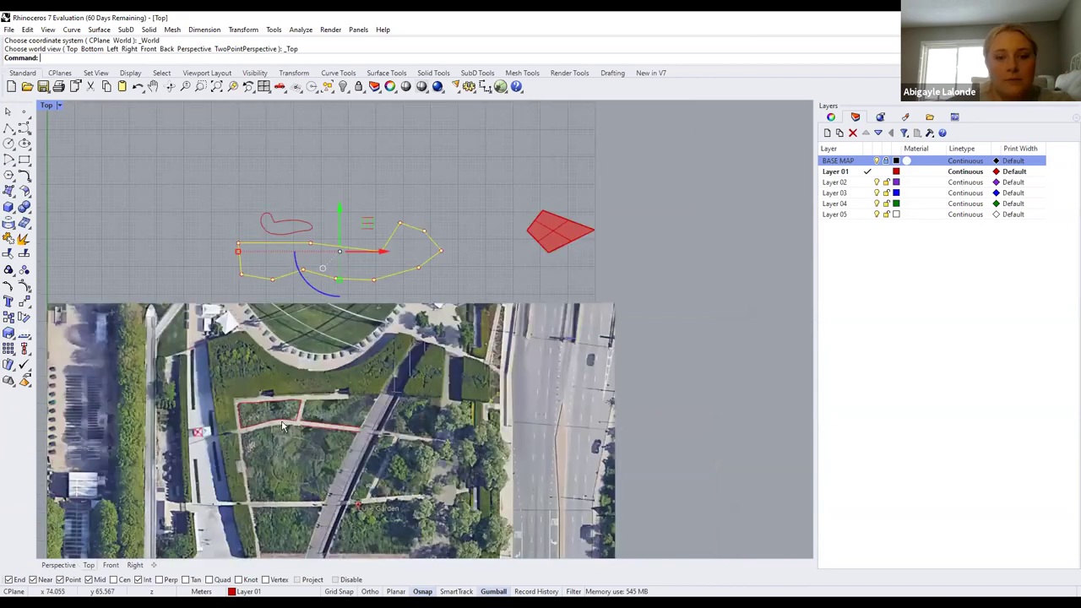
# Delete the closed curve that outlines the small planting bed between the upper and the curved path
pyautogui.scroll(3, 283, 426)
pyautogui.click(283, 427)
pyautogui.press('Delete')
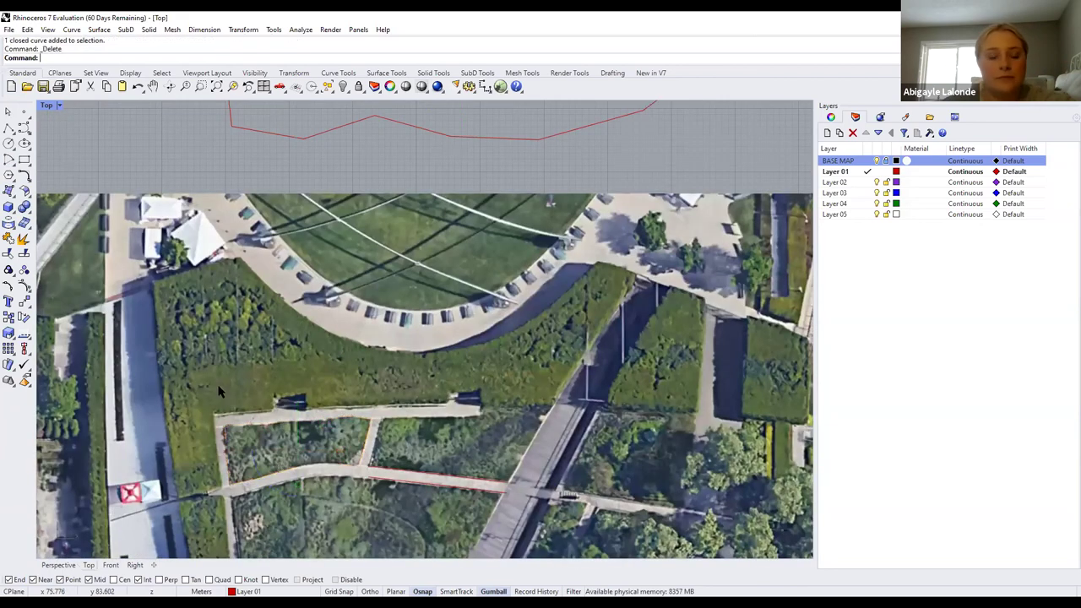
# Trace the large hedge bed's short lower end and its inner edge along the side path with two straight two-point curves
pyautogui.click(24, 127)
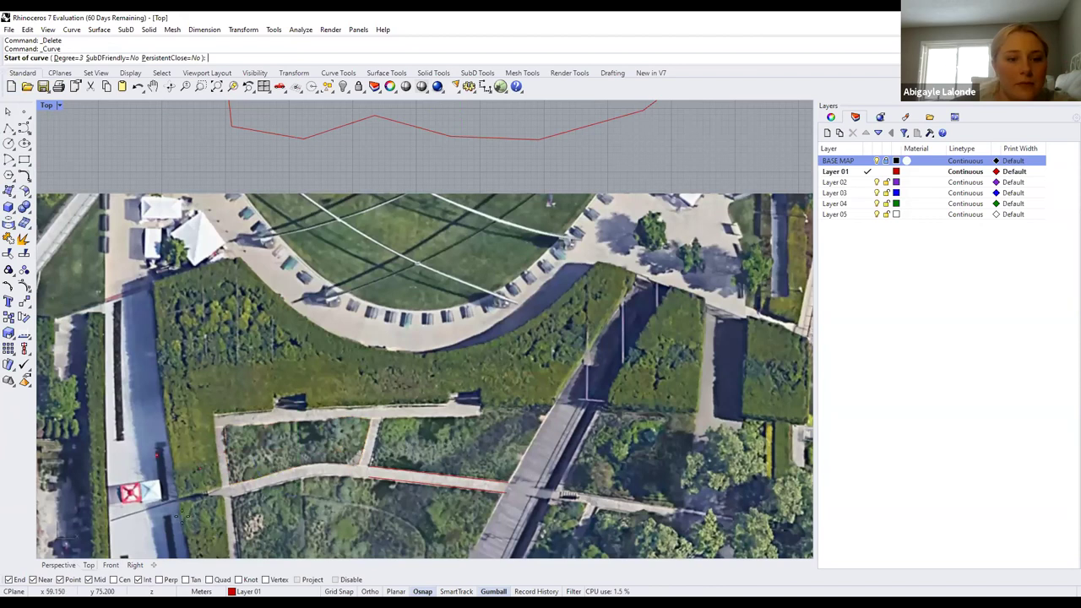
pyautogui.scroll(3, 180, 513)
pyautogui.click(179, 512)
pyautogui.click(329, 476)
pyautogui.press('Return')
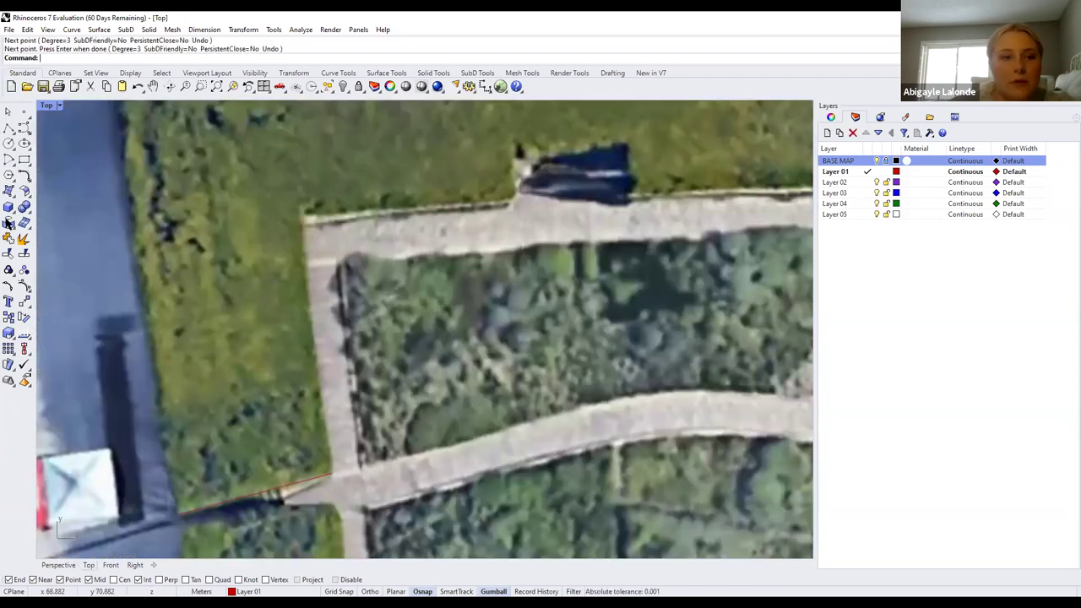
pyautogui.click(23, 127)
pyautogui.click(331, 476)
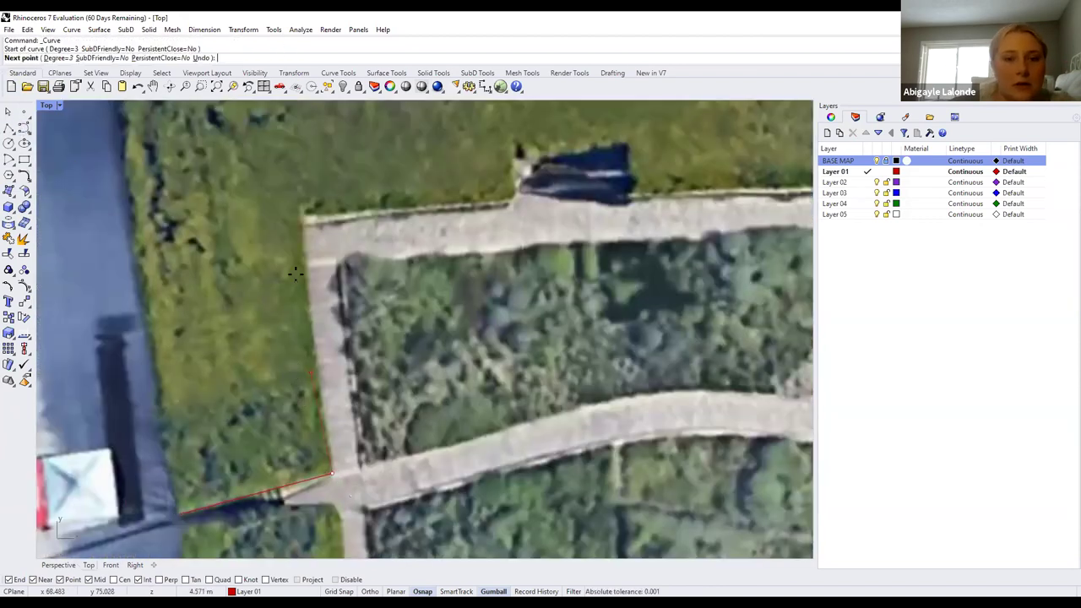
pyautogui.click(303, 218)
pyautogui.press('Return')
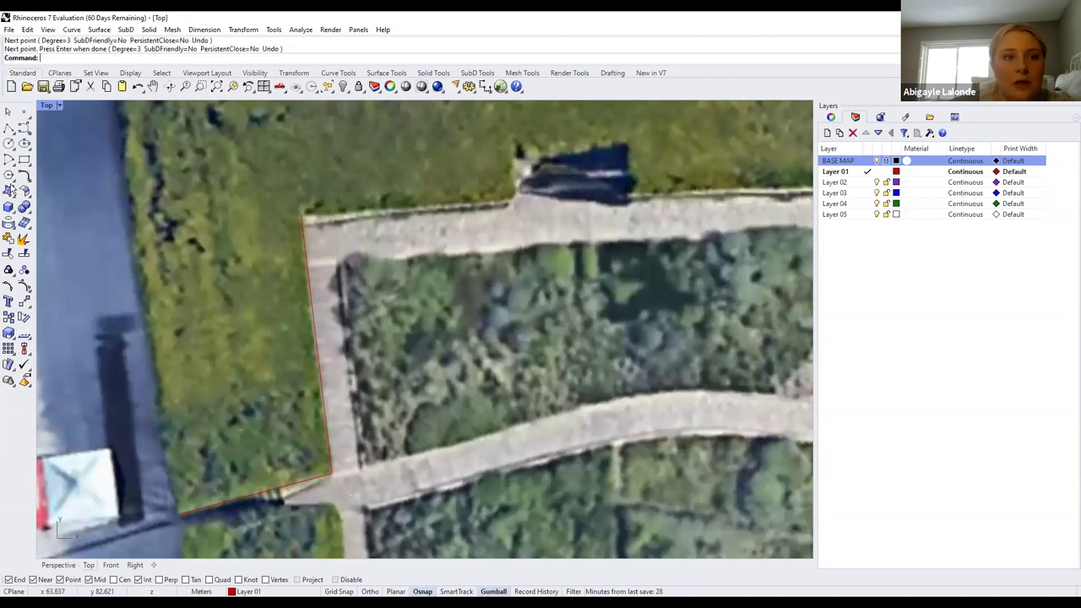
# Start a polyline at the upper path's outer corner and trace the hedge edge around the first dark bench recess
pyautogui.click(8, 126)
pyautogui.click(303, 218)
pyautogui.click(512, 198)
pyautogui.click(513, 157)
pyautogui.click(621, 147)
pyautogui.click(630, 195)
pyautogui.scroll(-3, 600, 218)
pyautogui.scroll(-2, 519, 216)
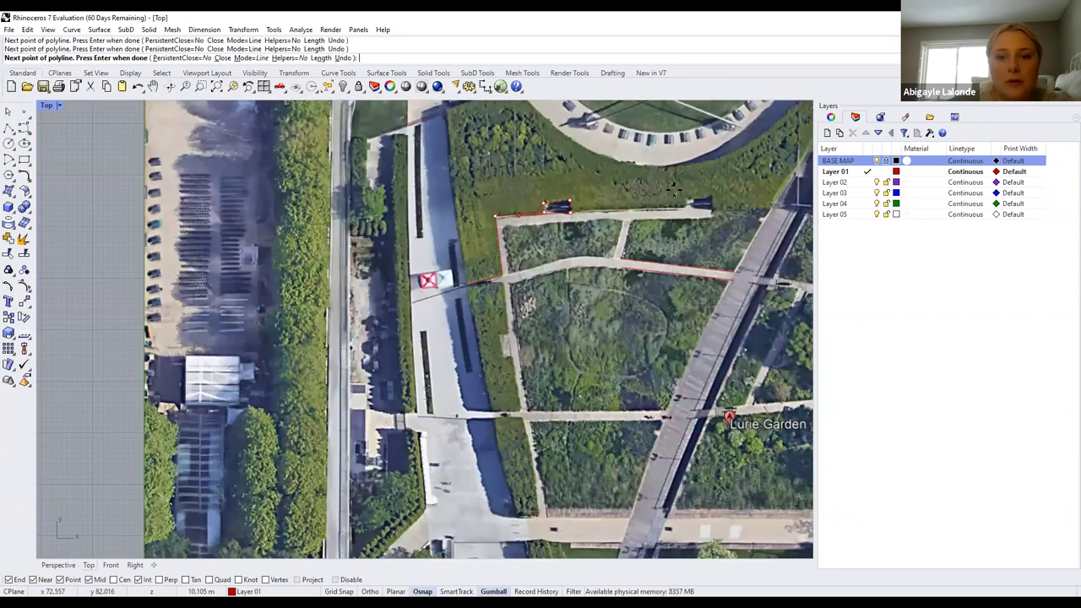
# Continue the polyline around the second recess, across to the bridge, up its edge and over the hedge's narrow tip, then finish it
pyautogui.scroll(8, 524, 218)
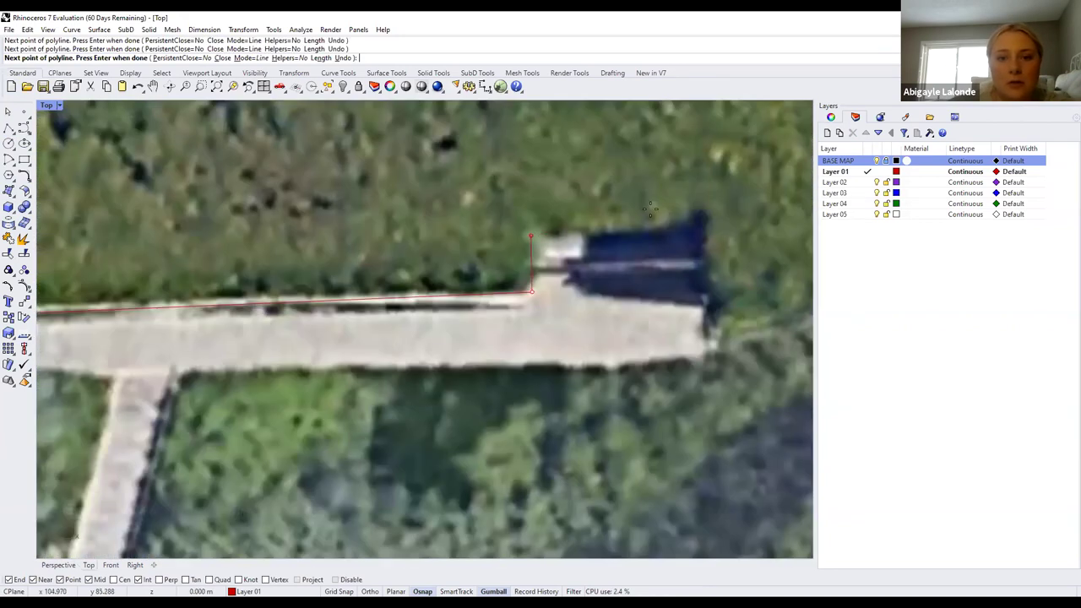
pyautogui.scroll(-6, 691, 222)
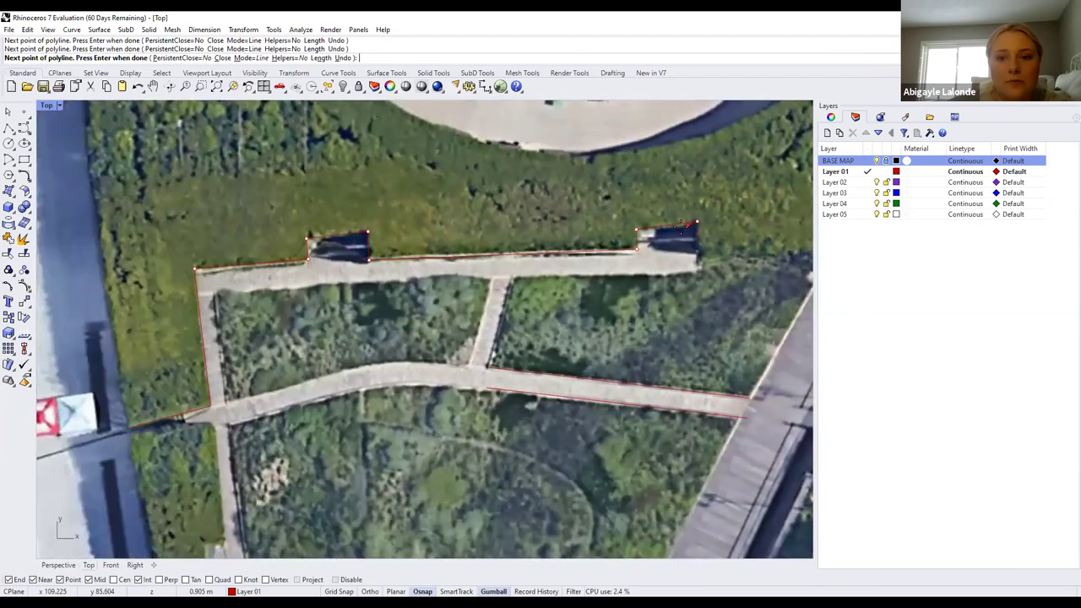
pyautogui.scroll(3, 464, 279)
pyautogui.scroll(3, 464, 279)
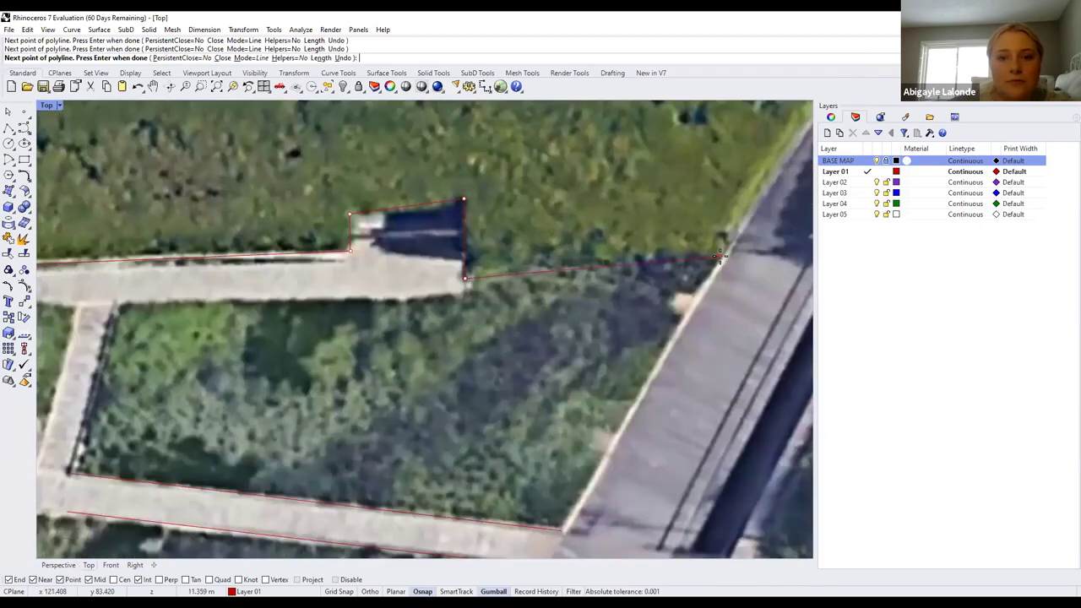
pyautogui.scroll(-3, 667, 216)
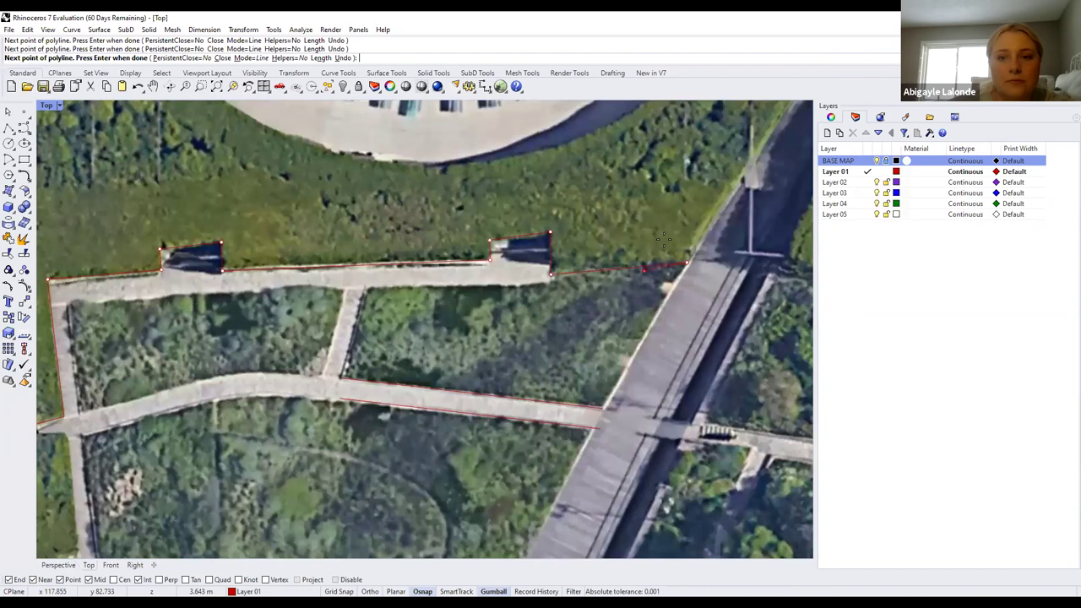
pyautogui.scroll(-2, 664, 239)
pyautogui.moveTo(664, 239); pyautogui.dragTo(604, 309, button='right')
pyautogui.scroll(1, 656, 152)
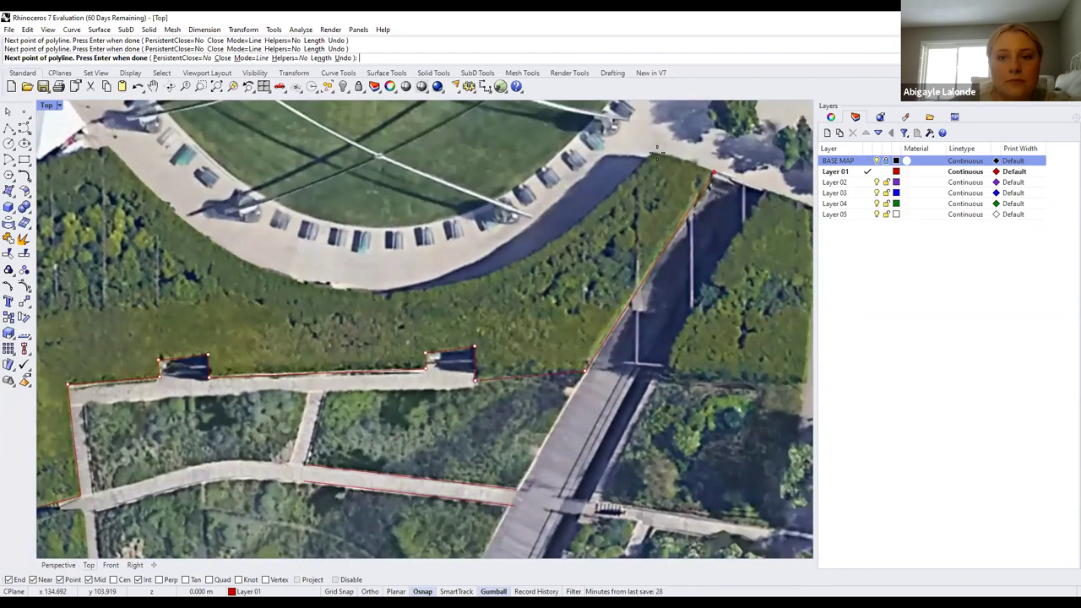
pyautogui.press('Return')
# Trace the hedge bed's concave edge along the round lawn's paving with a control-point curve, from the narrow tip to the tent end
pyautogui.click(24, 128)
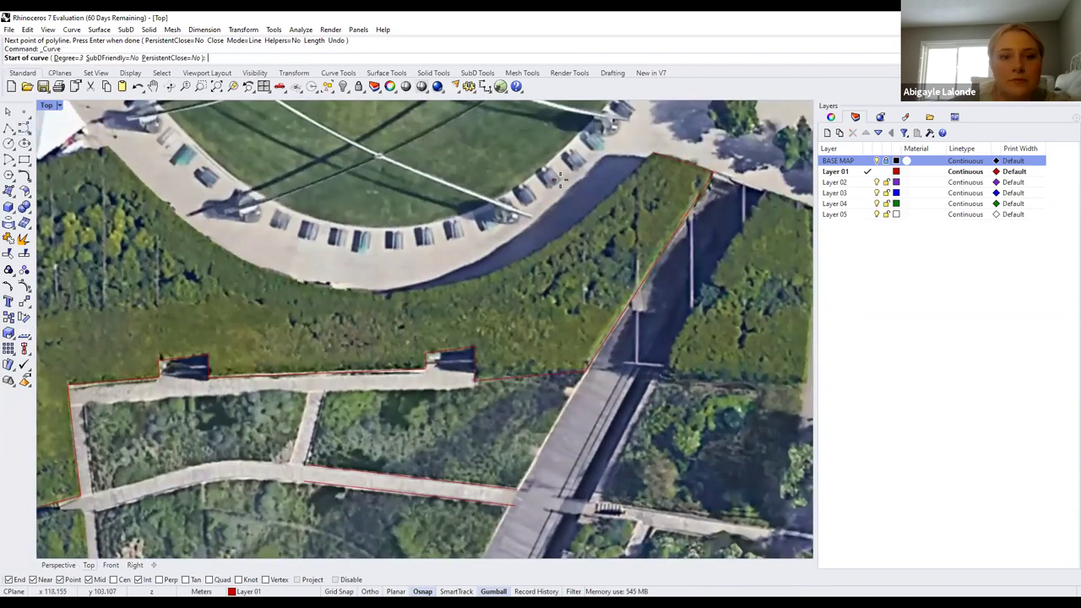
pyautogui.click(679, 169)
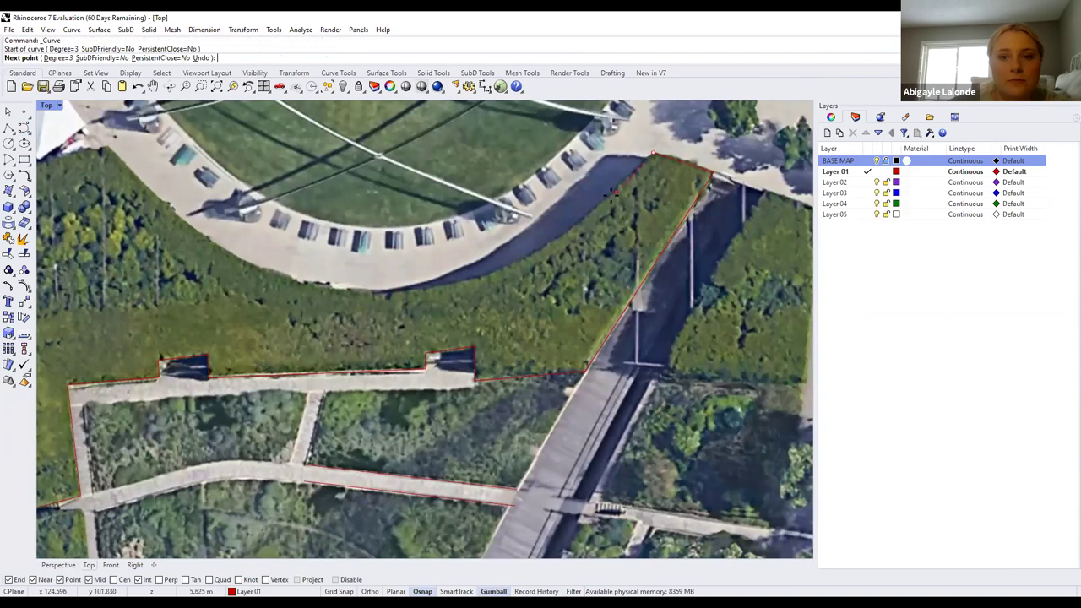
pyautogui.click(609, 195)
pyautogui.click(539, 251)
pyautogui.click(483, 280)
pyautogui.click(324, 288)
pyautogui.click(256, 268)
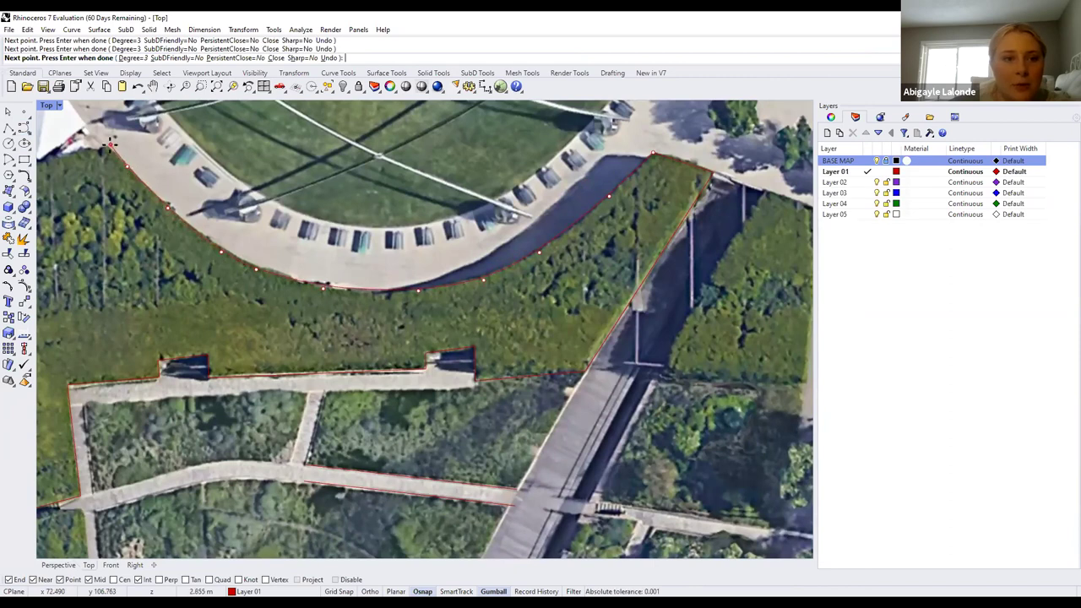
pyautogui.press('Return')
# Close the hedge outline with a polyline from the curve's tent end to the outer corner and down to the first curve's start
pyautogui.scroll(-2, 101, 152)
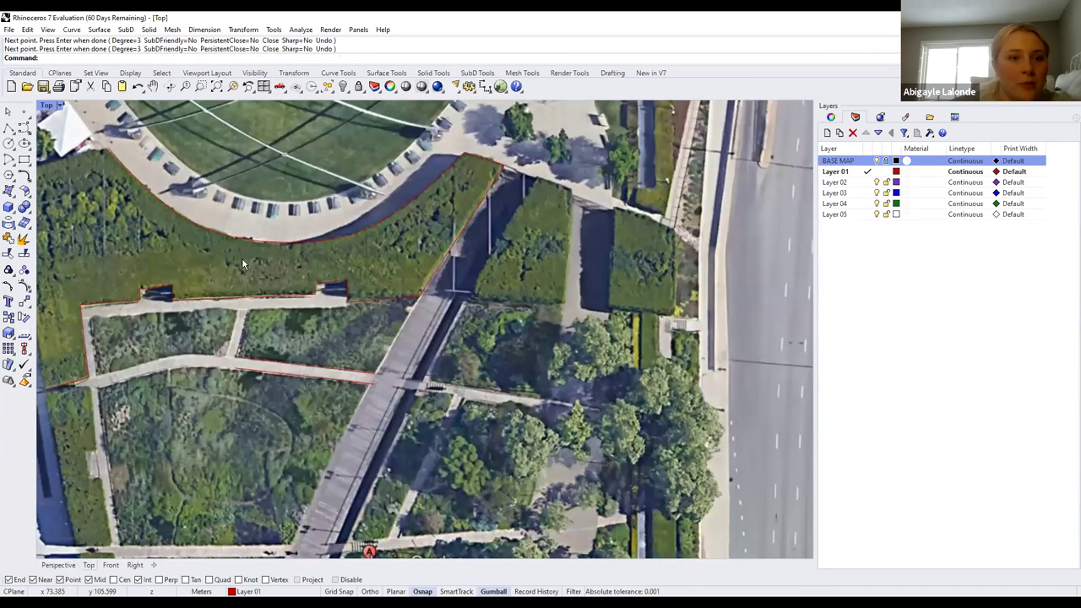
pyautogui.scroll(-3, 288, 171)
pyautogui.scroll(5, 287, 171)
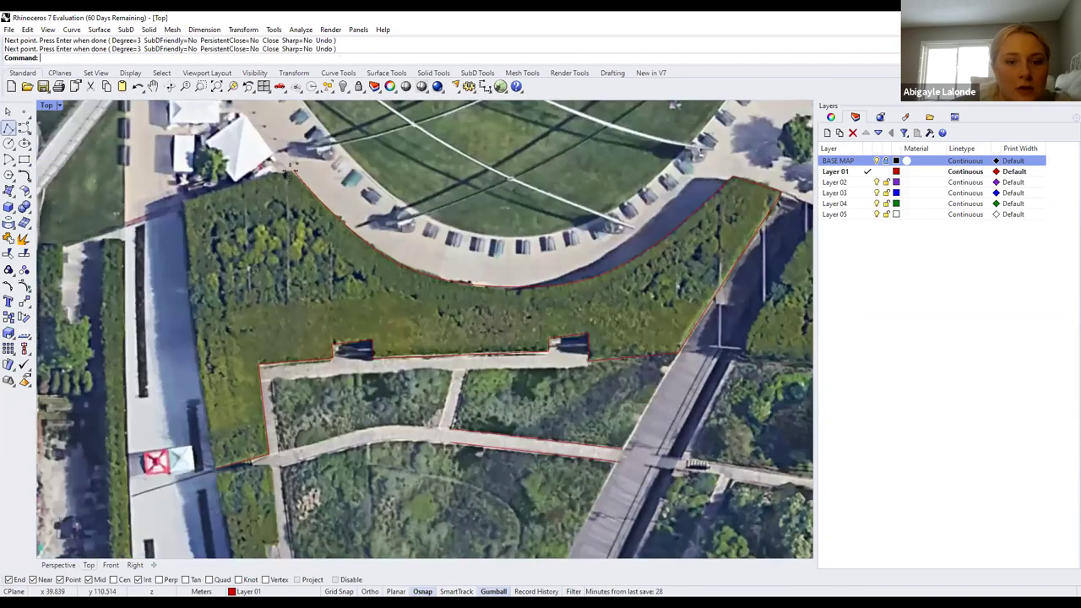
pyautogui.click(181, 201)
pyautogui.scroll(2, 201, 460)
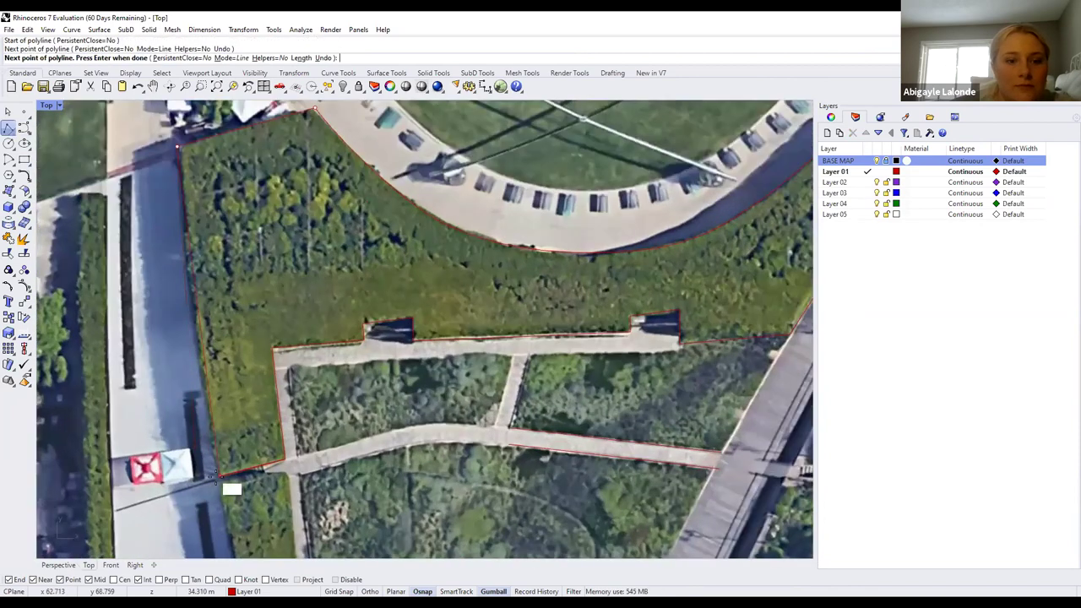
pyautogui.click(222, 476)
pyautogui.press('Return')
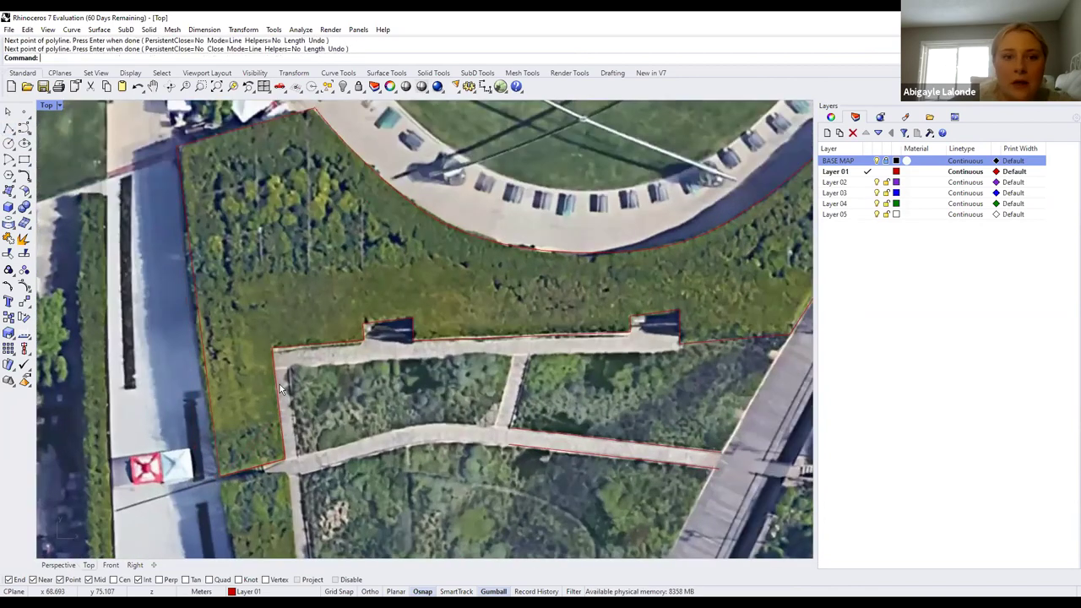
# Select the four curves around the large hedge bed and join them
pyautogui.scroll(-3, 245, 292)
pyautogui.scroll(-2, 227, 261)
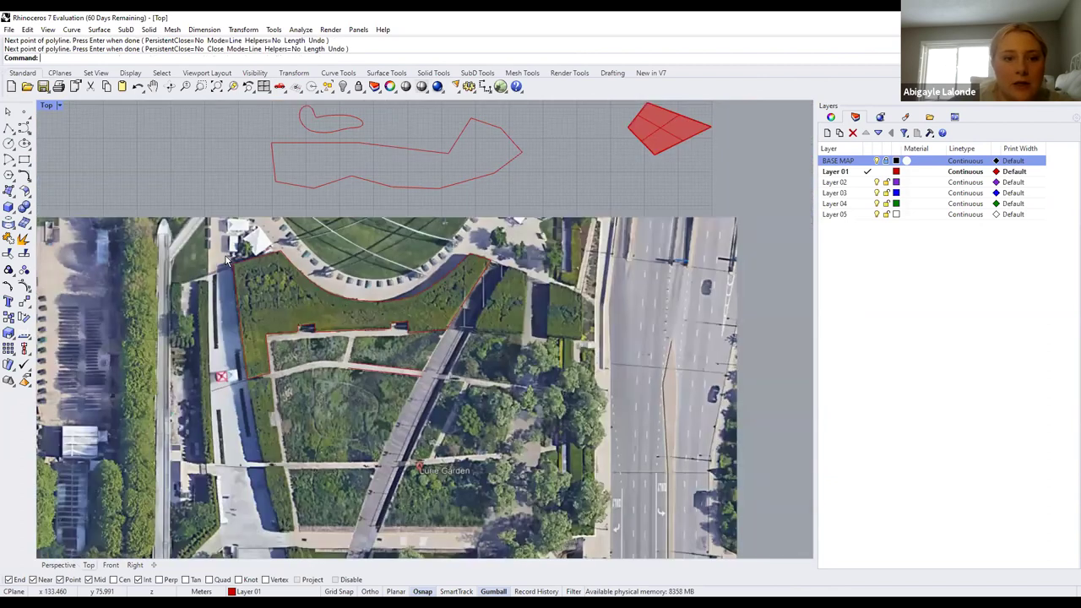
pyautogui.click(272, 283)
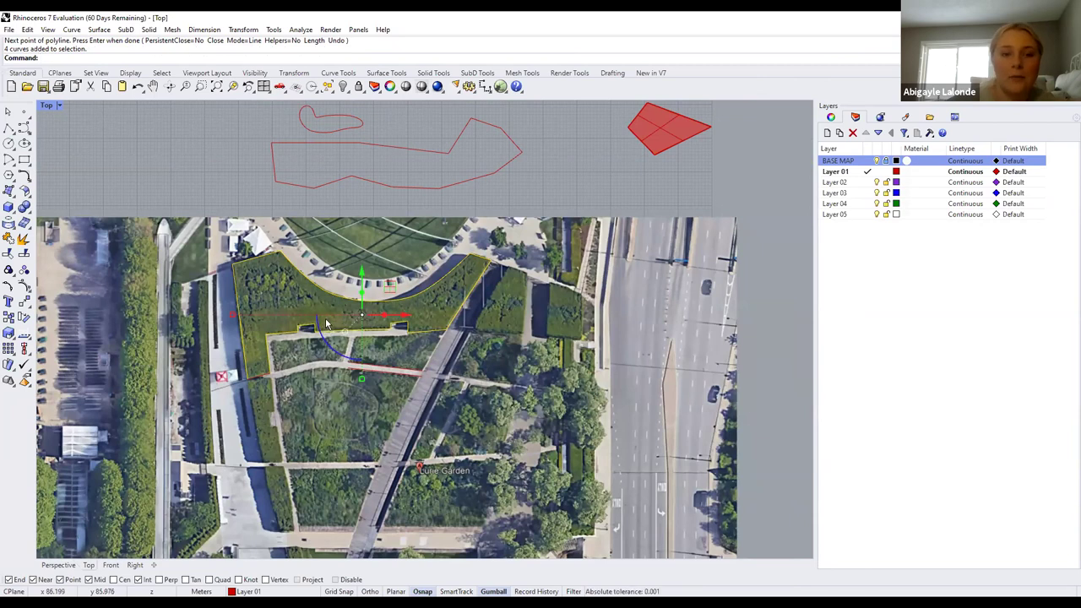
pyautogui.write('jo')
pyautogui.press('Return')
pyautogui.scroll(2, 401, 321)
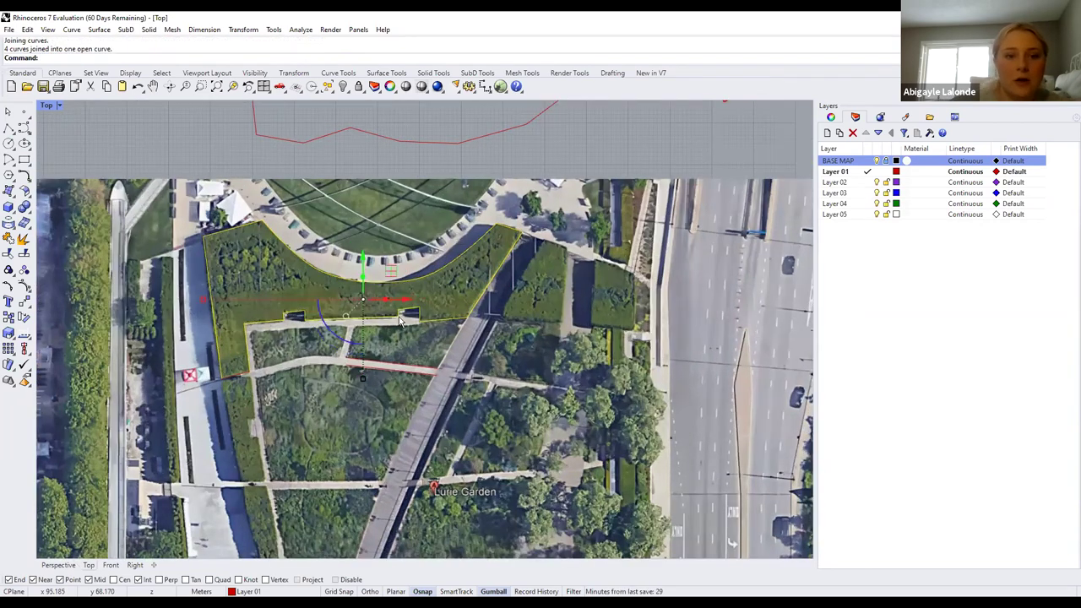
# Try to create a planar surface from the joined hedge outline with PlanarSrf
pyautogui.scroll(1, 401, 321)
pyautogui.click(404, 305)
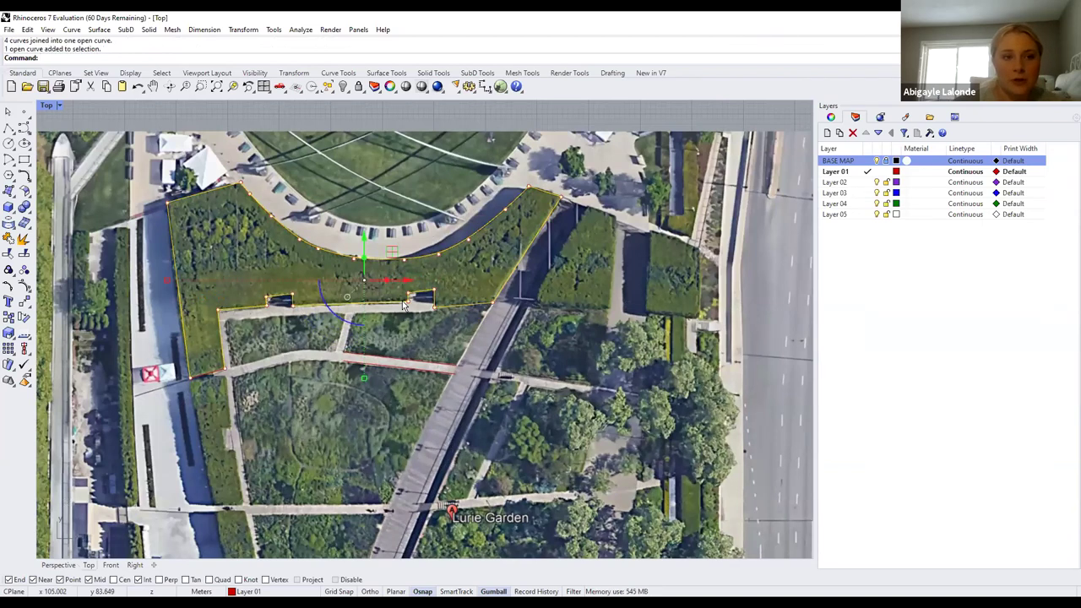
pyautogui.write('Plea')
pyautogui.press('BackSpace')
pyautogui.press('BackSpace')
pyautogui.write('a')
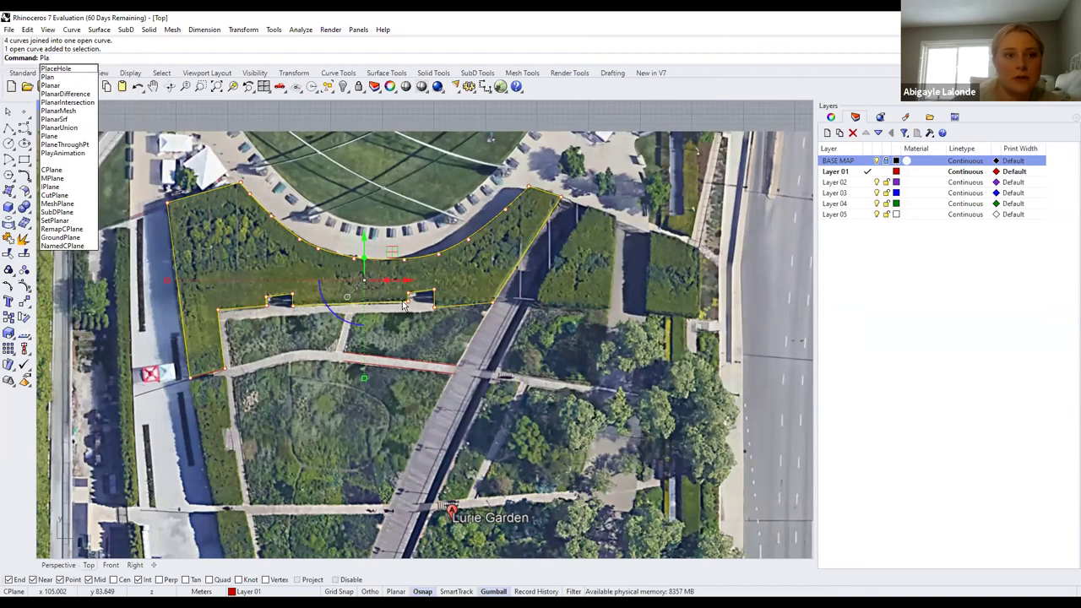
pyautogui.write('narSrf')
pyautogui.press('Return')
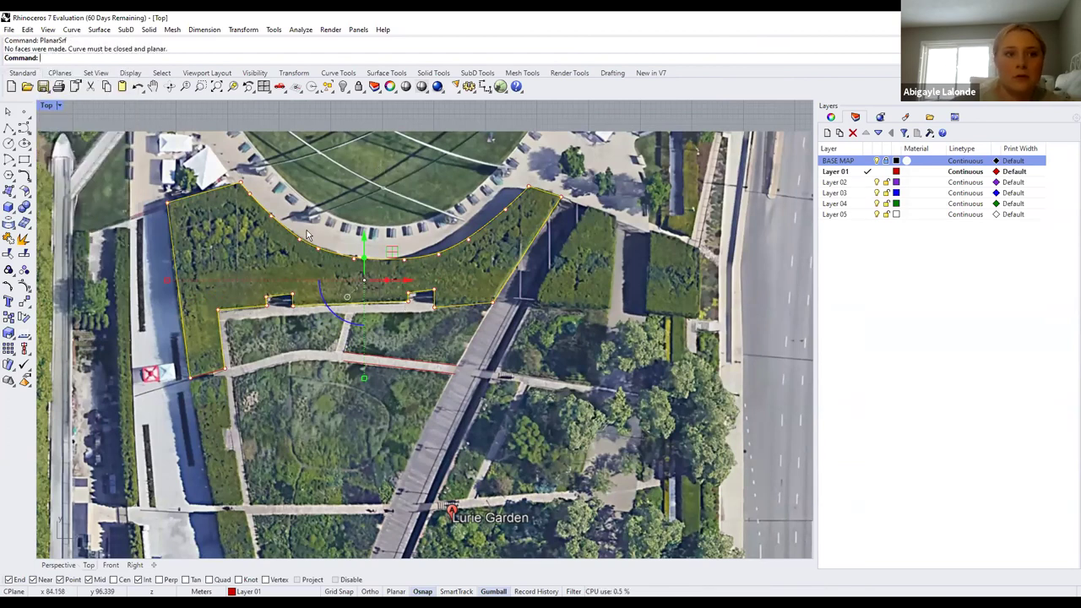
# Delete the open curve along the curved path's lower edge, then select the hedge bed curves and join them again
pyautogui.click(418, 372)
pyautogui.click(463, 310)
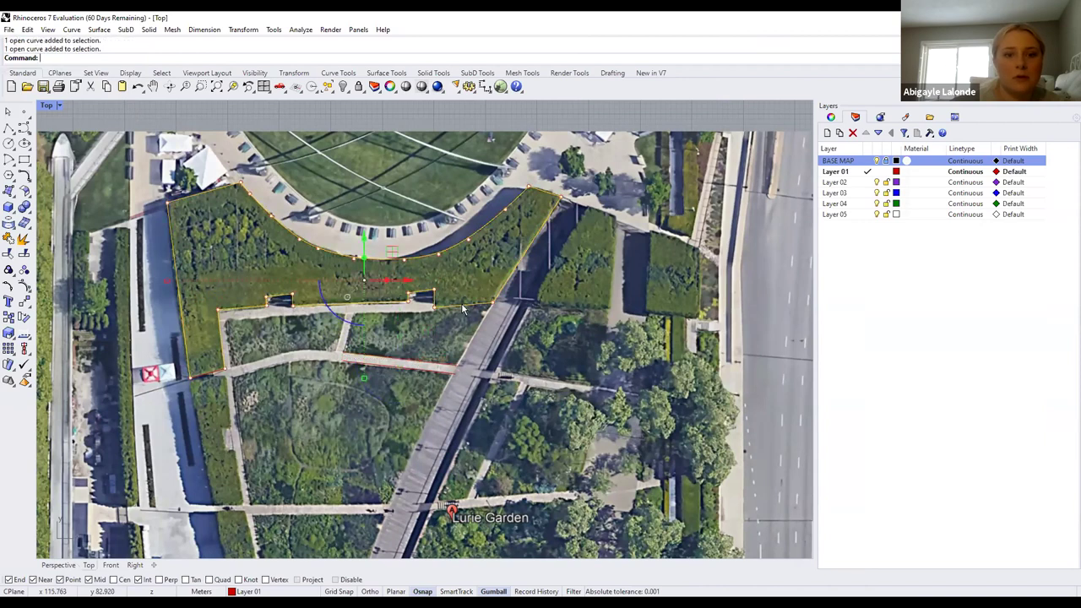
pyautogui.press('Delete')
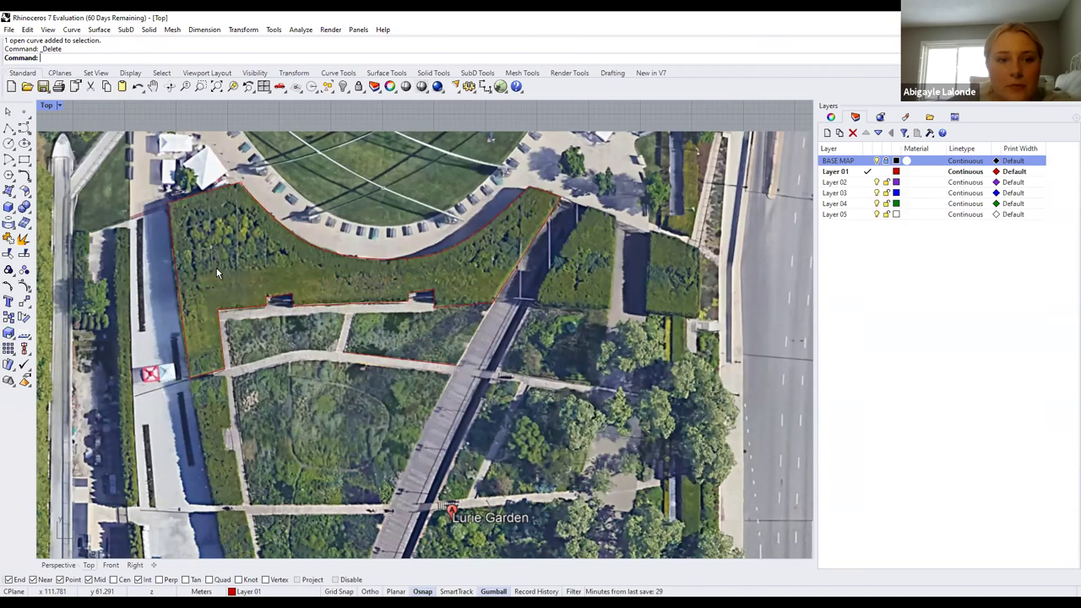
pyautogui.moveTo(450, 382); pyautogui.dragTo(180, 180)
pyautogui.write('join')
pyautogui.press('Return')
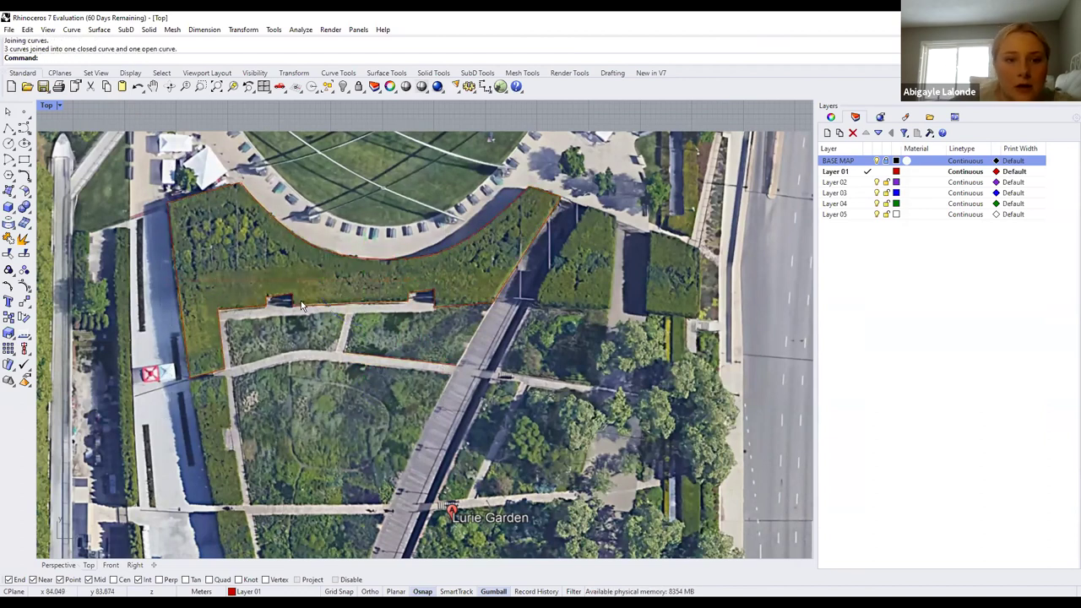
# Create a planar surface from the closed hedge bed outline with PlanarSrf
pyautogui.click(298, 304)
pyautogui.write('pl')
pyautogui.press('Return')
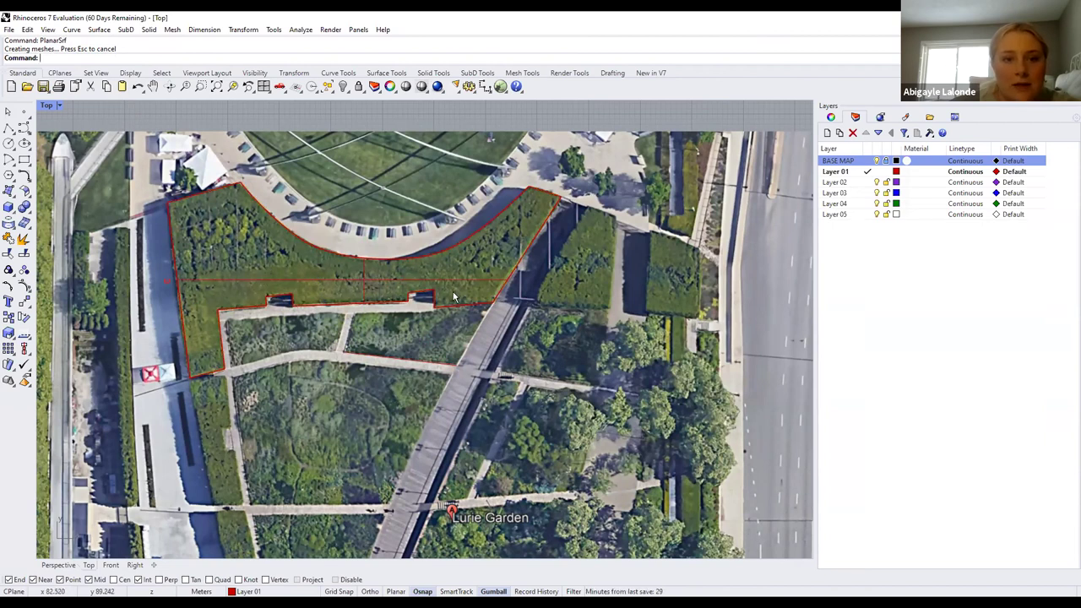
# Set the viewport to Perspective and hide the BASE MAP layer to inspect the filled hedge surface
pyautogui.click(58, 105)
pyautogui.moveTo(122, 358)
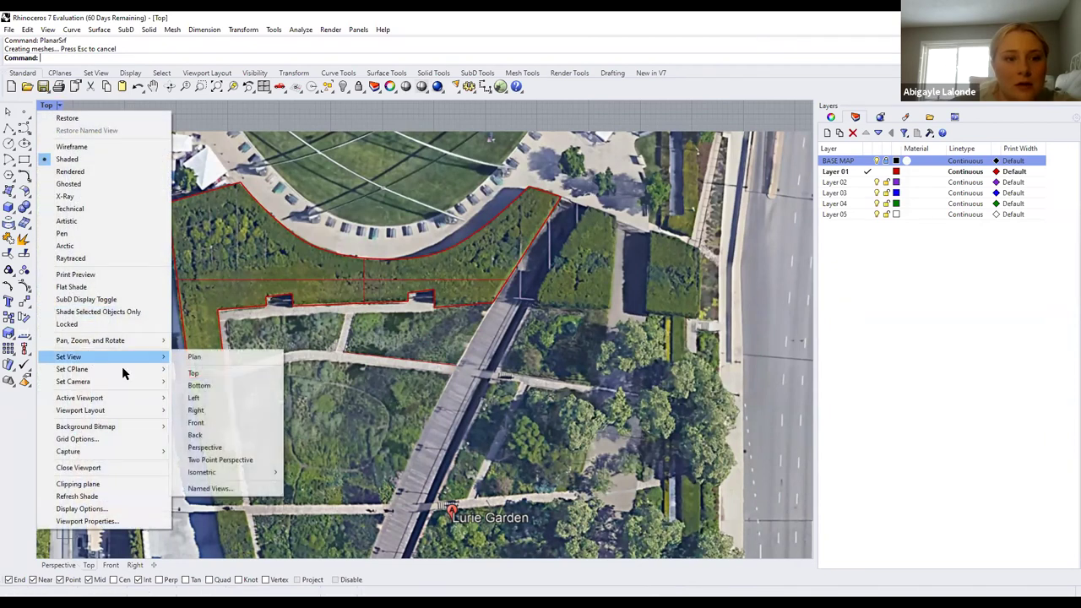
pyautogui.click(211, 447)
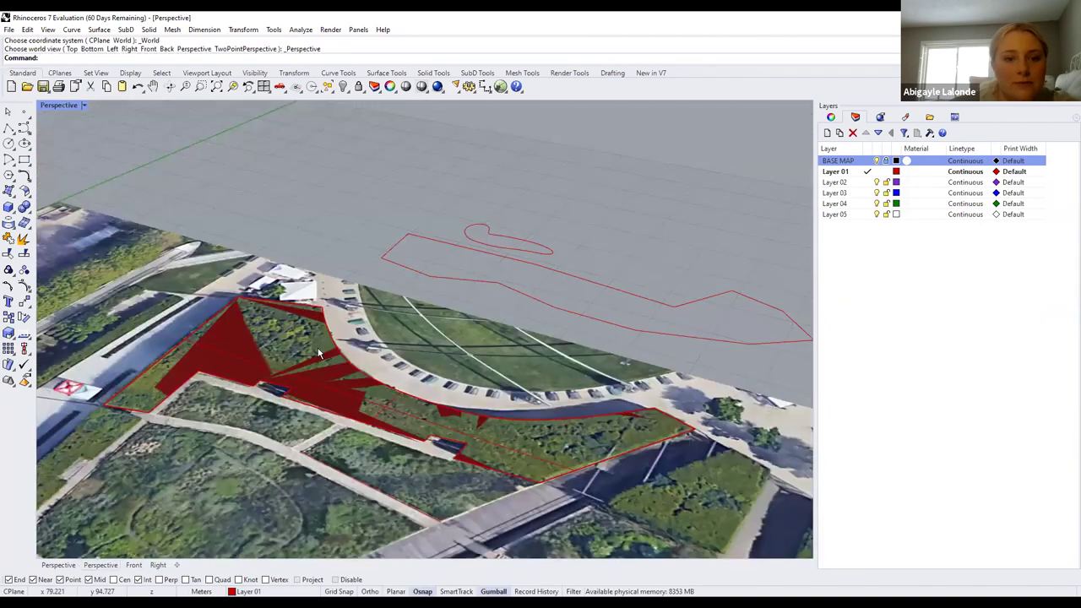
pyautogui.click(877, 160)
pyautogui.scroll(6, 267, 351)
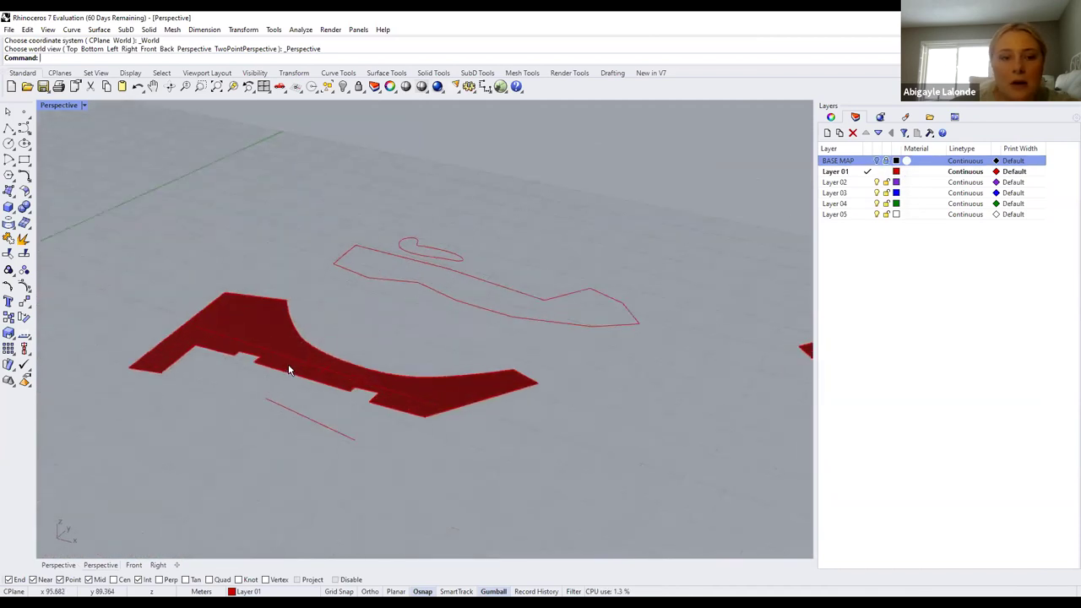
pyautogui.scroll(-5, 267, 353)
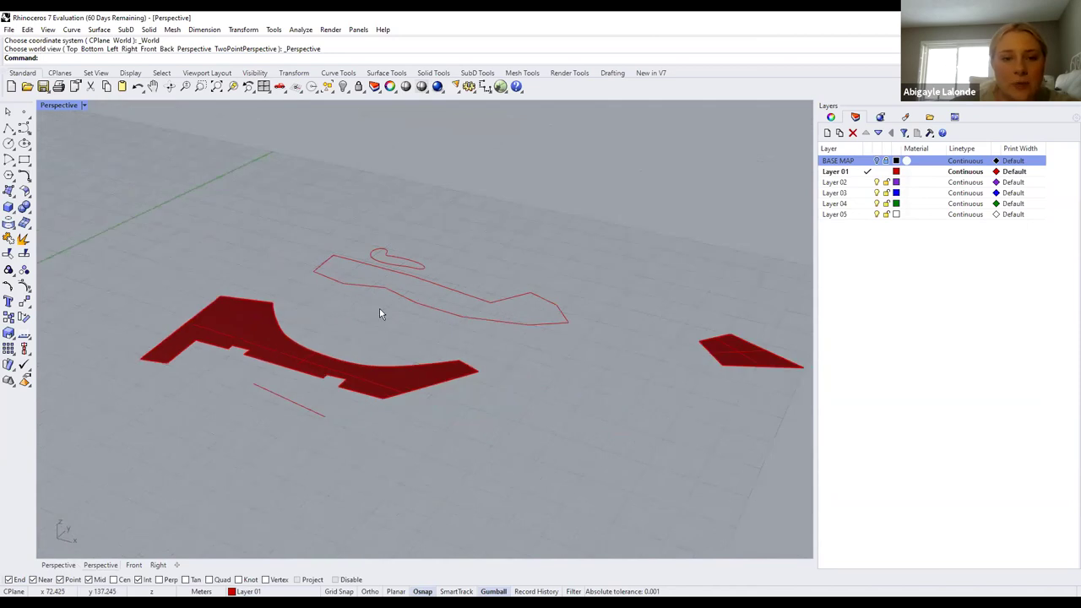
# Select one of the overlapping hedge bed surfaces, view it up close and show the BASE MAP layer again
pyautogui.click(309, 375)
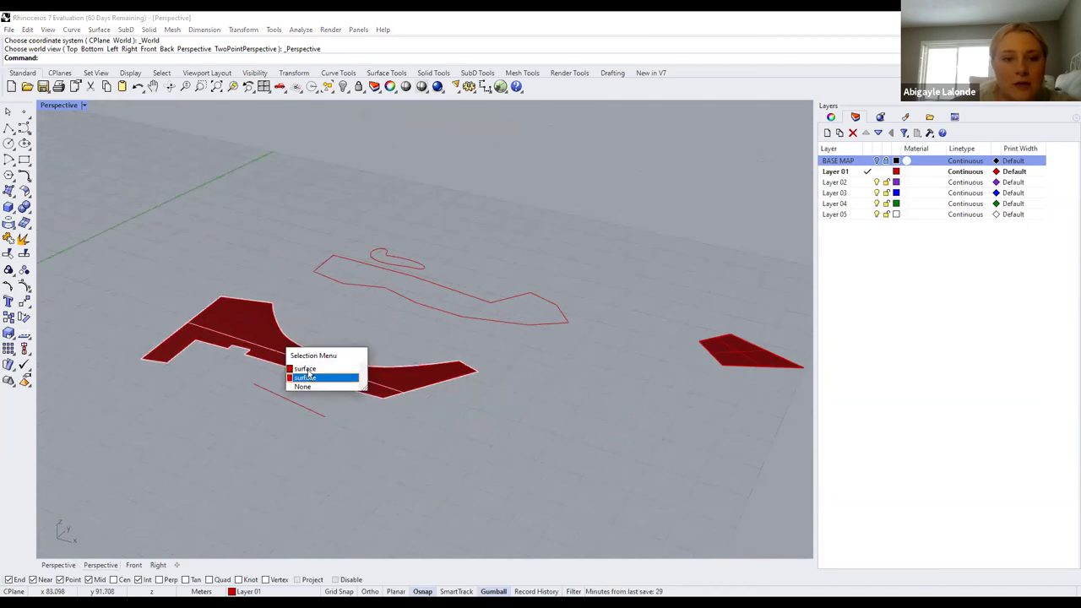
pyautogui.press('Return')
pyautogui.scroll(8, 216, 367)
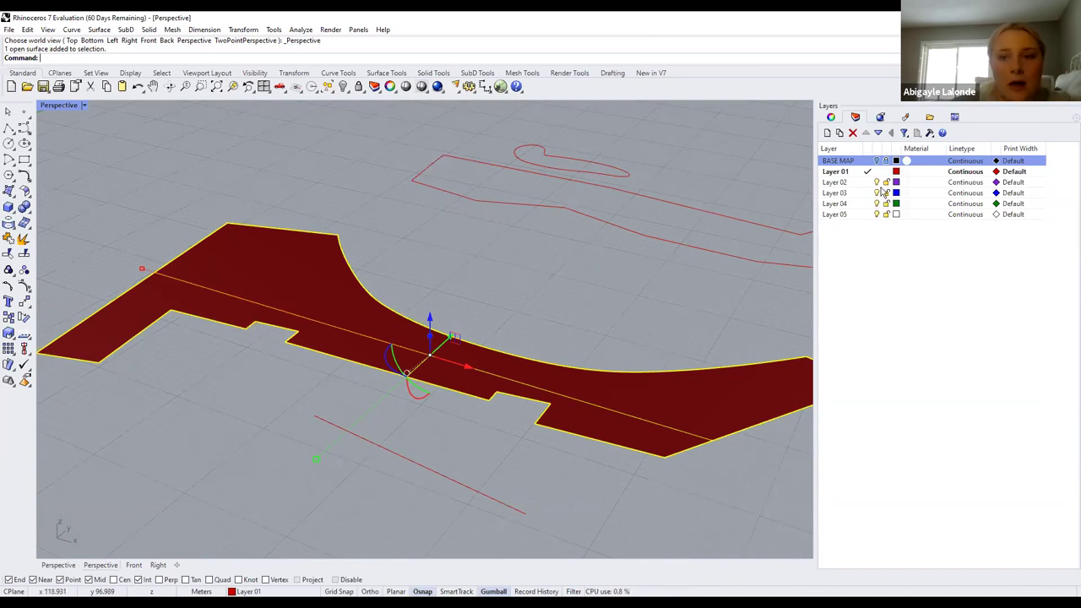
pyautogui.click(877, 162)
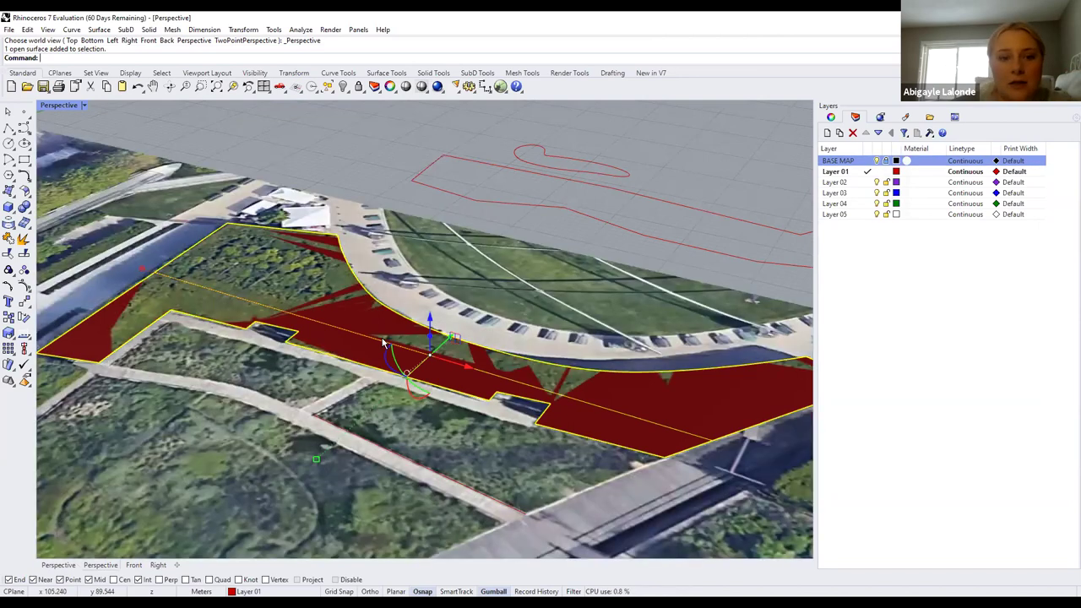
# Switch to Google Earth Pro, try to measure the hedge's height in Street View with the Ruler, and return to Rhino
pyautogui.scroll(-5, 406, 330)
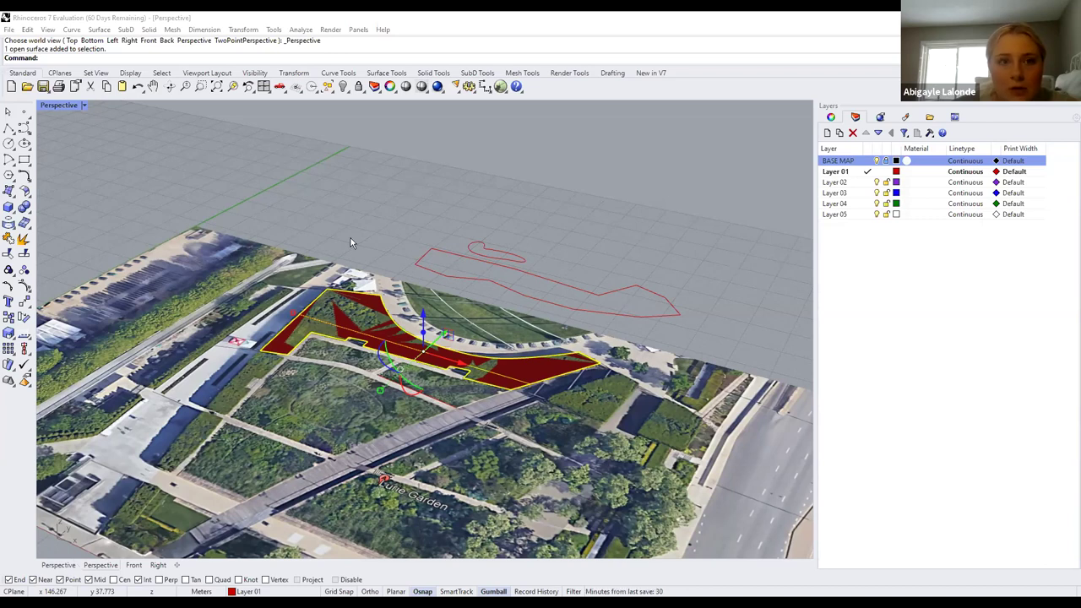
pyautogui.hotkey('alt', 'Tab')
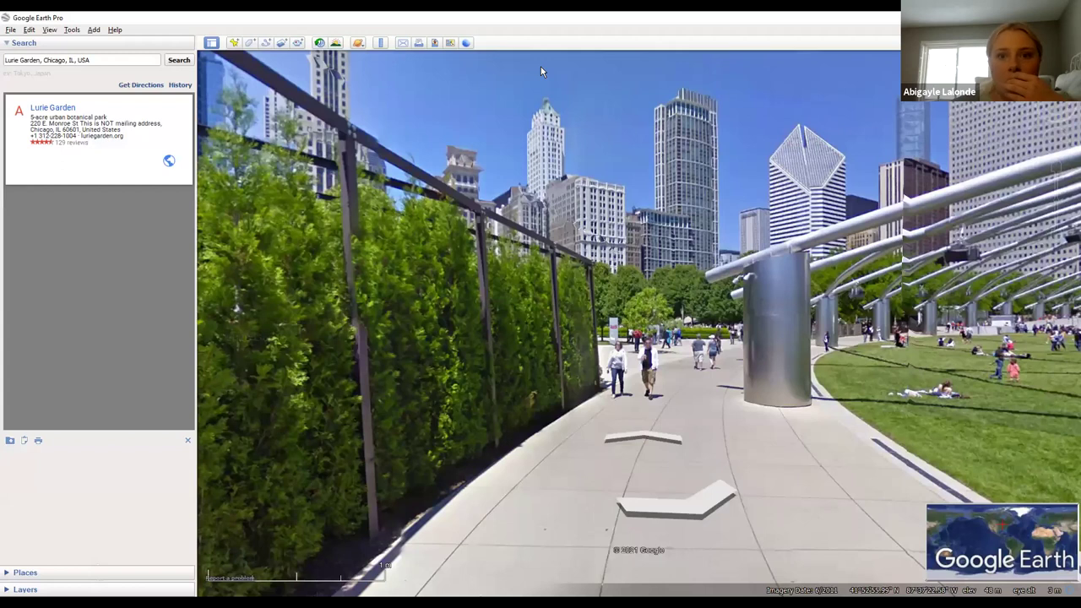
pyautogui.click(381, 44)
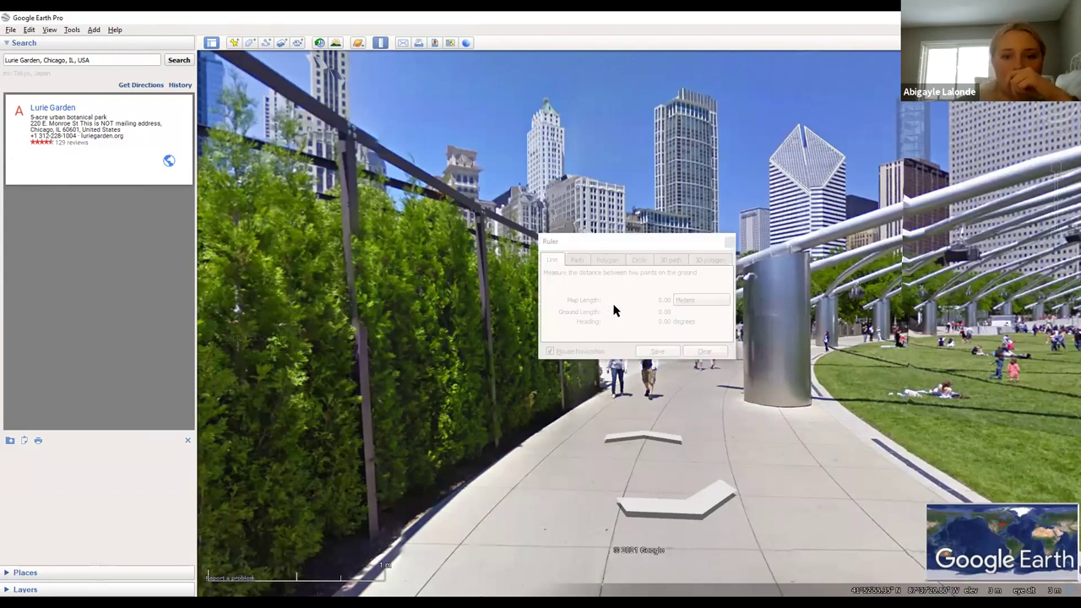
pyautogui.click(454, 463)
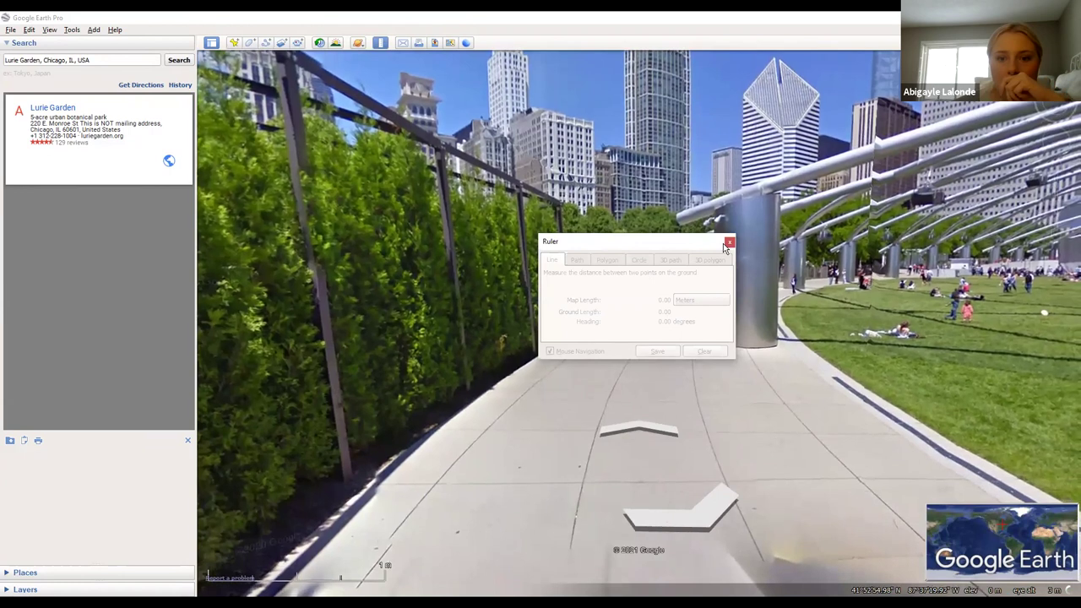
pyautogui.click(419, 219)
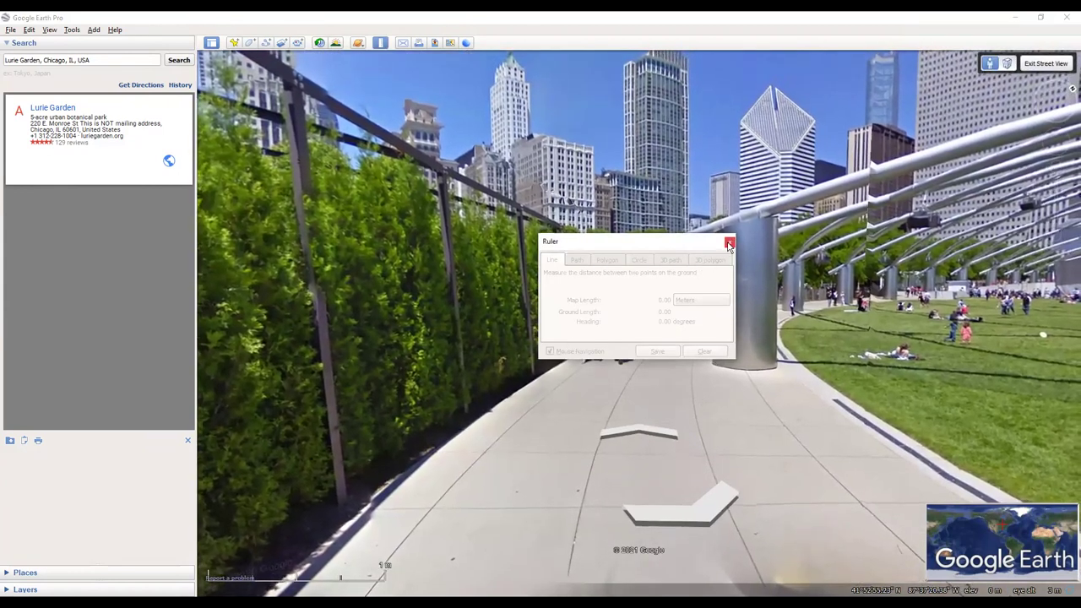
pyautogui.click(729, 244)
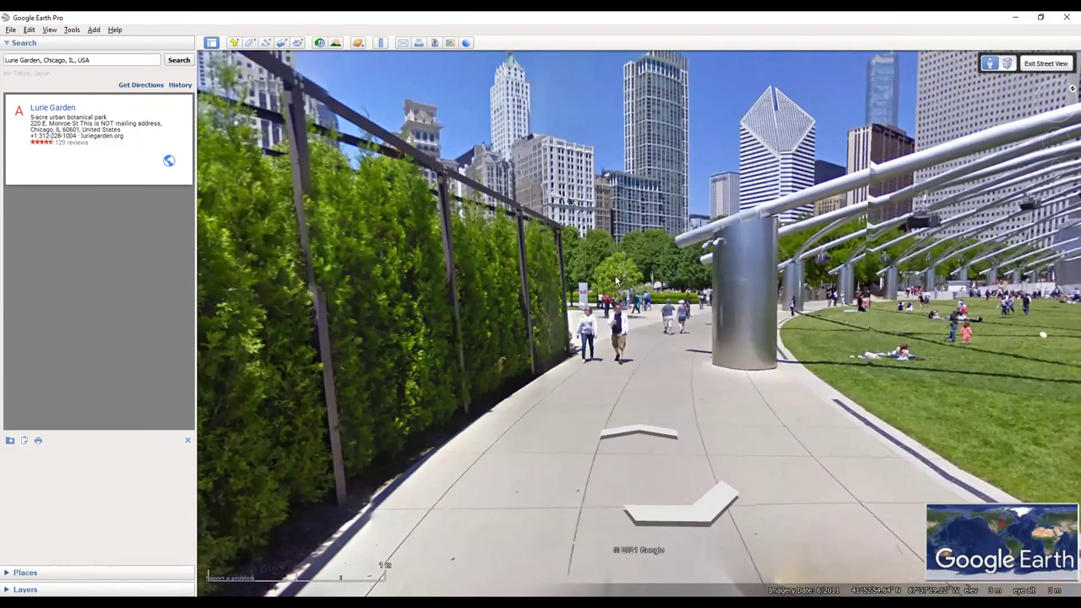
pyautogui.doubleClick(593, 323)
pyautogui.doubleClick(593, 324)
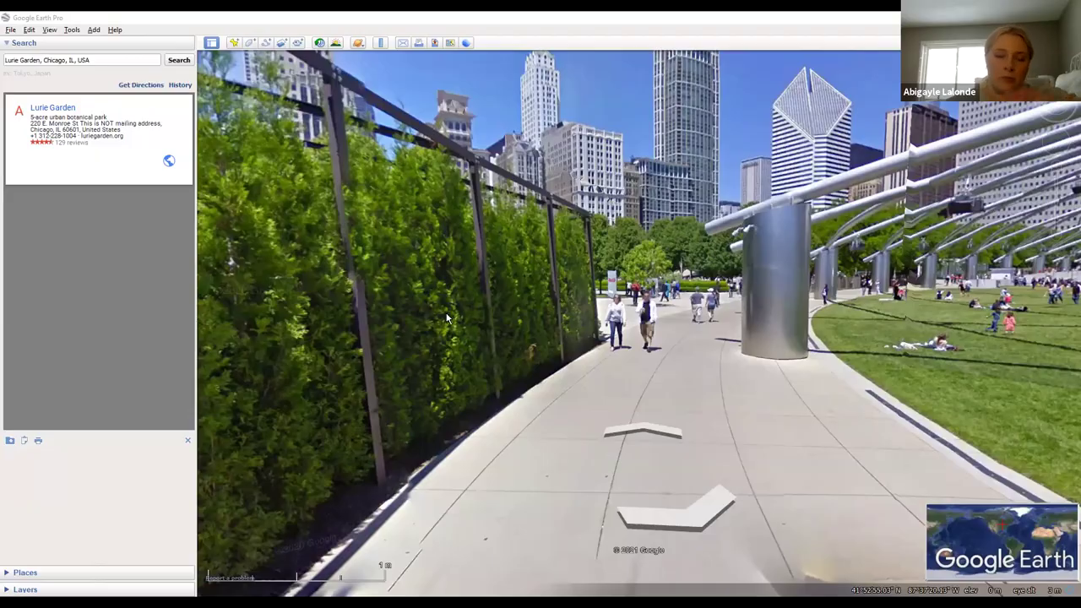
pyautogui.hotkey('alt', 'Tab')
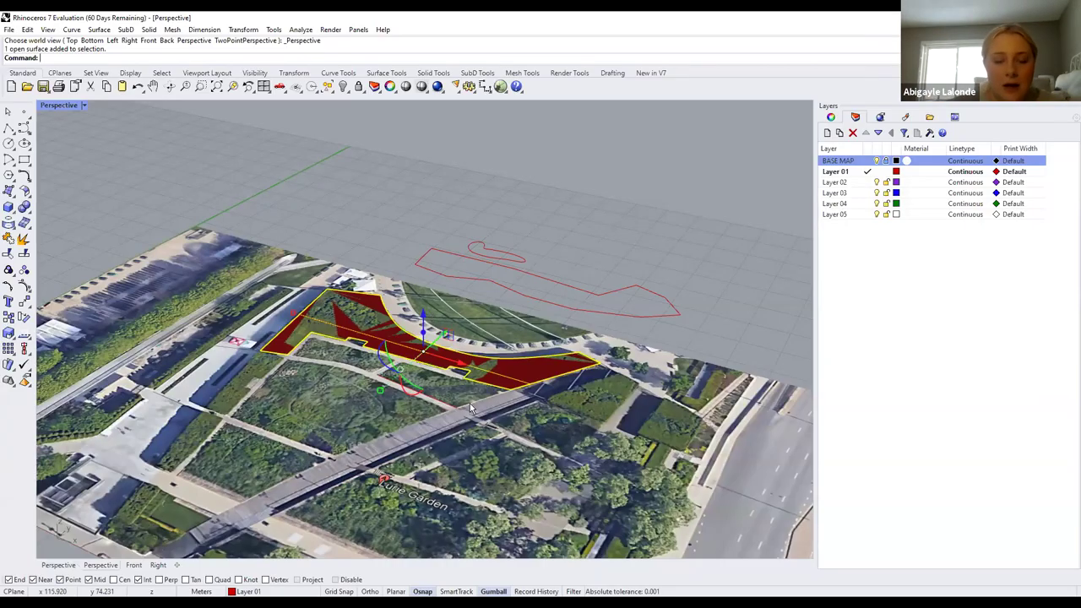
pyautogui.scroll(2, 473, 376)
pyautogui.scroll(2, 231, 270)
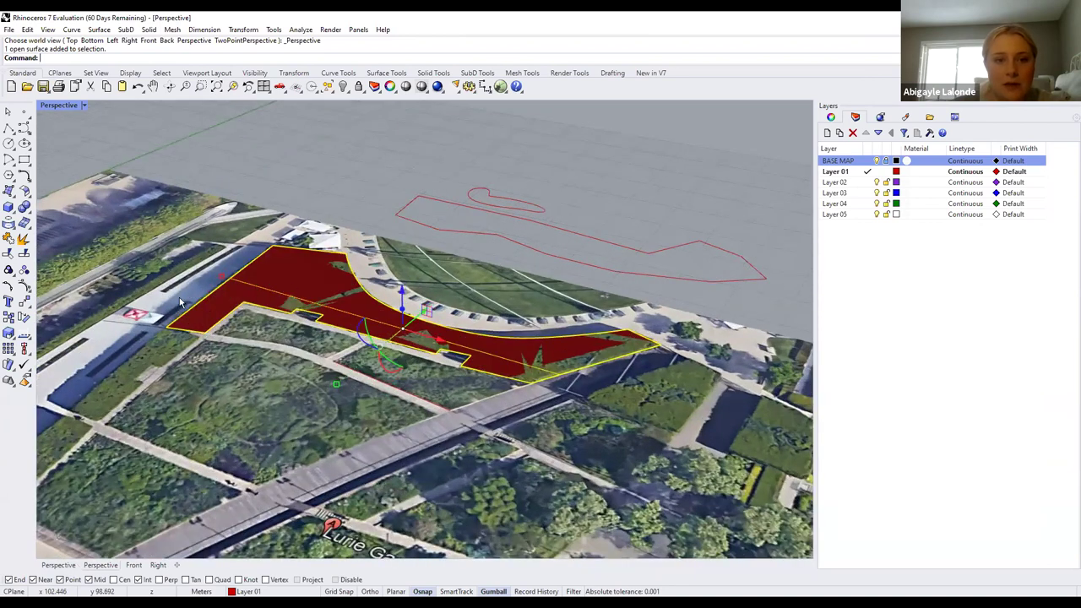
pyautogui.scroll(4, 190, 302)
pyautogui.click(234, 302)
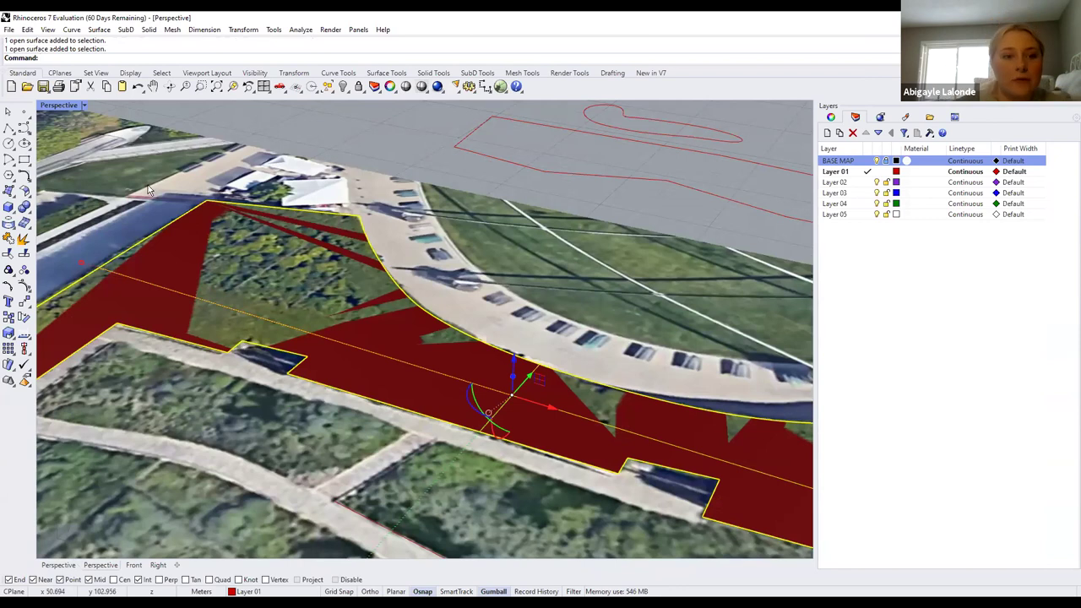
pyautogui.write('ExtrudeCrv')
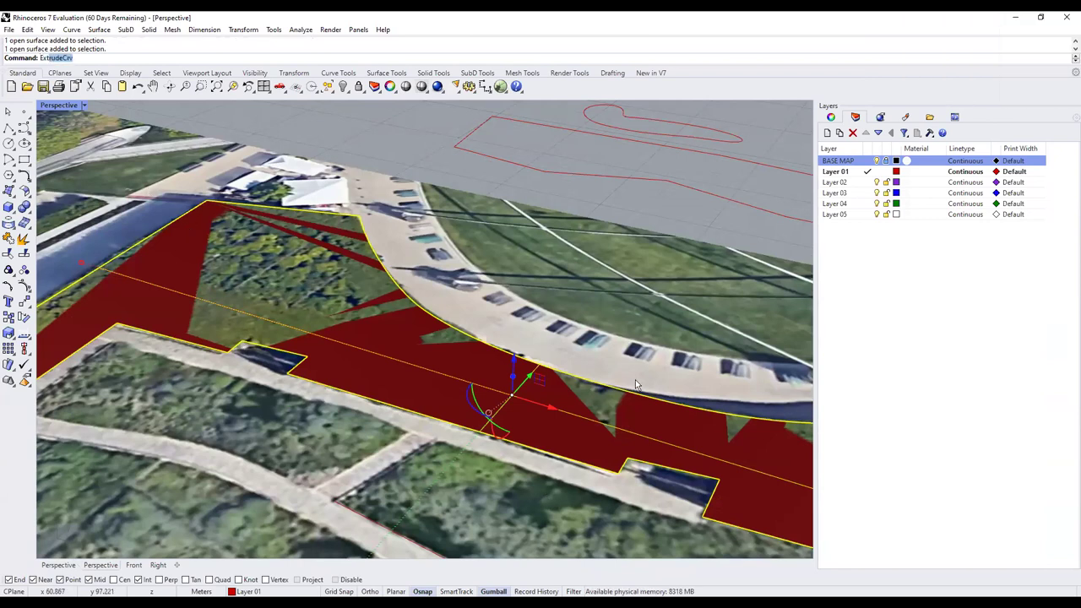
pyautogui.click(187, 143)
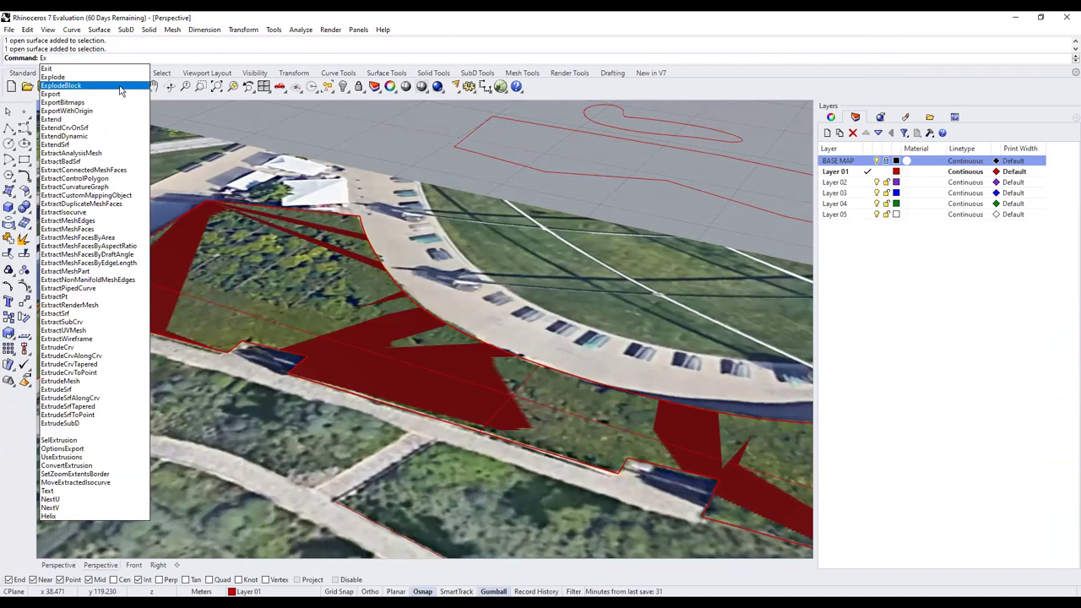
# Extrude one of the overlapping hedge bed surfaces 3 m upward with ExtrudeSrf
pyautogui.write('trude')
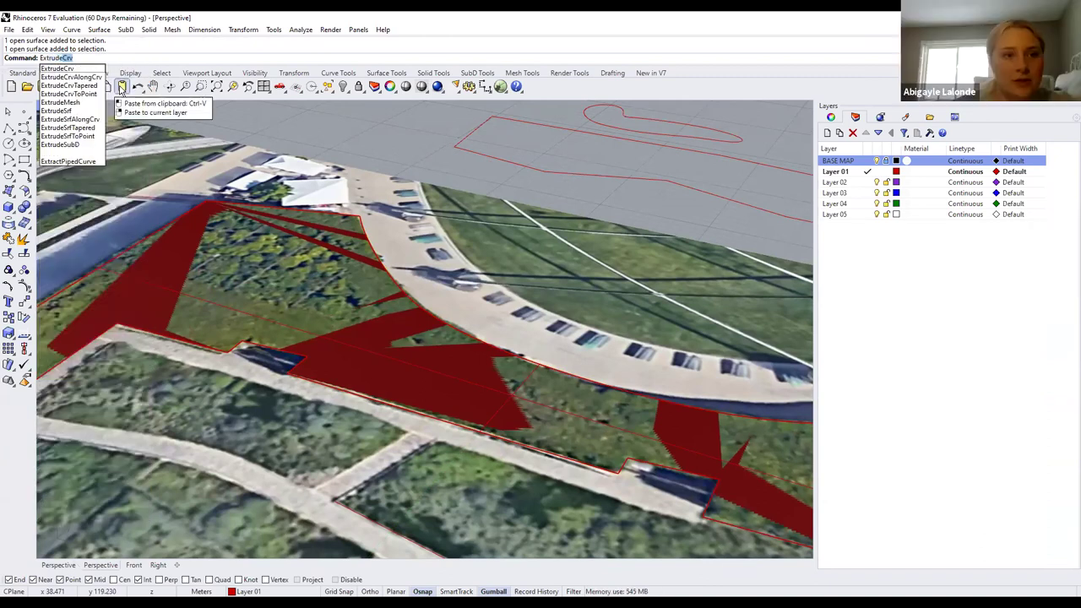
pyautogui.write('Sur')
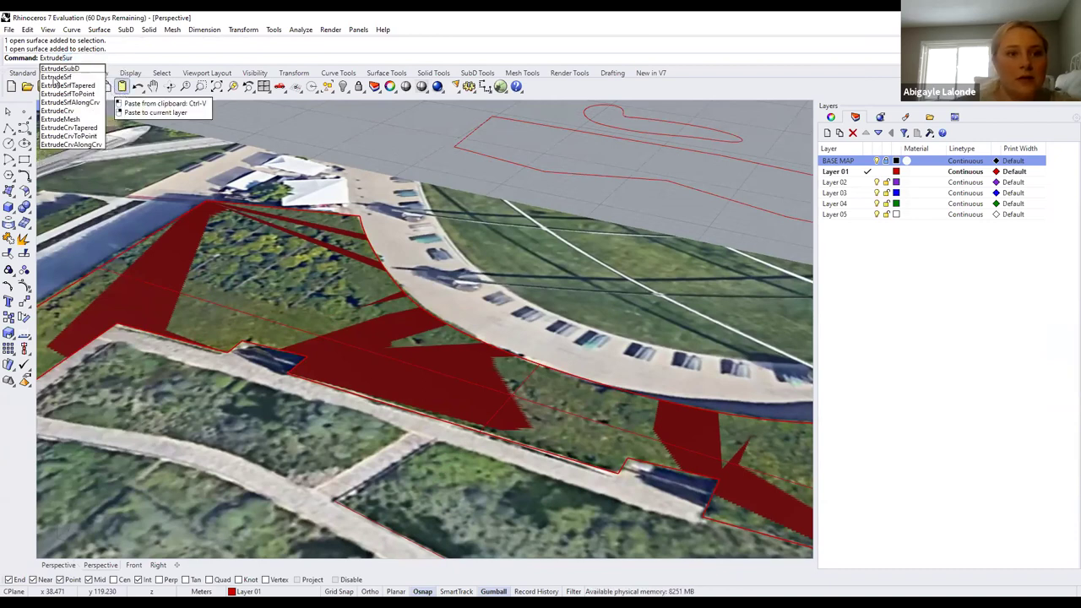
pyautogui.press('Return')
pyautogui.click(450, 404)
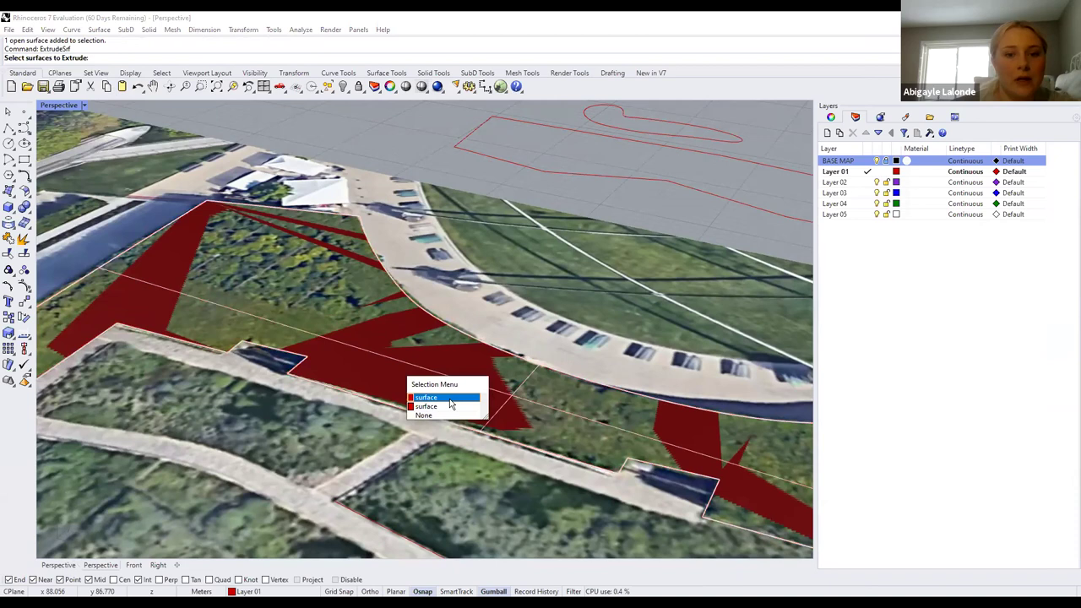
pyautogui.click(449, 399)
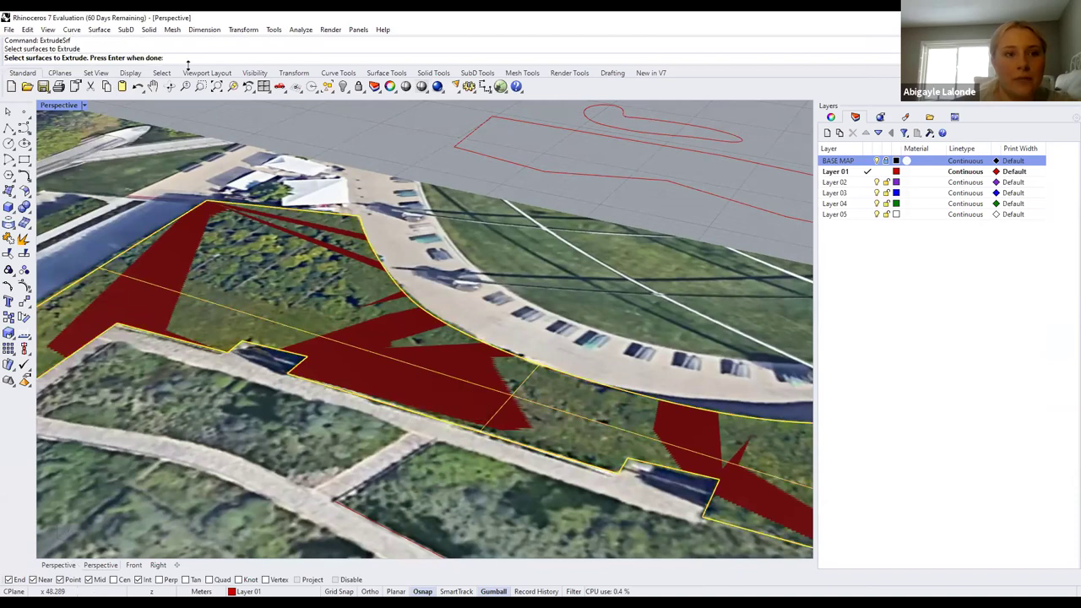
pyautogui.press('Return')
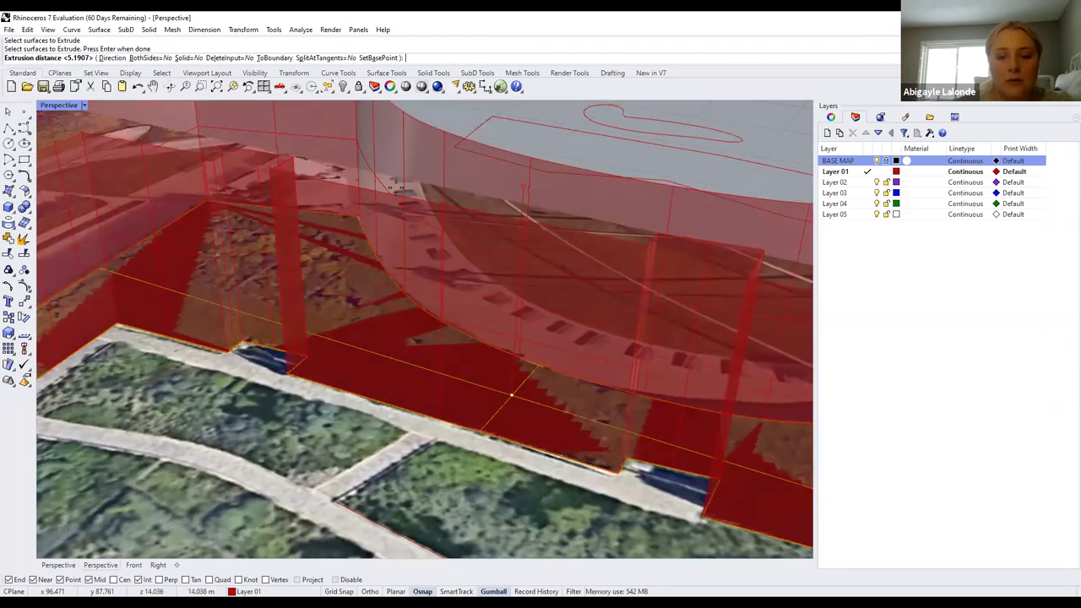
pyautogui.write('3m')
pyautogui.press('Return')
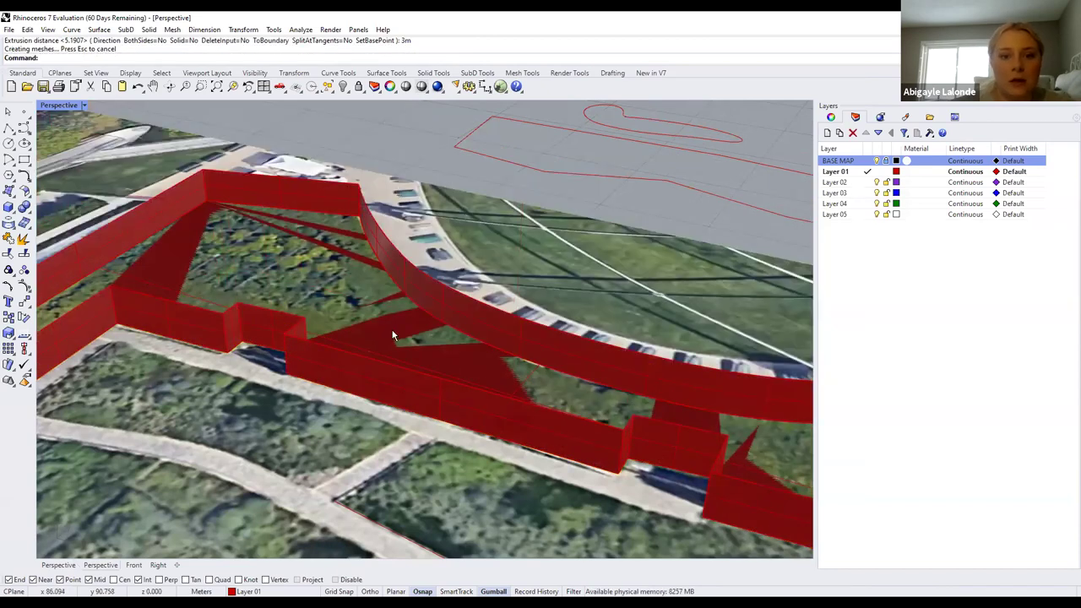
# Move one of the flat hedge bed surfaces from its base corner to the top corner of the extruded walls
pyautogui.moveTo(392, 335); pyautogui.dragTo(496, 325, button='right')
pyautogui.moveTo(561, 385); pyautogui.dragTo(508, 379, button='right')
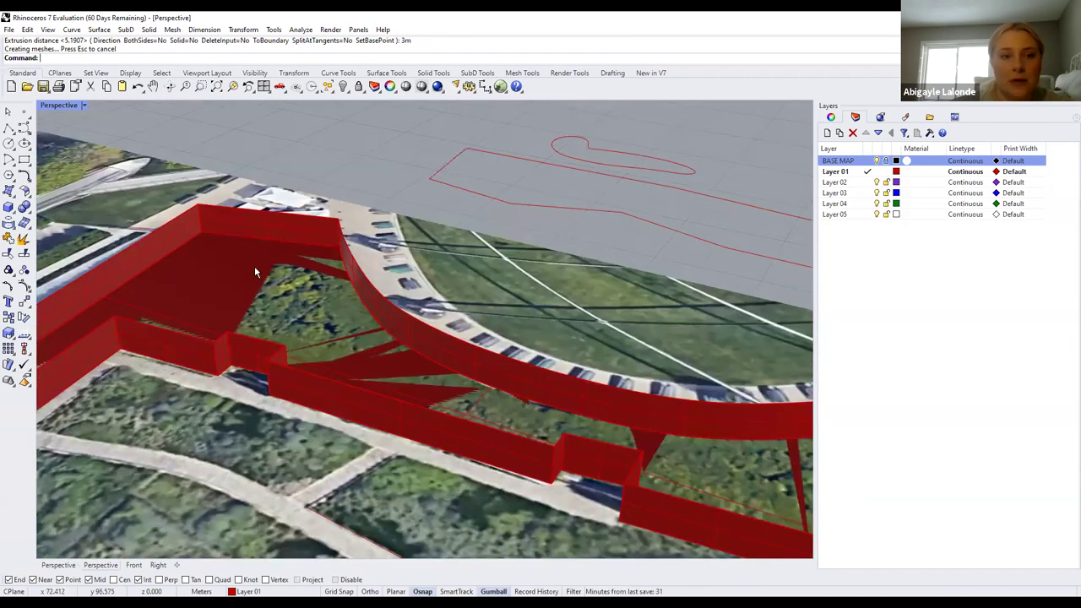
pyautogui.click(229, 309)
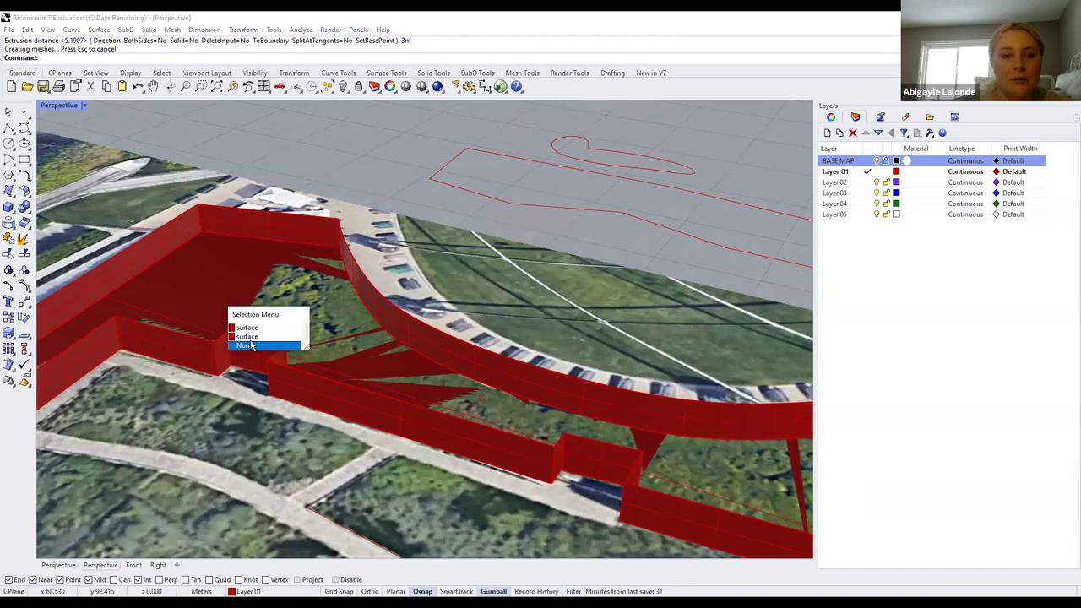
pyautogui.click(244, 328)
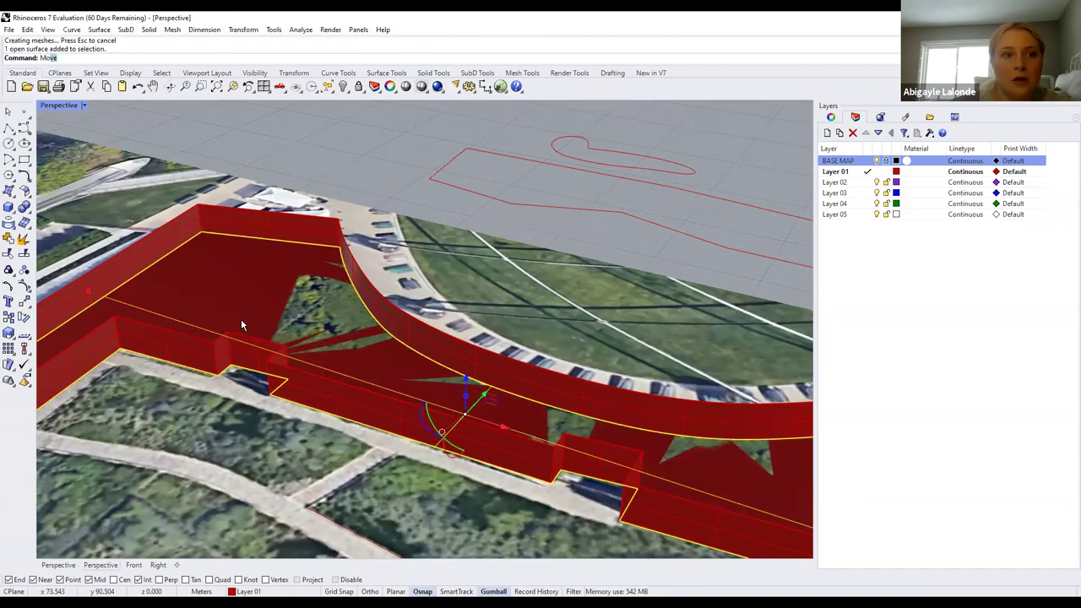
pyautogui.press('Return')
pyautogui.click(201, 230)
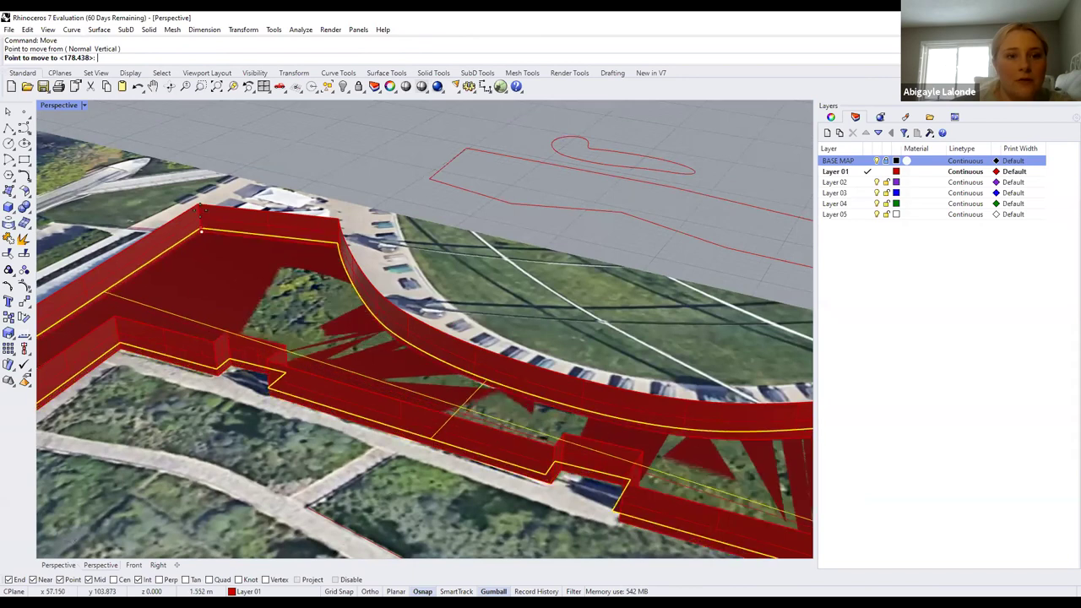
pyautogui.click(204, 210)
pyautogui.press('Escape')
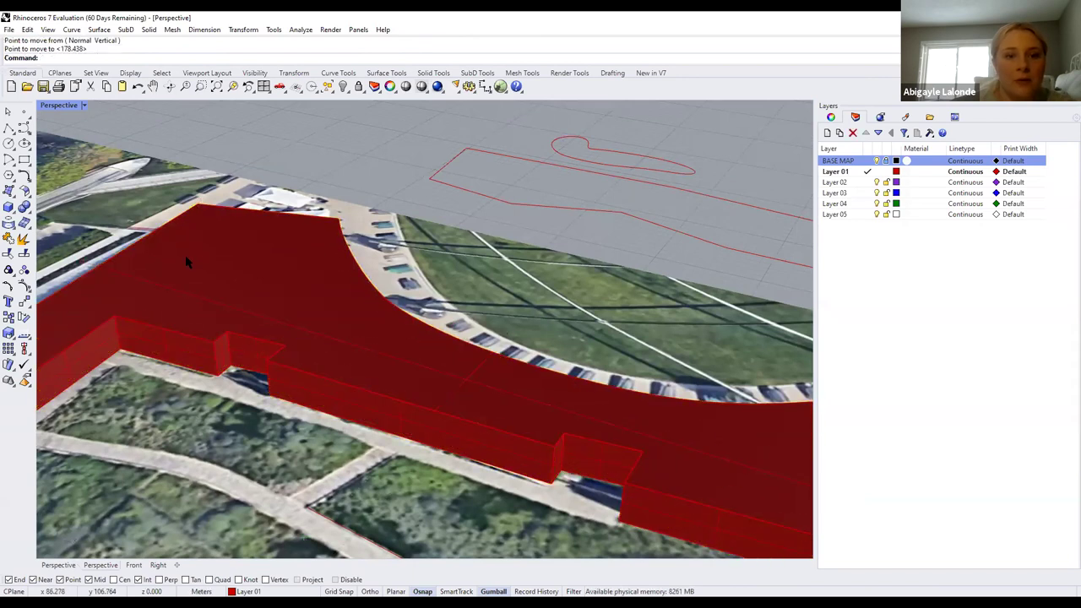
# Join the hedge's top surface, bottom surface and side walls, then select the joined volume
pyautogui.scroll(-5, 374, 267)
pyautogui.moveTo(349, 152); pyautogui.dragTo(413, 244, button='right')
pyautogui.scroll(5, 165, 188)
pyautogui.moveTo(165, 188); pyautogui.dragTo(380, 383, button='right')
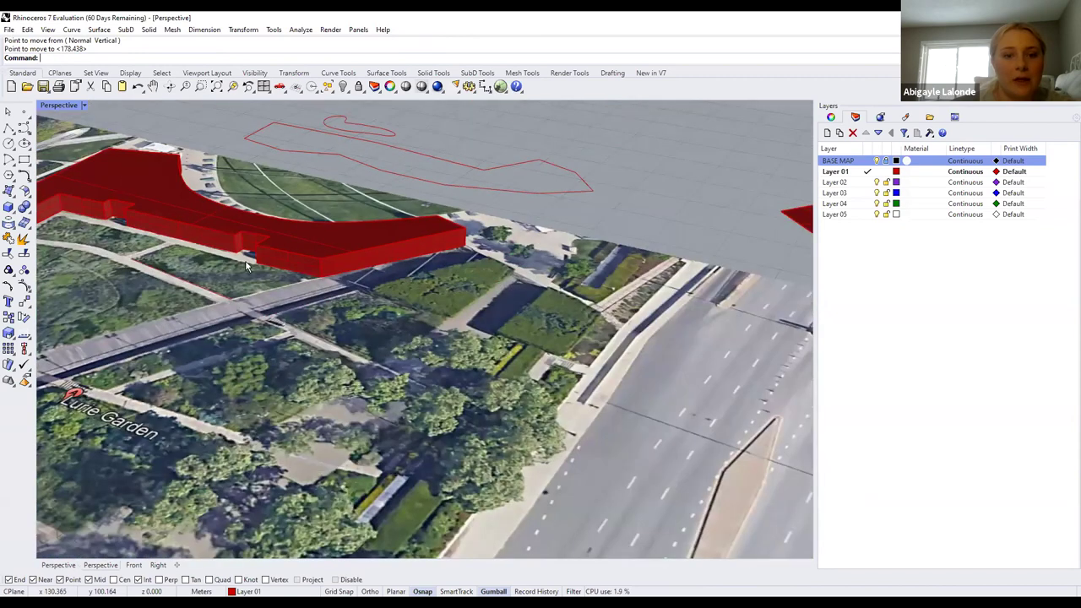
pyautogui.scroll(5, 380, 384)
pyautogui.scroll(-1, 318, 234)
pyautogui.hotkey('ctrl', 'a')
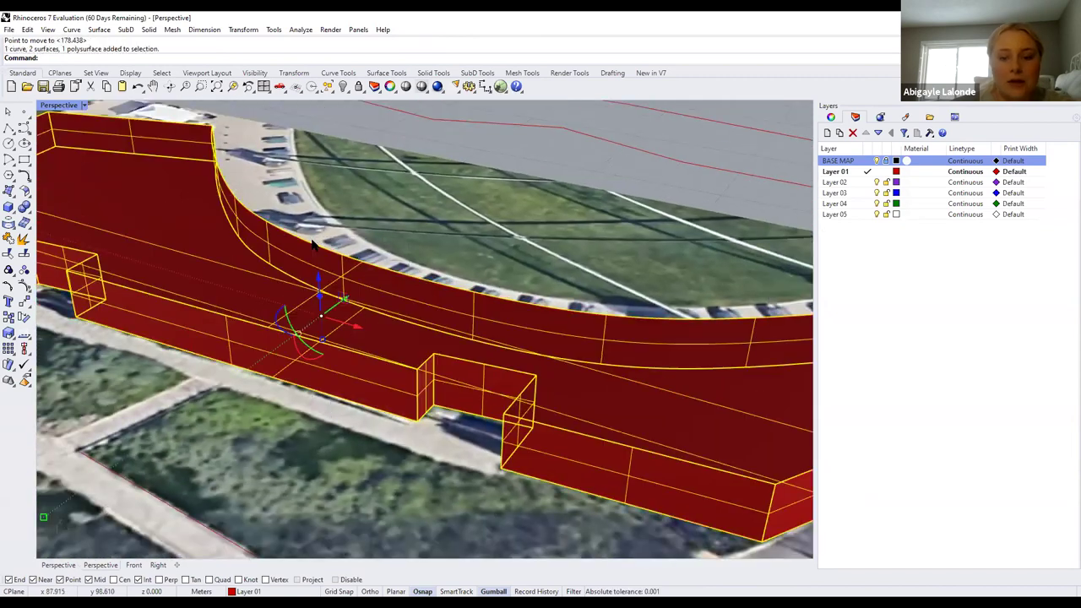
pyautogui.hotkey('ctrl', 'j')
pyautogui.click(358, 417)
pyautogui.click(359, 328)
pyautogui.click(362, 325)
# Undo the join of the hedge volume and set the viewport back to the Perspective view
pyautogui.scroll(-3, 376, 300)
pyautogui.scroll(-2, 168, 121)
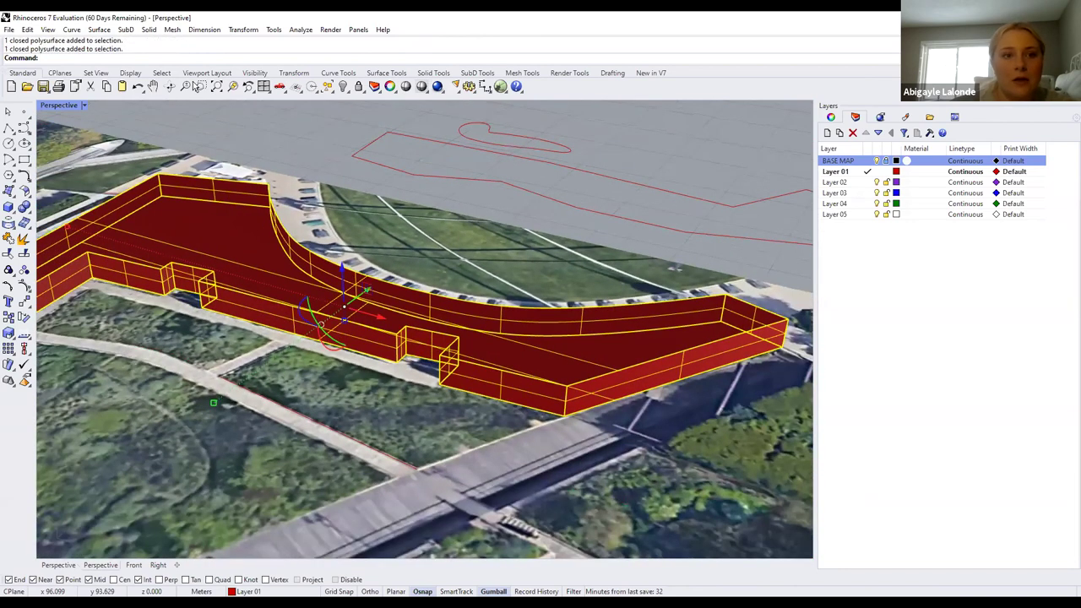
pyautogui.click(196, 87)
pyautogui.moveTo(363, 232); pyautogui.dragTo(331, 438, button='right')
pyautogui.press('Escape')
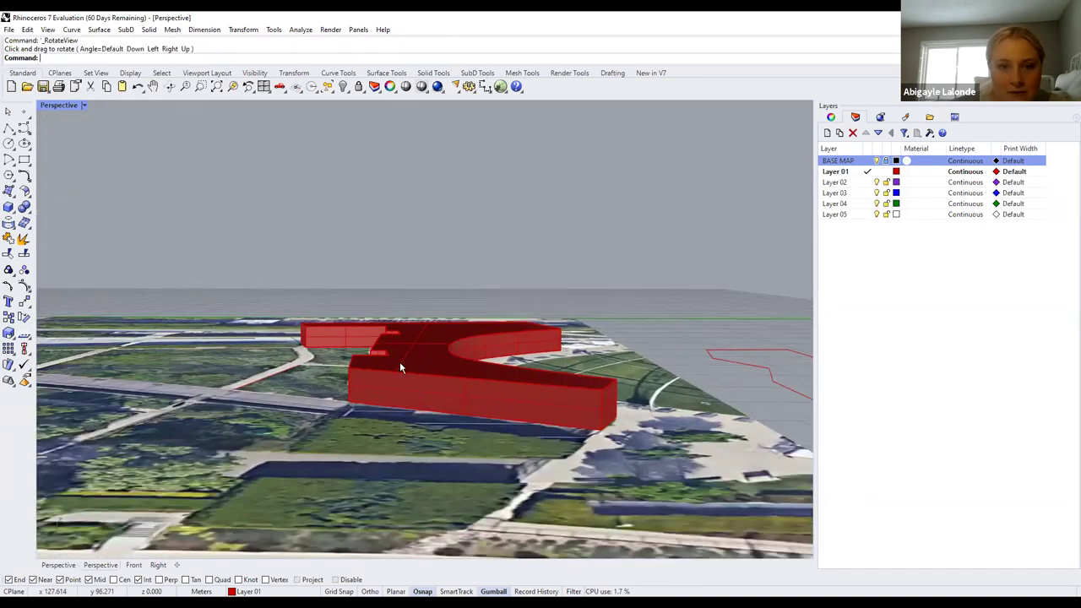
pyautogui.hotkey('ctrl', 'z')
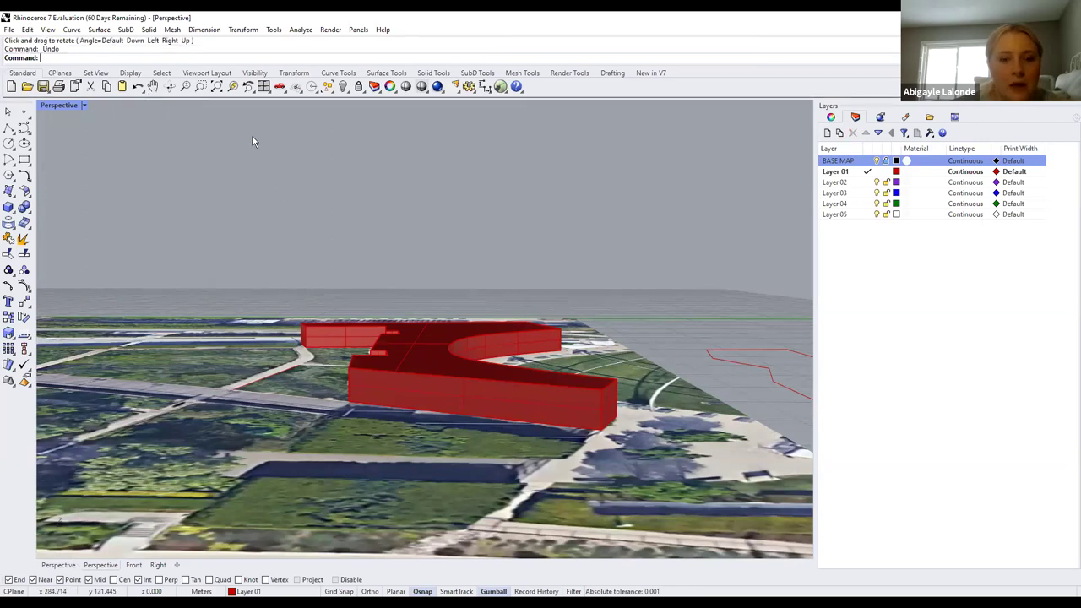
pyautogui.scroll(-4, 389, 304)
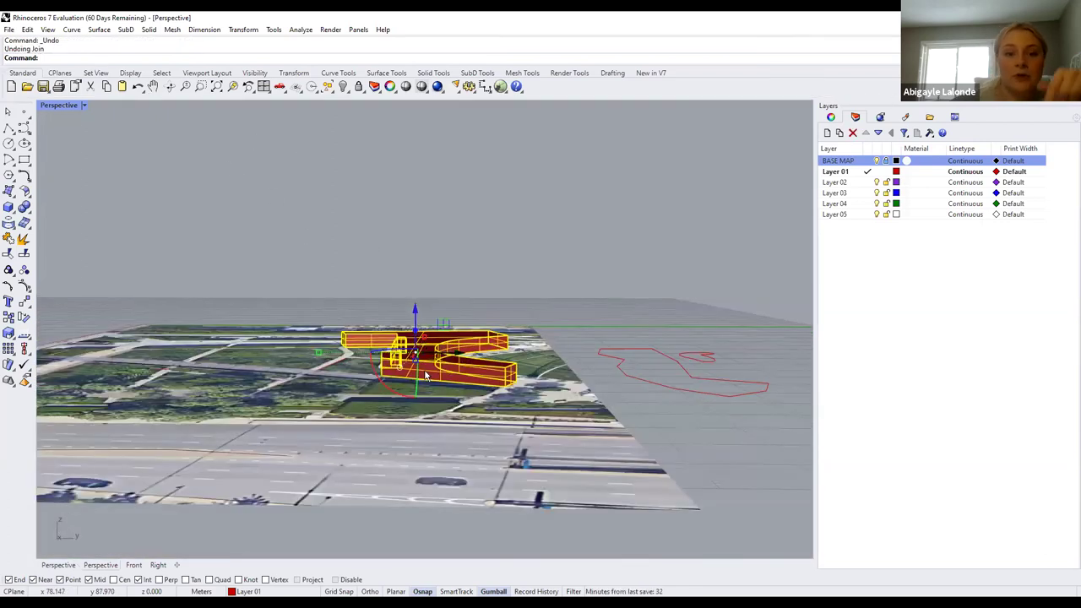
pyautogui.click(84, 105)
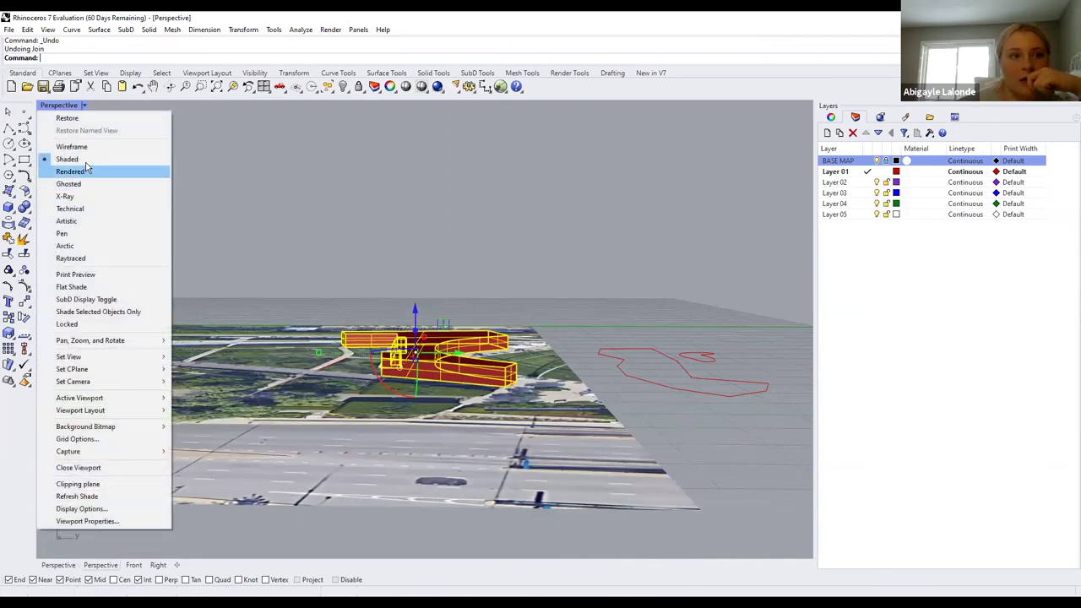
pyautogui.moveTo(101, 356)
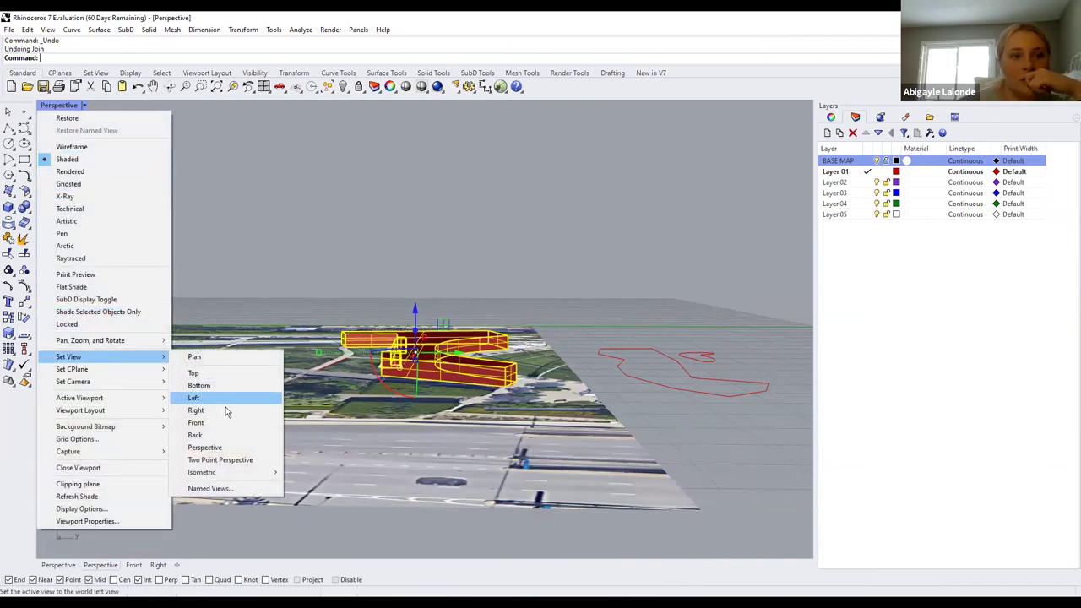
pyautogui.click(206, 448)
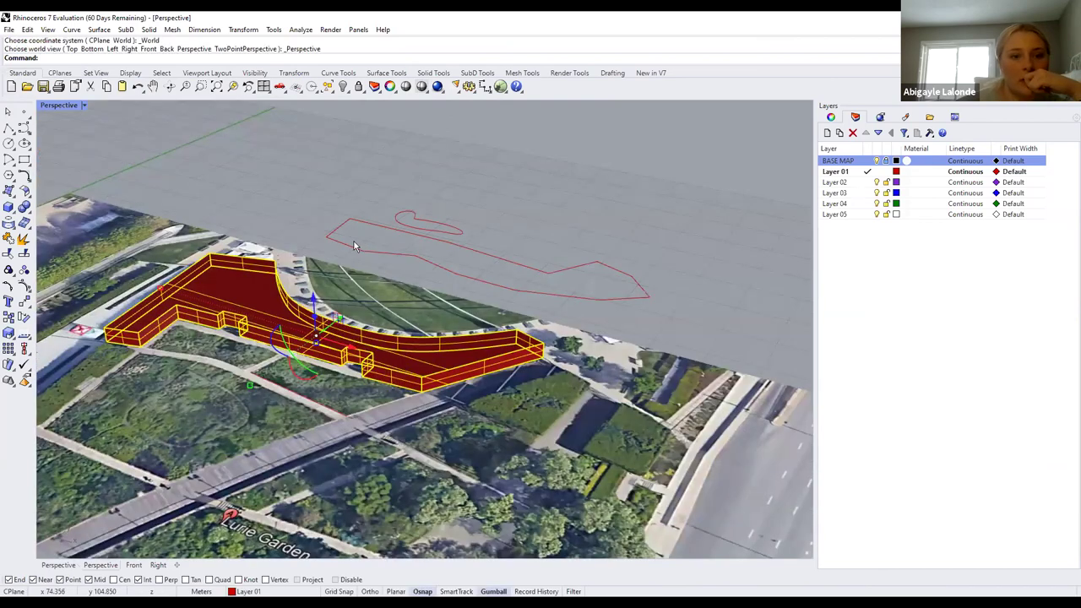
# Delete the hedge bed's top surface, leaving the extruded walls and the base surface
pyautogui.scroll(2, 196, 292)
pyautogui.scroll(1, 197, 287)
pyautogui.keyDown('ctrl'); pyautogui.keyDown('shift'); pyautogui.click(197, 287); pyautogui.keyUp('shift'); pyautogui.keyUp('ctrl')
pyautogui.press('Delete')
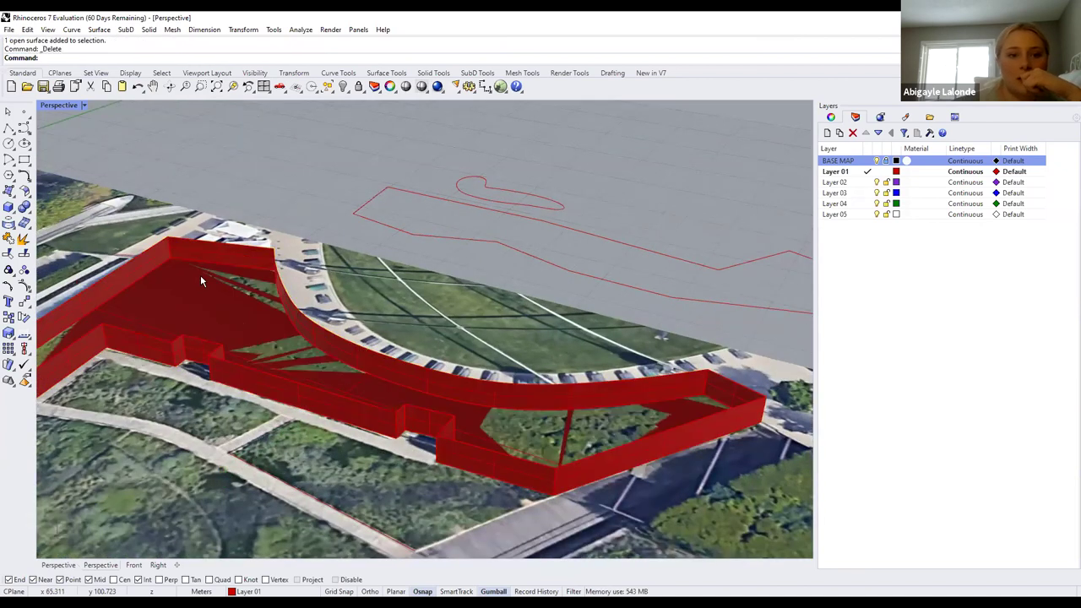
pyautogui.scroll(2, 203, 271)
pyautogui.moveTo(207, 264); pyautogui.dragTo(327, 173, button='right')
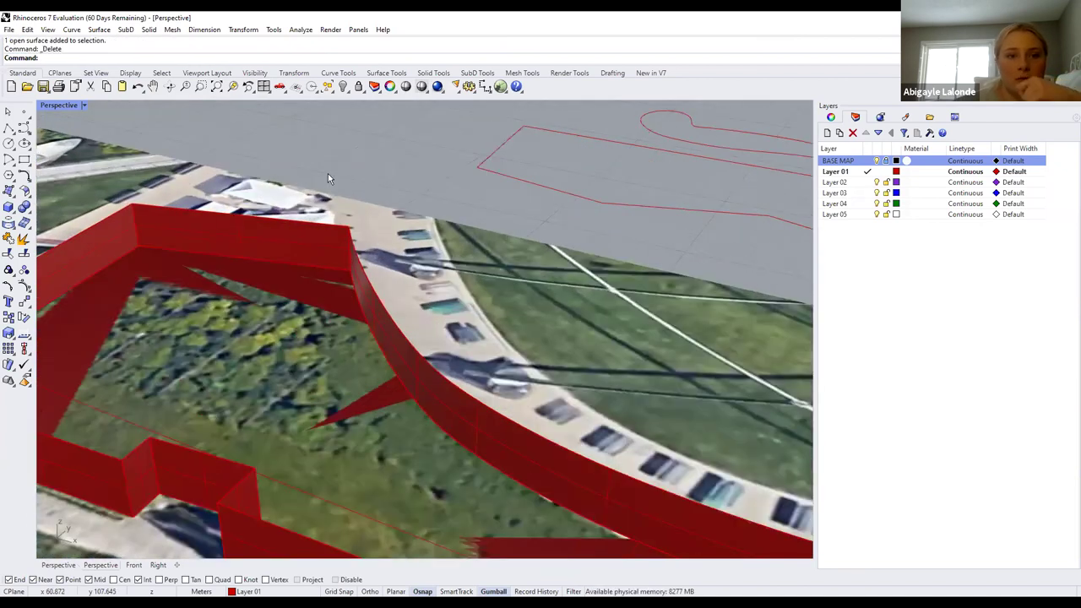
pyautogui.click(328, 176)
pyautogui.press('Escape')
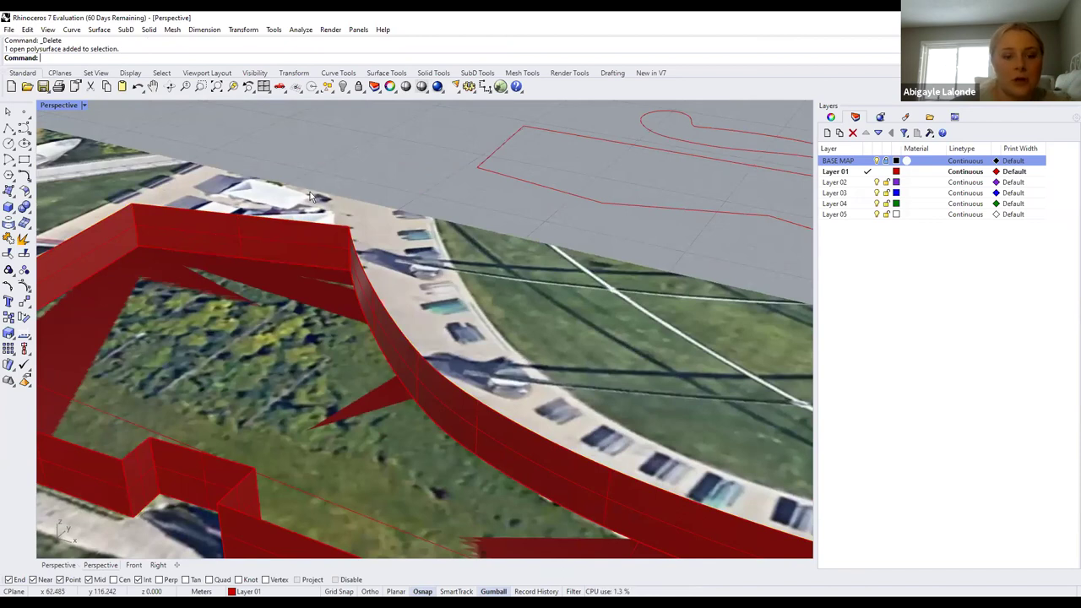
# Try extruding the top edge of the hedge's end wall upward, and delete the extra wall surface
pyautogui.write('ExtrudeSrf')
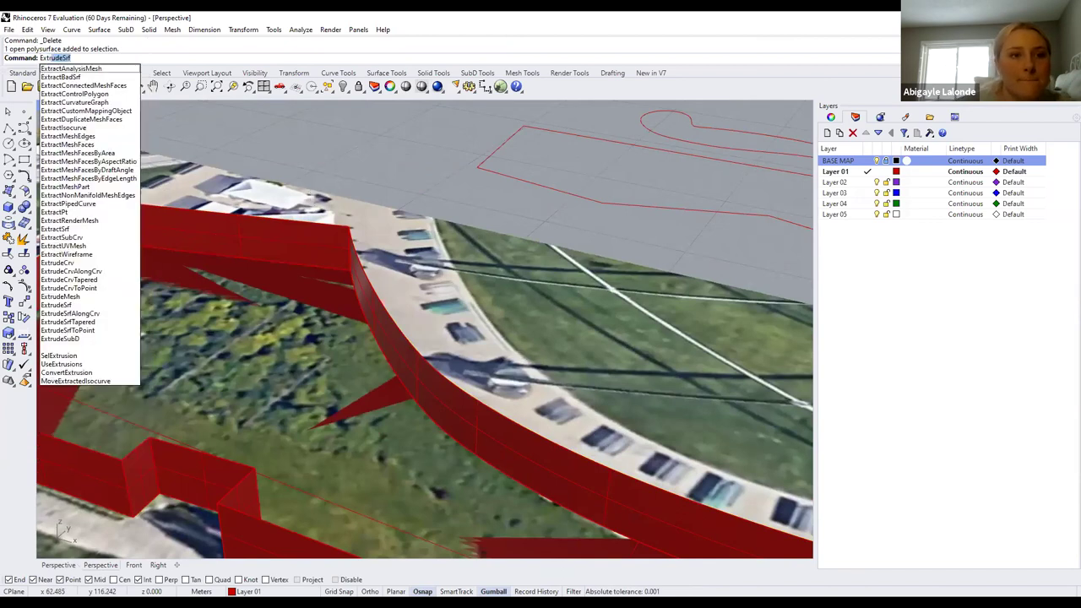
pyautogui.write('rudeCrv')
pyautogui.press('Return')
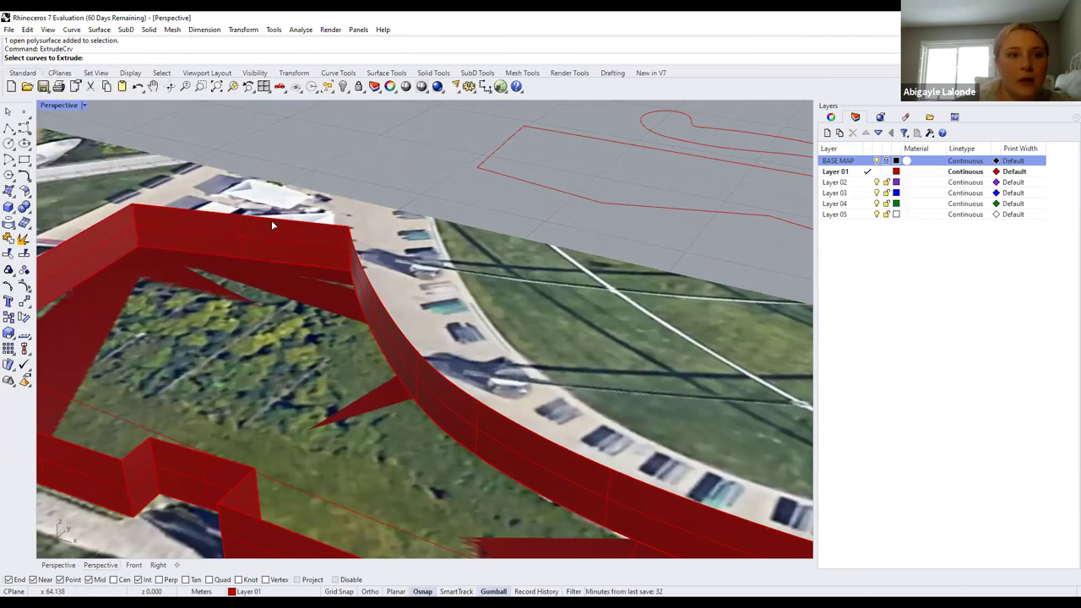
pyautogui.scroll(1, 271, 219)
pyautogui.click(250, 216)
pyautogui.press('Return')
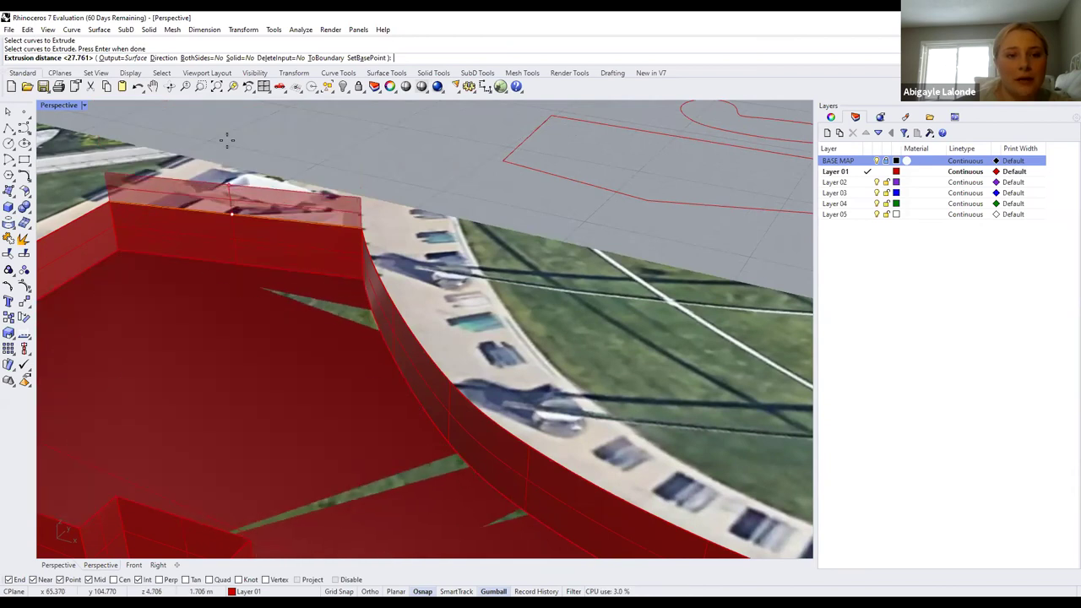
pyautogui.click(237, 116)
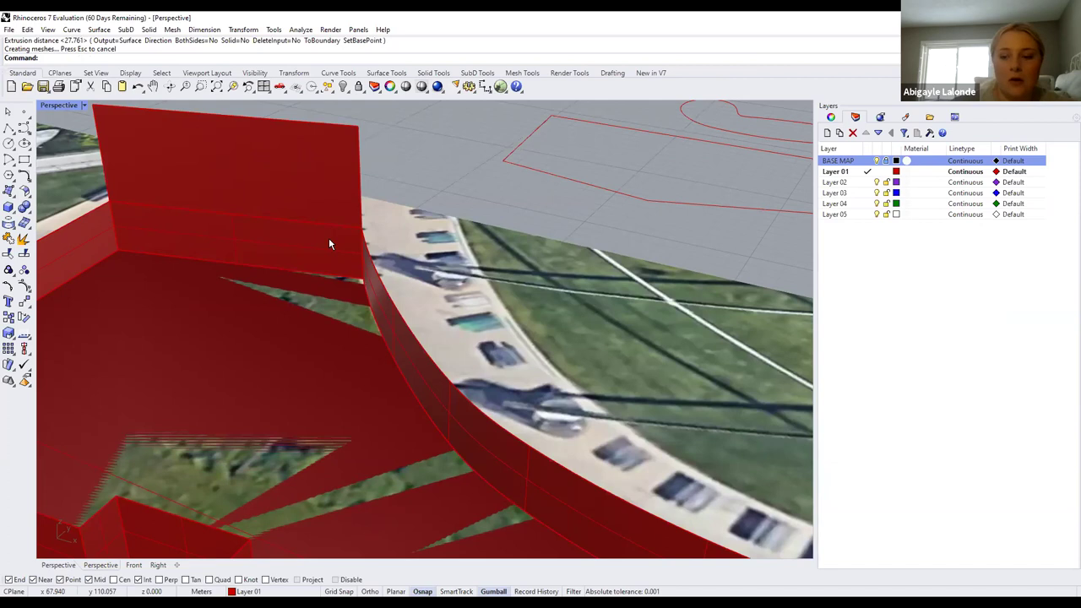
pyautogui.click(298, 166)
pyautogui.press('Delete')
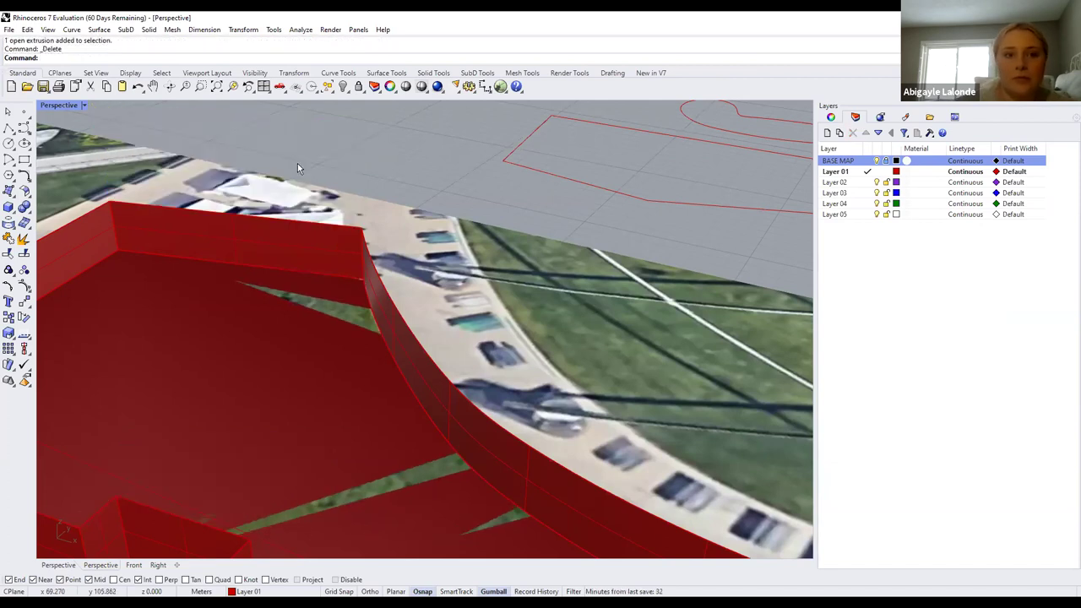
pyautogui.scroll(-4, 604, 185)
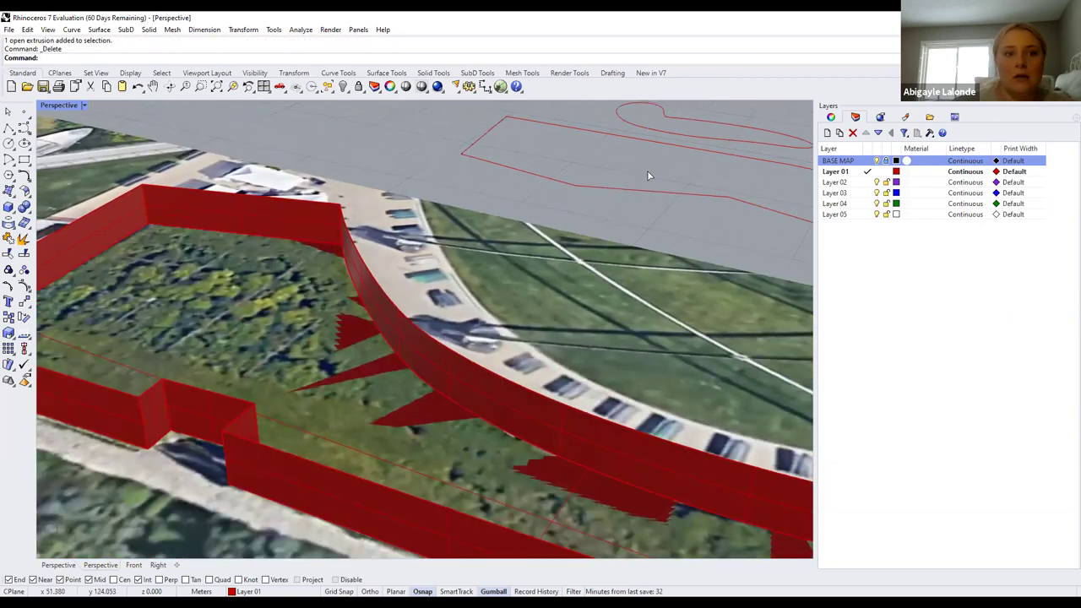
pyautogui.moveTo(647, 174); pyautogui.dragTo(642, 157, button='right')
pyautogui.write('extrudecrv')
pyautogui.press('Return')
pyautogui.scroll(5, 414, 222)
pyautogui.click(406, 223)
pyautogui.press('Return')
pyautogui.moveTo(493, 195); pyautogui.dragTo(610, 174, button='right')
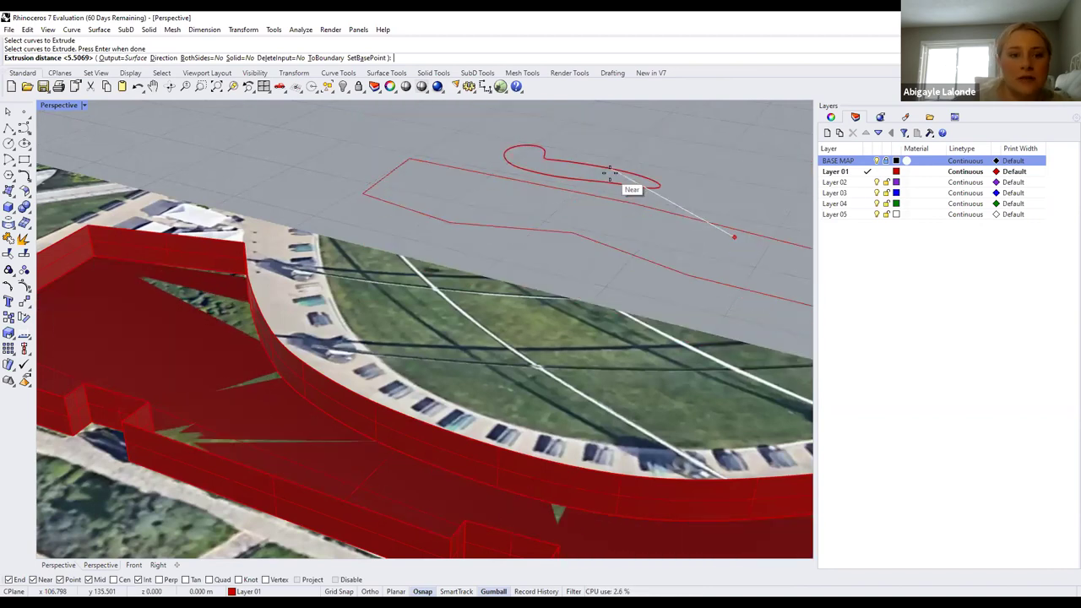
pyautogui.press('Escape')
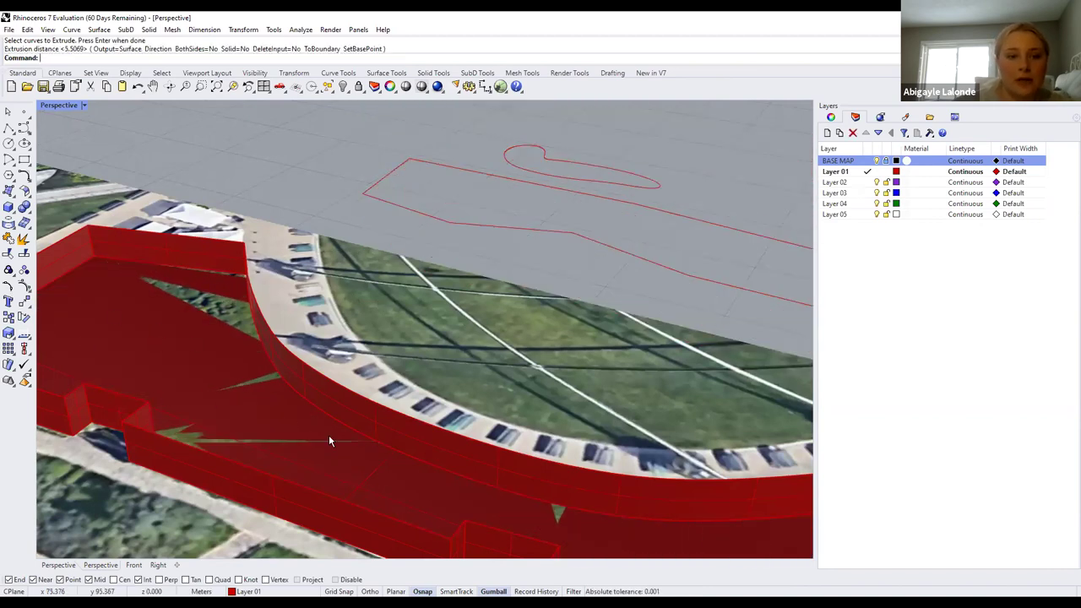
# Try a tapered extrusion of the top edge of the hedge's end wall
pyautogui.moveTo(329, 440); pyautogui.dragTo(428, 505, button='right')
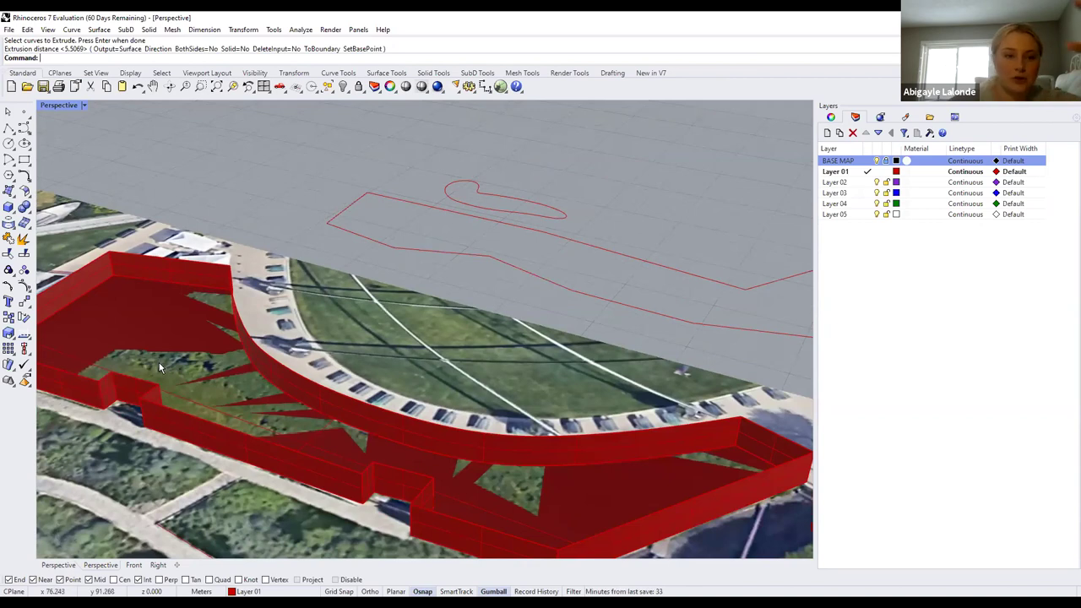
pyautogui.moveTo(173, 346); pyautogui.dragTo(242, 439, button='right')
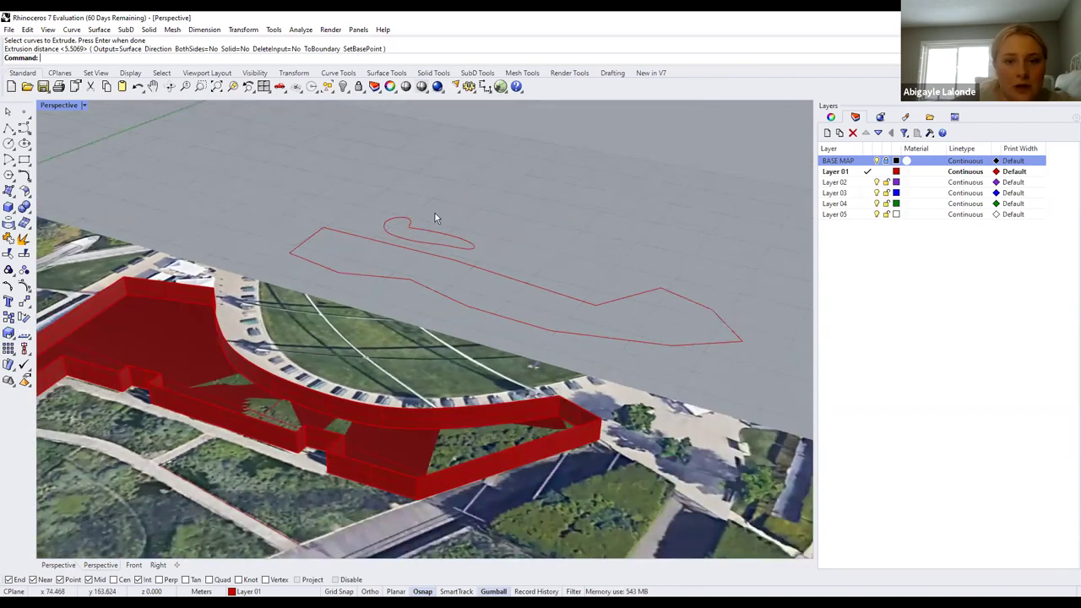
pyautogui.moveTo(252, 223); pyautogui.dragTo(396, 263, button='right')
pyautogui.scroll(-3, 395, 265)
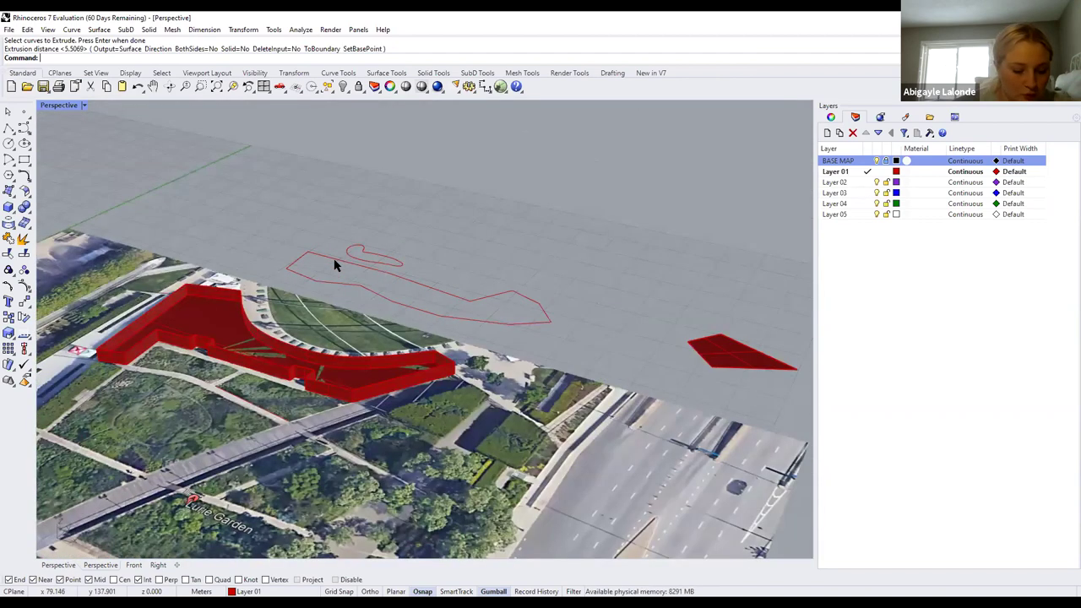
pyautogui.scroll(8, 315, 279)
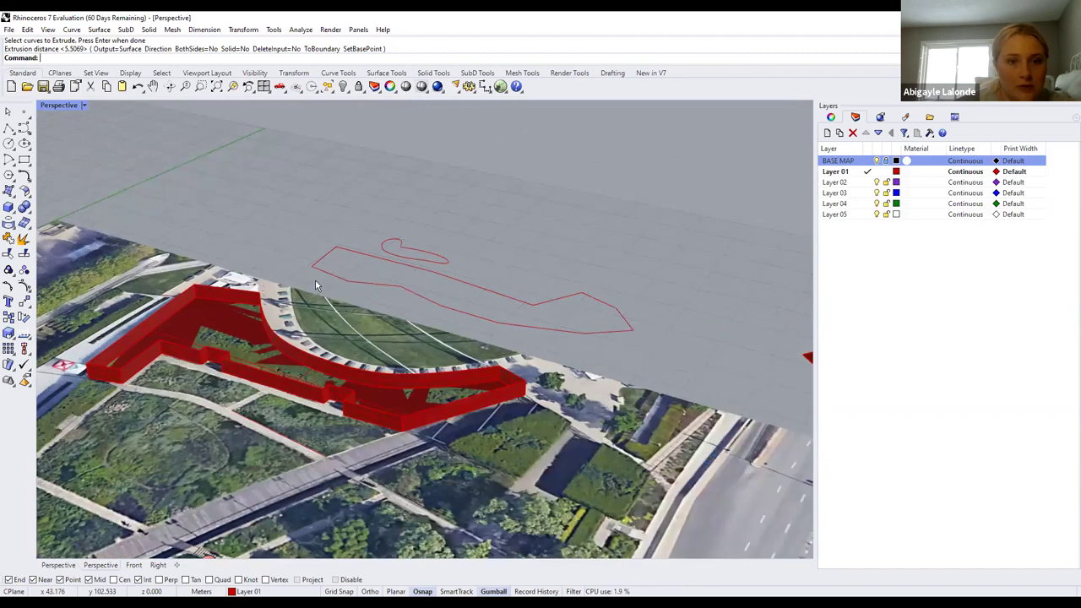
pyautogui.write('e')
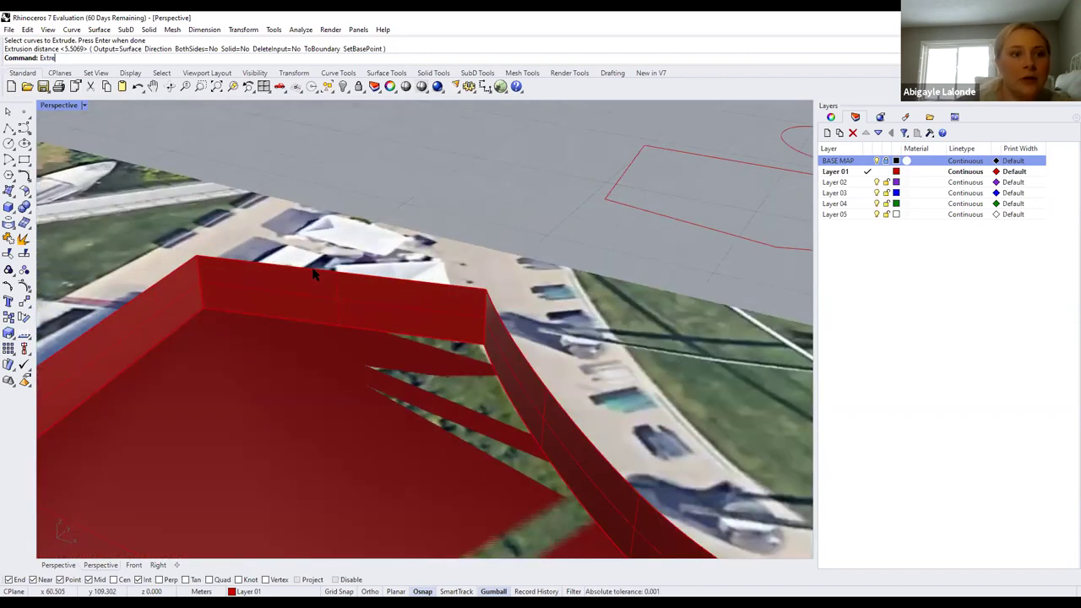
pyautogui.press('BackSpace')
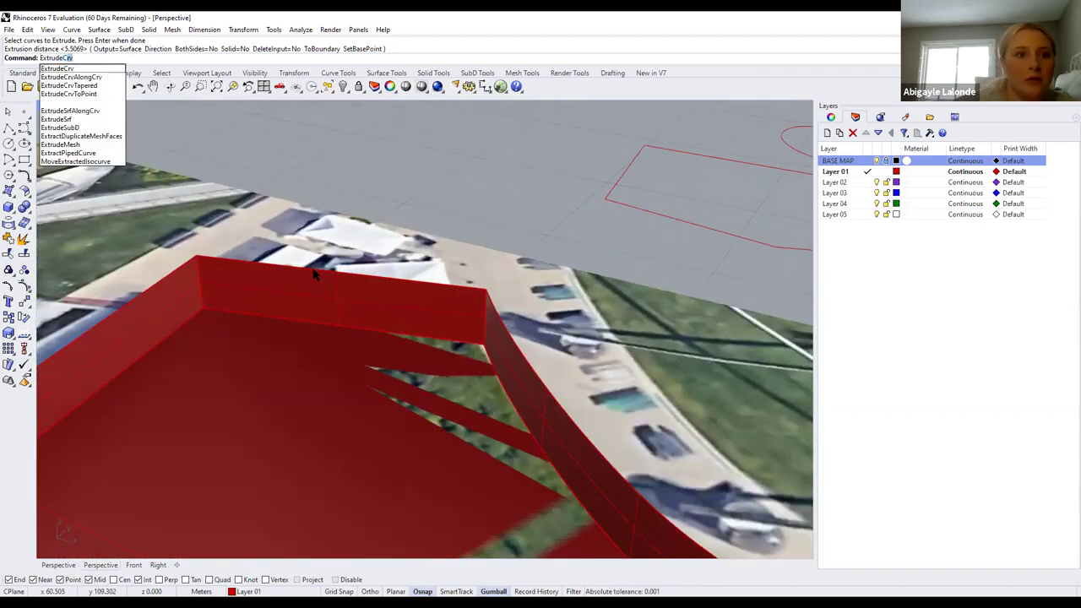
pyautogui.press('Return')
pyautogui.click(386, 279)
pyautogui.press('Return')
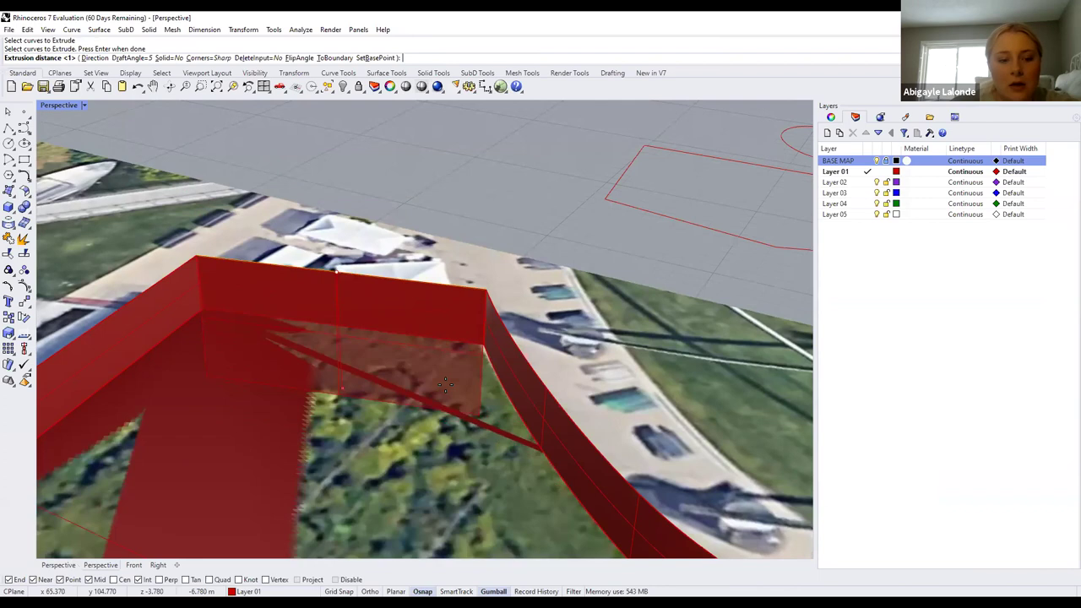
pyautogui.moveTo(446, 372); pyautogui.dragTo(420, 549, button='right')
pyautogui.click(448, 340)
# Turn off object snaps
pyautogui.click(422, 591)
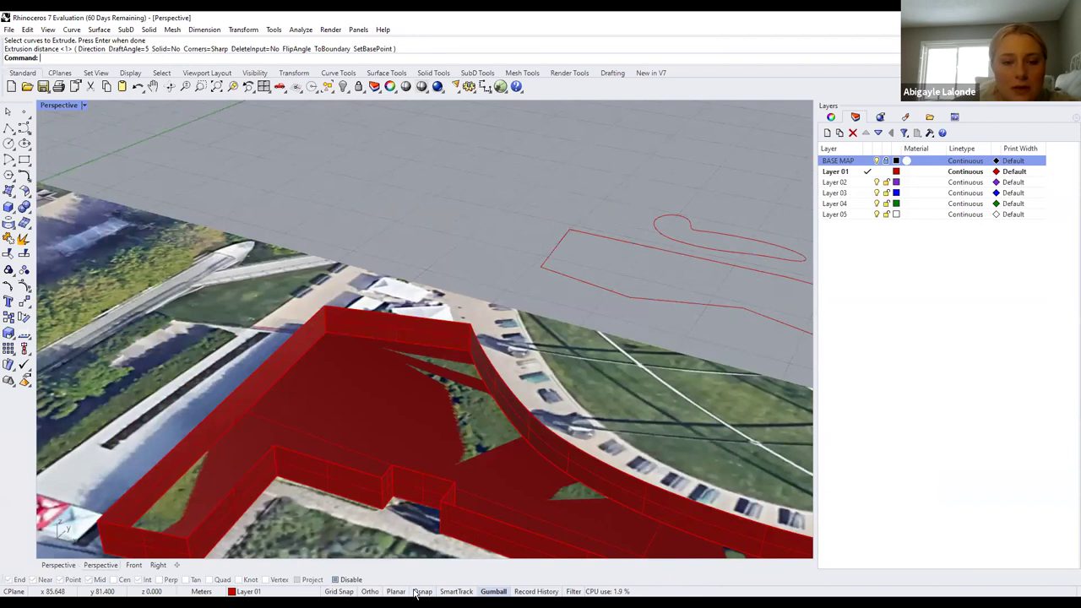
pyautogui.scroll(3, 377, 208)
pyautogui.moveTo(377, 208); pyautogui.dragTo(424, 158, button='right')
pyautogui.click(278, 258)
pyautogui.press('Escape')
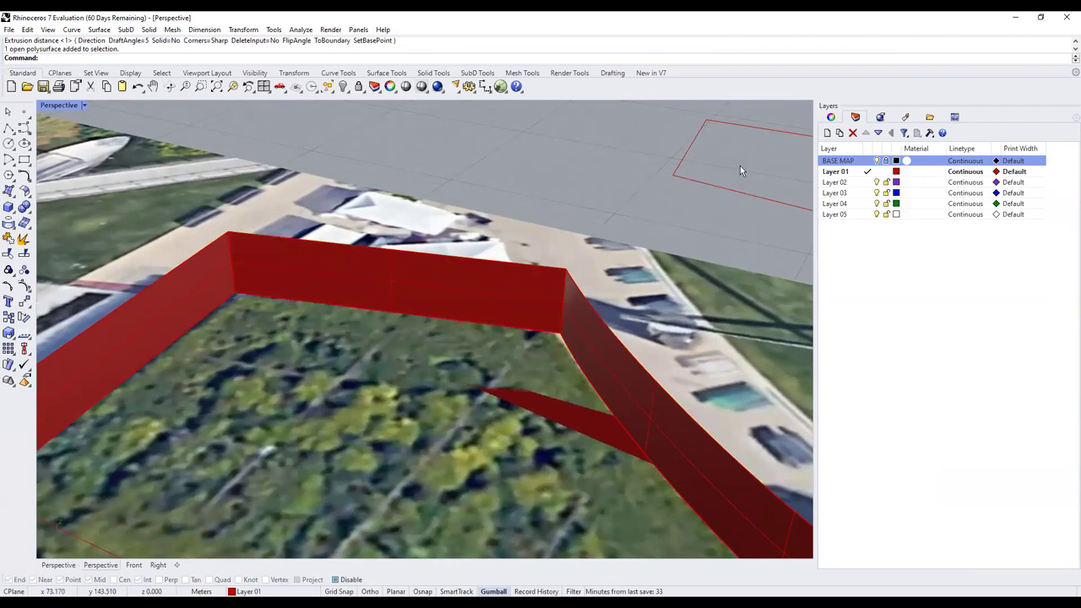
pyautogui.moveTo(504, 190); pyautogui.dragTo(380, 254, button='right')
pyautogui.scroll(-5, 445, 248)
pyautogui.scroll(-1, 380, 253)
pyautogui.scroll(4, 353, 254)
pyautogui.moveTo(562, 301); pyautogui.dragTo(458, 215)
pyautogui.press('Escape')
pyautogui.scroll(-3, 276, 212)
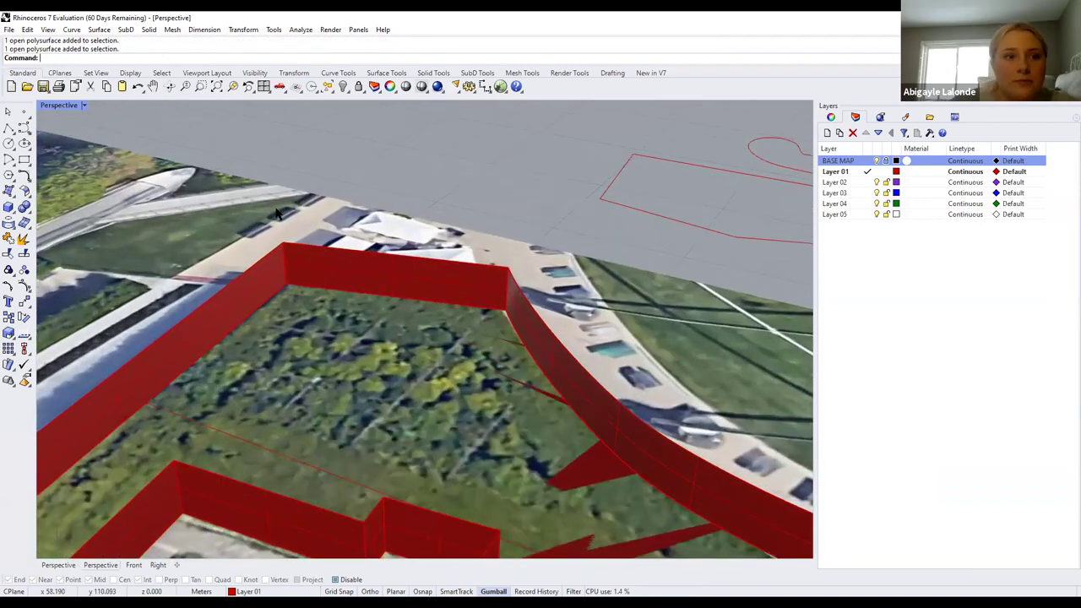
pyautogui.write('ExtrudeCrv')
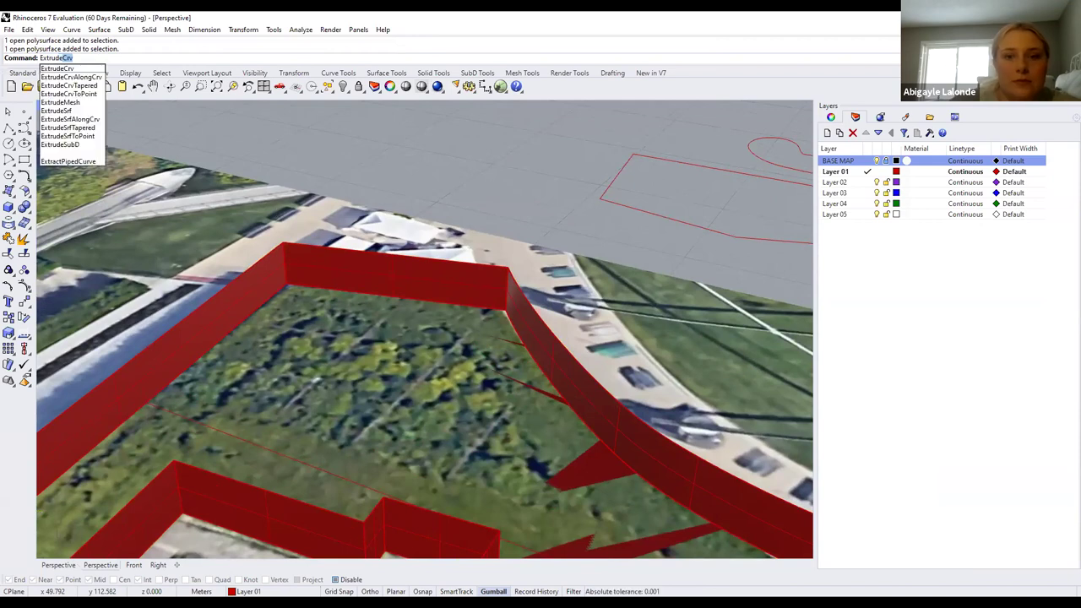
pyautogui.moveTo(494, 272); pyautogui.dragTo(237, 377, button='right')
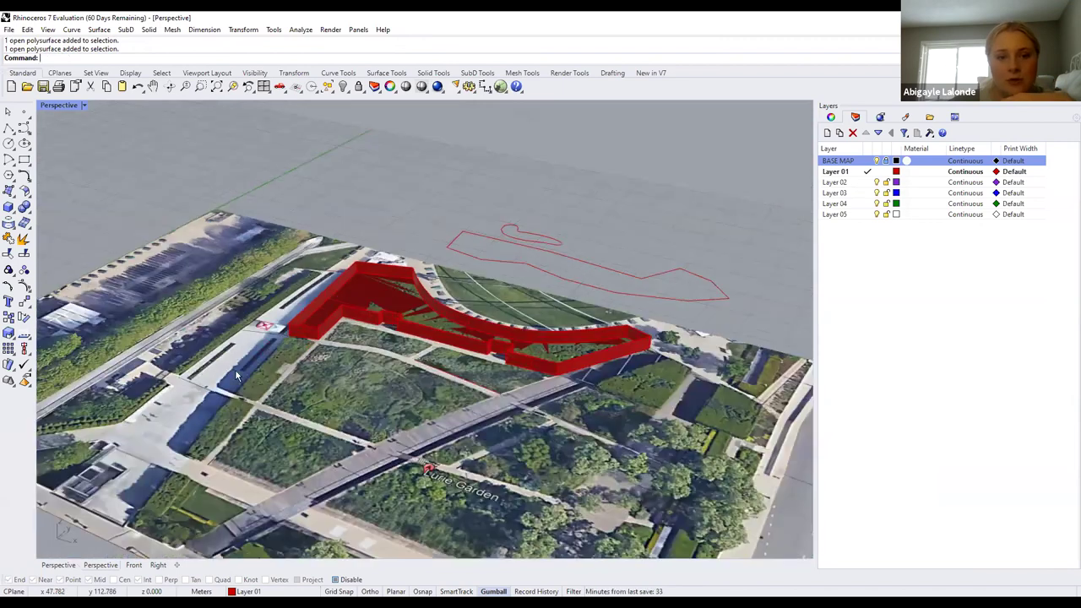
# Set the viewport to the Top view, showing the narrow planting bed next to the extruded hedge
pyautogui.scroll(2, 302, 445)
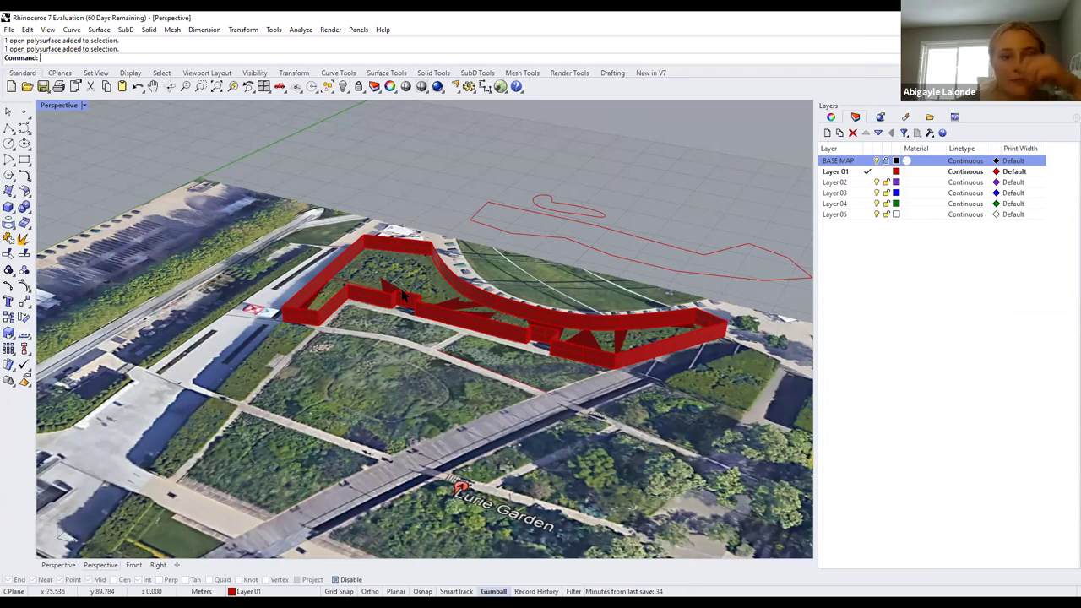
pyautogui.moveTo(351, 226); pyautogui.dragTo(225, 359, button='right')
pyautogui.scroll(3, 131, 389)
pyautogui.scroll(-2, 205, 442)
pyautogui.moveTo(205, 443); pyautogui.dragTo(87, 105, button='right')
pyautogui.click(84, 105)
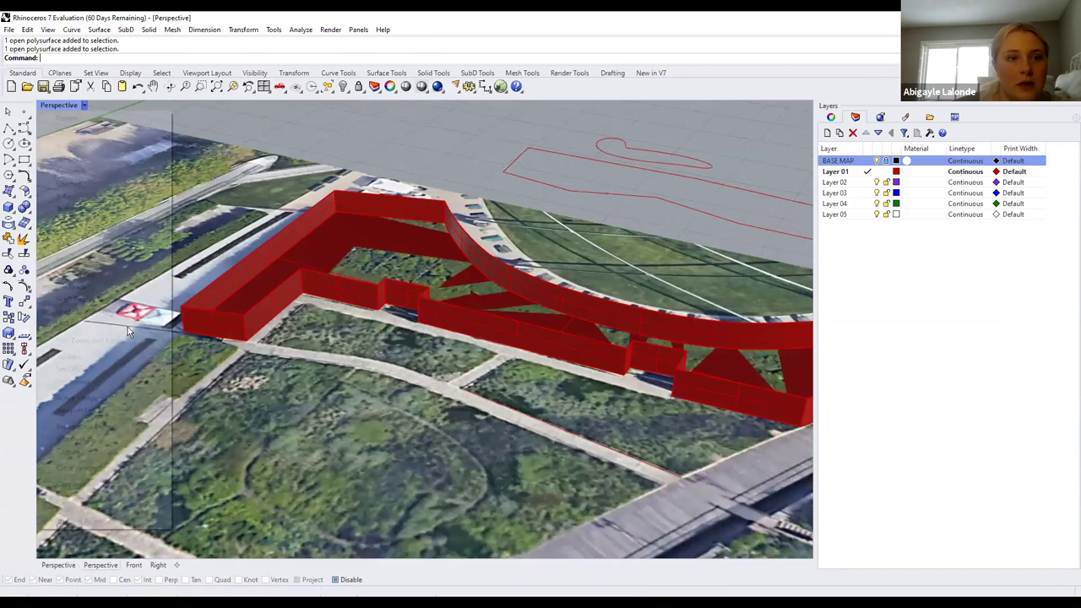
pyautogui.moveTo(113, 357)
pyautogui.click(194, 373)
pyautogui.scroll(-3, 305, 478)
pyautogui.press('Home')
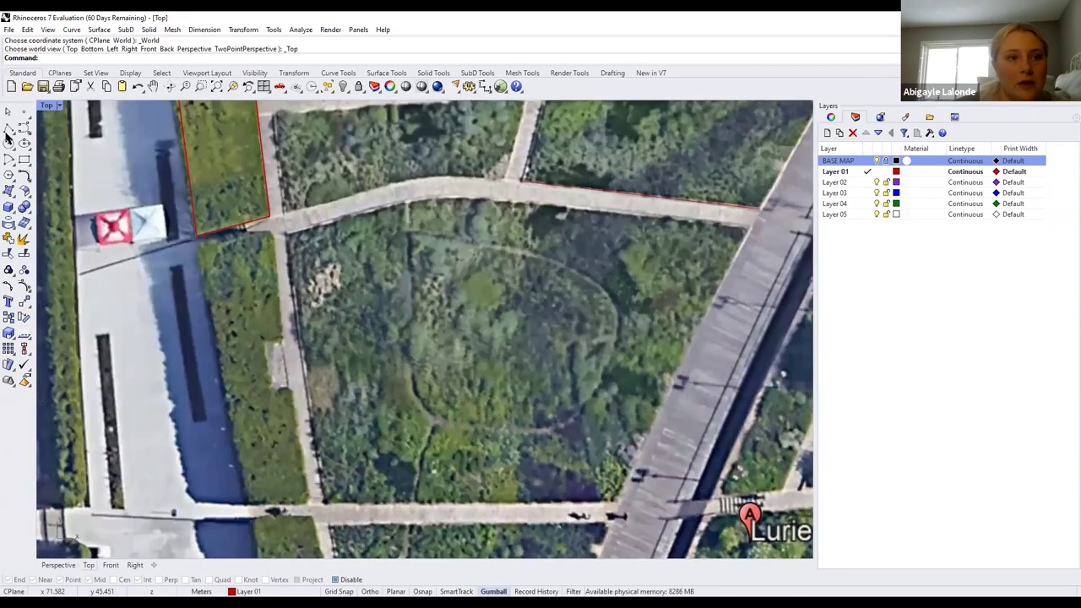
# Trace the narrow planting bed between the paved plaza and the path with a polyline, following the paved notch along its path side
pyautogui.click(9, 127)
pyautogui.scroll(2, 228, 245)
pyautogui.click(152, 237)
pyautogui.click(290, 211)
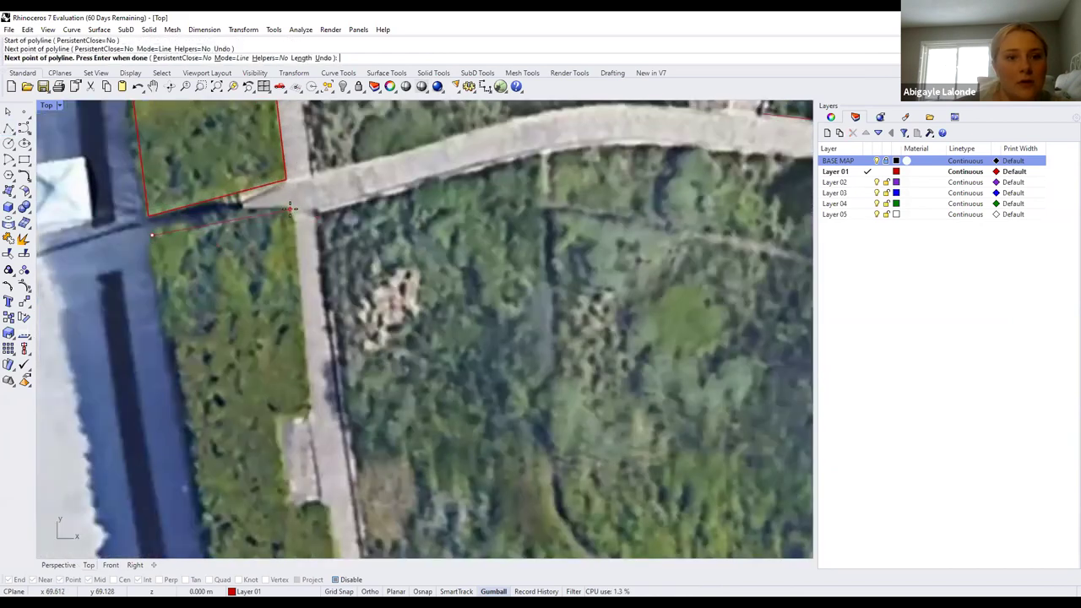
pyautogui.click(313, 411)
pyautogui.click(276, 414)
pyautogui.click(288, 505)
pyautogui.scroll(-3, 289, 384)
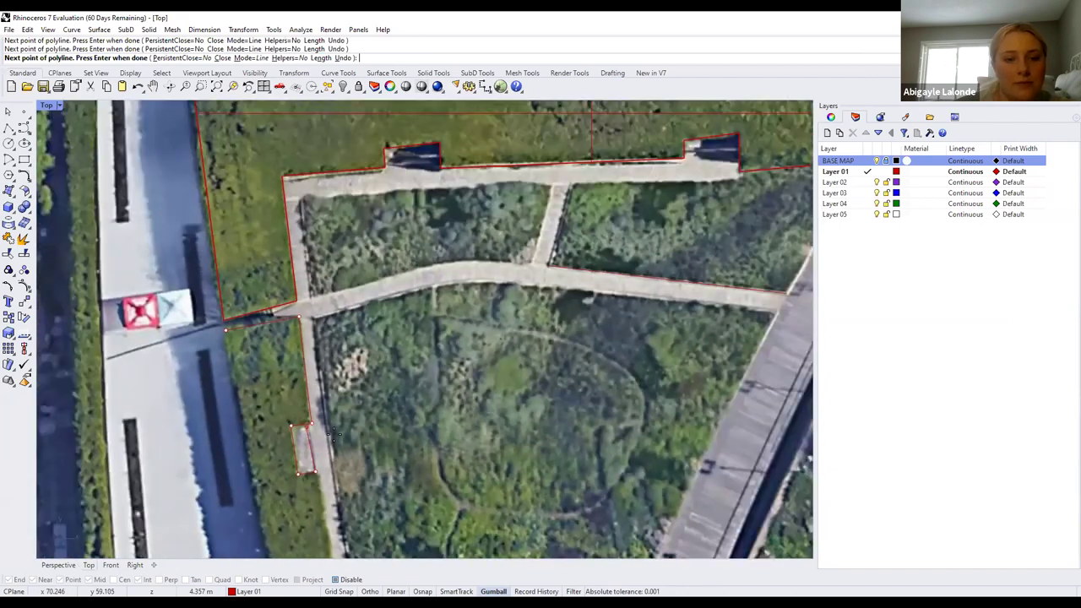
pyautogui.moveTo(325, 557); pyautogui.dragTo(330, 435, button='right')
pyautogui.click(330, 435)
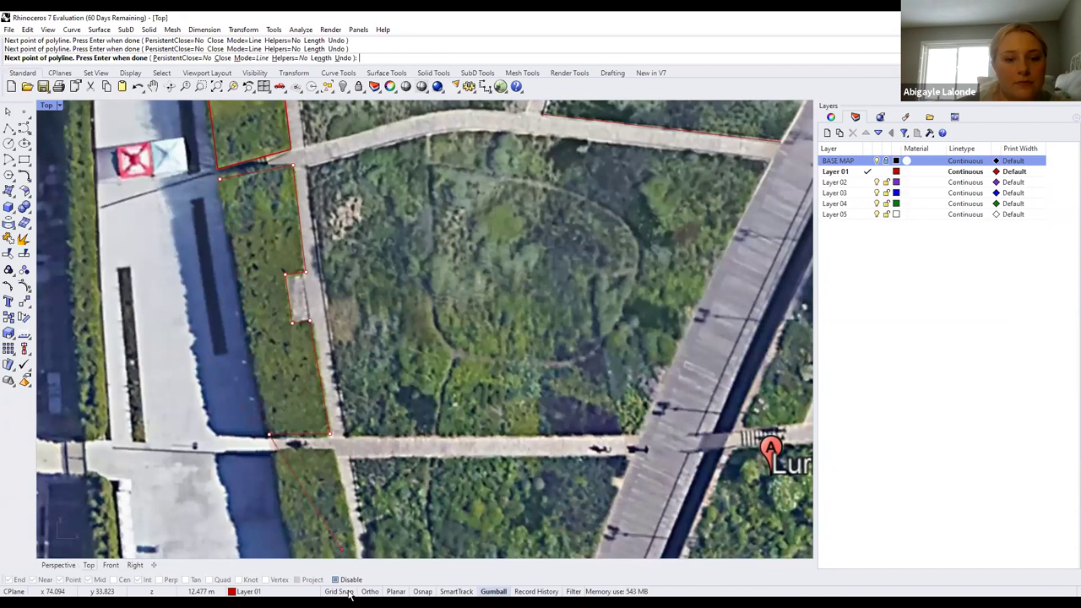
# Turn on object snaps and close the bed's polyline at its start point
pyautogui.click(422, 591)
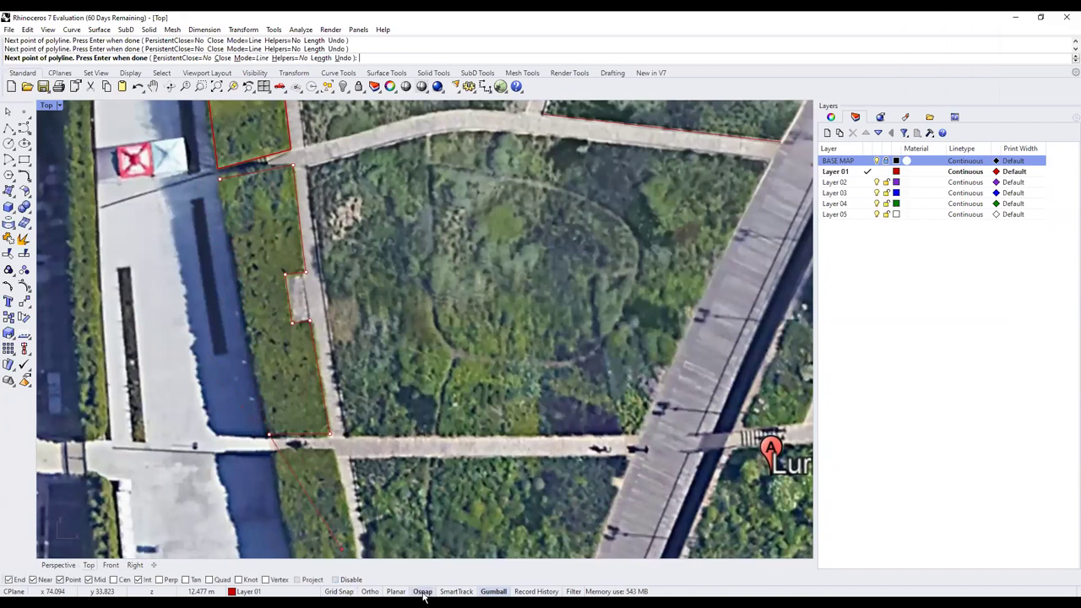
pyautogui.click(222, 176)
pyautogui.press('Return')
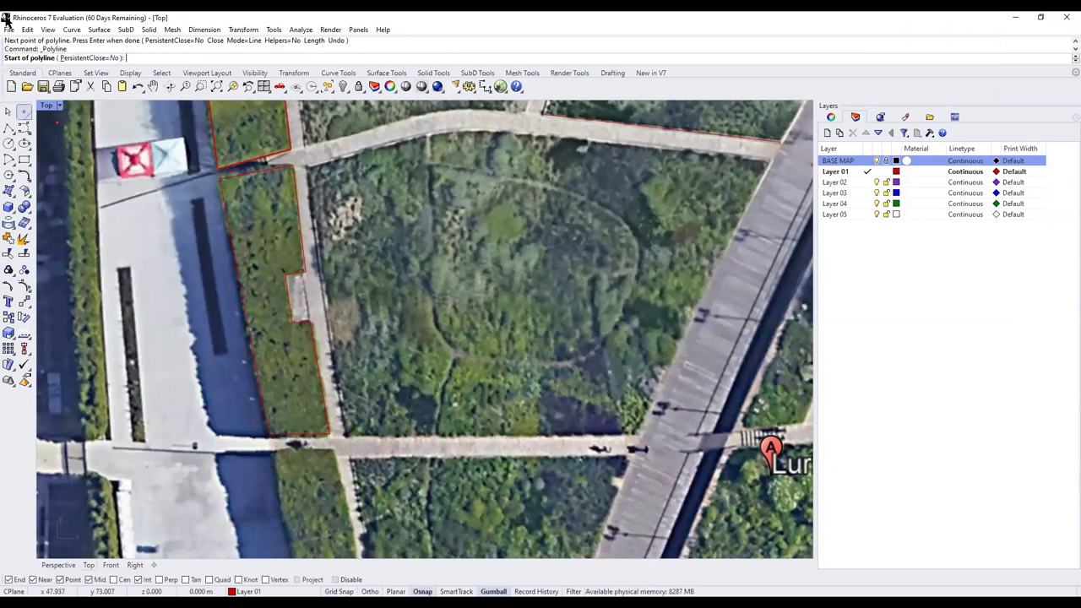
pyautogui.press('Escape')
pyautogui.click(207, 180)
pyautogui.press('Return')
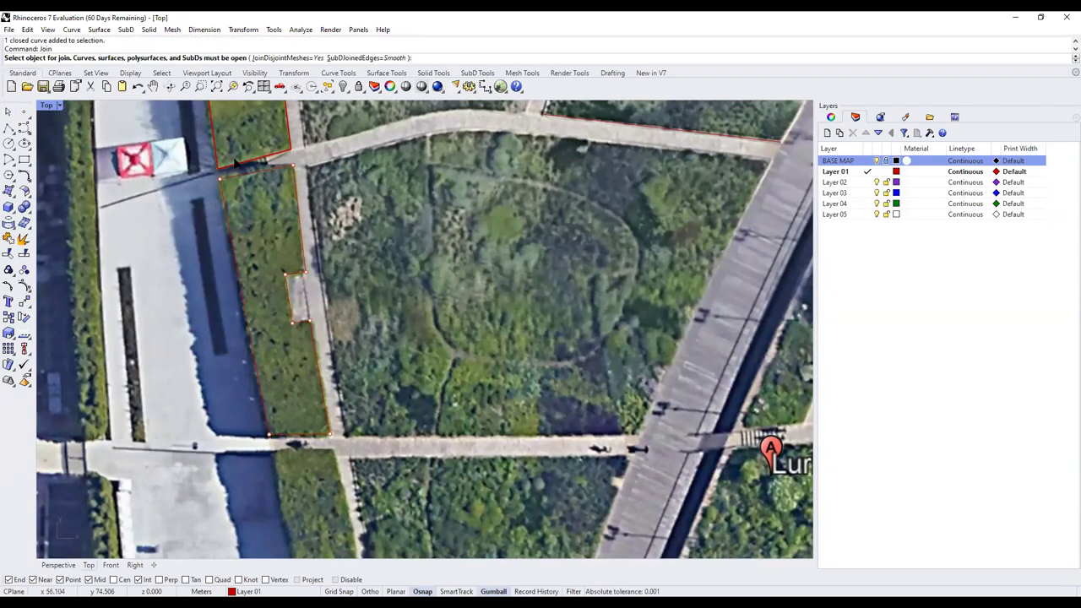
pyautogui.scroll(3, 383, 220)
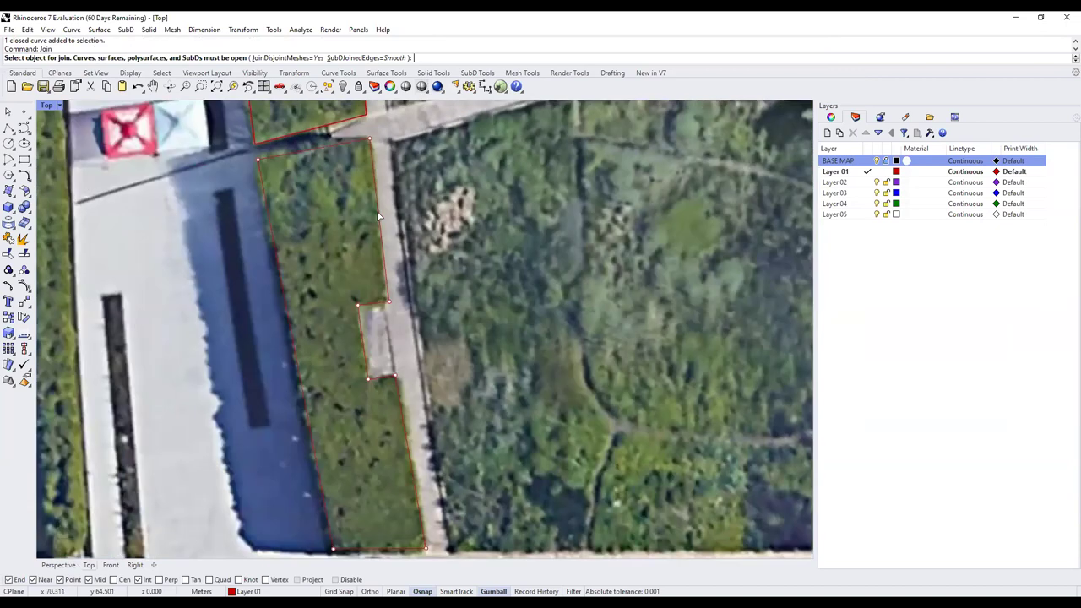
pyautogui.scroll(-3, 377, 217)
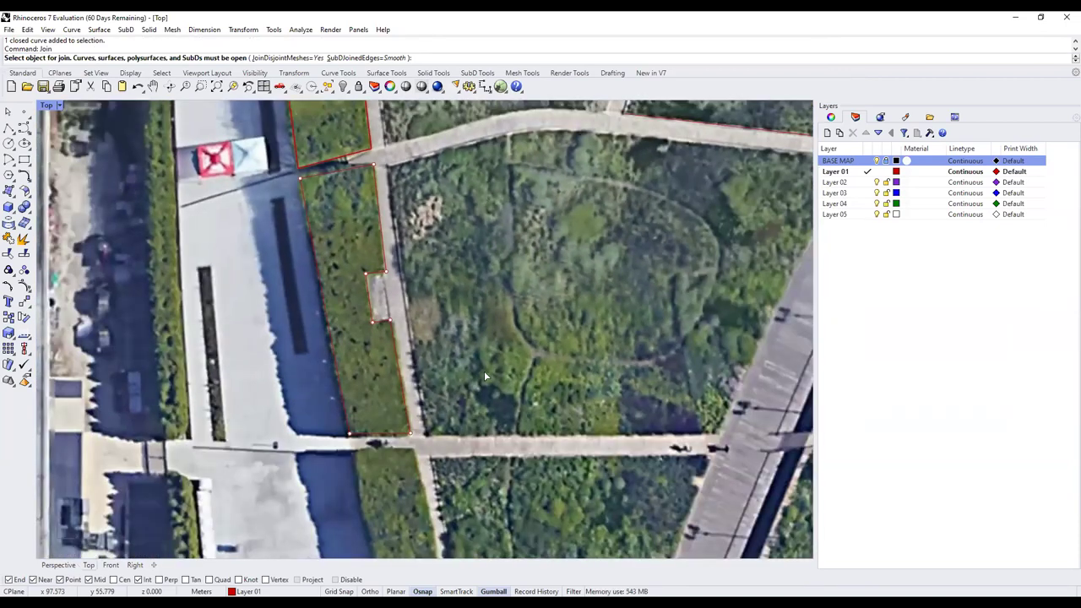
pyautogui.press('Escape')
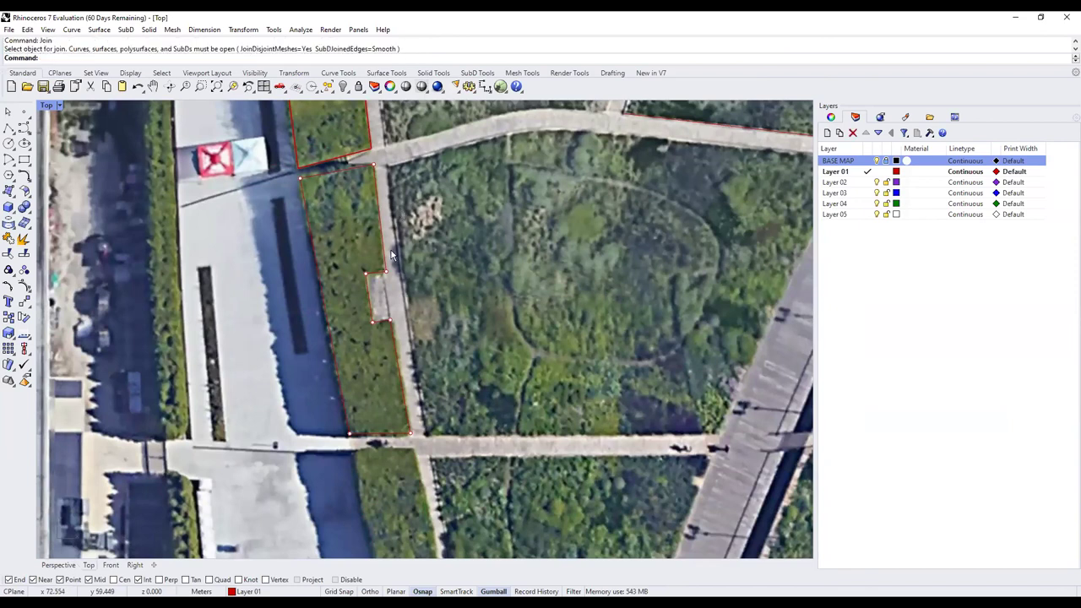
# Create a planar surface from the closed outline of the narrow planting bed
pyautogui.click(412, 287)
pyautogui.click(415, 280)
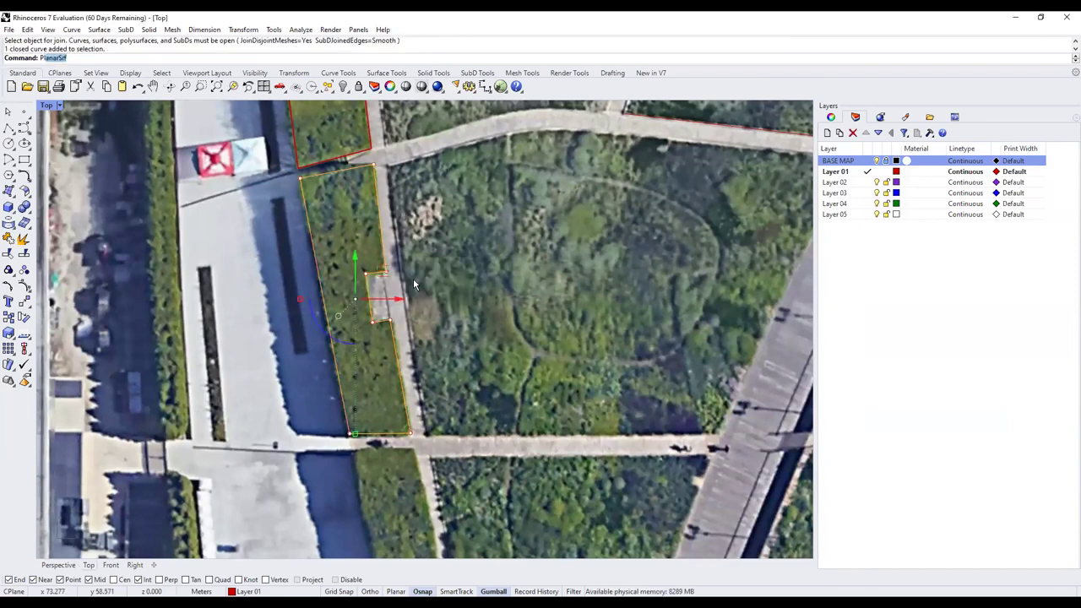
pyautogui.write('Planar')
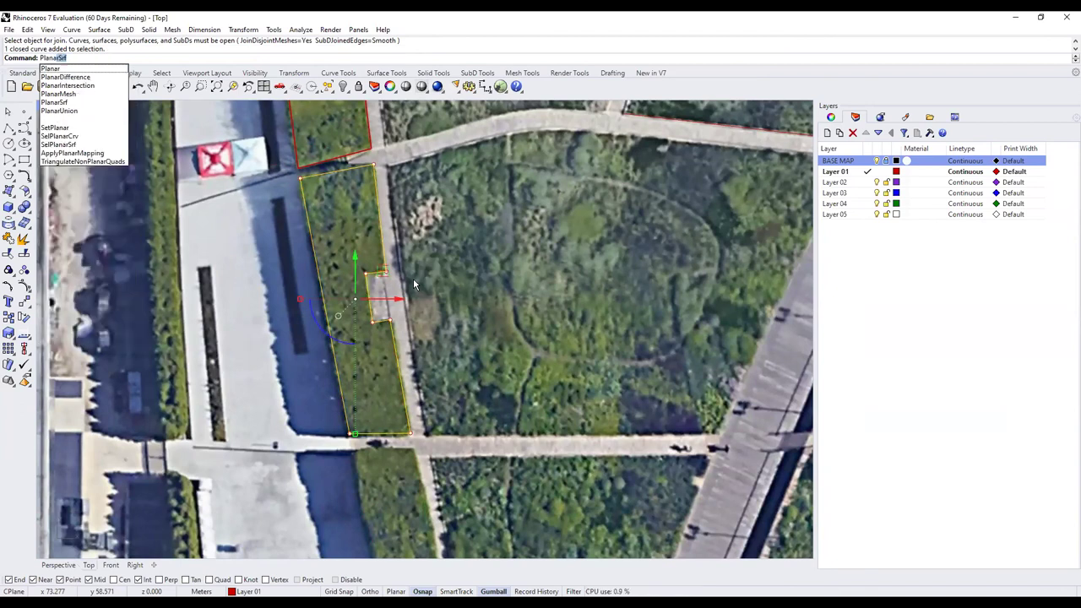
pyautogui.press('Return')
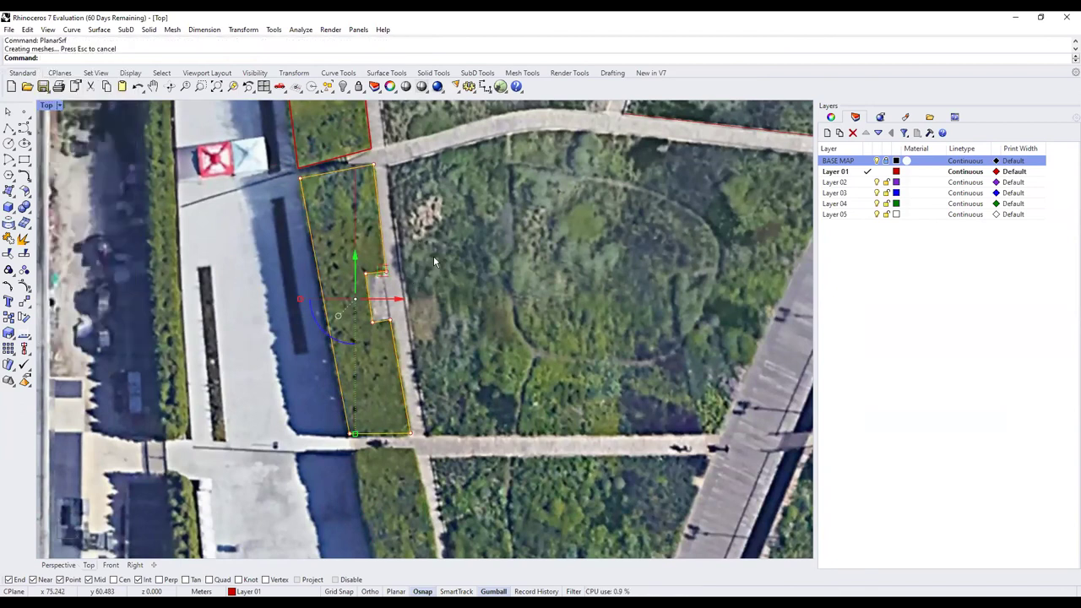
pyautogui.scroll(2, 427, 241)
pyautogui.scroll(-2, 409, 242)
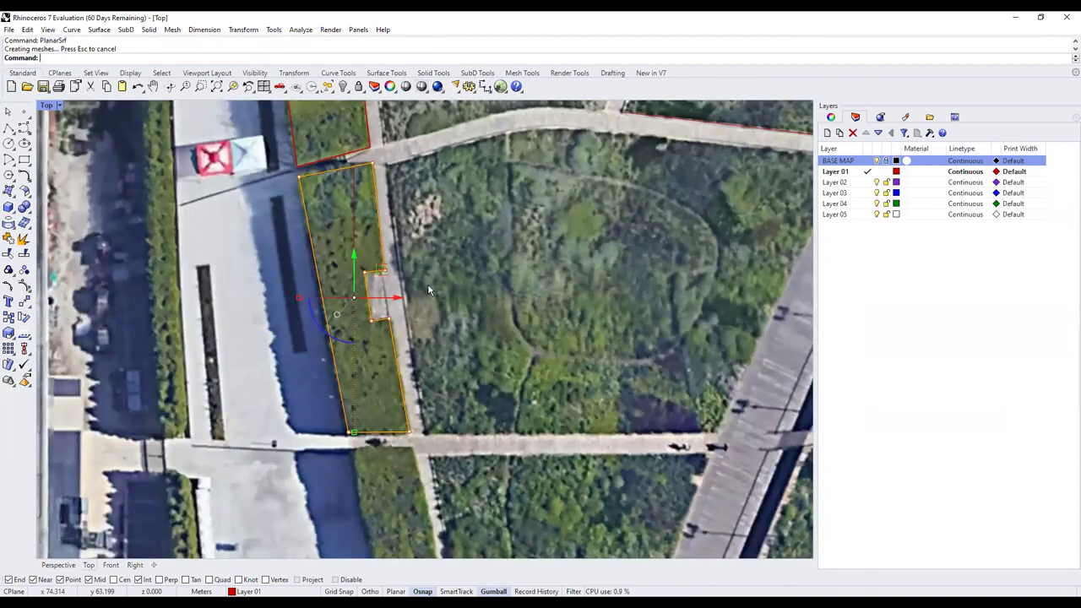
pyautogui.scroll(-3, 425, 285)
pyautogui.scroll(-2, 423, 278)
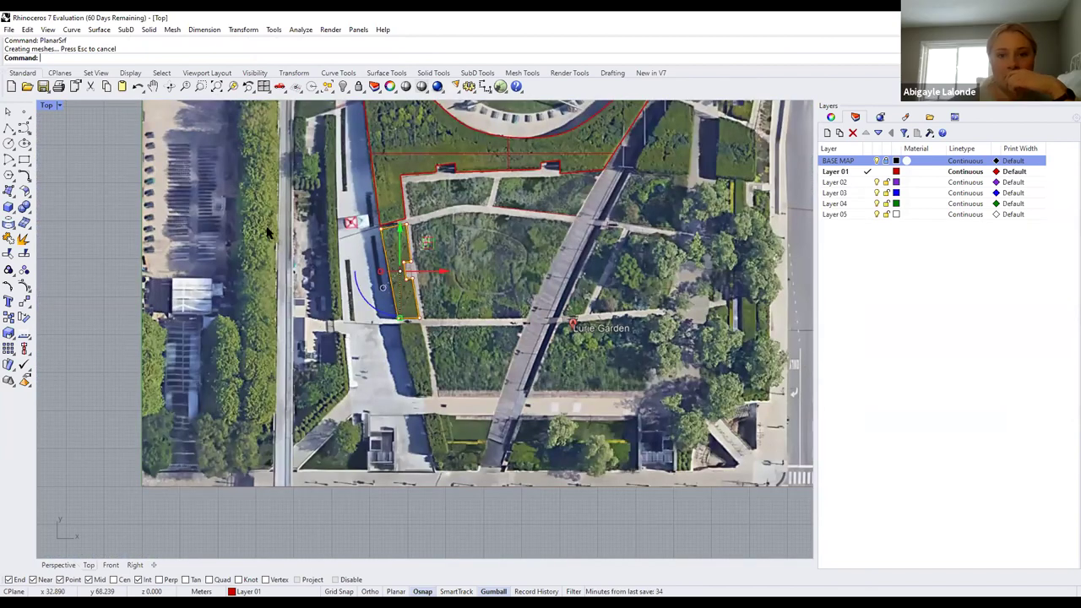
pyautogui.scroll(-3, 393, 127)
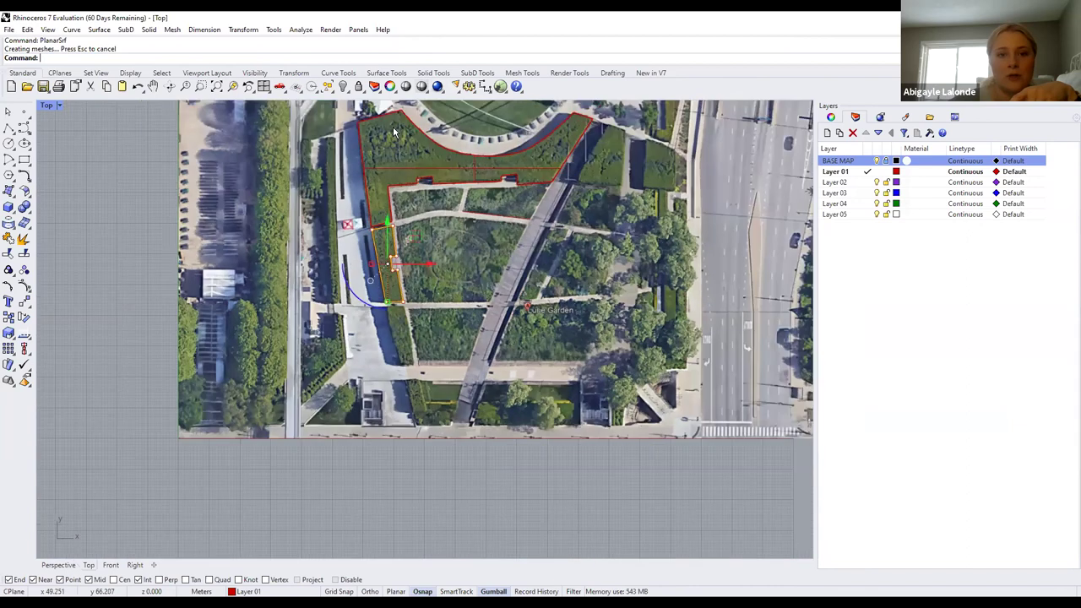
pyautogui.scroll(2, 392, 141)
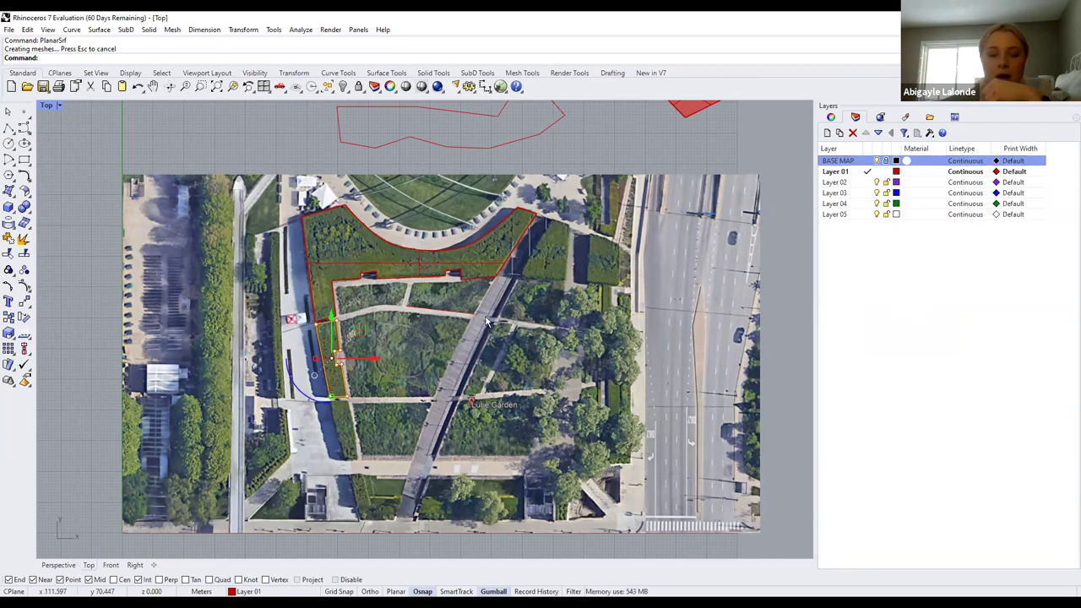
pyautogui.scroll(3, 325, 353)
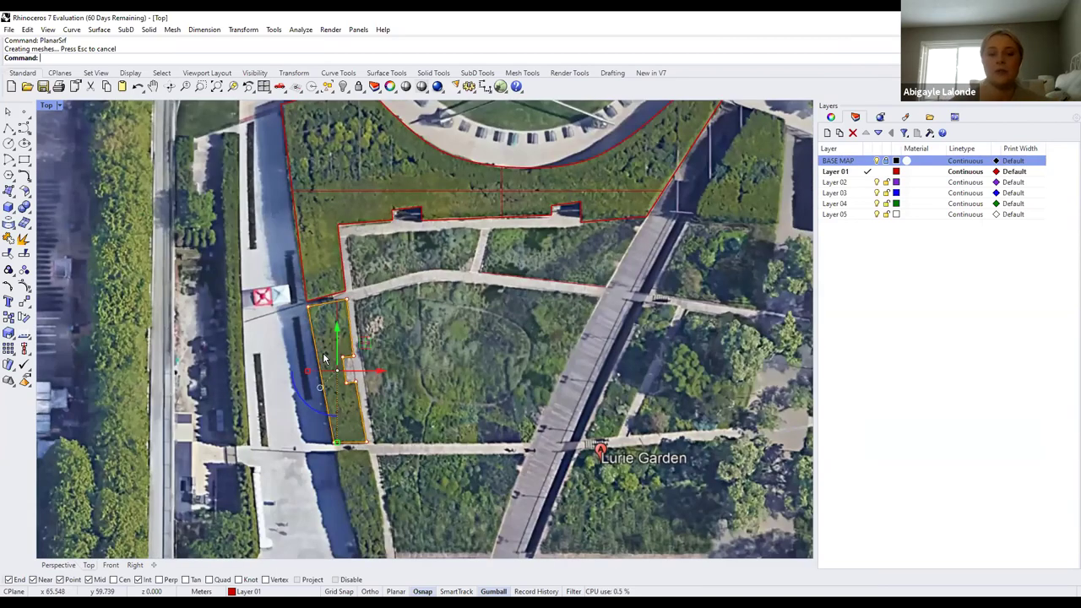
pyautogui.scroll(-2, 326, 357)
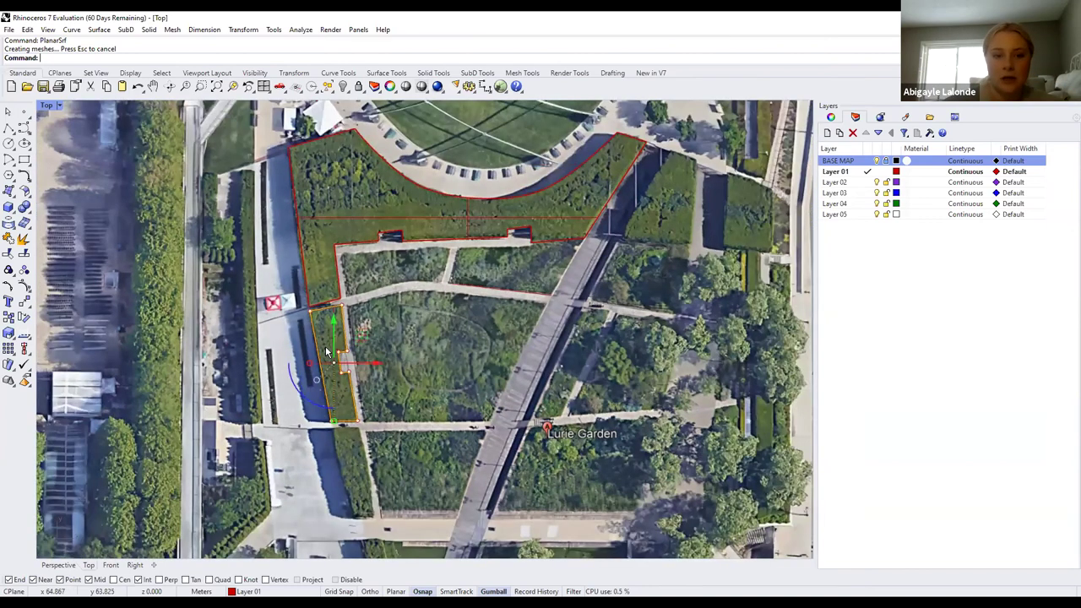
pyautogui.scroll(-2, 326, 351)
pyautogui.scroll(3, 328, 352)
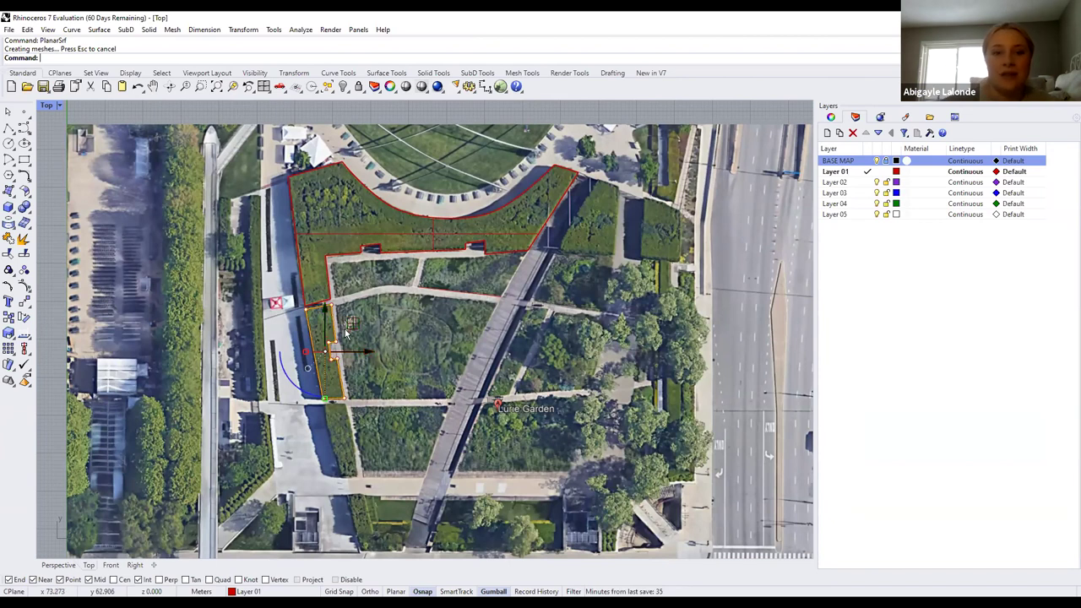
pyautogui.scroll(-2, 332, 324)
pyautogui.scroll(4, 338, 313)
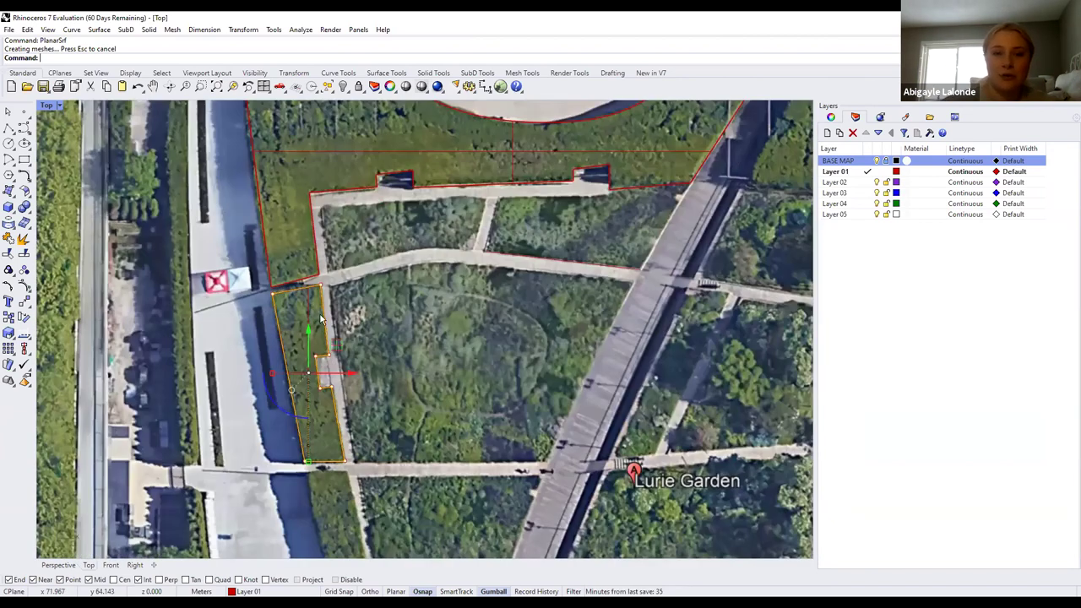
pyautogui.scroll(-3, 343, 296)
pyautogui.scroll(2, 329, 282)
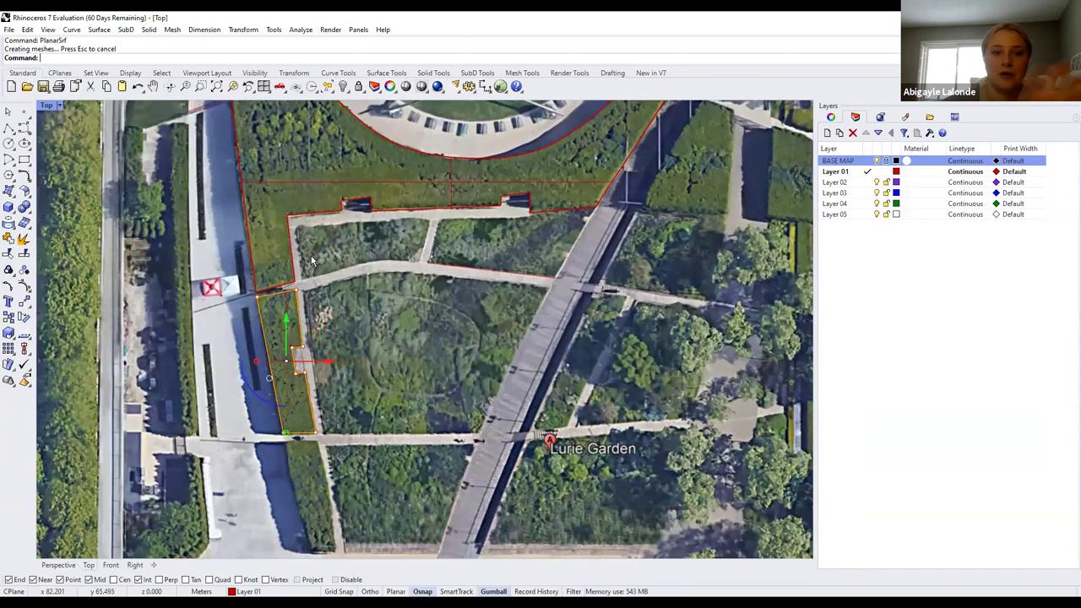
pyautogui.scroll(-2, 312, 261)
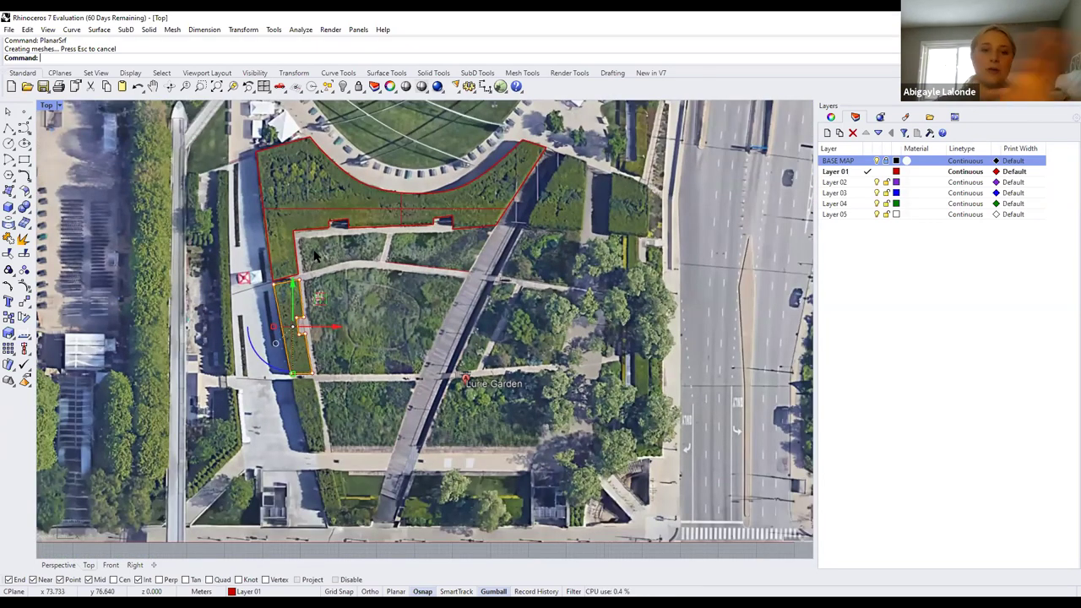
pyautogui.click(402, 296)
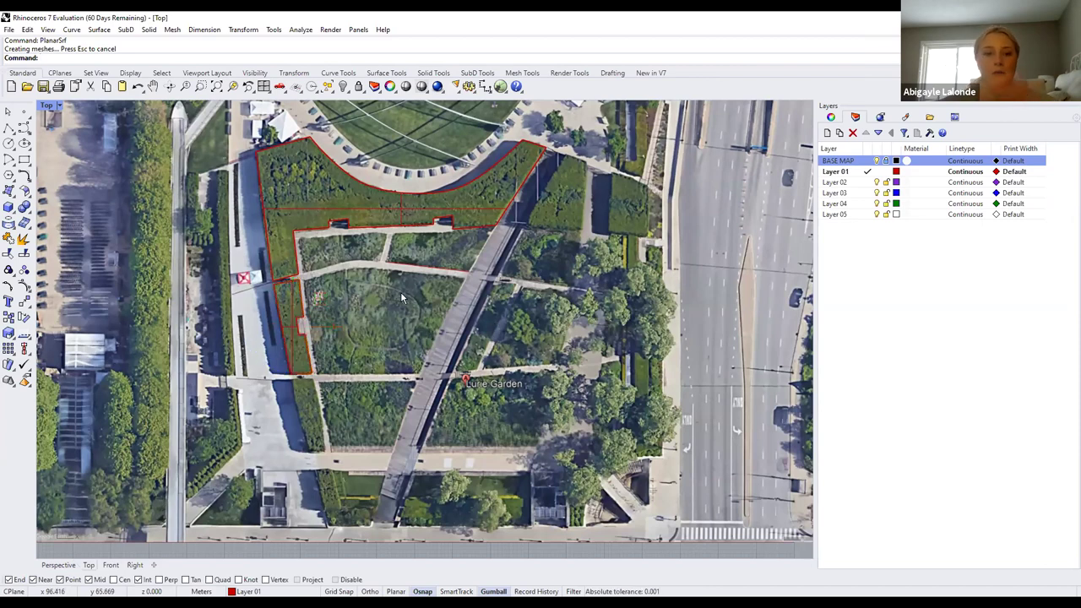
# Keep the viewport in the Top view and delete the flat surface filling the large hedge outline
pyautogui.scroll(-2, 321, 278)
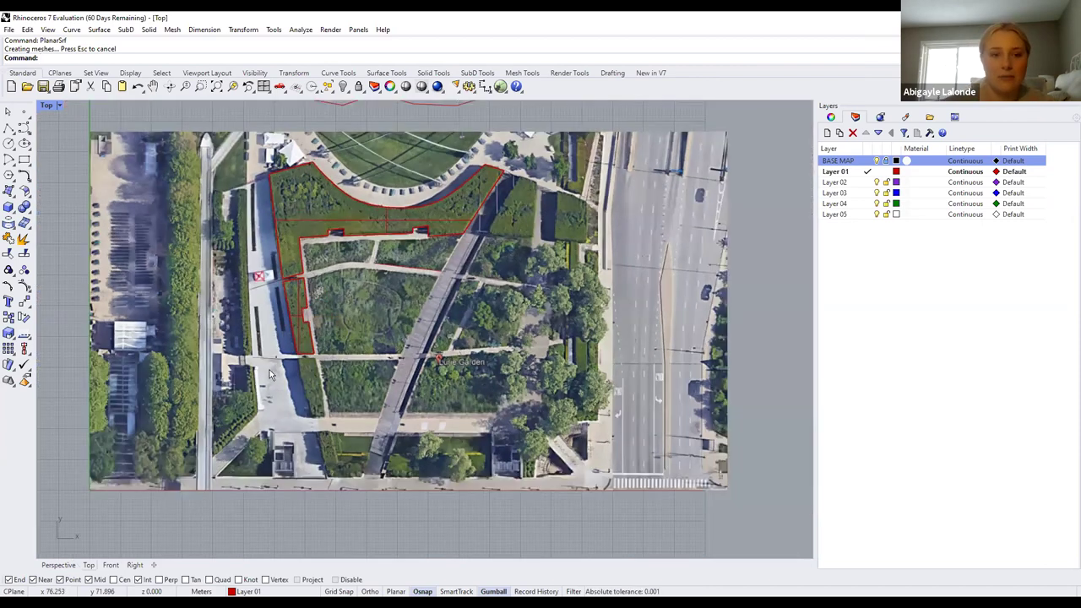
pyautogui.scroll(6, 291, 355)
pyautogui.click(309, 367)
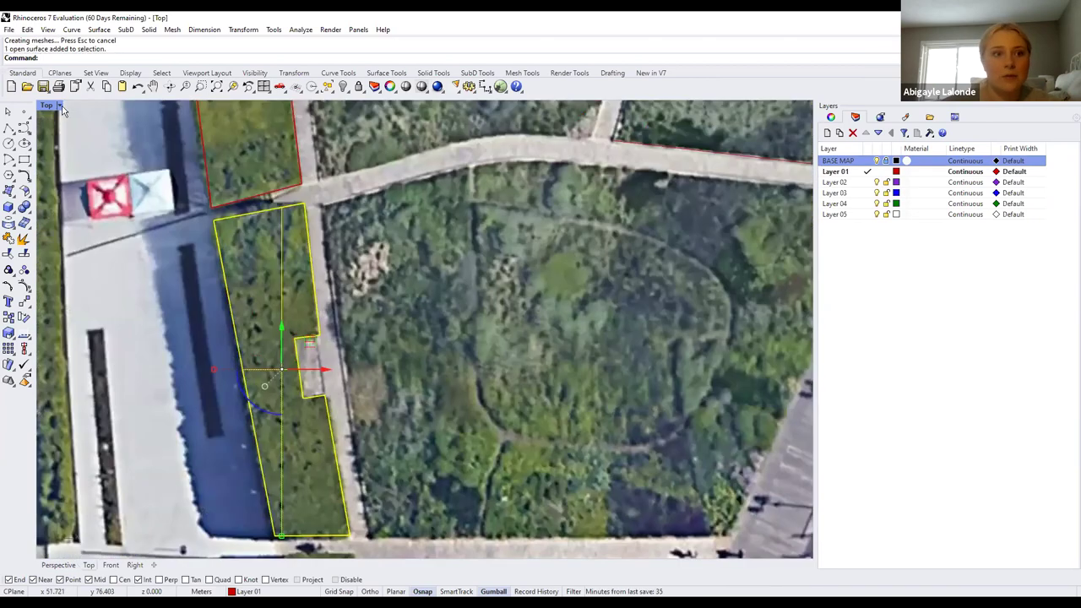
pyautogui.click(59, 104)
pyautogui.moveTo(93, 357)
pyautogui.click(190, 369)
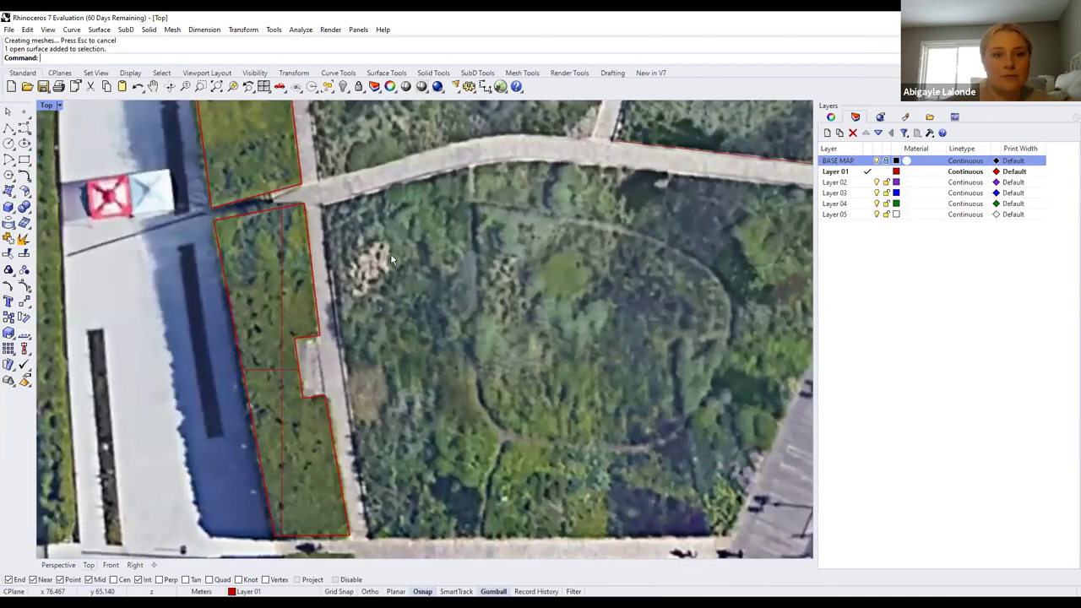
pyautogui.scroll(-2, 346, 169)
pyautogui.press('Delete')
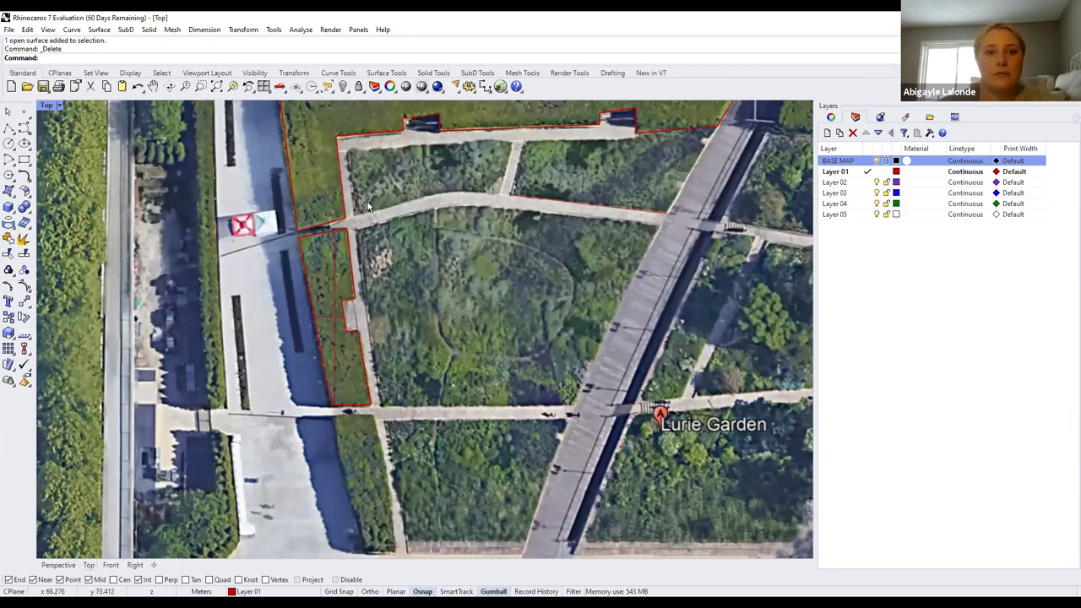
# Create a planar surface from the outline curves of the large hedge bordering the oval lawn
pyautogui.scroll(-3, 400, 145)
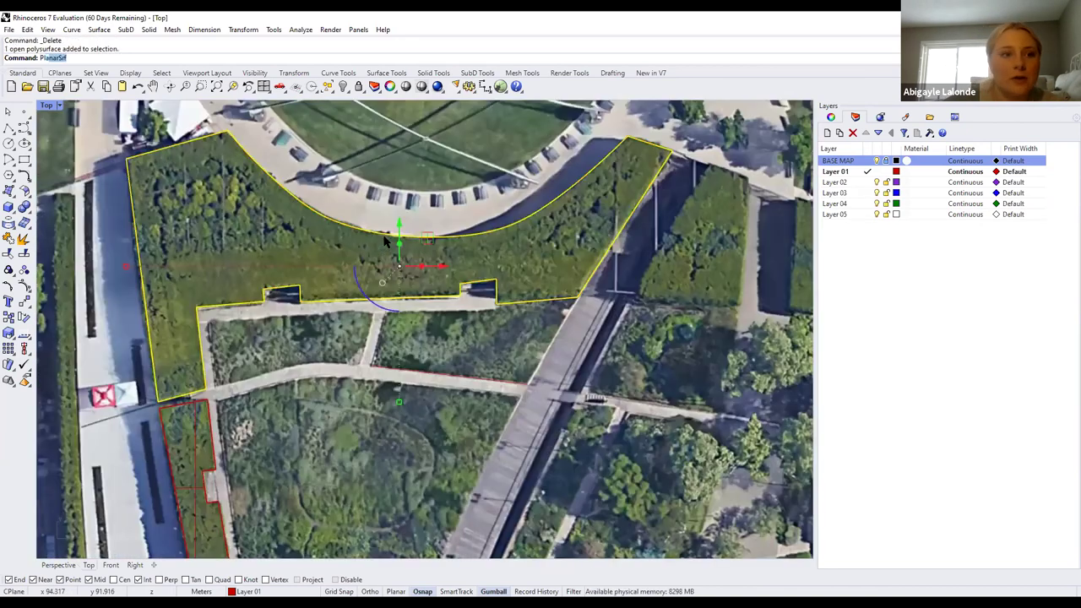
pyautogui.press('Return')
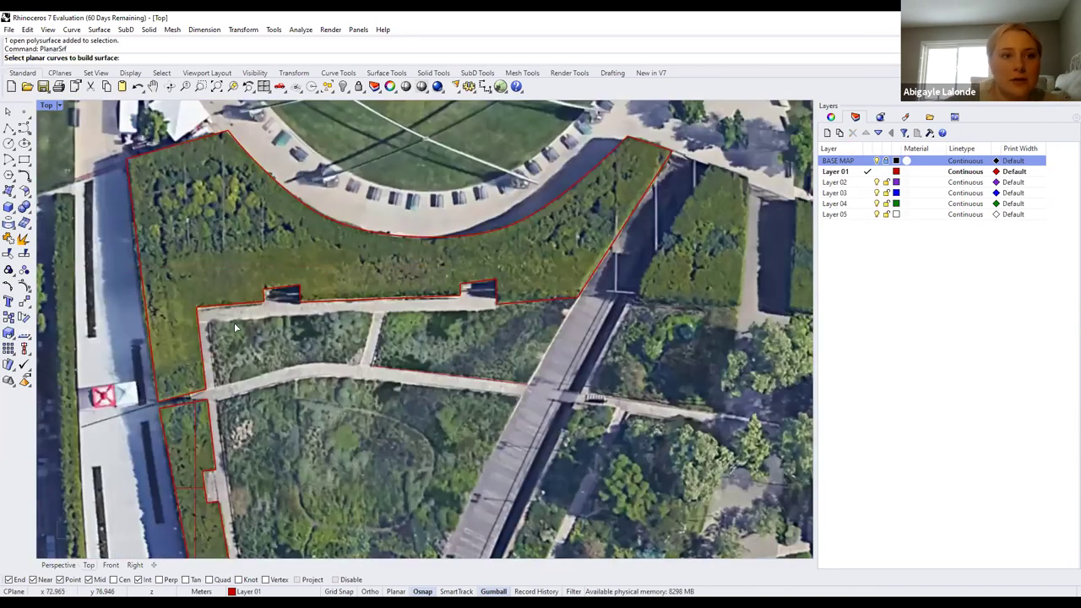
pyautogui.click(264, 298)
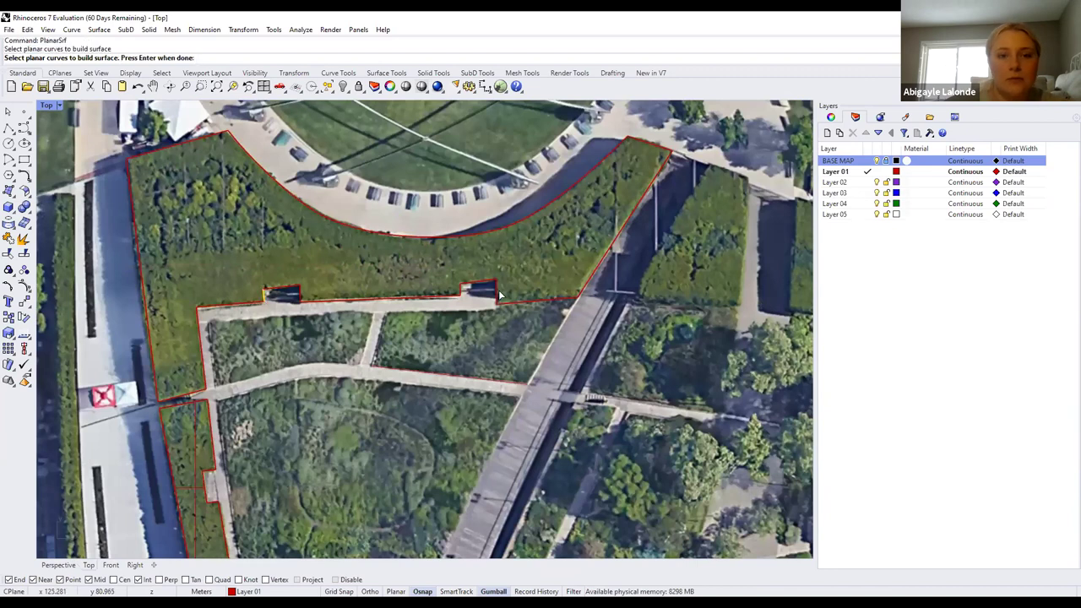
pyautogui.click(122, 147)
pyautogui.press('Return')
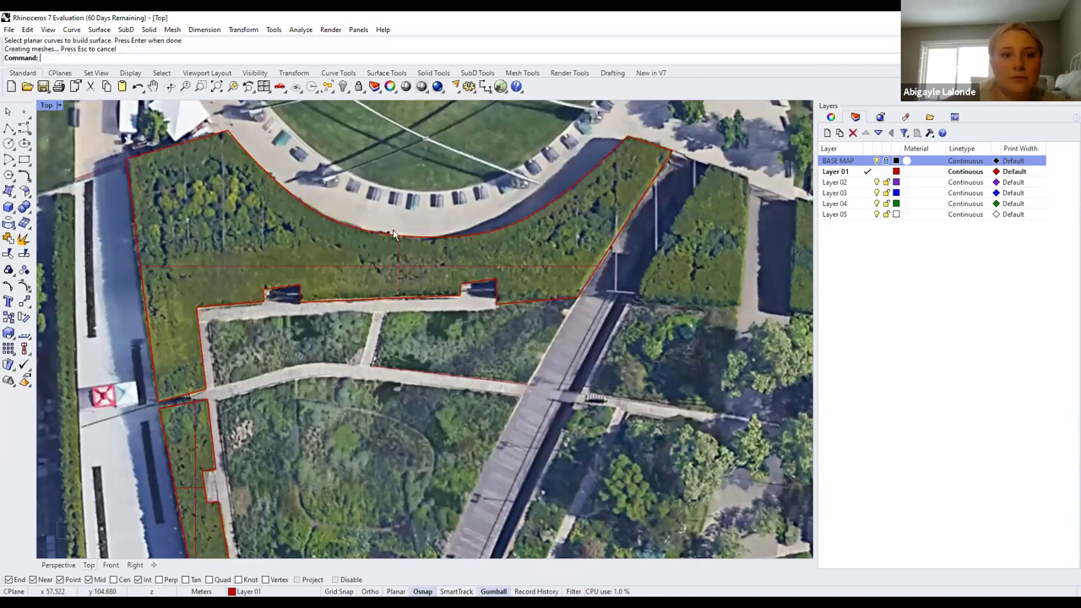
pyautogui.scroll(-2, 108, 112)
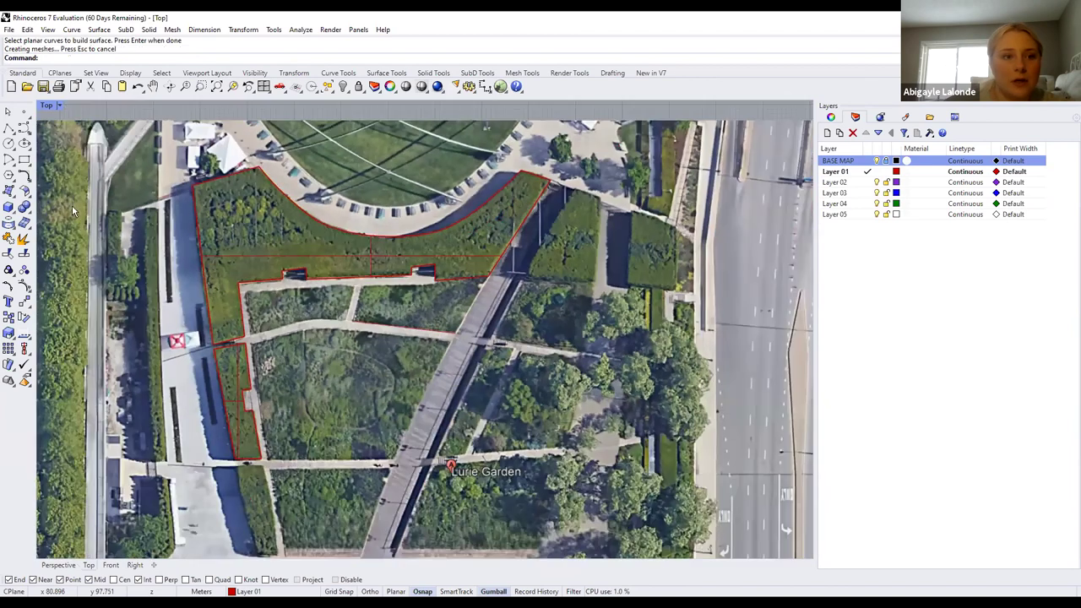
# Set the viewport to the Perspective view and delete the old extruded hedge polysurface
pyautogui.click(59, 104)
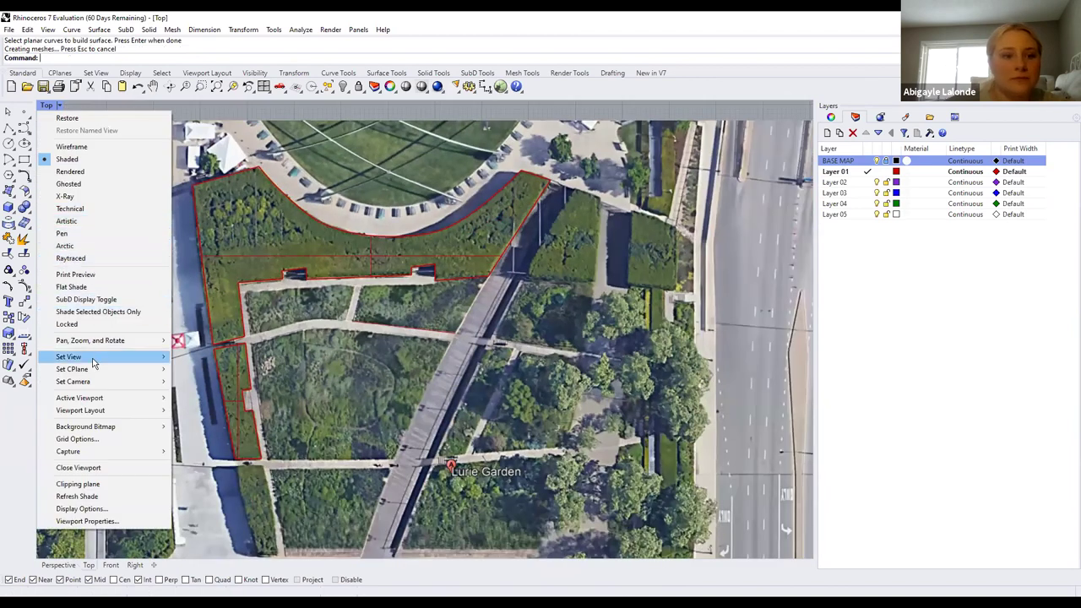
pyautogui.moveTo(93, 368)
pyautogui.click(205, 446)
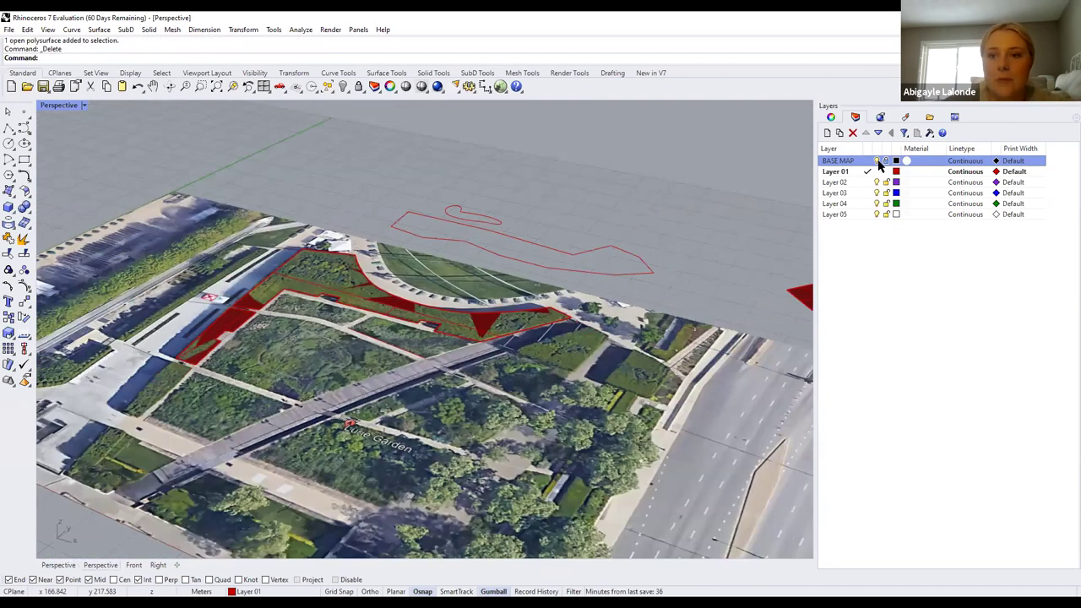
pyautogui.click(877, 161)
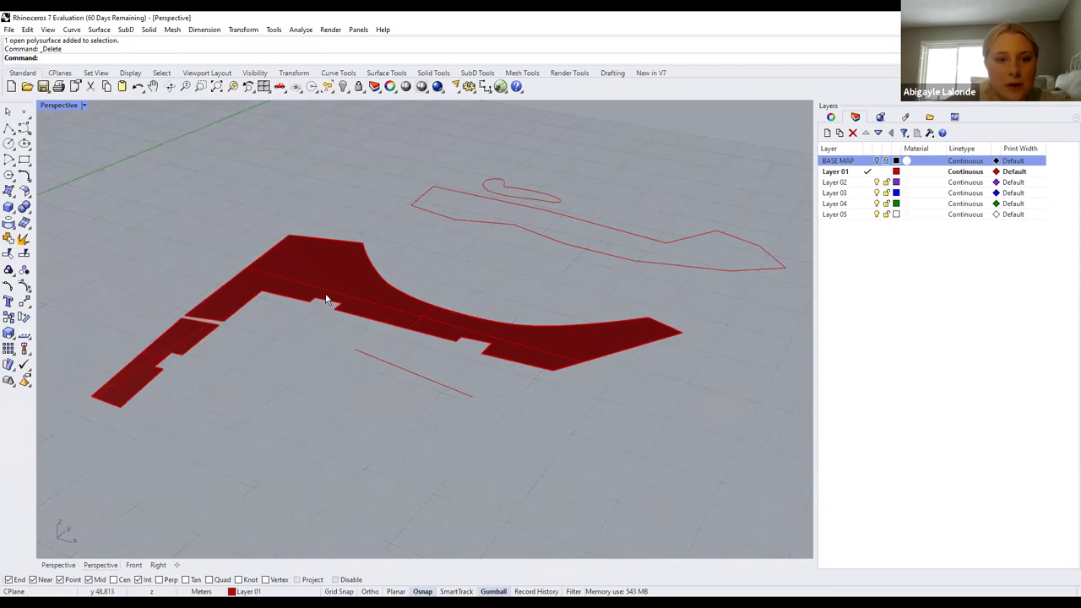
pyautogui.moveTo(285, 365); pyautogui.dragTo(174, 256)
pyautogui.write('ExtrudeCrv')
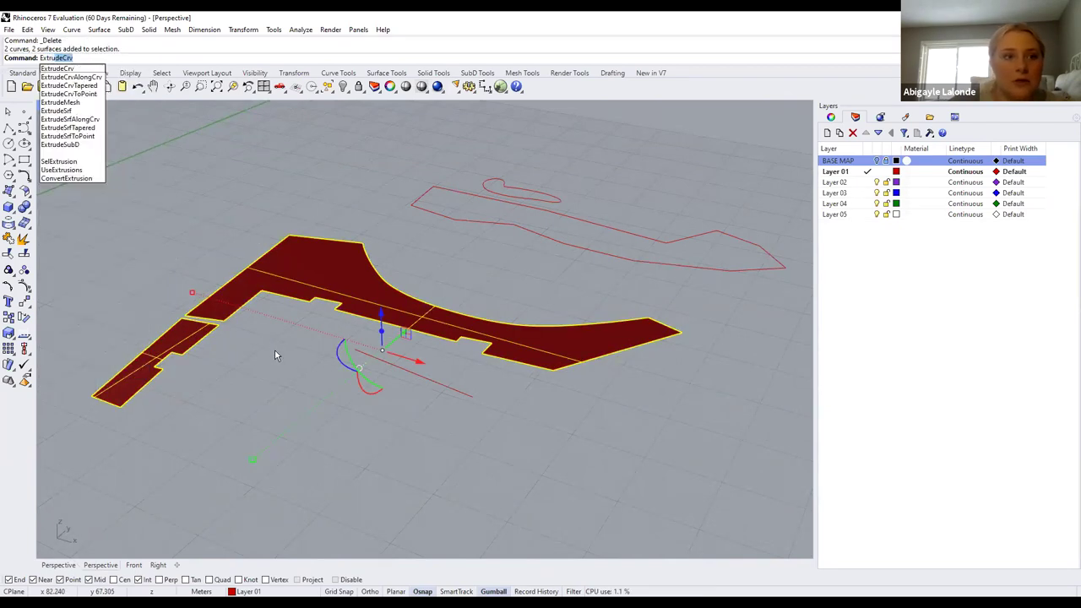
pyautogui.write('Srf')
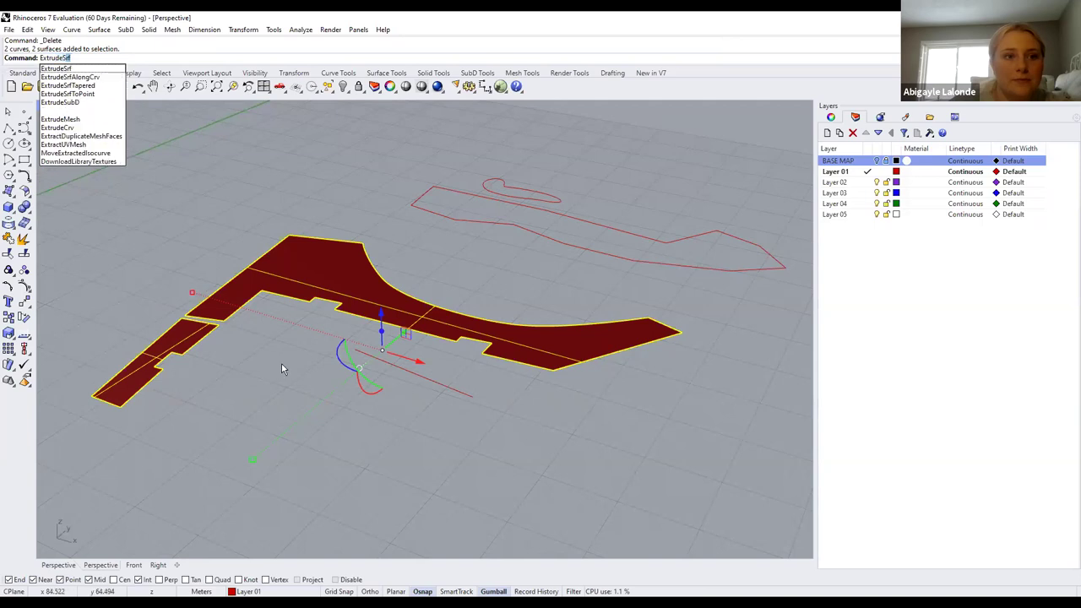
pyautogui.press('Return')
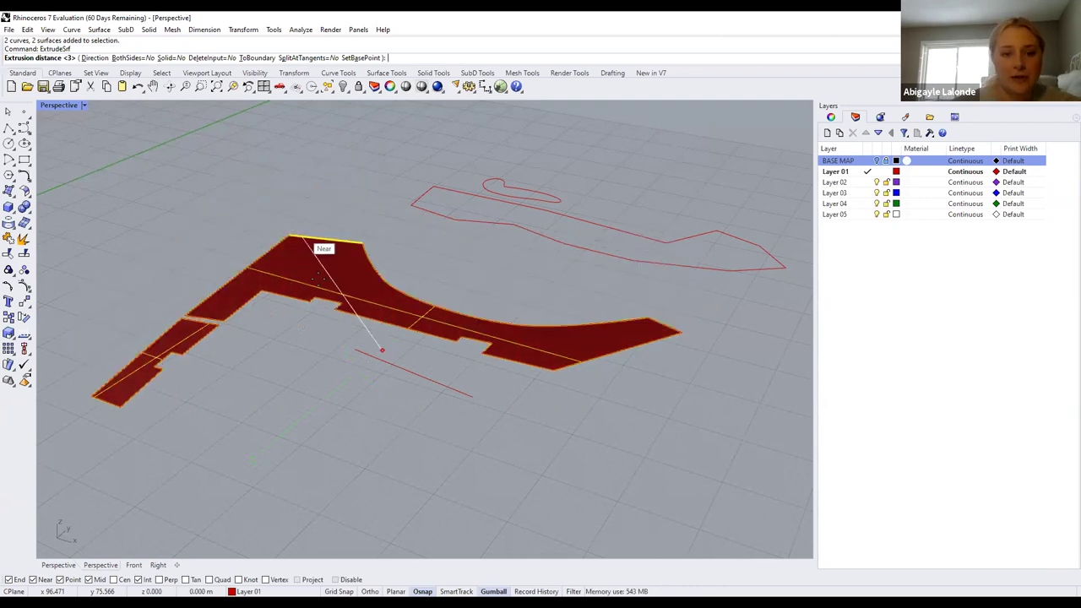
pyautogui.press('Escape')
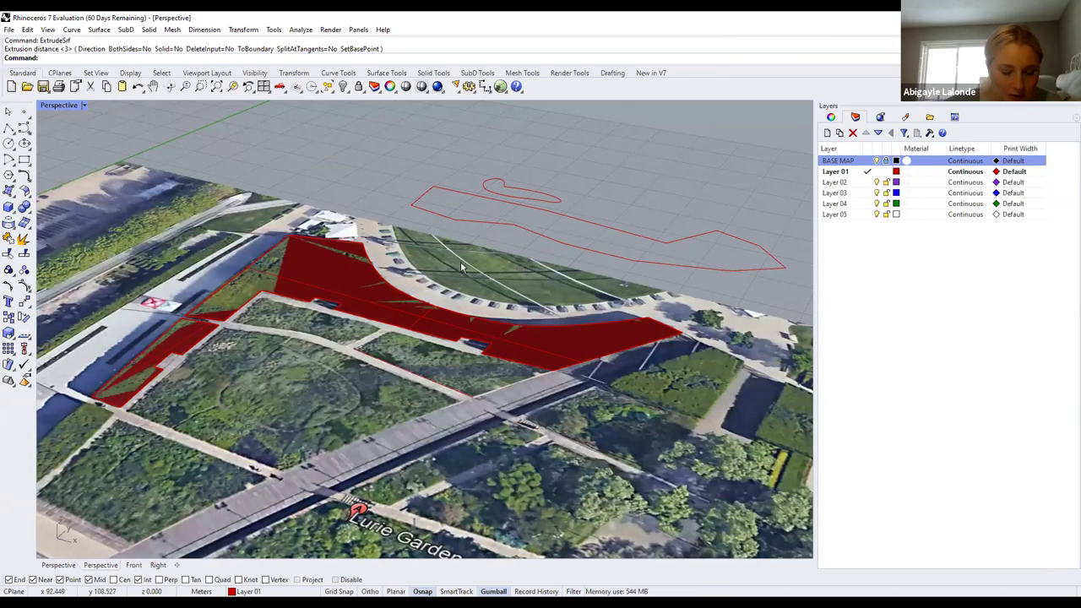
# Set the viewport back to the Top view, showing the whole garden base map
pyautogui.scroll(-2, 424, 267)
pyautogui.scroll(-2, 424, 267)
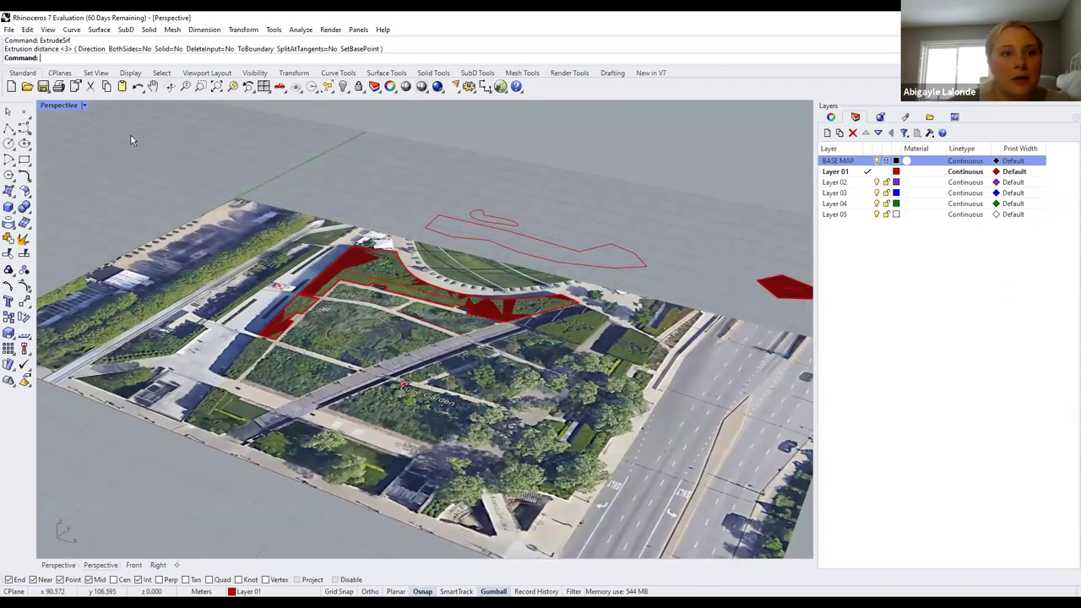
pyautogui.scroll(3, 82, 105)
pyautogui.click(83, 105)
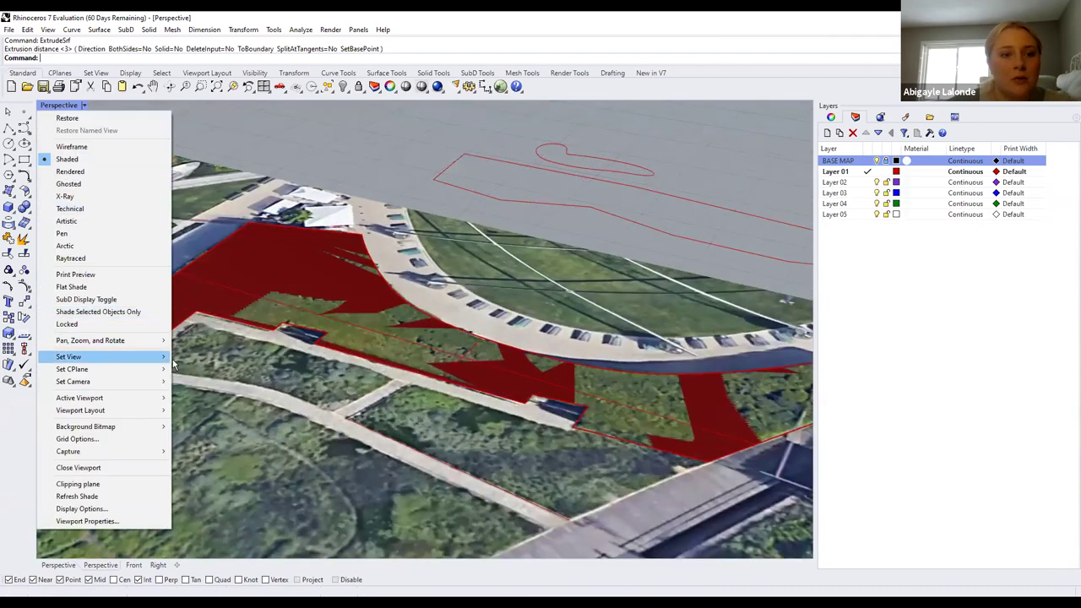
pyautogui.moveTo(169, 357)
pyautogui.click(195, 374)
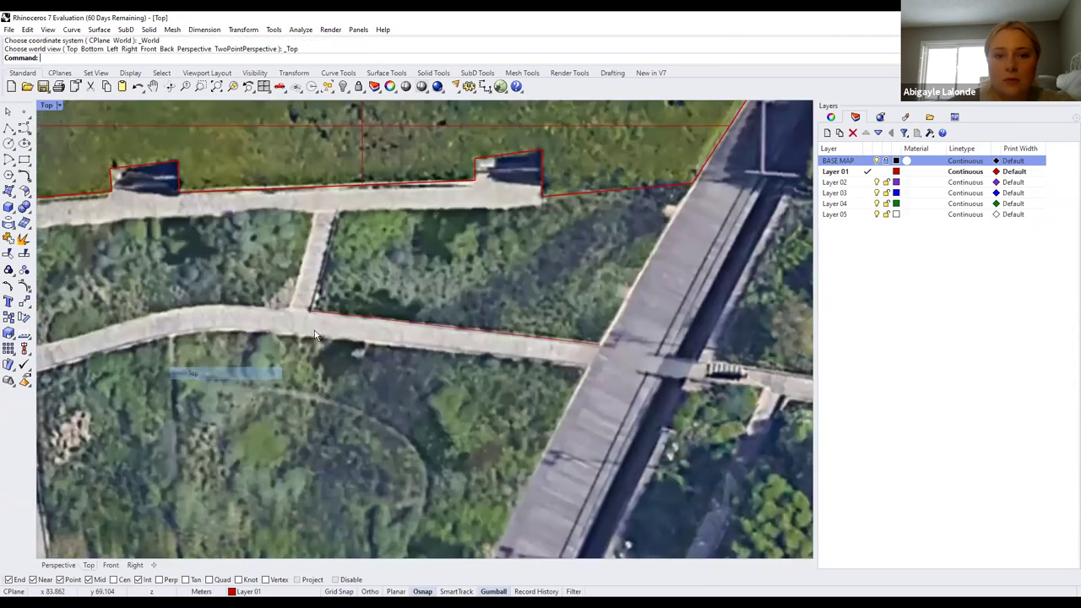
pyautogui.scroll(-3, 261, 294)
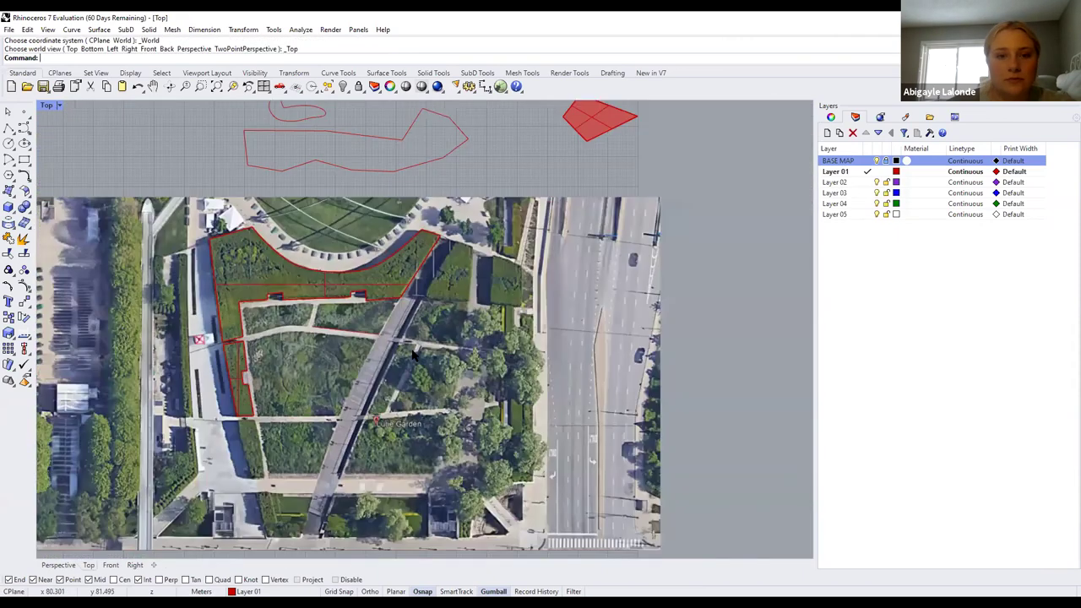
pyautogui.scroll(1, 372, 368)
pyautogui.scroll(1, 355, 362)
pyautogui.scroll(-1, 322, 354)
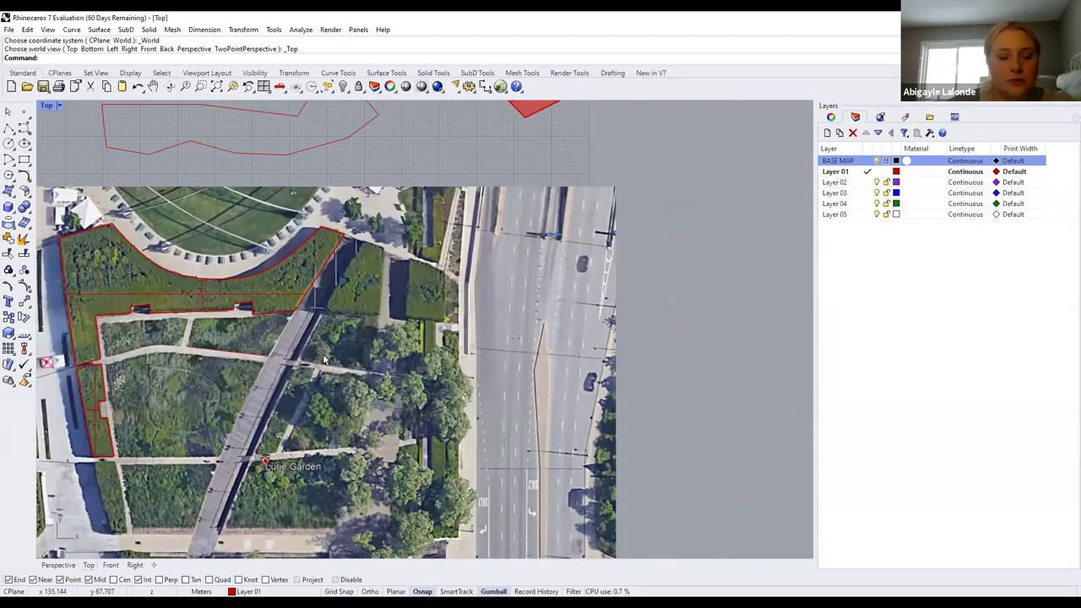
pyautogui.scroll(-1, 323, 362)
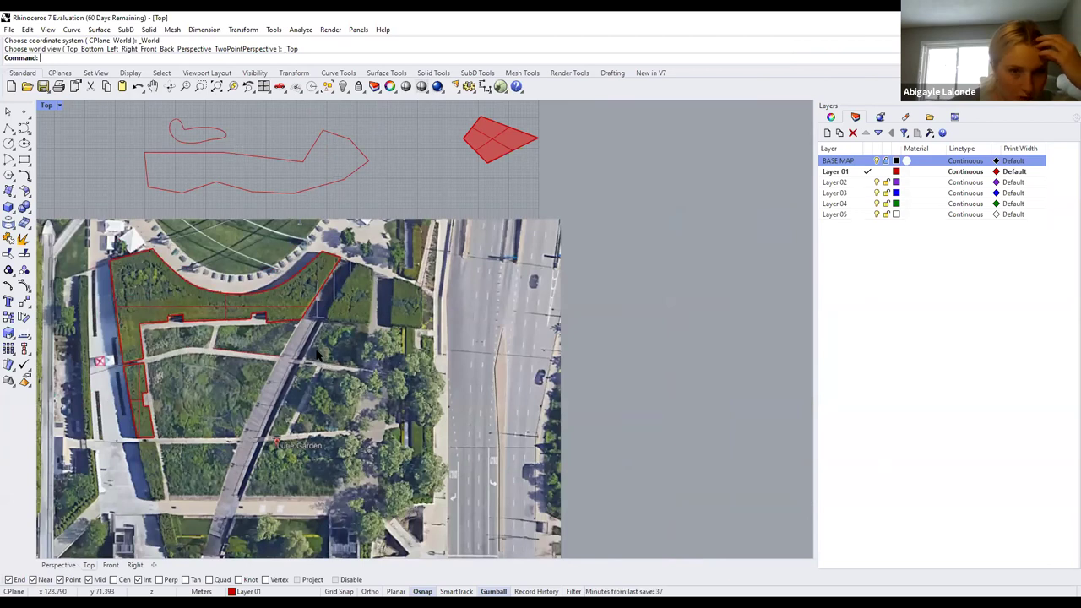
pyautogui.scroll(1, 149, 322)
pyautogui.scroll(-1, 271, 313)
pyautogui.scroll(1, 393, 305)
pyautogui.scroll(1, 443, 347)
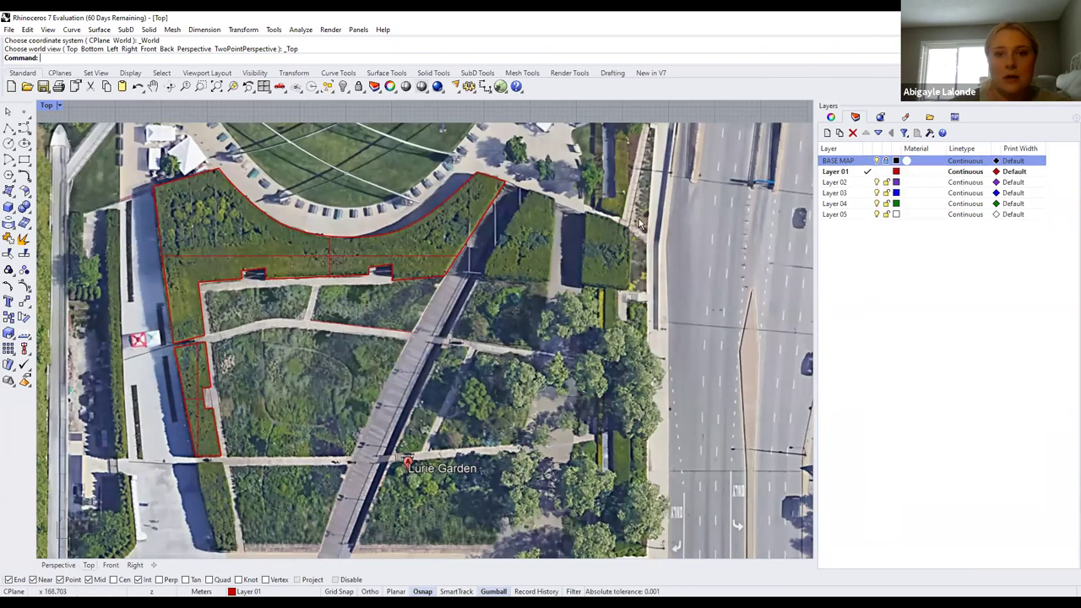
pyautogui.press('pagedown')
pyautogui.press('pagedown')
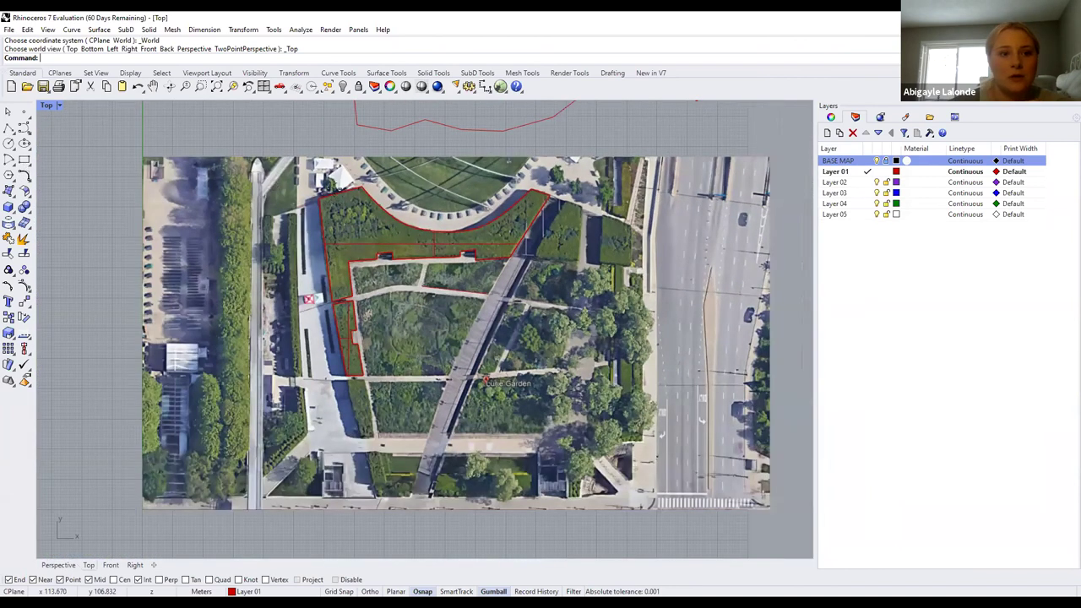
# Draw a rectangle framing the garden, from the base map's upper edge to just below its lower edge
pyautogui.click(24, 159)
pyautogui.scroll(1, 305, 178)
pyautogui.click(291, 159)
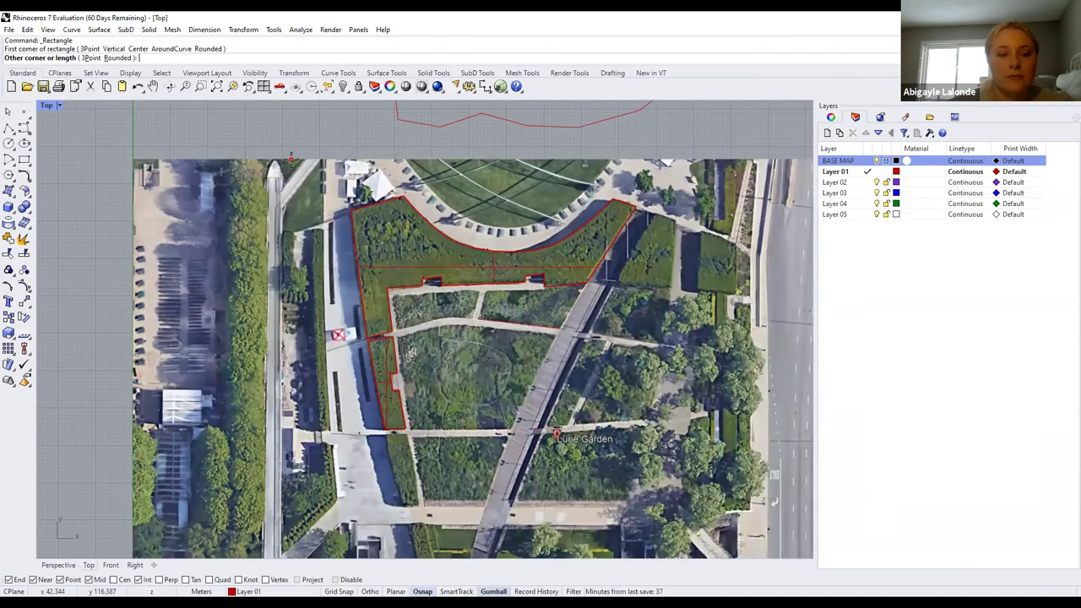
pyautogui.scroll(-2, 302, 234)
pyautogui.scroll(-1, 554, 395)
pyautogui.scroll(2, 553, 465)
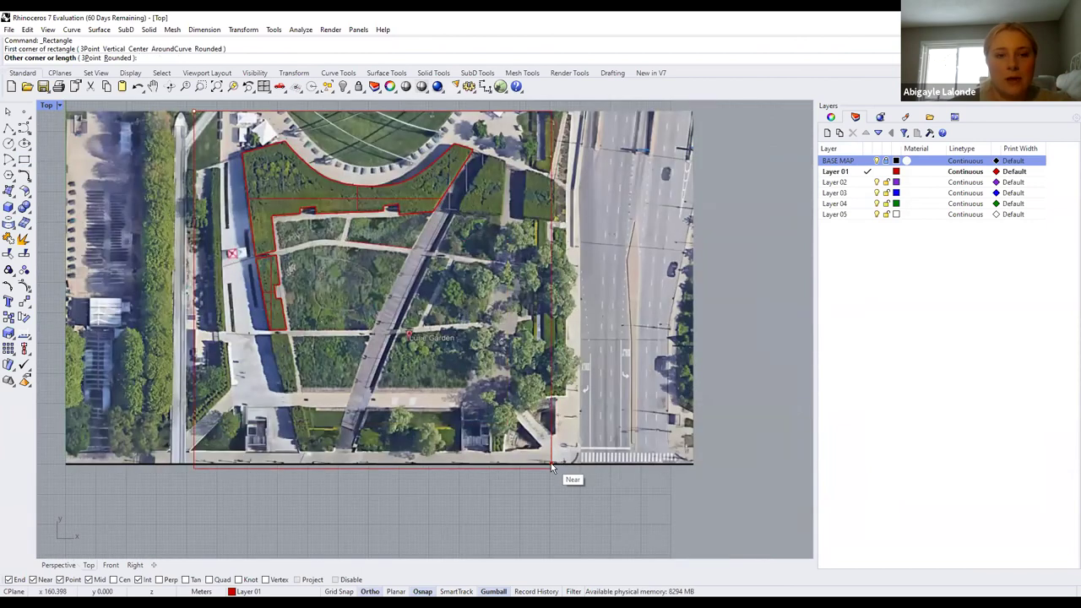
pyautogui.click(551, 463)
pyautogui.scroll(1, 399, 464)
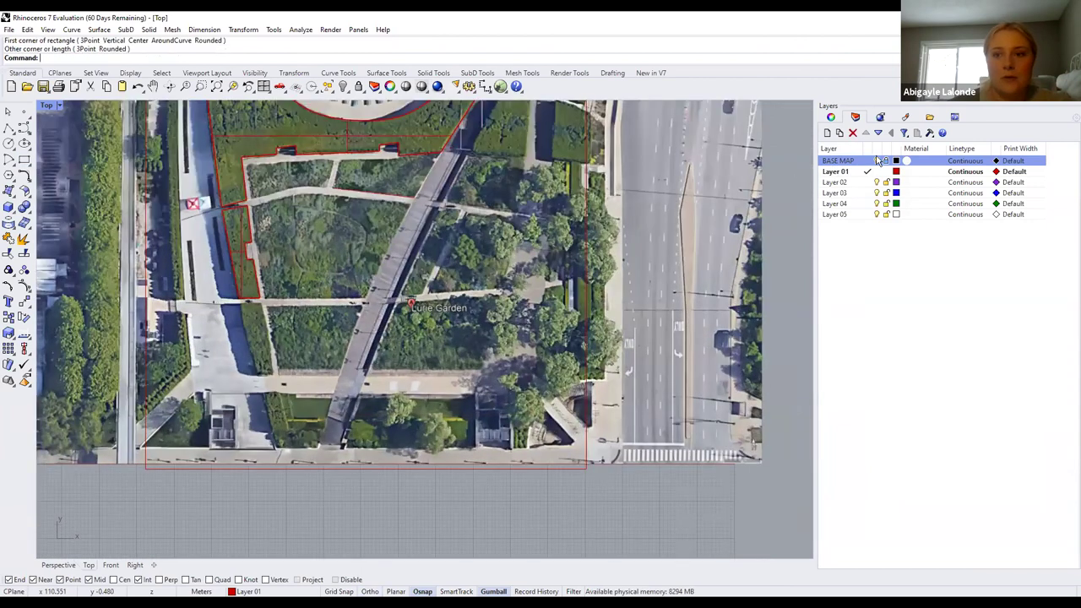
# Hide the BASE MAP layer and delete the stray line inside the rectangle below the large hedge
pyautogui.scroll(-3, 405, 228)
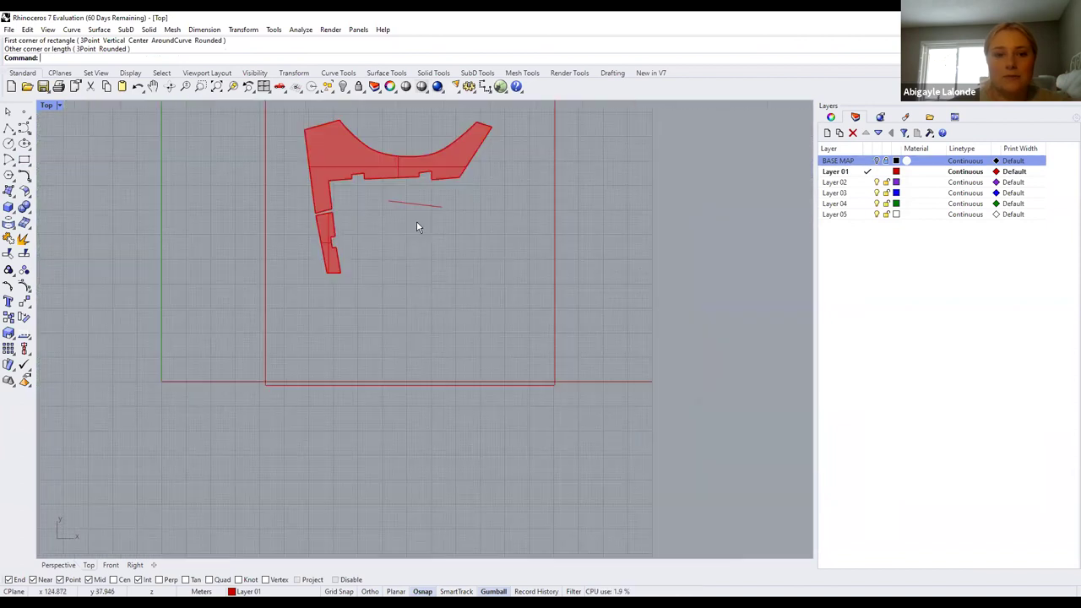
pyautogui.press('Delete')
pyautogui.press('Delete')
pyautogui.scroll(-3, 447, 202)
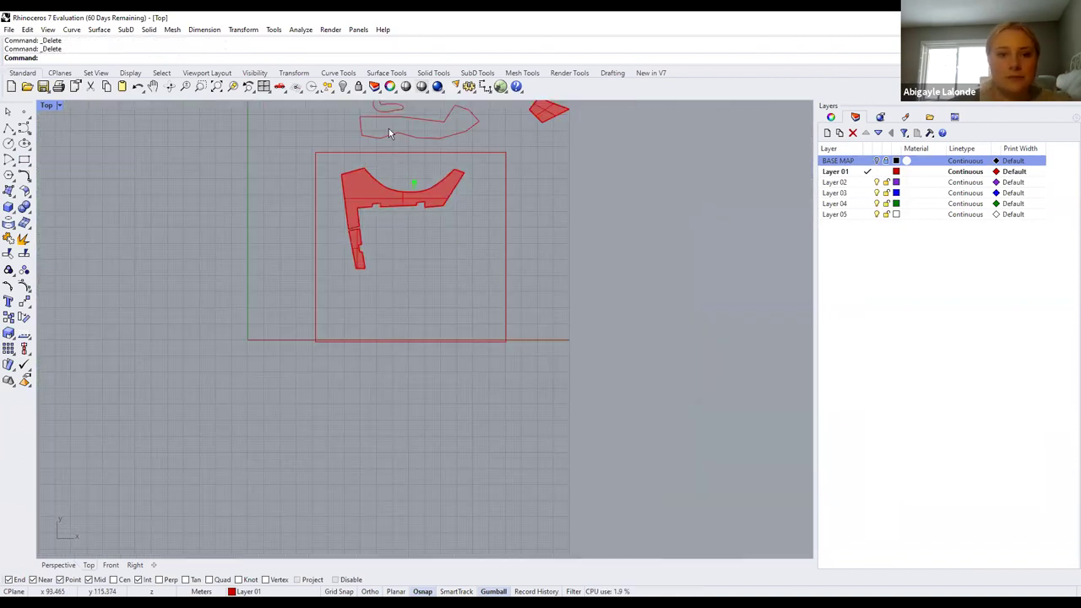
pyautogui.scroll(3, 575, 386)
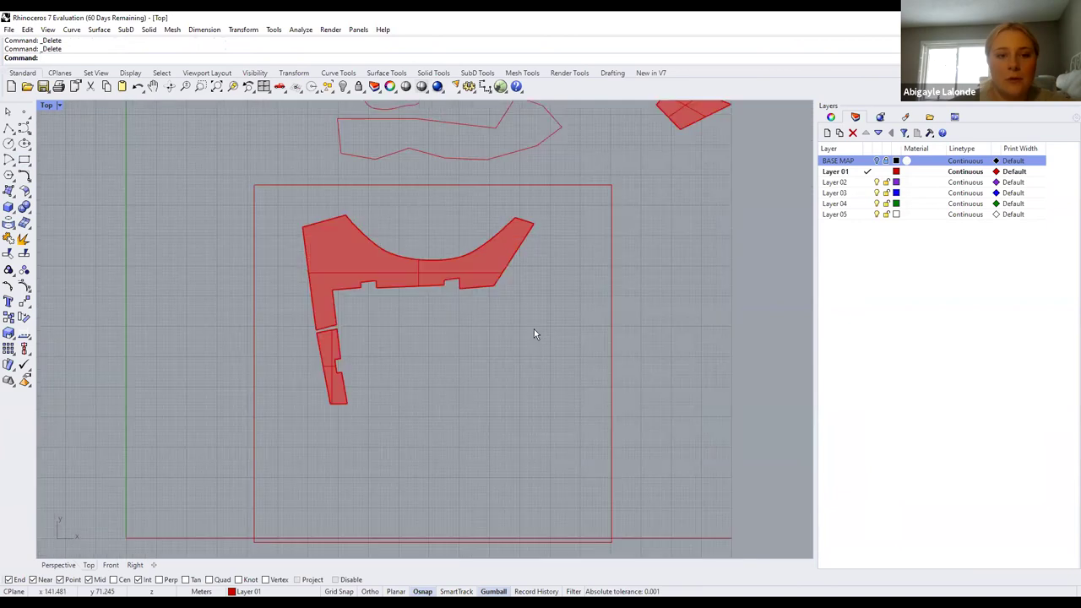
pyautogui.scroll(-3, 507, 255)
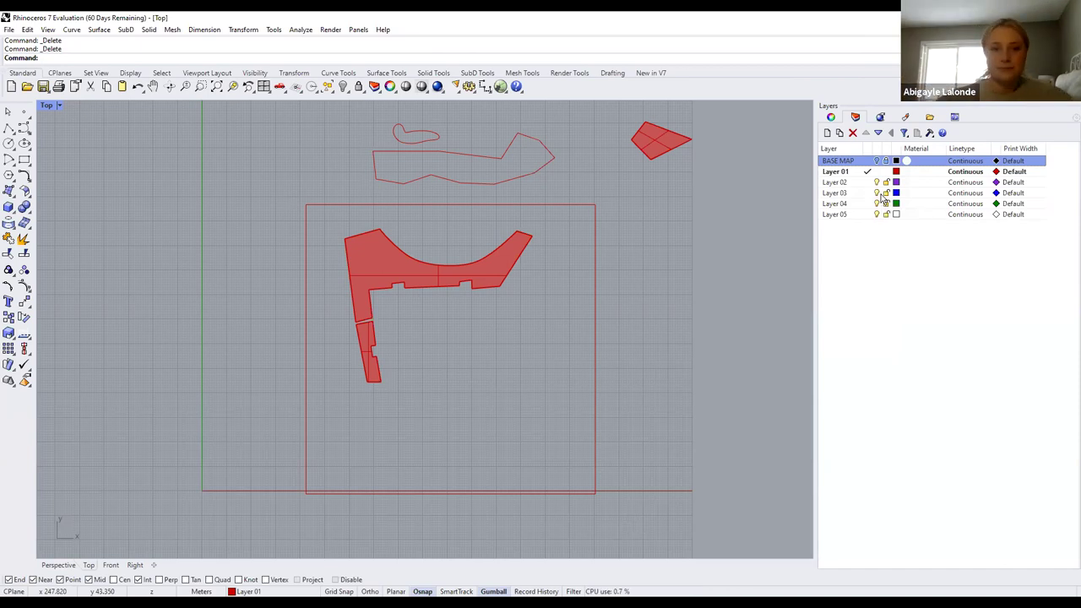
# Start exporting the framing rectangle and both hedge shapes as an Adobe Illustrator (*.ai) file named RHINO TEST
pyautogui.moveTo(627, 509); pyautogui.dragTo(287, 203)
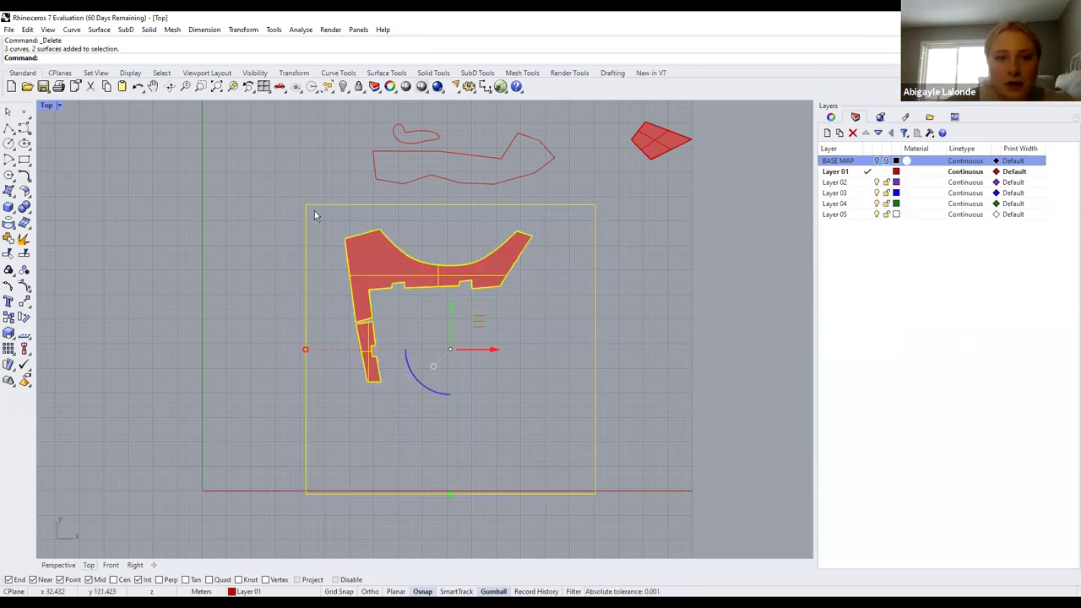
pyautogui.write('Export')
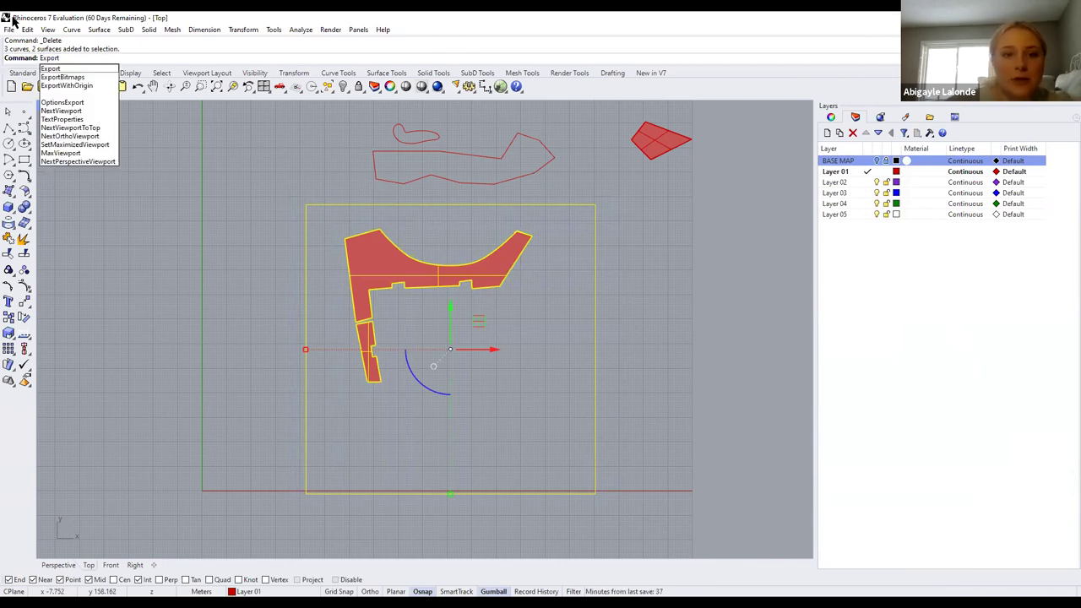
pyautogui.press('Return')
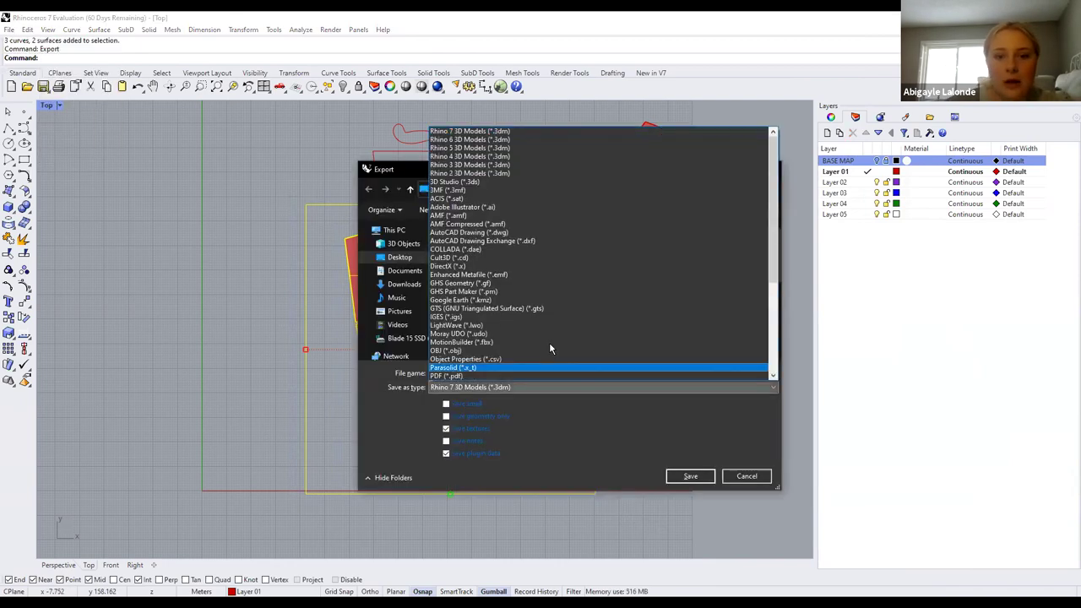
pyautogui.click(582, 394)
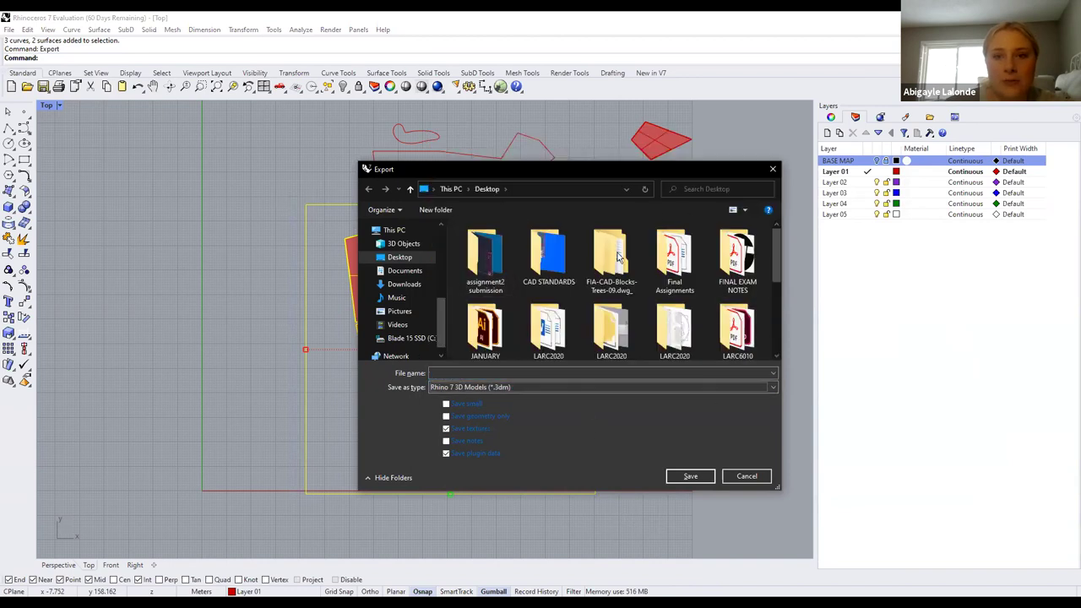
pyautogui.click(539, 387)
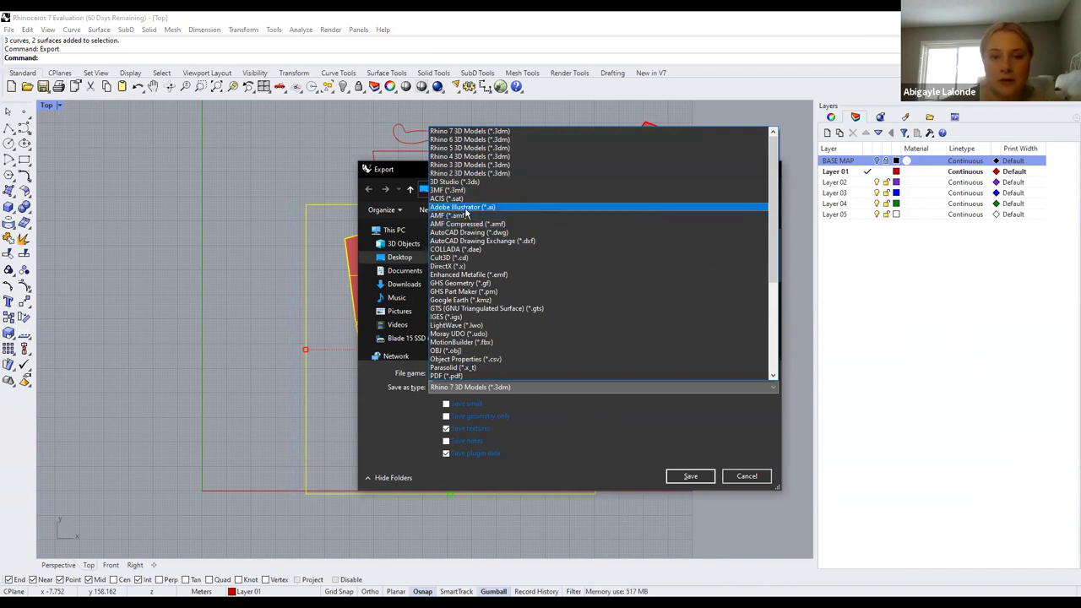
pyautogui.click(470, 208)
pyautogui.click(495, 374)
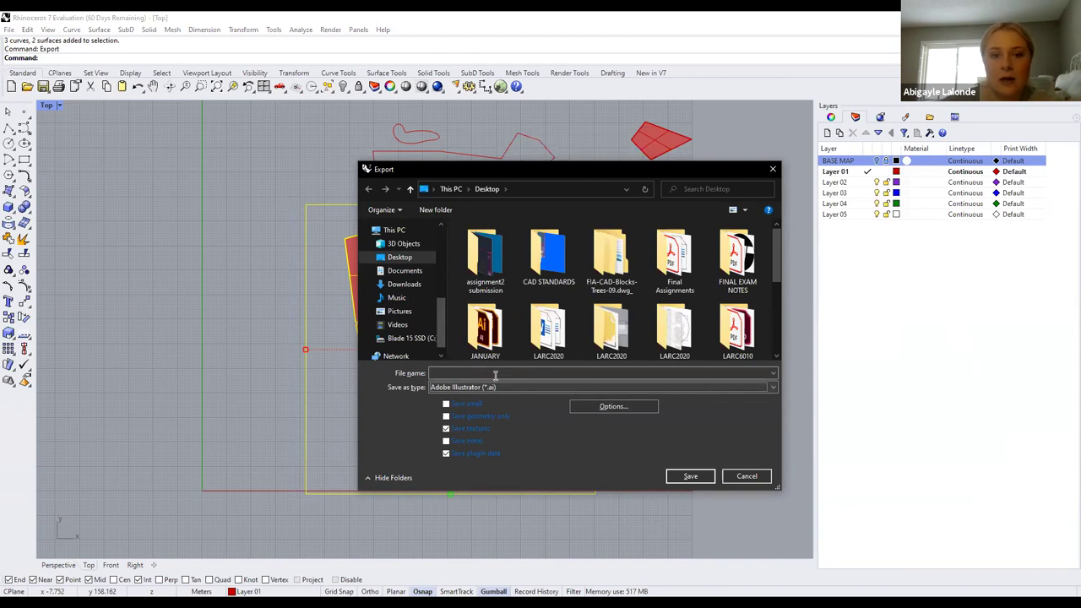
pyautogui.write('RHINO TEST')
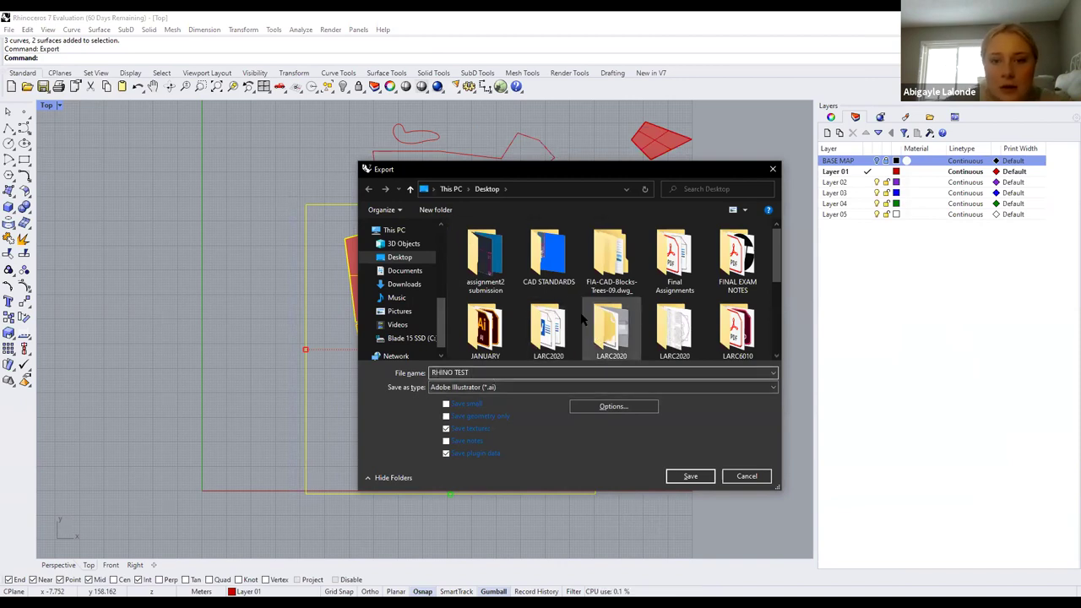
# Choose the LARC2020 RHINO TUT folder on the Desktop as the export destination
pyautogui.scroll(-3, 557, 314)
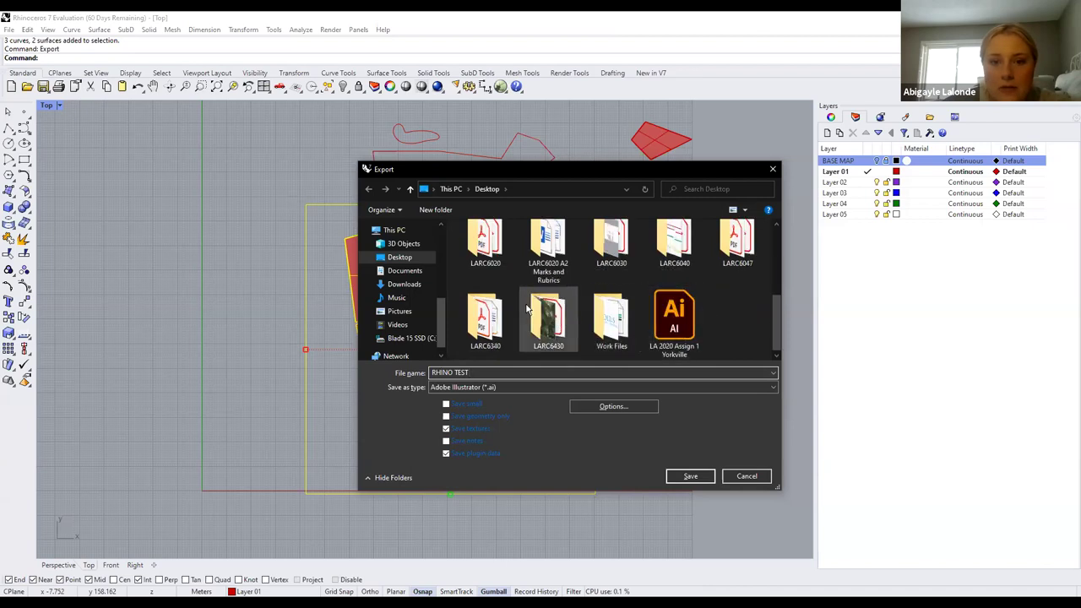
pyautogui.scroll(2, 541, 306)
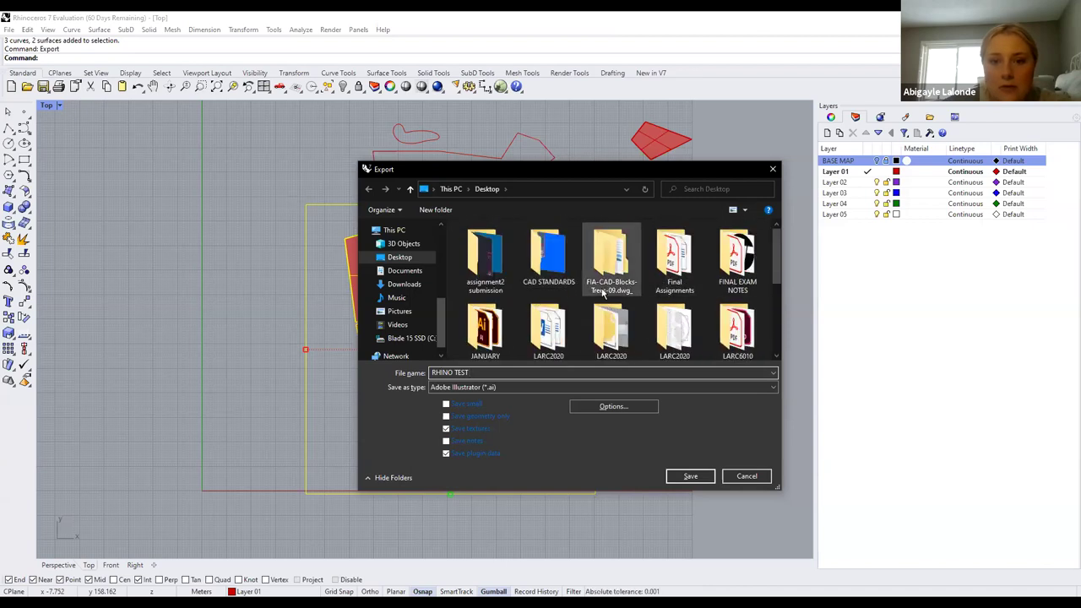
pyautogui.scroll(-1, 603, 292)
pyautogui.click(610, 315)
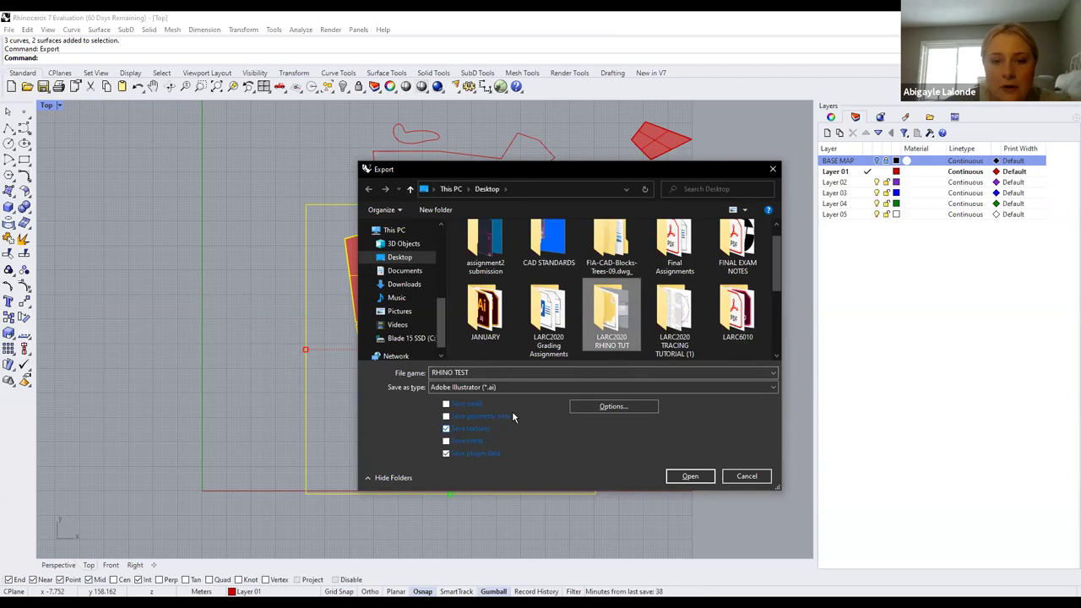
# Set the AI export options to preserve the model scale at 5 meters = 1 cm
pyautogui.click(602, 408)
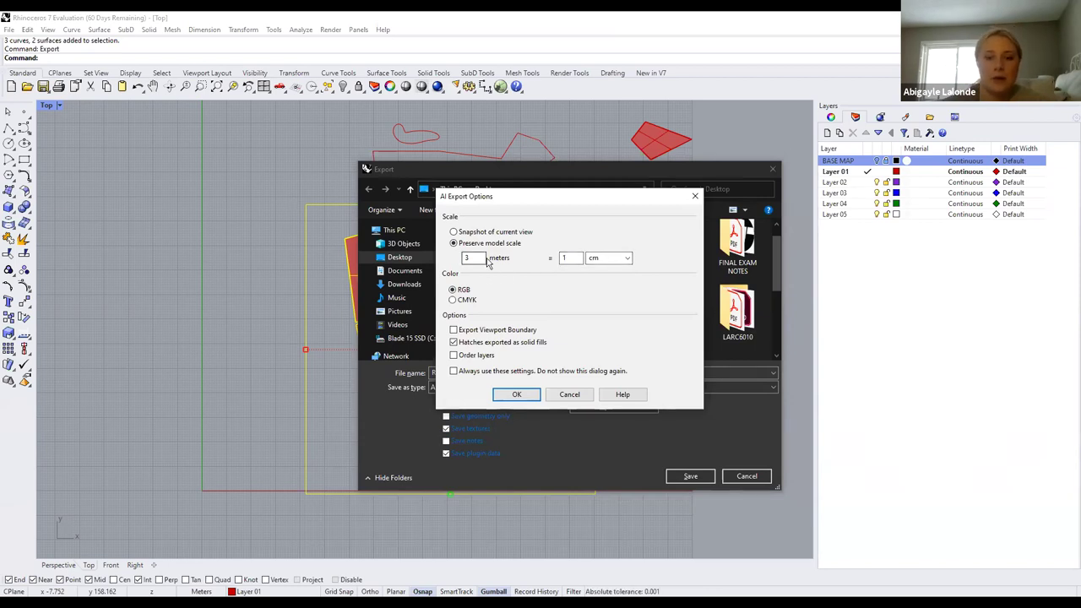
pyautogui.click(507, 396)
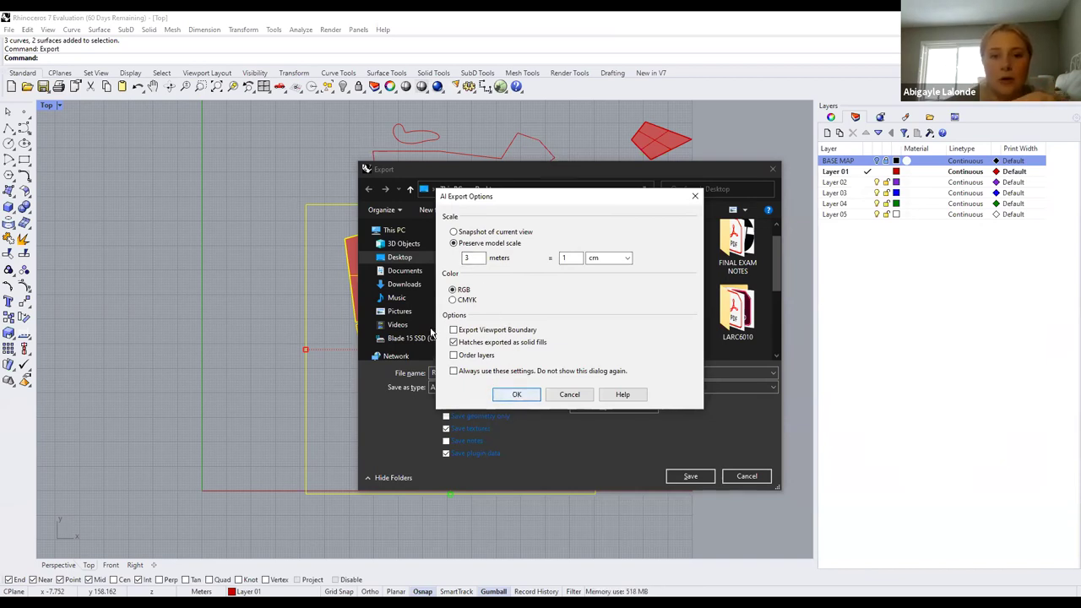
pyautogui.click(455, 232)
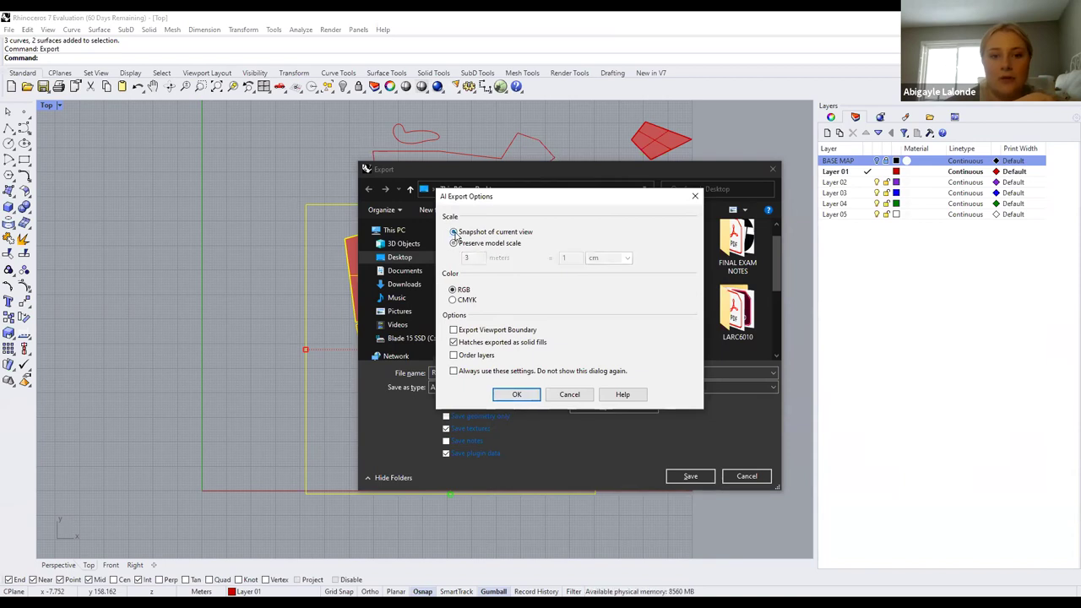
pyautogui.click(456, 244)
pyautogui.click(474, 259)
pyautogui.press('BackSpace')
pyautogui.write('5')
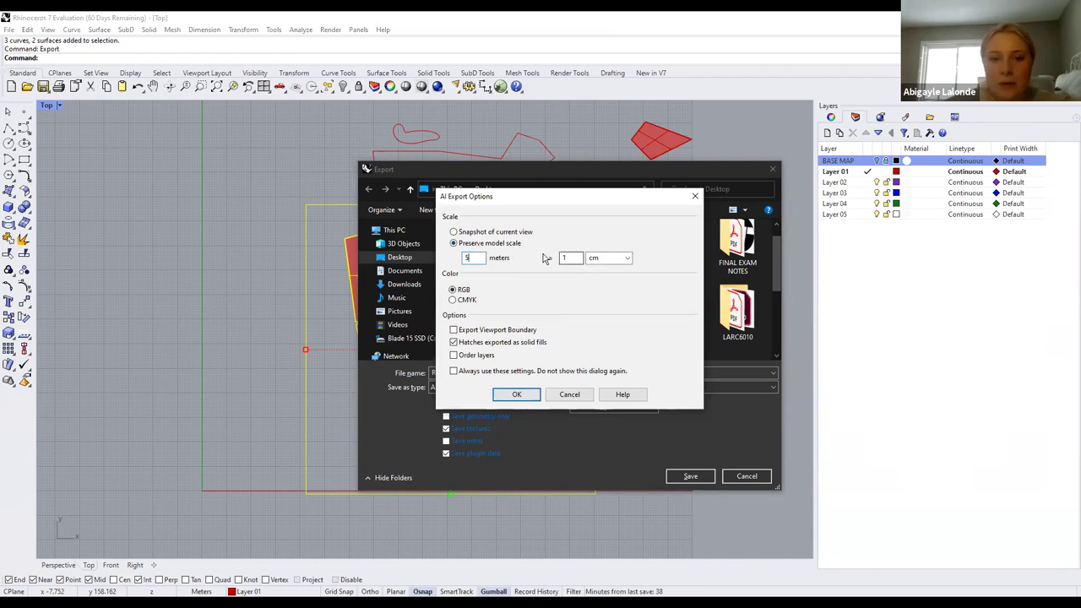
pyautogui.click(609, 258)
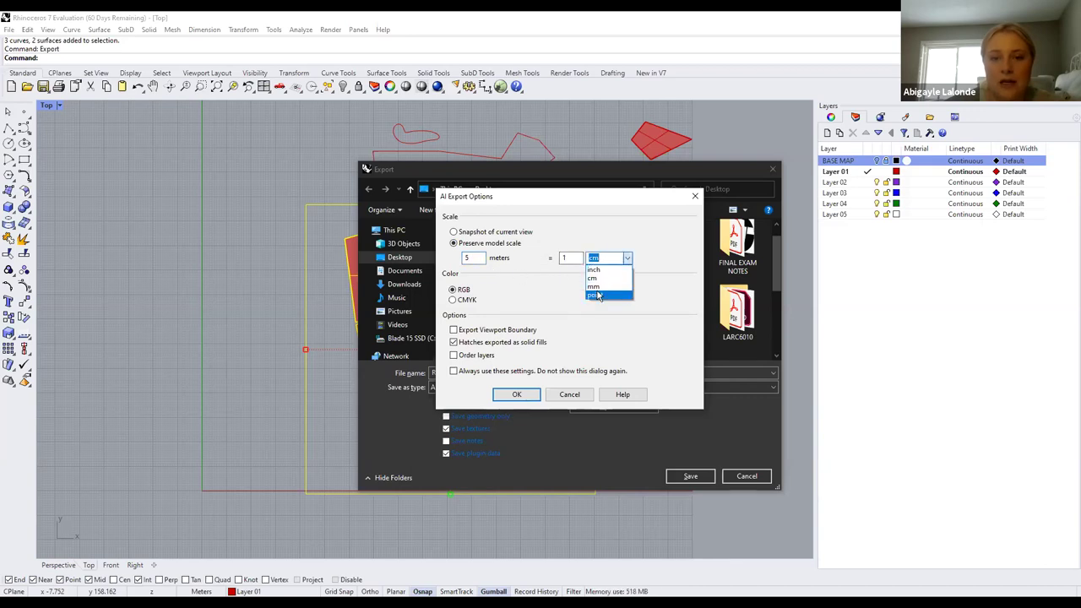
pyautogui.click(595, 279)
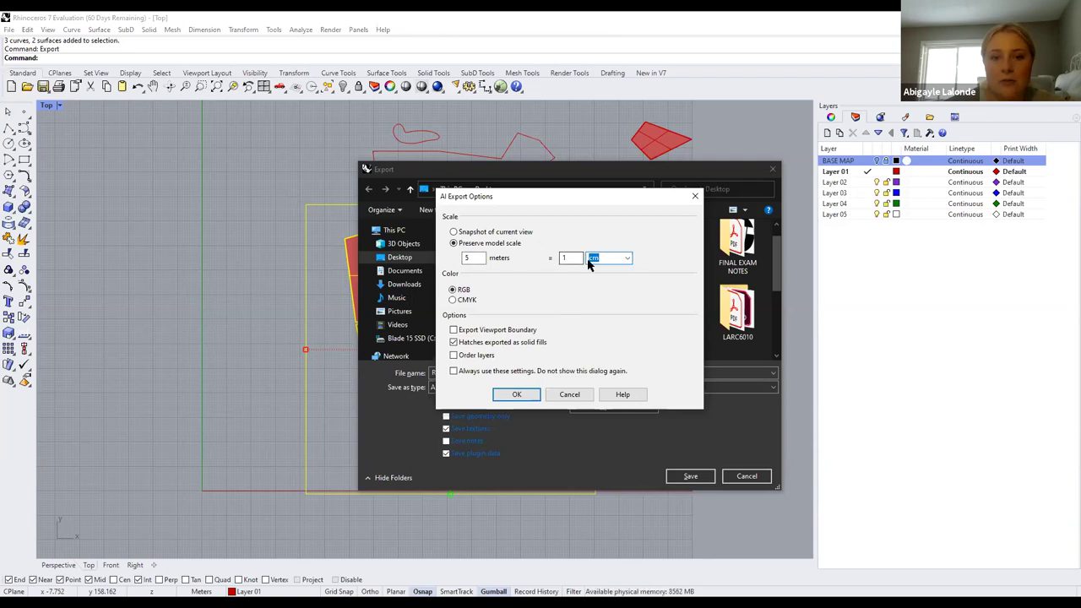
pyautogui.click(566, 257)
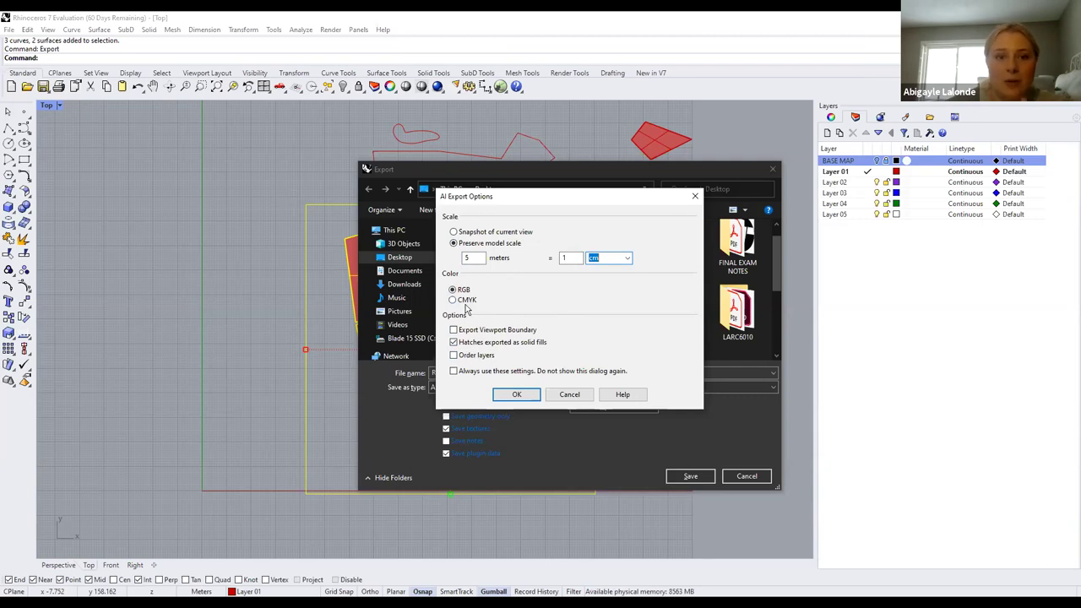
# Turn on the option to always use these AI export settings without showing the dialog, and accept them
pyautogui.click(452, 372)
pyautogui.click(515, 395)
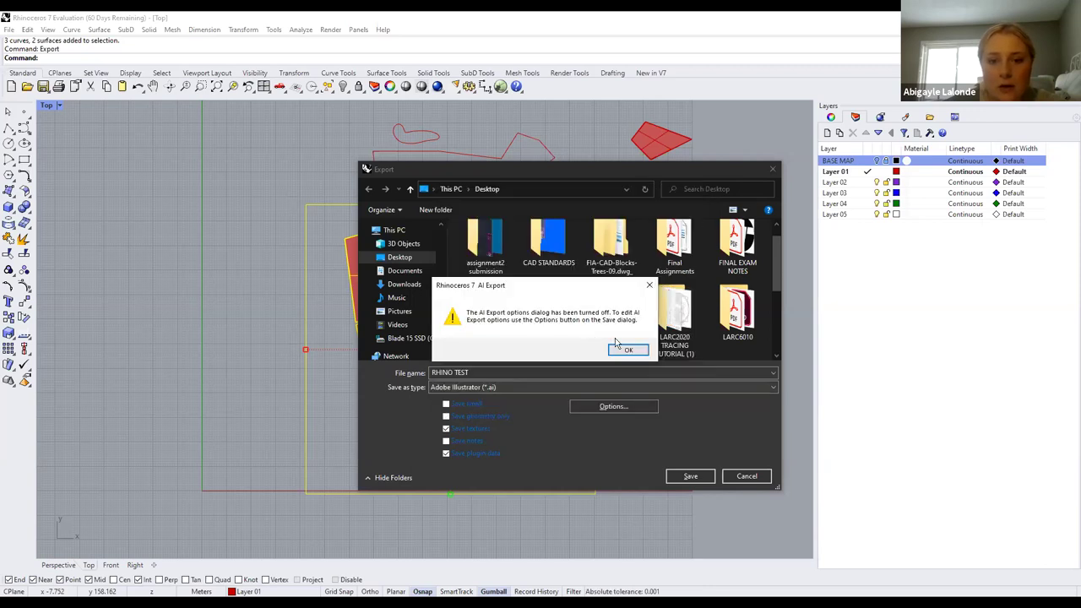
pyautogui.click(623, 352)
# Reopen the AI export options and turn off always using these settings and exporting hatches as solid fills
pyautogui.click(612, 409)
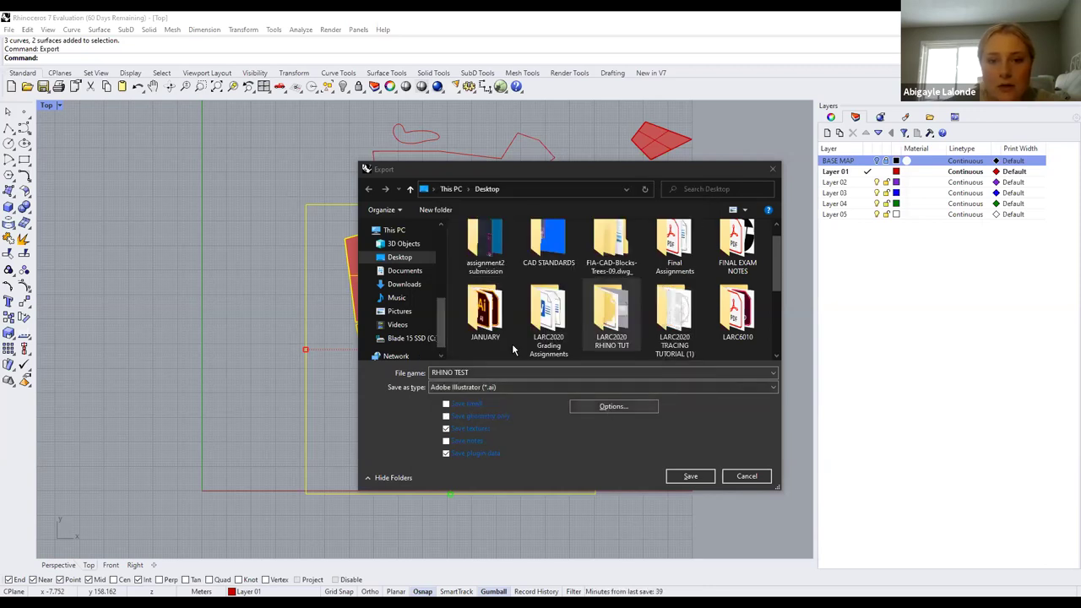
pyautogui.click(486, 371)
pyautogui.click(481, 355)
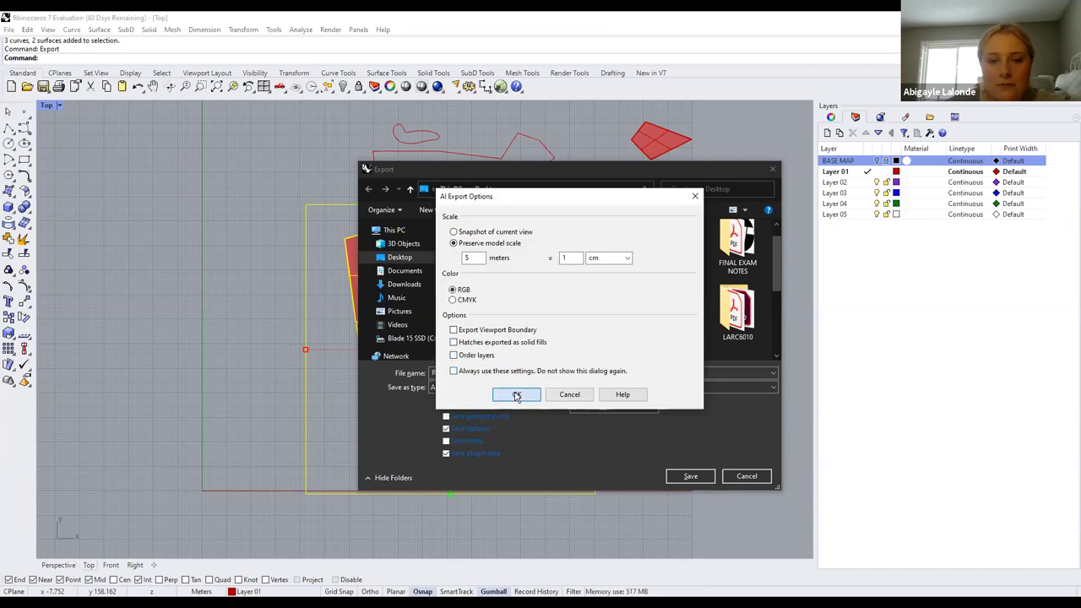
pyautogui.click(515, 395)
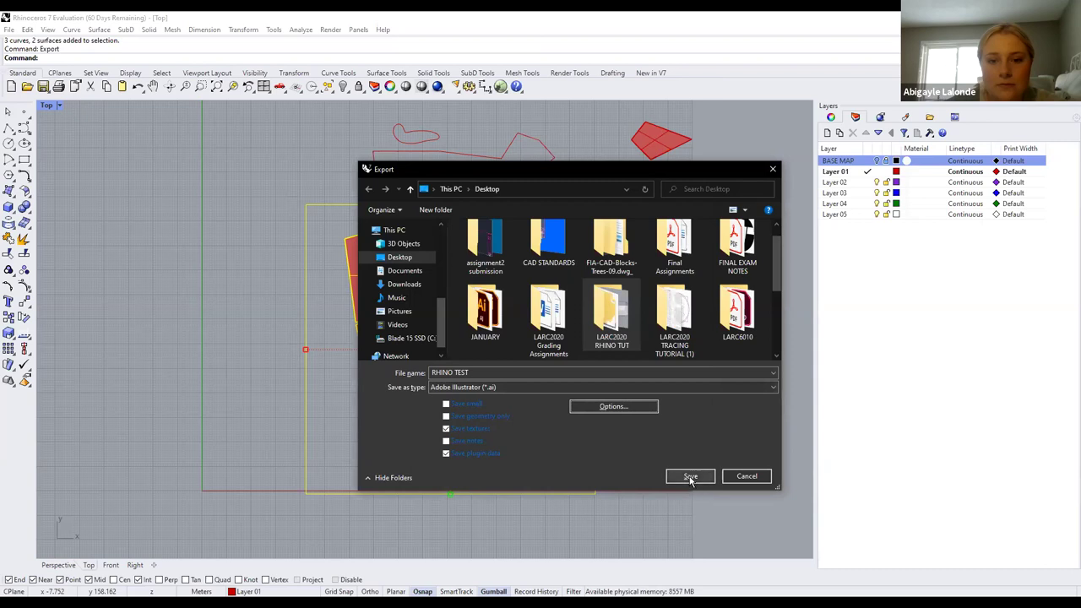
# Save RHINO TEST in the LARC2020 RHINO TUT folder with the model scale preserved at 3 meters = 1 cm
pyautogui.click(691, 478)
pyautogui.scroll(2, 418, 315)
pyautogui.scroll(3, 414, 300)
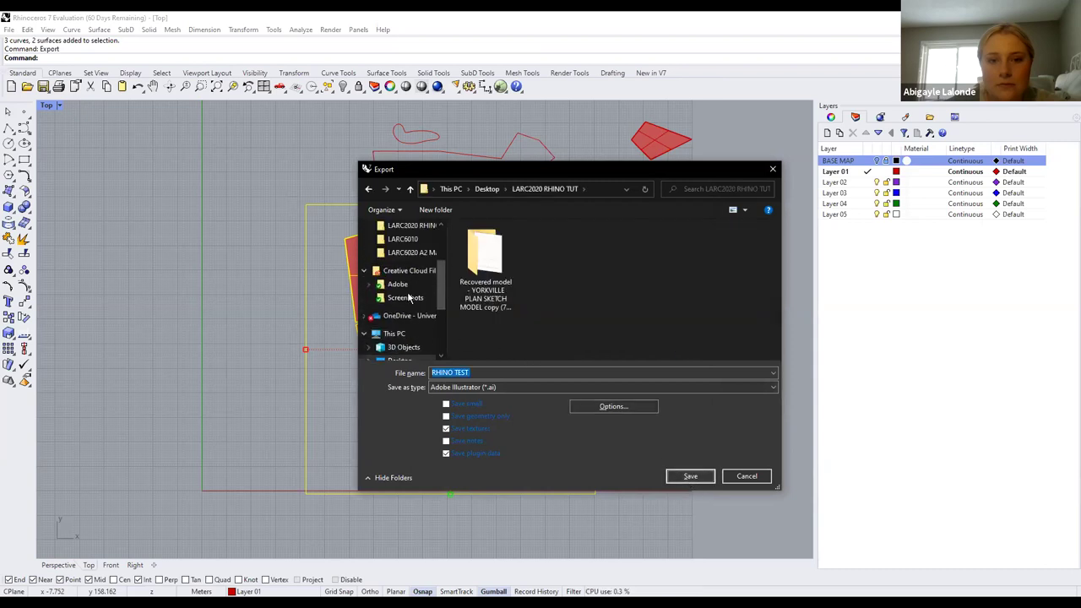
pyautogui.click(689, 477)
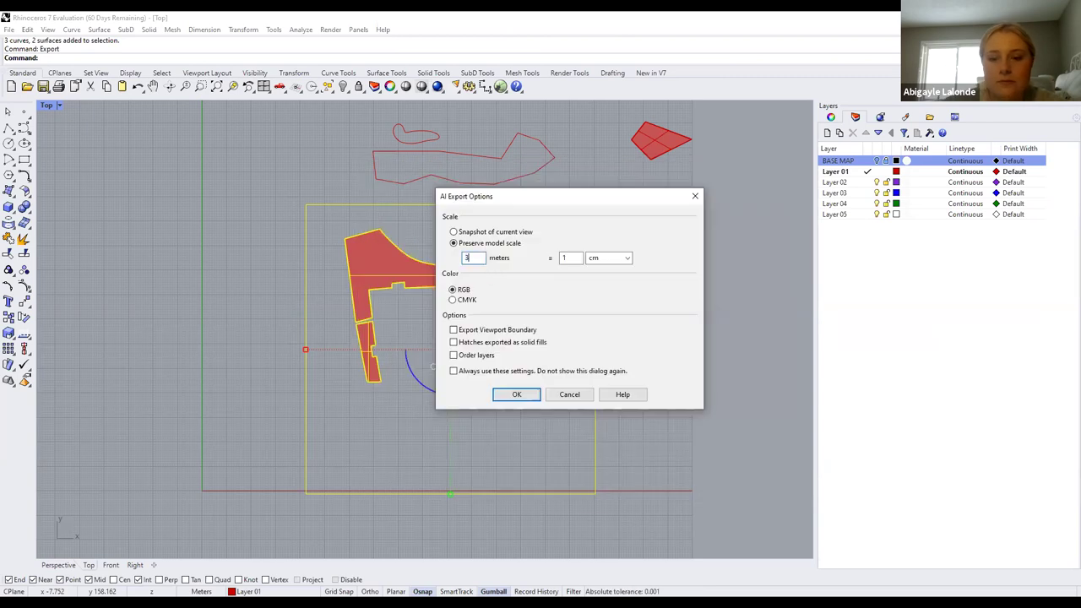
pyautogui.click(521, 400)
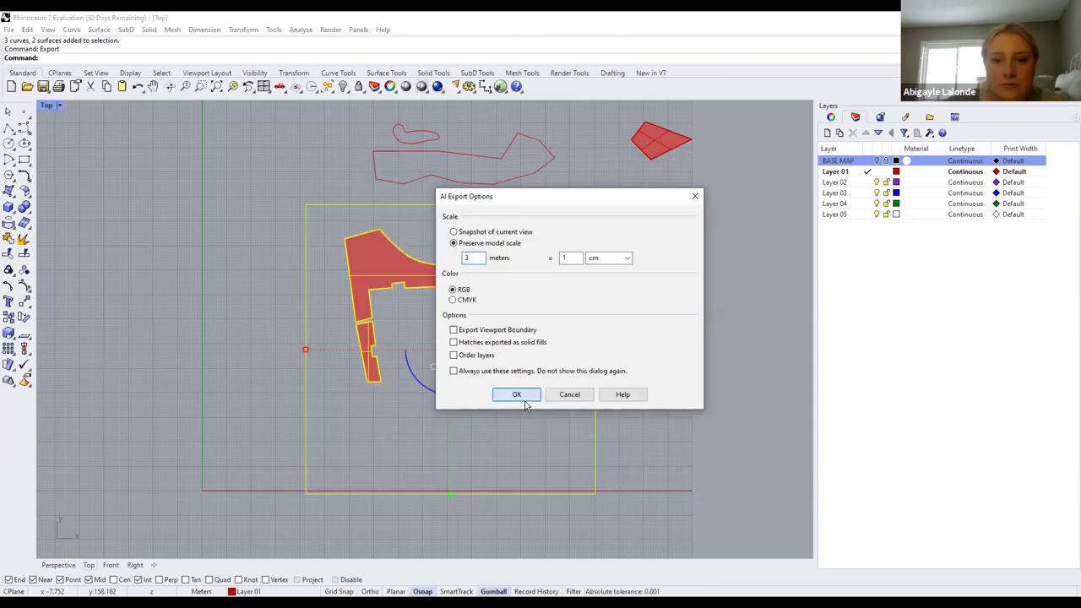
pyautogui.scroll(3, 676, 536)
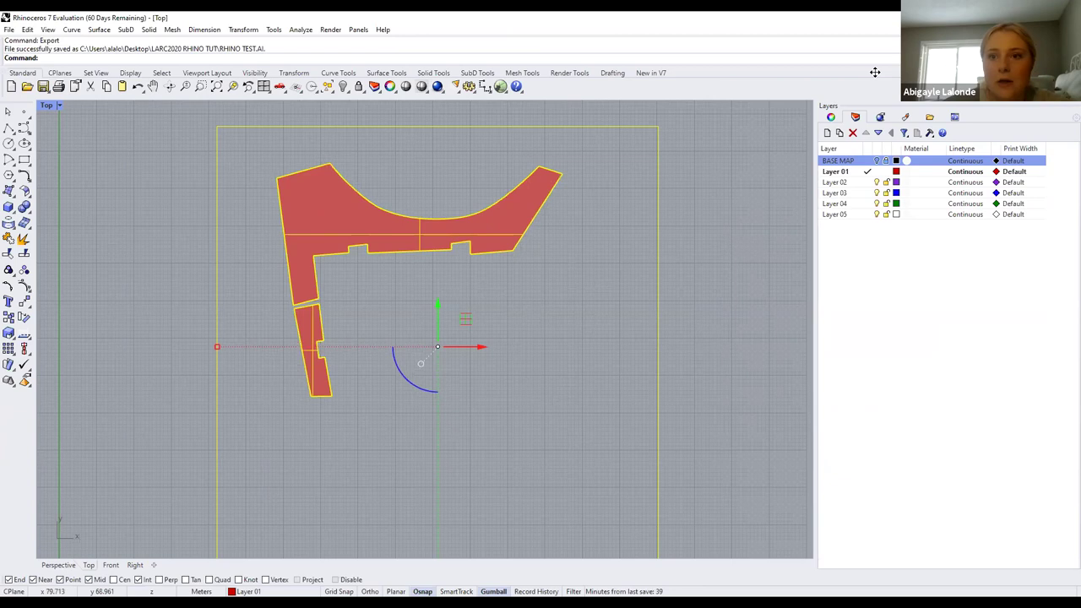
pyautogui.scroll(1, 408, 354)
pyautogui.scroll(1, 407, 354)
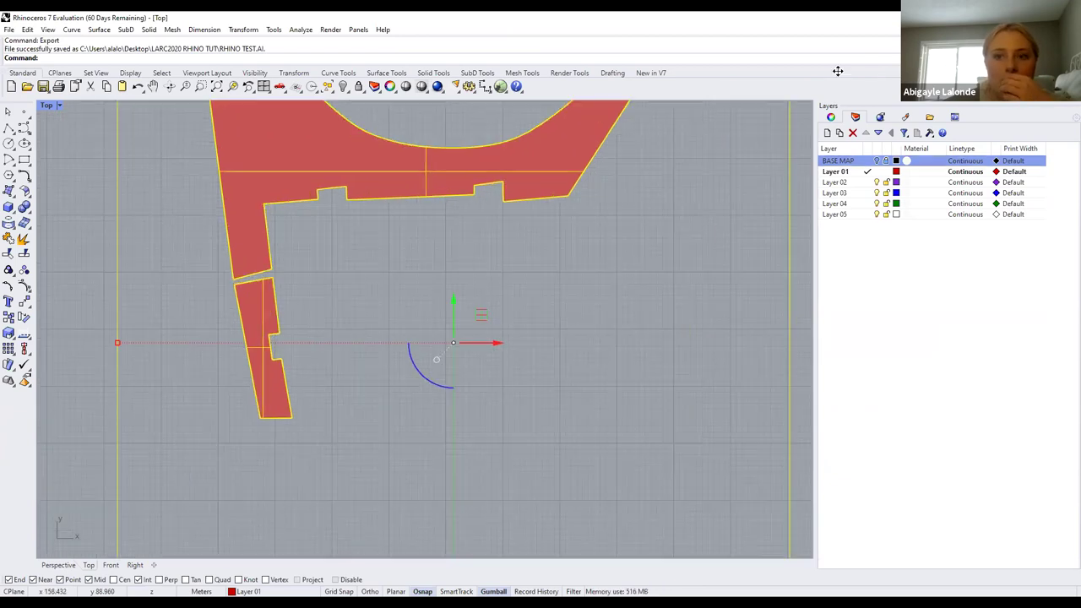
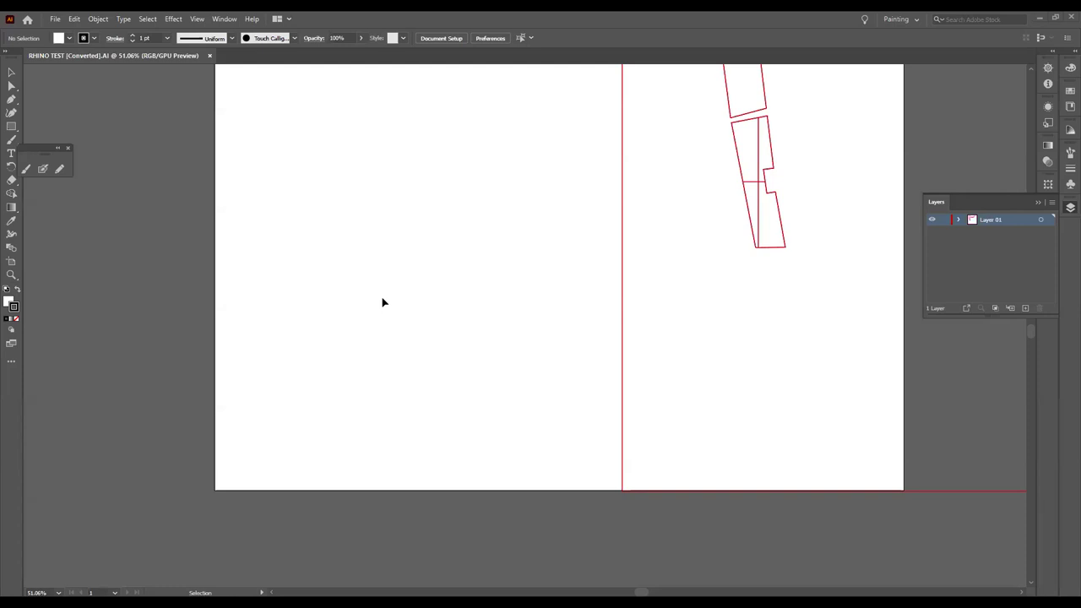
pyautogui.scroll(-1, 477, 247)
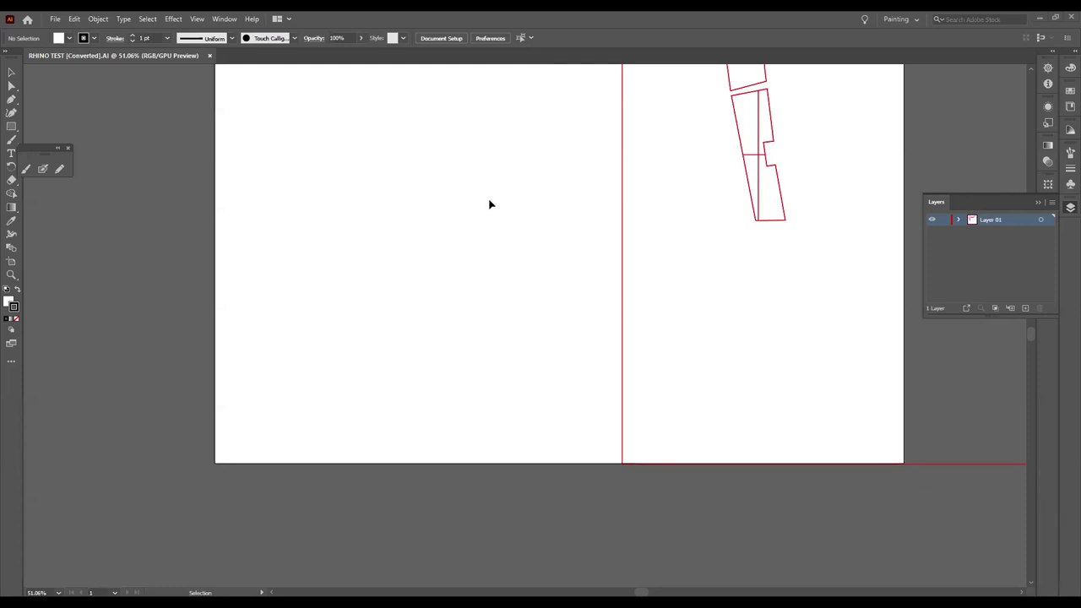
# Examine how the imported garden bed linework and its square frame sit relative to the artboard
pyautogui.scroll(3, 490, 203)
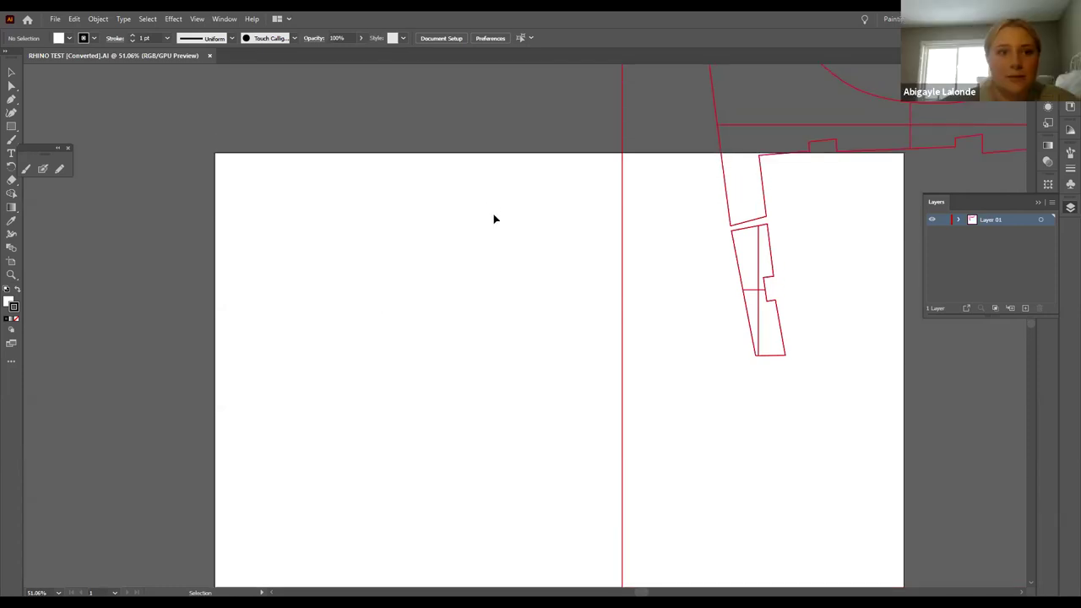
pyautogui.hotkey('ctrl', '-')
pyautogui.hotkey('ctrl', '-')
pyautogui.hotkey('ctrl', '-')
pyautogui.hotkey('ctrl', '-')
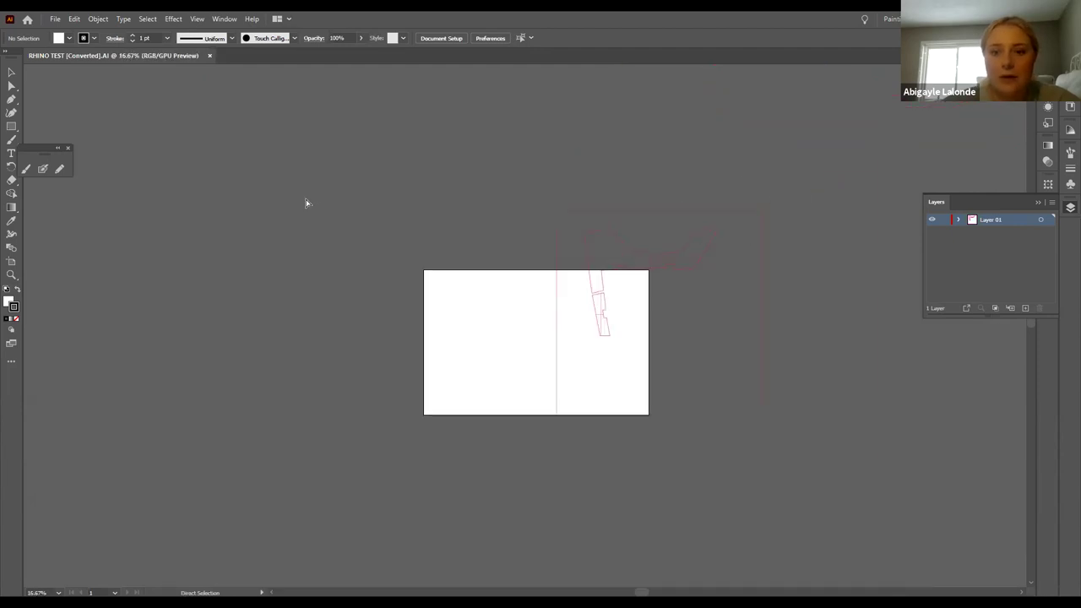
pyautogui.hotkey('ctrl', '+')
pyautogui.hotkey('ctrl', '+')
pyautogui.scroll(-1, 380, 208)
pyautogui.scroll(1, 448, 207)
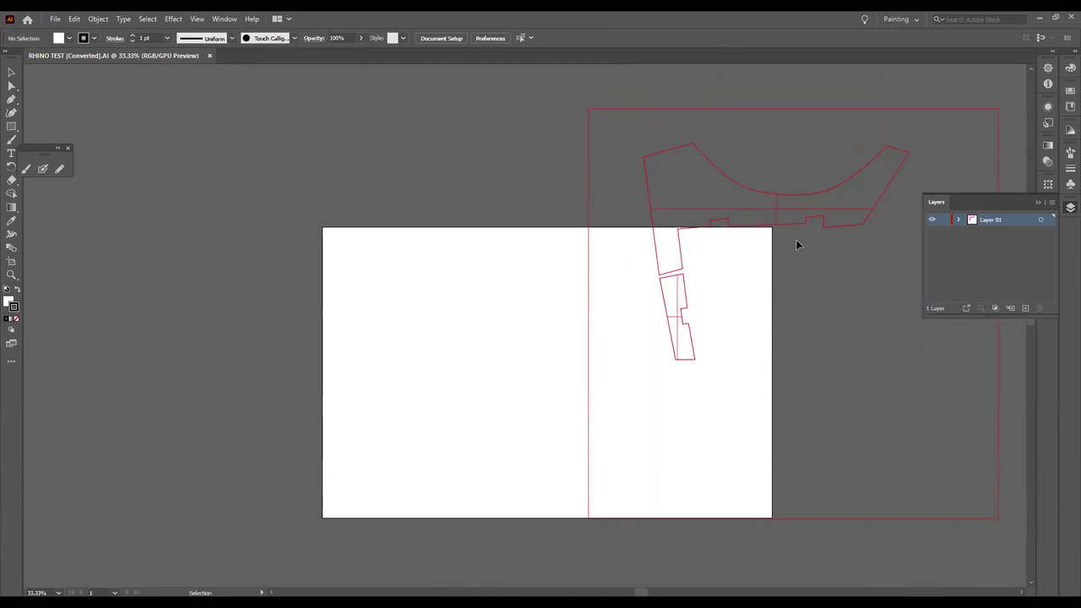
pyautogui.click(996, 279)
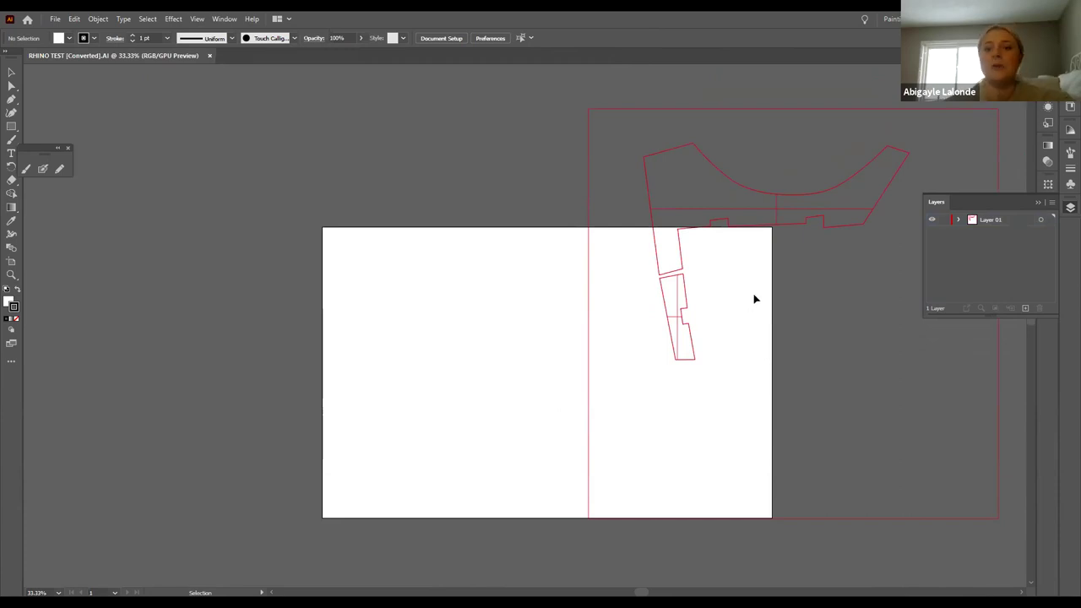
pyautogui.click(751, 208)
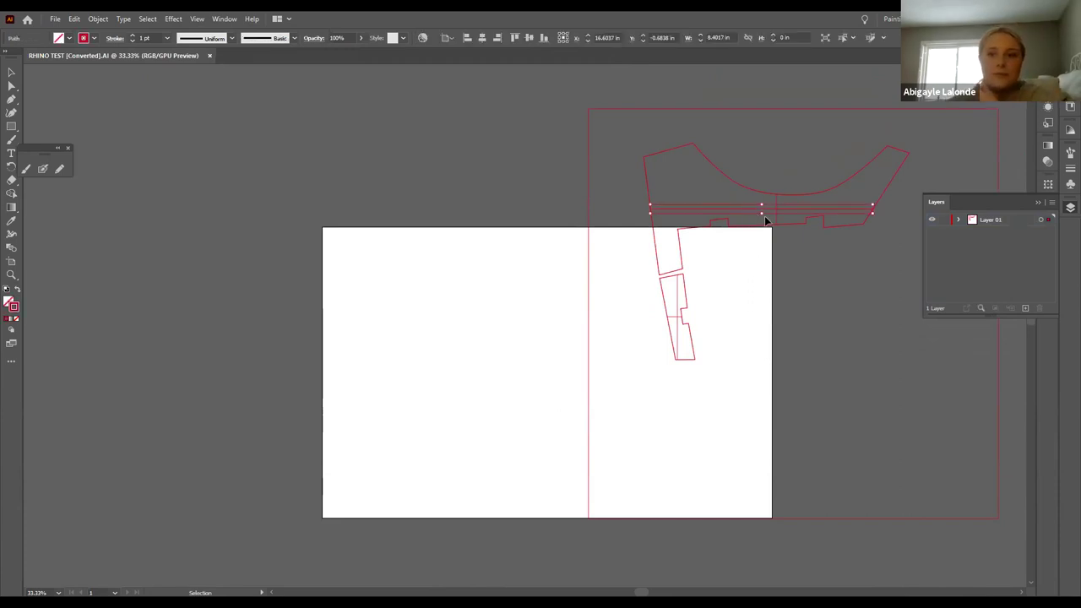
pyautogui.click(774, 303)
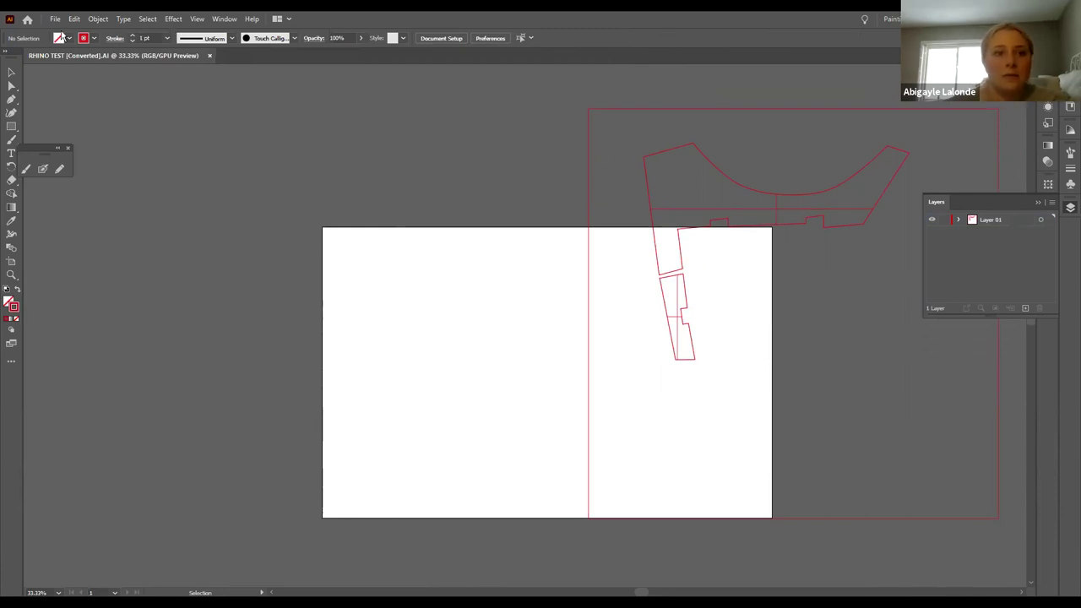
# Resize the artboard to 36 in wide by 24 in high through the document setup, and leave artboard editing
pyautogui.click(224, 18)
pyautogui.click(224, 19)
pyautogui.click(54, 19)
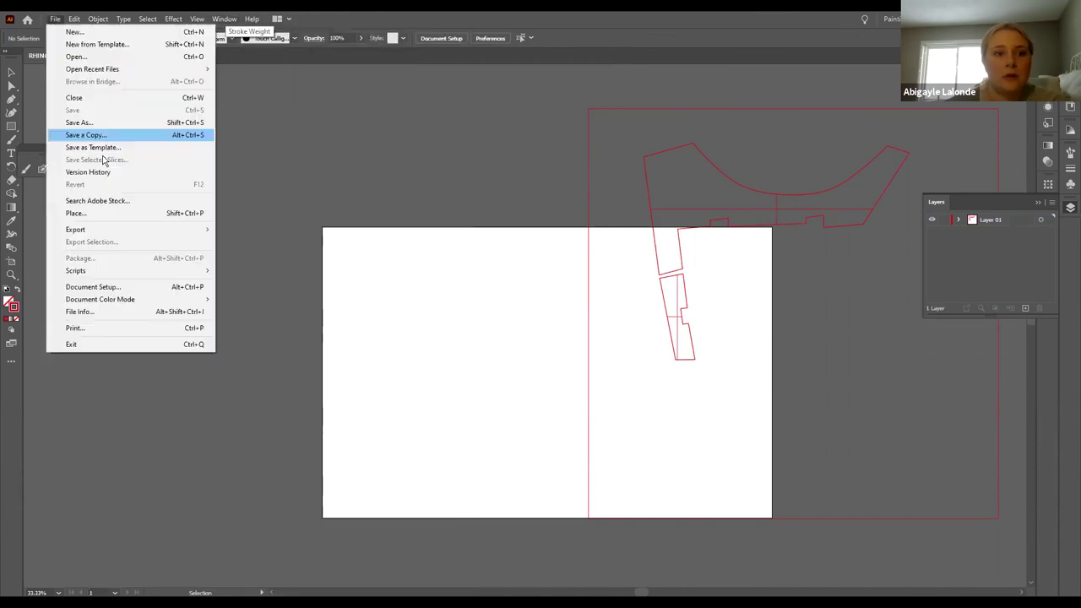
pyautogui.click(120, 292)
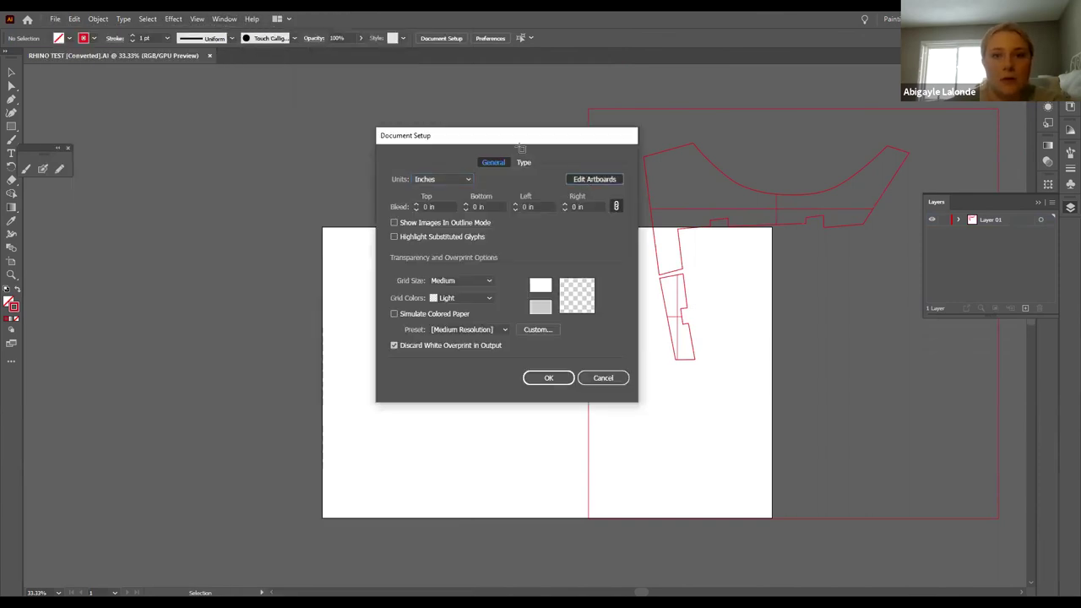
pyautogui.click(593, 179)
pyautogui.click(431, 37)
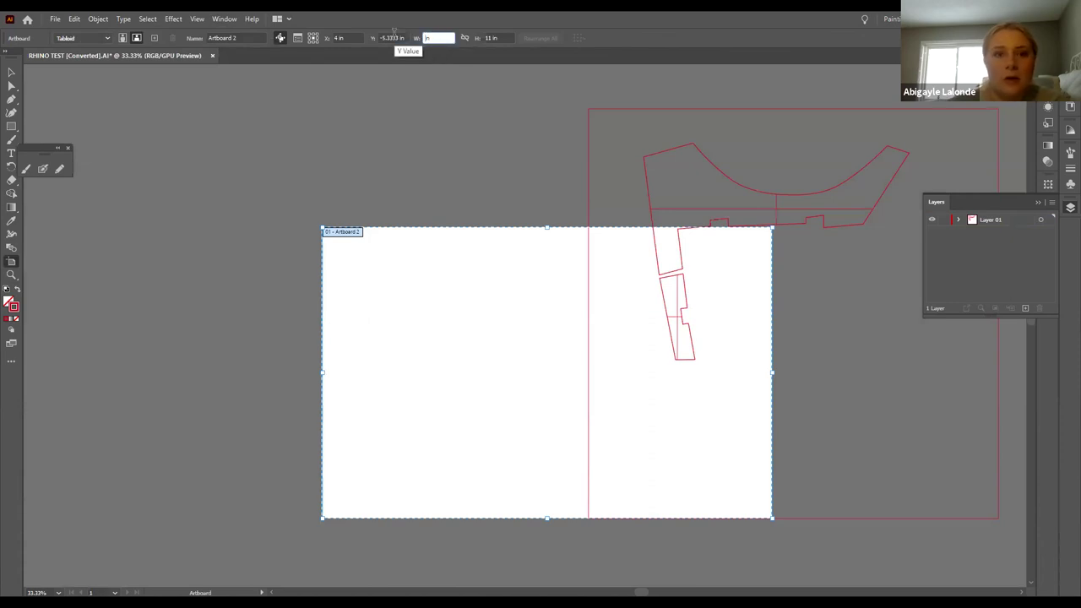
pyautogui.write('36')
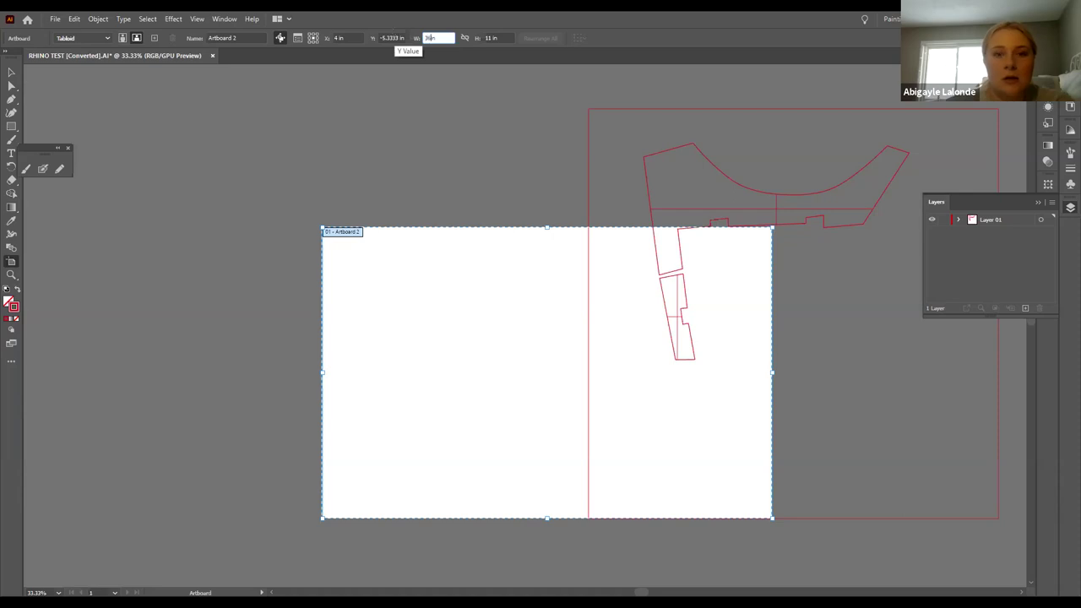
pyautogui.click(490, 37)
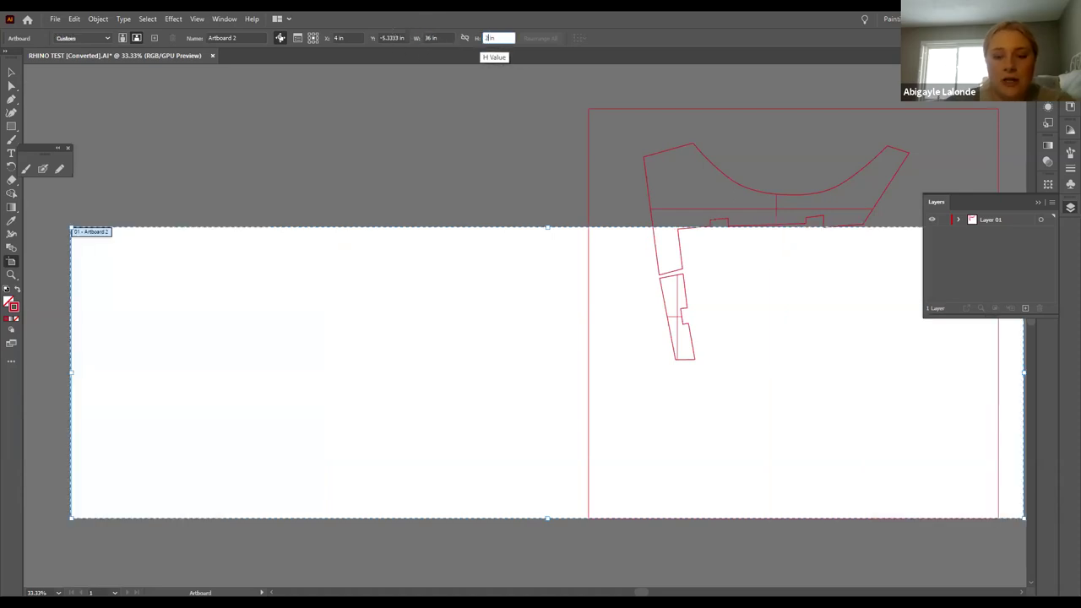
pyautogui.write('24')
pyautogui.press('Return')
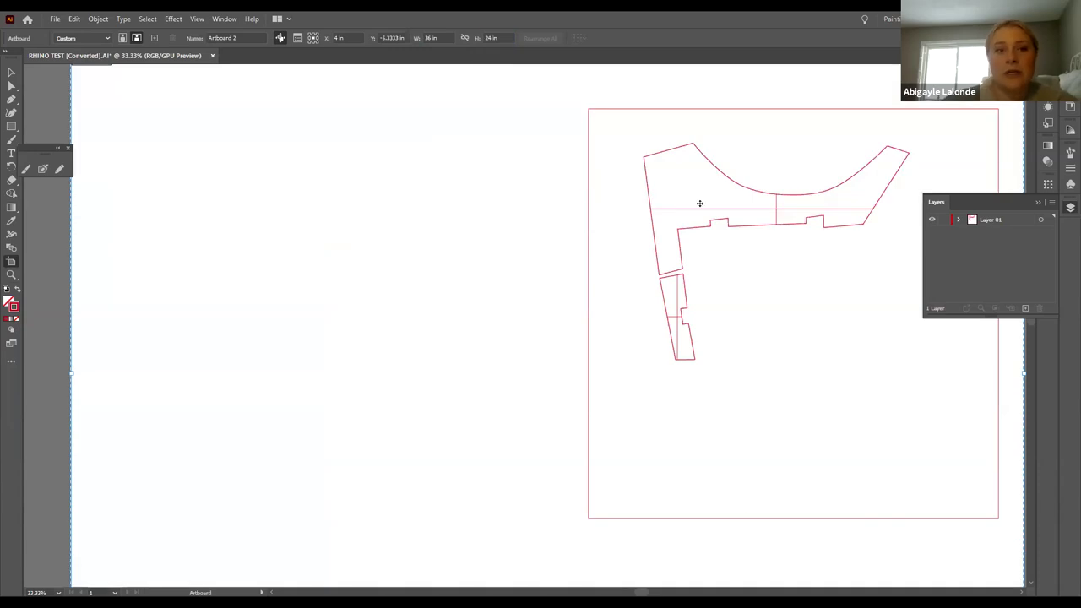
pyautogui.hotkey('ctrl', '-')
pyautogui.hotkey('ctrl', '-')
pyautogui.hotkey('ctrl', '-')
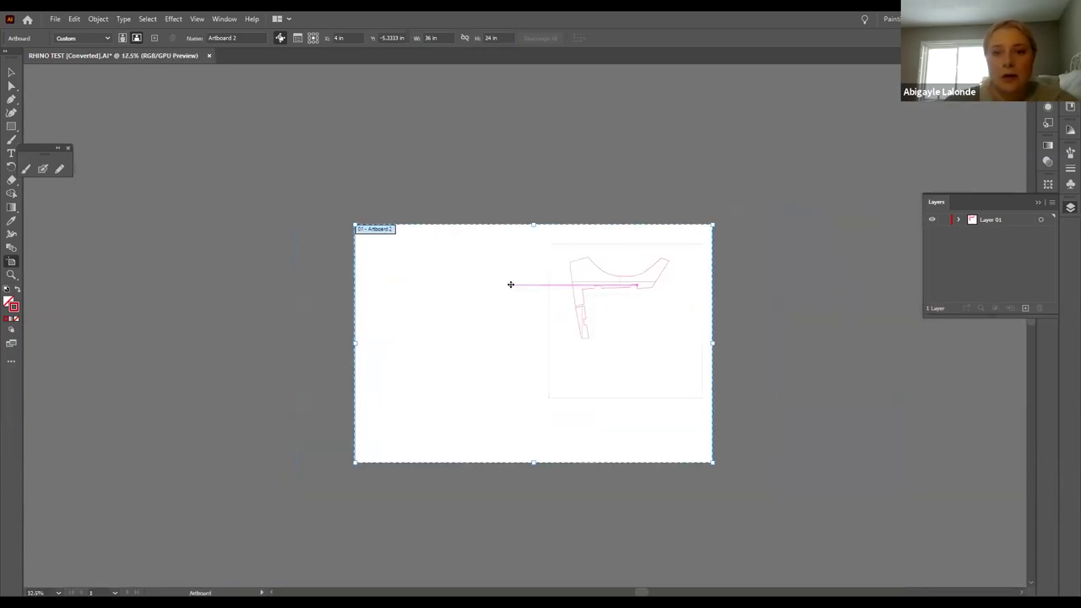
pyautogui.press('Escape')
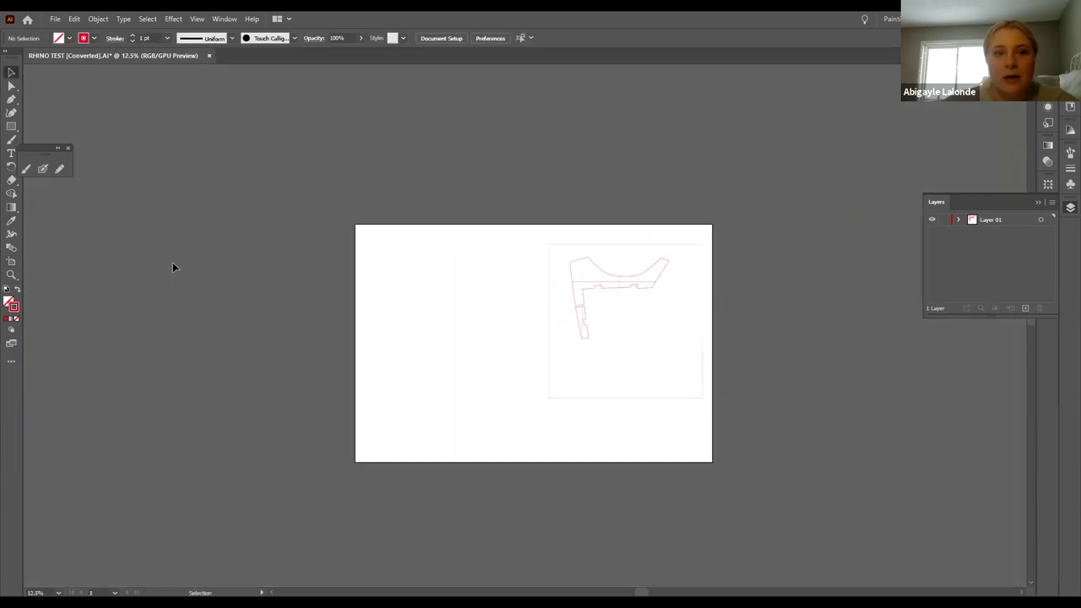
# Inspect the scale and position of the framed bed linework on the enlarged artboard
pyautogui.hotkey('ctrl', '+')
pyautogui.hotkey('ctrl', '+')
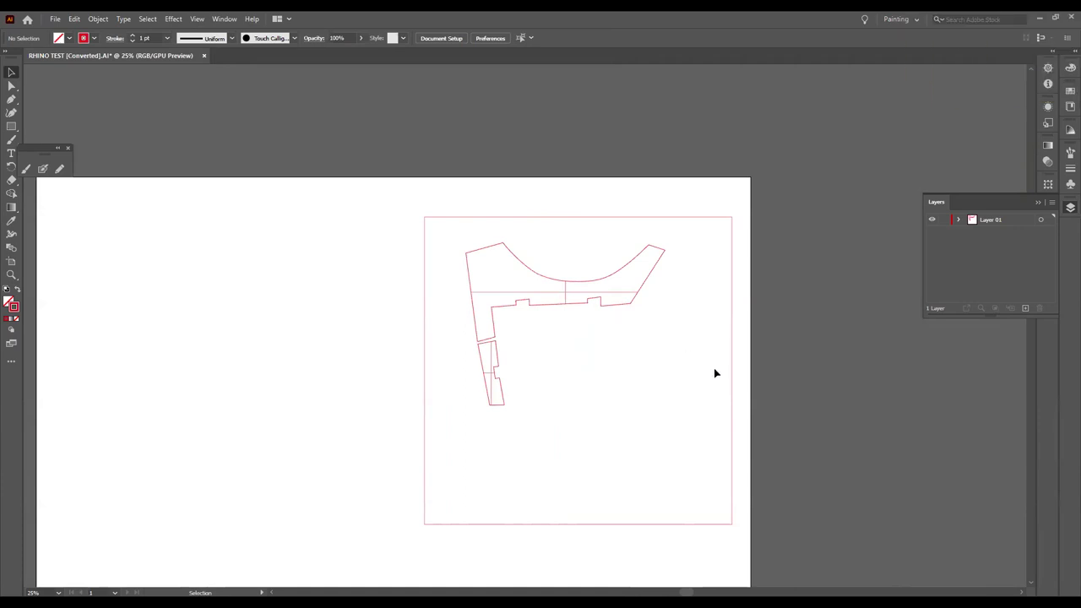
pyautogui.scroll(-2, 712, 369)
pyautogui.scroll(1, 700, 396)
pyautogui.scroll(-1, 700, 396)
pyautogui.scroll(1, 698, 385)
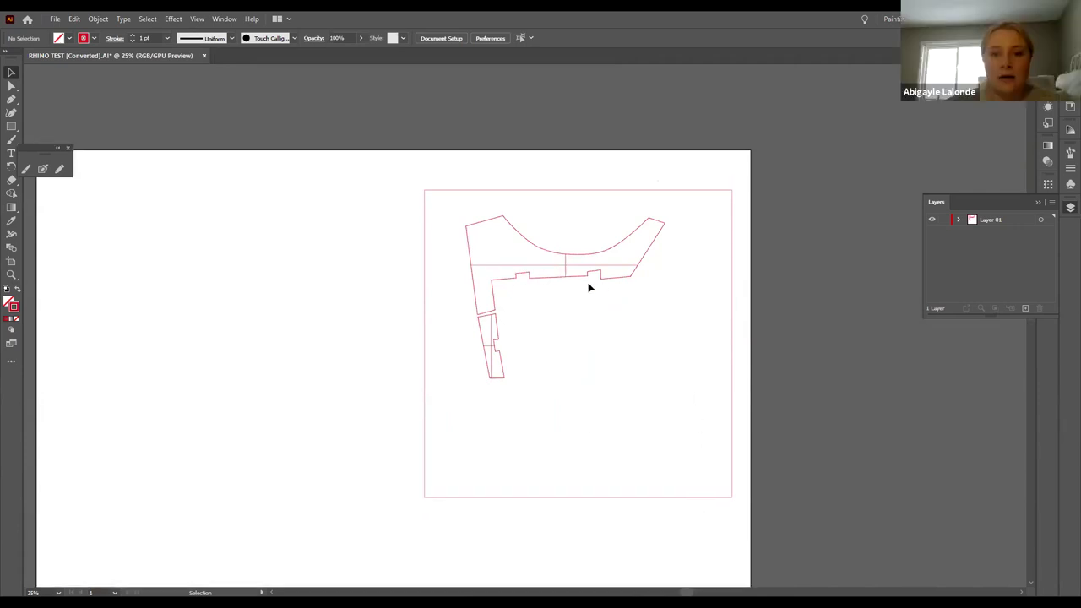
pyautogui.scroll(-2, 605, 360)
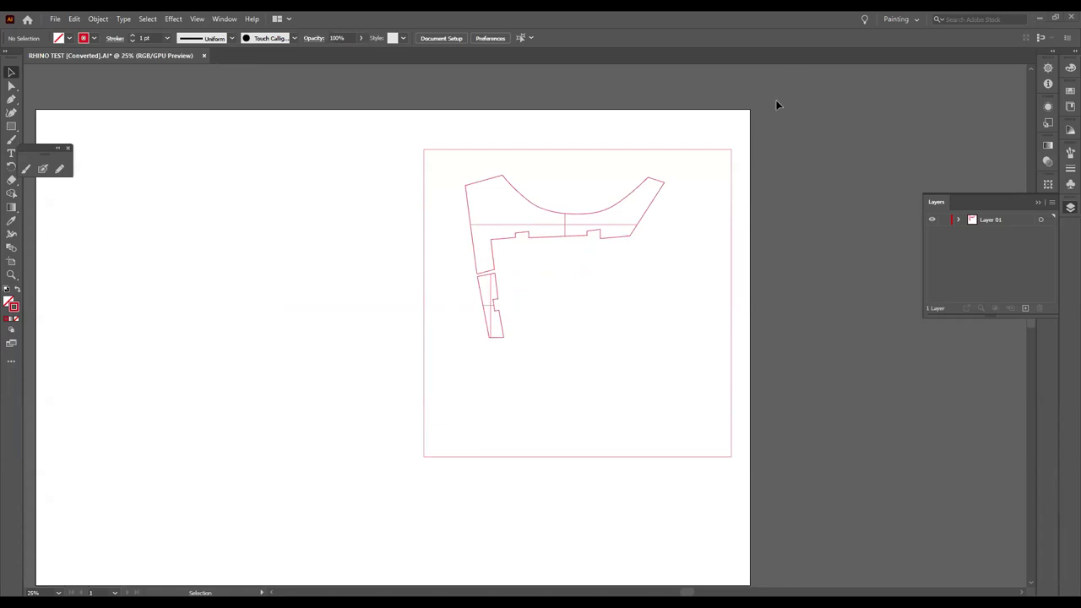
# Switch to Rhino, start exporting the selected framed beds again, and set the preserved AI model scale to 5 meters = 1 cm
pyautogui.hotkey('alt', 'Tab')
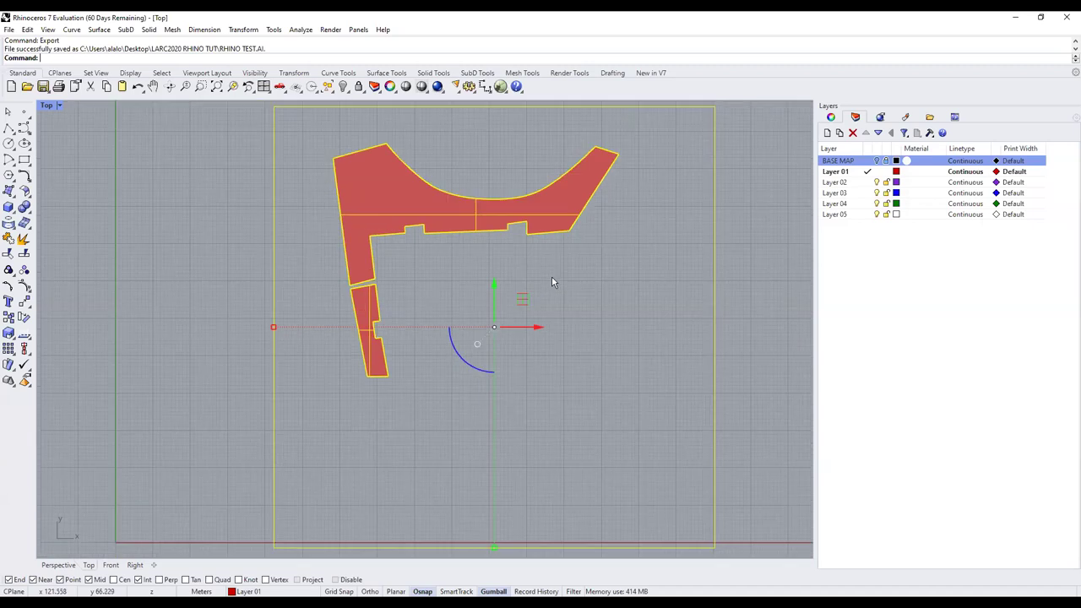
pyautogui.scroll(-1, 552, 276)
pyautogui.scroll(-1, 551, 275)
pyautogui.write('Export')
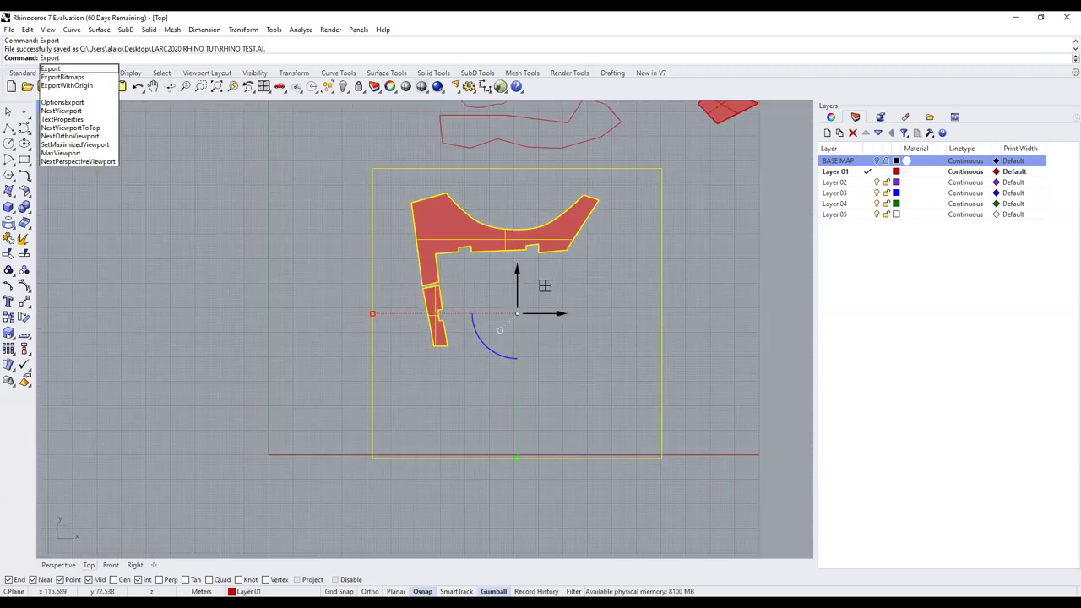
pyautogui.press('Return')
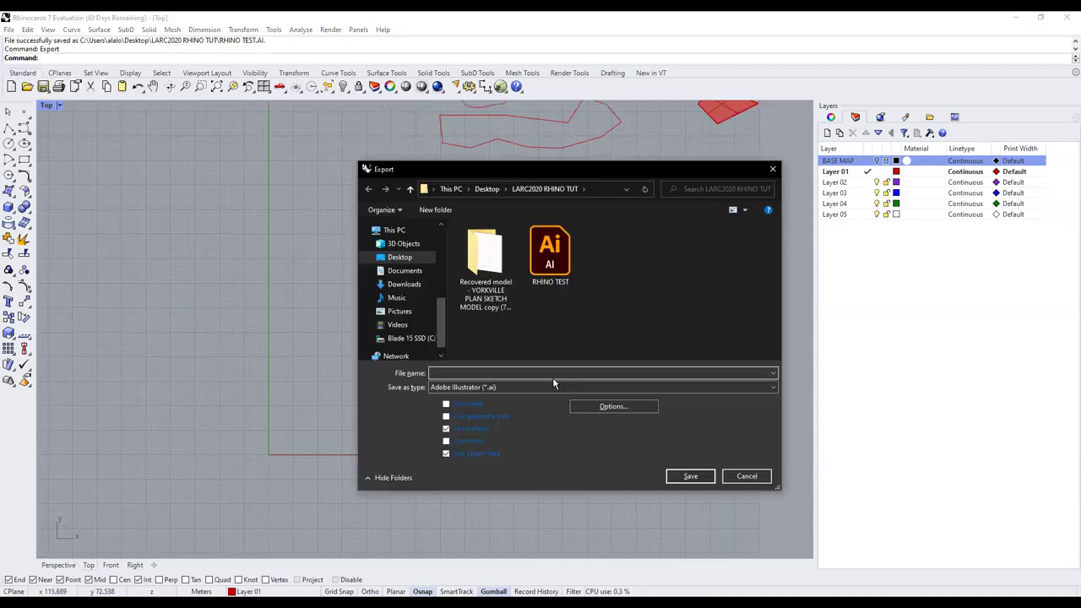
pyautogui.click(609, 406)
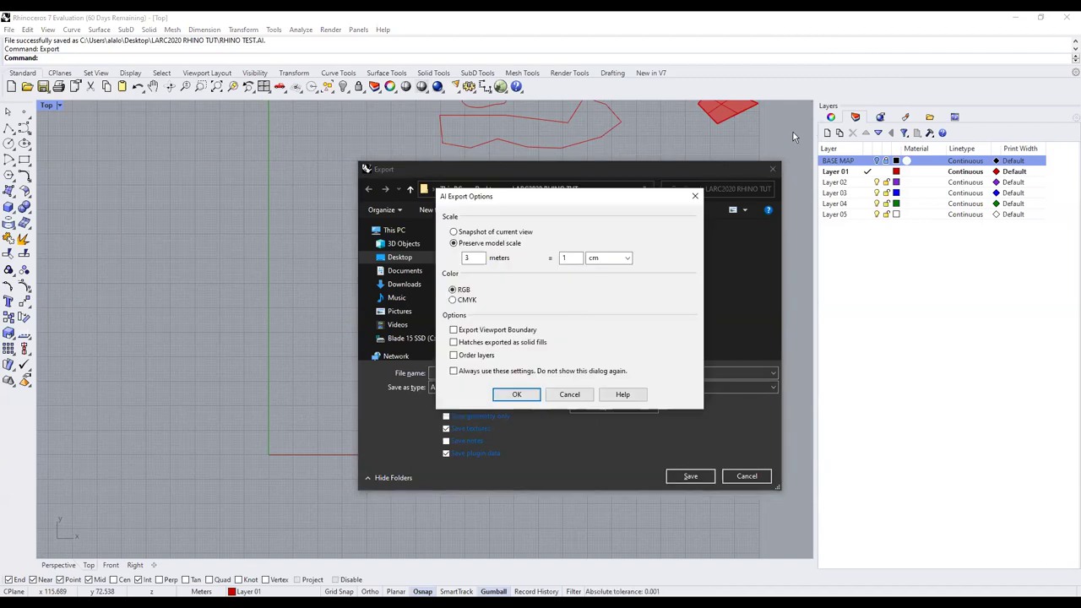
pyautogui.doubleClick(467, 258)
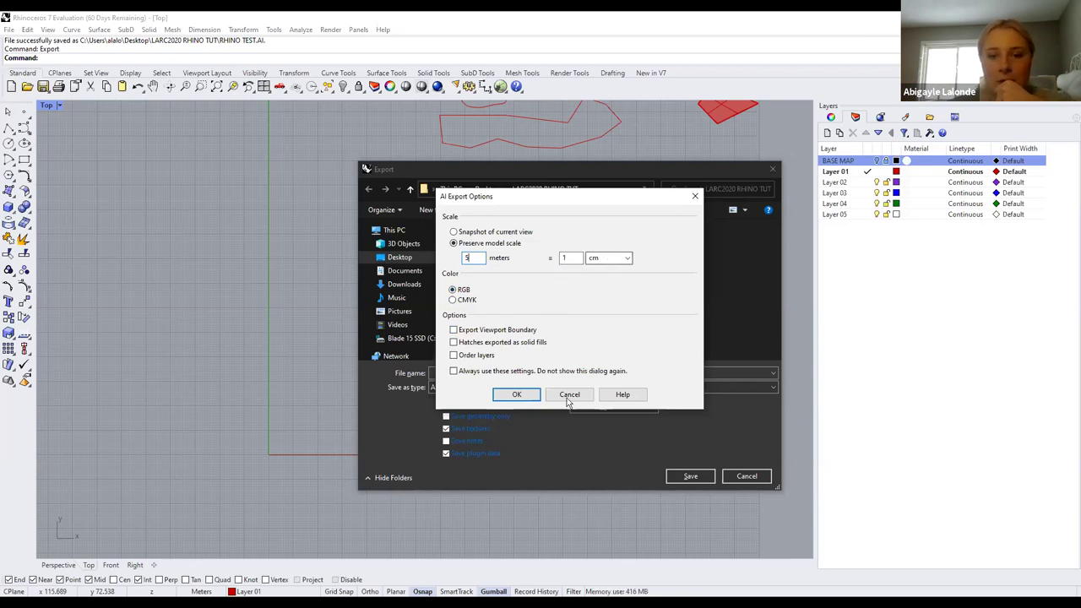
pyautogui.click(516, 395)
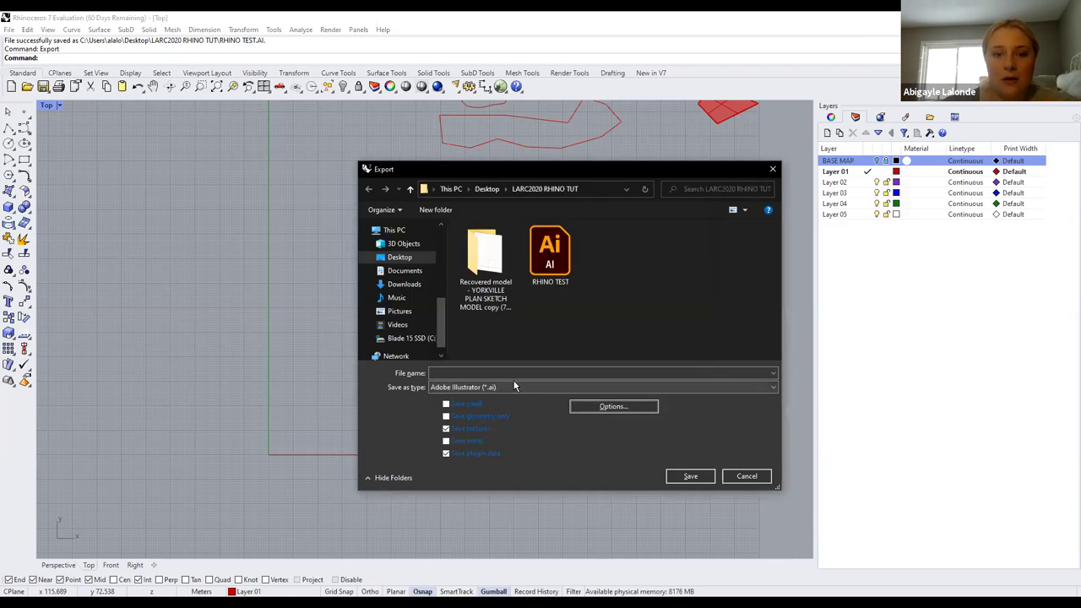
# Export the selected geometry as an Adobe Illustrator file named Test 2 Rhino in the LARC2020 RHINO TUT folder, accepting the export options
pyautogui.write('Test 2 Rhino')
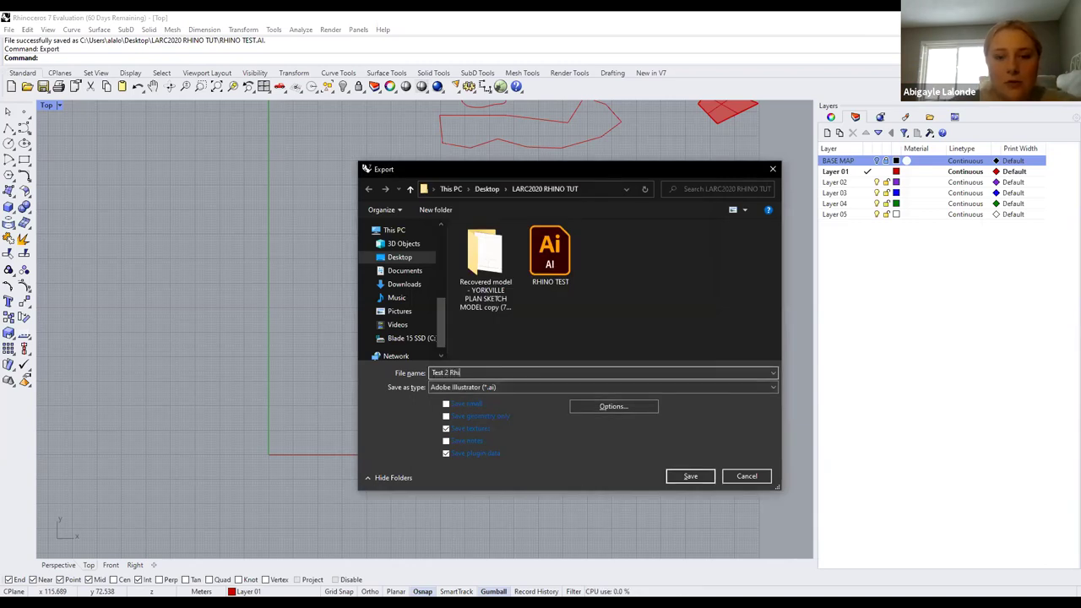
pyautogui.scroll(5, 405, 278)
pyautogui.click(412, 315)
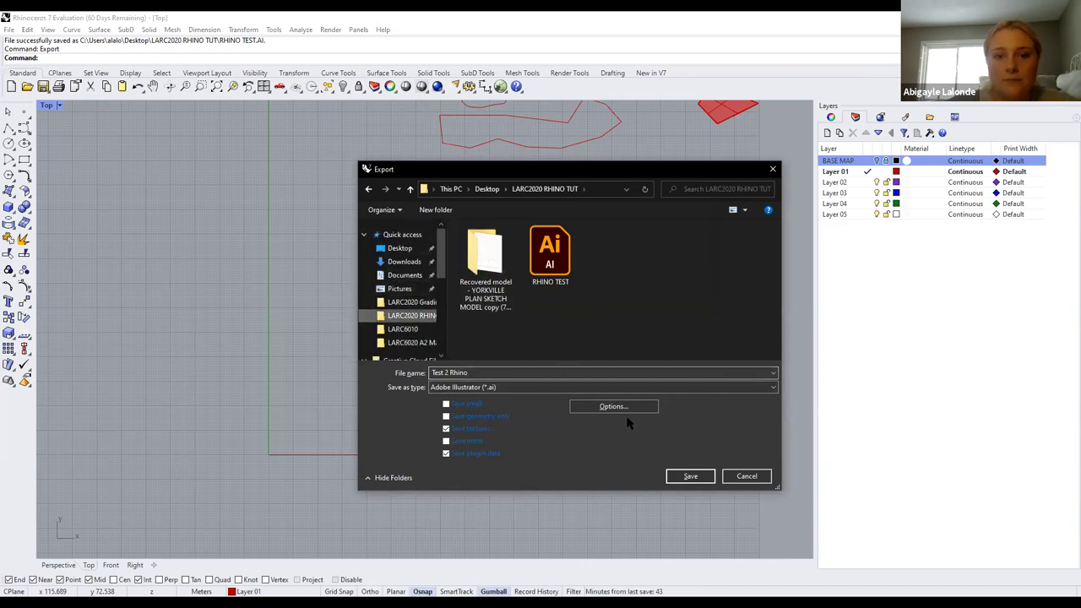
pyautogui.click(692, 477)
pyautogui.click(517, 393)
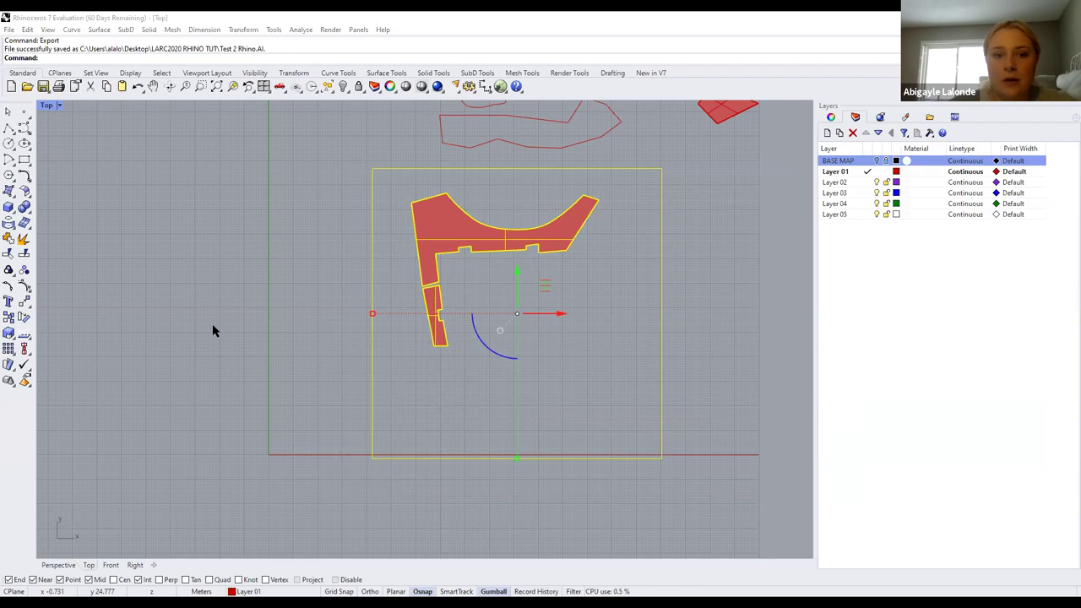
# Switch to Illustrator and select the imported linework in the Test 2 Rhino document for copying
pyautogui.hotkey('alt', 'Tab')
pyautogui.hotkey('ctrl', '-')
pyautogui.hotkey('ctrl', '-')
pyautogui.hotkey('ctrl', '-')
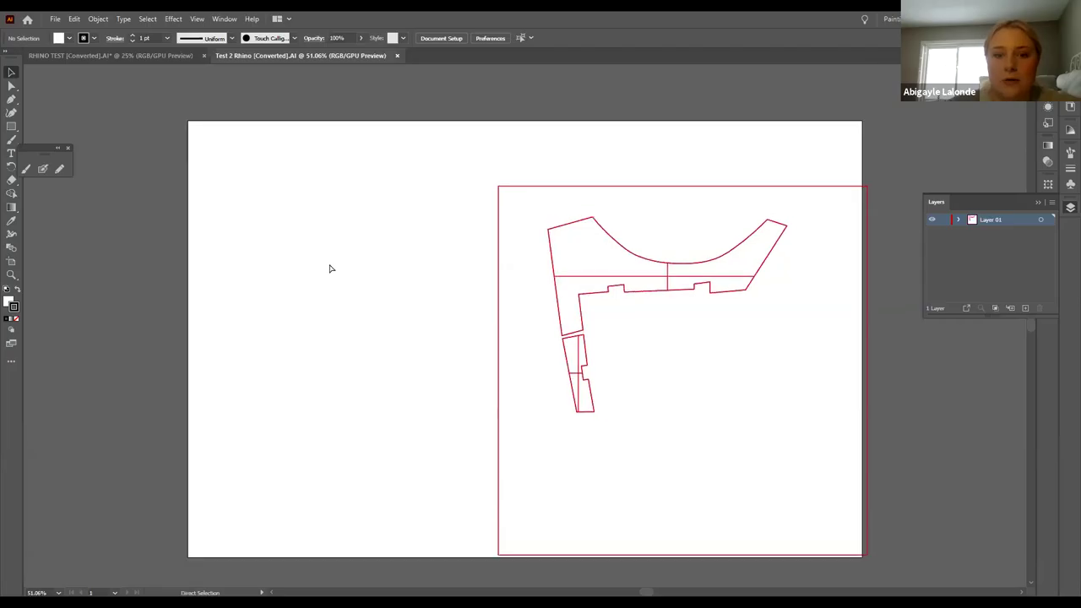
pyautogui.moveTo(508, 242); pyautogui.dragTo(656, 336)
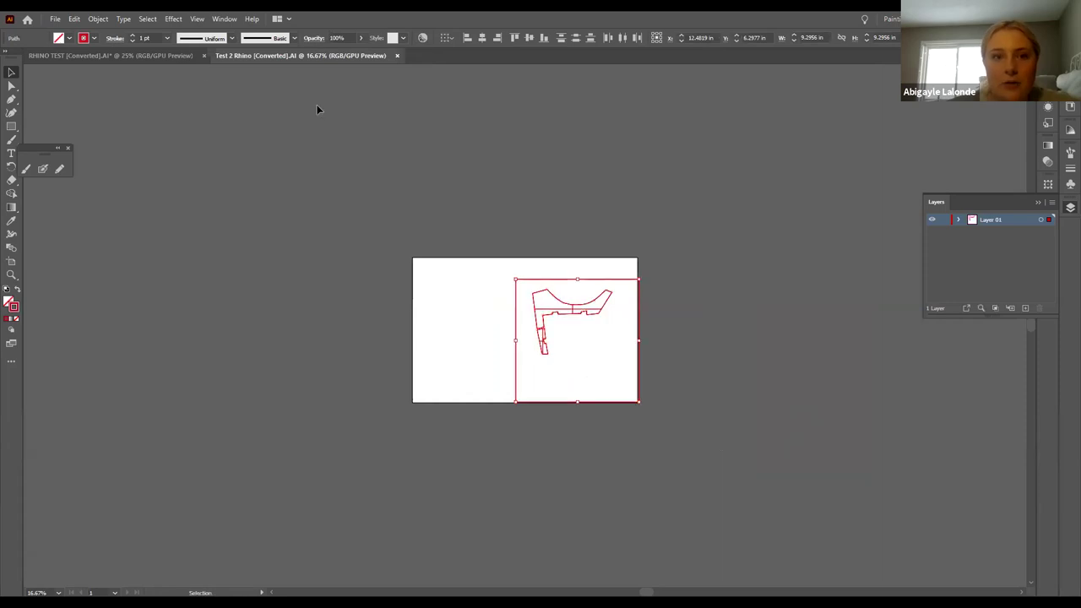
# Paste the copied linework into the RHINO TEST document, place it left of the larger drawing, and compare their scales
pyautogui.click(165, 59)
pyautogui.hotkey('ctrl', '-')
pyautogui.hotkey('ctrl', '-')
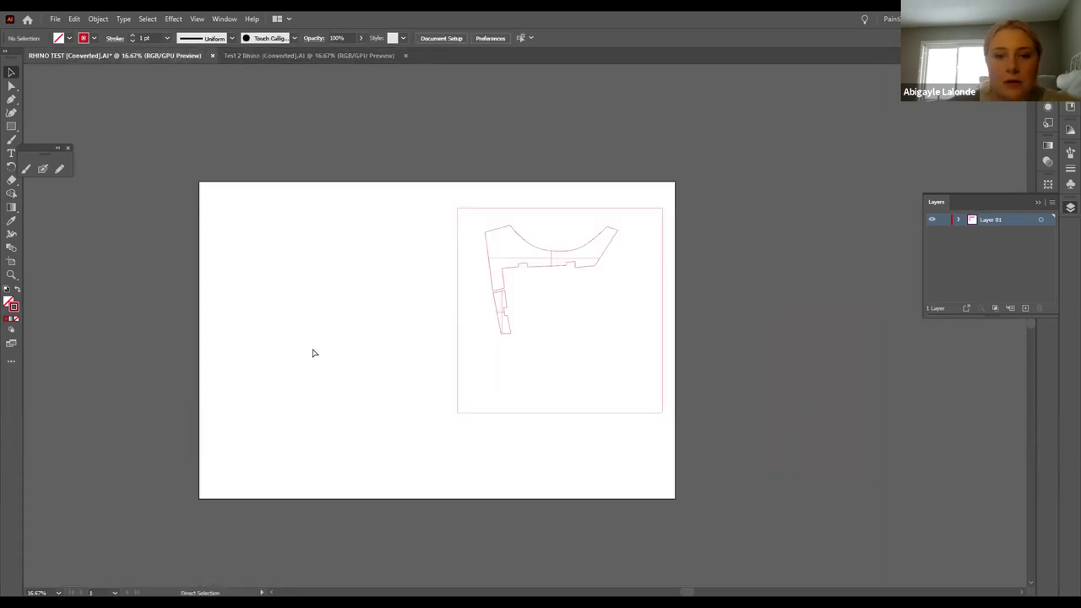
pyautogui.hotkey('ctrl', 'v')
pyautogui.moveTo(548, 312); pyautogui.dragTo(402, 304)
pyautogui.click(473, 335)
pyautogui.scroll(1, 476, 336)
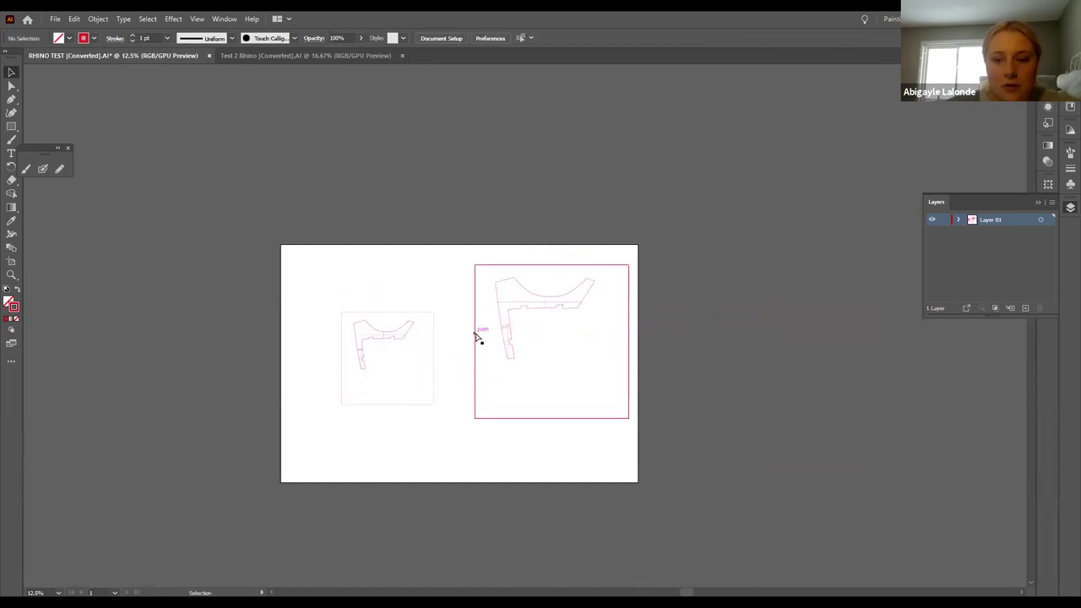
pyautogui.keyDown('alt'); pyautogui.scroll(2, 461, 342); pyautogui.keyUp('alt')
pyautogui.scroll(-5, 416, 357)
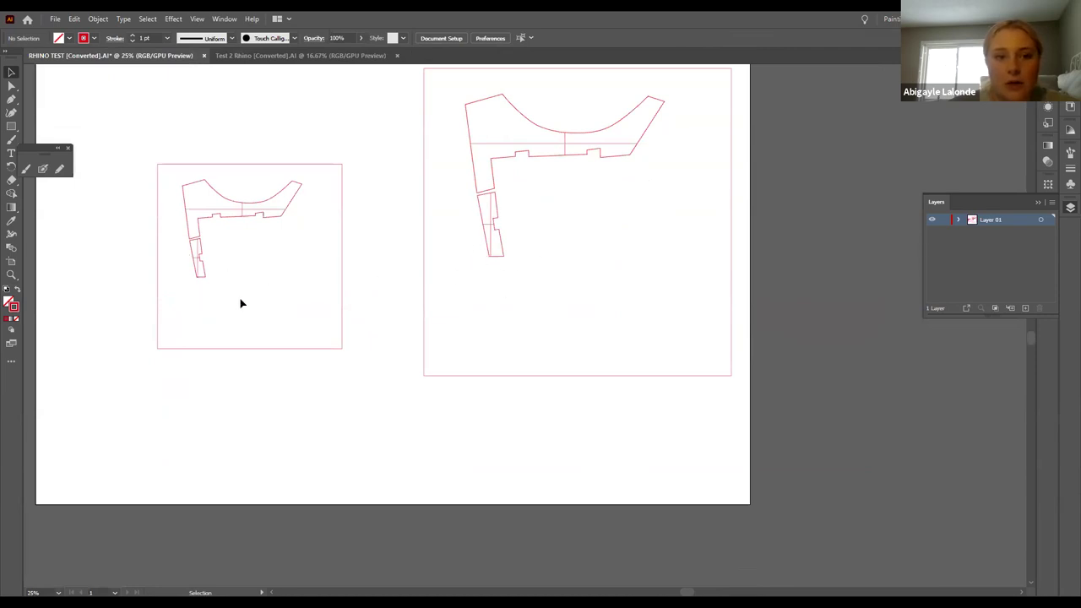
pyautogui.scroll(3, 695, 335)
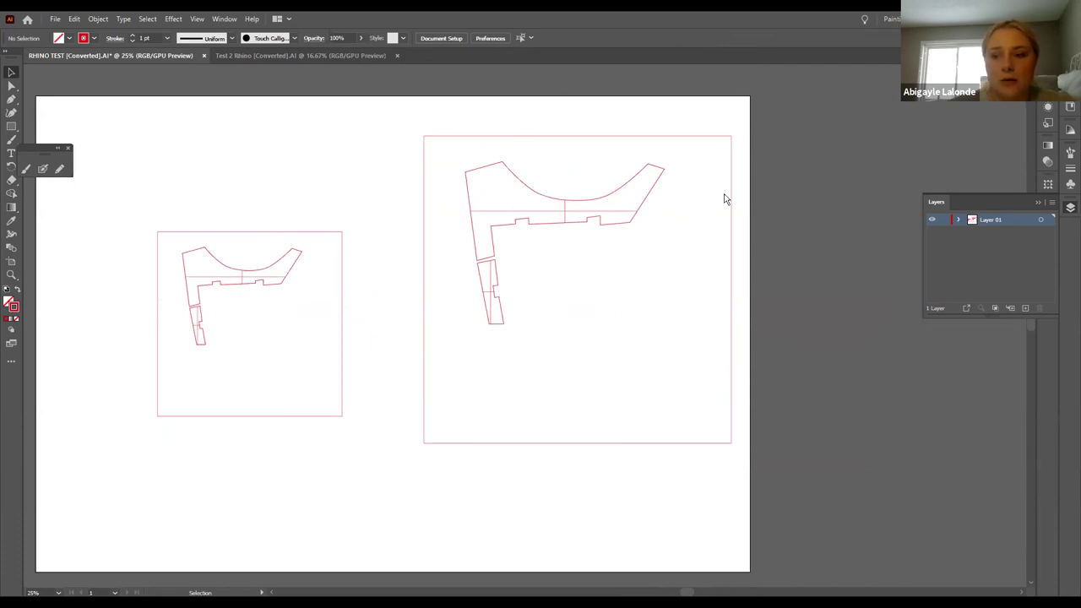
# Return to Rhino and change the Top viewport to the Perspective view to look at the model in 3D
pyautogui.hotkey('alt', 'Tab')
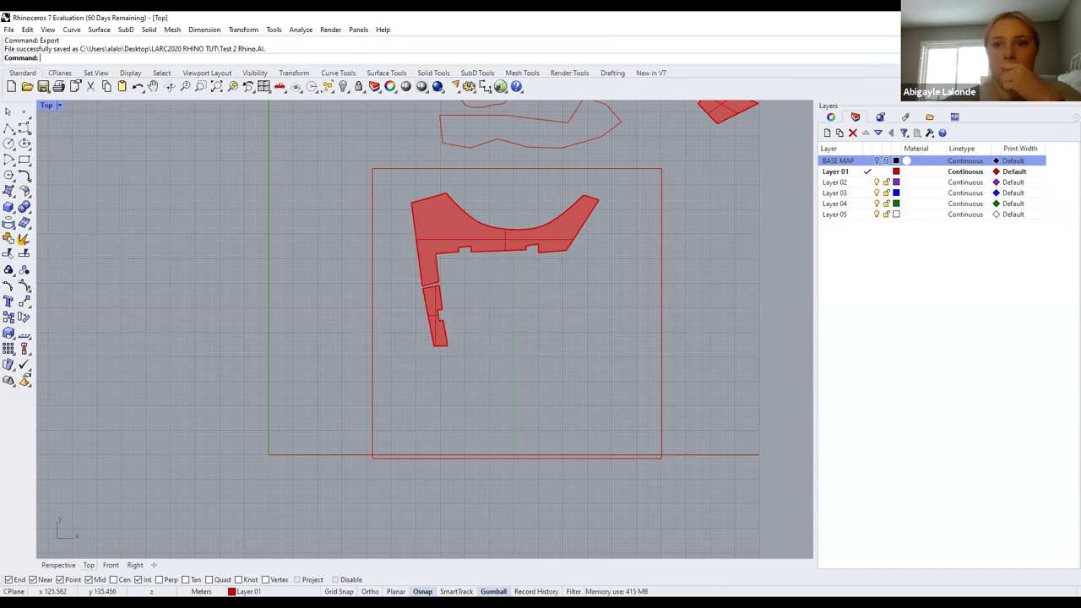
pyautogui.click(929, 22)
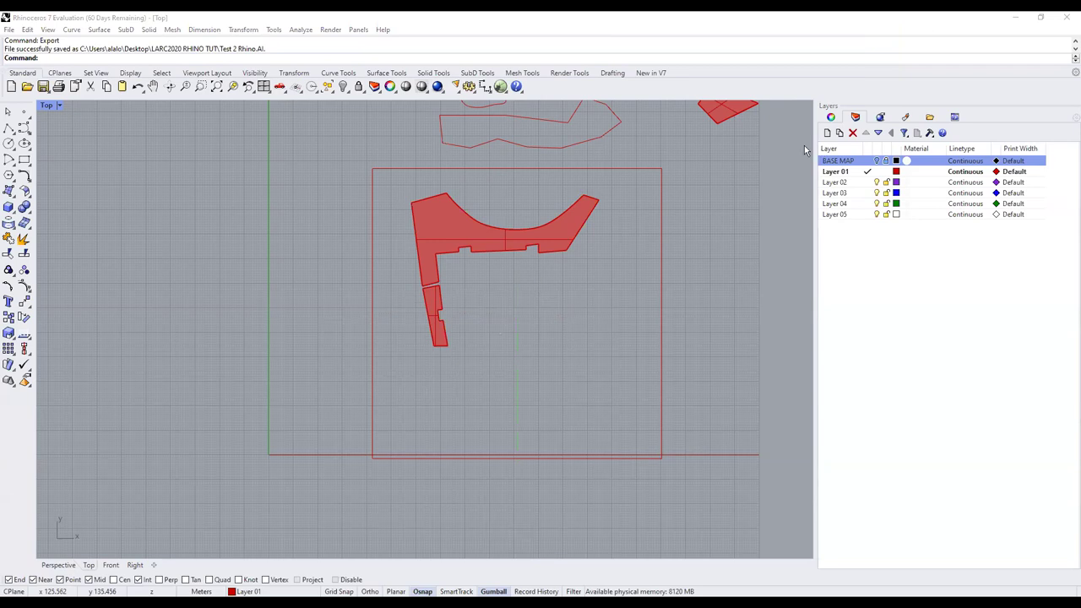
pyautogui.scroll(-2, 479, 257)
pyautogui.scroll(-2, 212, 120)
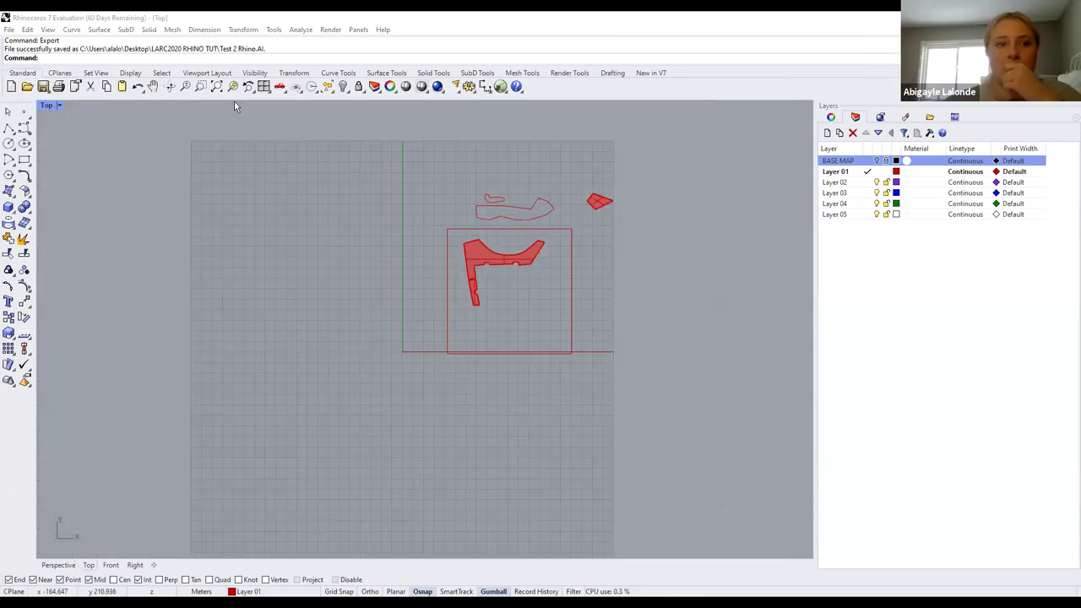
pyautogui.click(46, 105)
pyautogui.moveTo(101, 355)
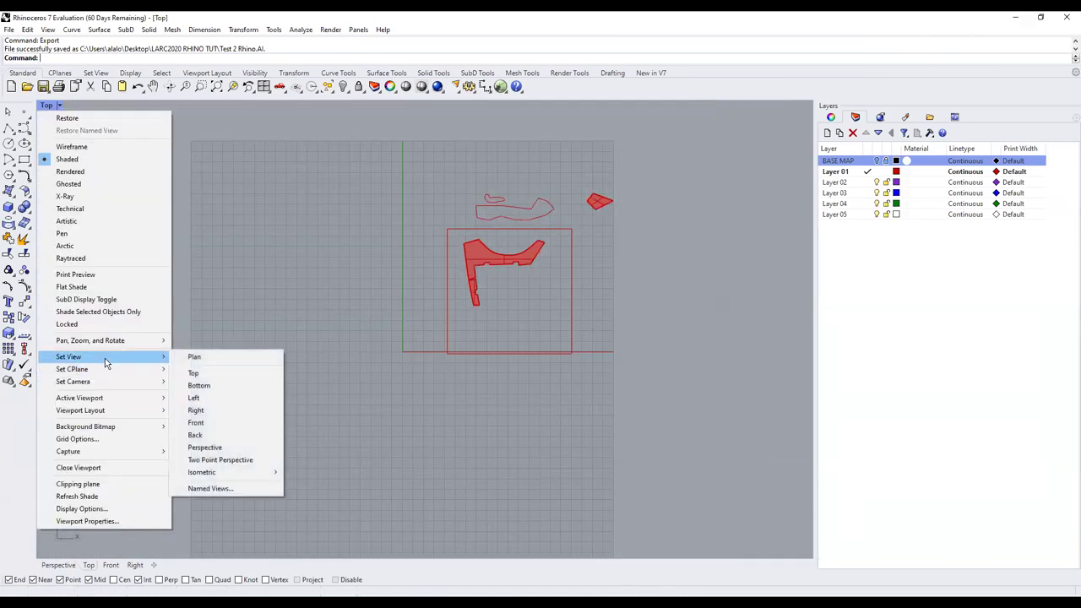
pyautogui.click(252, 447)
pyautogui.scroll(-6, 306, 214)
pyautogui.moveTo(463, 243)
pyautogui.mouseDown(button='right')
pyautogui.moveTo(391, 186)
pyautogui.moveTo(277, 131)
pyautogui.mouseUp(button='right')
pyautogui.scroll(2, 277, 131)
pyautogui.scroll(3, 297, 203)
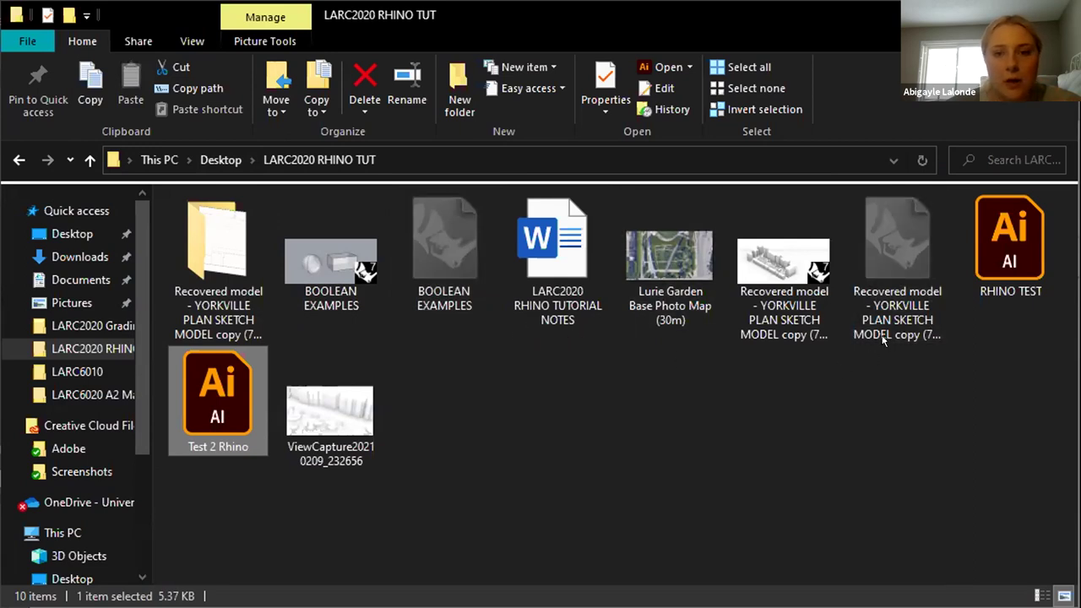
# Open the recovered Yorkville plan sketch model from the LARC2020 RHINO TUT folder
pyautogui.click(874, 308)
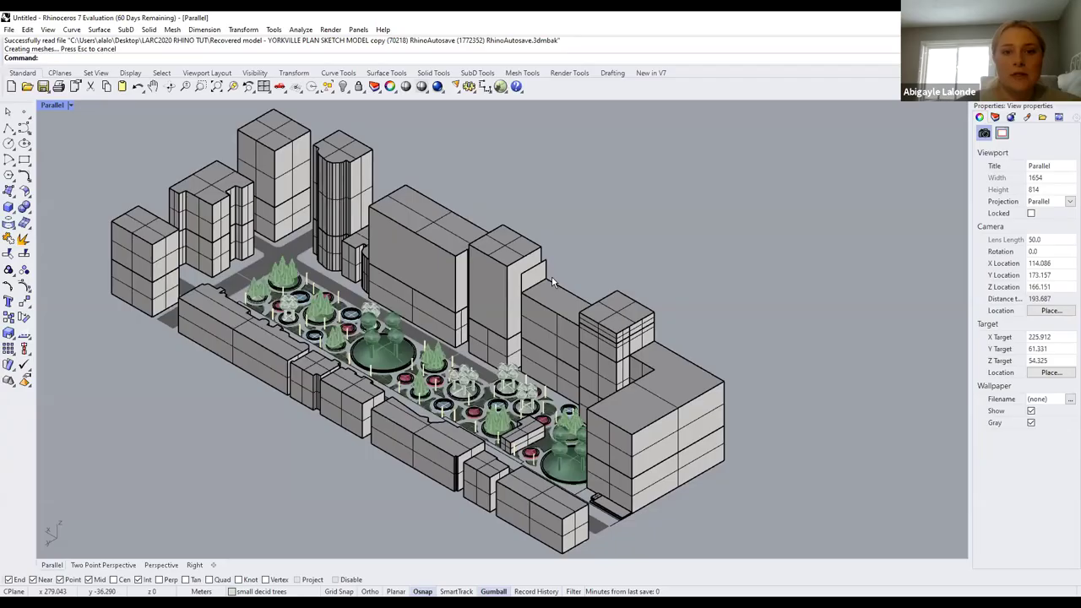
# Examine the Yorkville model's park from overview to close range, including its circular planters, trees and surrounding building blocks
pyautogui.scroll(-5, 358, 348)
pyautogui.scroll(7, 277, 364)
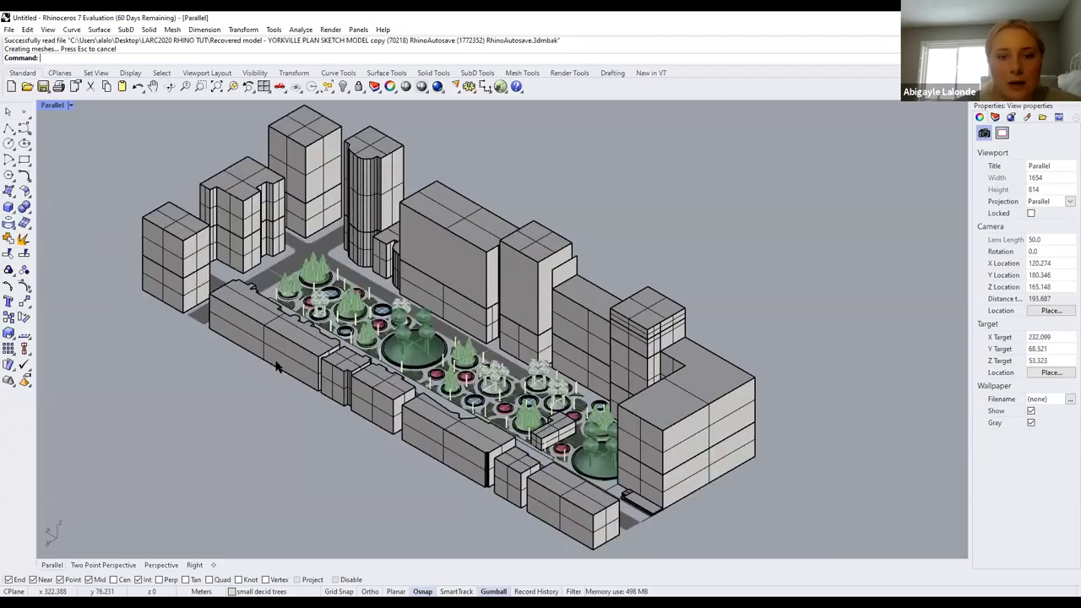
pyautogui.scroll(-3, 277, 365)
pyautogui.scroll(3, 208, 377)
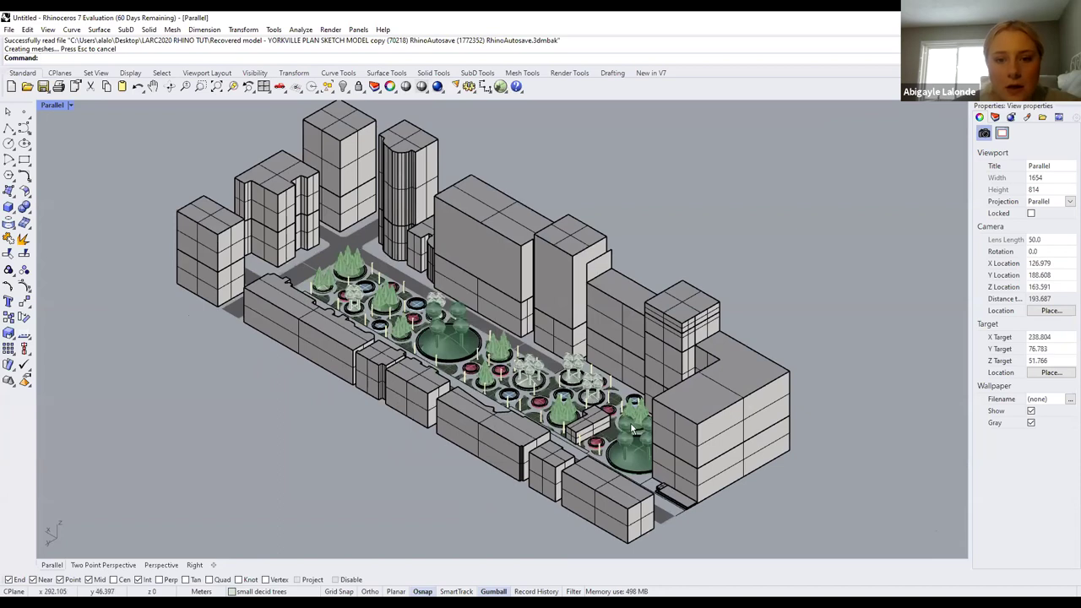
pyautogui.scroll(2, 634, 429)
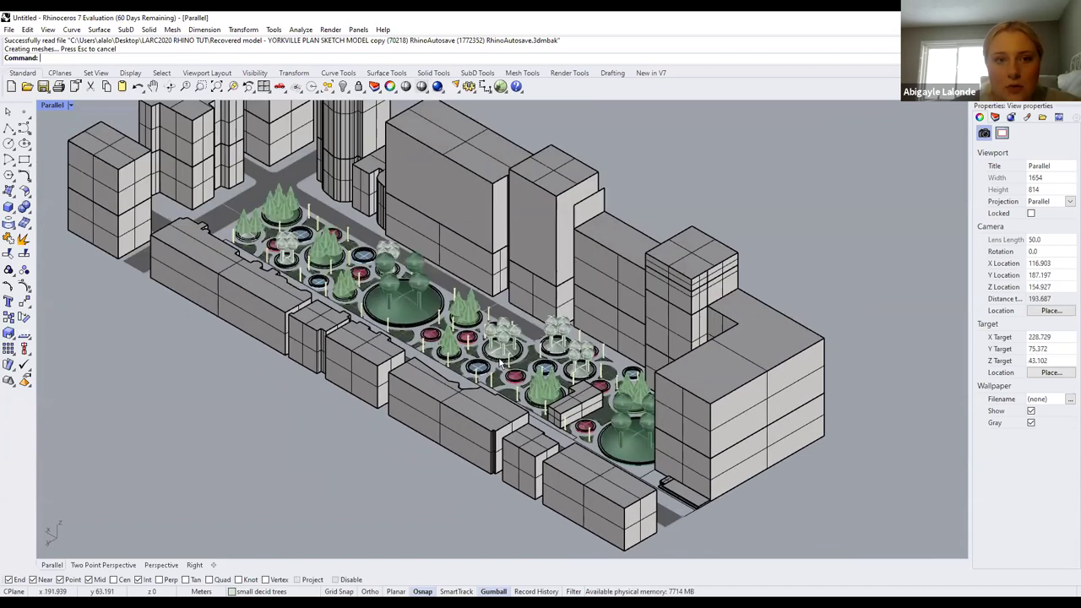
pyautogui.scroll(-2, 443, 262)
pyautogui.scroll(3, 446, 341)
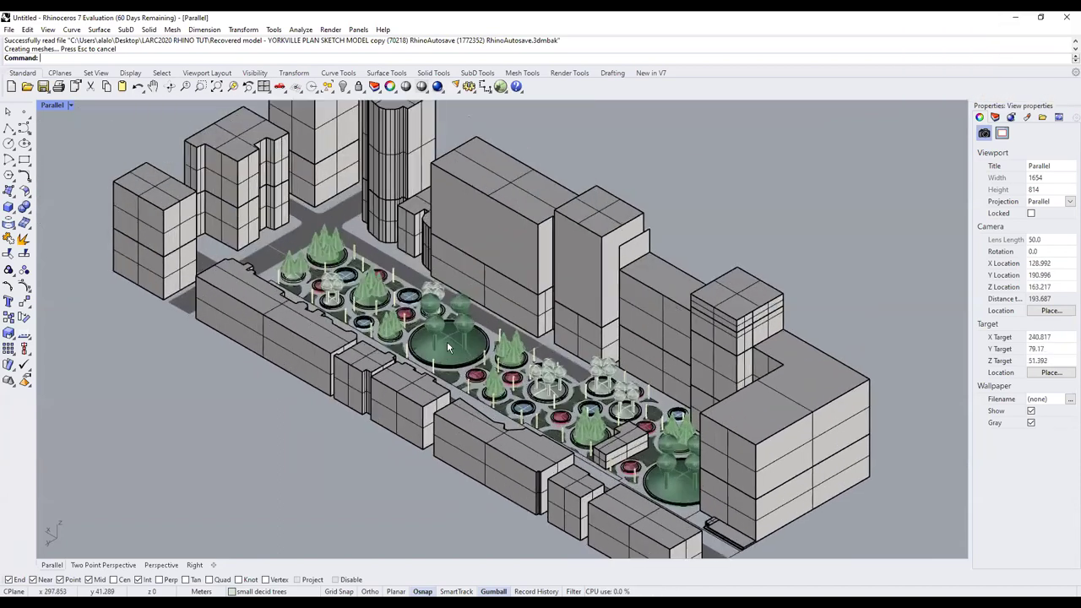
pyautogui.scroll(-2, 447, 341)
pyautogui.scroll(2, 388, 338)
pyautogui.scroll(-1, 385, 334)
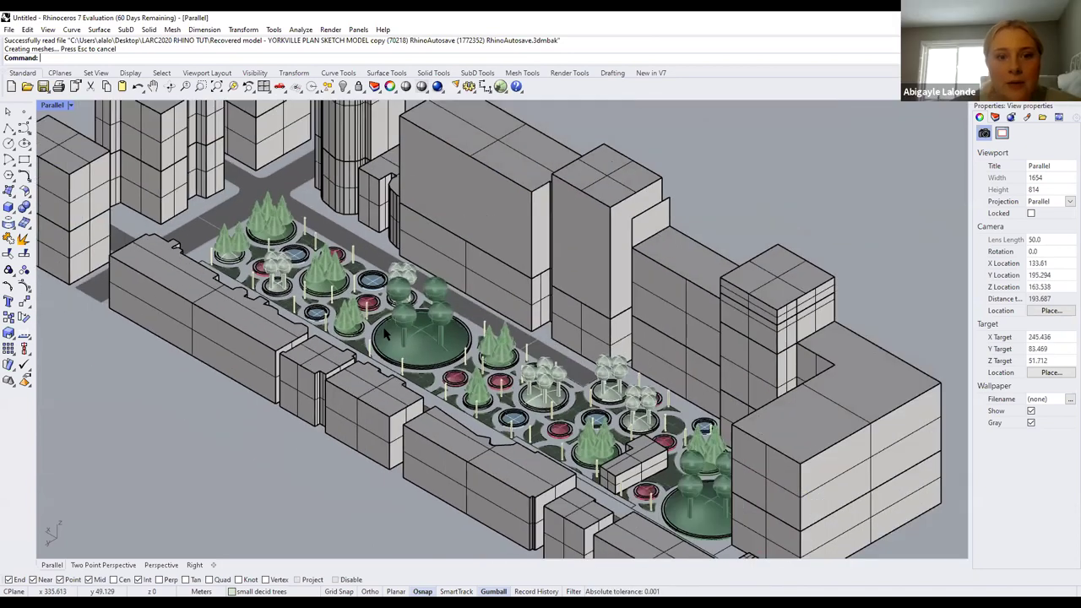
pyautogui.scroll(-1, 386, 327)
pyautogui.scroll(3, 372, 311)
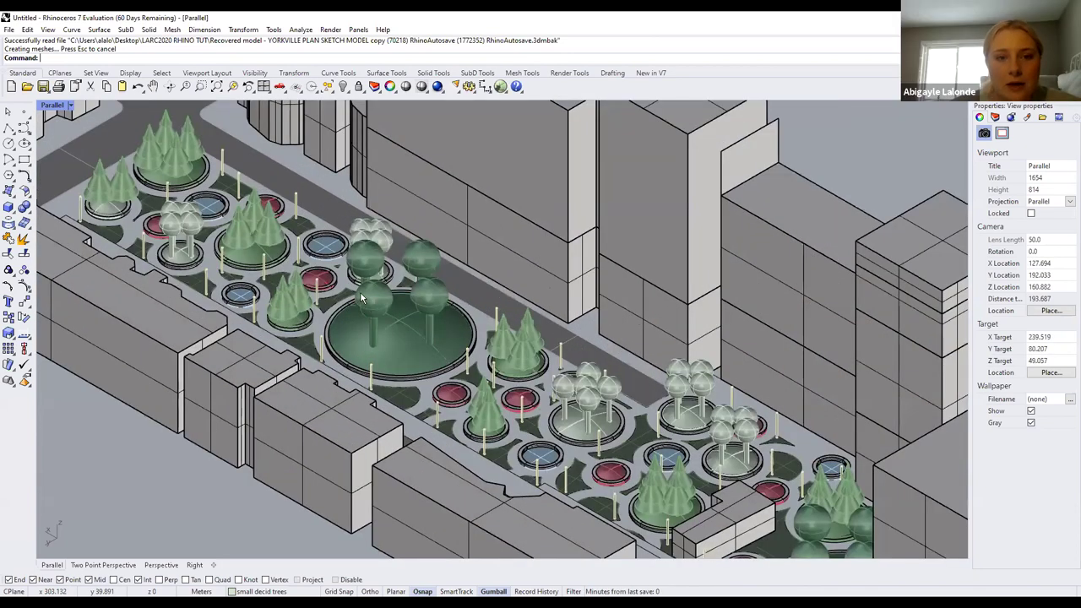
pyautogui.scroll(3, 361, 295)
pyautogui.scroll(-4, 384, 295)
pyautogui.scroll(2, 388, 297)
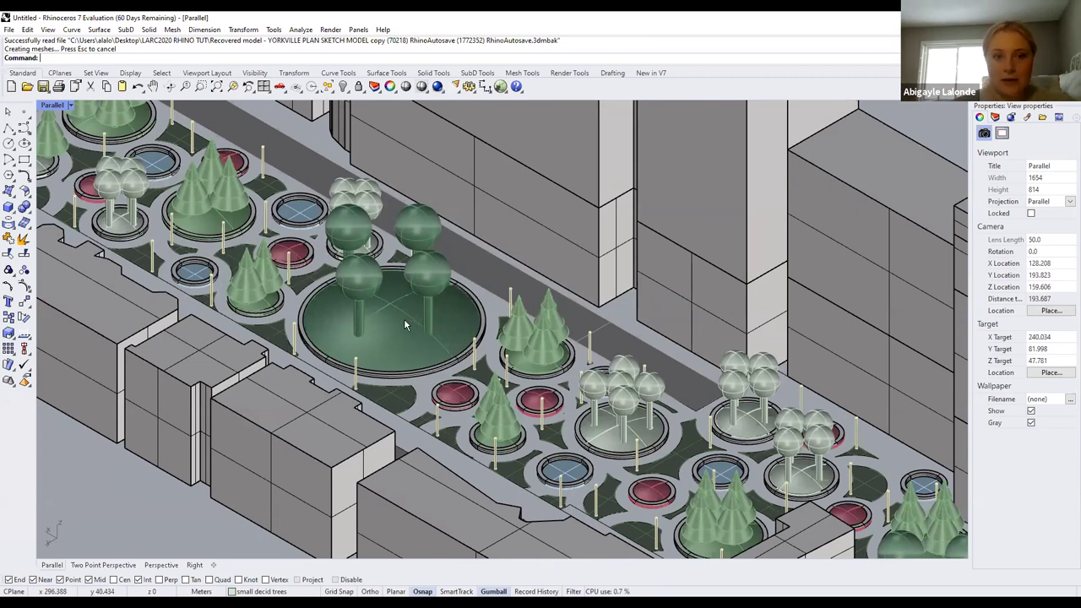
pyautogui.scroll(-2, 457, 248)
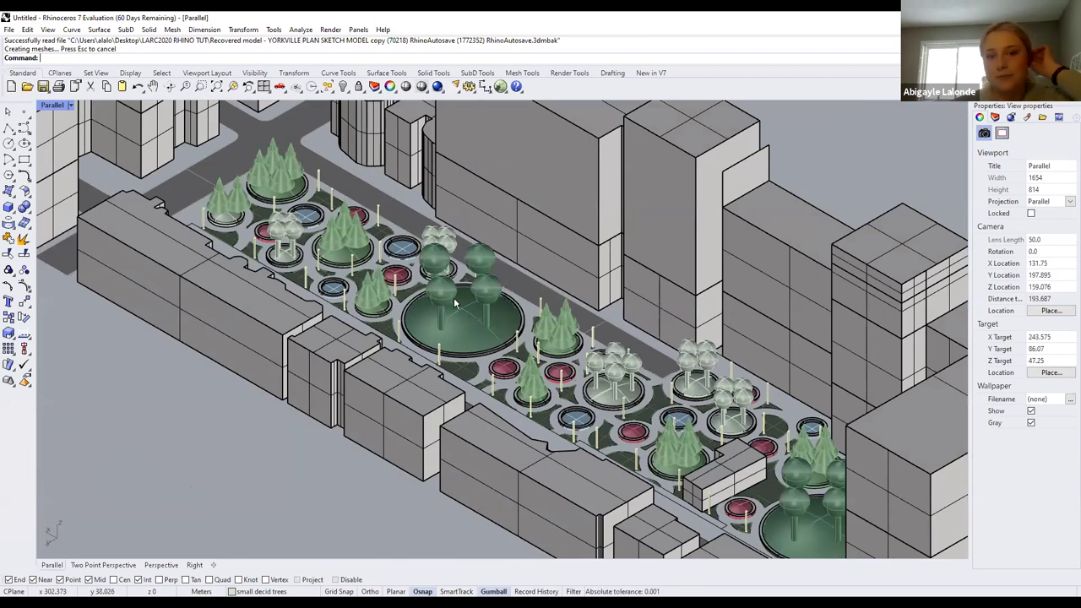
pyautogui.scroll(2, 437, 295)
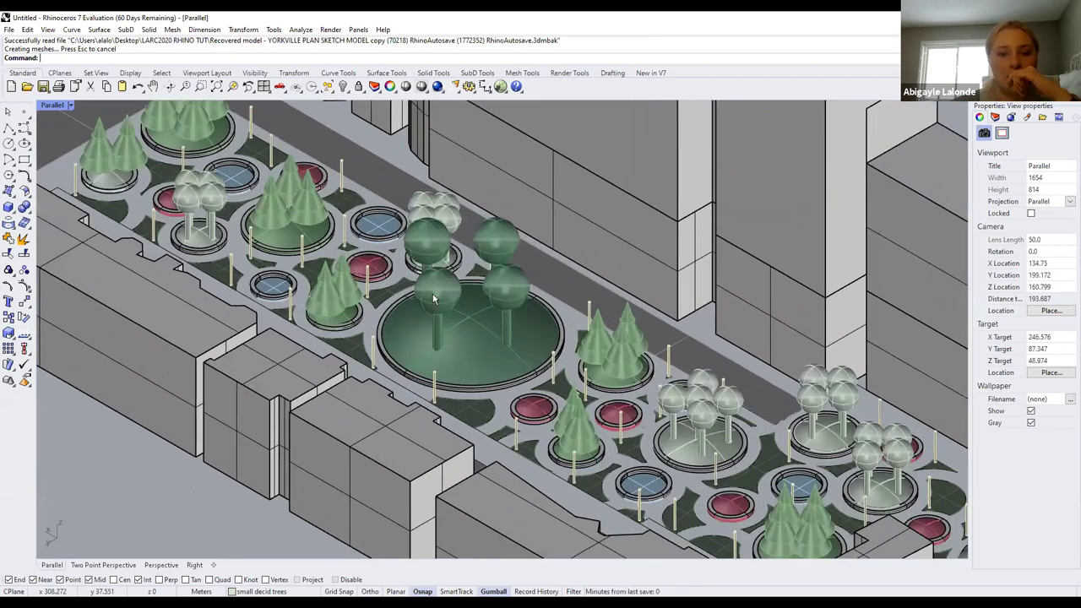
pyautogui.scroll(1, 346, 292)
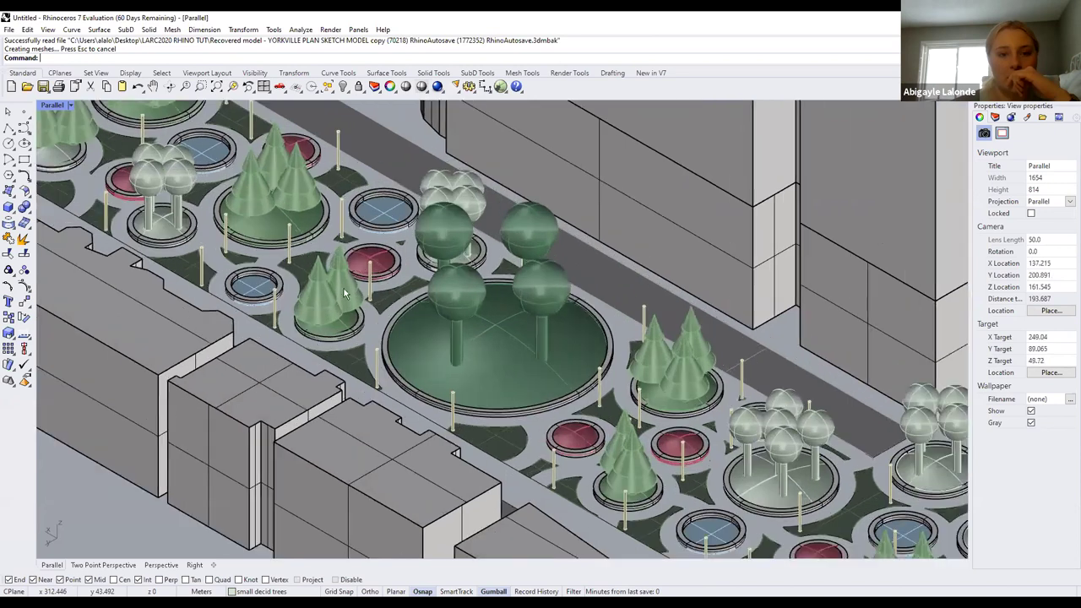
pyautogui.scroll(2, 345, 293)
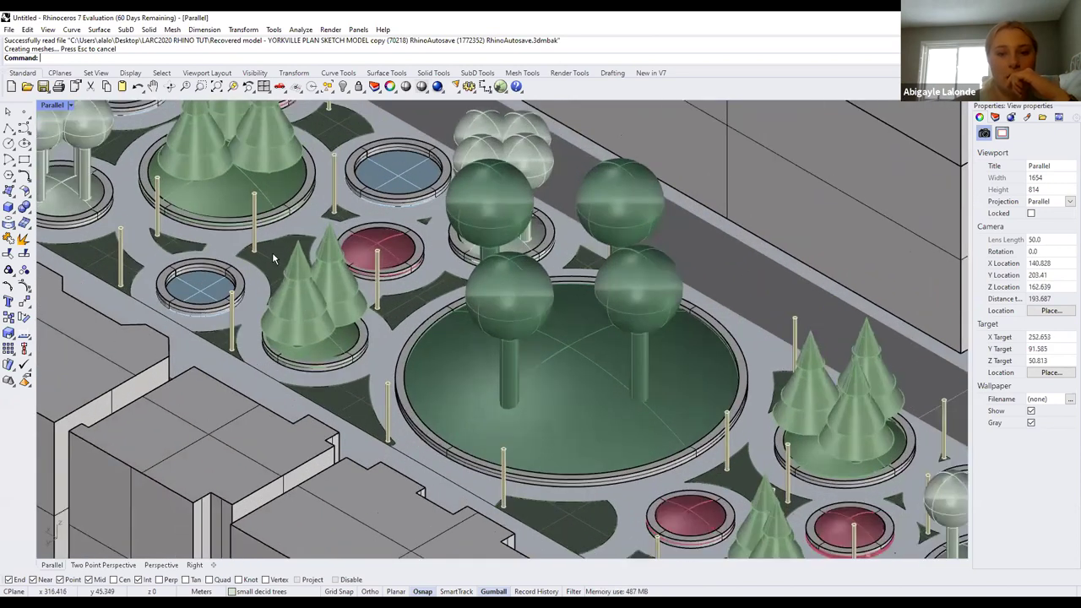
pyautogui.scroll(-6, 273, 258)
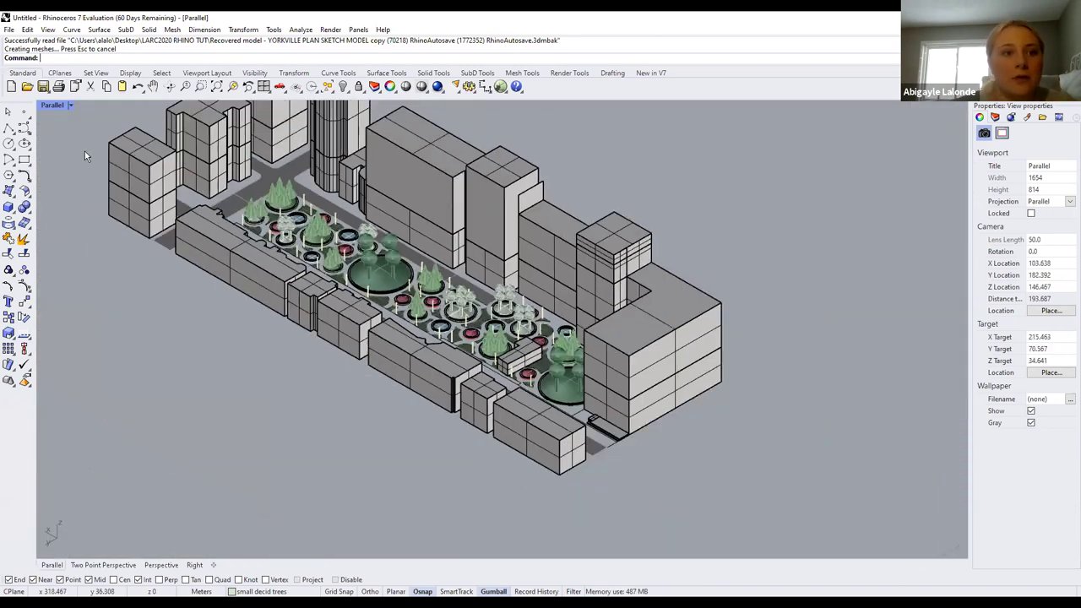
# Change the Parallel viewport of the Yorkville model to the Perspective view
pyautogui.scroll(1, 84, 155)
pyautogui.click(70, 105)
pyautogui.moveTo(110, 369)
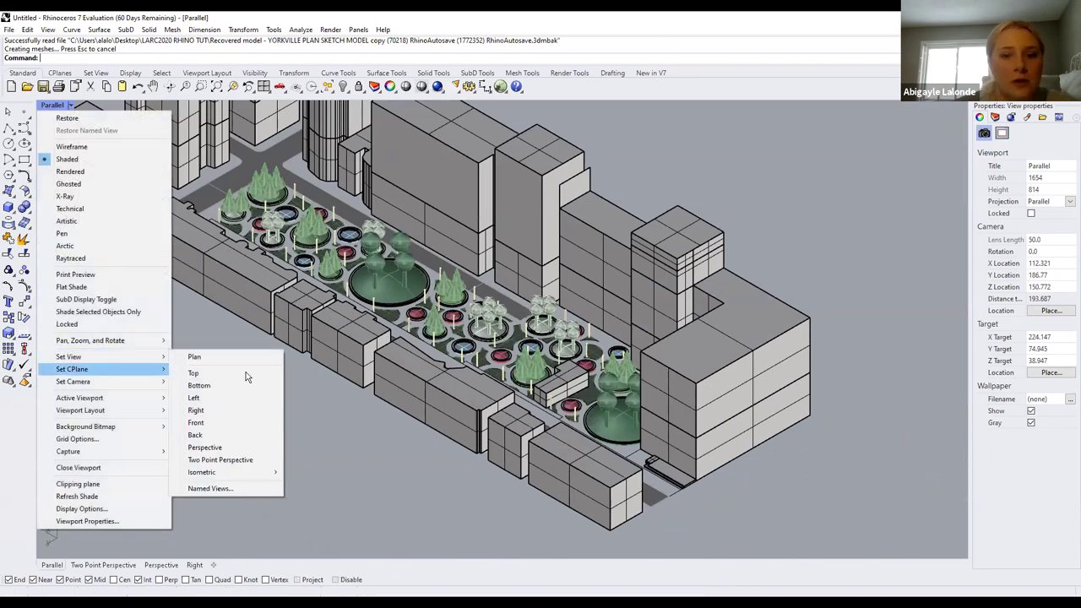
pyautogui.press('Escape')
pyautogui.click(70, 105)
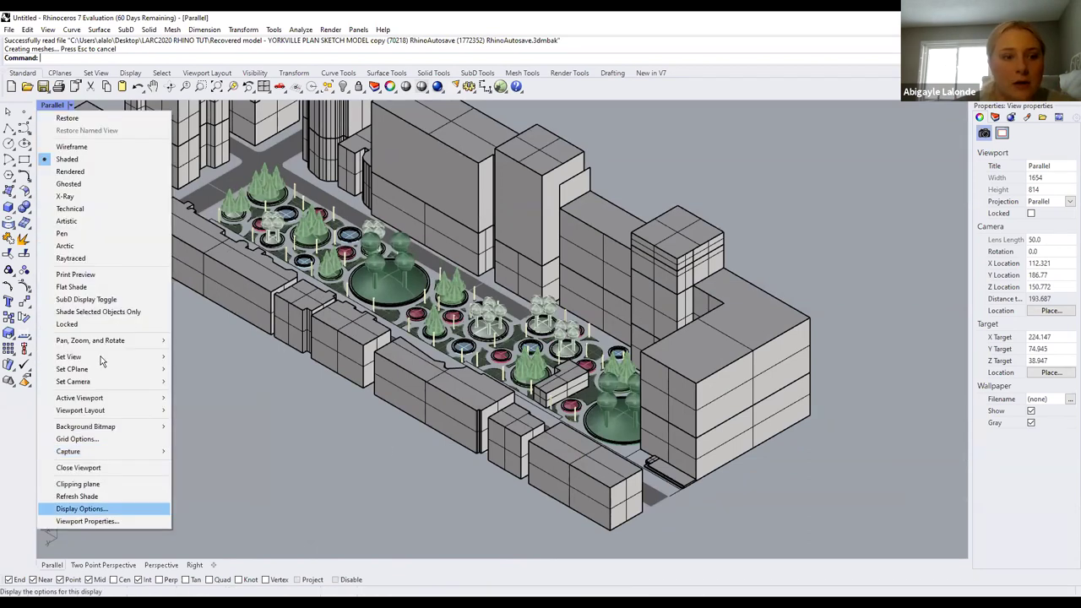
pyautogui.click(219, 449)
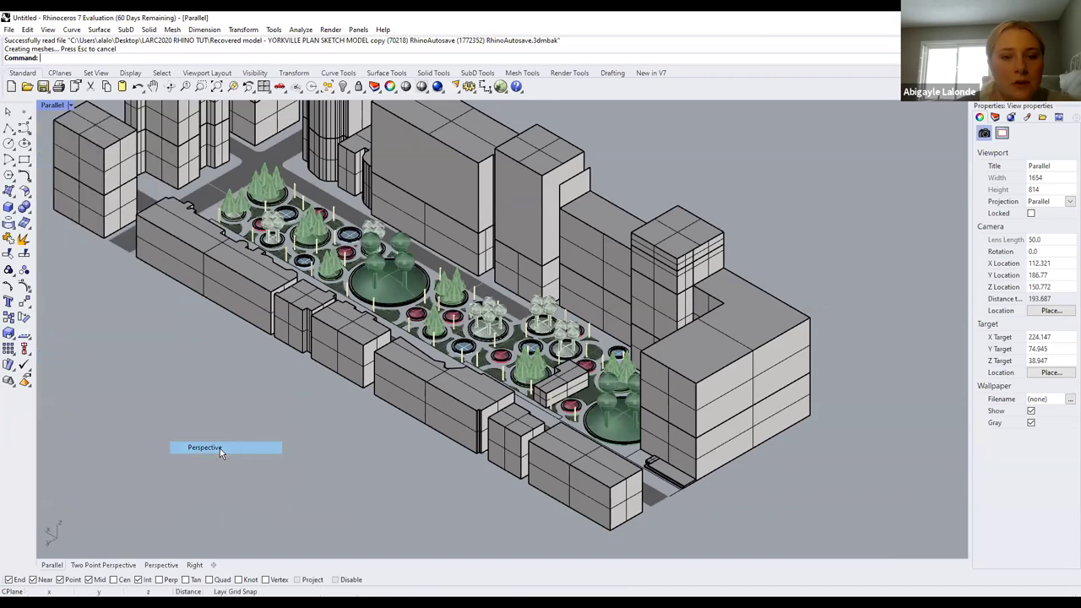
# Create a corner-to-corner box with its first base corner at the origin, drawn freehand to roughly cubic proportions
pyautogui.scroll(-5, 51, 383)
pyautogui.scroll(2, 372, 457)
pyautogui.scroll(-3, 374, 460)
pyautogui.scroll(2, 187, 393)
pyautogui.scroll(20, 226, 436)
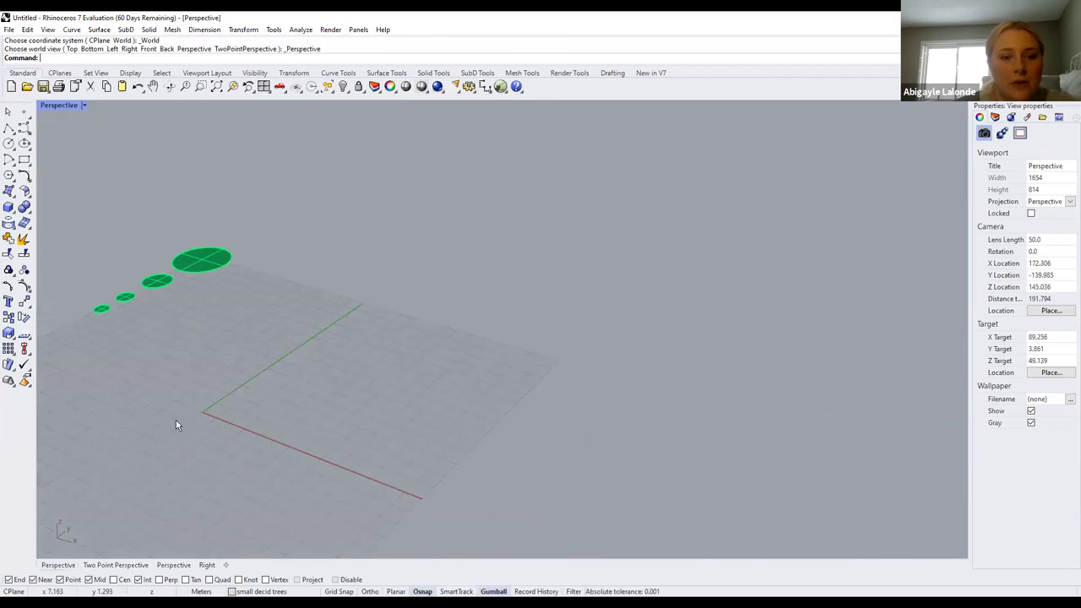
pyautogui.scroll(3, 180, 396)
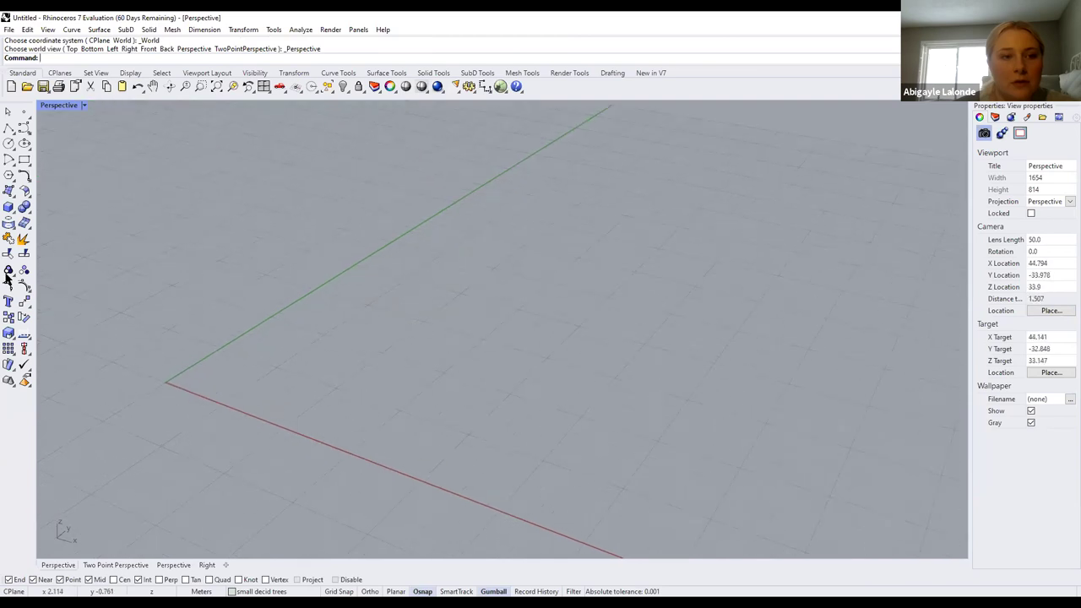
pyautogui.click(8, 208)
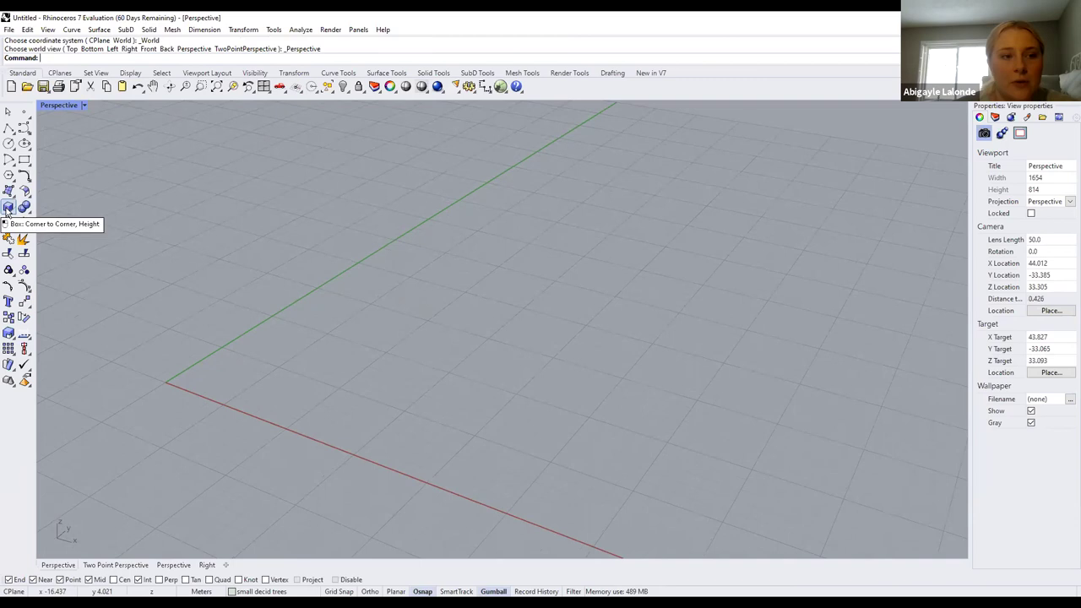
pyautogui.click(7, 209)
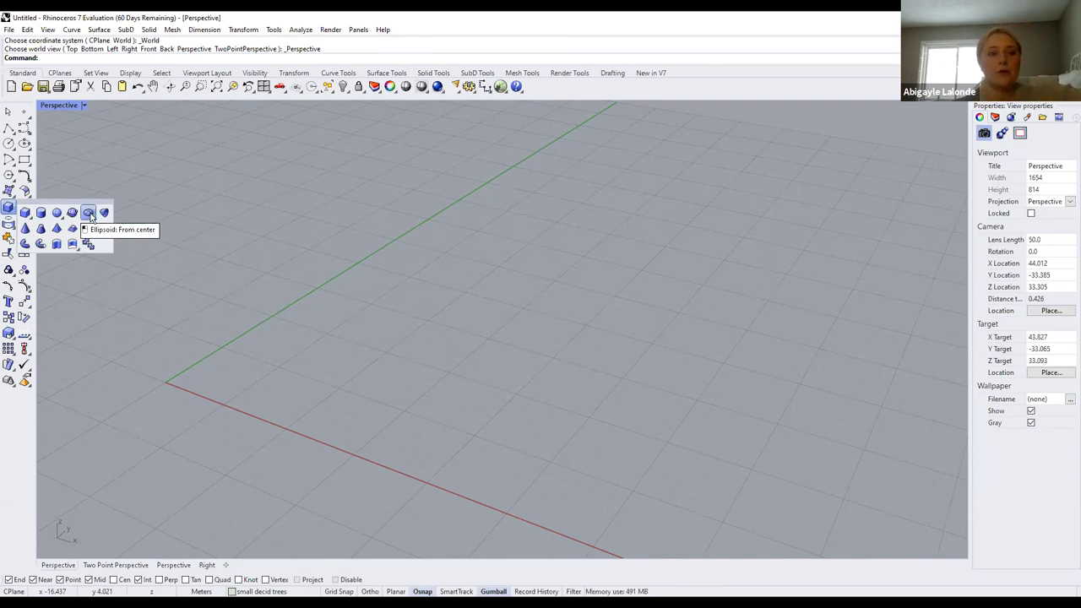
pyautogui.click(25, 212)
pyautogui.click(166, 378)
pyautogui.click(293, 360)
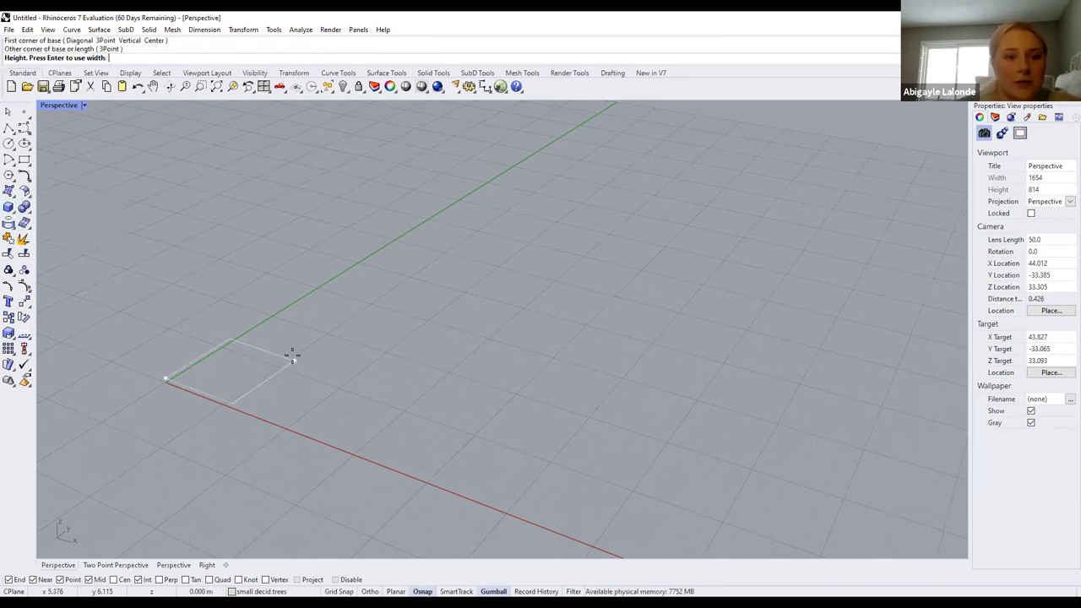
pyautogui.click(283, 295)
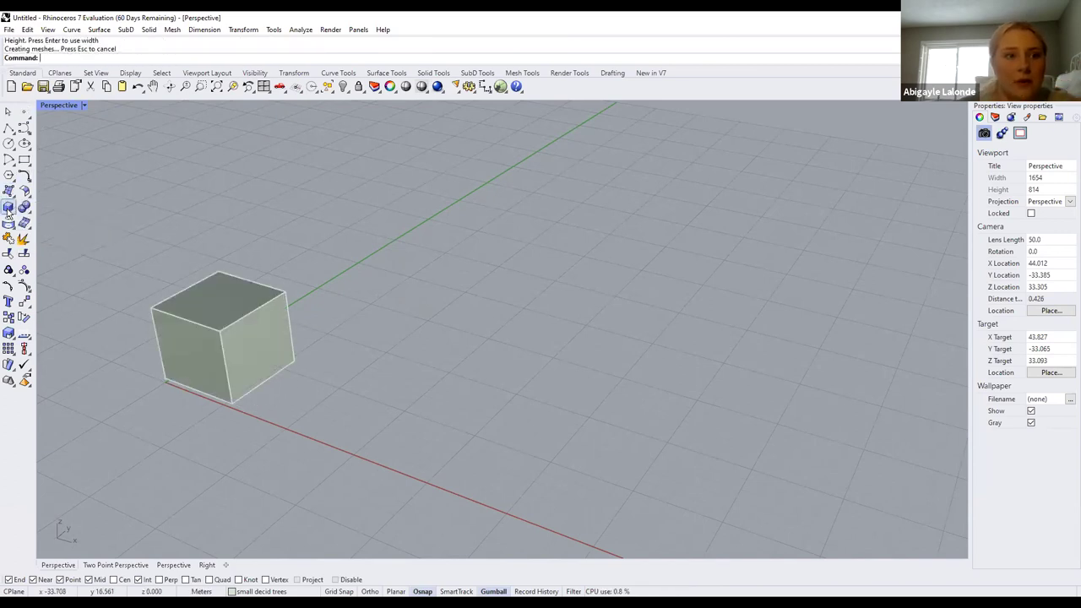
# Create an upright cylinder on the red X axis beside the box, somewhat narrower and about as tall
pyautogui.click(311, 429)
pyautogui.click(316, 402)
pyautogui.click(309, 336)
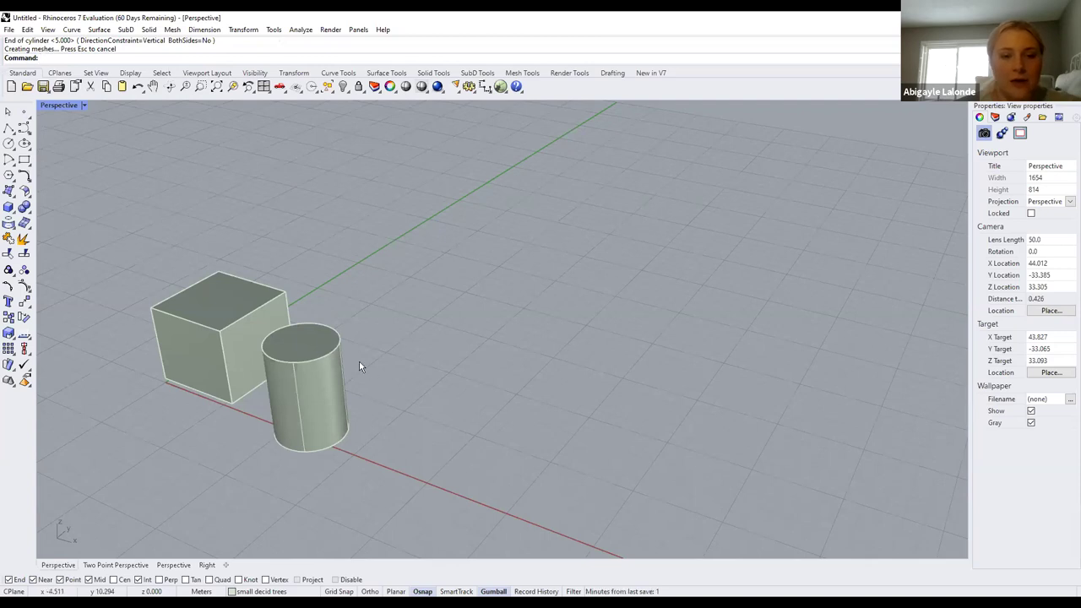
# Create a sphere by centre and radius near the red X axis, past the cylinder and wider than it
pyautogui.click(8, 208)
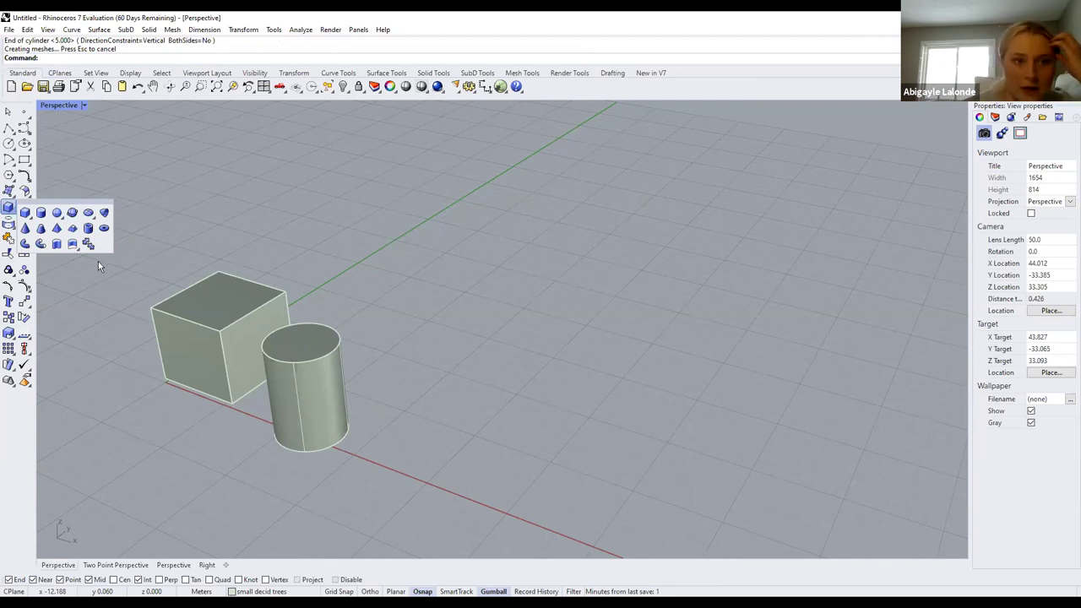
pyautogui.click(56, 212)
pyautogui.click(423, 466)
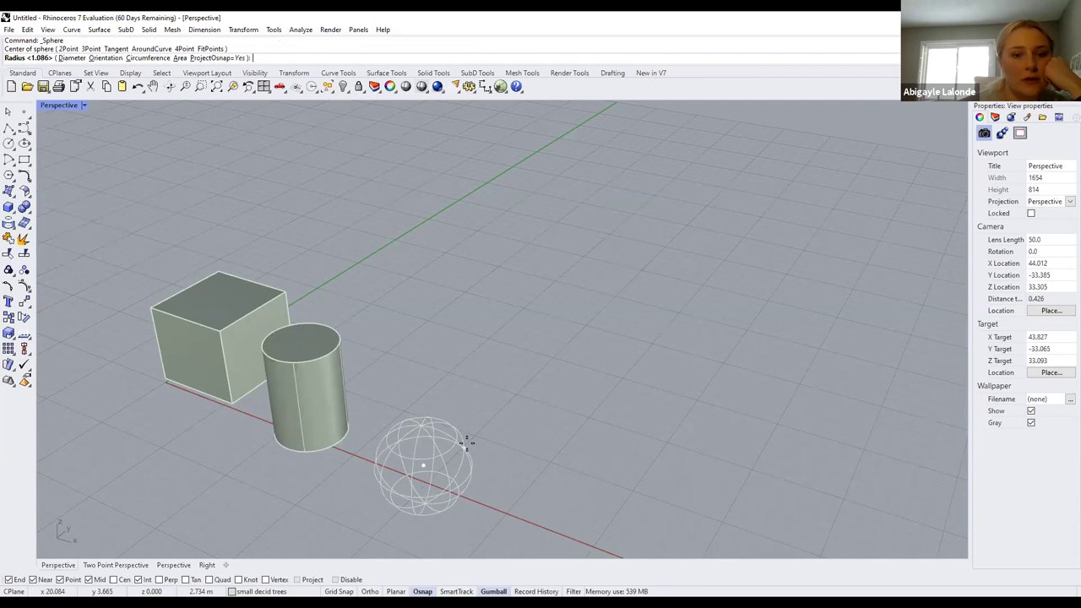
pyautogui.click(426, 387)
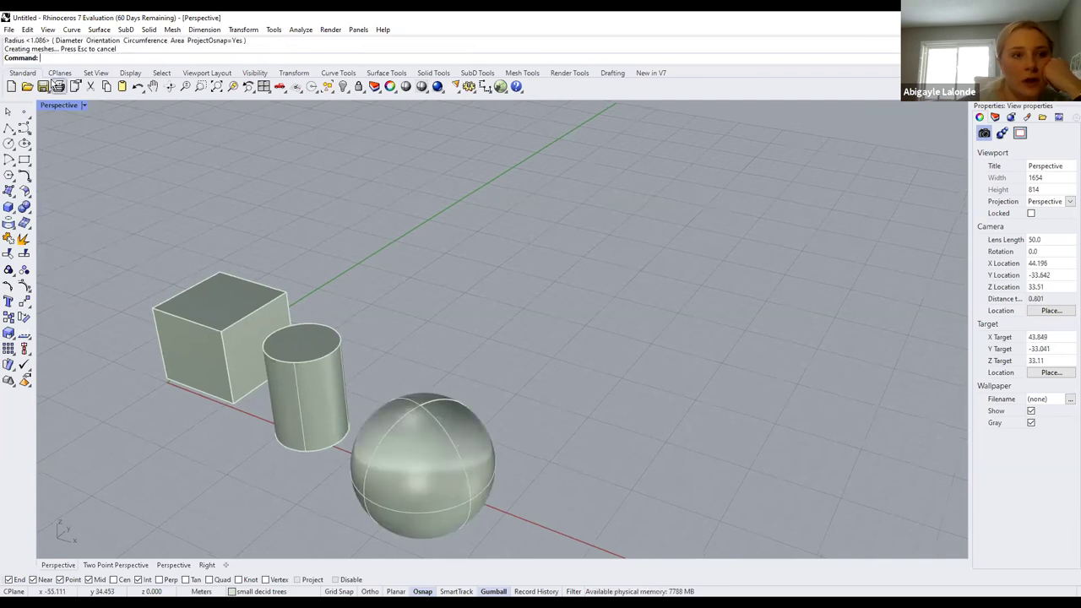
# Create a second, smaller sphere by its diameter on the ground plane, farther along beyond the first sphere
pyautogui.click(11, 212)
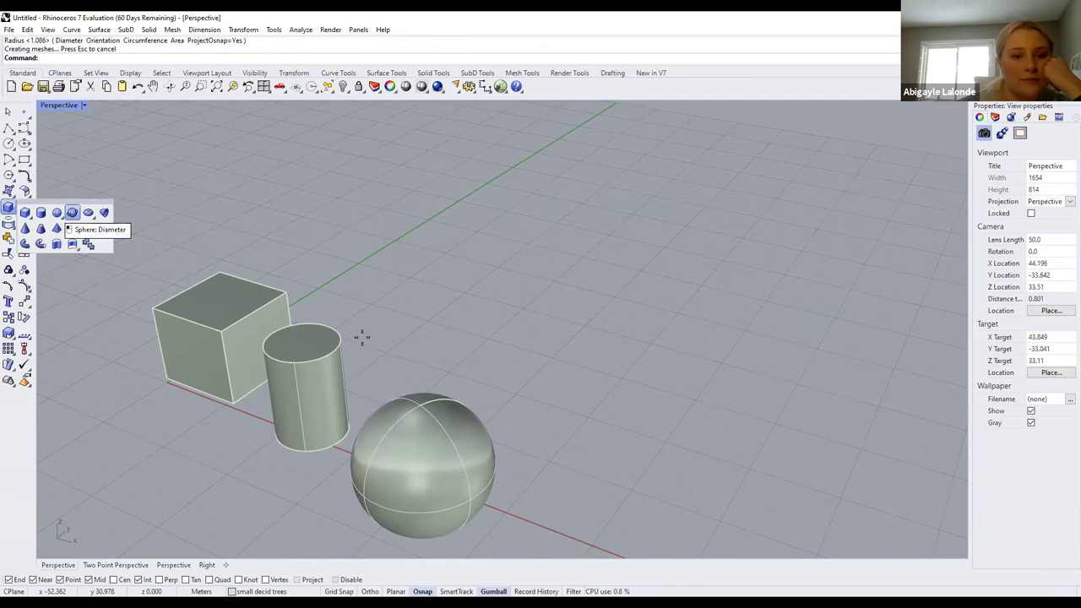
pyautogui.click(71, 214)
pyautogui.click(541, 471)
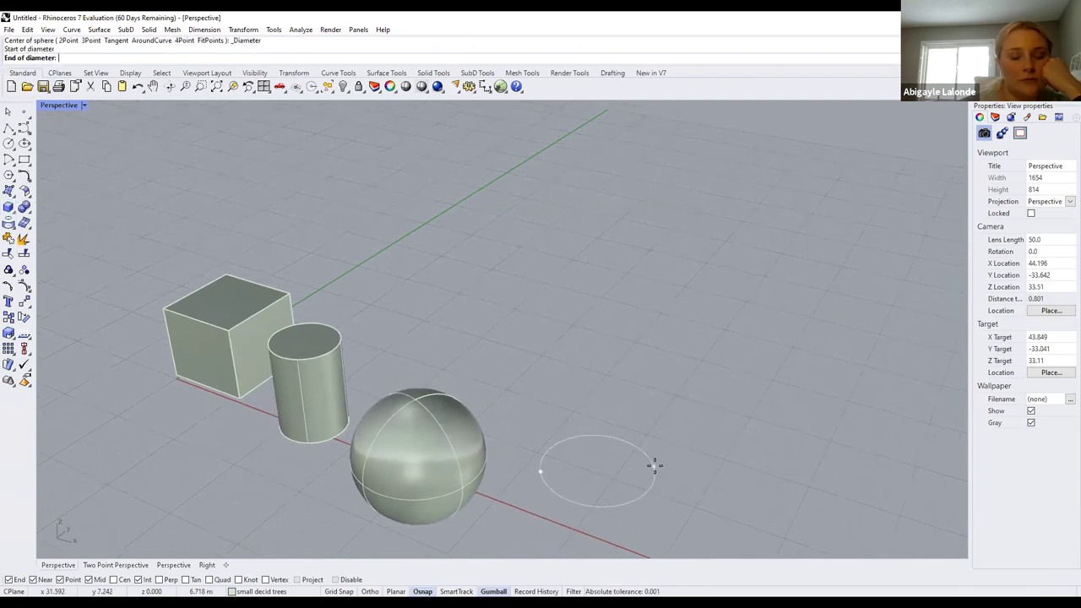
pyautogui.click(613, 457)
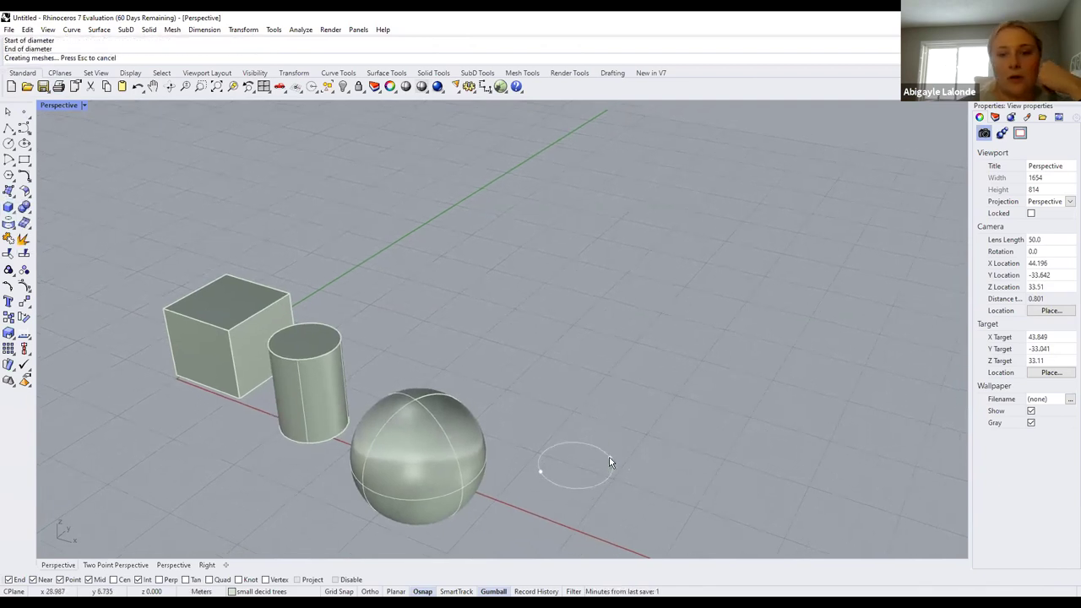
# Create an ellipsoid from its centre behind the two spheres, elongated parallel to the X axis, with a vertical semi-axis of about 4.5 m
pyautogui.click(25, 211)
pyautogui.click(10, 210)
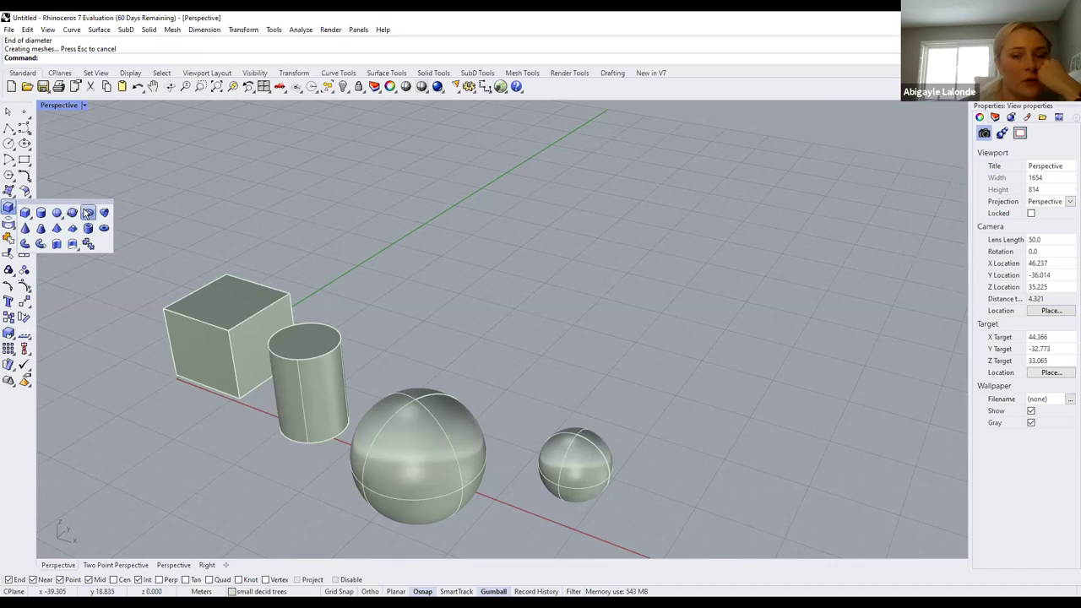
pyautogui.click(88, 212)
pyautogui.click(608, 368)
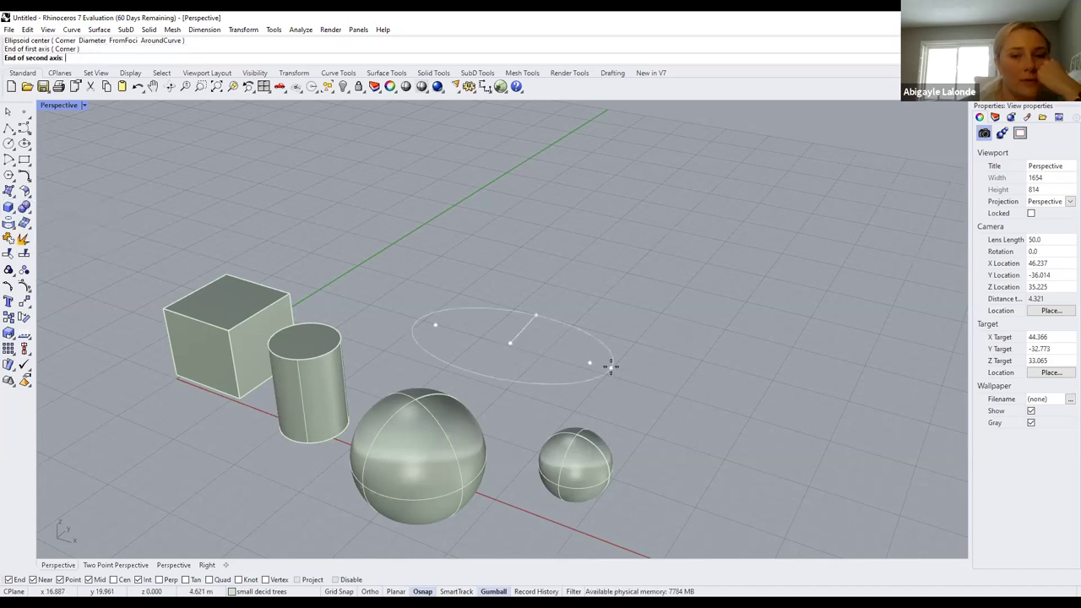
pyautogui.click(581, 330)
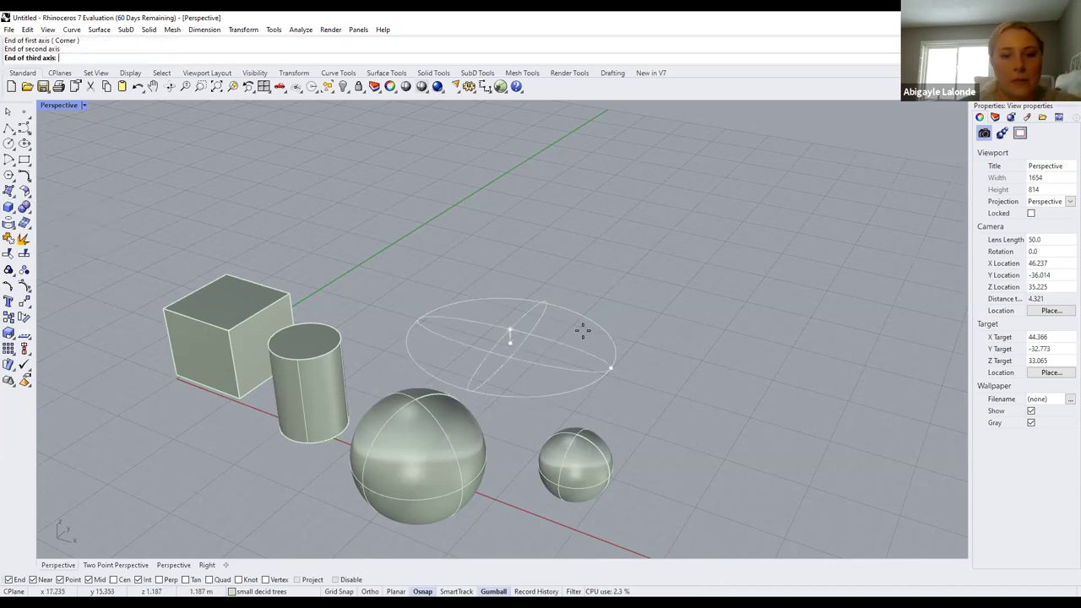
pyautogui.click(555, 291)
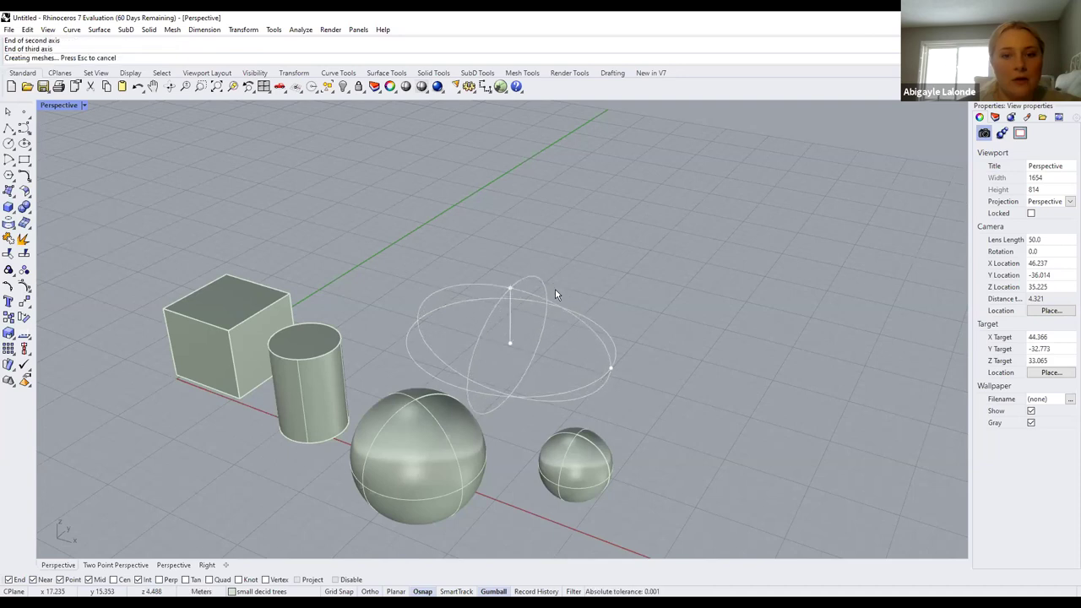
# Create an open paraboloid lying on its side beyond the ellipsoid, with a focus-to-vertex distance of about 0.62 m
pyautogui.scroll(1, 550, 365)
pyautogui.scroll(5, 548, 369)
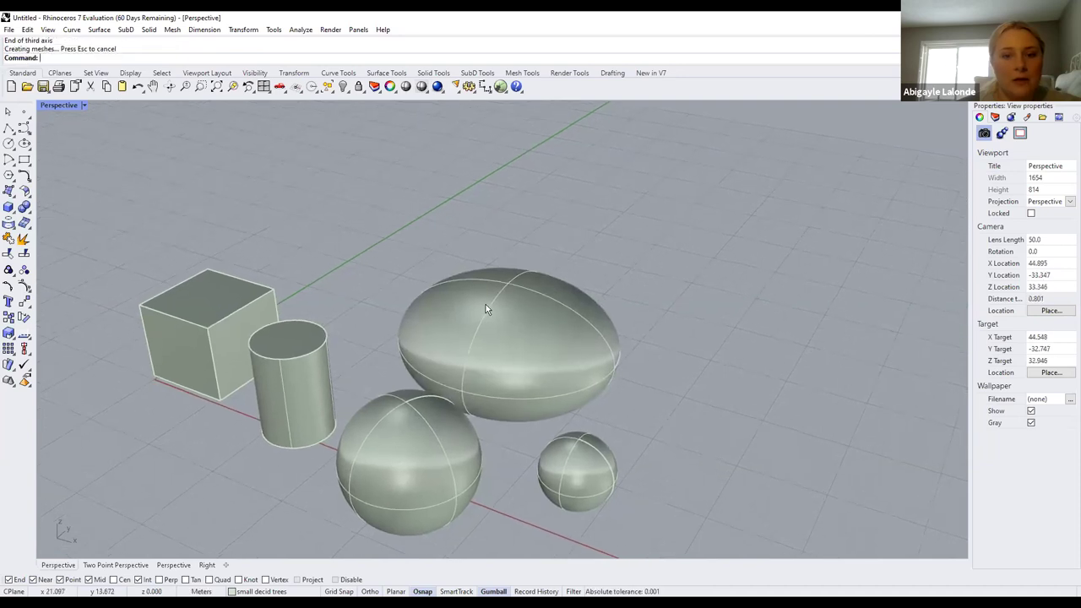
pyautogui.scroll(-5, 423, 228)
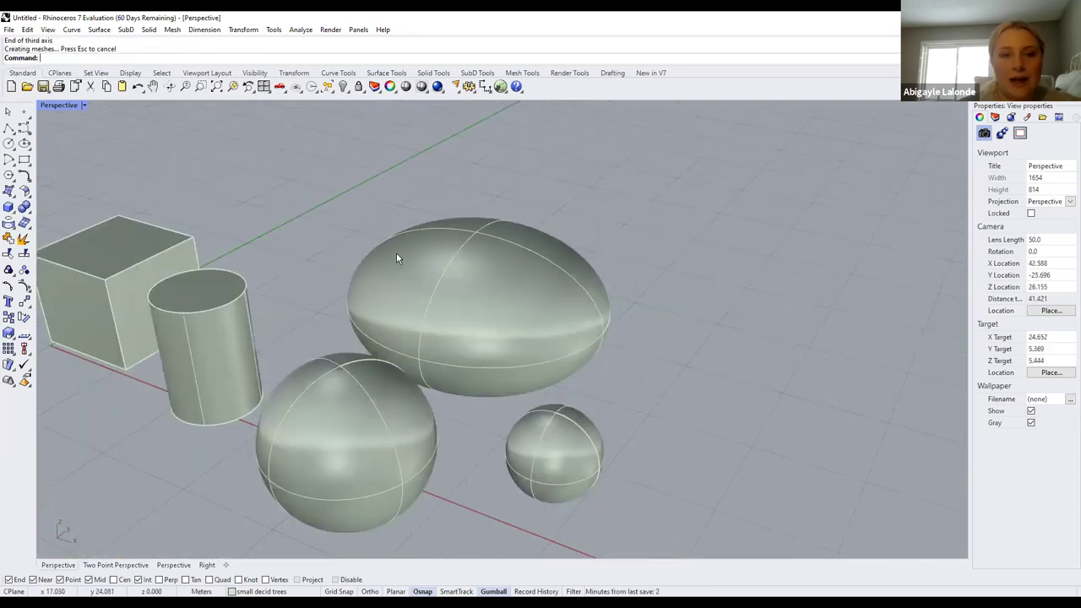
pyautogui.click(13, 211)
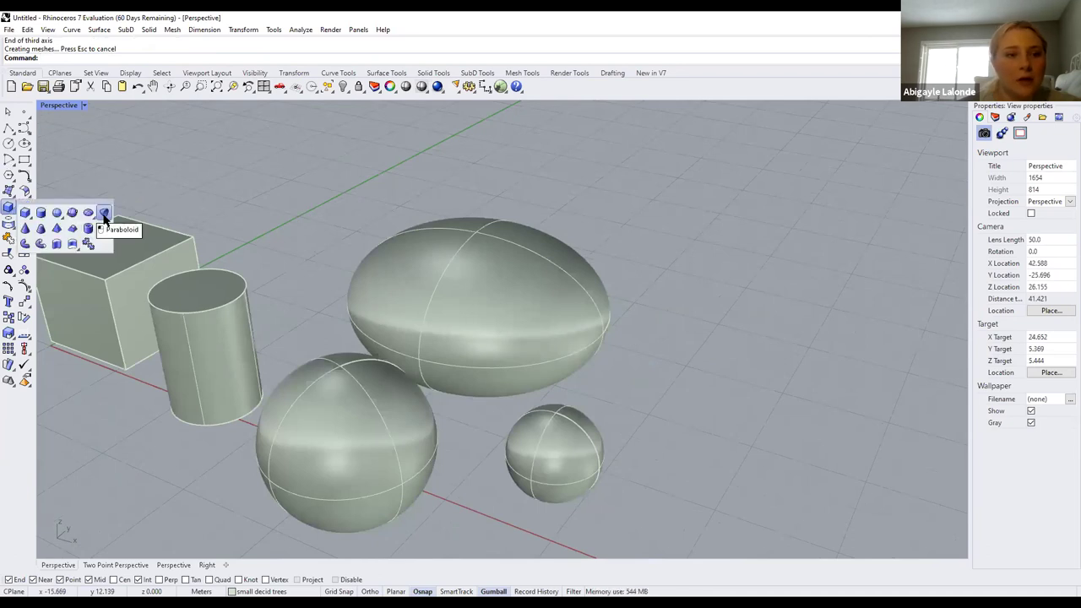
pyautogui.click(99, 217)
pyautogui.click(716, 352)
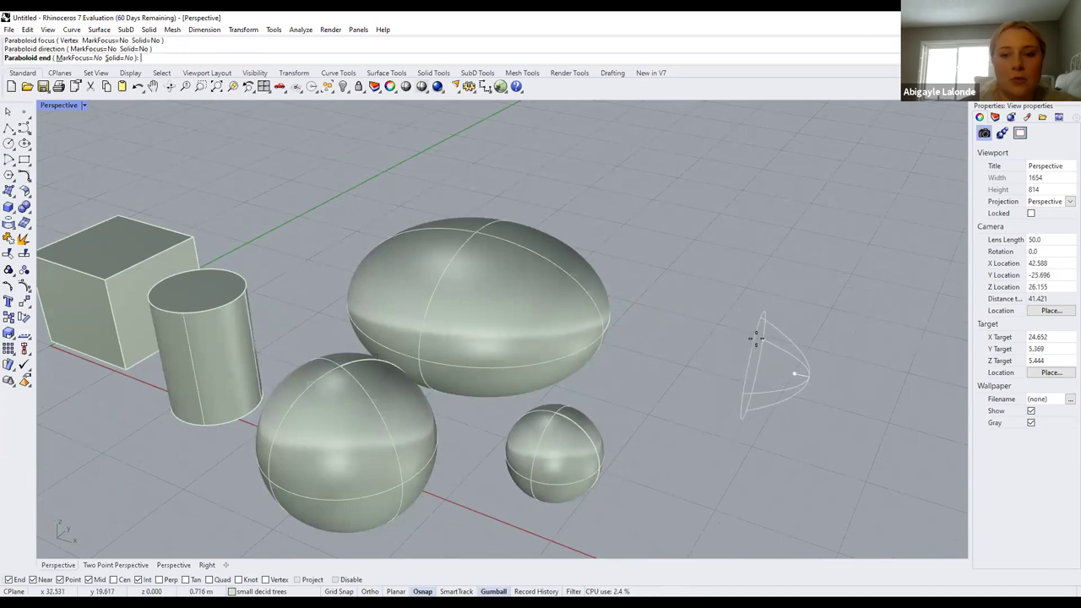
pyautogui.click(707, 348)
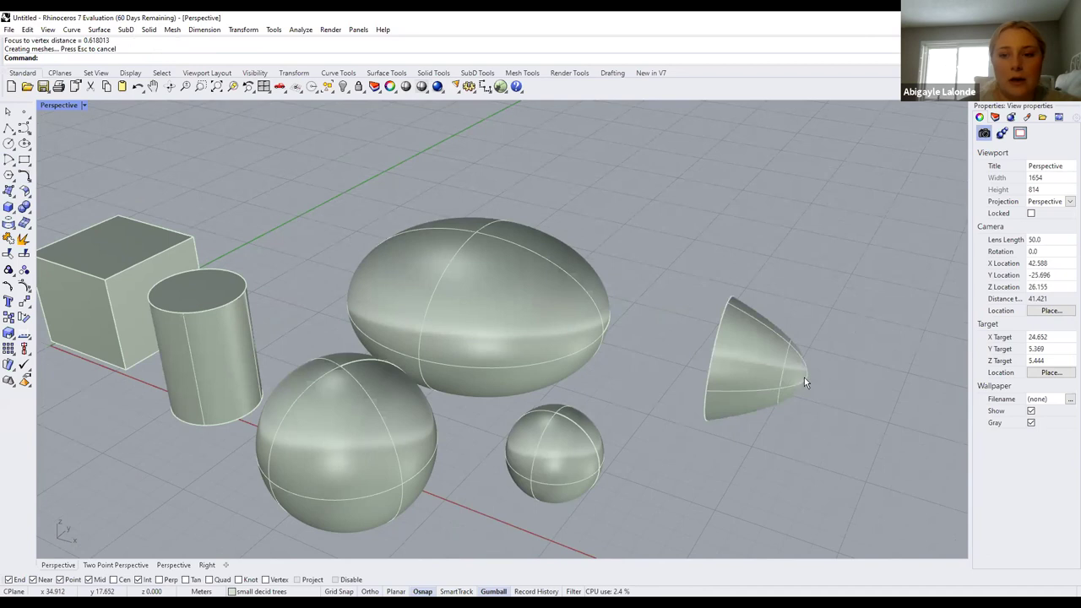
# Rotate the paraboloid so it stands upright with its vertex pointing up, and deselect it
pyautogui.scroll(3, 760, 363)
pyautogui.scroll(-3, 57, 171)
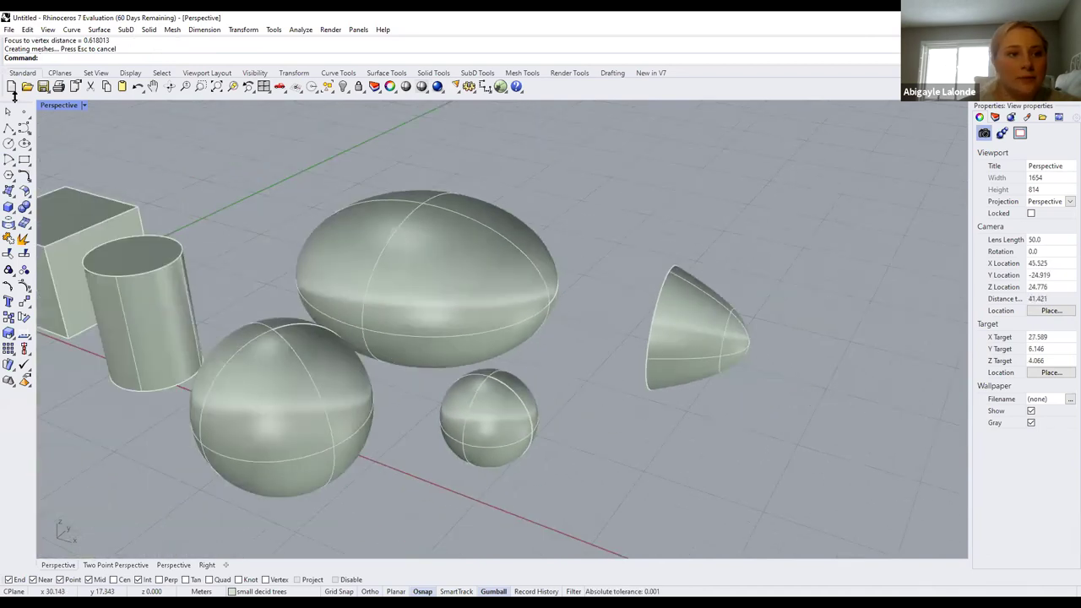
pyautogui.click(82, 105)
pyautogui.click(76, 109)
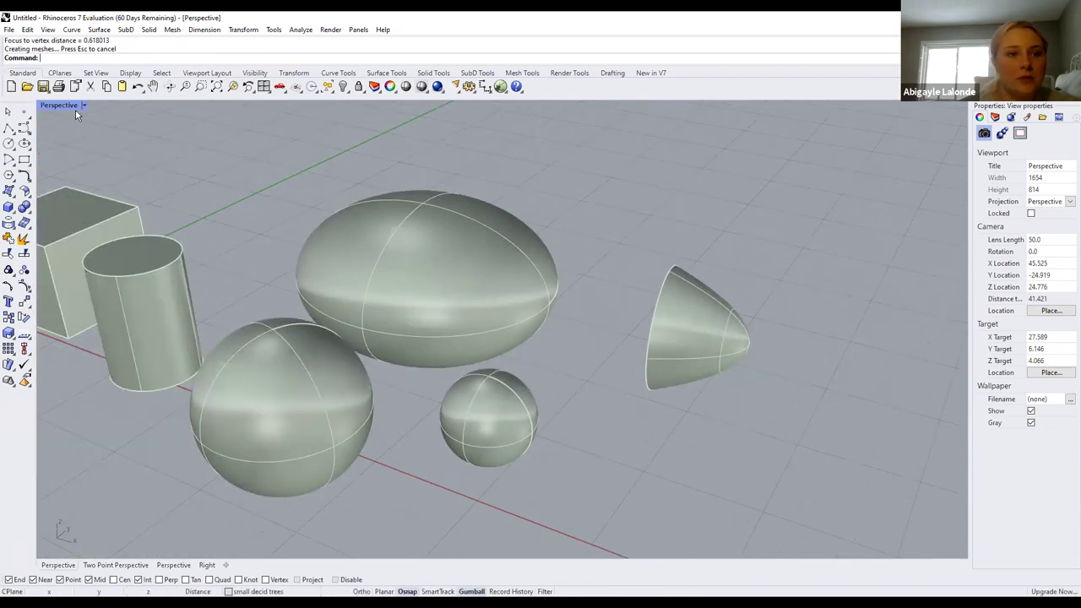
pyautogui.click(726, 320)
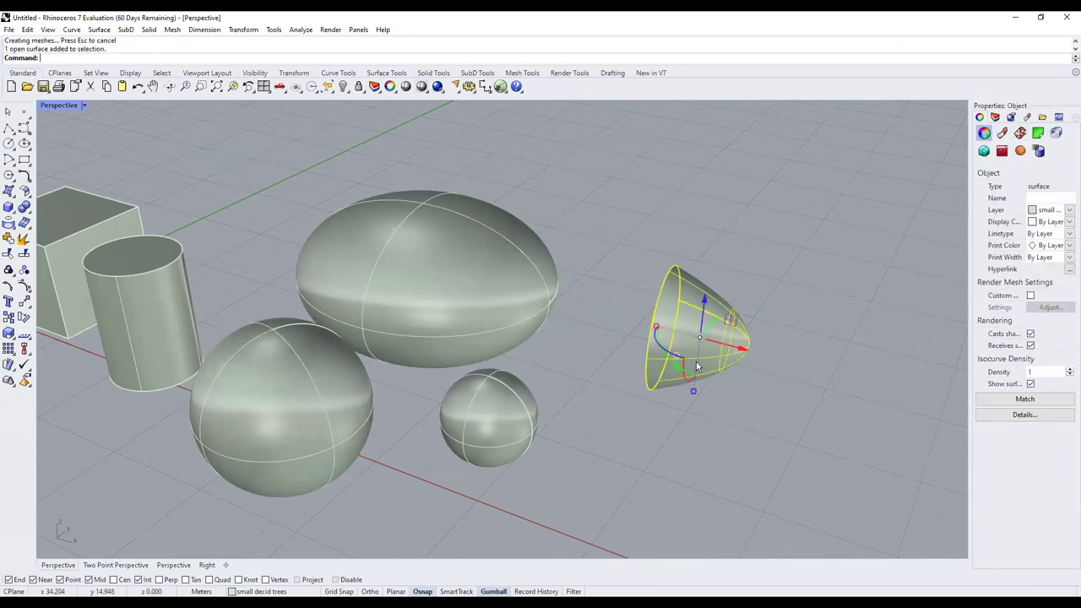
pyautogui.moveTo(669, 363); pyautogui.dragTo(808, 429)
pyautogui.moveTo(806, 467); pyautogui.dragTo(745, 425)
pyautogui.click(745, 425)
# Examine the row of basic solids from different distances, selecting the ellipsoid briefly to inspect its outline
pyautogui.scroll(-5, 465, 419)
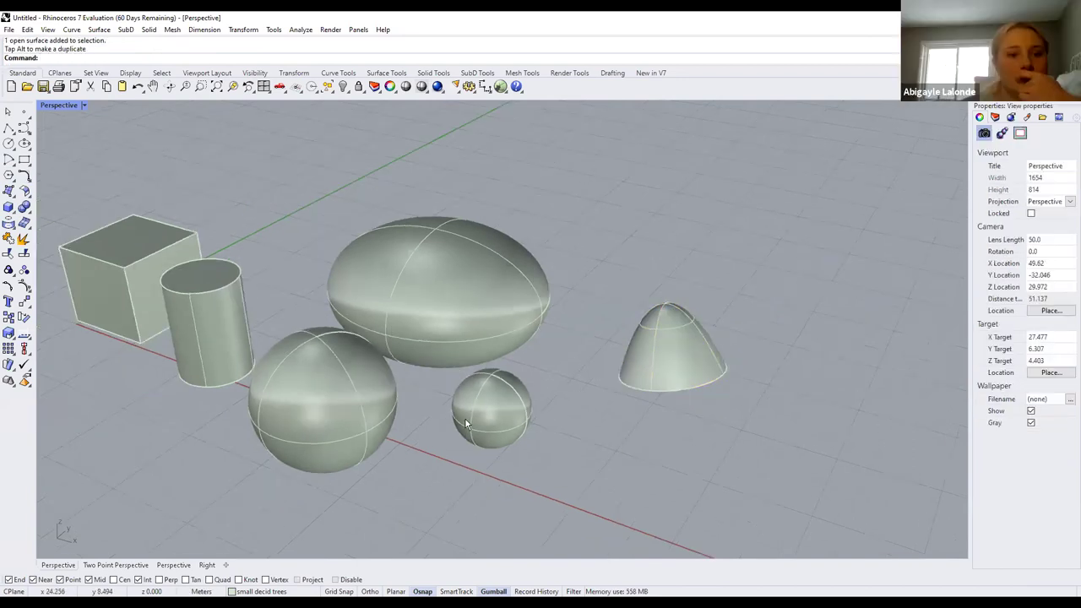
pyautogui.scroll(3, 412, 372)
pyautogui.scroll(-3, 410, 376)
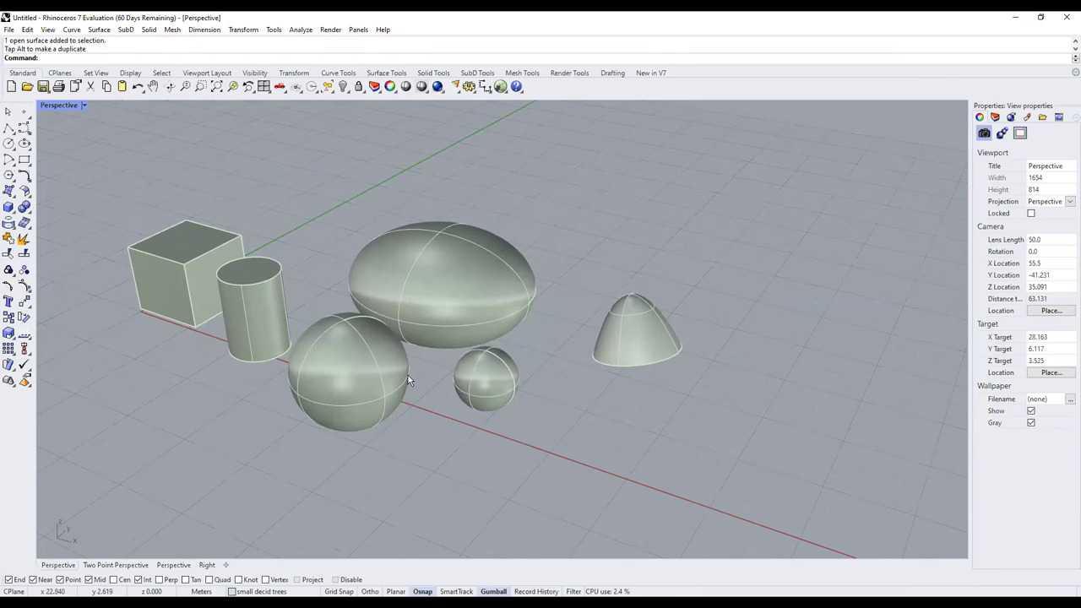
pyautogui.click(475, 292)
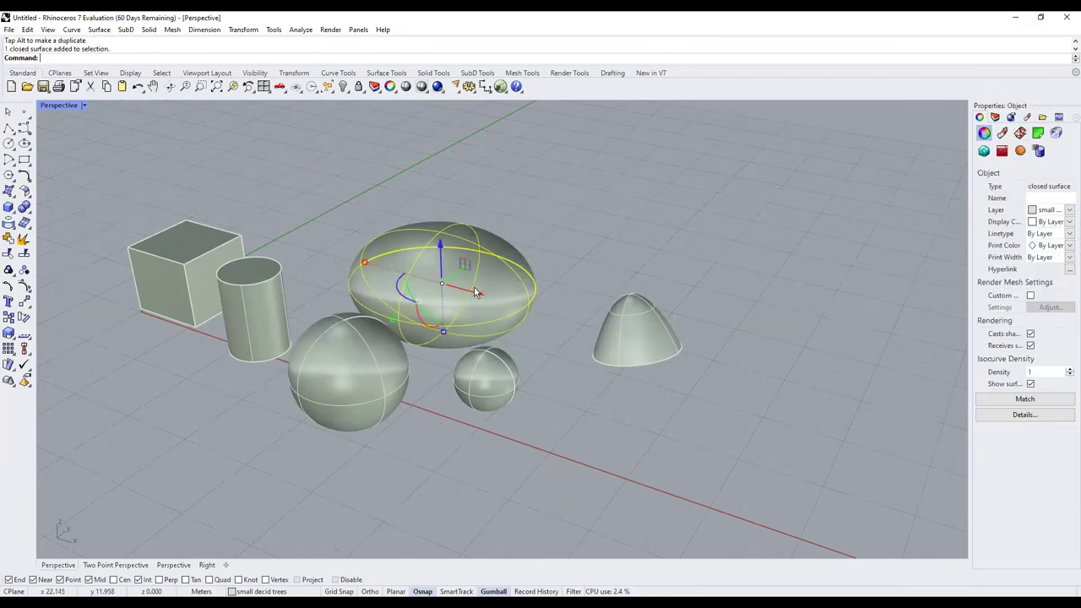
pyautogui.scroll(5, 320, 249)
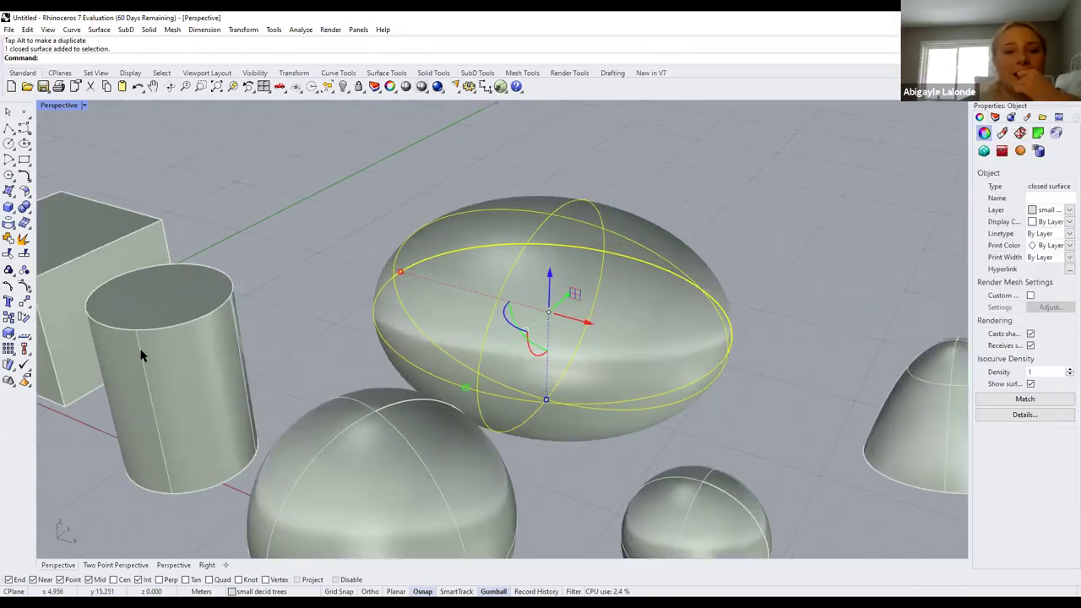
pyautogui.scroll(-4, 140, 358)
pyautogui.press('Escape')
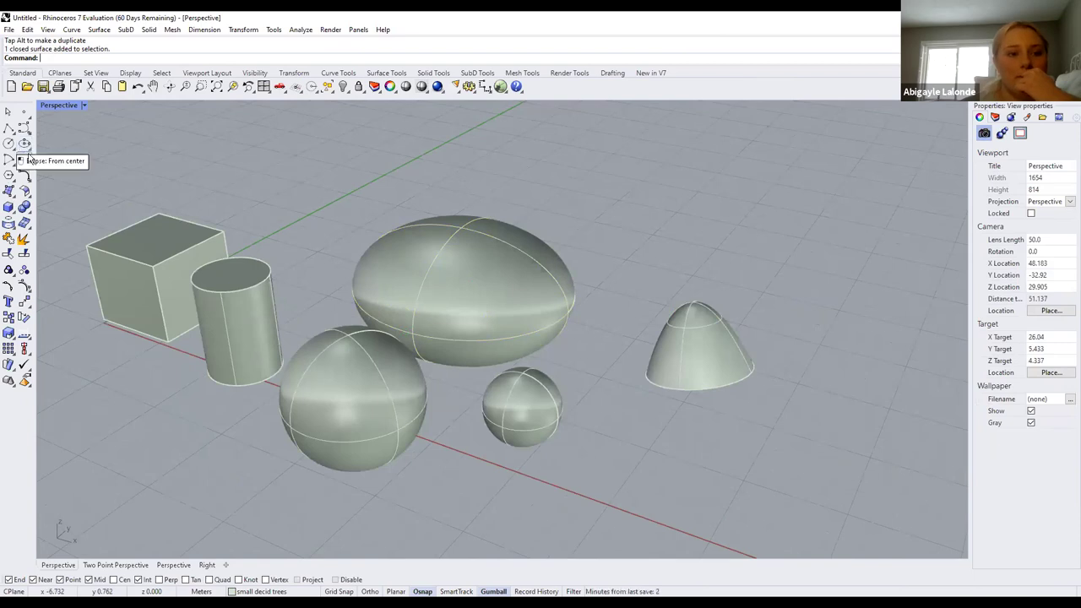
pyautogui.scroll(4, 358, 313)
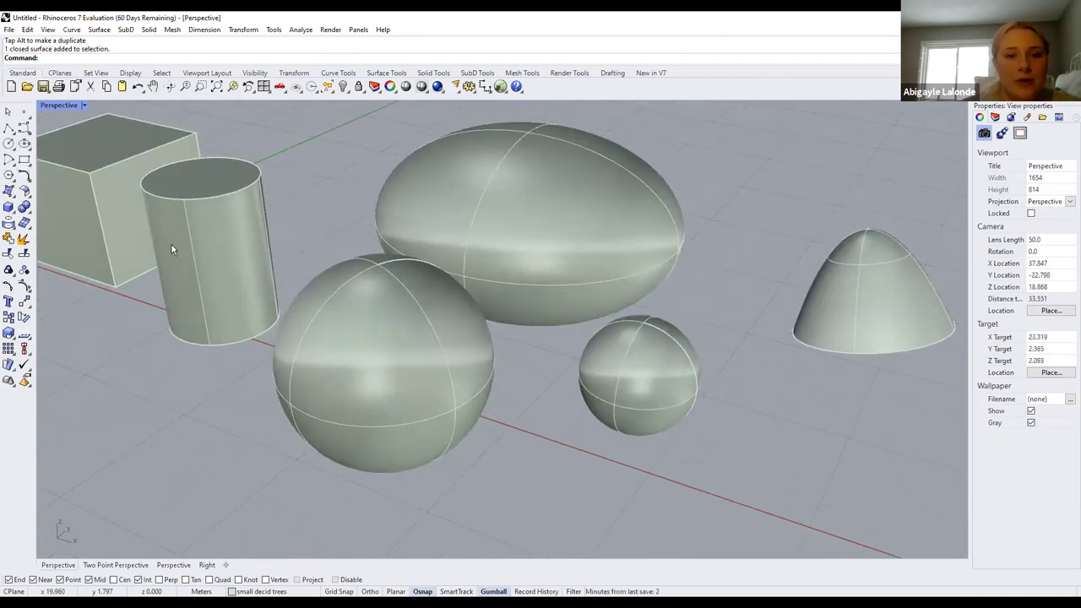
pyautogui.scroll(-4, 184, 217)
pyautogui.scroll(-10, 245, 260)
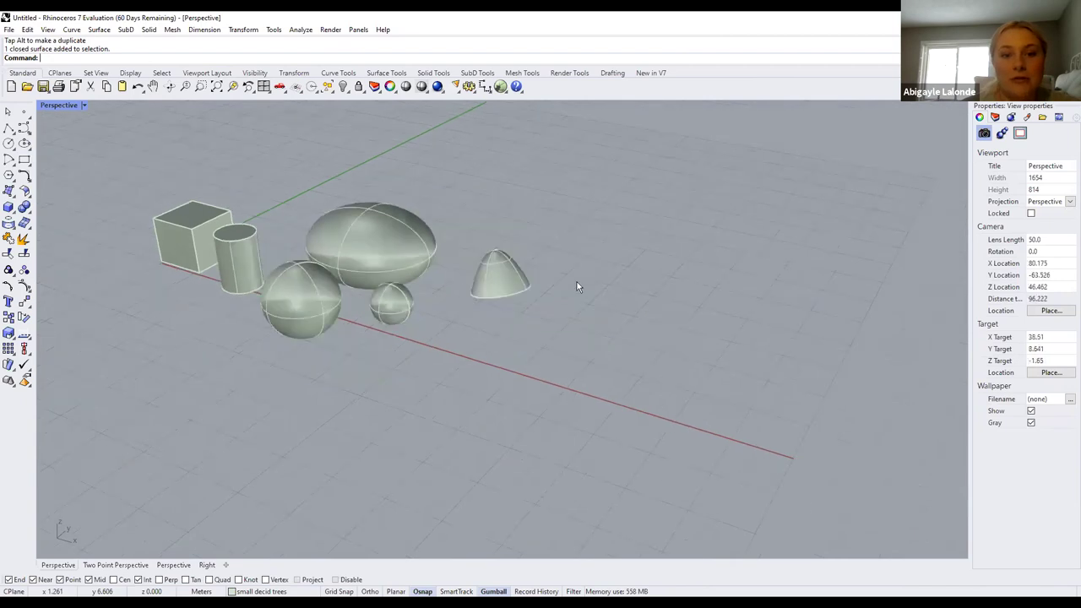
# Copy one small round-crowned deciduous tree from the circular planter and paste it into the model
pyautogui.scroll(4, 382, 377)
pyautogui.scroll(6, 258, 355)
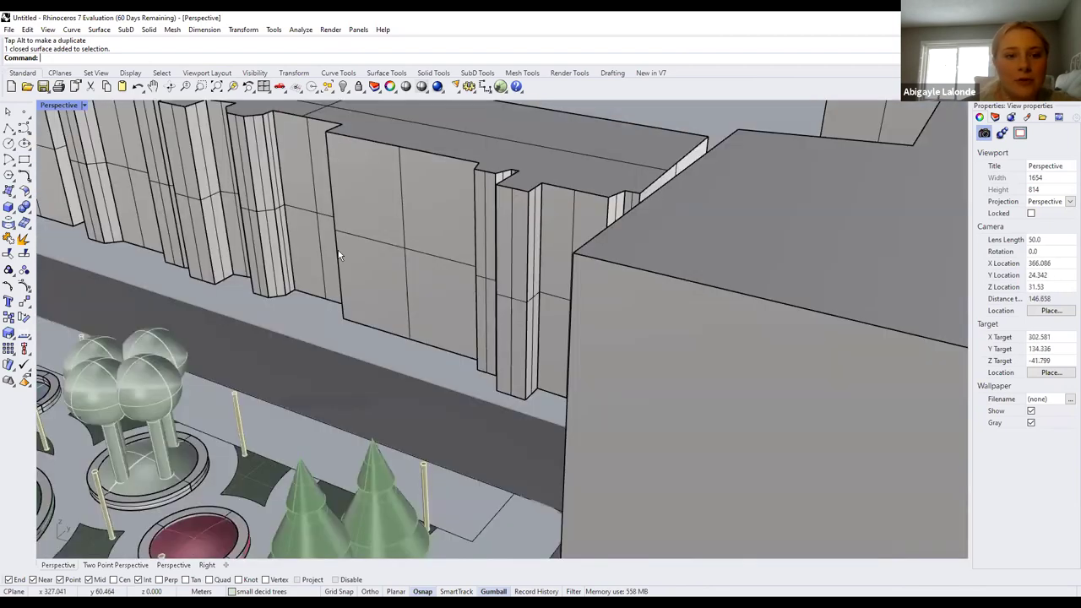
pyautogui.scroll(-3, 131, 344)
pyautogui.scroll(4, 231, 437)
pyautogui.scroll(-3, 233, 433)
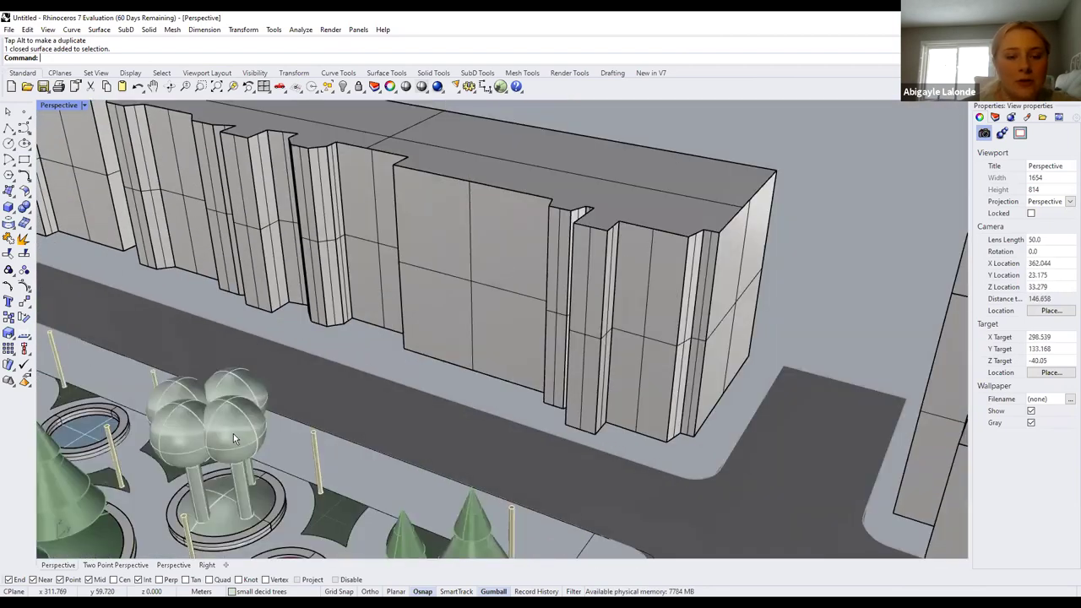
pyautogui.click(256, 471)
pyautogui.scroll(-10, 330, 418)
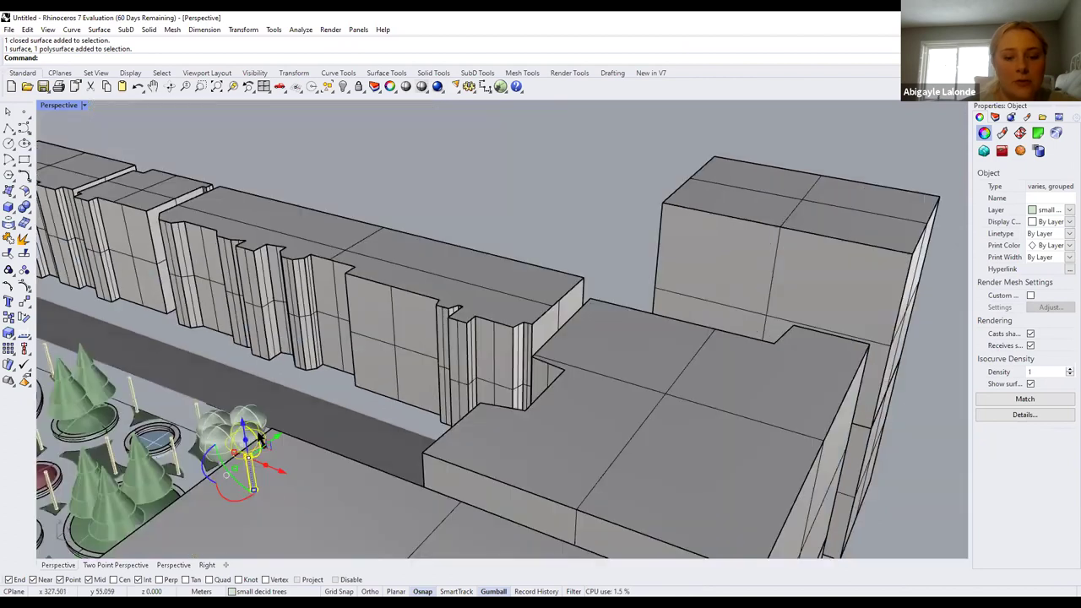
pyautogui.hotkey('ctrl', 'c')
pyautogui.scroll(10, 355, 385)
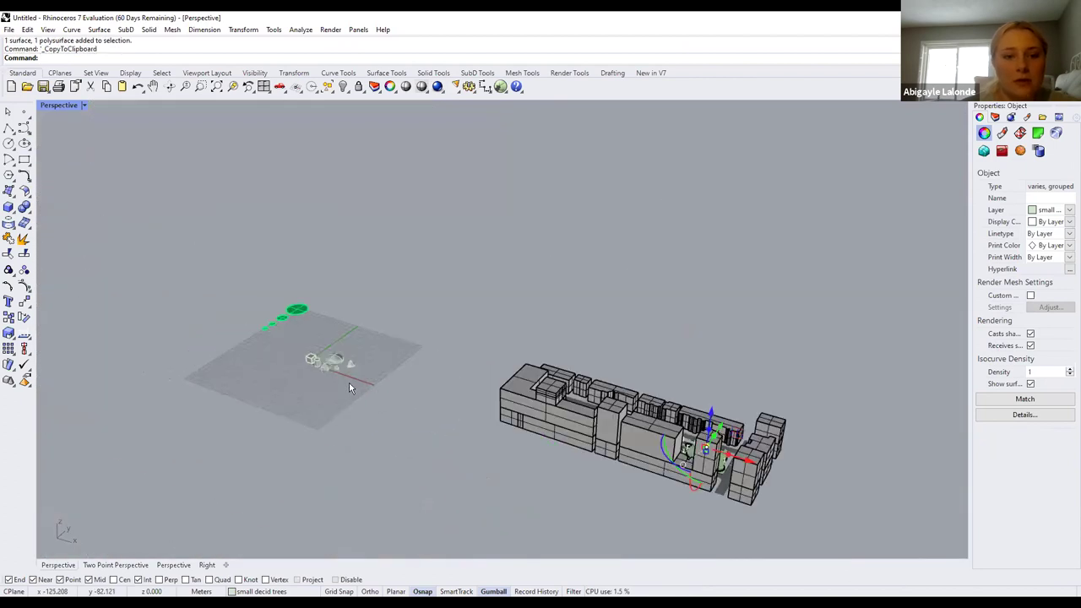
pyautogui.hotkey('ctrl', 'v')
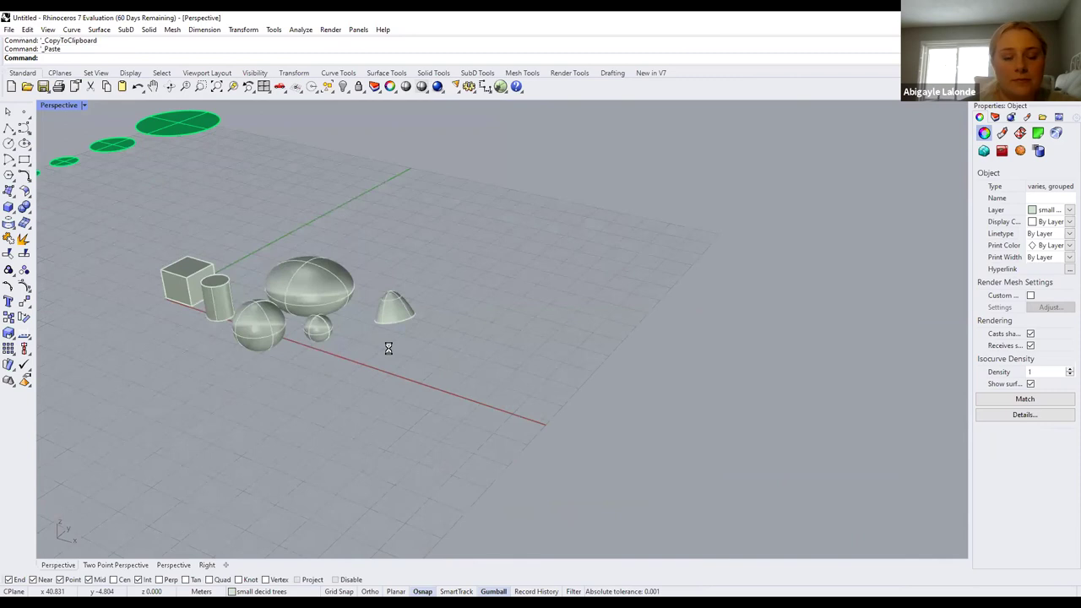
# Move the pasted tree from the planter onto the open grid near the basic solids, and deselect it
pyautogui.scroll(2, 332, 333)
pyautogui.scroll(-10, 325, 322)
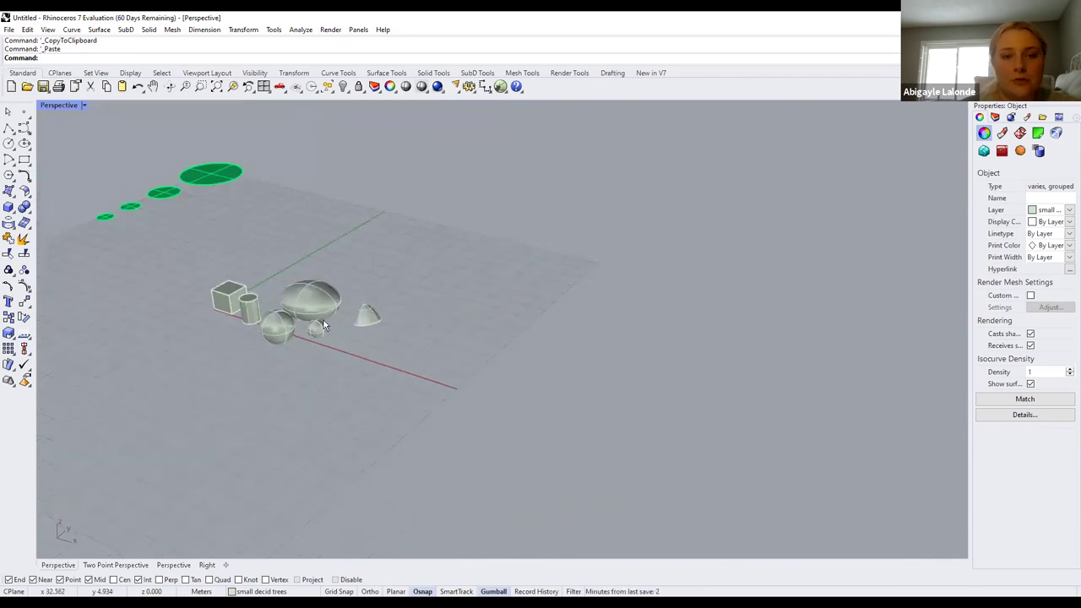
pyautogui.scroll(3, 667, 376)
pyautogui.moveTo(613, 362); pyautogui.dragTo(235, 287)
pyautogui.scroll(2, 235, 287)
pyautogui.scroll(6, 235, 287)
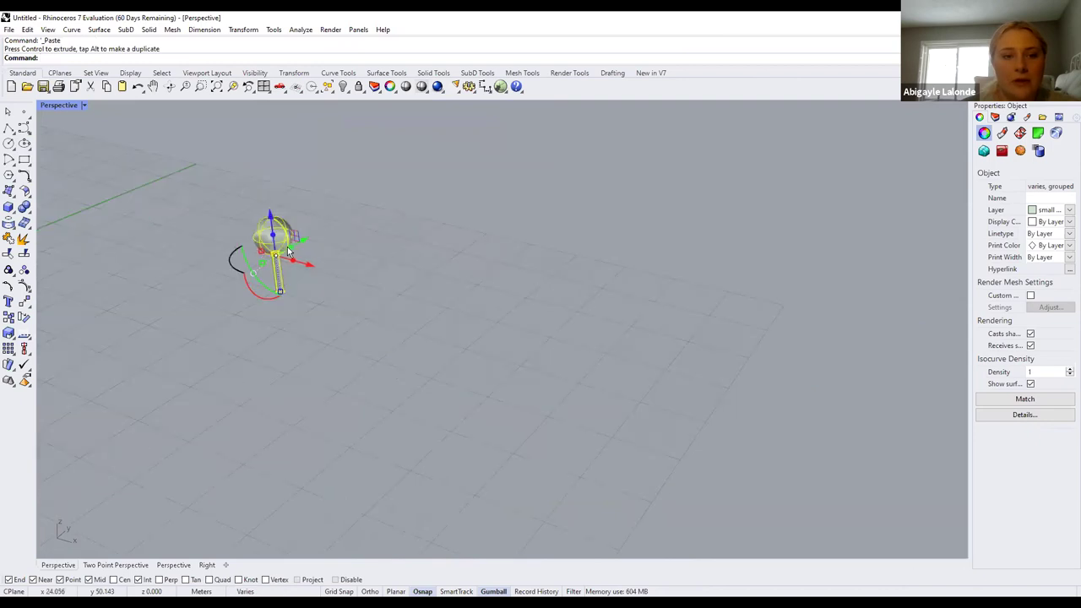
pyautogui.press('Escape')
pyautogui.scroll(2, 270, 281)
pyautogui.scroll(1, 270, 281)
# Explode the relocated small deciduous tree into separate surfaces
pyautogui.click(273, 200)
pyautogui.click(241, 358)
pyautogui.click(271, 232)
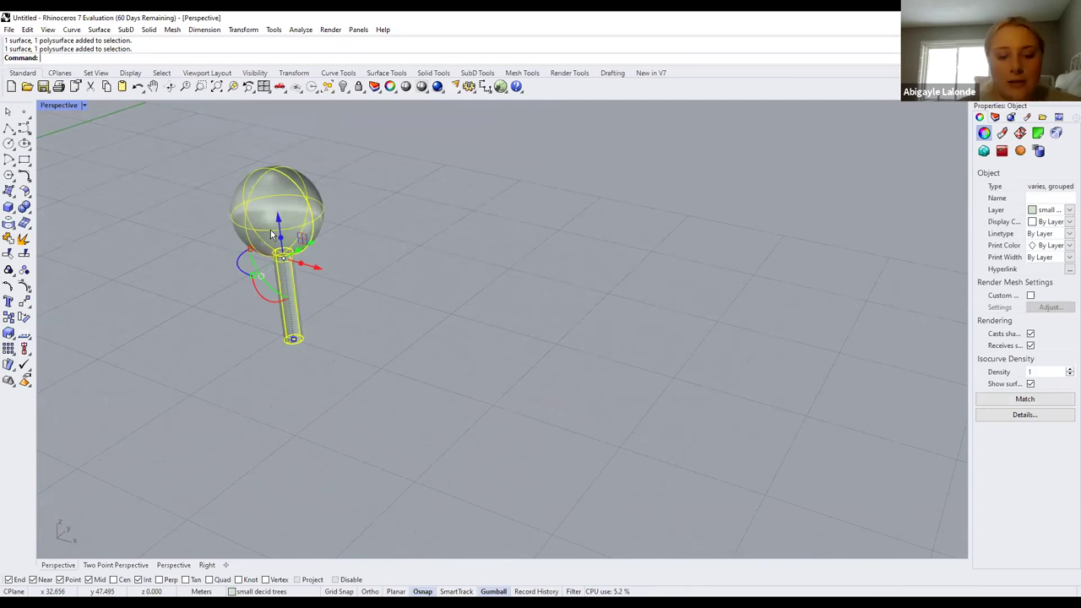
pyautogui.press('Up')
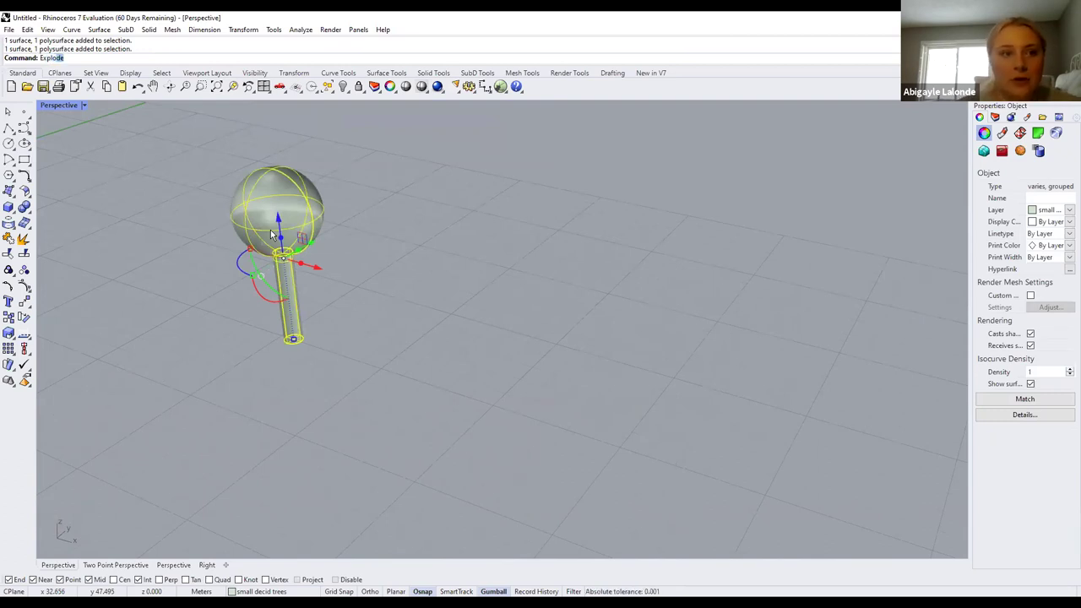
pyautogui.press('Return')
# Try to explode the tree a second time and reselect it to test whether its parts separate
pyautogui.click(303, 227)
pyautogui.click(367, 346)
pyautogui.click(277, 239)
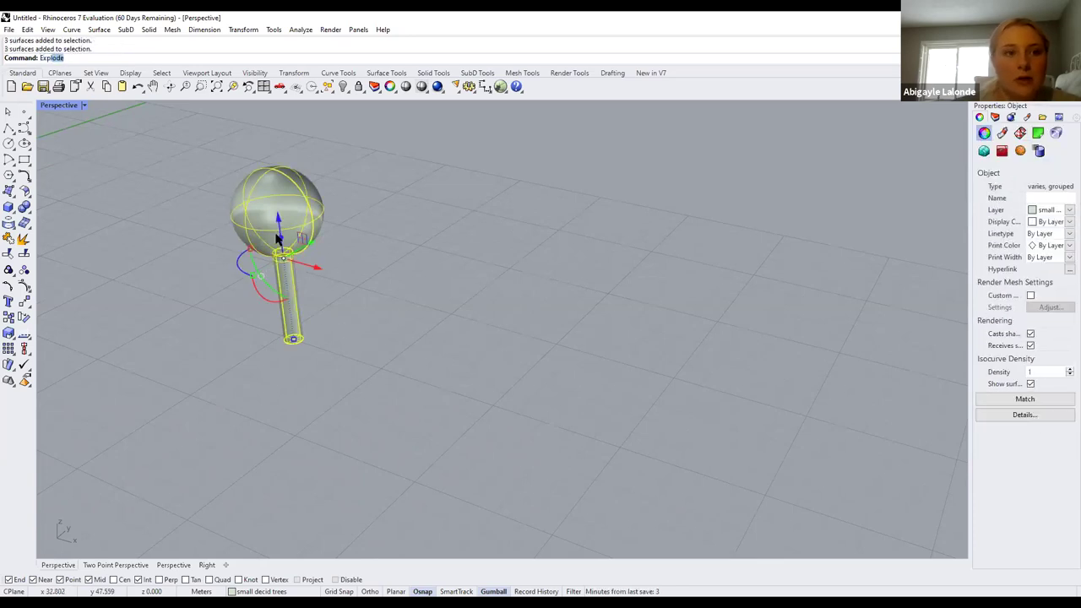
pyautogui.press('Return')
pyautogui.press('Escape')
pyautogui.click(299, 240)
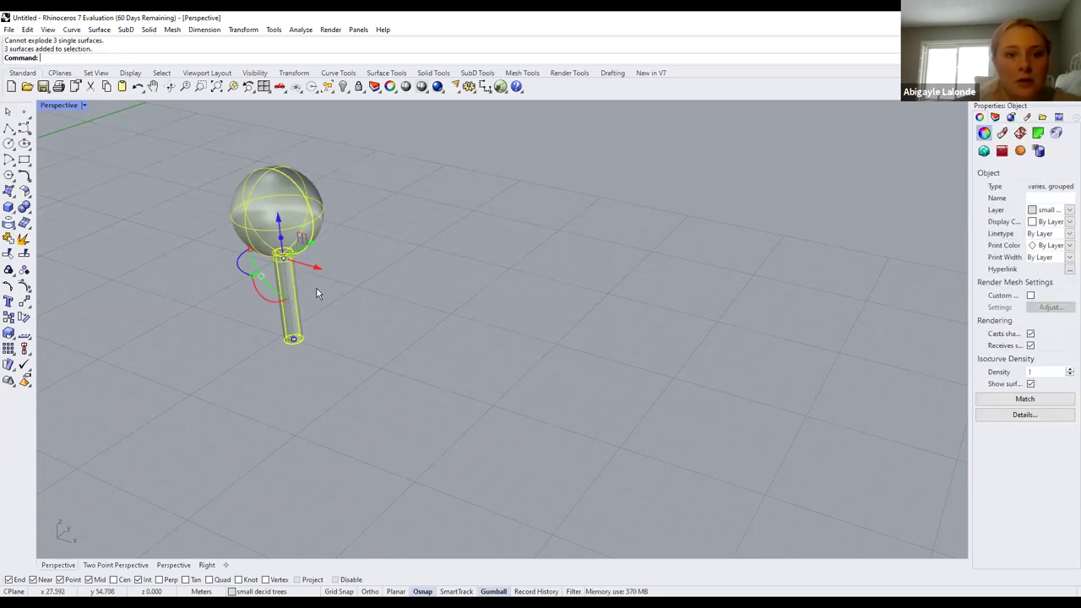
# Shift the tree across the grid and ungroup it twice to separate the crown from the trunk
pyautogui.moveTo(308, 277); pyautogui.dragTo(382, 301)
pyautogui.hotkey('ctrl', 'z')
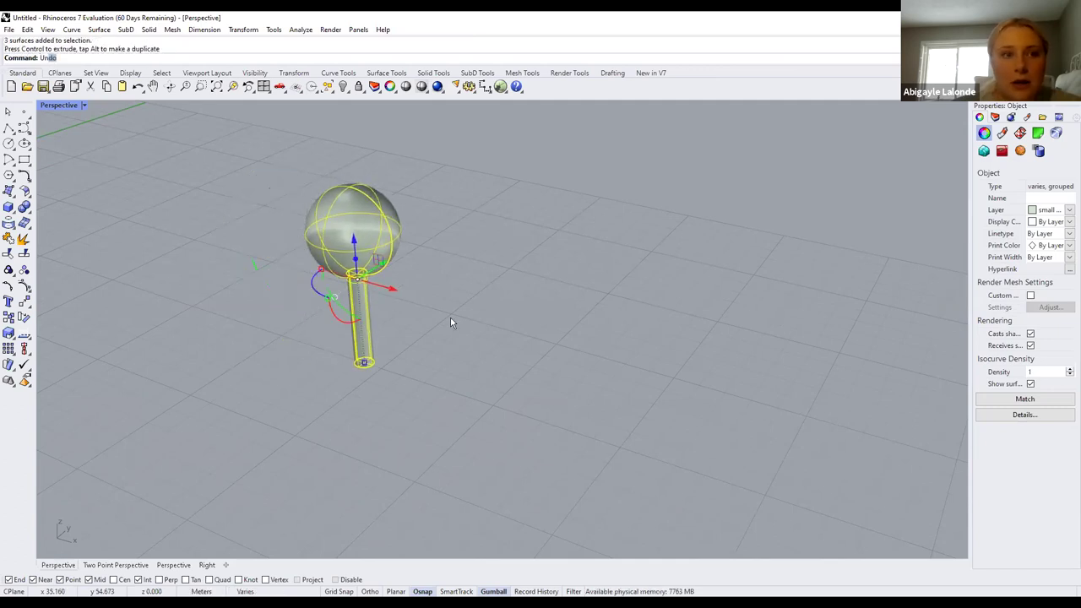
pyautogui.press('Return')
pyautogui.click(381, 257)
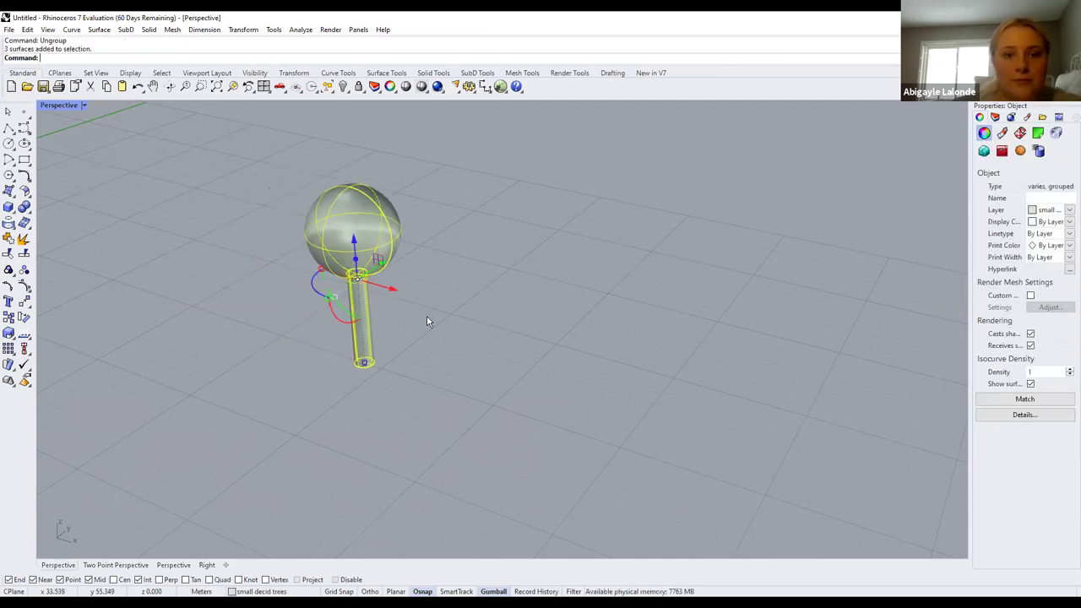
pyautogui.moveTo(387, 302); pyautogui.dragTo(533, 348)
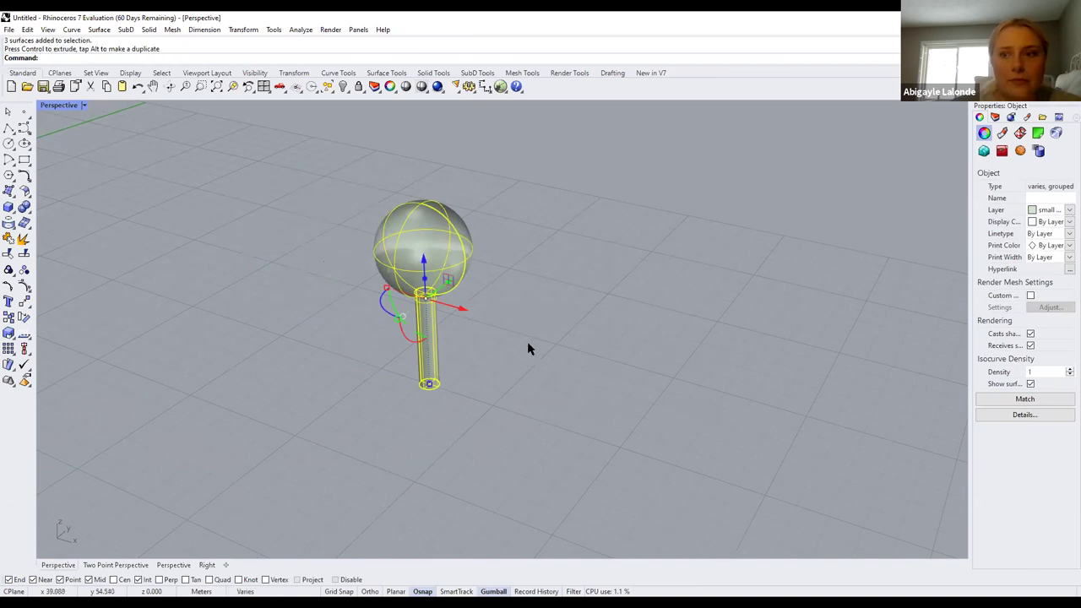
pyautogui.write('ungroup')
pyautogui.press('Return')
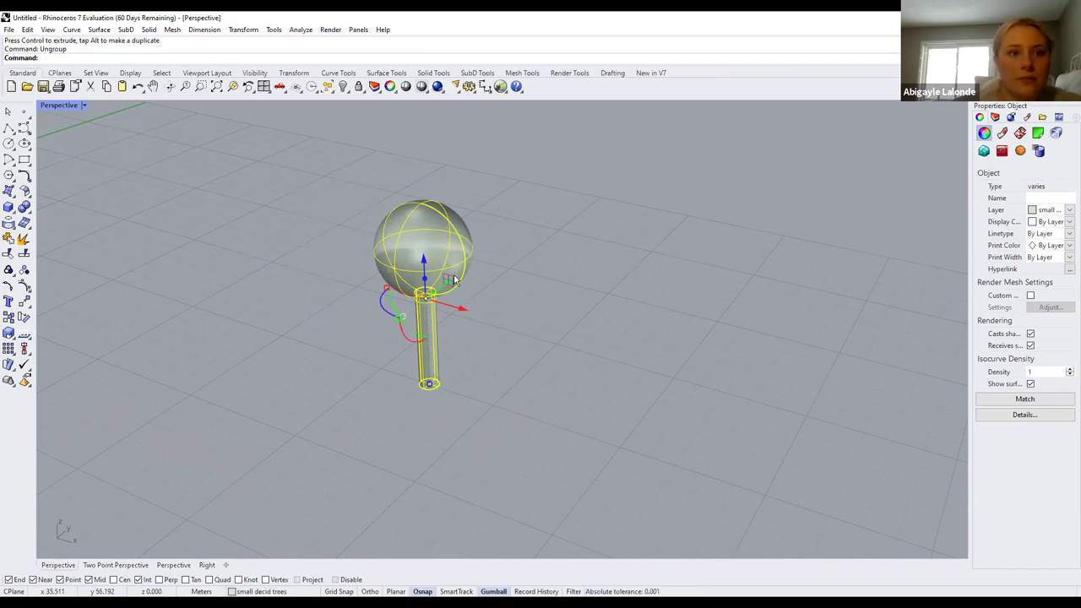
# Check that the spherical crown and the cylindrical trunk can be selected individually, ending with nothing selected
pyautogui.click(438, 242)
pyautogui.click(446, 296)
pyautogui.click(434, 346)
pyautogui.click(445, 269)
pyautogui.click(437, 296)
pyautogui.click(437, 302)
pyautogui.click(450, 283)
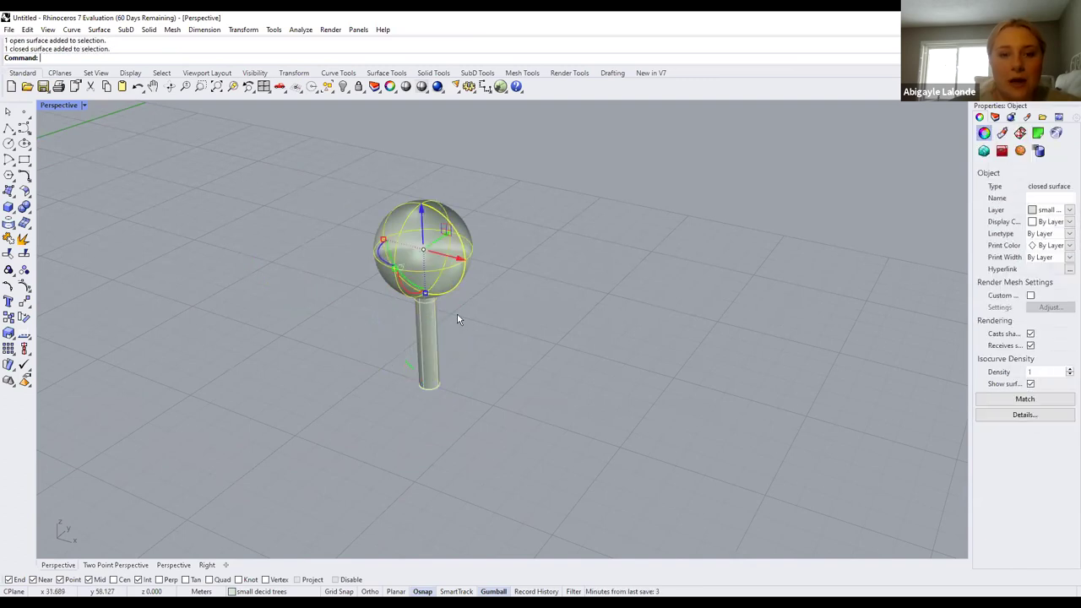
pyautogui.click(457, 313)
pyautogui.scroll(2, 463, 263)
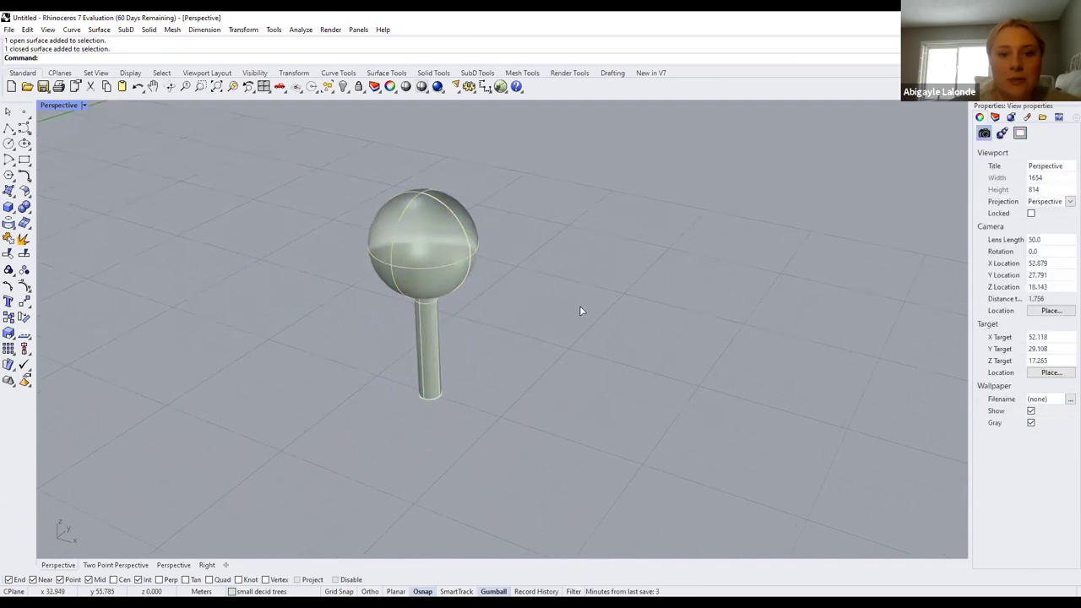
# Move the spherical crown off the trunk so it sits beside it, and deselect it
pyautogui.moveTo(420, 251); pyautogui.dragTo(541, 281)
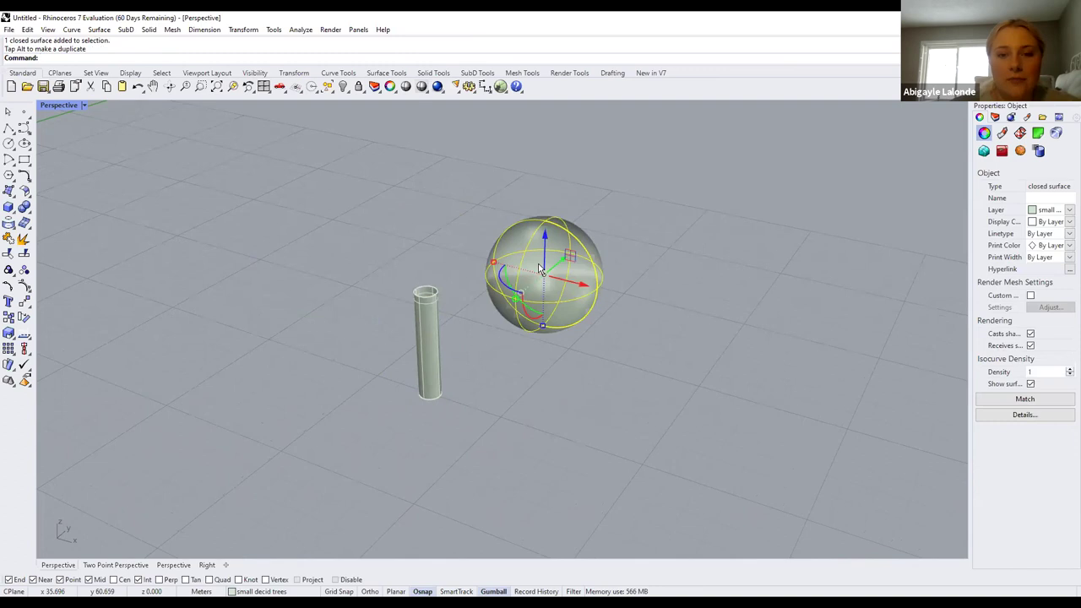
pyautogui.click(389, 294)
pyautogui.scroll(3, 436, 339)
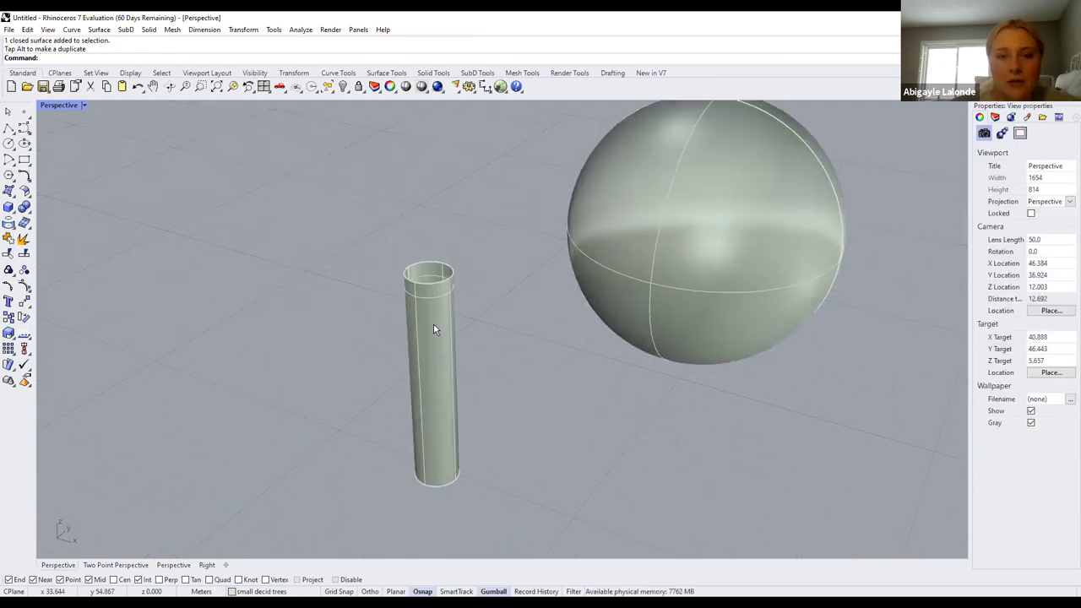
# Examine the trunk cylinder and the crown sphere up close, selecting each in turn
pyautogui.click(433, 329)
pyautogui.scroll(3, 514, 398)
pyautogui.moveTo(515, 398); pyautogui.dragTo(444, 407, button='right')
pyautogui.scroll(-4, 606, 292)
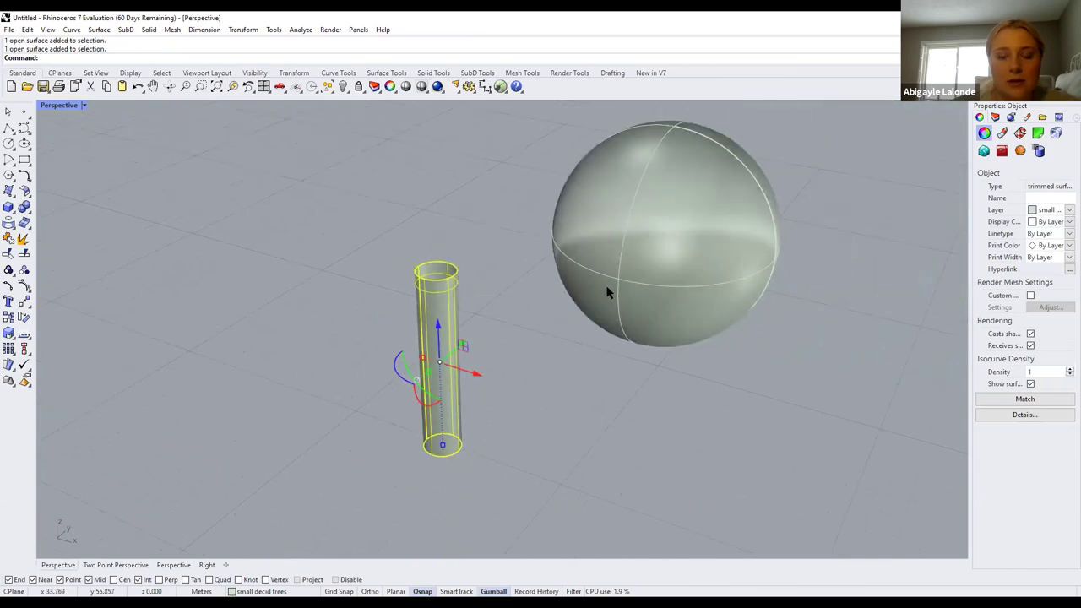
pyautogui.scroll(-1, 607, 292)
pyautogui.click(640, 300)
pyautogui.scroll(2, 88, 105)
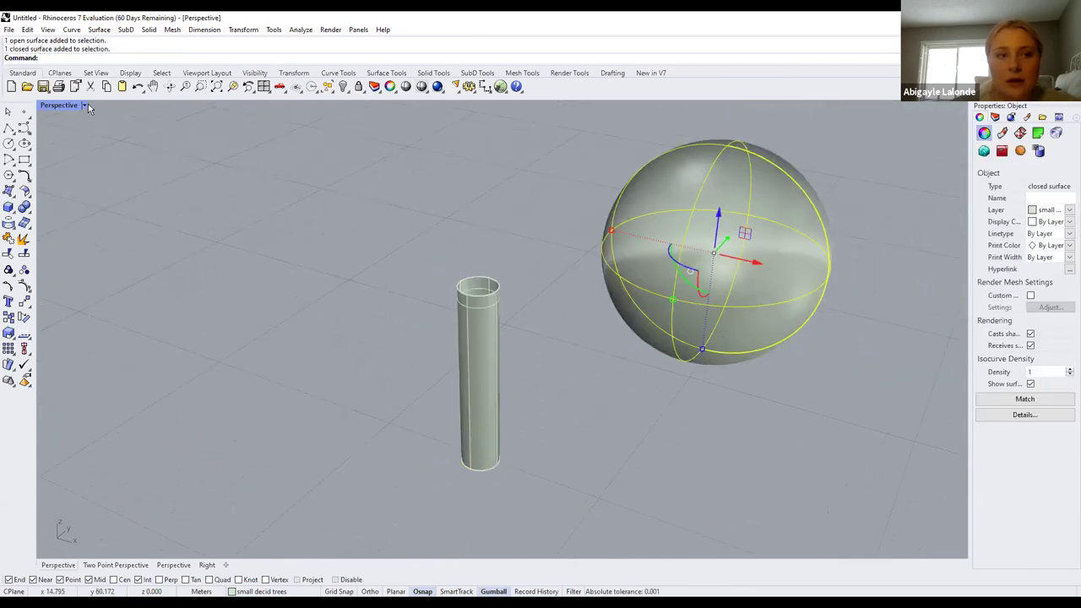
pyautogui.moveTo(883, 288); pyautogui.dragTo(666, 503)
pyautogui.press('Escape')
pyautogui.click(595, 267)
pyautogui.press('Escape')
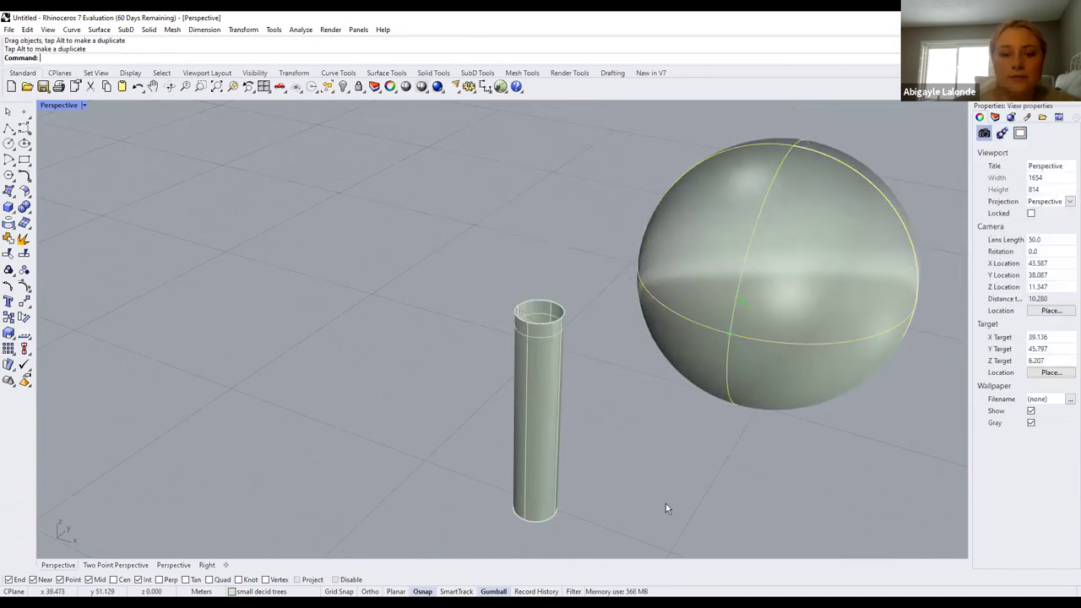
# Use Move to carry the sphere from a point near its base to the upper rim of the trunk
pyautogui.press('Return')
pyautogui.click(785, 286)
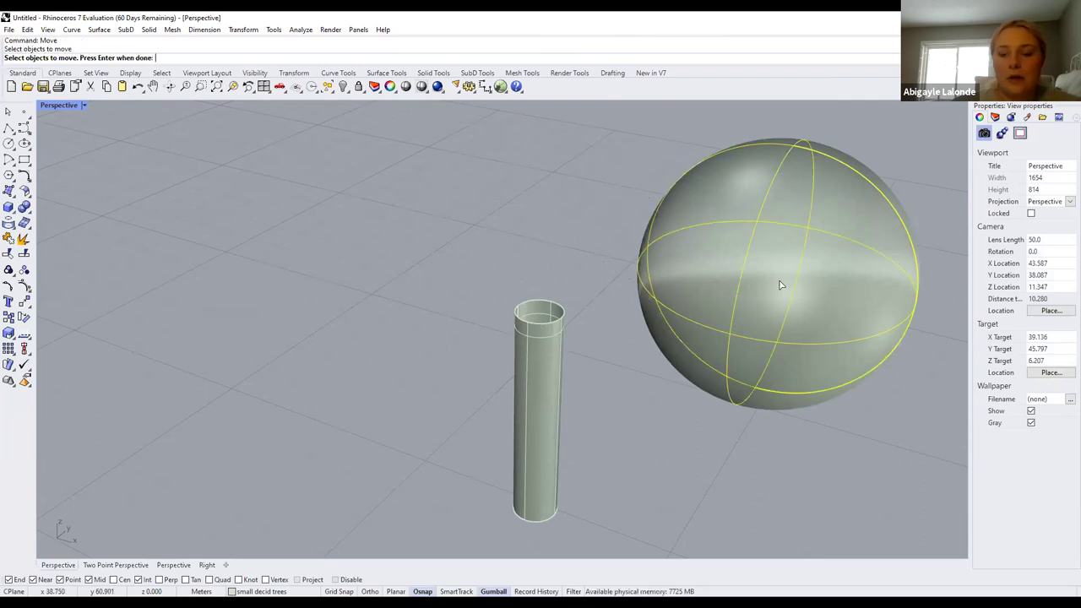
pyautogui.press('Return')
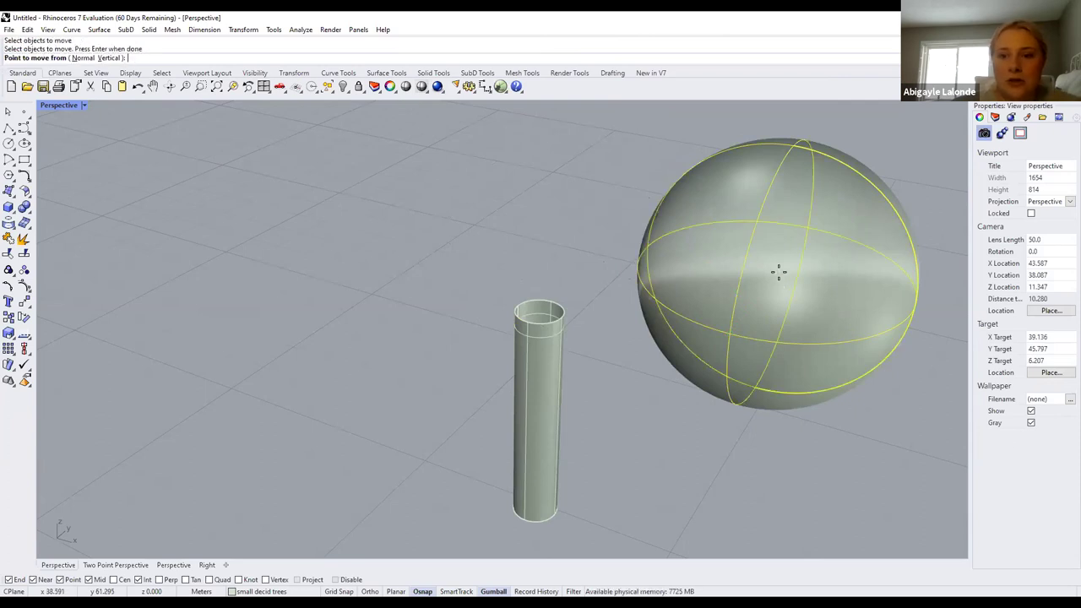
pyautogui.click(754, 388)
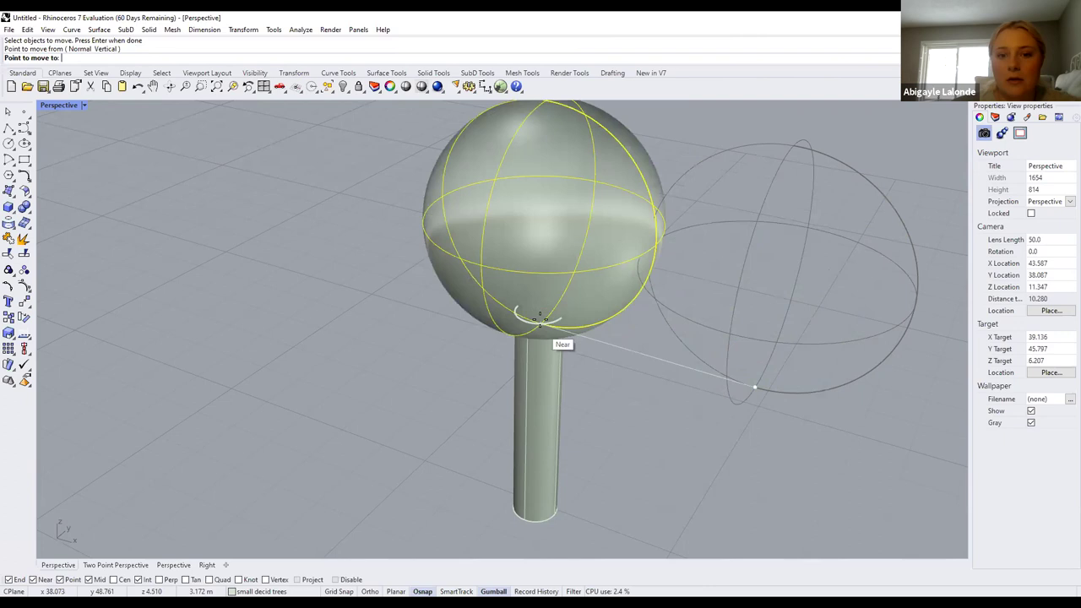
pyautogui.click(541, 321)
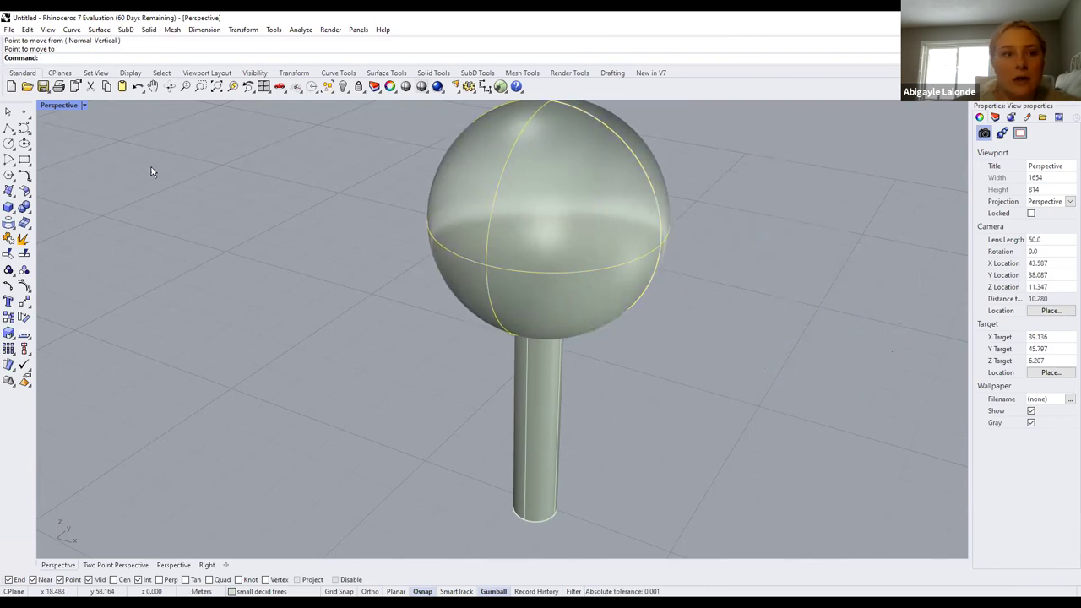
# Restore the maximized Perspective viewport to the four-viewport layout
pyautogui.scroll(2, 127, 135)
pyautogui.click(82, 105)
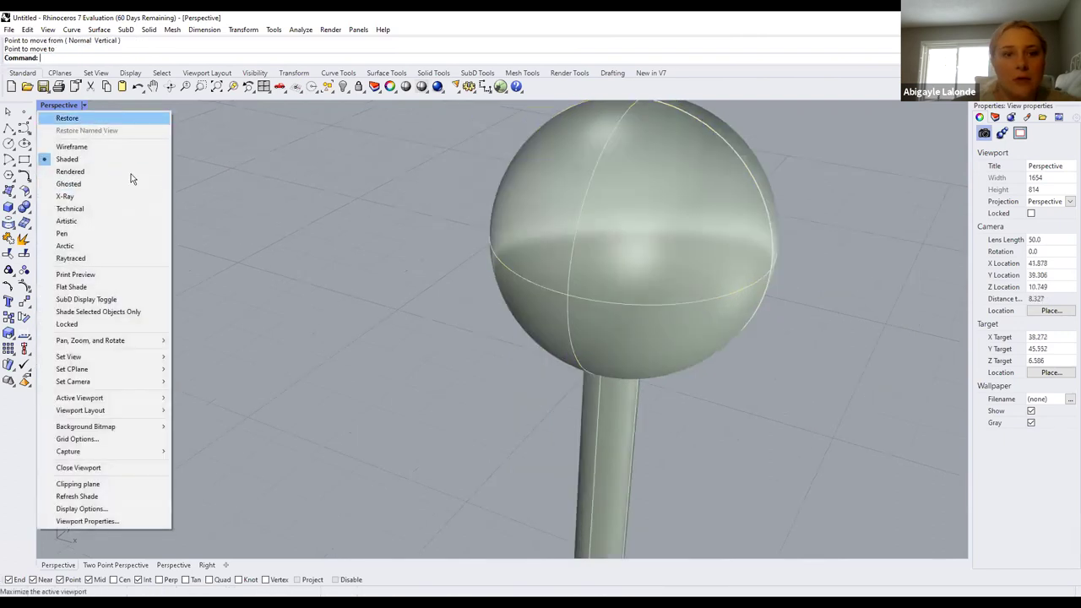
pyautogui.click(66, 117)
pyautogui.scroll(-4, 386, 237)
# Set the Two Point Perspective viewport to Shaded display and frame the tree in it
pyautogui.click(802, 229)
pyautogui.keyDown('shift'); pyautogui.moveTo(802, 230); pyautogui.dragTo(790, 245, button='right'); pyautogui.keyUp('shift')
pyautogui.keyDown('shift'); pyautogui.moveTo(696, 272); pyautogui.dragTo(583, 258, button='right'); pyautogui.keyUp('shift')
pyautogui.click(583, 106)
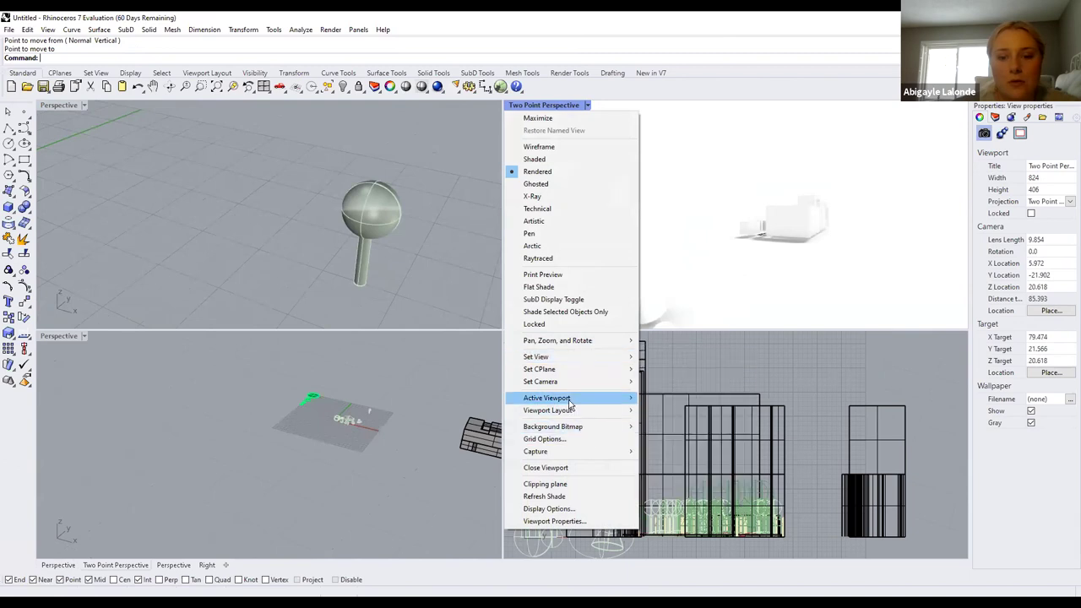
pyautogui.click(546, 158)
pyautogui.moveTo(567, 176)
pyautogui.keyDown('shift'); pyautogui.mouseDown(button='right')
pyautogui.moveTo(649, 300)
pyautogui.moveTo(770, 294)
pyautogui.mouseUp(button='right'); pyautogui.keyUp('shift')
pyautogui.scroll(-5, 770, 294)
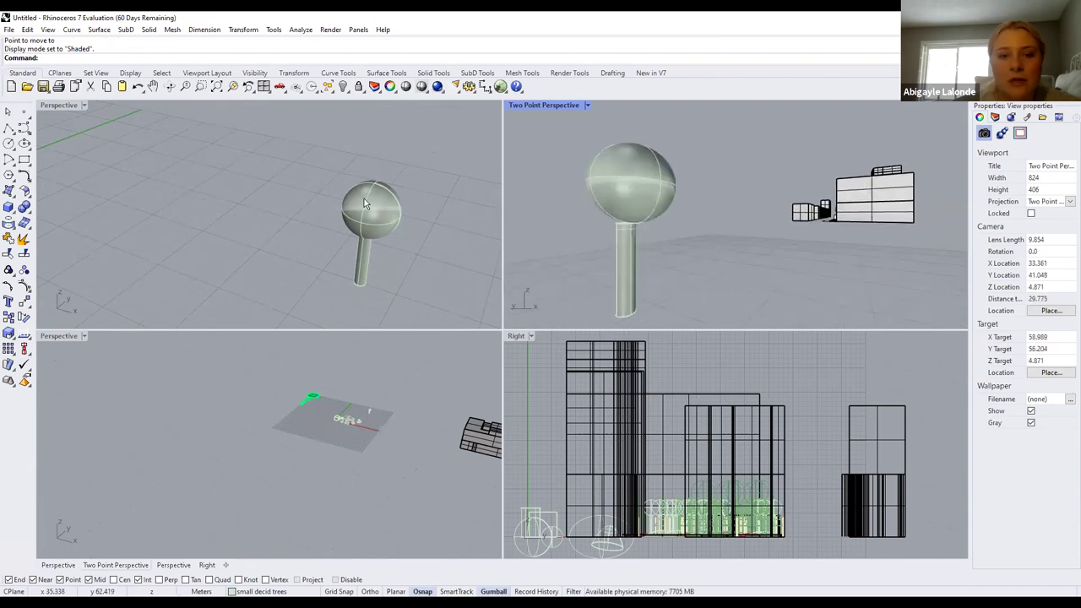
# Nudge the crown sideways over the trunk in the Two Point Perspective viewport, and deselect it
pyautogui.scroll(3, 364, 233)
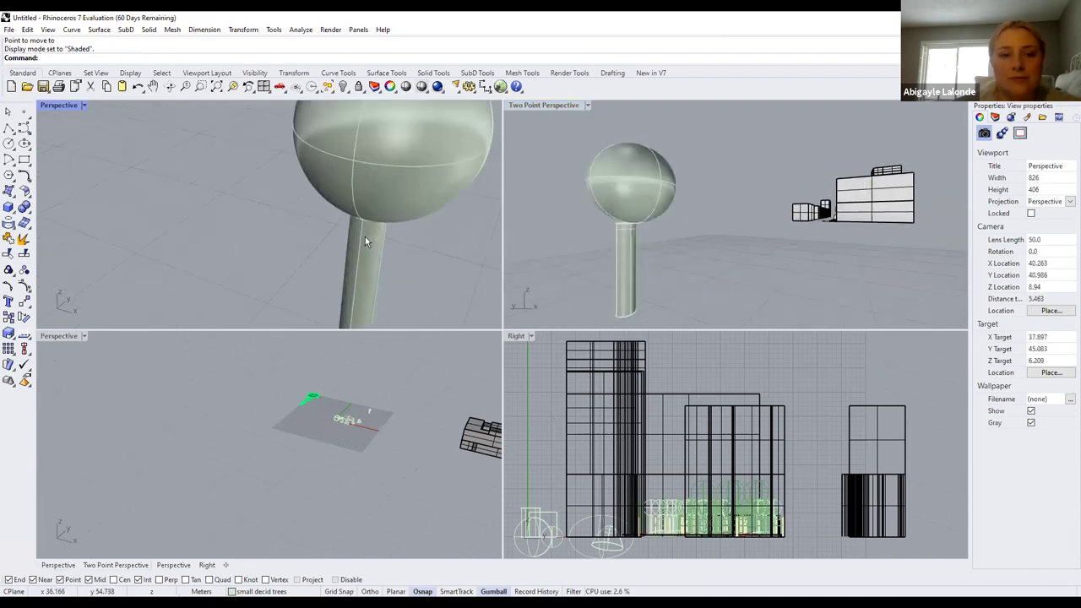
pyautogui.scroll(-2, 365, 236)
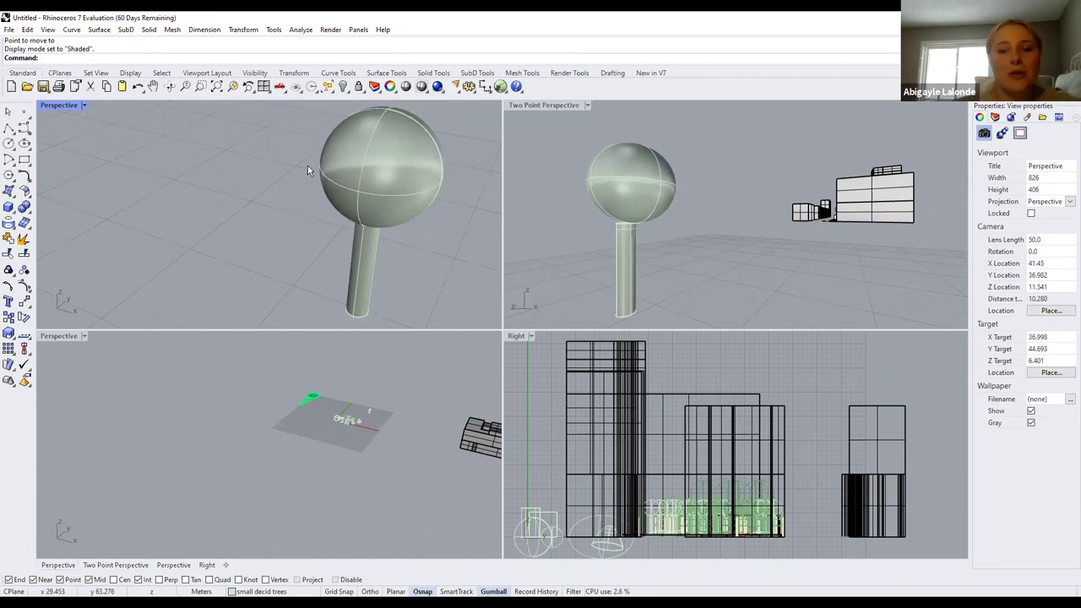
pyautogui.scroll(3, 390, 217)
pyautogui.scroll(-2, 381, 254)
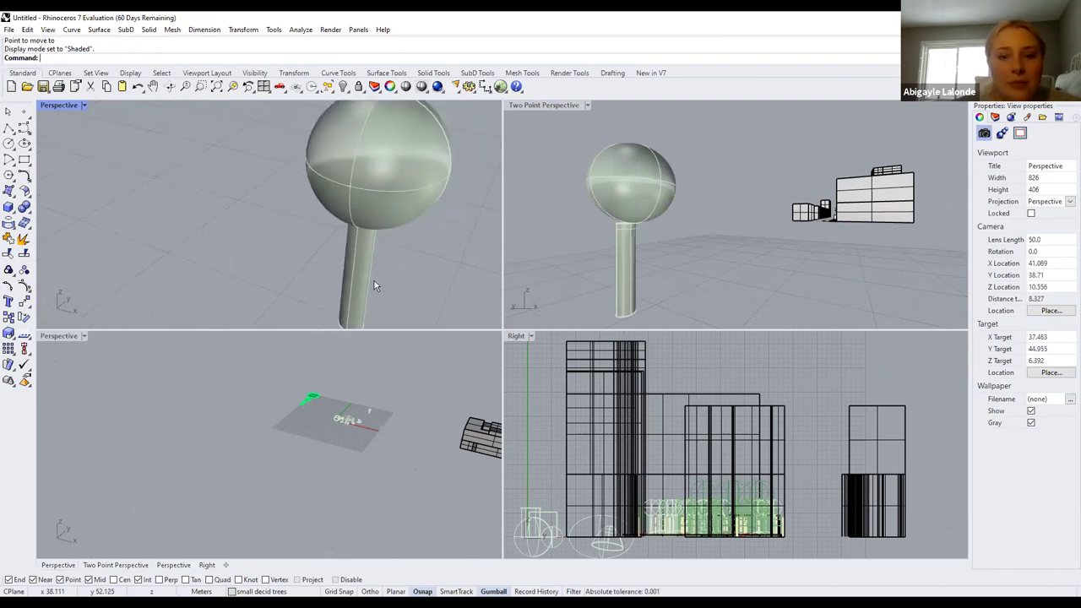
pyautogui.click(389, 211)
pyautogui.click(558, 223)
pyautogui.moveTo(625, 193)
pyautogui.mouseDown()
pyautogui.moveTo(606, 194)
pyautogui.moveTo(660, 198)
pyautogui.moveTo(664, 188)
pyautogui.moveTo(608, 190)
pyautogui.mouseUp()
pyautogui.click(666, 238)
# Select the crown and trunk together and group them
pyautogui.click(629, 162)
pyautogui.click(694, 283)
pyautogui.write('Grou')
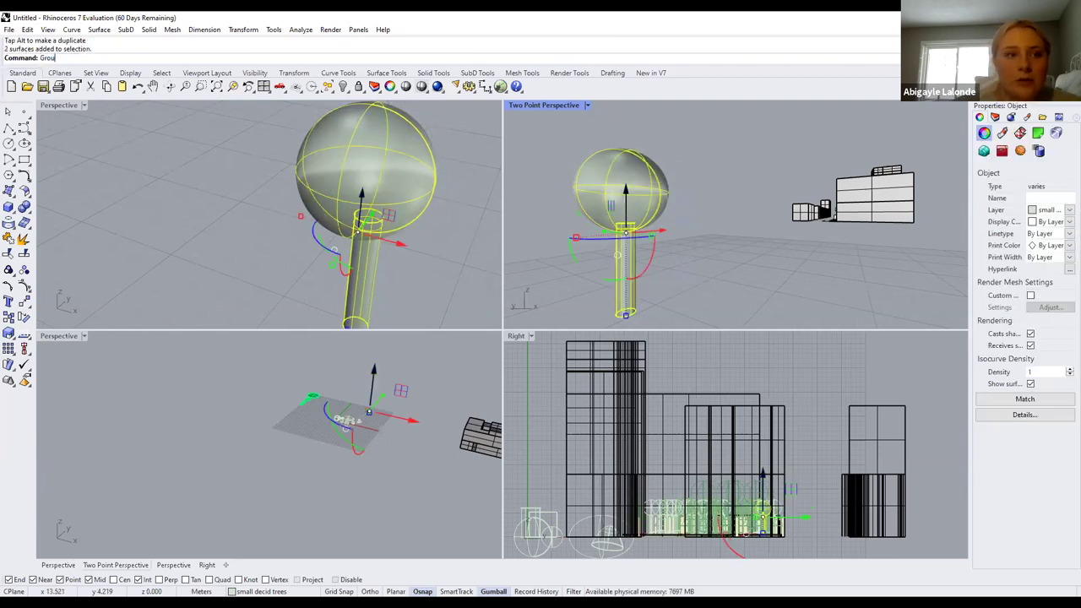
pyautogui.write('p')
pyautogui.press('Return')
# Move the grouped crown and trunk a short way across the grid, and deselect them
pyautogui.click(355, 200)
pyautogui.moveTo(394, 244); pyautogui.dragTo(331, 254)
pyautogui.click(321, 224)
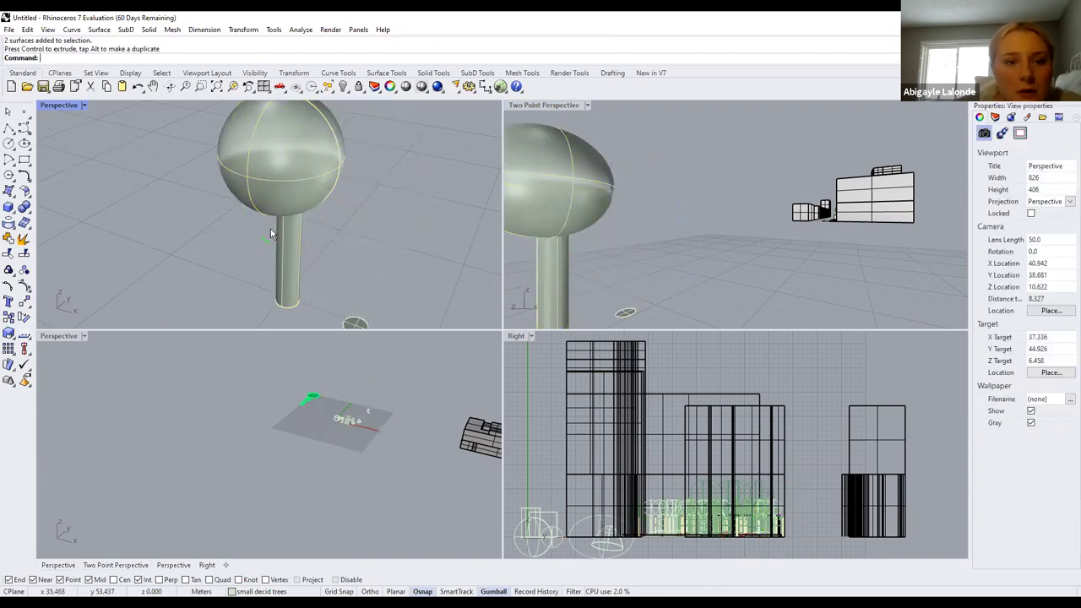
# Select the moved tree and ungroup its crown and trunk
pyautogui.click(297, 250)
pyautogui.write('Ungroup')
pyautogui.press('Return')
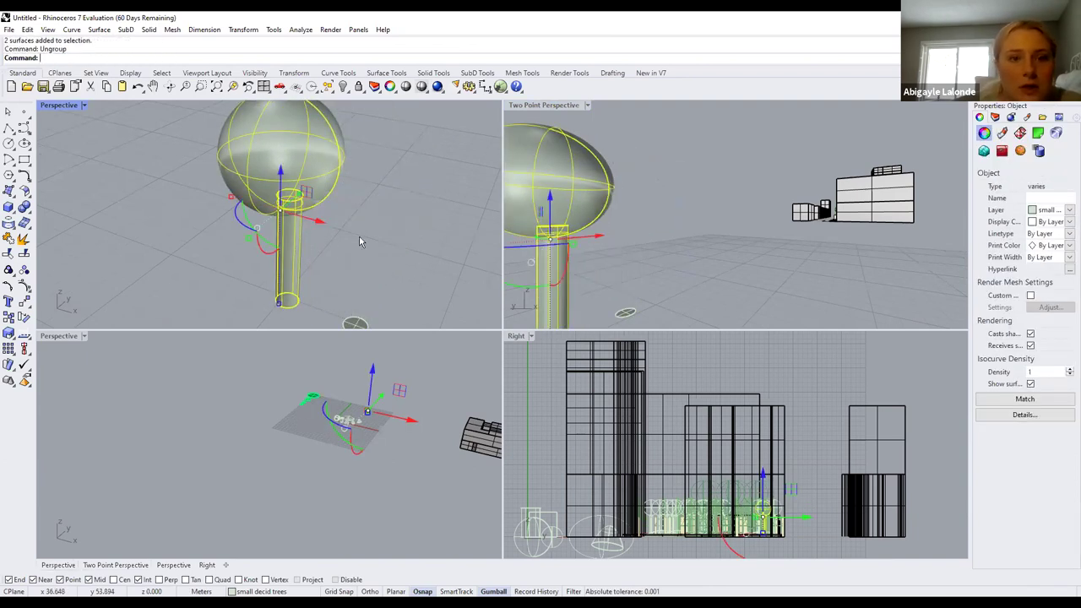
# Nudge the ungrouped crown sideways over its trunk, and deselect it
pyautogui.click(330, 203)
pyautogui.moveTo(288, 155)
pyautogui.mouseDown()
pyautogui.moveTo(309, 143)
pyautogui.moveTo(300, 161)
pyautogui.mouseUp()
pyautogui.press('Escape')
# Select the crown and trunk together, group them, and clear the selection
pyautogui.moveTo(356, 253); pyautogui.dragTo(259, 164)
pyautogui.write('Group')
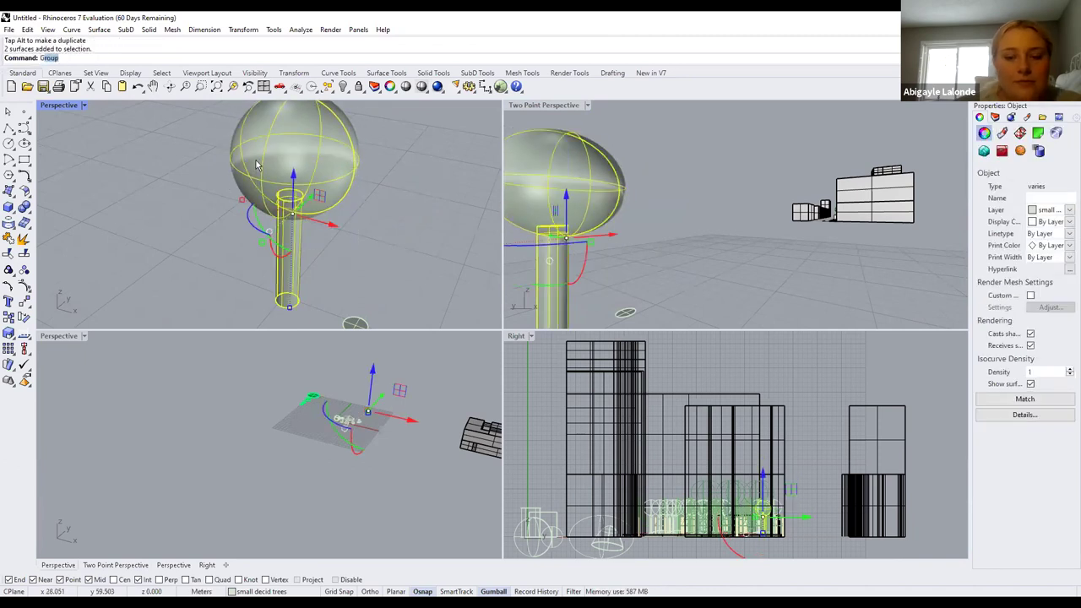
pyautogui.press('Return')
pyautogui.click(348, 253)
pyautogui.click(311, 213)
pyautogui.click(379, 273)
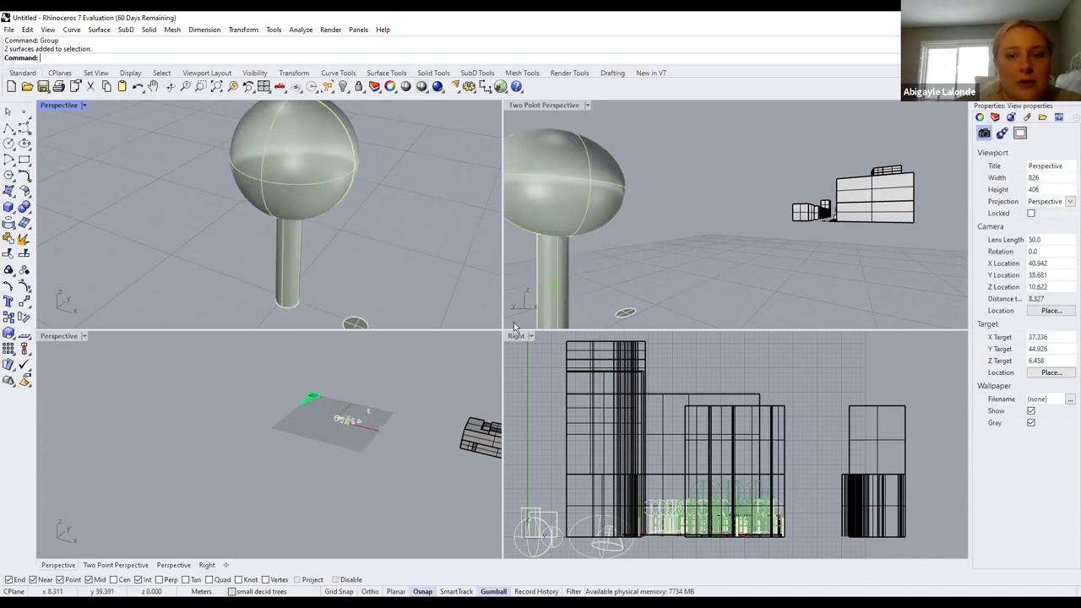
# Maximize the Perspective viewport, and copy and paste the grouped tree in place
pyautogui.click(71, 105)
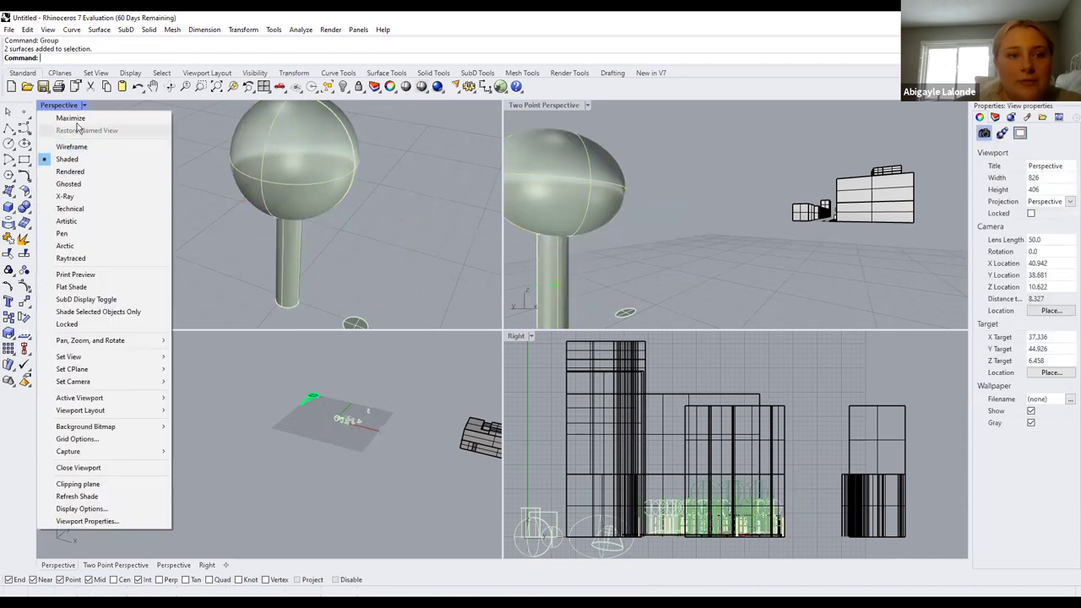
pyautogui.click(74, 117)
pyautogui.scroll(-3, 419, 295)
pyautogui.click(419, 295)
pyautogui.hotkey('ctrl', 'c')
pyautogui.hotkey('ctrl', 'v')
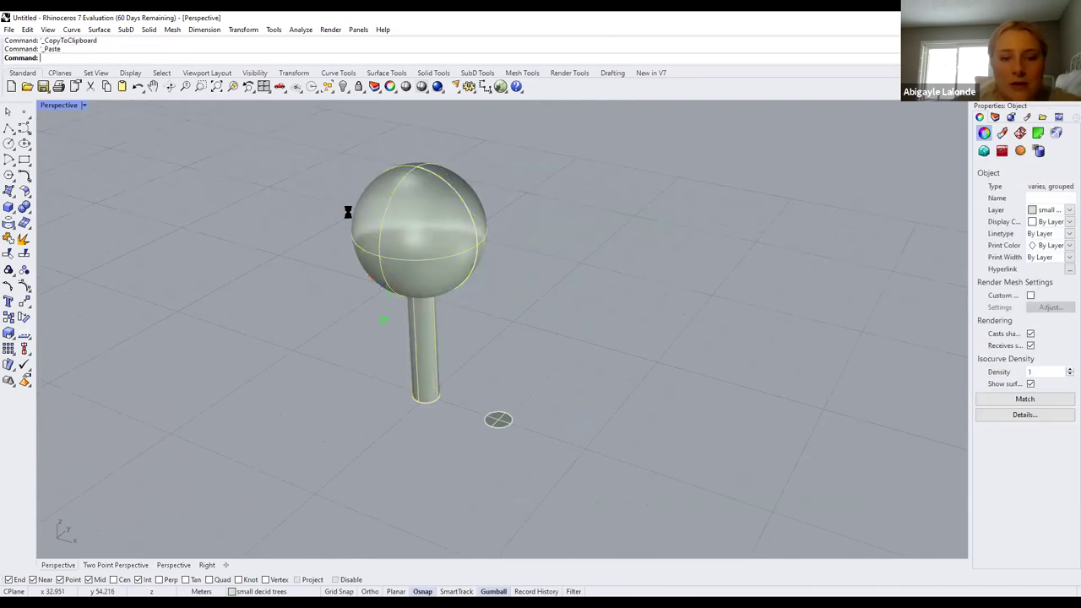
pyautogui.scroll(-4, 497, 364)
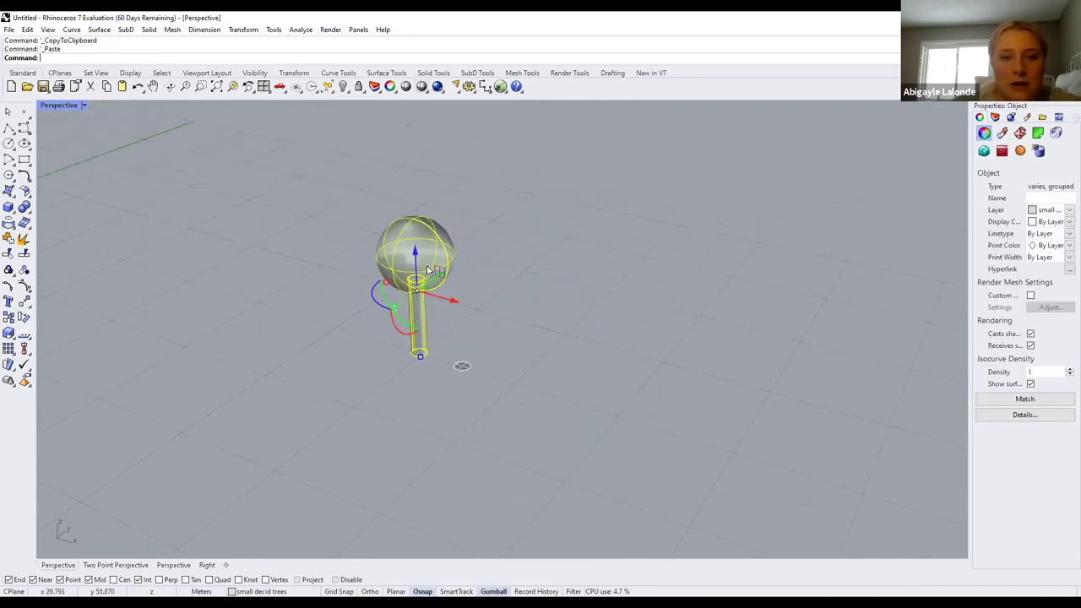
pyautogui.click(490, 340)
# Select one of the two coinciding trees and move it aside across the grid
pyautogui.scroll(-5, 490, 341)
pyautogui.scroll(4, 428, 308)
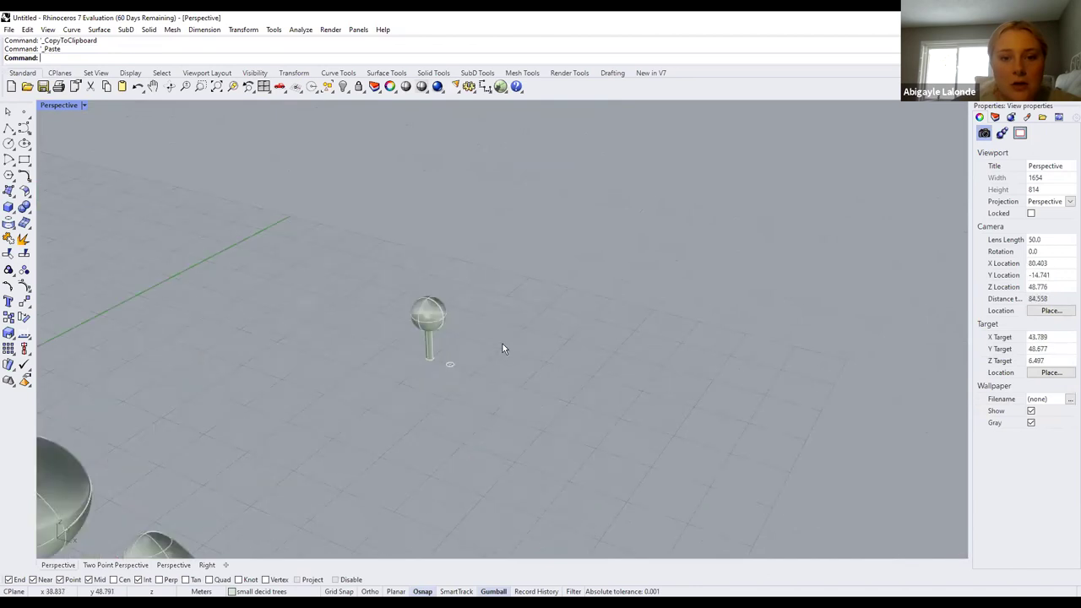
pyautogui.scroll(2, 503, 349)
pyautogui.click(442, 319)
pyautogui.click(473, 342)
pyautogui.moveTo(452, 359); pyautogui.dragTo(519, 365)
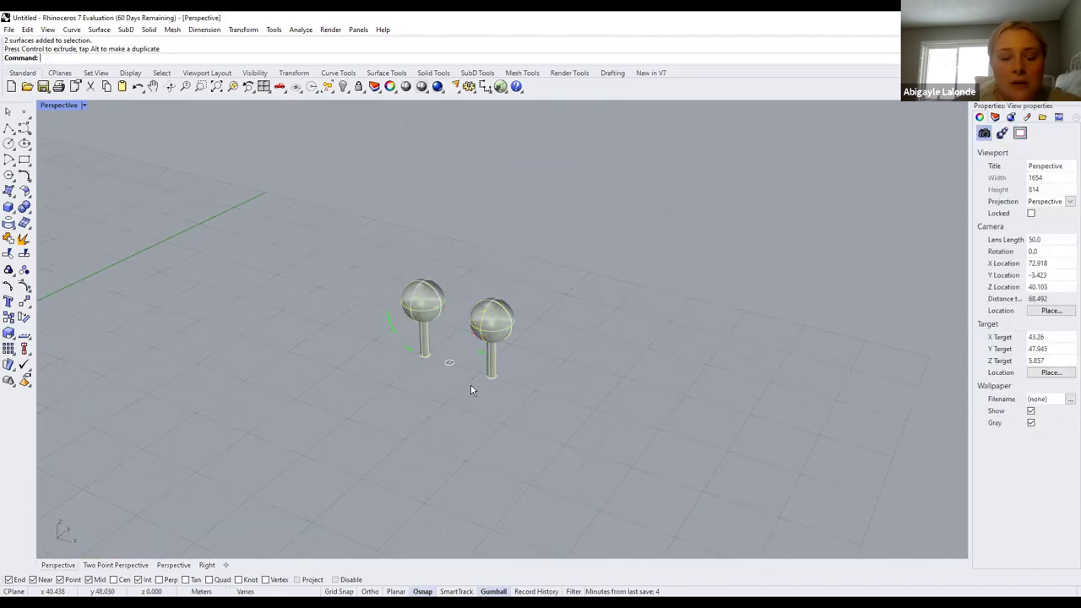
# Undo the last move of the tree copy
pyautogui.scroll(4, 439, 313)
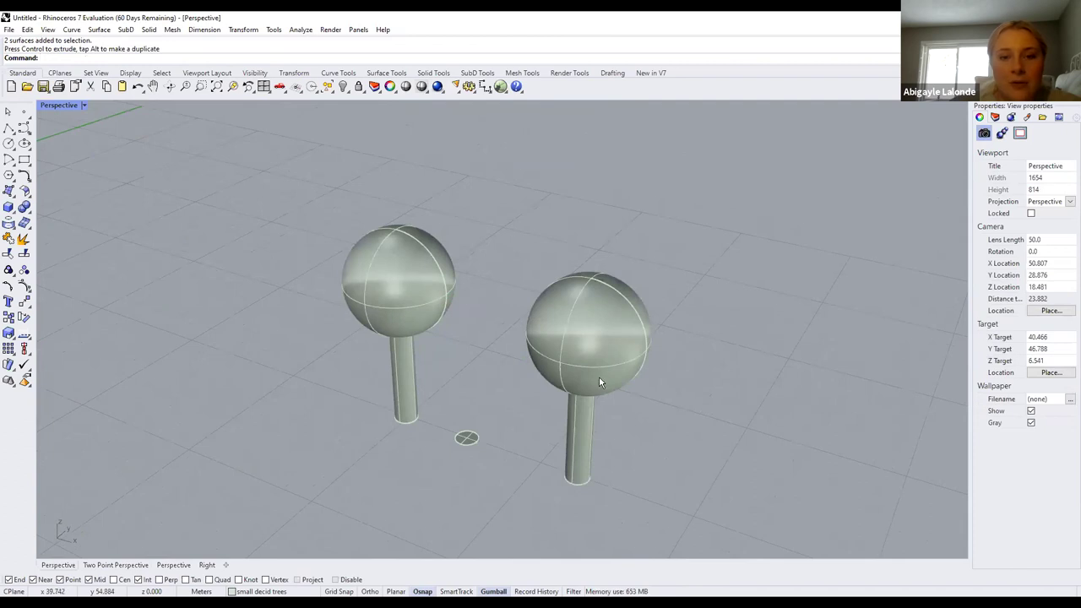
pyautogui.click(350, 273)
pyautogui.hotkey('ctrl', 'z')
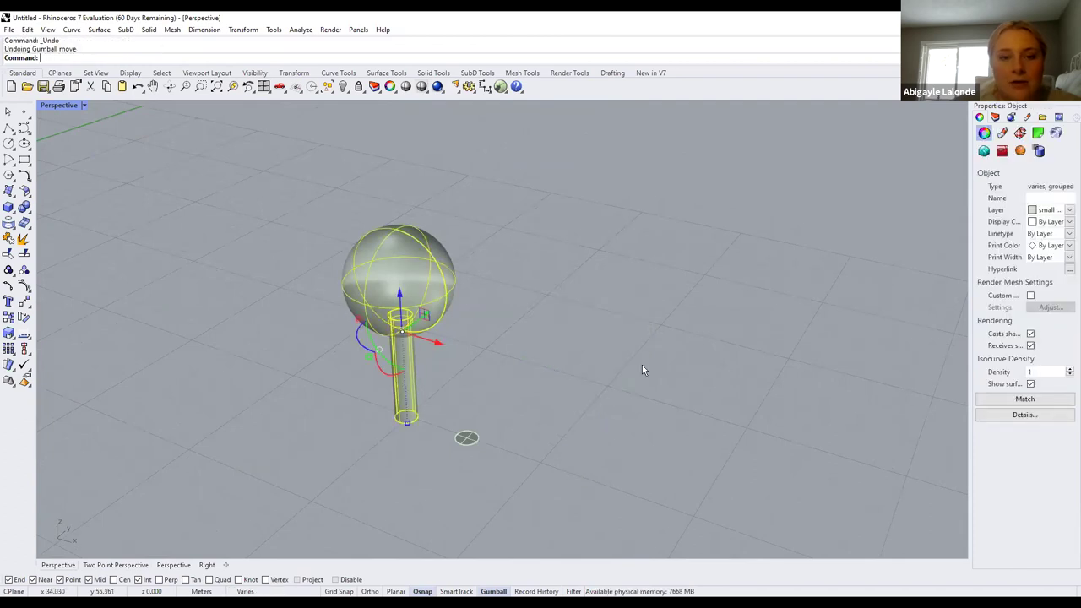
# Pick one of the overlapping tree groups, move it clear of the original on the grid, and deselect it
pyautogui.click(392, 305)
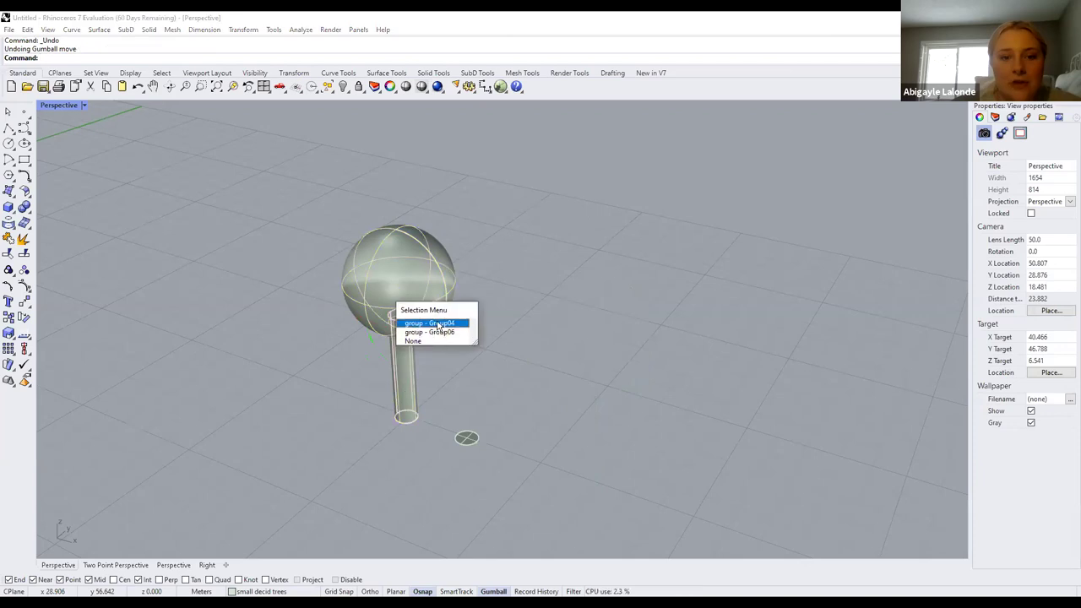
pyautogui.click(429, 338)
pyautogui.moveTo(434, 345); pyautogui.dragTo(561, 344)
pyautogui.click(512, 379)
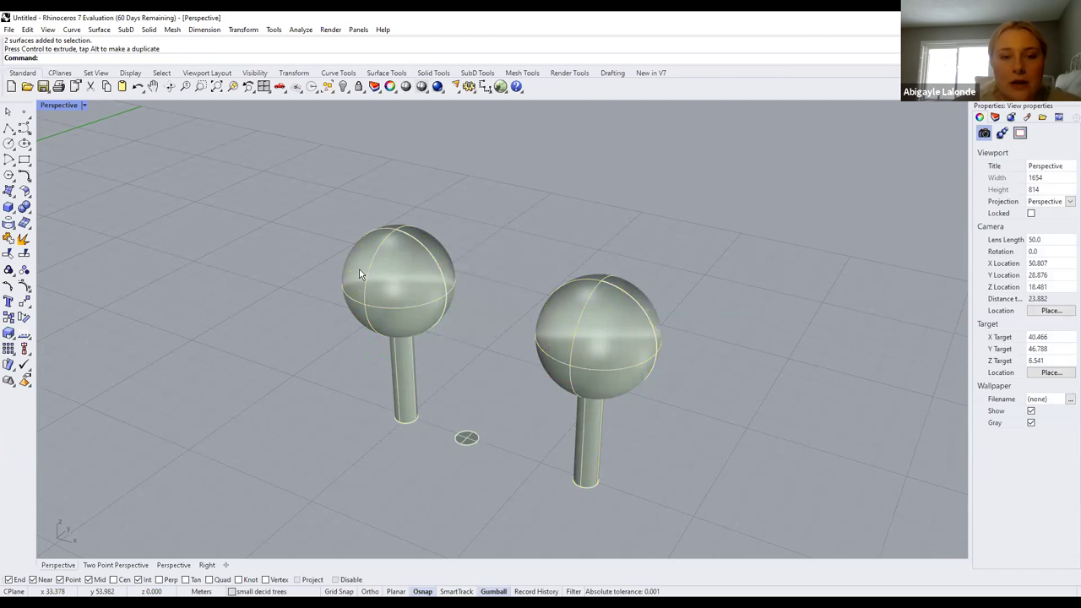
# Copy and paste the original tree again, and move this copy to stand behind the first copy
pyautogui.click(407, 397)
pyautogui.hotkey('ctrl', 'c')
pyautogui.hotkey('ctrl', 'v')
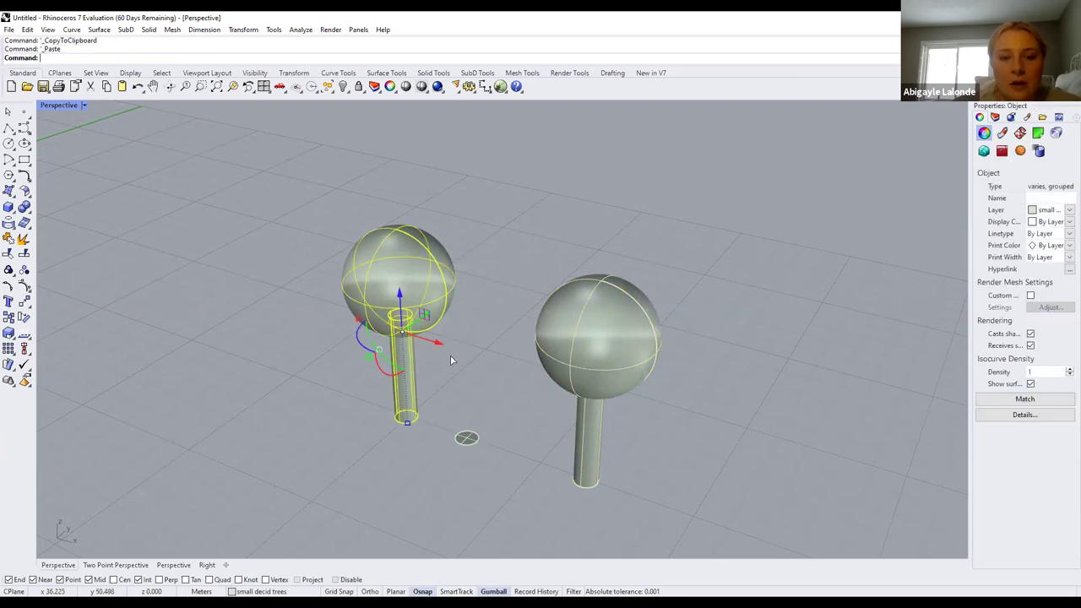
pyautogui.press('Escape')
pyautogui.click(418, 330)
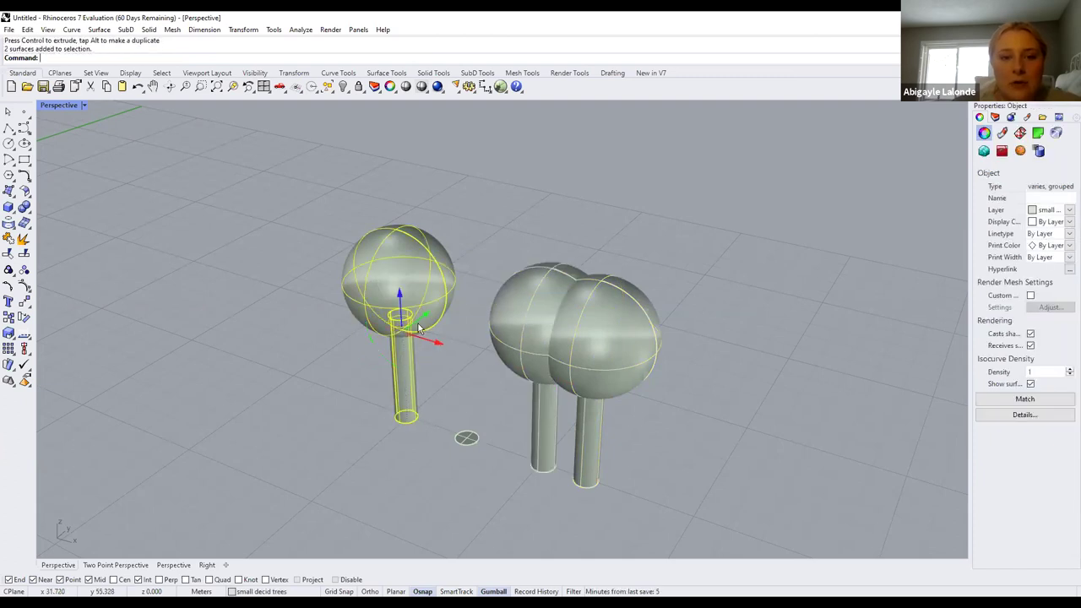
pyautogui.moveTo(576, 385); pyautogui.dragTo(573, 303)
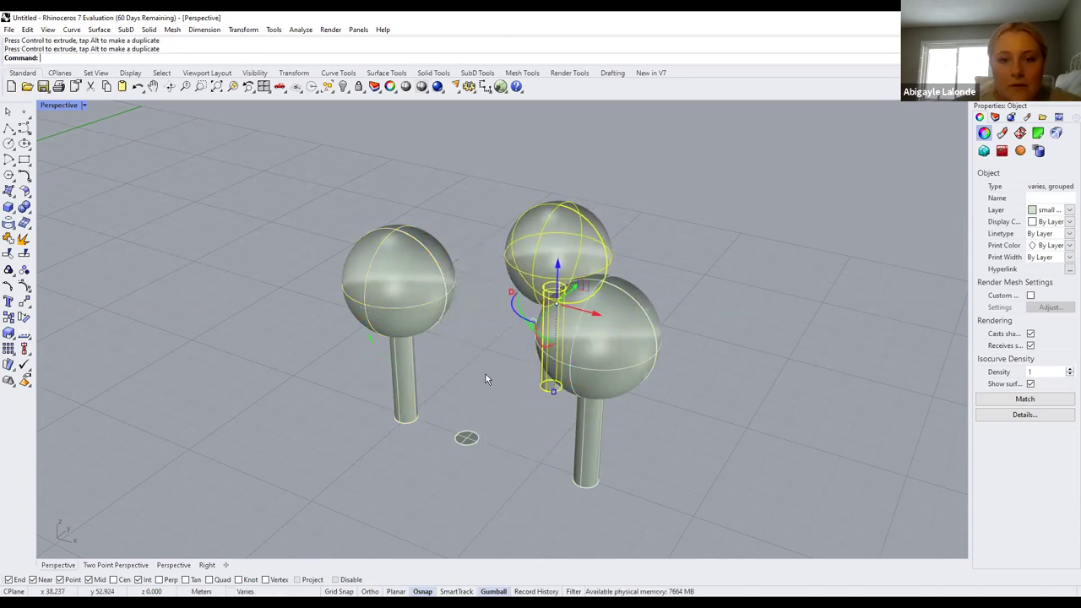
pyautogui.press('Escape')
# Define the original grouped tree as a block named Tree, with its base point on the crown
pyautogui.scroll(-5, 399, 296)
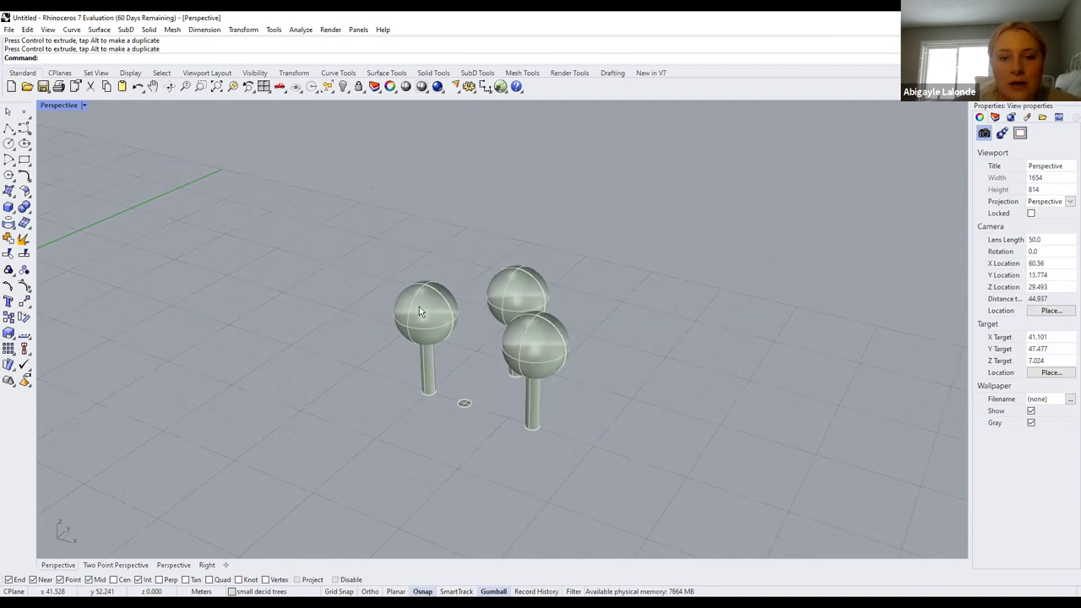
pyautogui.scroll(-3, 557, 347)
pyautogui.scroll(2, 279, 296)
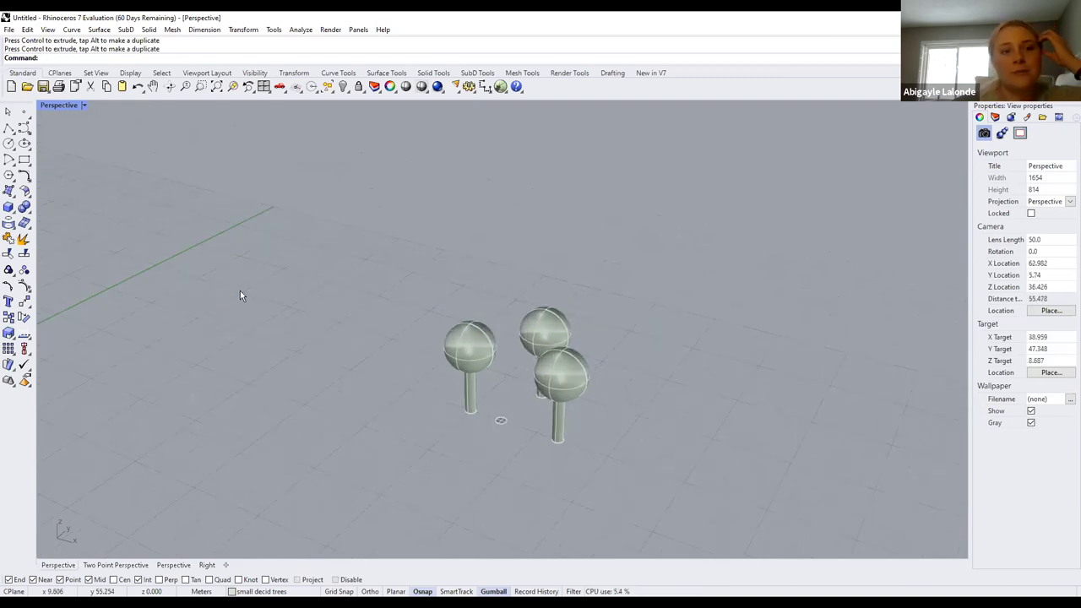
pyautogui.scroll(5, 435, 426)
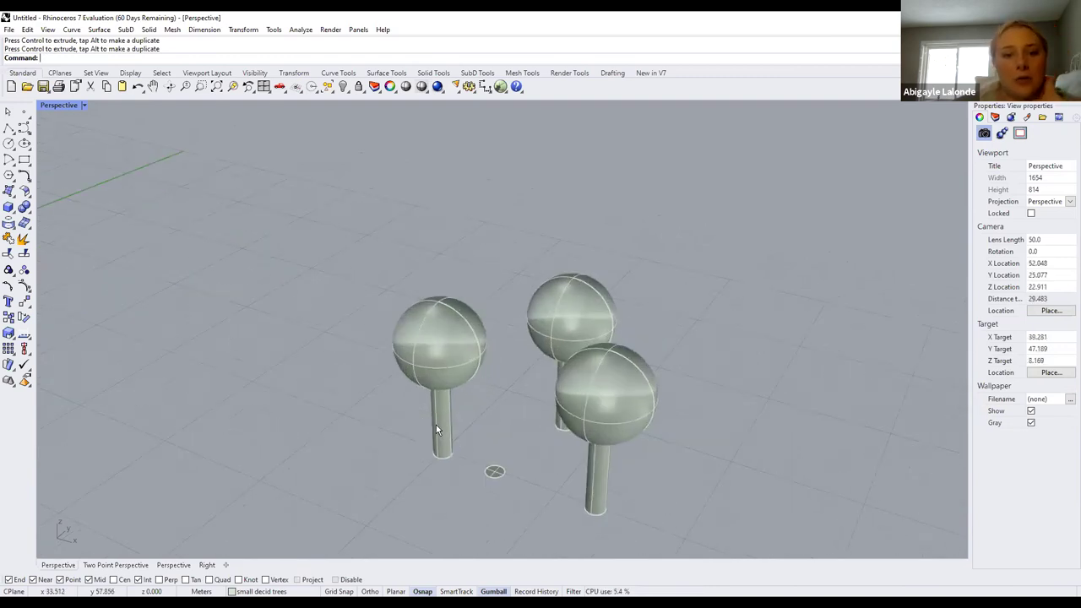
pyautogui.scroll(6, 142, 366)
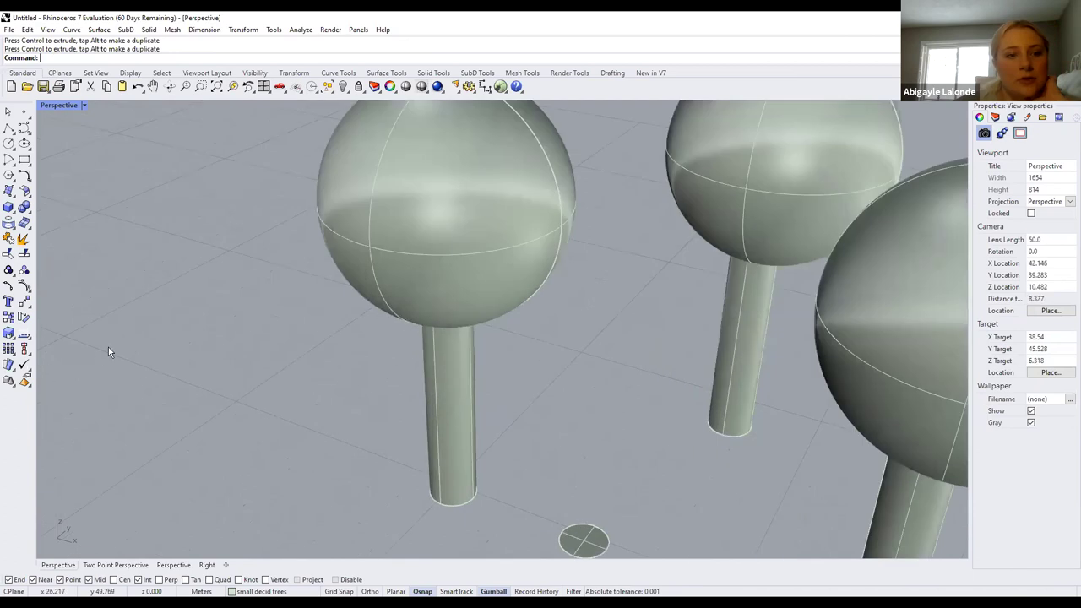
pyautogui.scroll(-3, 410, 357)
pyautogui.click(267, 213)
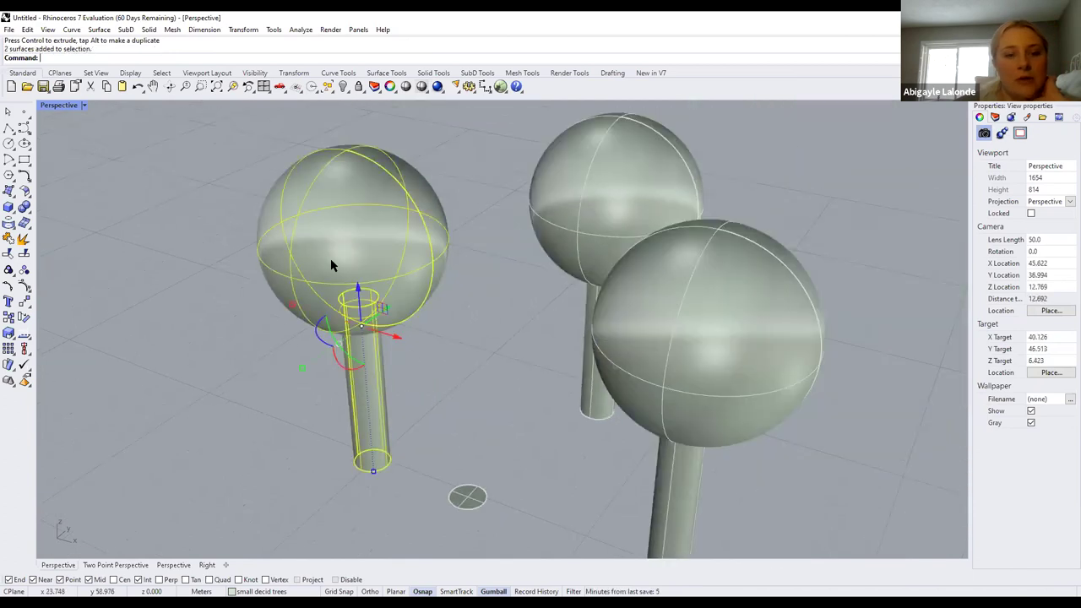
pyautogui.click(10, 381)
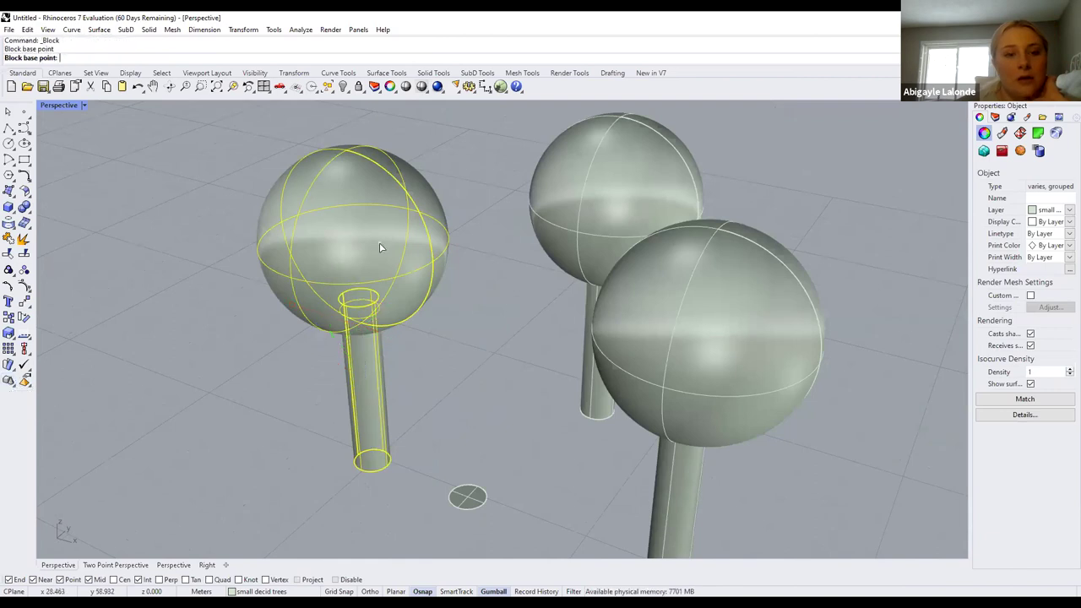
pyautogui.click(348, 251)
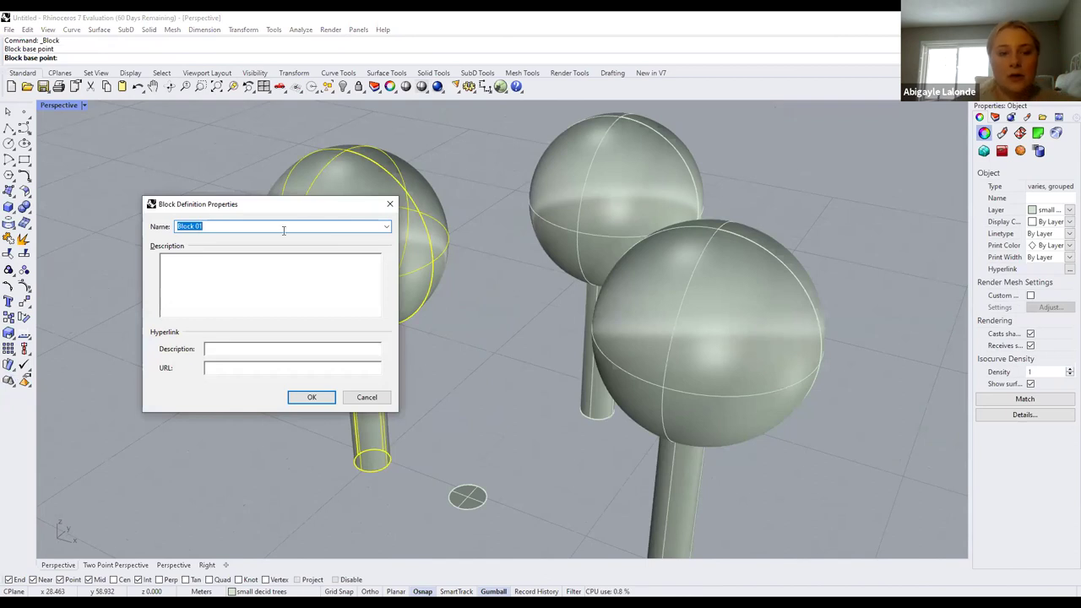
pyautogui.press('BackSpace')
pyautogui.write('Tree')
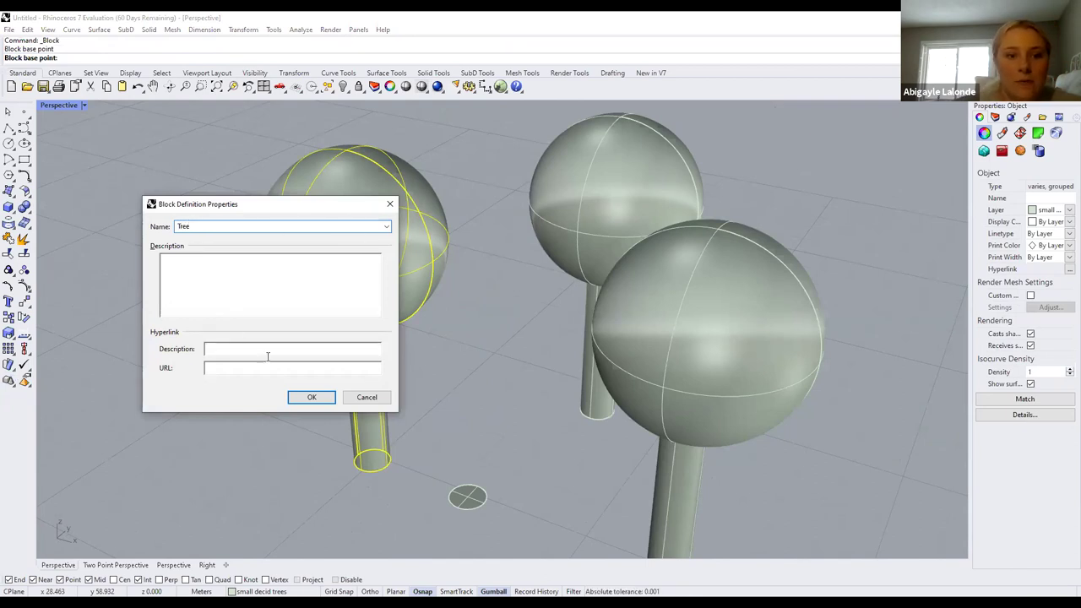
pyautogui.click(313, 398)
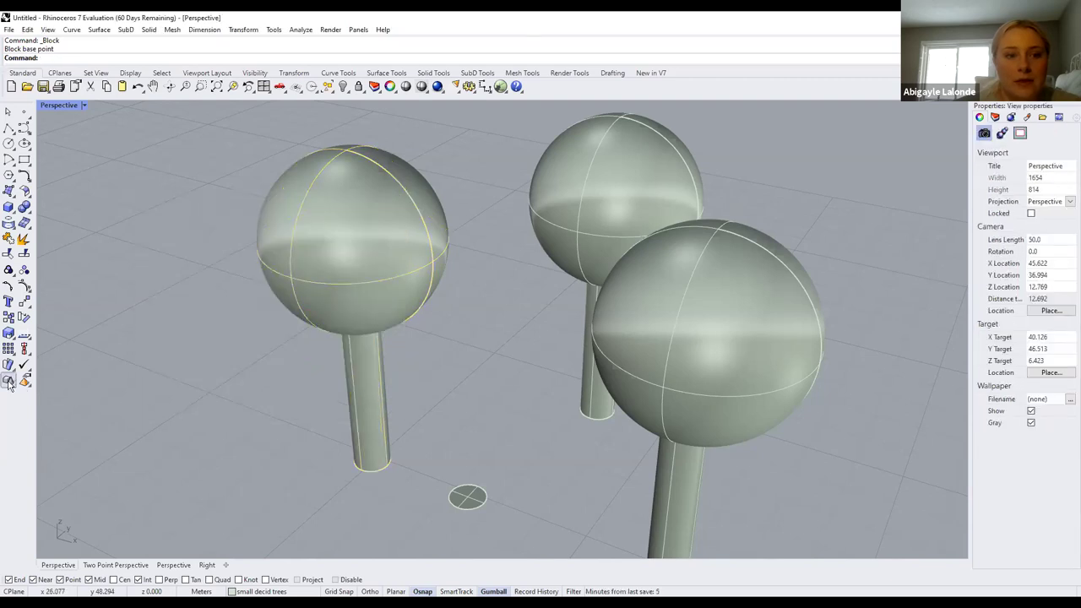
# Insert the Tree block as a block instance at scale 1, and place it beside the original tree, away from the copies
pyautogui.click(19, 382)
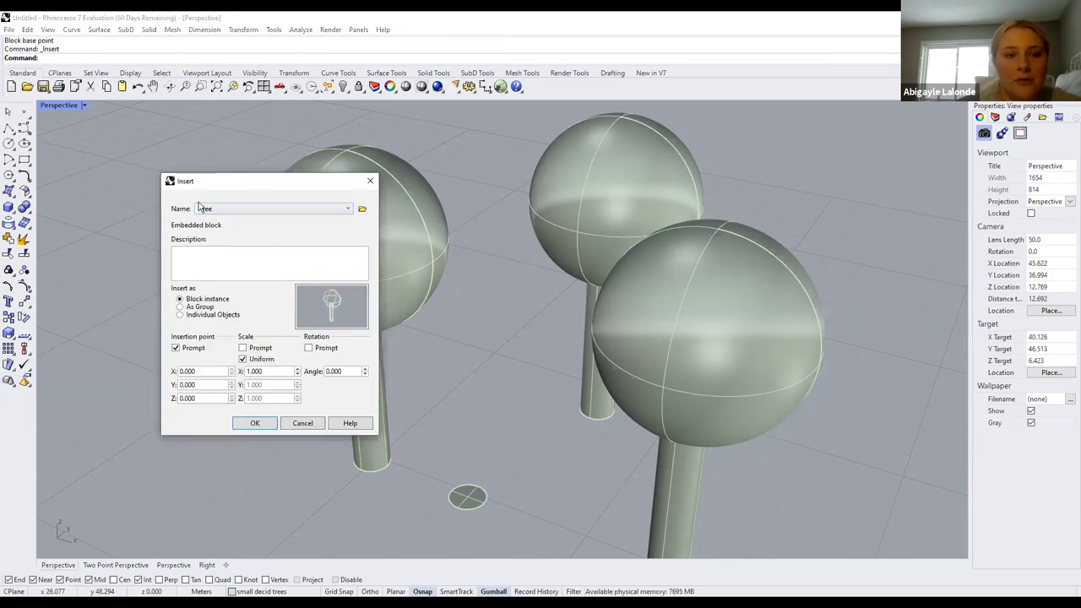
pyautogui.click(215, 210)
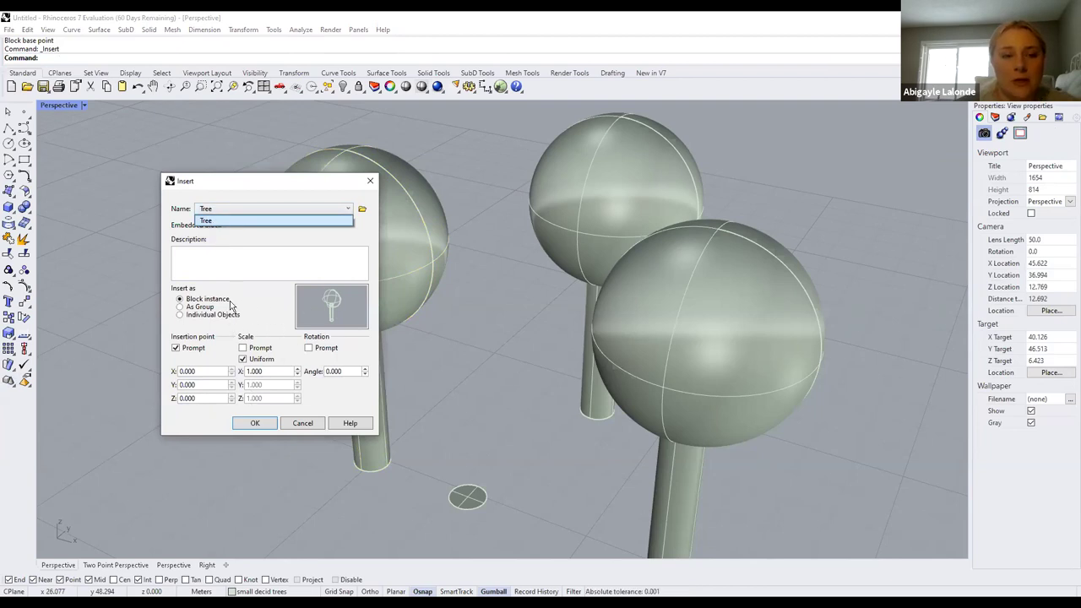
pyautogui.click(228, 222)
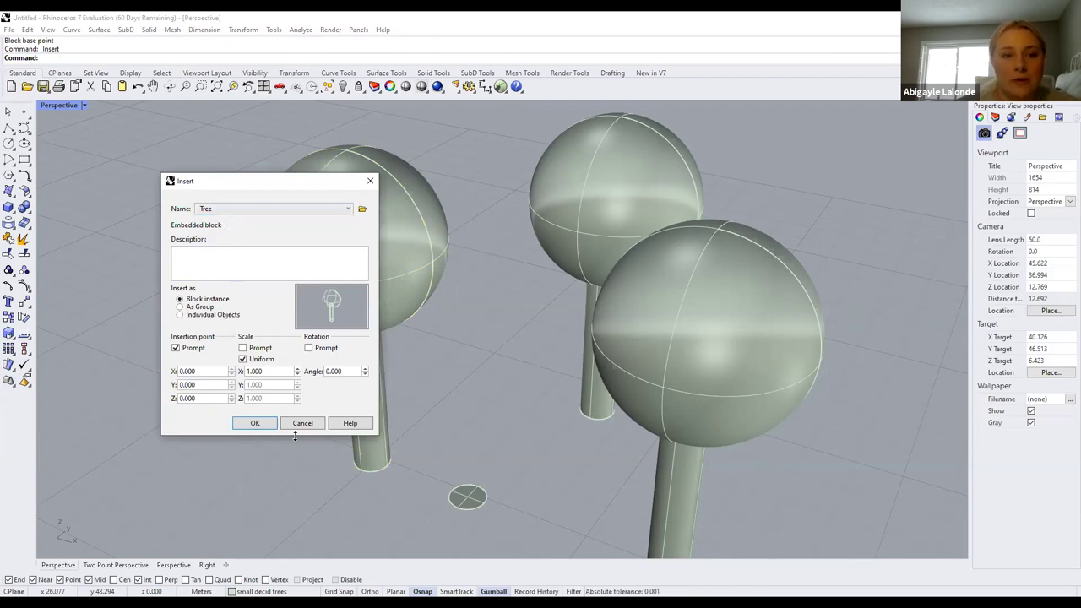
pyautogui.click(254, 422)
pyautogui.scroll(-4, 270, 312)
pyautogui.click(144, 279)
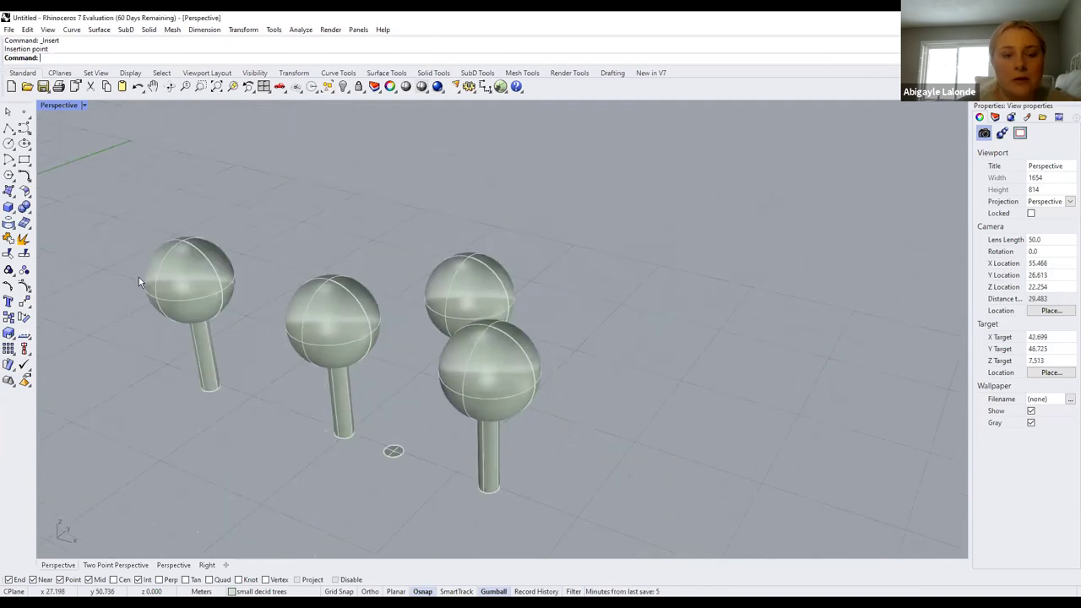
# Start another block definition and select the original tree as its object
pyautogui.scroll(5, 206, 304)
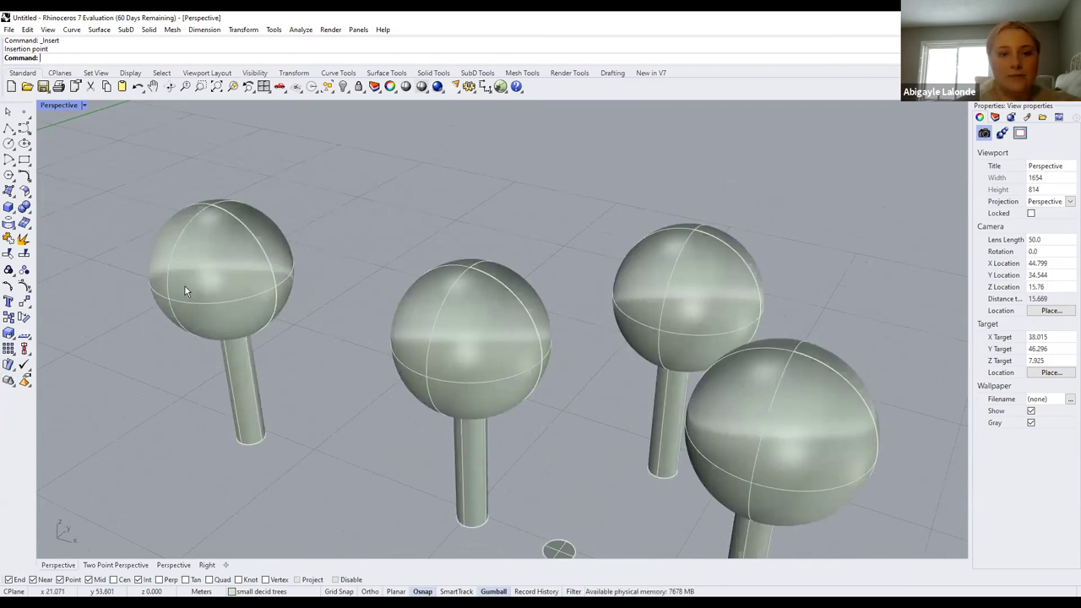
pyautogui.scroll(-4, 185, 292)
pyautogui.scroll(6, 85, 372)
pyautogui.click(7, 381)
pyautogui.click(10, 385)
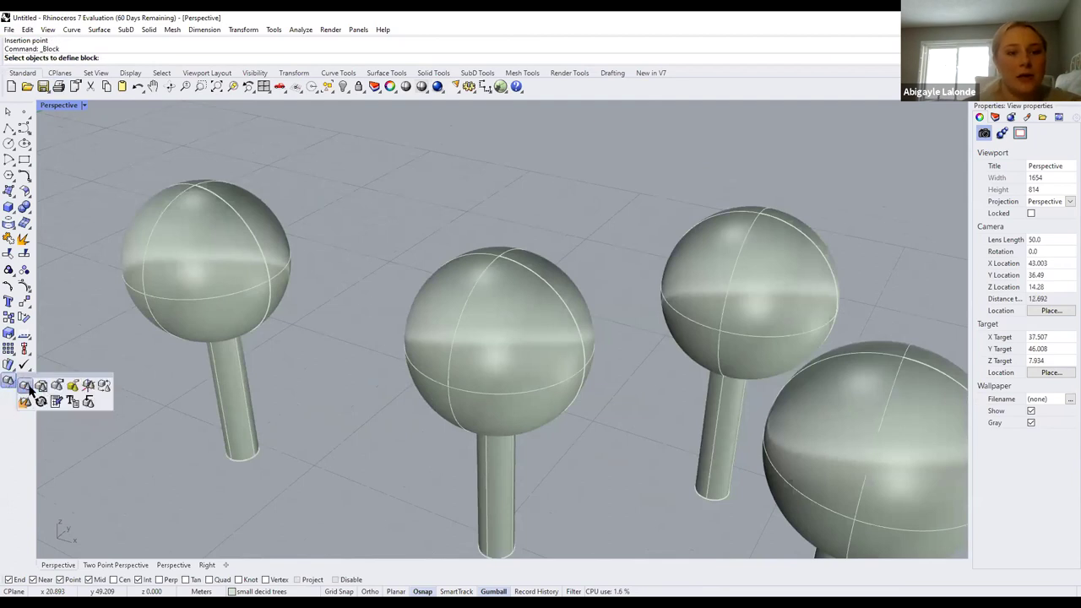
pyautogui.click(458, 306)
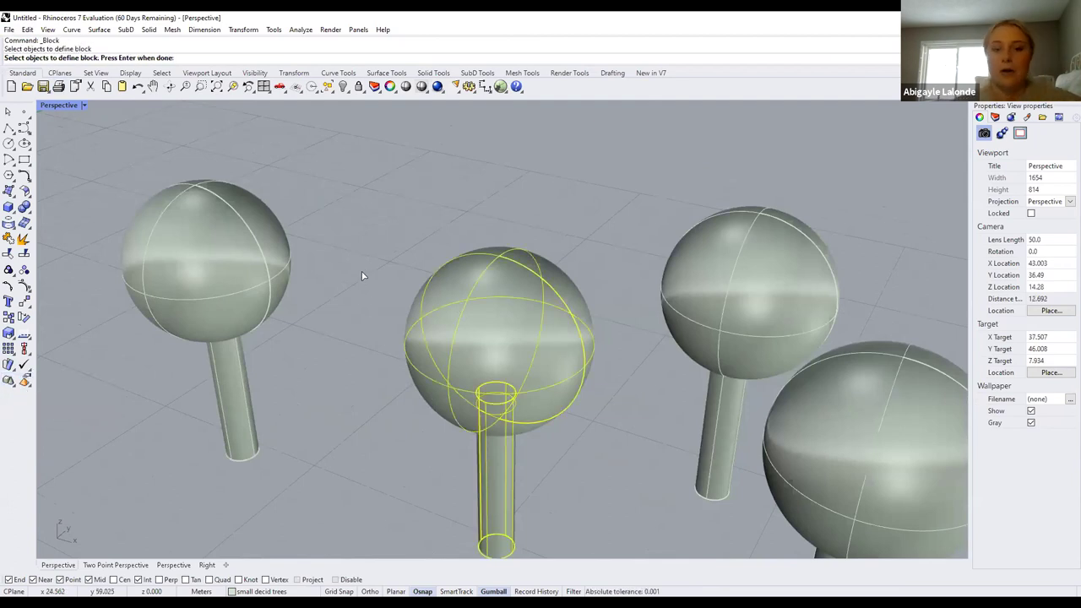
# Examine the street model's buildings and the trees and planting beds between them
pyautogui.scroll(-5, 338, 287)
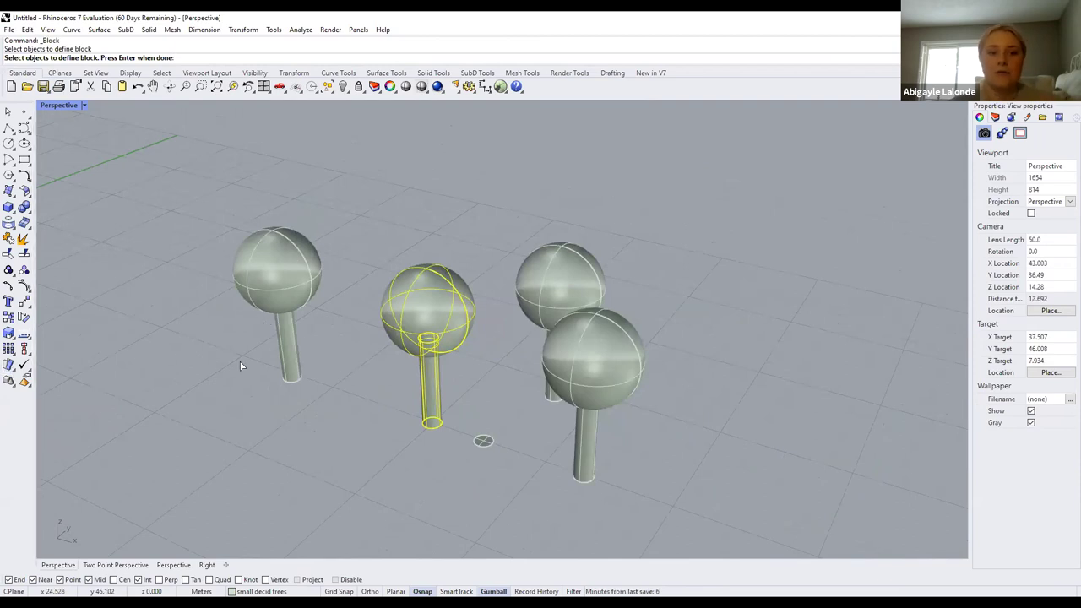
pyautogui.scroll(-3, 234, 363)
pyautogui.scroll(-3, 232, 360)
pyautogui.scroll(-5, 270, 357)
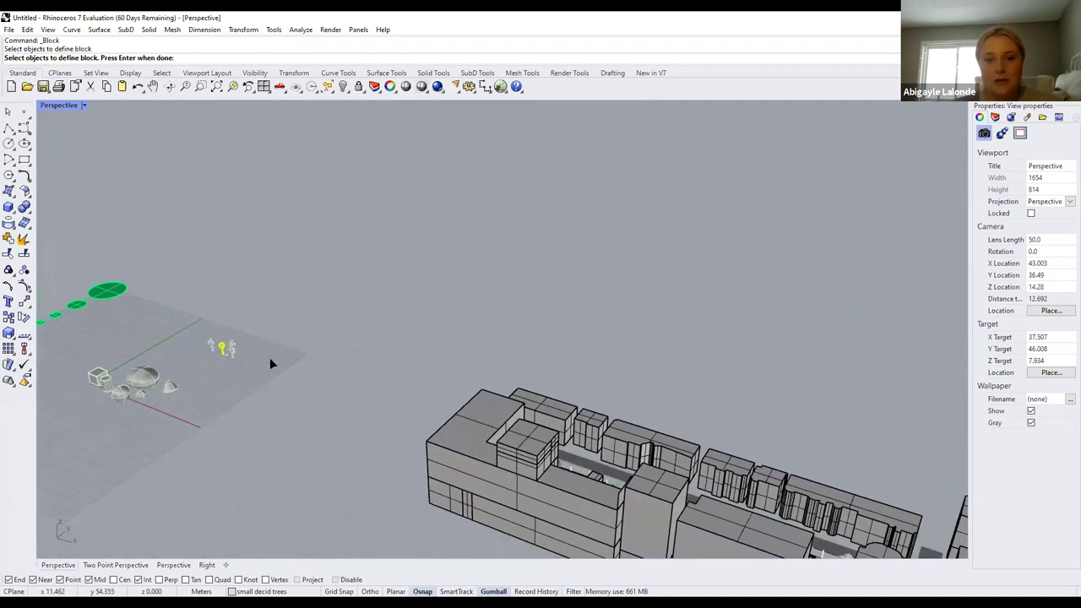
pyautogui.scroll(-3, 370, 358)
pyautogui.scroll(10, 248, 419)
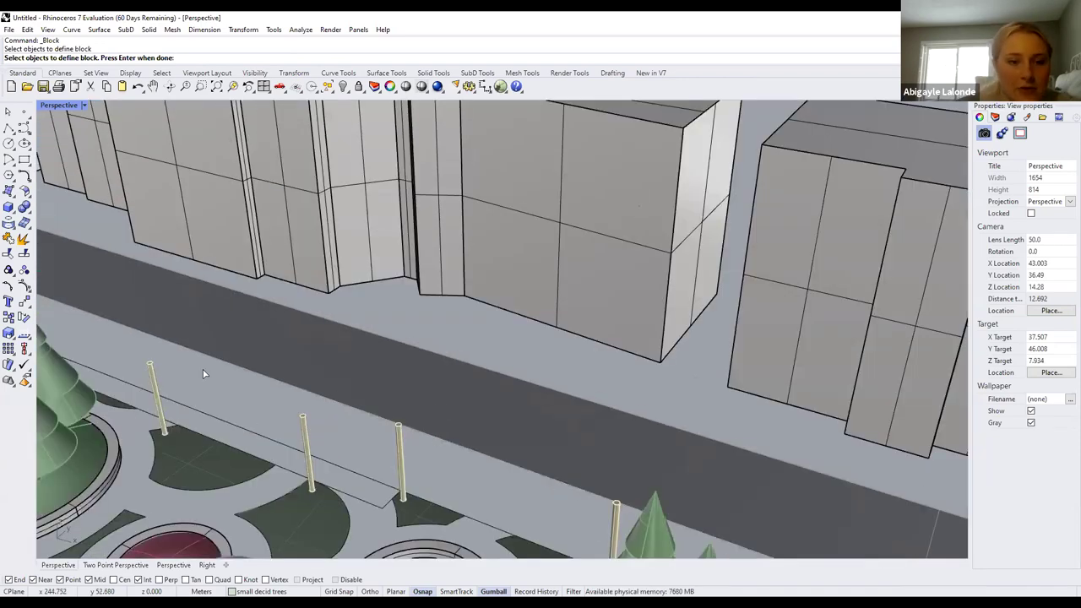
pyautogui.scroll(-4, 205, 395)
pyautogui.scroll(6, 393, 499)
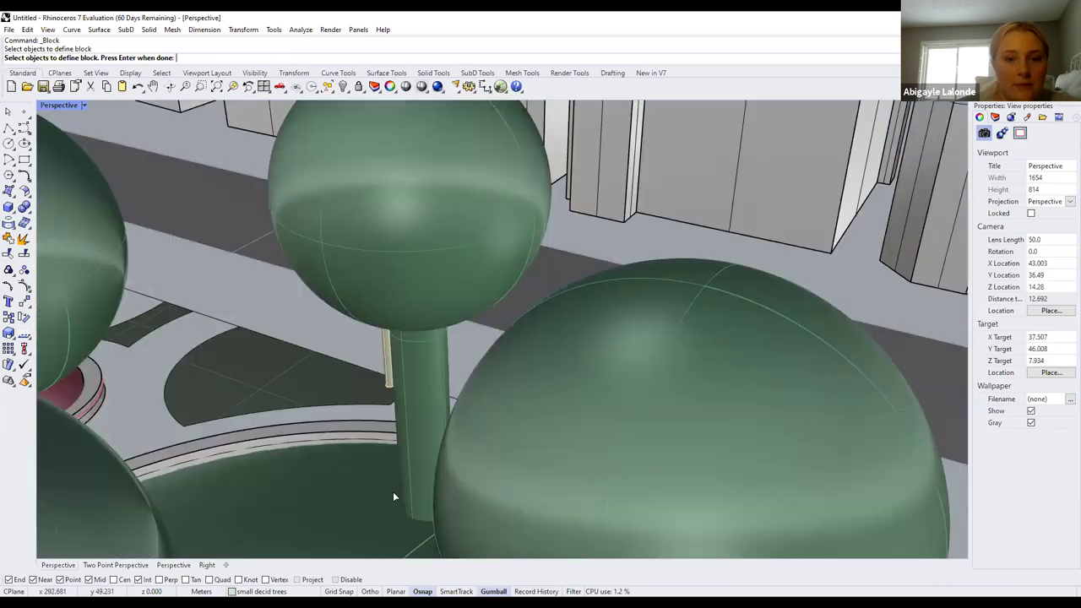
pyautogui.scroll(-6, 369, 475)
pyautogui.click(60, 105)
pyautogui.scroll(-5, 536, 267)
pyautogui.scroll(6, 404, 471)
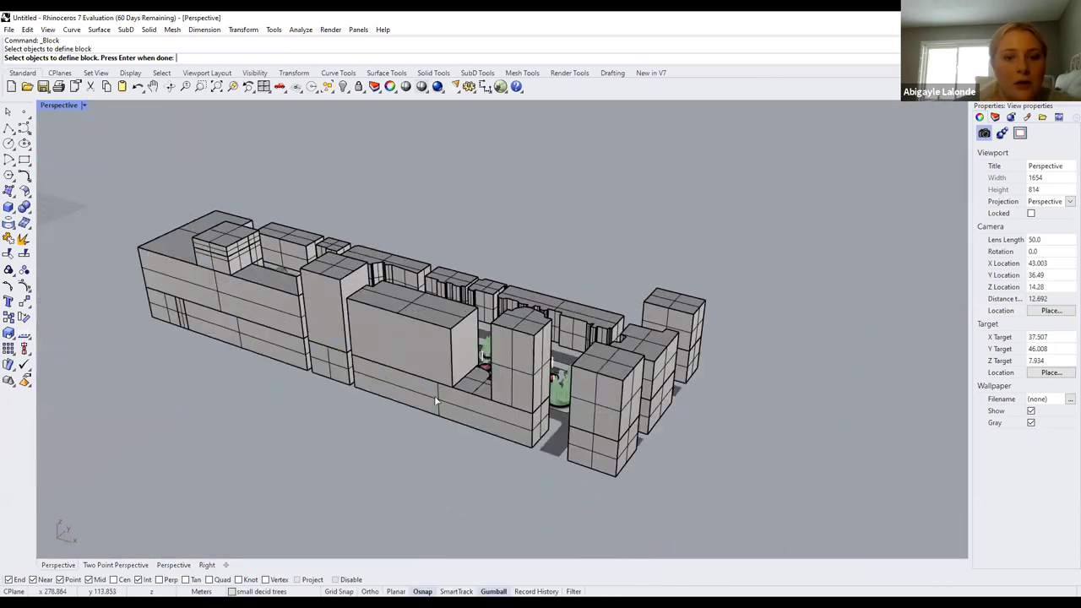
# Leave the block definition and move the grouped pine tree from its planting bed to the open ground beyond the street model
pyautogui.scroll(6, 405, 470)
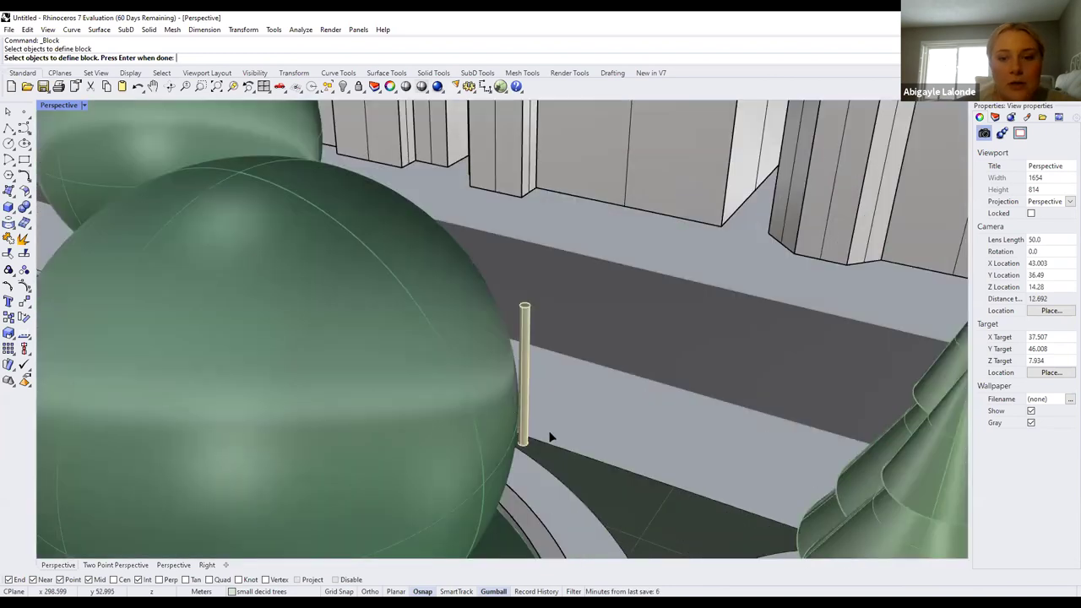
pyautogui.scroll(-3, 549, 437)
pyautogui.scroll(-3, 549, 456)
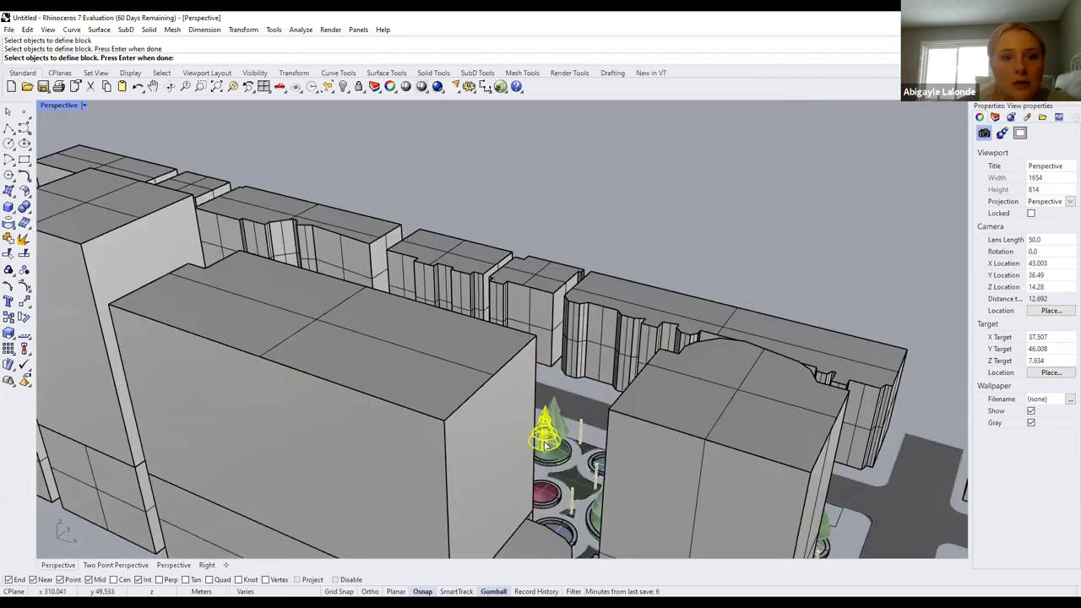
pyautogui.scroll(3, 549, 456)
pyautogui.write('mo')
pyautogui.press('Escape')
pyautogui.click(544, 442)
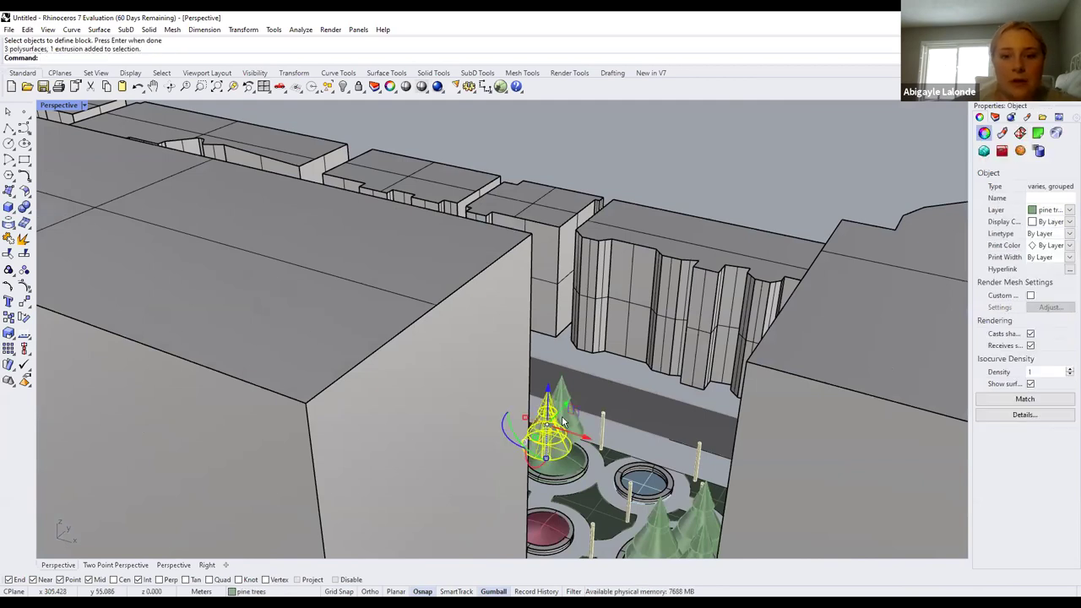
pyautogui.scroll(-5, 564, 422)
pyautogui.moveTo(545, 420); pyautogui.dragTo(108, 296)
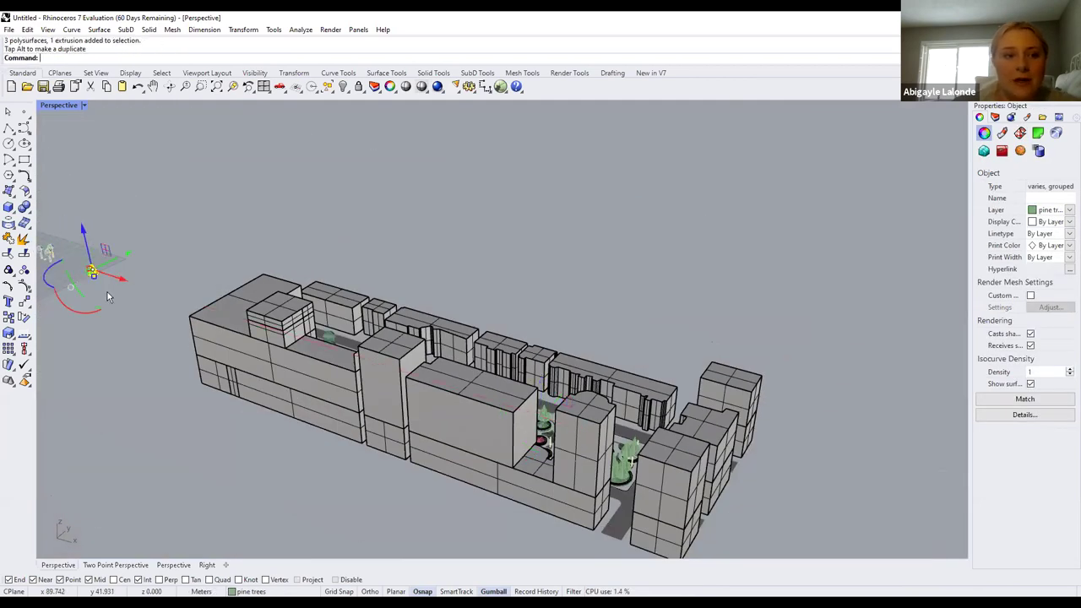
# Examine the moved pine tree up close, checking from its cones and trunk how the group selects
pyautogui.scroll(-3, 196, 273)
pyautogui.scroll(6, 395, 219)
pyautogui.scroll(5, 522, 195)
pyautogui.scroll(-3, 547, 169)
pyautogui.scroll(4, 507, 177)
pyautogui.scroll(3, 450, 251)
pyautogui.click(429, 156)
pyautogui.scroll(-3, 428, 155)
pyautogui.scroll(5, 406, 411)
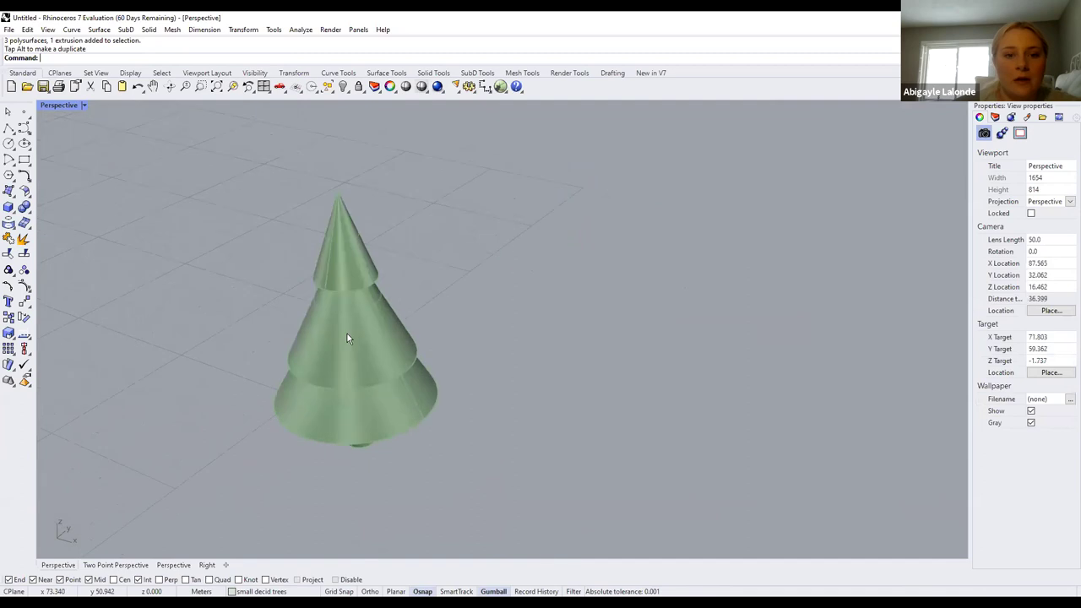
pyautogui.click(347, 337)
pyautogui.scroll(2, 410, 397)
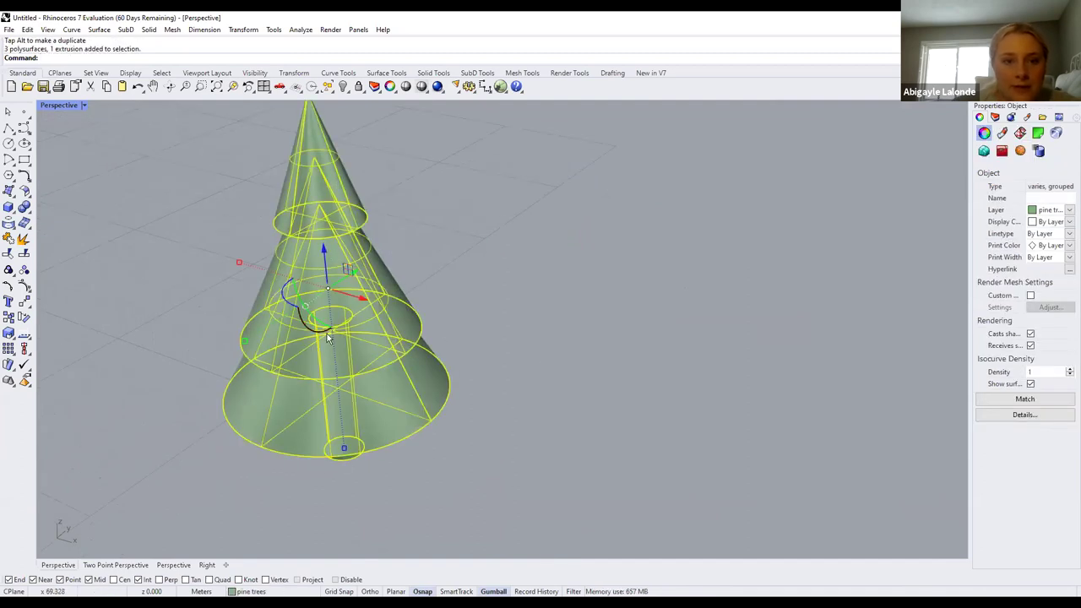
pyautogui.click(365, 473)
pyautogui.click(348, 461)
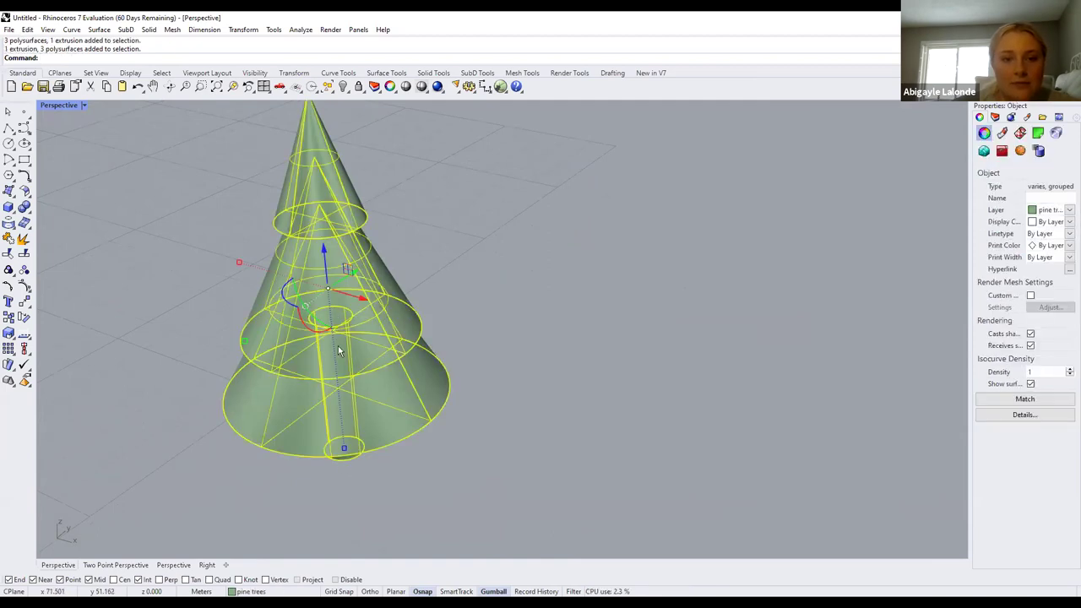
pyautogui.click(510, 526)
pyautogui.click(365, 394)
pyautogui.click(437, 371)
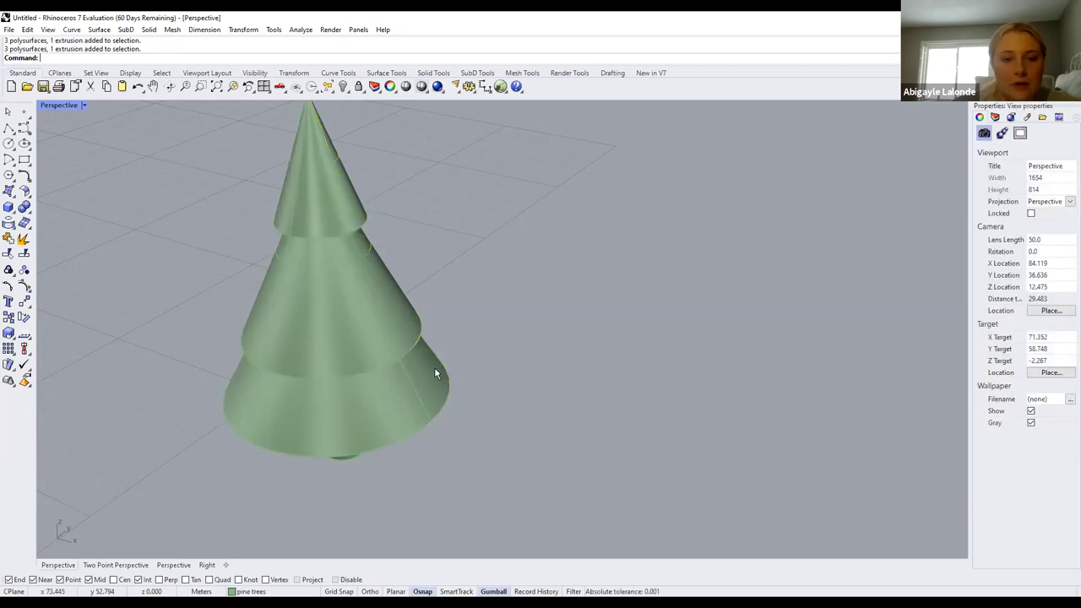
pyautogui.click(349, 453)
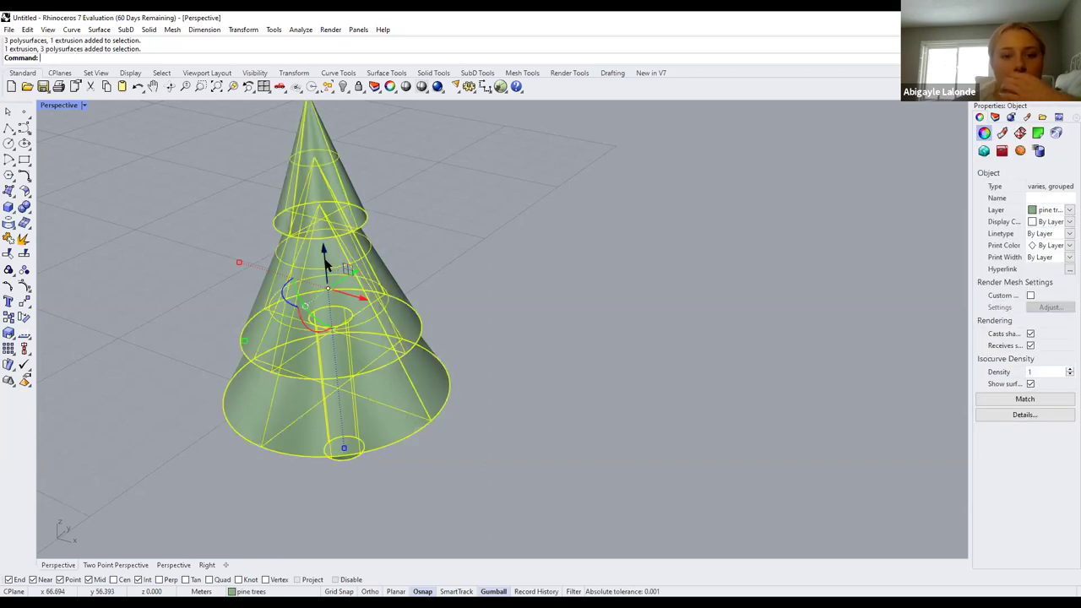
pyautogui.click(512, 417)
pyautogui.click(365, 319)
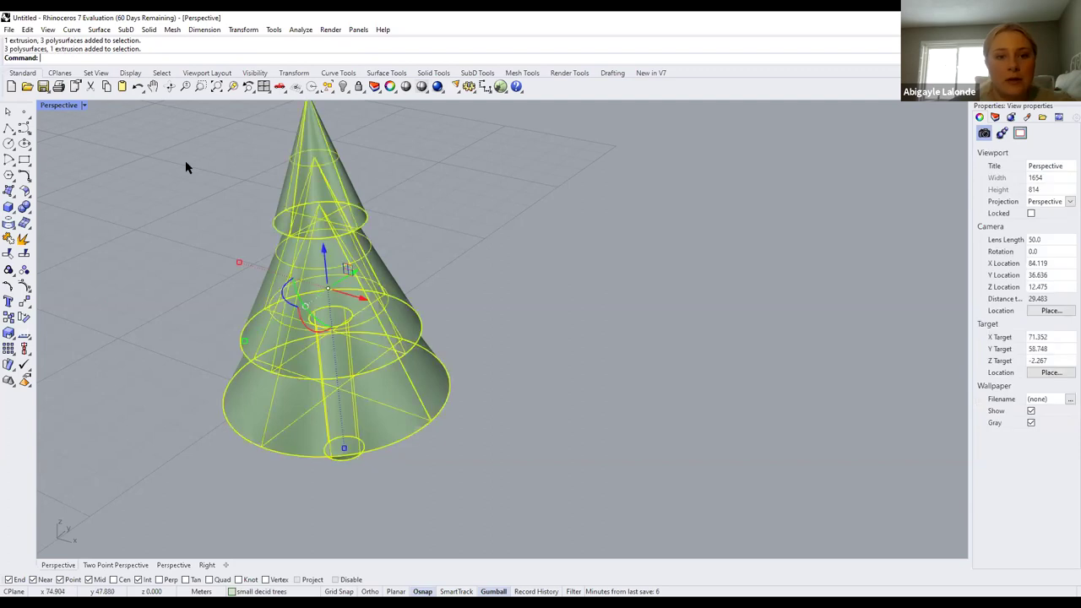
# Ungroup the pine tree into its separate cones and trunk
pyautogui.click(441, 274)
pyautogui.click(318, 239)
pyautogui.write('Ungroup')
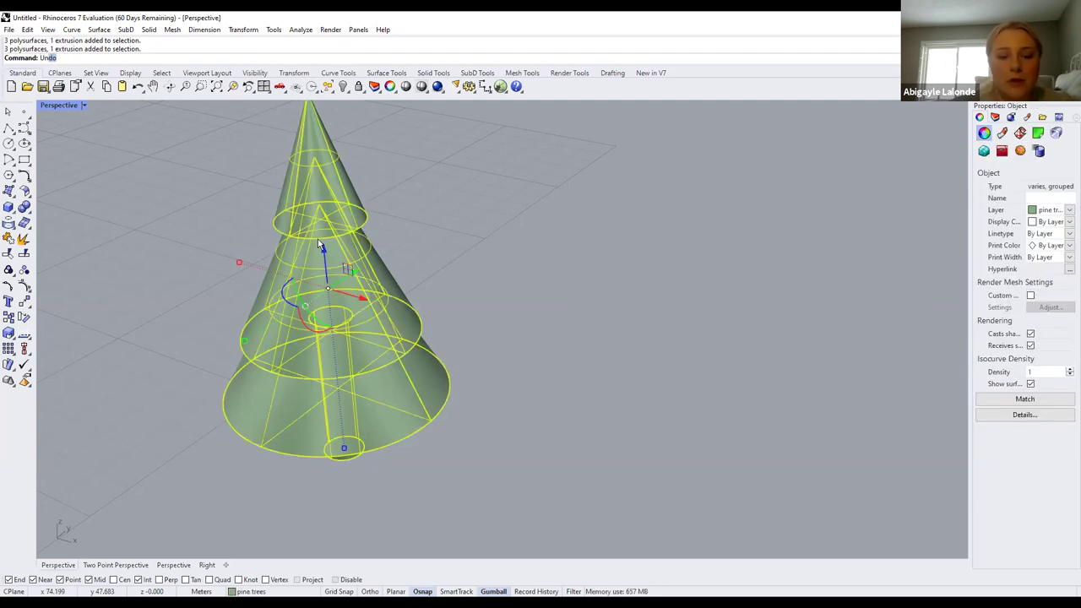
pyautogui.press('Return')
pyautogui.click(622, 245)
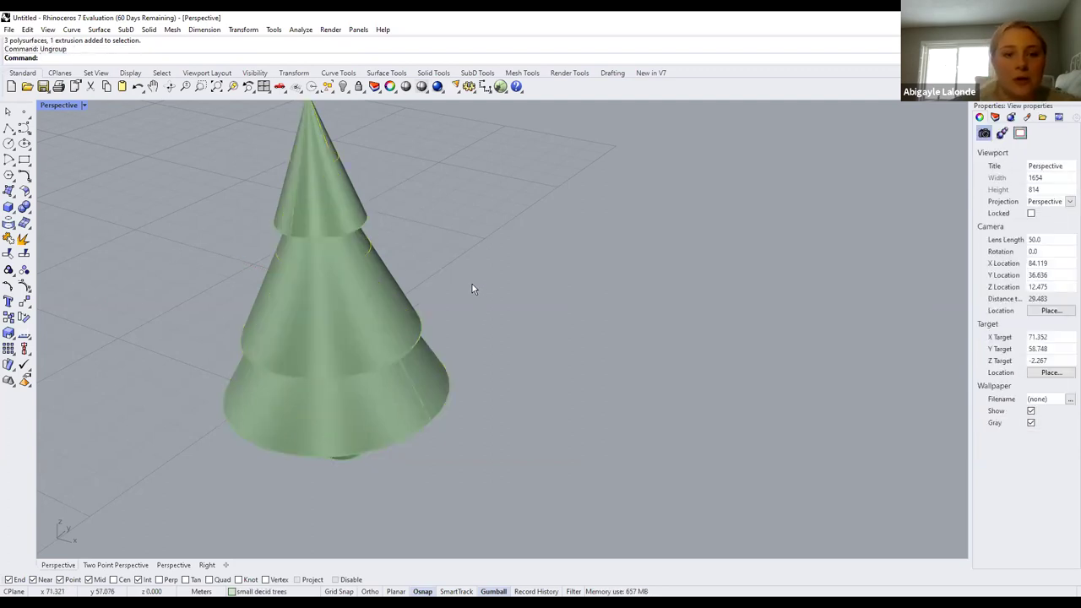
# Inspect the ungrouped pine tree's individual cones and trunk
pyautogui.scroll(-5, 472, 284)
pyautogui.scroll(5, 407, 227)
pyautogui.click(468, 318)
pyautogui.scroll(-3, 488, 277)
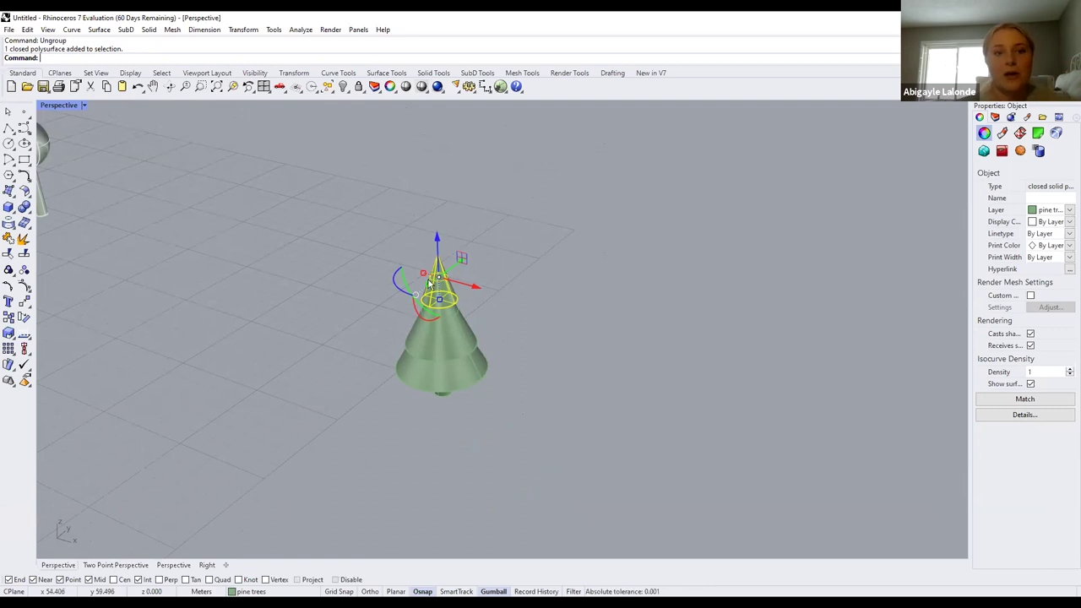
pyautogui.click(530, 349)
pyautogui.scroll(5, 500, 334)
pyautogui.scroll(3, 448, 464)
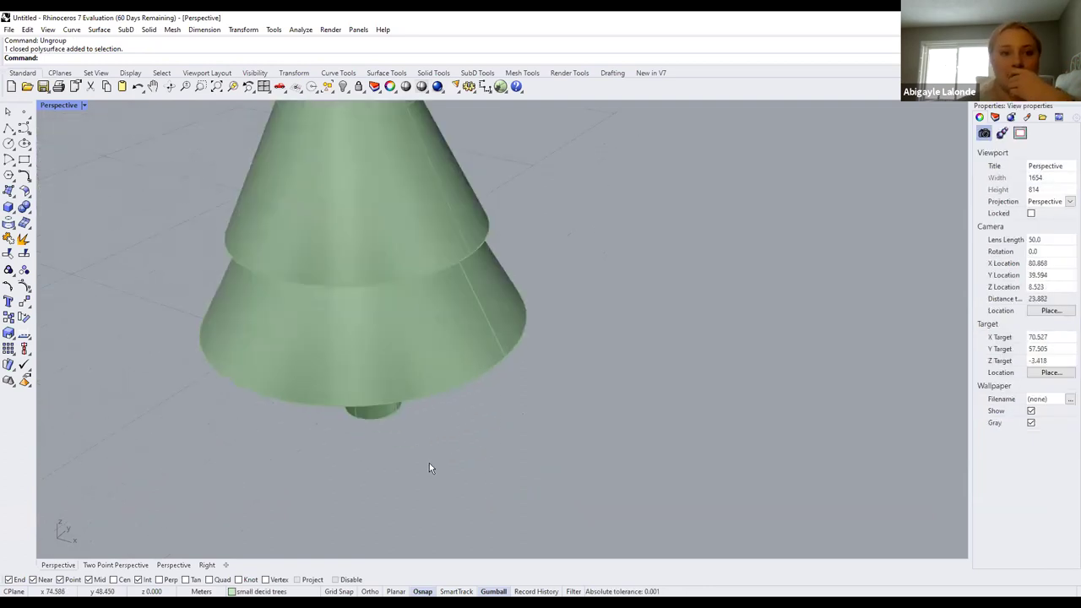
pyautogui.scroll(-8, 414, 380)
pyautogui.click(392, 291)
pyautogui.click(456, 322)
pyautogui.scroll(3, 411, 398)
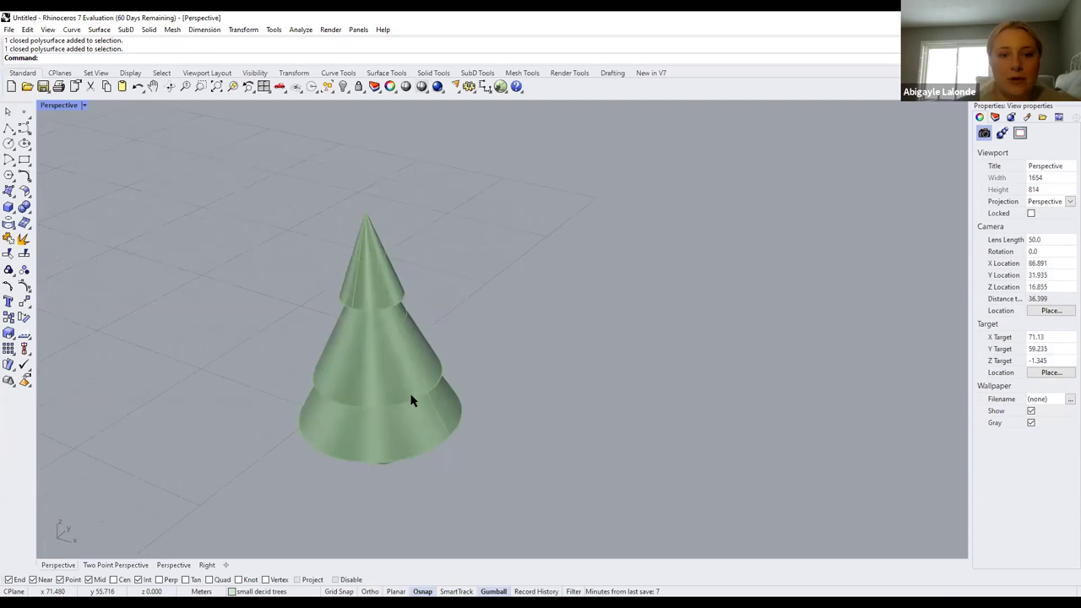
pyautogui.click(374, 381)
pyautogui.click(573, 440)
pyautogui.scroll(-2, 573, 440)
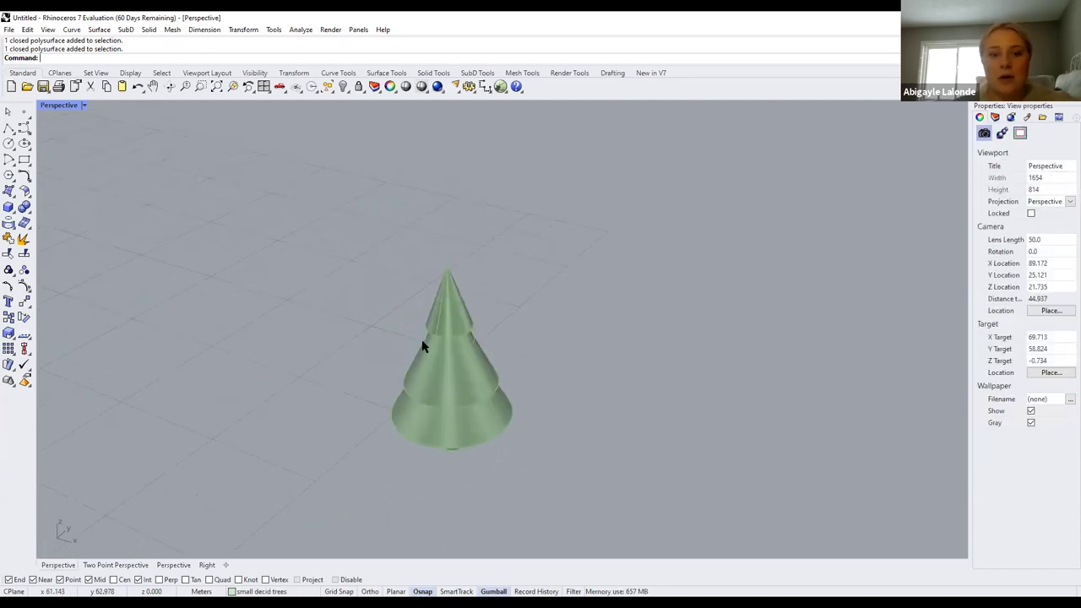
pyautogui.click(10, 209)
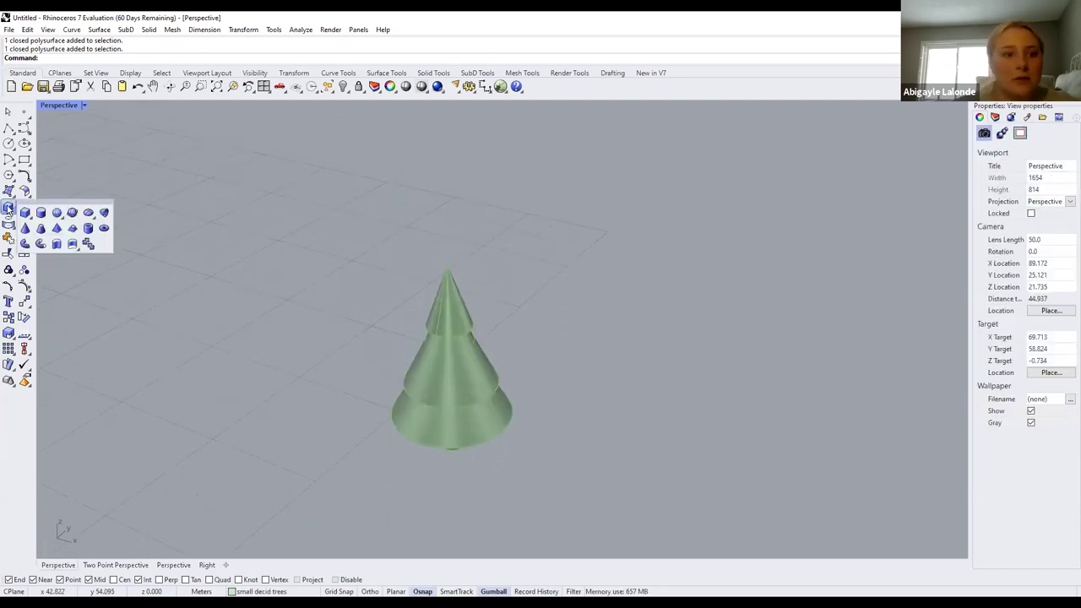
pyautogui.click(25, 212)
pyautogui.scroll(2, 48, 302)
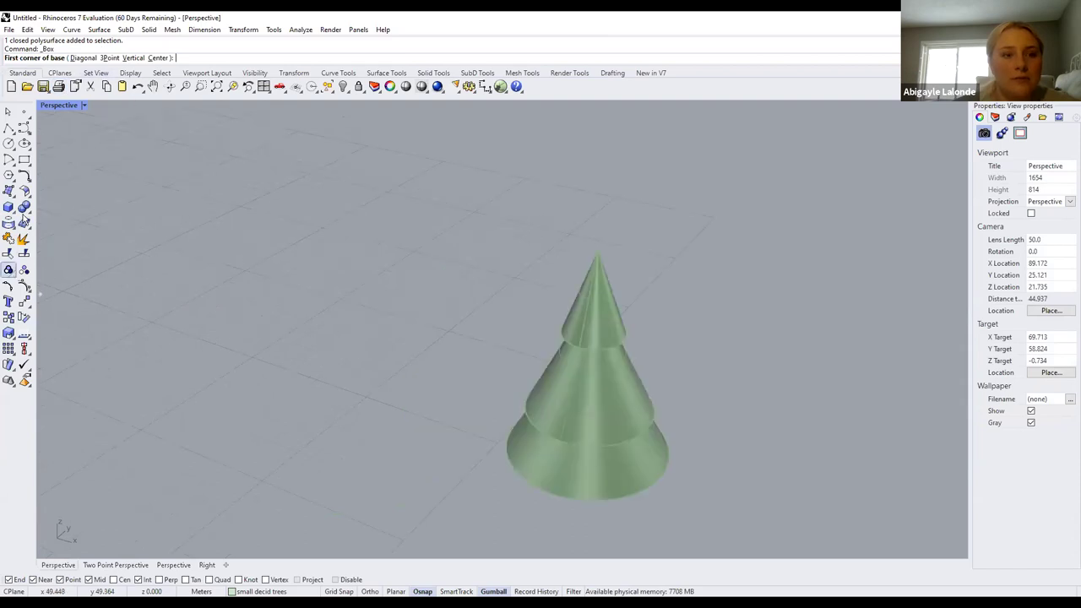
# Draw a solid vertical cone about 1.49 m in radius and 2.07 m high on the ground beside the pine tree
pyautogui.click(9, 208)
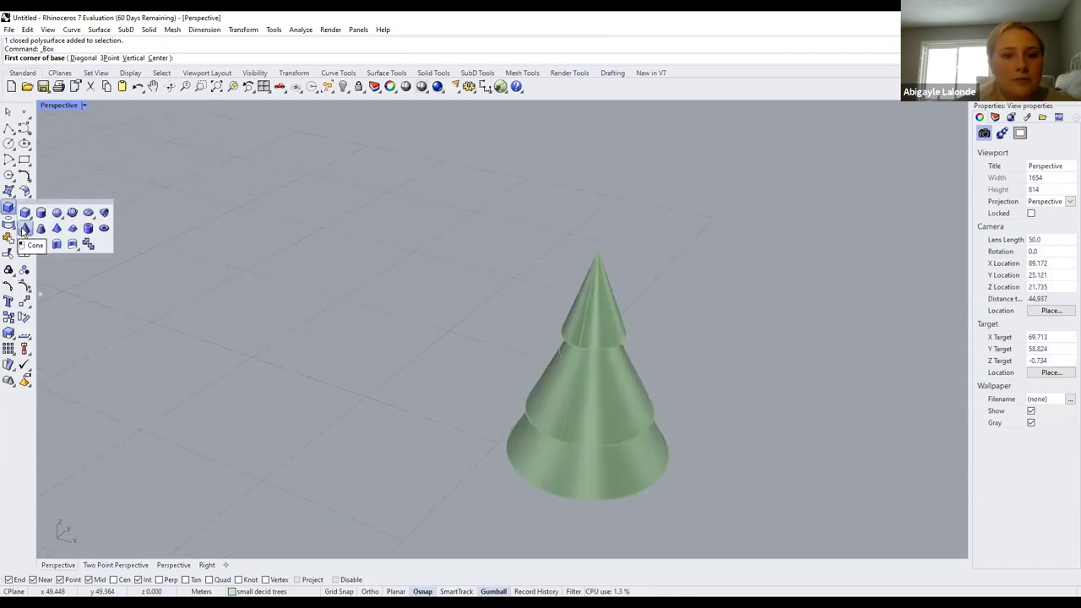
pyautogui.scroll(-3, 187, 319)
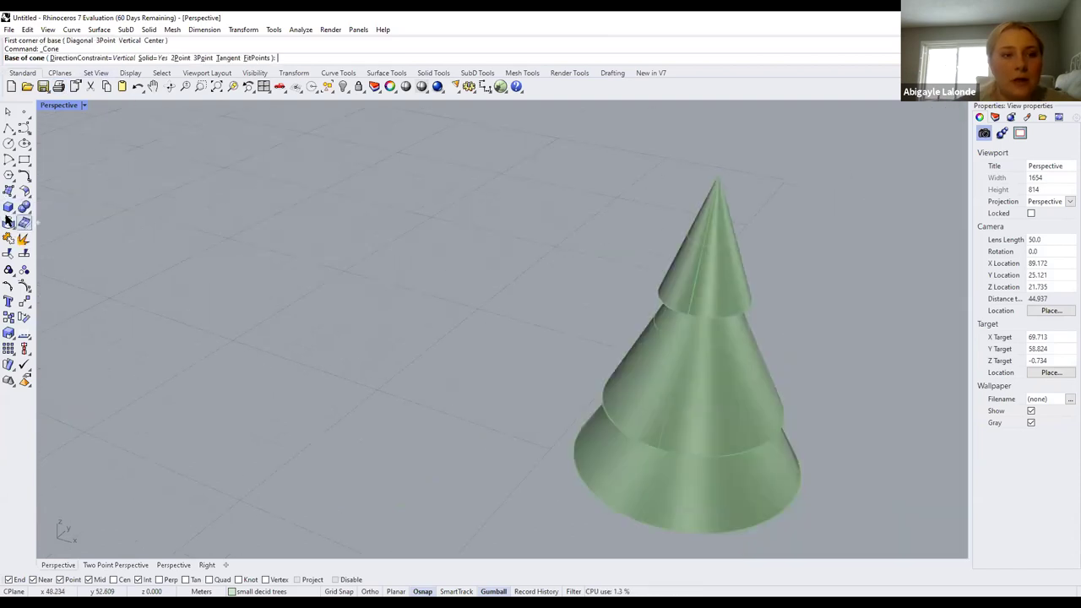
pyautogui.click(360, 399)
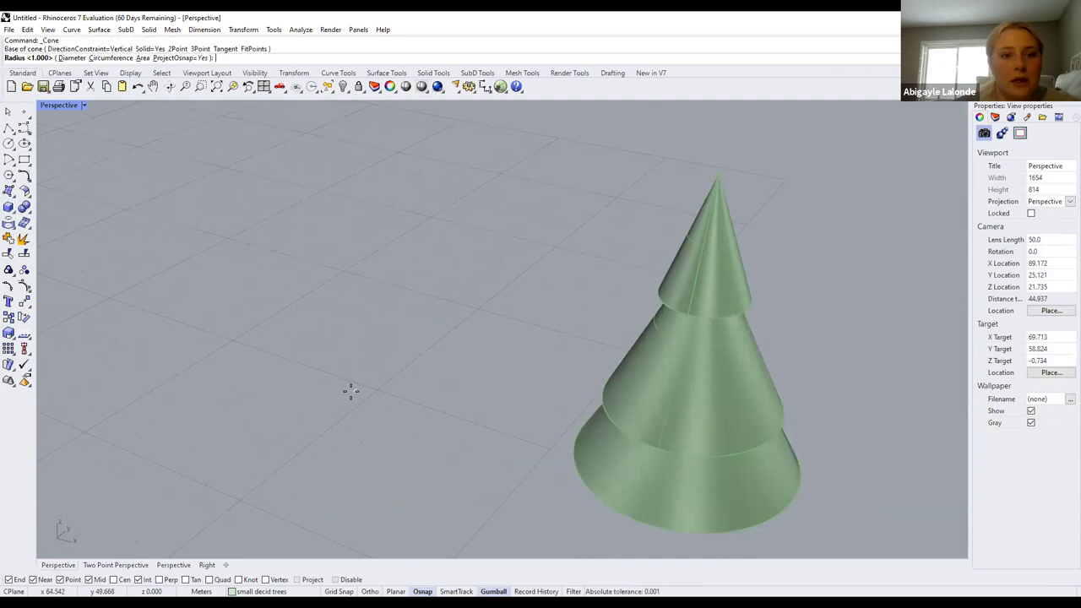
pyautogui.click(301, 410)
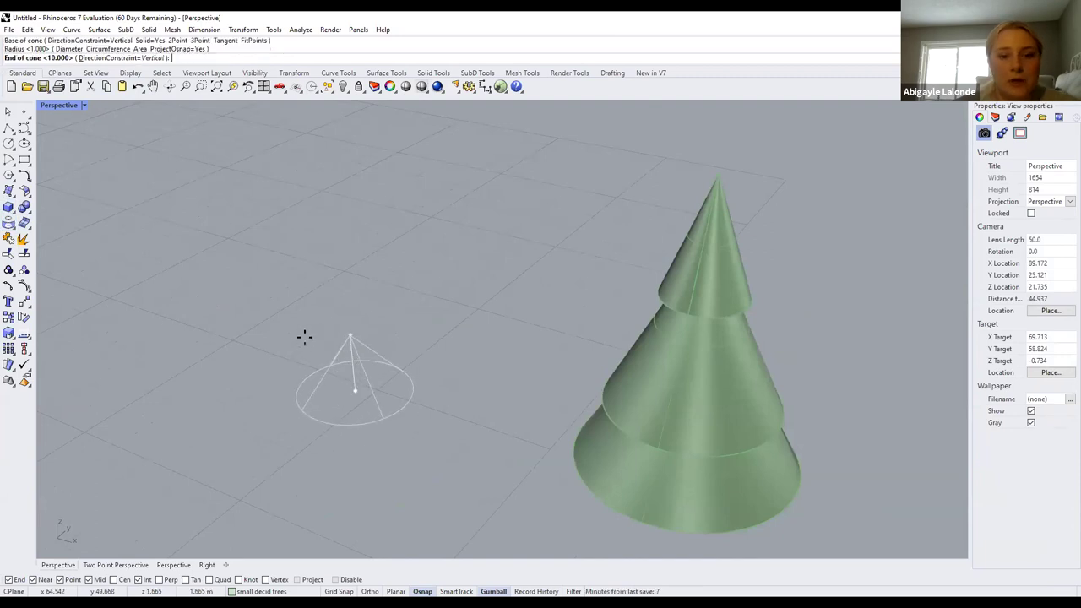
pyautogui.click(318, 323)
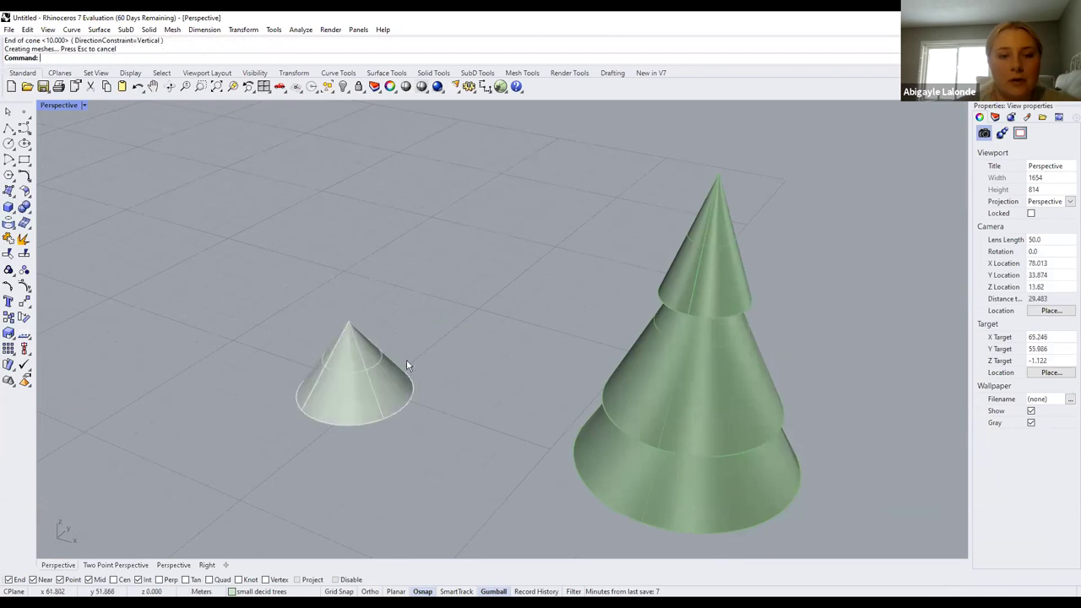
pyautogui.click(385, 381)
pyautogui.click(359, 379)
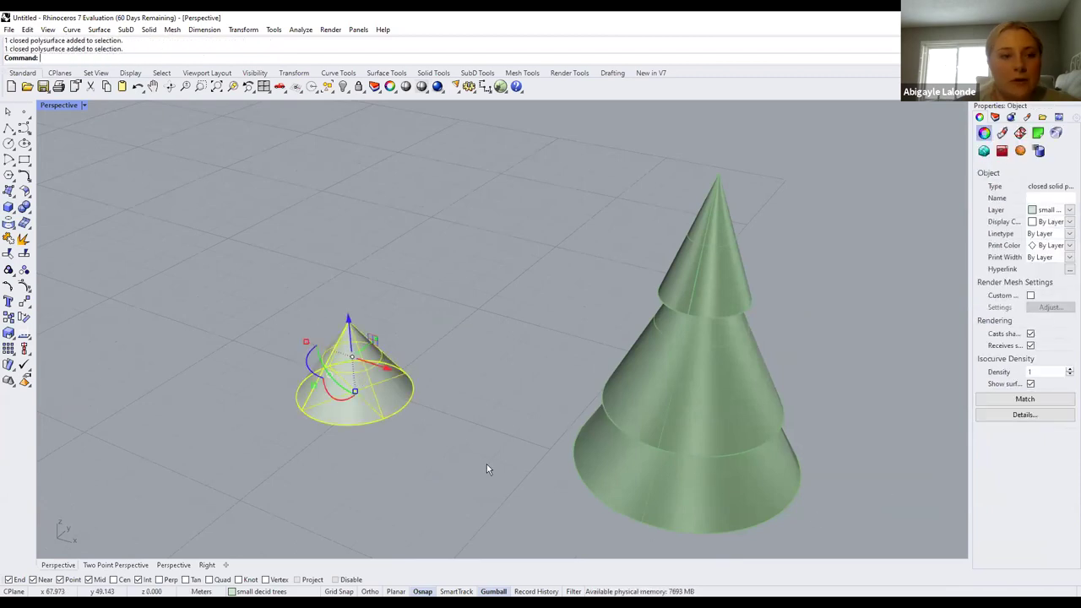
pyautogui.press('Escape')
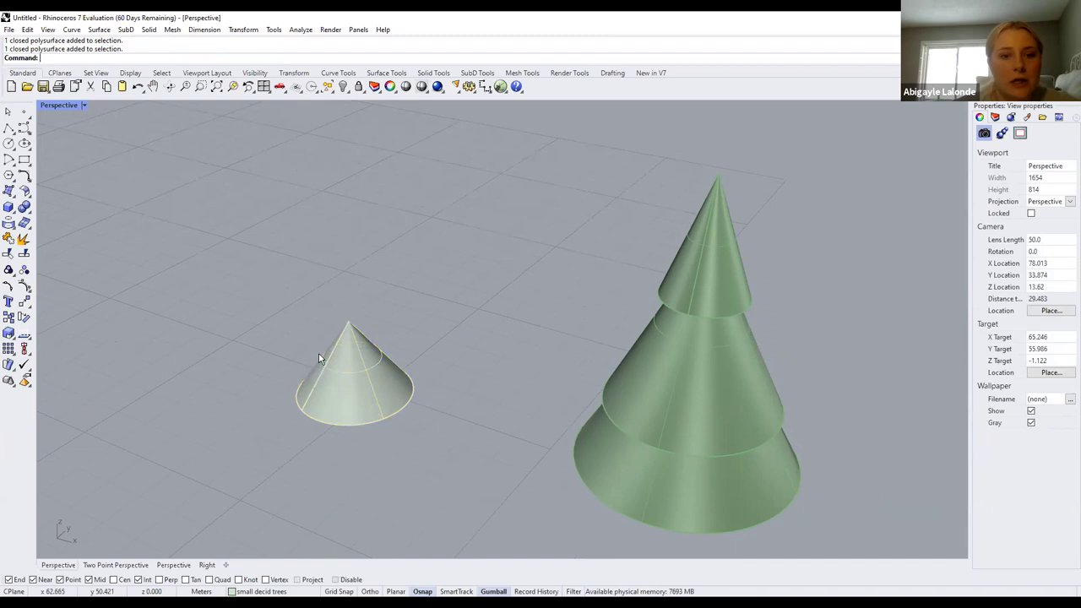
# Add a second cone about 1.1 m in radius and 1.71 m high on the first cone's apex, and lower it to overlap
pyautogui.click(9, 211)
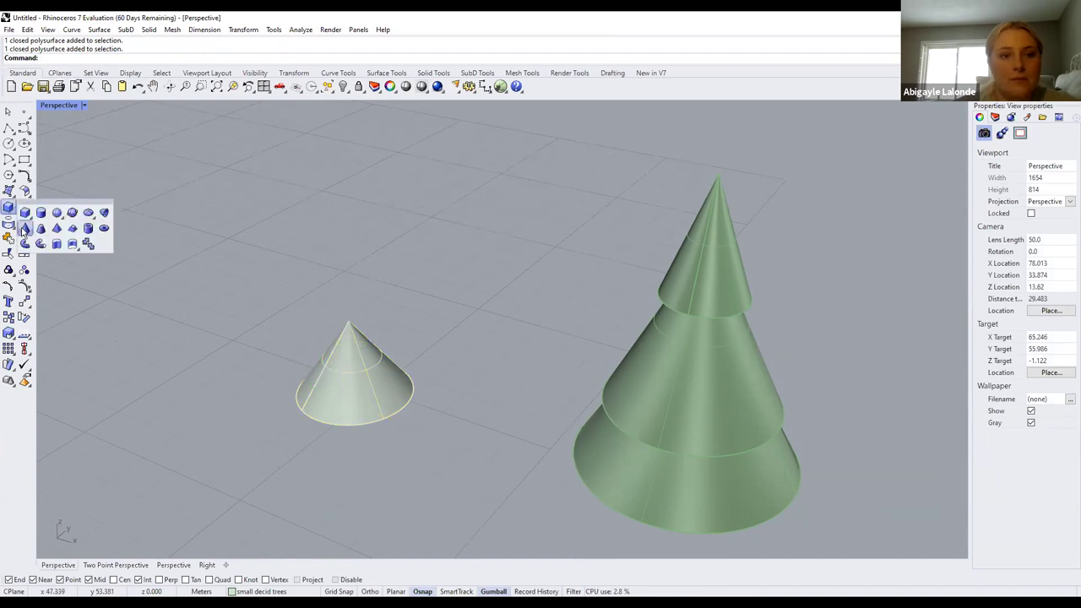
pyautogui.click(348, 324)
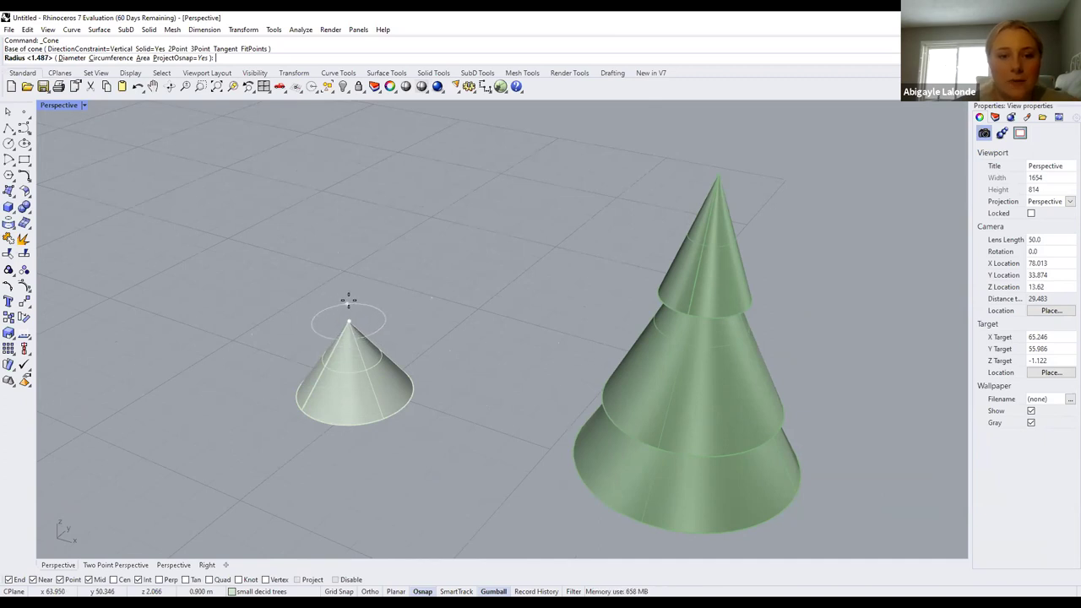
pyautogui.click(348, 300)
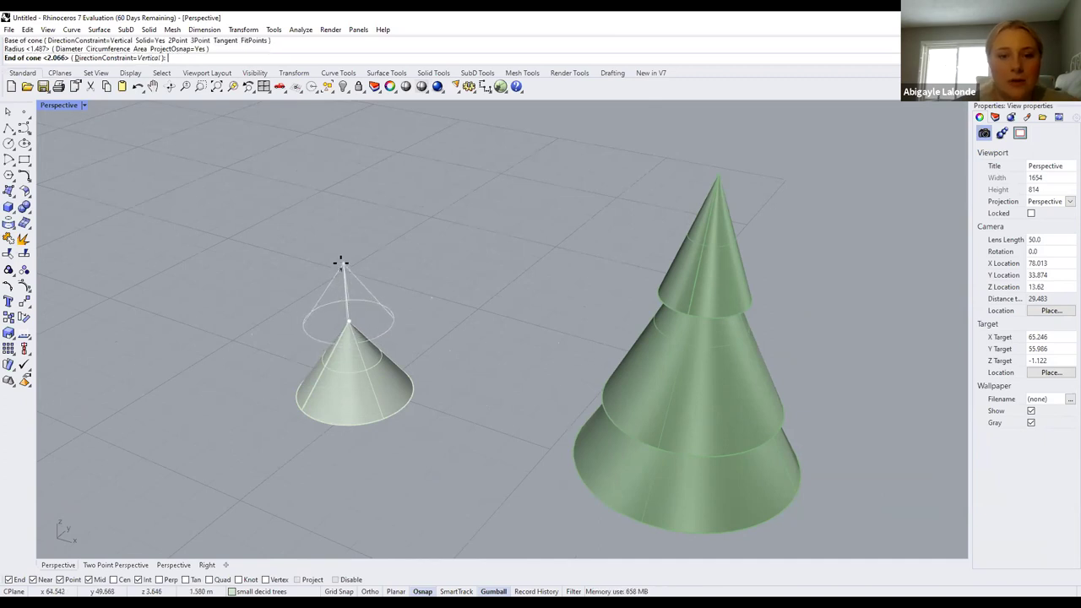
pyautogui.click(341, 263)
pyautogui.click(342, 261)
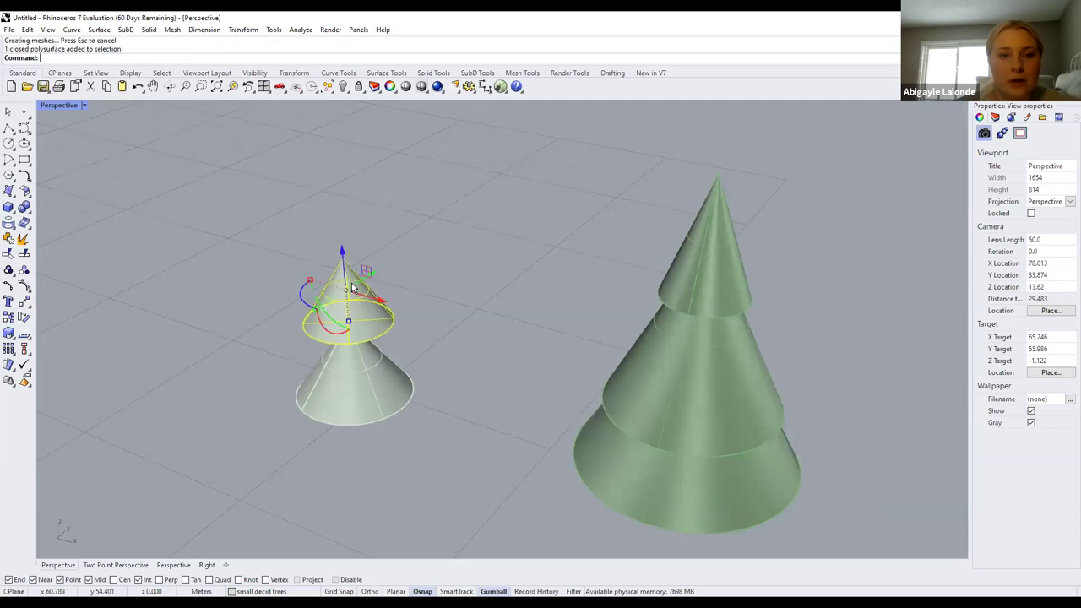
pyautogui.moveTo(342, 261); pyautogui.dragTo(343, 293)
pyautogui.press('Escape')
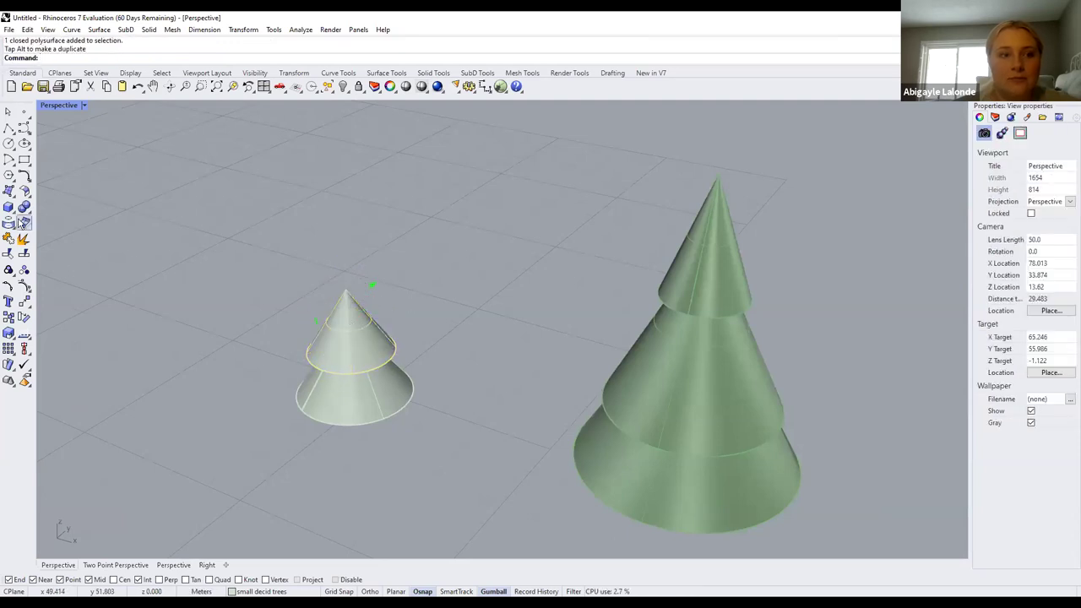
# Add a third, smaller cone on the second cone's apex and lower it to overlap the cone below
pyautogui.click(30, 230)
pyautogui.click(78, 217)
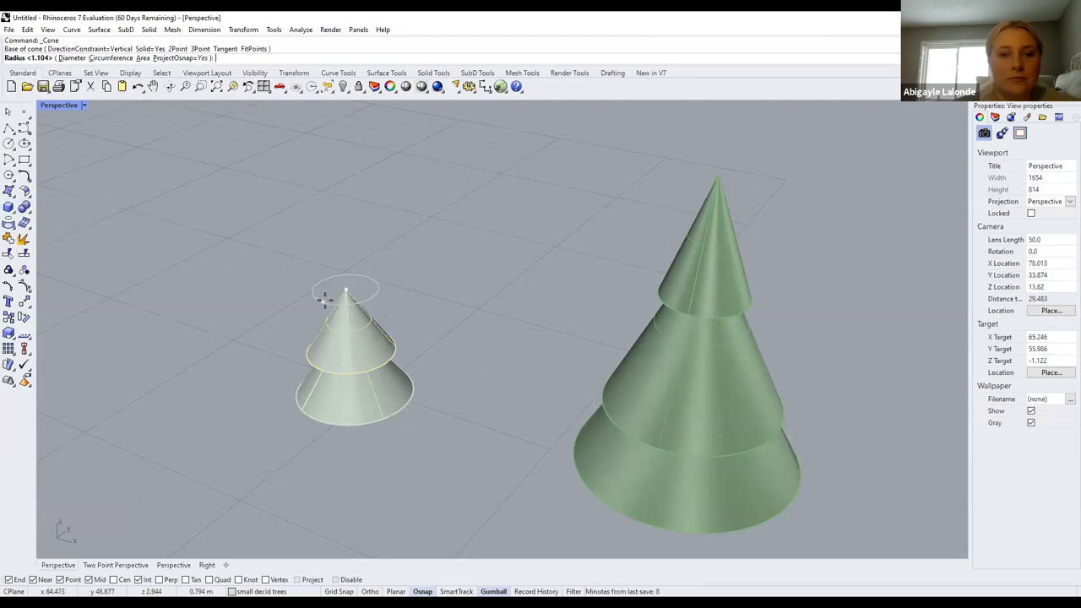
pyautogui.click(329, 297)
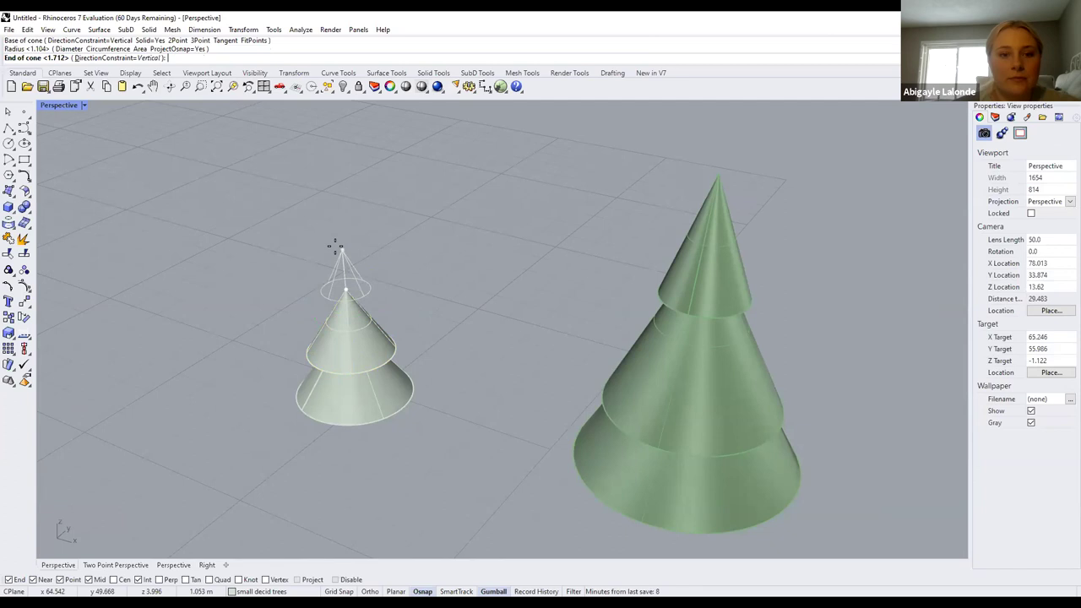
pyautogui.click(335, 235)
pyautogui.click(337, 240)
pyautogui.moveTo(340, 235); pyautogui.dragTo(347, 263)
pyautogui.click(409, 313)
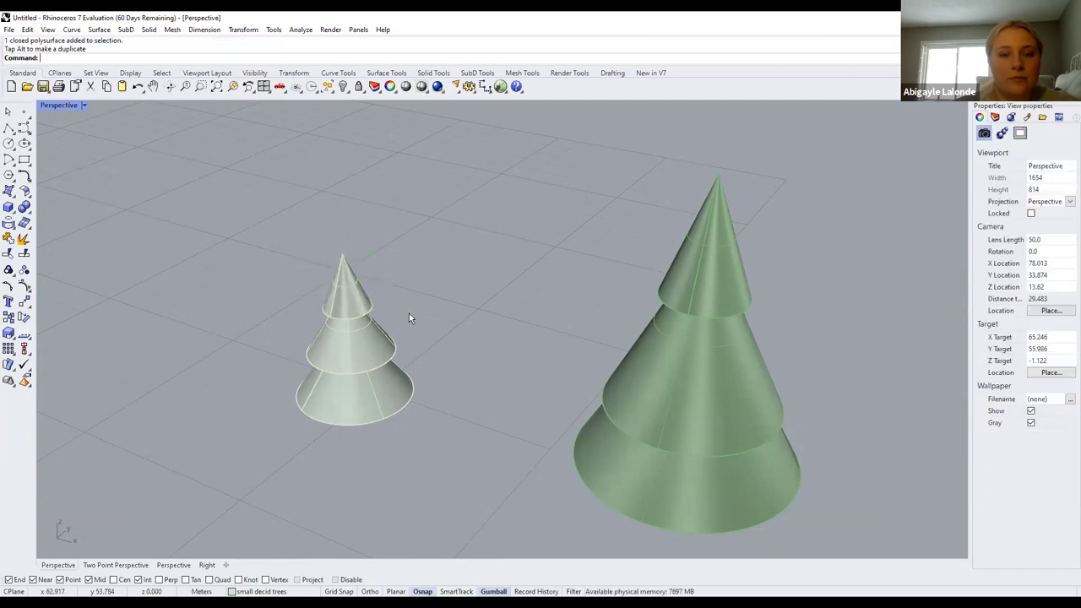
pyautogui.moveTo(410, 429); pyautogui.dragTo(263, 244)
pyautogui.click(471, 449)
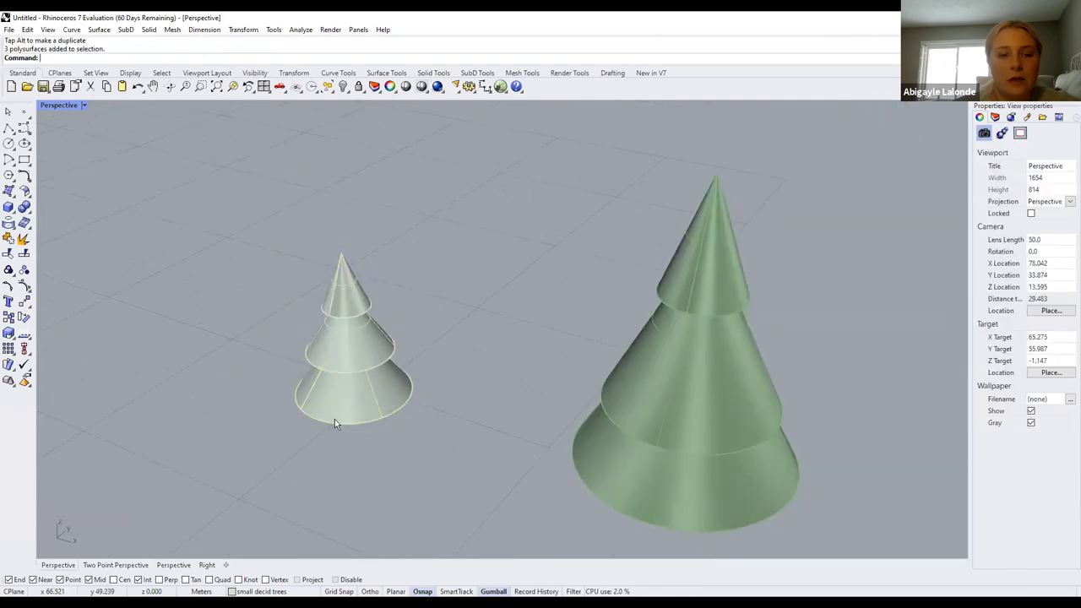
pyautogui.click(10, 207)
pyautogui.click(53, 214)
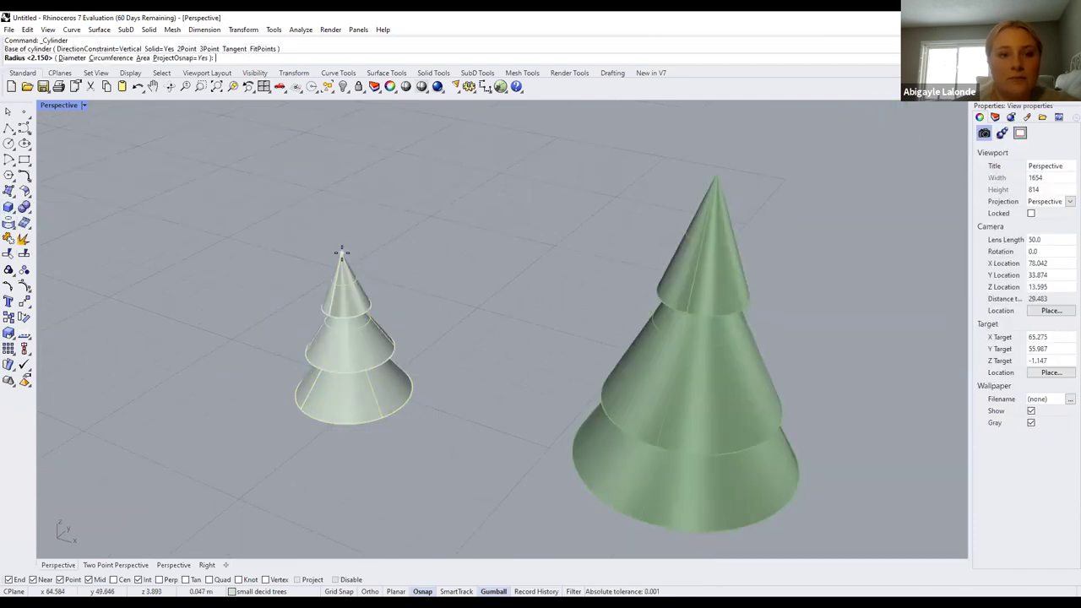
pyautogui.scroll(4, 338, 253)
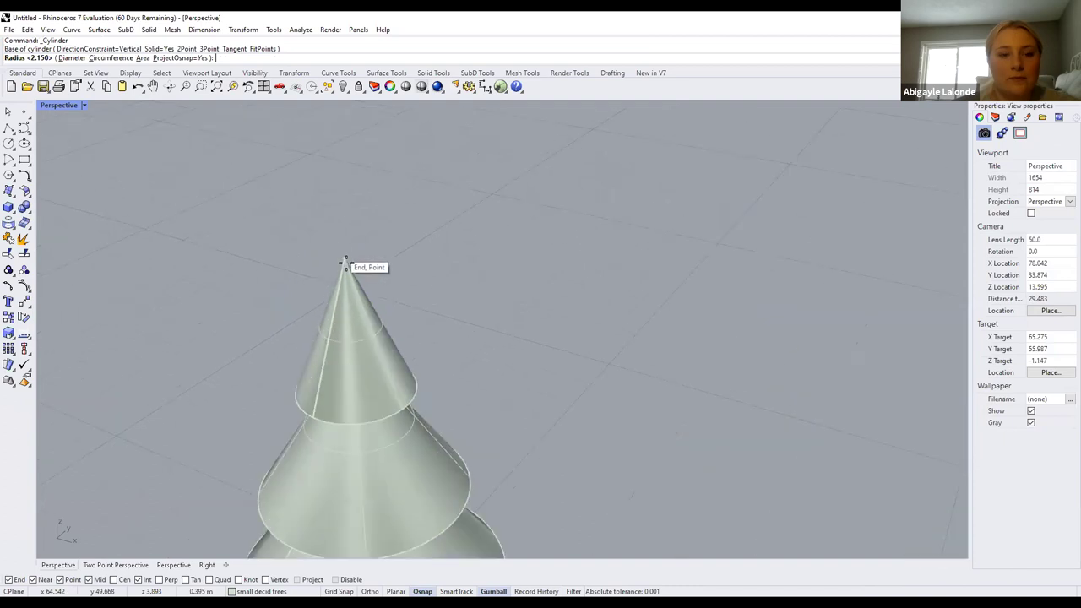
pyautogui.click(343, 261)
pyautogui.scroll(-5, 340, 198)
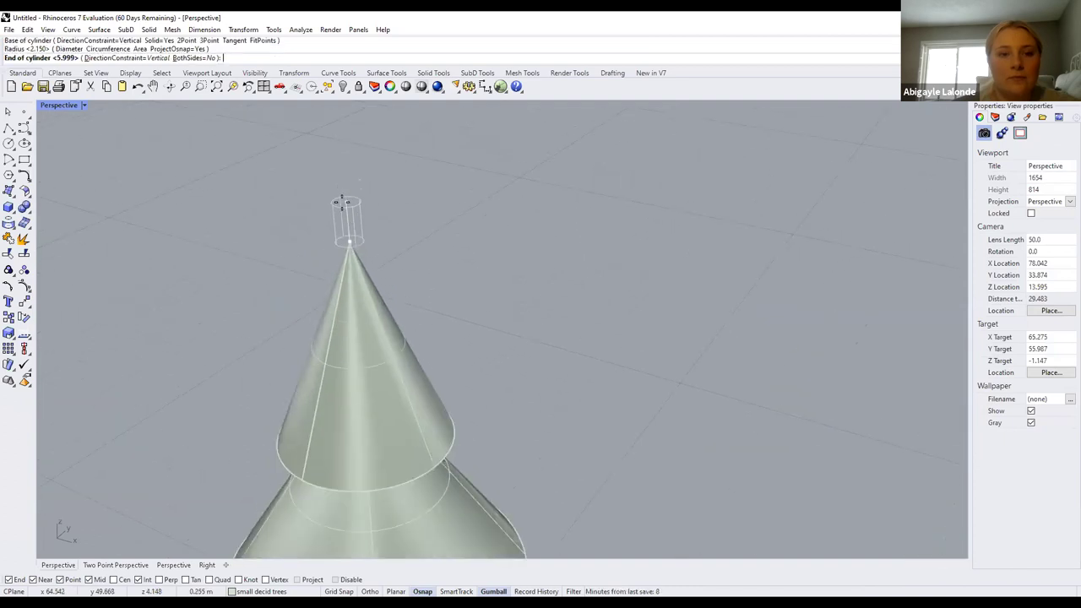
pyautogui.scroll(5, 333, 176)
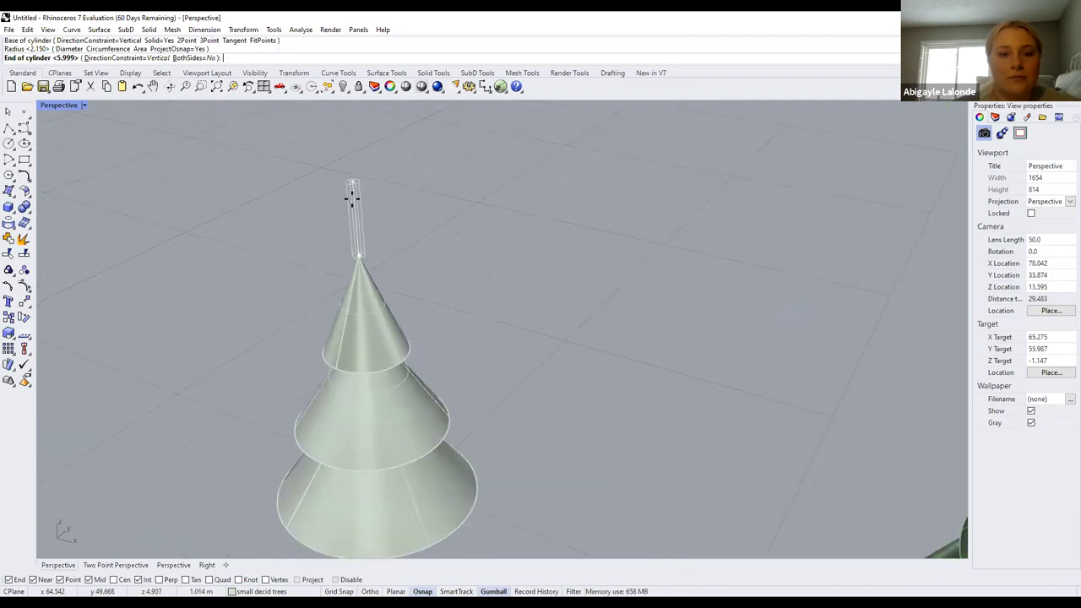
pyautogui.press('Escape')
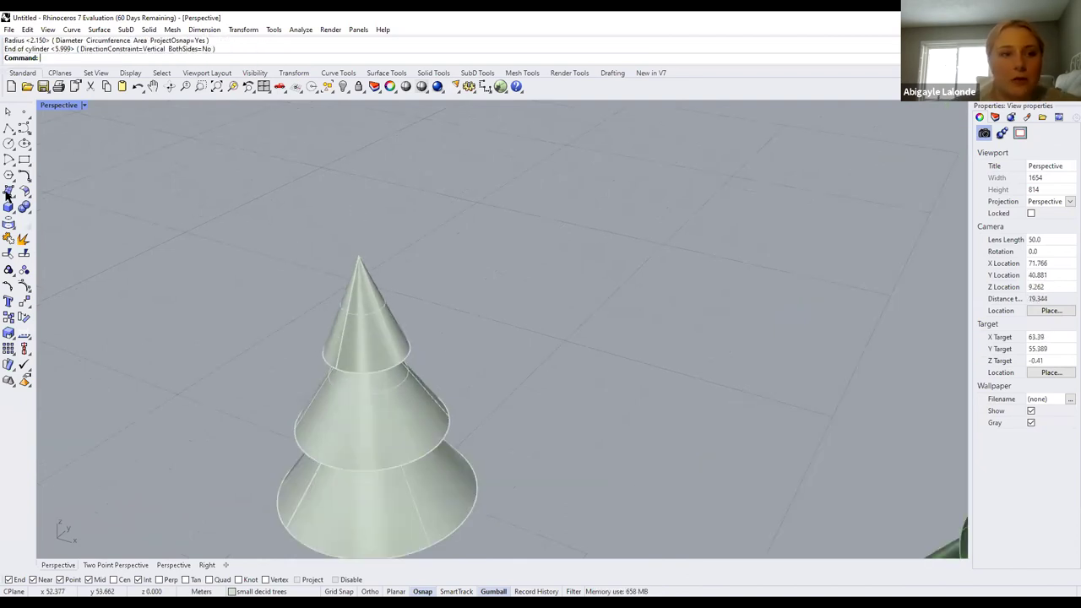
pyautogui.press('Return')
pyautogui.click(362, 256)
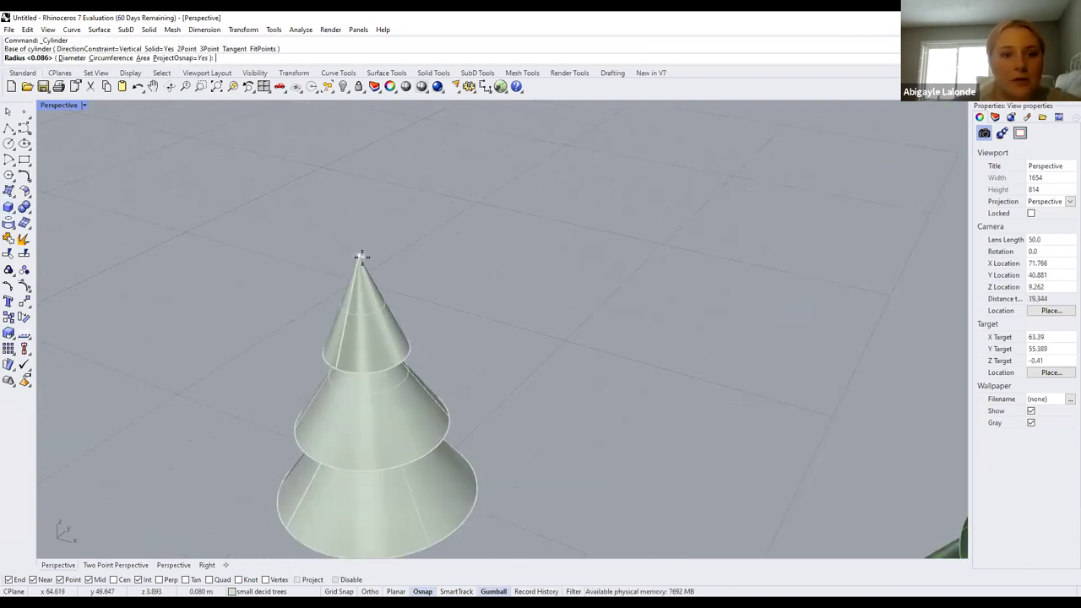
pyautogui.click(348, 260)
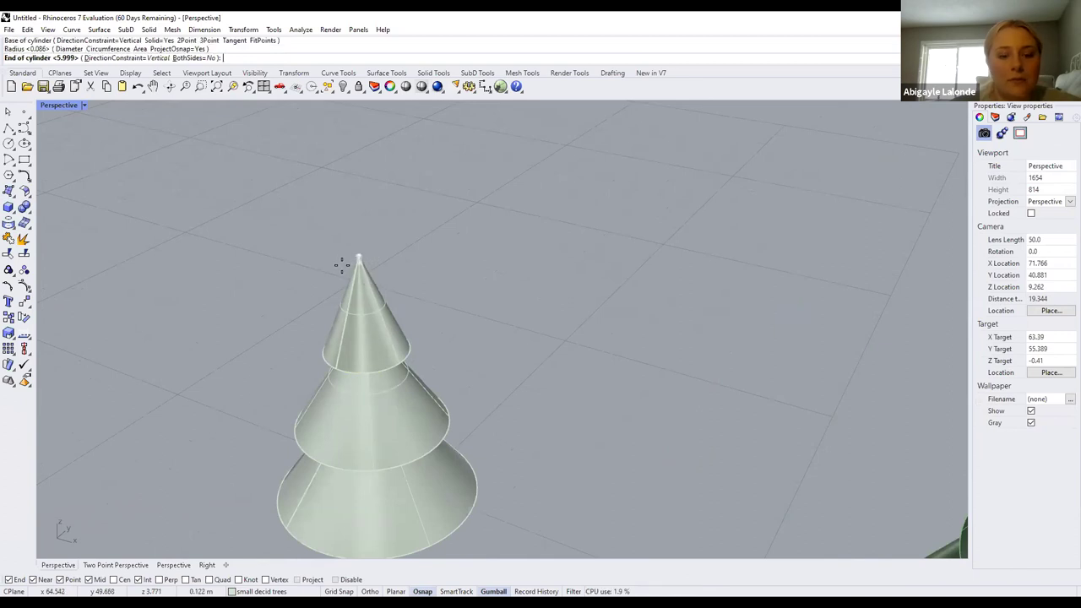
pyautogui.press('Escape')
# Draw a solid vertical cylinder about 0.24 m in radius and 0.79 m high on the top cone's apex as the trunk
pyautogui.click(8, 209)
pyautogui.moveTo(8, 209); pyautogui.dragTo(45, 218)
pyautogui.click(357, 257)
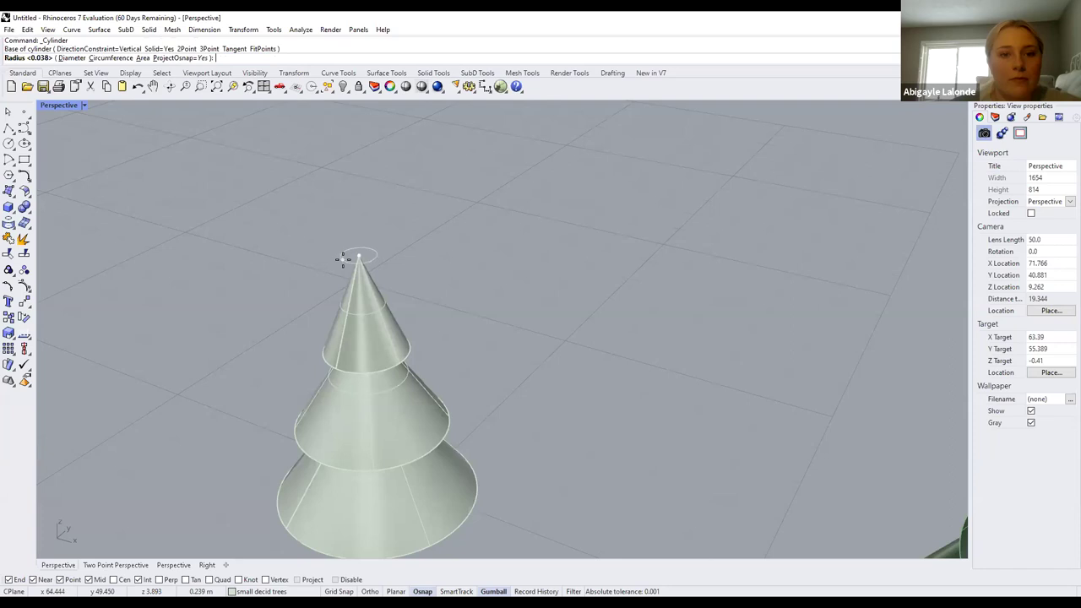
pyautogui.click(343, 257)
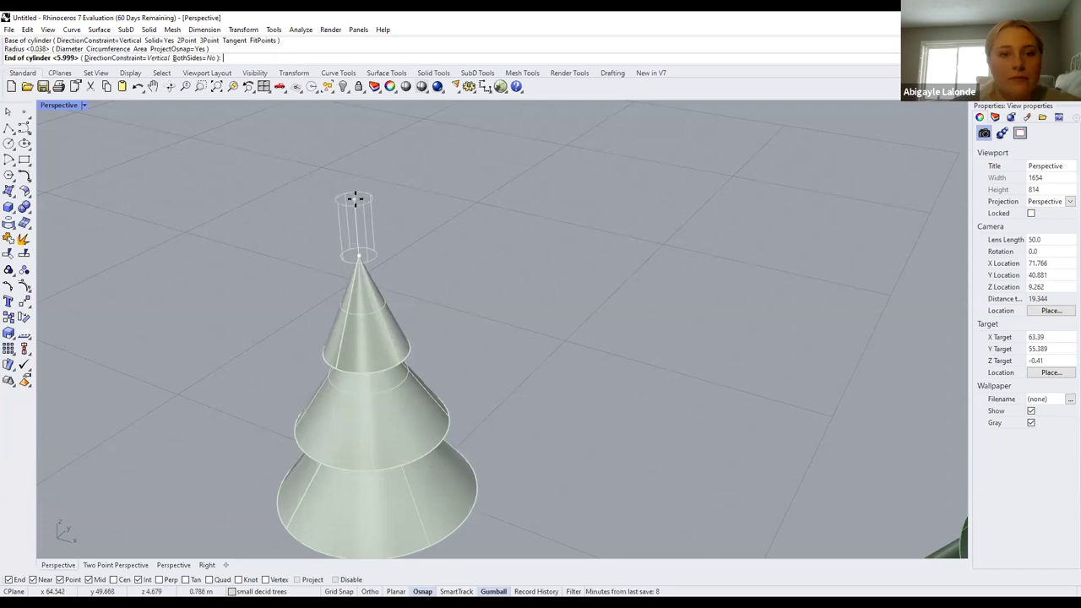
pyautogui.click(355, 196)
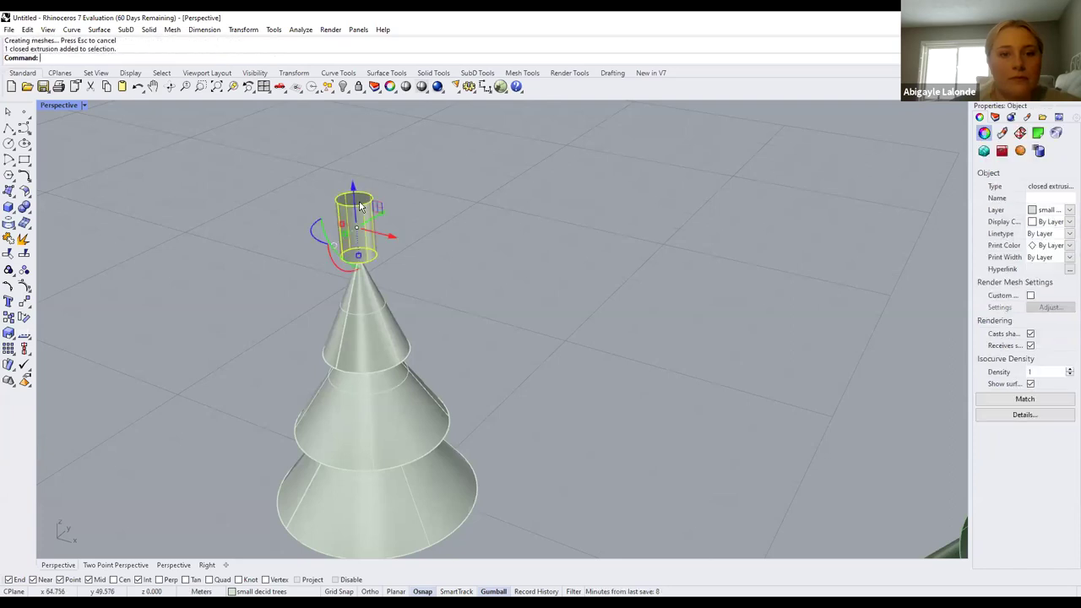
pyautogui.click(83, 105)
pyautogui.moveTo(110, 358)
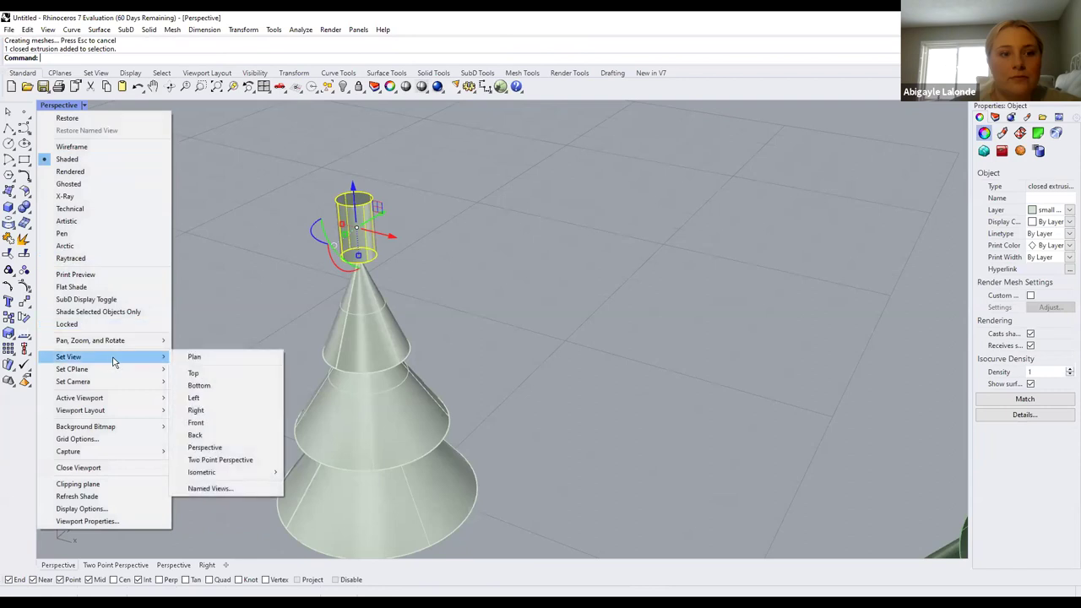
pyautogui.click(196, 411)
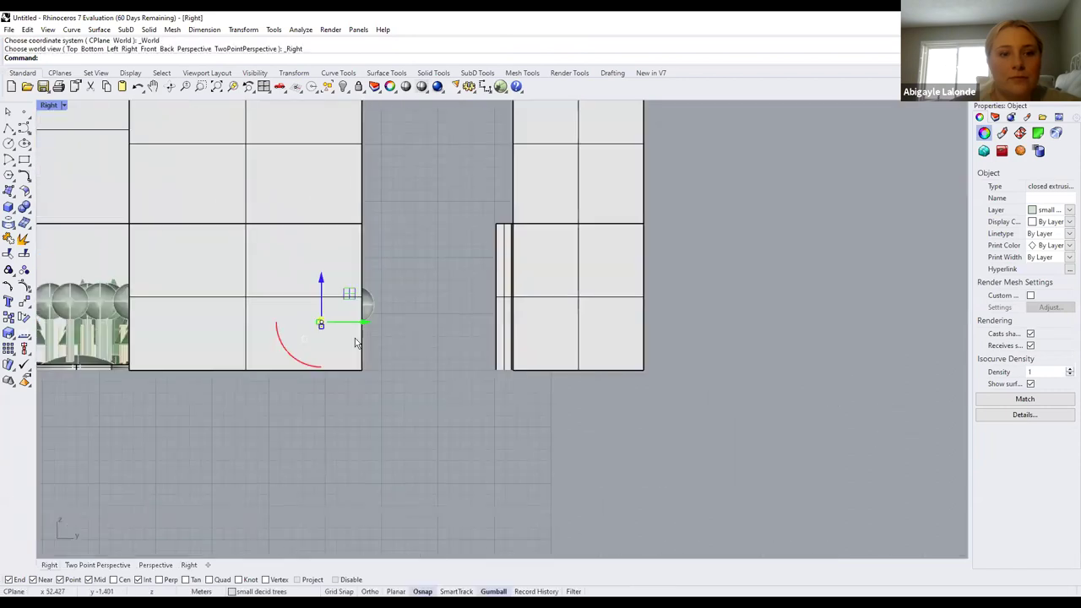
pyautogui.scroll(5, 369, 343)
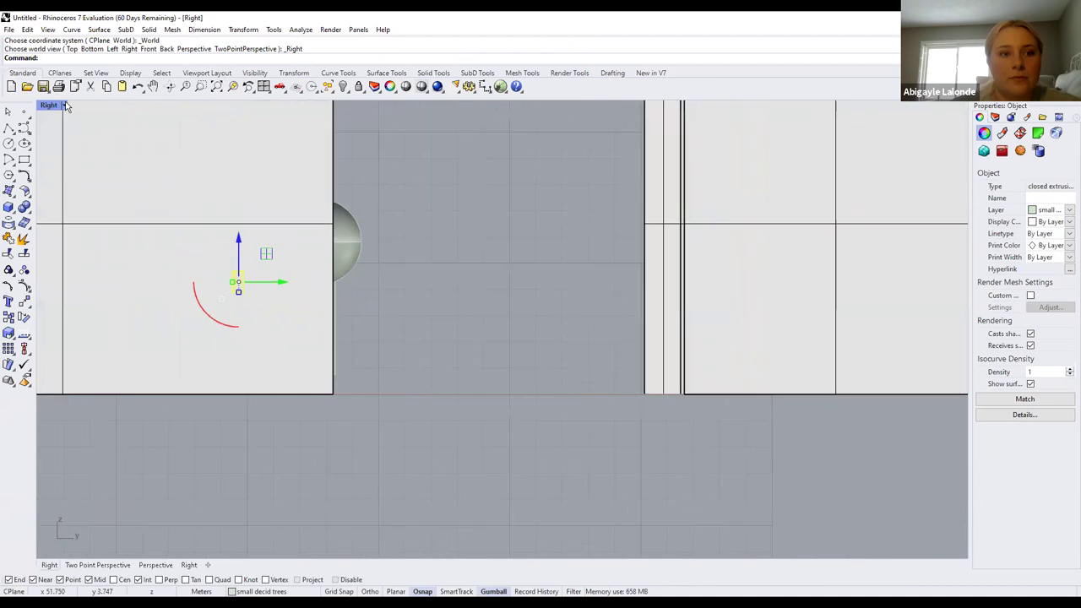
pyautogui.scroll(-3, 66, 105)
# In the Left view, move the trunk cylinder straight down from the apex so it projects below the lowest cone's base
pyautogui.click(63, 105)
pyautogui.moveTo(110, 357)
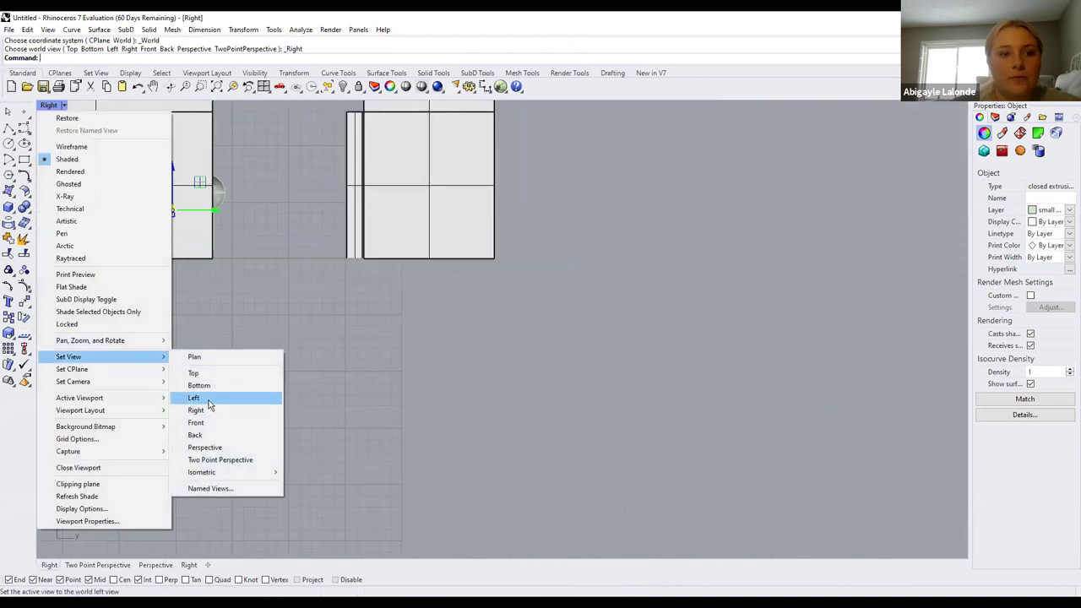
pyautogui.click(210, 405)
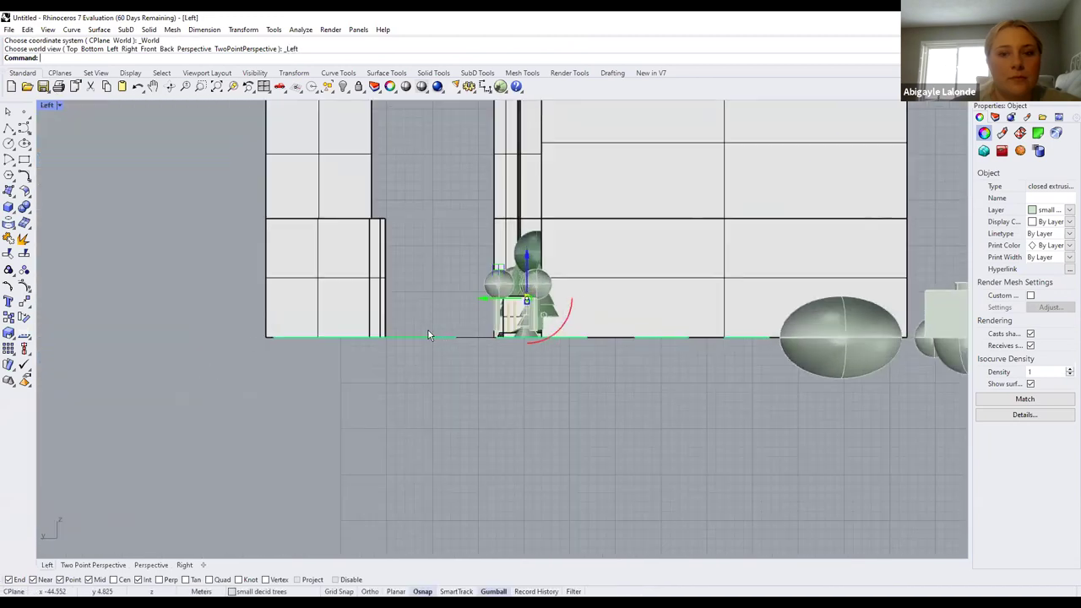
pyautogui.scroll(6, 429, 330)
pyautogui.scroll(-3, 425, 327)
pyautogui.scroll(1, 423, 328)
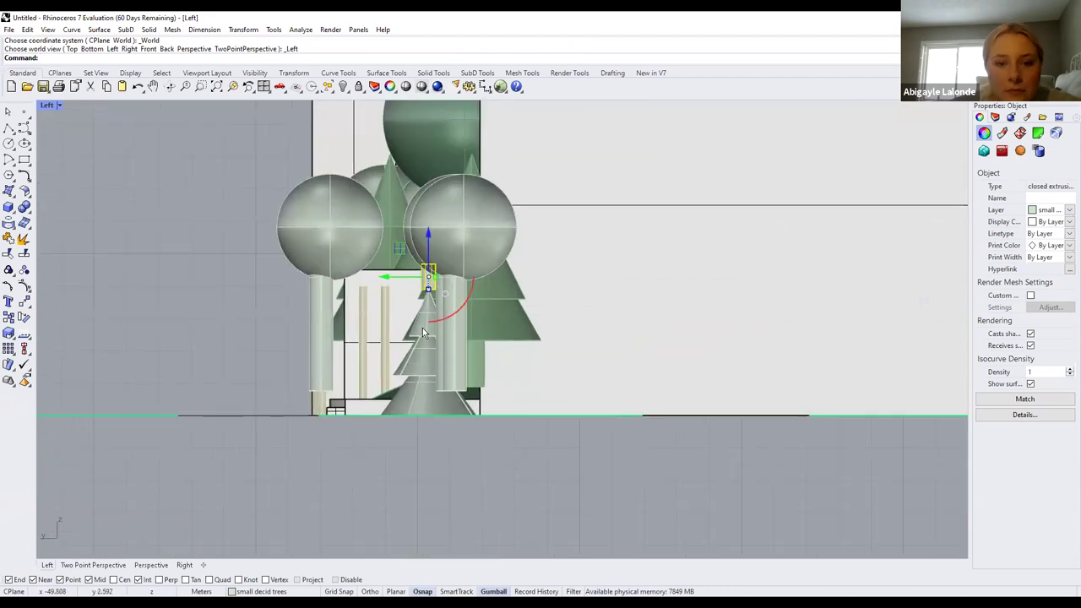
pyautogui.scroll(2, 423, 328)
pyautogui.moveTo(430, 208); pyautogui.dragTo(440, 426)
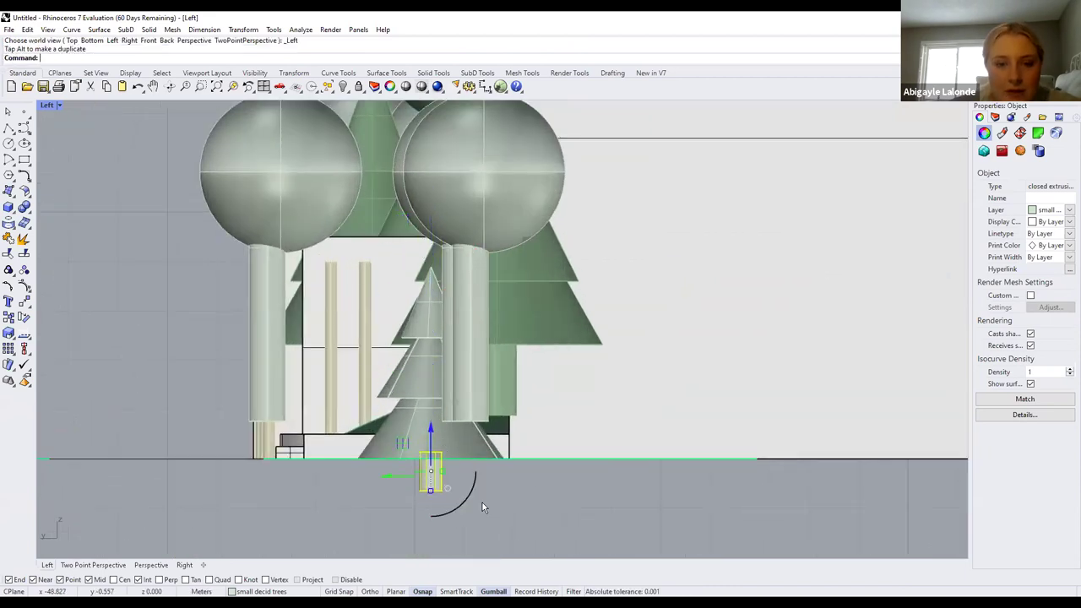
pyautogui.click(82, 127)
# Return the viewport to the Perspective view and frame the new small tree beside the green pine tree
pyautogui.click(47, 105)
pyautogui.moveTo(133, 357)
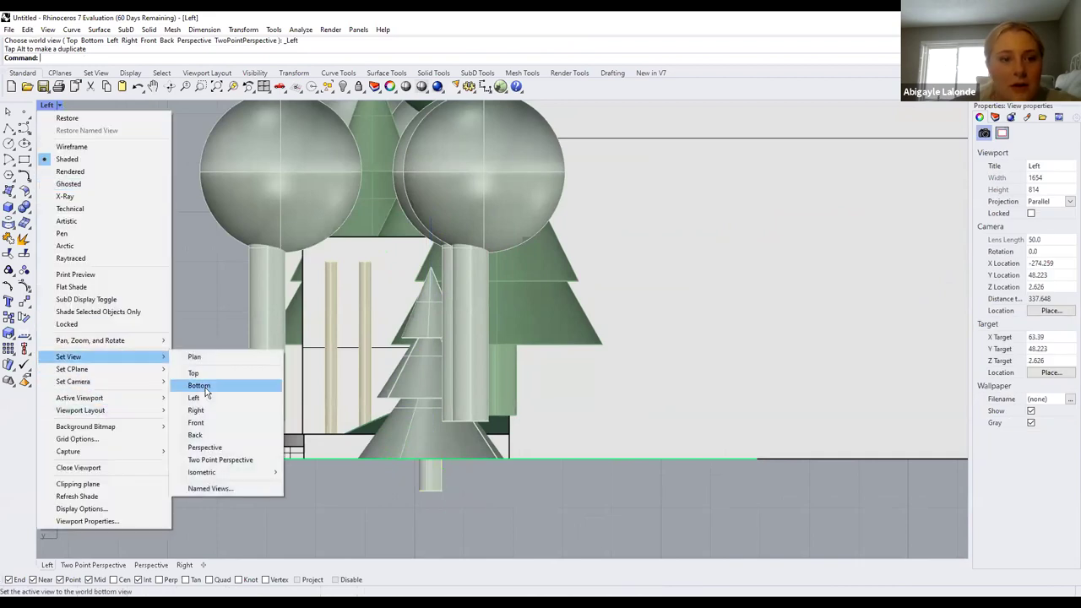
pyautogui.click(222, 447)
pyautogui.scroll(20, 510, 341)
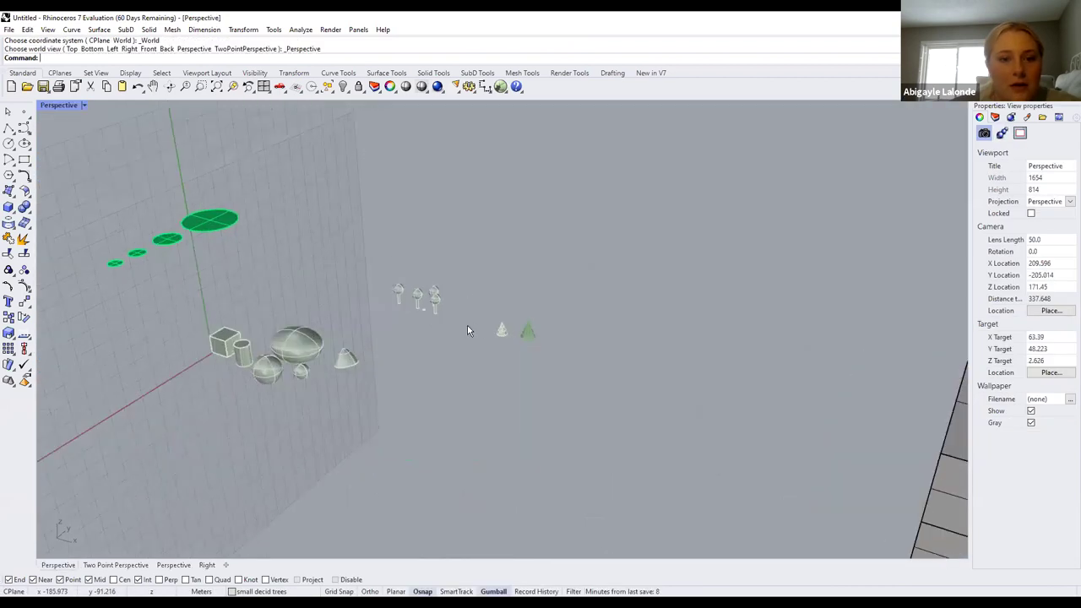
pyautogui.scroll(-8, 457, 321)
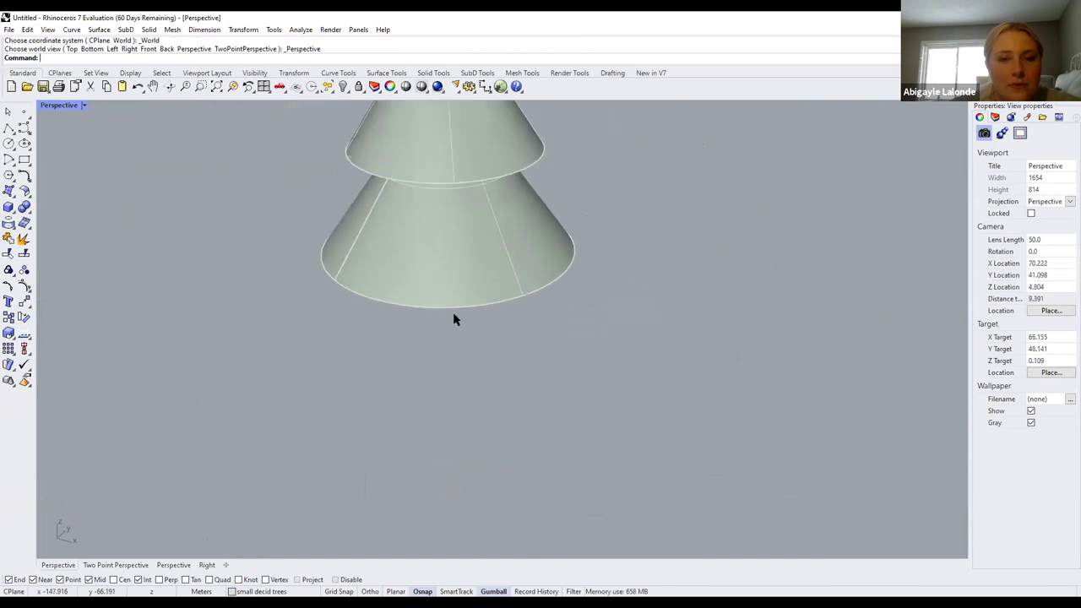
pyautogui.moveTo(571, 353)
pyautogui.mouseDown()
pyautogui.moveTo(389, 139)
pyautogui.moveTo(550, 374)
pyautogui.mouseUp()
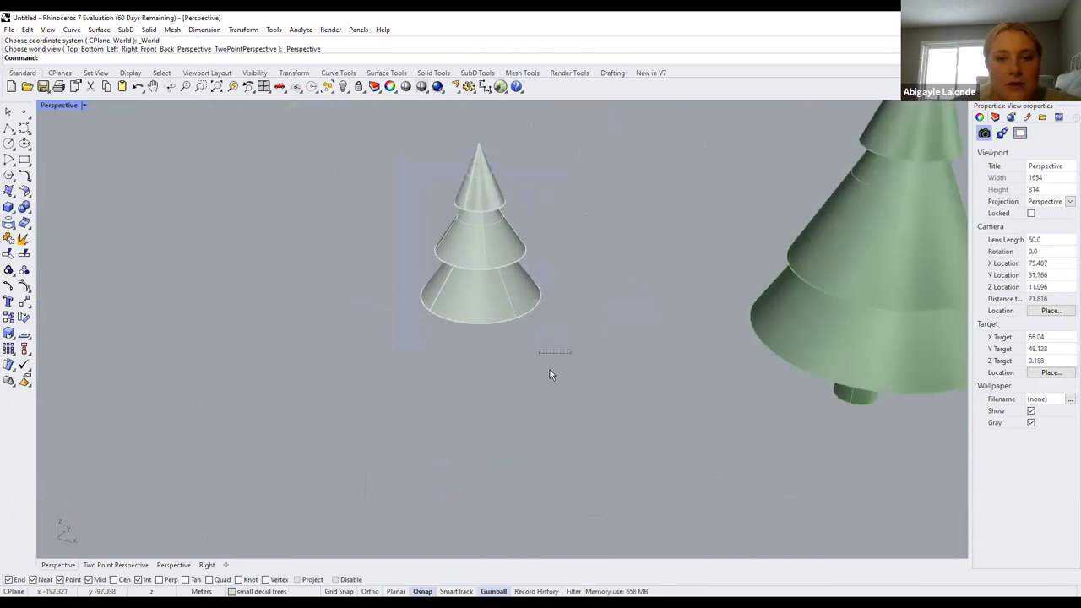
# Try the Wireframe, Shaded and Rendered display modes, and leave the viewport in Ghosted mode
pyautogui.click(84, 108)
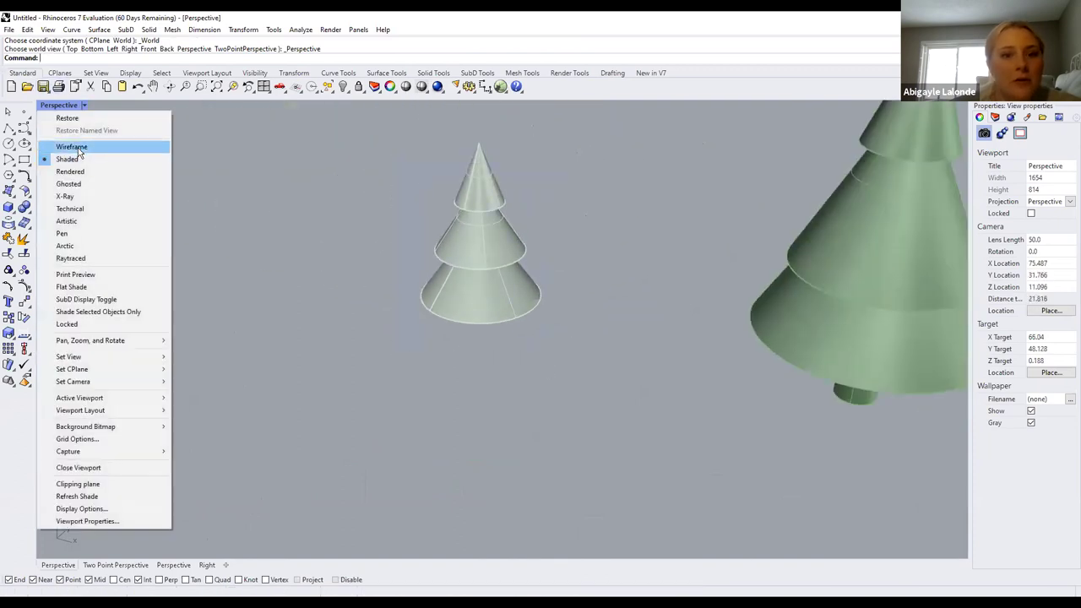
pyautogui.click(75, 147)
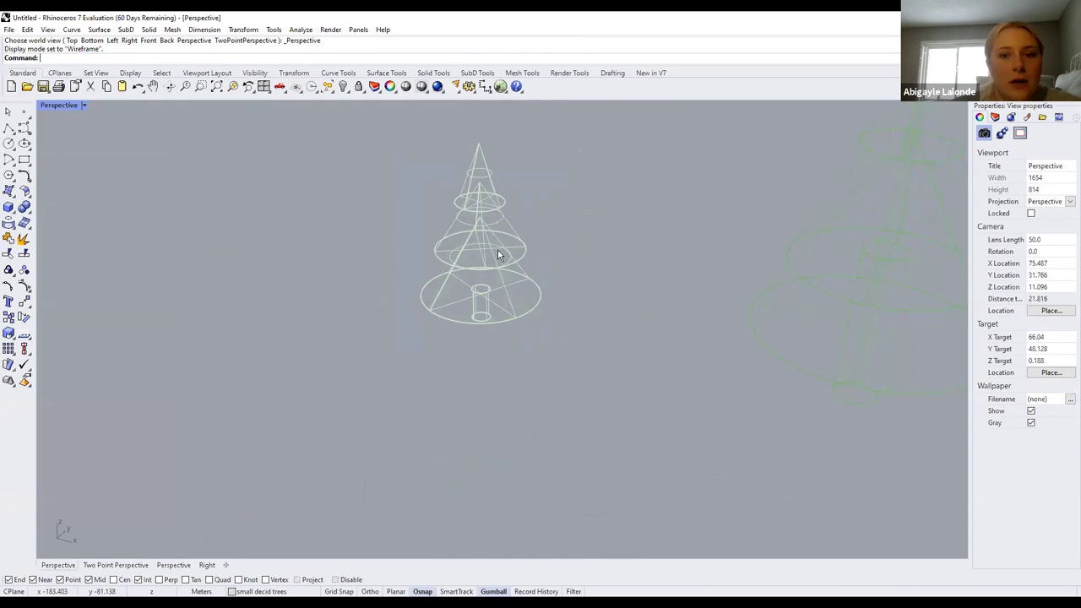
pyautogui.click(83, 103)
pyautogui.click(70, 158)
pyautogui.click(83, 106)
pyautogui.click(71, 171)
pyautogui.click(83, 104)
pyautogui.click(70, 185)
# Group the three cones and the trunk cylinder of the small pine tree
pyautogui.scroll(-3, 507, 161)
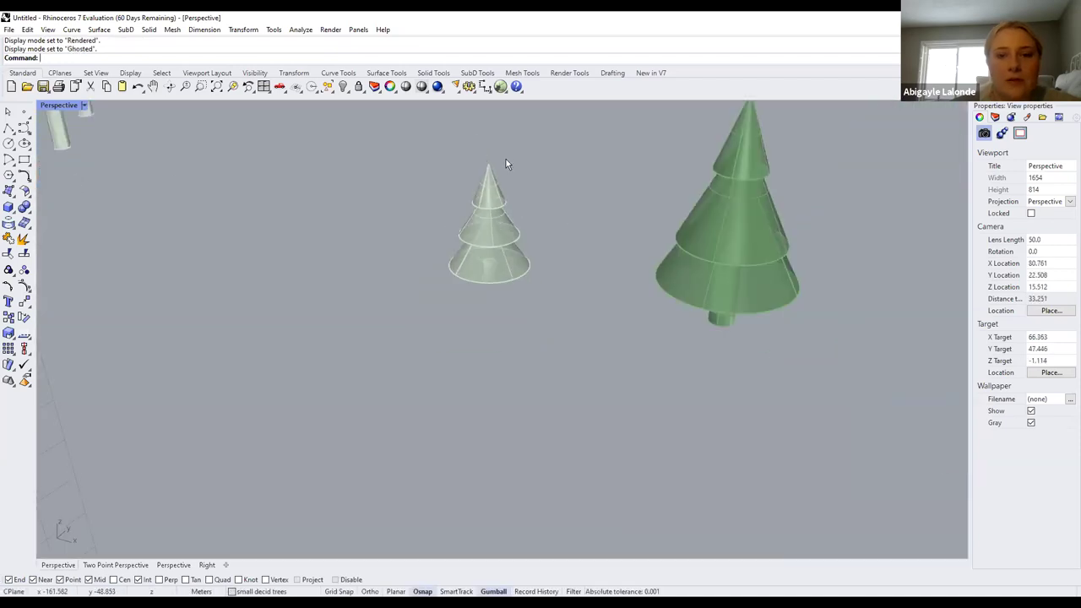
pyautogui.scroll(5, 482, 313)
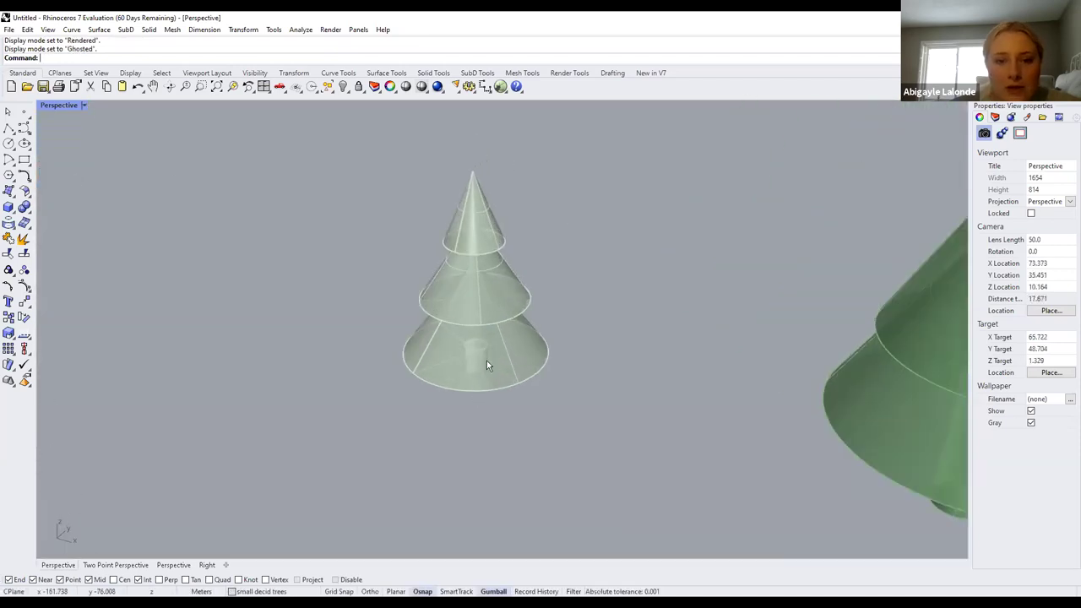
pyautogui.moveTo(429, 301); pyautogui.dragTo(518, 352, button='right')
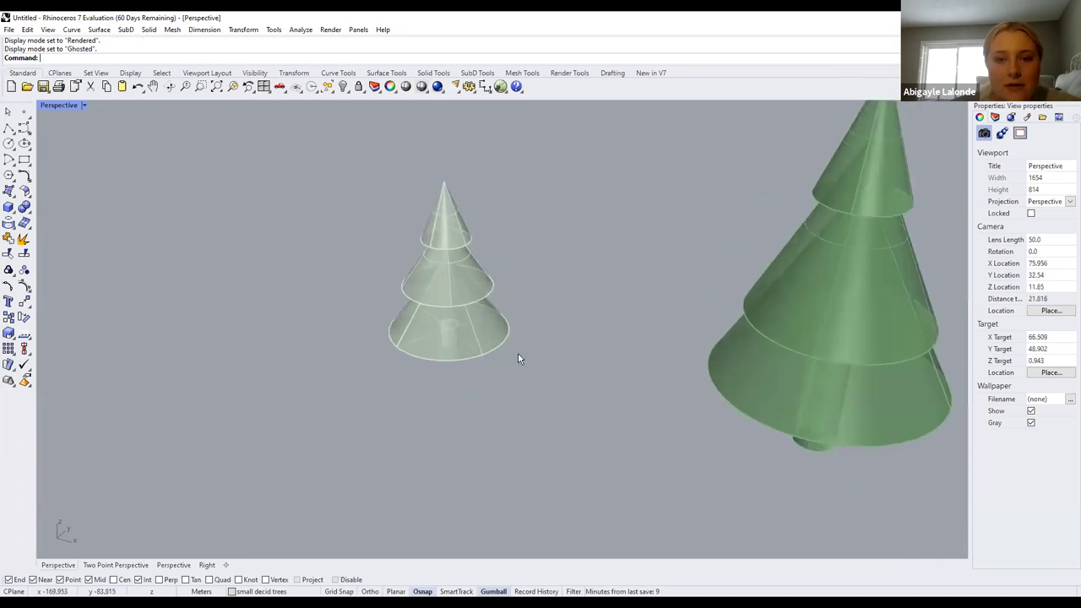
pyautogui.scroll(4, 485, 371)
pyautogui.scroll(-2, 486, 371)
pyautogui.moveTo(530, 386); pyautogui.dragTo(311, 163)
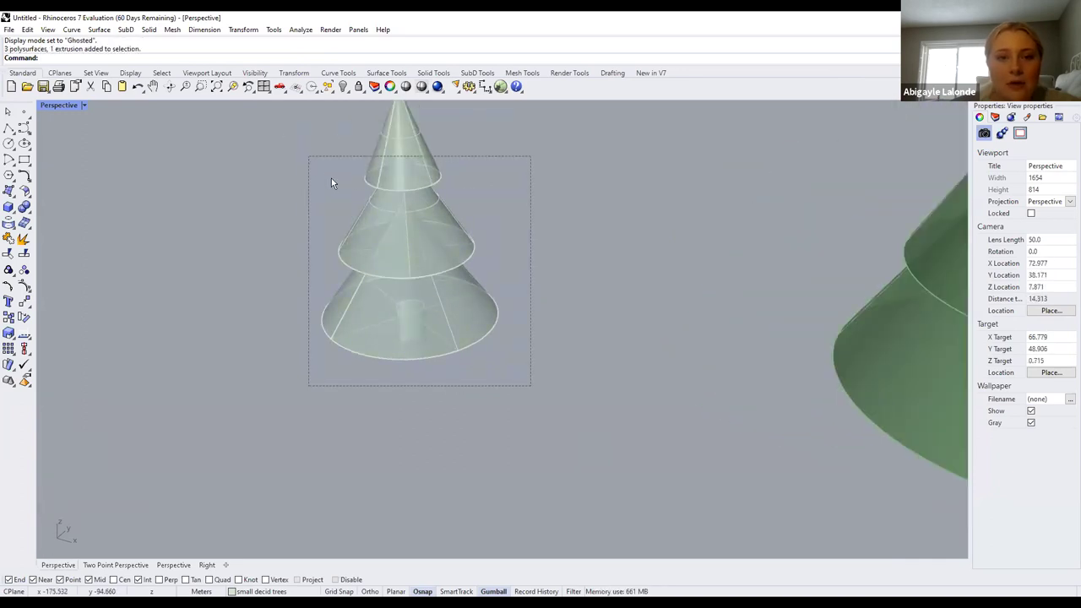
pyautogui.write('group')
pyautogui.press('Return')
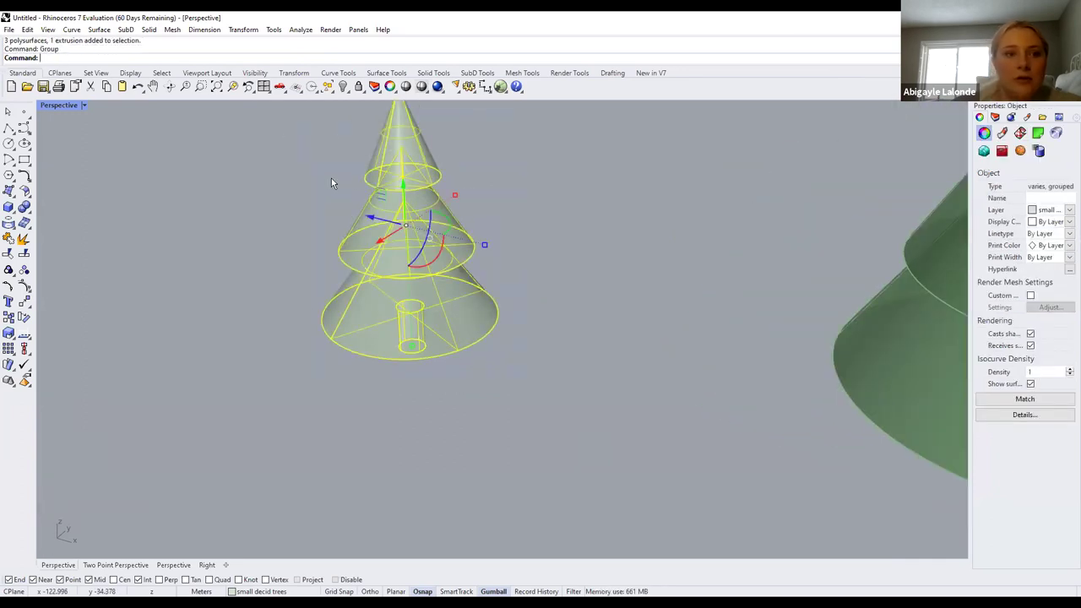
pyautogui.click(609, 464)
# Move the grouped small pine tree away from the green one and tilt it as a single object
pyautogui.scroll(-3, 507, 219)
pyautogui.click(459, 230)
pyautogui.moveTo(456, 240); pyautogui.dragTo(357, 304)
pyautogui.click(647, 284)
pyautogui.click(366, 309)
pyautogui.click(337, 270)
pyautogui.moveTo(336, 250); pyautogui.dragTo(389, 281)
pyautogui.click(430, 268)
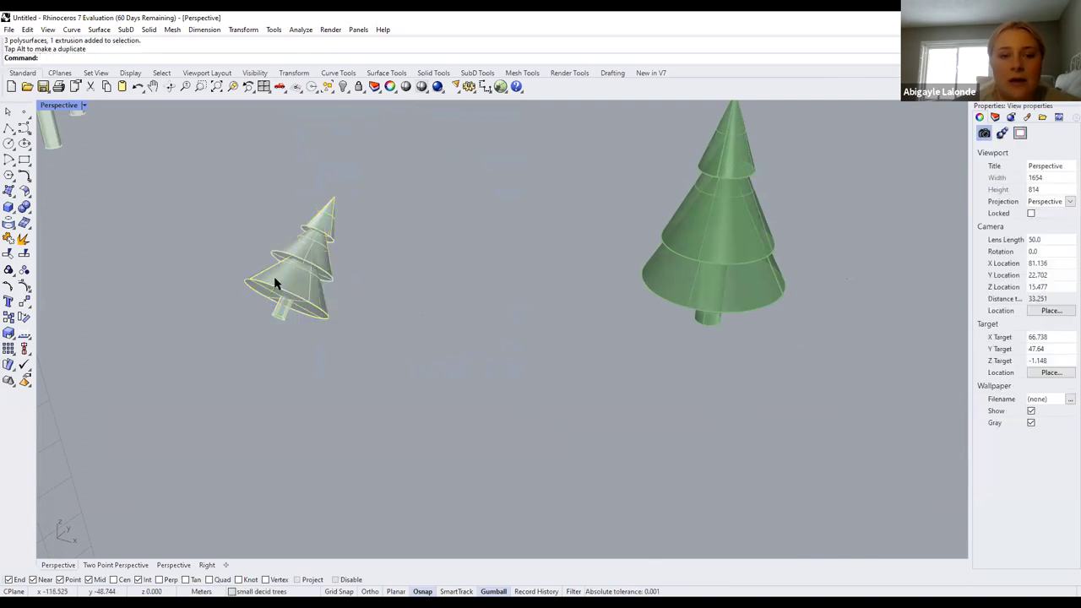
# Look over the whole model, from the practice solids and trees to the row of buildings
pyautogui.scroll(-15, 275, 283)
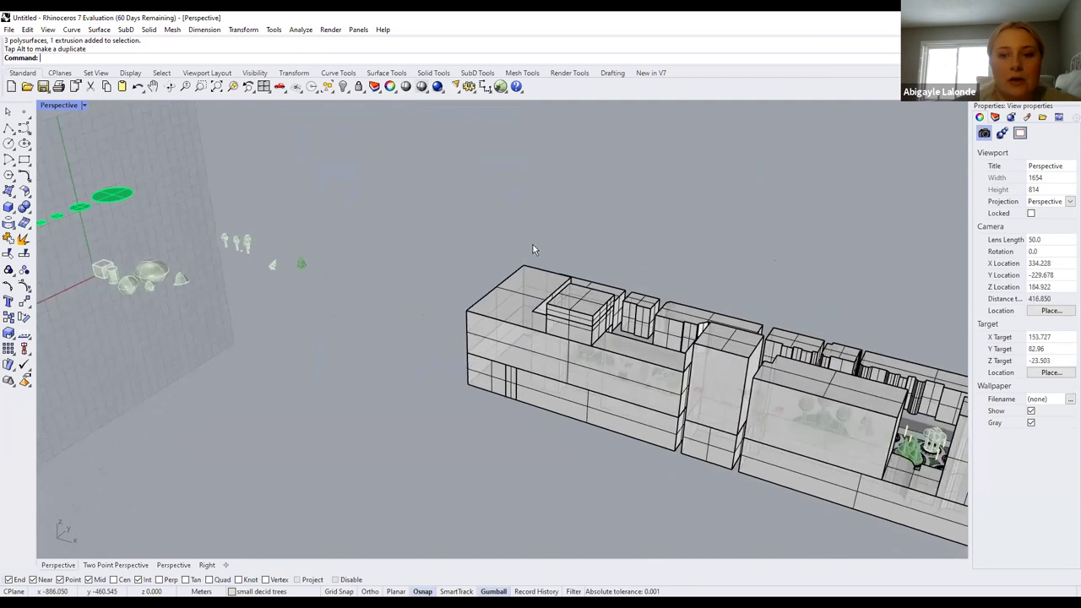
pyautogui.scroll(5, 532, 249)
pyautogui.scroll(-4, 379, 316)
pyautogui.scroll(-8, 394, 371)
pyautogui.scroll(4, 517, 381)
pyautogui.scroll(-4, 517, 381)
pyautogui.scroll(8, 420, 252)
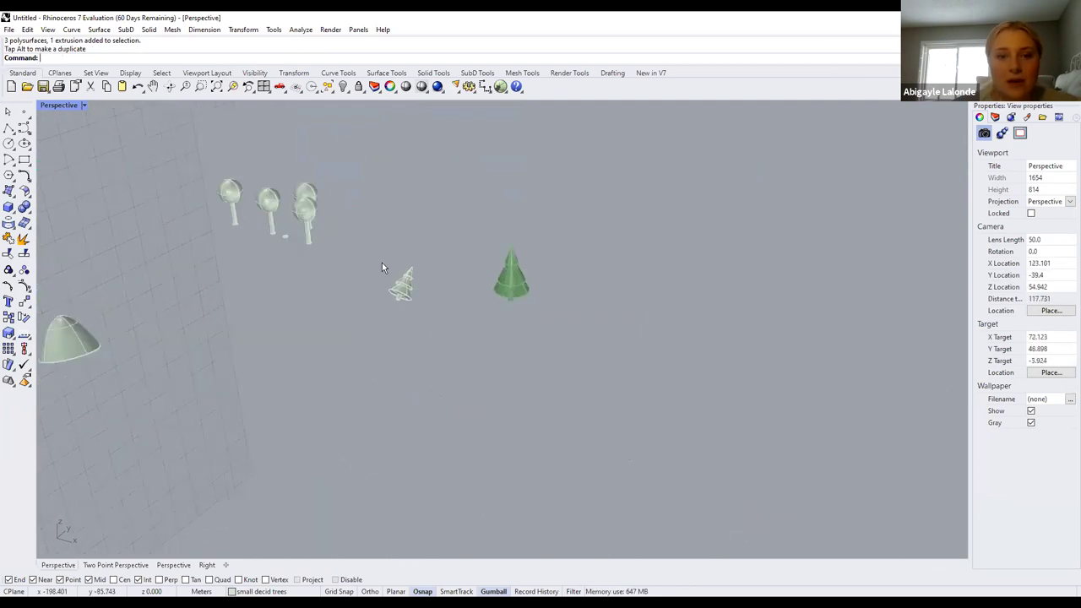
pyautogui.scroll(3, 363, 267)
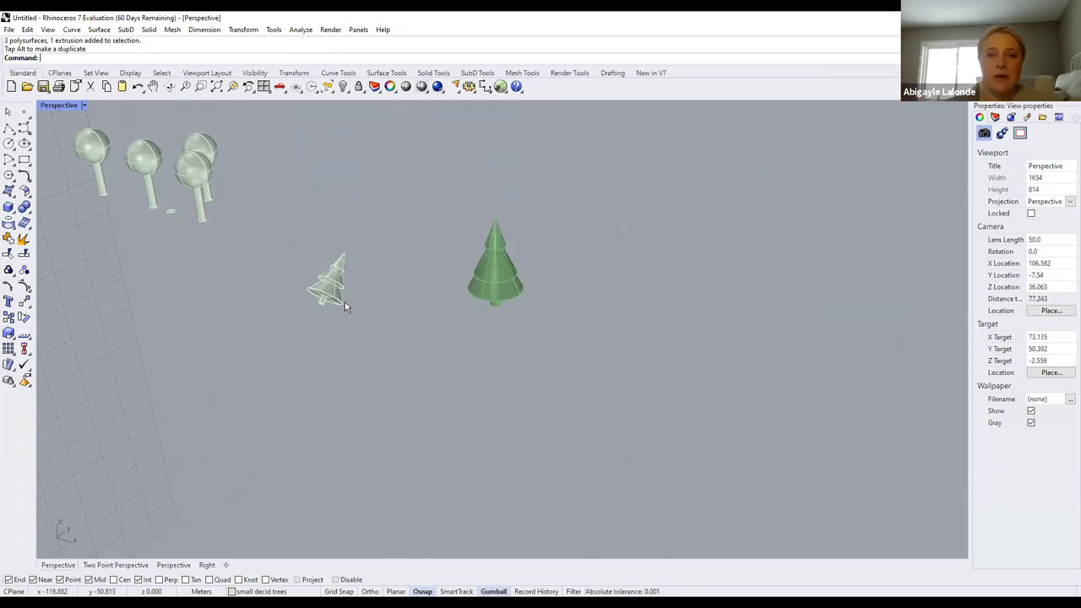
# Try the default Perspective view and the SE isometric view of the whole model
pyautogui.click(84, 105)
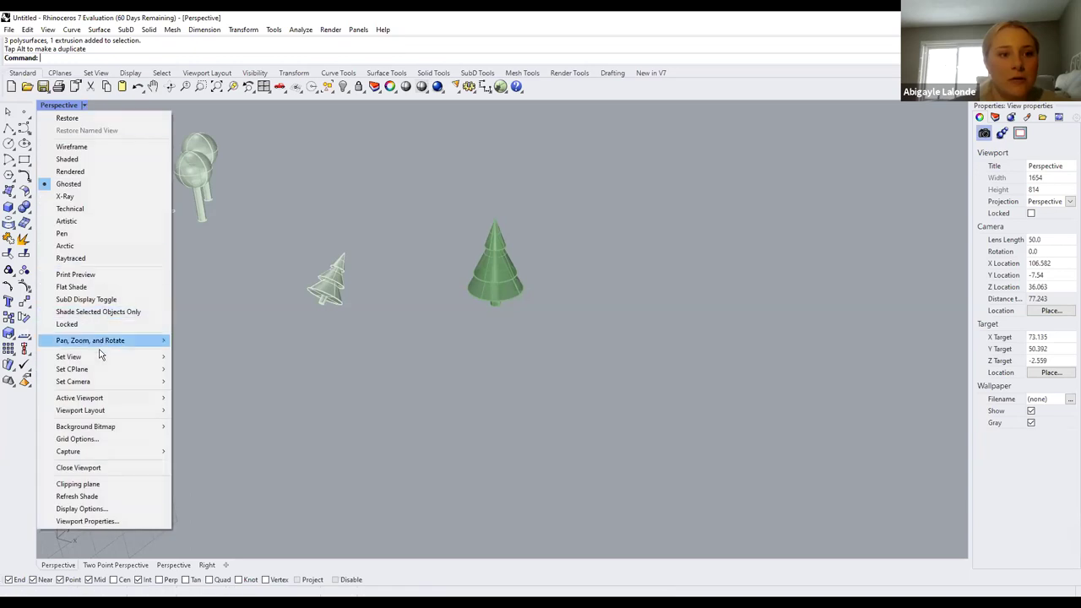
pyautogui.moveTo(100, 357)
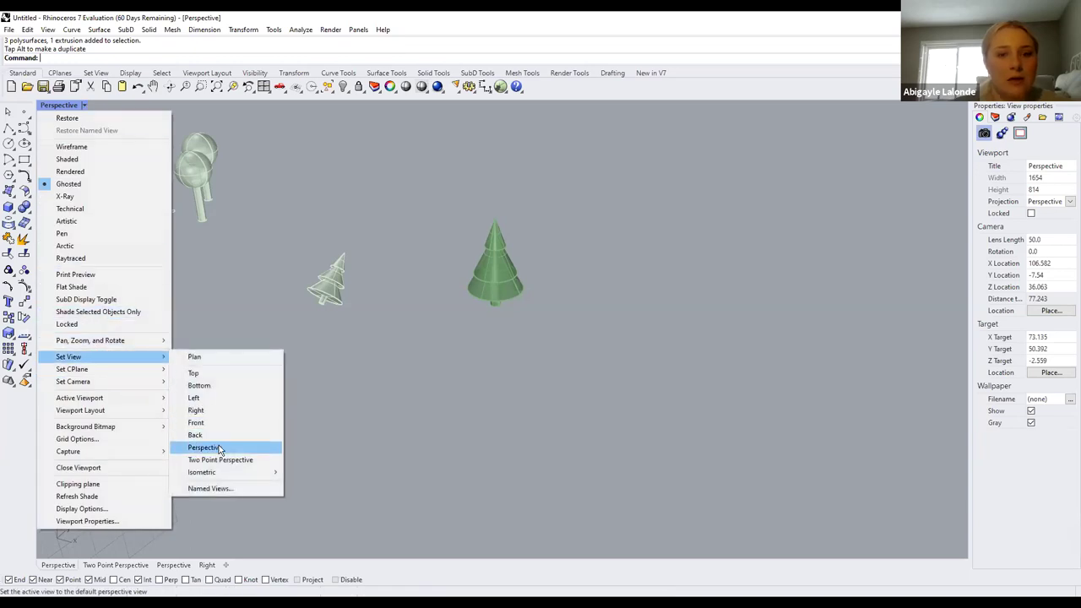
pyautogui.click(201, 447)
pyautogui.click(83, 106)
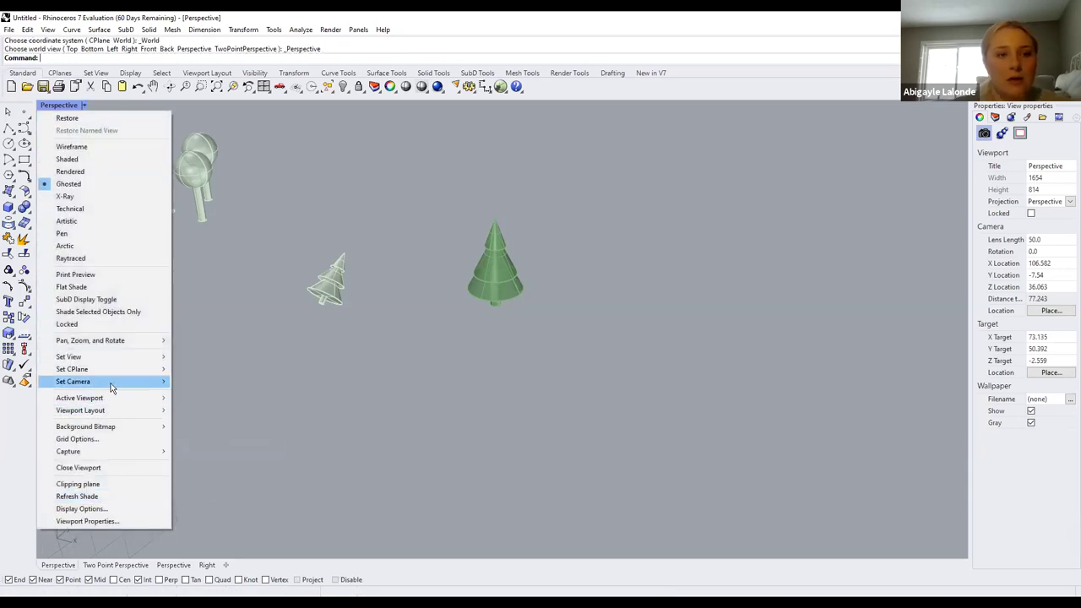
pyautogui.moveTo(111, 356)
pyautogui.moveTo(219, 473)
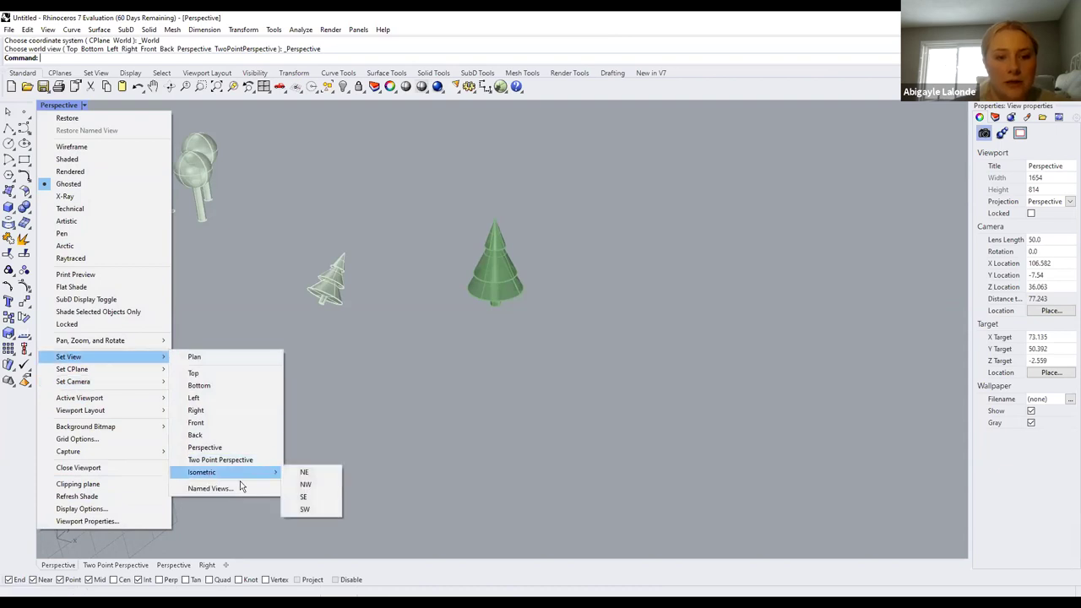
pyautogui.click(311, 496)
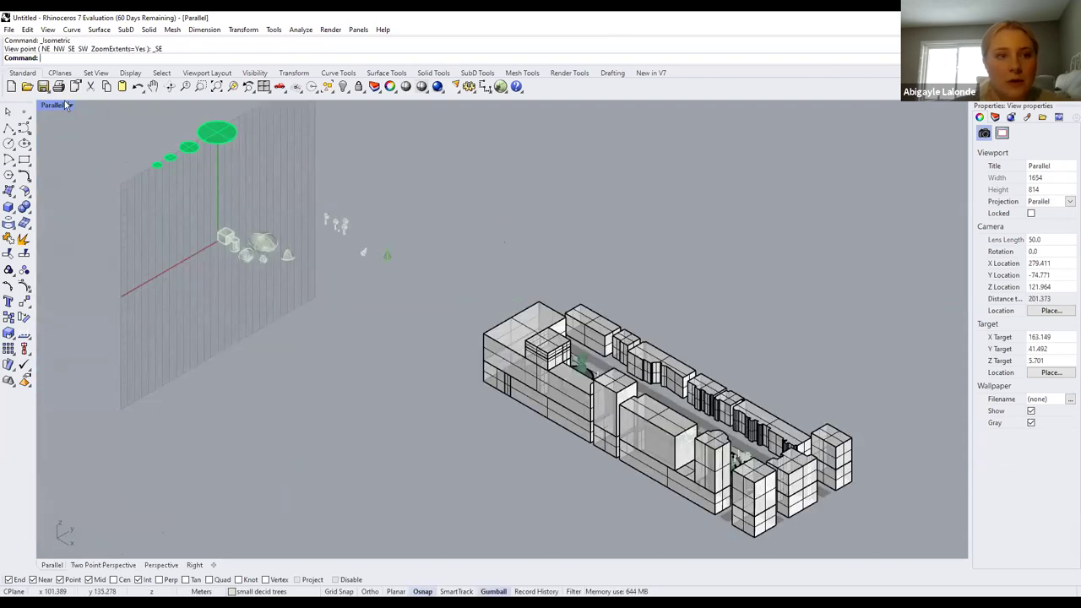
# Set the viewport to the NE isometric view
pyautogui.click(66, 105)
pyautogui.moveTo(111, 353)
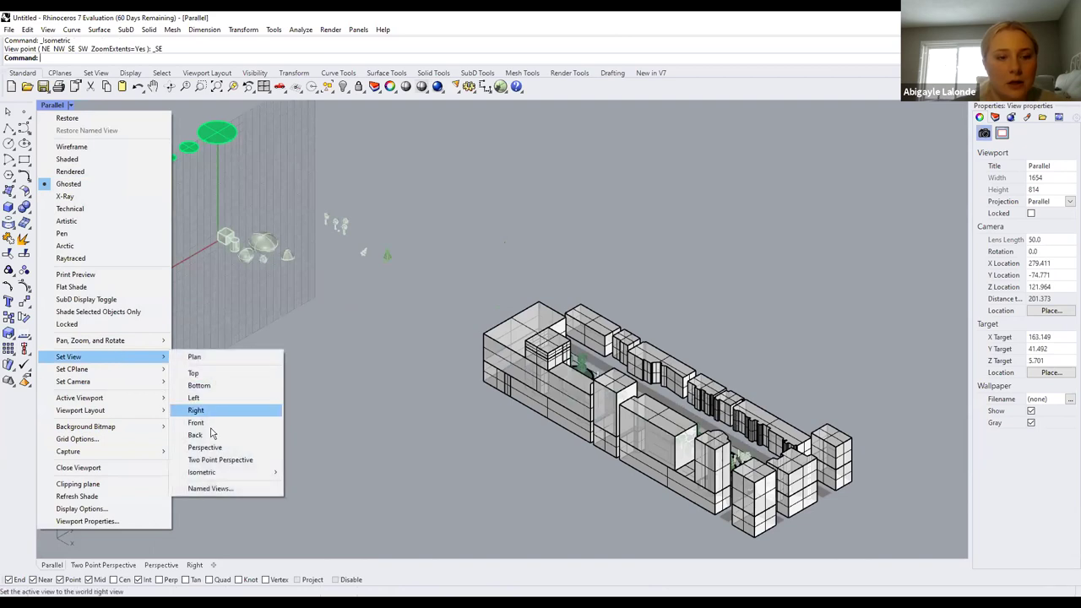
pyautogui.moveTo(225, 478)
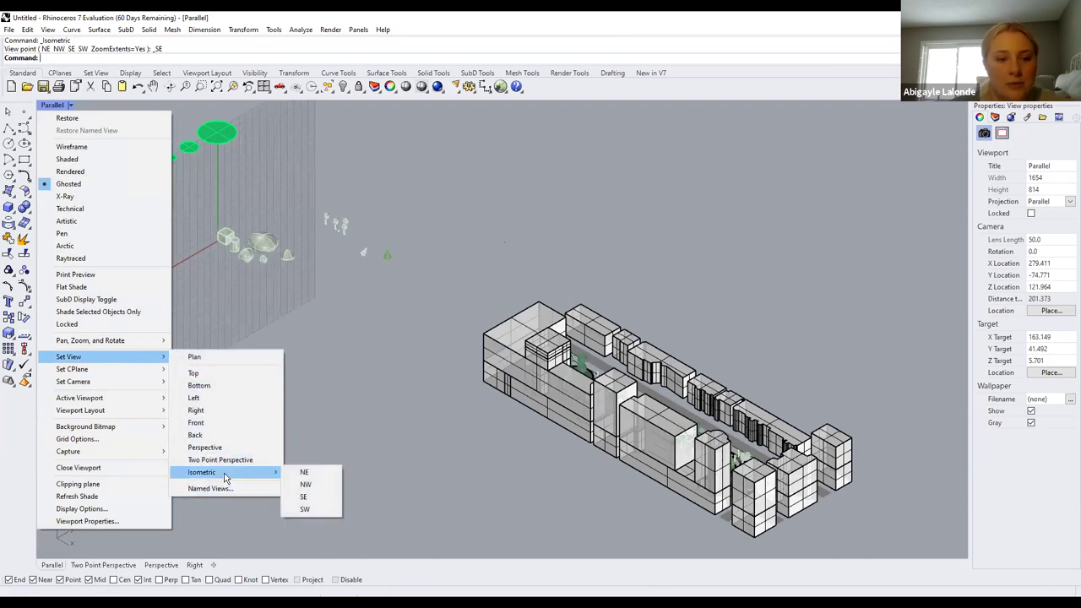
pyautogui.click(306, 473)
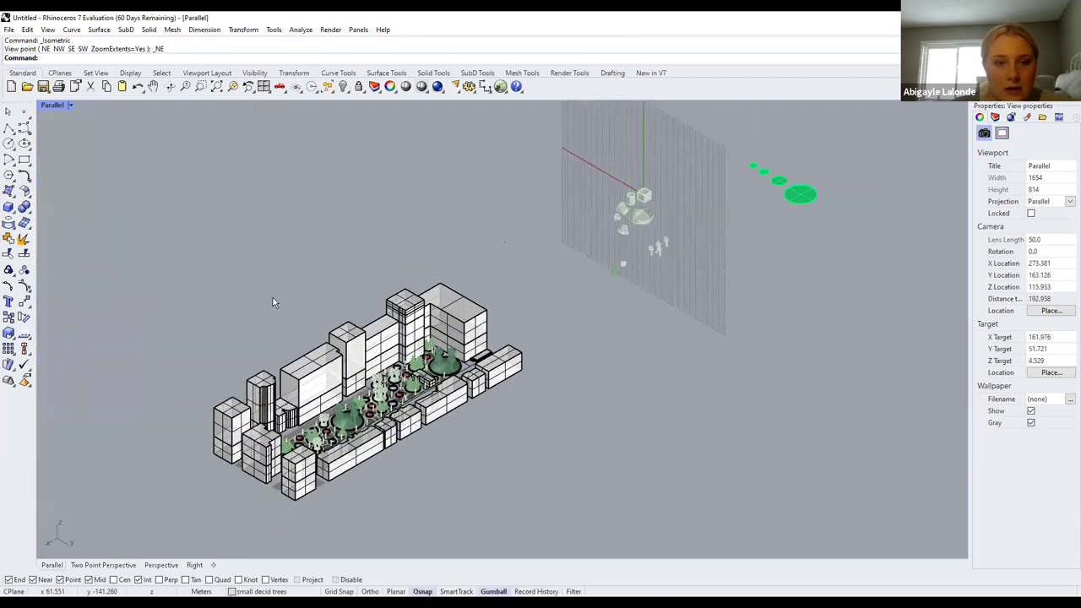
pyautogui.click(71, 105)
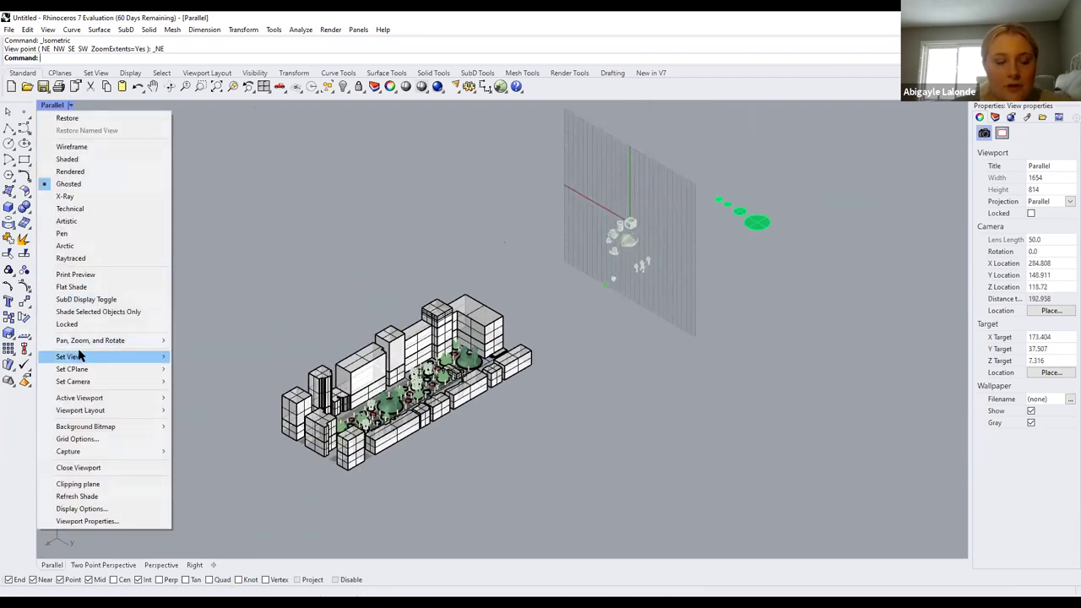
pyautogui.moveTo(78, 356)
pyautogui.moveTo(217, 474)
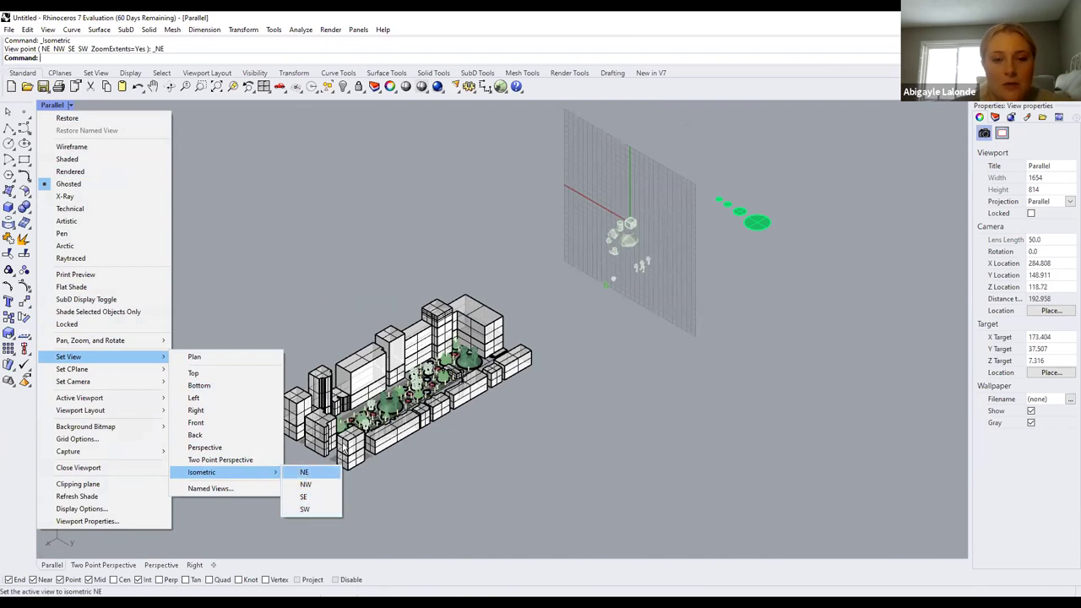
pyautogui.click(306, 510)
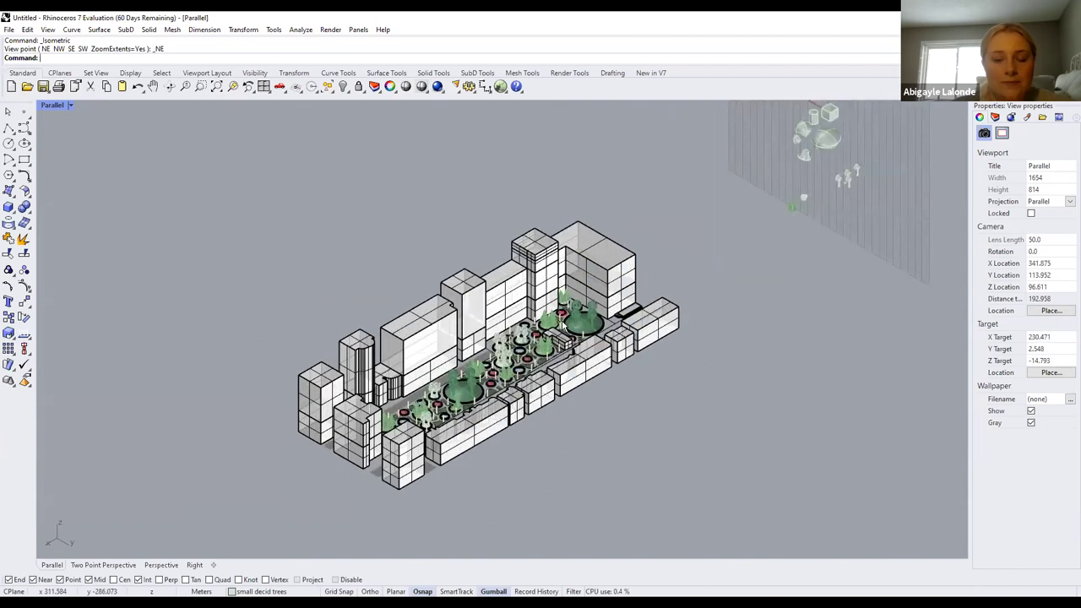
# Examine the buildings and the planted plaza between them up close and as a whole in the isometric view
pyautogui.scroll(2, 314, 435)
pyautogui.scroll(-1, 653, 262)
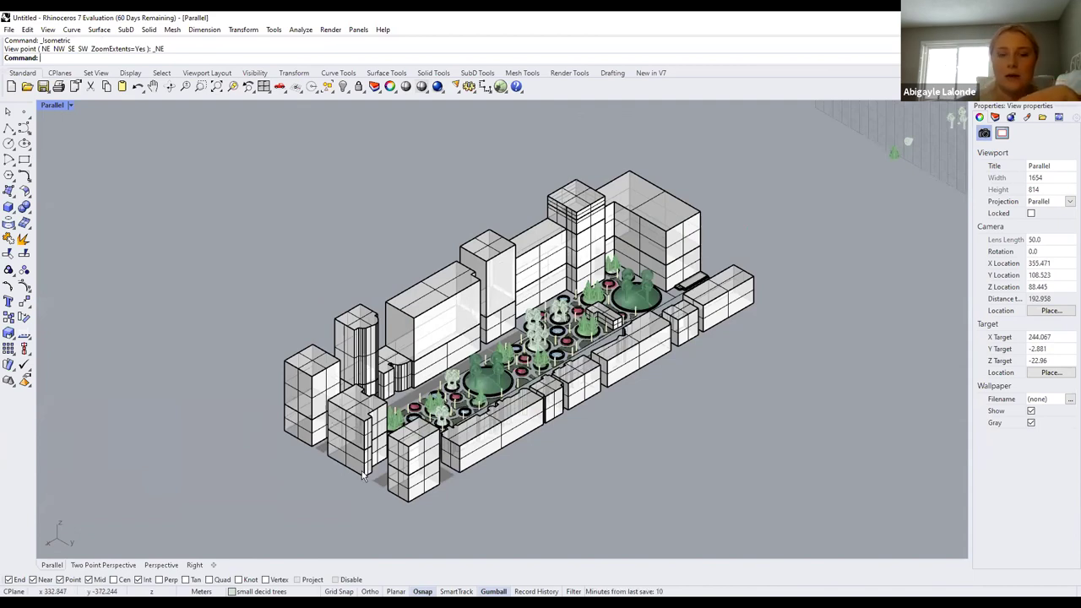
pyautogui.scroll(-1, 510, 268)
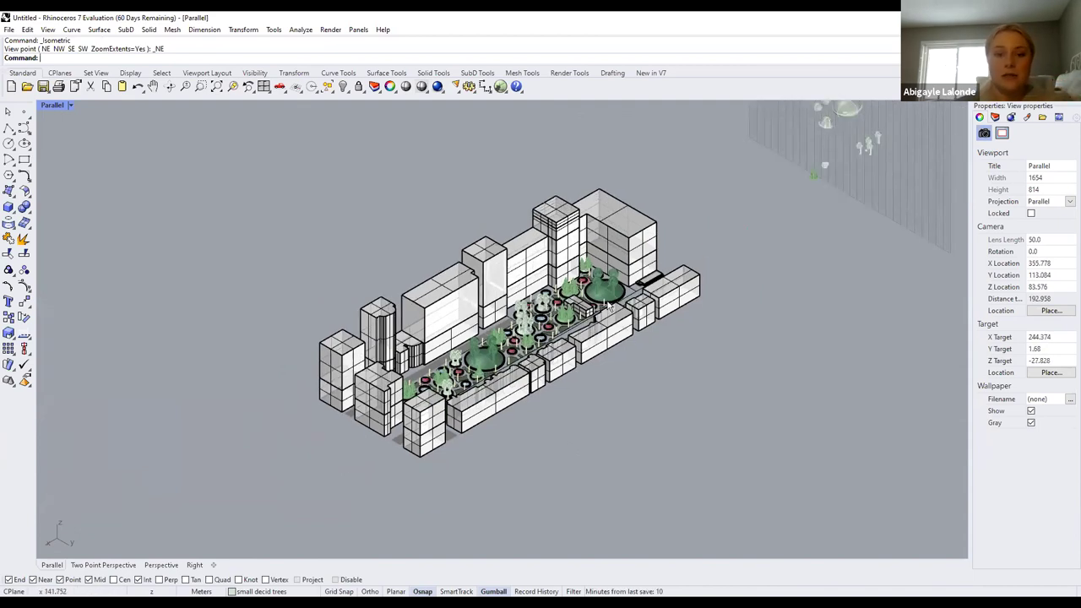
pyautogui.scroll(1, 607, 220)
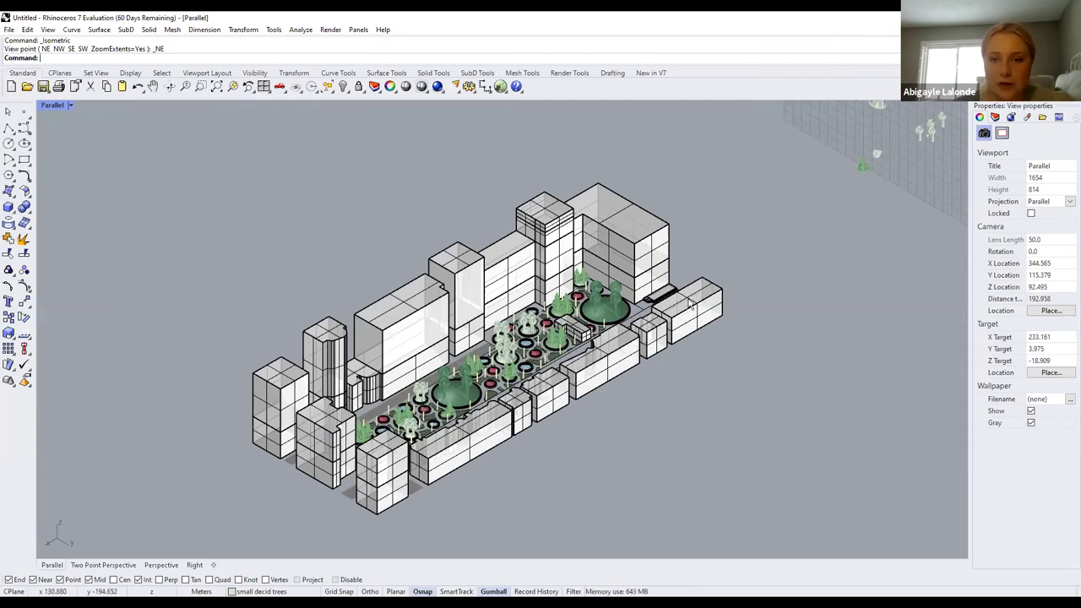
pyautogui.scroll(2, 563, 337)
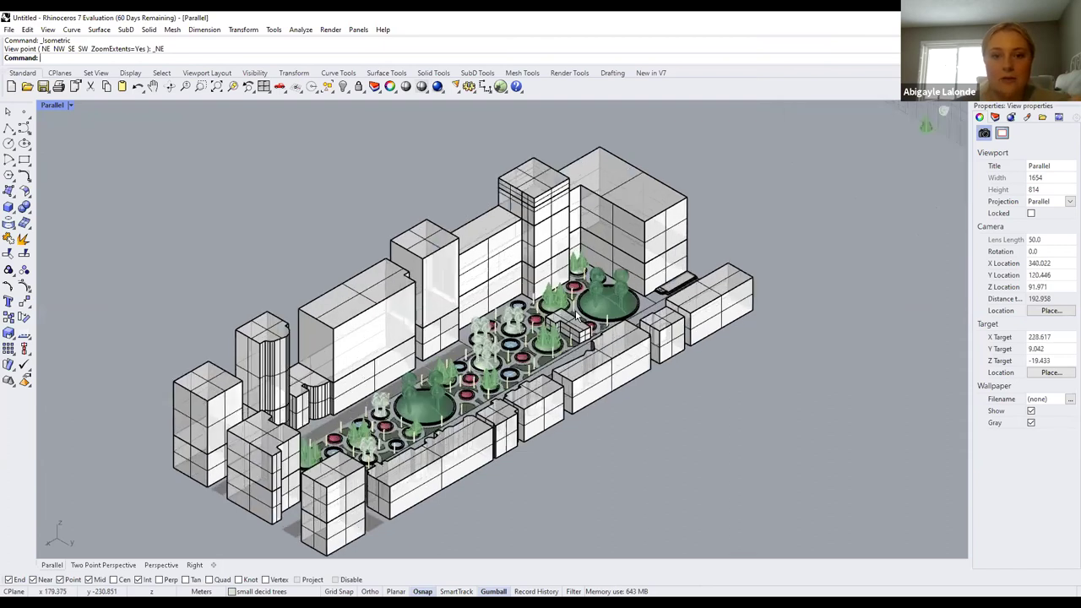
pyautogui.scroll(2, 547, 292)
pyautogui.scroll(2, 681, 180)
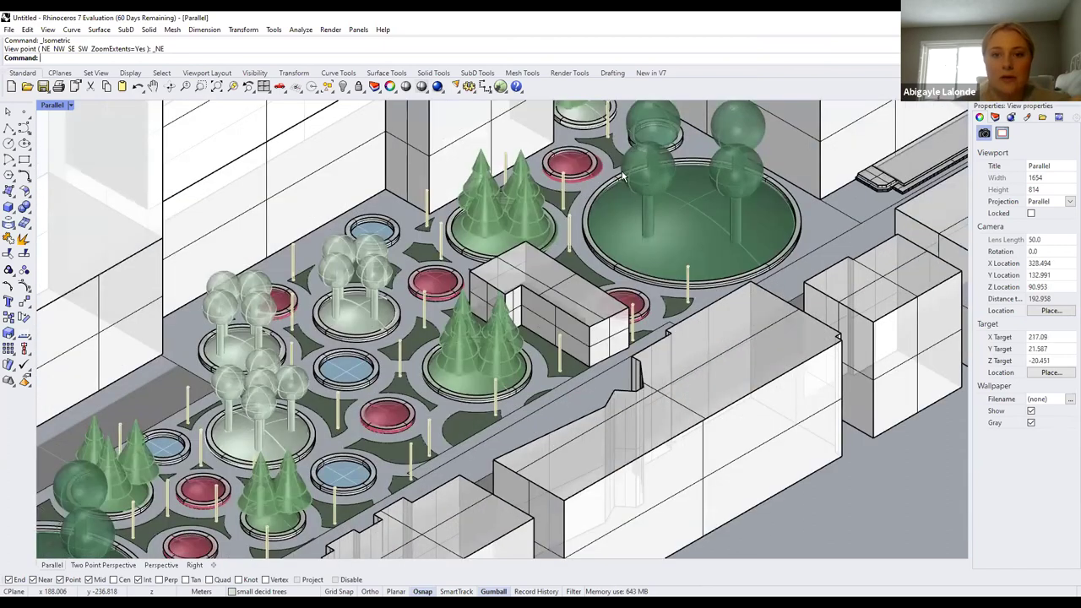
pyautogui.scroll(-2, 621, 176)
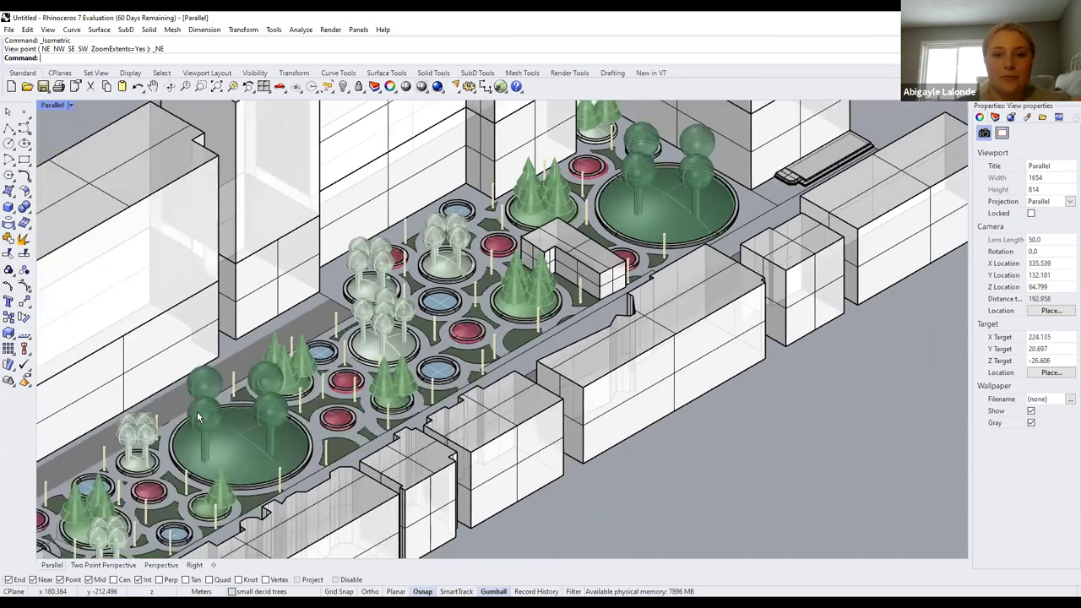
pyautogui.scroll(-4, 760, 218)
pyautogui.scroll(3, 732, 218)
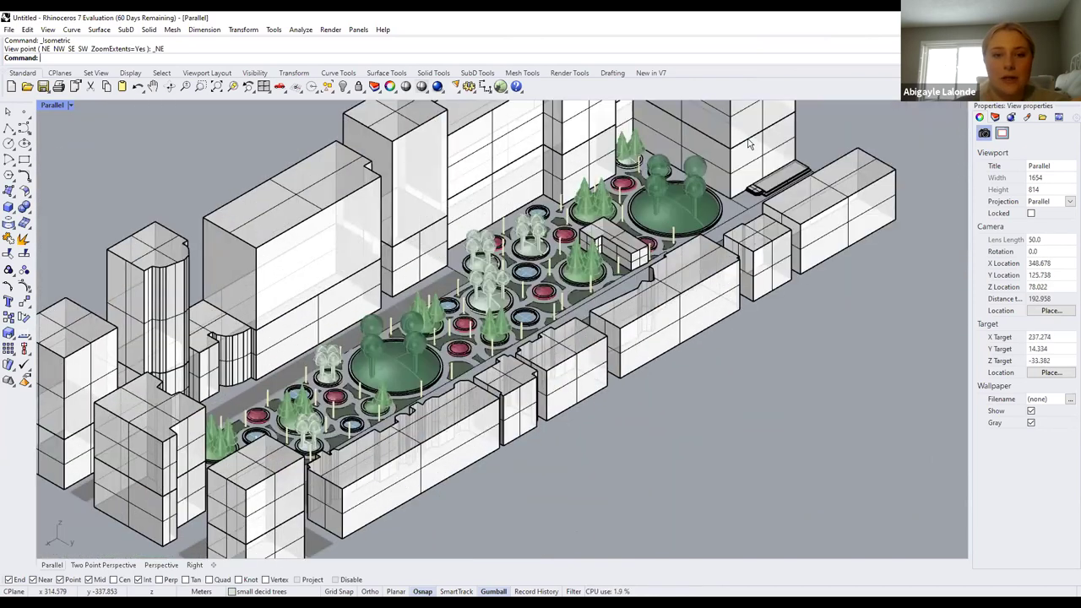
pyautogui.scroll(4, 376, 408)
pyautogui.scroll(-4, 461, 346)
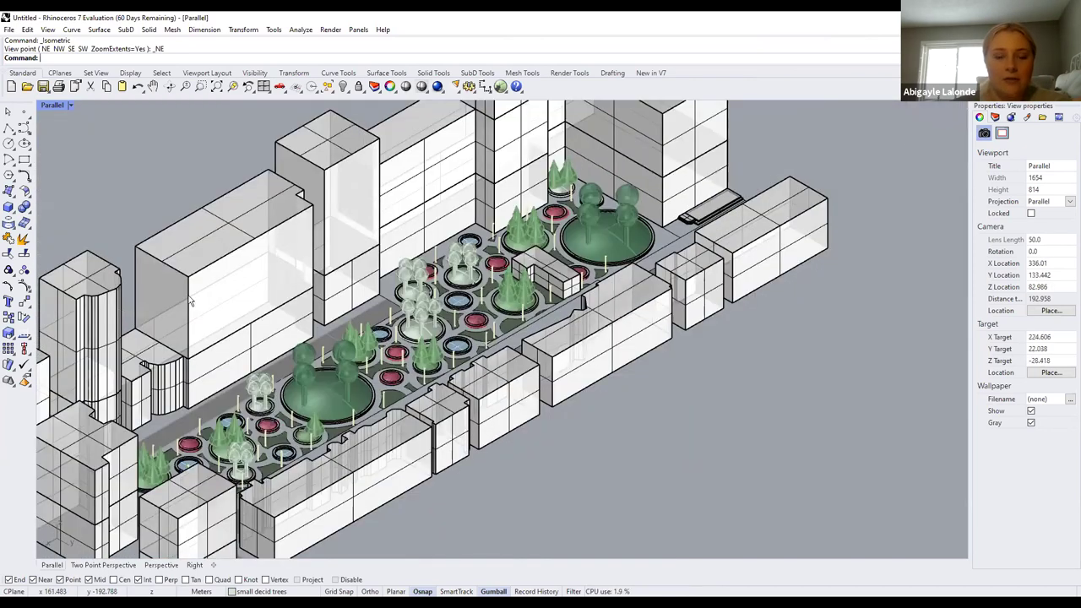
pyautogui.scroll(-2, 335, 351)
pyautogui.scroll(2, 686, 188)
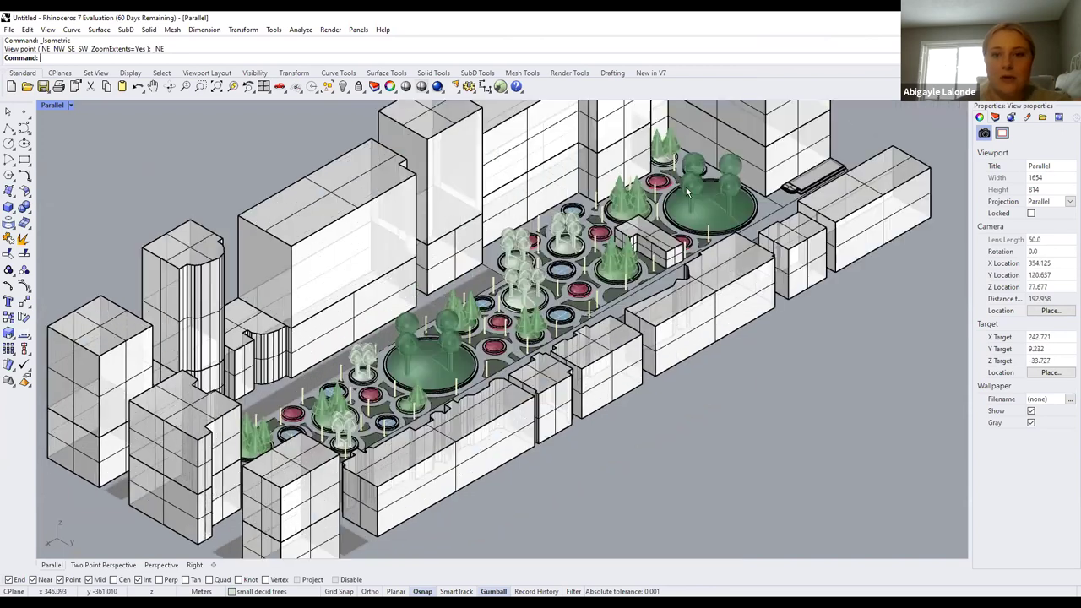
pyautogui.scroll(3, 667, 211)
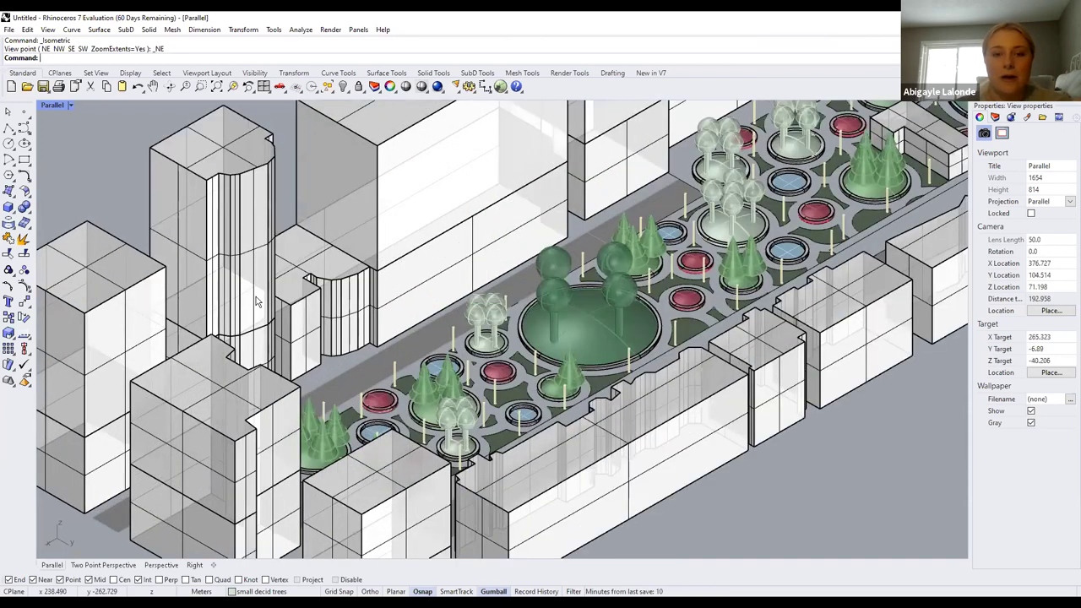
pyautogui.scroll(-5, 315, 164)
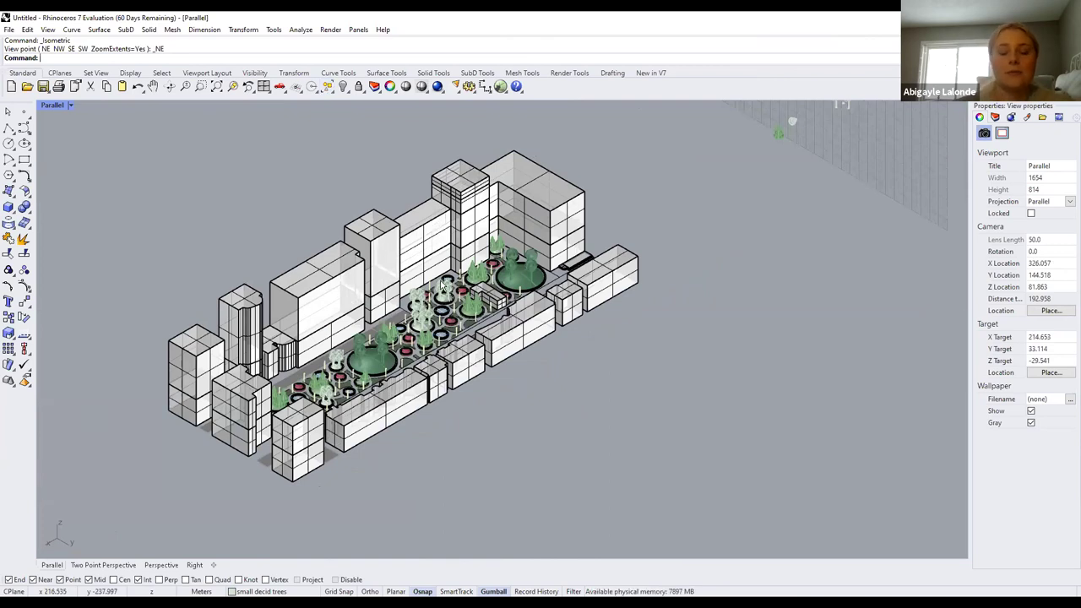
# Select all the buildings and the plaza between them, and start Make2D on the selection
pyautogui.scroll(-2, 432, 316)
pyautogui.moveTo(674, 466); pyautogui.dragTo(152, 172)
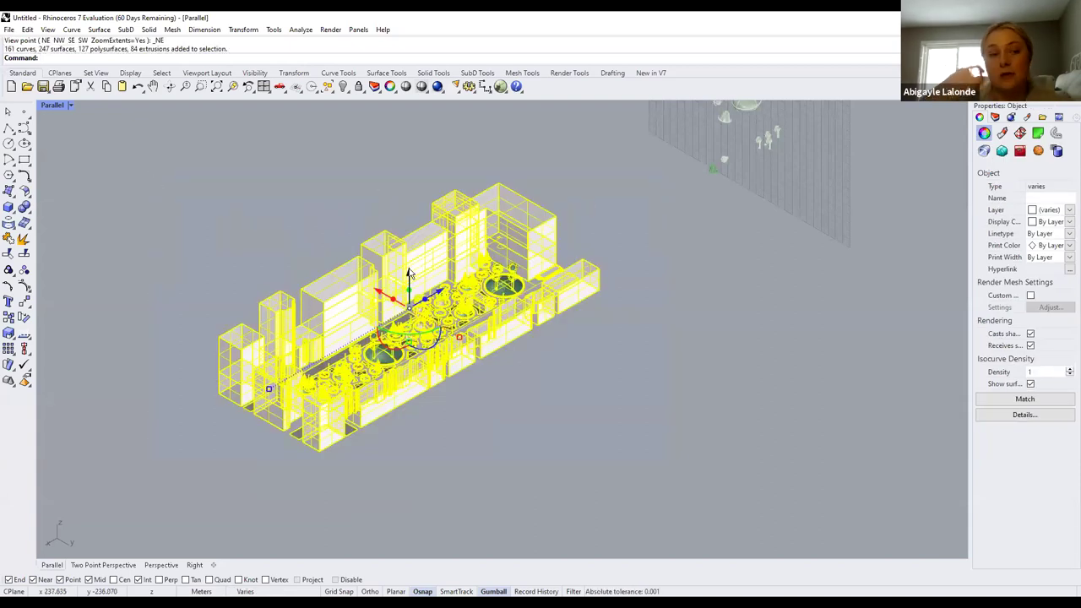
pyautogui.write('Make2D')
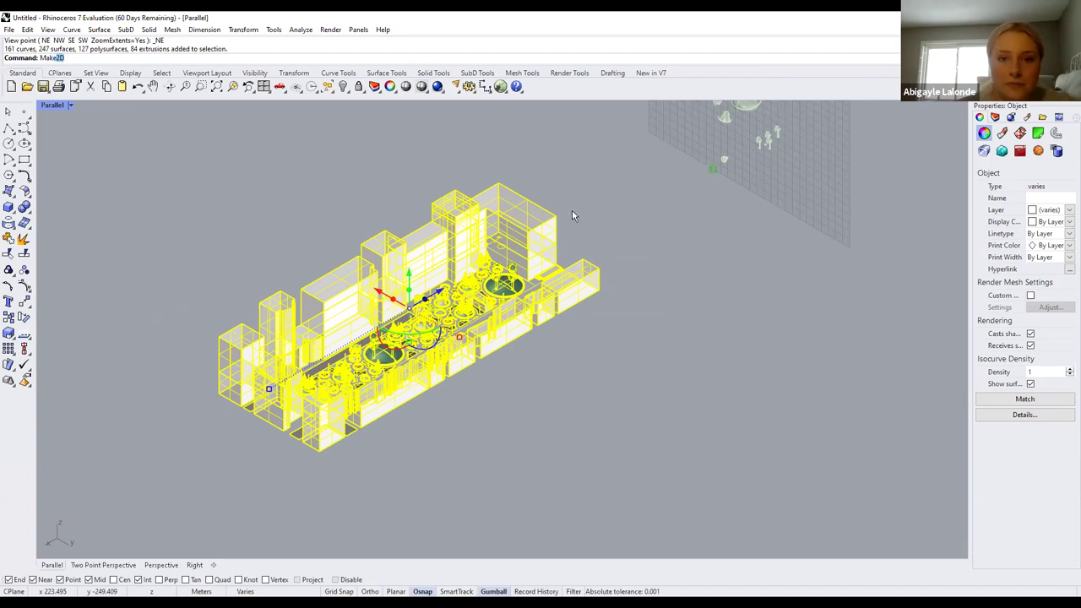
pyautogui.press('Return')
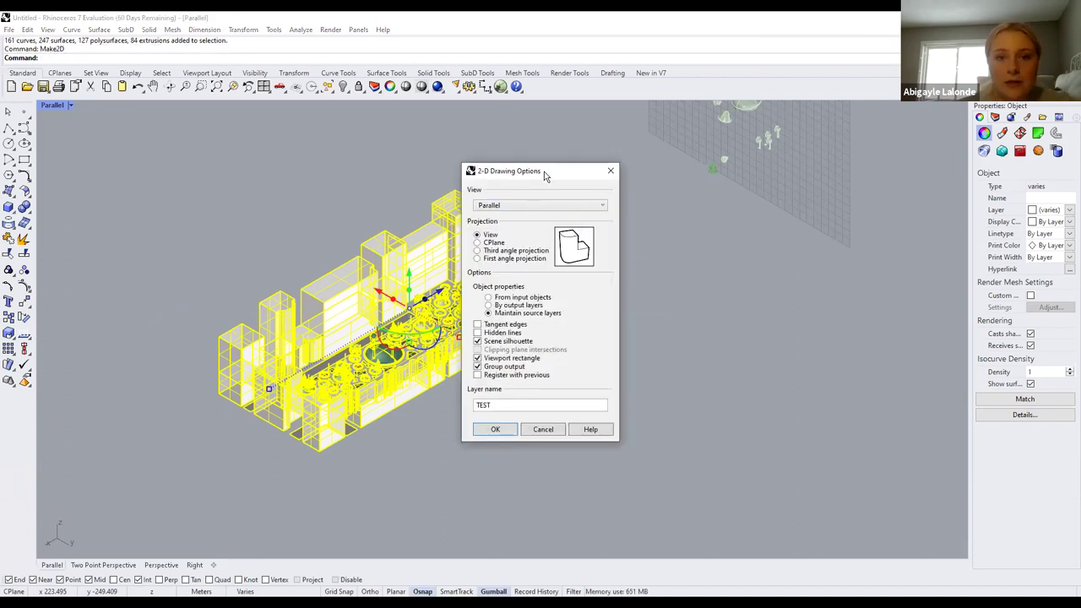
pyautogui.moveTo(546, 175)
pyautogui.mouseDown()
pyautogui.moveTo(549, 154)
pyautogui.moveTo(532, 142)
pyautogui.mouseUp()
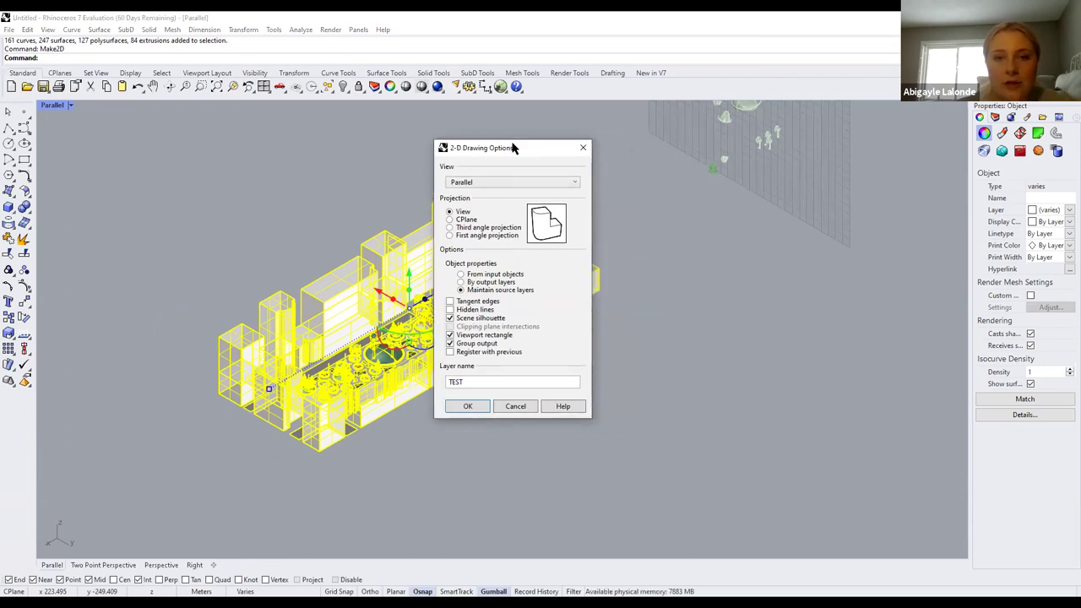
# Try the CPlane, third angle and first angle projections for the 2-D drawing, and leave the projection on View with source layers maintained
pyautogui.click(492, 184)
pyautogui.click(493, 184)
pyautogui.click(491, 184)
pyautogui.click(490, 185)
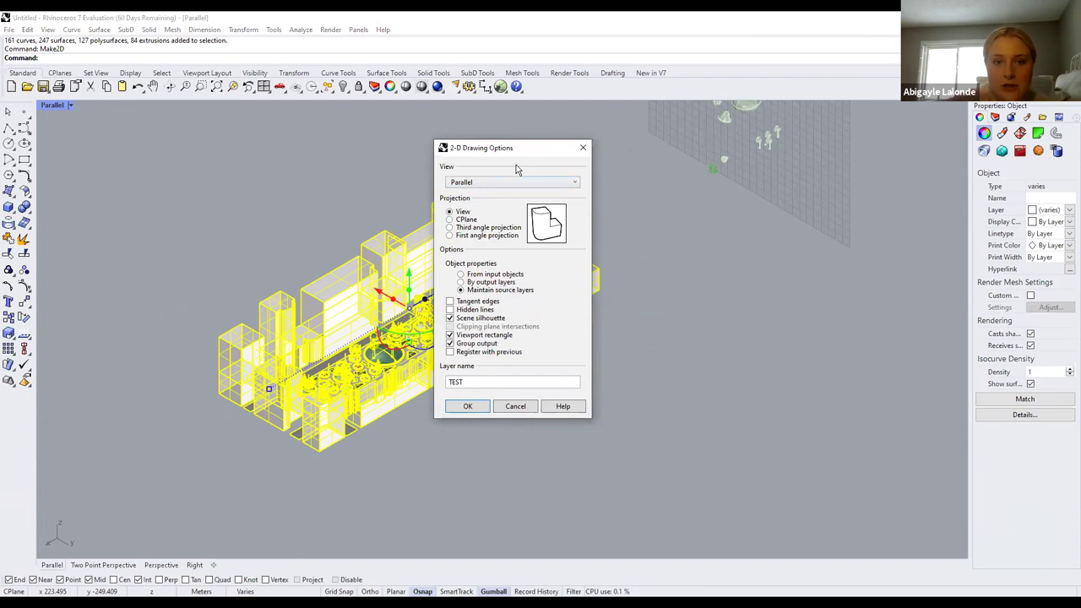
pyautogui.click(459, 220)
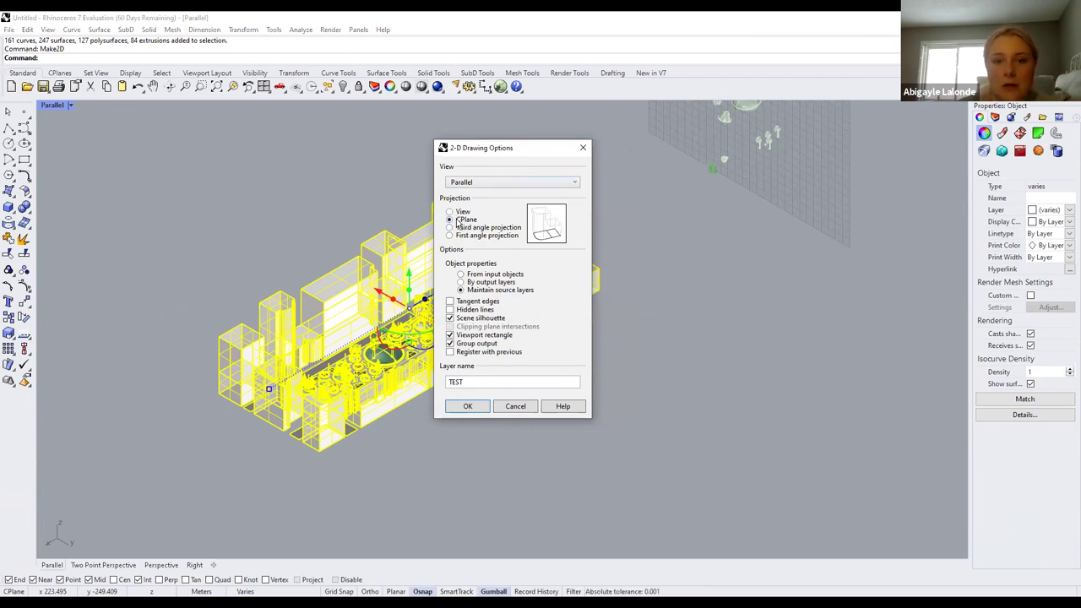
pyautogui.click(450, 211)
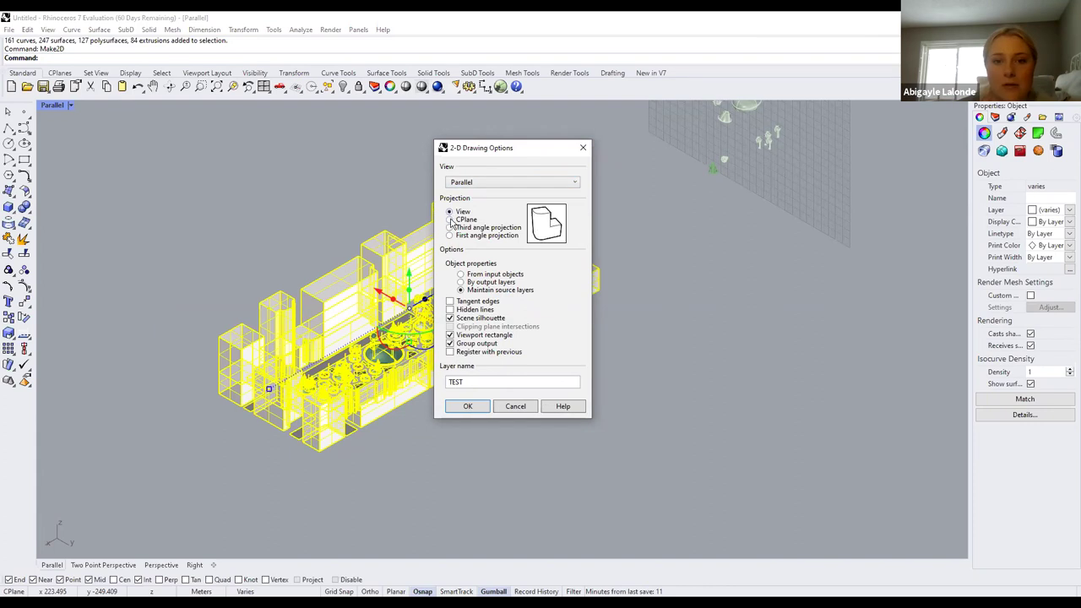
pyautogui.click(455, 218)
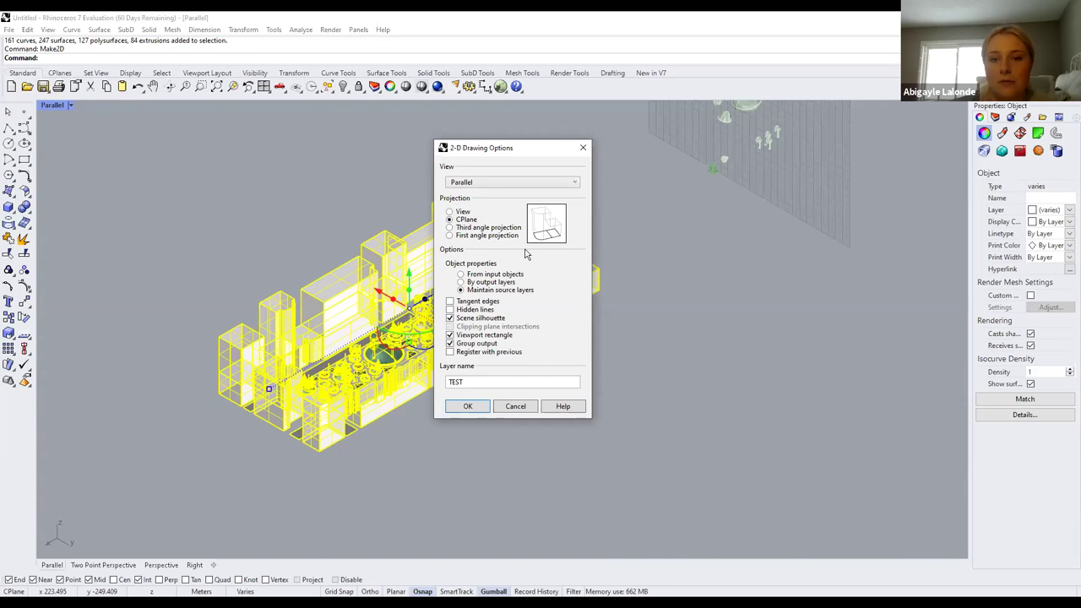
pyautogui.click(457, 230)
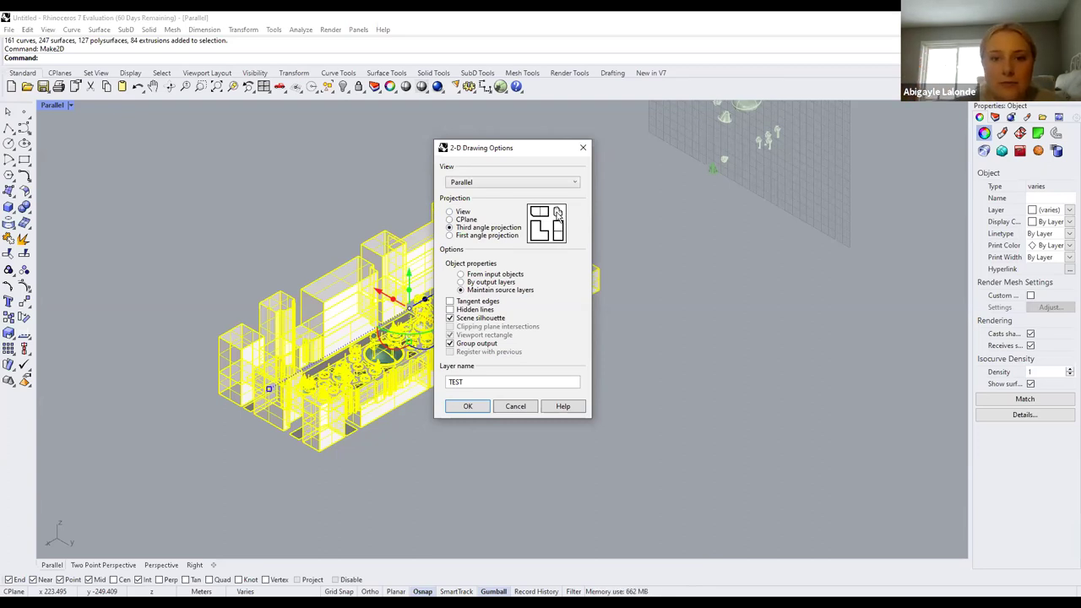
pyautogui.click(459, 214)
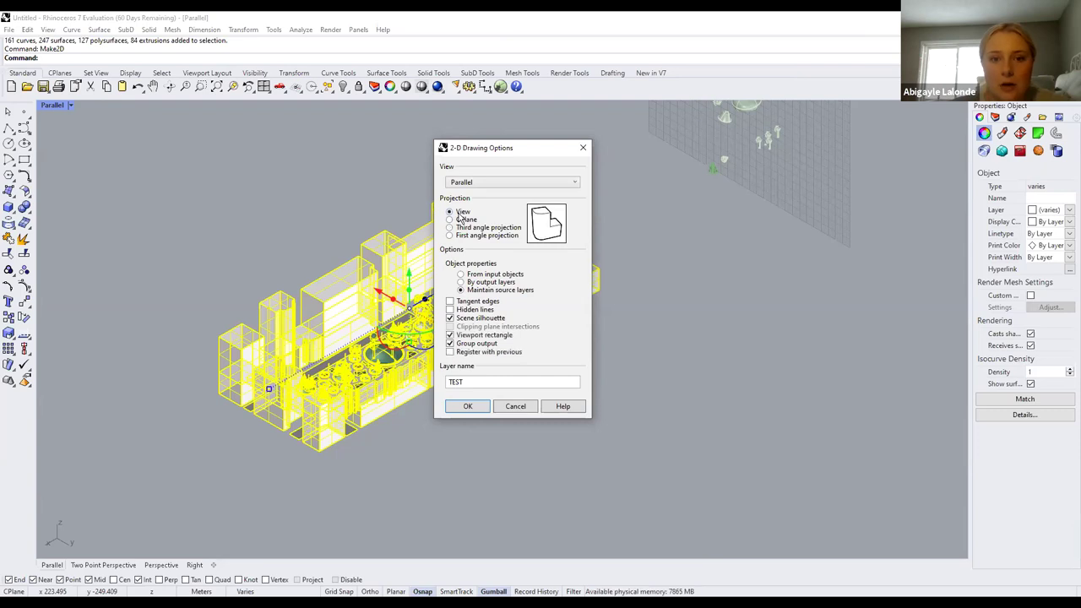
pyautogui.click(450, 237)
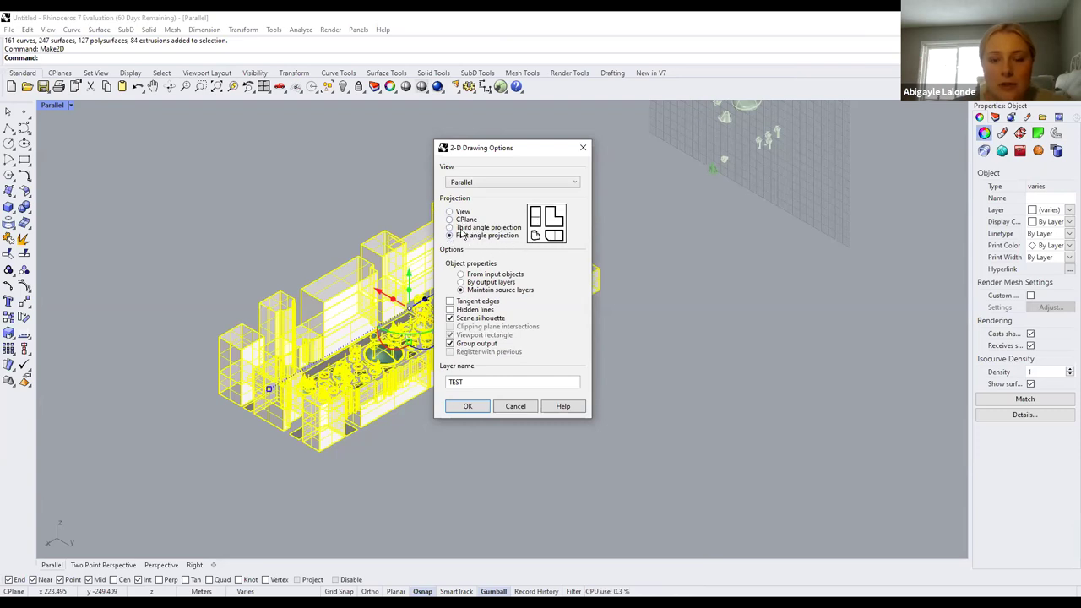
pyautogui.click(456, 213)
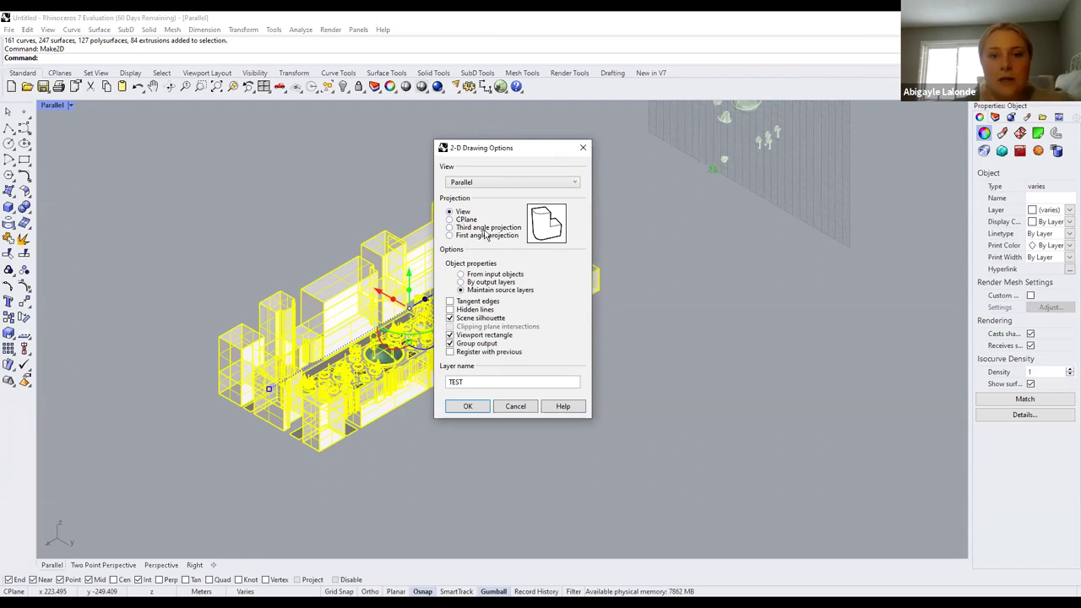
pyautogui.click(462, 277)
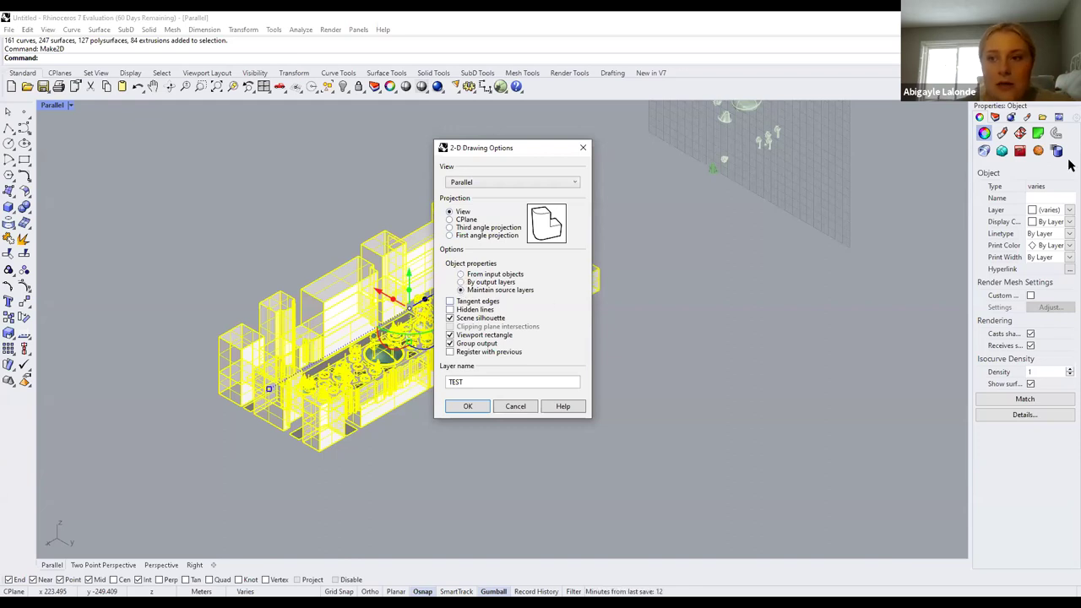
# Try the tangent edges option for the 2-D drawing, leaving tangent edges and hidden lines off and group output on
pyautogui.click(999, 120)
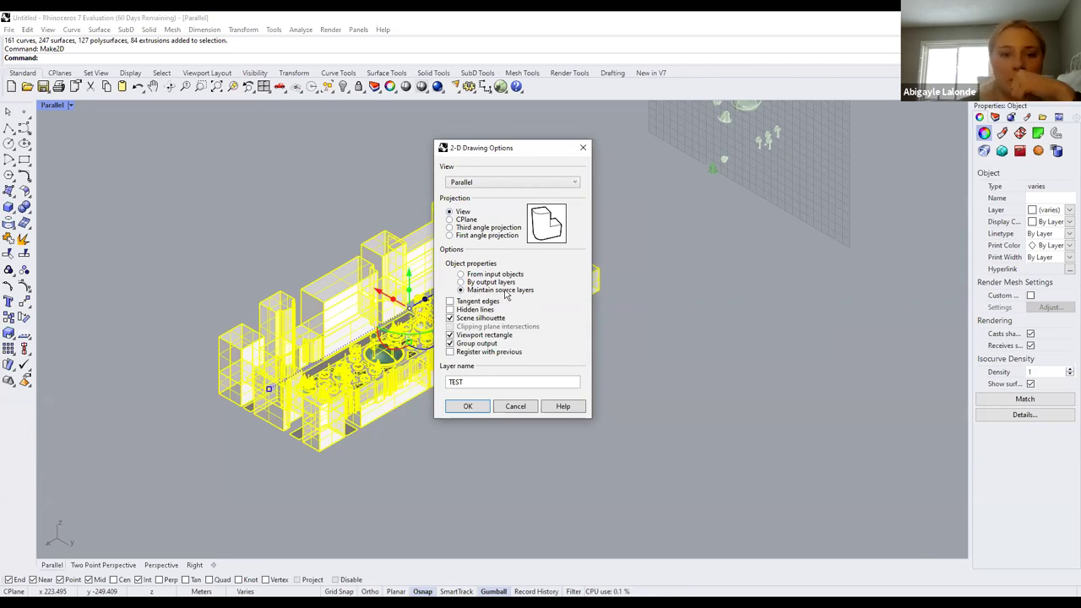
pyautogui.click(467, 302)
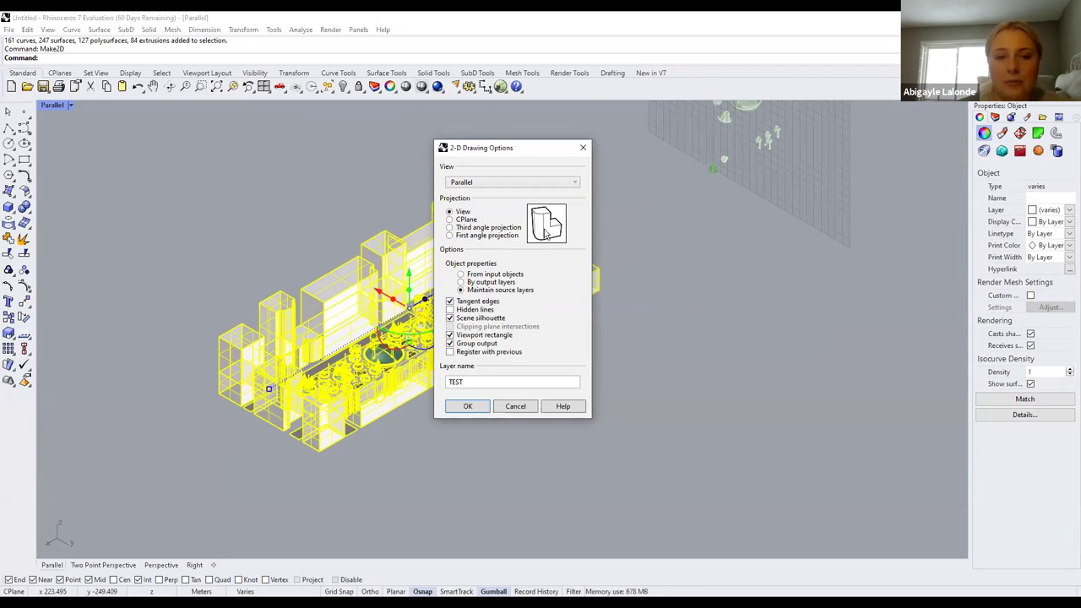
pyautogui.click(451, 302)
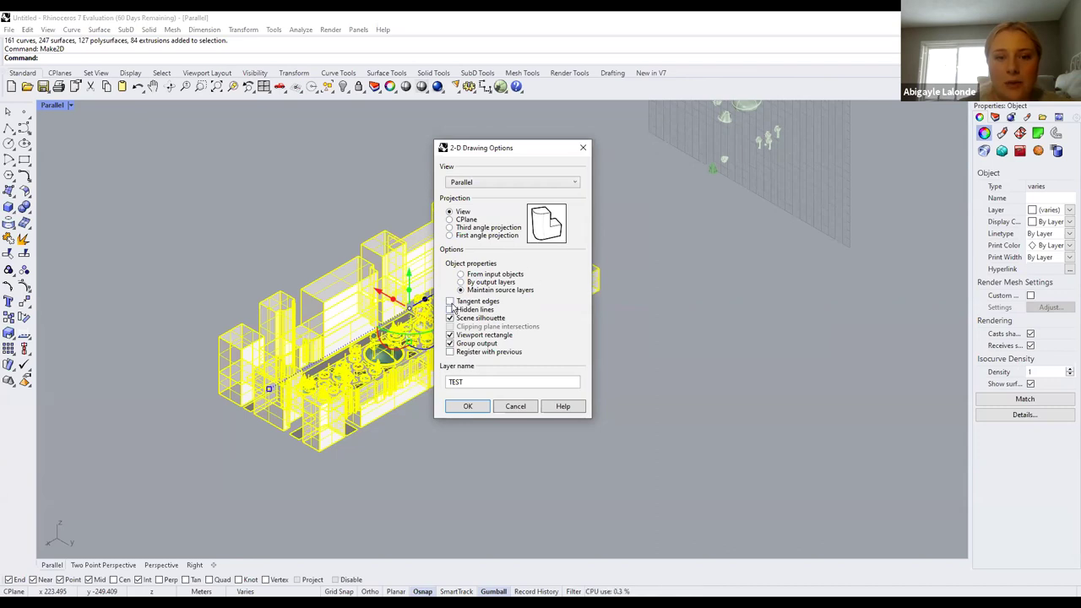
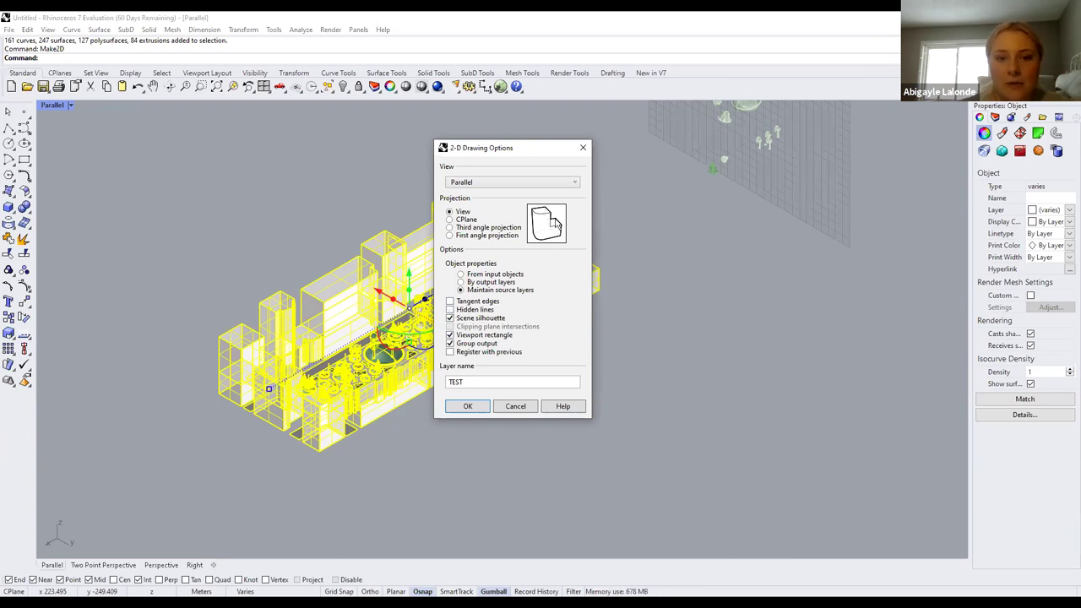
pyautogui.click(451, 309)
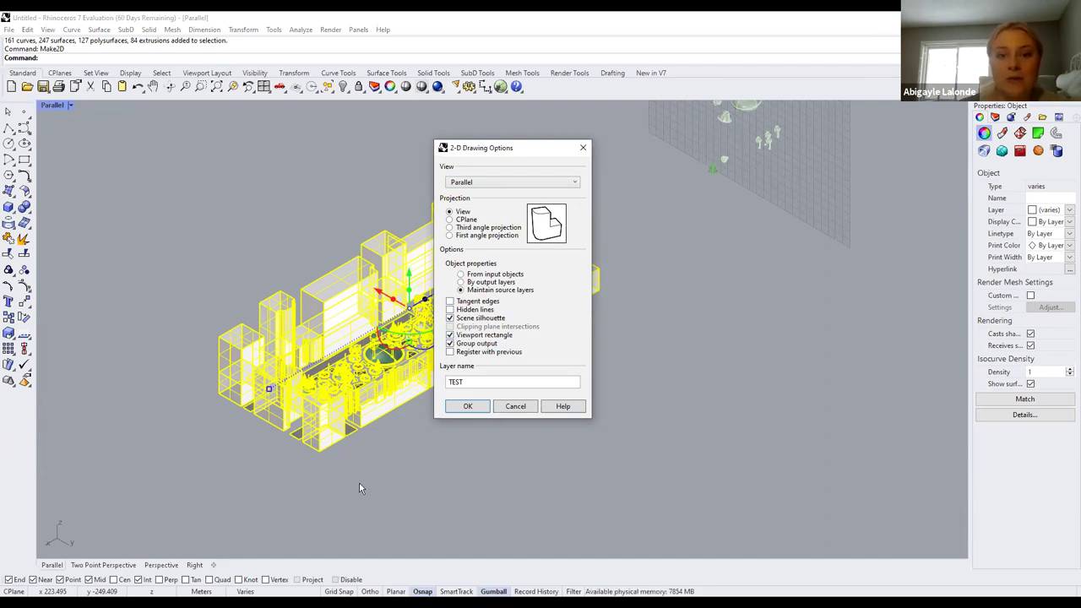
pyautogui.click(474, 344)
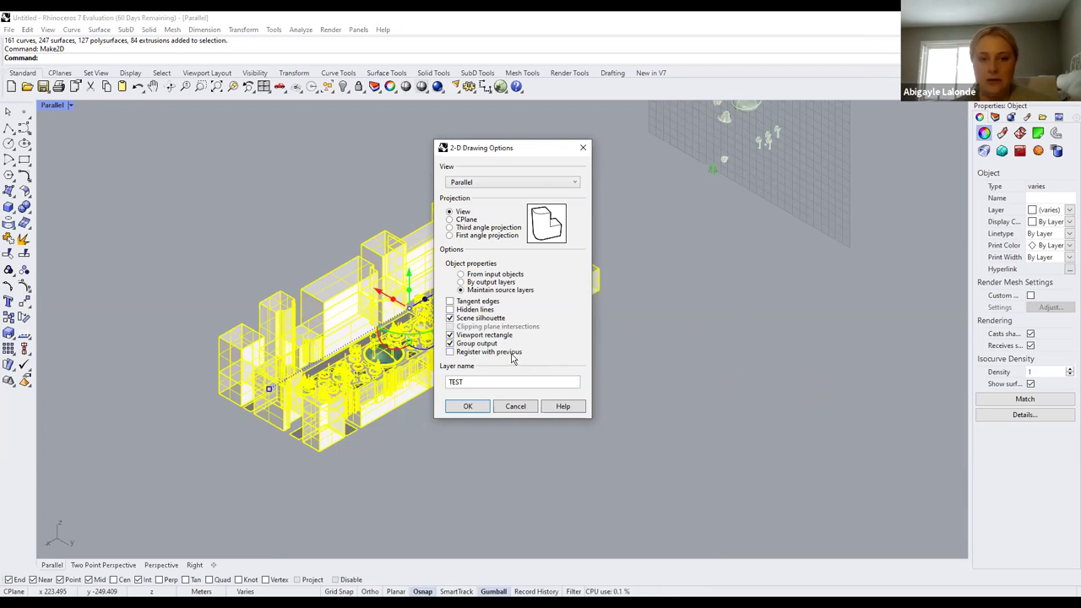
# Name the output layer YORKVILLE 2D and generate the 2-D drawing of the selected site model
pyautogui.click(477, 382)
pyautogui.hotkey('ctrl', 'a')
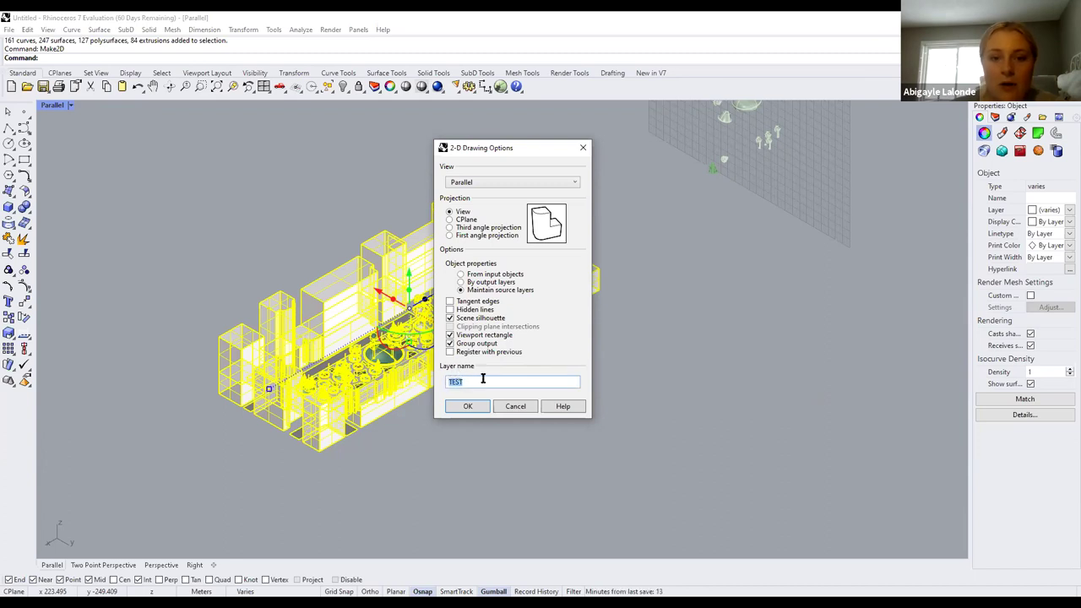
pyautogui.press('BackSpace')
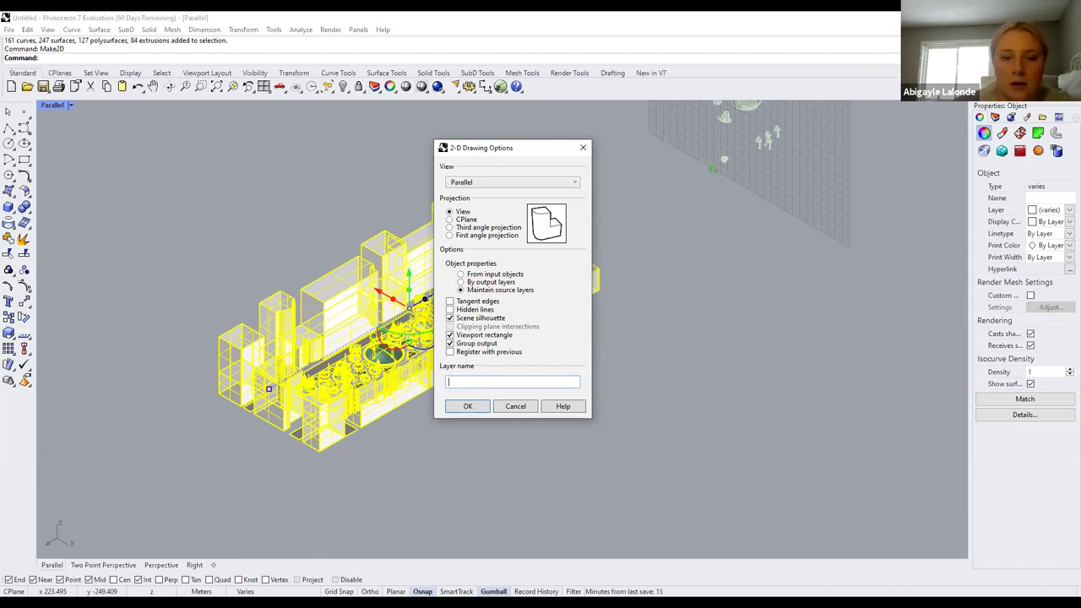
pyautogui.write('YORKVILLE 2D')
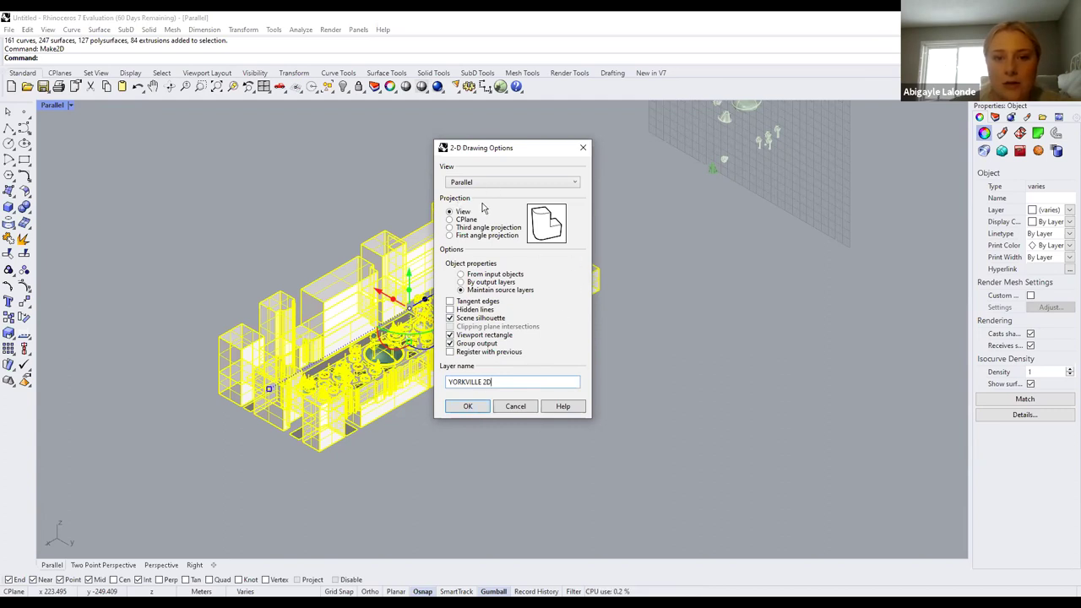
pyautogui.click(470, 407)
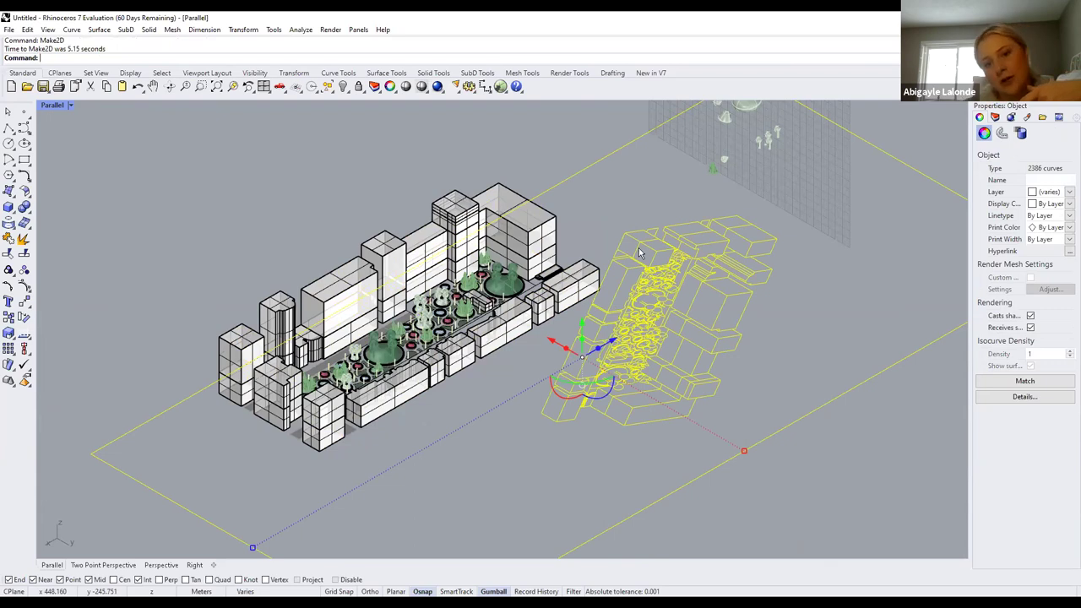
# Set the viewport to the Top view with the 2-D drawing in sight, and deselect the drawing
pyautogui.click(70, 104)
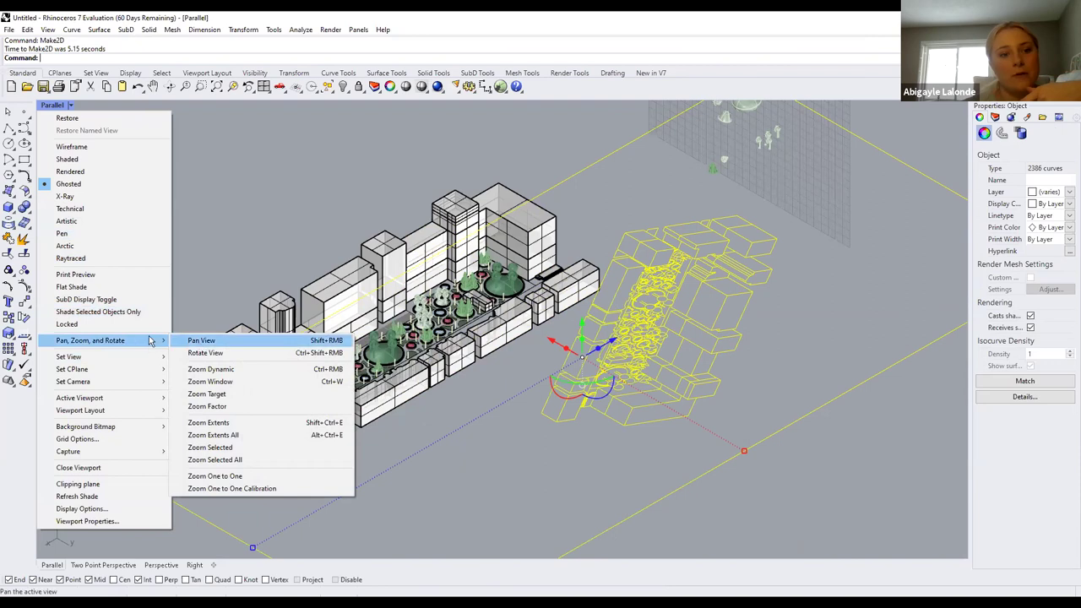
pyautogui.moveTo(127, 356)
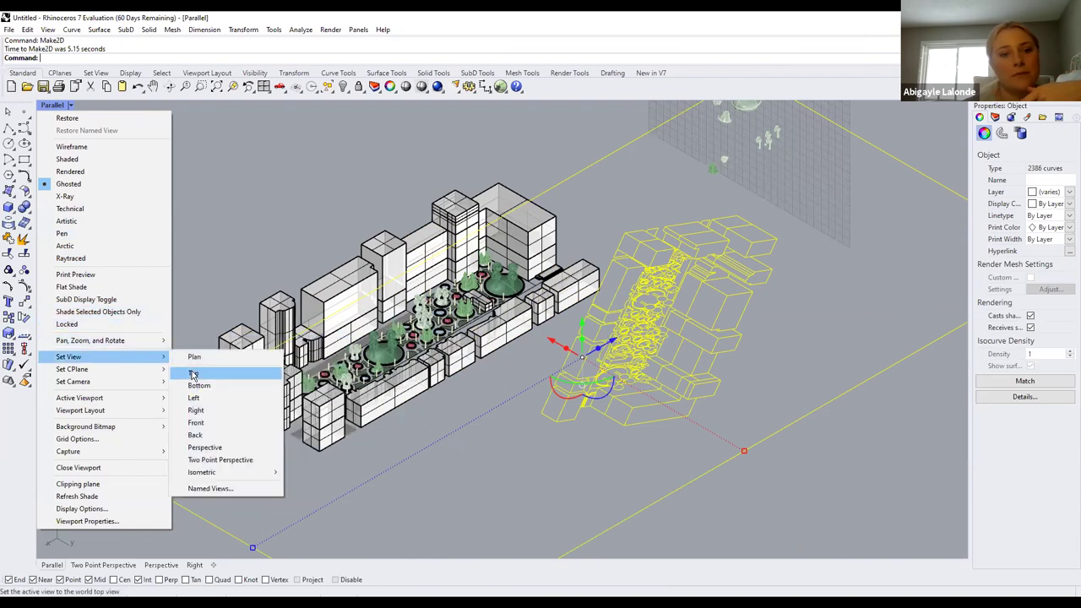
pyautogui.click(194, 372)
pyautogui.moveTo(309, 244); pyautogui.dragTo(535, 218)
pyautogui.scroll(1, 535, 218)
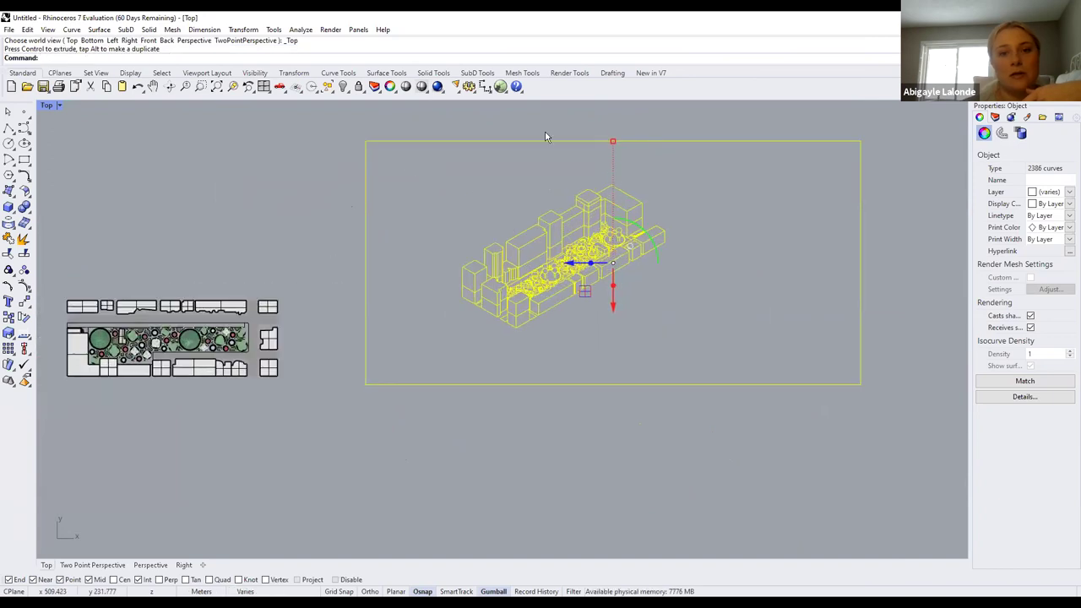
pyautogui.click(524, 450)
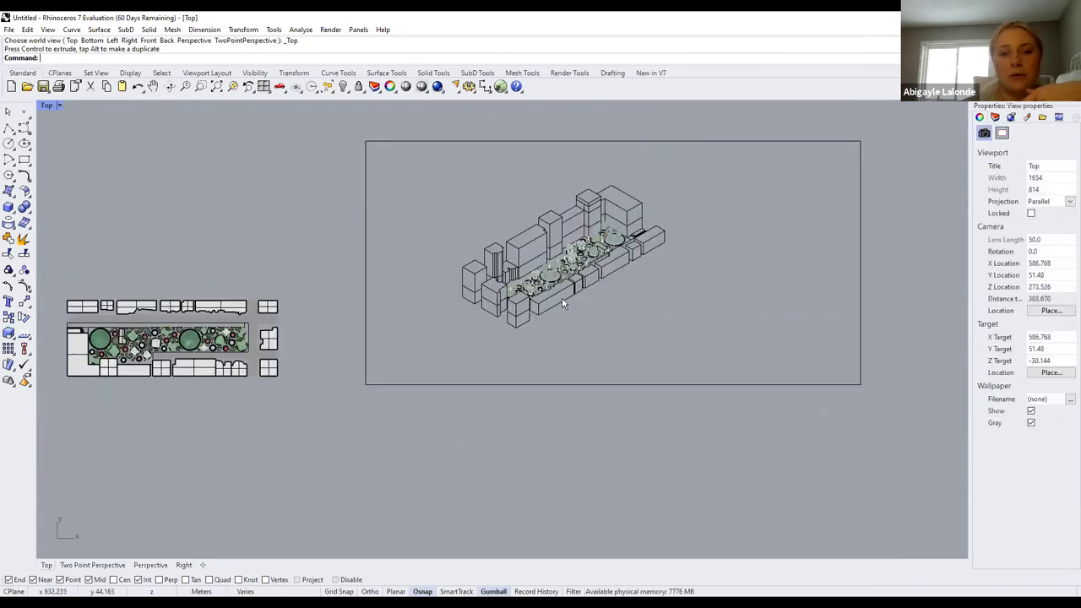
# Examine the 2-D line drawing's trees, planters and building outlines up close and within its rectangular frame
pyautogui.scroll(5, 584, 283)
pyautogui.scroll(2, 583, 283)
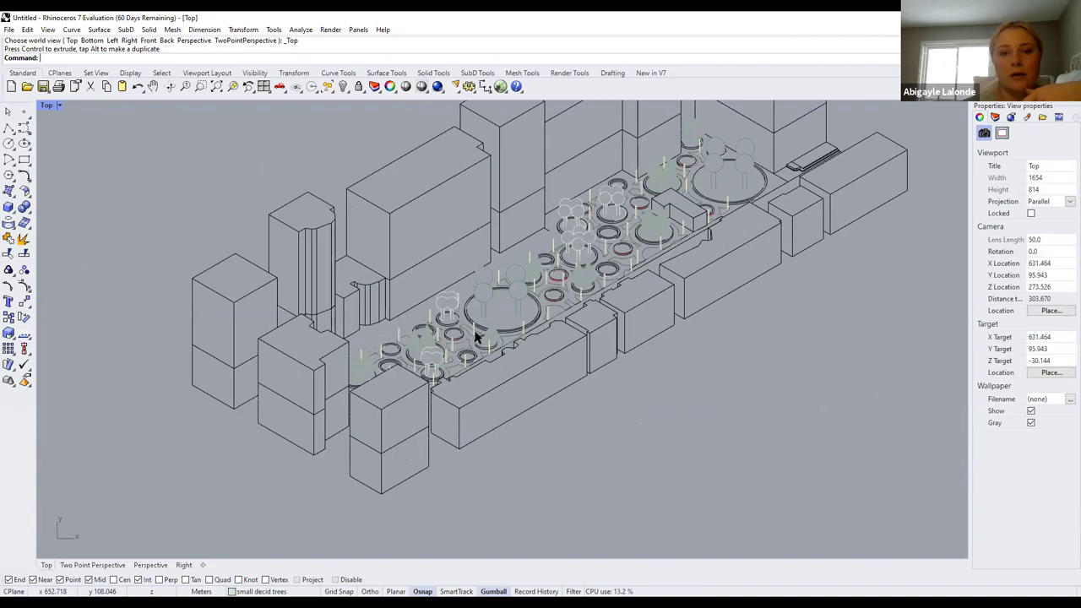
pyautogui.scroll(4, 429, 307)
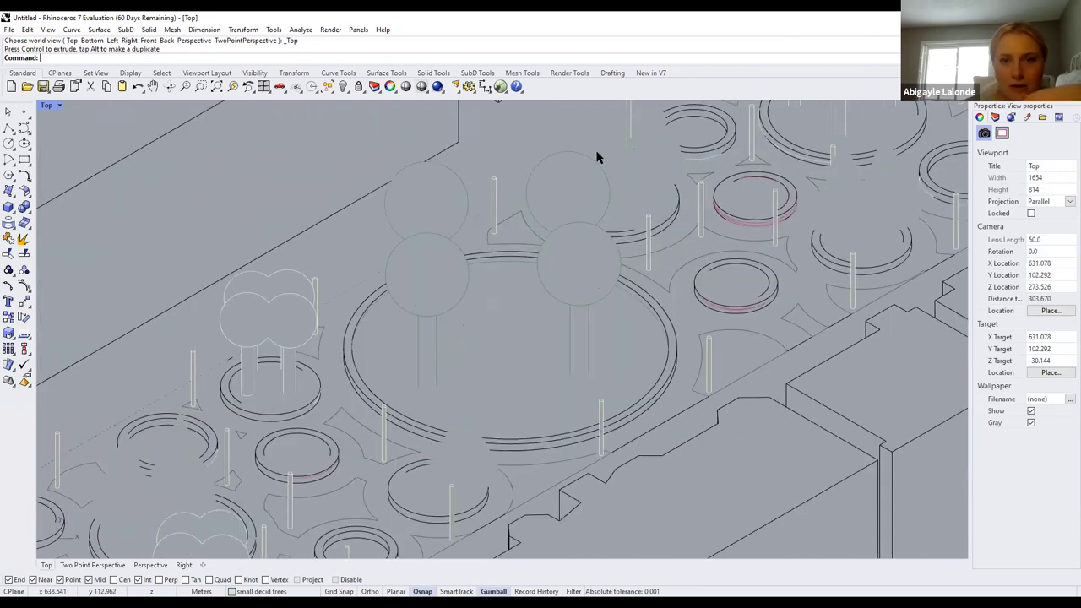
pyautogui.scroll(-1, 562, 180)
pyautogui.scroll(-1, 613, 157)
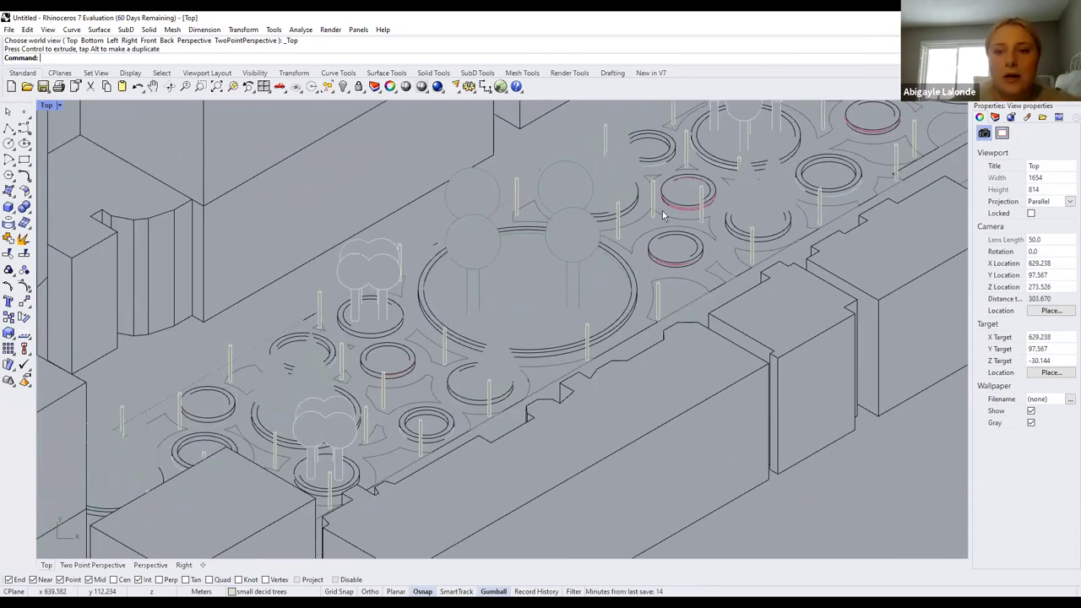
pyautogui.scroll(-2, 574, 224)
pyautogui.scroll(-1, 406, 218)
pyautogui.scroll(-1, 330, 196)
pyautogui.scroll(-4, 330, 196)
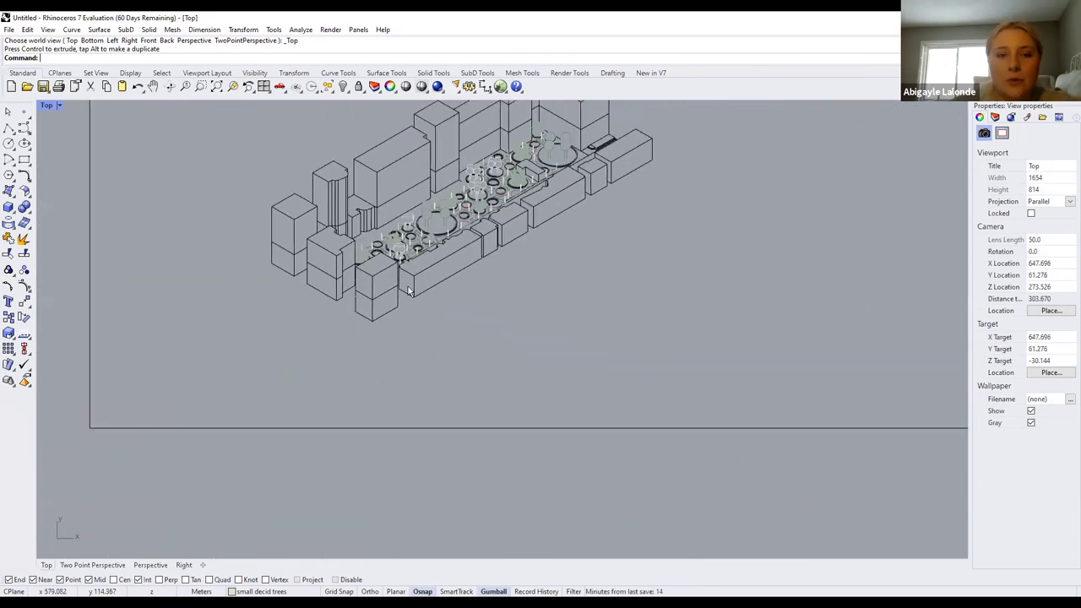
pyautogui.scroll(-3, 407, 287)
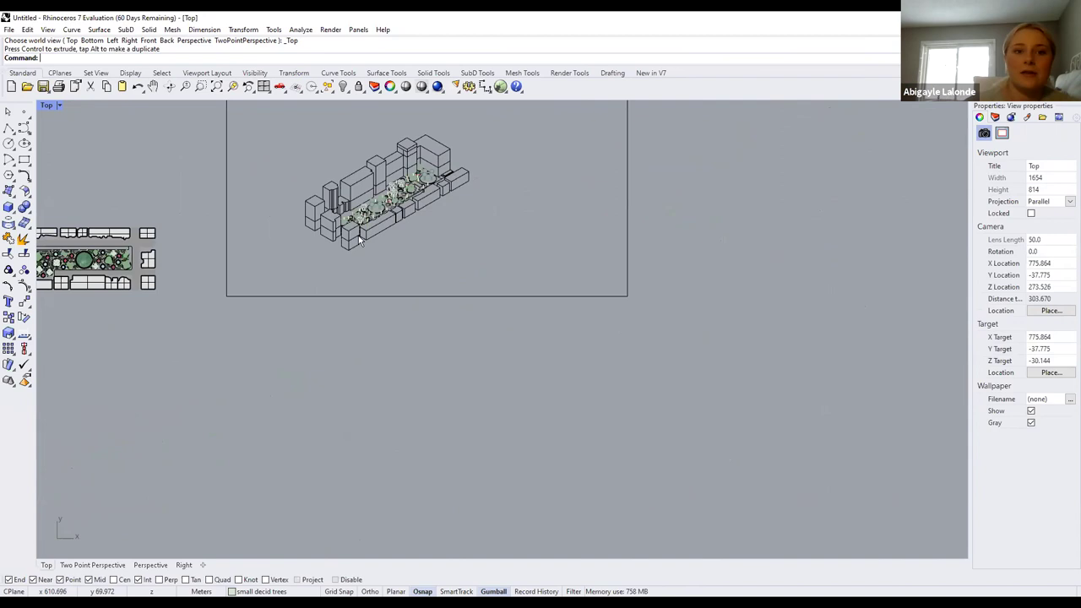
pyautogui.scroll(2, 359, 241)
pyautogui.scroll(-1, 372, 214)
pyautogui.scroll(2, 373, 208)
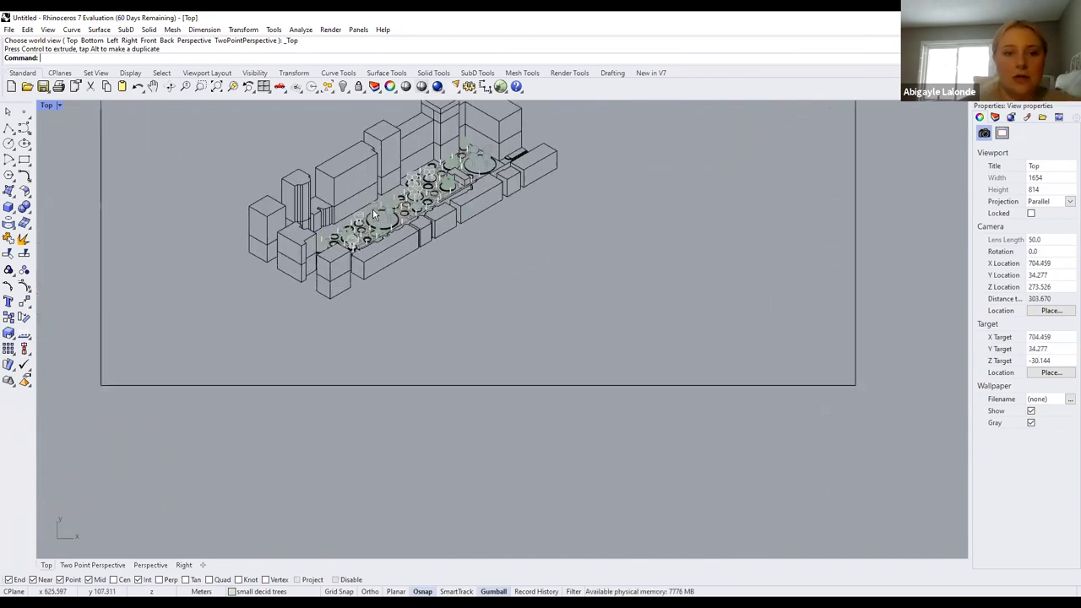
pyautogui.scroll(-2, 351, 348)
pyautogui.scroll(5, 343, 278)
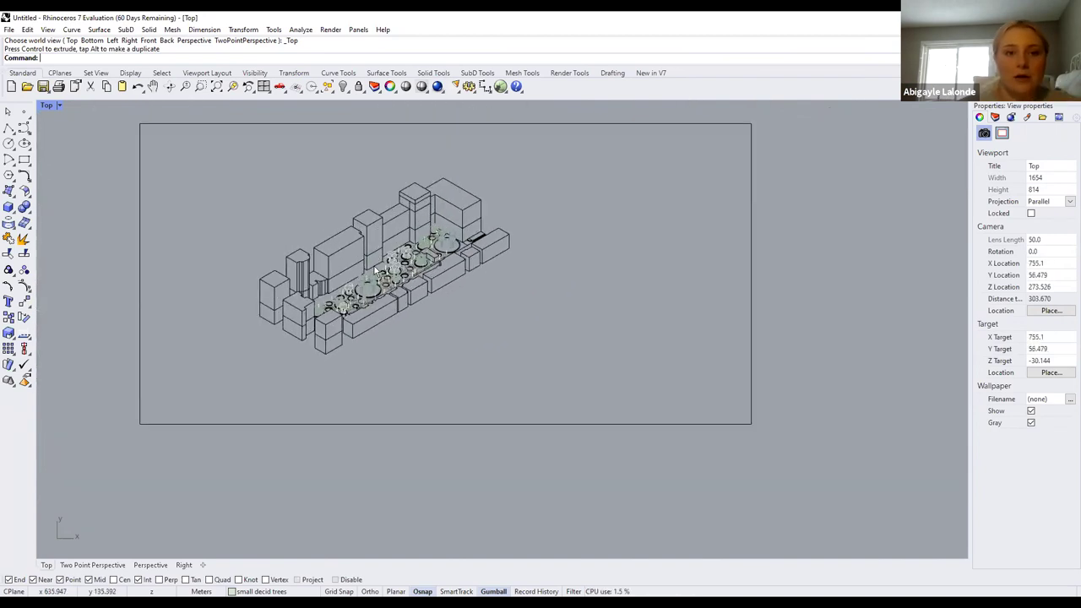
pyautogui.scroll(-5, 332, 253)
# Select the whole 2-D drawing with its frame and start exporting the selection
pyautogui.moveTo(700, 420); pyautogui.dragTo(143, 154)
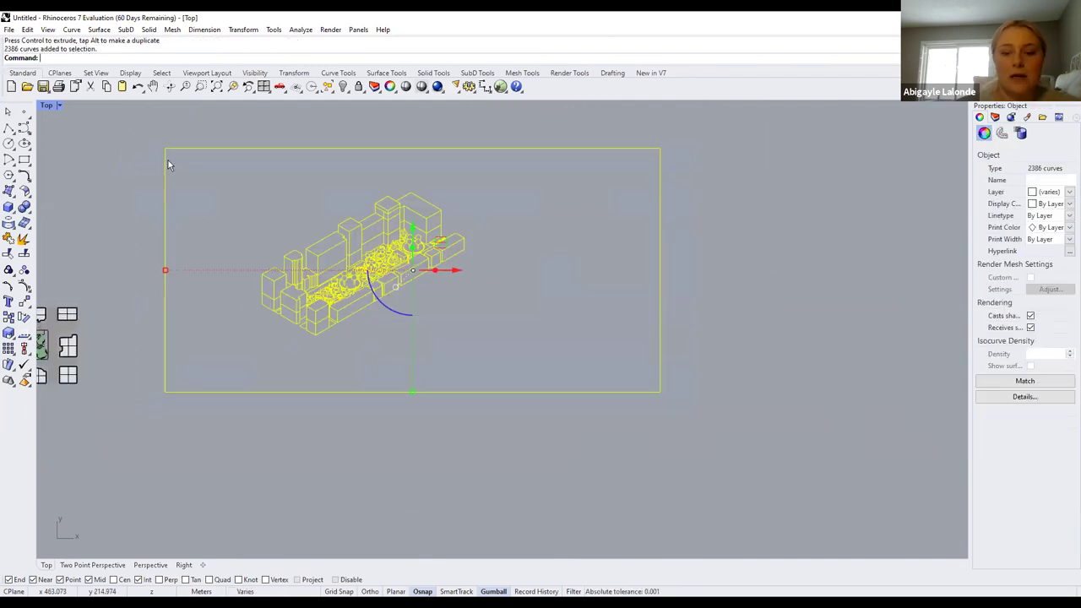
pyautogui.write('Export')
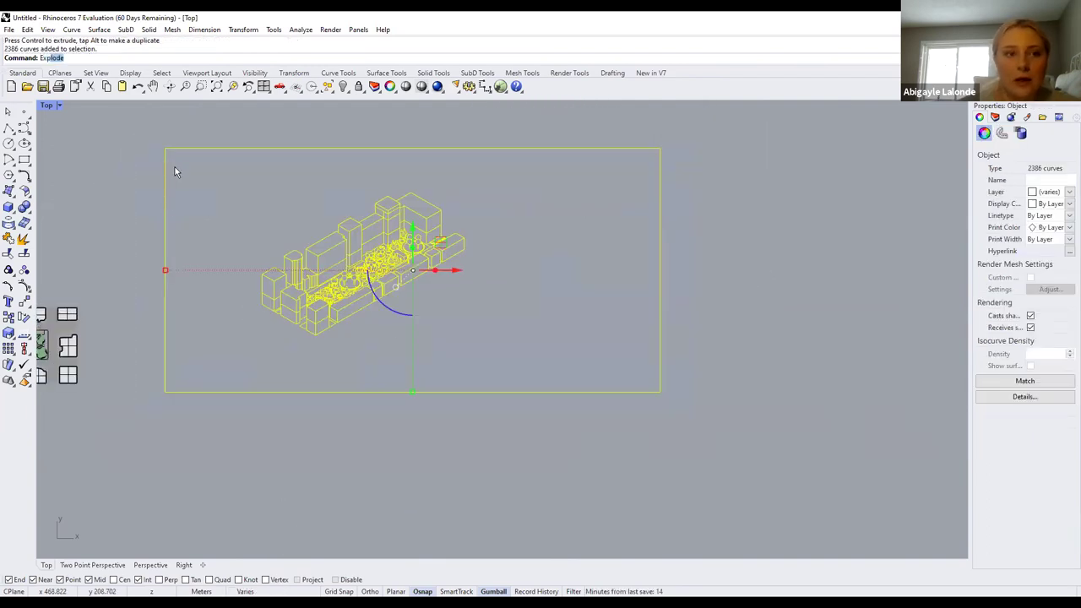
pyautogui.press('Return')
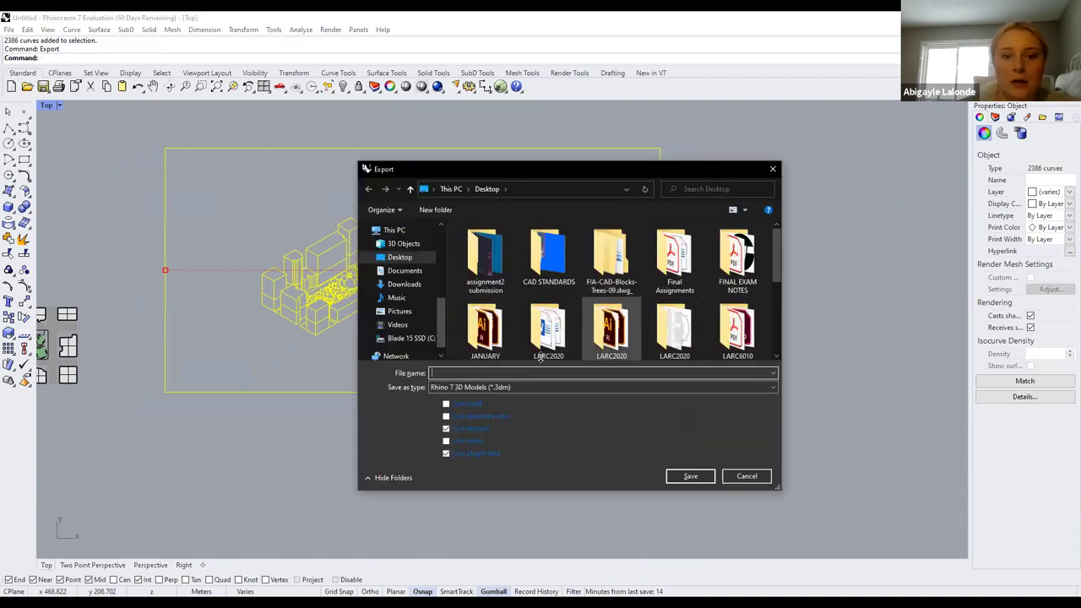
# Set the export format to Adobe Illustrator (*.ai) and name the file TEST YORKVILLE 2D
pyautogui.click(510, 389)
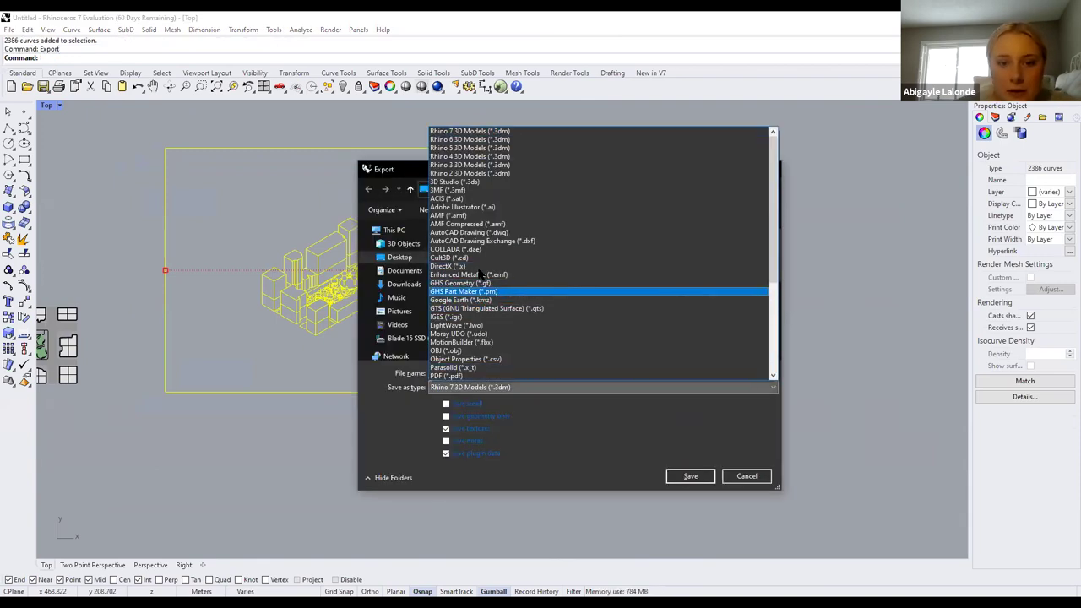
pyautogui.click(483, 207)
pyautogui.click(470, 375)
pyautogui.write('TEST VORKVILLE @')
pyautogui.write('D')
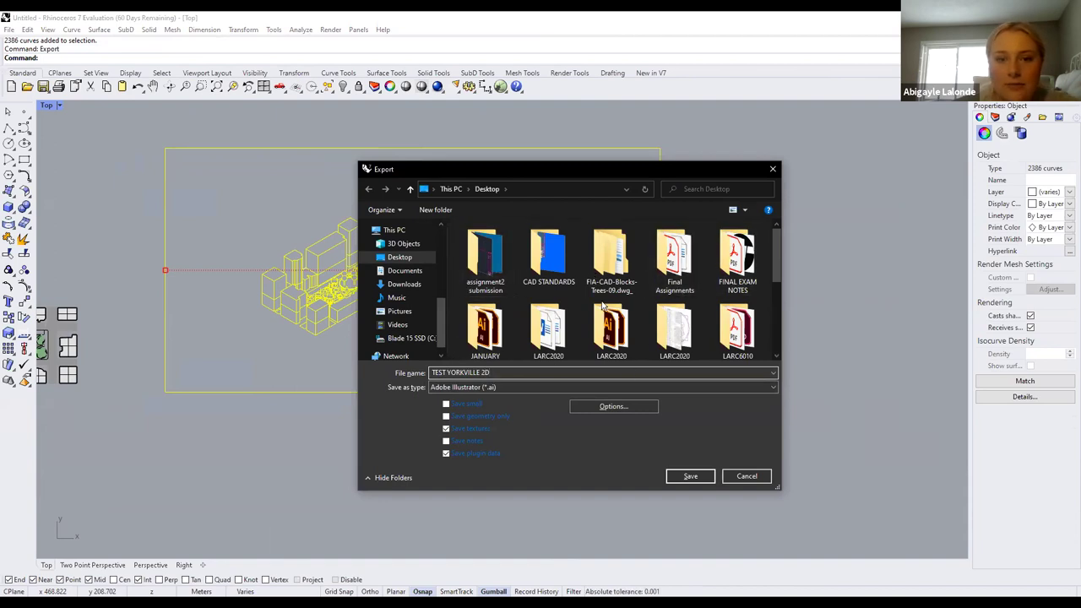
# Save the Illustrator export in the Desktop folder LARC2020 TRACING TUTORIAL (1)
pyautogui.scroll(-1, 603, 307)
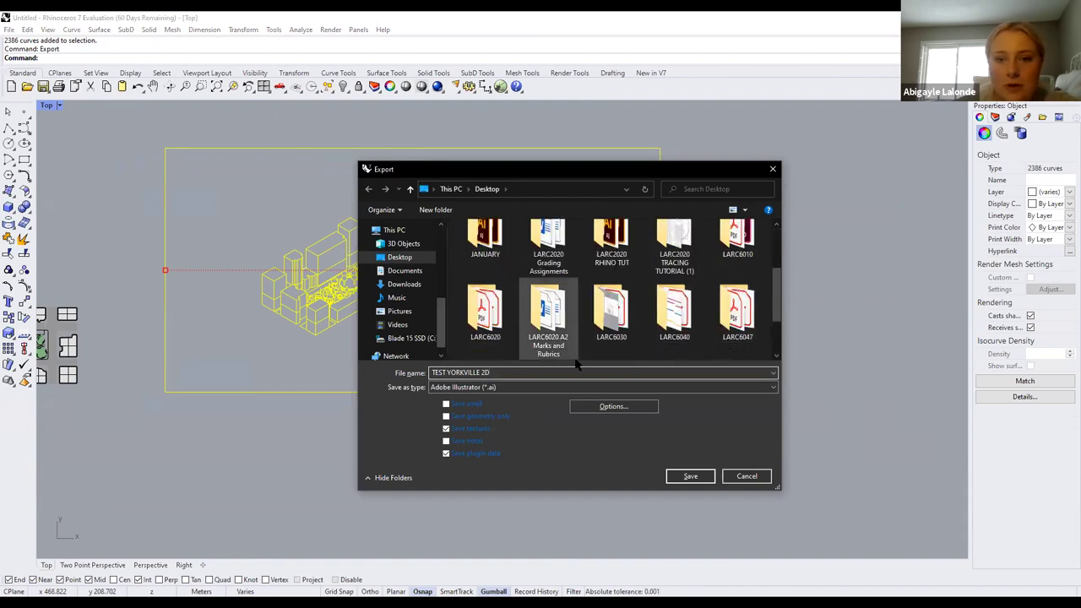
pyautogui.click(674, 246)
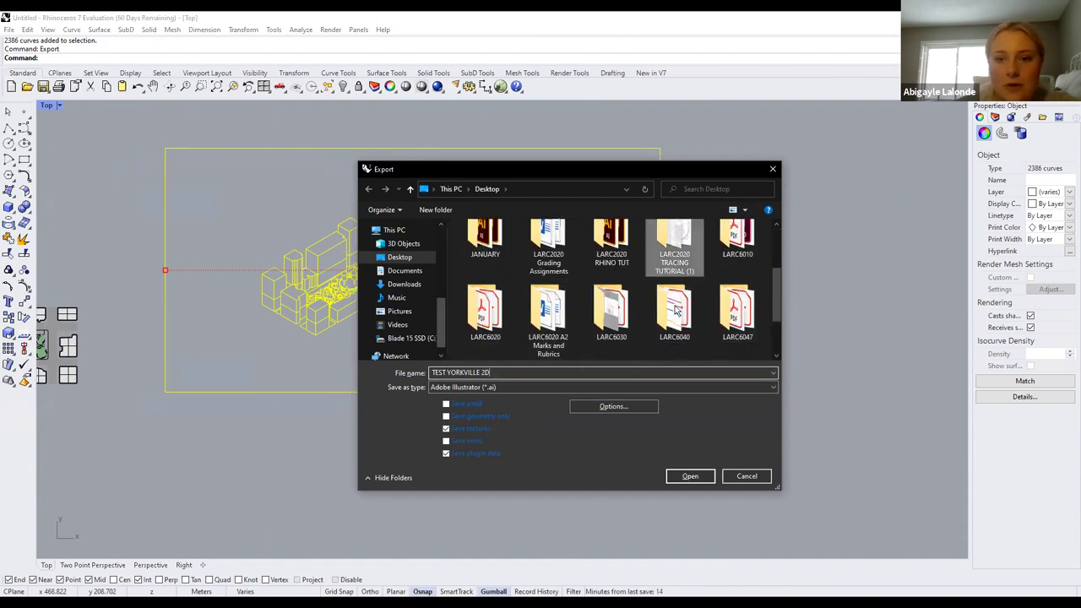
pyautogui.click(689, 476)
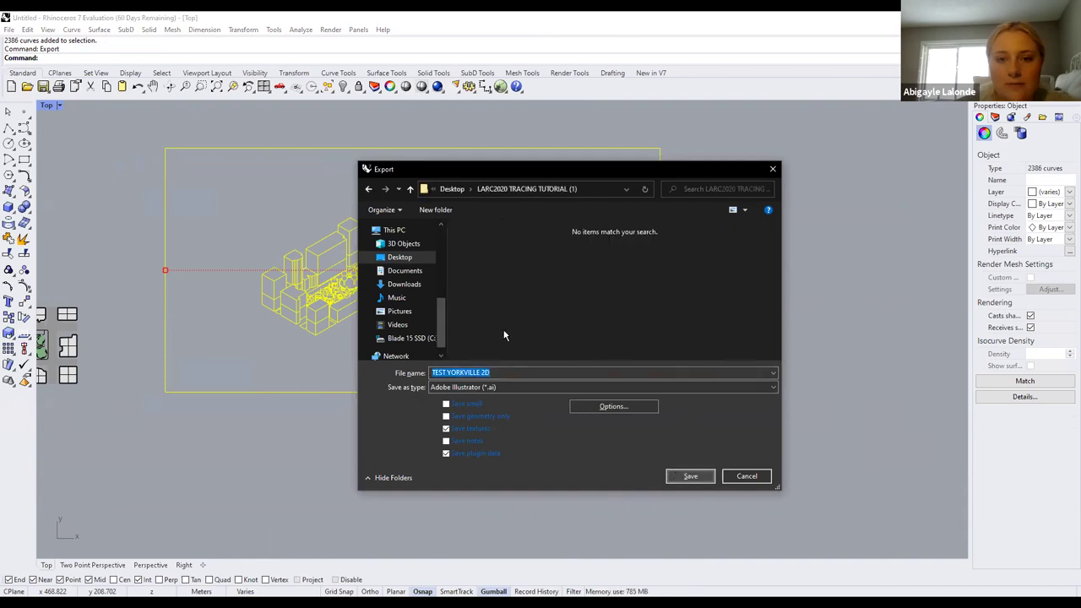
pyautogui.press('Return')
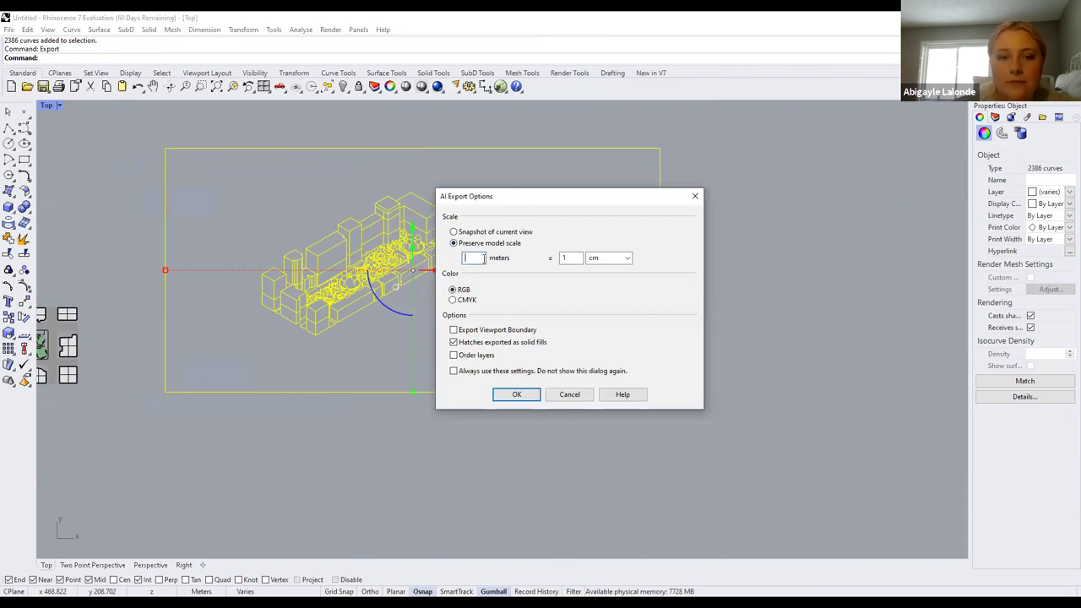
# Set the preserved model scale to 10 meters = 1 cm and complete the Illustrator export
pyautogui.write('5')
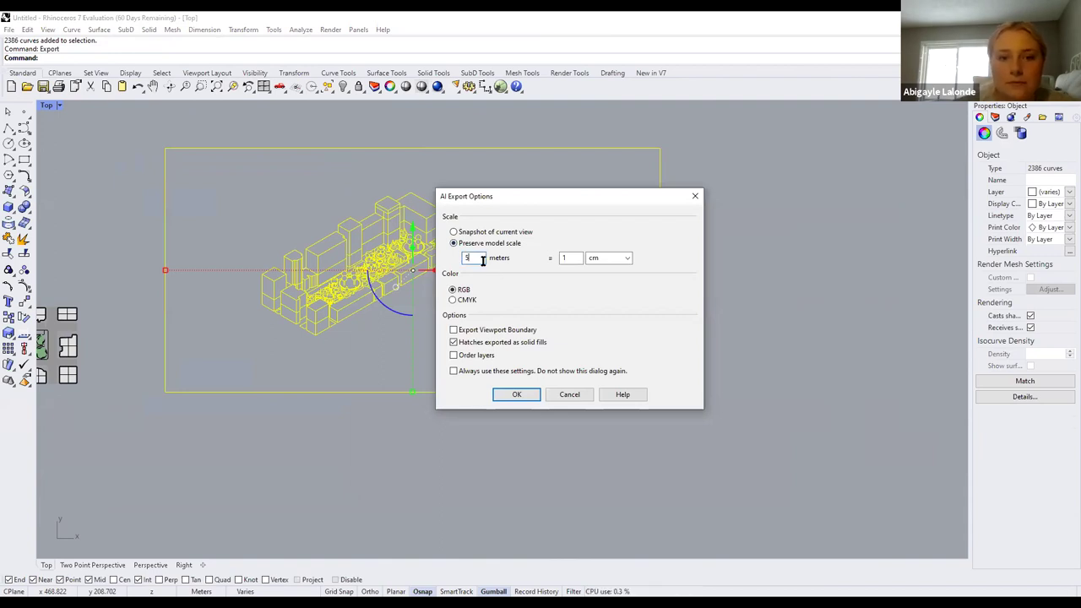
pyautogui.press('BackSpace')
pyautogui.write('1')
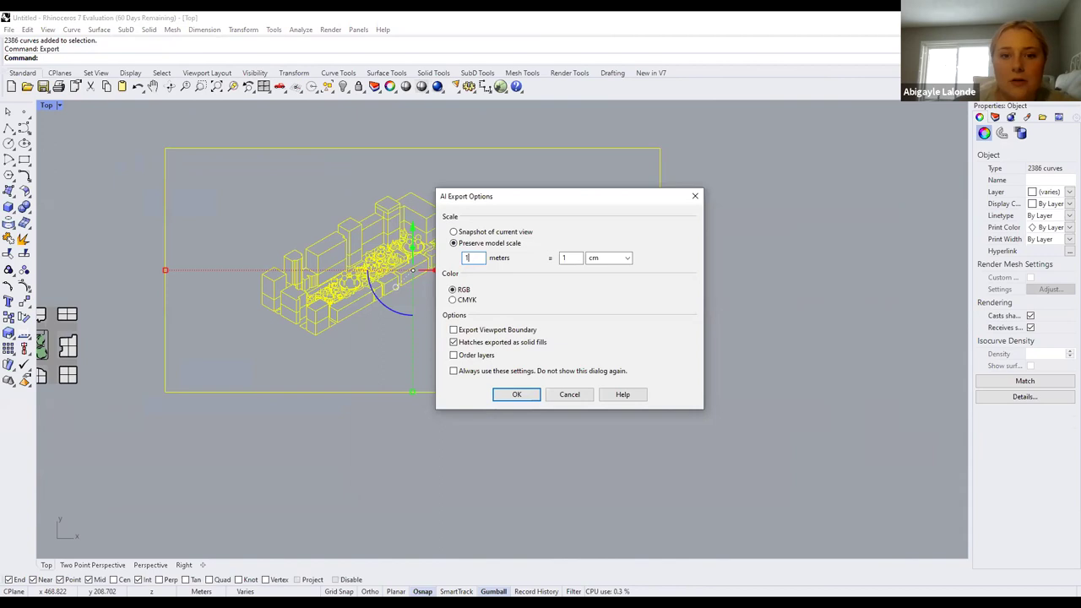
pyautogui.write('0')
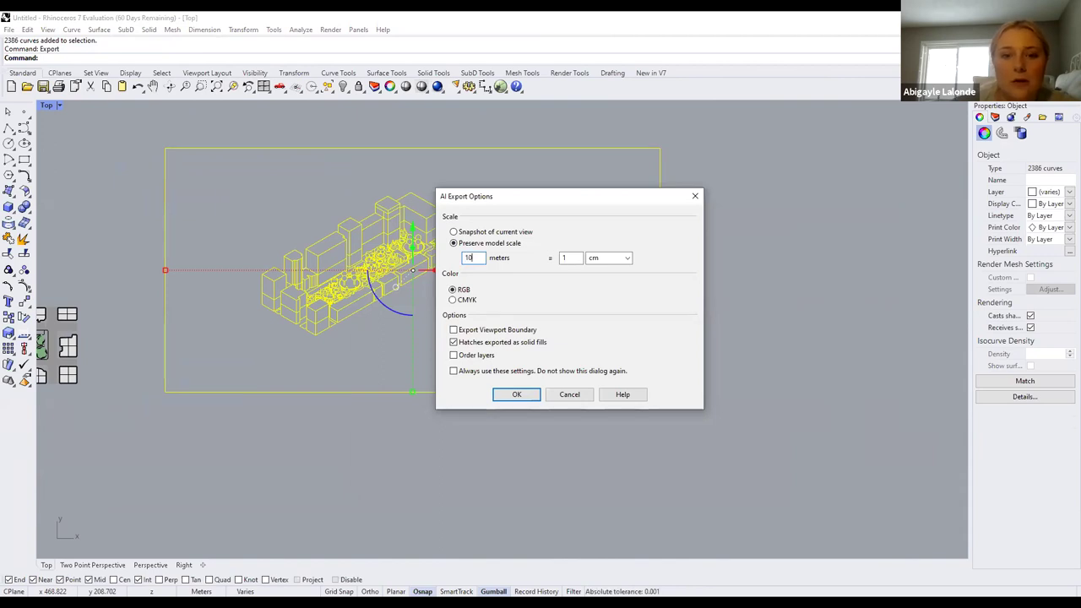
pyautogui.click(516, 395)
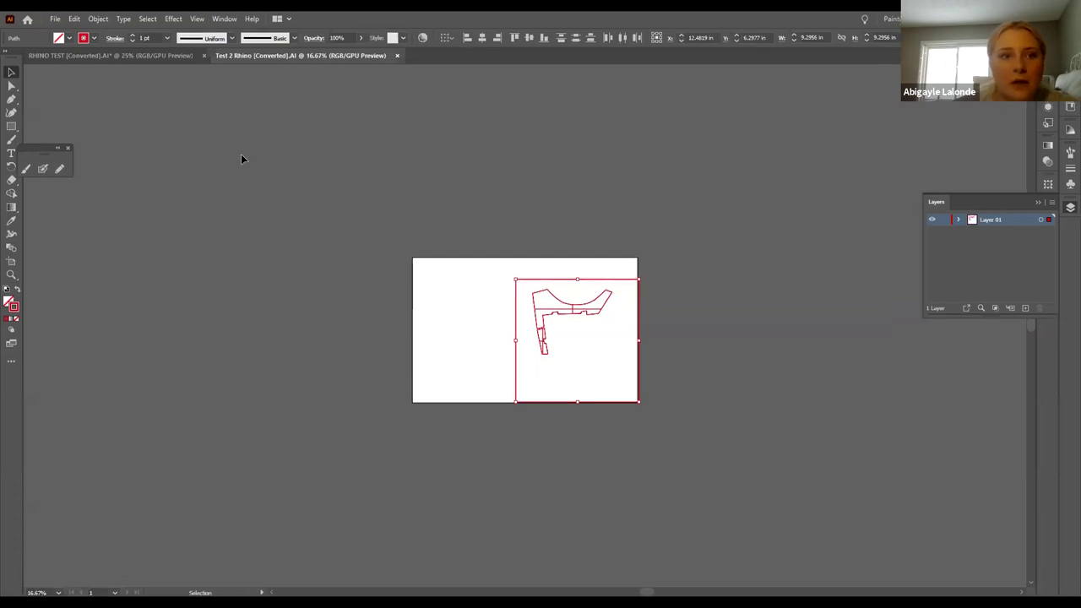
# Open the exported TEST YORKVILLE 2D drawing in Illustrator
pyautogui.click(55, 7)
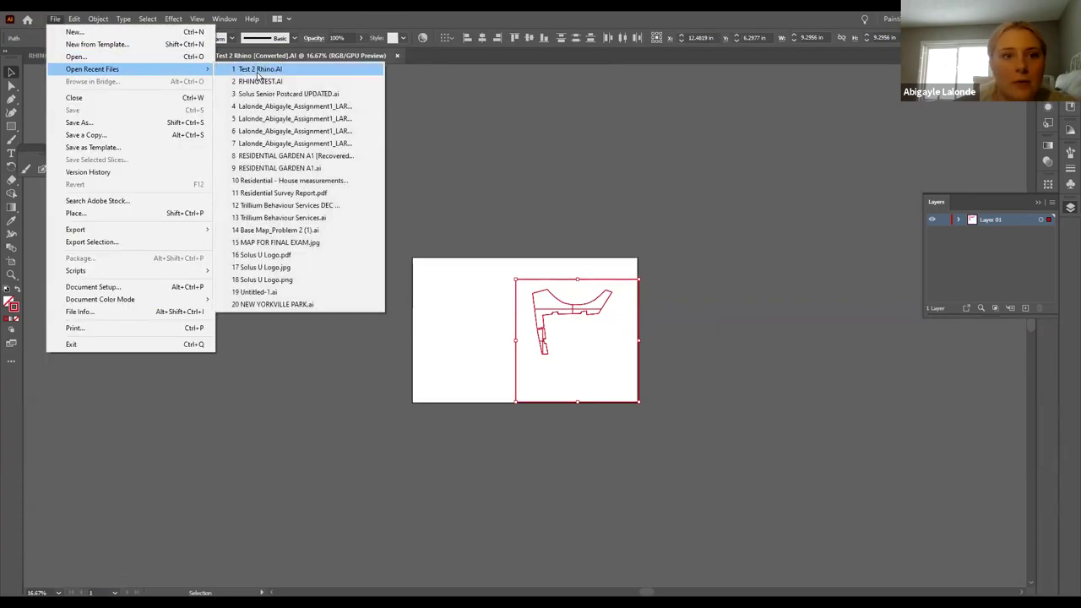
pyautogui.click(280, 92)
pyautogui.scroll(-1, 277, 260)
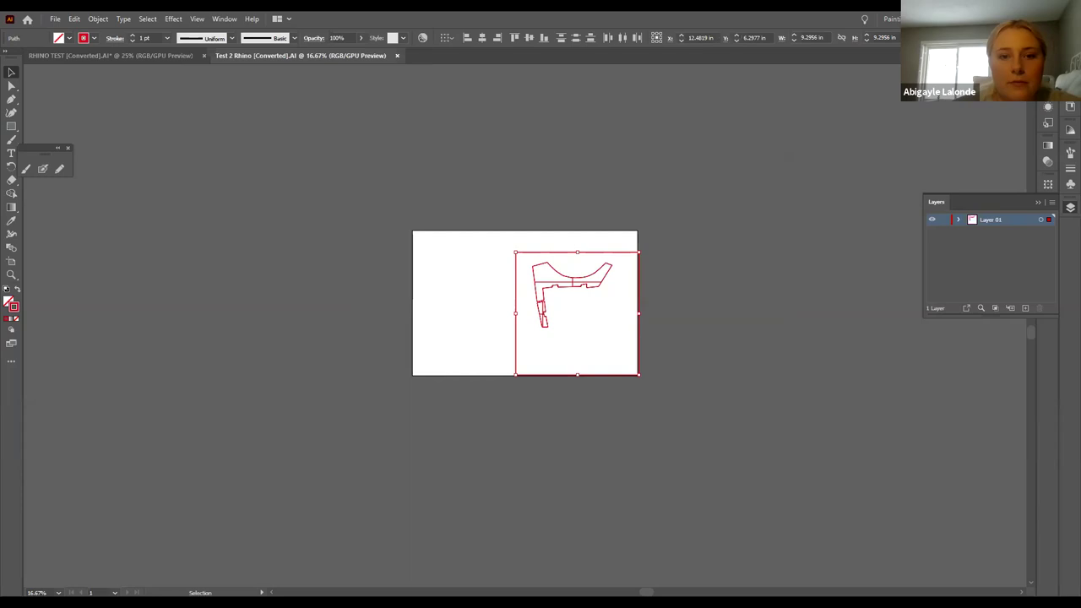
pyautogui.click(55, 23)
pyautogui.moveTo(88, 71)
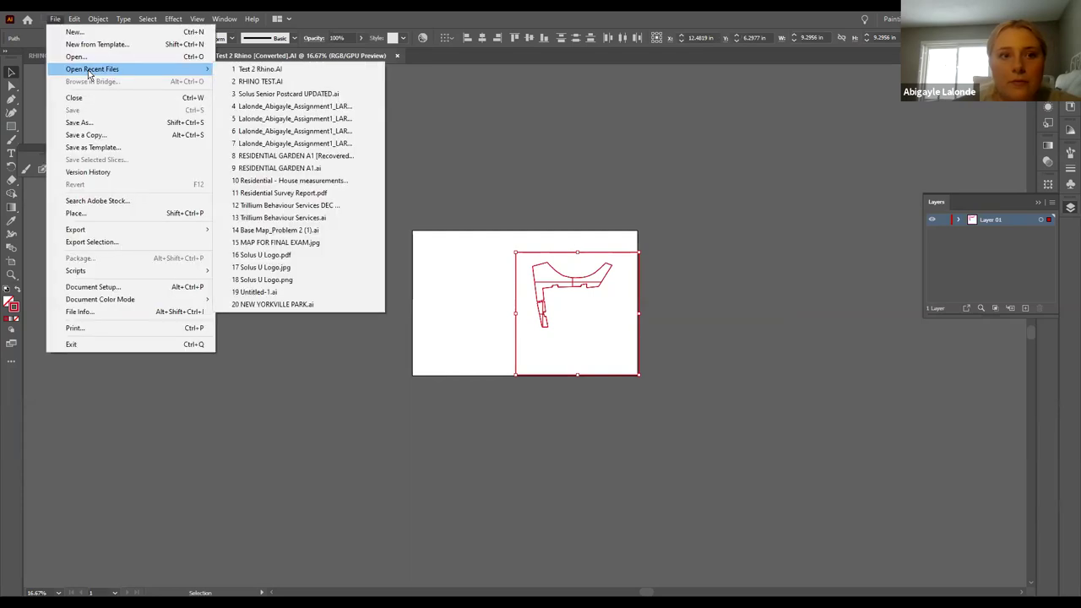
pyautogui.click(467, 118)
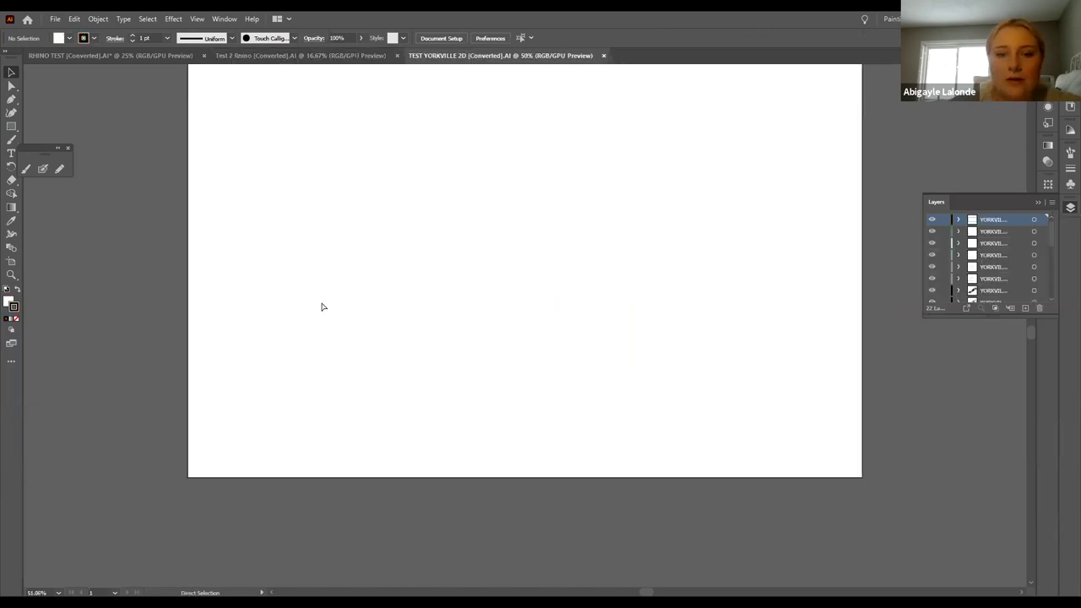
# Select the whole Yorkville drawing with its frame and move it onto the artboard
pyautogui.hotkey('ctrl', '=')
pyautogui.hotkey('ctrl', '=')
pyautogui.hotkey('ctrl', '=')
pyautogui.hscroll(10, 321, 304)
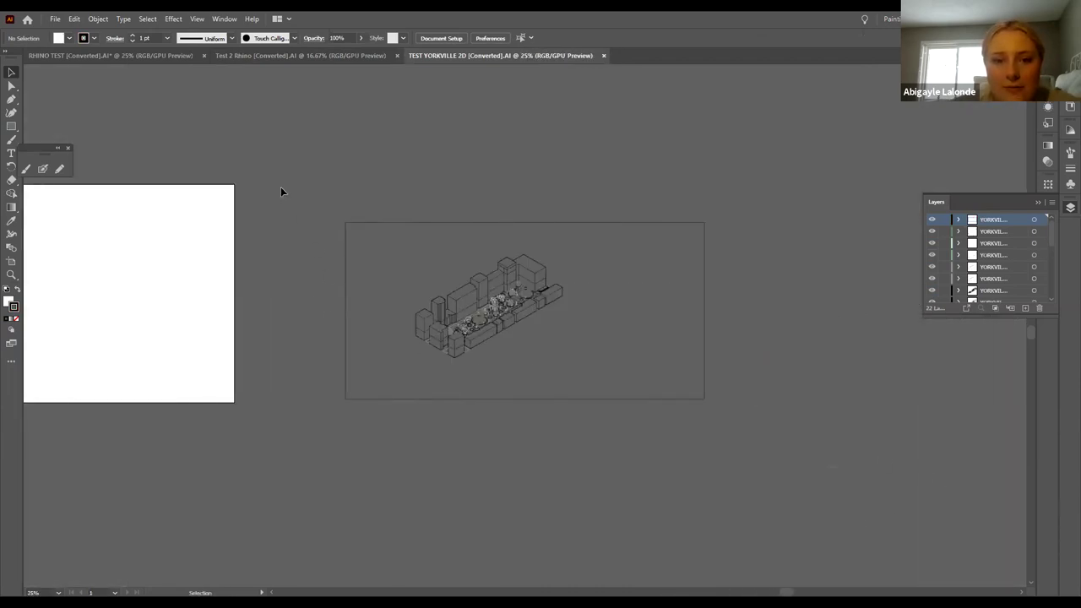
pyautogui.click(582, 295)
pyautogui.moveTo(592, 298); pyautogui.dragTo(623, 304)
pyautogui.scroll(-1, 1022, 261)
pyautogui.scroll(1, 990, 276)
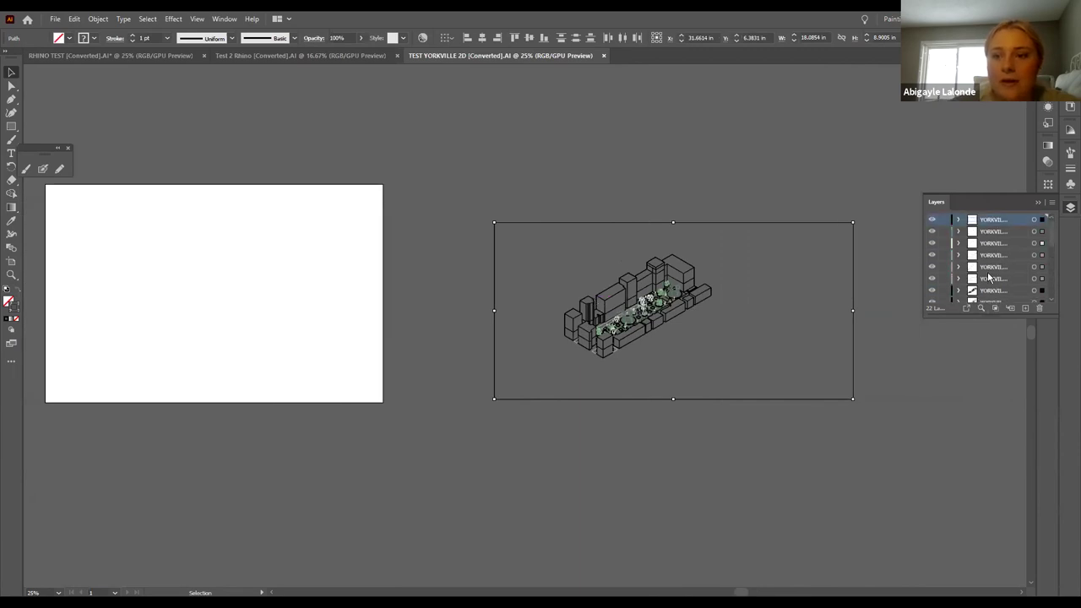
pyautogui.scroll(-1, 811, 299)
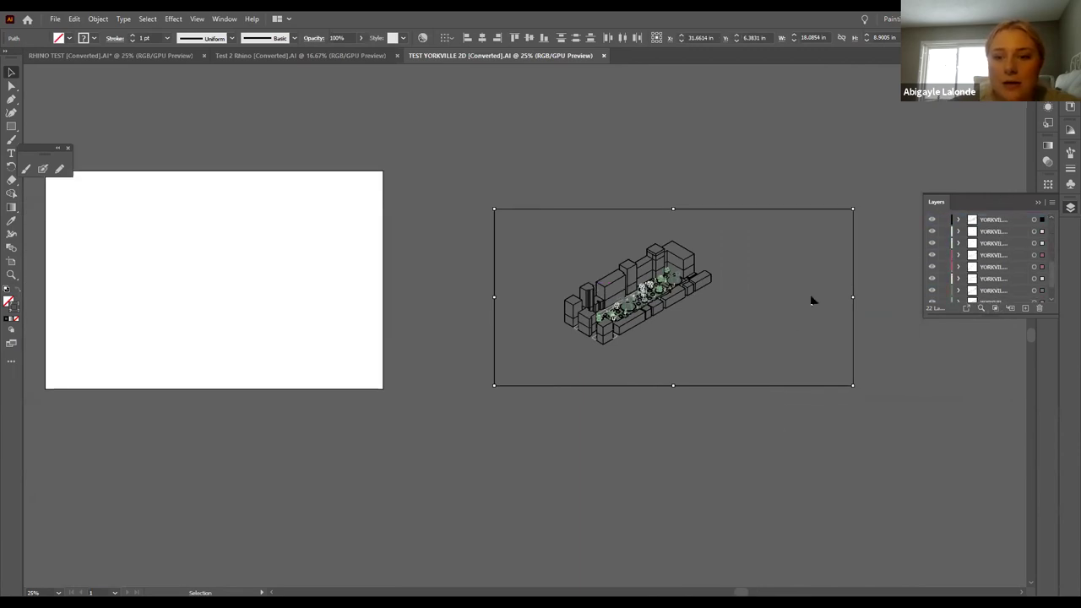
pyautogui.moveTo(494, 305); pyautogui.dragTo(42, 289)
pyautogui.click(230, 415)
pyautogui.keyDown('ctrl'); pyautogui.hscroll(-2, 230, 415); pyautogui.keyUp('ctrl')
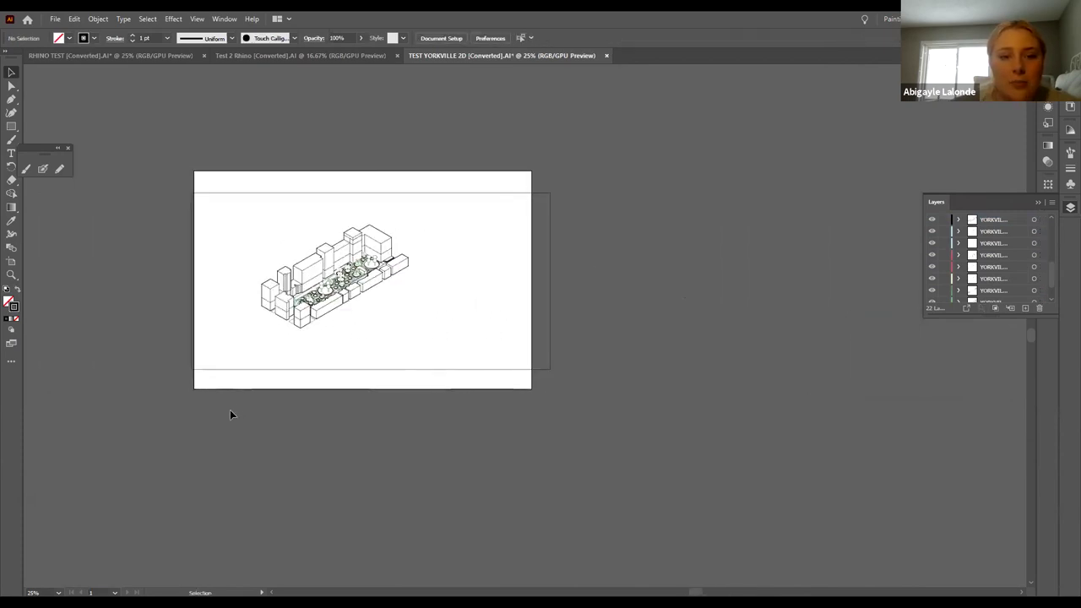
# Select all the isometric linework inside the frame and set its stroke weight to 0.25 pt
pyautogui.hotkey('ctrl', '+')
pyautogui.hotkey('ctrl', '+')
pyautogui.hotkey('ctrl', '+')
pyautogui.keyDown('ctrl'); pyautogui.hscroll(-5, 230, 415); pyautogui.keyUp('ctrl')
pyautogui.scroll(3, 678, 437)
pyautogui.scroll(3, 538, 347)
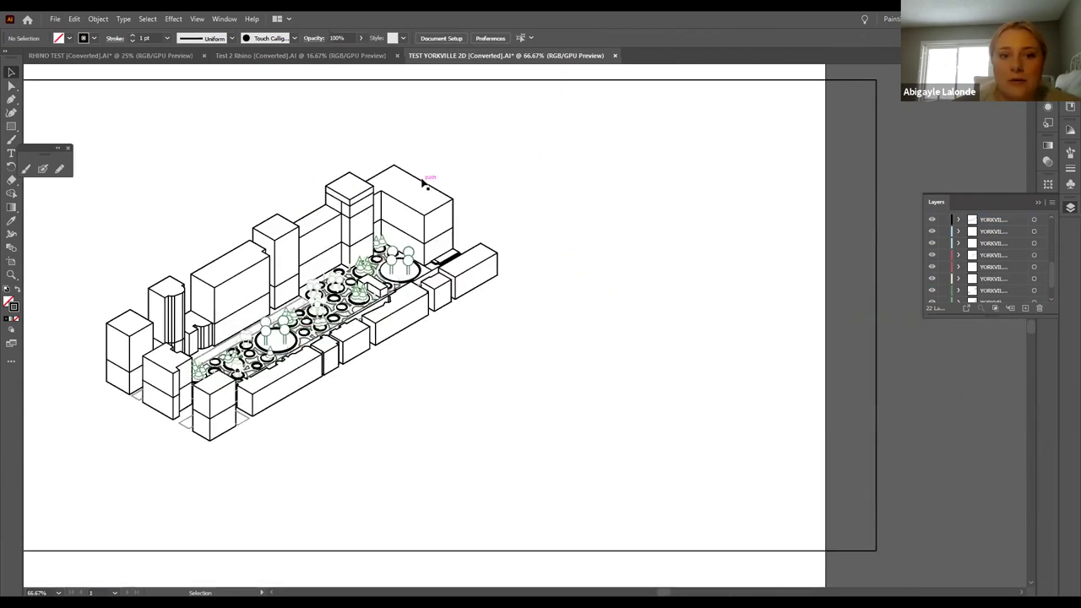
pyautogui.click(428, 189)
pyautogui.moveTo(571, 423); pyautogui.dragTo(92, 181)
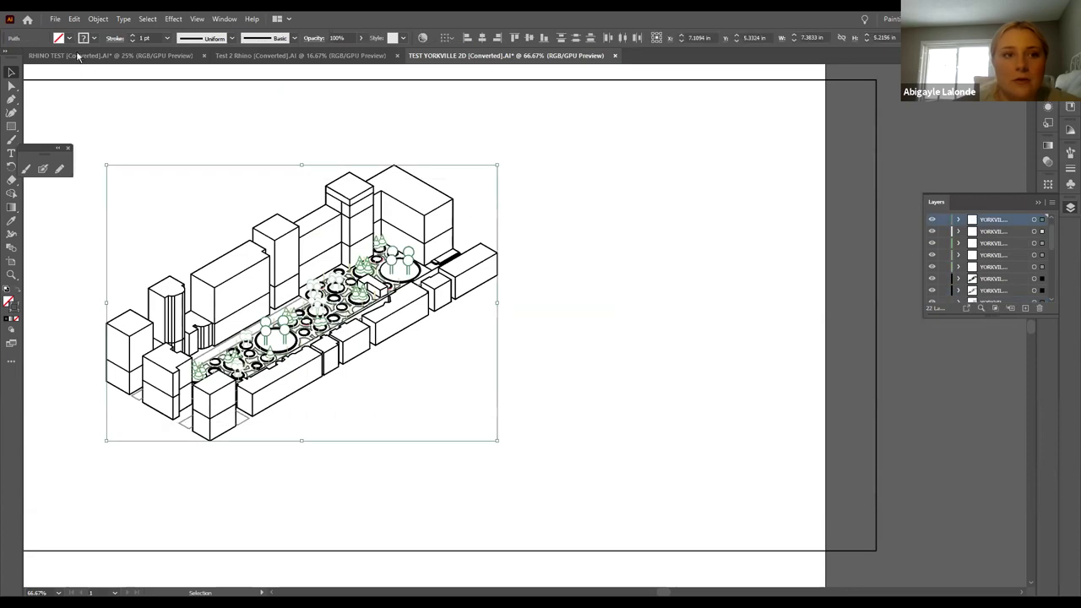
pyautogui.click(142, 38)
pyautogui.write('0.25')
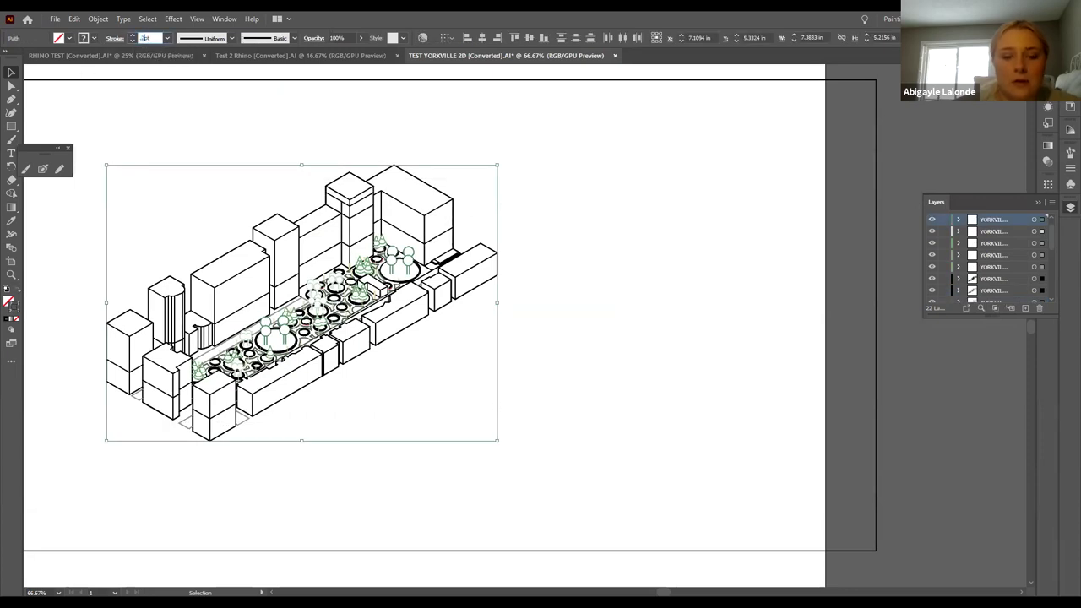
pyautogui.press('Return')
pyautogui.click(747, 362)
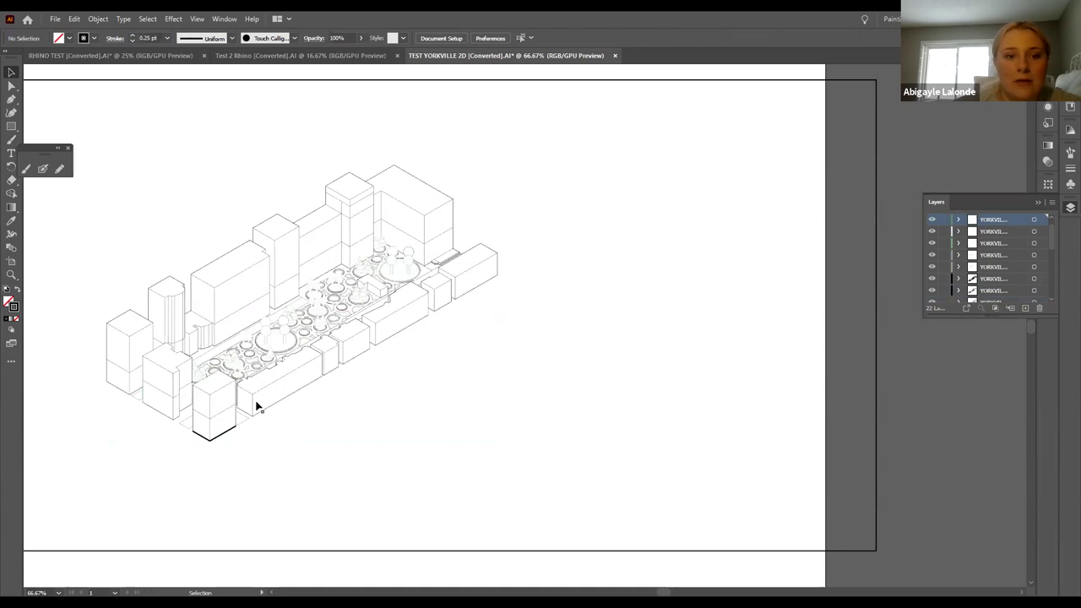
# Examine the thinned linework of the trees, planters and buildings up close and as a whole
pyautogui.hotkey('ctrl', '=')
pyautogui.hotkey('ctrl', '=')
pyautogui.scroll(-2, 194, 397)
pyautogui.keyDown('shift'); pyautogui.hscroll(-3, 193, 397); pyautogui.keyUp('shift')
pyautogui.scroll(3, 193, 398)
pyautogui.hotkey('ctrl', '=')
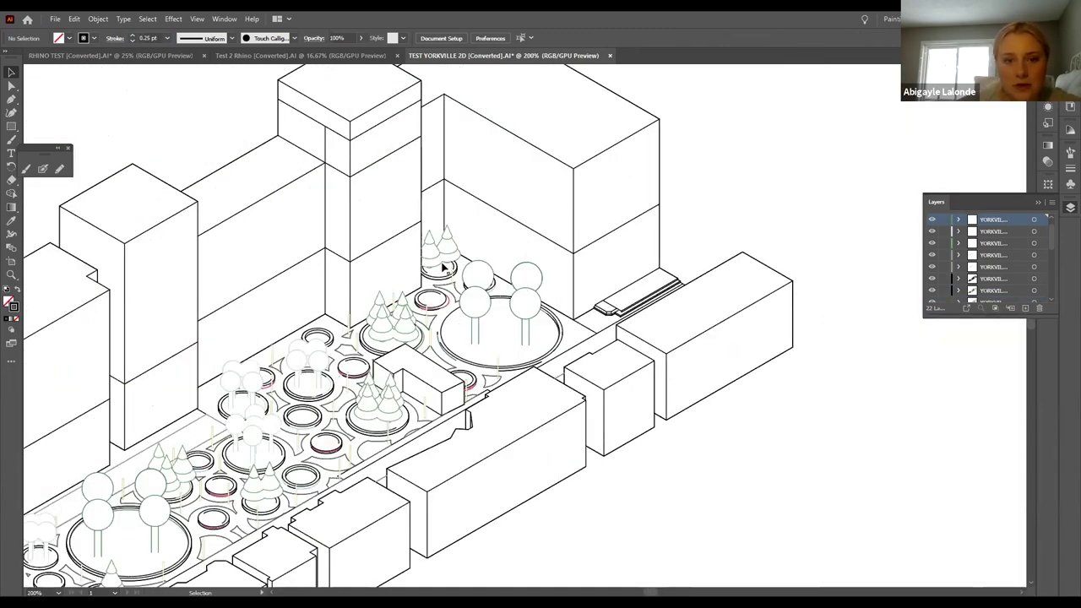
pyautogui.scroll(-2, 314, 370)
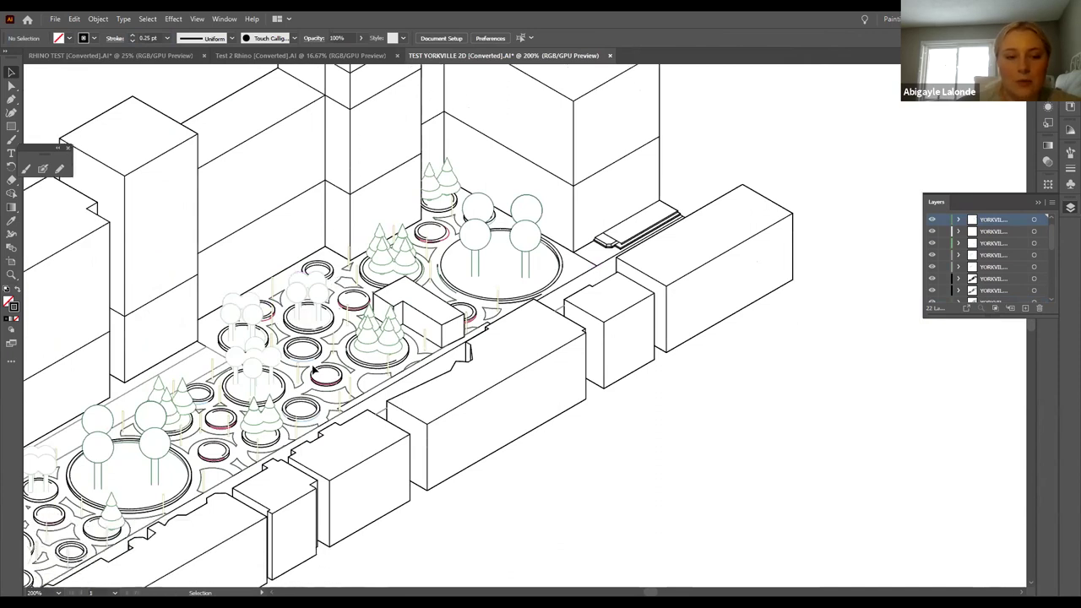
pyautogui.scroll(-1, 268, 475)
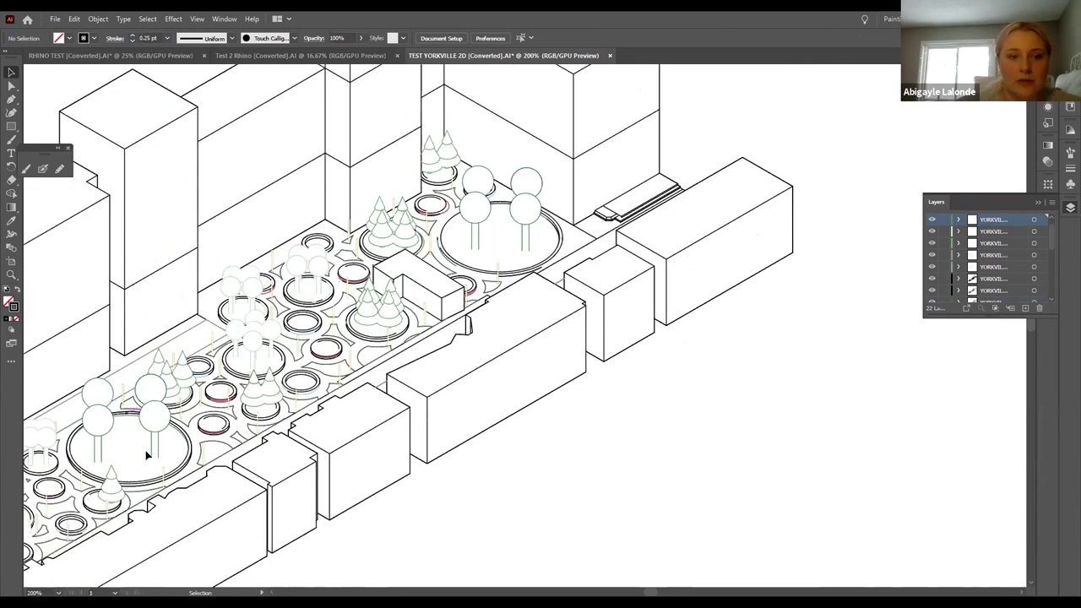
pyautogui.scroll(-1, 217, 508)
pyautogui.press('a')
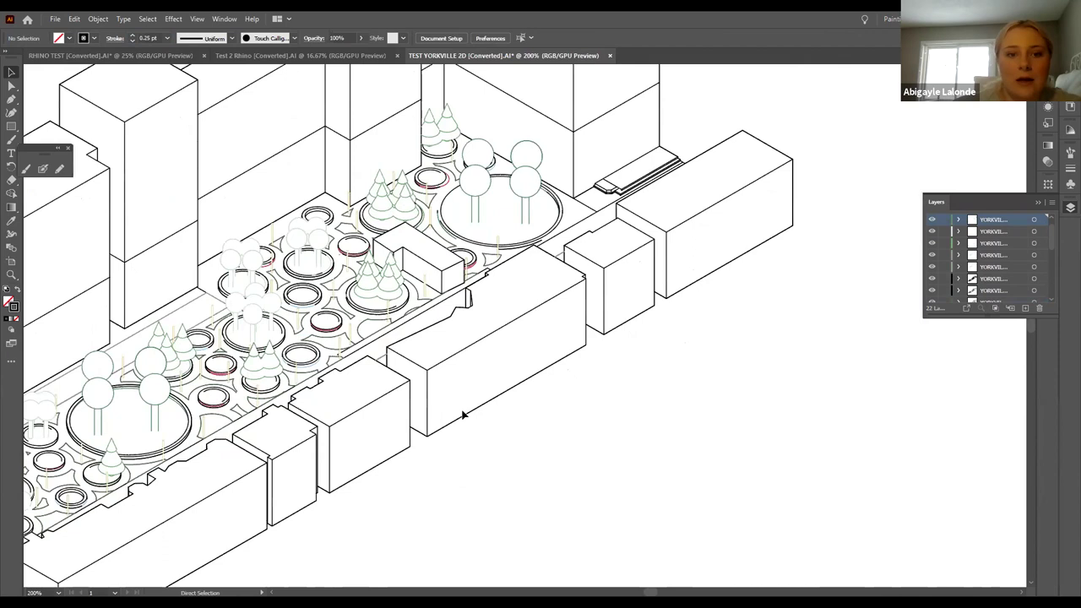
pyautogui.hotkey('ctrl', '-')
pyautogui.hotkey('ctrl', '-')
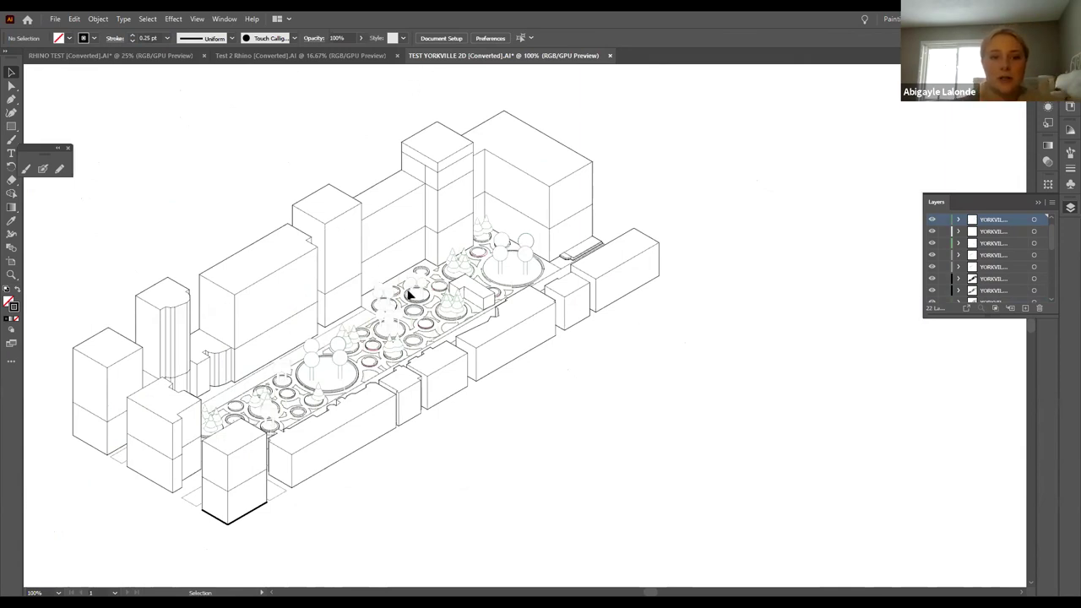
pyautogui.scroll(1, 321, 388)
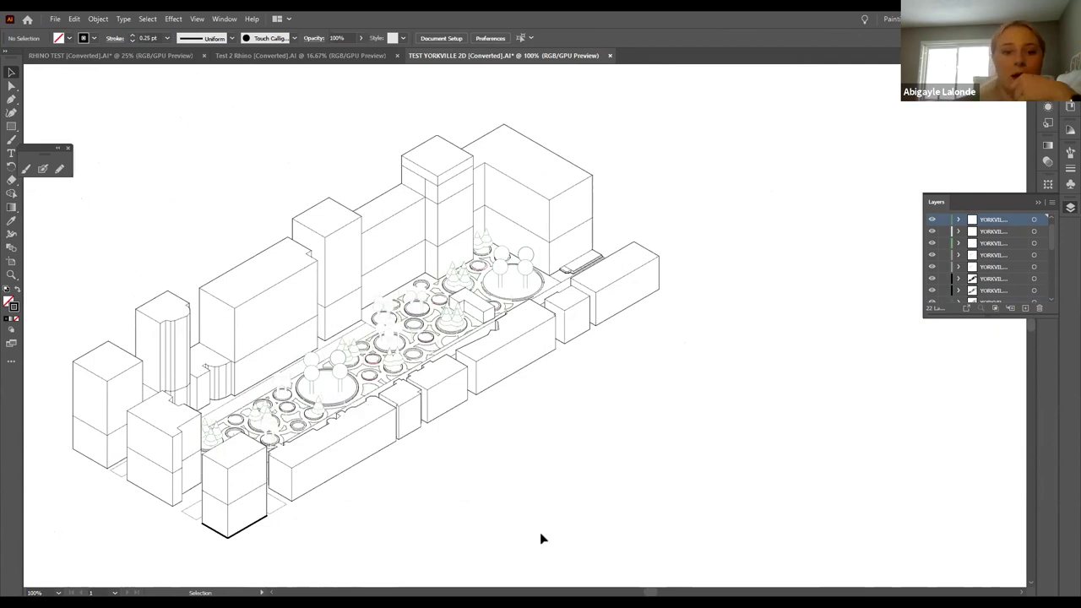
pyautogui.scroll(-1, 503, 512)
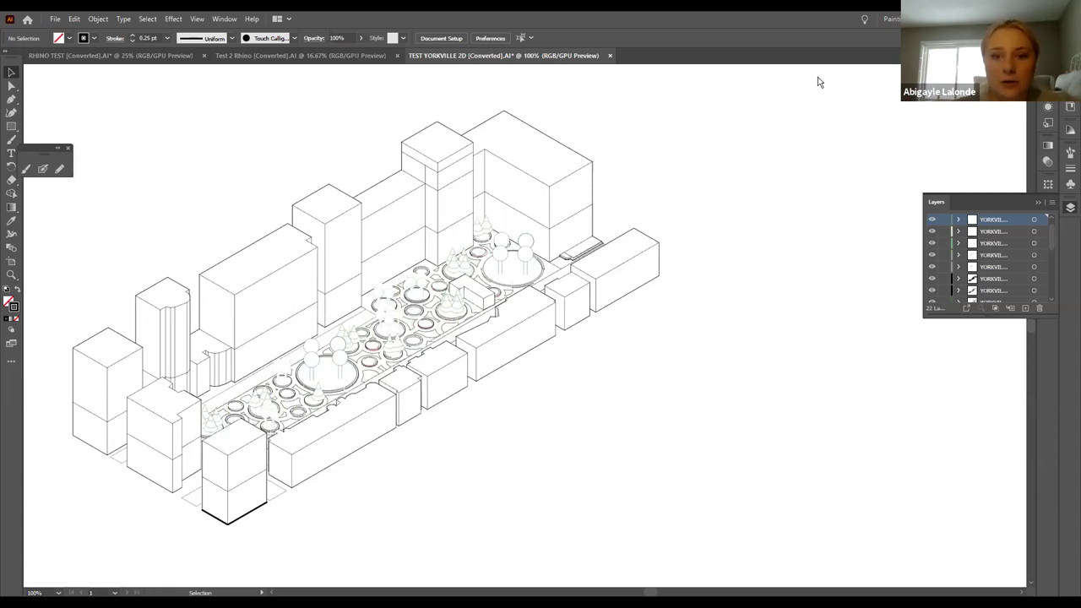
# Switch to the RHINO TUT document with the Lurie Garden aerial photo and show its layers
pyautogui.hotkey('alt', 'Tab')
pyautogui.scroll(-5, 591, 295)
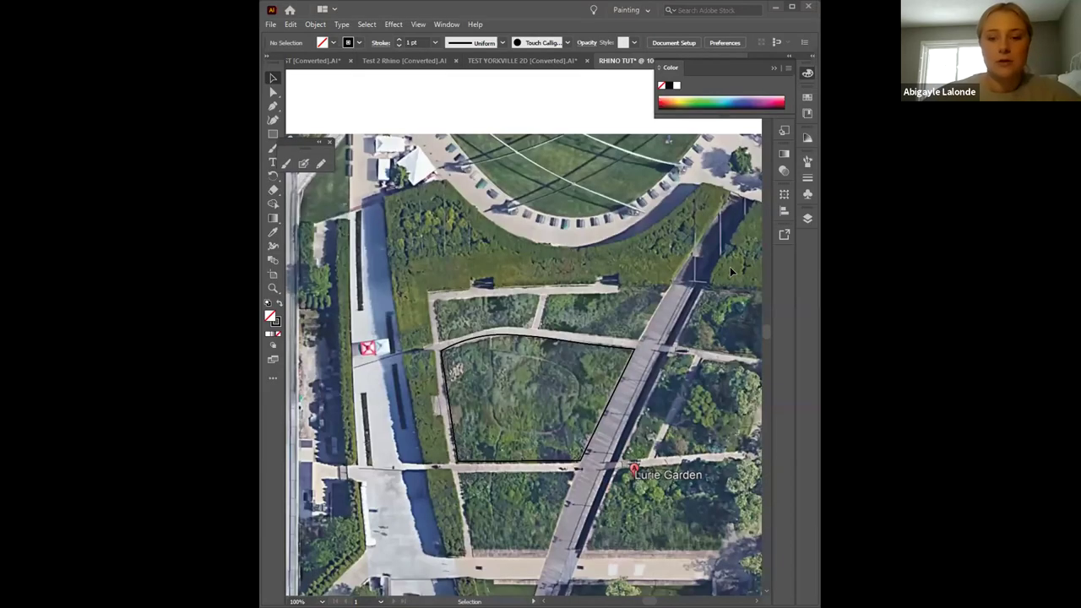
pyautogui.hotkey('ctrl', '=')
pyautogui.hotkey('ctrl', '=')
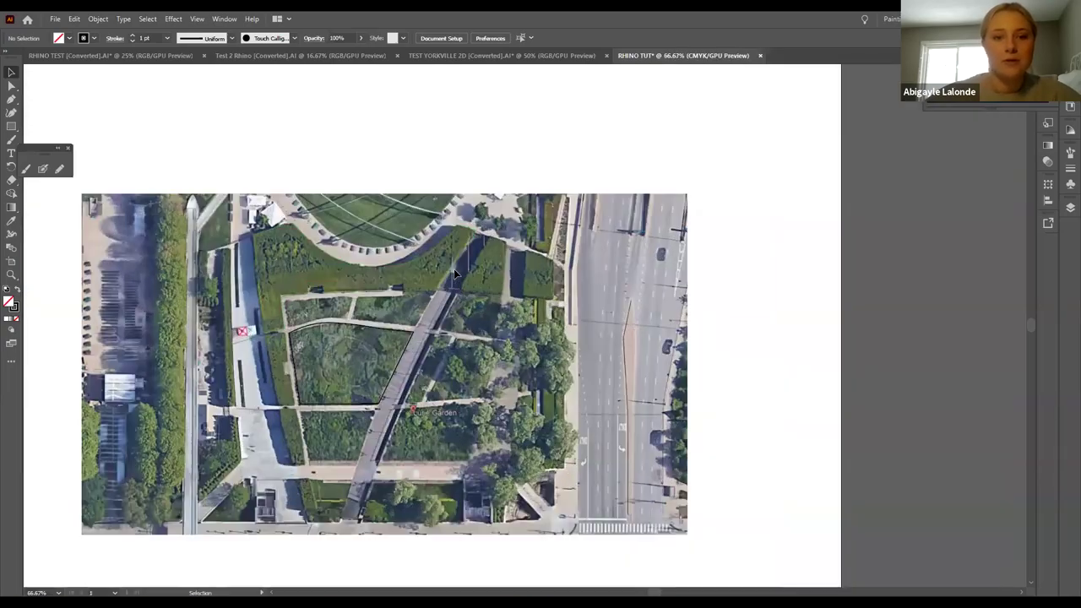
pyautogui.click(1070, 209)
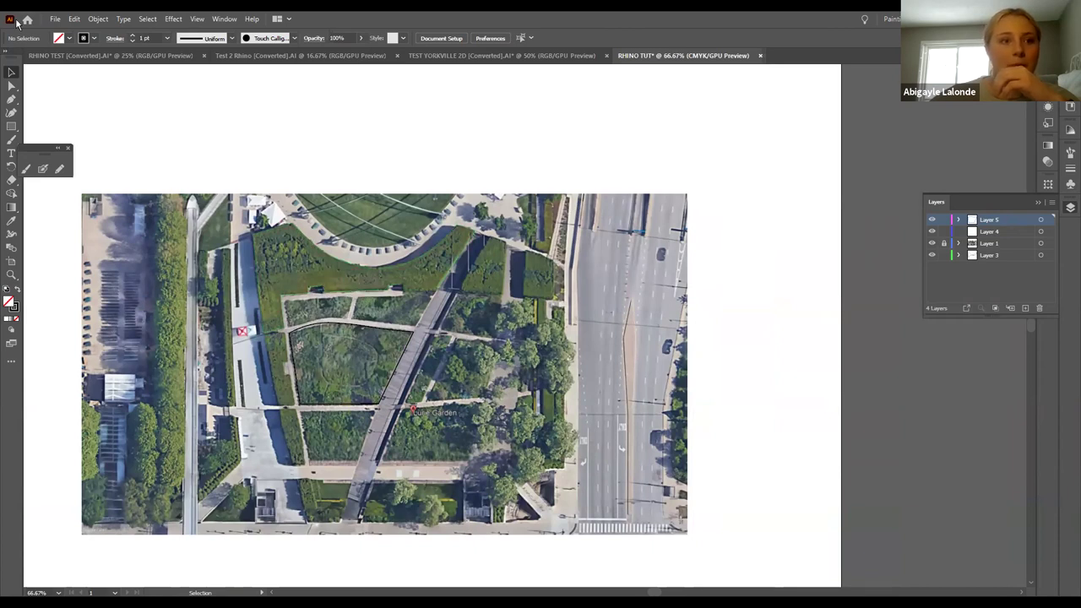
# Save the RHINO TUT document as an Adobe PDF in the LARC2020 RHINO TUT folder
pyautogui.click(54, 18)
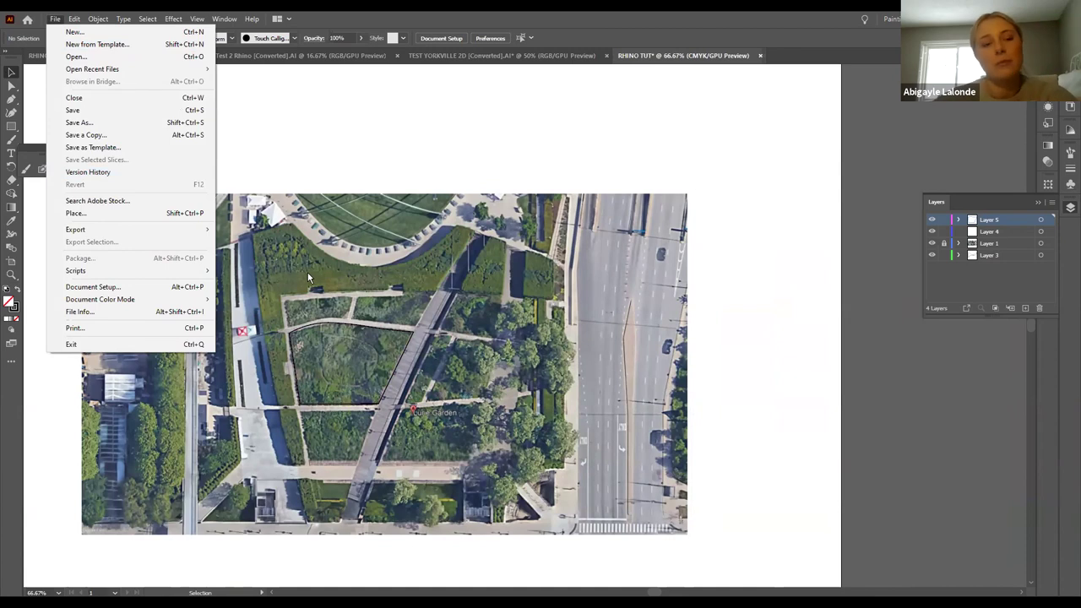
pyautogui.click(143, 238)
pyautogui.click(148, 254)
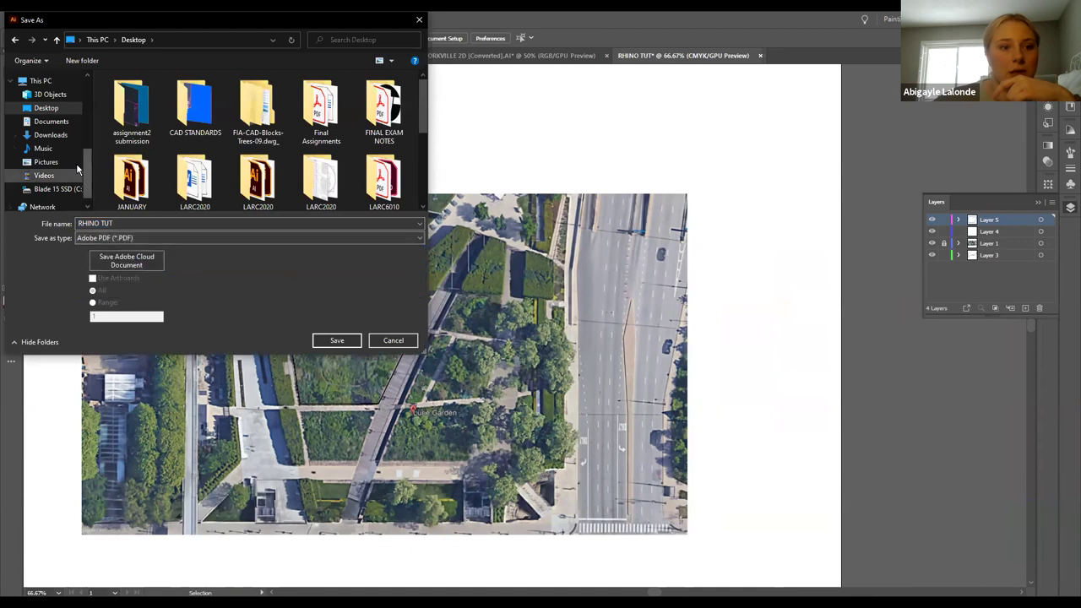
pyautogui.scroll(5, 50, 143)
pyautogui.scroll(1, 48, 116)
pyautogui.click(64, 130)
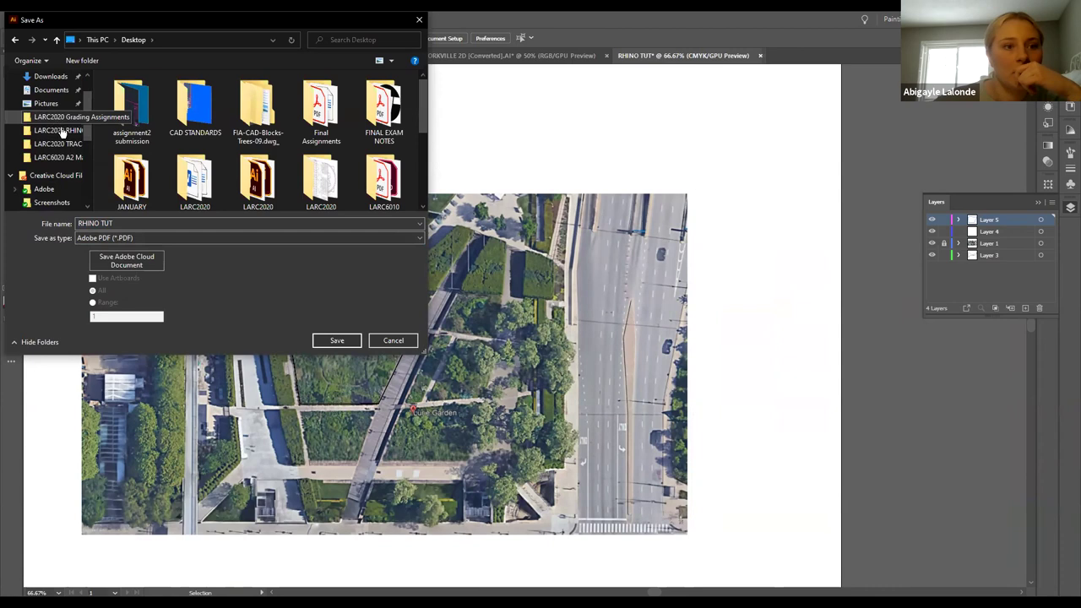
pyautogui.click(337, 342)
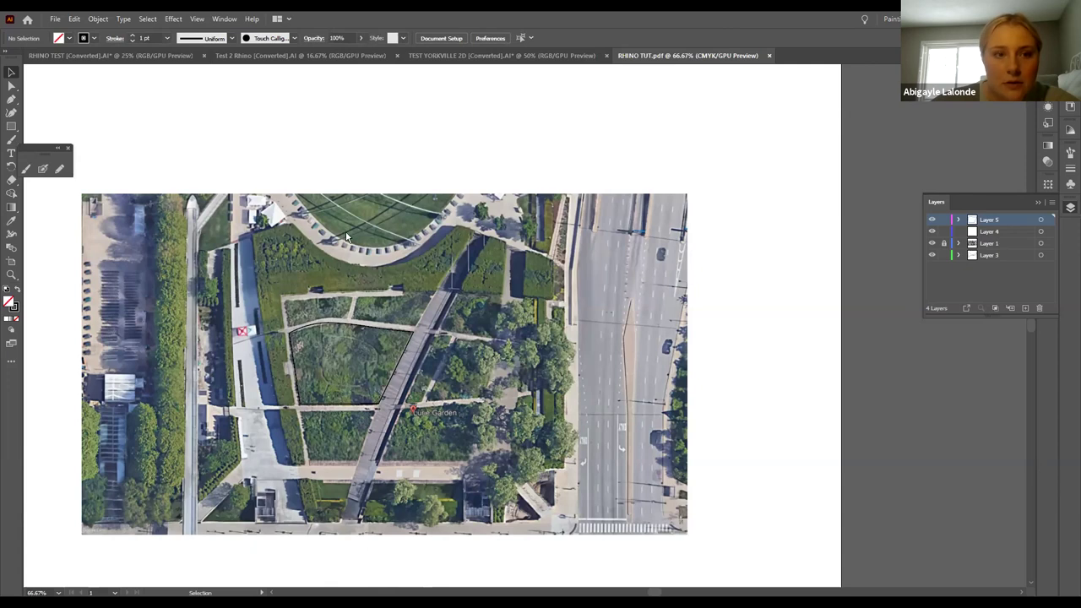
# Open the RHINO TUT PDF in Rhino 7, preserving units at 1 inch to 1 Rhino unit and importing fills as boundary curves
pyautogui.hotkey('alt', 'Tab')
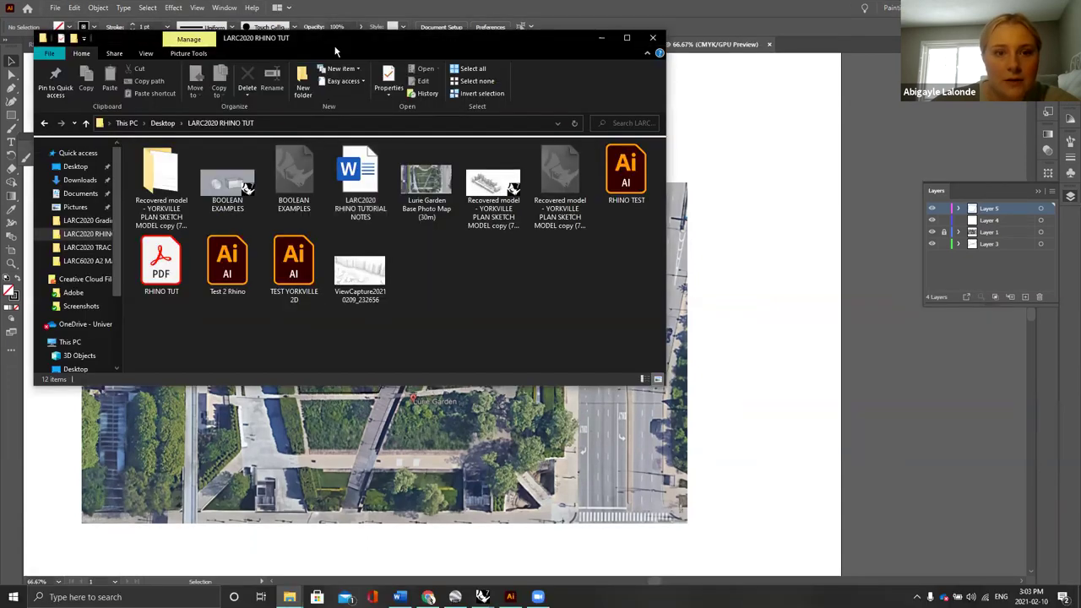
pyautogui.moveTo(335, 52); pyautogui.dragTo(504, 125)
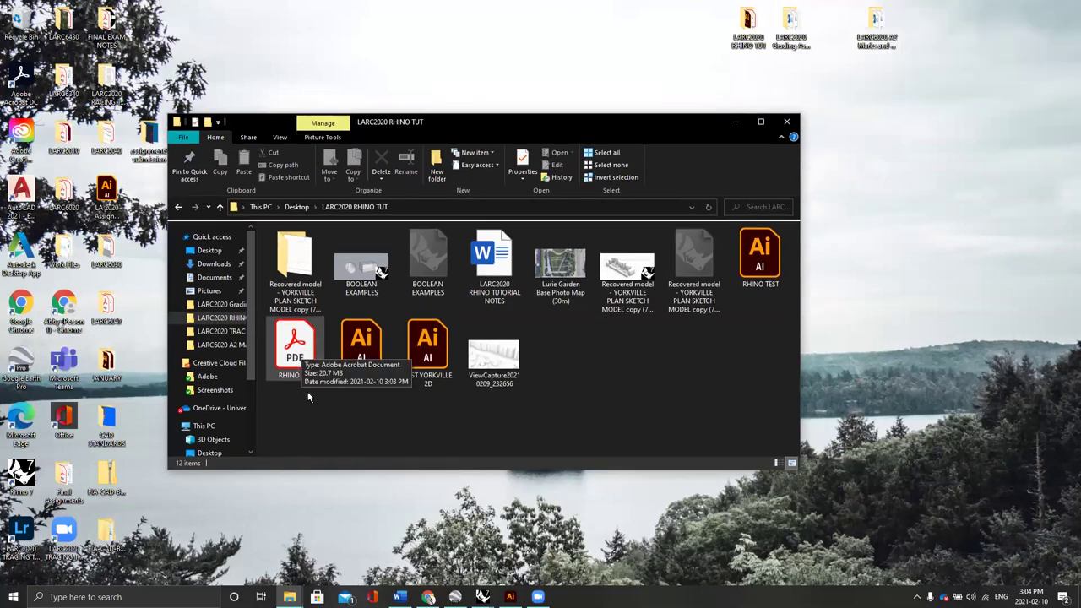
pyautogui.rightClick(293, 356)
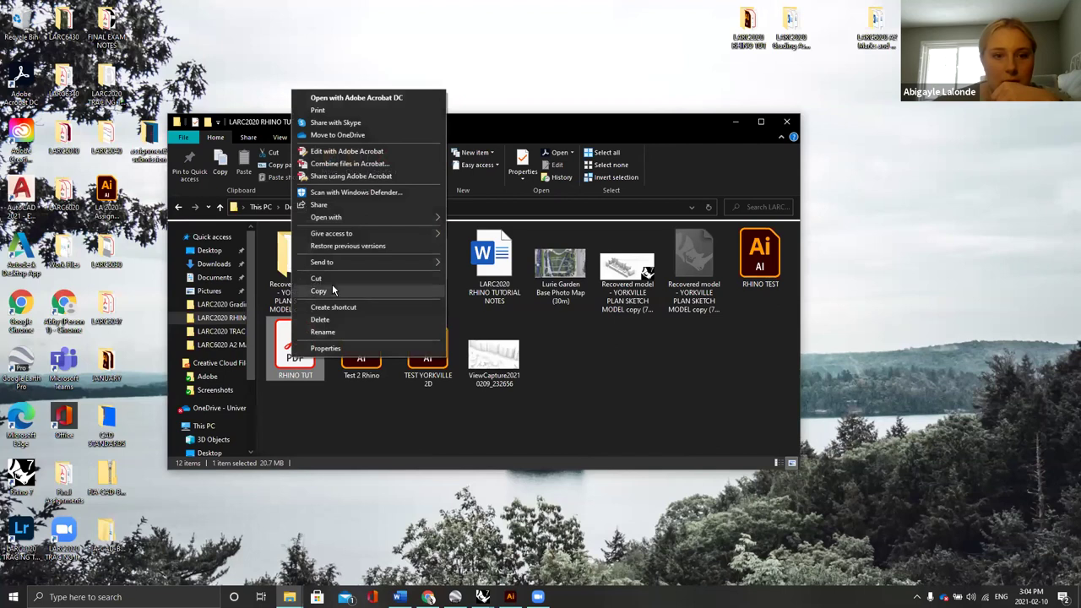
pyautogui.moveTo(406, 218)
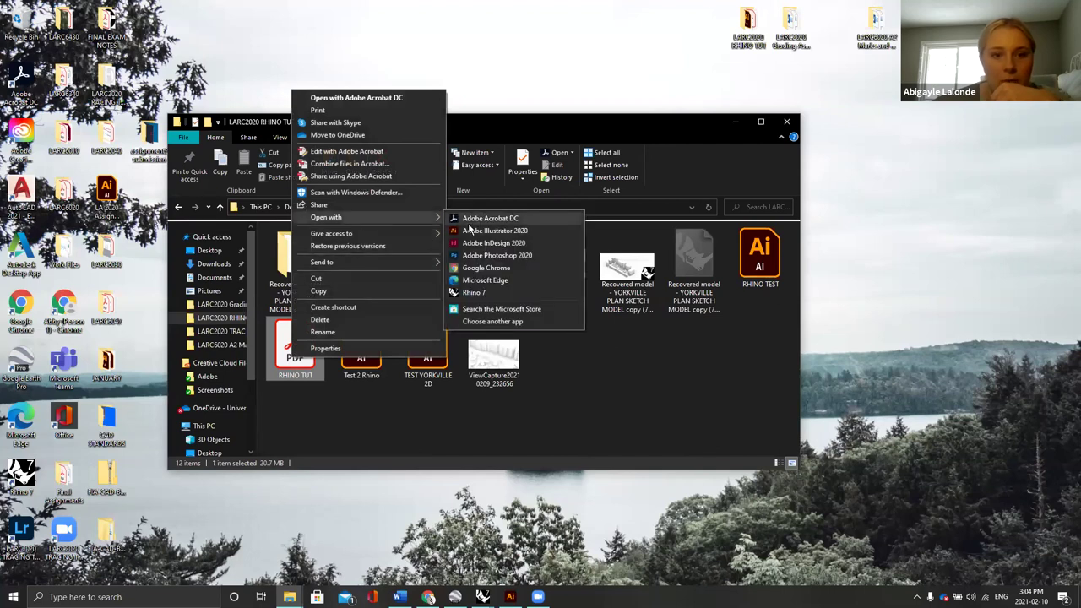
pyautogui.click(477, 293)
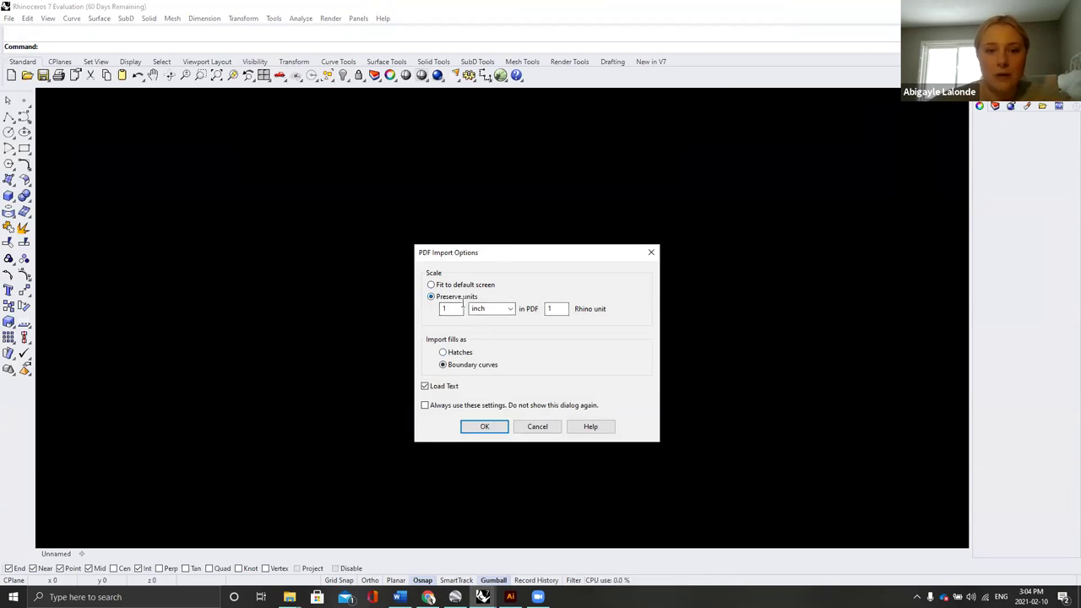
pyautogui.click(485, 431)
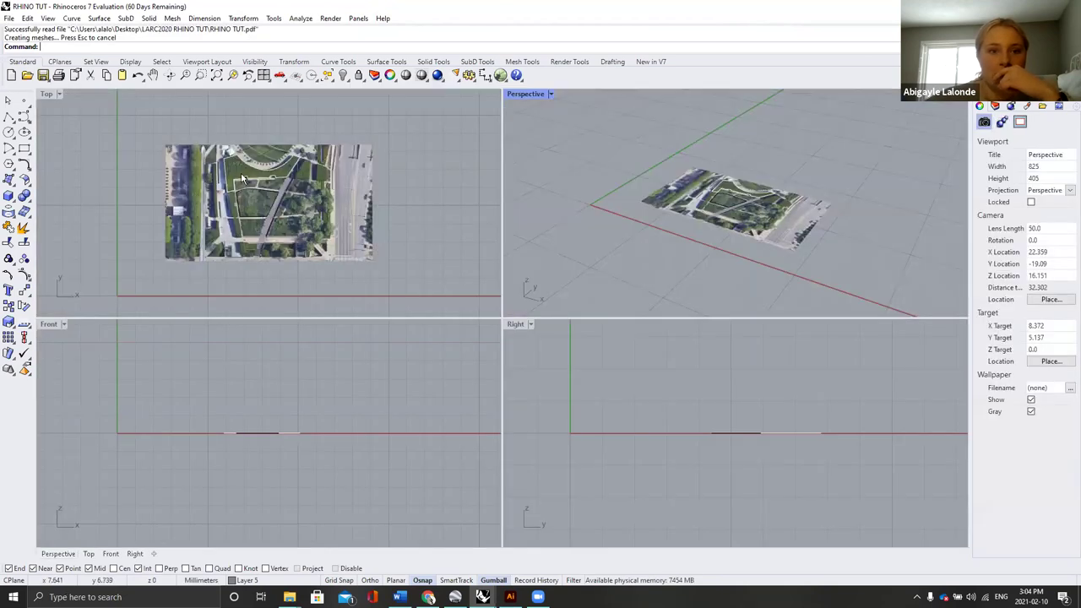
# Maximize the Top viewport to show the imported Lurie Garden plan
pyautogui.scroll(8, 243, 178)
pyautogui.click(59, 93)
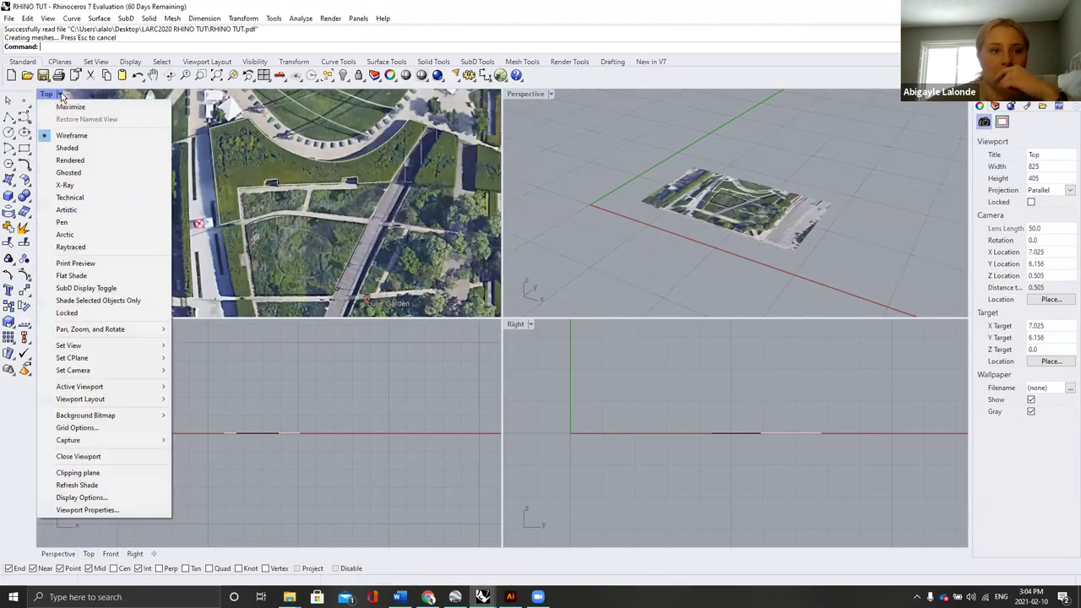
pyautogui.click(72, 108)
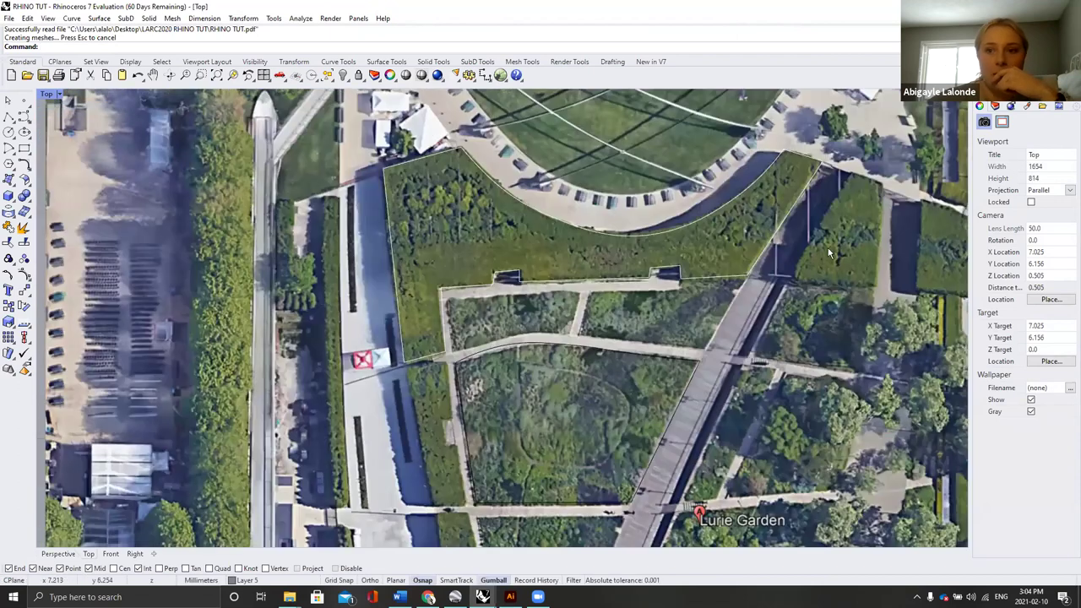
pyautogui.scroll(-5, 828, 253)
# Display the imported PDF's layers and switch off the visibility of Layer 1 and Layer 4
pyautogui.click(996, 105)
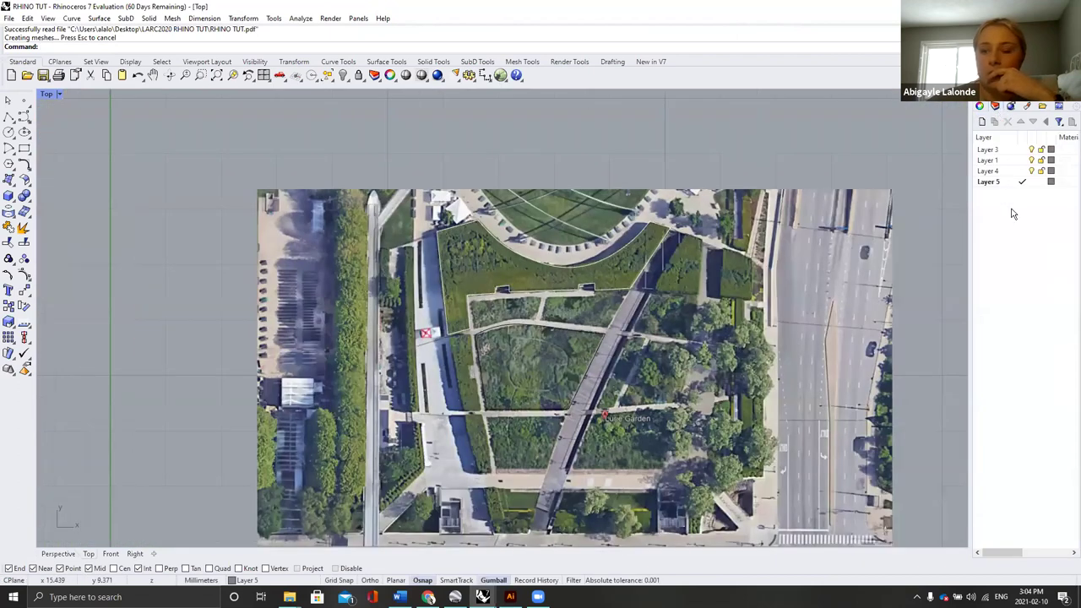
pyautogui.click(1028, 150)
pyautogui.click(1033, 160)
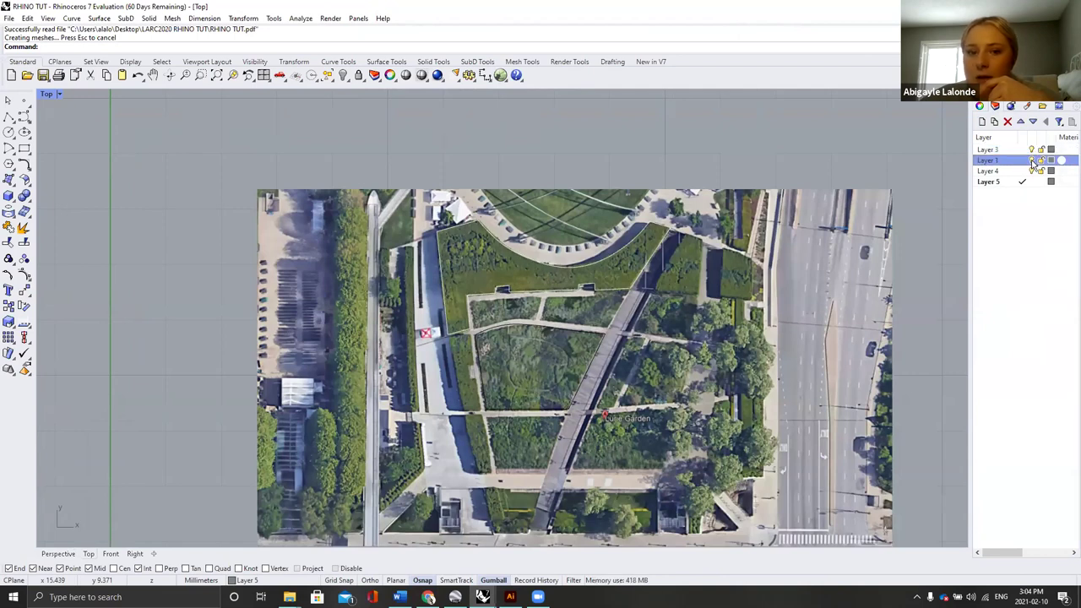
pyautogui.click(1030, 171)
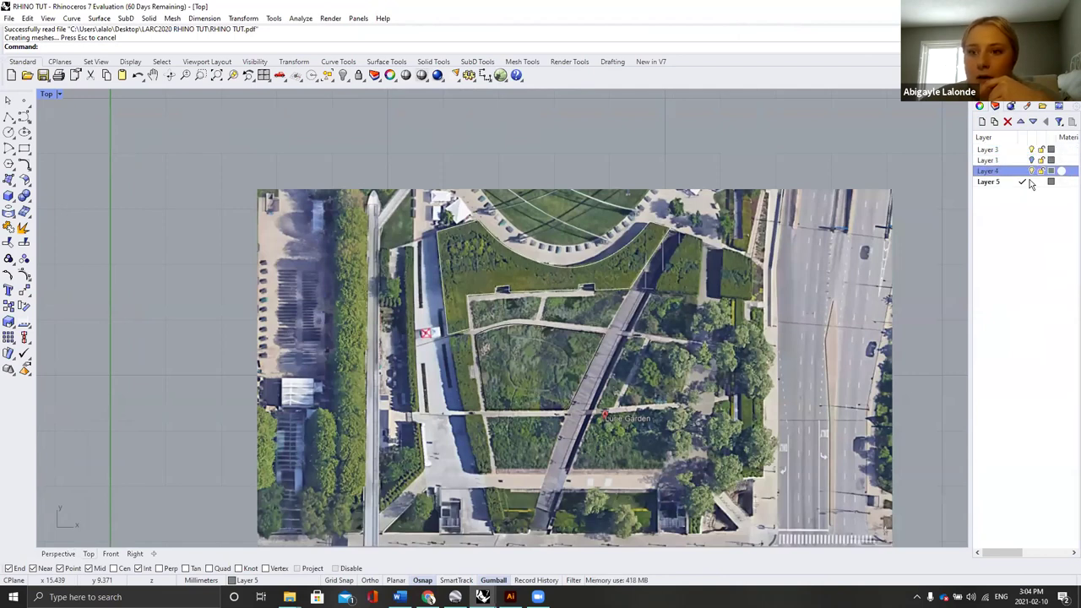
# Make Layer 4 the current layer and turn on Layer 1 and Layer 5, which holds the aerial image
pyautogui.click(1031, 182)
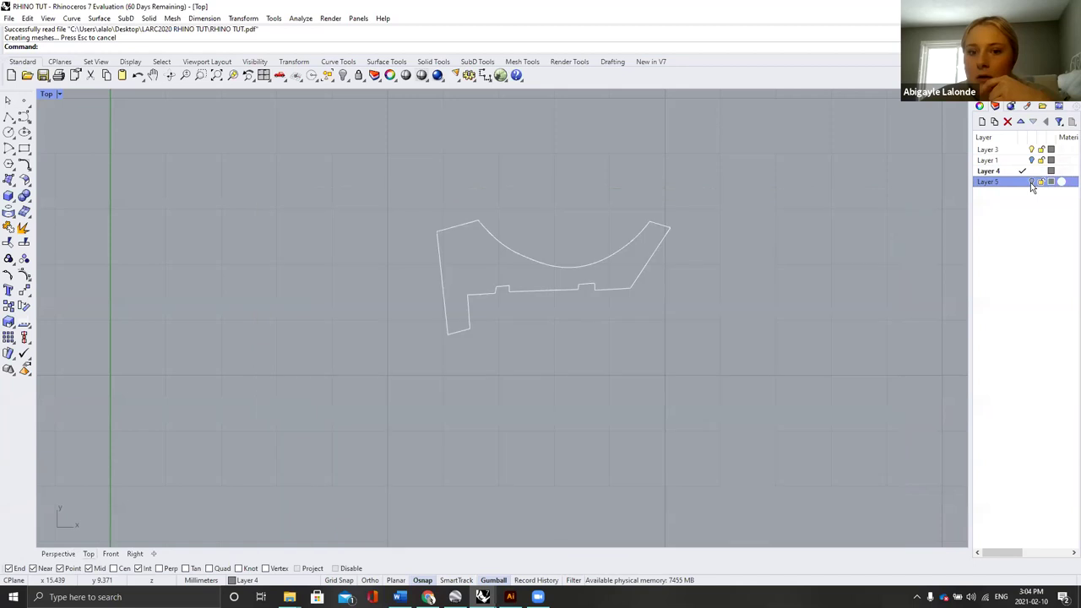
pyautogui.click(1030, 182)
pyautogui.click(1030, 182)
pyautogui.click(1033, 161)
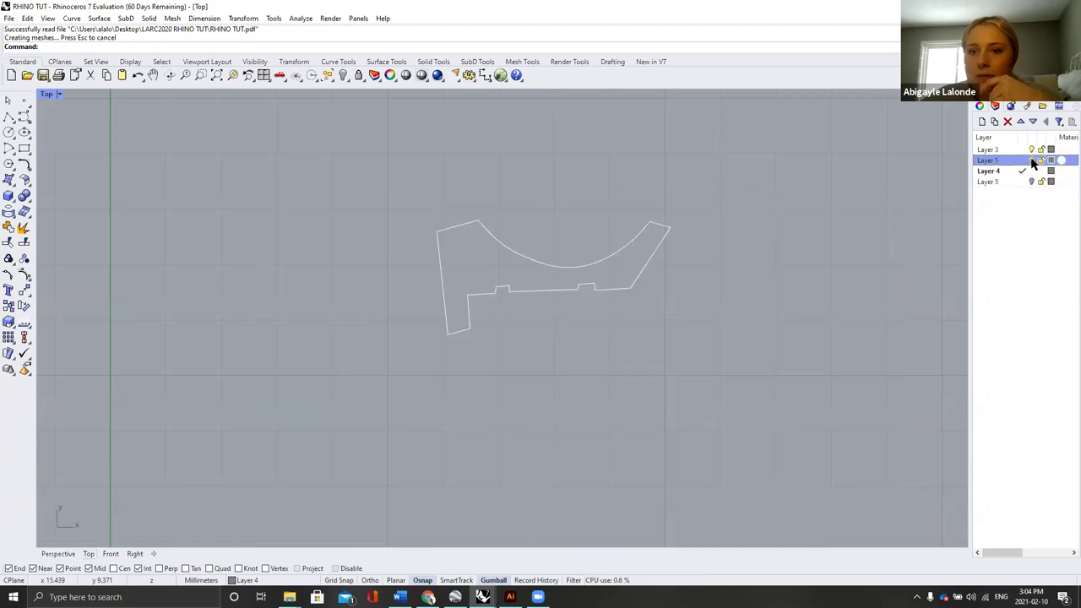
pyautogui.click(1031, 182)
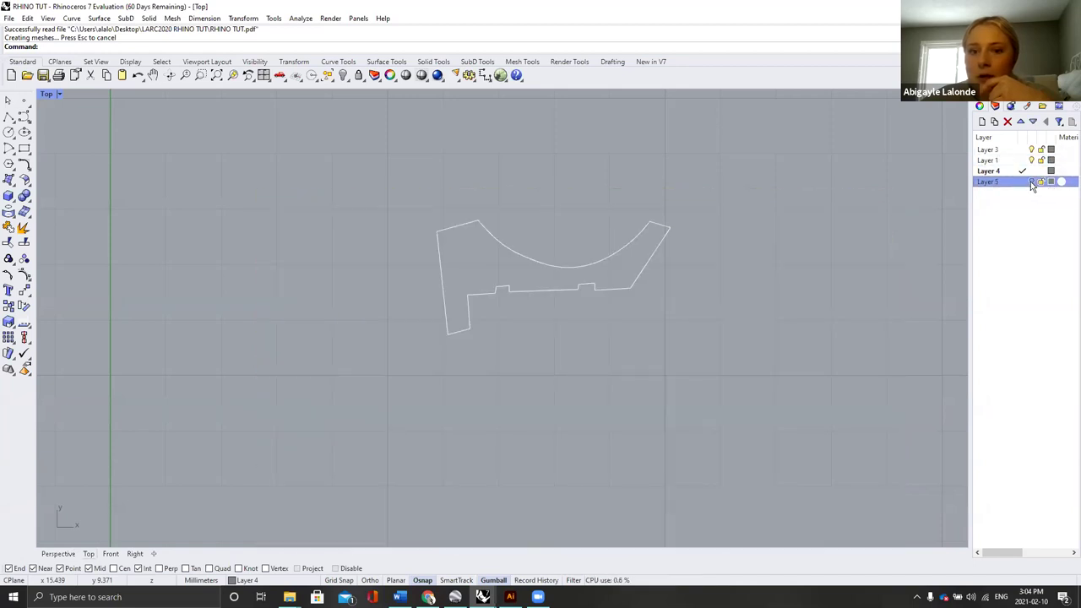
# Create a planar surface from the closed curve outlining the large curved hedge area, using PlanarSrf
pyautogui.scroll(2, 602, 407)
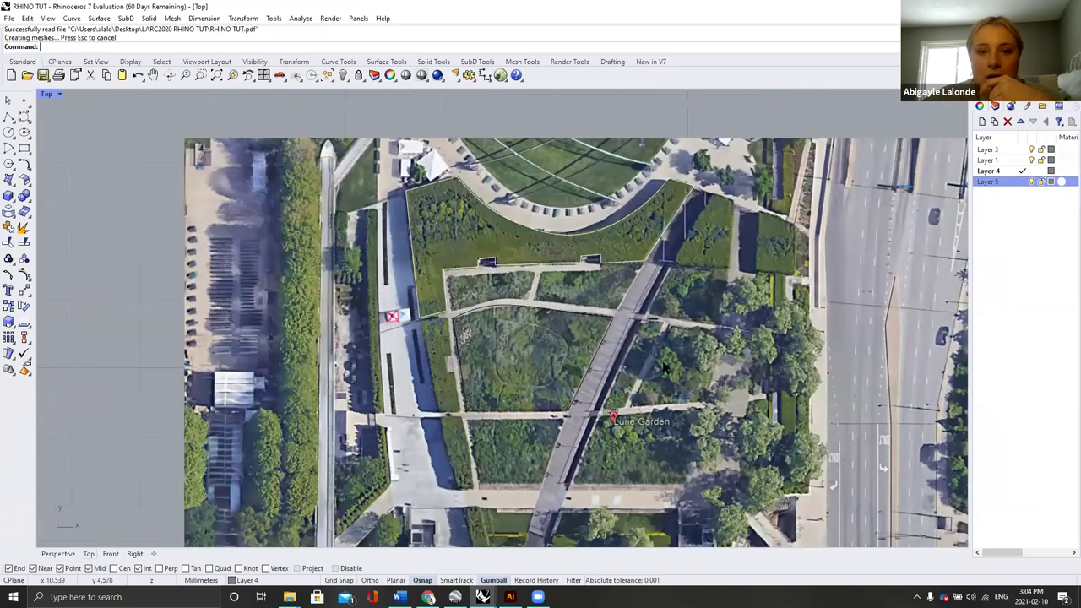
pyautogui.scroll(2, 505, 188)
pyautogui.scroll(1, 547, 196)
pyautogui.click(524, 196)
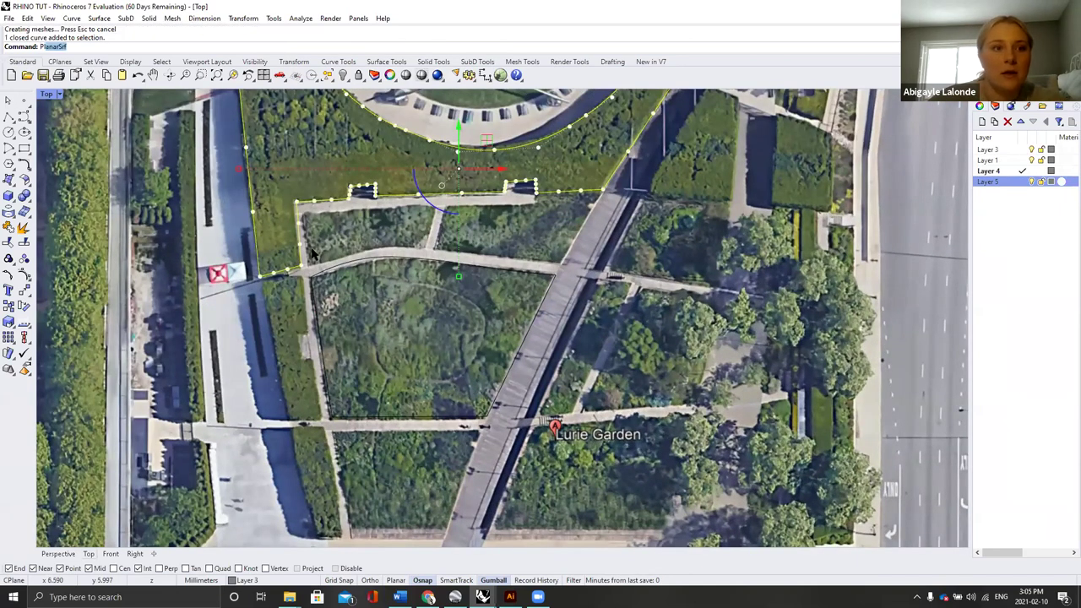
pyautogui.write('Plan')
pyautogui.press('BackSpace')
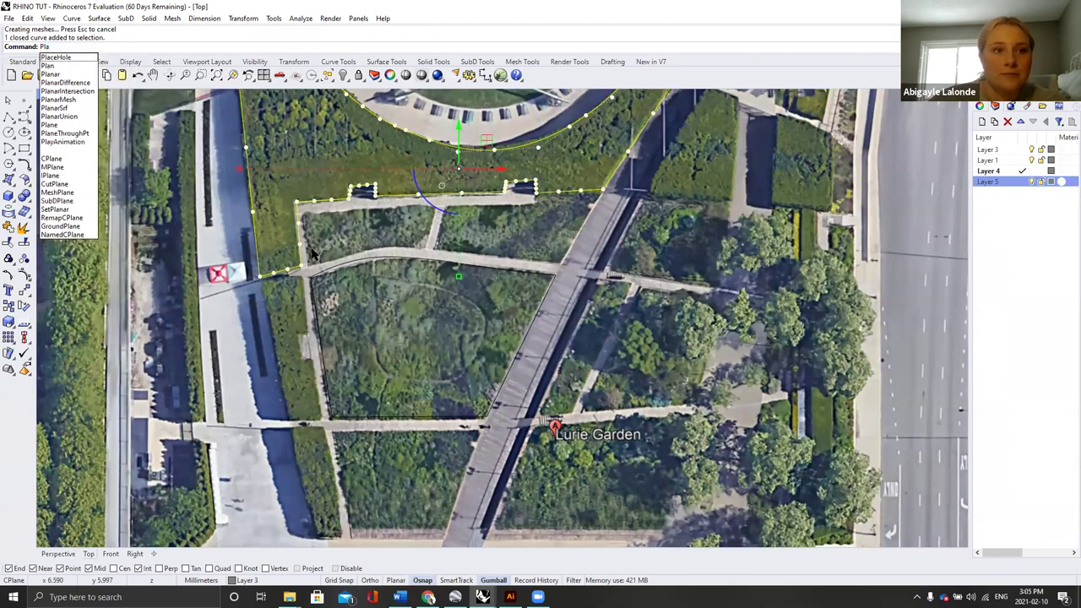
pyautogui.write('narSrf')
pyautogui.press('Return')
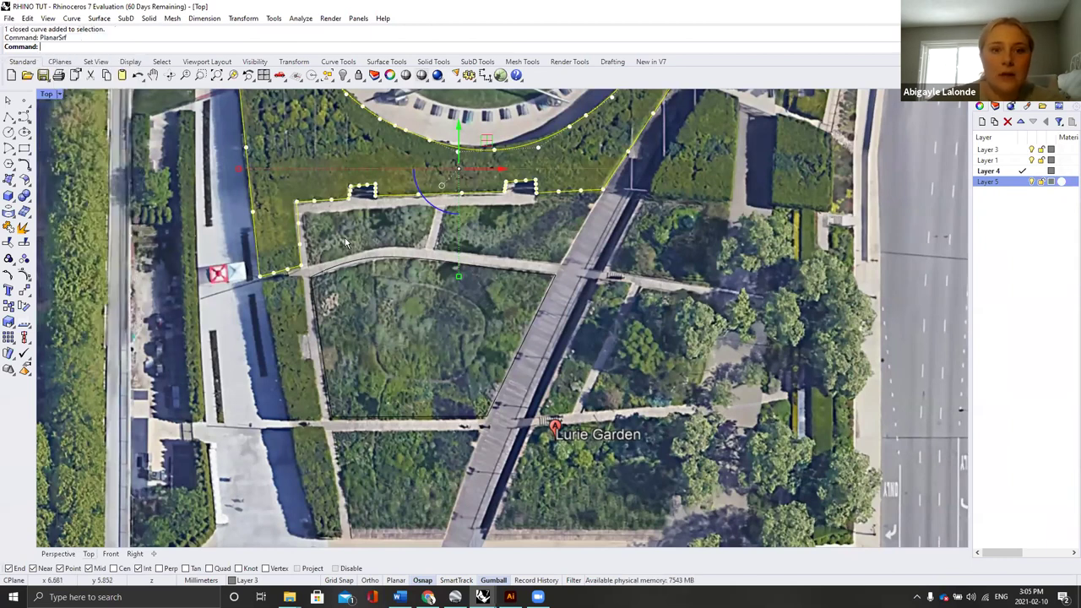
# Change the viewport from Top to the Perspective view, with the hedge outline still selected
pyautogui.scroll(-3, 431, 185)
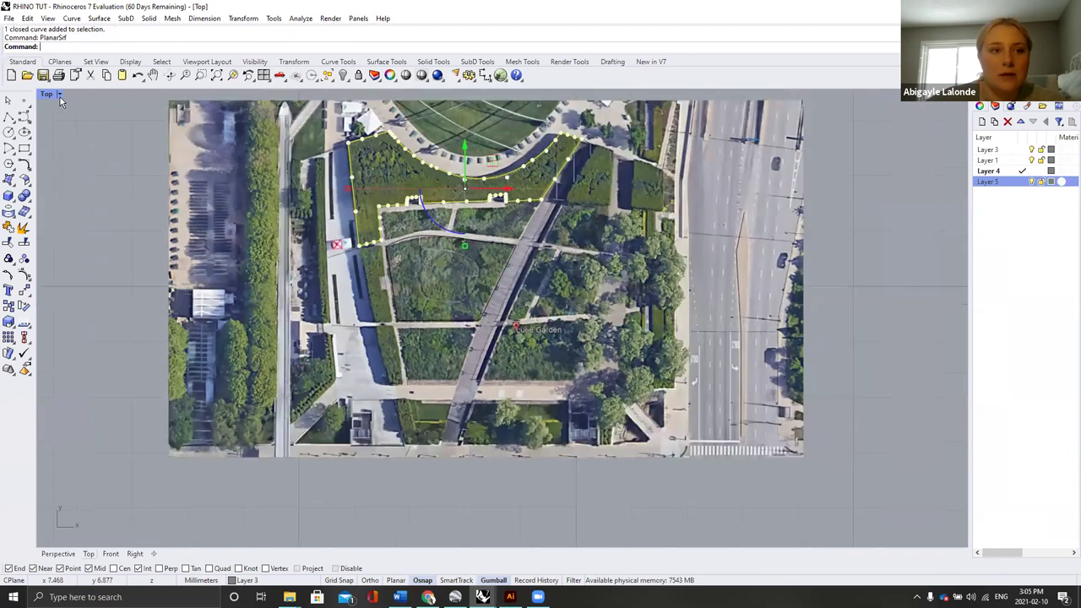
pyautogui.click(59, 94)
pyautogui.moveTo(128, 347)
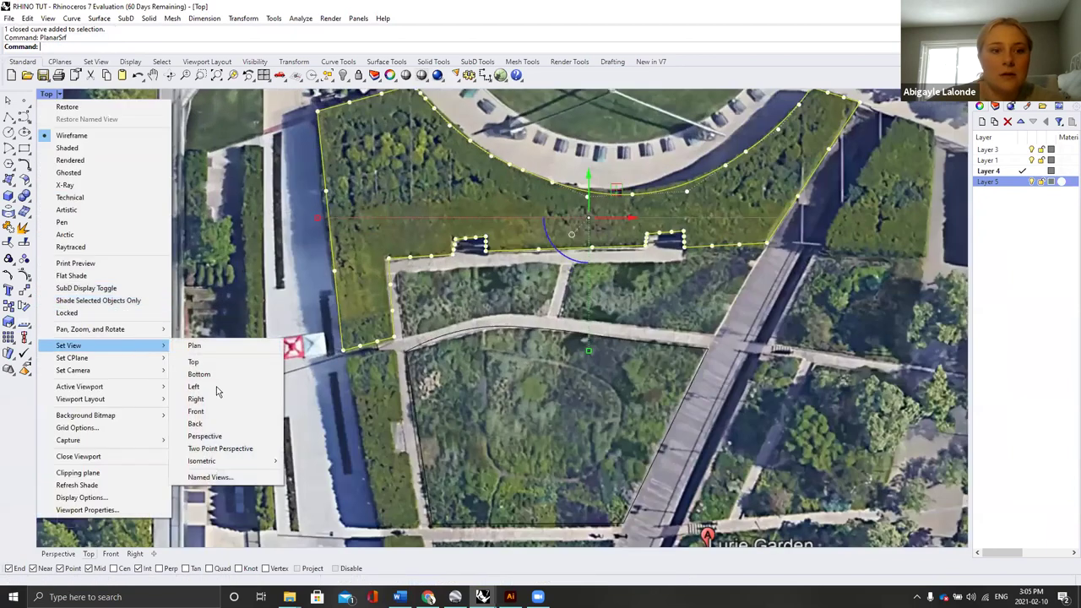
pyautogui.click(211, 436)
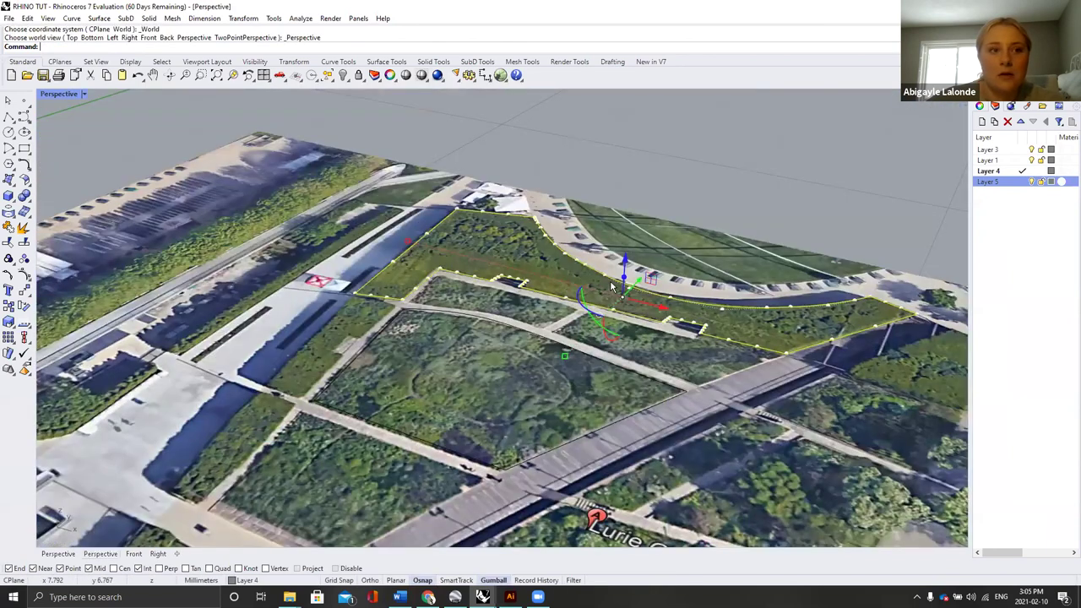
# Extrude the hedge surface straight up to a freehand height with ExtrudeSrf
pyautogui.scroll(2, 612, 288)
pyautogui.write('extrudecrv')
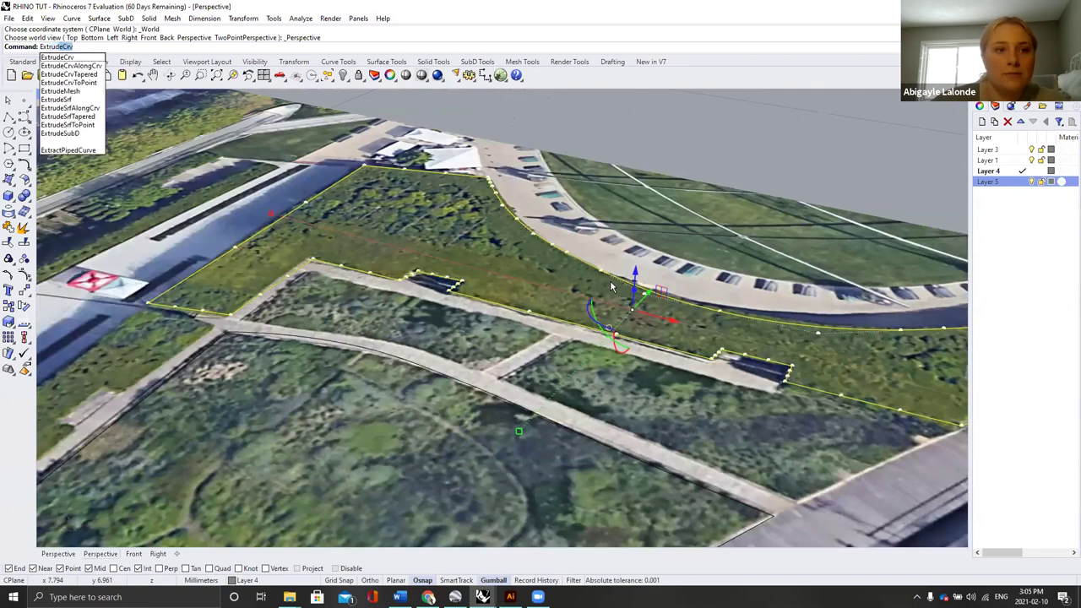
pyautogui.click(99, 99)
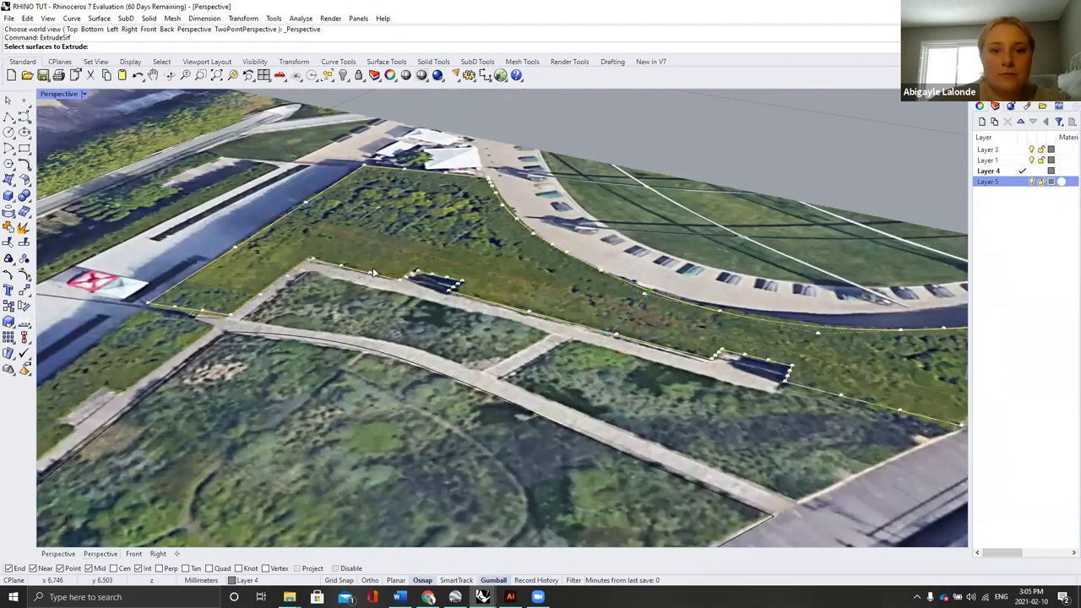
pyautogui.click(382, 274)
pyautogui.click(436, 309)
pyautogui.press('Return')
pyautogui.click(598, 231)
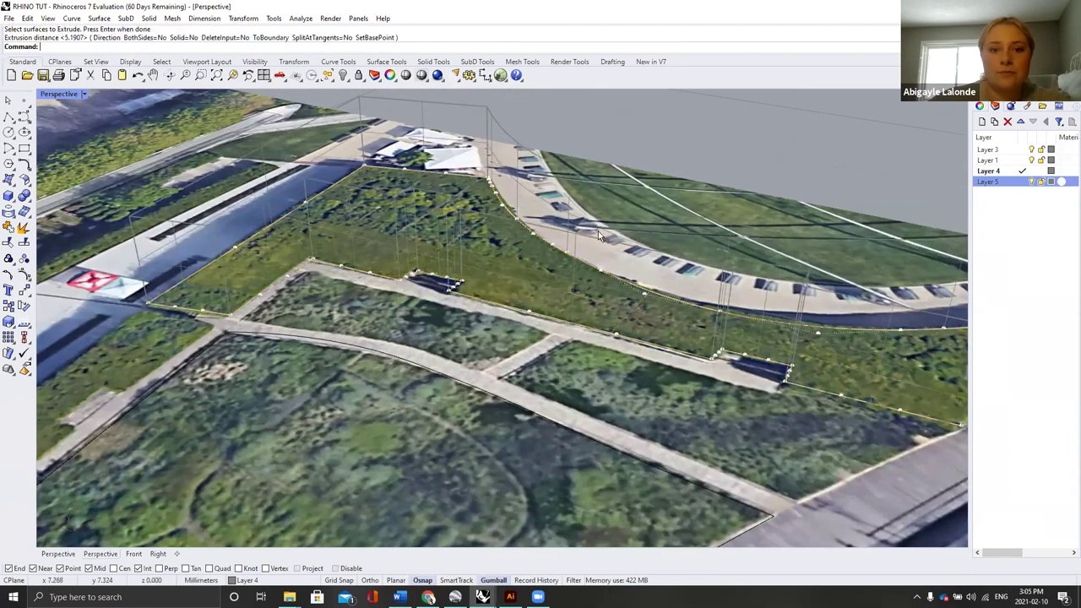
# Set the viewport to Shaded display mode and view the extruded hedge walls within the whole site
pyautogui.click(81, 94)
pyautogui.click(69, 159)
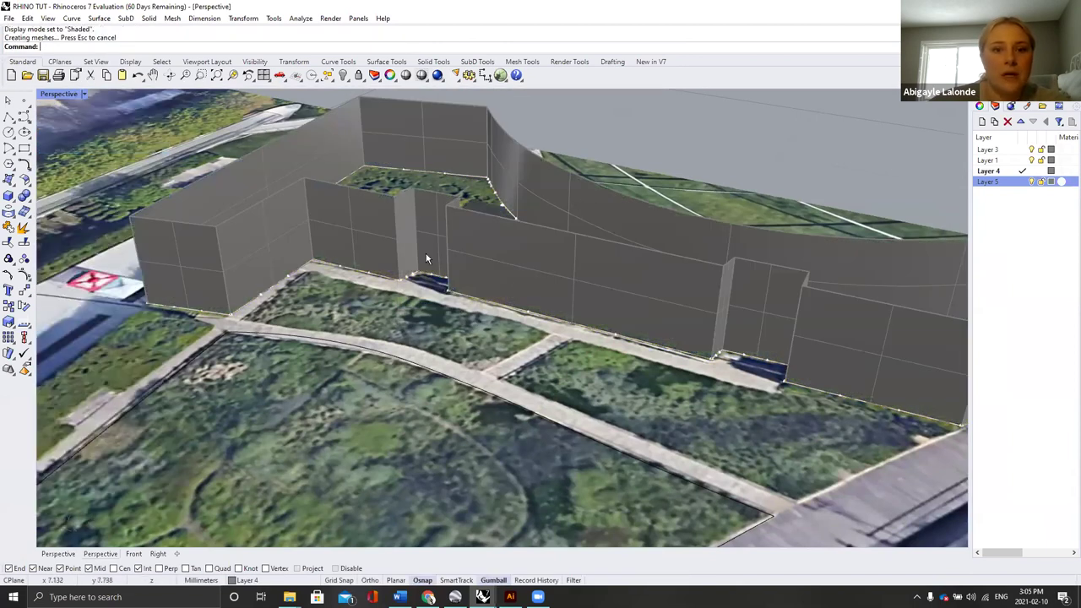
pyautogui.scroll(-6, 426, 254)
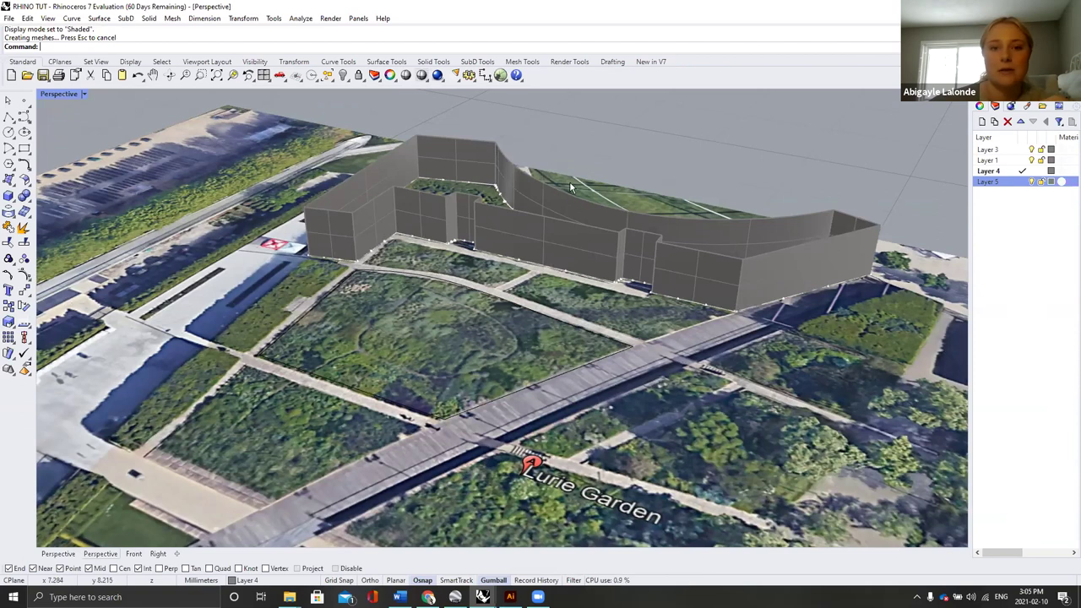
pyautogui.scroll(-3, 443, 295)
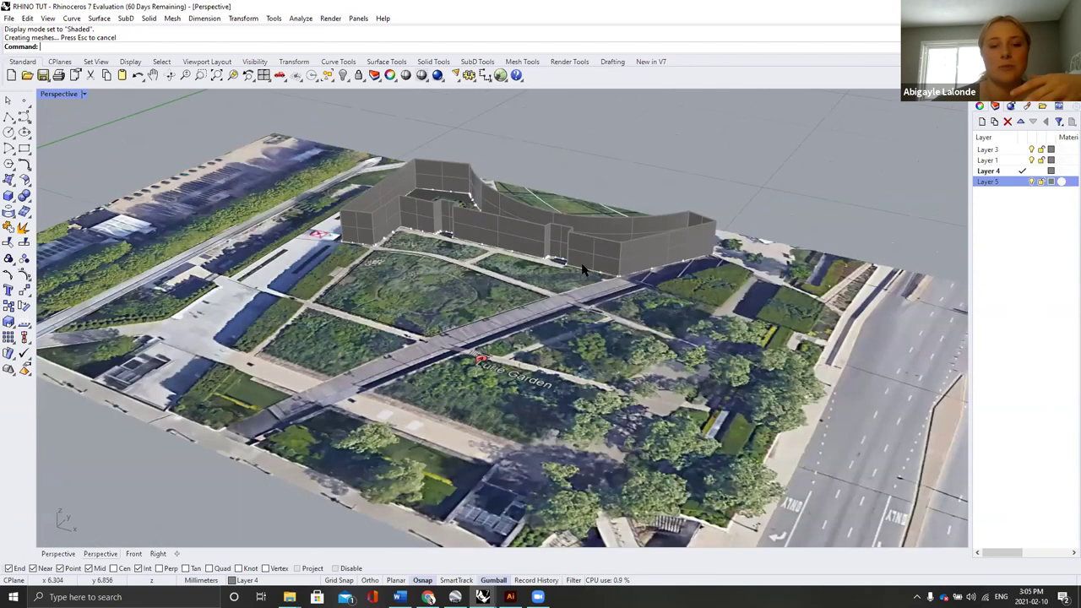
pyautogui.scroll(-2, 557, 229)
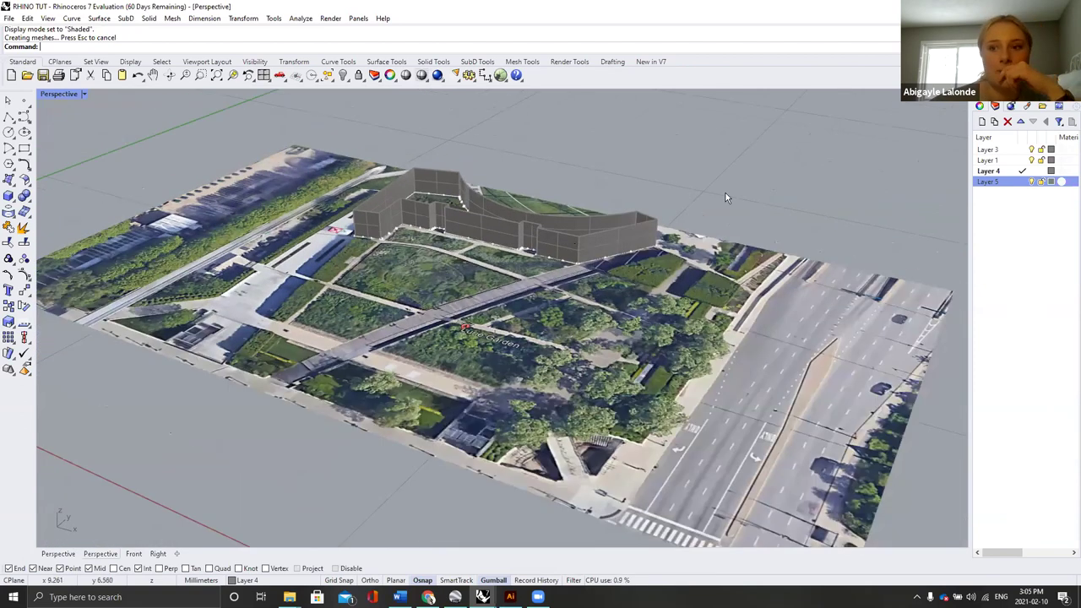
pyautogui.scroll(3, 692, 194)
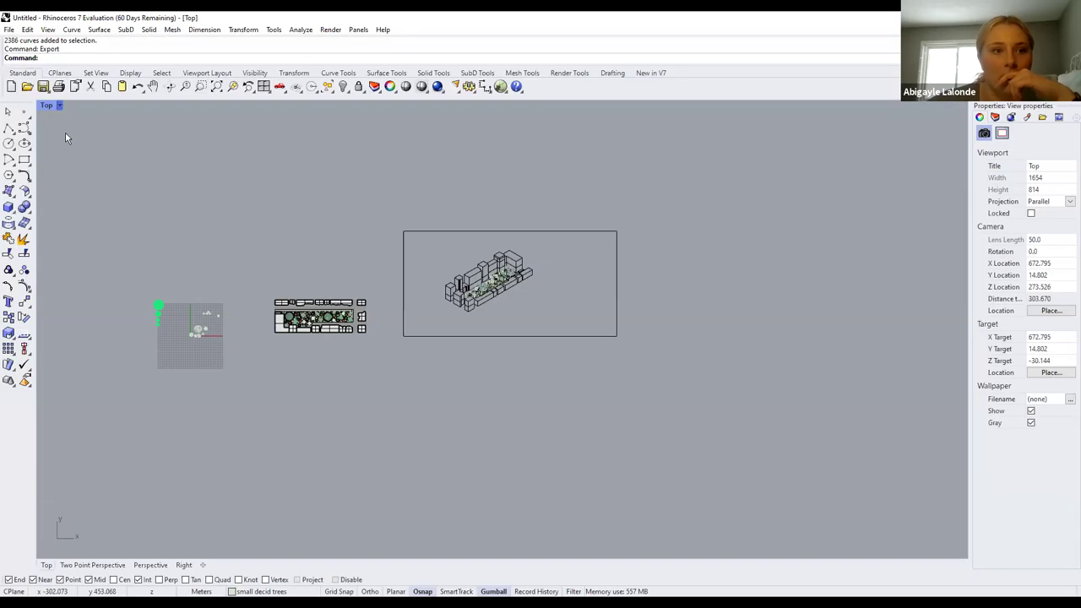
# Change the city block model's viewport from Top to the Perspective view
pyautogui.click(59, 105)
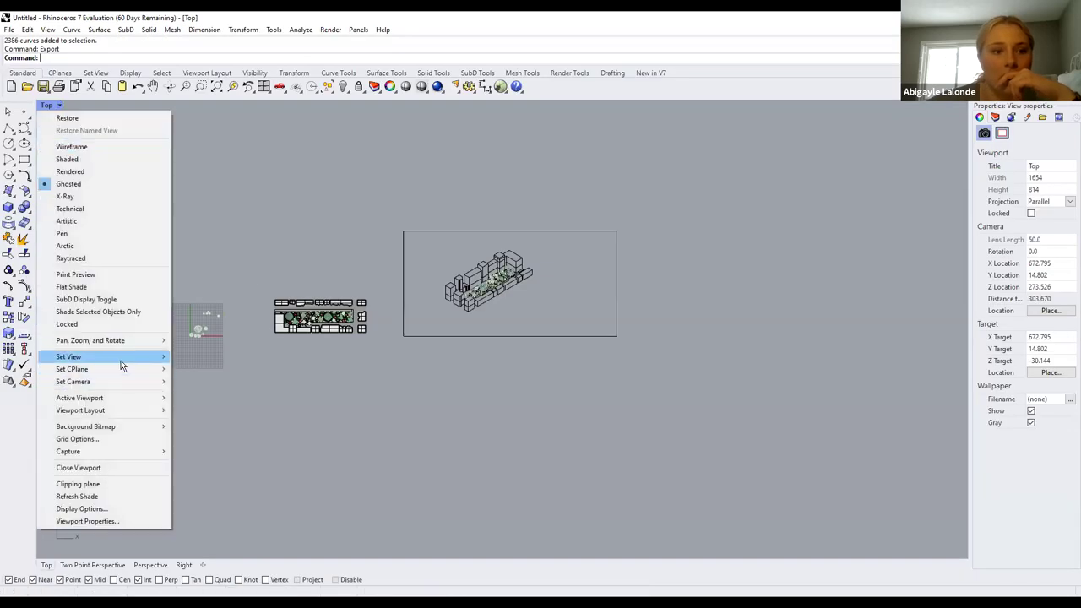
pyautogui.moveTo(121, 361)
pyautogui.click(251, 452)
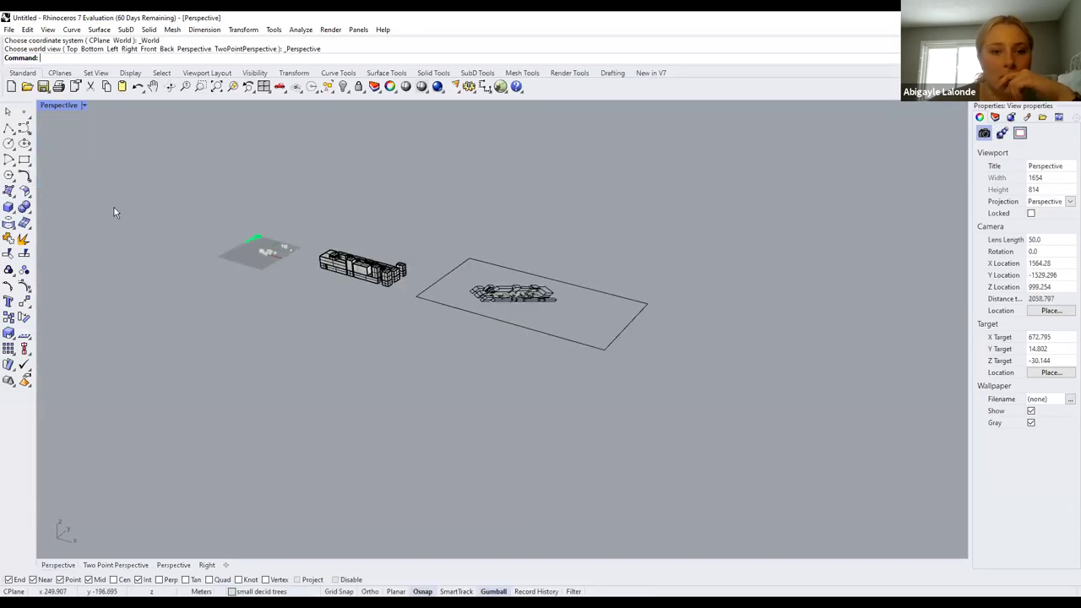
# Set the city block model's viewport to the NW isometric view and frame the buildings and park
pyautogui.click(82, 104)
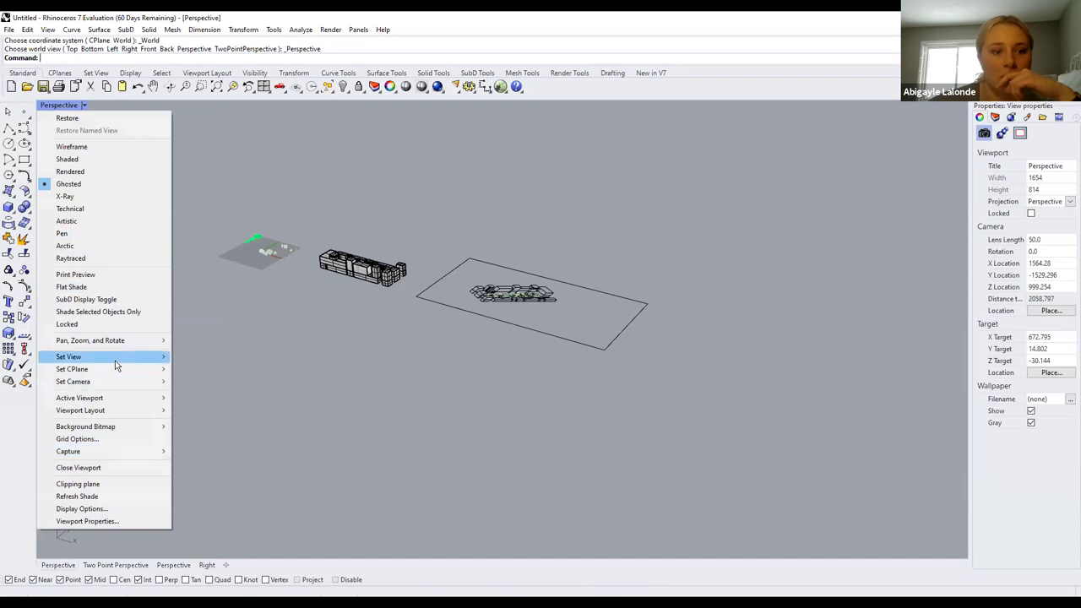
pyautogui.moveTo(115, 360)
pyautogui.moveTo(212, 473)
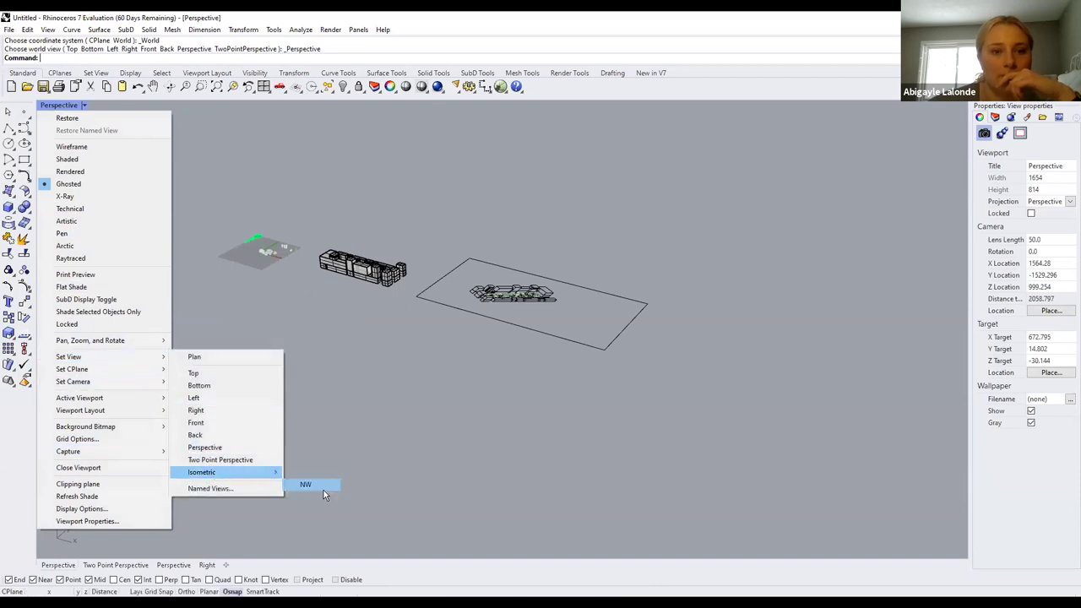
pyautogui.click(323, 490)
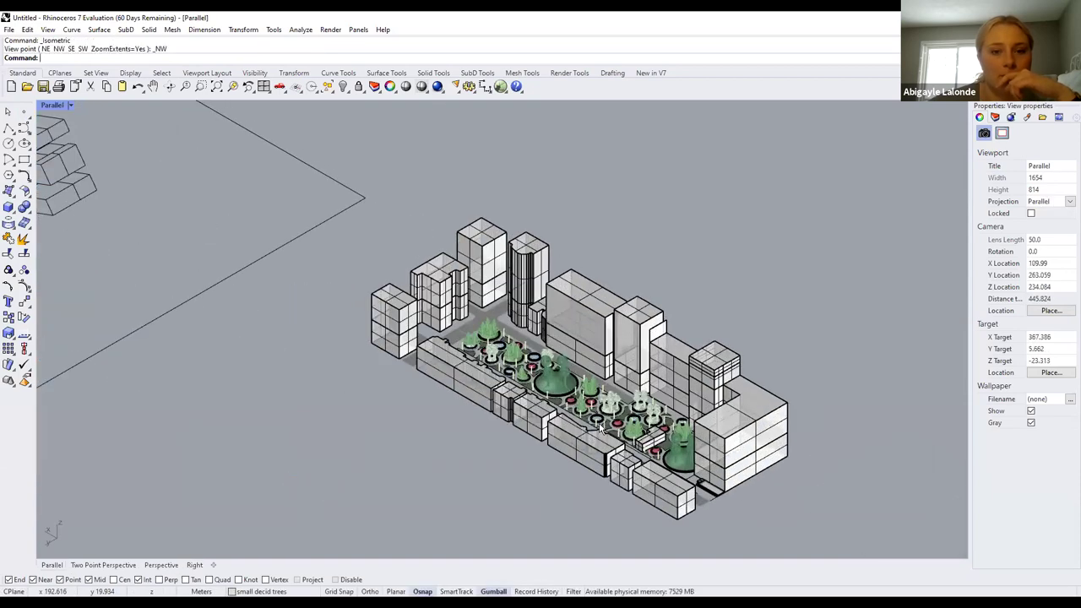
pyautogui.scroll(3, 601, 429)
# Set the isometric viewport to Rendered display mode and look over the shaded buildings, trees and shadows
pyautogui.click(70, 104)
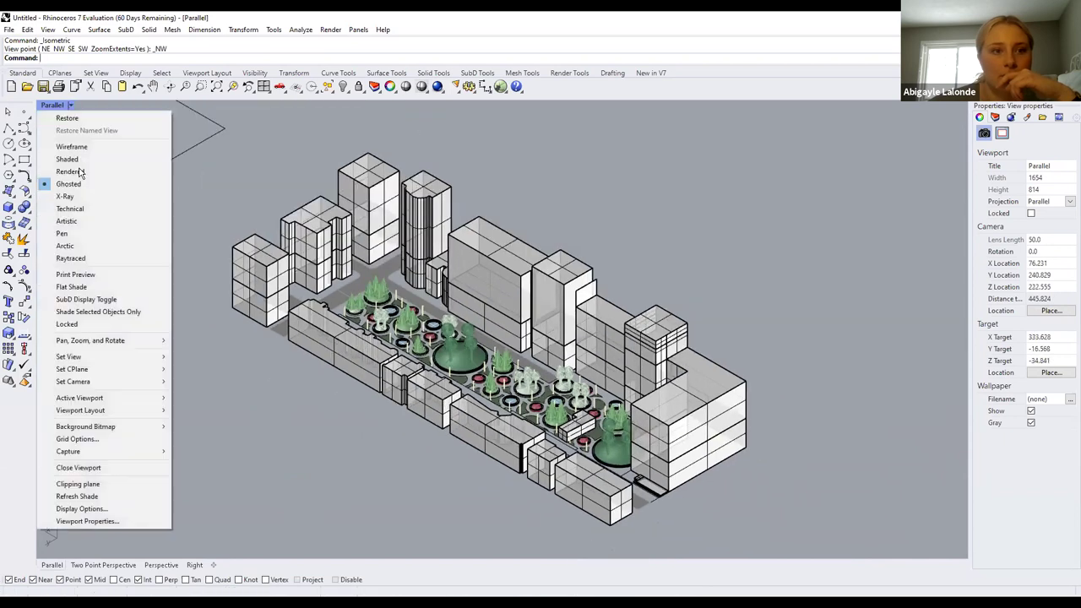
pyautogui.click(80, 171)
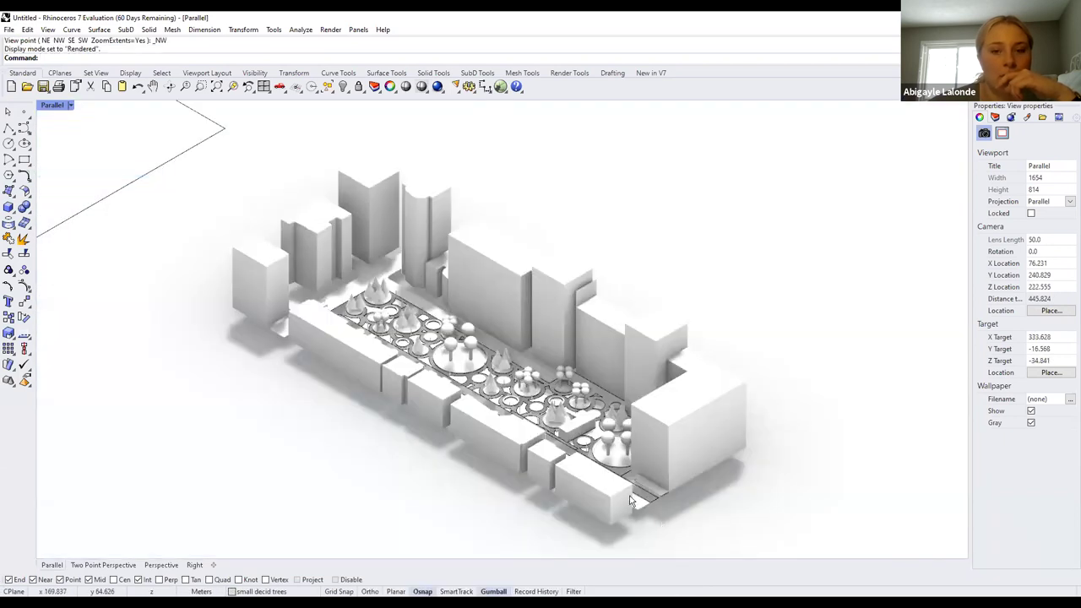
pyautogui.scroll(3, 473, 321)
pyautogui.scroll(-3, 338, 158)
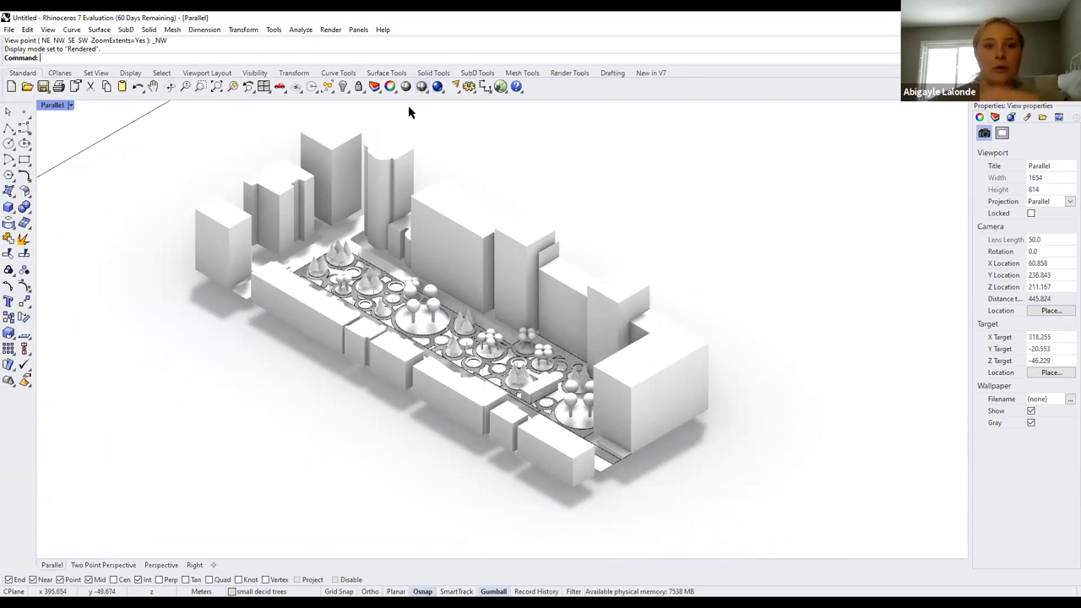
pyautogui.scroll(-2, 410, 198)
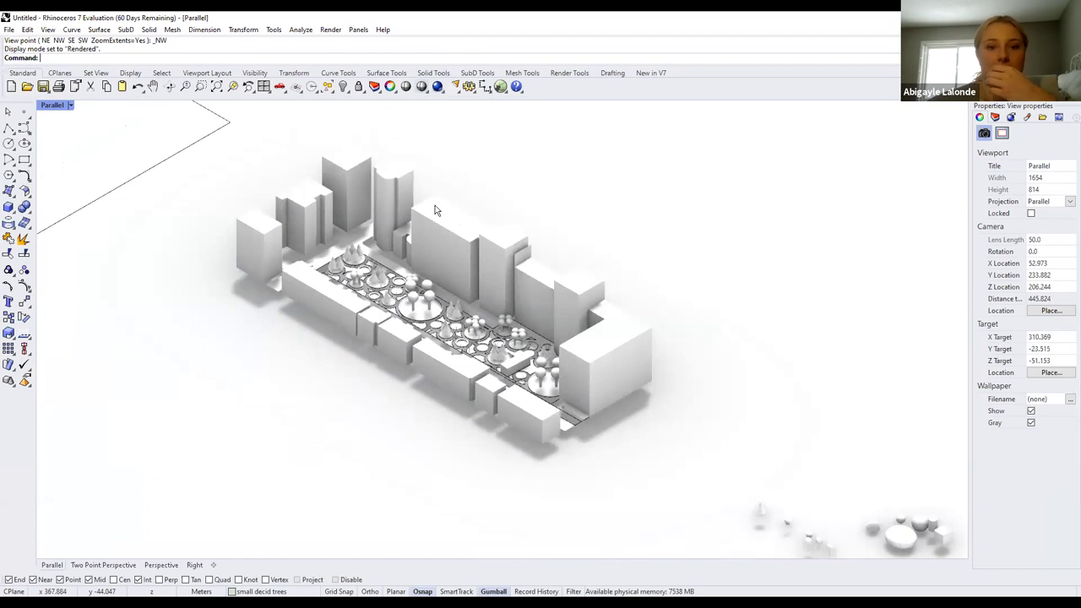
pyautogui.scroll(3, 435, 210)
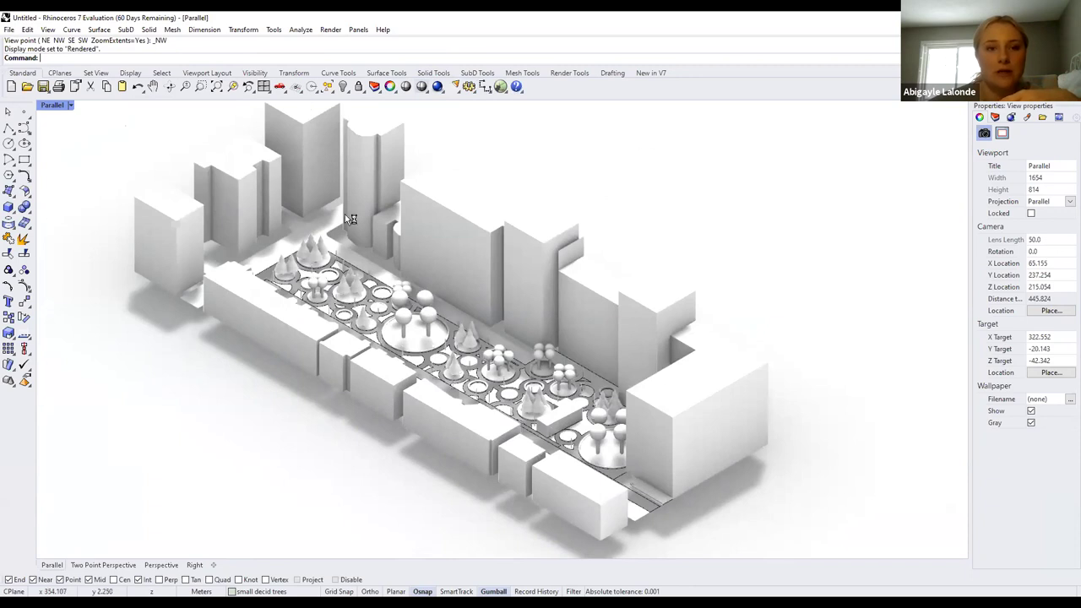
# Open the Sun settings beside the model and rotate the north direction to change how the building shadows fall
pyautogui.click(569, 73)
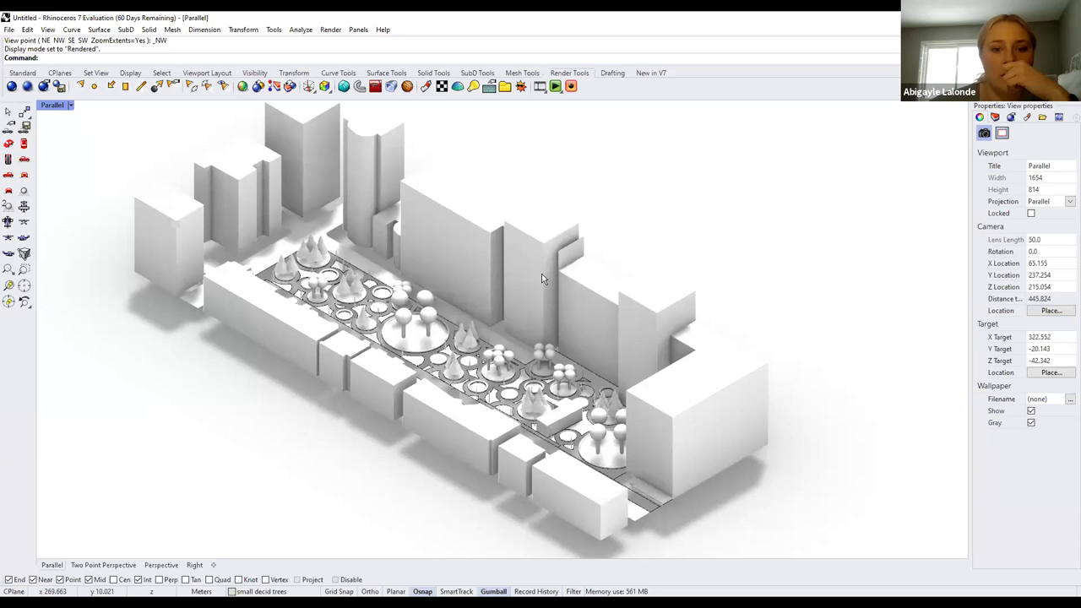
pyautogui.click(519, 86)
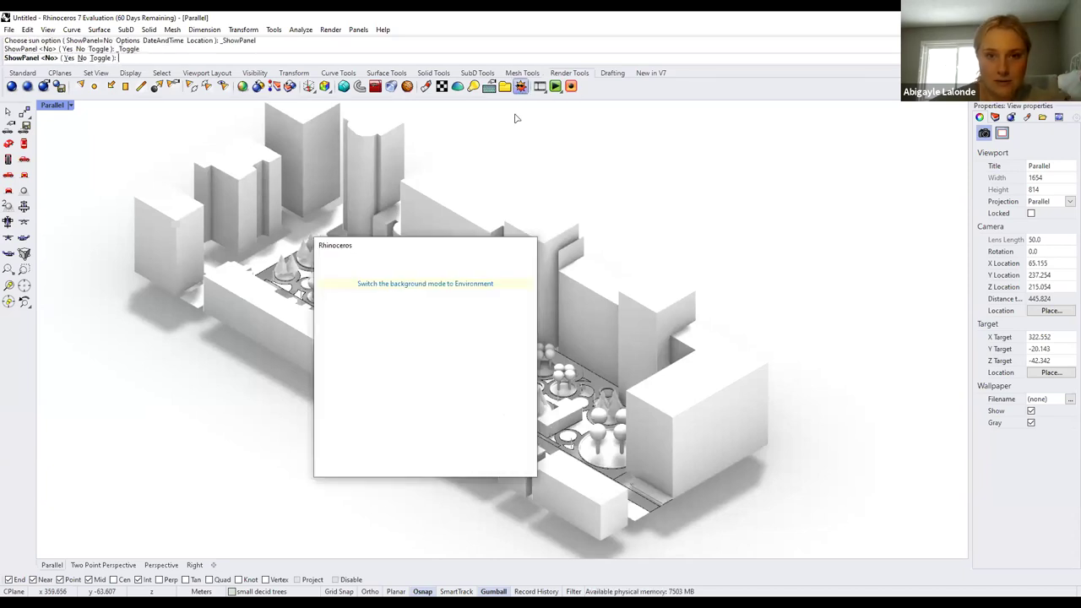
pyautogui.moveTo(484, 248); pyautogui.dragTo(879, 141)
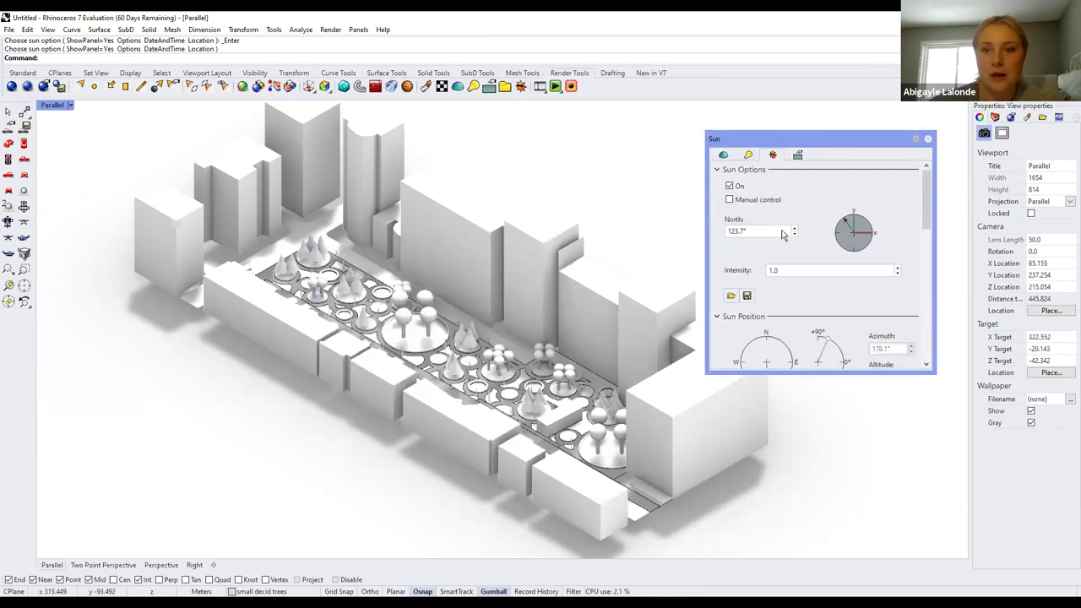
pyautogui.moveTo(856, 221); pyautogui.dragTo(323, 243)
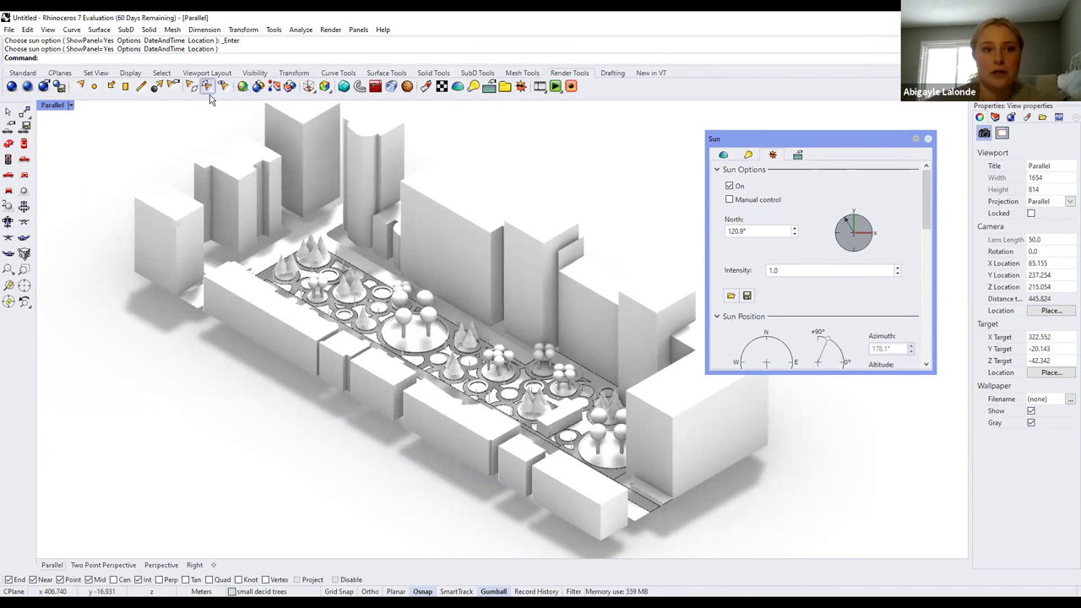
pyautogui.moveTo(857, 229); pyautogui.dragTo(877, 181)
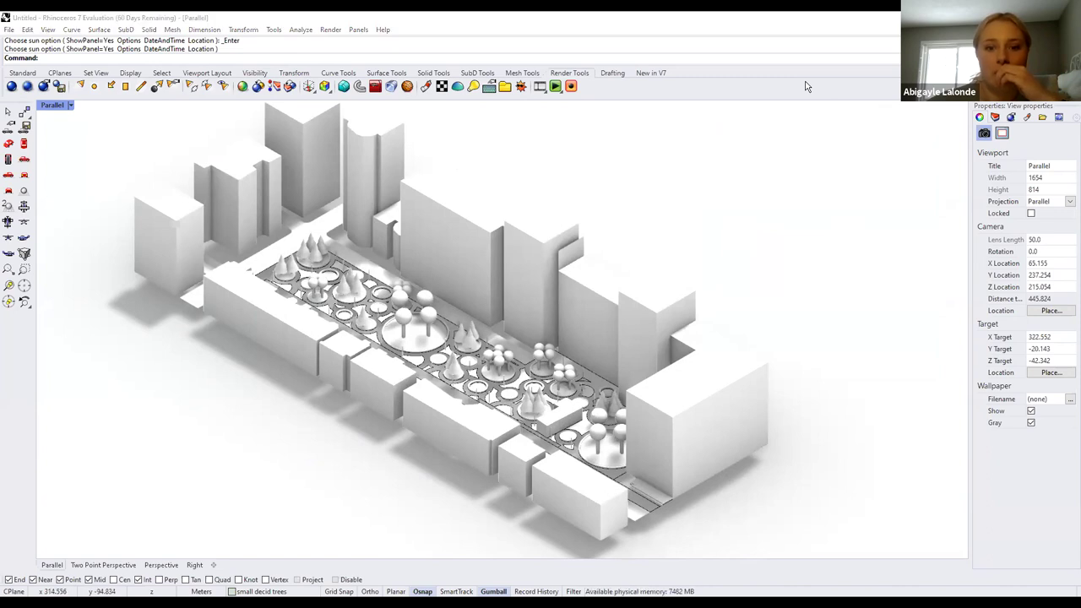
# Switch to the BOOLEAN EXAMPLES file, select the sphere and move it slightly further into the box
pyautogui.hotkey('alt', 'Tab')
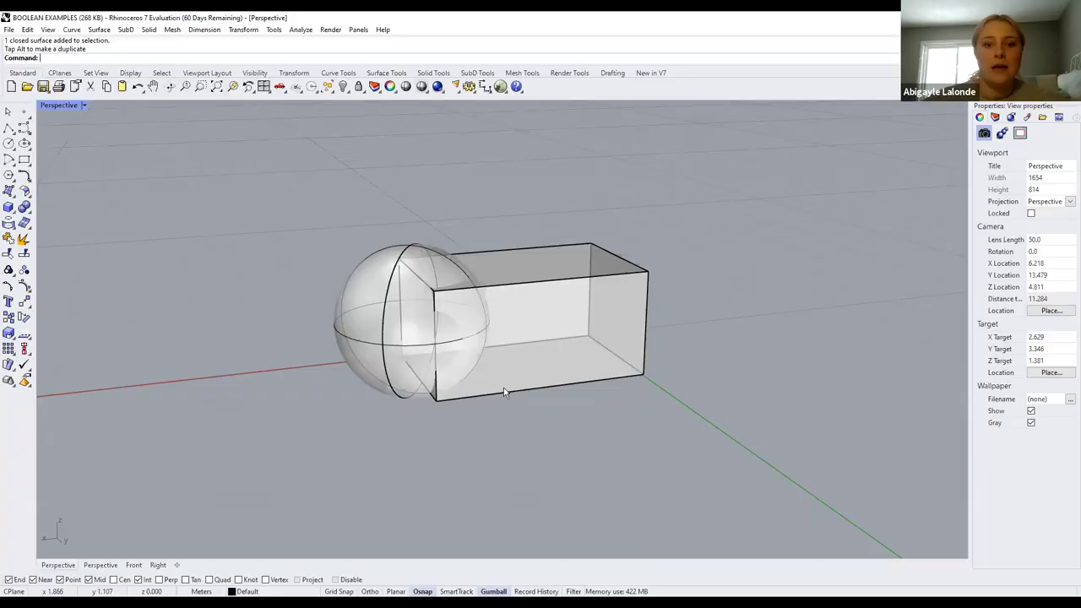
pyautogui.click(414, 314)
pyautogui.moveTo(251, 354); pyautogui.dragTo(388, 353)
pyautogui.click(463, 488)
pyautogui.click(245, 348)
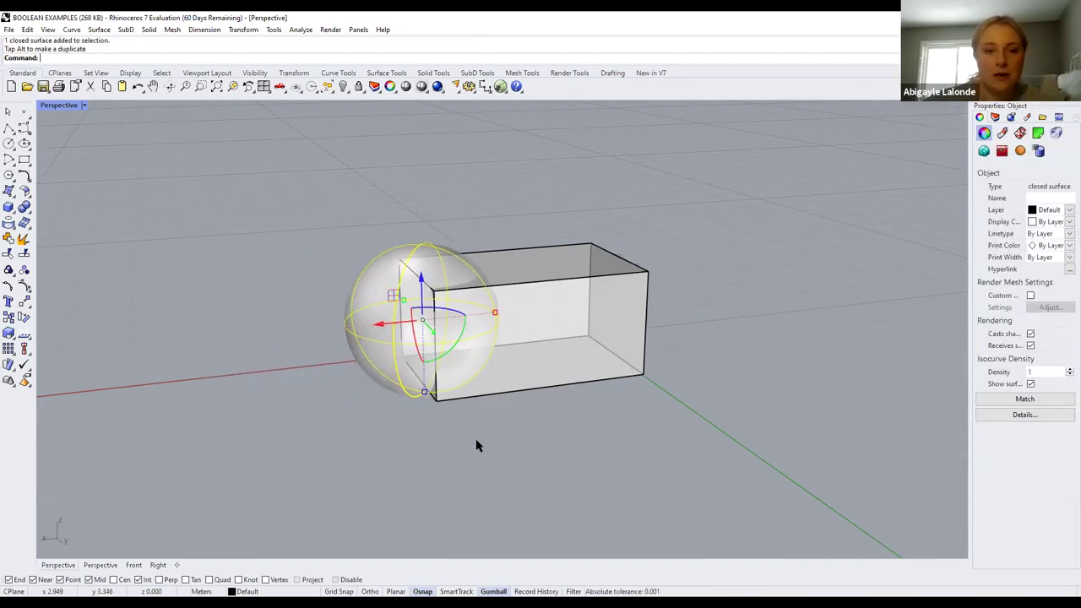
# Select the sphere and box together and run Boolean2Objects to preview their union
pyautogui.click(476, 444)
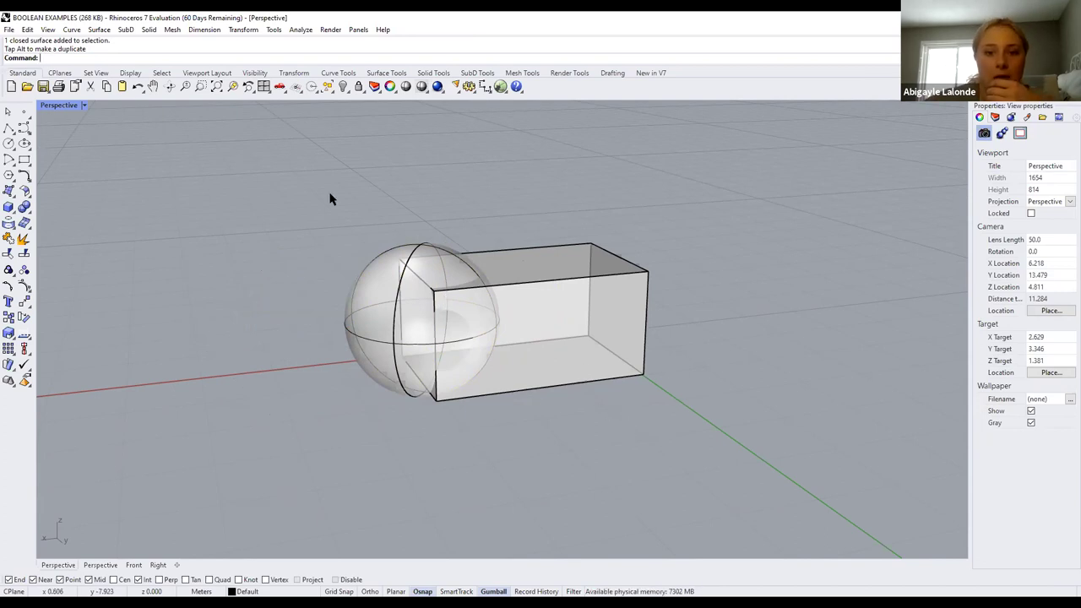
pyautogui.moveTo(581, 426); pyautogui.dragTo(250, 193)
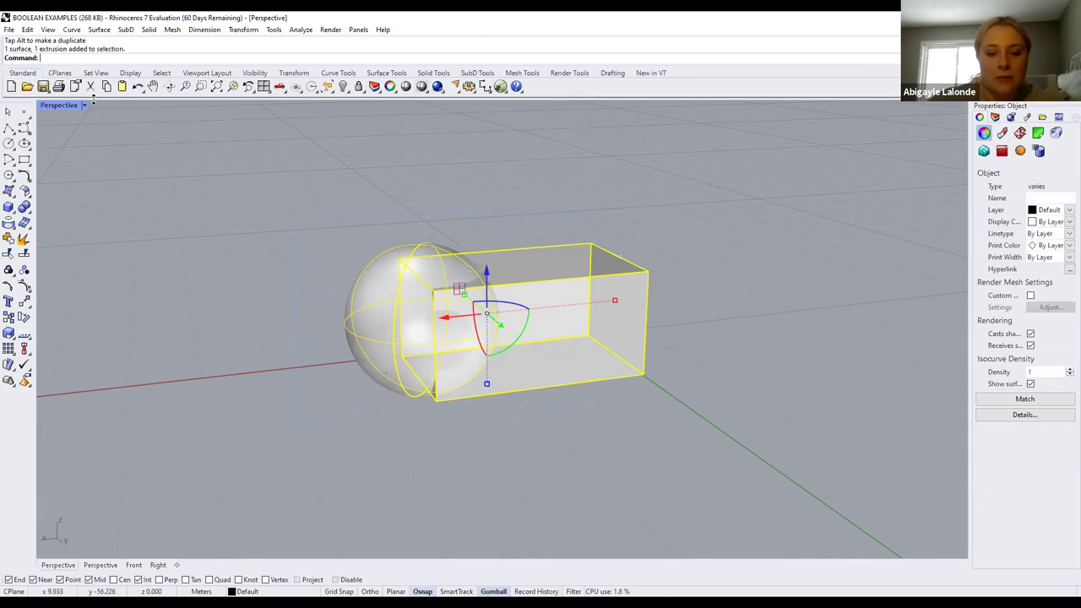
pyautogui.write('Booleanob')
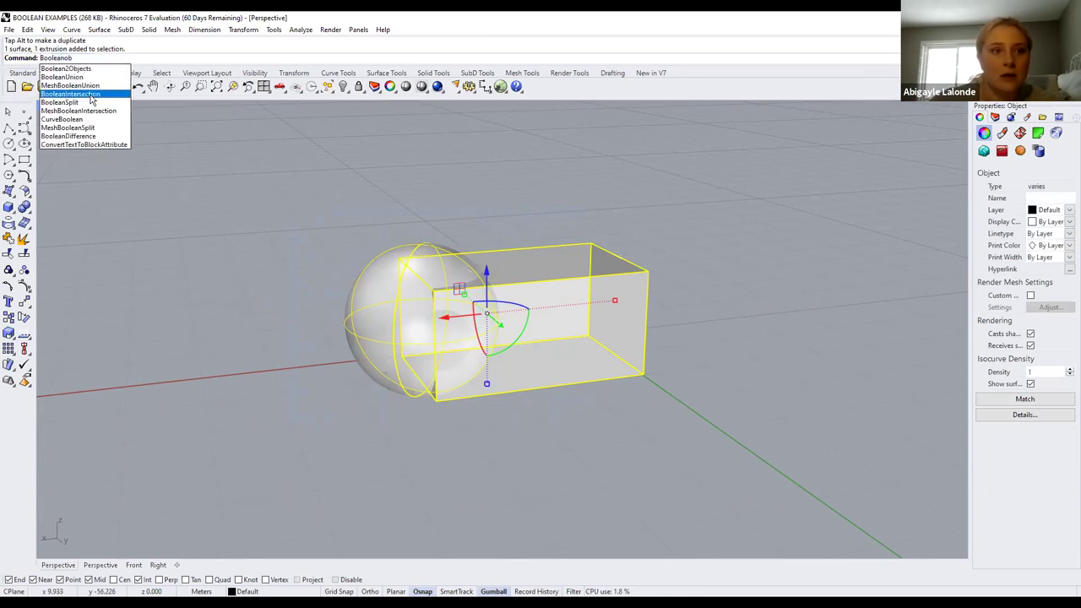
pyautogui.write('jects')
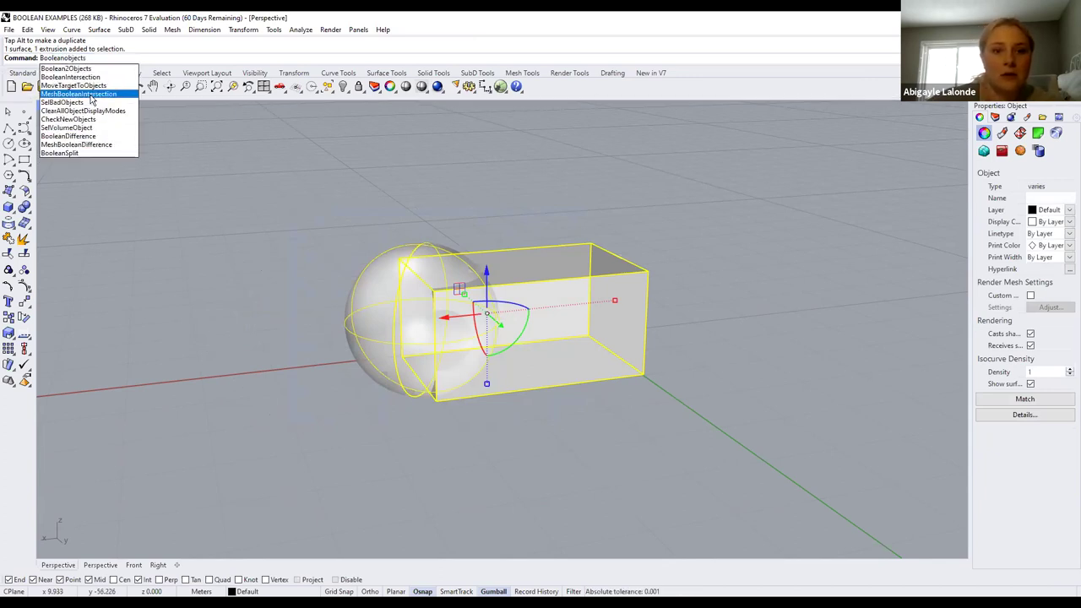
pyautogui.press('Return')
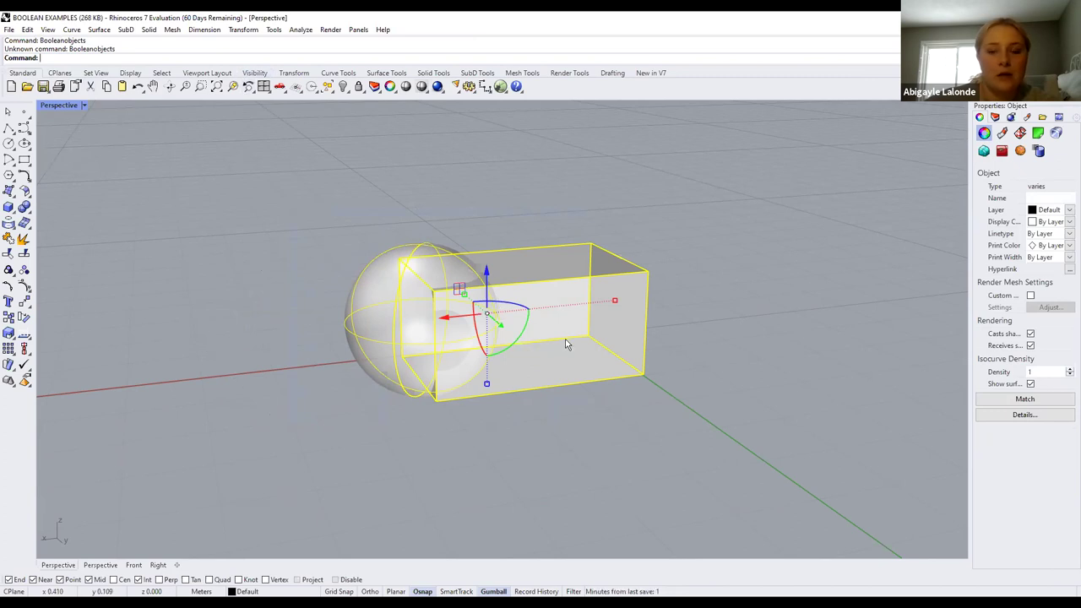
pyautogui.write('O')
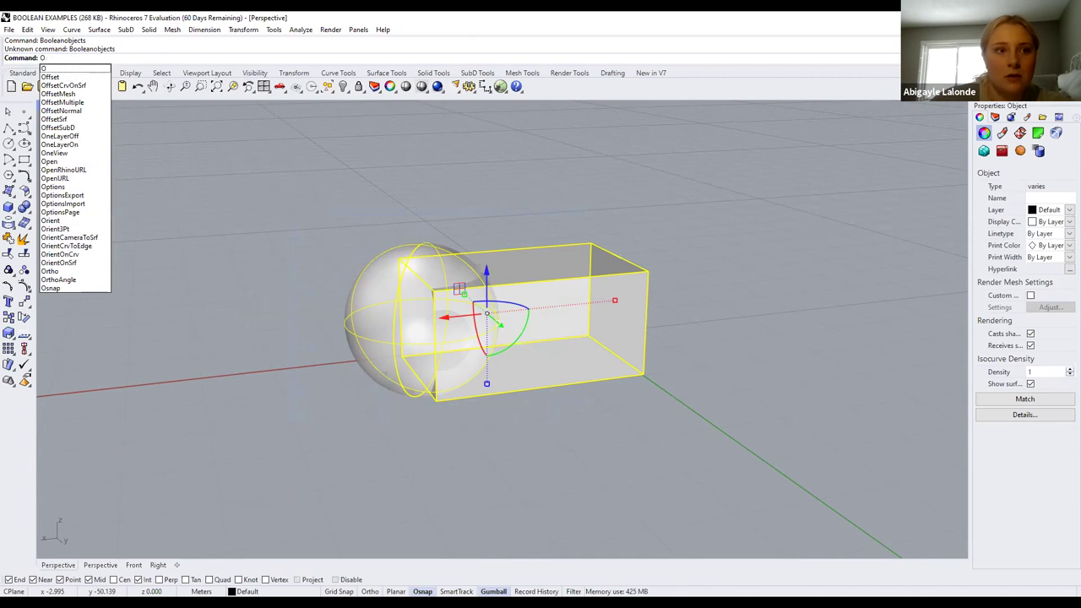
pyautogui.press('BackSpace')
pyautogui.write('Booleanobj')
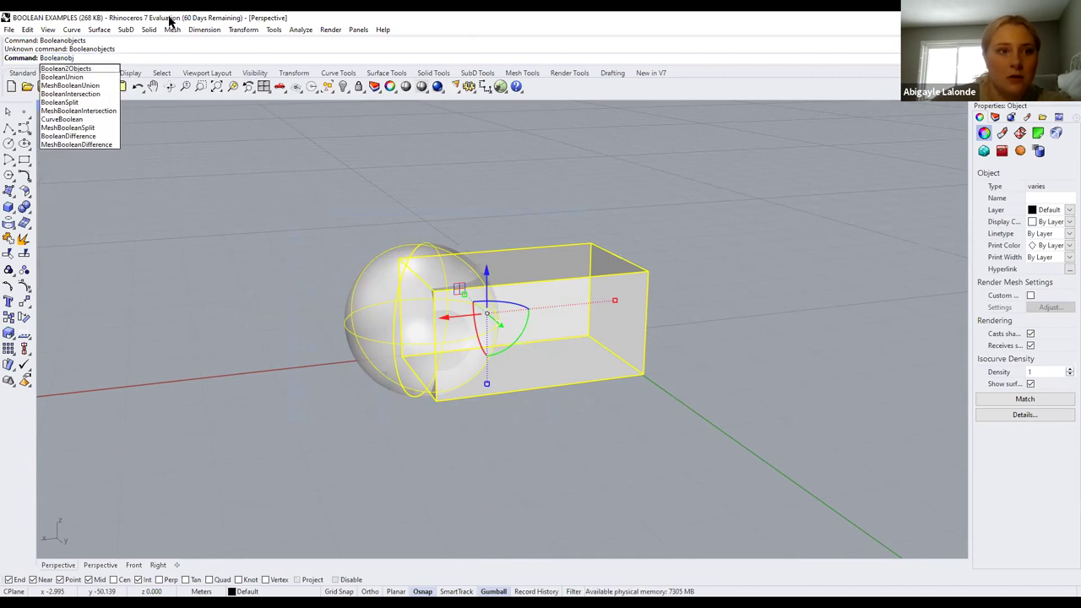
pyautogui.click(68, 70)
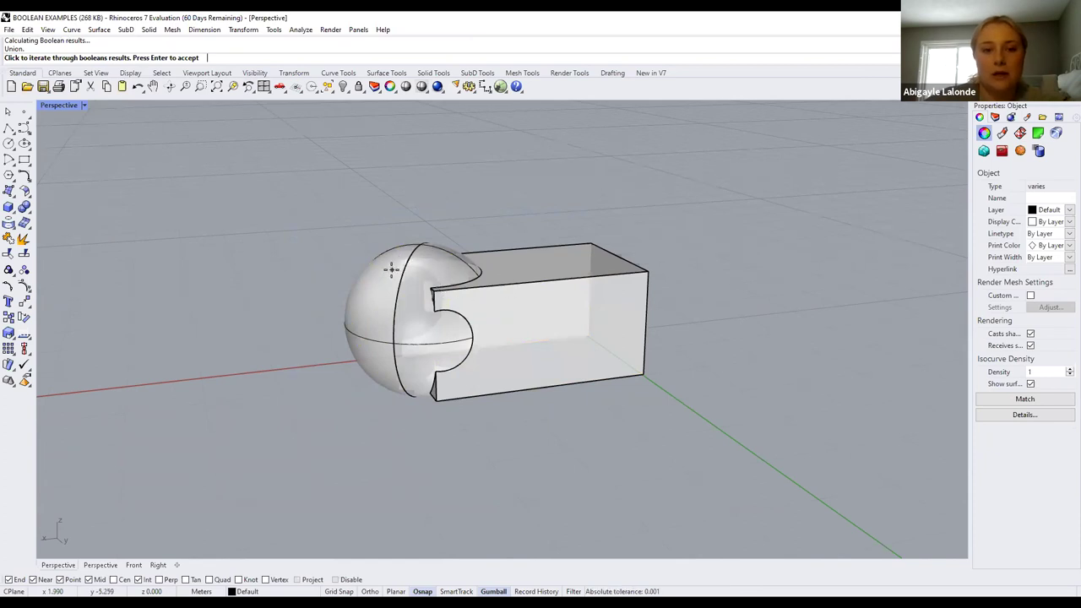
# Cancel the Boolean preview, try dragging the sphere away from the box, and undo that move
pyautogui.press('Escape')
pyautogui.click(423, 312)
pyautogui.moveTo(424, 312); pyautogui.dragTo(358, 346)
pyautogui.hotkey('ctrl', 'z')
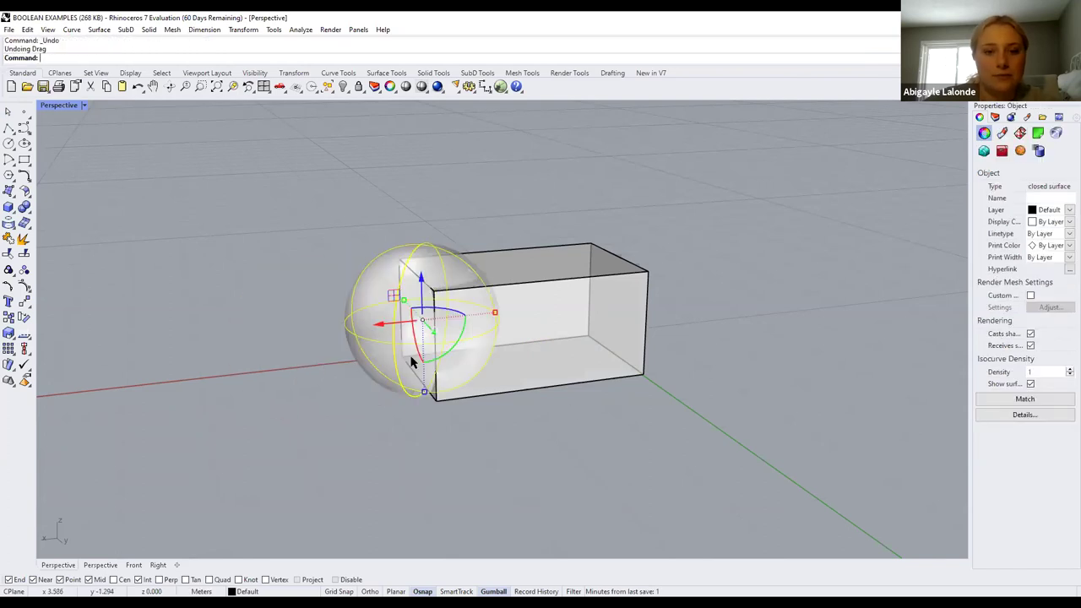
# Repeat Boolean2Objects on the sphere and box, accept the union, and select the joined solid
pyautogui.moveTo(643, 451); pyautogui.dragTo(345, 269)
pyautogui.press('Return')
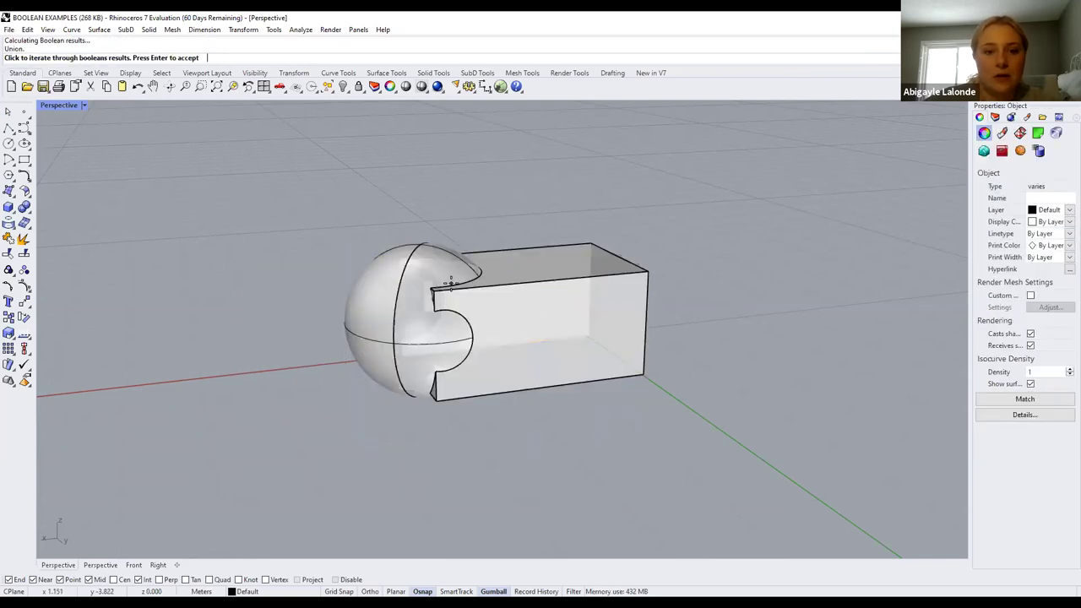
pyautogui.click(451, 283)
pyautogui.press('Return')
pyautogui.click(403, 306)
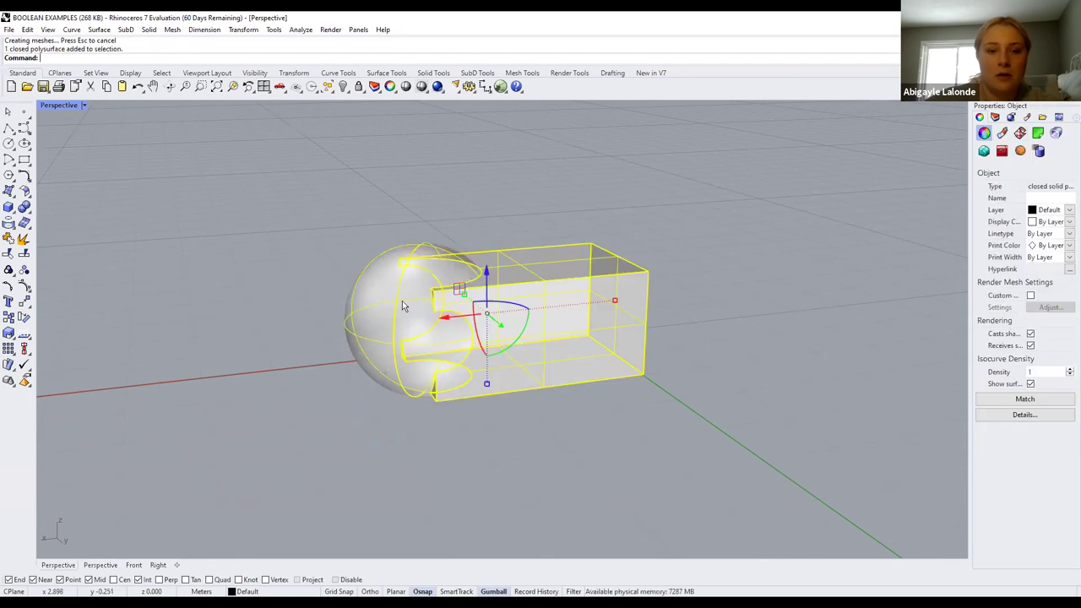
# Drag the joined solid to test it, and undo the moves and the Boolean union
pyautogui.press('Escape')
pyautogui.moveTo(406, 260); pyautogui.dragTo(312, 363)
pyautogui.hotkey('ctrl', 'z')
pyautogui.hotkey('ctrl', 'z')
pyautogui.hotkey('ctrl', 'z')
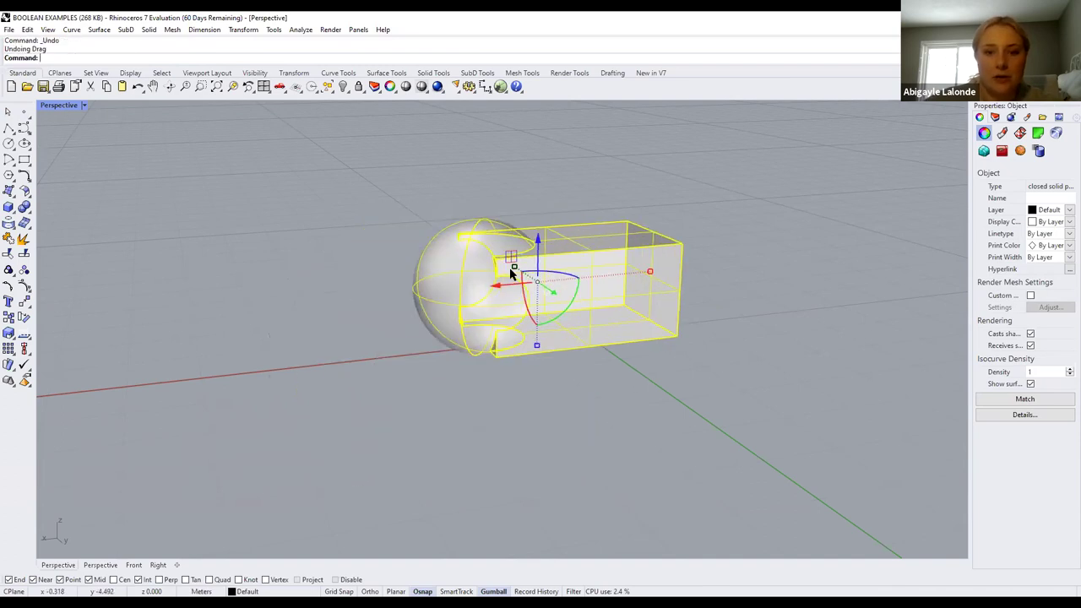
pyautogui.hotkey('ctrl', 'z')
pyautogui.press('Escape')
pyautogui.hotkey('ctrl', 'z')
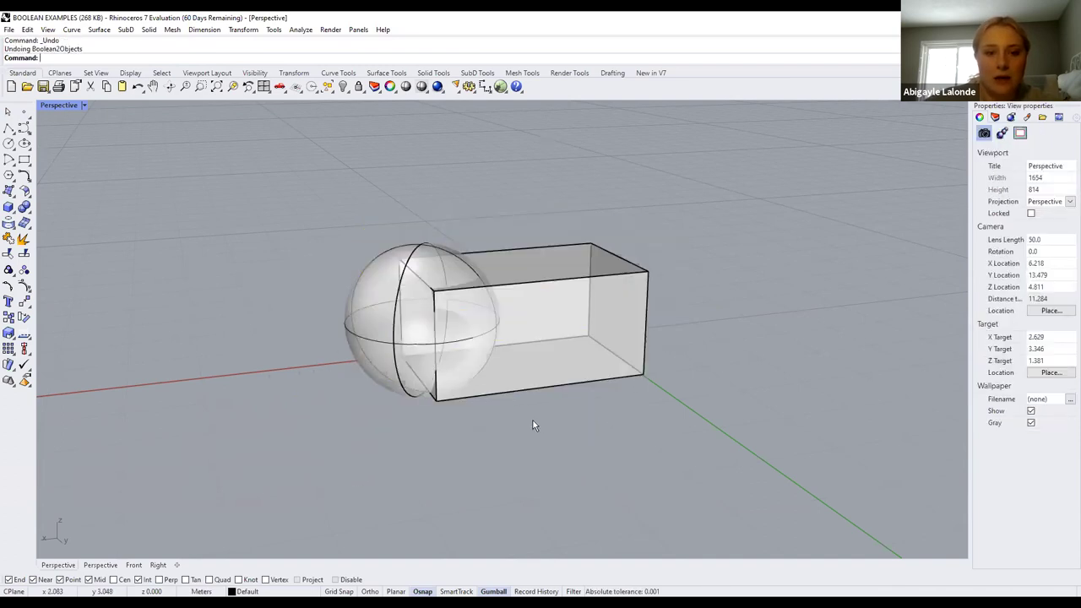
# Move the sphere out along the red axis and back so it overlaps the end of the box
pyautogui.click(393, 337)
pyautogui.moveTo(389, 328)
pyautogui.mouseDown()
pyautogui.moveTo(212, 339)
pyautogui.moveTo(391, 324)
pyautogui.mouseUp()
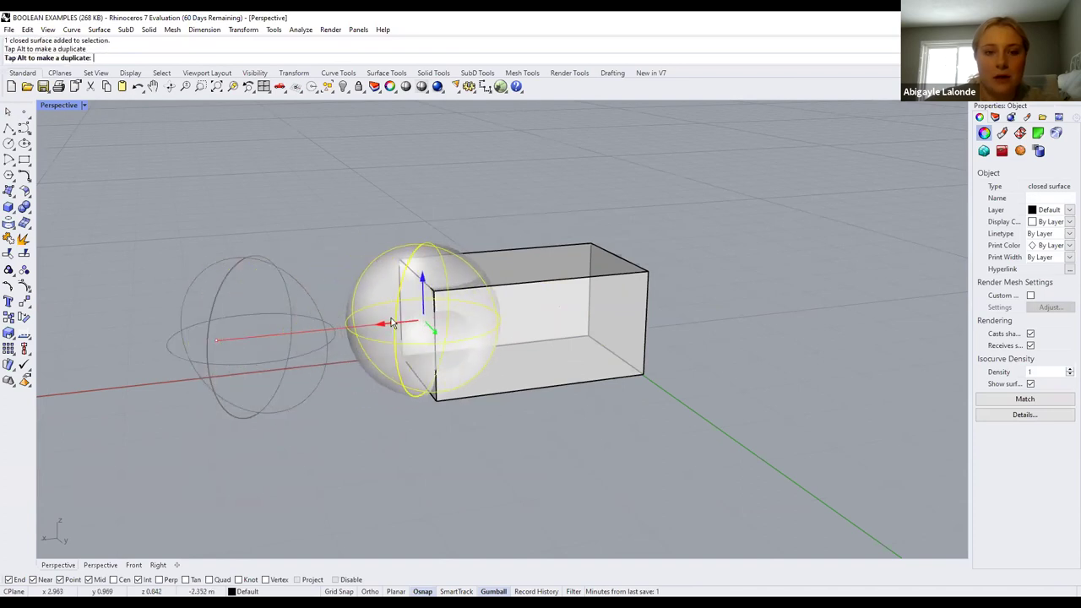
pyautogui.click(554, 417)
# Run Boolean2Objects on the sphere and box and cycle through the A minus B, inverse intersection, B minus A and intersection results
pyautogui.moveTo(555, 416); pyautogui.dragTo(321, 225)
pyautogui.write('BooleanIntersection')
pyautogui.press('Return')
pyautogui.click(473, 306)
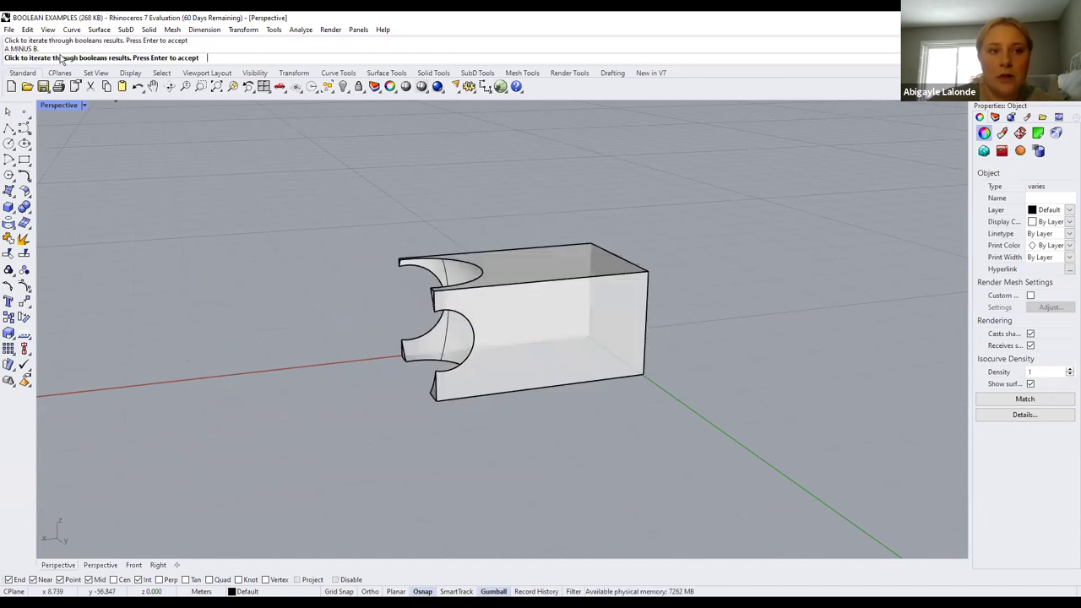
pyautogui.click(450, 308)
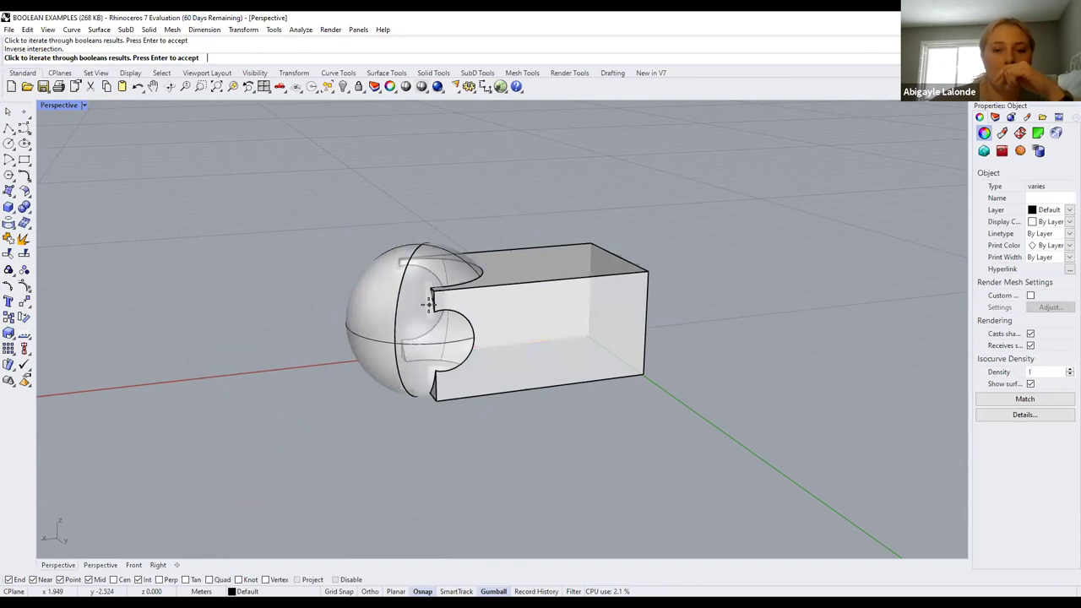
pyautogui.click(486, 301)
pyautogui.click(463, 299)
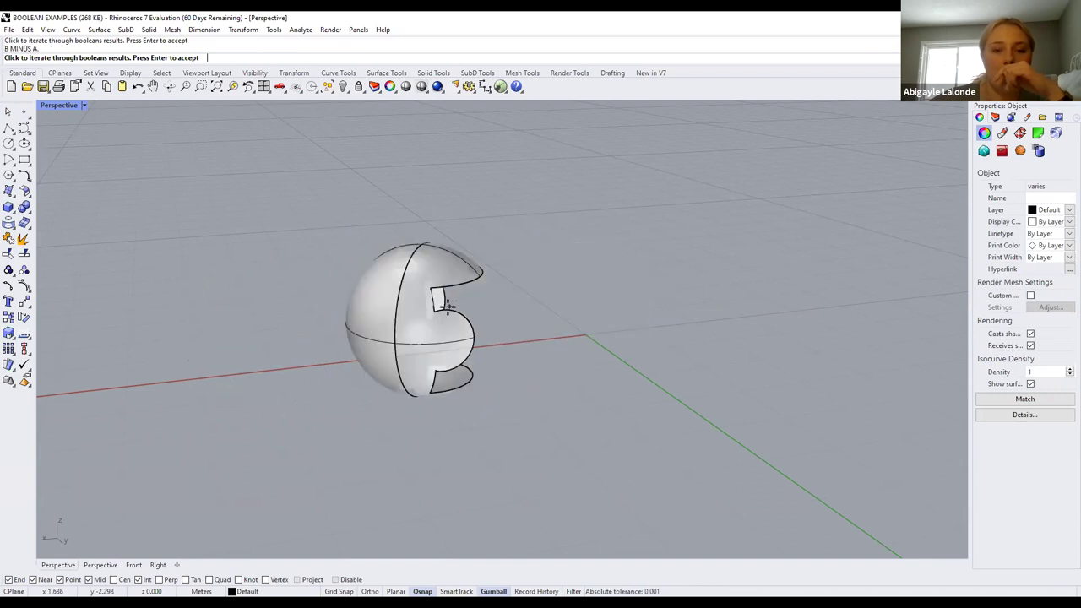
pyautogui.click(449, 306)
pyautogui.click(507, 287)
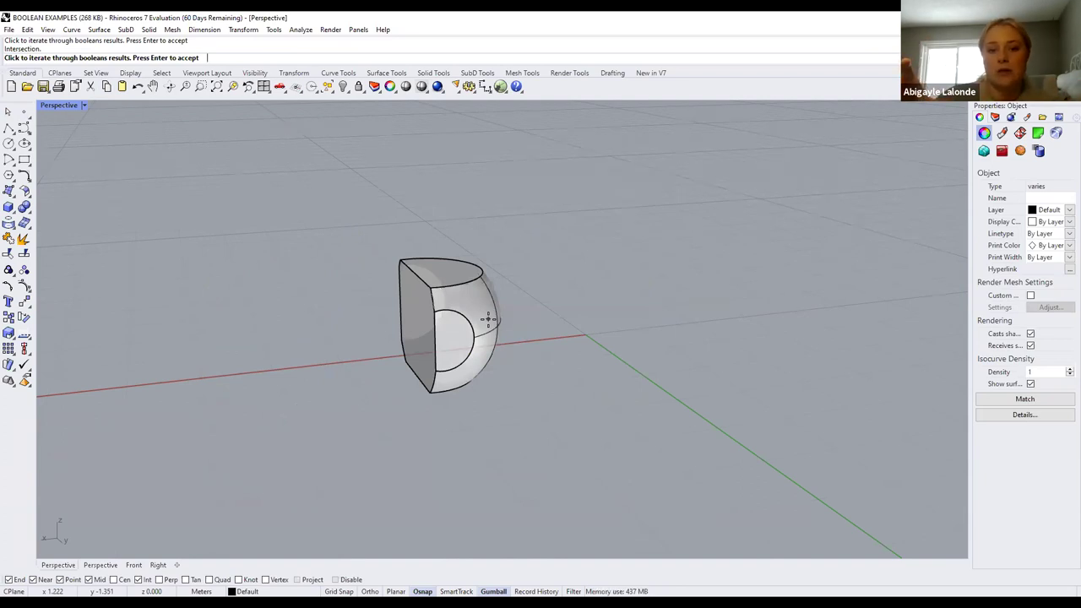
pyautogui.click(488, 318)
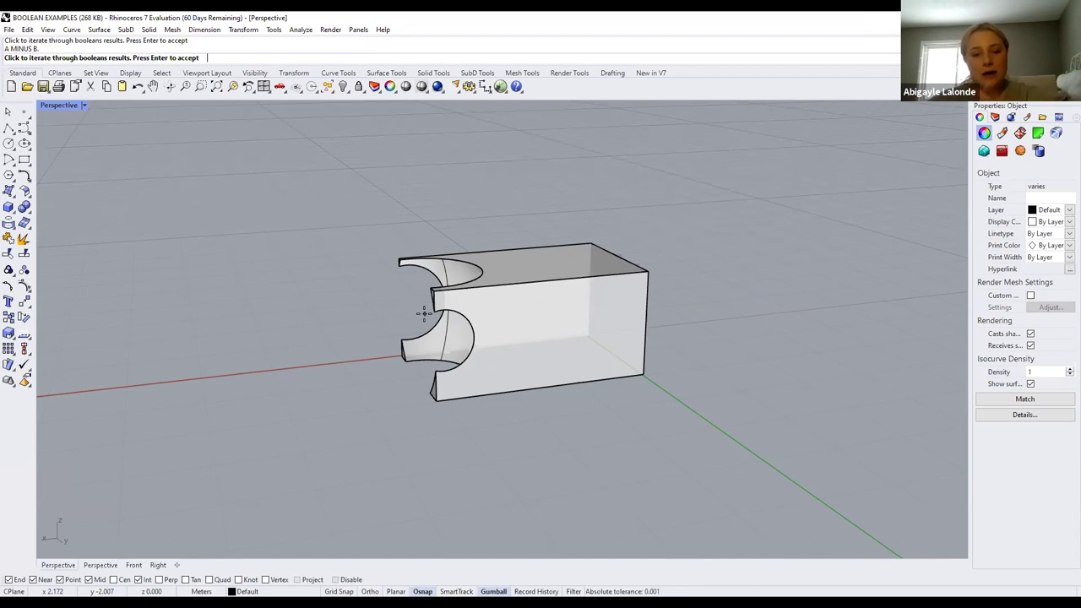
# Cycle through the Boolean2Objects previews again, comparing the B minus A, union and A minus B results
pyautogui.click(465, 297)
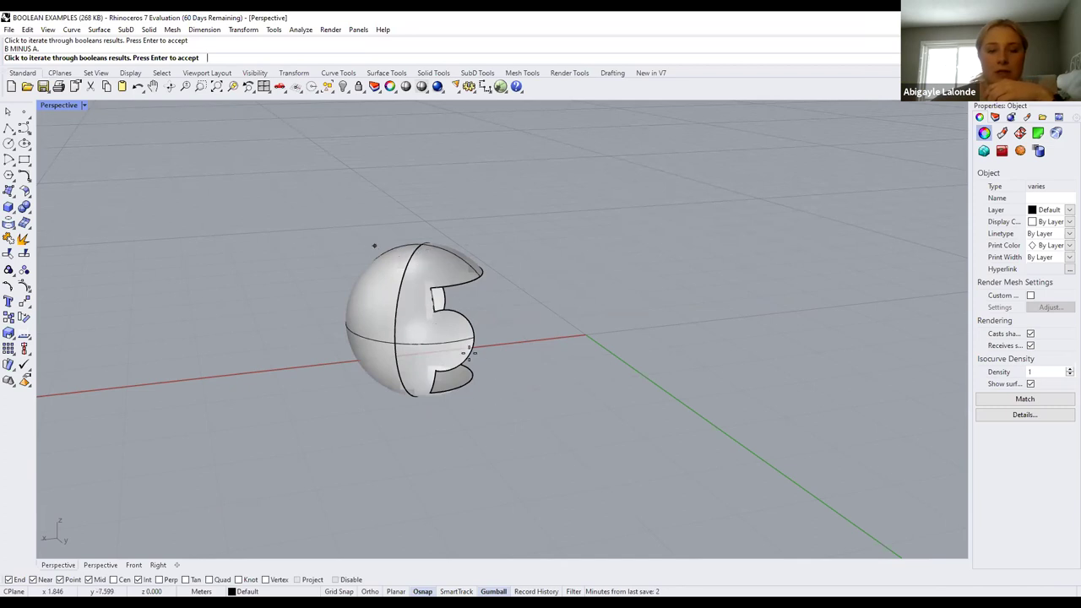
pyautogui.click(509, 335)
pyautogui.click(445, 290)
pyautogui.click(533, 308)
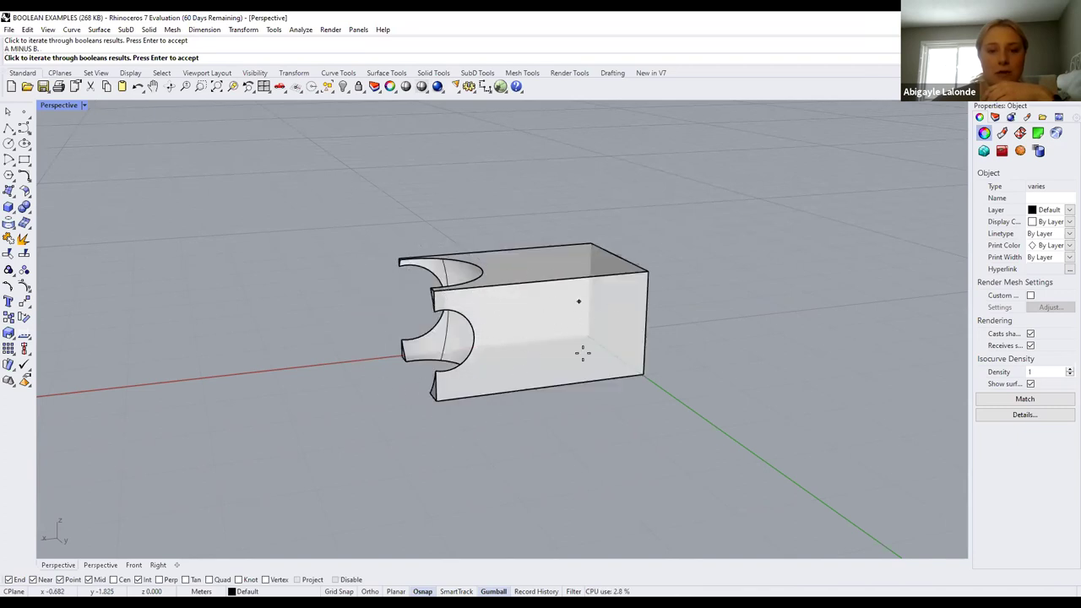
pyautogui.click(547, 330)
pyautogui.click(552, 314)
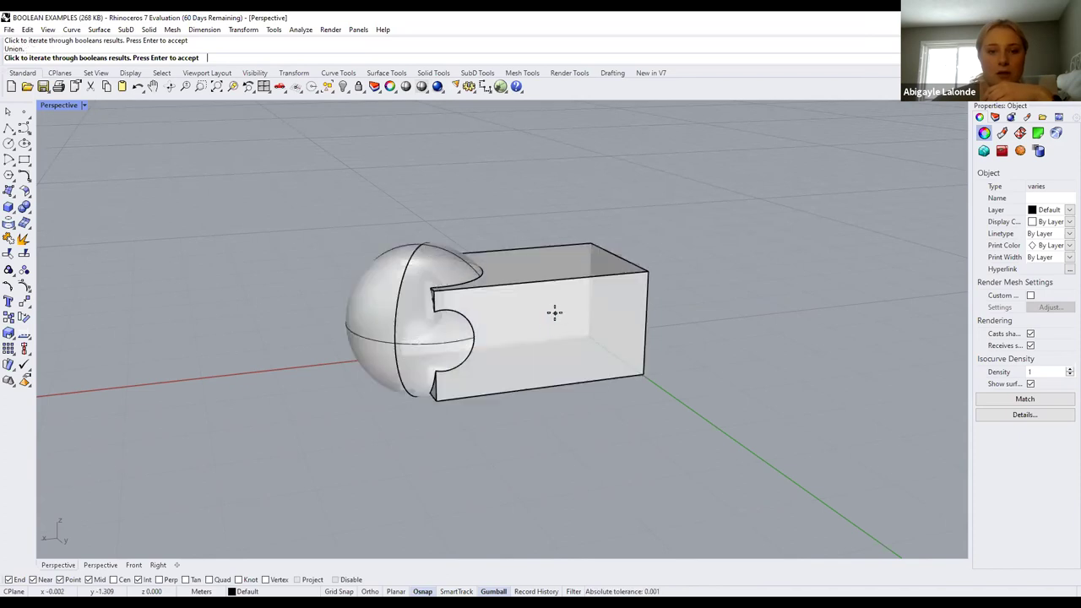
pyautogui.click(556, 314)
pyautogui.click(594, 280)
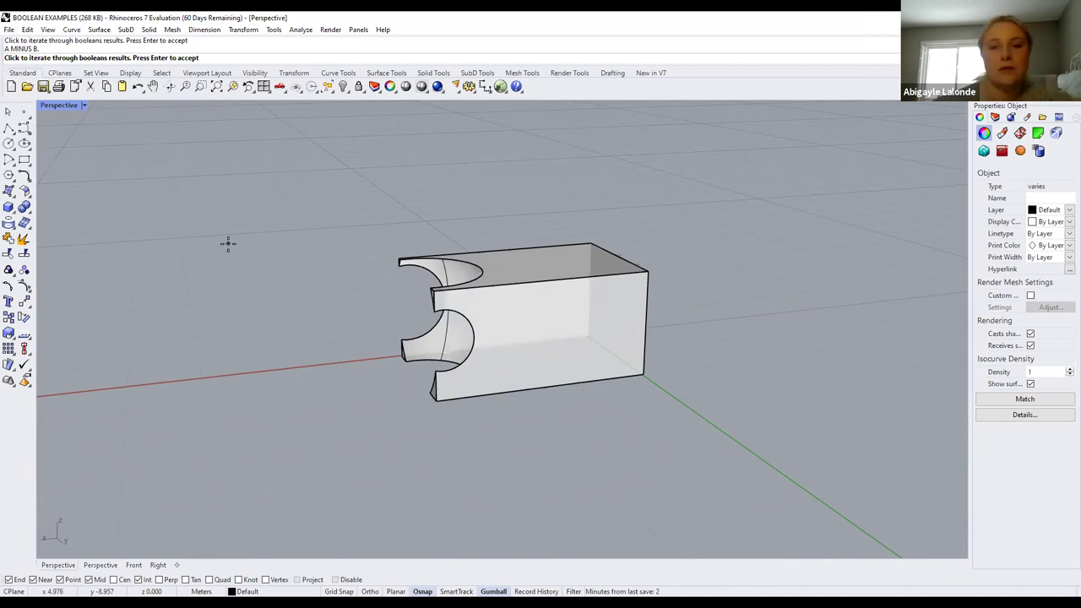
# Advance the Boolean2Objects previews to B minus A and accept that result
pyautogui.click(476, 403)
pyautogui.click(482, 313)
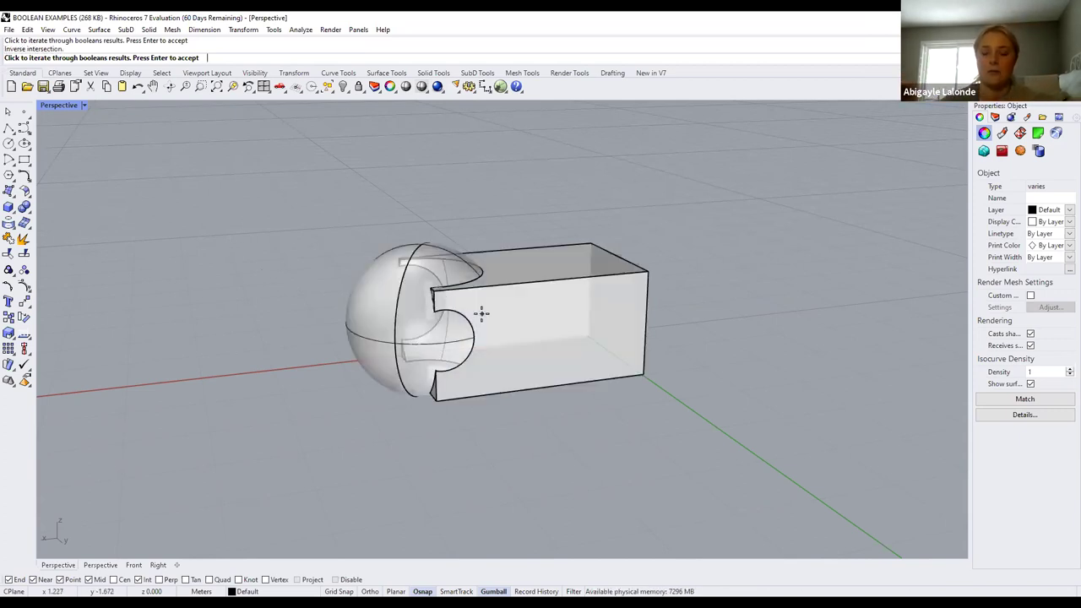
pyautogui.click(536, 428)
pyautogui.click(498, 385)
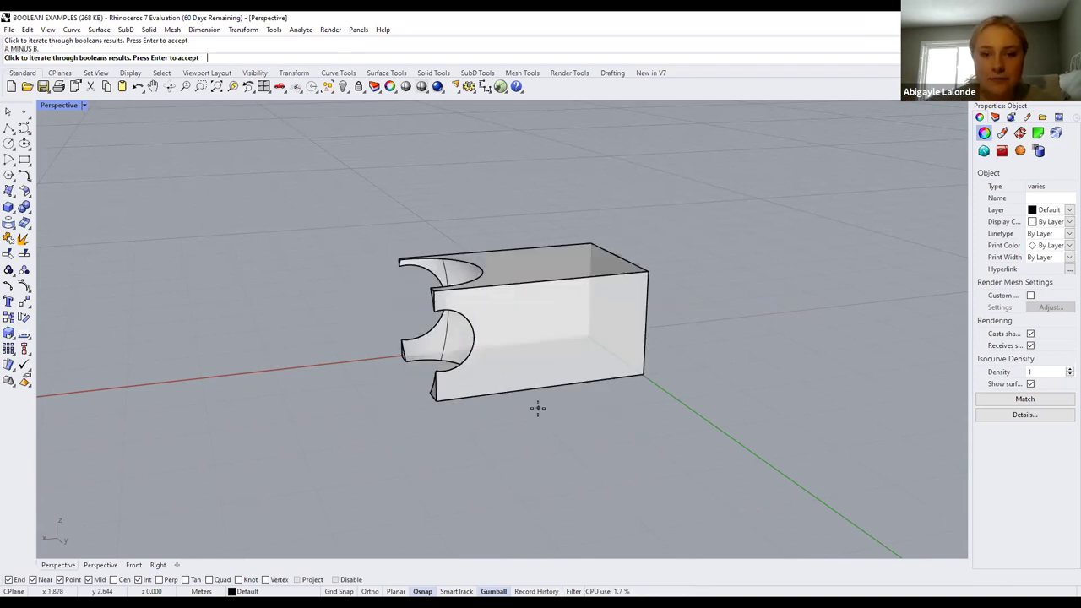
pyautogui.click(538, 408)
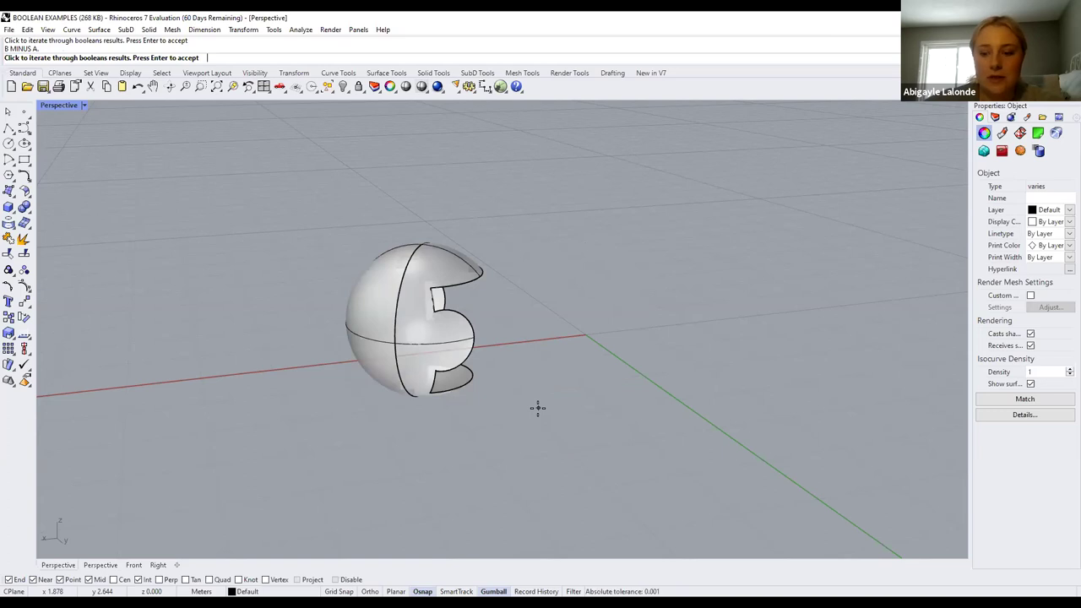
pyautogui.press('Return')
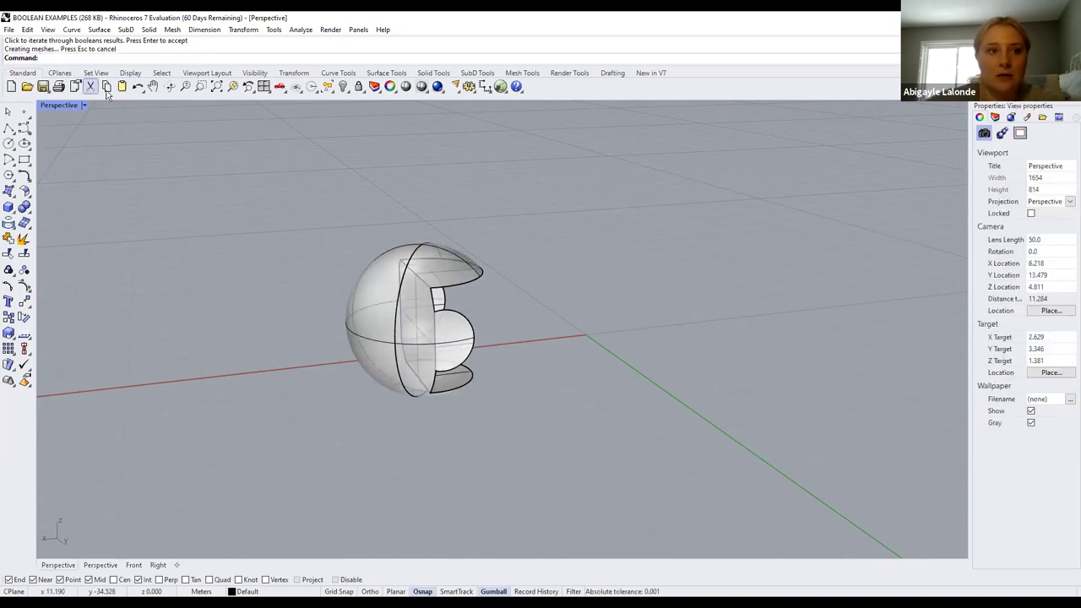
# Inspect the cut sphere from the opposite side and undo the Boolean2Objects operation
pyautogui.click(153, 87)
pyautogui.moveTo(284, 111); pyautogui.dragTo(183, 128)
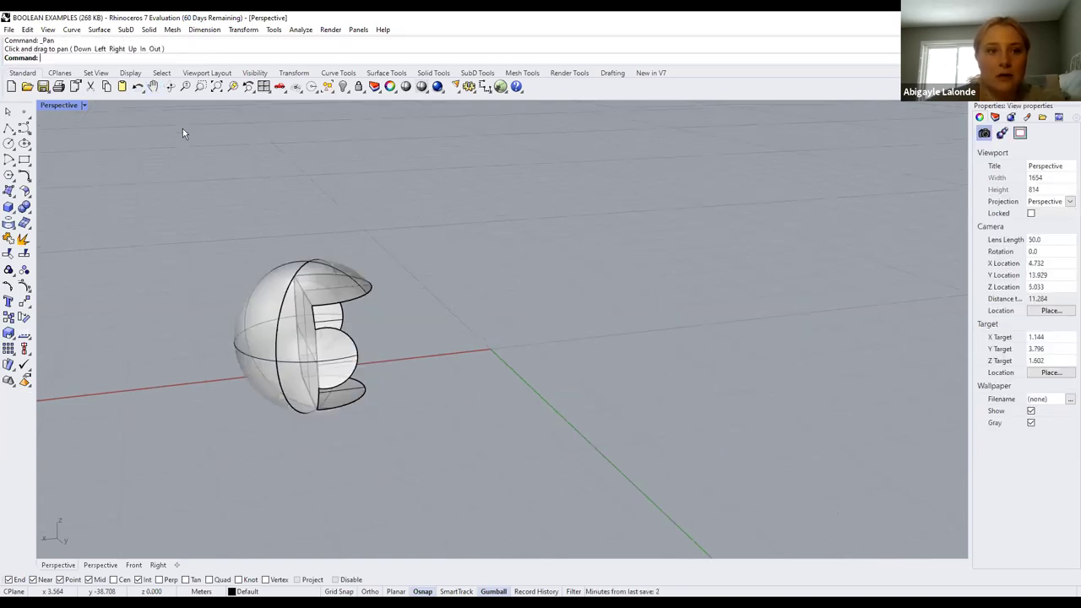
pyautogui.moveTo(563, 220); pyautogui.dragTo(544, 338, button='right')
pyautogui.hotkey('ctrl', 'z')
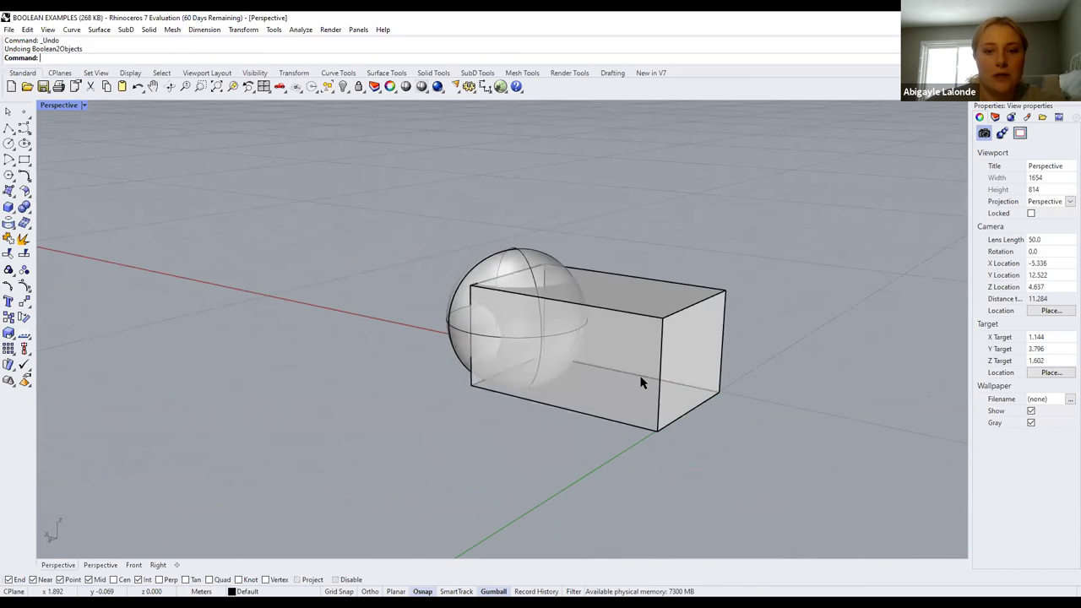
# Move the sphere slightly further into the box along the red axis and clear the selection
pyautogui.click(450, 322)
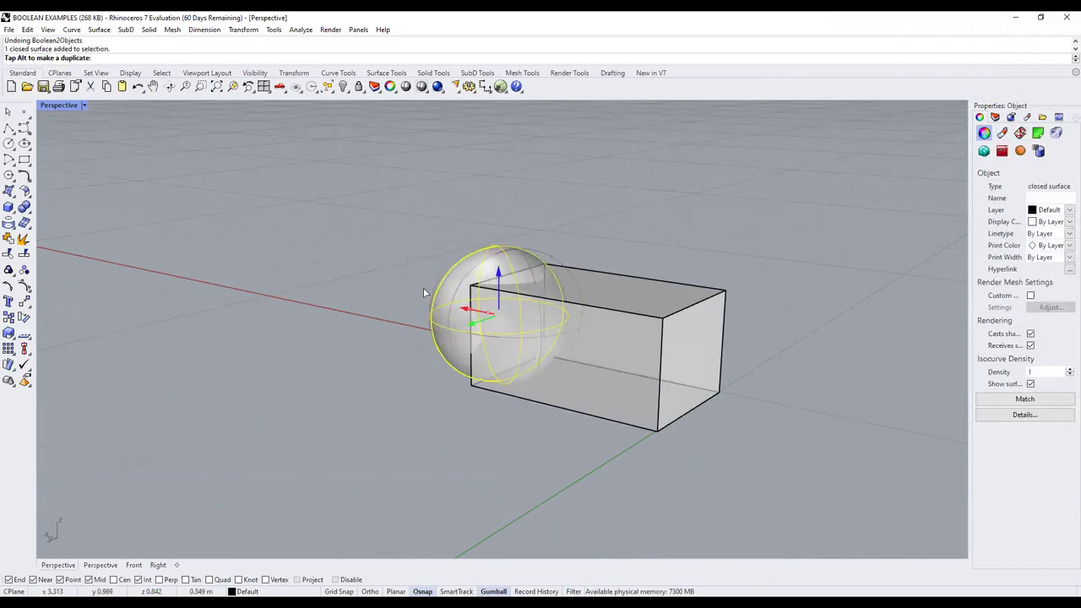
pyautogui.click(517, 435)
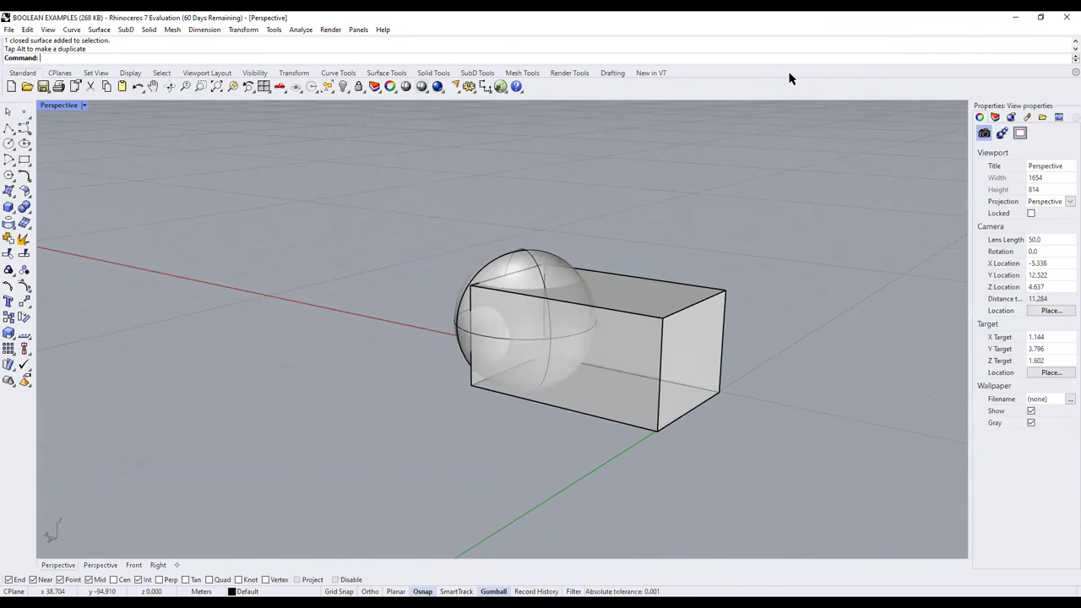
pyautogui.moveTo(740, 396); pyautogui.dragTo(435, 216)
pyautogui.click(400, 463)
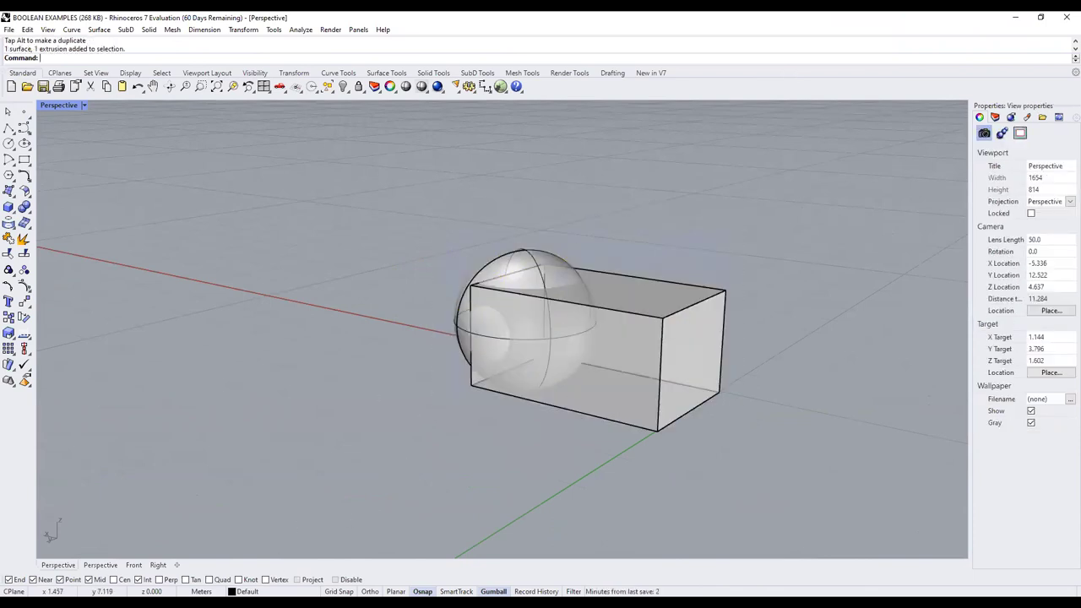
# Turn on Grid Snap and Ortho, leaving the sphere and box deselected
pyautogui.click(332, 592)
pyautogui.moveTo(707, 430); pyautogui.dragTo(367, 215)
pyautogui.click(425, 299)
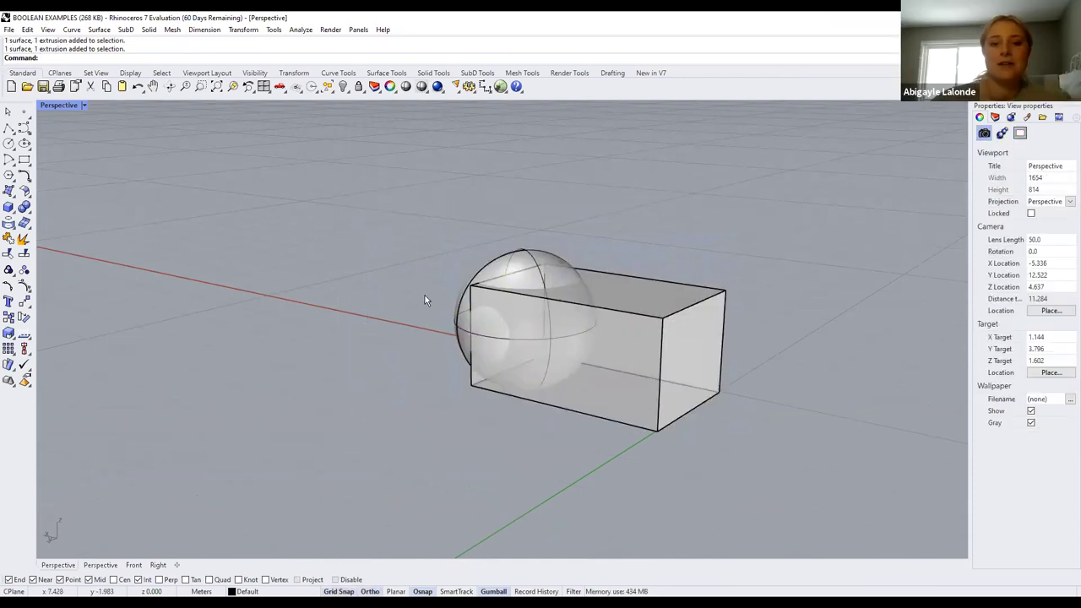
# Delete the existing box, leaving only the sphere in the model
pyautogui.scroll(-6, 424, 299)
pyautogui.scroll(2, 458, 311)
pyautogui.scroll(2, 459, 312)
pyautogui.click(422, 257)
pyautogui.click(385, 296)
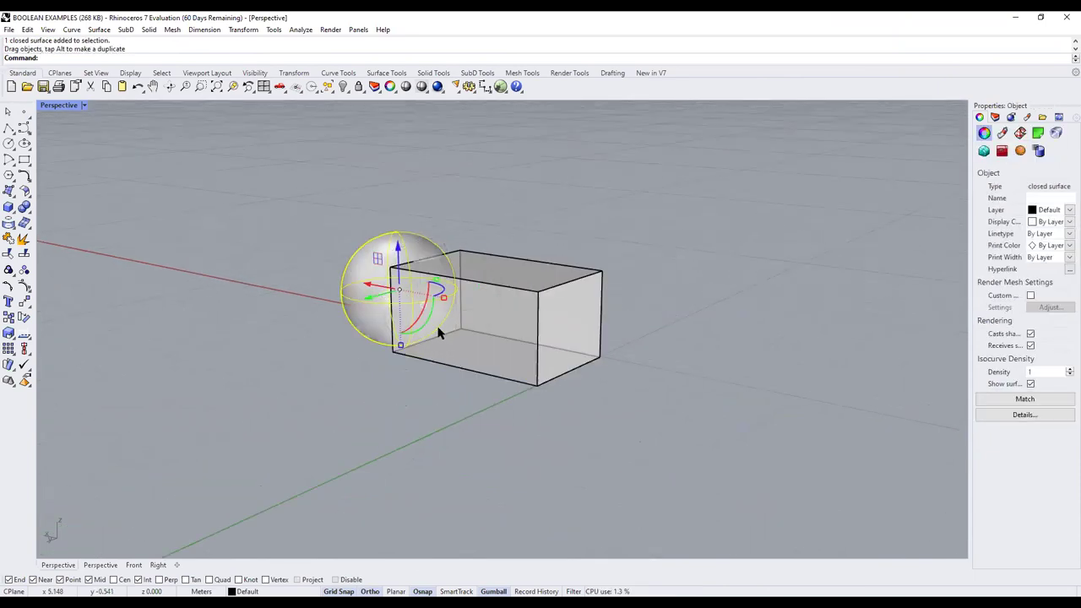
pyautogui.click(169, 86)
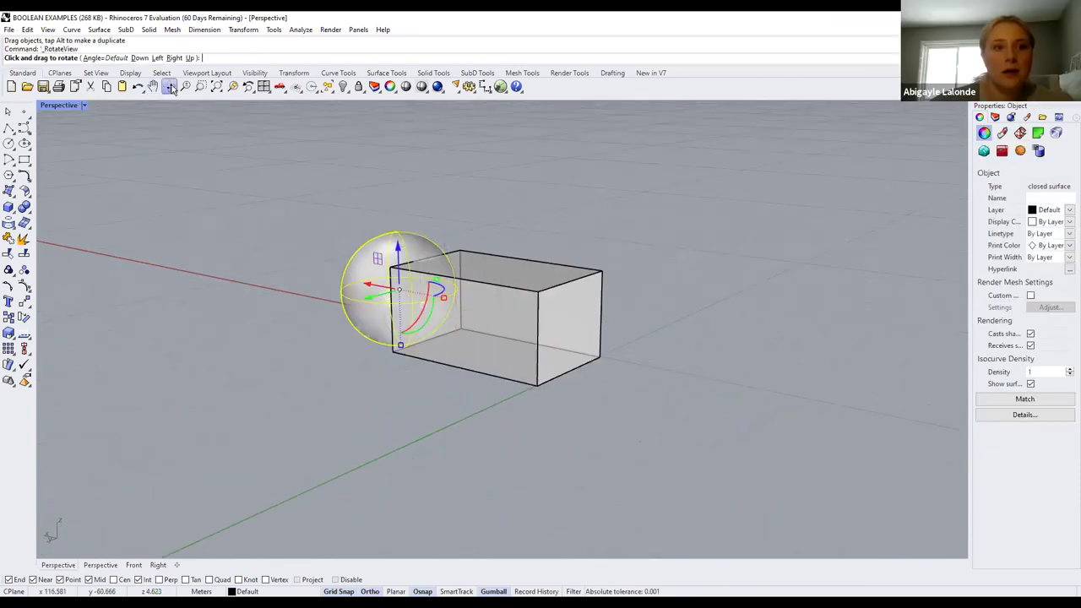
pyautogui.moveTo(216, 324); pyautogui.dragTo(119, 336)
pyautogui.click(269, 453)
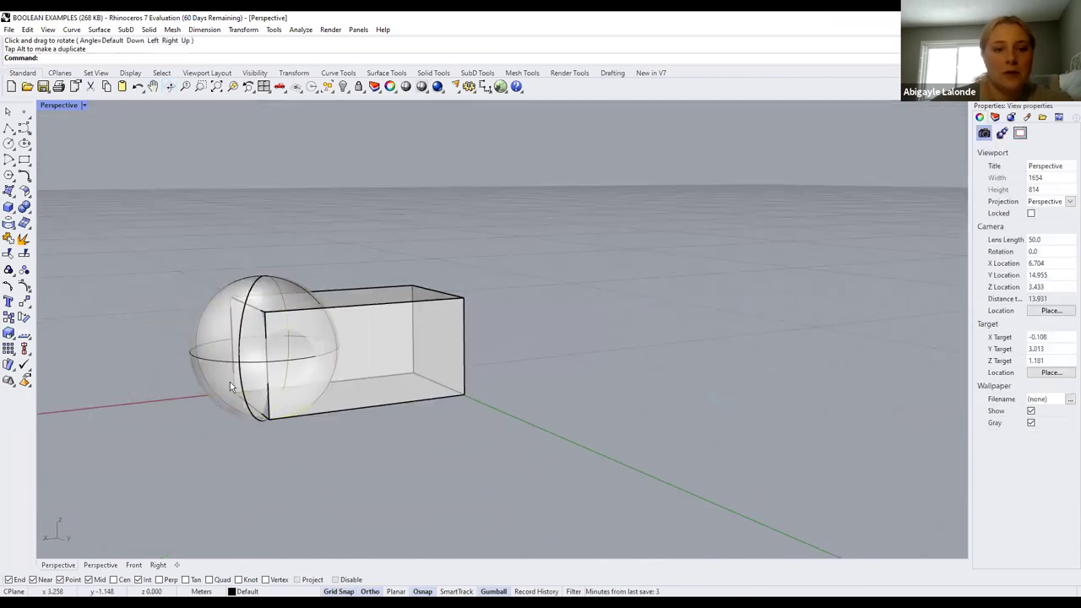
pyautogui.click(363, 326)
pyautogui.moveTo(306, 350); pyautogui.dragTo(174, 362)
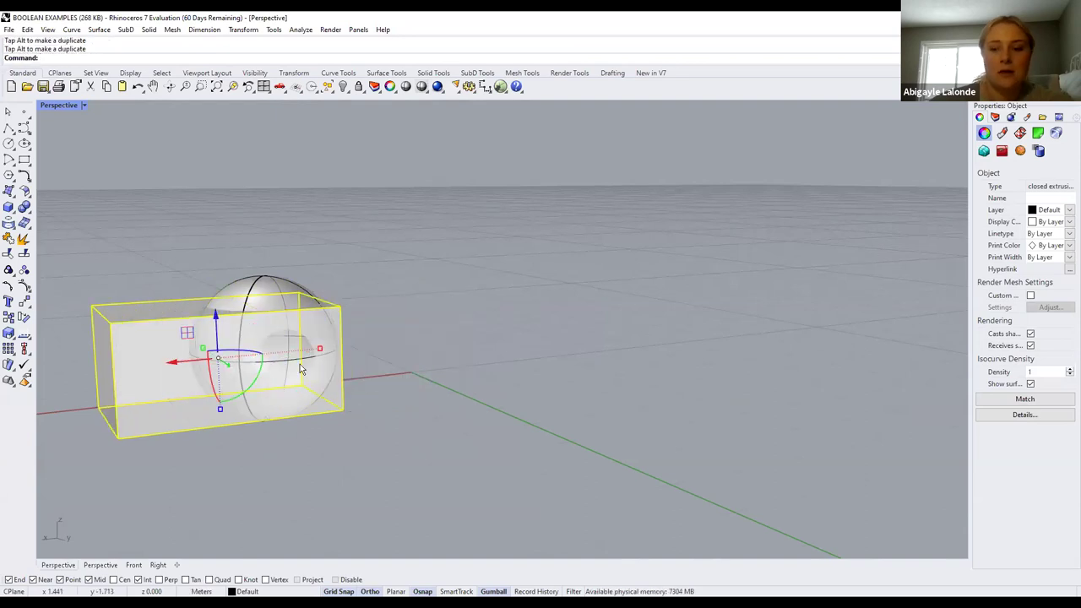
pyautogui.press('Delete')
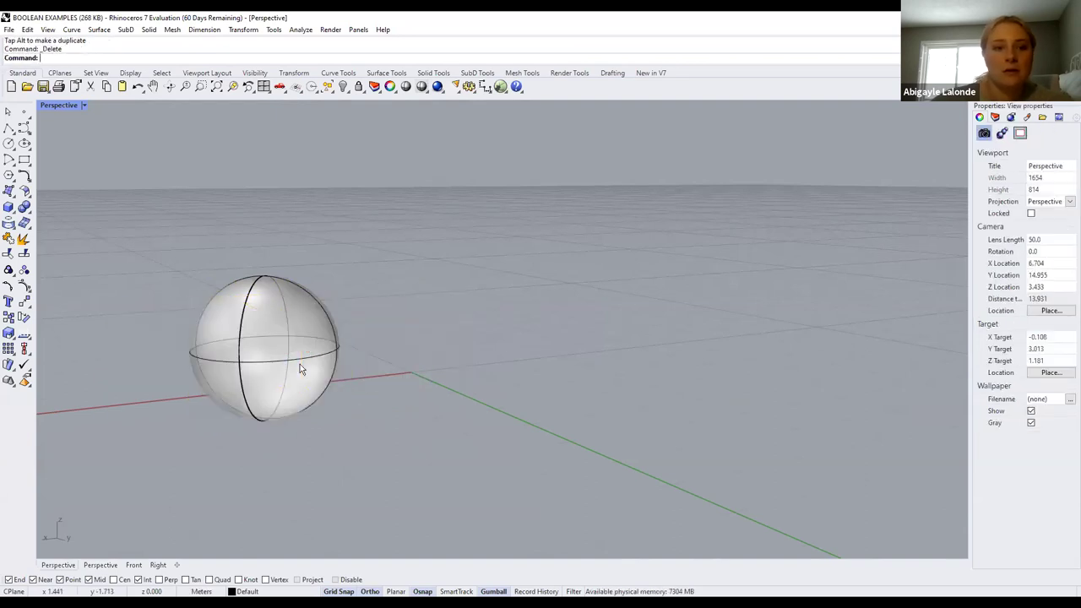
# Draw a new box on the ground plane around the sphere, slightly taller than the sphere
pyautogui.click(25, 211)
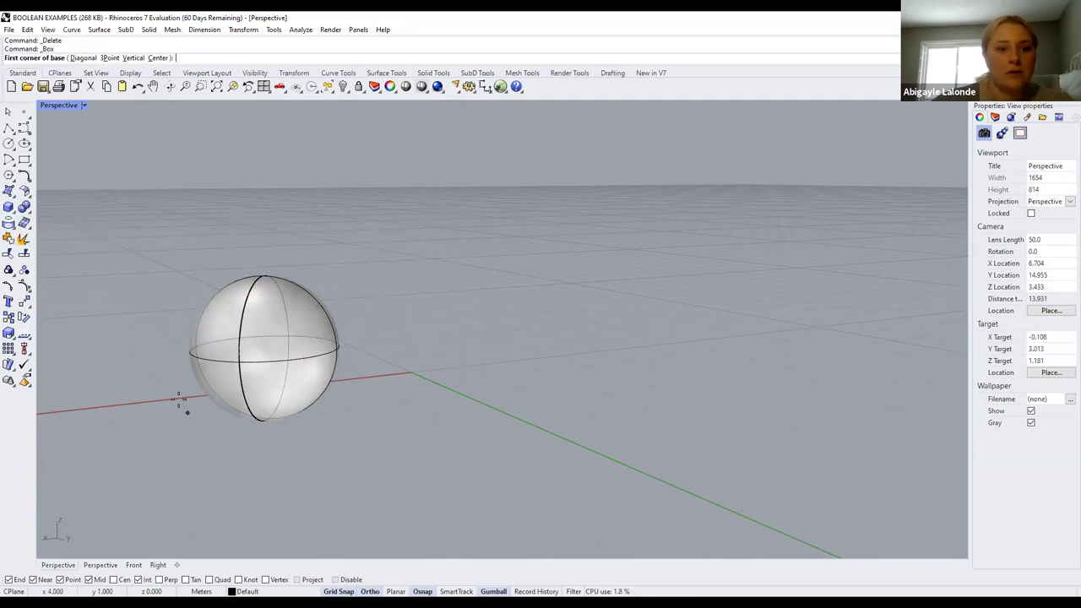
pyautogui.click(179, 400)
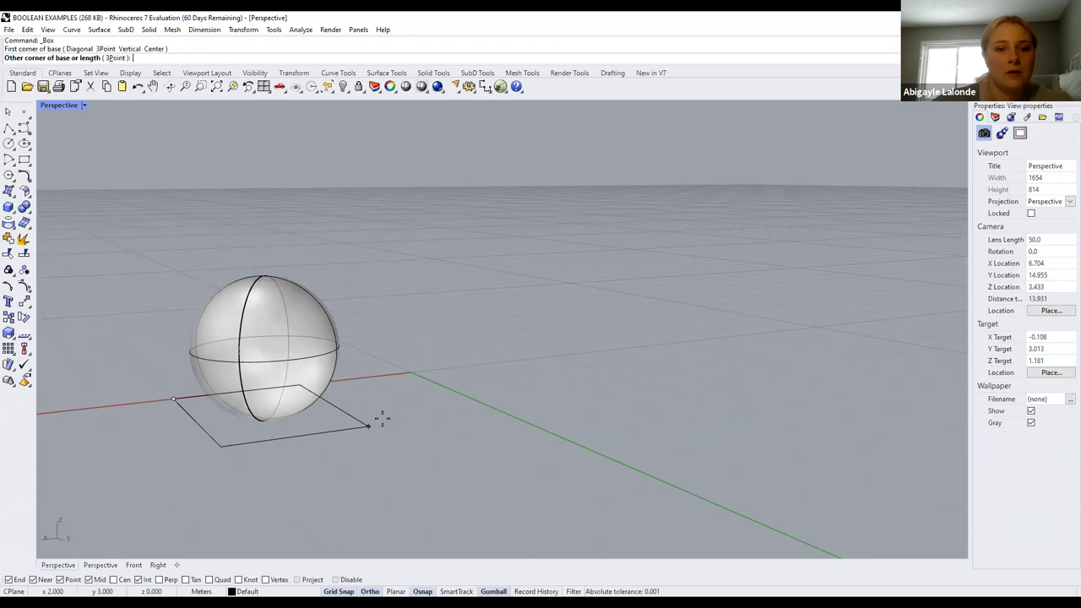
pyautogui.click(434, 416)
pyautogui.click(339, 246)
# With Grid Snap and Ortho off, raise the sphere until it protrudes through the new box's top face, and clear the selection
pyautogui.click(297, 327)
pyautogui.click(320, 371)
pyautogui.click(224, 356)
pyautogui.click(266, 301)
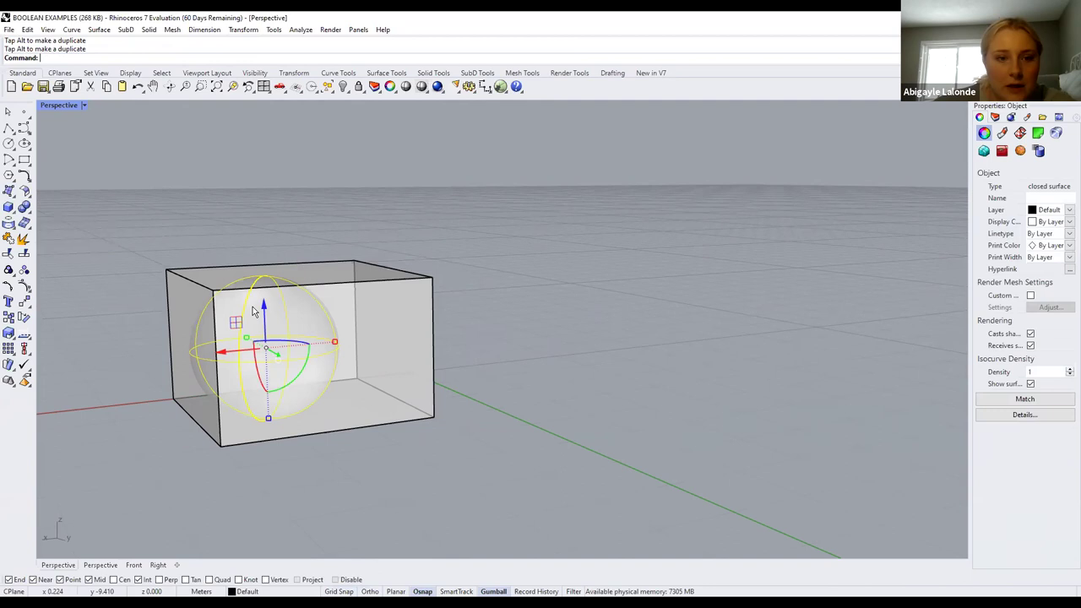
pyautogui.moveTo(263, 309); pyautogui.dragTo(296, 295)
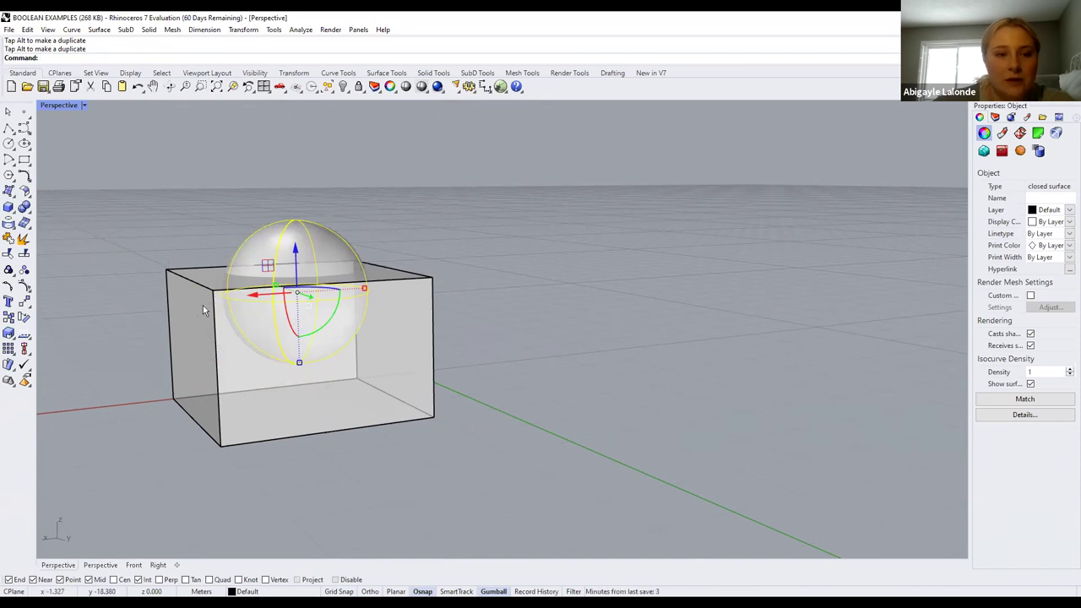
pyautogui.click(138, 223)
# Subtract the sphere from the box with BooleanDifference, keeping DeleteInput set to Yes
pyautogui.write('Boo')
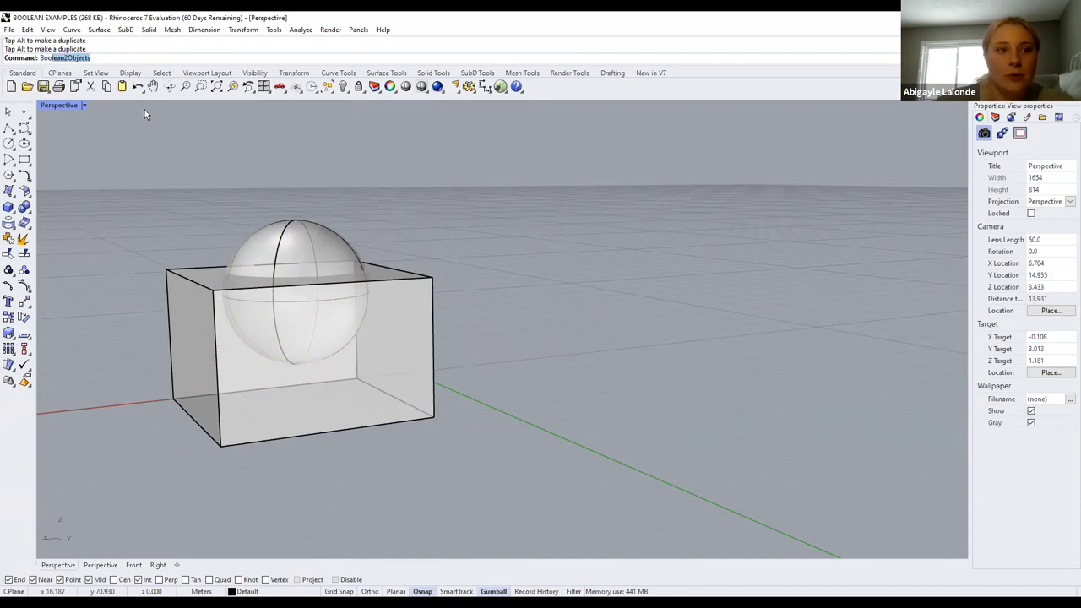
pyautogui.write('leand')
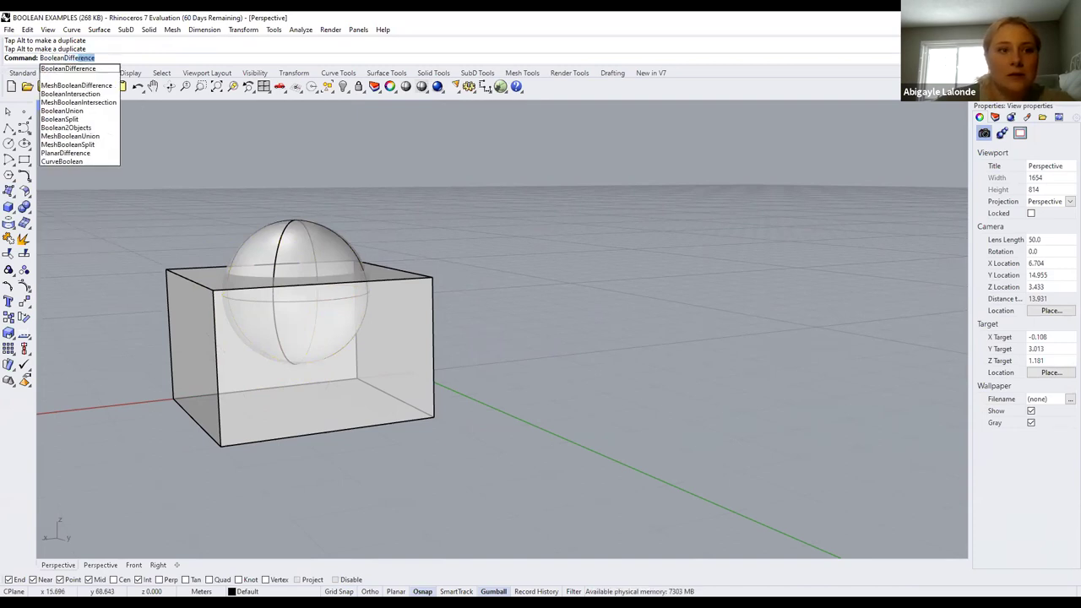
pyautogui.press('Return')
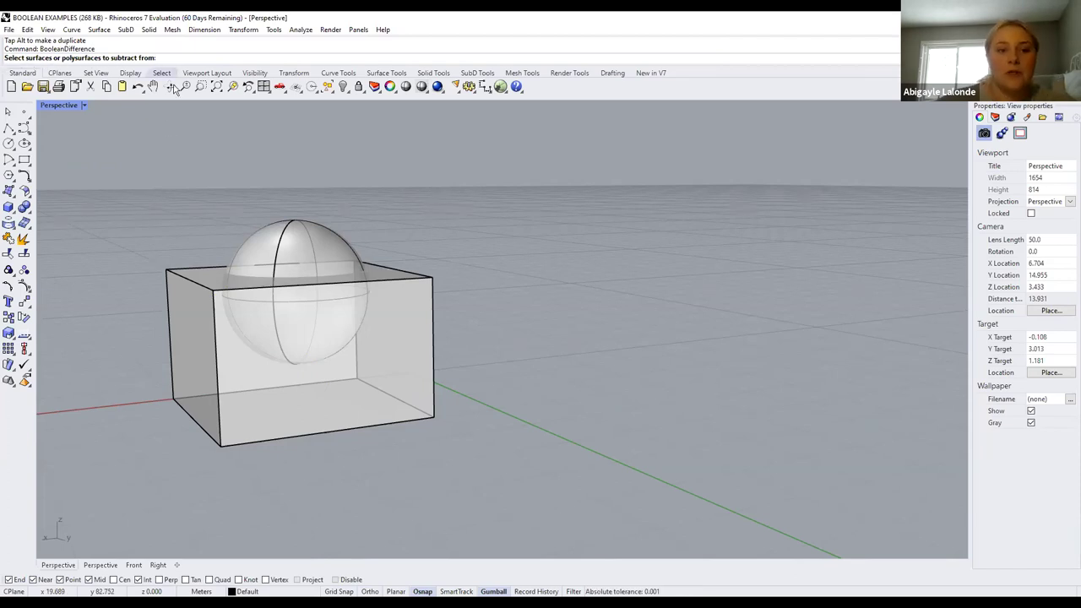
pyautogui.click(194, 282)
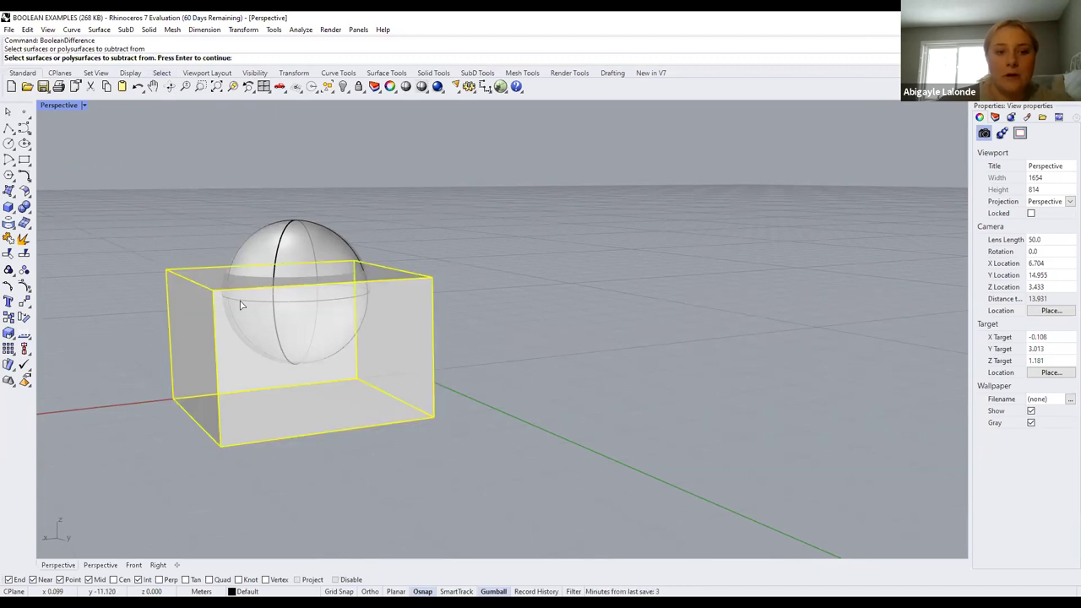
pyautogui.press('Return')
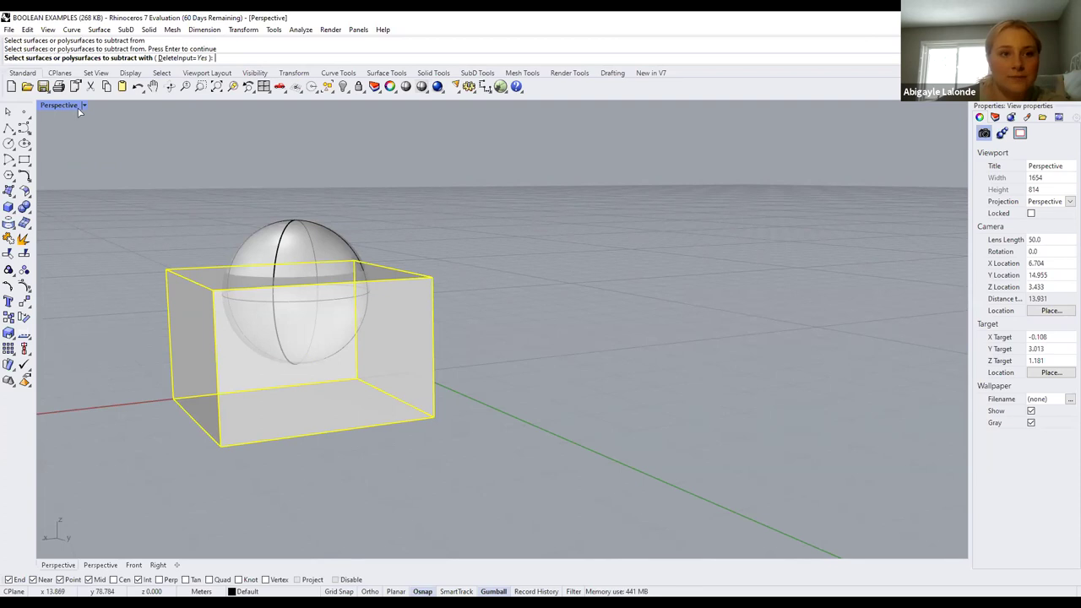
pyautogui.click(295, 263)
pyautogui.press('Return')
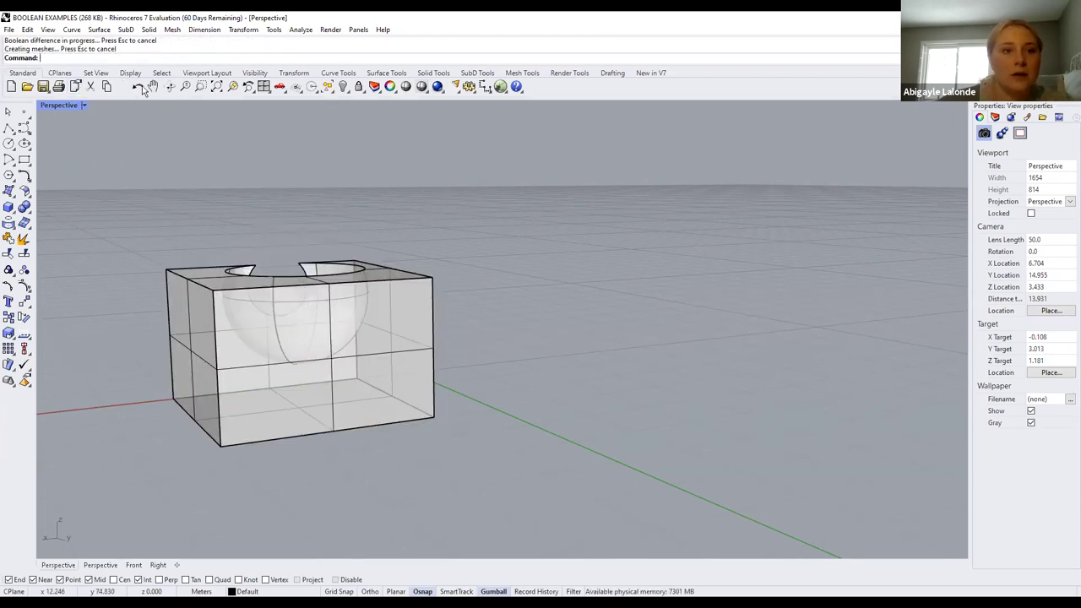
# Inspect the spherical hollow in the box from the opposite side and undo the BooleanDifference
pyautogui.click(169, 88)
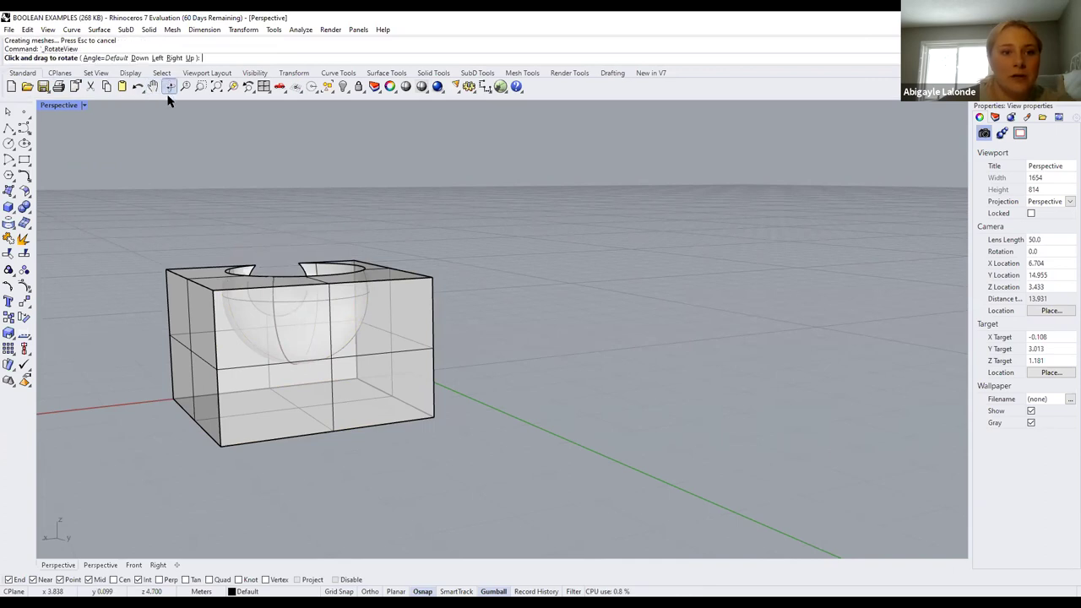
pyautogui.moveTo(348, 289); pyautogui.dragTo(477, 361)
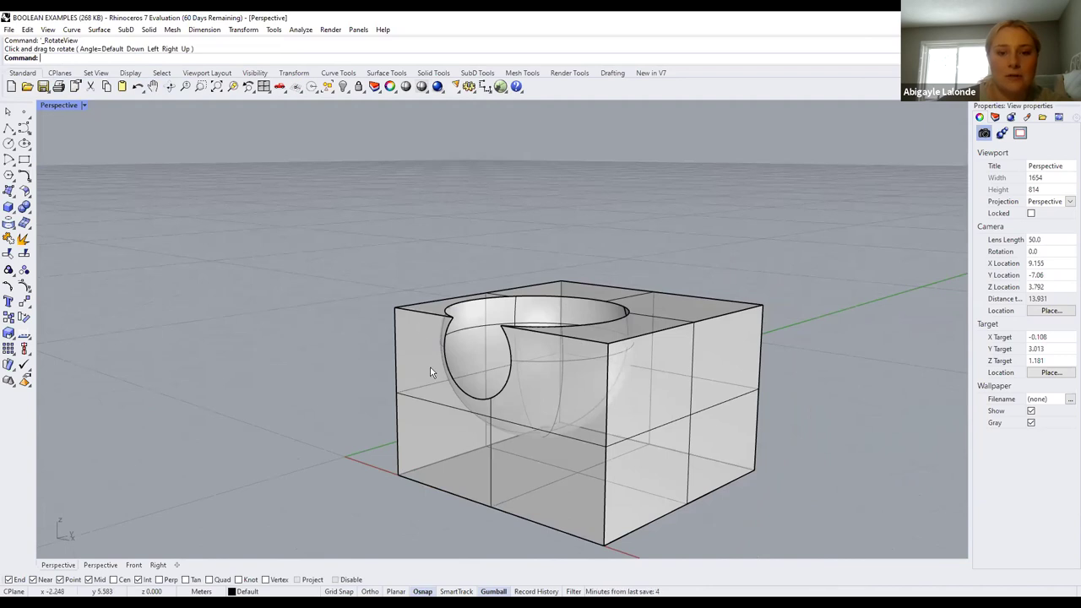
pyautogui.scroll(-2, 469, 318)
pyautogui.scroll(5, 456, 334)
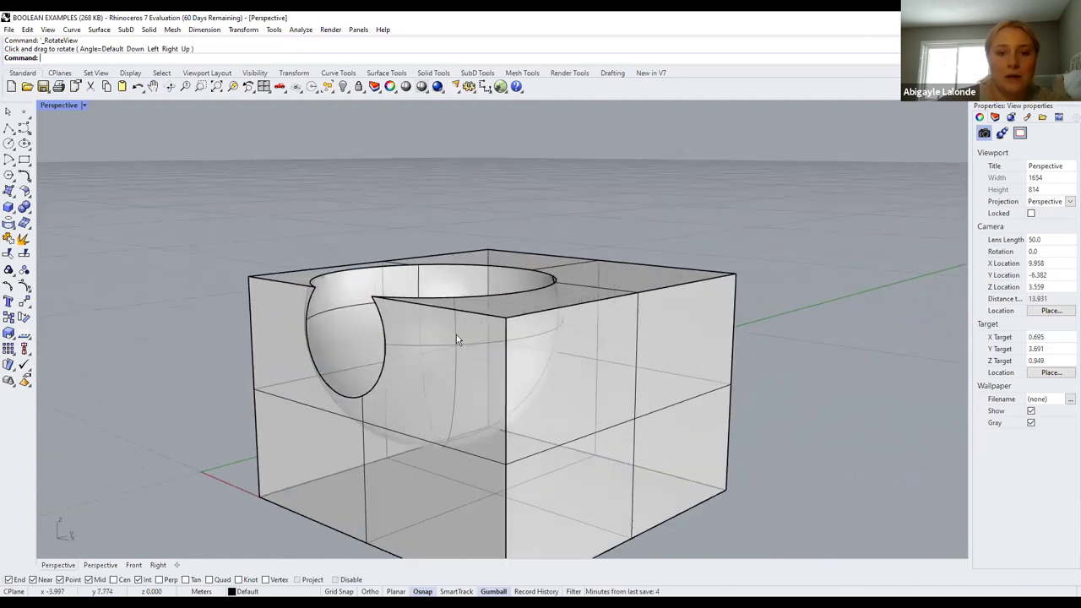
pyautogui.scroll(-2, 441, 337)
pyautogui.hotkey('ctrl', 'z')
pyautogui.click(261, 207)
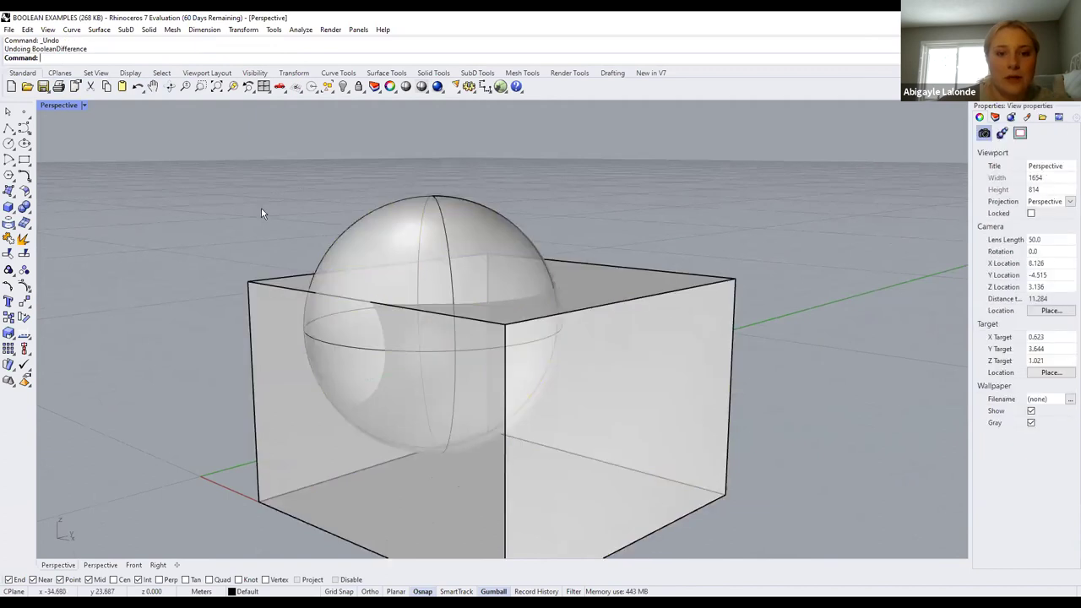
# Intersect the sphere with the box using BooleanIntersection
pyautogui.scroll(-3, 261, 207)
pyautogui.click(385, 250)
pyautogui.scroll(3, 372, 254)
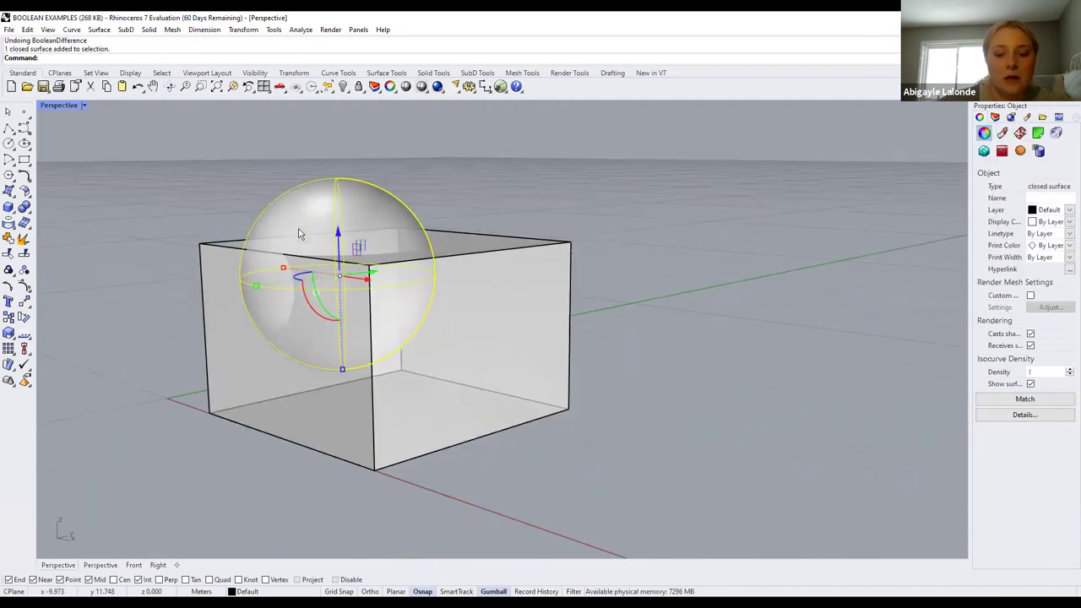
pyautogui.write('Bool')
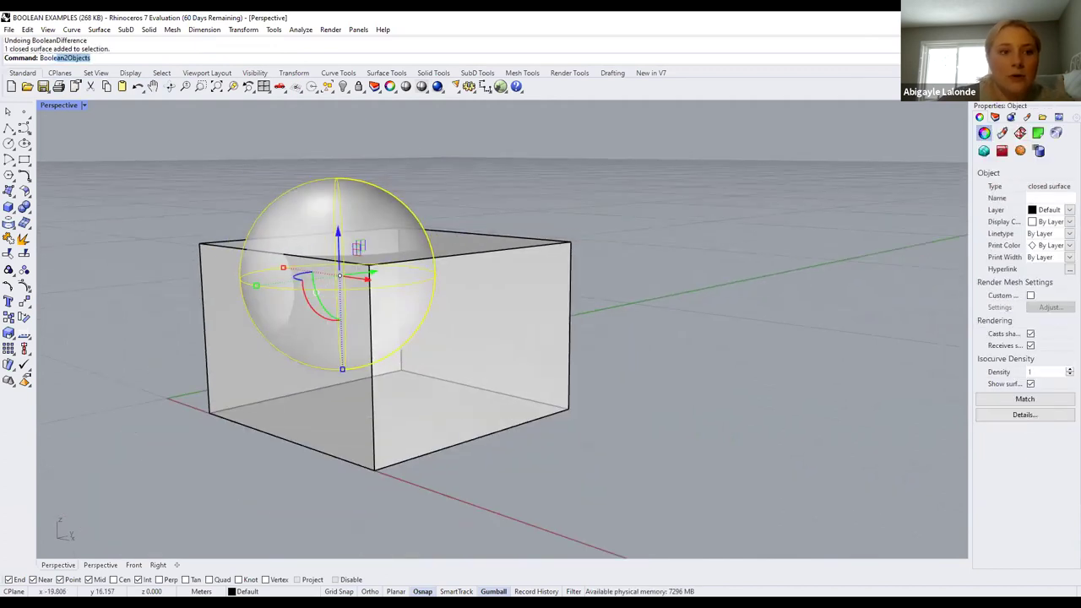
pyautogui.write('ean')
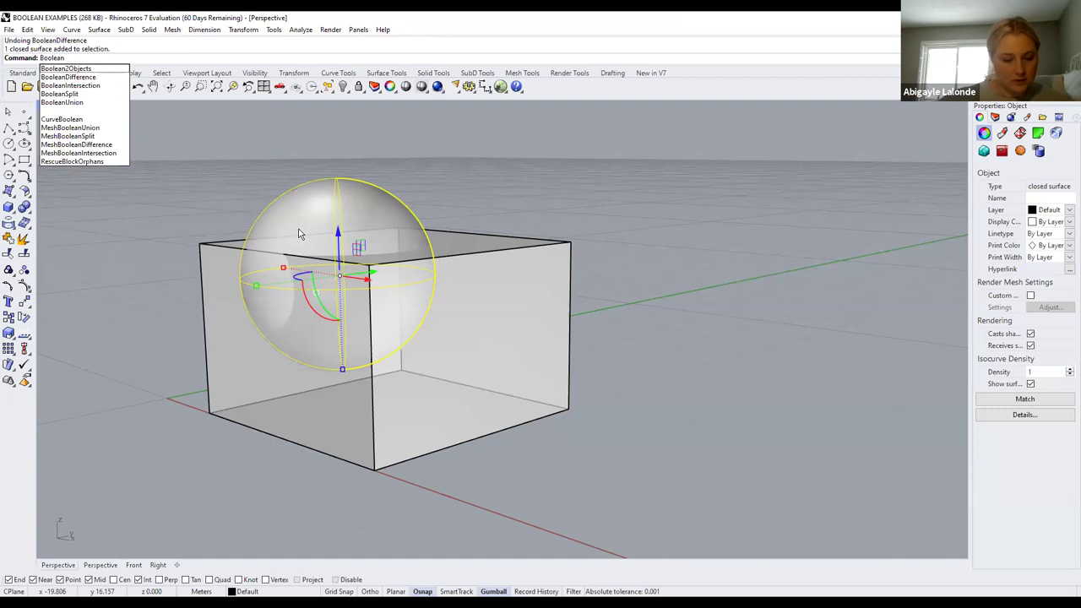
pyautogui.write('Intersection')
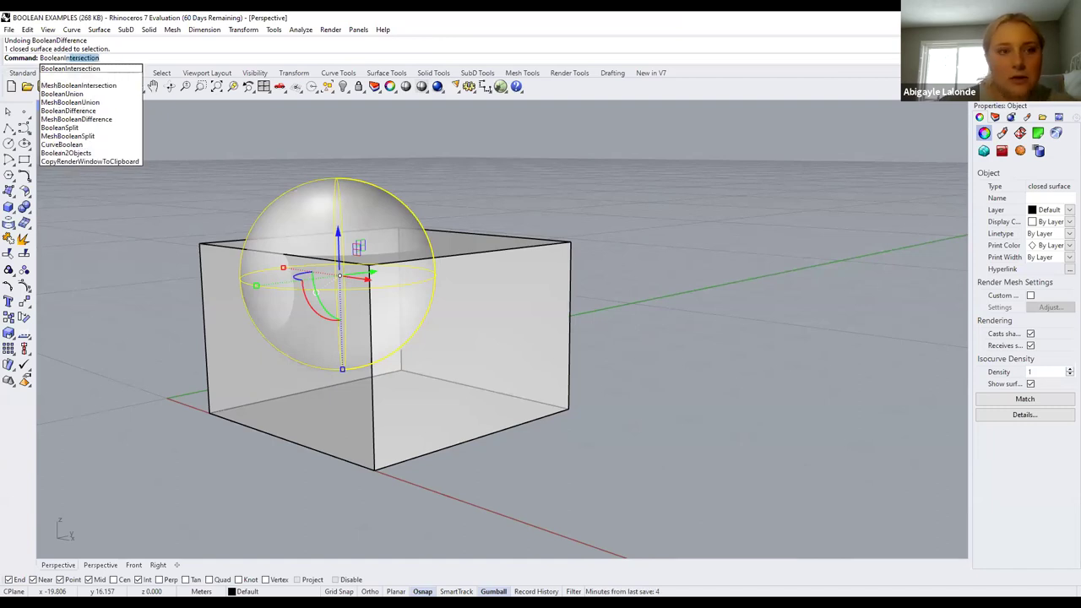
pyautogui.press('Return')
pyautogui.scroll(2, 337, 237)
pyautogui.click(531, 311)
pyautogui.press('Return')
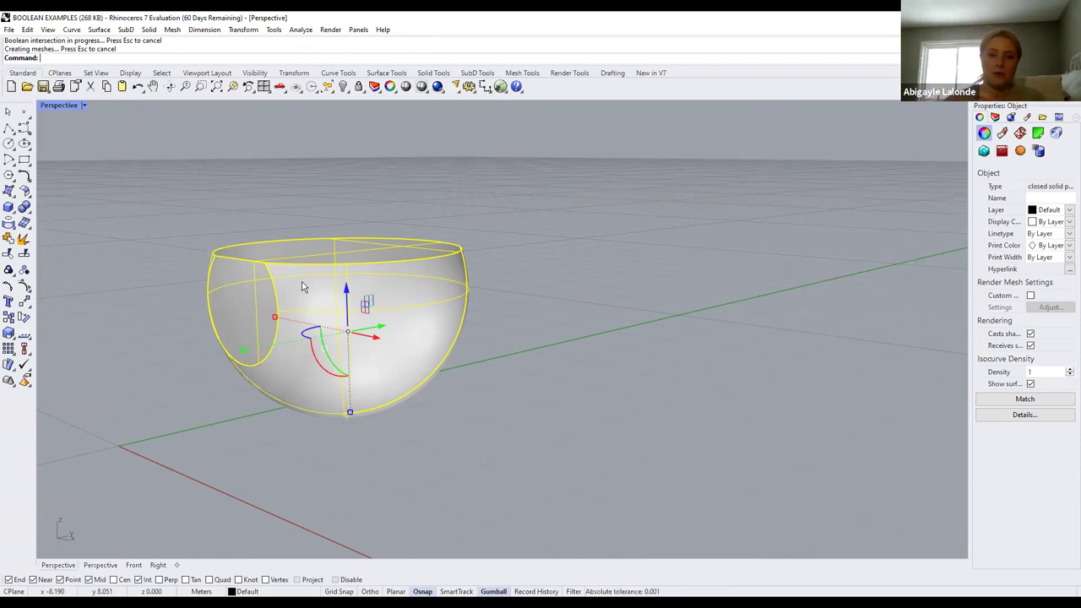
# Undo the intersection, repeat BooleanIntersection on the selected sphere and box, and undo that result too
pyautogui.hotkey('ctrl', 'z')
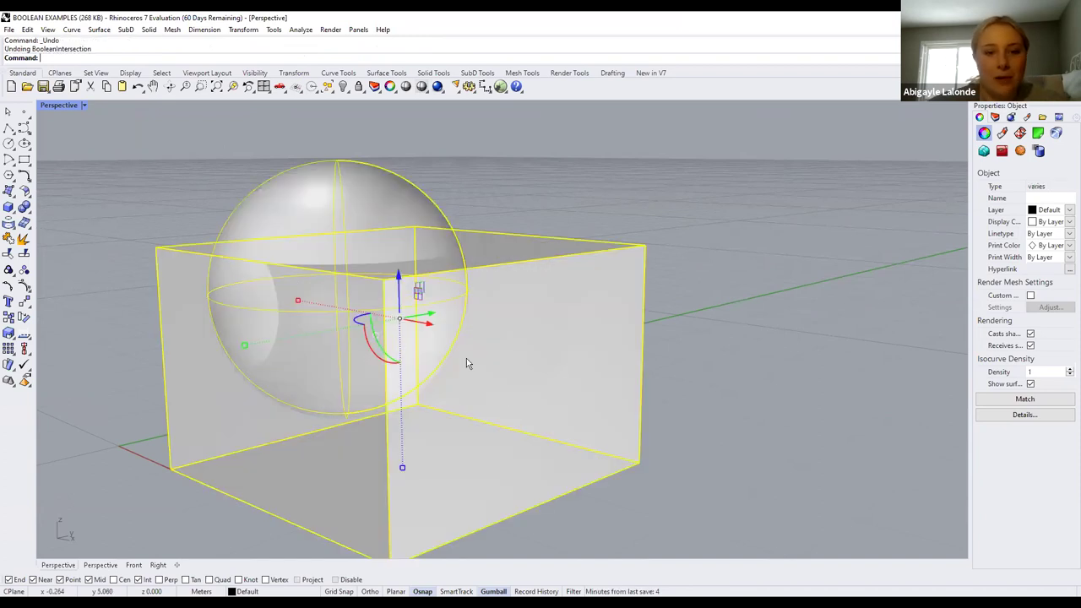
pyautogui.press('Return')
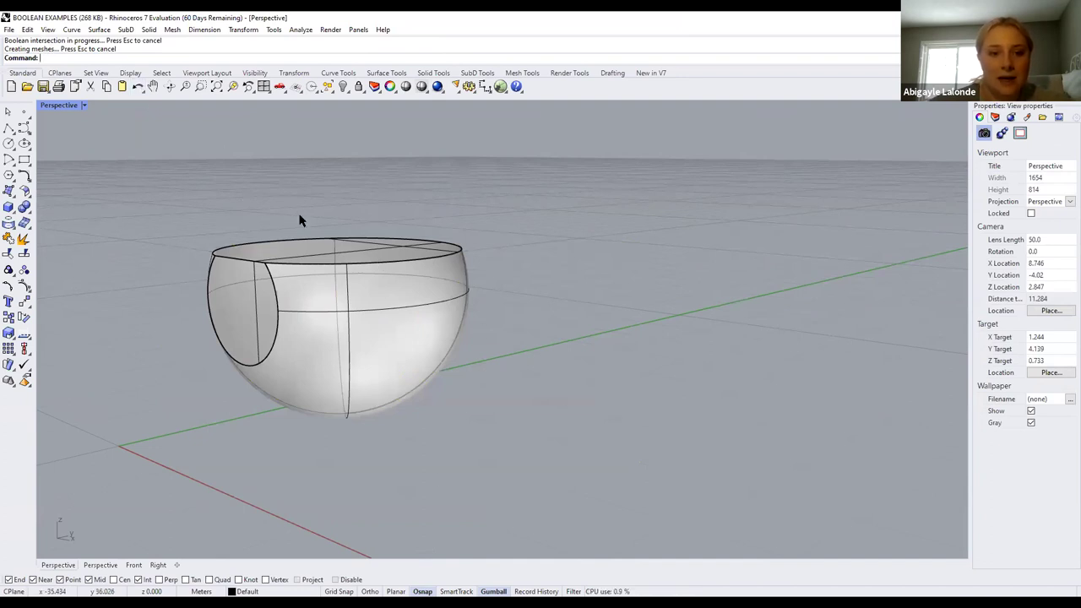
pyautogui.hotkey('ctrl', 'z')
pyautogui.press('Escape')
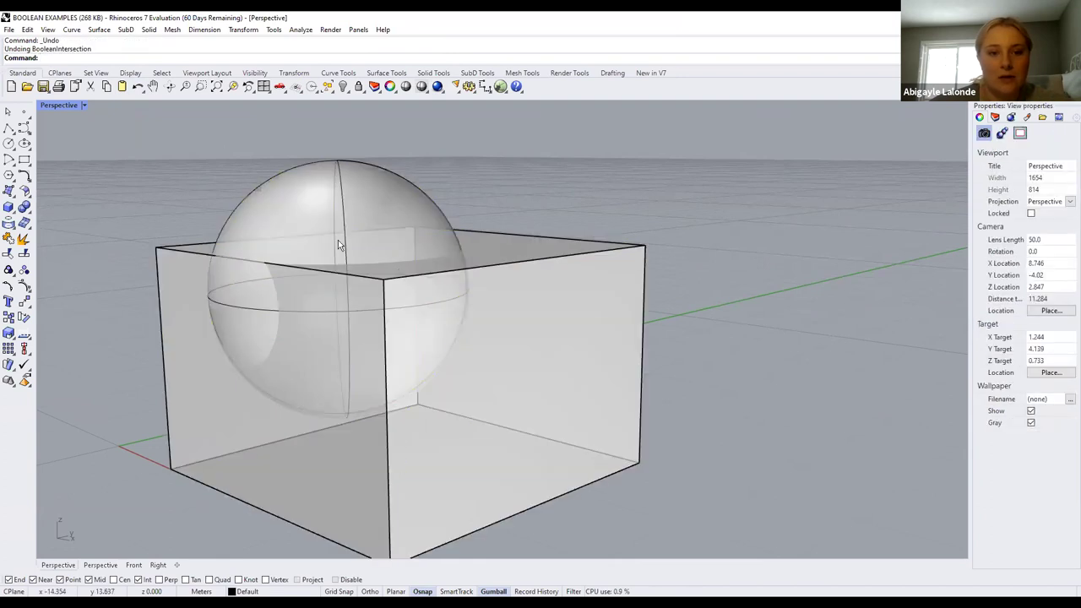
# Select both the box and the sphere and merge them with BooleanUnion
pyautogui.click(404, 297)
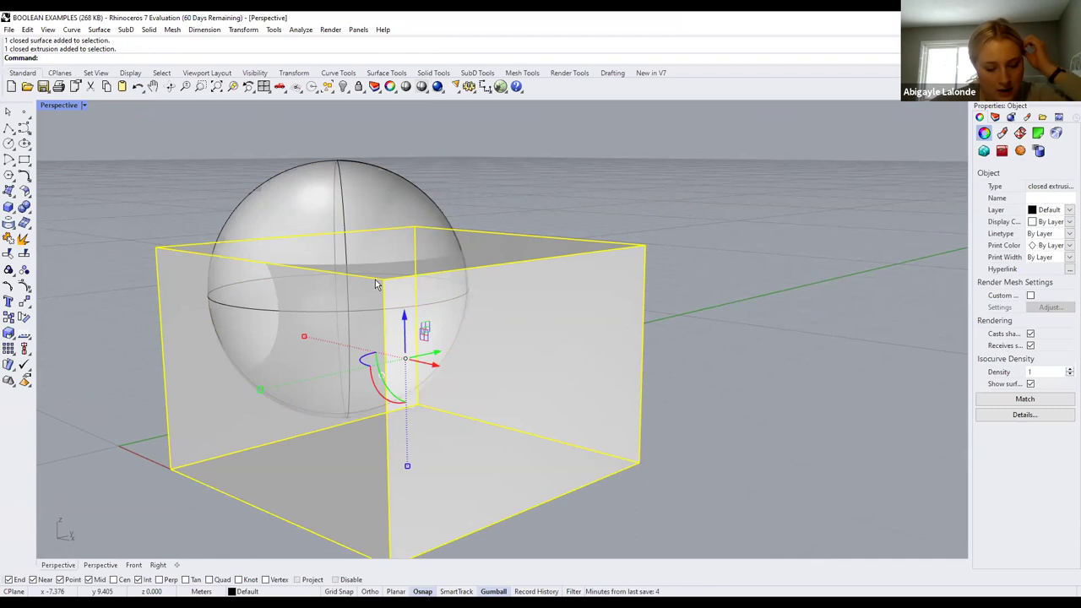
pyautogui.moveTo(700, 403); pyautogui.dragTo(274, 175)
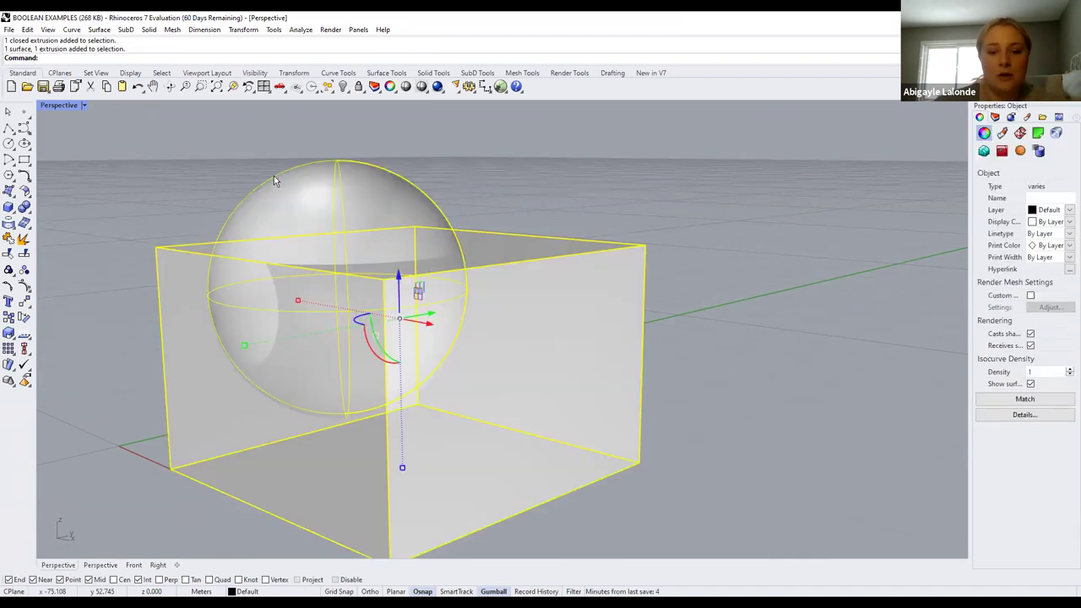
pyautogui.press('Up')
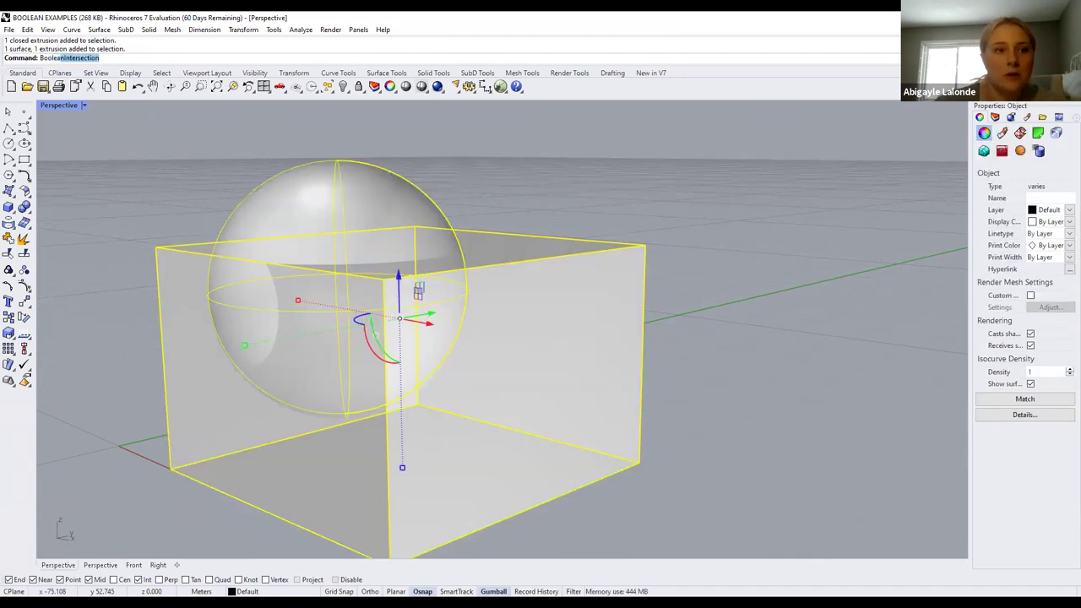
pyautogui.write('u')
pyautogui.press('Return')
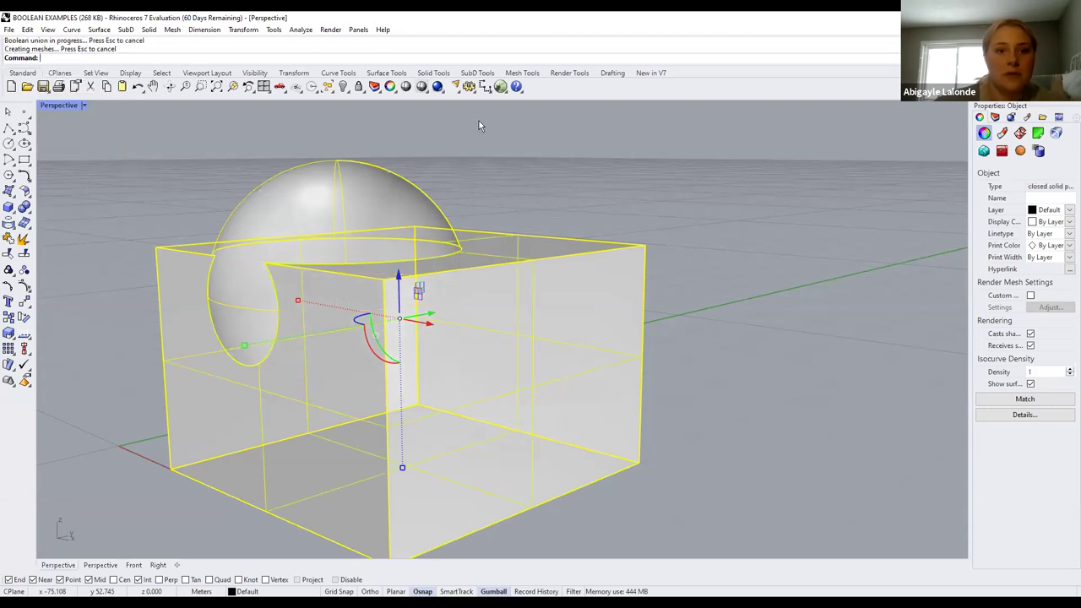
# Move the merged box and sphere around as a single solid and clear the selection
pyautogui.click(456, 306)
pyautogui.moveTo(456, 306); pyautogui.dragTo(446, 358)
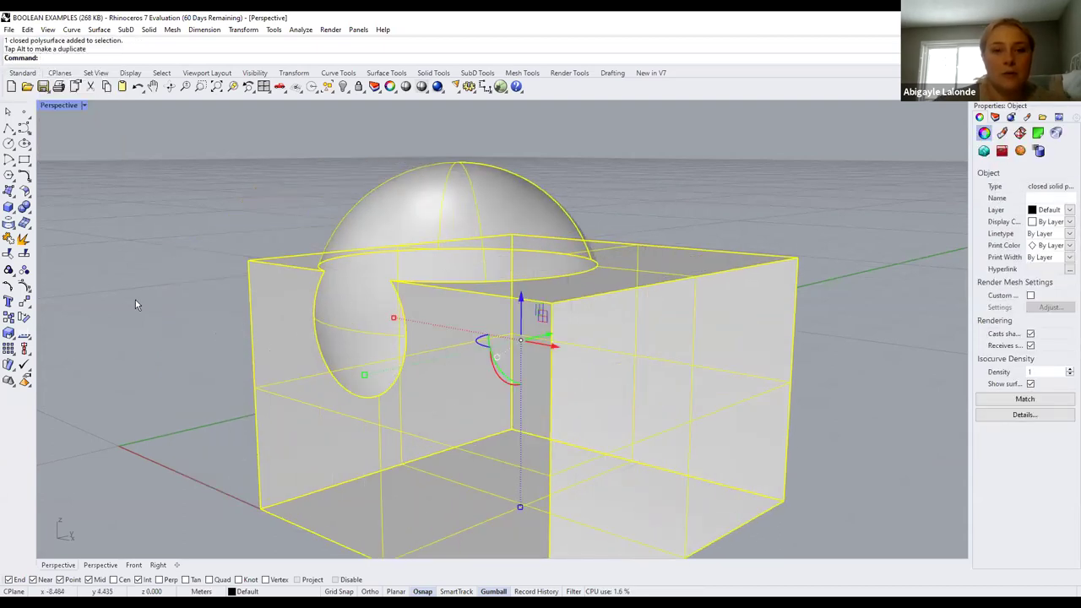
pyautogui.moveTo(380, 297); pyautogui.dragTo(573, 388)
pyautogui.press('Escape')
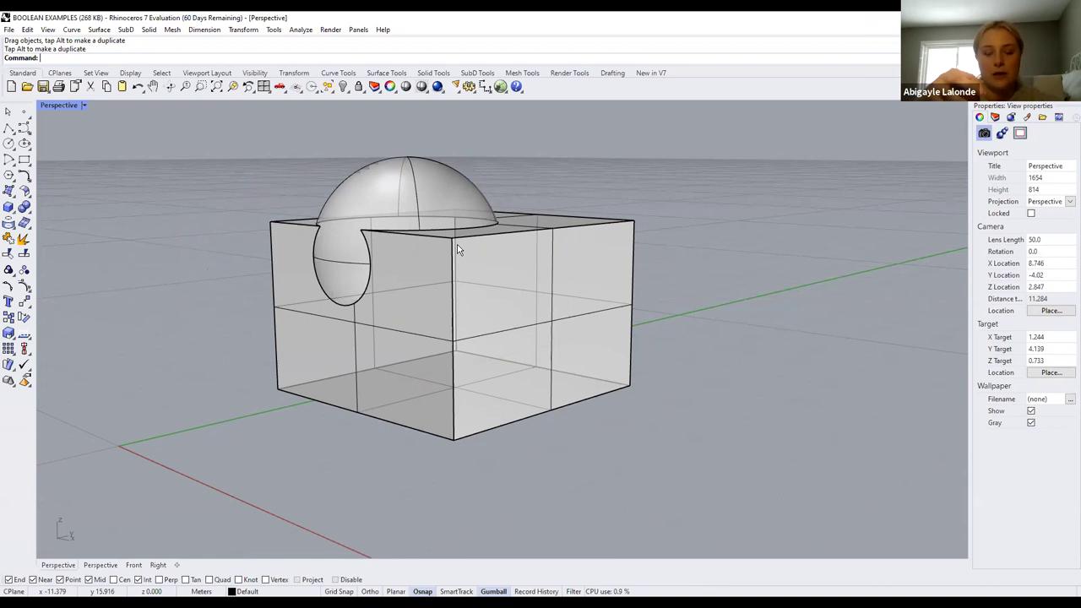
pyautogui.scroll(3, 425, 212)
pyautogui.moveTo(423, 179); pyautogui.dragTo(445, 321, button='right')
pyautogui.click(520, 344)
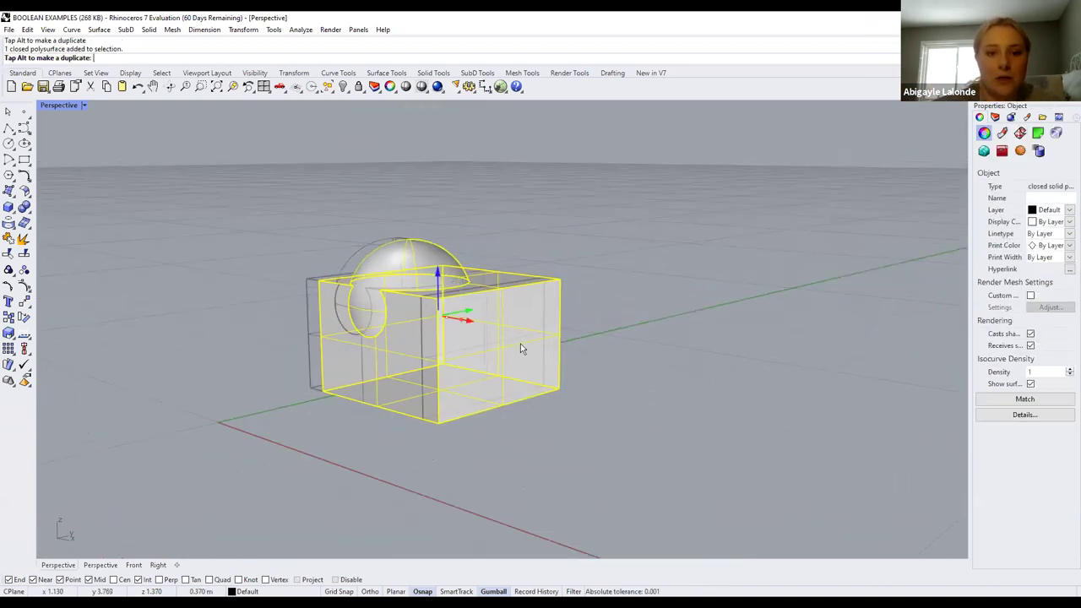
pyautogui.press('Escape')
pyautogui.scroll(5, 498, 372)
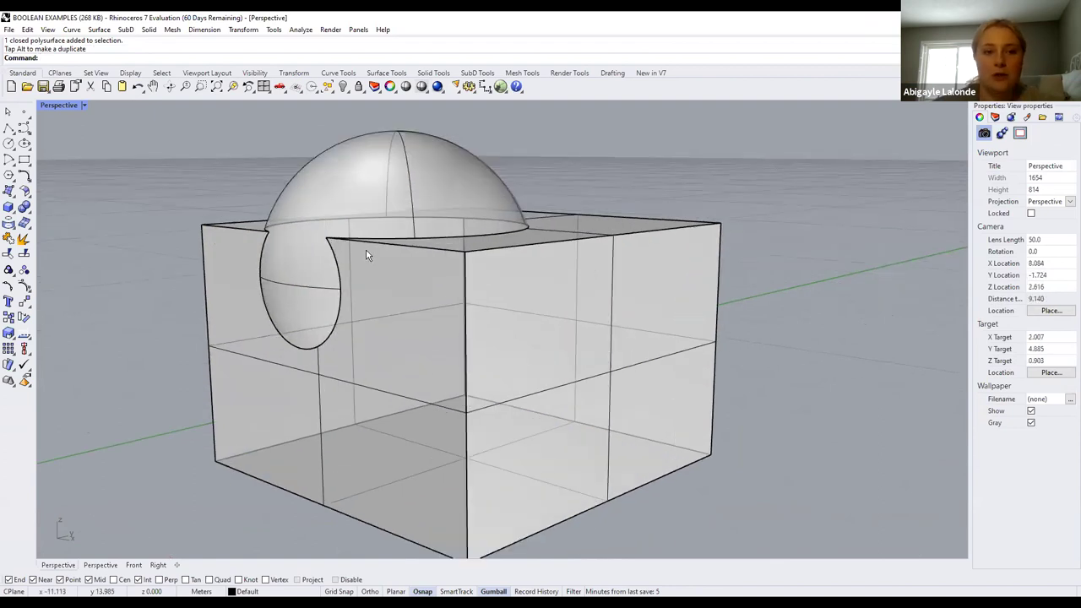
# Explode the merged box-and-sphere solid into separate surfaces, undo the explode and clear the selection
pyautogui.click(533, 316)
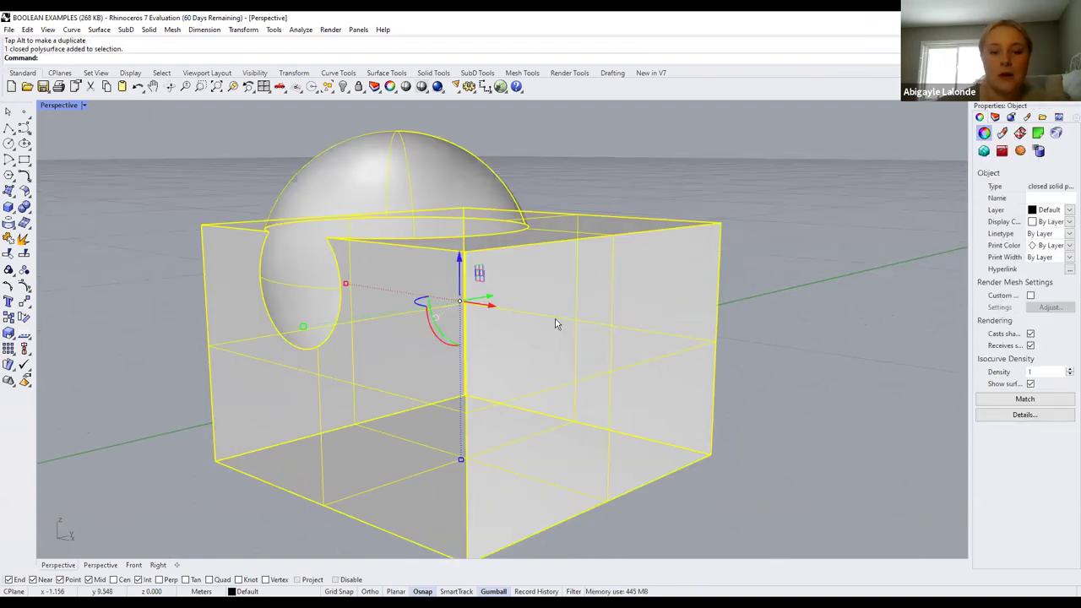
pyautogui.press('Return')
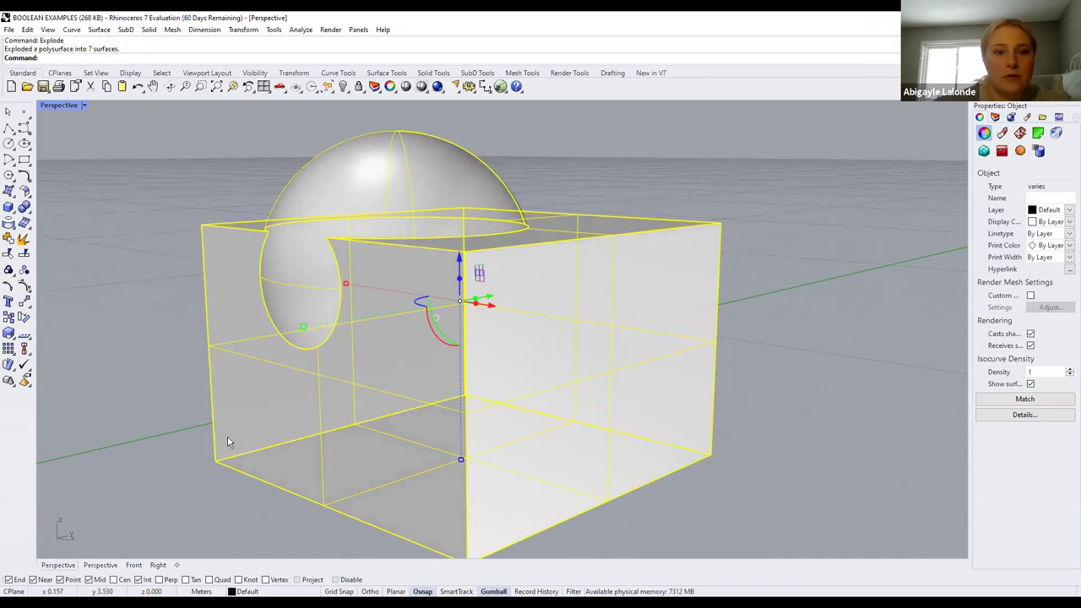
pyautogui.press('Escape')
pyautogui.click(537, 314)
pyautogui.click(764, 369)
pyautogui.hotkey('ctrl', 'z')
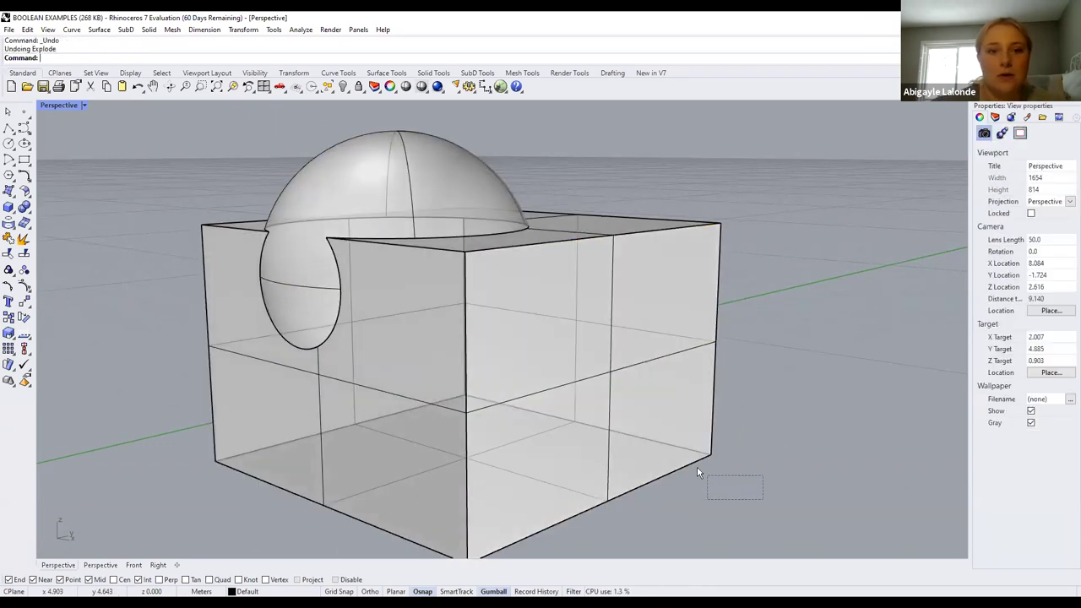
pyautogui.click(452, 340)
pyautogui.press('Escape')
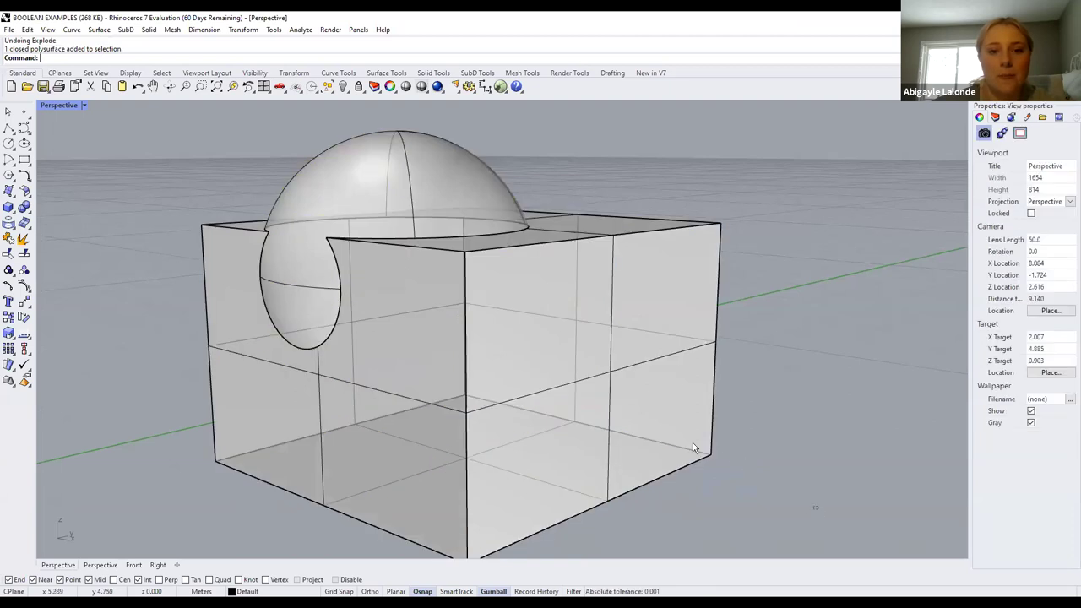
# Explode the merged solid into separate surfaces again and select individual ones, such as the box's top face
pyautogui.hotkey('ctrl', 'a')
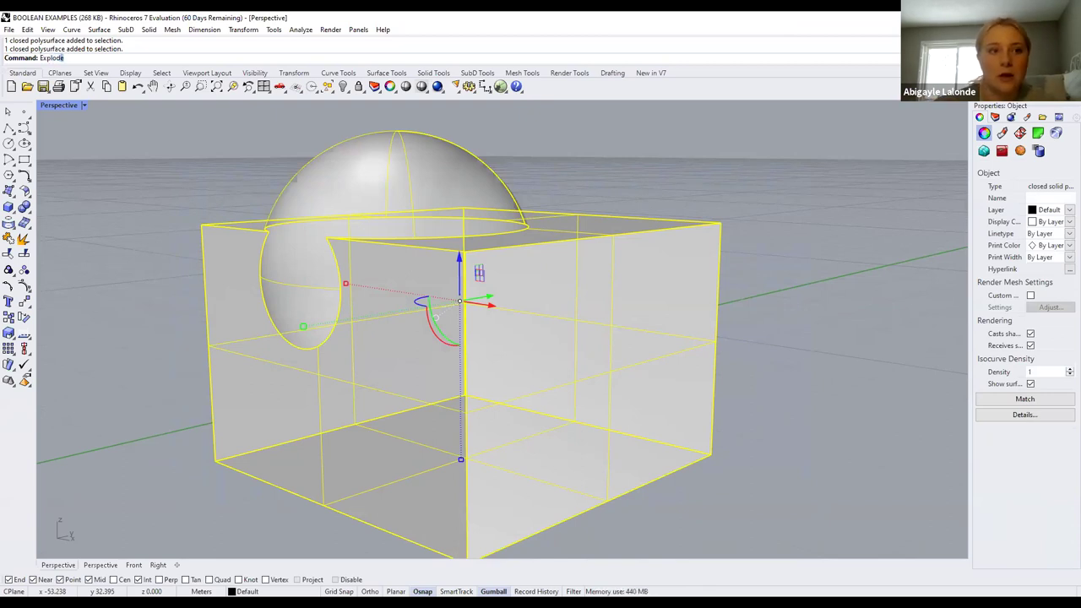
pyautogui.press('Return')
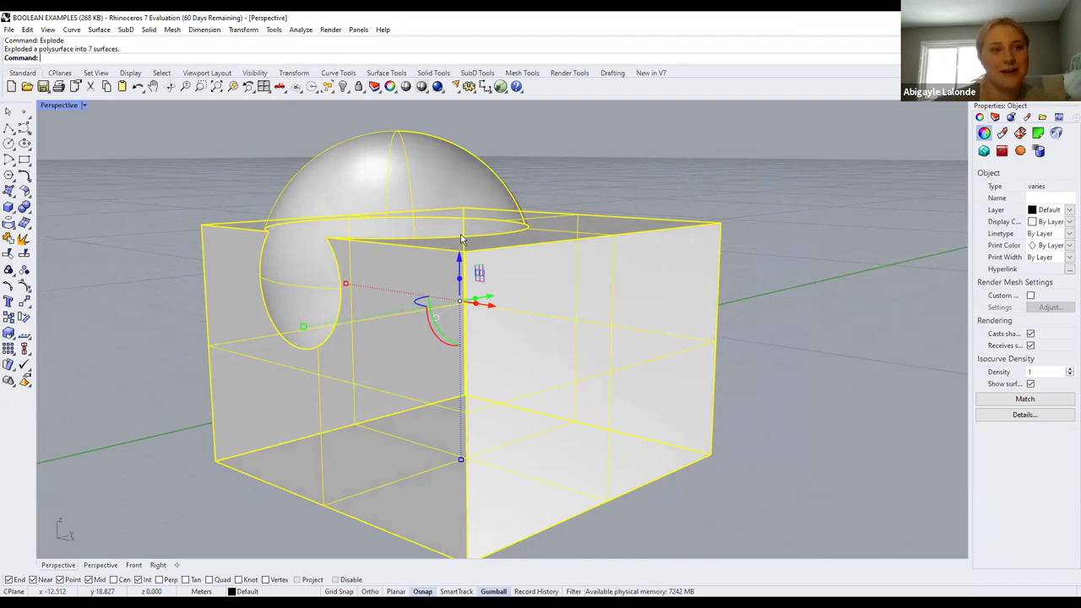
pyautogui.press('Escape')
pyautogui.click(365, 212)
pyautogui.click(501, 313)
pyautogui.click(499, 245)
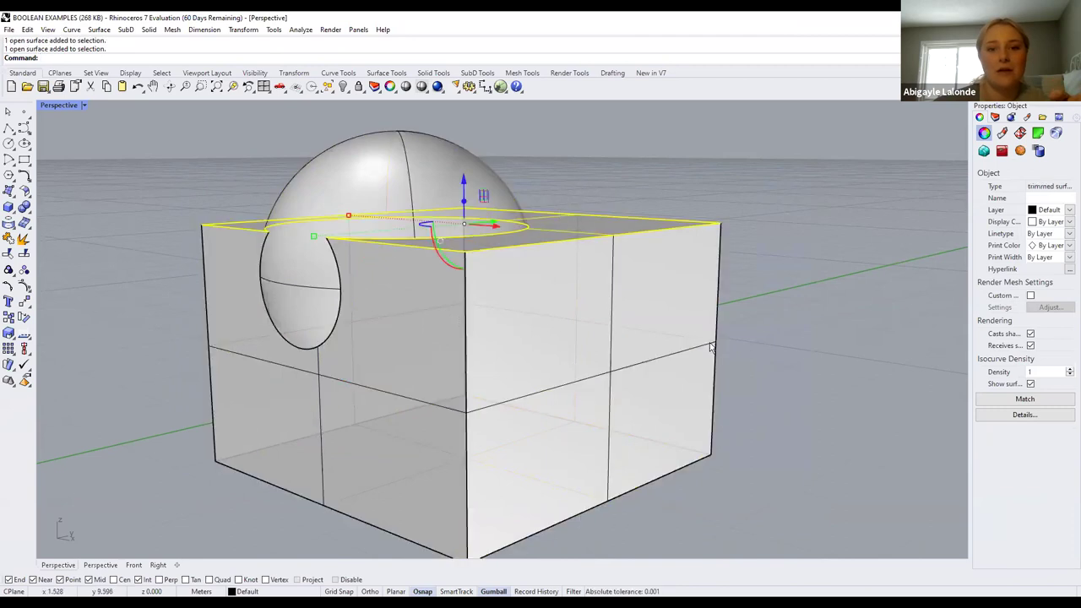
# Select the sphere's surface on its own, and delete the box's side face that the sphere cuts through
pyautogui.click(262, 230)
pyautogui.press('Escape')
pyautogui.click(262, 230)
pyautogui.click(406, 199)
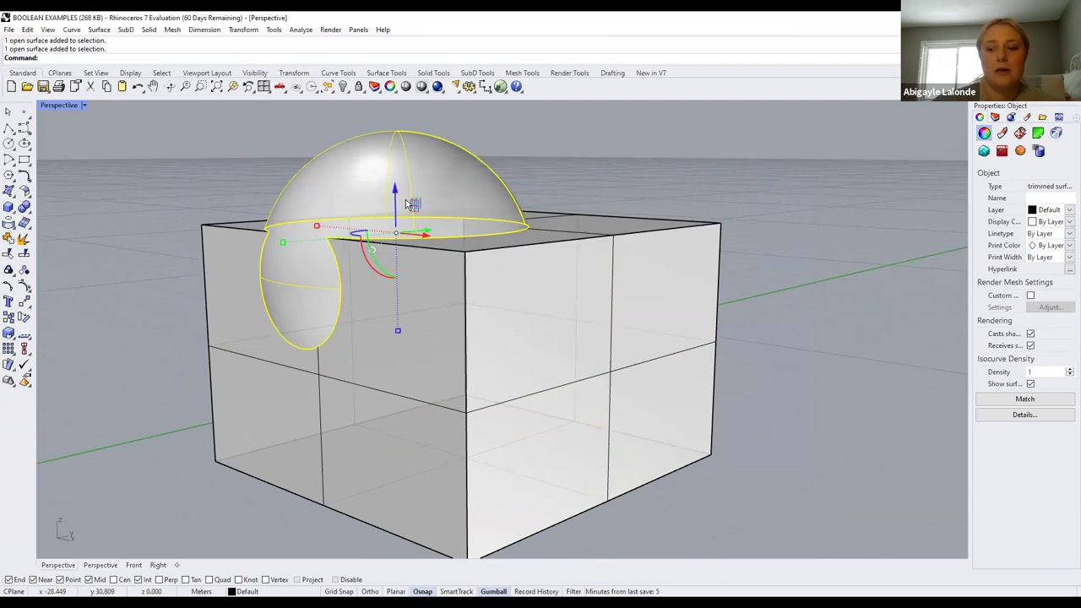
pyautogui.click(405, 374)
pyautogui.press('Delete')
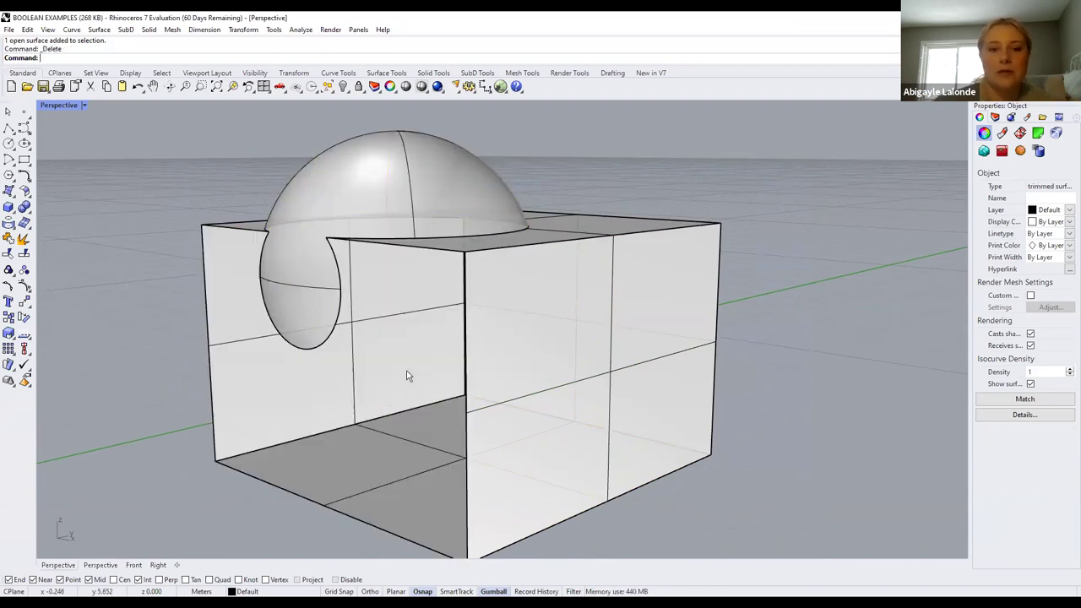
# Delete the sphere's surface from the exploded, opened box
pyautogui.click(153, 87)
pyautogui.moveTo(220, 186); pyautogui.dragTo(286, 224, button='right')
pyautogui.hotkey('ctrl', 'z')
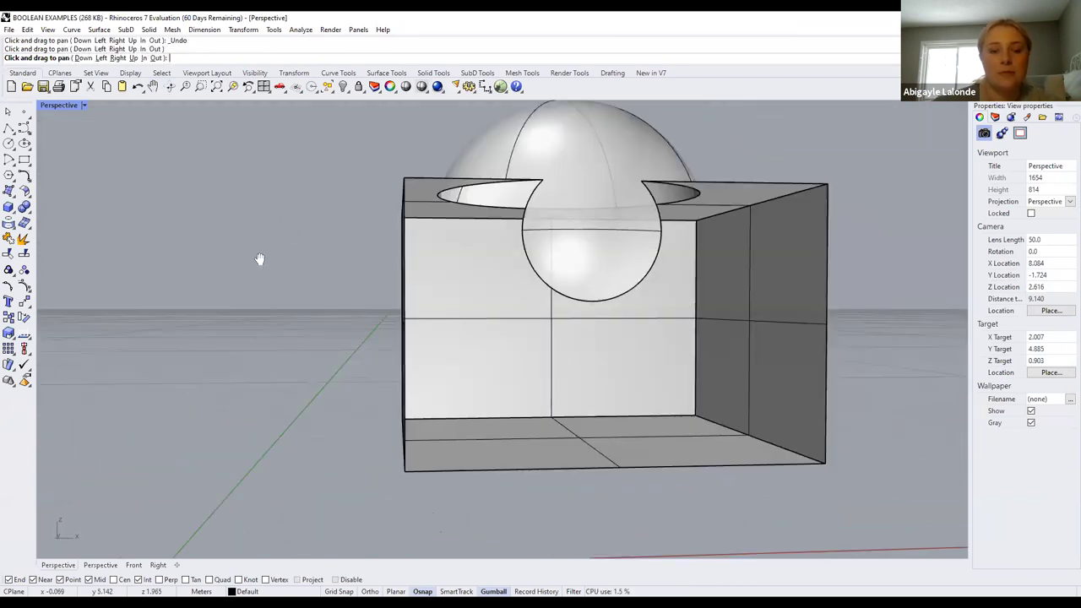
pyautogui.hotkey('ctrl', 'z')
pyautogui.scroll(5, 344, 193)
pyautogui.moveTo(439, 284); pyautogui.dragTo(271, 227)
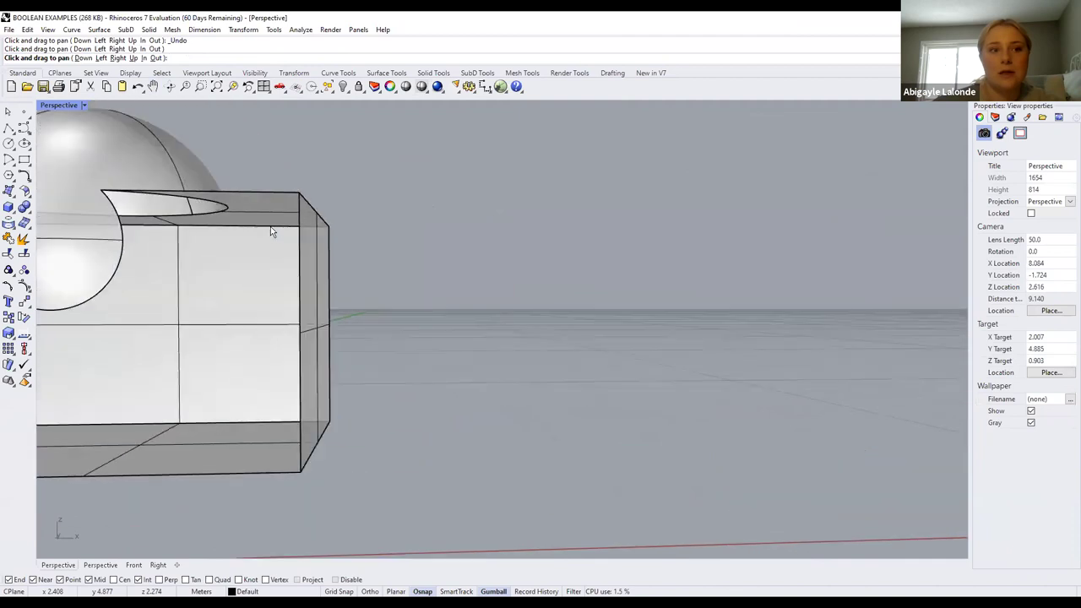
pyautogui.press('Escape')
pyautogui.click(214, 197)
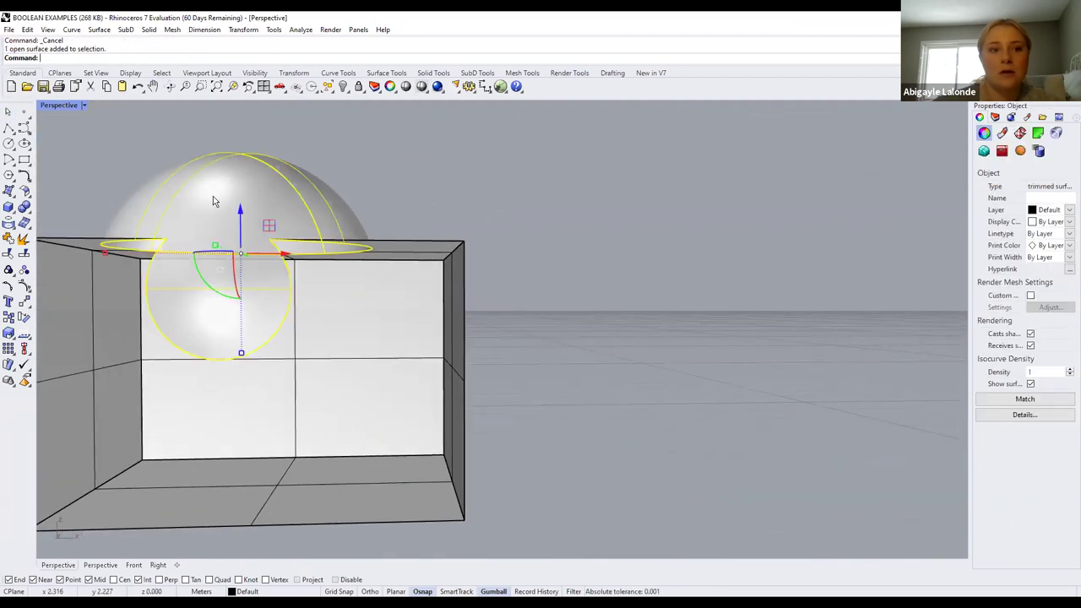
pyautogui.press('Delete')
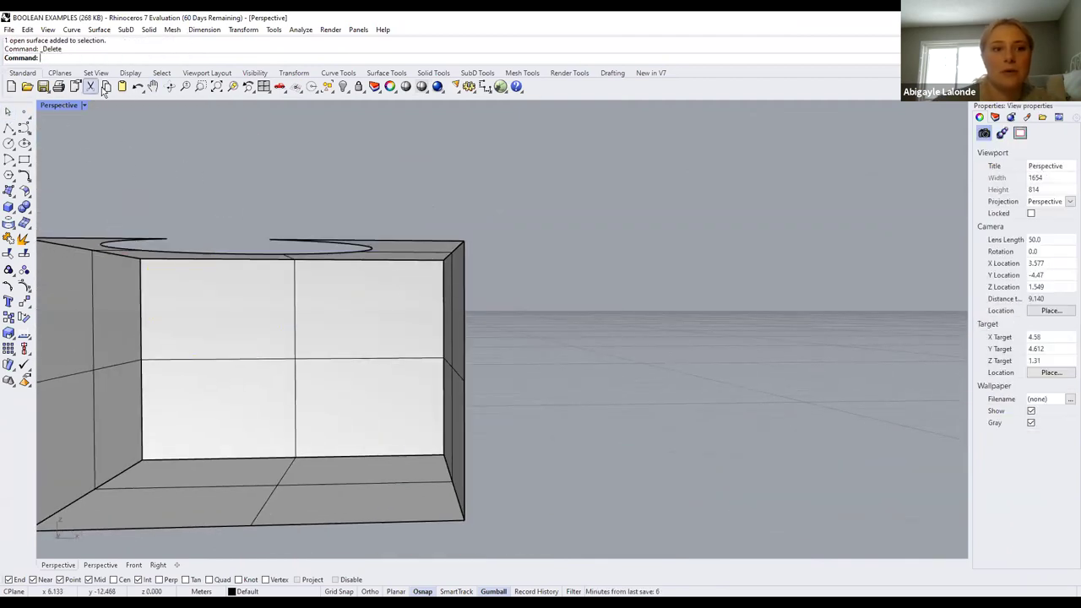
# Select all remaining box surfaces with a window and join them
pyautogui.click(169, 87)
pyautogui.moveTo(288, 282); pyautogui.dragTo(648, 330)
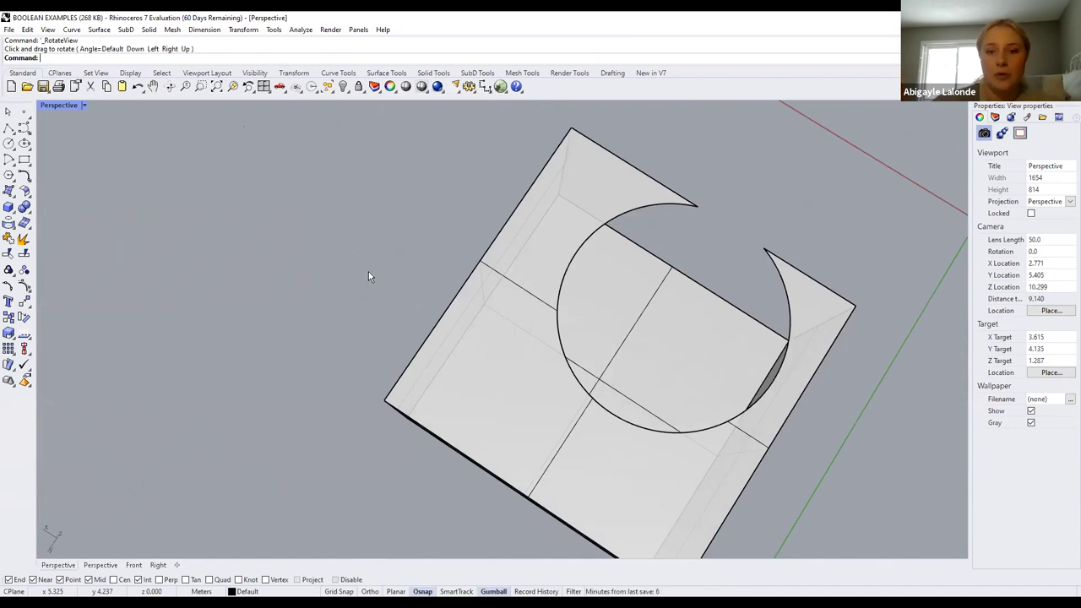
pyautogui.scroll(-3, 279, 235)
pyautogui.scroll(2, 540, 374)
pyautogui.moveTo(639, 480); pyautogui.dragTo(175, 165)
pyautogui.hotkey('ctrl', 'j')
# Shift the opened box slightly to test that it moves as one piece, and undo the move
pyautogui.press('Escape')
pyautogui.click(399, 356)
pyautogui.press('Escape')
pyautogui.click(389, 388)
pyautogui.moveTo(388, 389); pyautogui.dragTo(383, 381)
pyautogui.press('Escape')
pyautogui.hotkey('ctrl', 'z')
pyautogui.press('Escape')
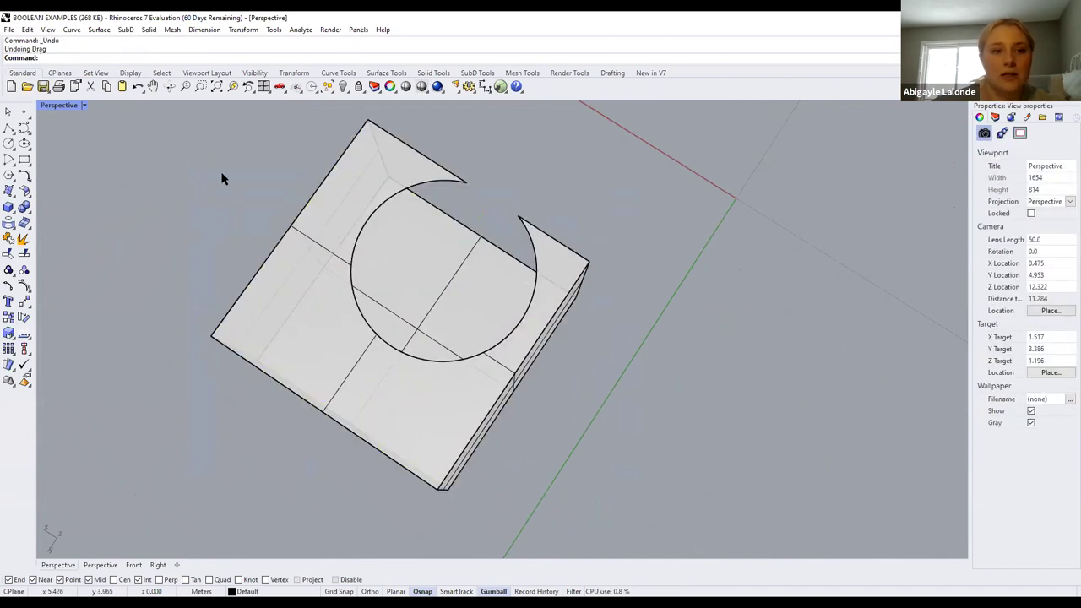
pyautogui.scroll(-4, 445, 265)
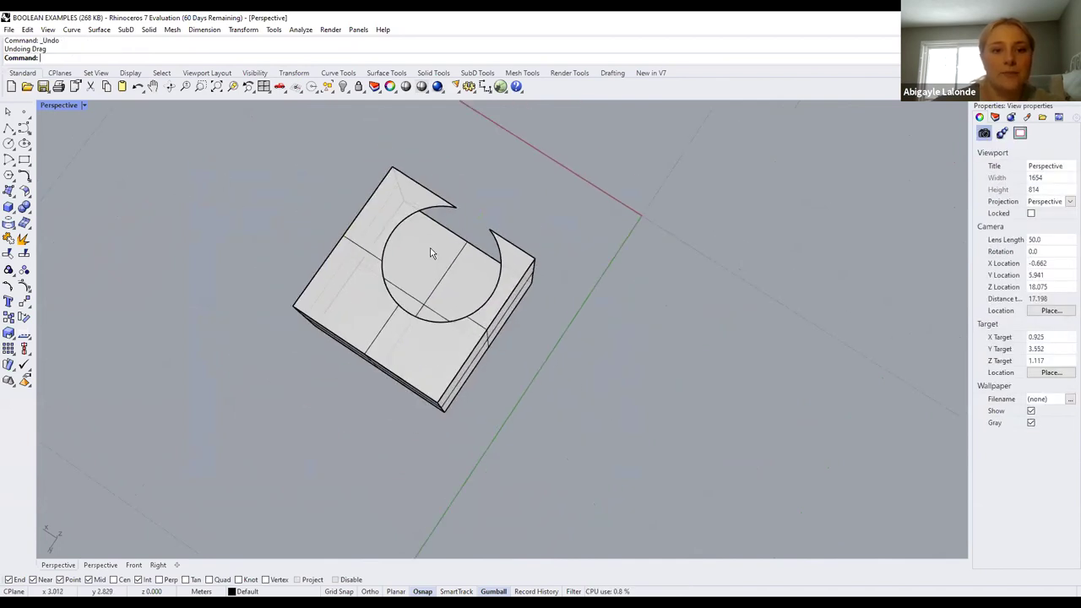
pyautogui.click(7, 129)
pyautogui.scroll(3, 513, 342)
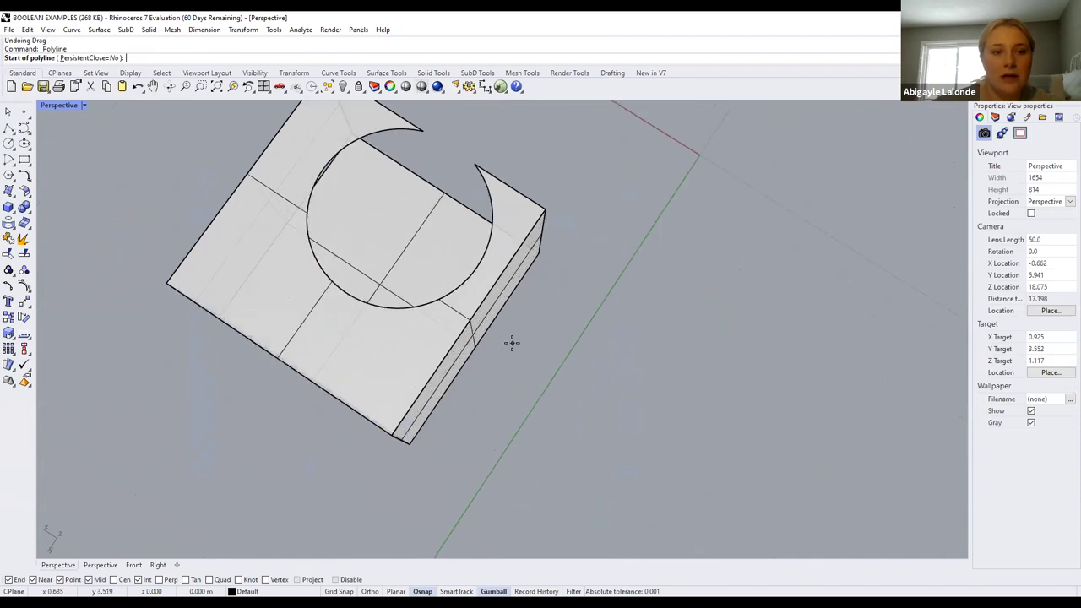
pyautogui.scroll(-2, 345, 267)
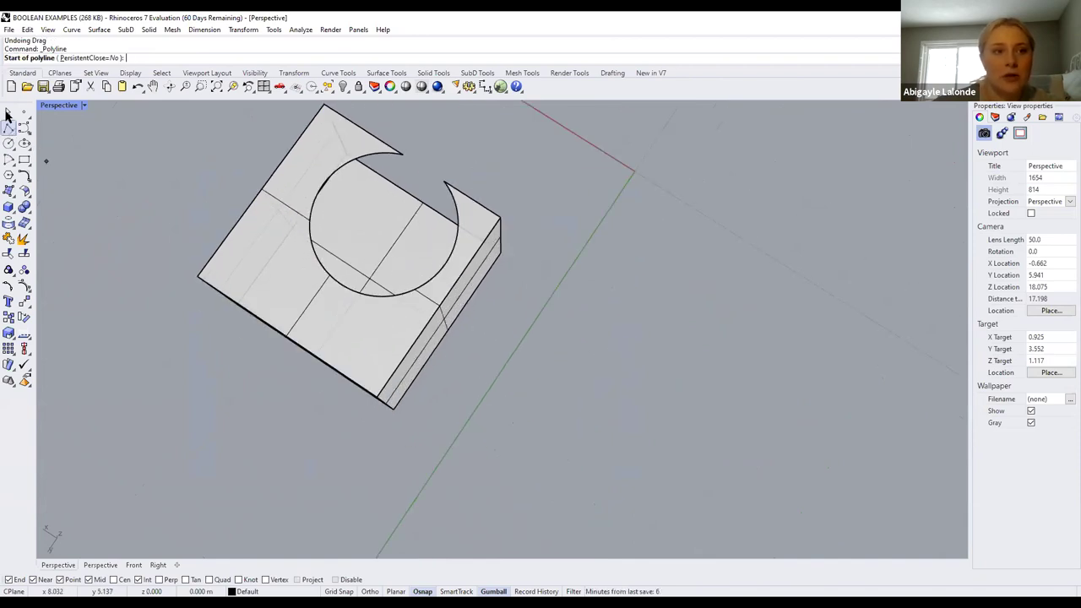
pyautogui.press('Escape')
# Reset the viewport to the standard Perspective view
pyautogui.click(84, 105)
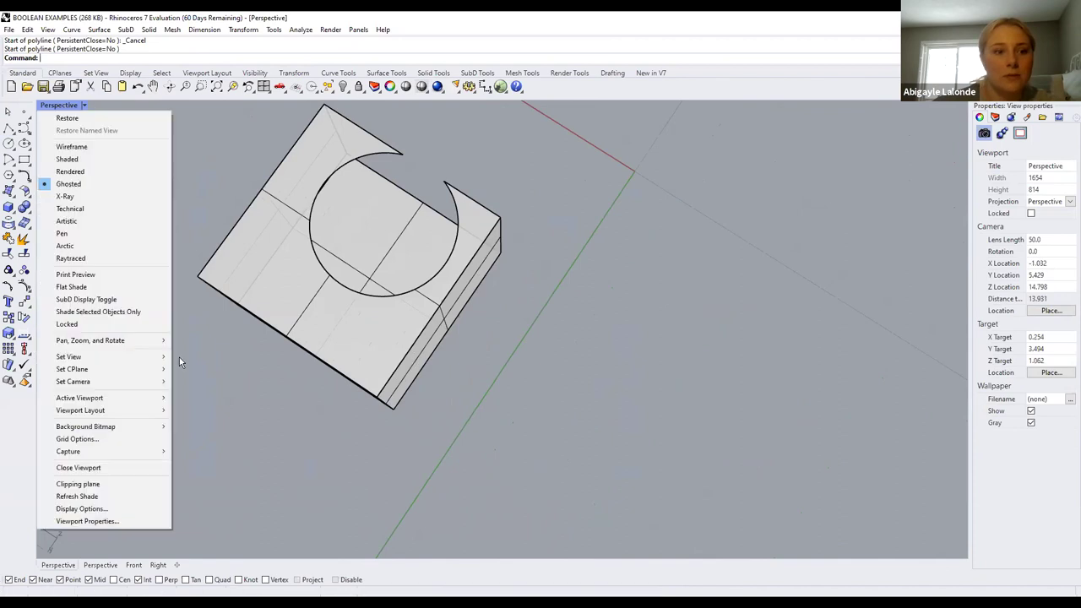
pyautogui.moveTo(161, 356)
pyautogui.click(242, 454)
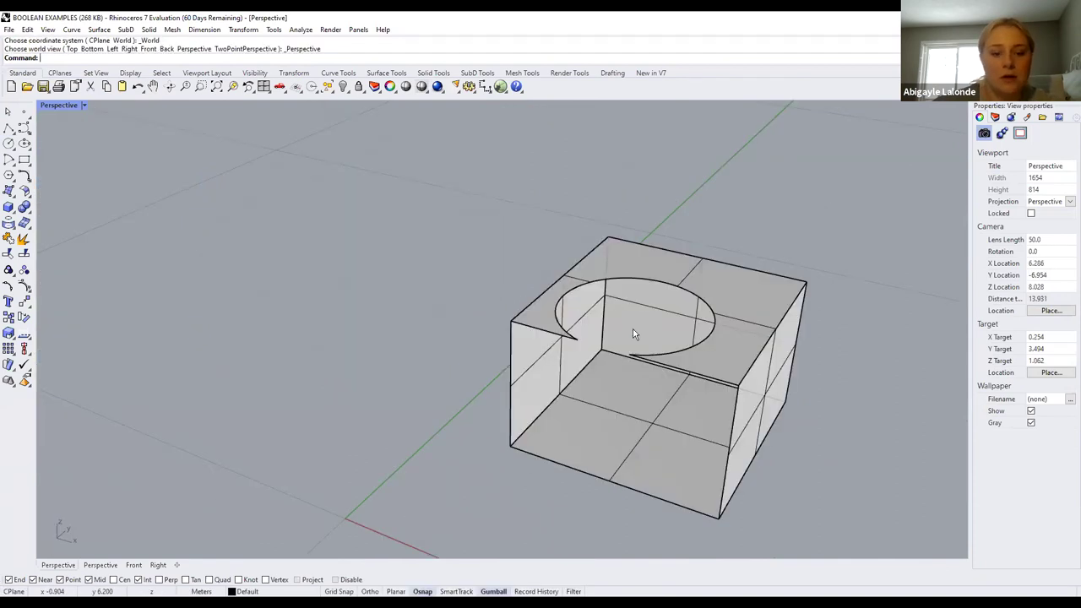
# Undo the surface edits, the explode, the moves and the BooleanUnion to restore the separate box and sphere
pyautogui.hotkey('ctrl', 'z')
pyautogui.hotkey('ctrl', 'z')
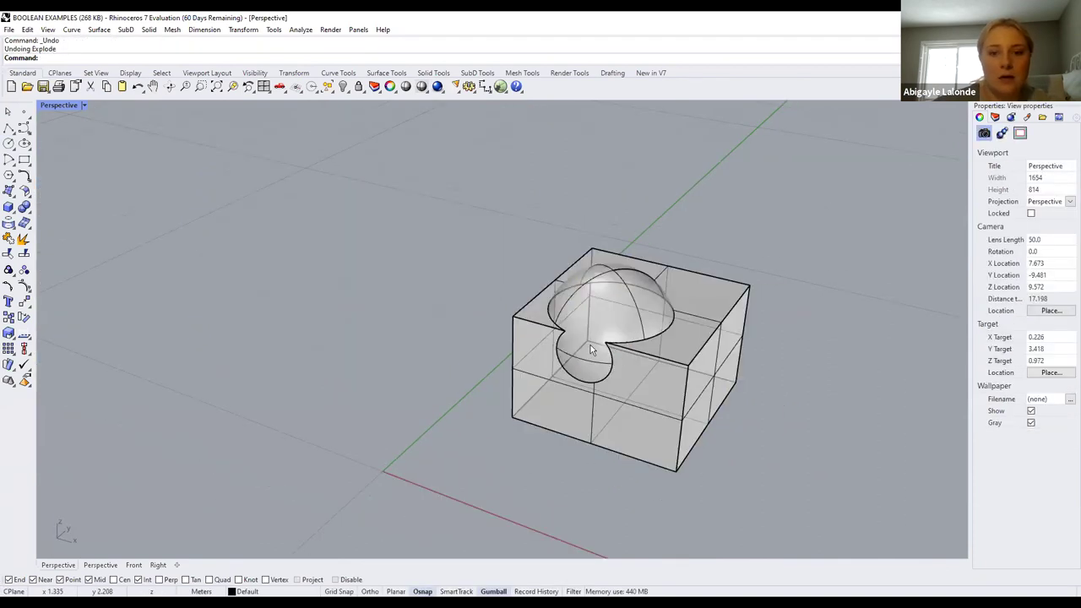
pyautogui.click(590, 350)
pyautogui.click(611, 351)
pyautogui.hotkey('ctrl', 'z')
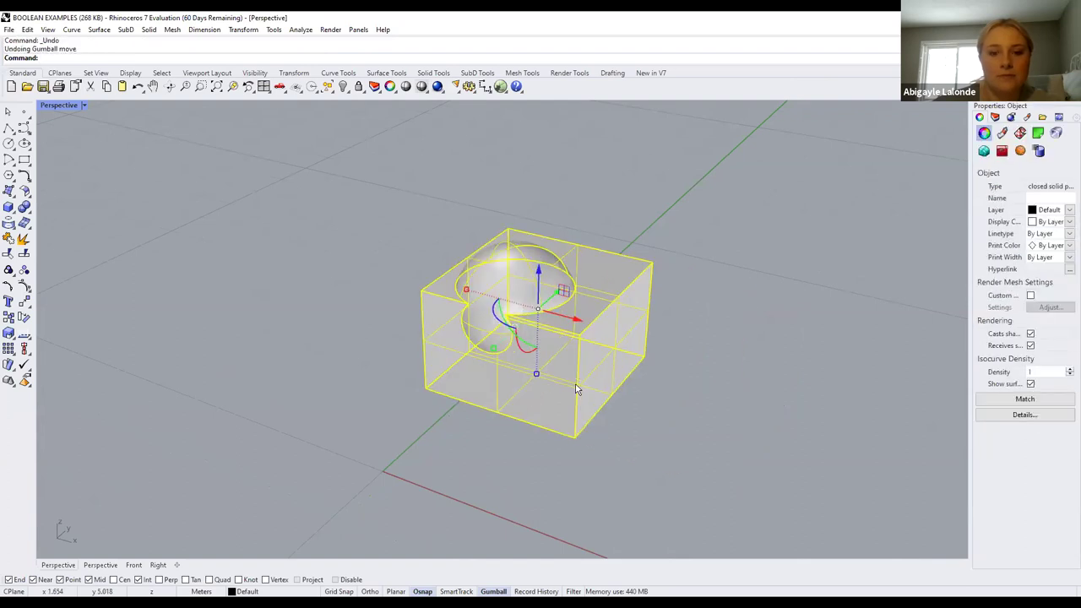
pyautogui.hotkey('ctrl', 'z')
pyautogui.hotkey('ctrl', 'z')
pyautogui.hotkey('ctrl', 'z')
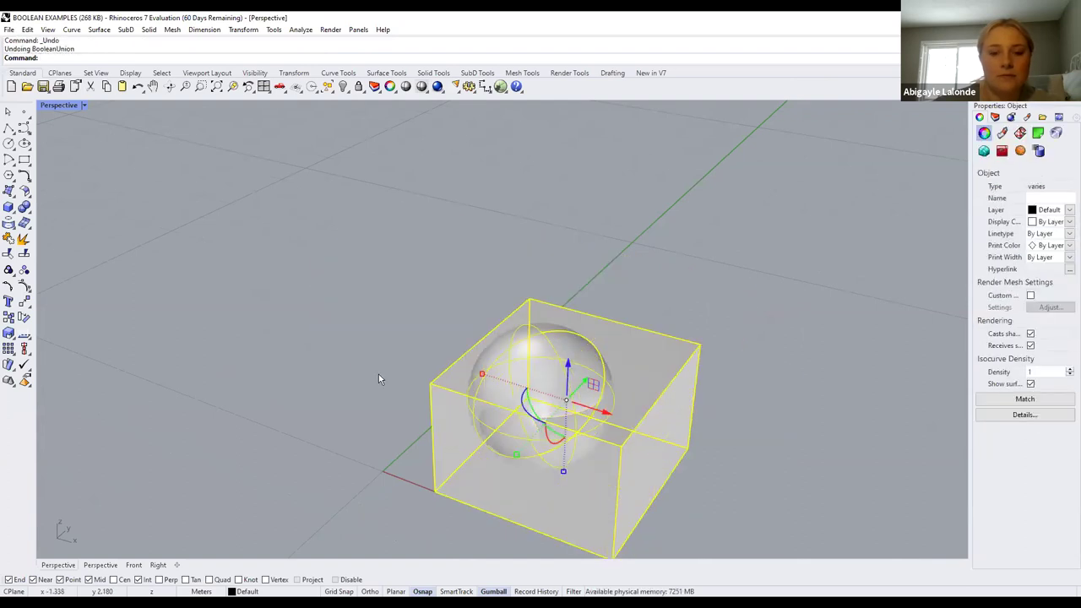
# Move the sphere up and inward so it protrudes only through the box's top face
pyautogui.click(558, 390)
pyautogui.moveTo(560, 392); pyautogui.dragTo(583, 372)
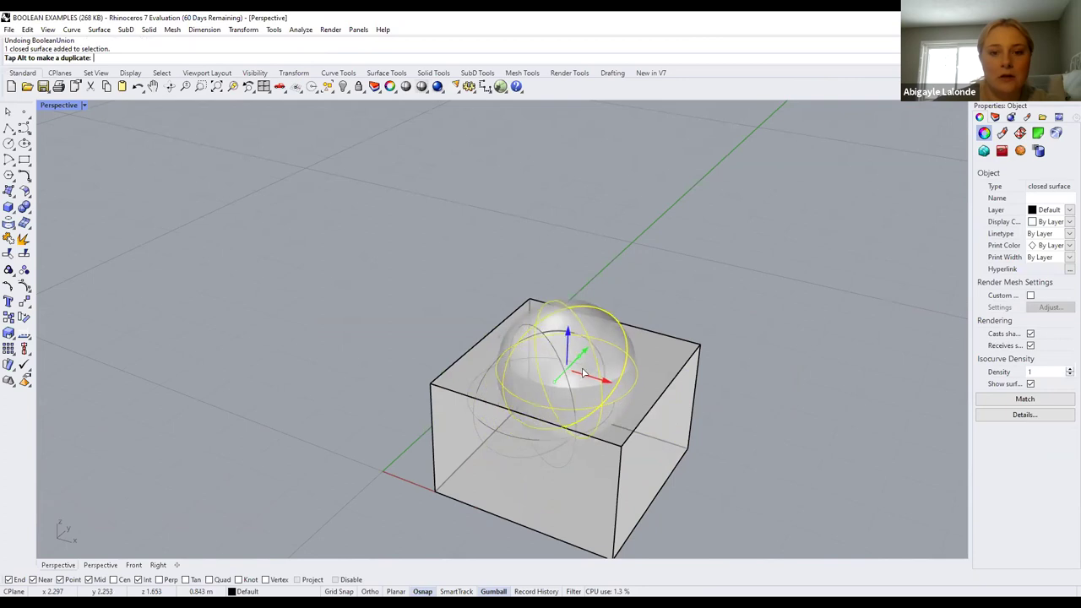
pyautogui.press('Escape')
pyautogui.moveTo(544, 395); pyautogui.dragTo(296, 237, button='right')
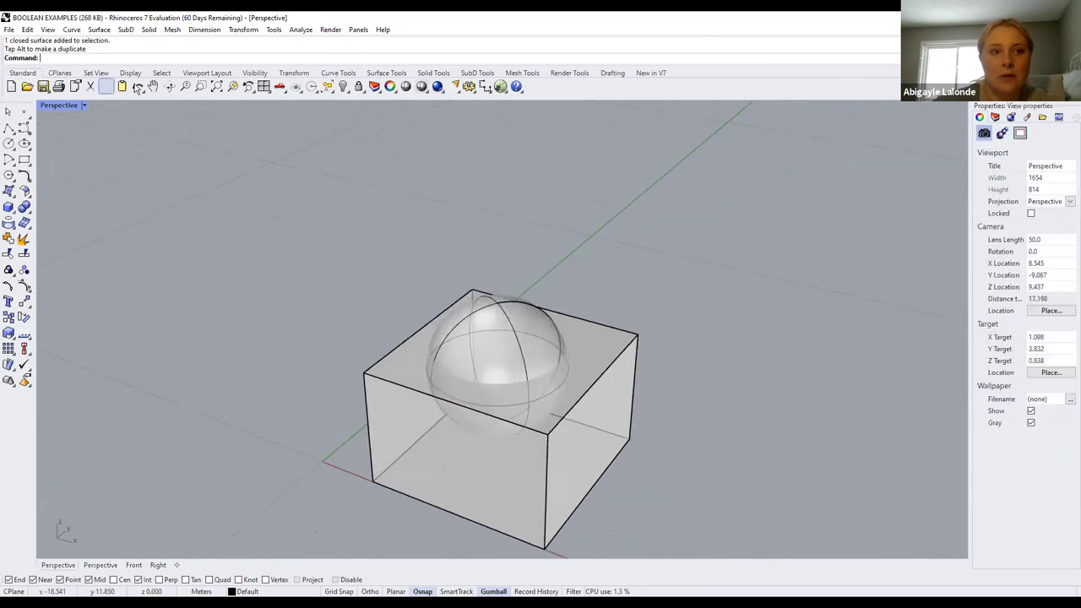
pyautogui.click(170, 88)
pyautogui.moveTo(609, 241); pyautogui.dragTo(473, 207)
pyautogui.press('Escape')
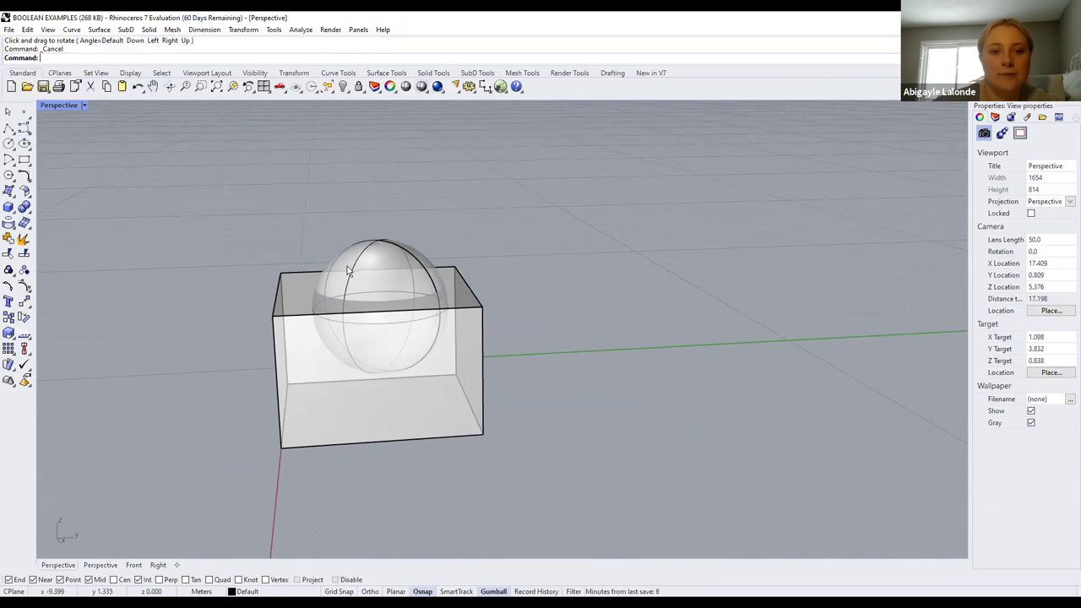
# Select the box and the sphere in turn to examine them as separate objects, and clear the selection
pyautogui.scroll(3, 347, 266)
pyautogui.click(480, 414)
pyautogui.click(351, 276)
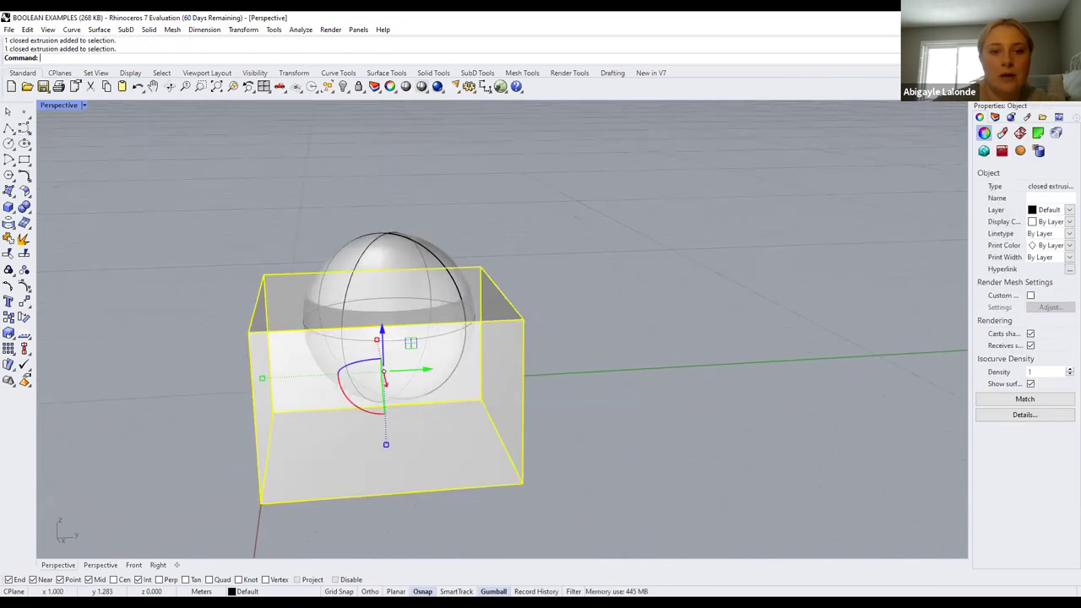
pyautogui.click(407, 248)
pyautogui.click(307, 221)
pyautogui.write('Trim')
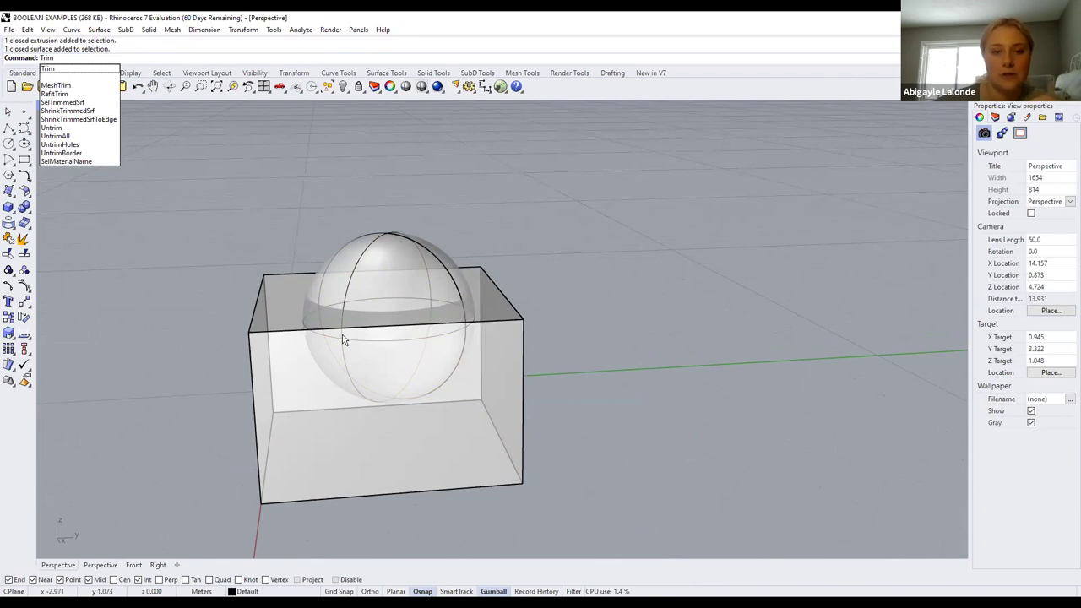
pyautogui.press('Return')
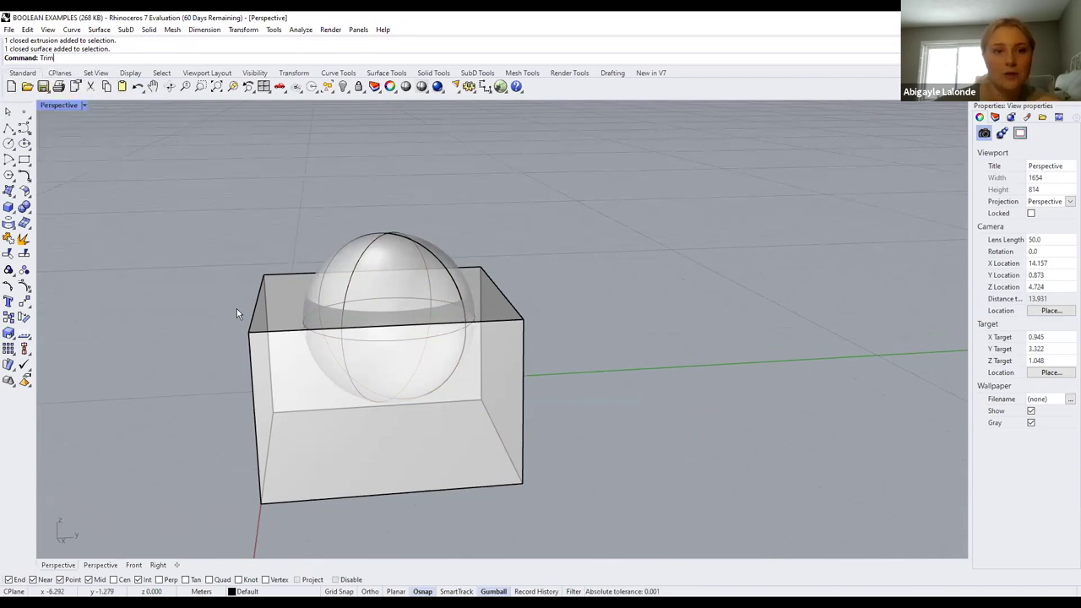
pyautogui.press('Return')
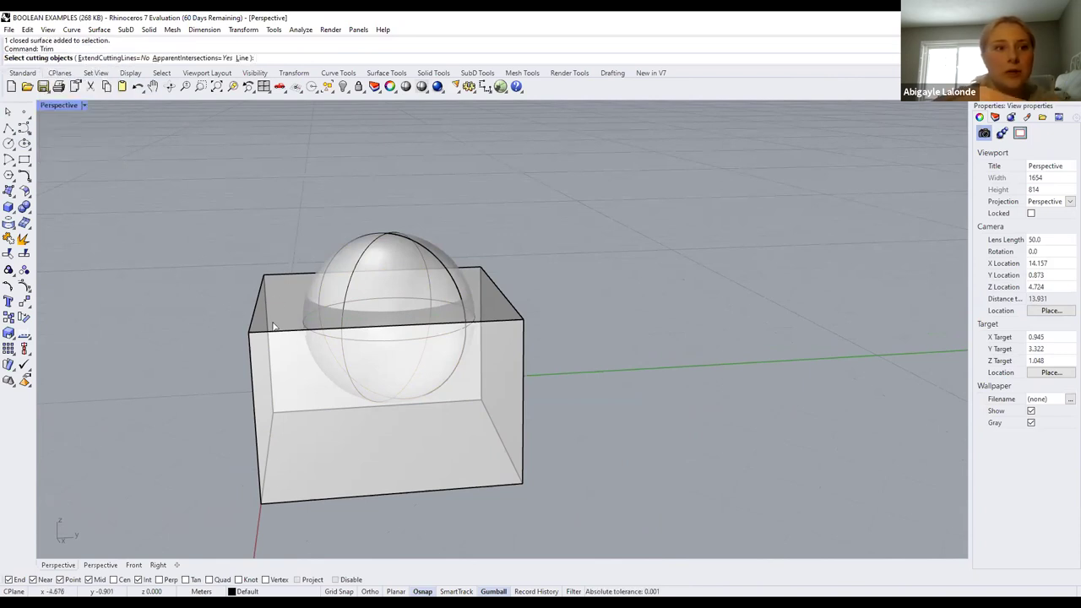
pyautogui.click(389, 272)
pyautogui.hotkey('ctrl', 'z')
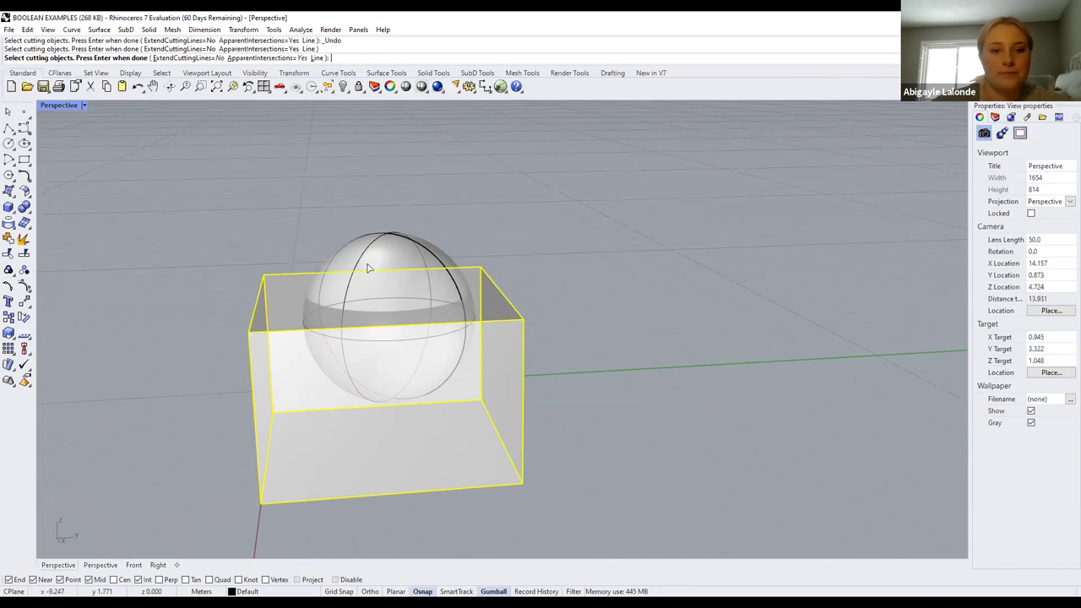
pyautogui.press('Escape')
# Trim away the box outside the sphere with the sphere as the cutting object, and undo the trim
pyautogui.rightClick(178, 158)
pyautogui.click(414, 266)
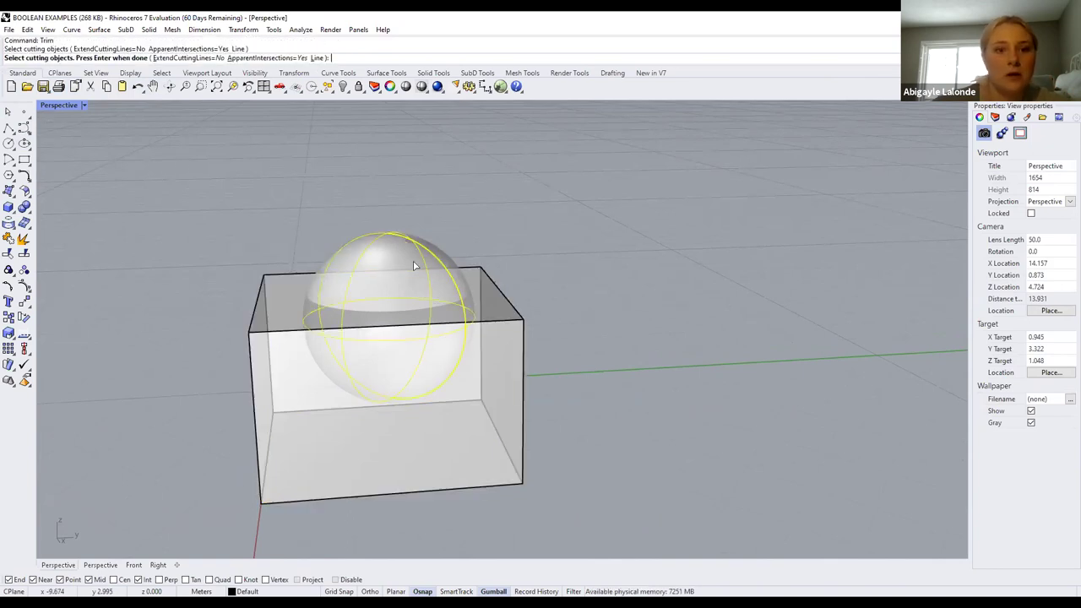
pyautogui.press('Return')
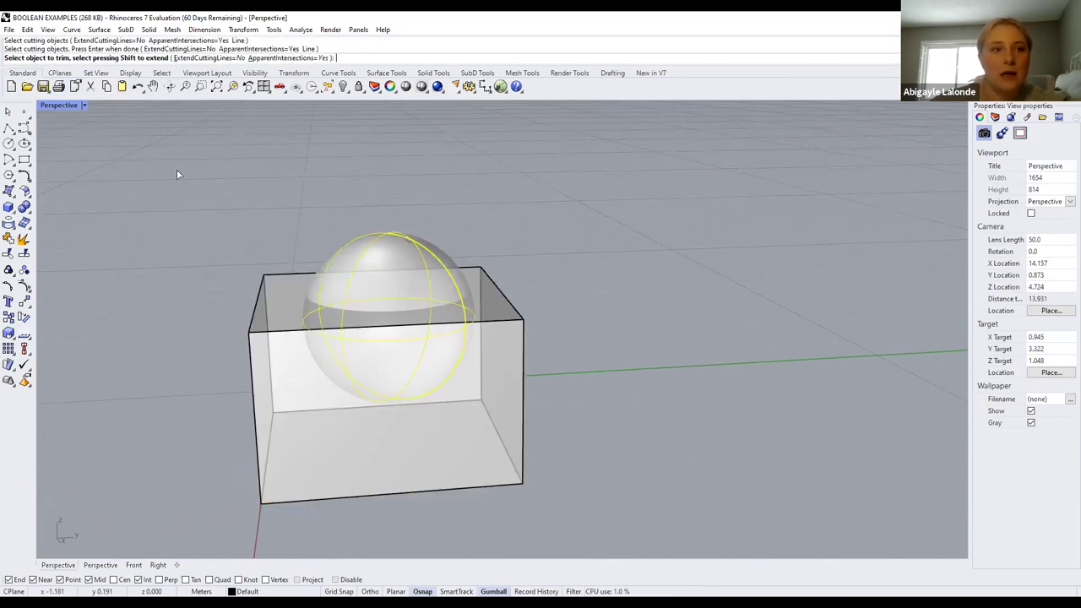
pyautogui.click(384, 332)
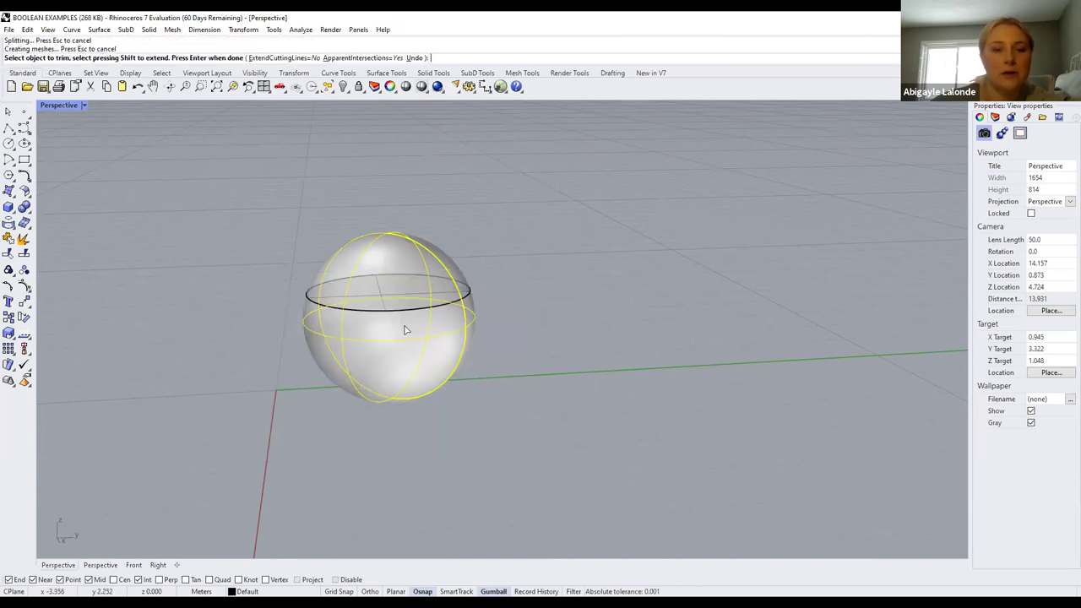
pyautogui.hotkey('ctrl', 'z')
pyautogui.hotkey('ctrl', 'z')
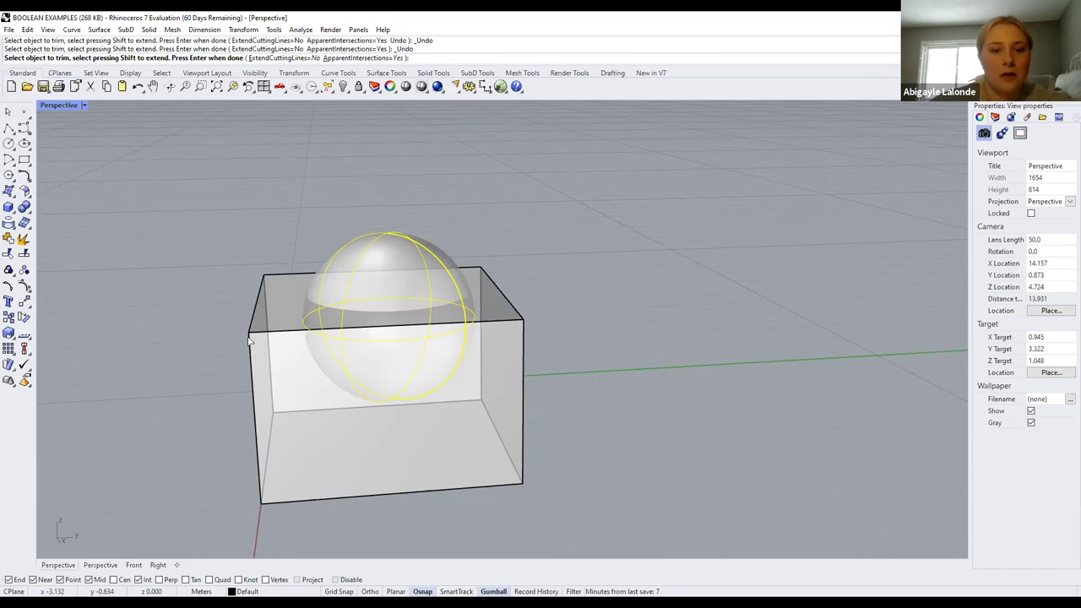
# Finish the previous trim, then use the box as the cutting object to trim away the part of the sphere above it
pyautogui.press('Return')
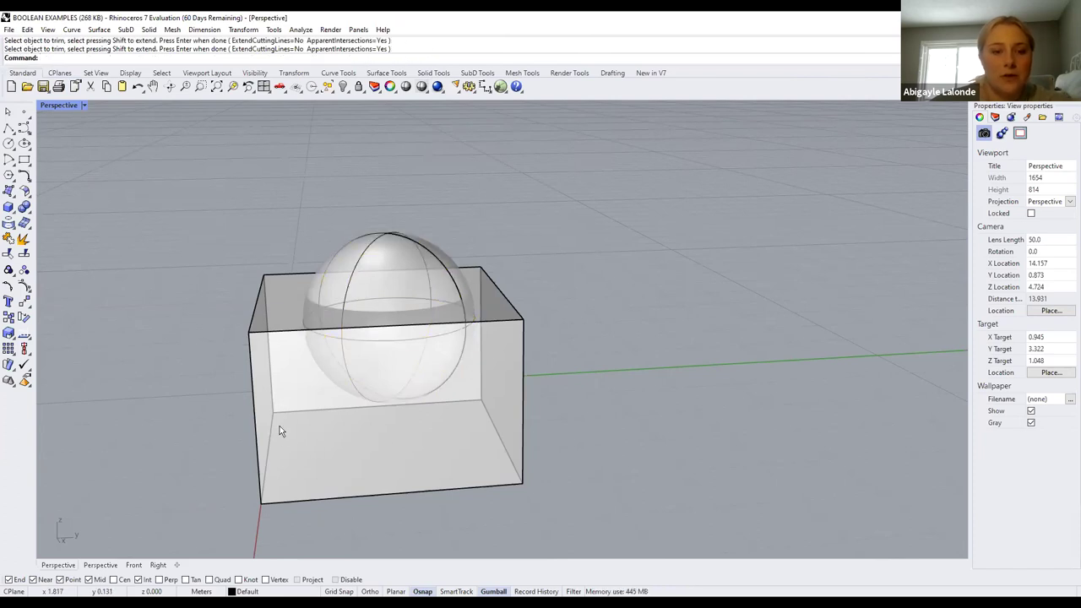
pyautogui.press('Return')
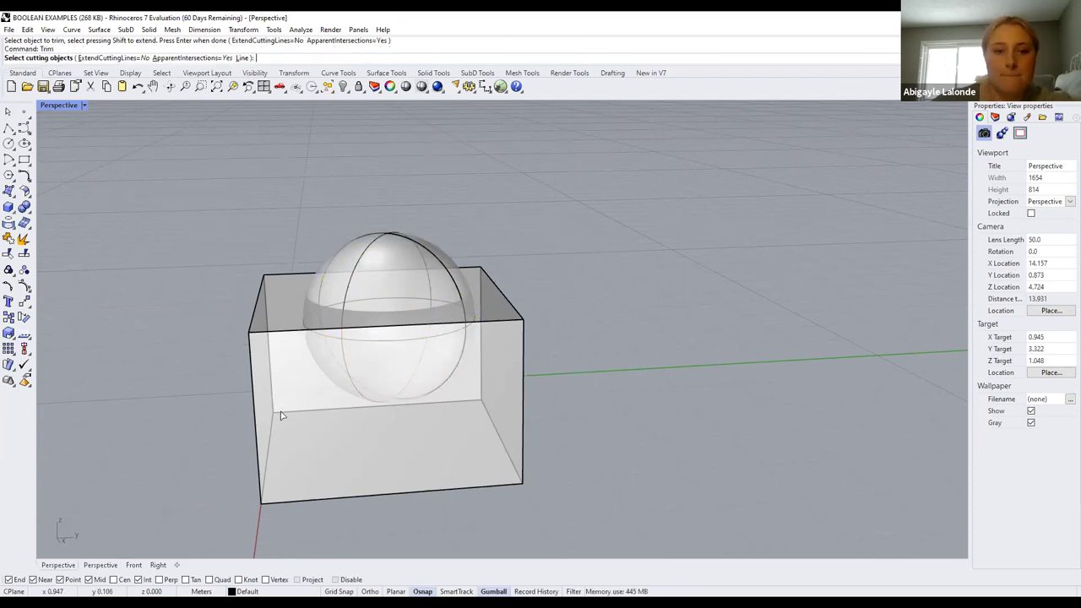
pyautogui.click(281, 413)
pyautogui.press('Return')
pyautogui.click(389, 260)
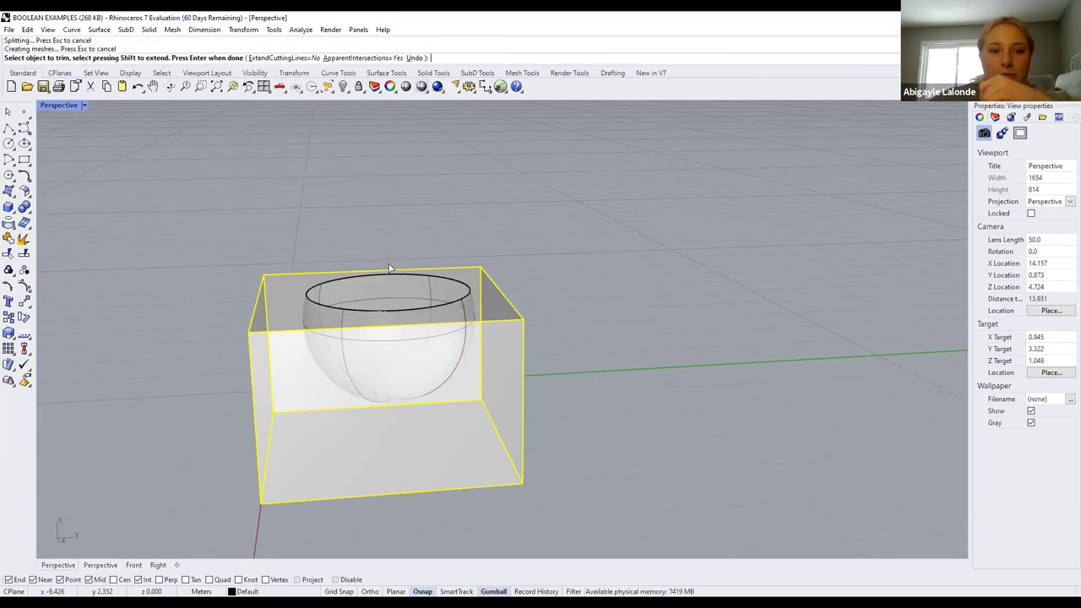
pyautogui.press('Escape')
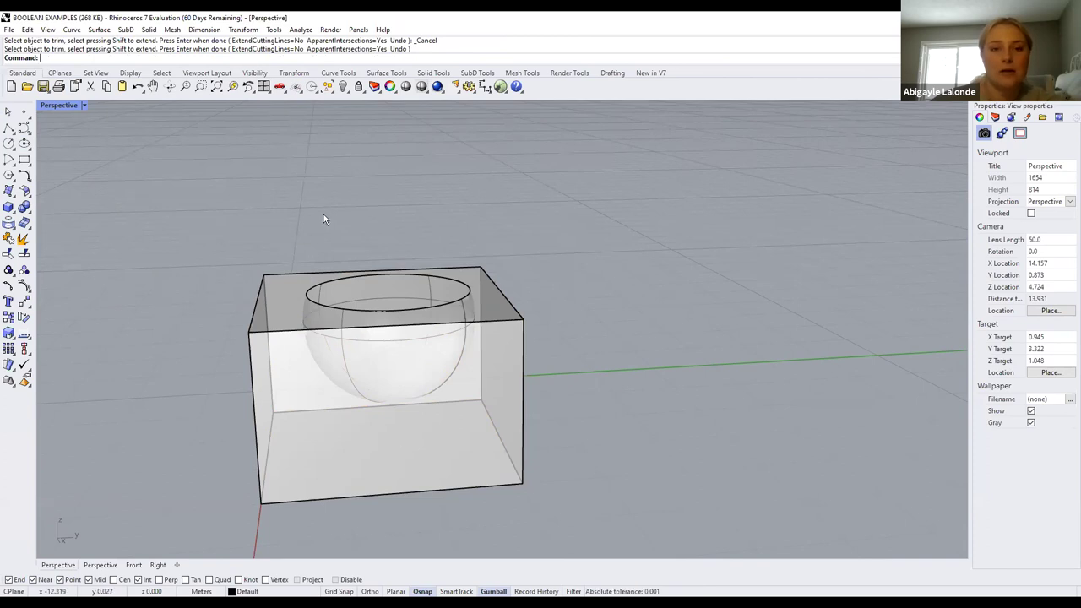
# Explode the box together with the trimmed sphere and delete the box's top face
pyautogui.click(169, 86)
pyautogui.moveTo(490, 262); pyautogui.dragTo(511, 291)
pyautogui.scroll(3, 510, 291)
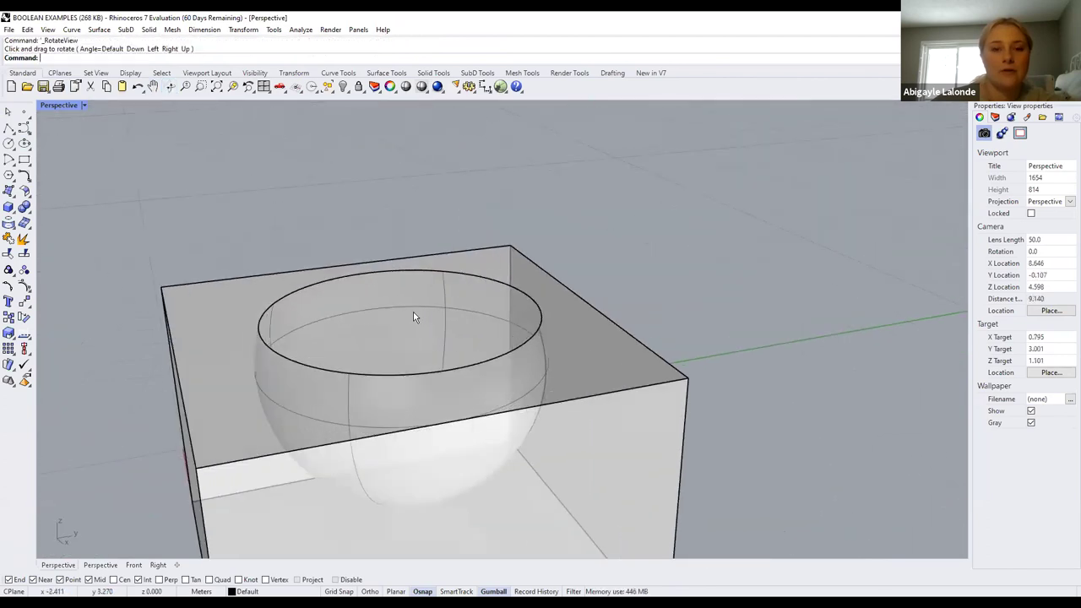
pyautogui.scroll(-2, 692, 409)
pyautogui.scroll(-2, 647, 380)
pyautogui.moveTo(708, 492); pyautogui.dragTo(284, 258)
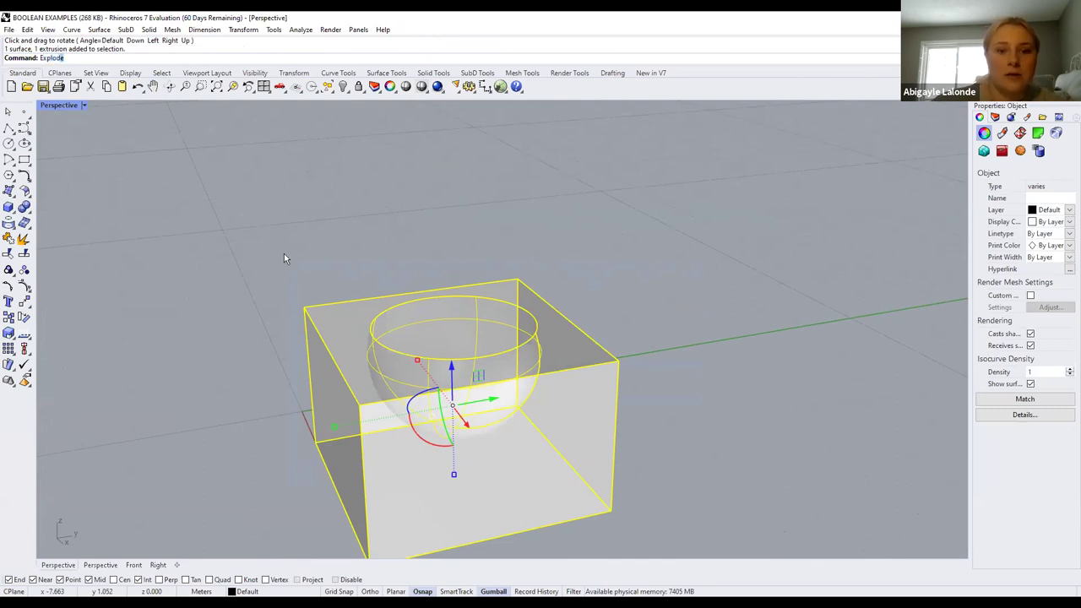
pyautogui.press('Return')
pyautogui.click(462, 328)
pyautogui.press('Delete')
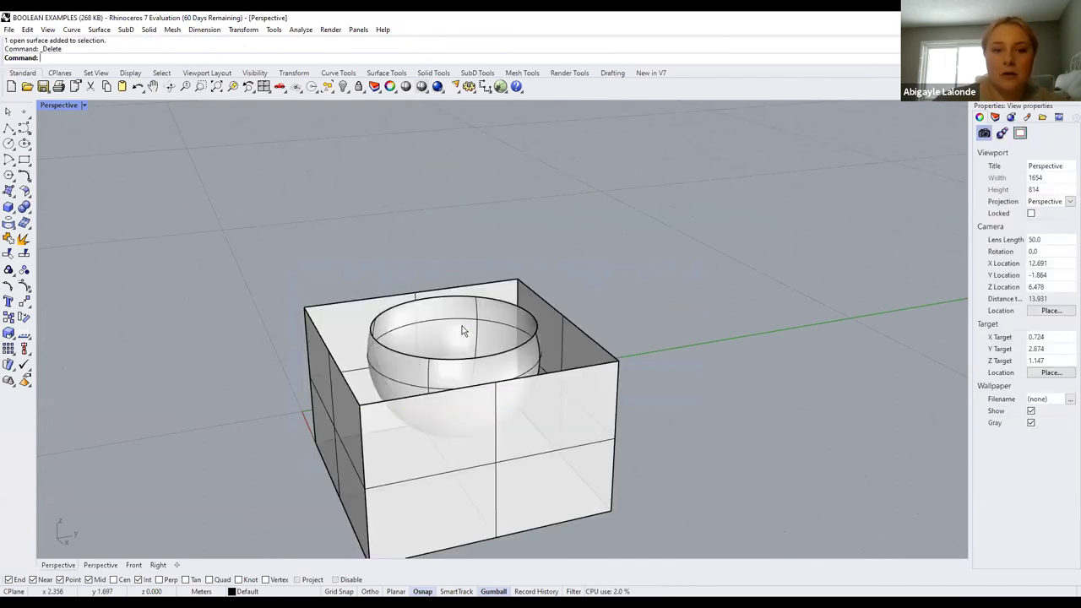
# Move the trimmed sphere straight up out of the open box and clear the selection
pyautogui.scroll(5, 462, 331)
pyautogui.scroll(3, 299, 244)
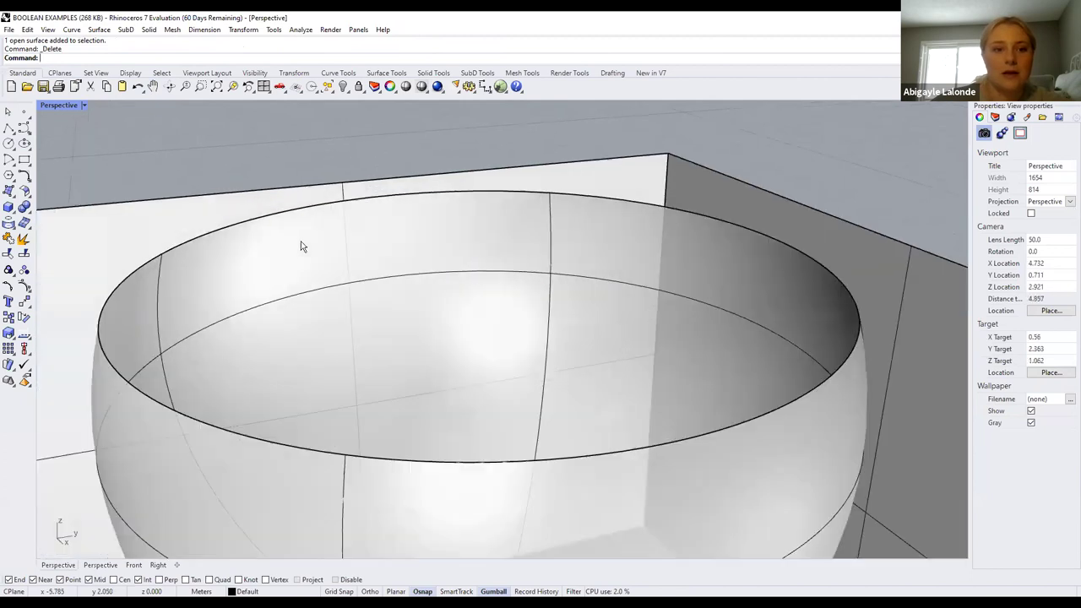
pyautogui.scroll(-2, 264, 290)
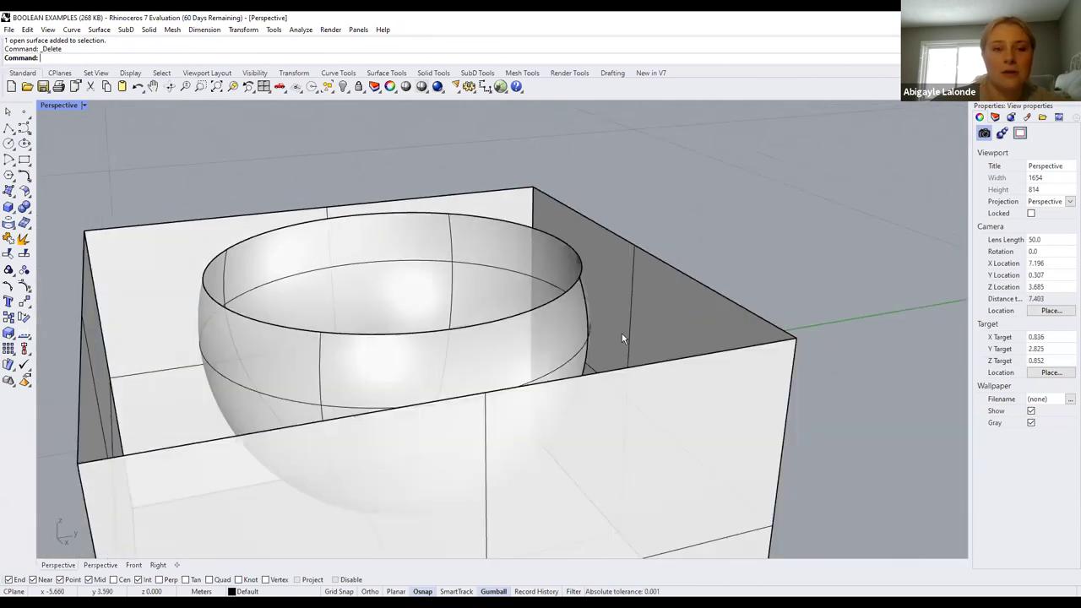
pyautogui.scroll(-5, 421, 262)
pyautogui.click(405, 268)
pyautogui.moveTo(406, 268); pyautogui.dragTo(406, 131)
pyautogui.press('Escape')
pyautogui.scroll(-2, 473, 236)
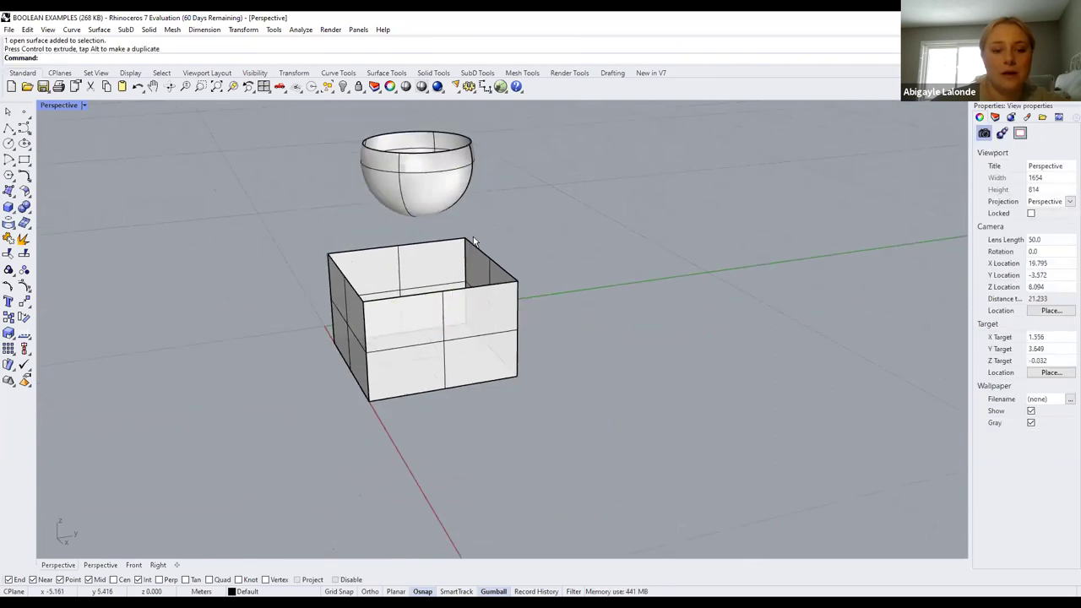
# Undo the trimmed sphere's move and the deletion of the box's top face, then clear the selection
pyautogui.hotkey('ctrl', 'z')
pyautogui.hotkey('ctrl', 'z')
pyautogui.scroll(2, 506, 279)
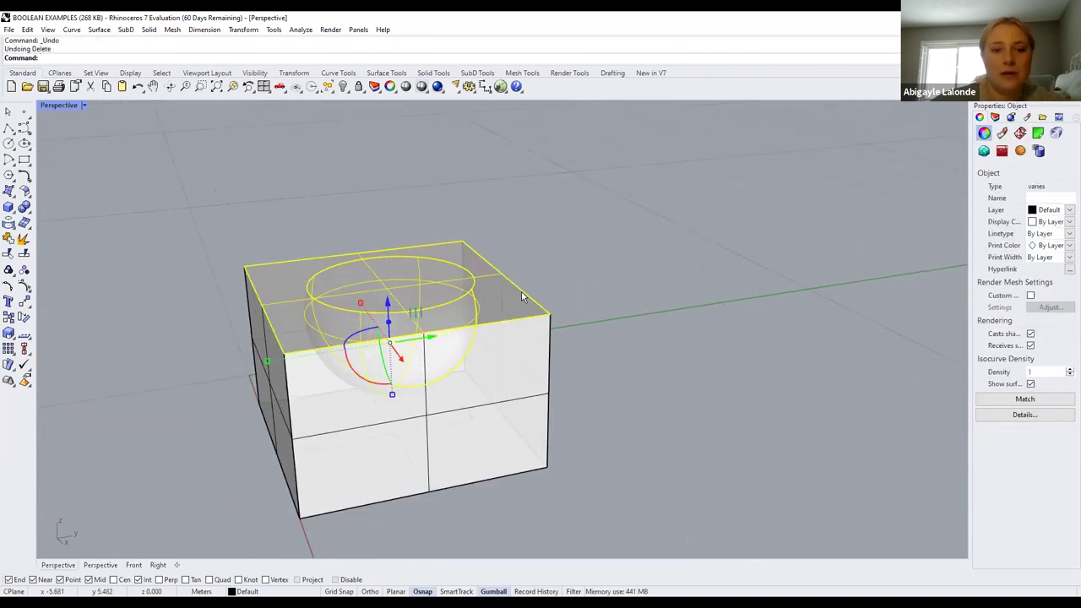
pyautogui.scroll(2, 579, 282)
pyautogui.click(578, 281)
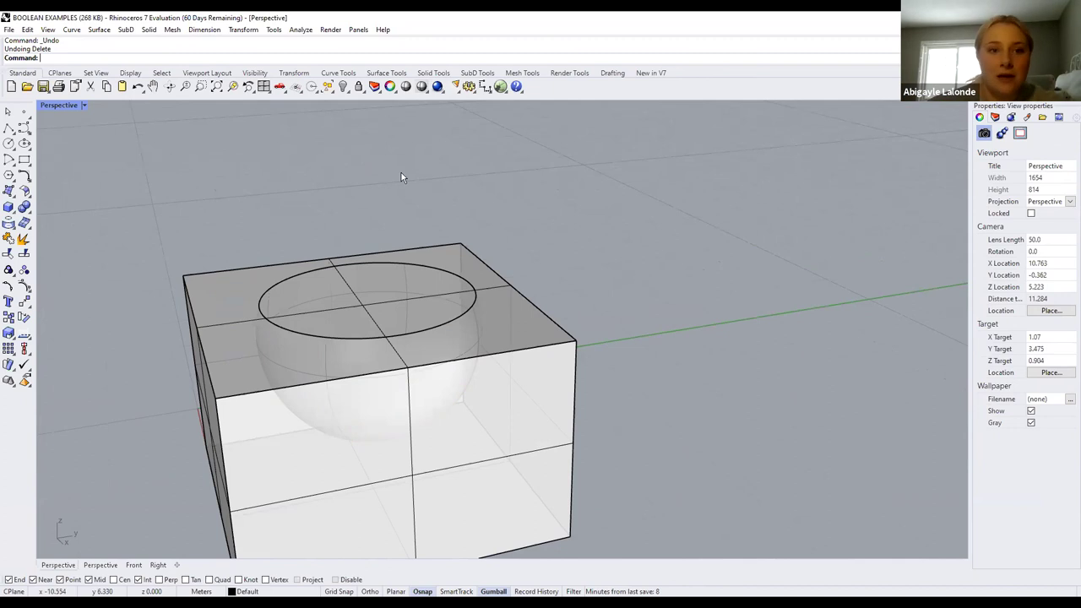
# Select the box's top face to examine it as a separate surface, then undo the explode
pyautogui.scroll(-3, 428, 237)
pyautogui.scroll(3, 428, 237)
pyautogui.scroll(-2, 428, 237)
pyautogui.scroll(3, 407, 308)
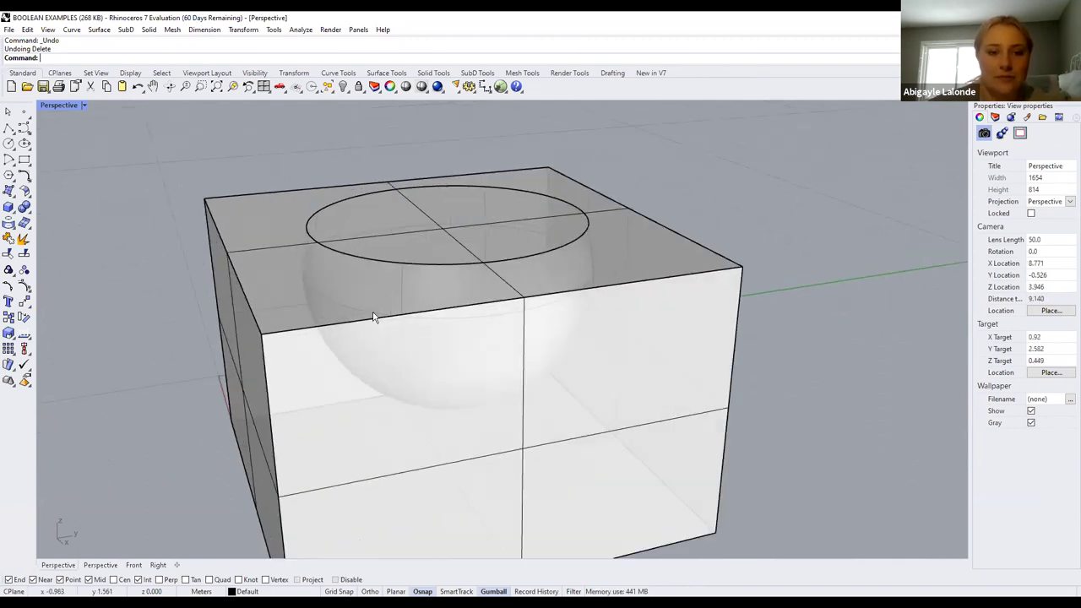
pyautogui.scroll(-2, 355, 291)
pyautogui.click(449, 244)
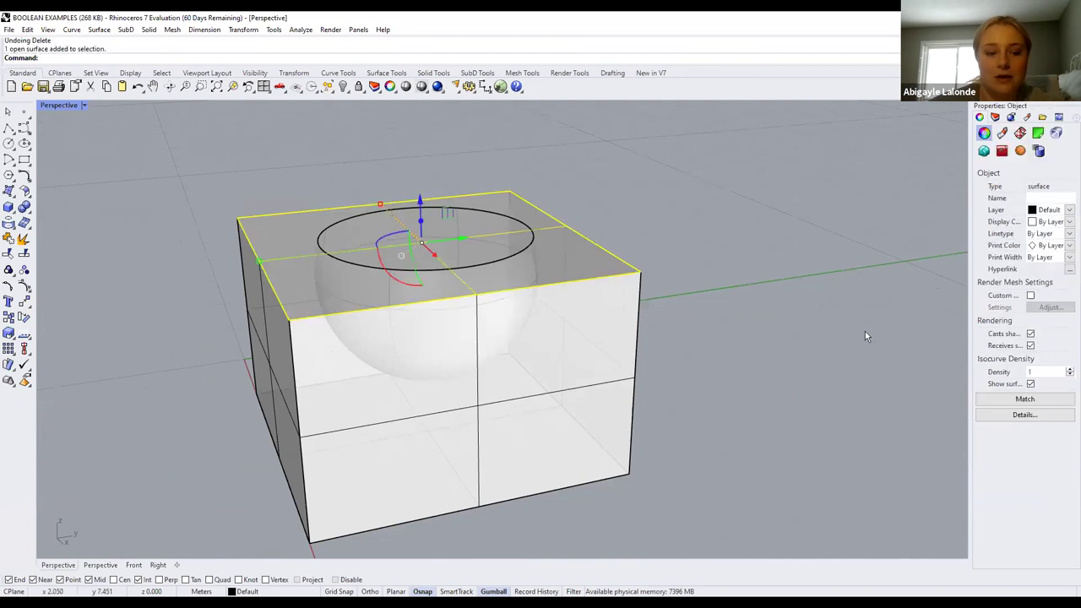
pyautogui.hotkey('ctrl', 'z')
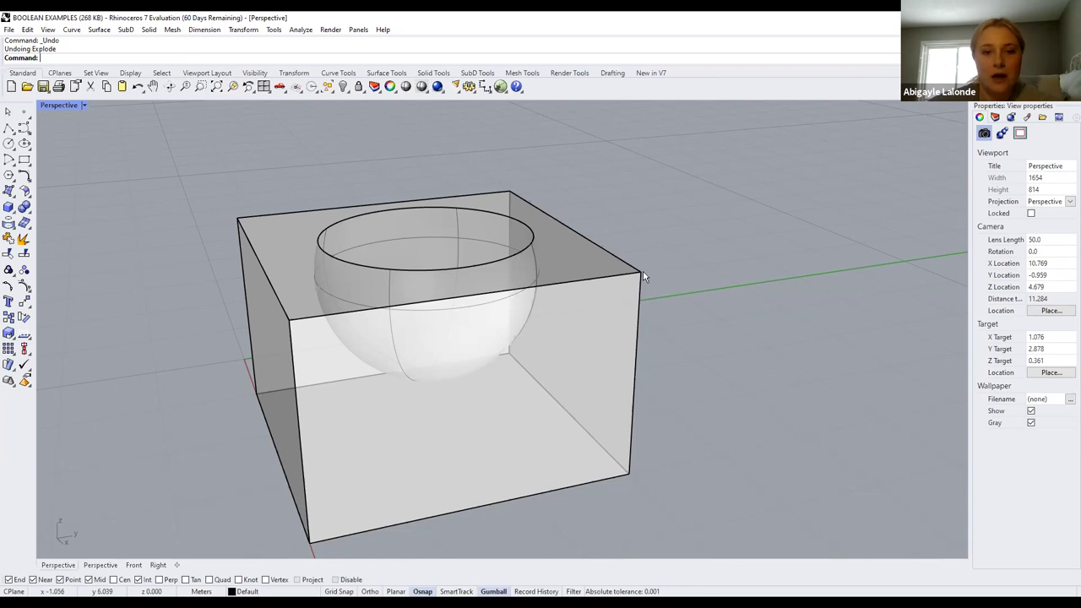
pyautogui.click(10, 113)
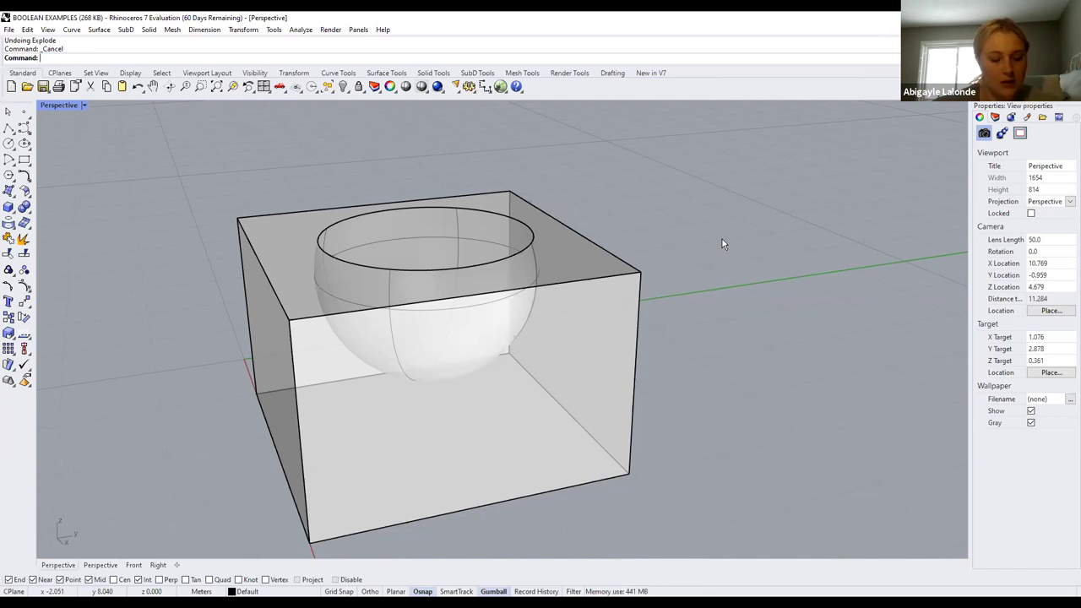
# Switch the viewport to the Top view and bring the empty area beside the box into view
pyautogui.scroll(4, 739, 369)
pyautogui.scroll(-4, 701, 386)
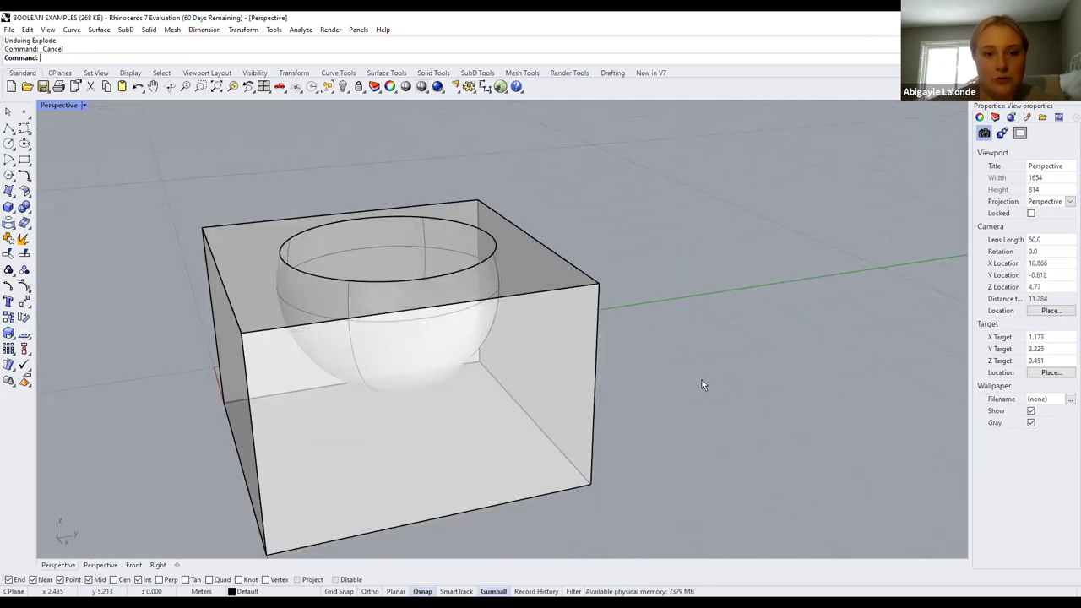
pyautogui.click(84, 105)
pyautogui.moveTo(118, 355)
pyautogui.click(207, 374)
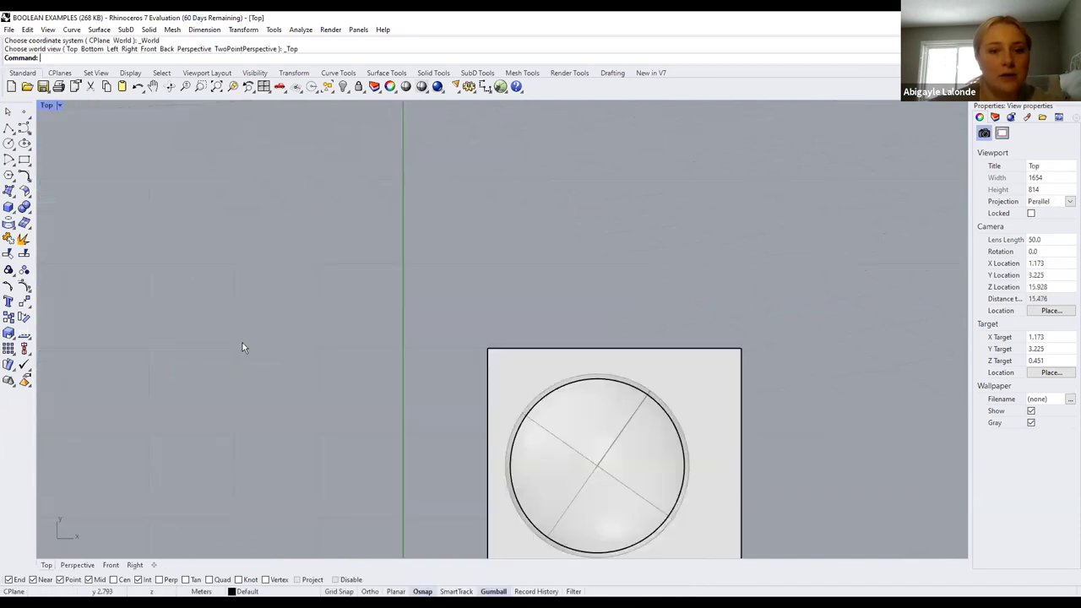
pyautogui.moveTo(713, 448); pyautogui.dragTo(338, 381, button='right')
pyautogui.moveTo(717, 405); pyautogui.dragTo(415, 338, button='right')
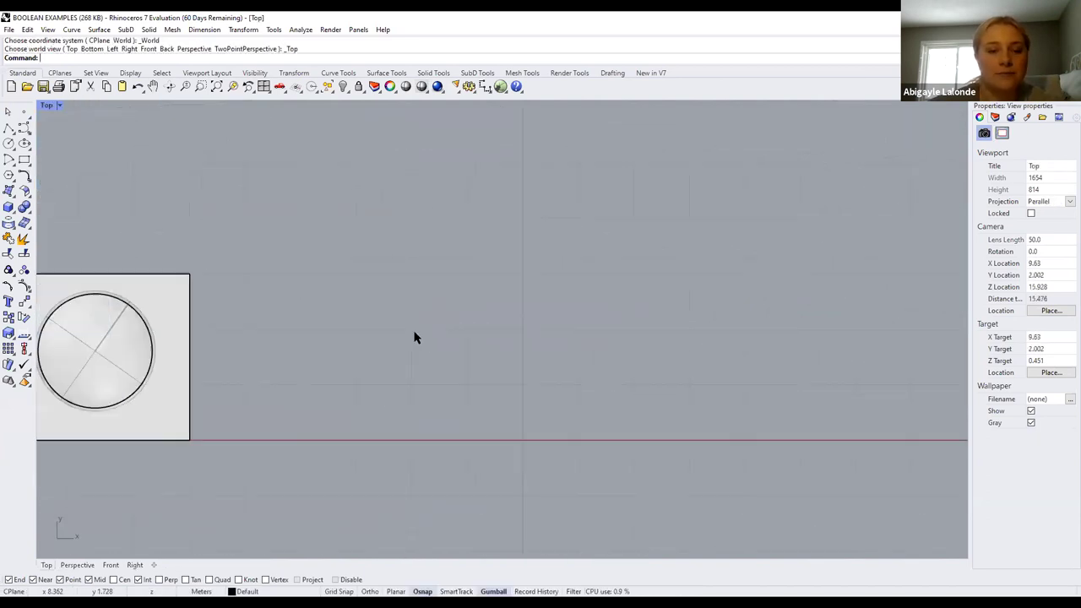
pyautogui.click(9, 127)
pyautogui.scroll(2, 321, 456)
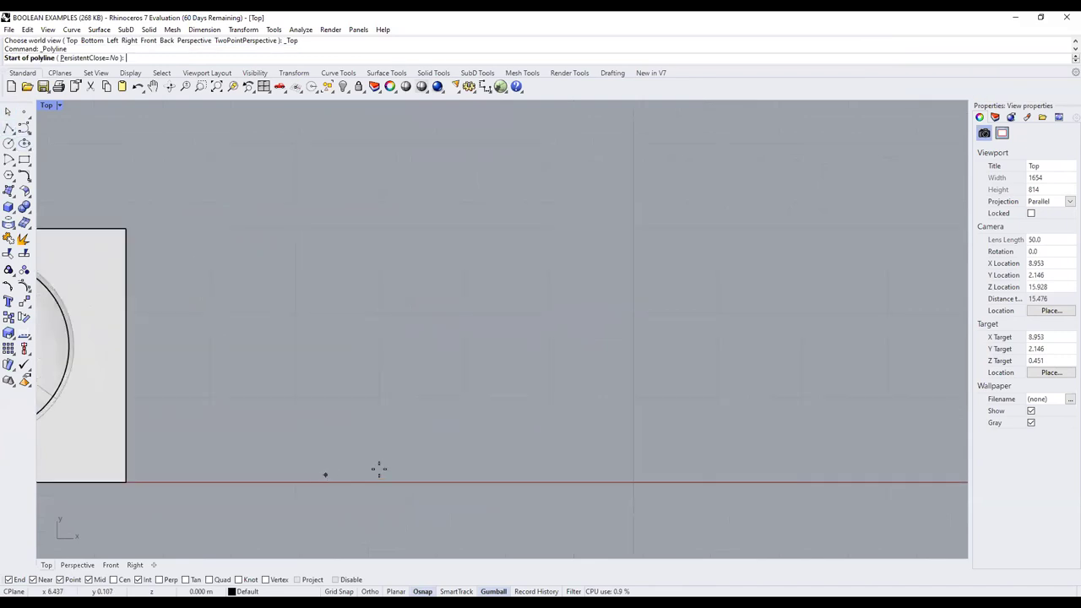
pyautogui.scroll(-2, 379, 470)
pyautogui.click(9, 127)
pyautogui.press('Escape')
pyautogui.scroll(-2, 346, 384)
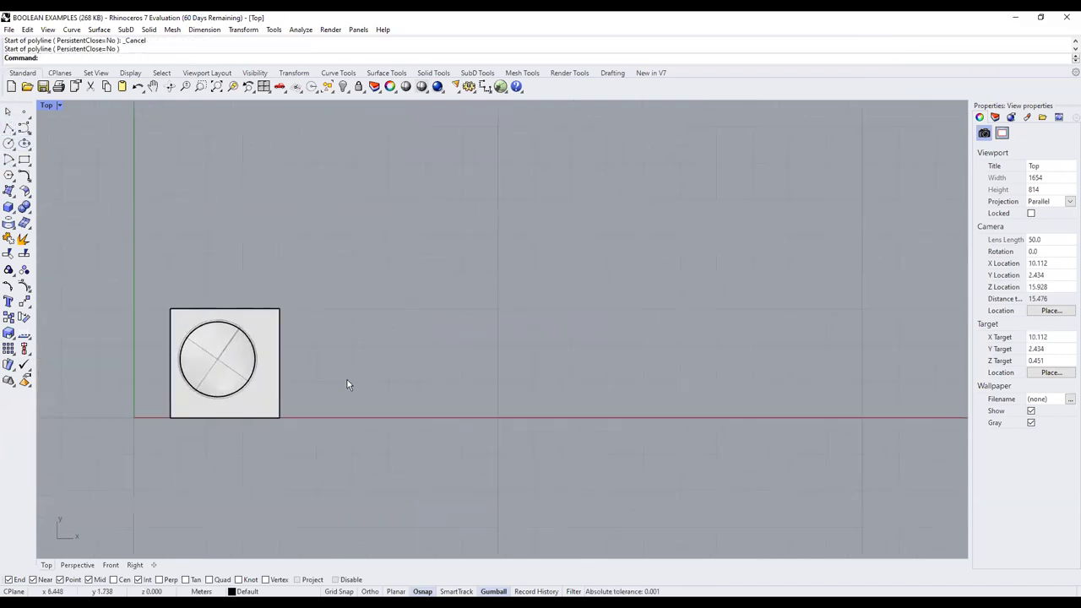
# Move the trimmed sphere diagonally away from the box in the Top view, then undo the move
pyautogui.scroll(2, 152, 367)
pyautogui.click(212, 310)
pyautogui.moveTo(274, 316); pyautogui.dragTo(128, 169)
pyautogui.hotkey('ctrl', 'z')
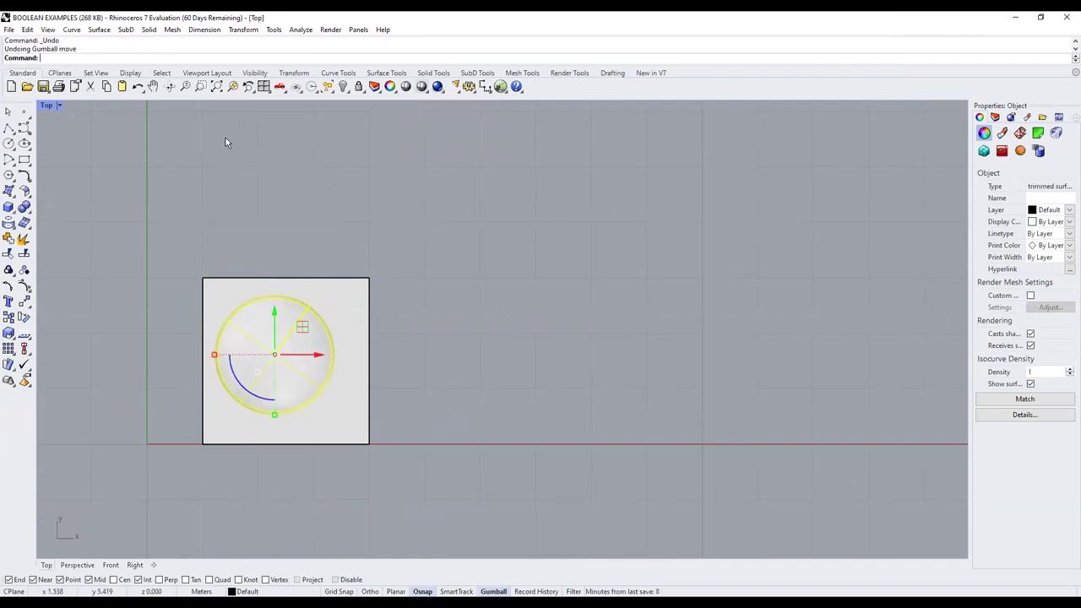
# Set the viewport back to the Perspective view, clear the selection and turn on Planar mode
pyautogui.click(59, 105)
pyautogui.moveTo(133, 359)
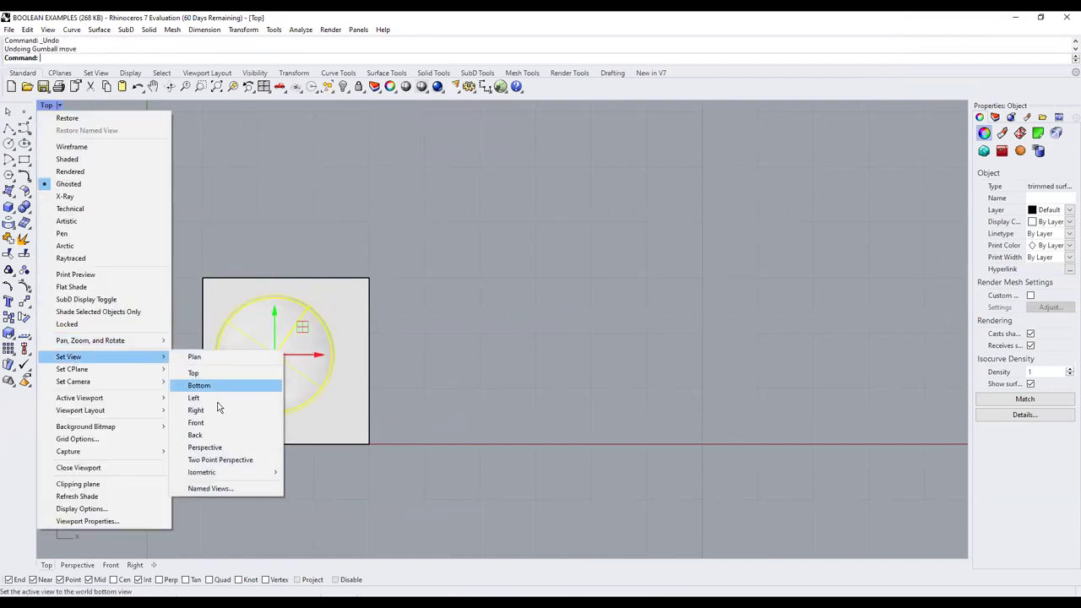
pyautogui.click(222, 447)
pyautogui.scroll(-3, 507, 325)
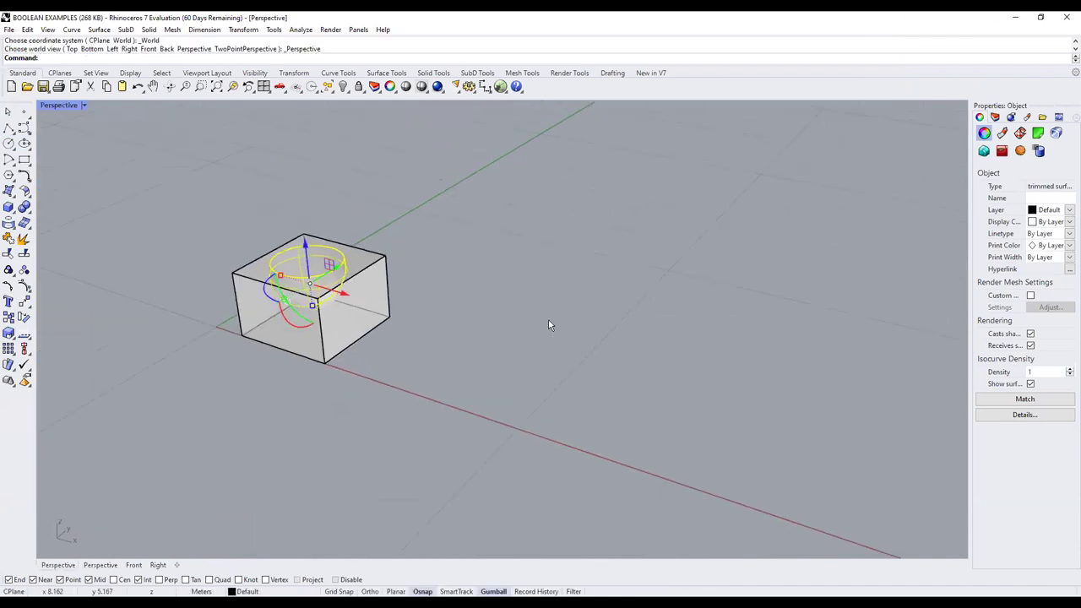
pyautogui.scroll(5, 548, 319)
pyautogui.press('Escape')
pyautogui.click(405, 592)
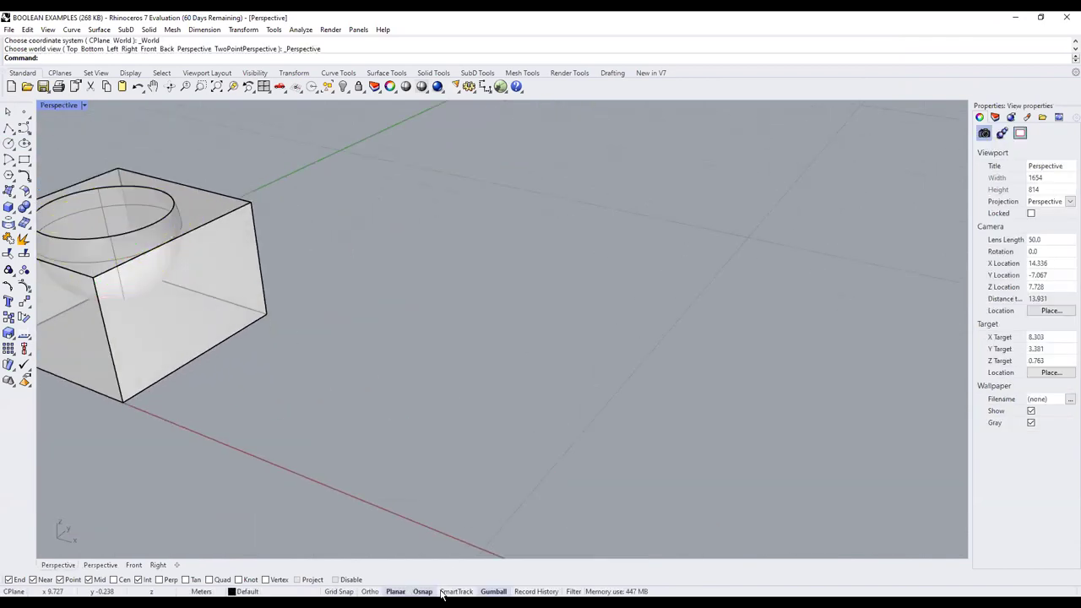
# Draw a thin, tall vertical solid cylinder on the ground plane beside the box
pyautogui.click(11, 209)
pyautogui.click(429, 446)
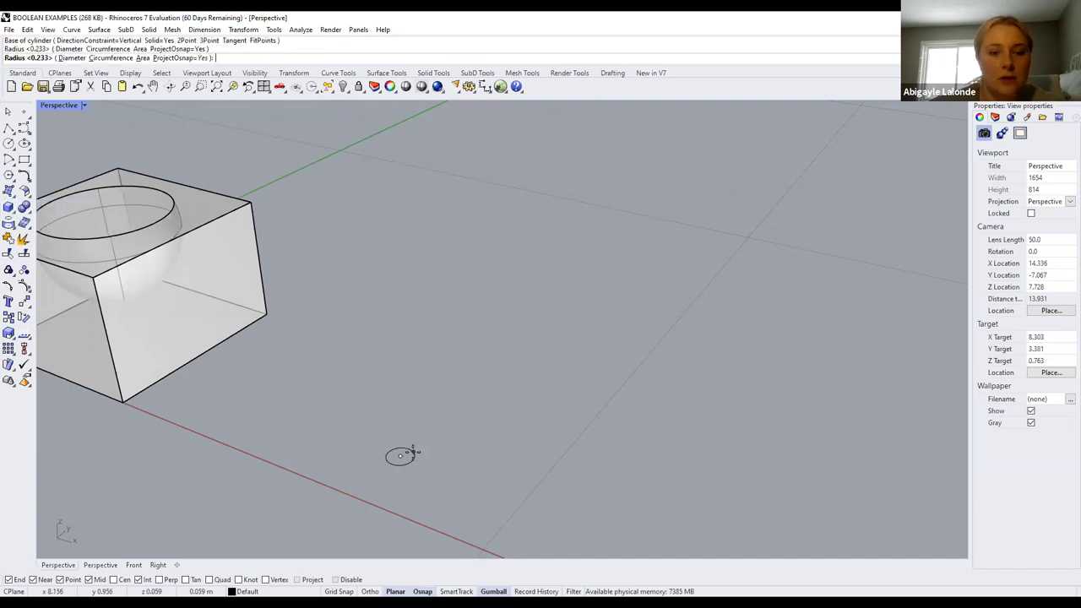
pyautogui.click(394, 228)
# Start a rectangular Array of the cylinder with 5 copies in X, 5 in Y and the default number in Z
pyautogui.click(412, 419)
pyautogui.write('Array')
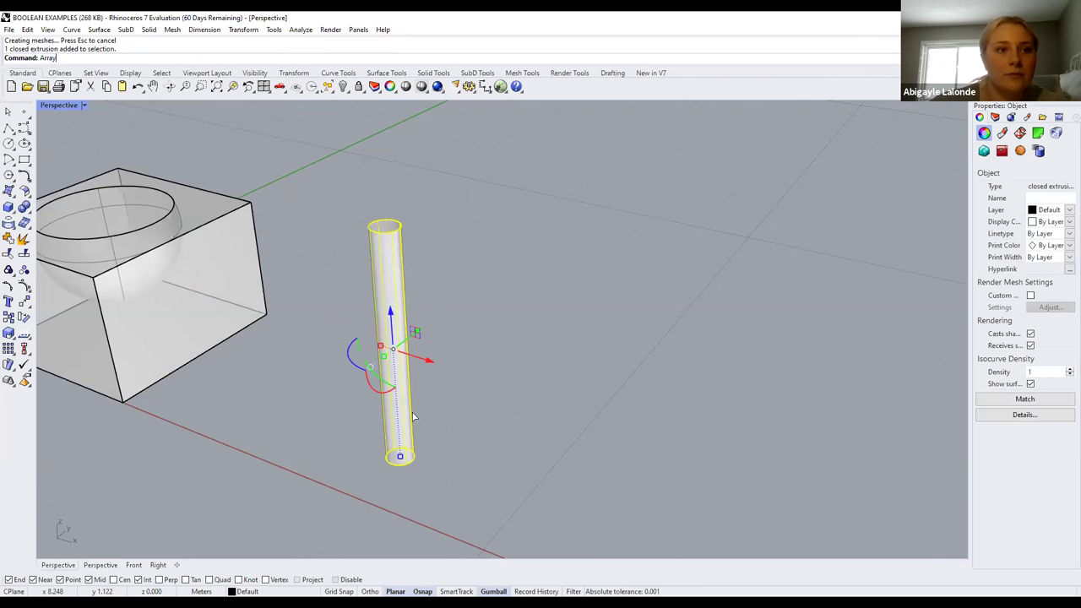
pyautogui.press('Return')
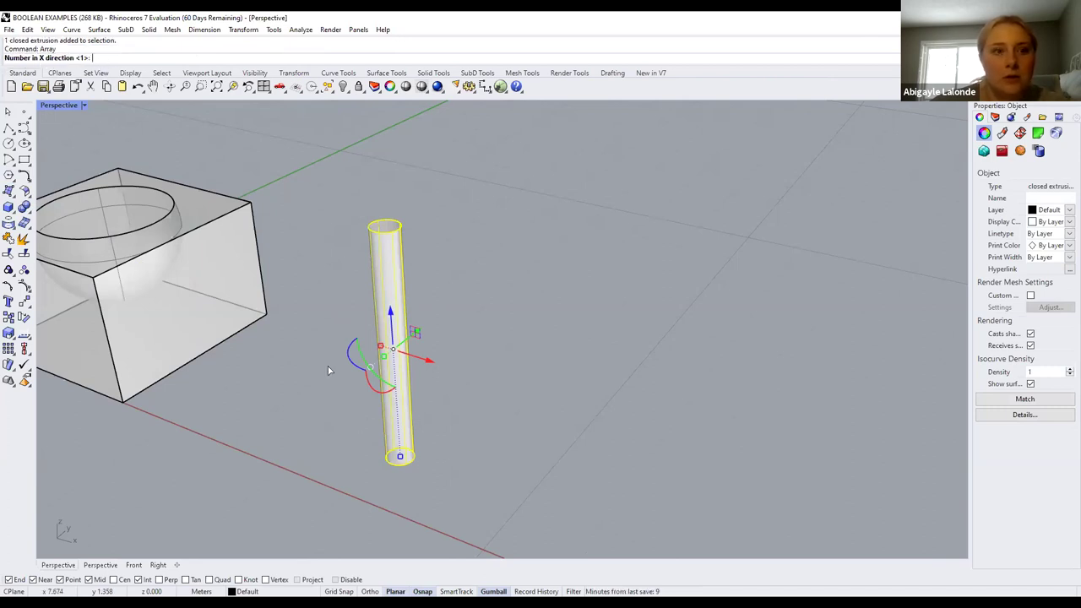
pyautogui.write('5')
pyautogui.press('Return')
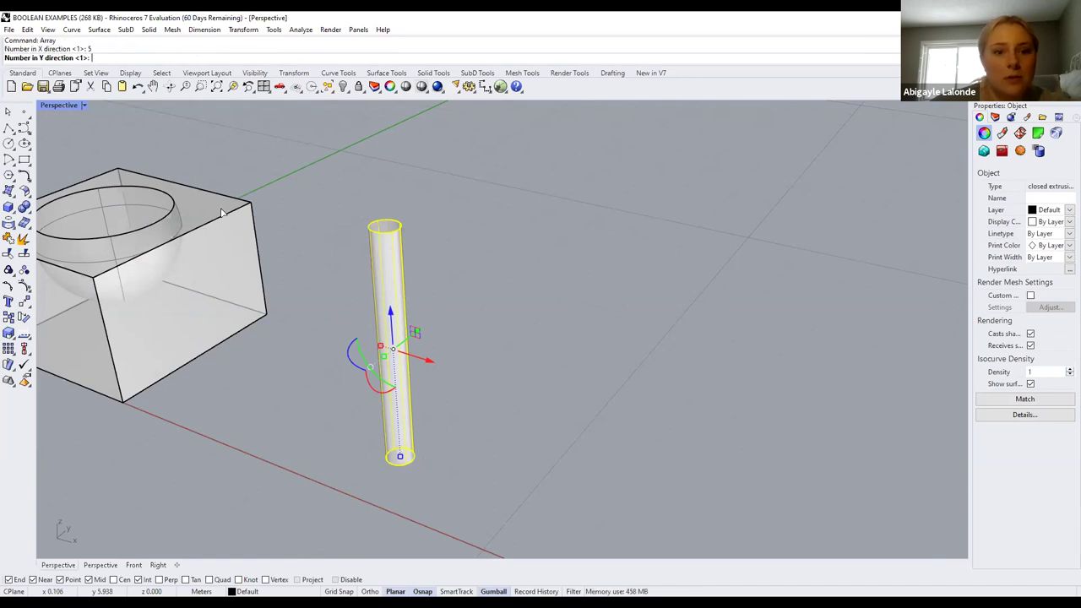
pyautogui.press('Return')
pyautogui.press('Return')
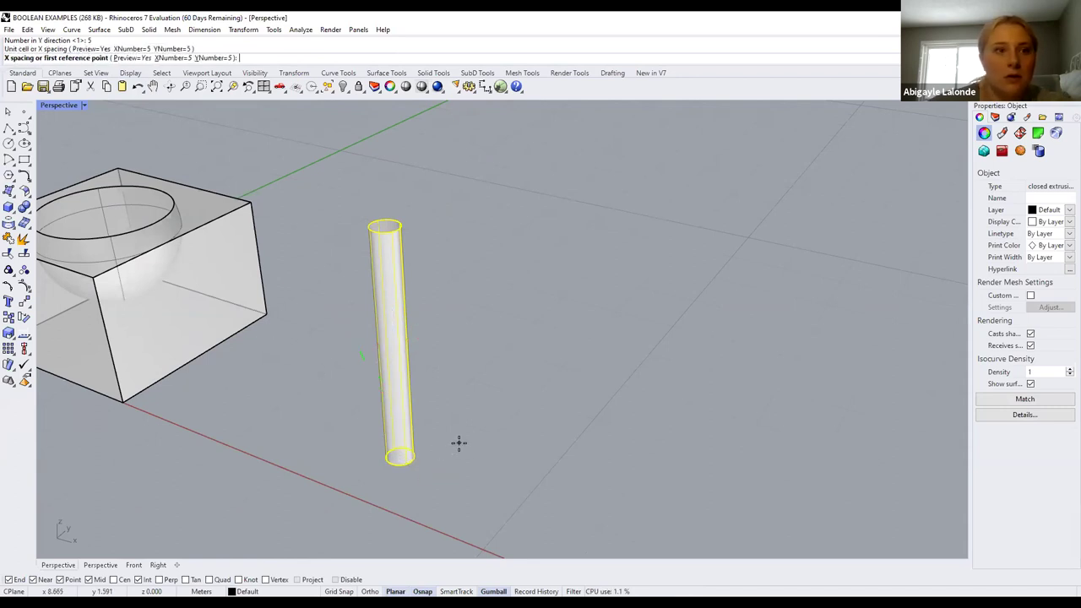
# Define the array's X spacing with two reference points, starting at the cylinder's base edge and ending farther along the X direction
pyautogui.scroll(3, 408, 456)
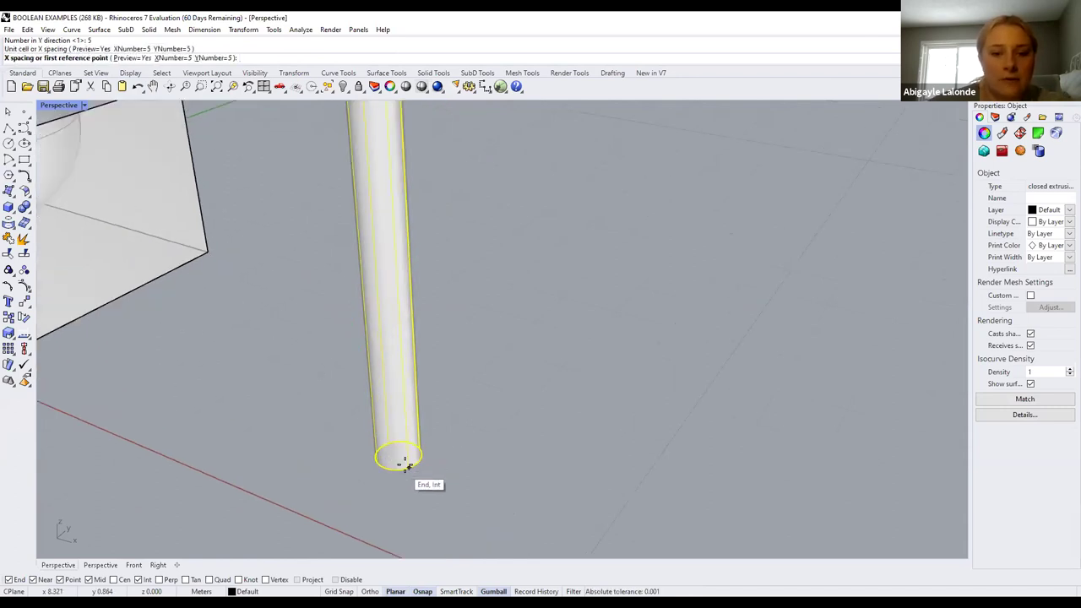
pyautogui.click(410, 464)
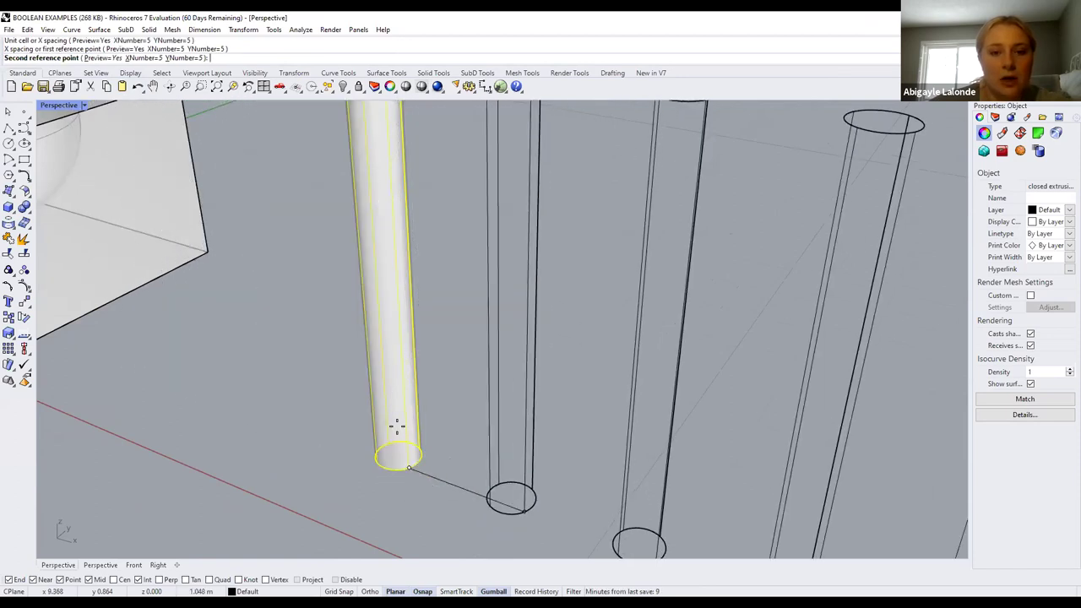
pyautogui.scroll(-5, 464, 450)
pyautogui.scroll(-3, 439, 440)
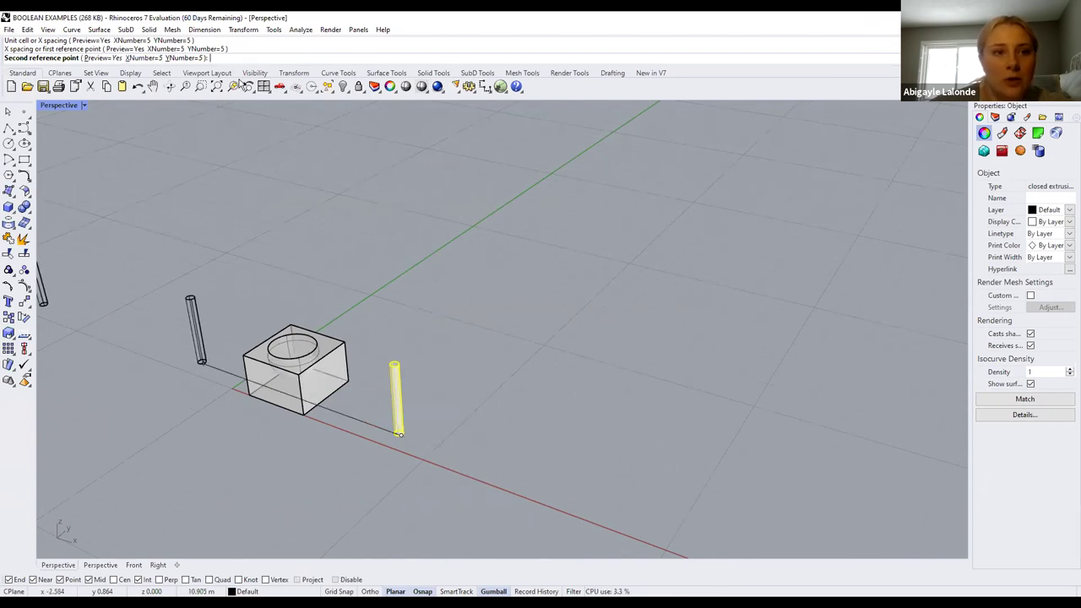
pyautogui.scroll(-3, 486, 412)
pyautogui.scroll(5, 422, 431)
pyautogui.scroll(3, 422, 431)
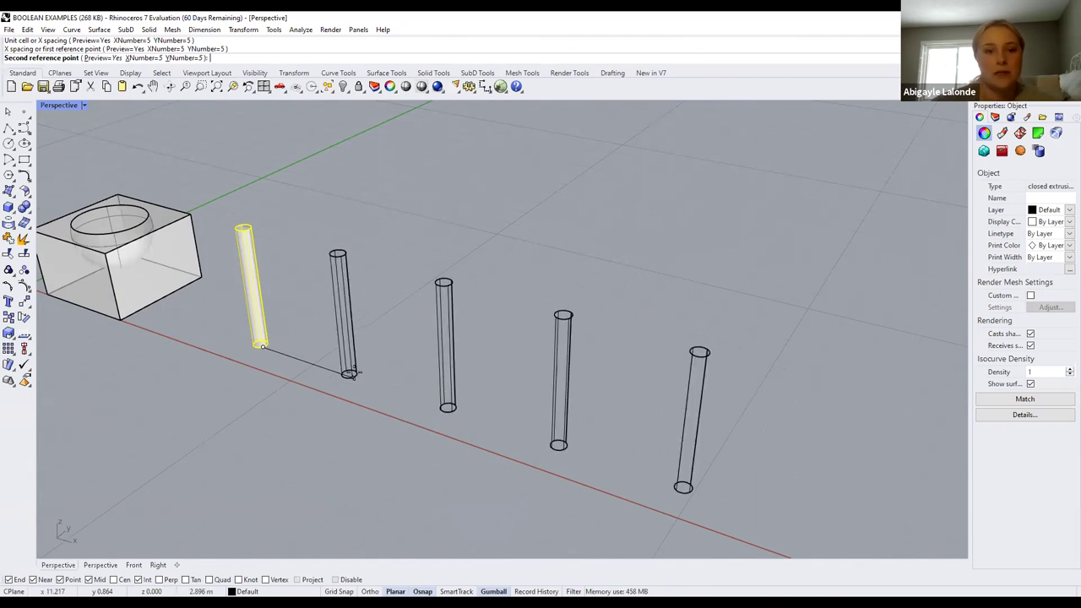
pyautogui.click(378, 390)
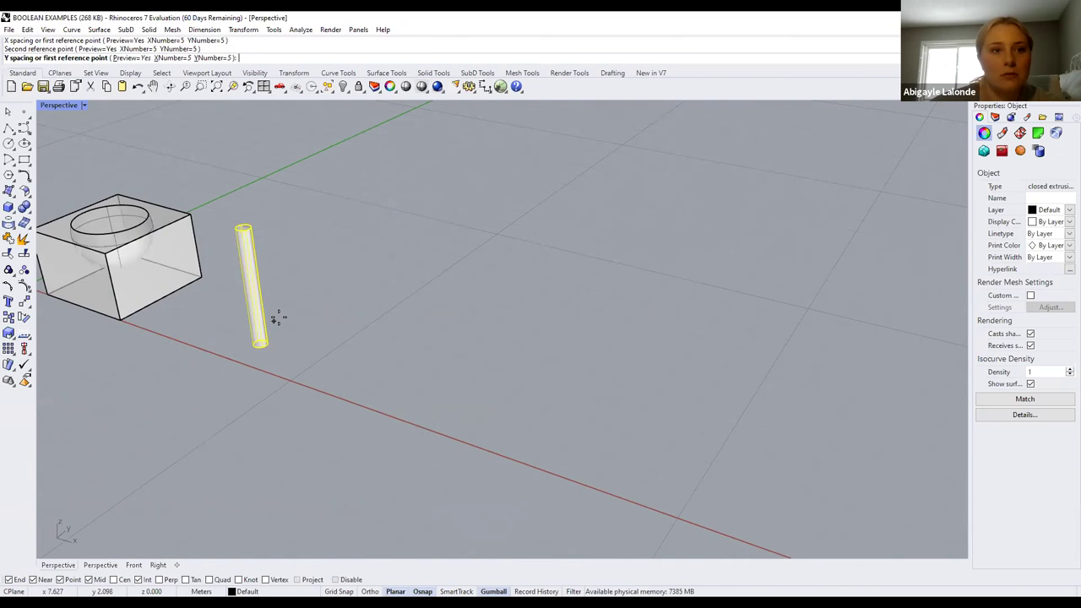
# Define the array's Y spacing with two reference points starting at the cylinder's base edge, accept the array, and undo it
pyautogui.hotkey('ctrl', 'z')
pyautogui.click(262, 344)
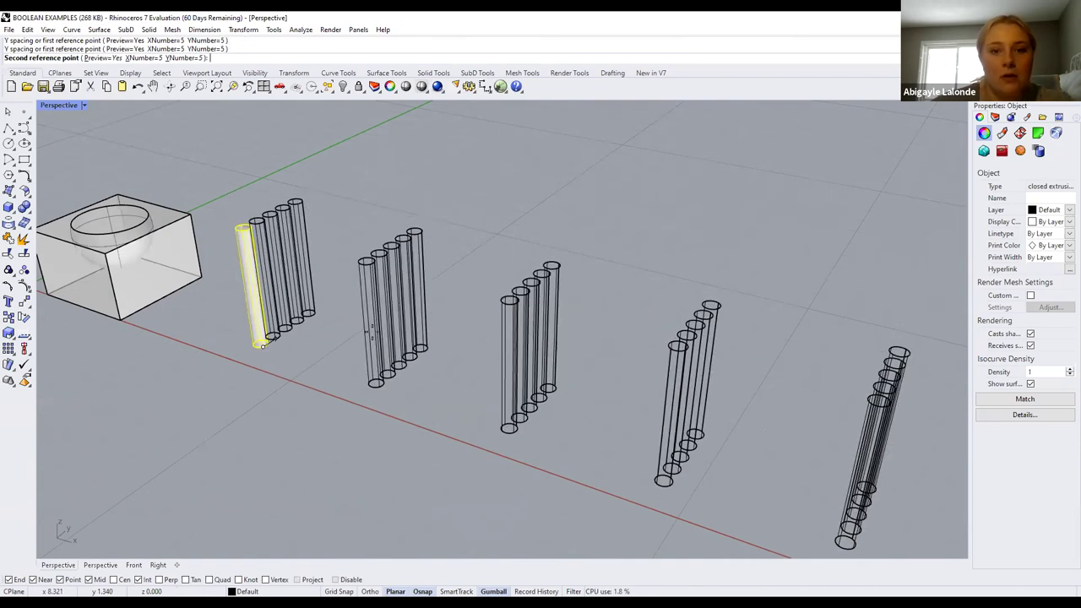
pyautogui.scroll(-3, 375, 330)
pyautogui.click(498, 298)
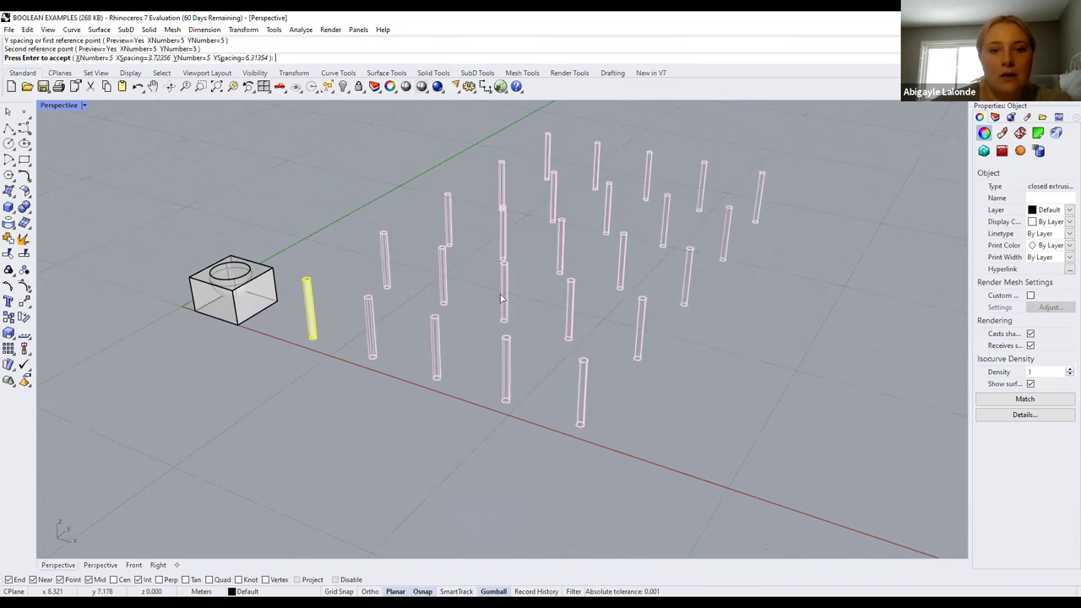
pyautogui.press('Return')
pyautogui.press('Escape')
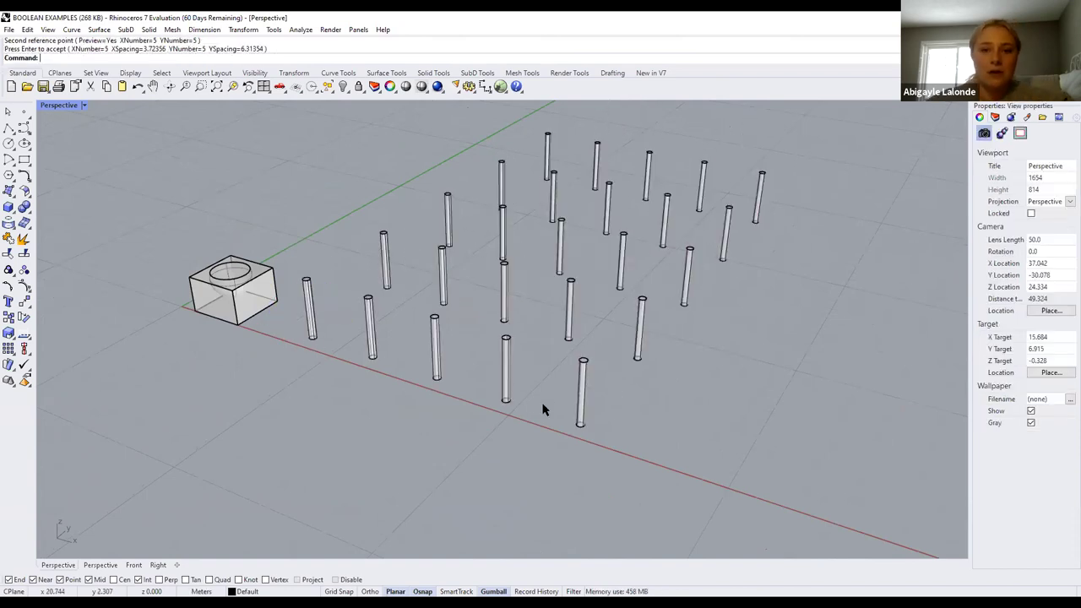
pyautogui.scroll(-2, 479, 384)
pyautogui.scroll(2, 498, 304)
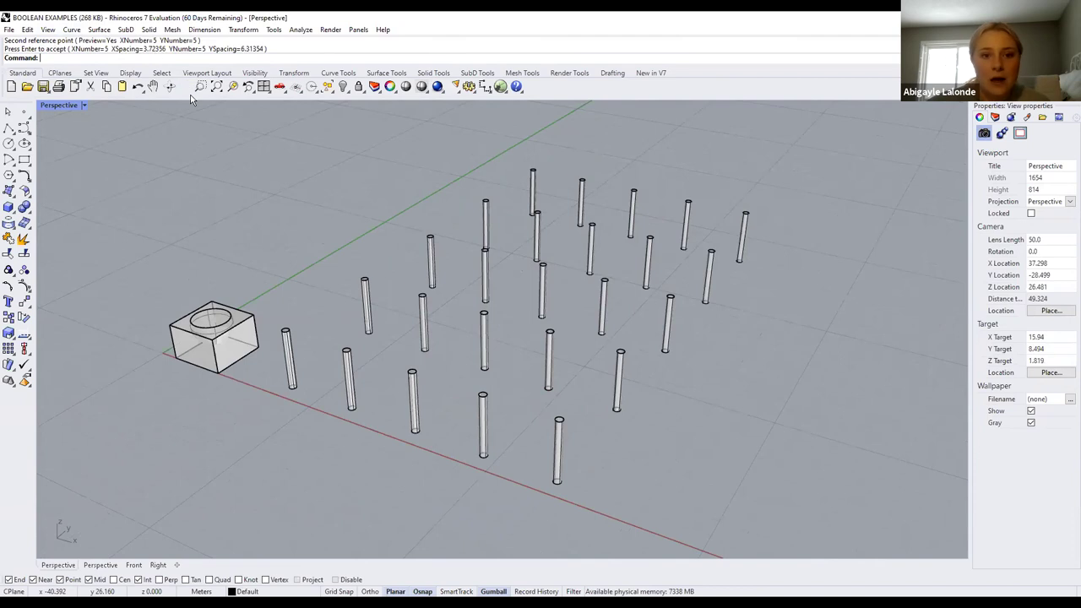
pyautogui.hotkey('ctrl', 'z')
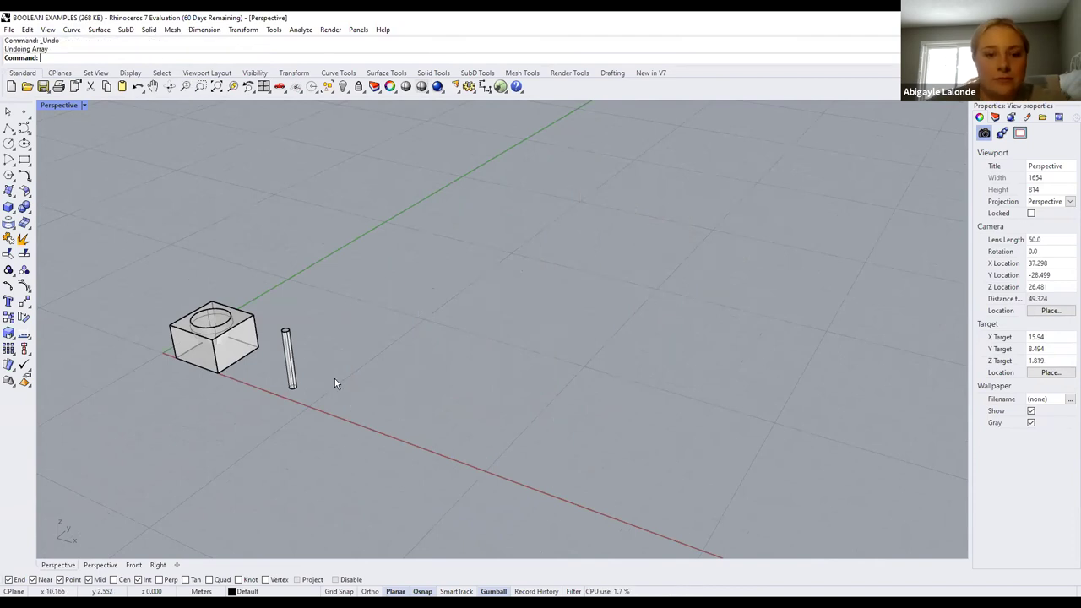
# Mirror the cylinder about a plane drawn from its base toward open space, and undo the mirror
pyautogui.scroll(10, 334, 384)
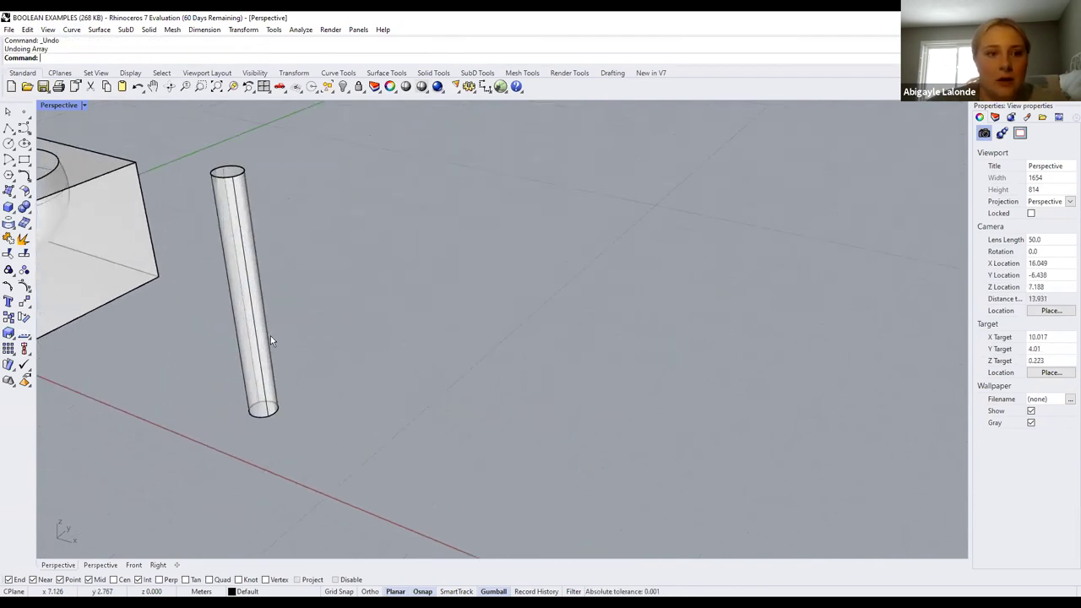
pyautogui.click(270, 335)
pyautogui.write('Mirror')
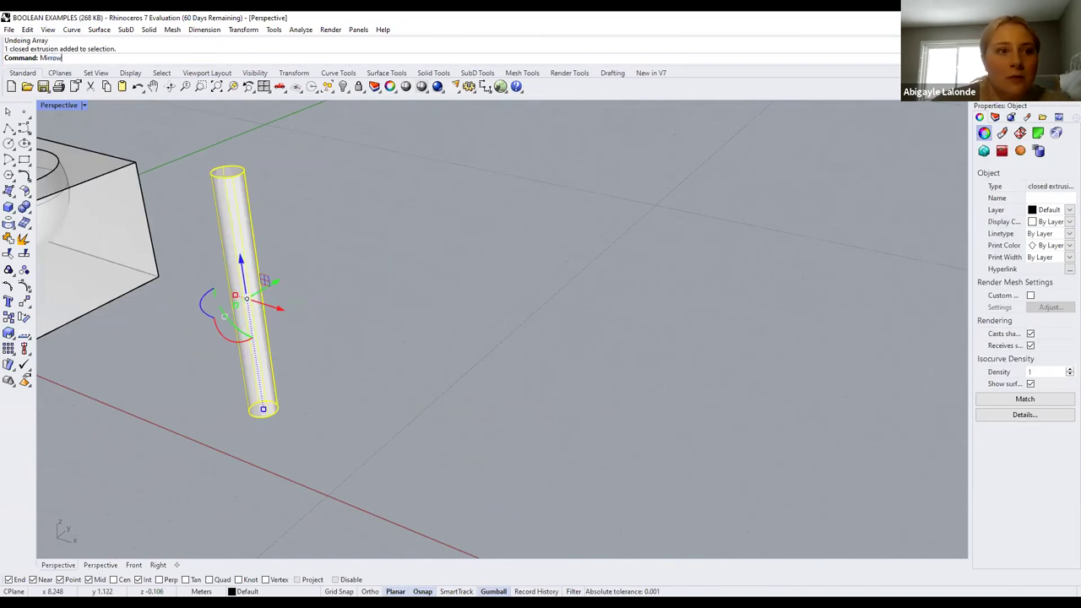
pyautogui.press('Return')
pyautogui.scroll(2, 275, 363)
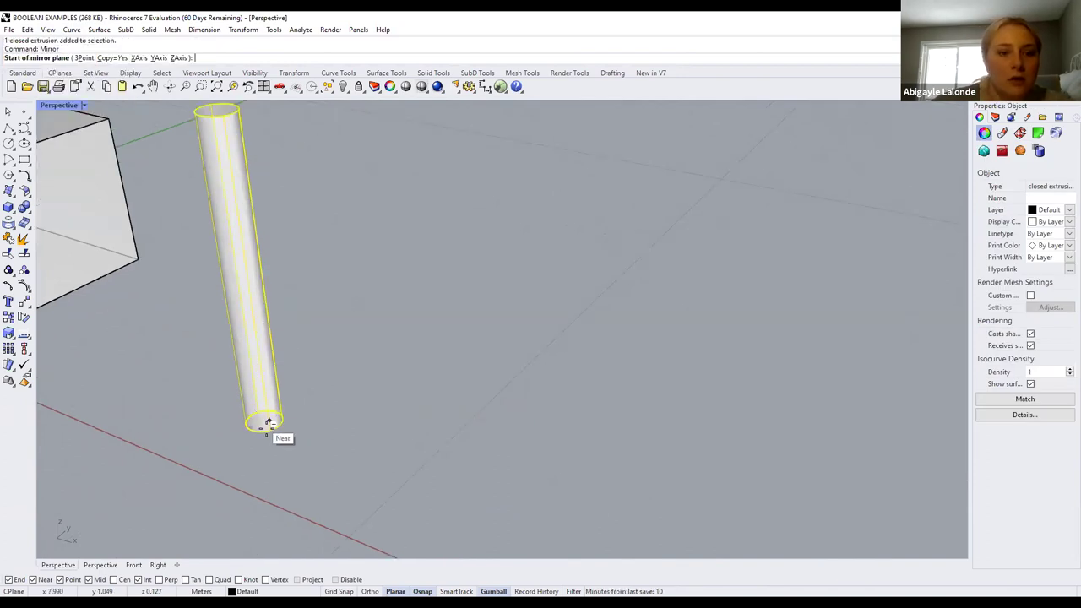
pyautogui.click(269, 426)
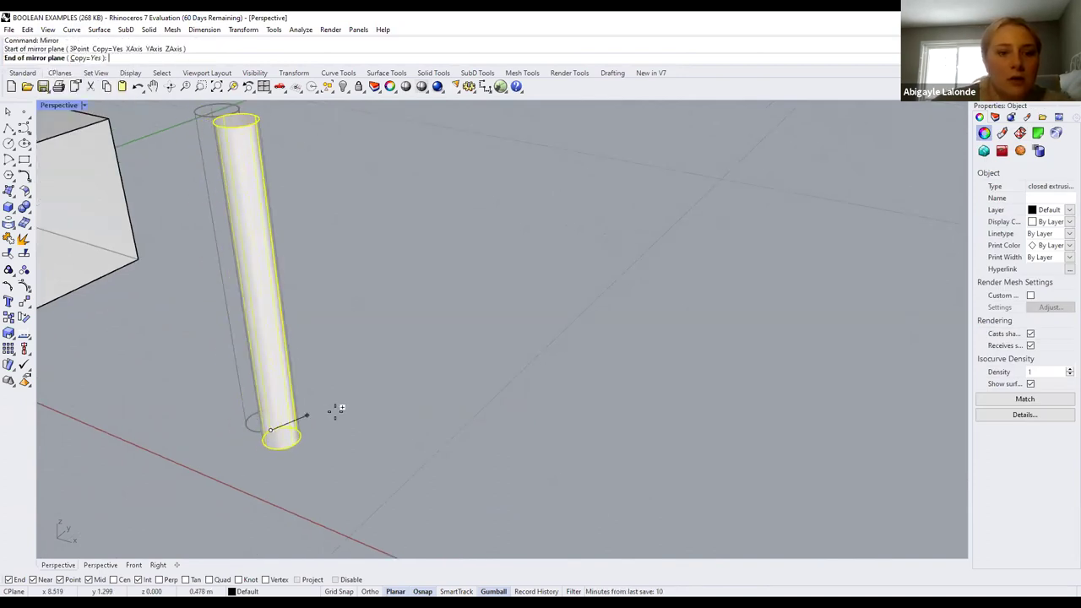
pyautogui.click(487, 323)
pyautogui.scroll(2, 378, 364)
pyautogui.hotkey('ctrl', 'z')
pyautogui.scroll(2, 149, 170)
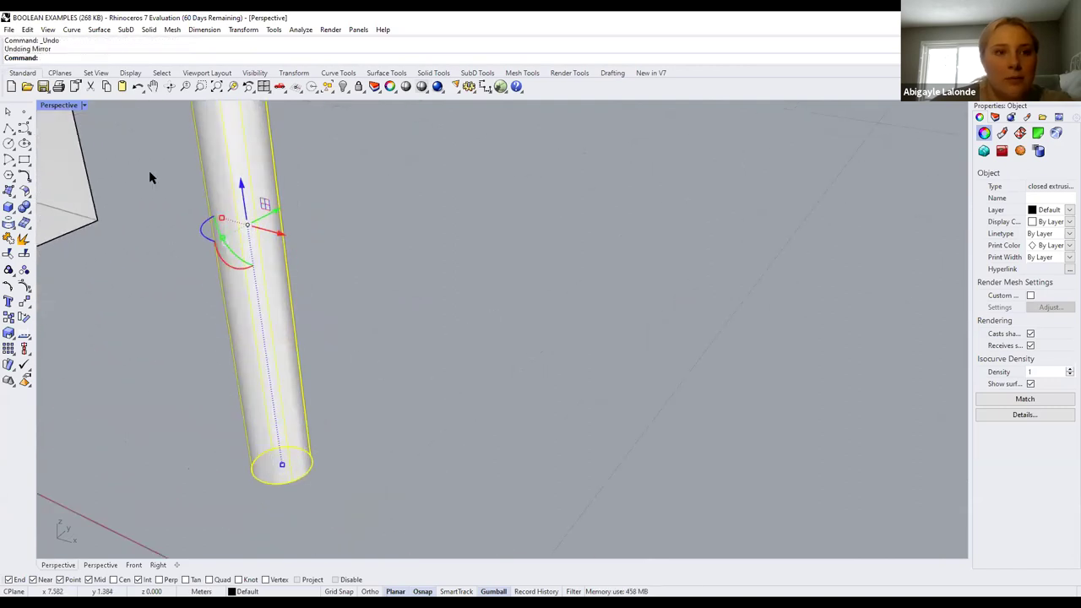
# Mirror a copy of the cylinder about a short plane that starts on its base edge, and clear the selection
pyautogui.write('Mirror')
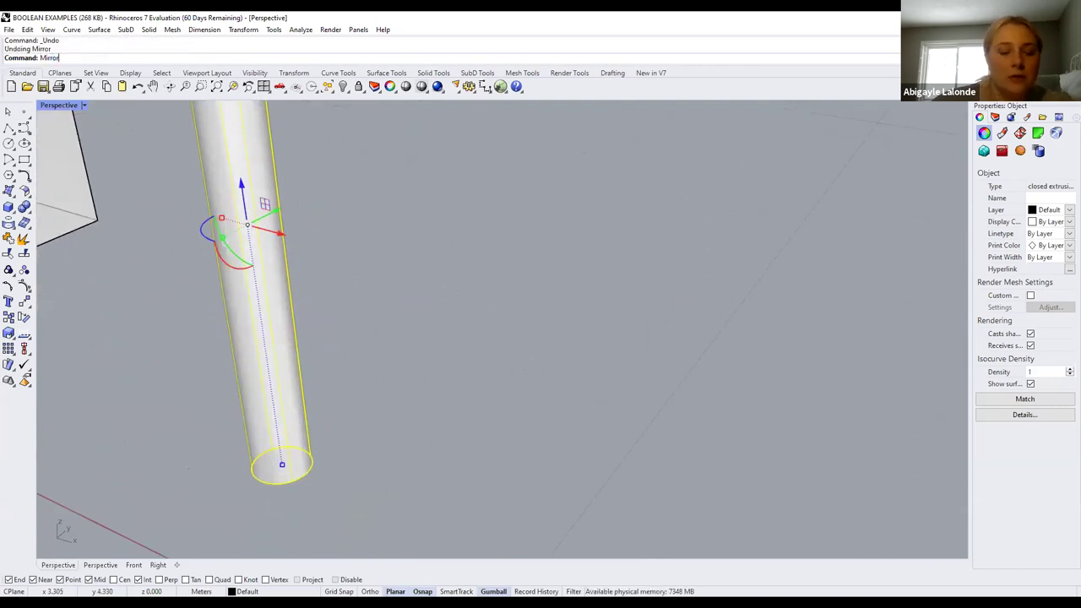
pyautogui.press('Return')
pyautogui.click(310, 456)
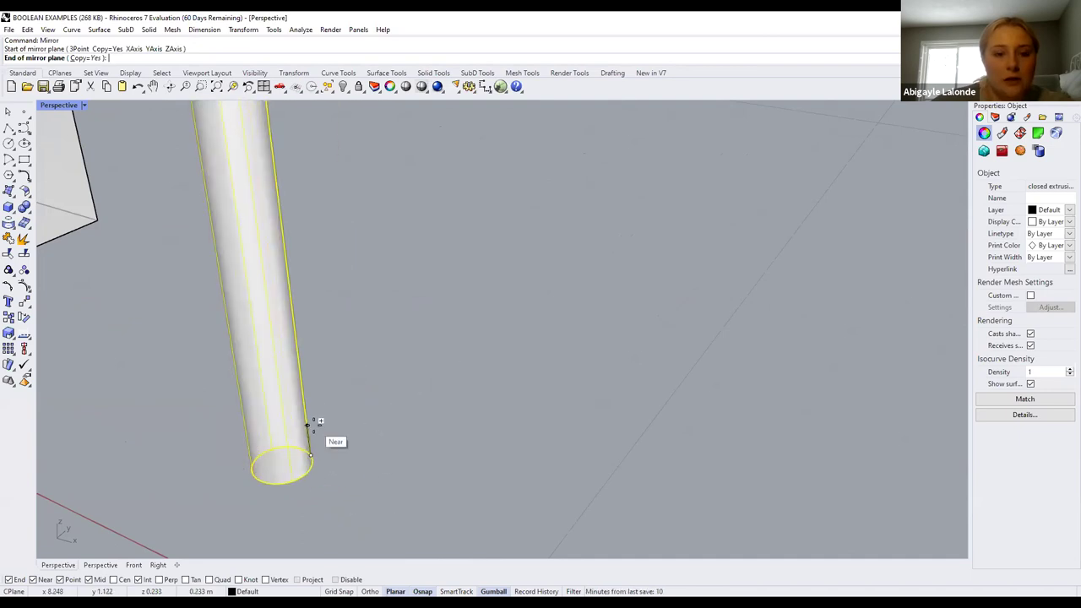
pyautogui.click(323, 470)
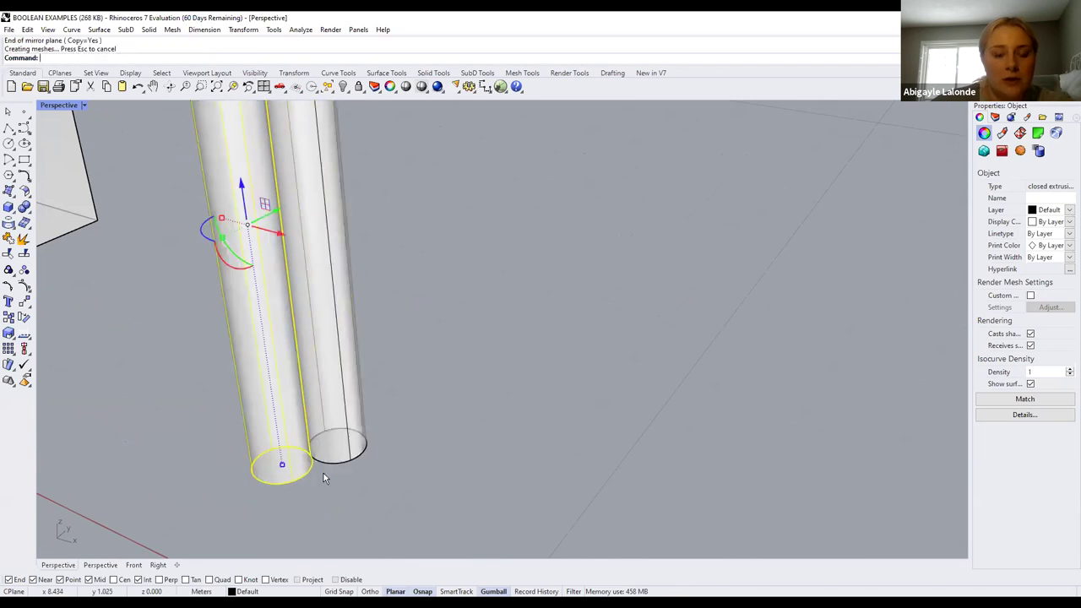
pyautogui.scroll(-5, 334, 454)
pyautogui.press('Escape')
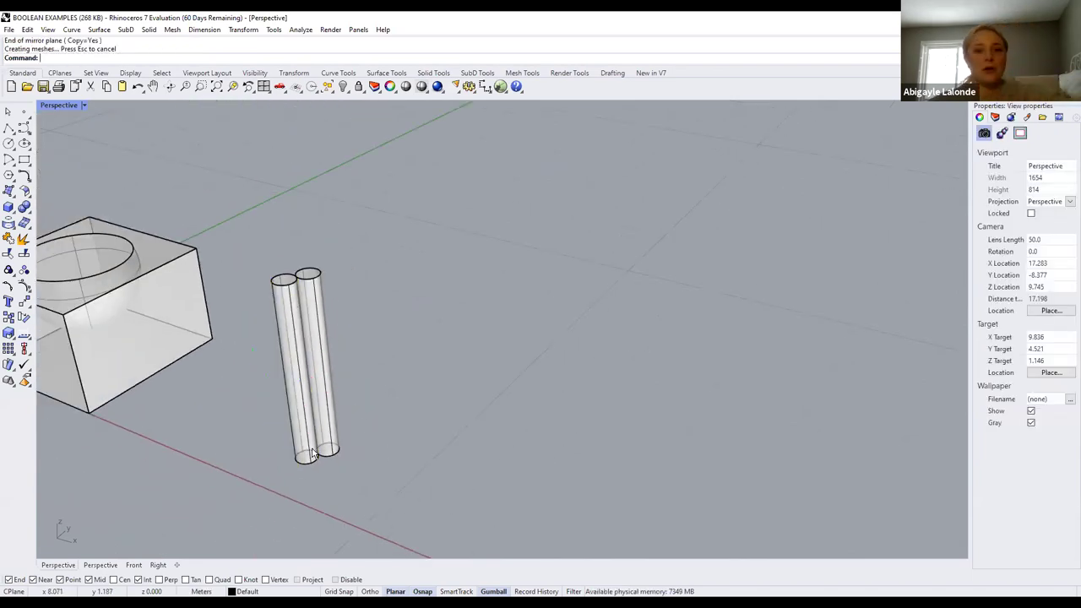
# Delete the mirrored copy of the cylinder
pyautogui.click(332, 431)
pyautogui.press('Escape')
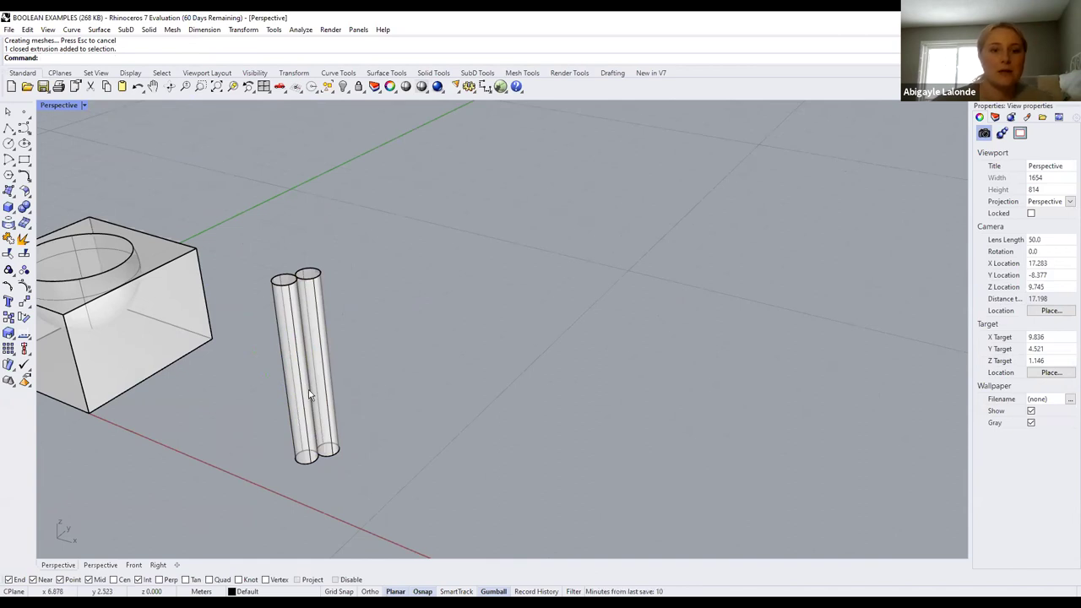
pyautogui.scroll(3, 313, 401)
pyautogui.scroll(-3, 313, 402)
pyautogui.scroll(4, 317, 460)
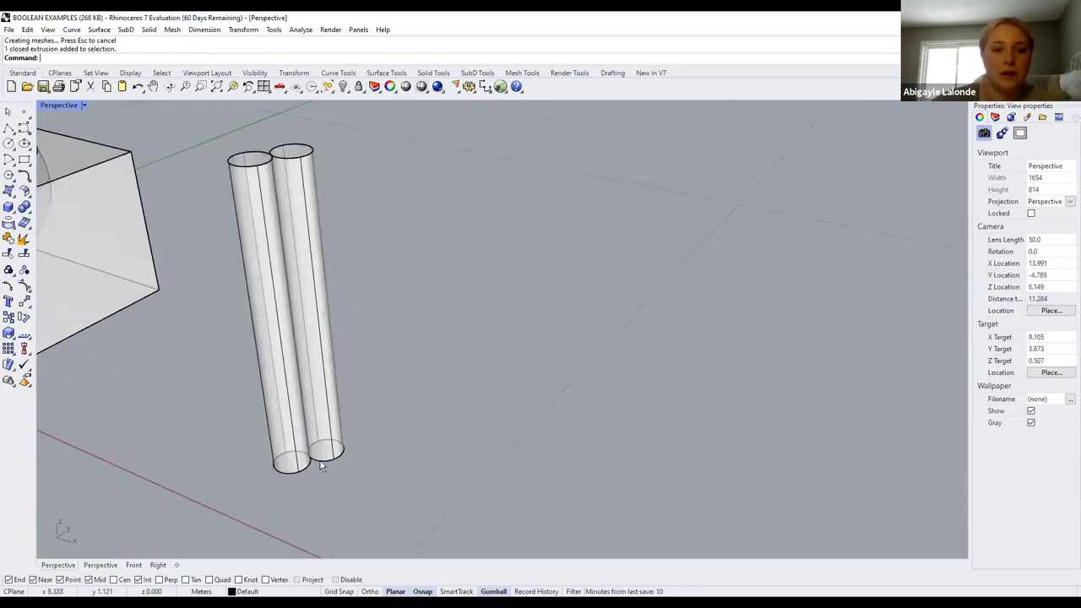
pyautogui.scroll(-3, 301, 452)
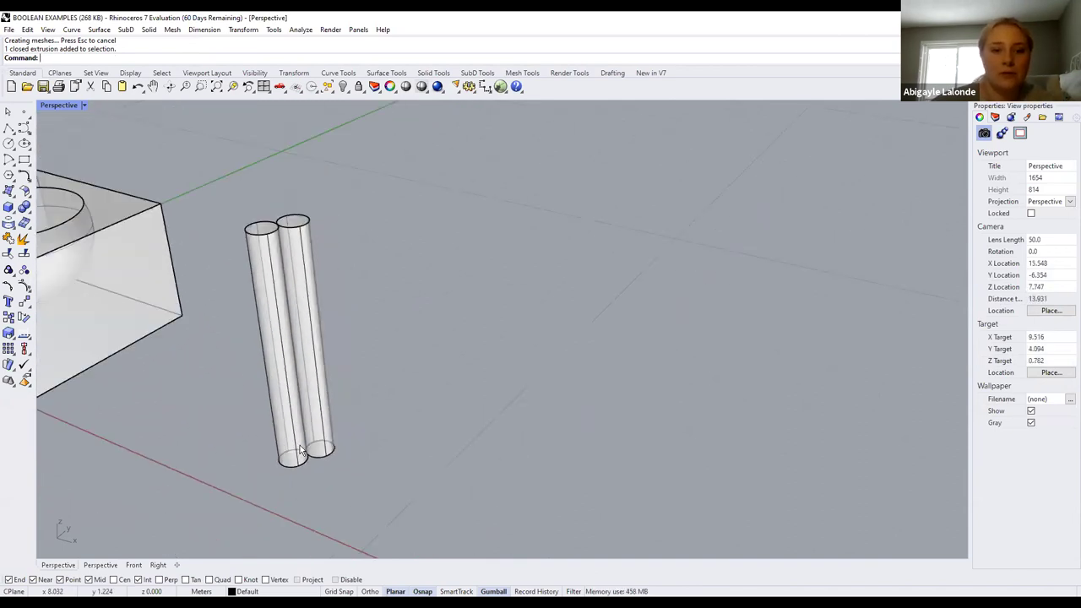
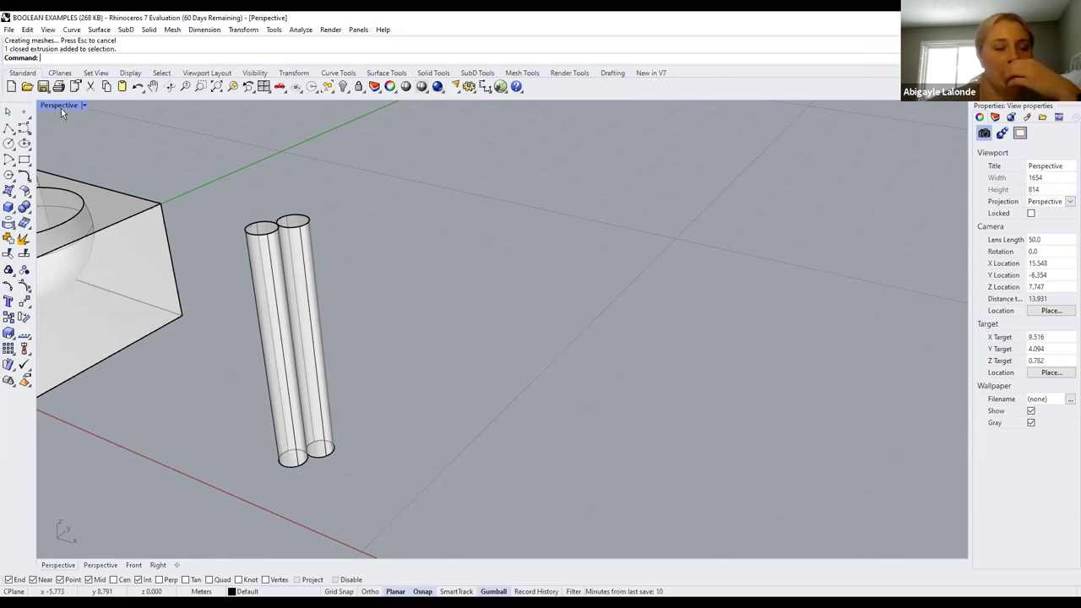
pyautogui.press('Delete')
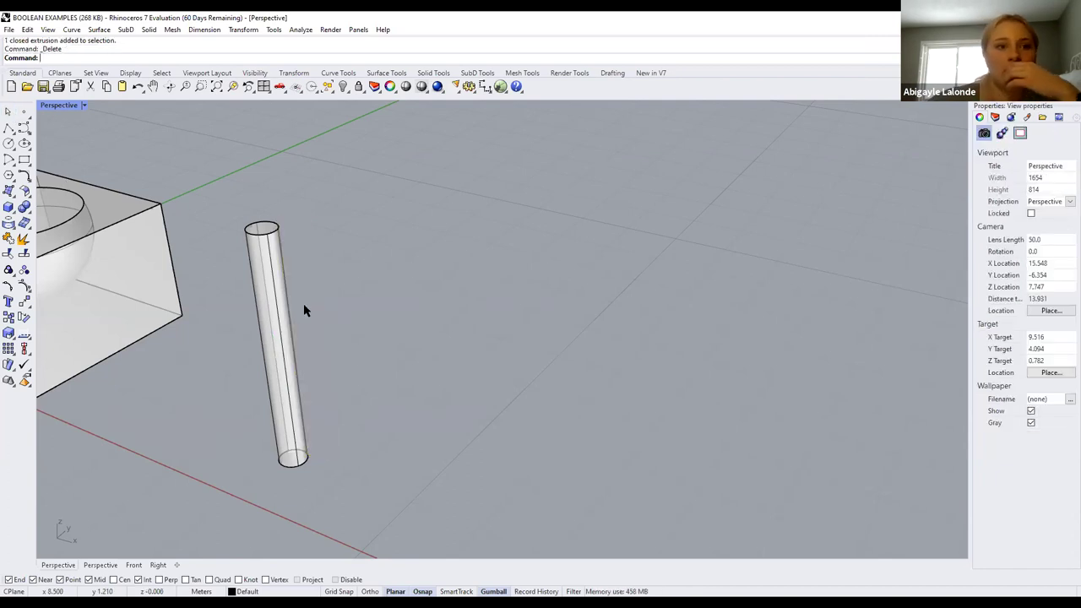
# Set the viewport to the Top view and draw a closed rectangular polyline in the empty area beyond the box and cylinder
pyautogui.click(85, 104)
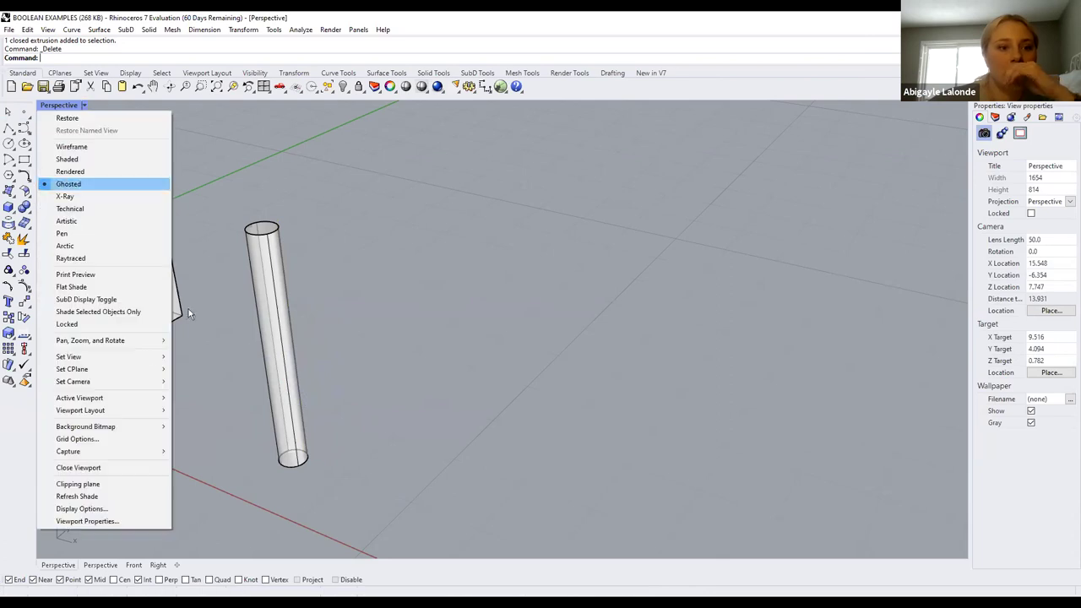
pyautogui.moveTo(128, 357)
pyautogui.click(212, 374)
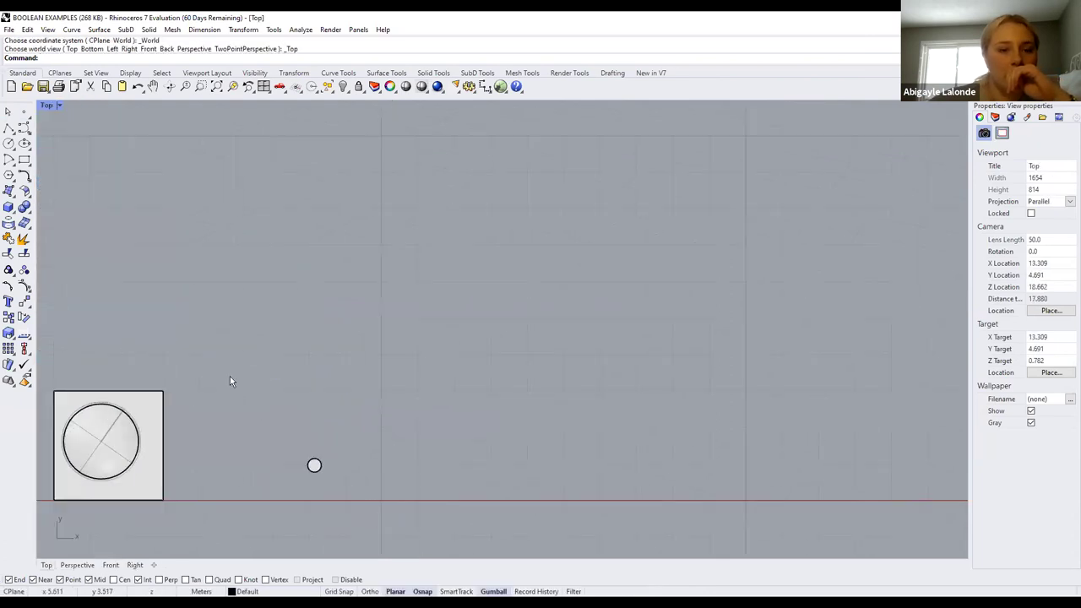
pyautogui.click(24, 128)
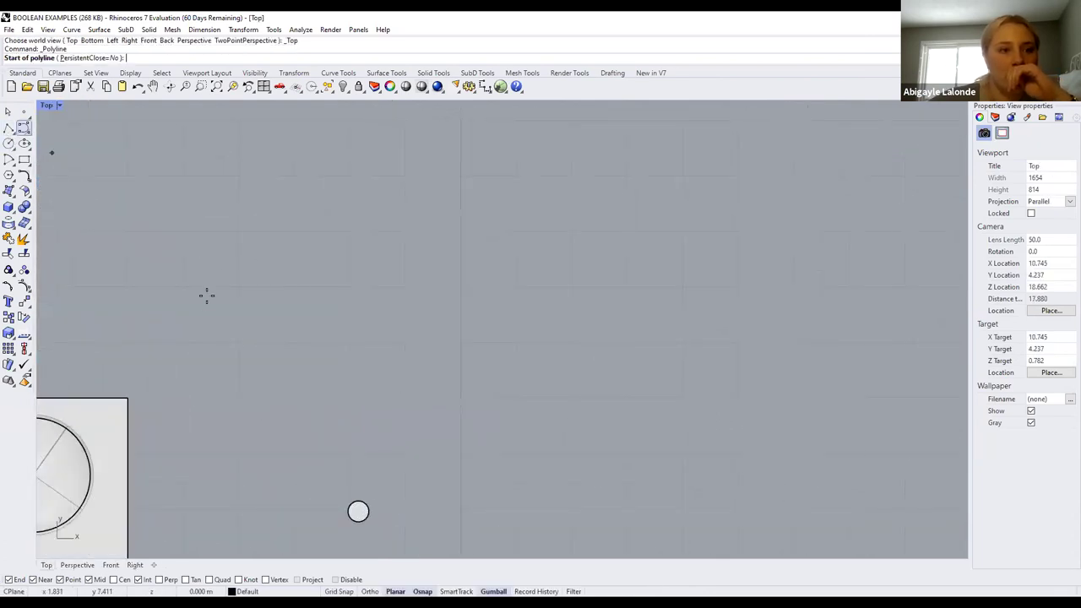
pyautogui.click(244, 353)
pyautogui.keyDown('shift'); pyautogui.click(241, 196); pyautogui.keyUp('shift')
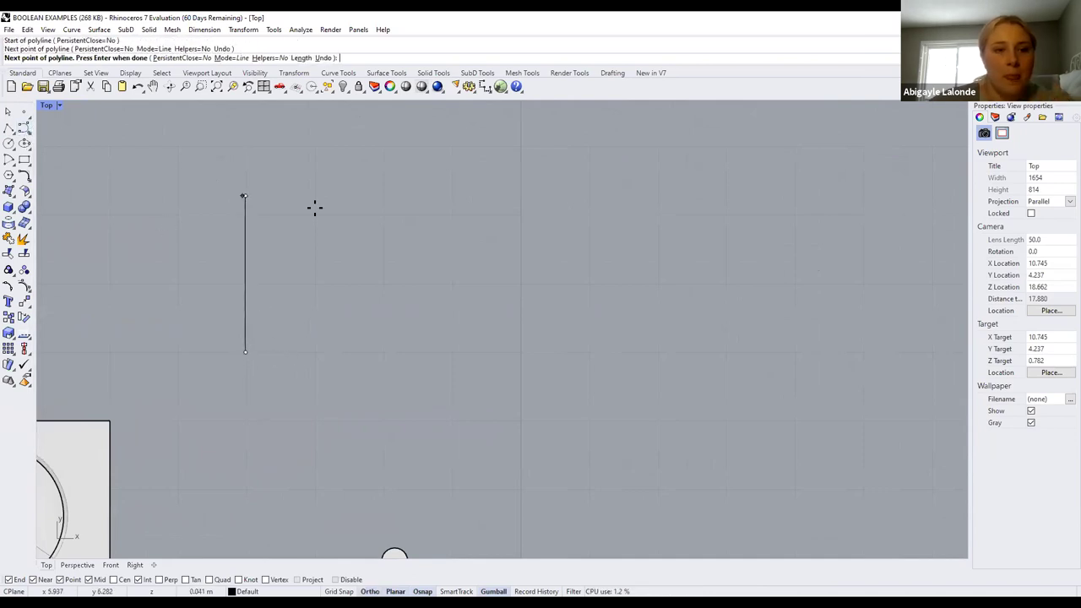
pyautogui.click(423, 196)
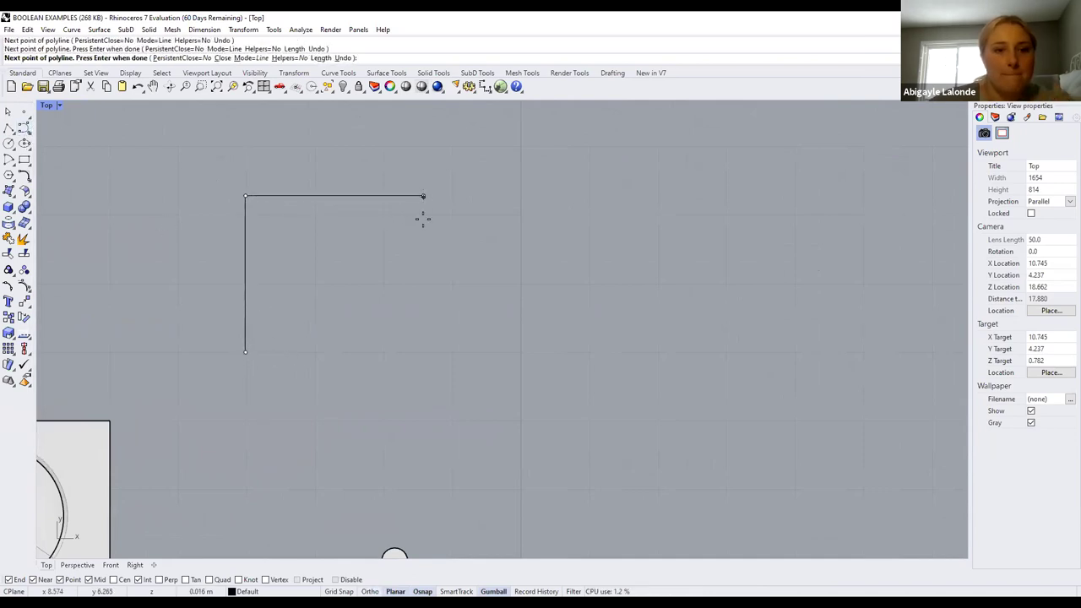
pyautogui.click(433, 351)
pyautogui.click(245, 352)
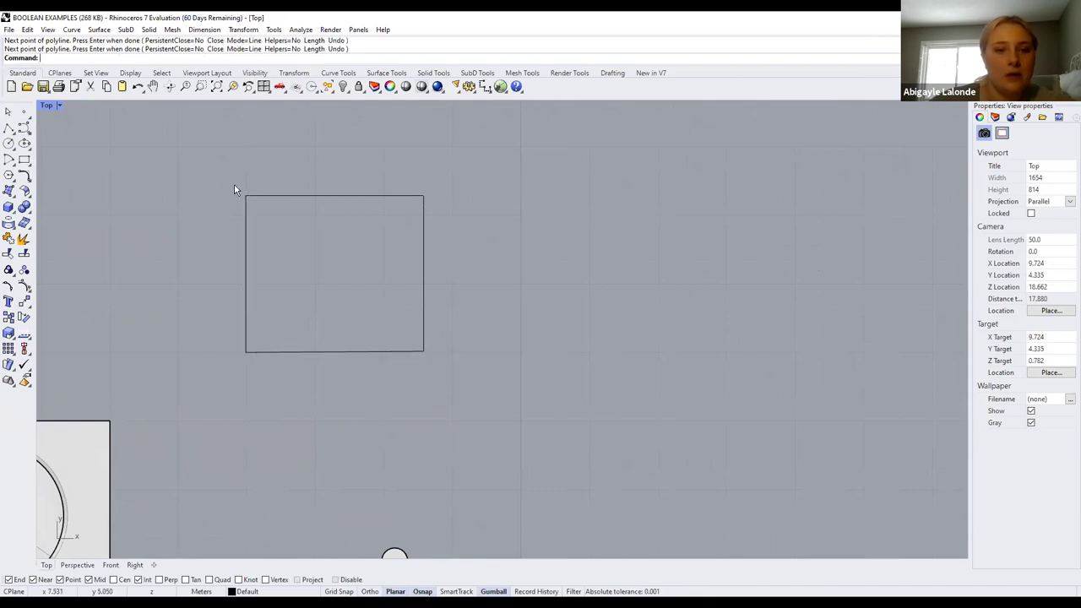
# Draw an L-shaped polyline that starts above the rectangle, turns near its centre and ends outside its right side
pyautogui.click(9, 127)
pyautogui.click(332, 153)
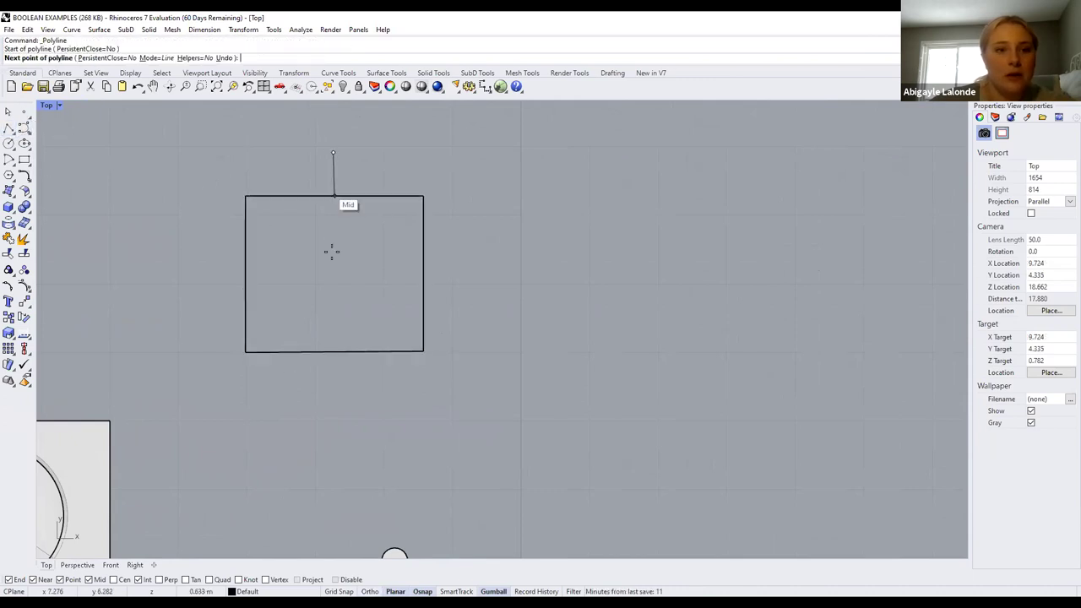
pyautogui.click(333, 281)
pyautogui.click(530, 281)
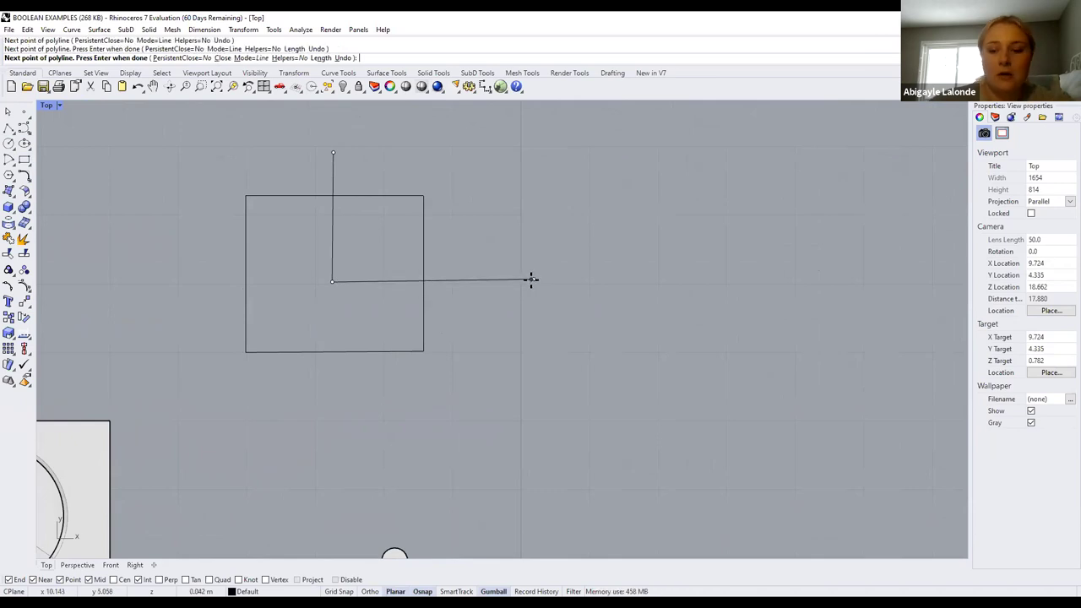
pyautogui.press('Return')
pyautogui.scroll(-1, 340, 373)
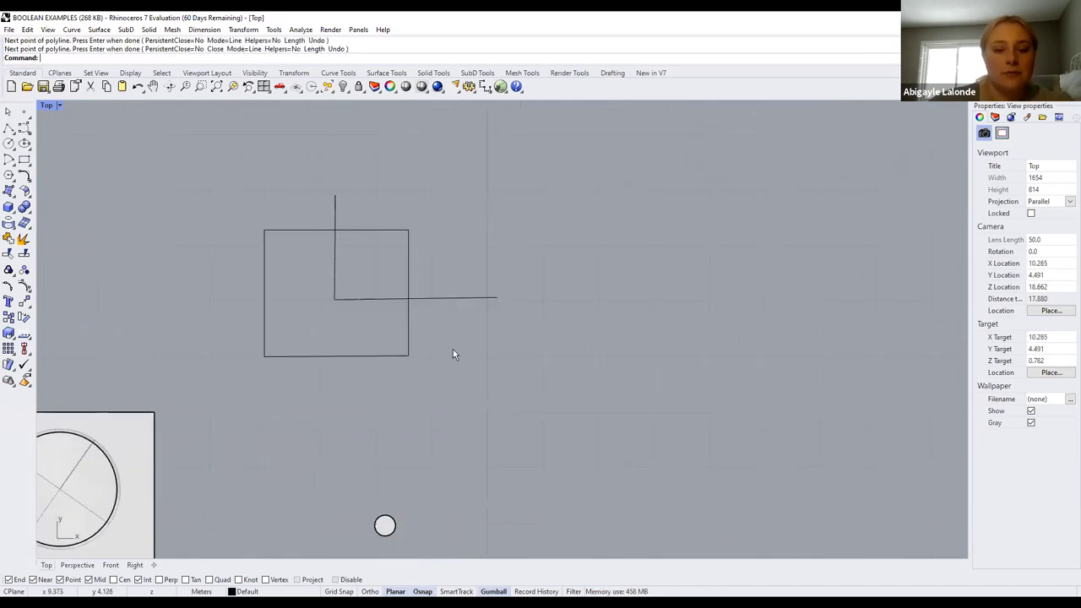
# Trim away the L-shaped polyline's corner inside the rectangle, using both curves as cutting objects
pyautogui.write('trim')
pyautogui.press('Return')
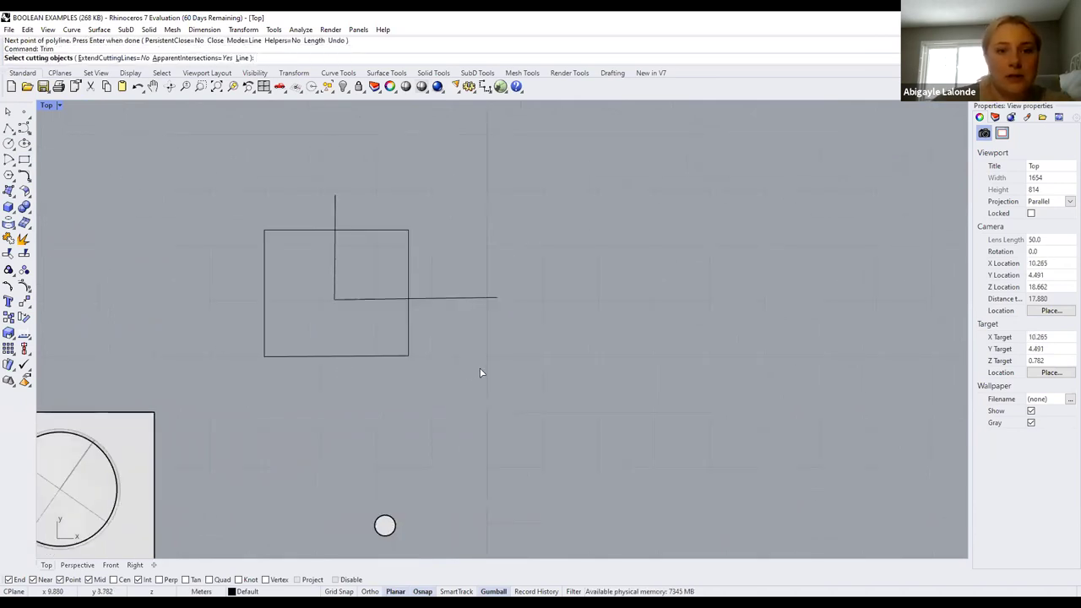
pyautogui.scroll(1, 480, 372)
pyautogui.moveTo(473, 366); pyautogui.dragTo(153, 161)
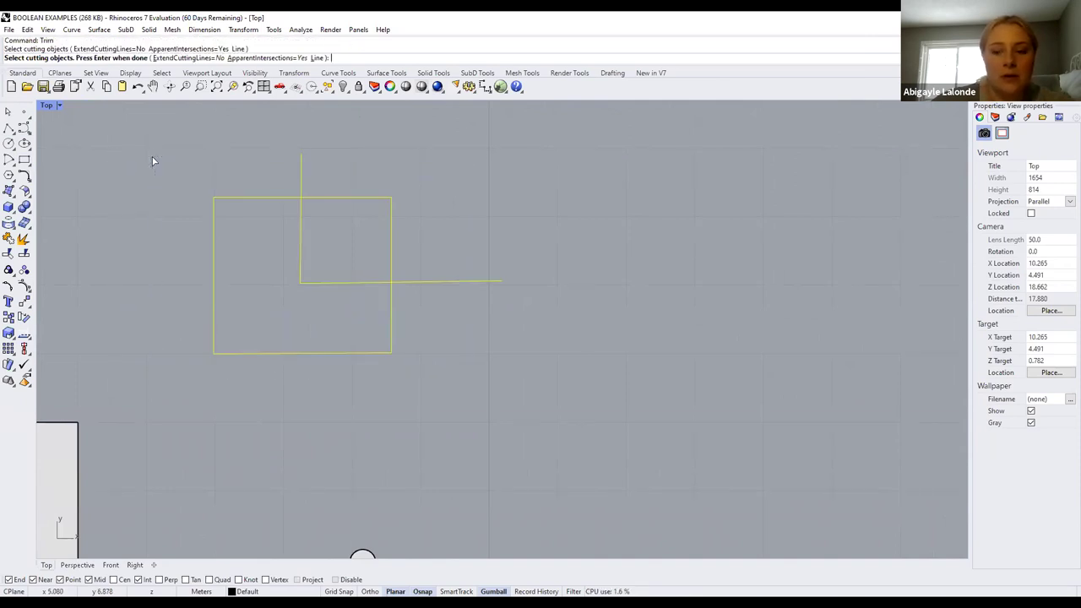
pyautogui.press('Return')
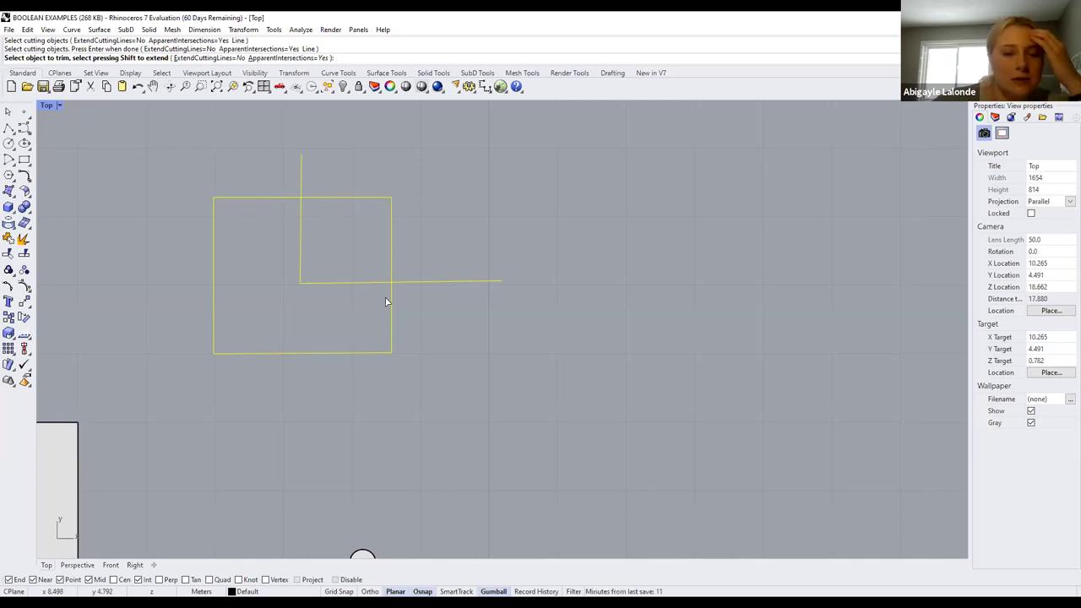
pyautogui.click(351, 282)
pyautogui.click(301, 216)
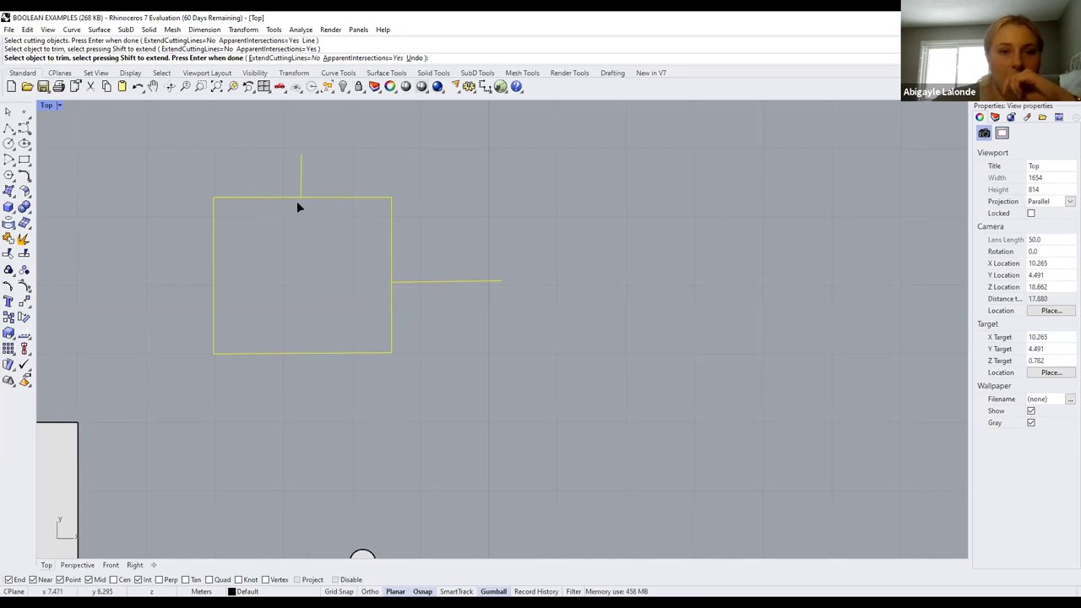
# Undo the inner trim, try trimming the L-shaped polyline's ends outside the rectangle, and leave Trim with the polyline restored
pyautogui.hotkey('ctrl', 'z')
pyautogui.click(302, 173)
pyautogui.click(439, 281)
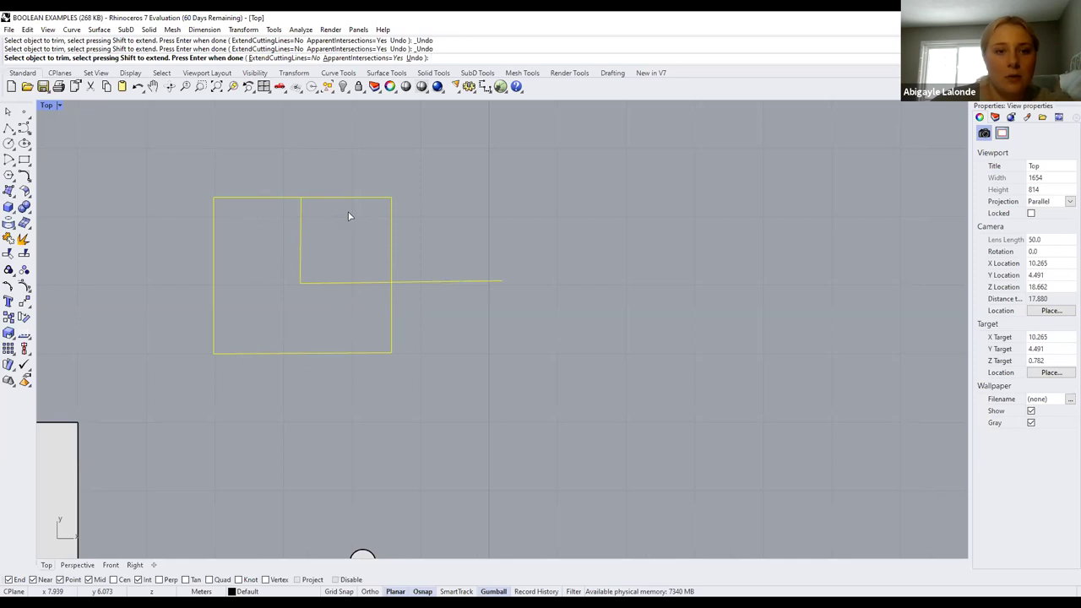
pyautogui.press('Escape')
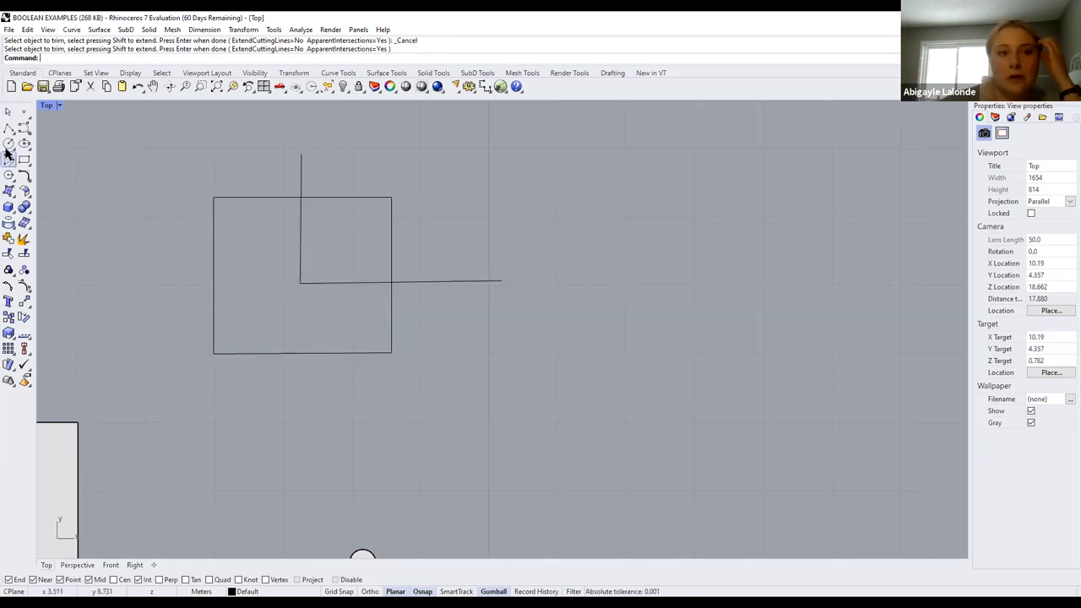
# Switch the viewport from the Top view to the Perspective view
pyautogui.scroll(-3, 174, 238)
pyautogui.scroll(-1, 199, 242)
pyautogui.click(60, 104)
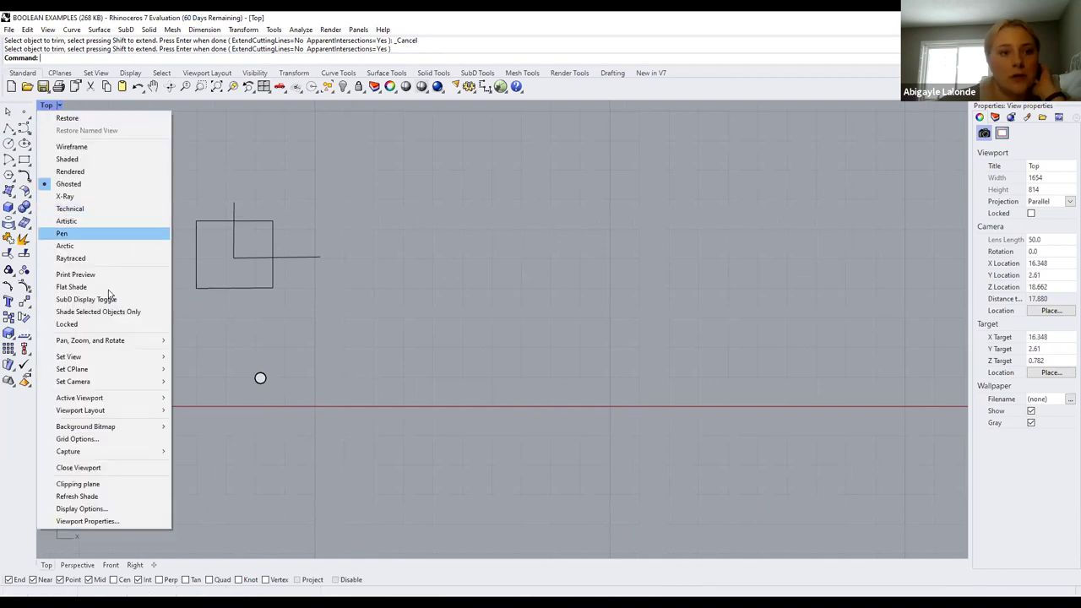
pyautogui.moveTo(106, 360)
pyautogui.click(205, 447)
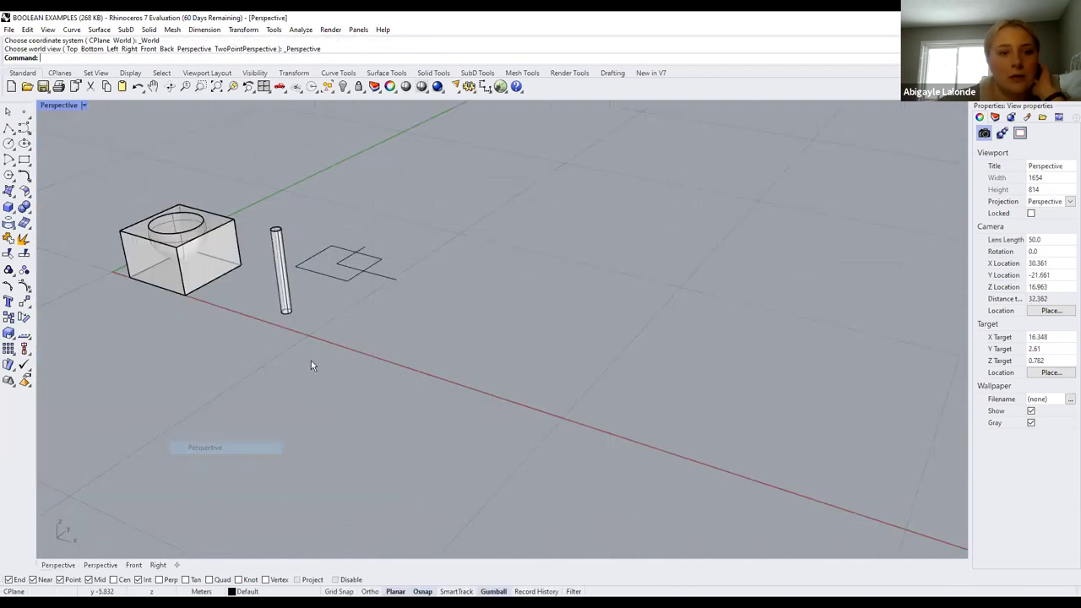
pyautogui.scroll(5, 142, 243)
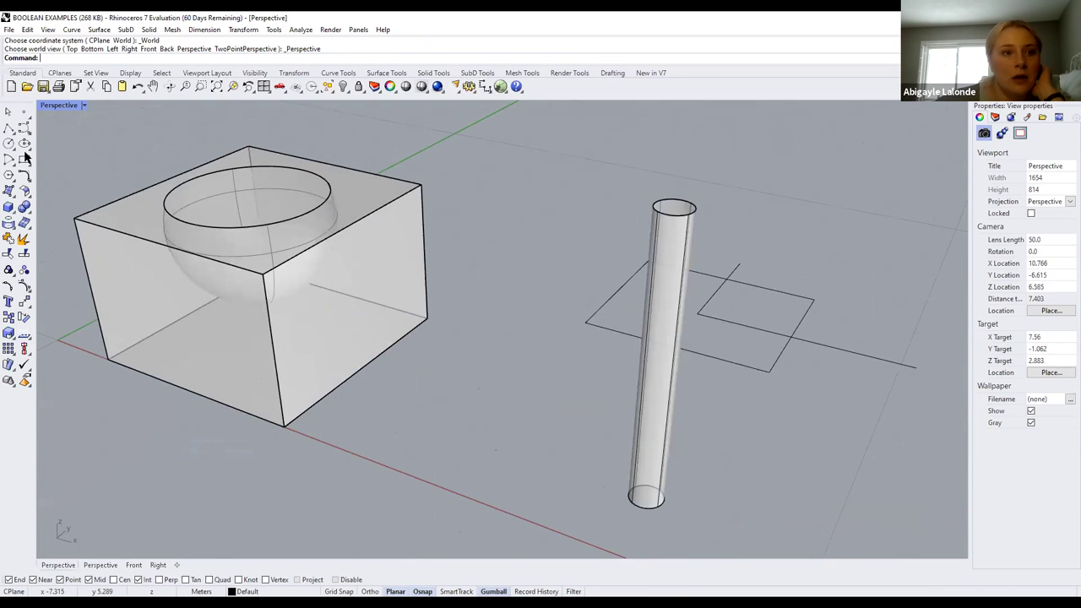
# Create a corner-point surface from two adjacent top edges of the box out past their shared corner, and delete it again
pyautogui.click(353, 169)
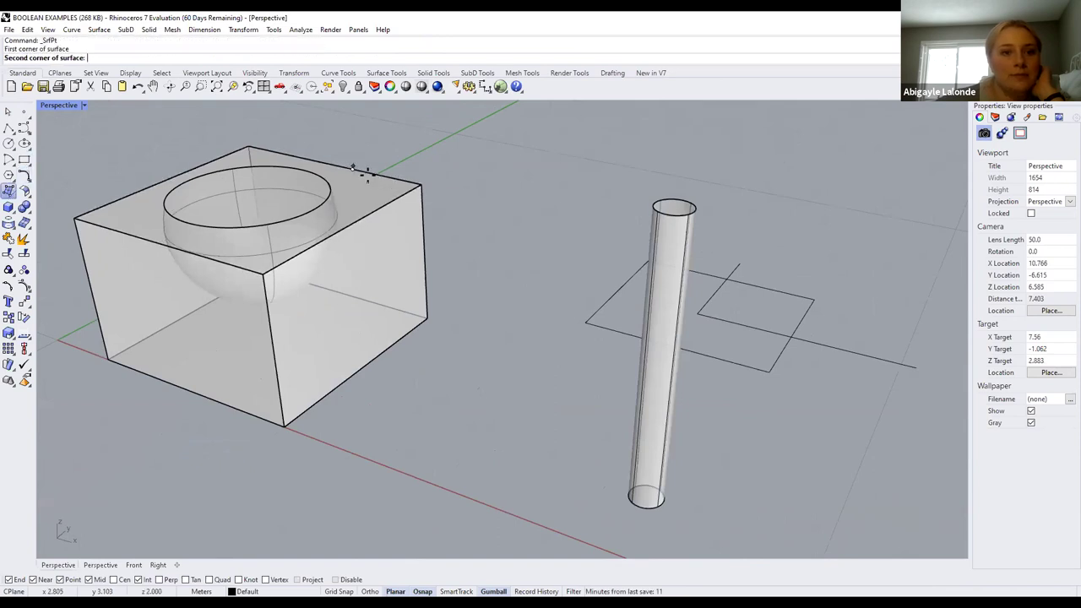
pyautogui.click(386, 205)
pyautogui.click(554, 227)
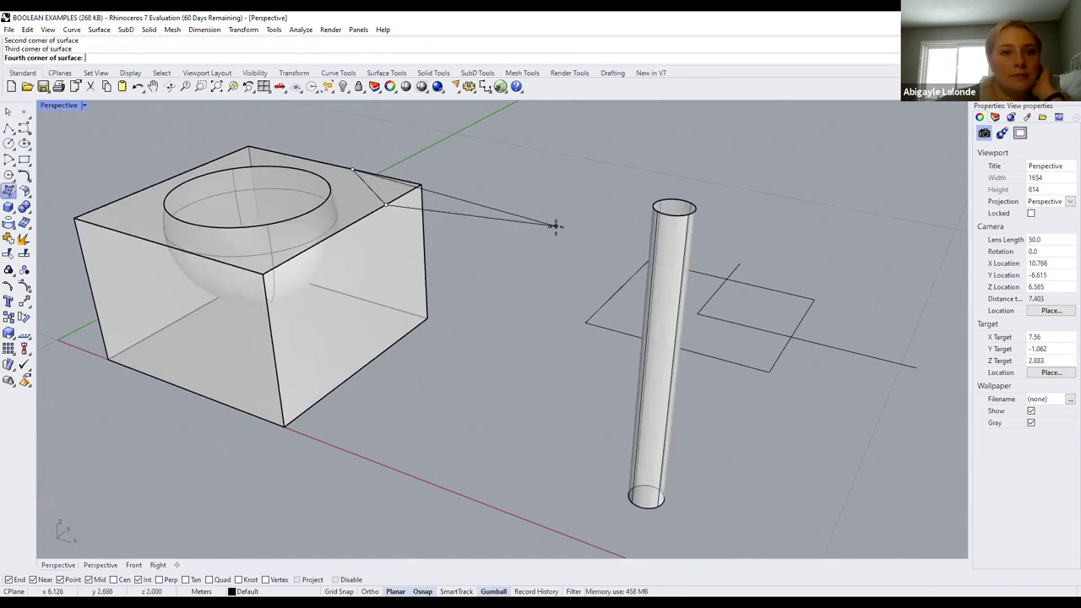
pyautogui.click(493, 169)
pyautogui.click(440, 174)
pyautogui.scroll(3, 440, 174)
pyautogui.moveTo(469, 166); pyautogui.dragTo(429, 150)
pyautogui.moveTo(407, 220)
pyautogui.mouseDown()
pyautogui.moveTo(398, 233)
pyautogui.moveTo(403, 218)
pyautogui.mouseUp()
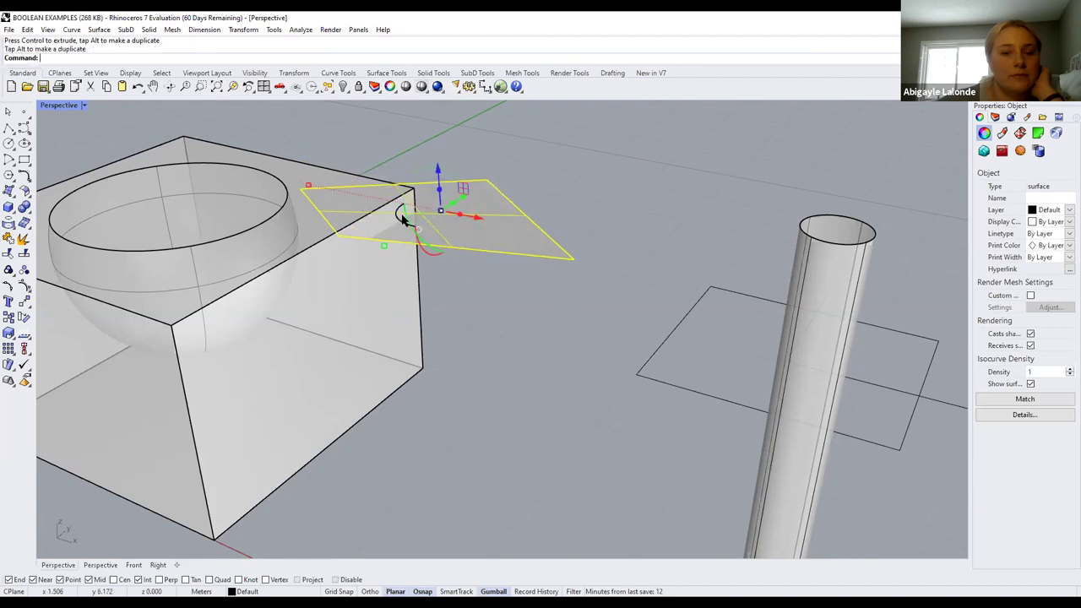
pyautogui.press('Delete')
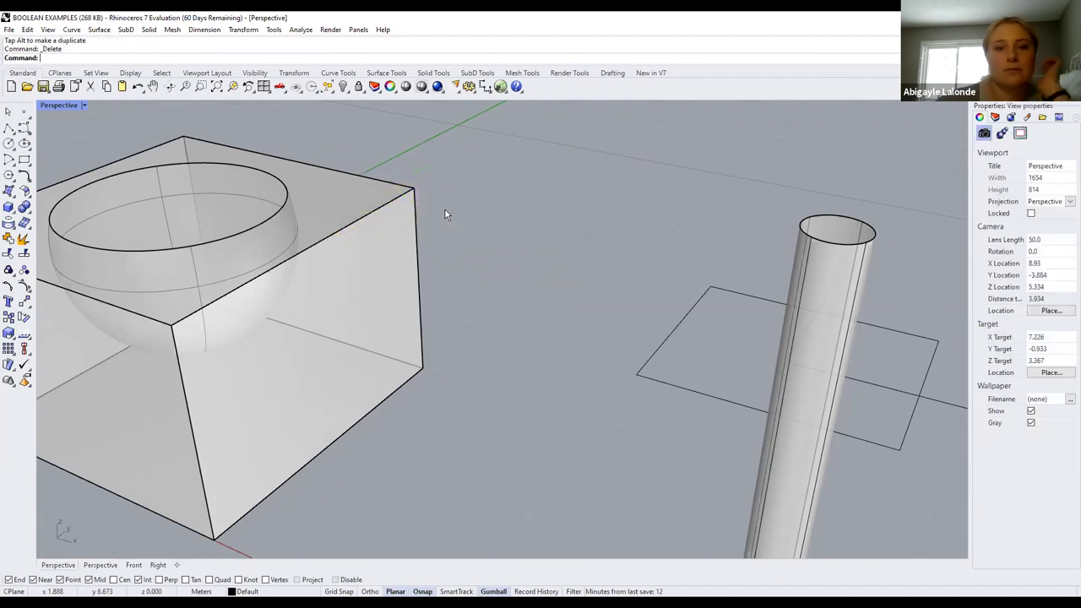
# Try another corner-point surface reaching down to the box's lower side corner, and delete it again
pyautogui.click(8, 191)
pyautogui.click(389, 172)
pyautogui.click(322, 259)
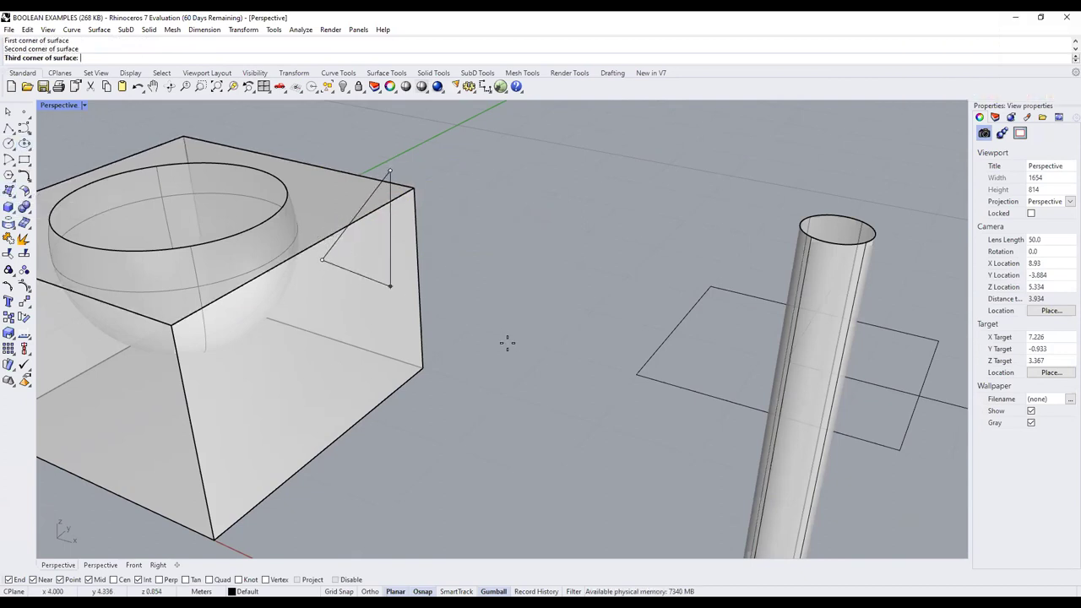
pyautogui.click(423, 368)
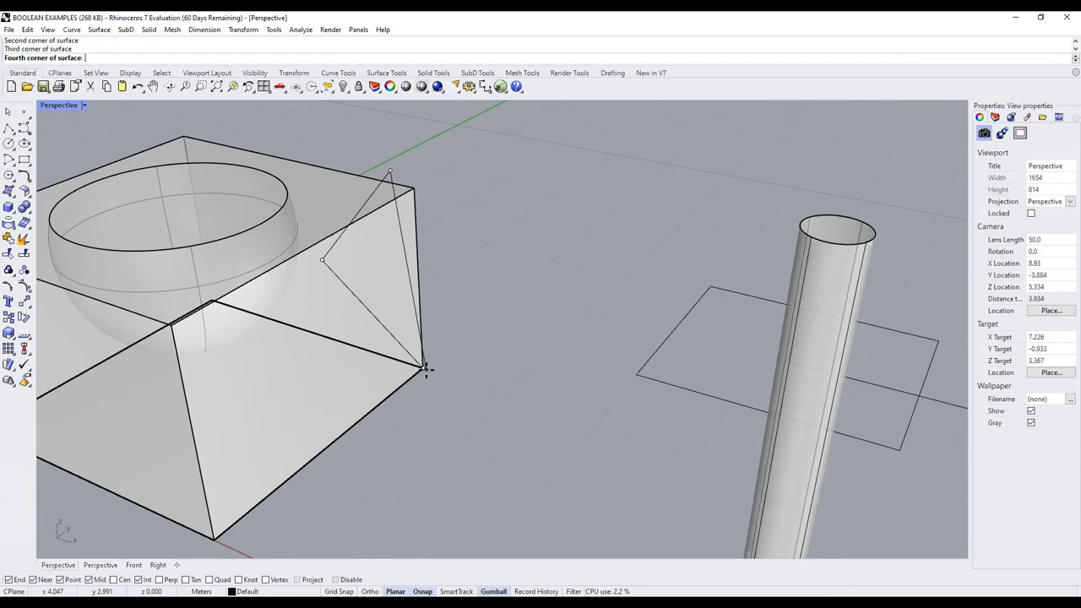
pyautogui.press('Return')
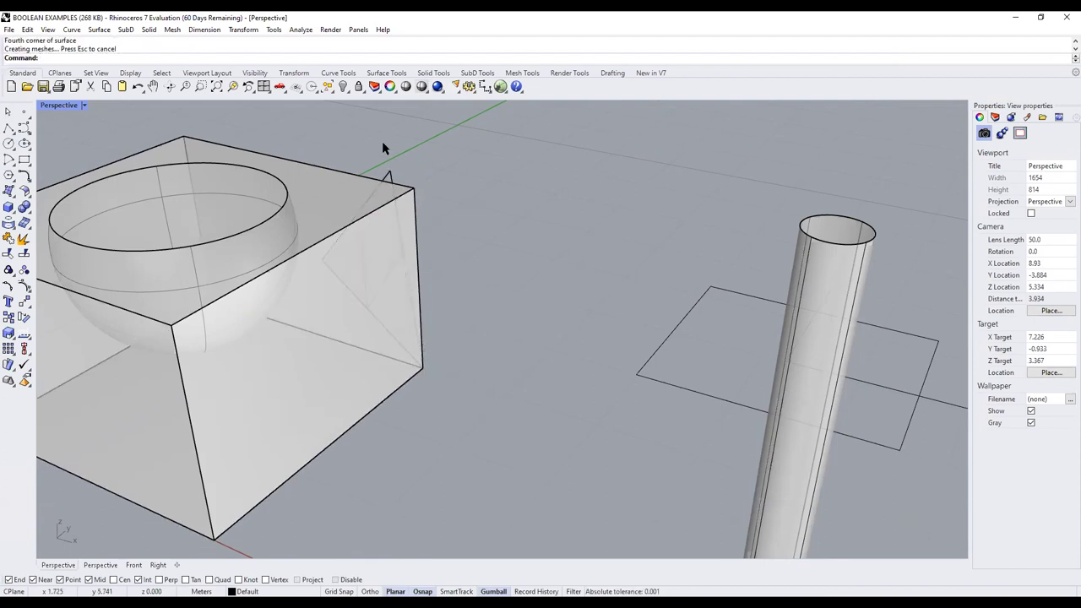
pyautogui.click(391, 177)
pyautogui.press('Delete')
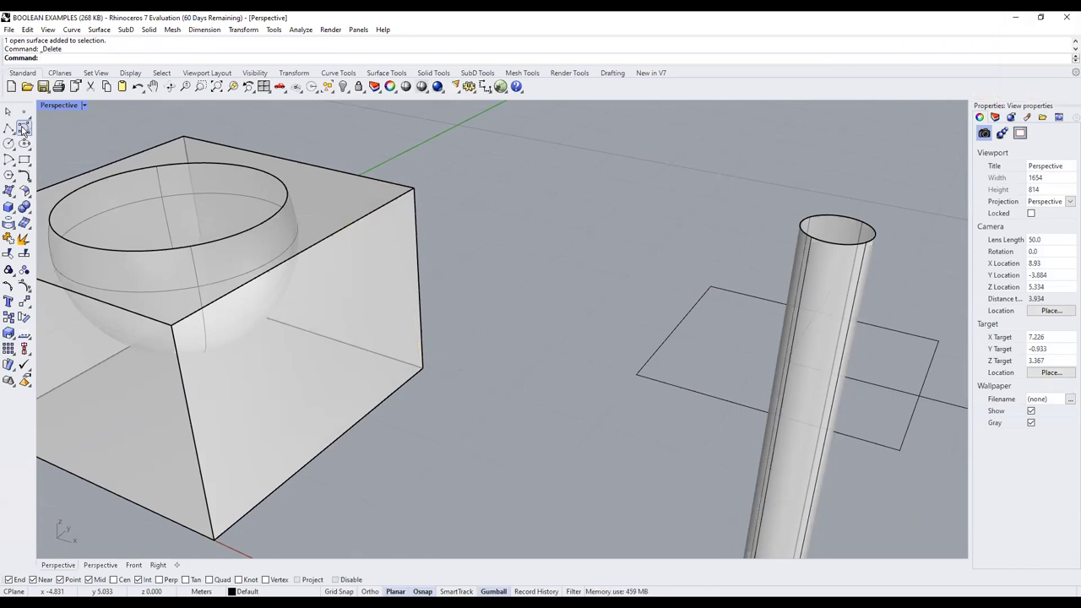
pyautogui.scroll(-5, 369, 316)
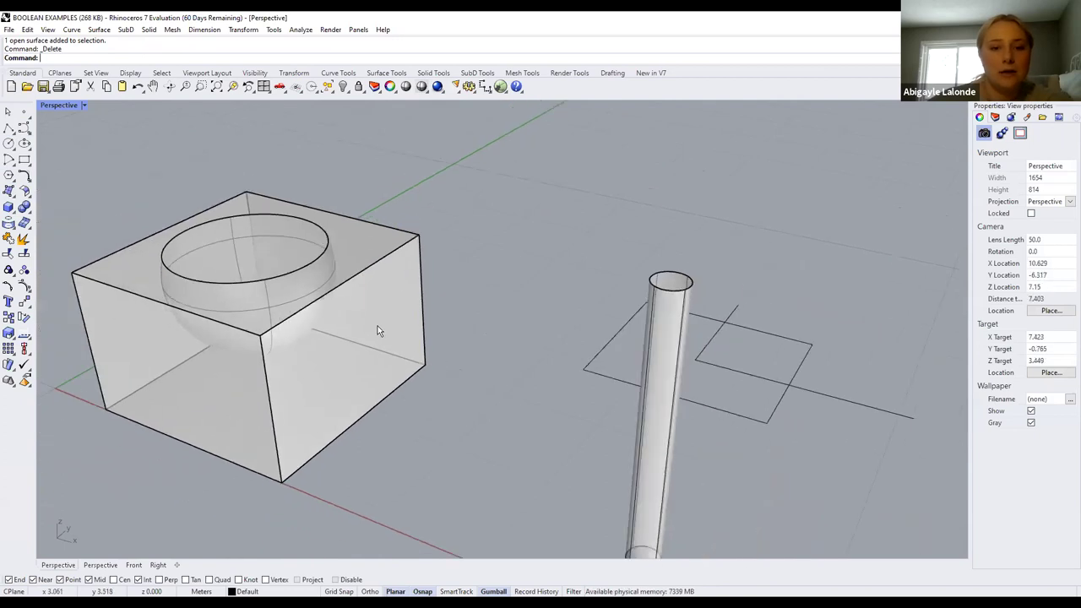
pyautogui.scroll(-5, 358, 306)
pyautogui.scroll(2, 199, 272)
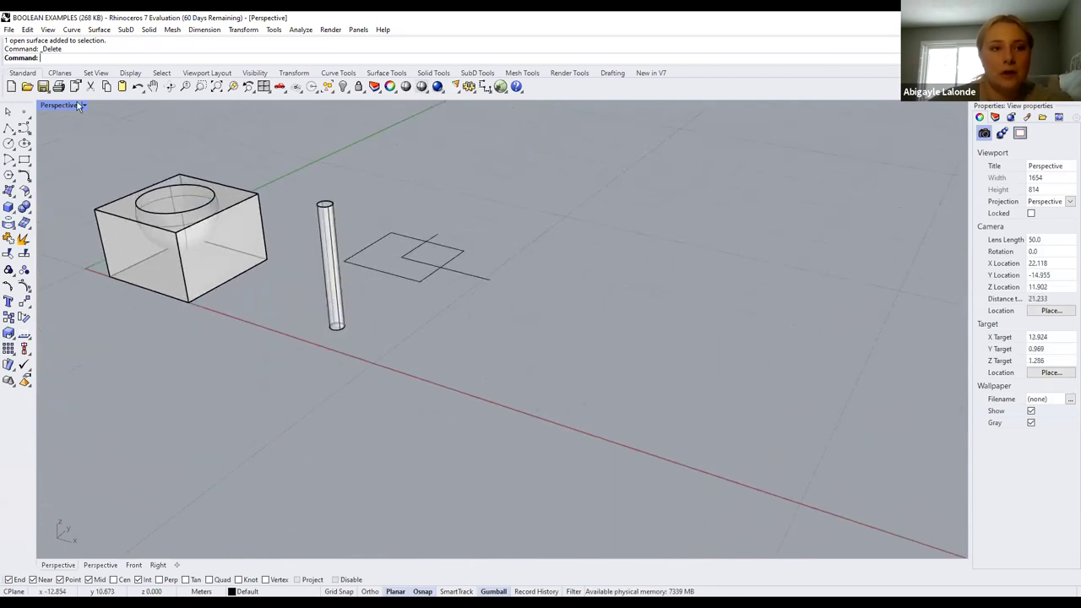
pyautogui.scroll(4, 95, 177)
pyautogui.click(253, 321)
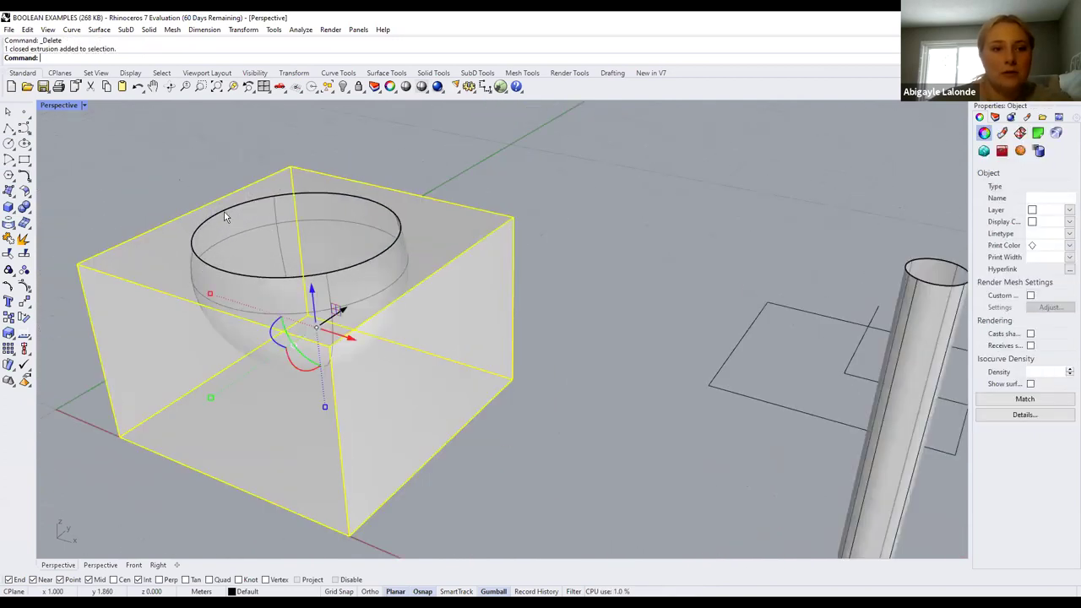
pyautogui.press('Escape')
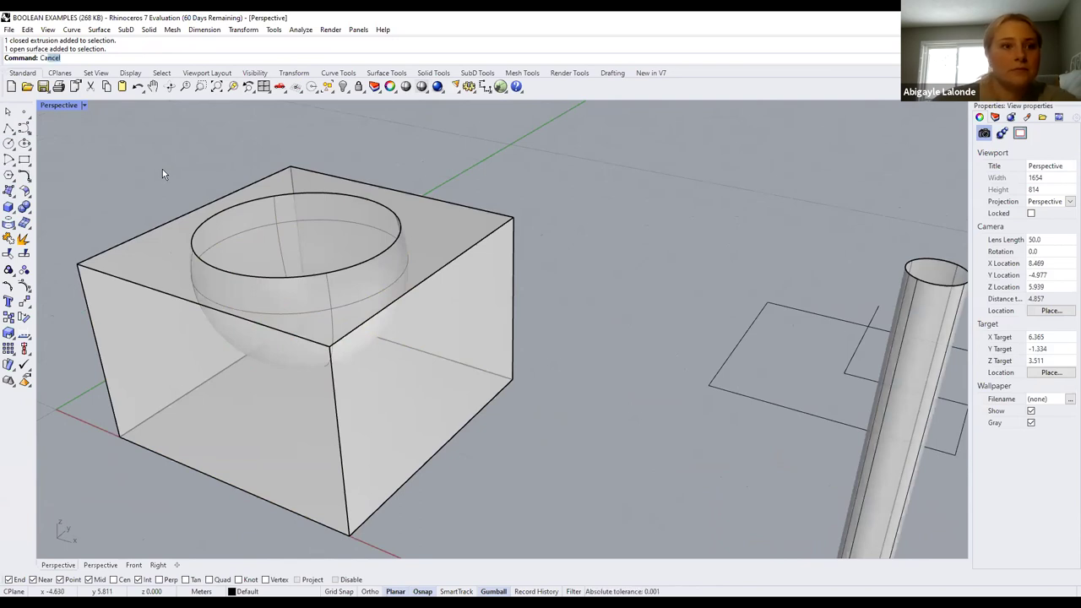
pyautogui.write('Ca')
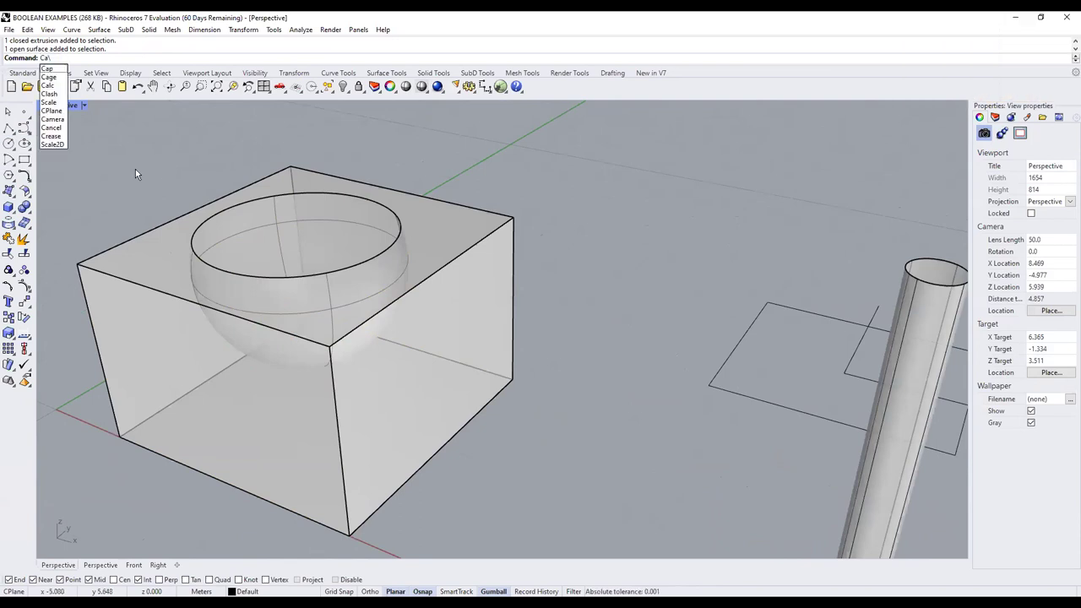
pyautogui.click(51, 128)
# Cap the open bowl surface inside the box with the Cap command
pyautogui.click(256, 206)
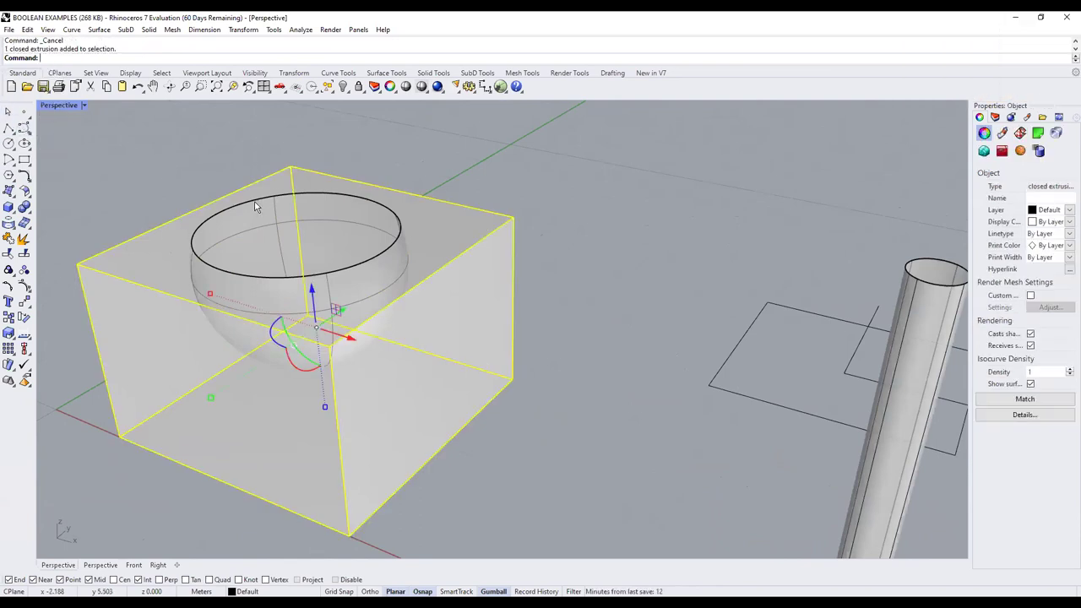
pyautogui.click(199, 166)
pyautogui.click(314, 194)
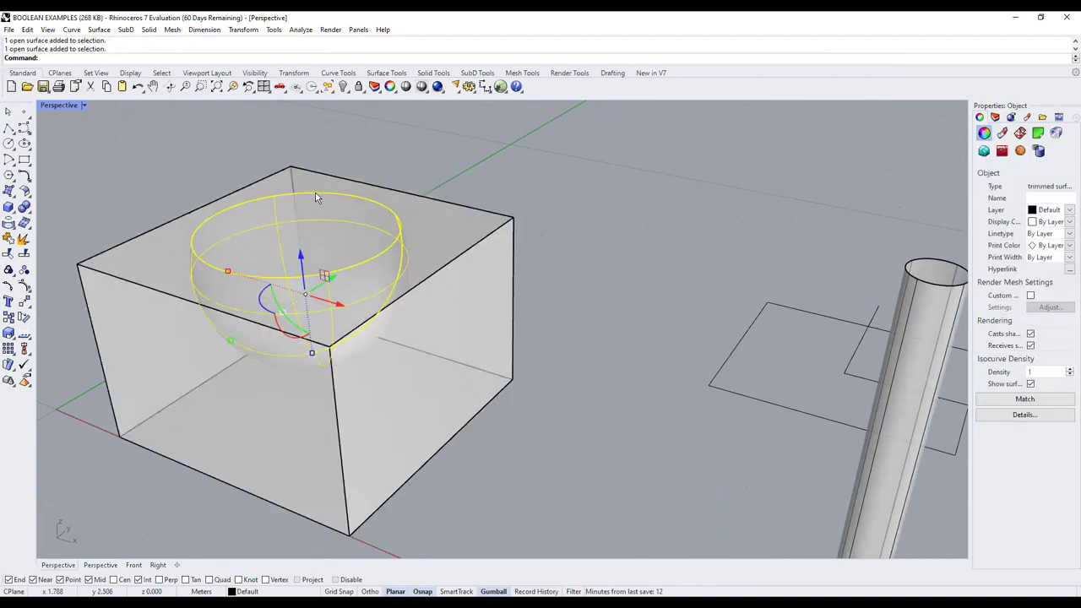
pyautogui.write('Cap')
pyautogui.press('Return')
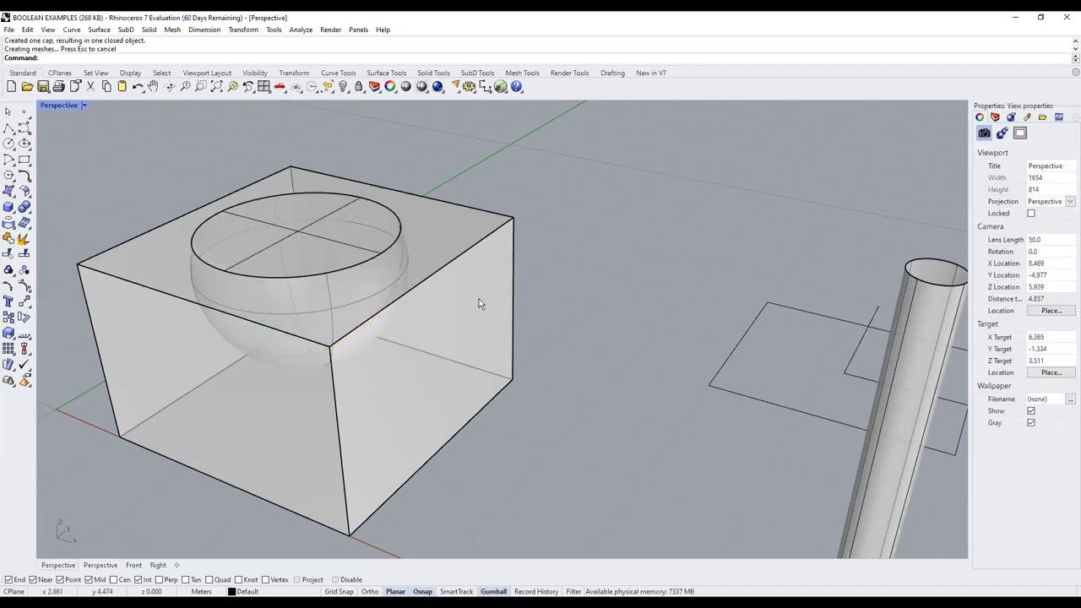
# Undo the cap on the bowl and delete the box around it
pyautogui.hotkey('ctrl', 'z')
pyautogui.press('Escape')
pyautogui.click(194, 301)
pyautogui.press('Delete')
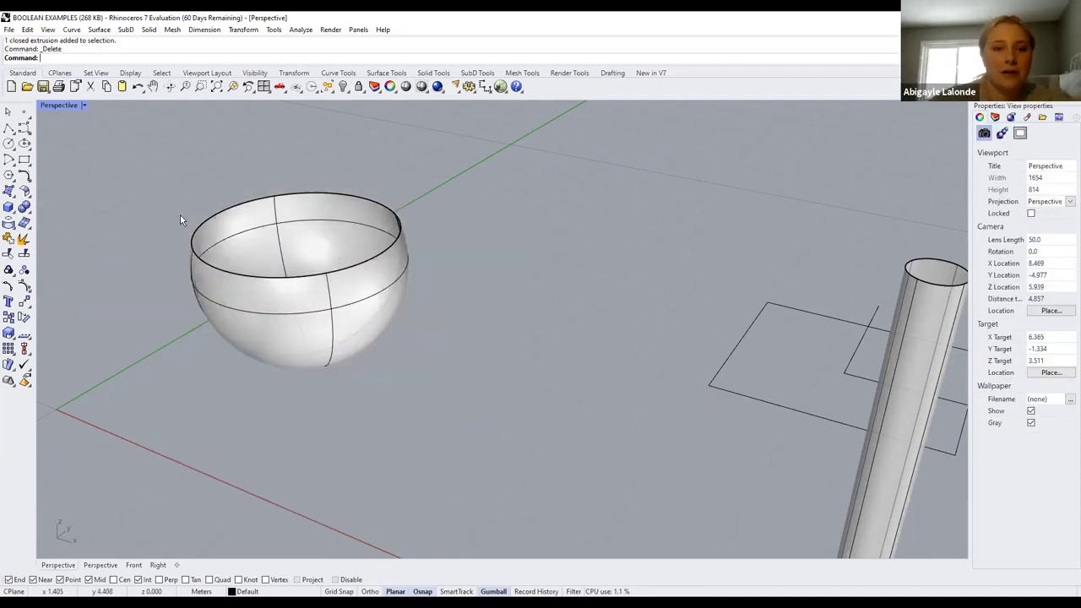
# Run Cap on the exposed bowl to close its planar opening, and clear the selection
pyautogui.scroll(2, 211, 213)
pyautogui.click(300, 225)
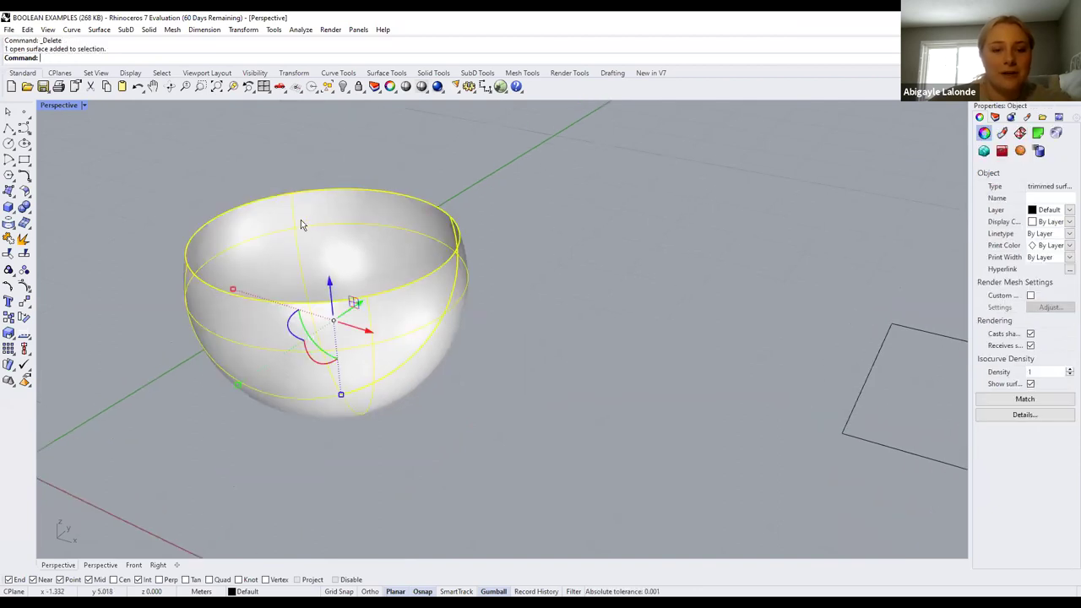
pyautogui.press('Escape')
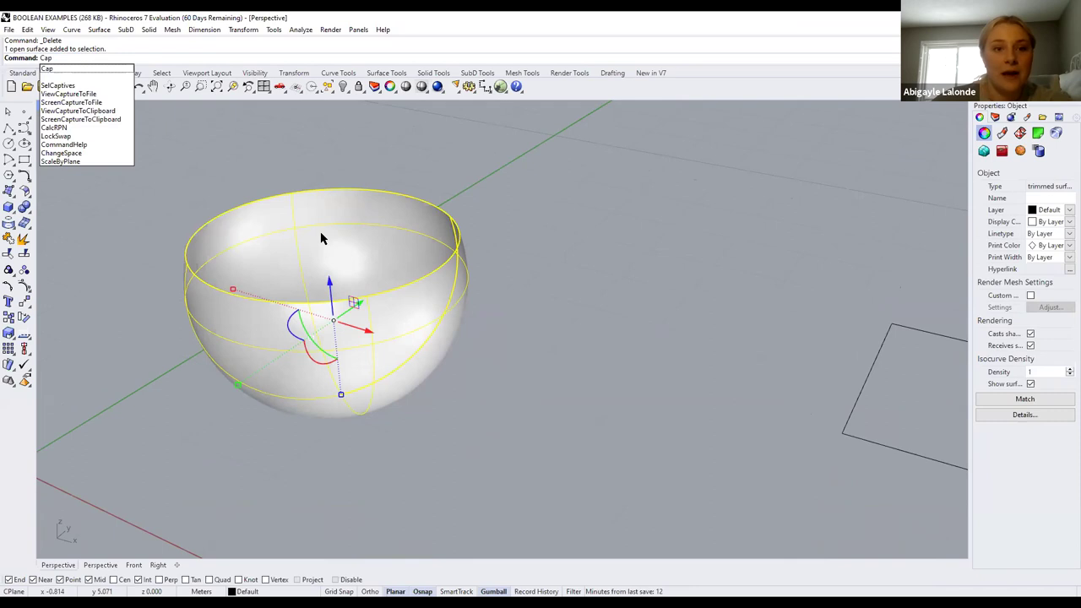
pyautogui.press('Return')
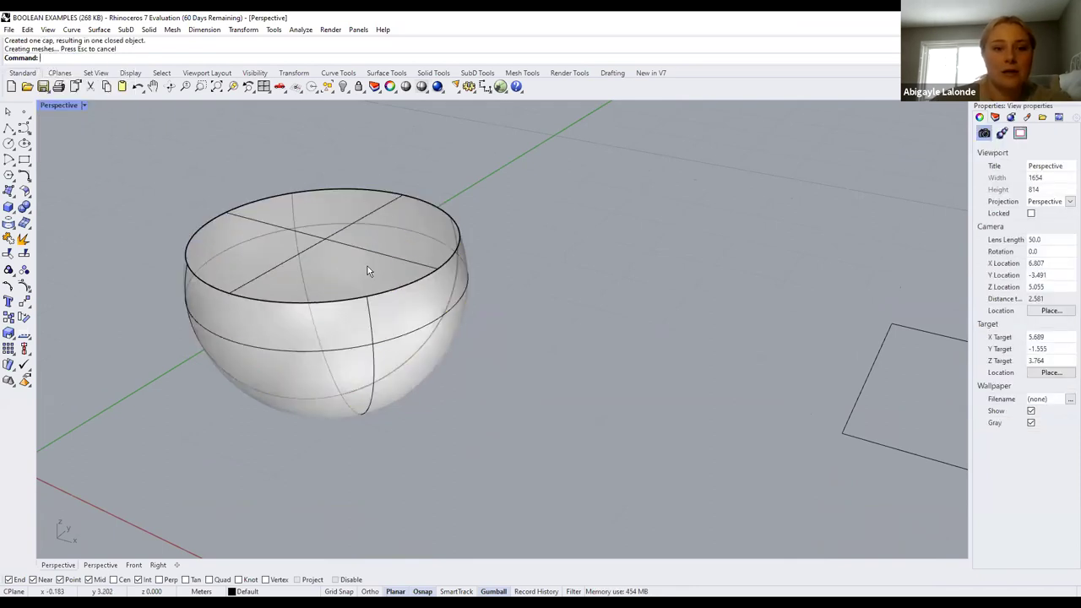
pyautogui.click(460, 269)
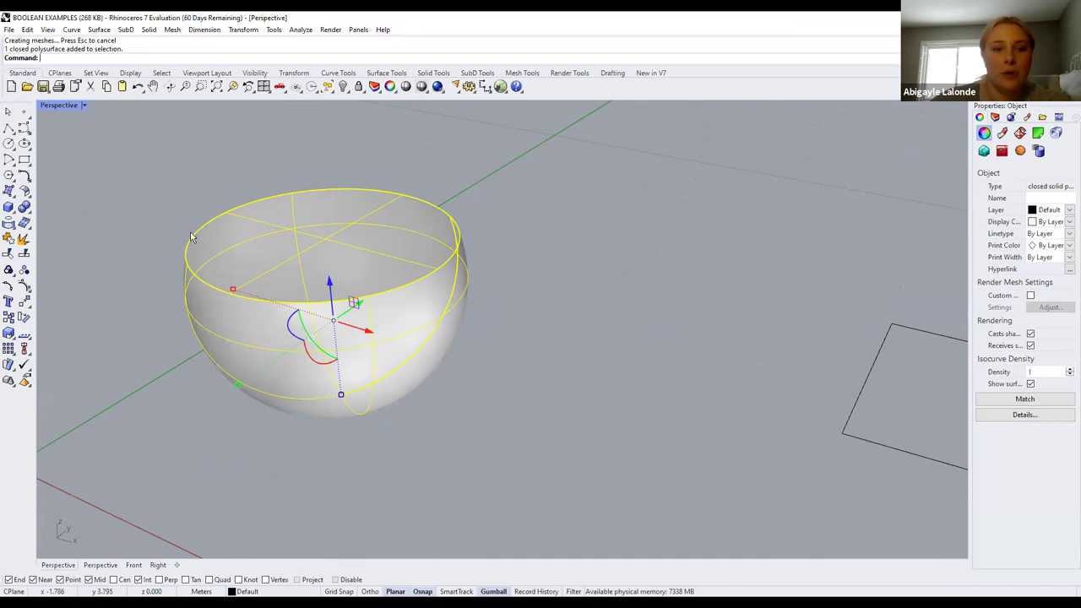
pyautogui.press('Escape')
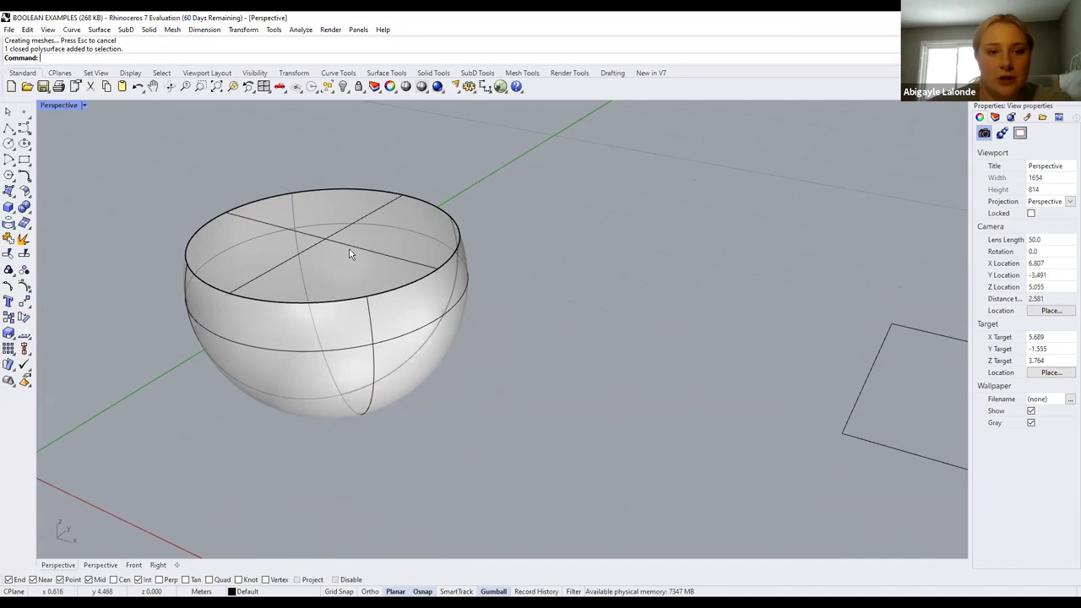
# Select the capped bowl and undo its cap
pyautogui.click(280, 236)
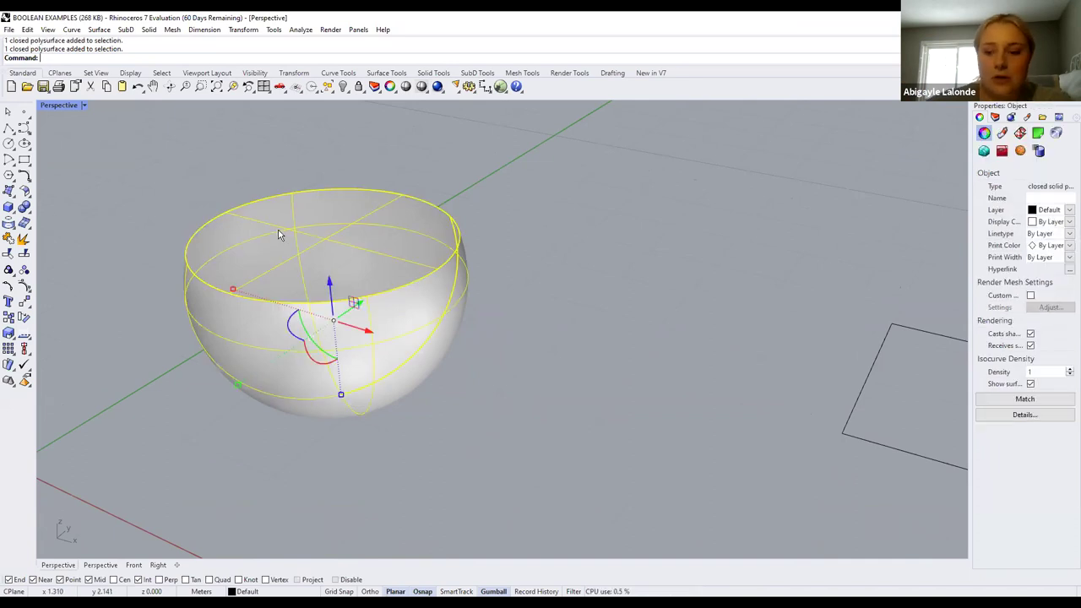
pyautogui.press('Escape')
pyautogui.click(372, 249)
pyautogui.hotkey('ctrl', 'z')
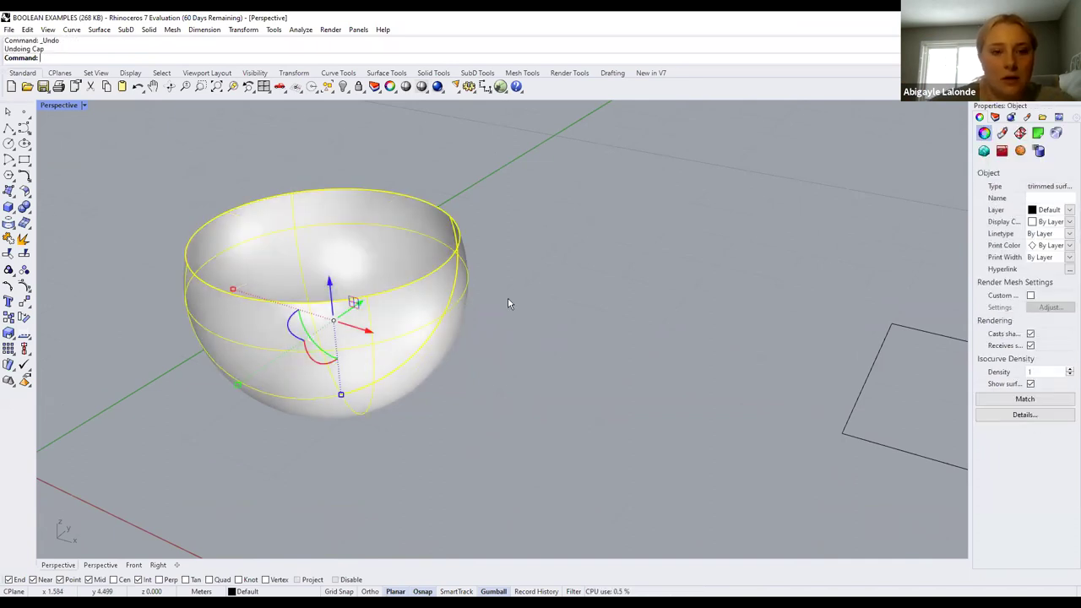
pyautogui.click(254, 211)
pyautogui.click(160, 197)
pyautogui.scroll(-8, 143, 196)
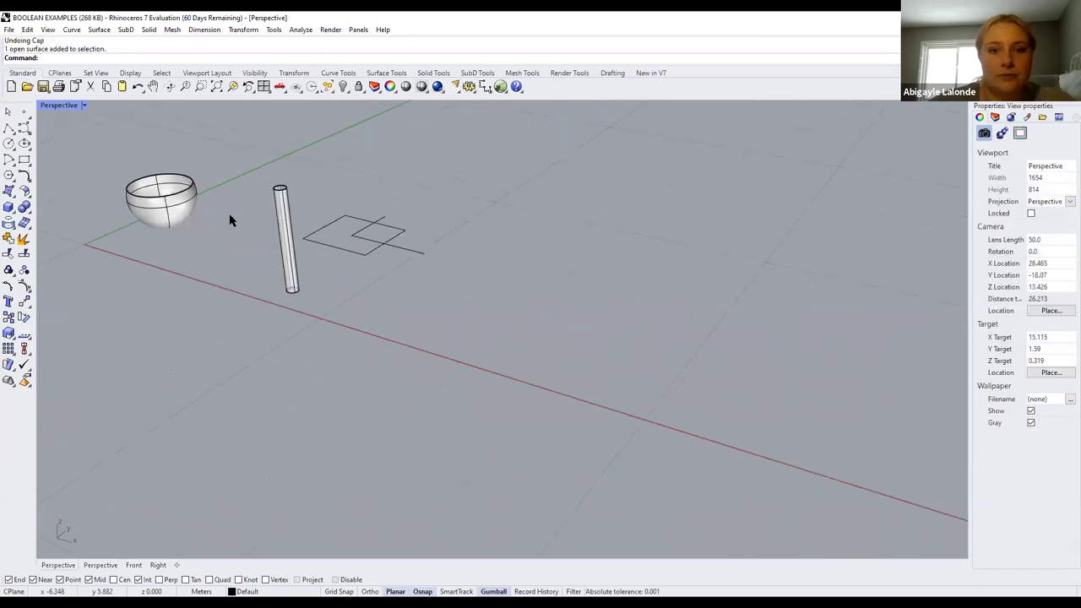
pyautogui.scroll(3, 232, 217)
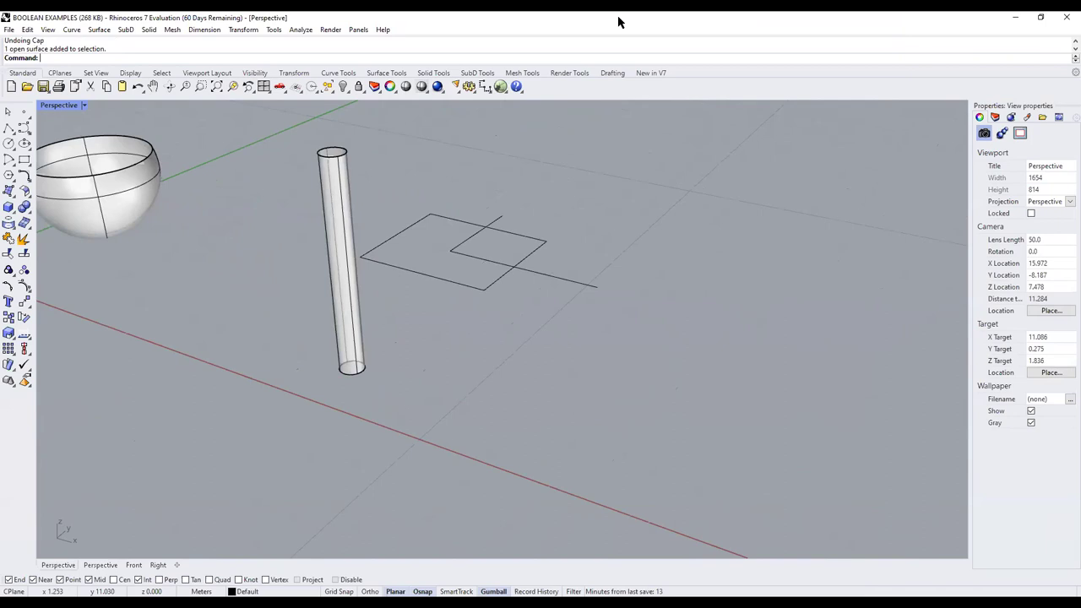
pyautogui.scroll(-3, 297, 190)
pyautogui.scroll(3, 202, 148)
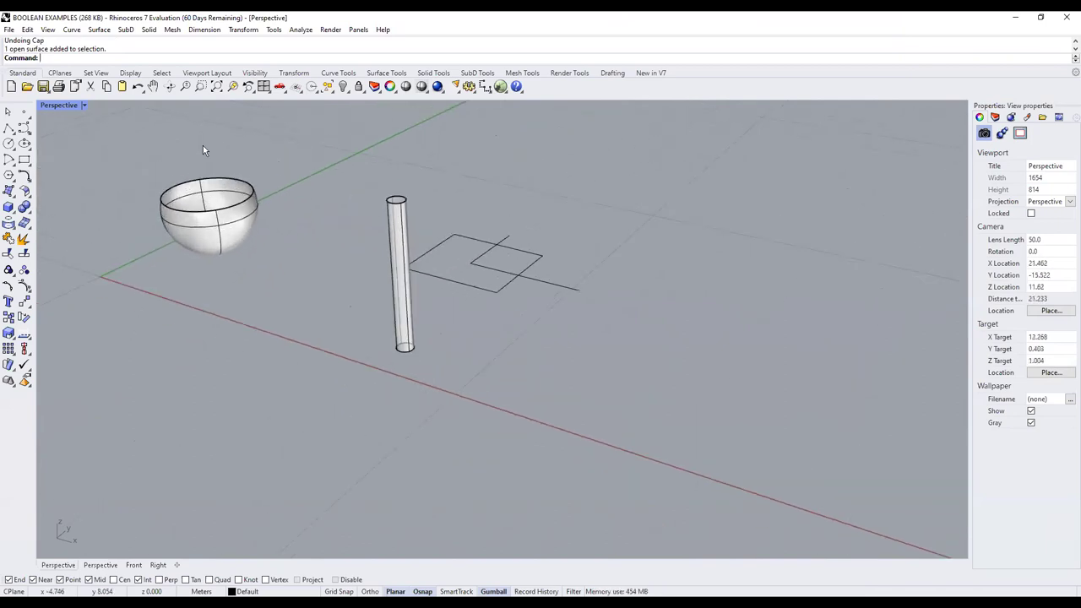
pyautogui.scroll(5, 195, 171)
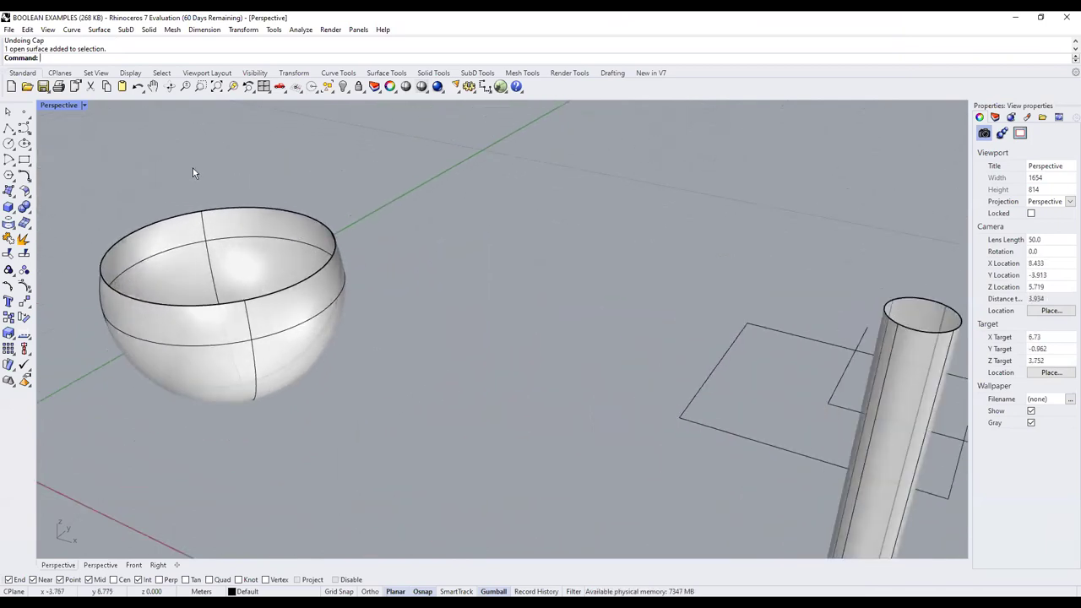
# Set the Perspective viewport to the Top view, framing the empty area beside the rectangle
pyautogui.click(25, 131)
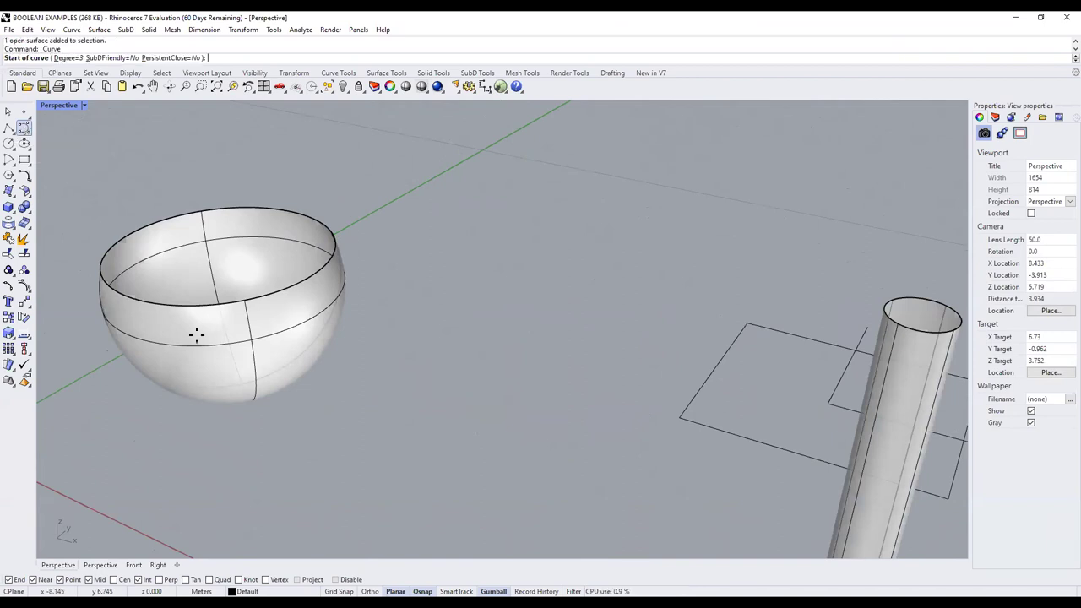
pyautogui.scroll(-2, 143, 300)
pyautogui.scroll(-2, 144, 295)
pyautogui.scroll(2, 194, 254)
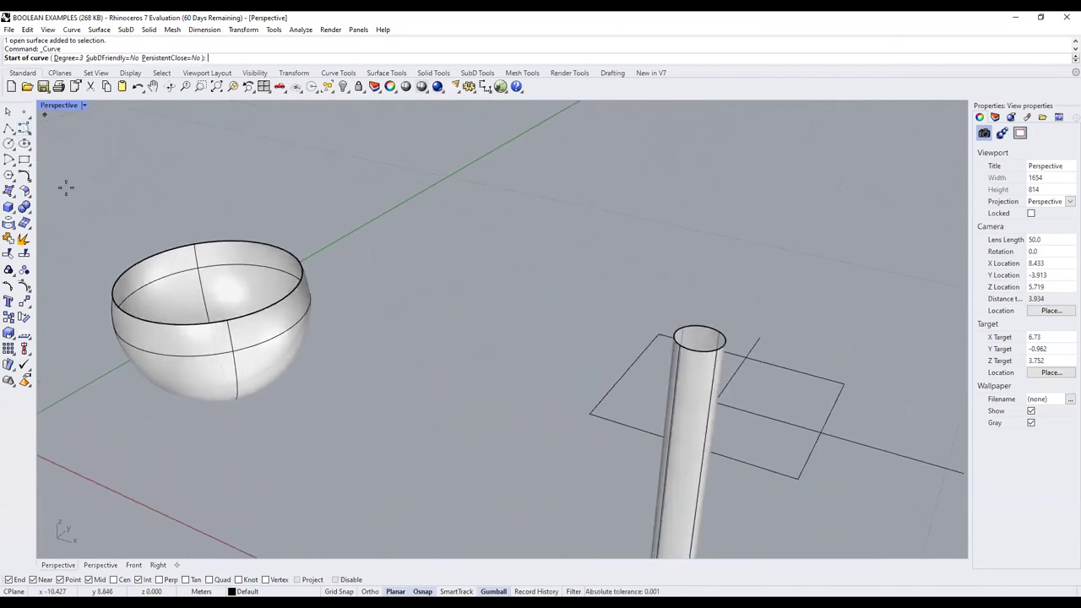
pyautogui.scroll(3, 198, 495)
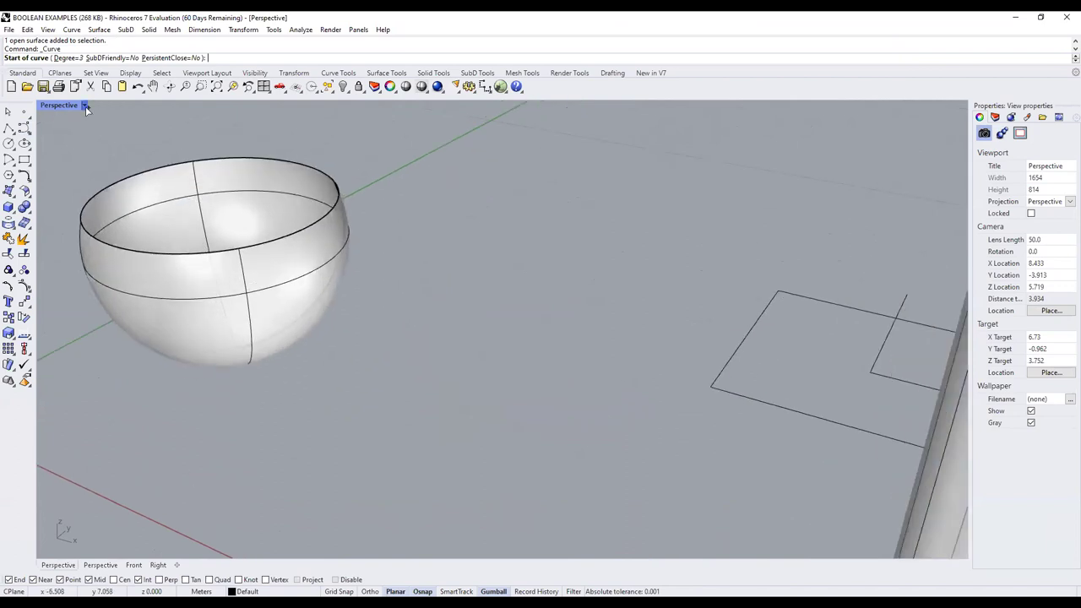
pyautogui.click(85, 105)
pyautogui.moveTo(131, 363)
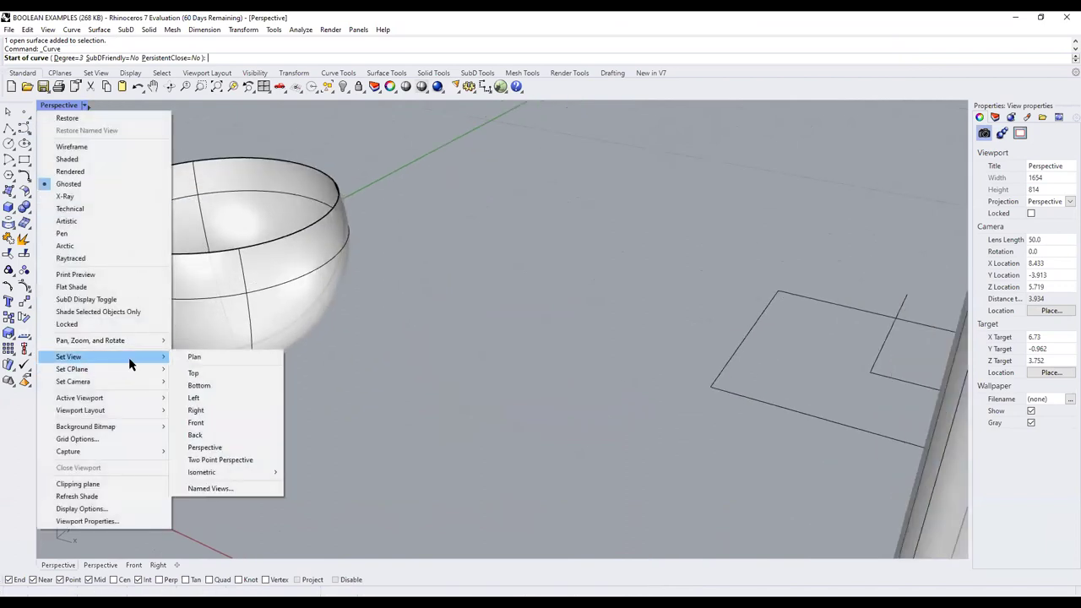
pyautogui.click(193, 372)
pyautogui.scroll(-2, 243, 341)
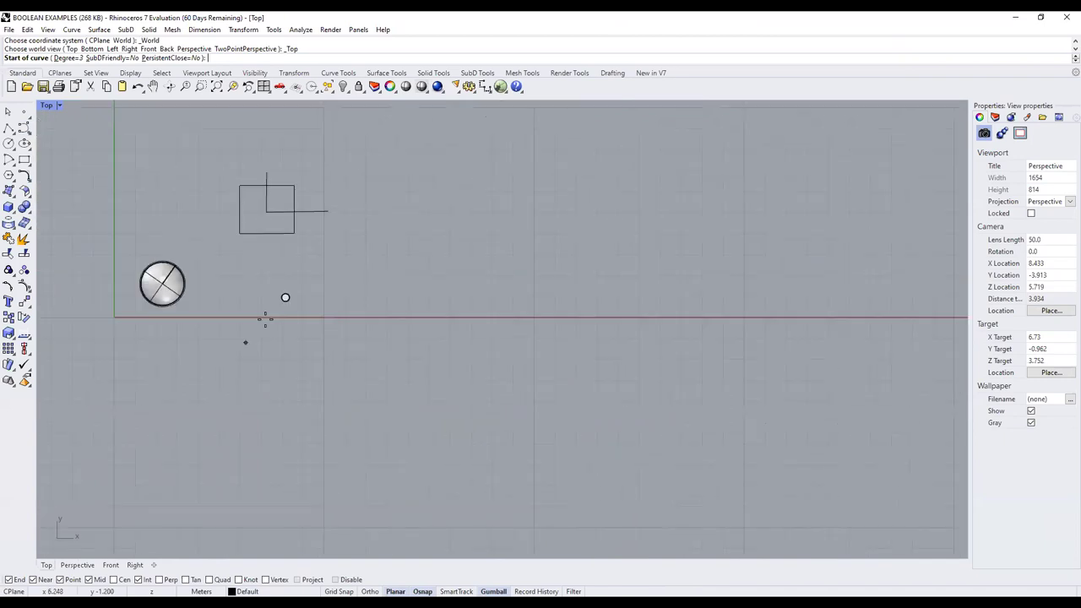
pyautogui.scroll(3, 258, 279)
pyautogui.click(24, 160)
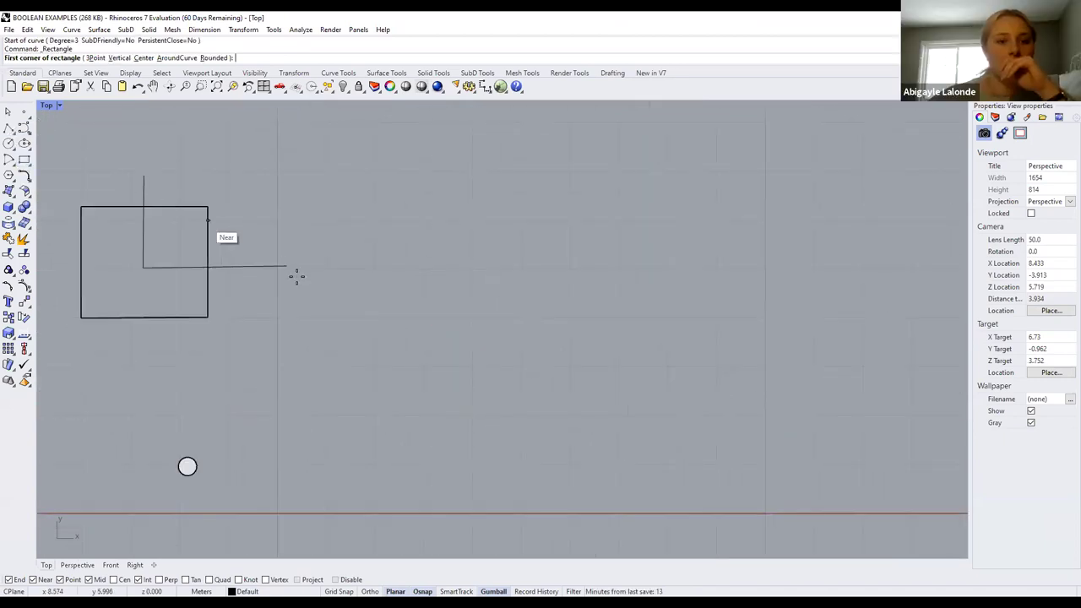
pyautogui.scroll(3, 296, 275)
pyautogui.click(340, 593)
pyautogui.click(7, 128)
pyautogui.click(349, 174)
pyautogui.click(351, 353)
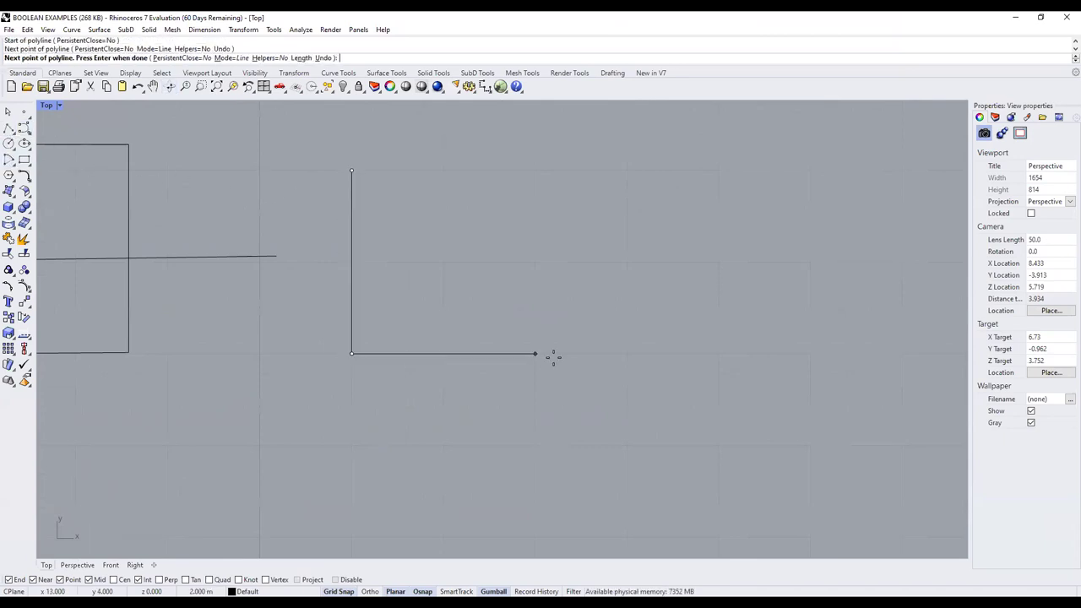
pyautogui.click(627, 353)
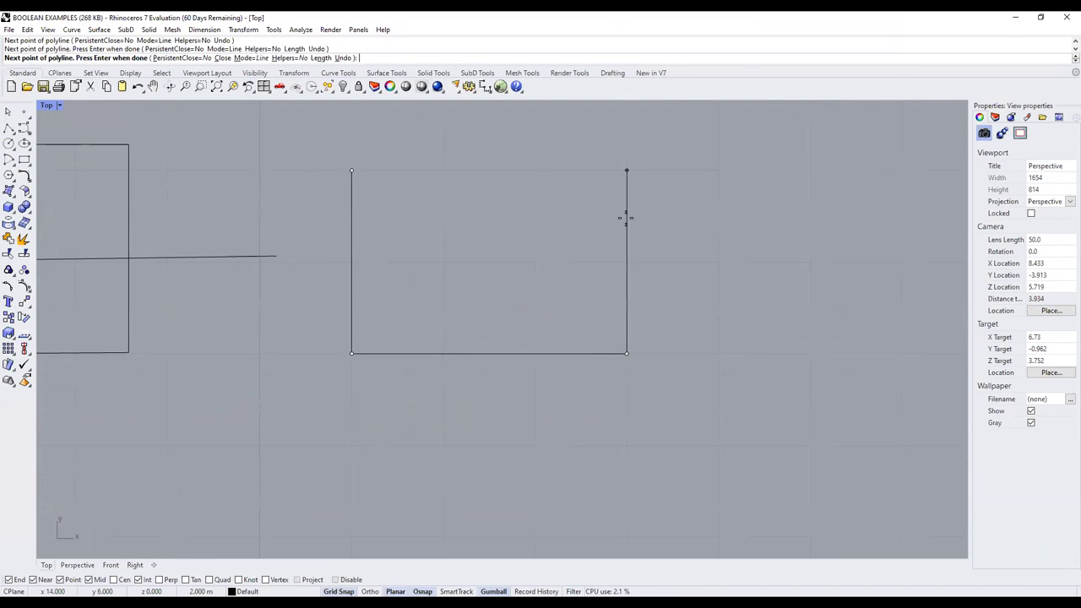
# Draw a closed freeform control-point curve beside the rectangle, starting at about x 11, y 6, with Grid Snap off after the first two points
pyautogui.click(24, 127)
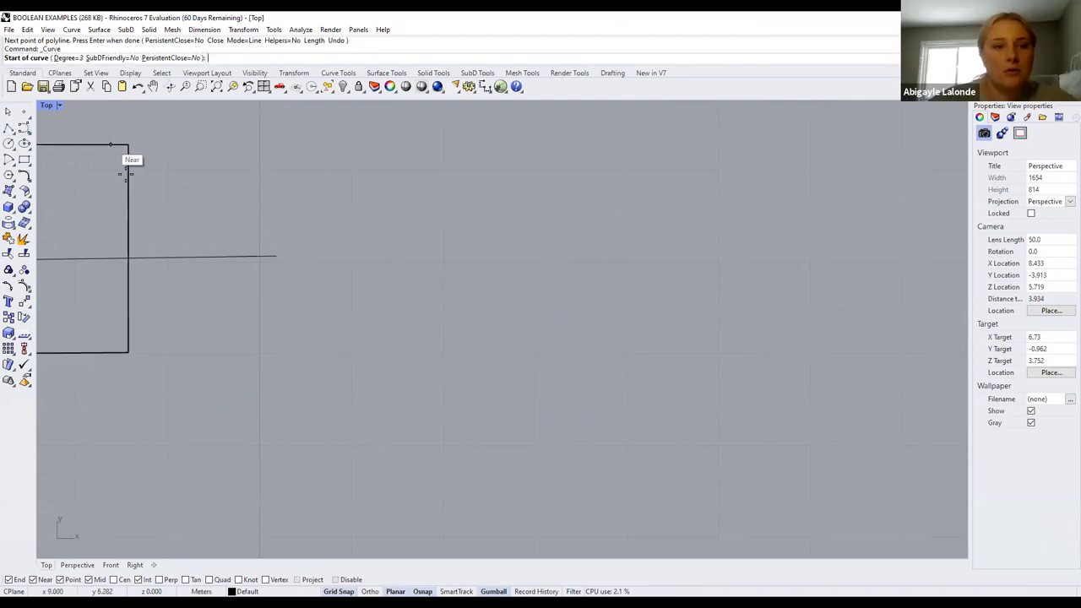
pyautogui.click(351, 171)
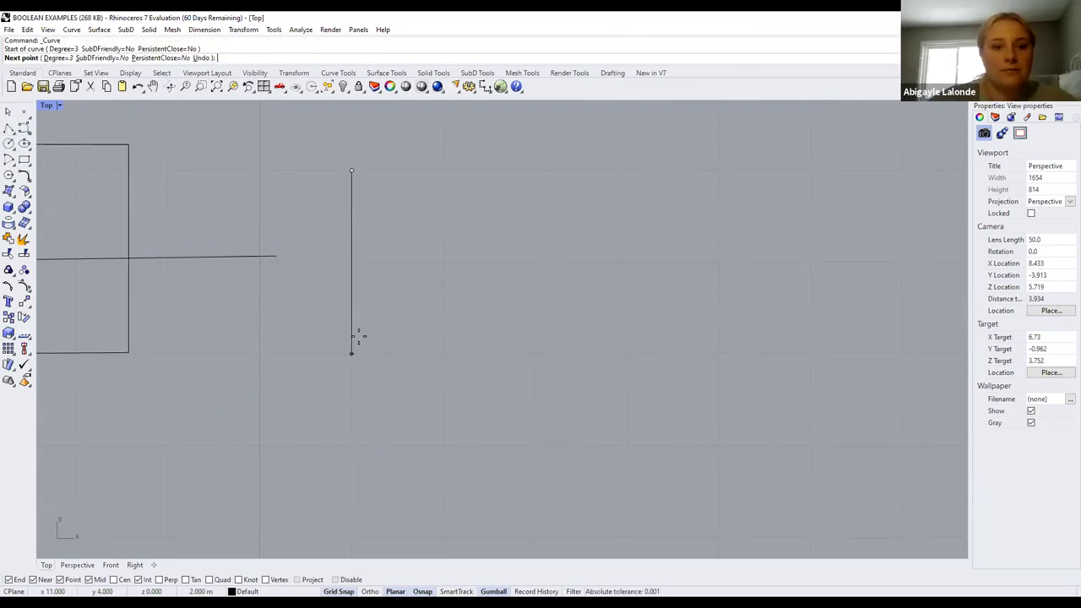
pyautogui.click(351, 354)
pyautogui.click(364, 591)
pyautogui.click(422, 366)
pyautogui.click(468, 335)
pyautogui.click(553, 310)
pyautogui.click(601, 302)
pyautogui.click(623, 254)
pyautogui.click(598, 212)
pyautogui.click(558, 185)
pyautogui.click(515, 142)
pyautogui.click(489, 131)
pyautogui.click(356, 143)
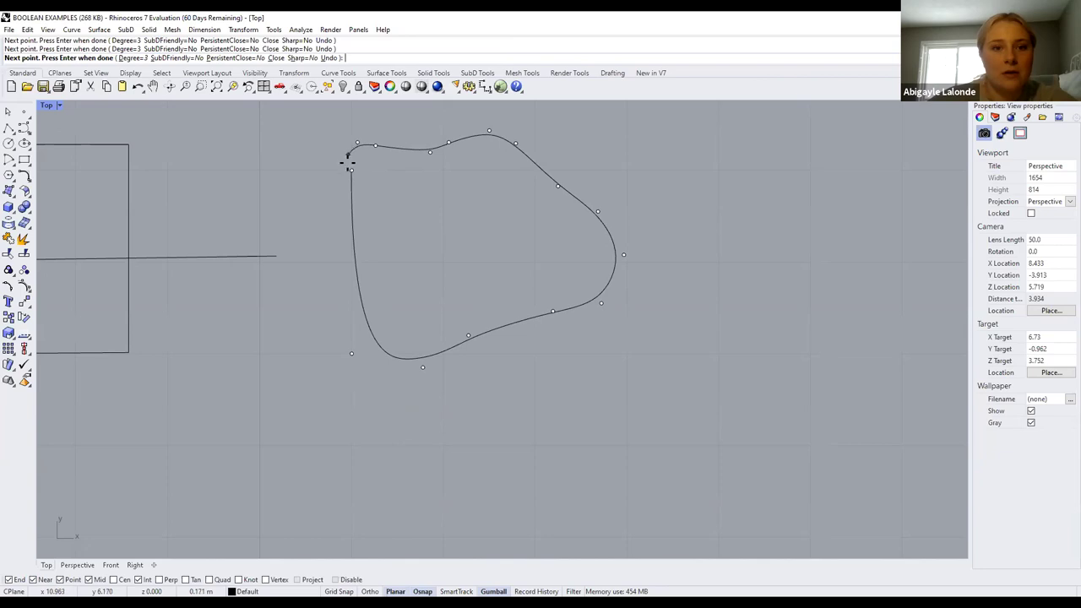
pyautogui.click(351, 171)
# Draw a second, smaller closed control-point curve inside the first one, roughly following its outline
pyautogui.click(23, 127)
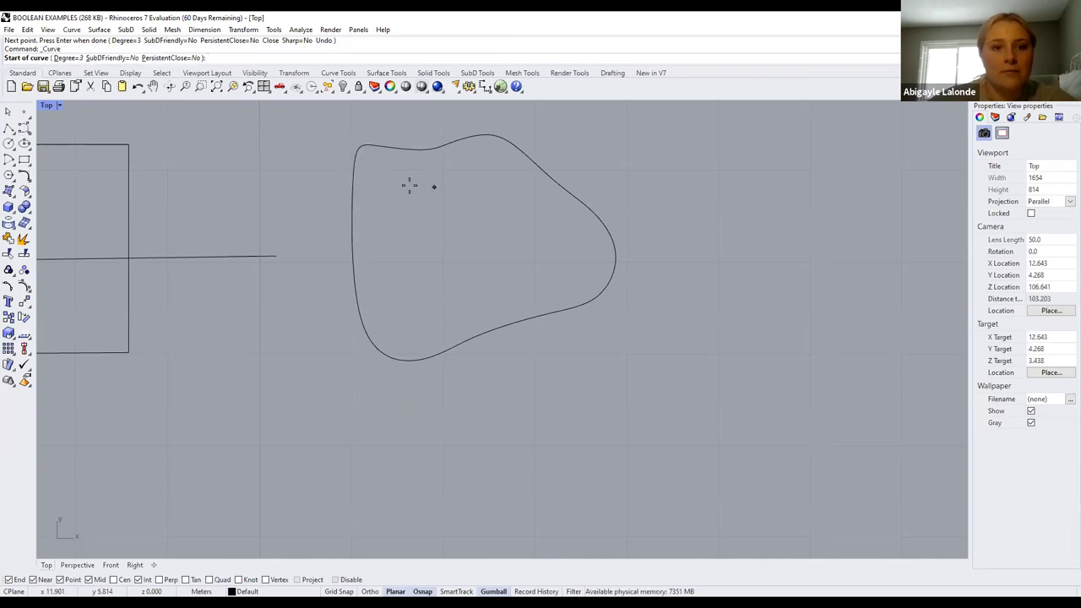
pyautogui.click(383, 177)
pyautogui.click(379, 211)
pyautogui.click(383, 257)
pyautogui.click(388, 294)
pyautogui.click(398, 322)
pyautogui.click(417, 325)
pyautogui.click(440, 314)
pyautogui.click(458, 299)
pyautogui.click(488, 292)
pyautogui.click(540, 301)
pyautogui.click(570, 268)
pyautogui.click(565, 246)
pyautogui.click(529, 219)
pyautogui.click(500, 178)
pyautogui.click(486, 173)
pyautogui.click(458, 175)
pyautogui.click(382, 176)
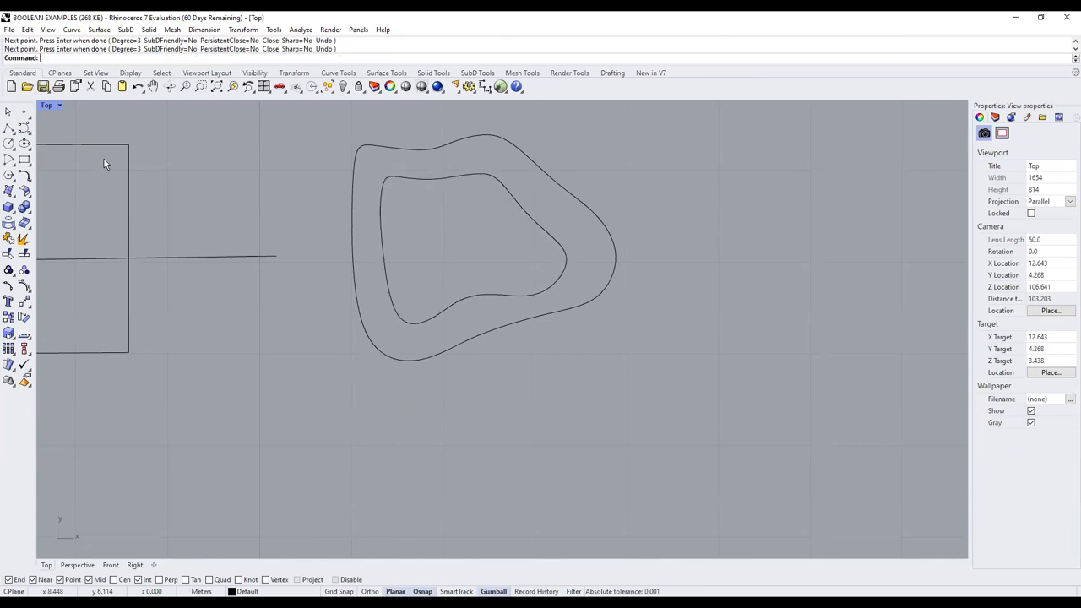
# Draw a third closed control-point curve inside the second one to form the innermost contour
pyautogui.click(23, 127)
pyautogui.click(411, 214)
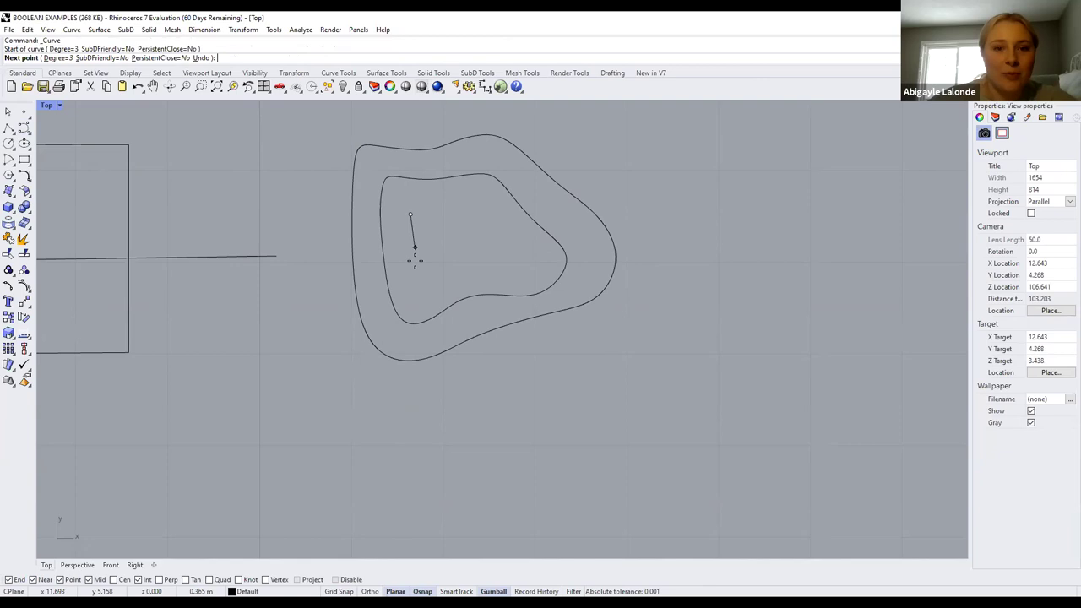
pyautogui.click(416, 260)
pyautogui.click(419, 277)
pyautogui.click(432, 270)
pyautogui.click(460, 260)
pyautogui.click(516, 266)
pyautogui.click(519, 240)
pyautogui.click(501, 230)
pyautogui.click(476, 217)
pyautogui.click(468, 206)
pyautogui.click(411, 215)
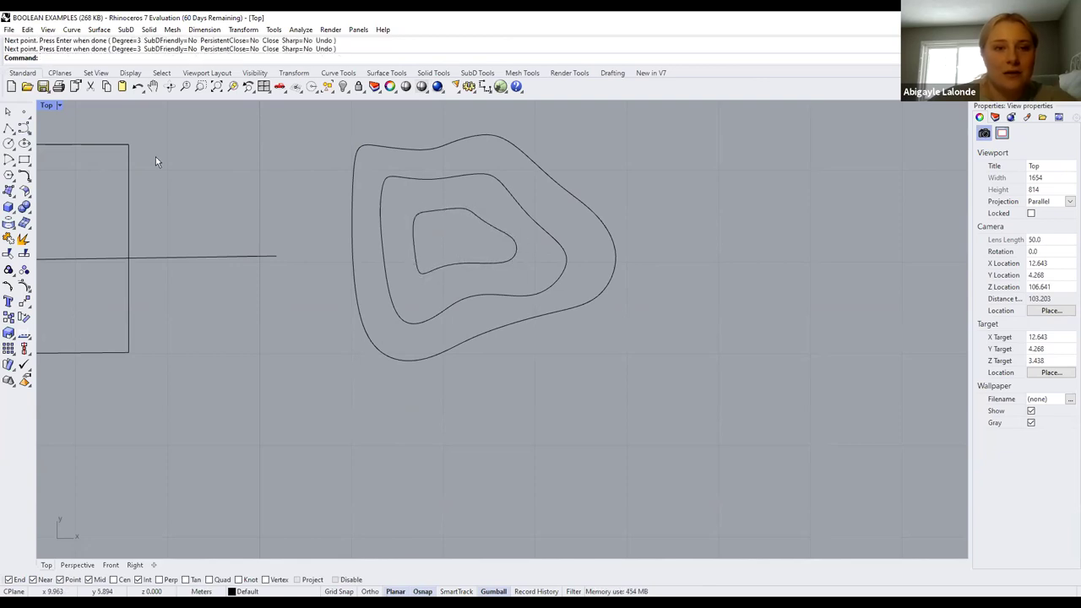
# Extrude the outermost closed curve by 1 m with ExtrudeCrv
pyautogui.click(551, 173)
pyautogui.click(459, 175)
pyautogui.press('Escape')
pyautogui.click(559, 183)
pyautogui.scroll(3, 544, 201)
pyautogui.scroll(-3, 545, 201)
pyautogui.press('F10')
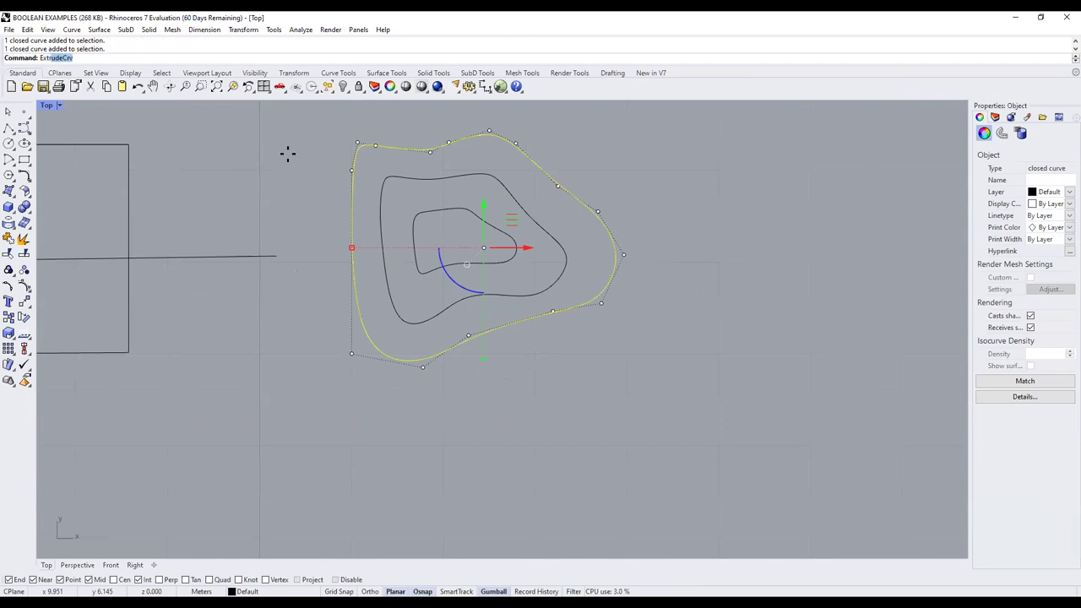
pyautogui.press('Return')
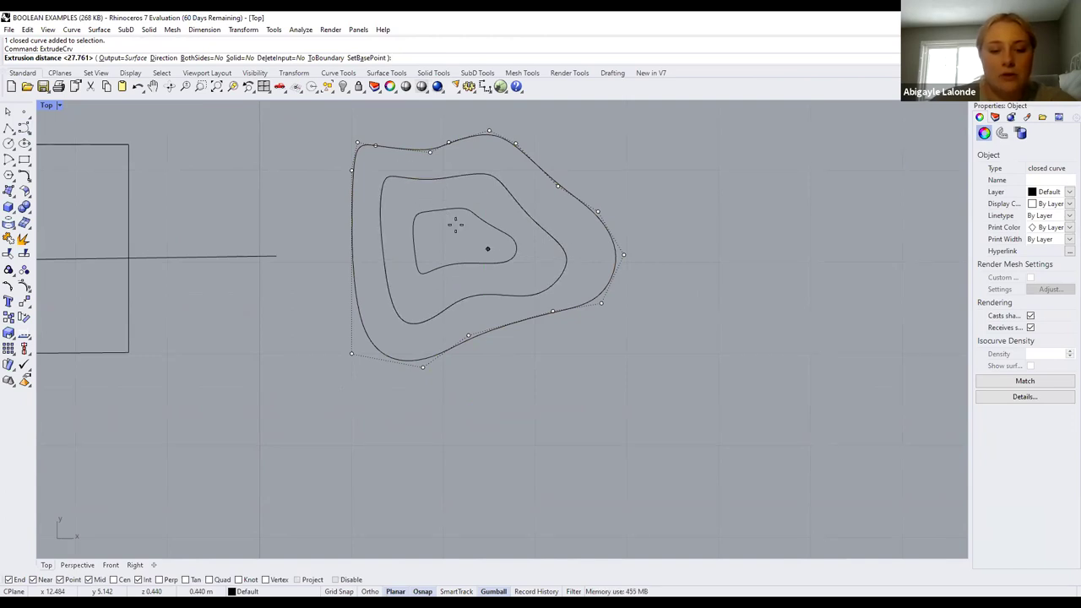
pyautogui.write('m')
pyautogui.press('Return')
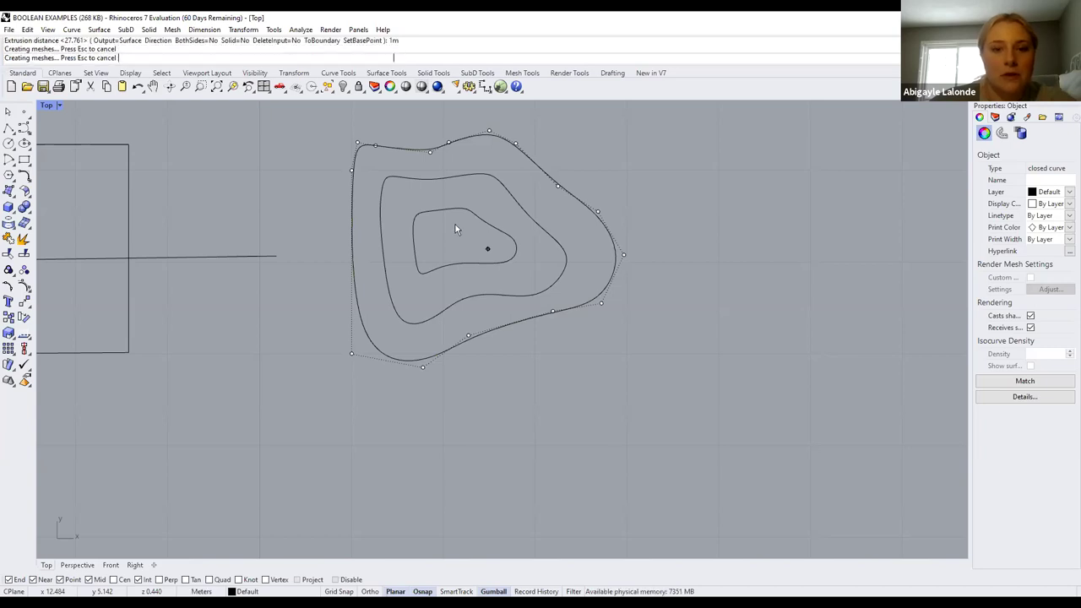
# Cap the outermost extrusion to make it a closed solid
pyautogui.write('Cap')
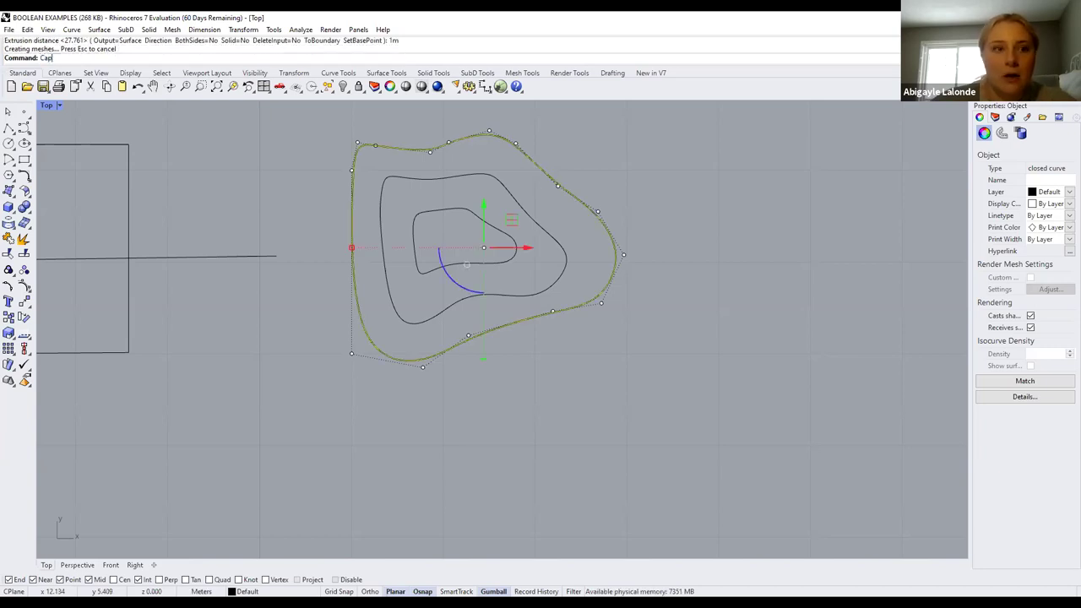
pyautogui.press('Return')
pyautogui.scroll(3, 523, 254)
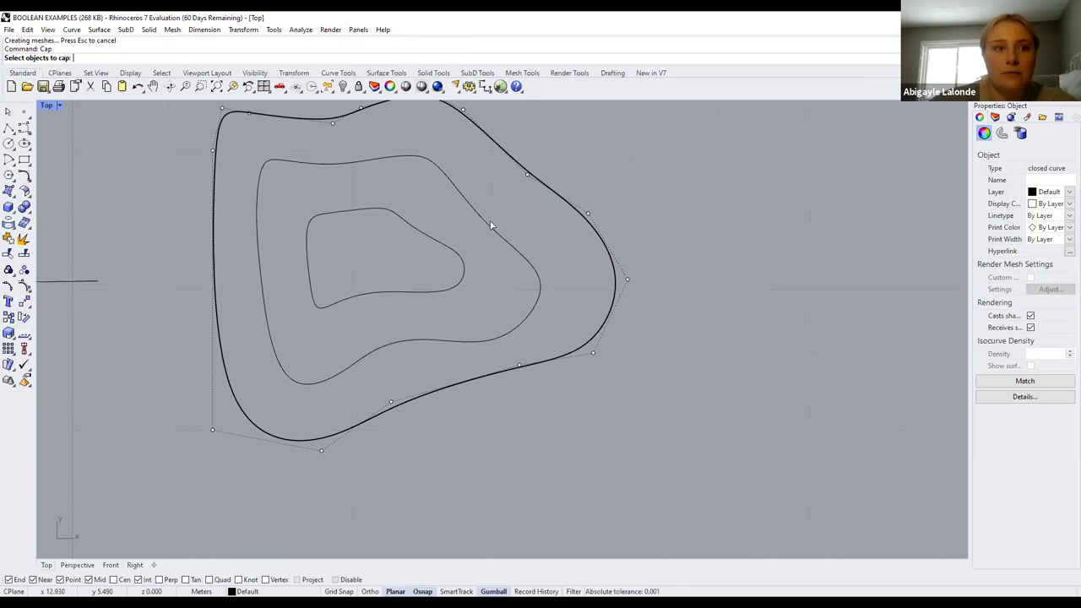
pyautogui.click(548, 191)
pyautogui.press('Return')
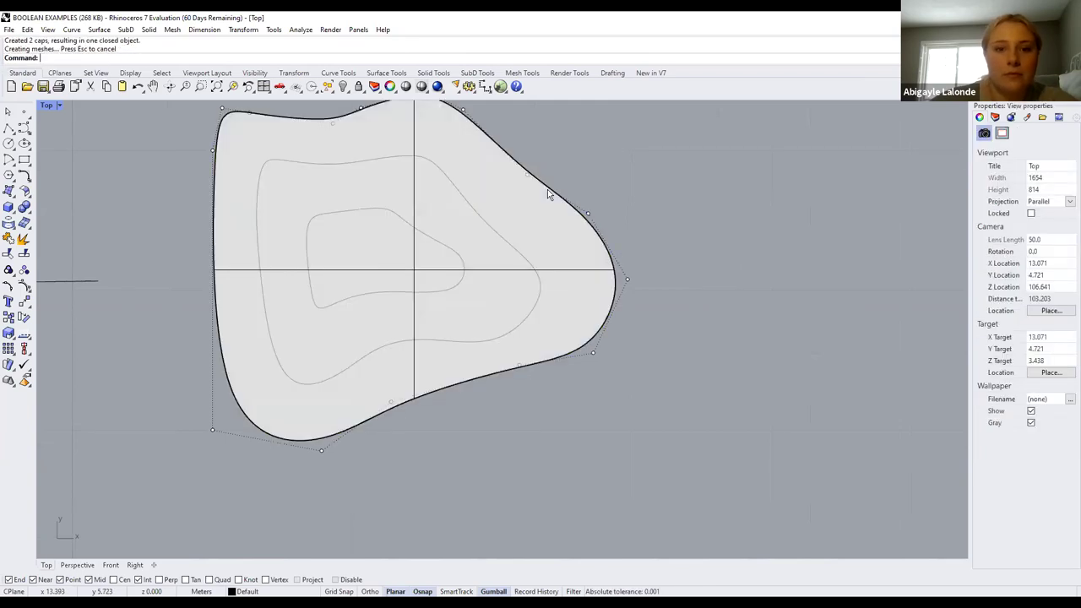
# Extrude the middle closed curve by 2 m with ExtrudeCrv
pyautogui.click(477, 216)
pyautogui.write('e')
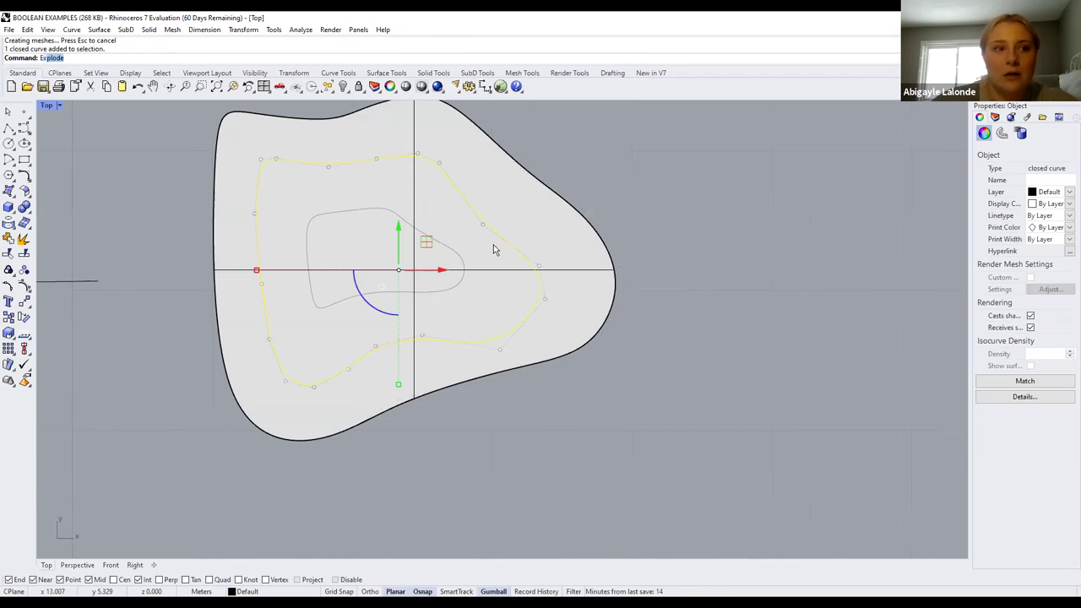
pyautogui.press('Return')
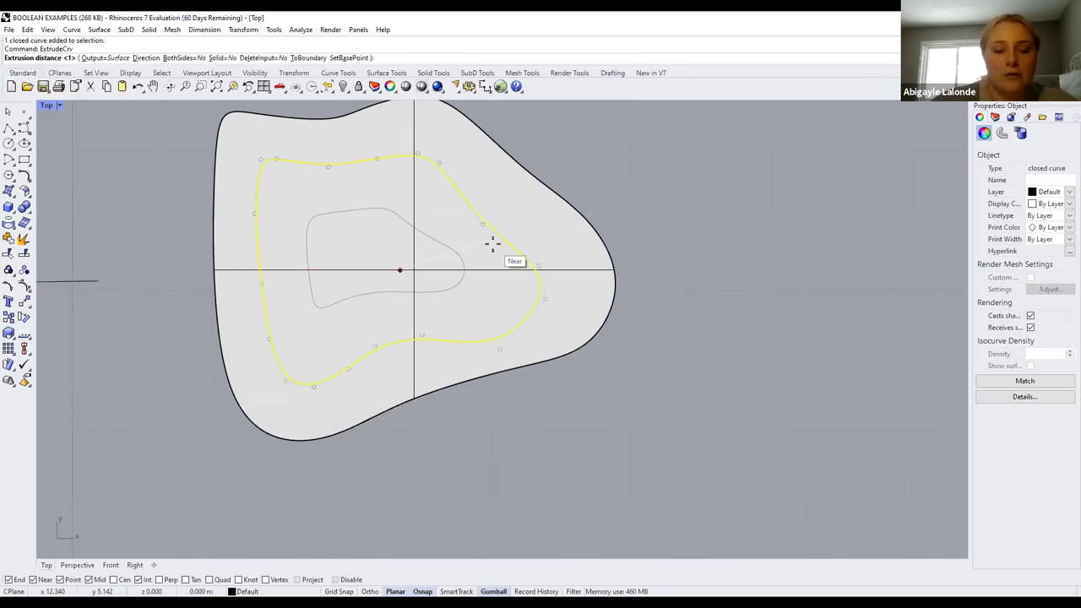
pyautogui.write('2')
pyautogui.press('Return')
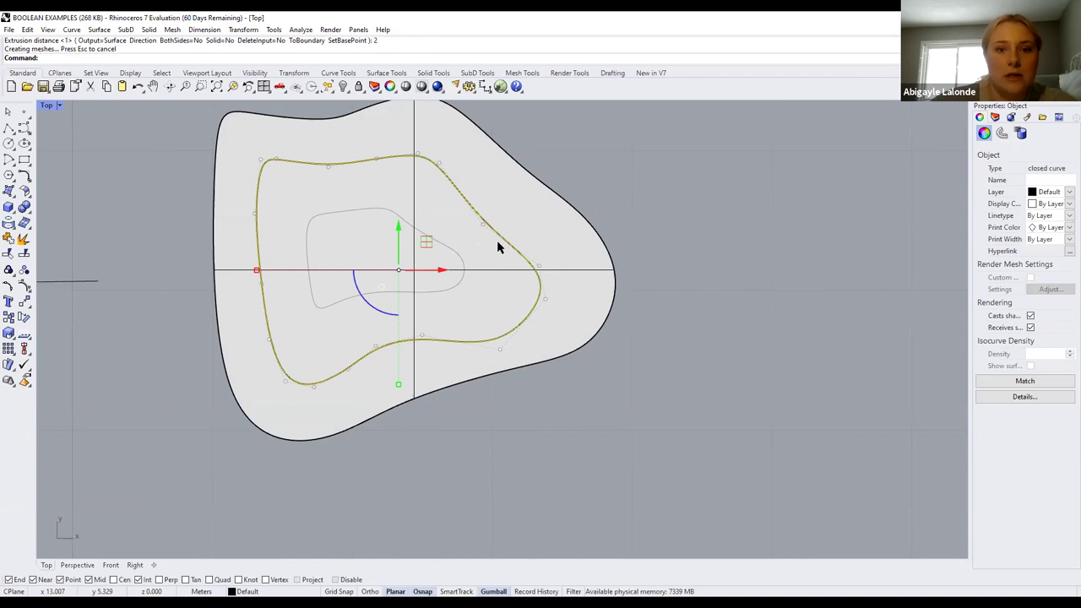
# Select the middle extrusion instead of its curve and cap it into a closed solid
pyautogui.press('Return')
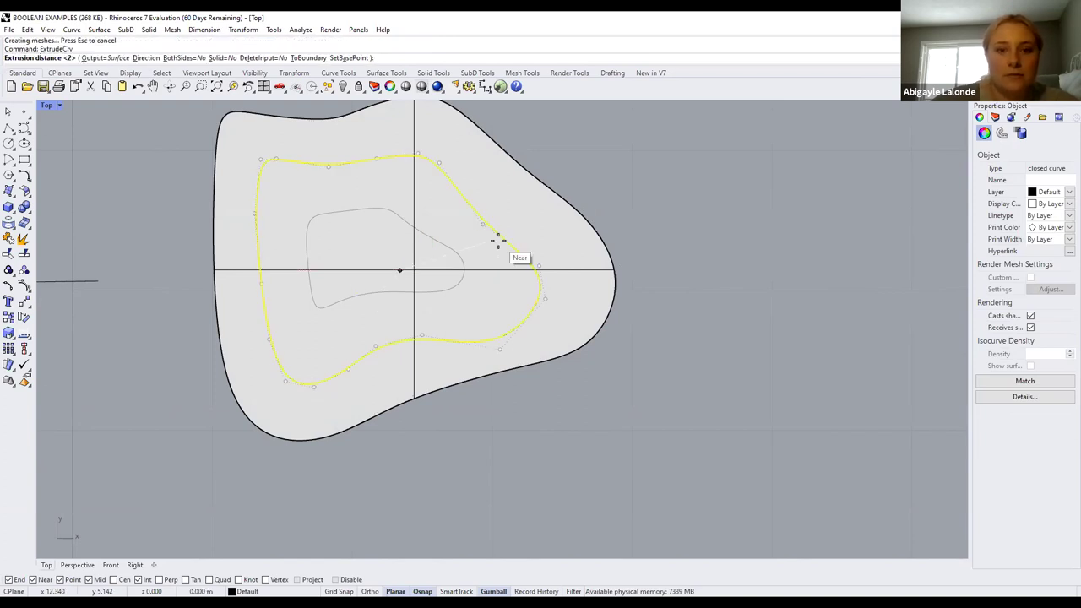
pyautogui.press('Return')
pyautogui.press('Escape')
pyautogui.click(490, 225)
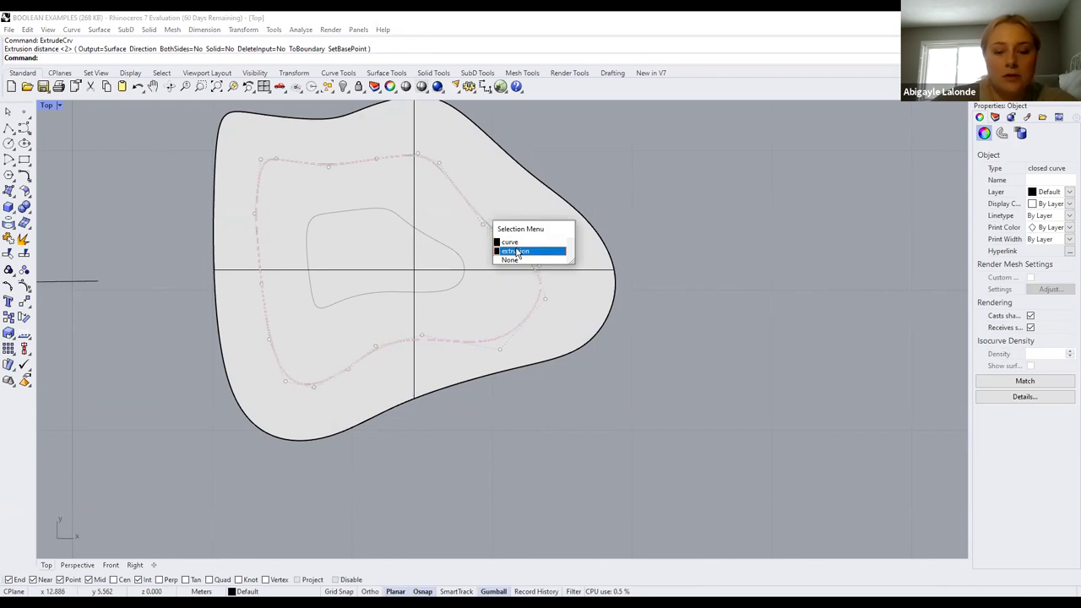
pyautogui.click(517, 252)
pyautogui.write('Cap')
pyautogui.press('Return')
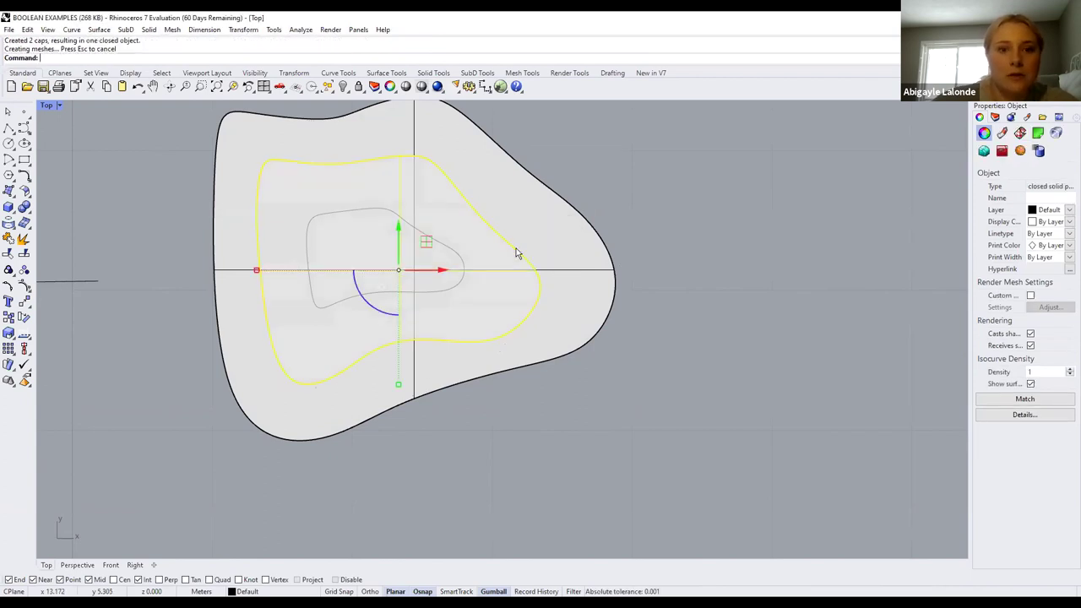
# Extrude the innermost closed curve by 3 m with ExtrudeCrv
pyautogui.click(351, 211)
pyautogui.write('ExtrudeCrv')
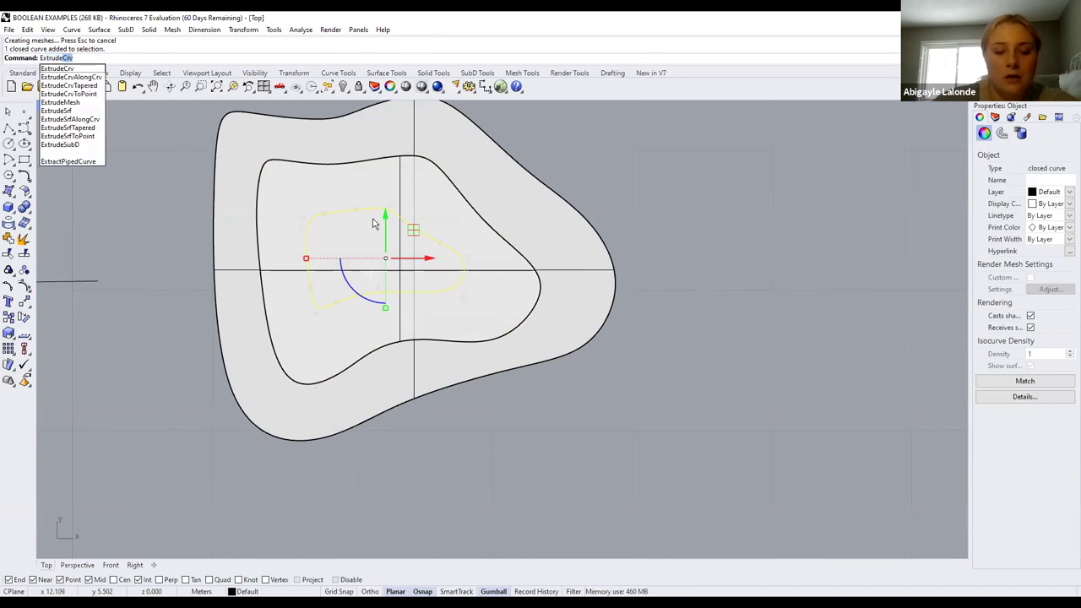
pyautogui.press('Return')
pyautogui.write('3')
pyautogui.press('Return')
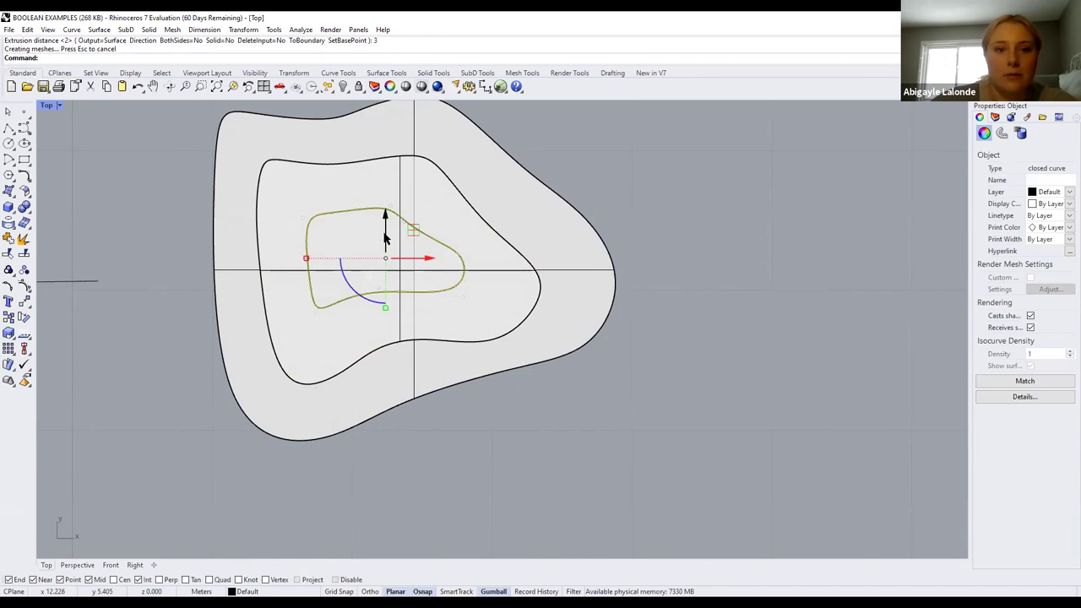
# Cap the innermost extrusion into a closed solid, selecting it in the Perspective view
pyautogui.write('Cap')
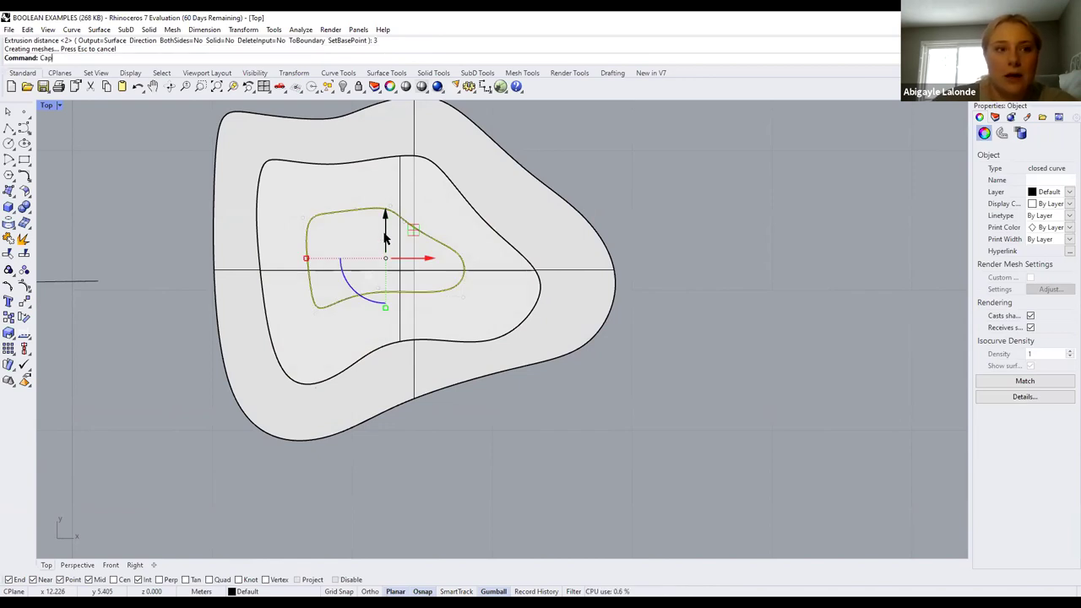
pyautogui.press('Return')
pyautogui.click(60, 104)
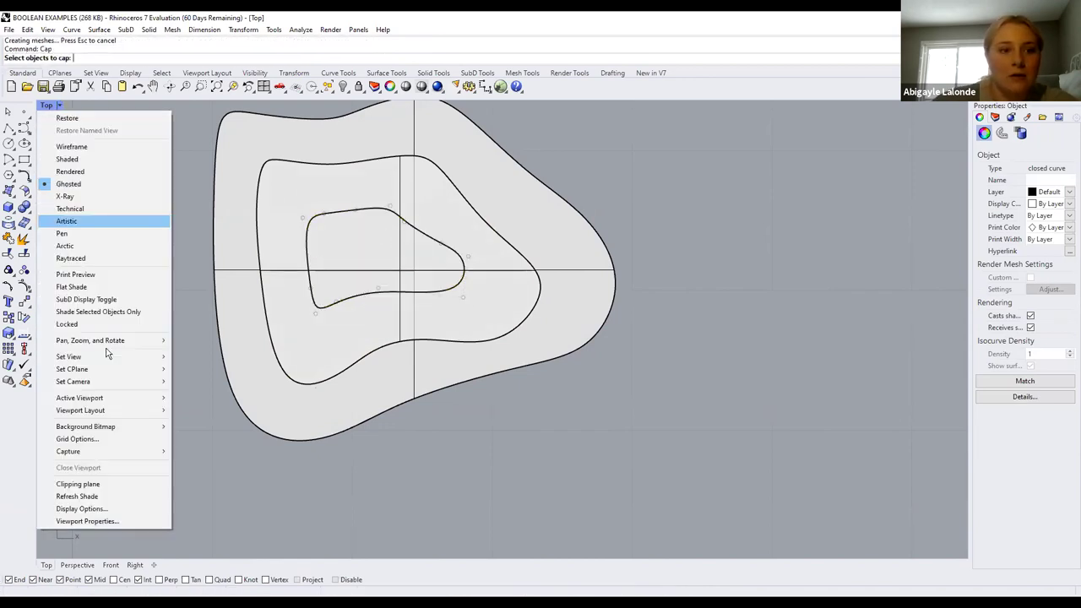
pyautogui.moveTo(110, 359)
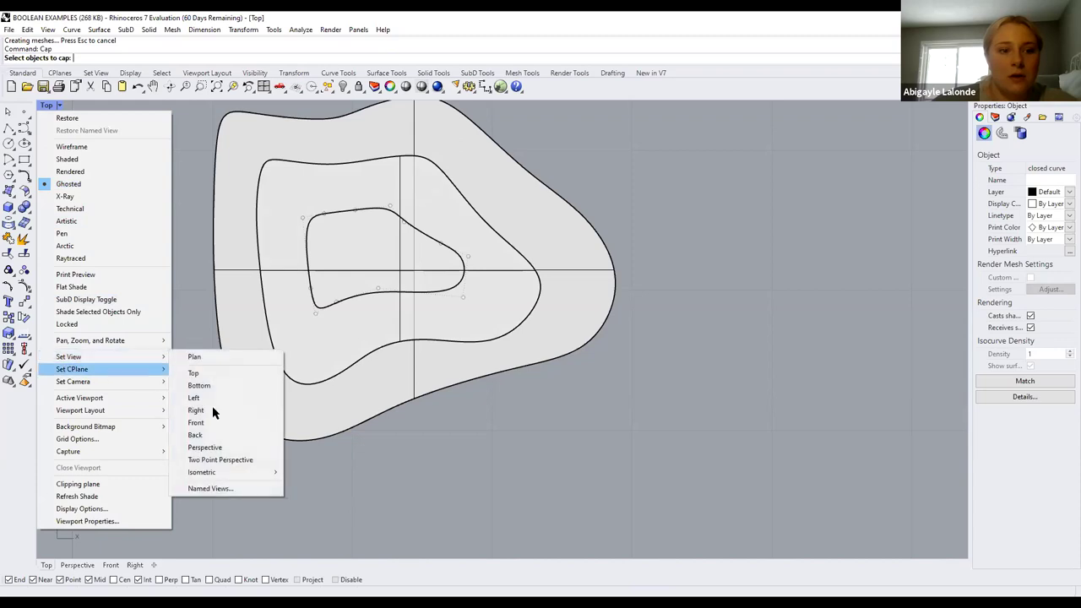
pyautogui.click(233, 449)
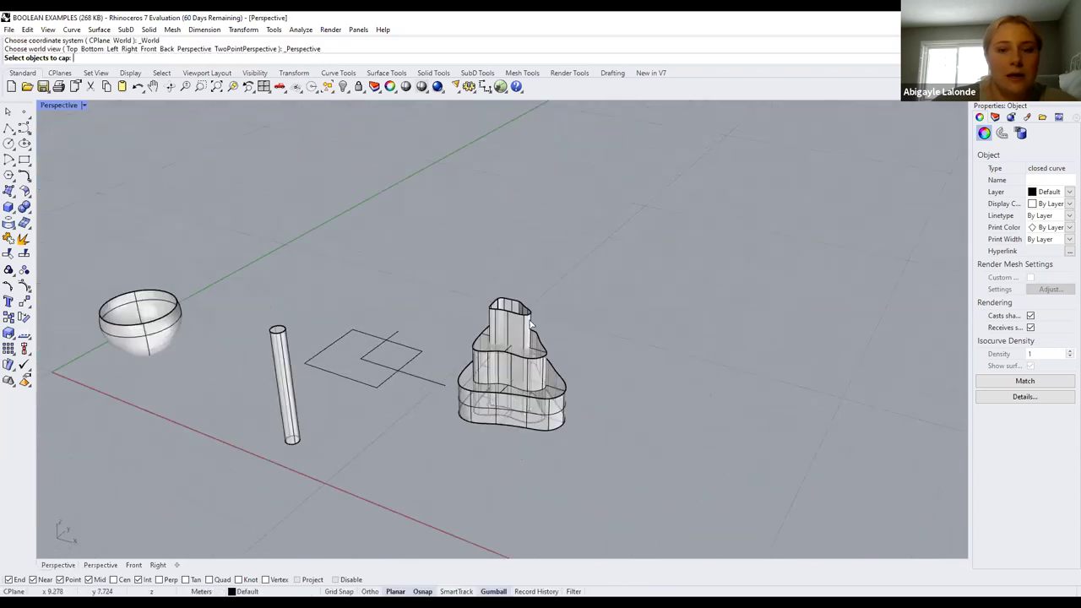
pyautogui.scroll(2, 530, 324)
pyautogui.scroll(3, 530, 313)
pyautogui.click(538, 285)
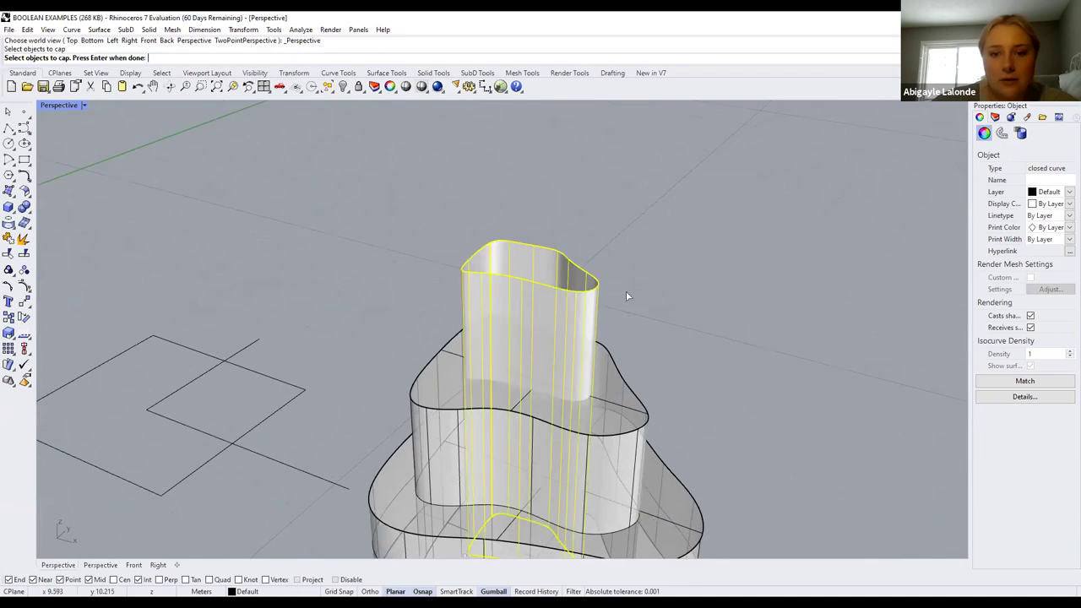
pyautogui.write('cp')
pyautogui.press('Return')
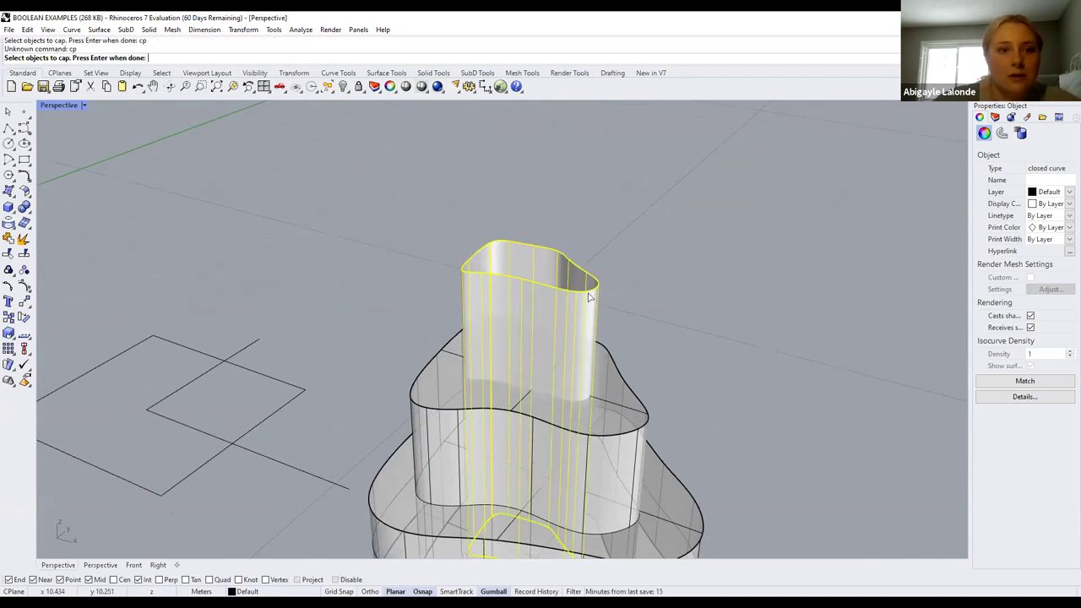
pyautogui.press('Return')
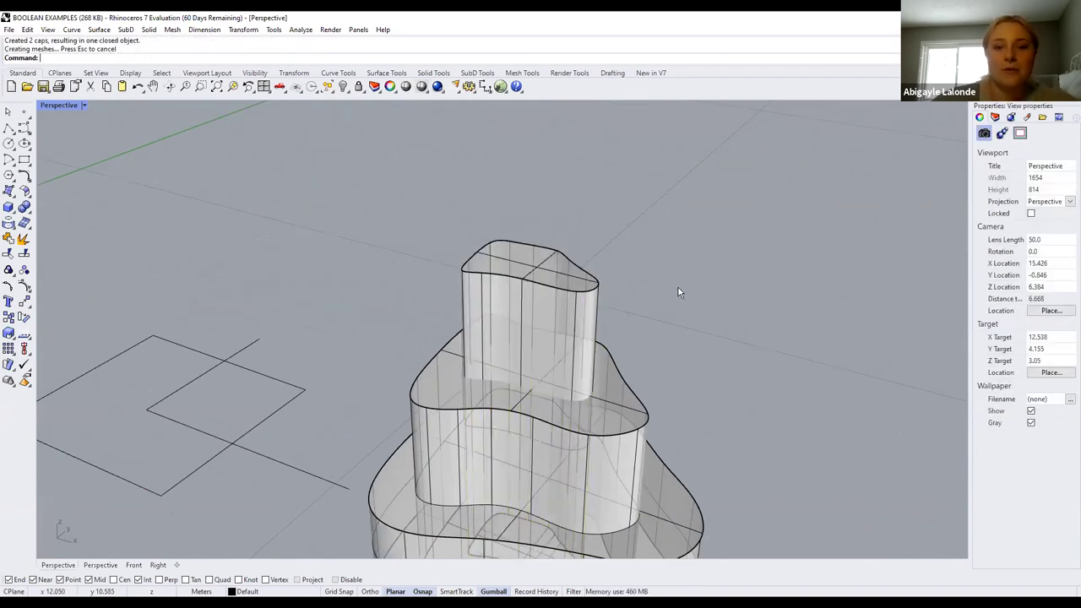
# Examine the stepped form made by the three capped solids alongside the other example objects
pyautogui.scroll(-4, 678, 287)
pyautogui.scroll(5, 564, 434)
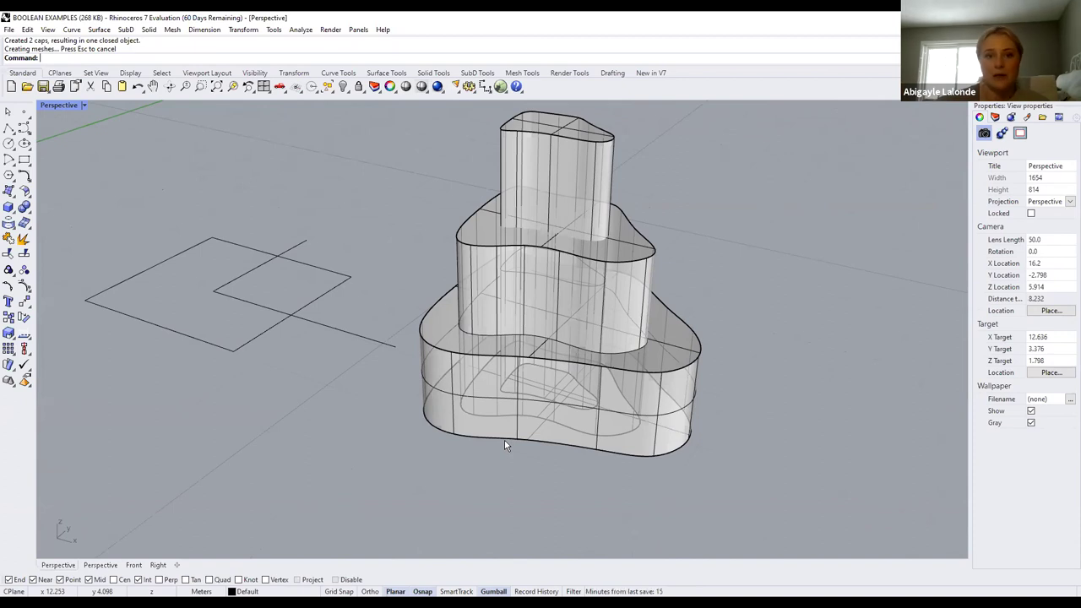
pyautogui.scroll(-8, 611, 433)
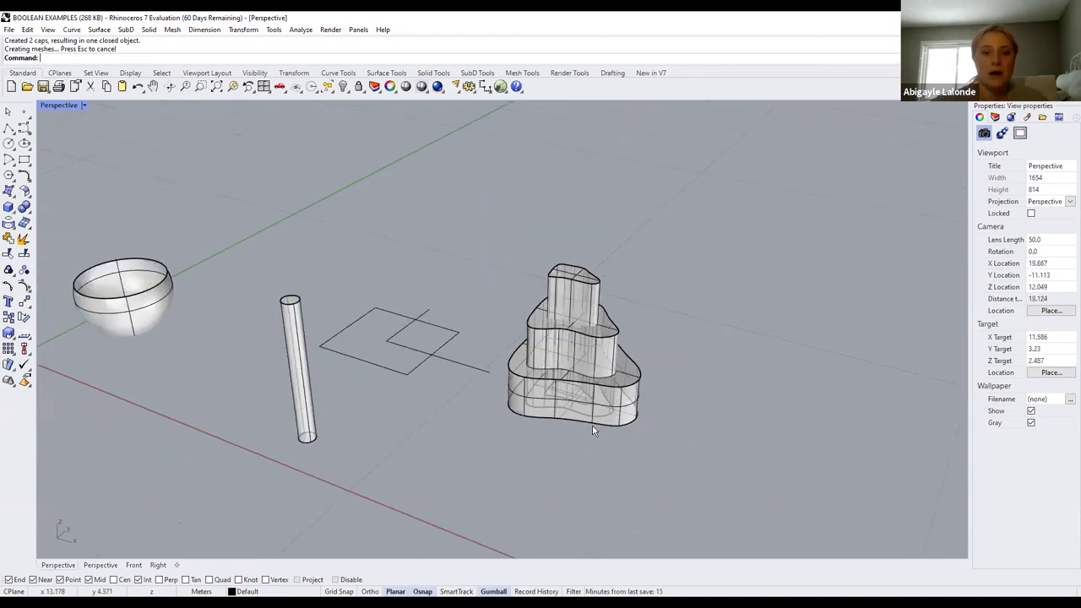
pyautogui.scroll(8, 583, 386)
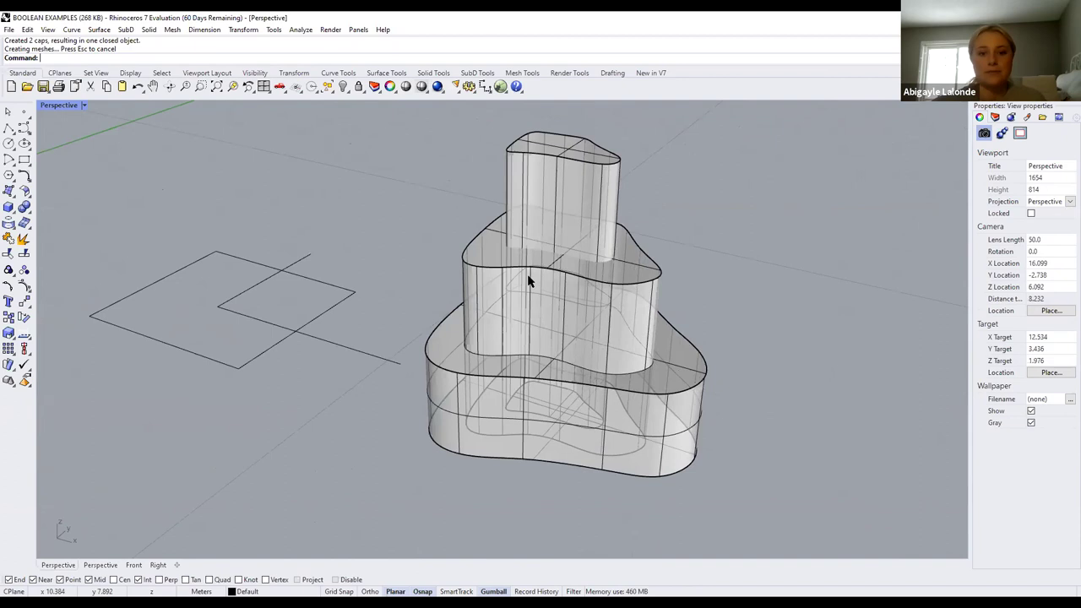
pyautogui.scroll(-4, 527, 276)
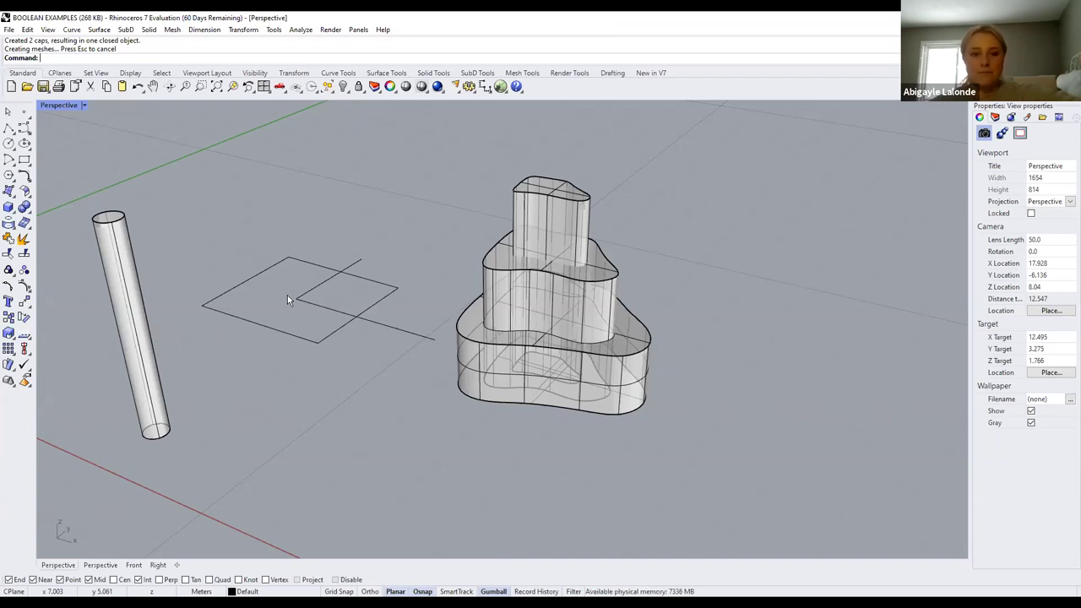
pyautogui.scroll(-4, 442, 304)
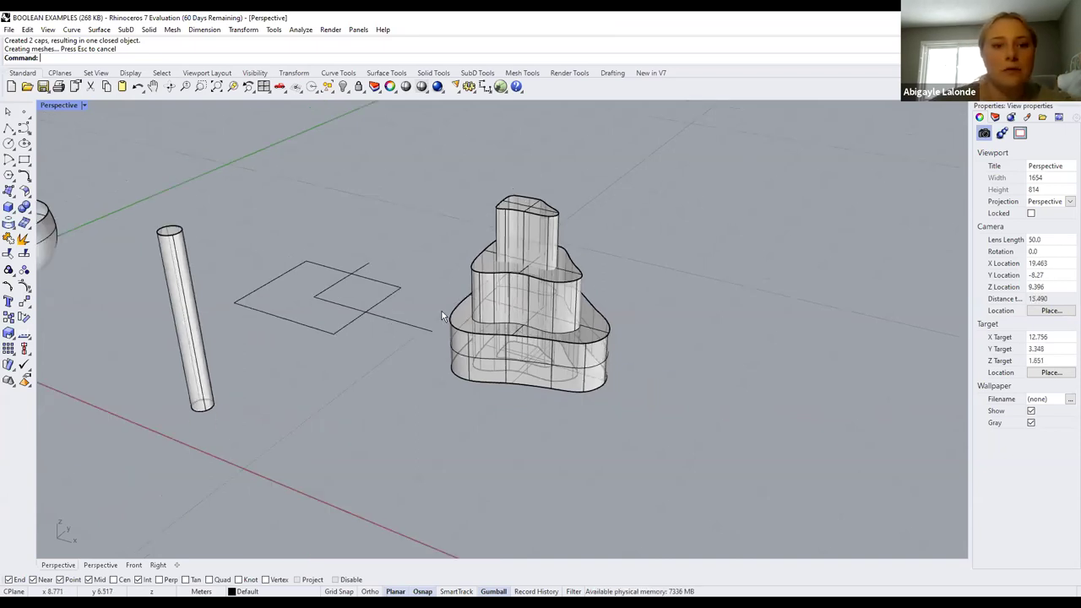
pyautogui.scroll(6, 110, 195)
pyautogui.click(10, 126)
pyautogui.click(11, 128)
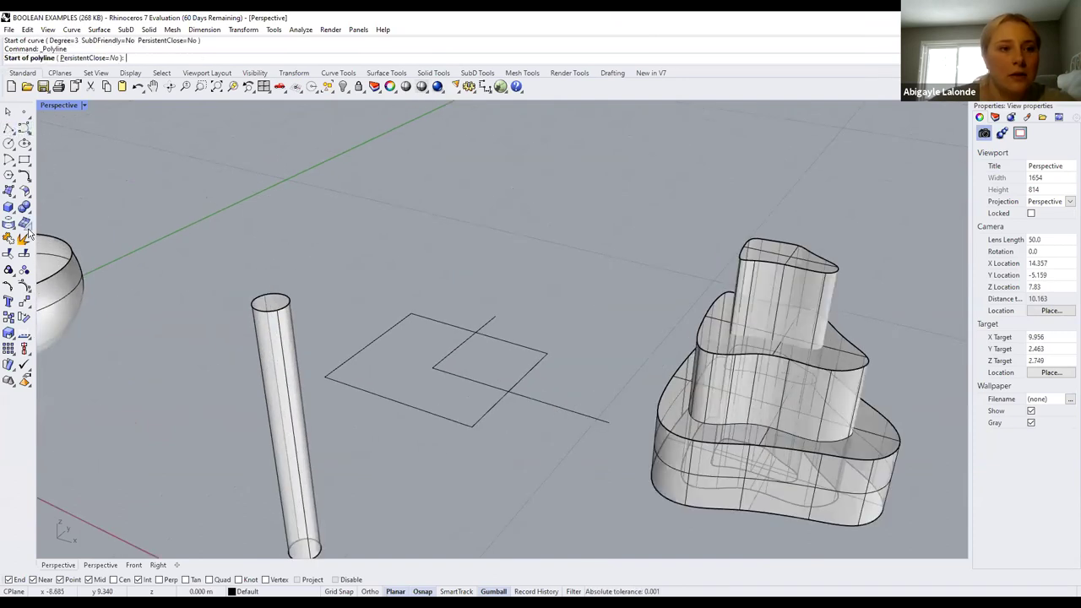
pyautogui.click(8, 209)
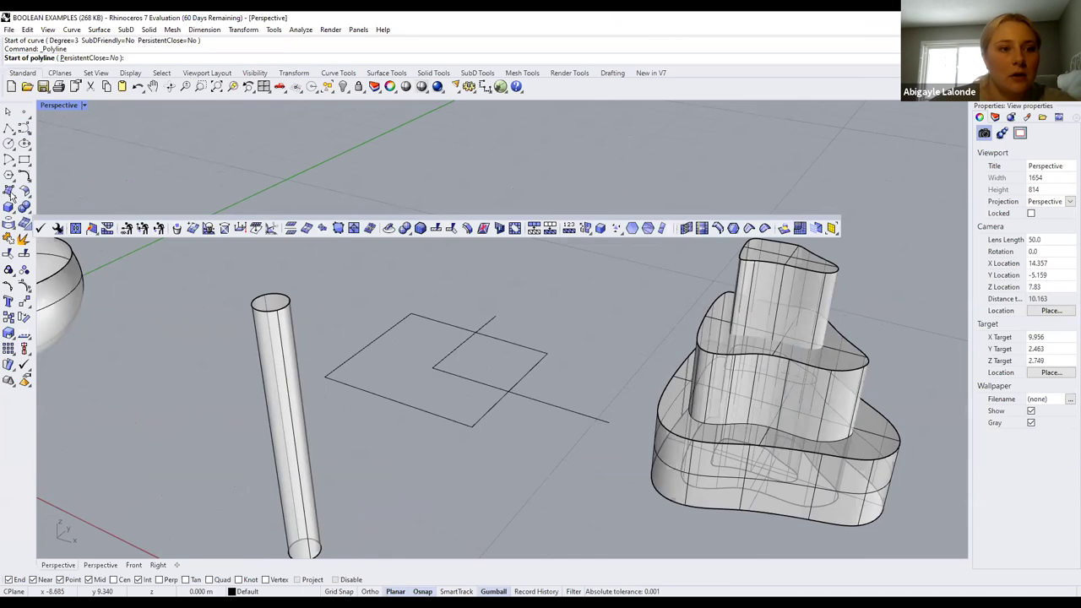
pyautogui.click(10, 194)
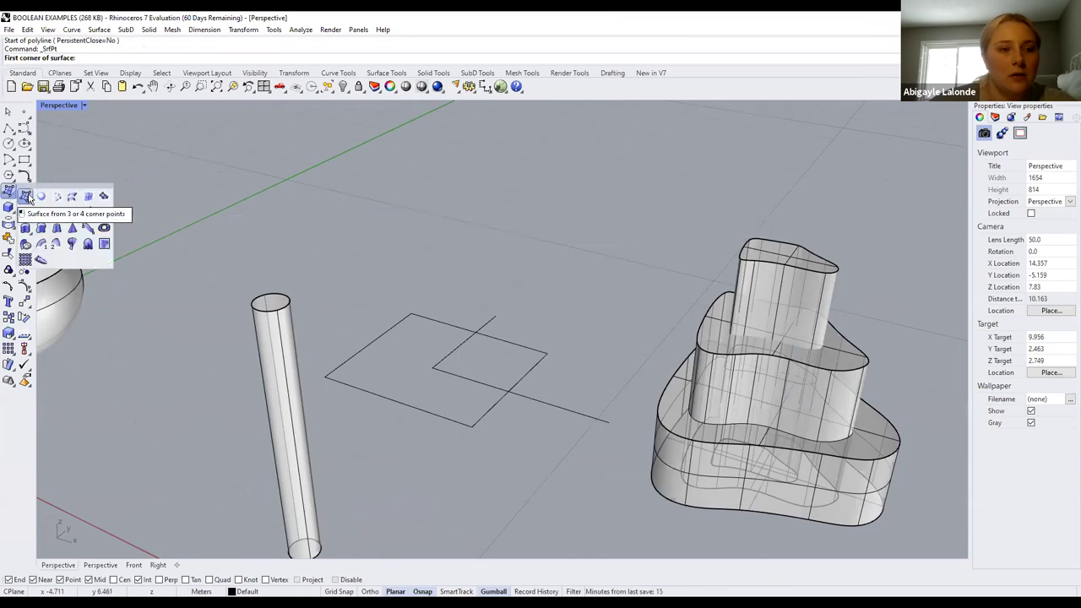
pyautogui.click(43, 483)
pyautogui.click(23, 193)
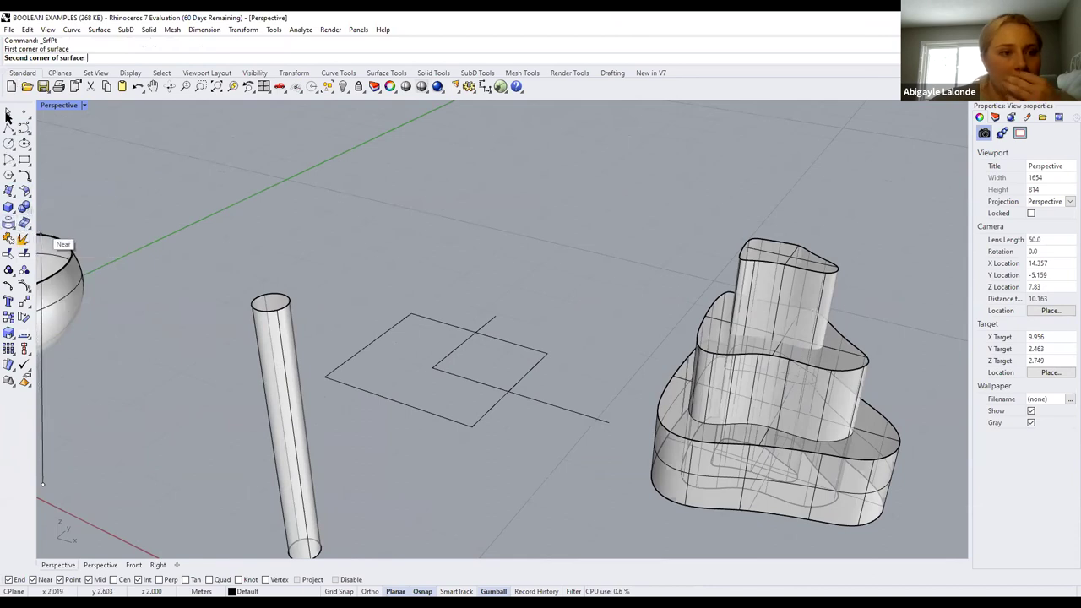
pyautogui.click(9, 112)
# Inspect the three tiers of the stepped solid up close and from farther away
pyautogui.scroll(-3, 419, 260)
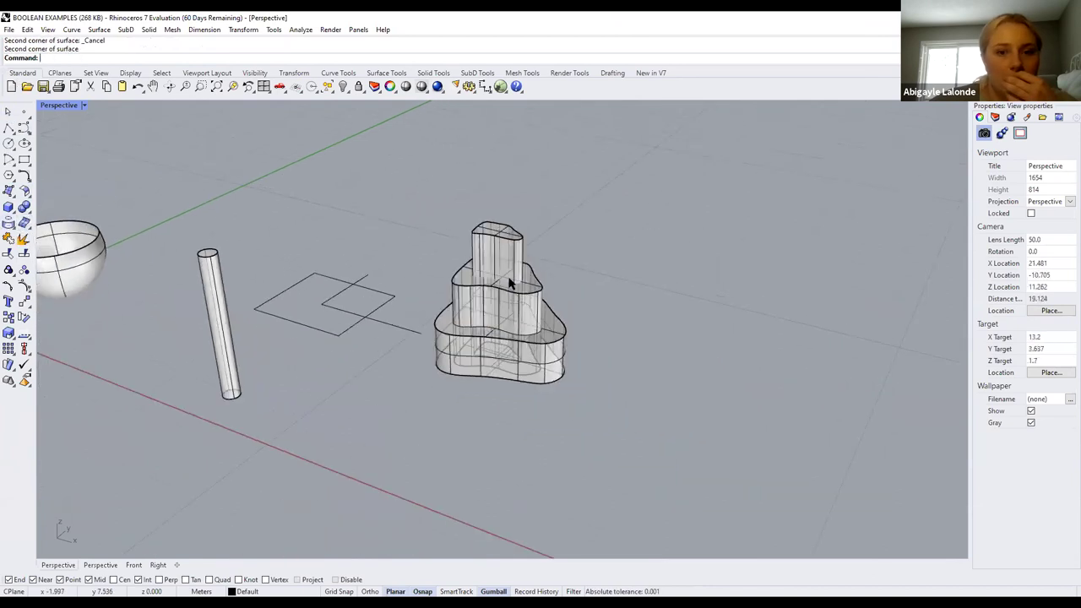
pyautogui.scroll(2, 462, 242)
pyautogui.scroll(4, 493, 223)
pyautogui.scroll(-2, 551, 271)
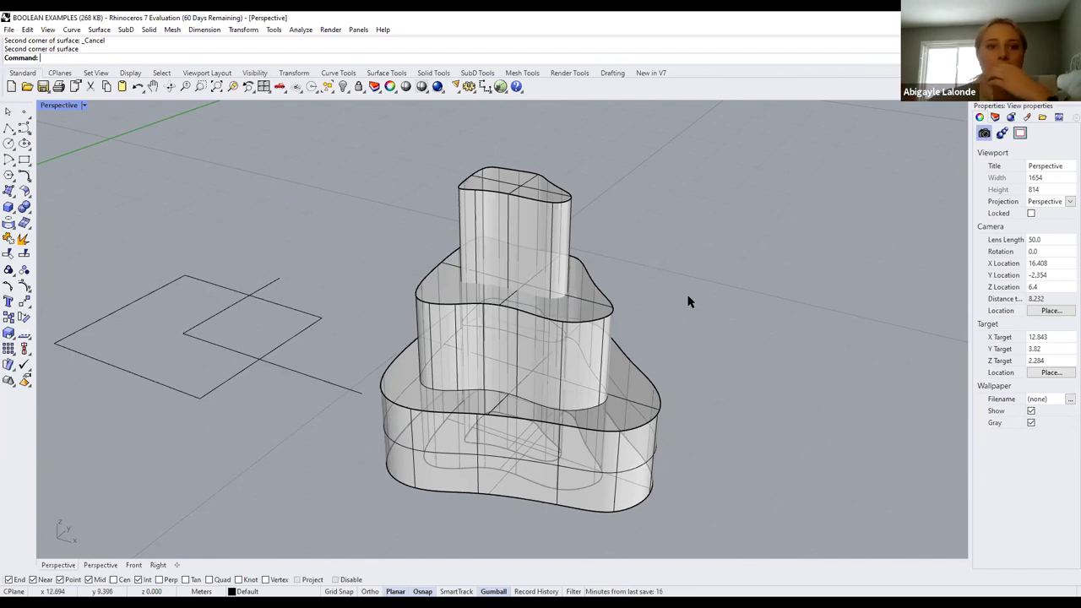
pyautogui.press('Escape')
pyautogui.scroll(-5, 321, 267)
pyautogui.scroll(-5, 417, 296)
pyautogui.scroll(10, 409, 313)
pyautogui.scroll(4, 326, 252)
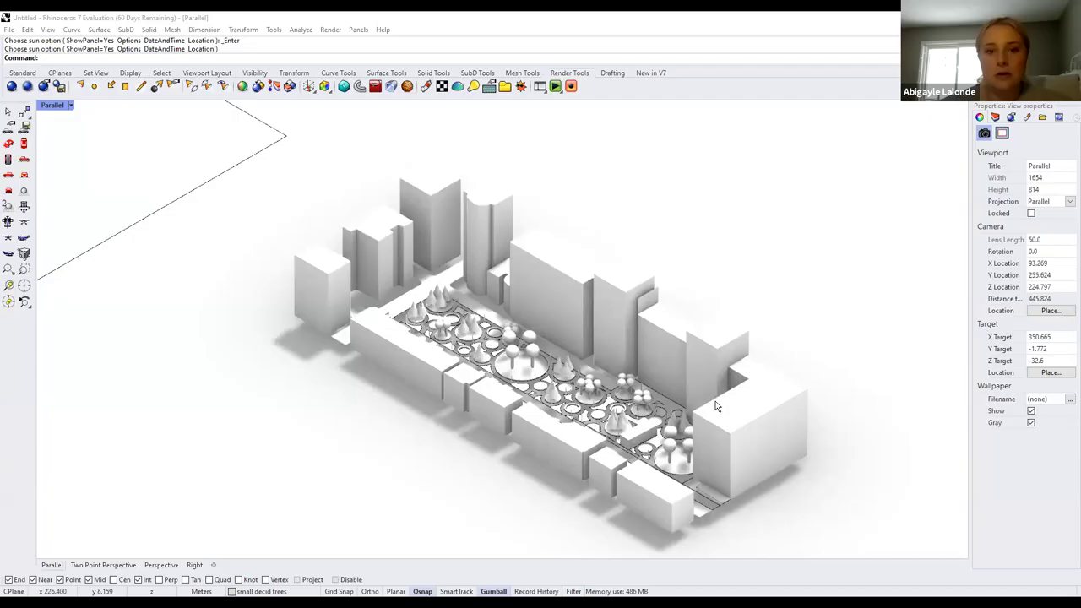
# Review the capture-to-file settings for the rendered Parallel view of the whole park site, and close them without capturing
pyautogui.scroll(-3, 714, 410)
pyautogui.scroll(3, 794, 448)
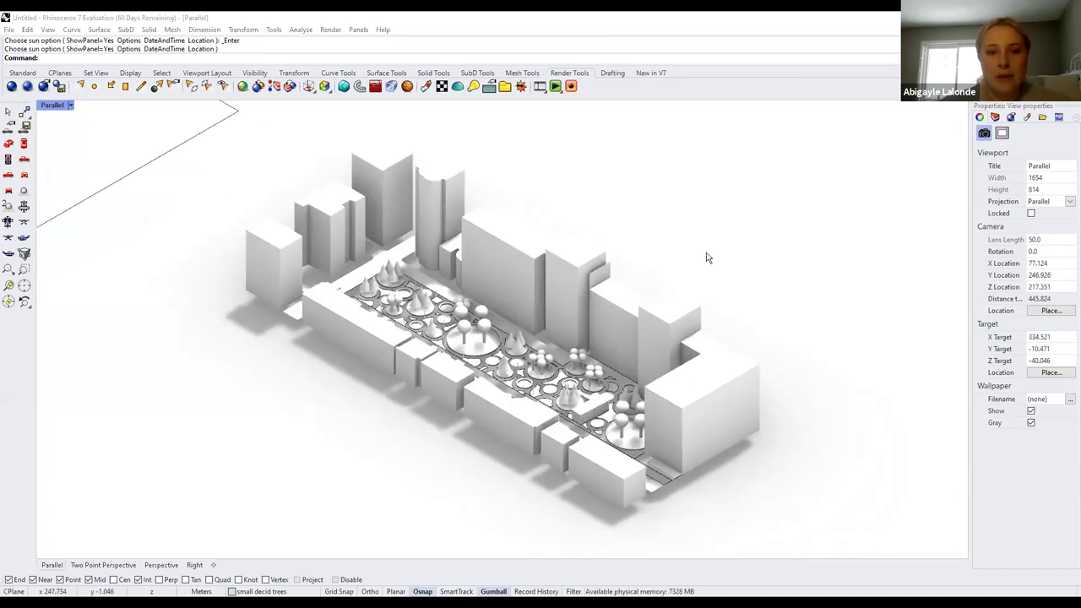
pyautogui.click(71, 106)
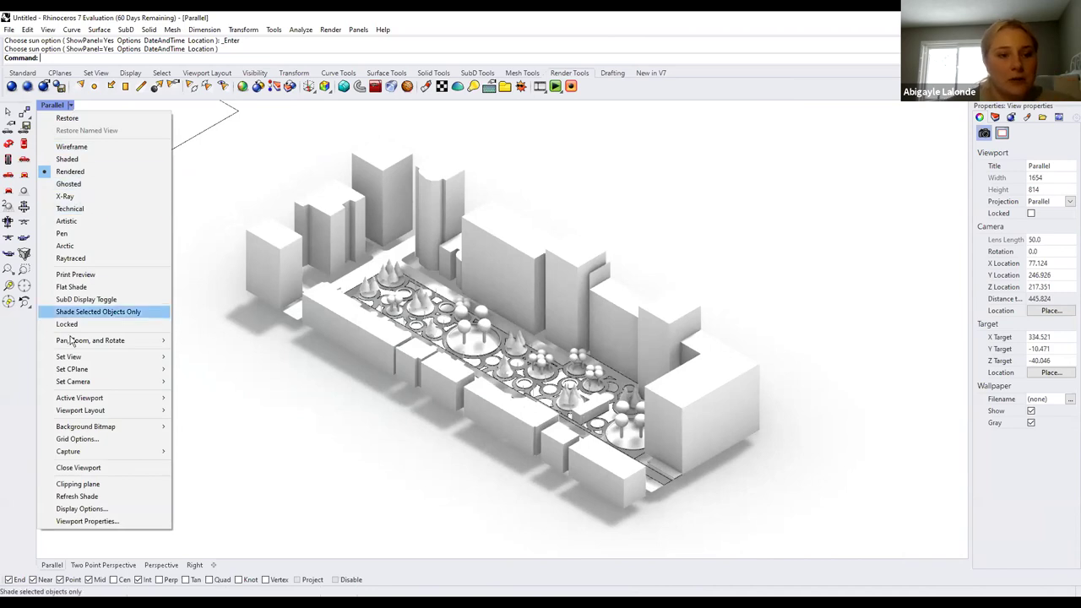
pyautogui.moveTo(103, 452)
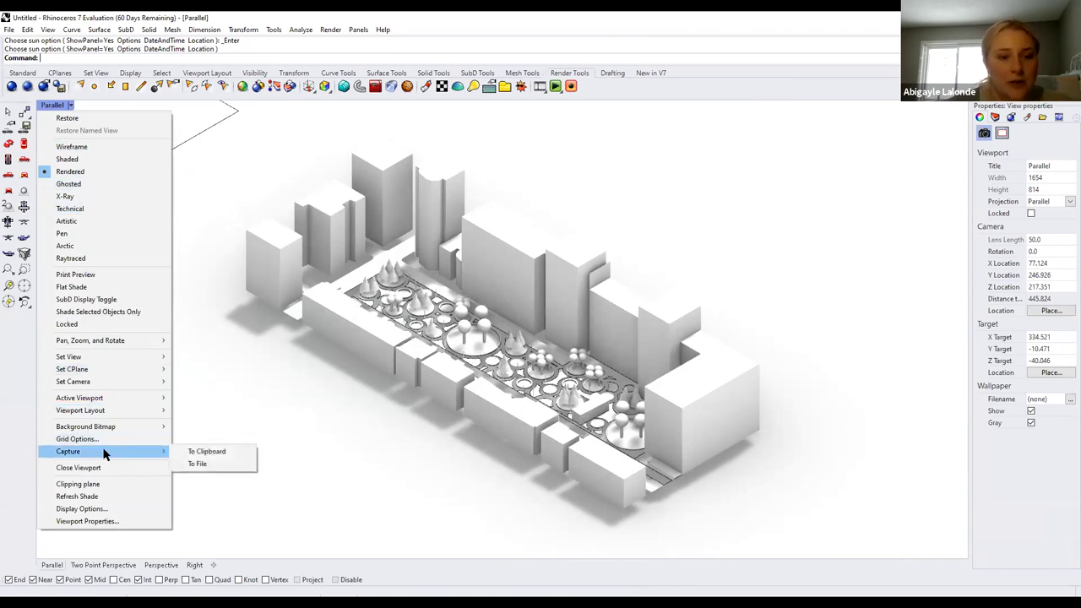
pyautogui.click(201, 465)
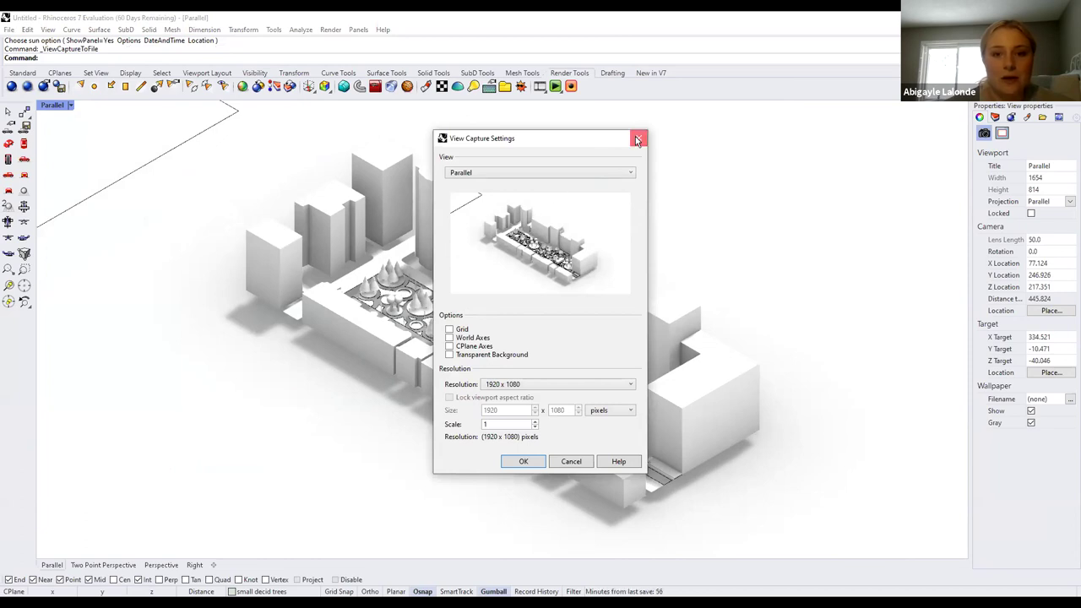
pyautogui.press('Escape')
# Frame a close-up of the park's trees and planters, and open the capture-to-file settings for it
pyautogui.scroll(10, 475, 318)
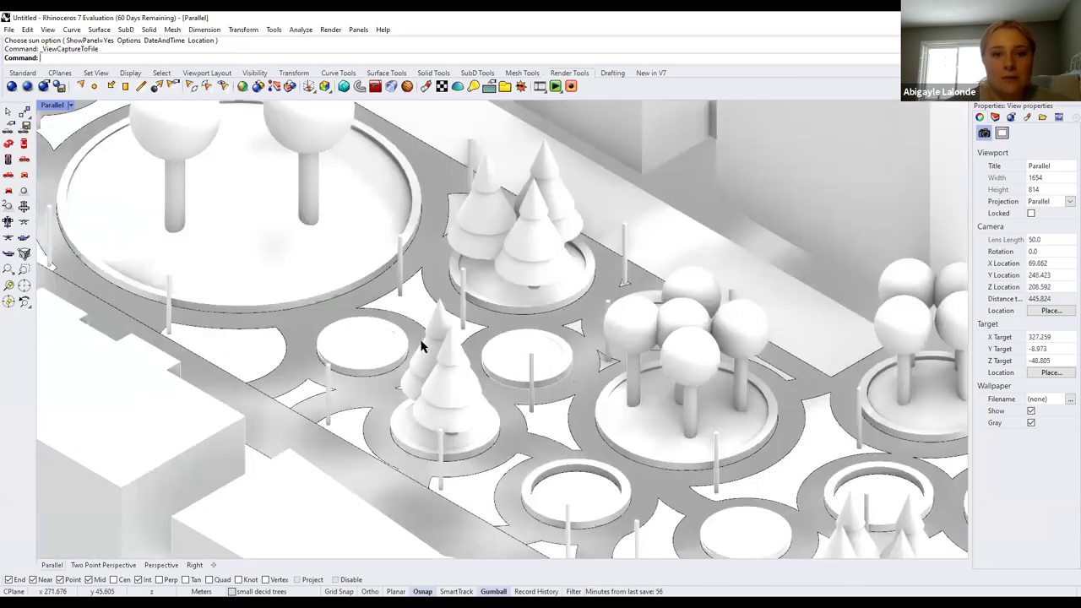
pyautogui.scroll(2, 439, 334)
pyautogui.scroll(3, 432, 350)
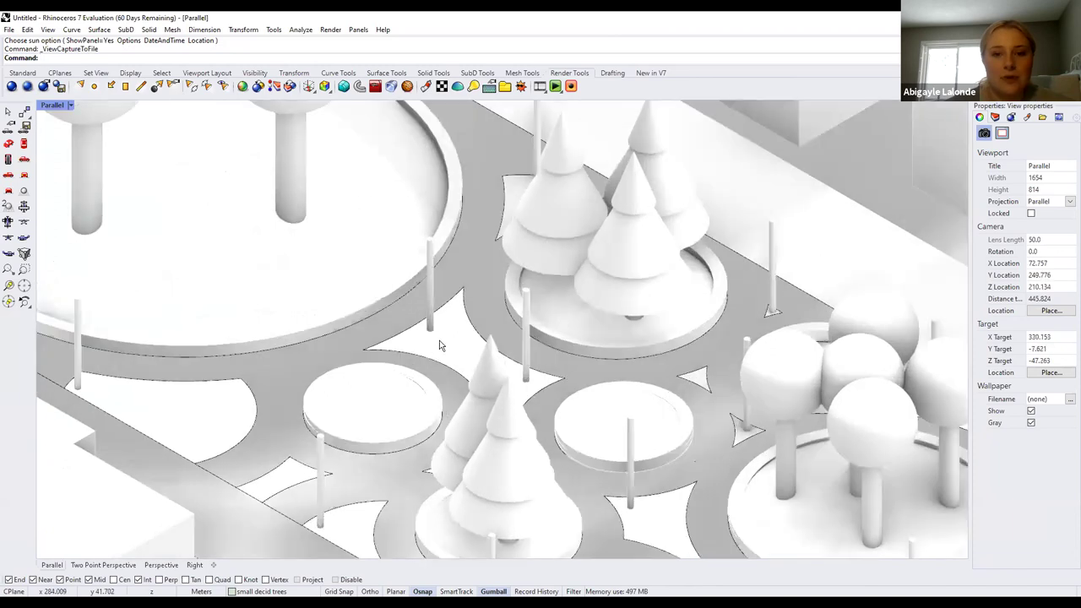
pyautogui.click(71, 105)
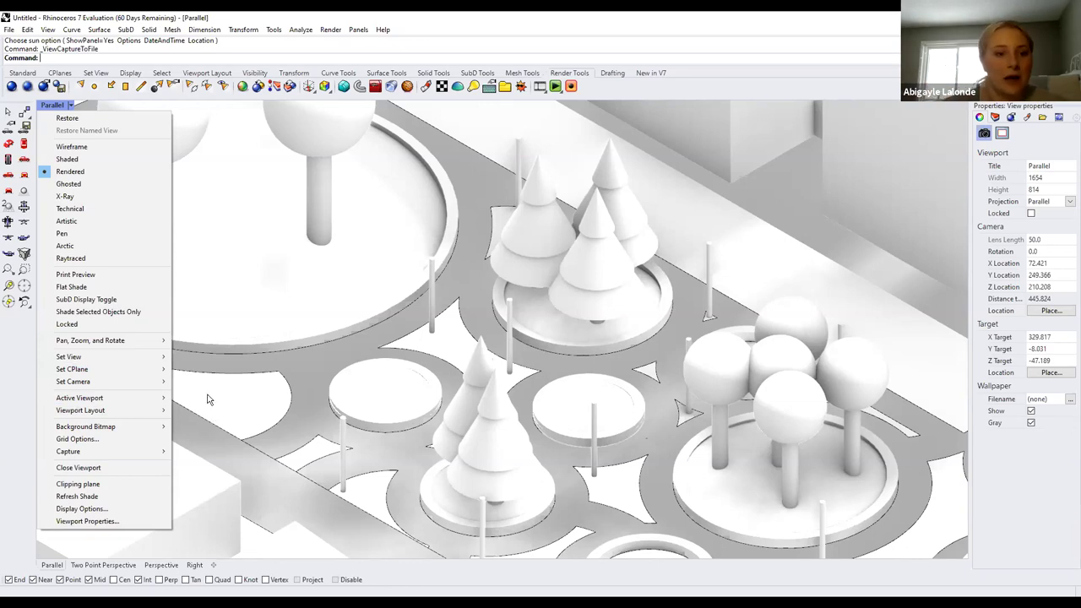
pyautogui.moveTo(162, 453)
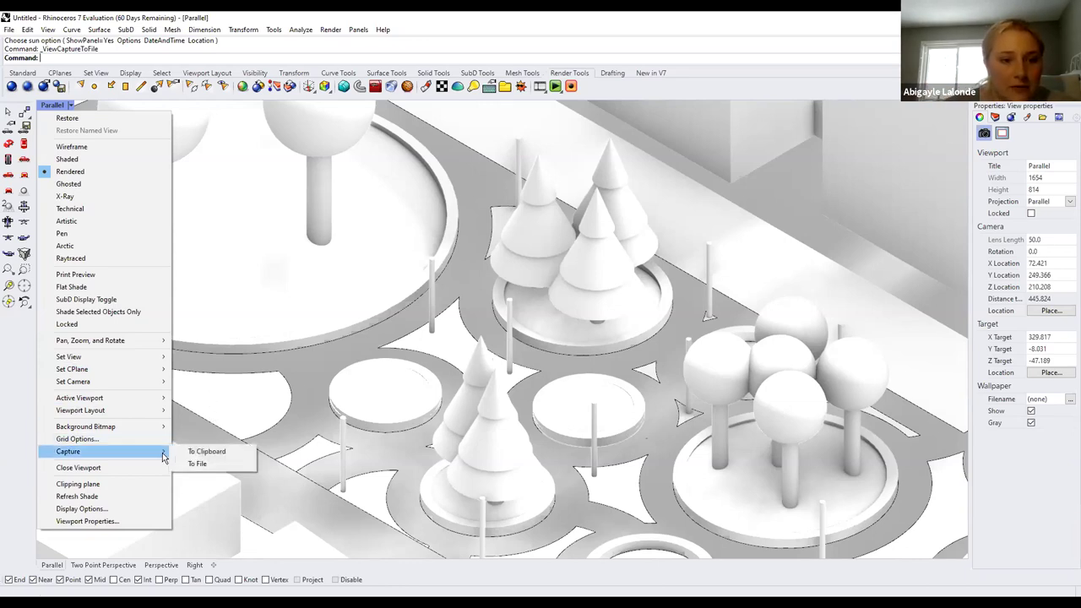
pyautogui.click(194, 464)
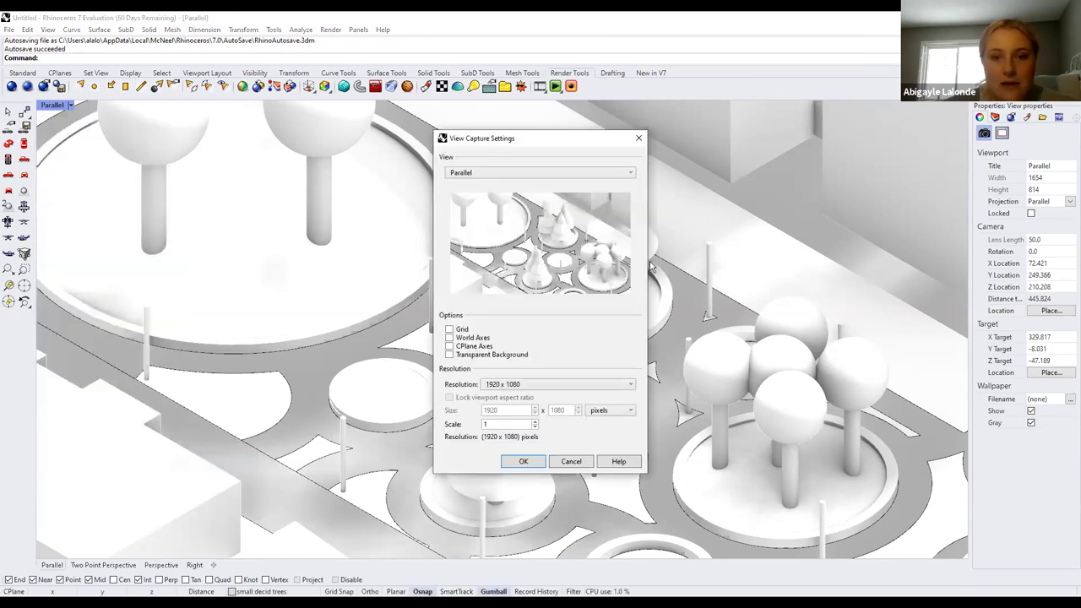
# Review the capture's view and resolution choices, proceed with Parallel at 1920 x 1080, and cancel saving the JPEG file
pyautogui.click(578, 173)
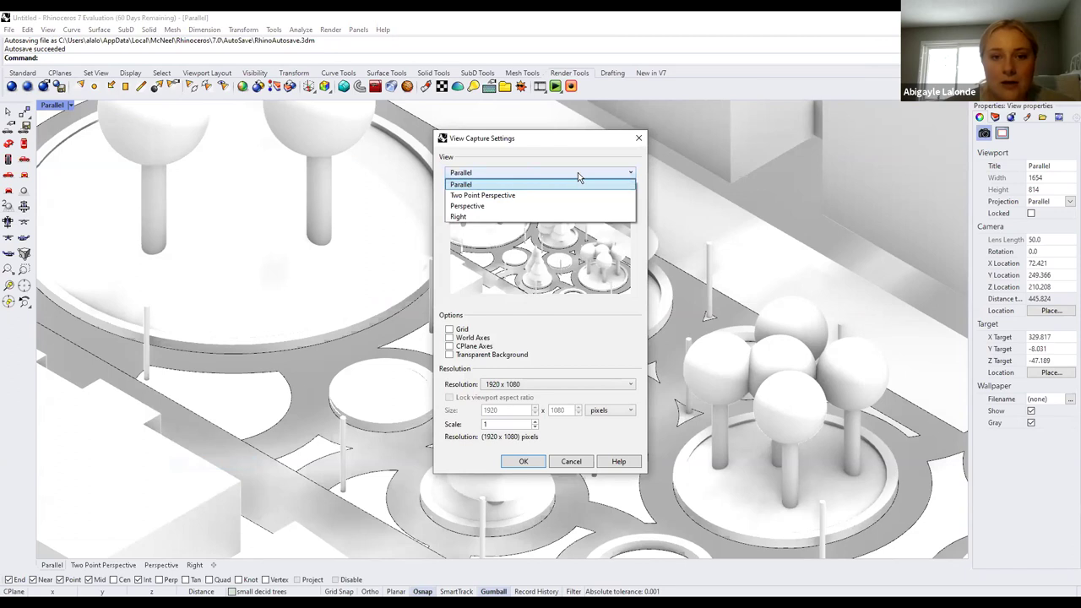
pyautogui.click(550, 207)
pyautogui.click(553, 176)
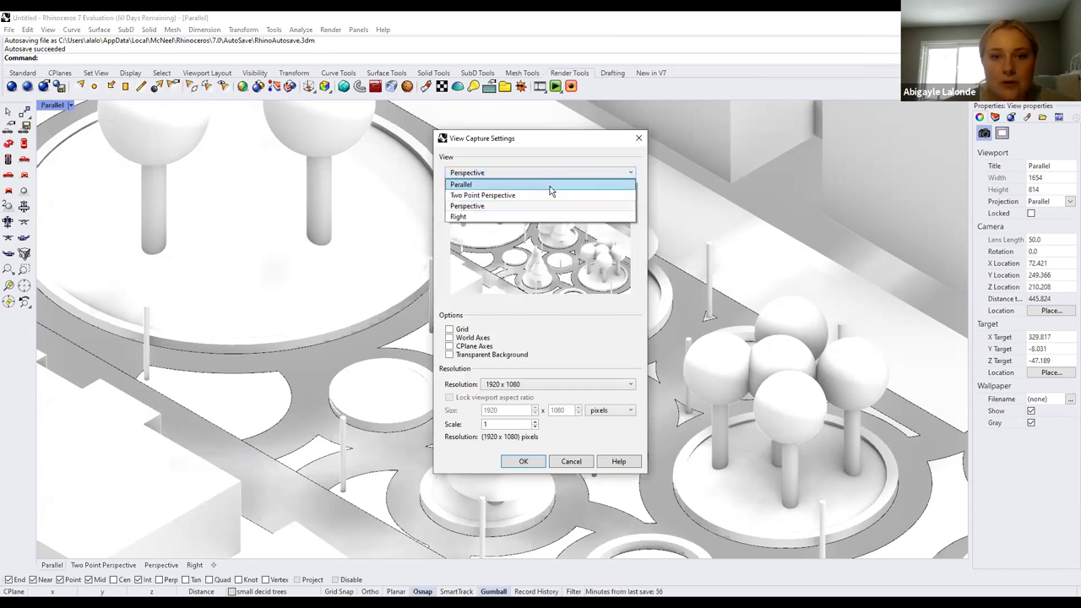
pyautogui.click(550, 185)
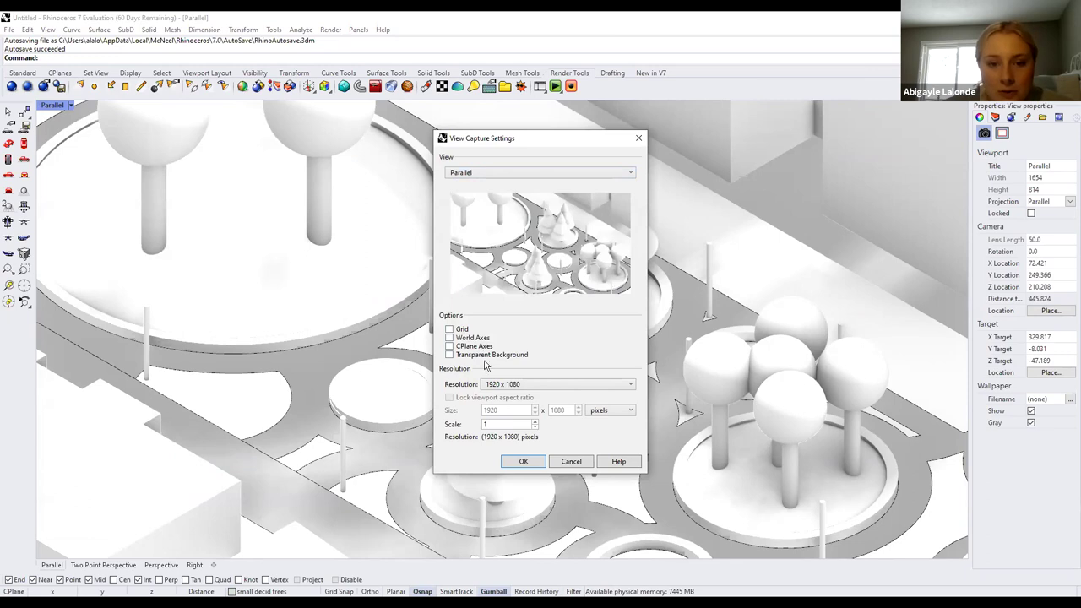
pyautogui.click(546, 384)
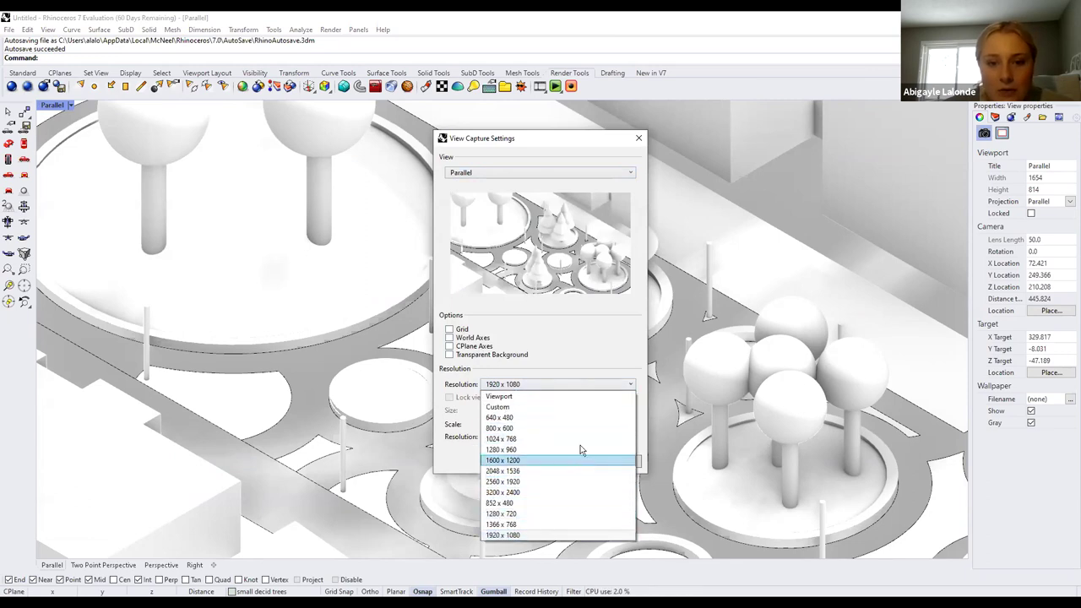
pyautogui.click(568, 355)
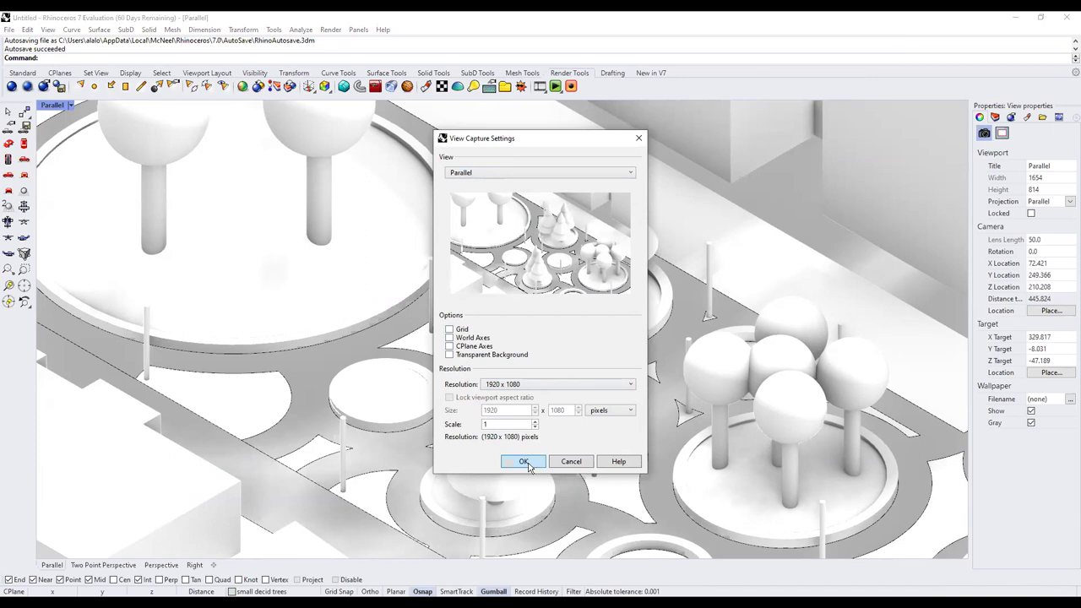
pyautogui.press('Return')
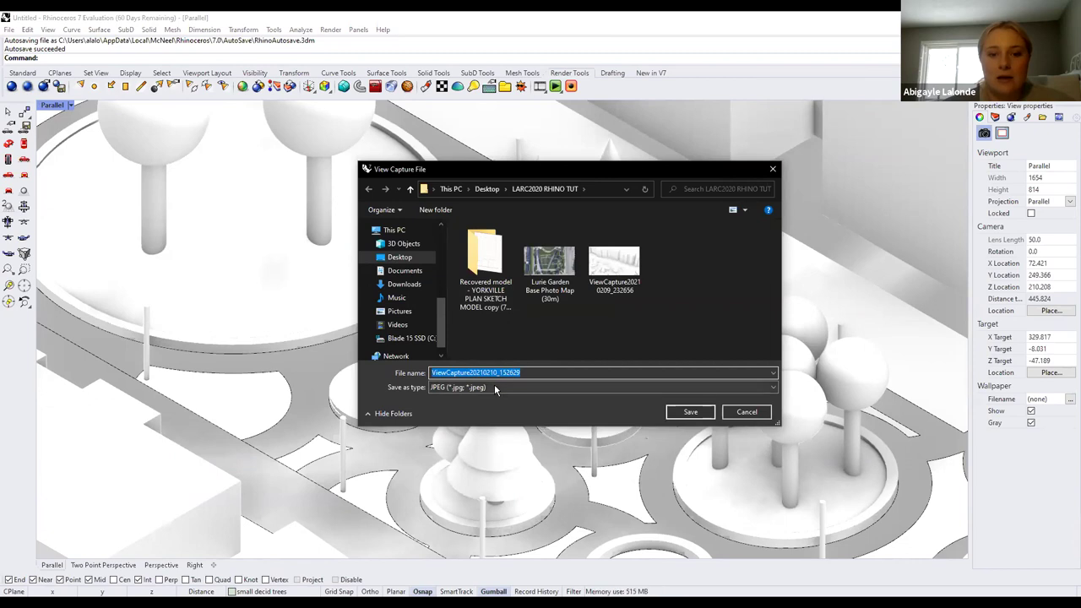
pyautogui.click(758, 416)
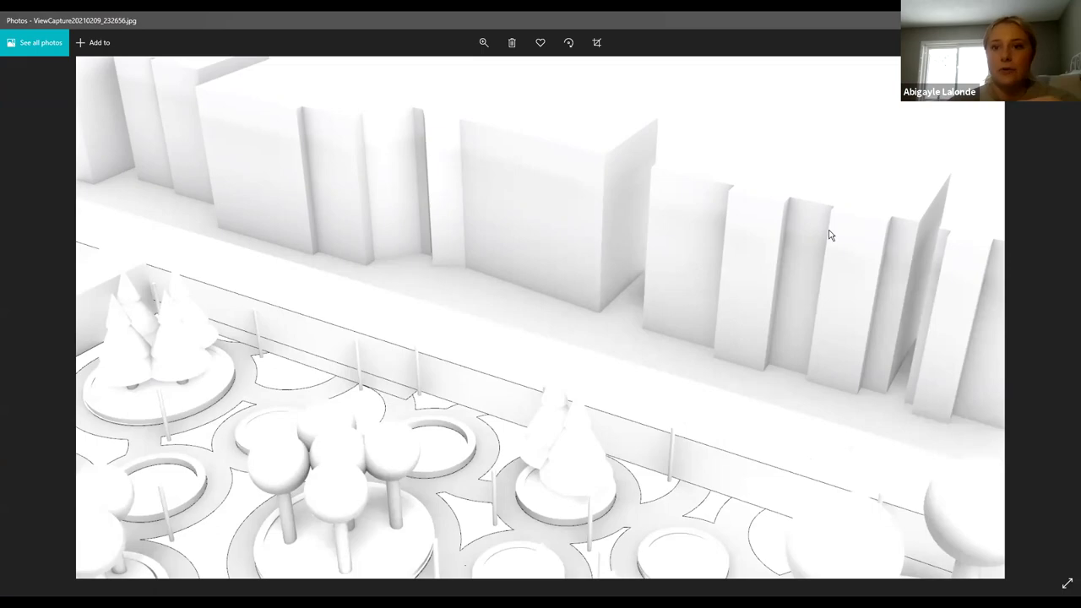
pyautogui.press('Right')
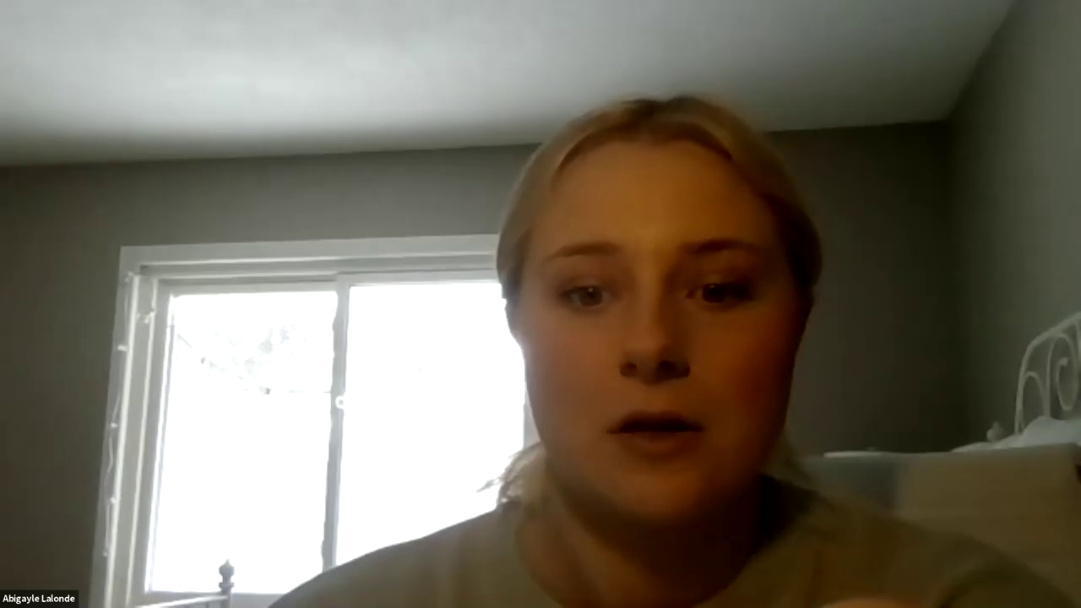